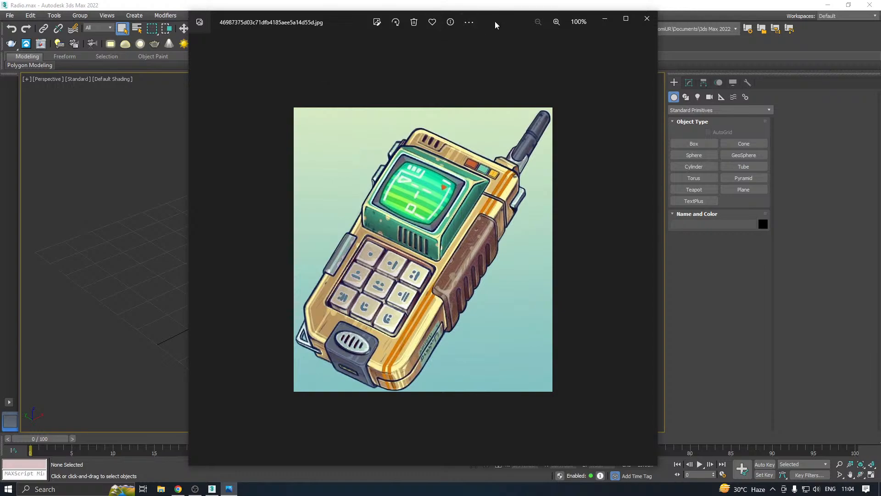
# - Examine the handheld radio reference image up close, restore its full view and move its window away from the 3ds Max workspace
pyautogui.hotkey('ctrl', '+')
pyautogui.scroll(3, 401, 193)
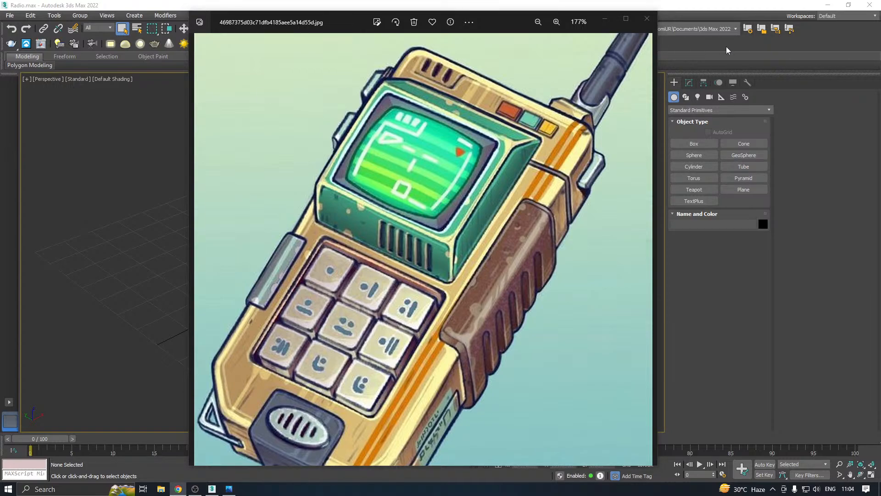
pyautogui.doubleClick(480, 121)
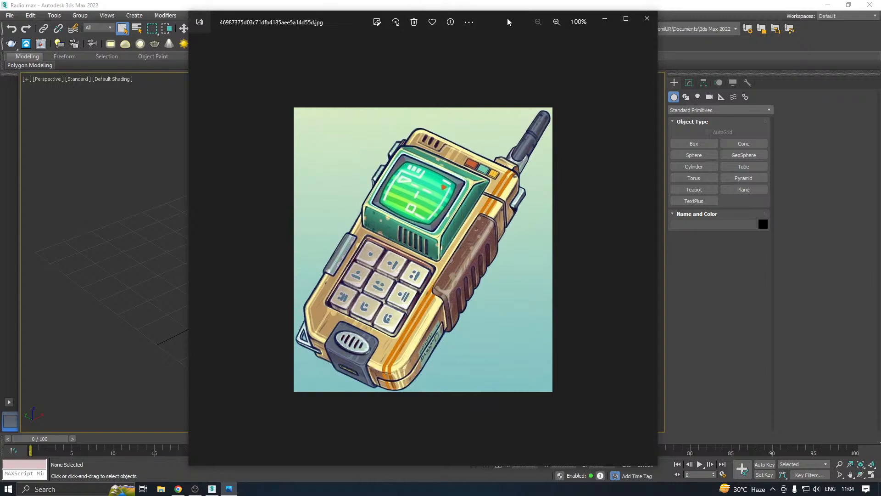
pyautogui.moveTo(505, 22); pyautogui.dragTo(0, 28)
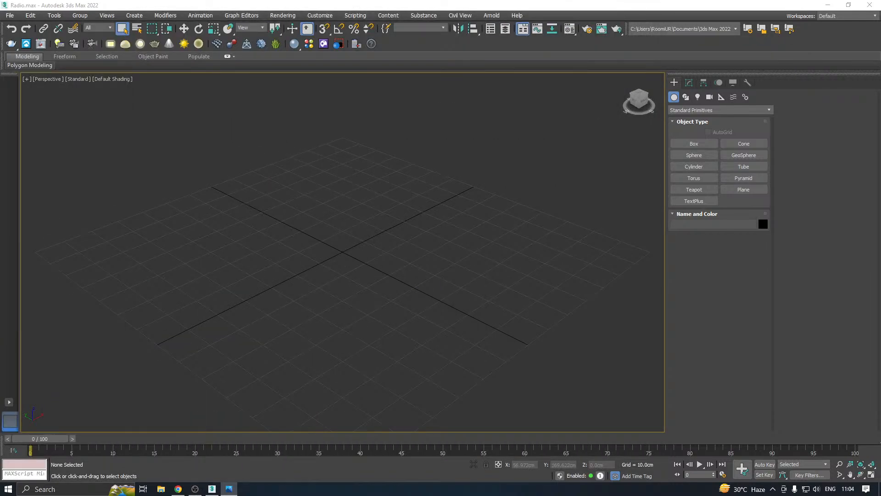
pyautogui.hotkey('alt', 'Tab')
pyautogui.hotkey('alt', 'Tab')
pyautogui.click(483, 247)
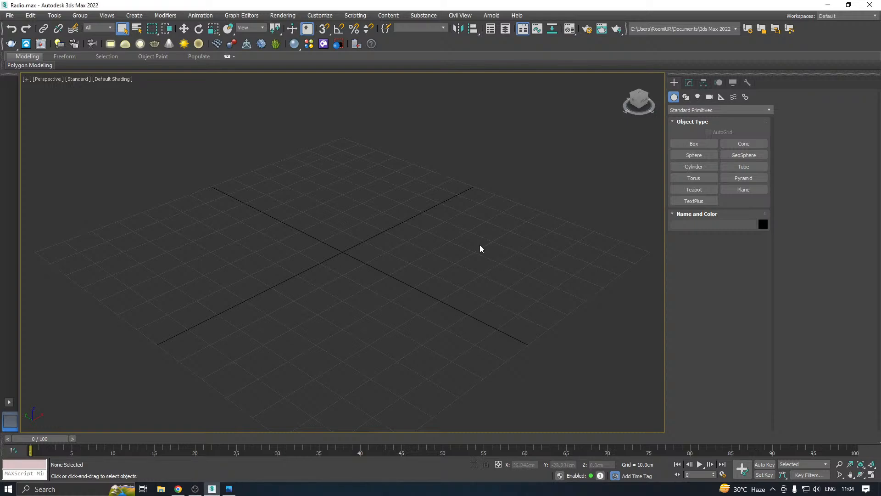
pyautogui.click(874, 475)
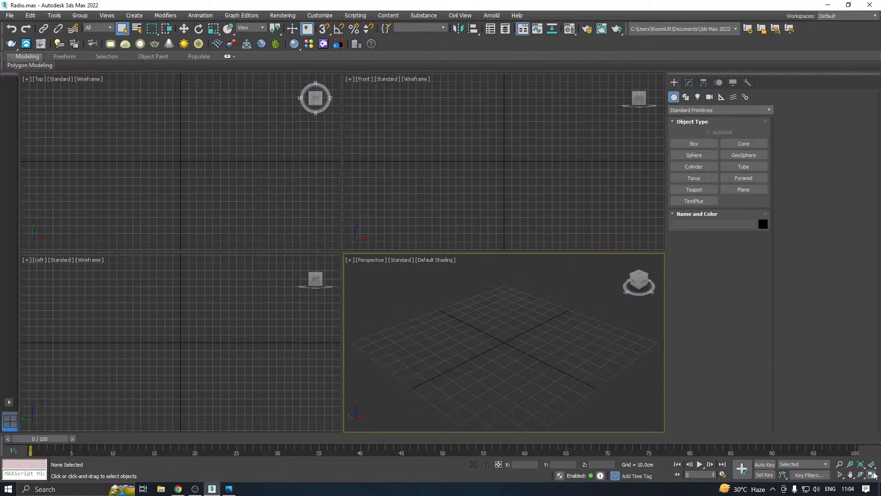
pyautogui.click(874, 475)
pyautogui.moveTo(379, 146); pyautogui.dragTo(352, 220, button='middle')
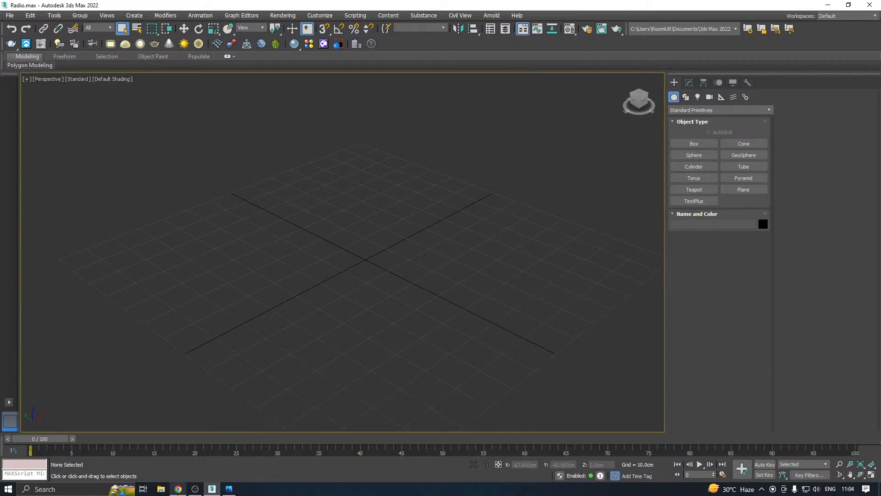
pyautogui.click(178, 489)
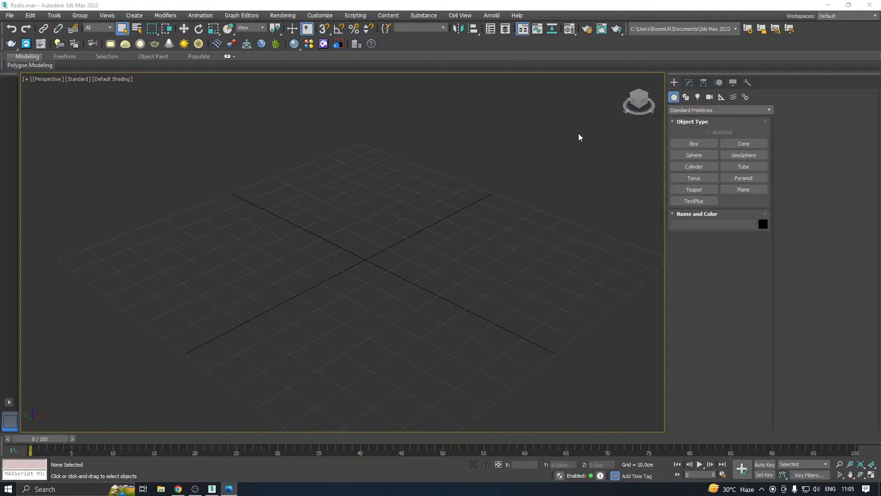
# - Create a box about 21.3 cm long and 10.9 cm wide near the grid centre in the Perspective view
pyautogui.click(744, 144)
pyautogui.click(694, 144)
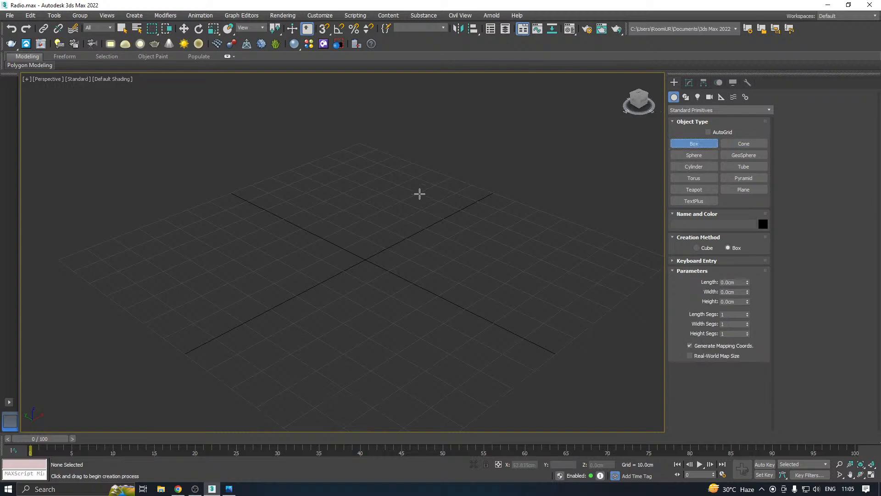
pyautogui.keyDown('alt'); pyautogui.moveTo(419, 193); pyautogui.dragTo(347, 239, button='middle'); pyautogui.keyUp('alt')
pyautogui.moveTo(342, 260); pyautogui.dragTo(443, 294)
pyautogui.click(438, 288)
pyautogui.rightClick(439, 288)
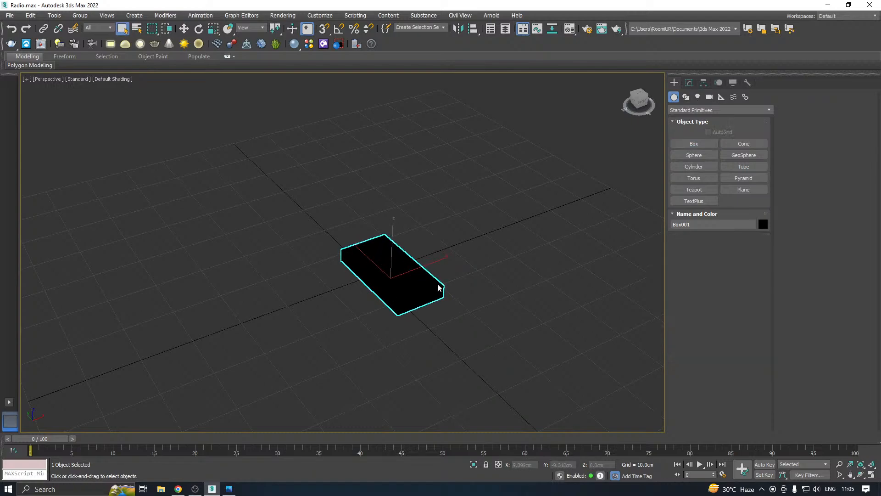
# - Assign the 01 - Default material to the box
pyautogui.press('m')
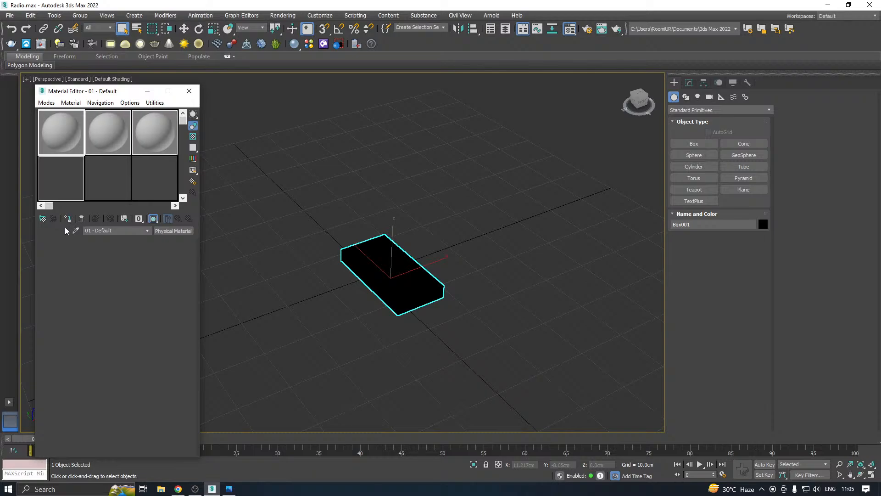
pyautogui.click(68, 219)
pyautogui.press('m')
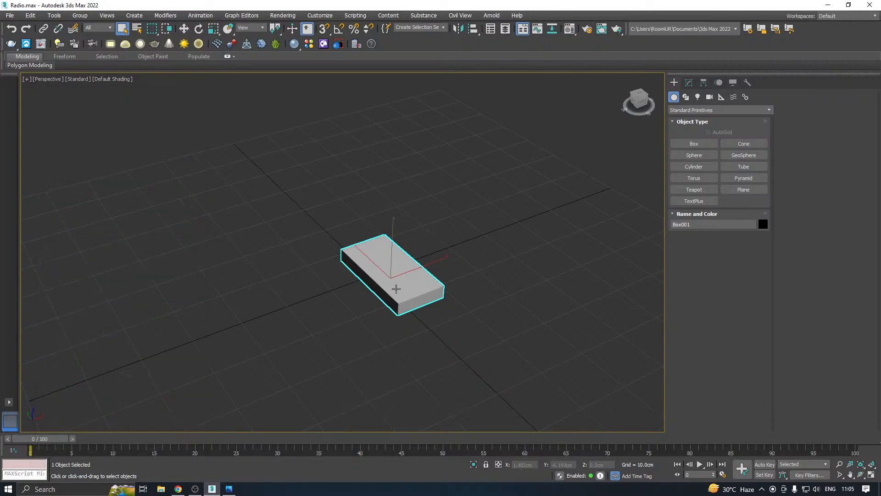
# - Activate the Move tool and set the Perspective view to display edged faces
pyautogui.scroll(2, 396, 289)
pyautogui.press('w')
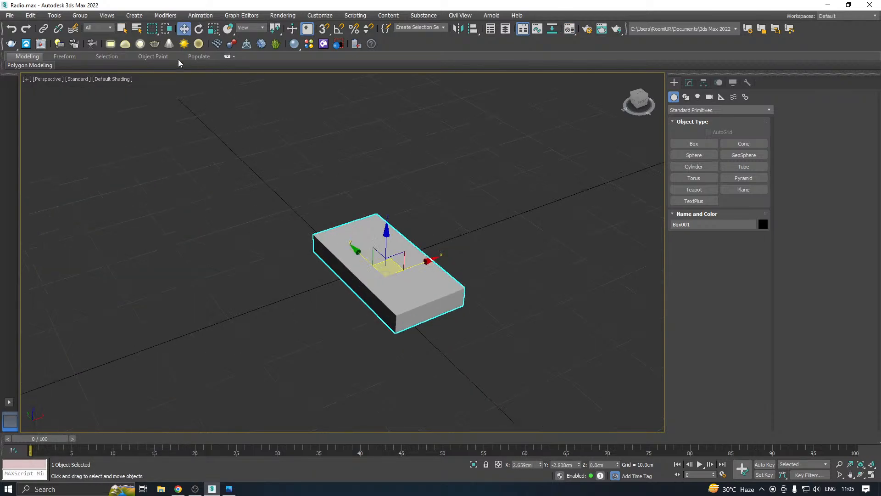
pyautogui.click(109, 81)
pyautogui.click(114, 185)
pyautogui.scroll(3, 387, 287)
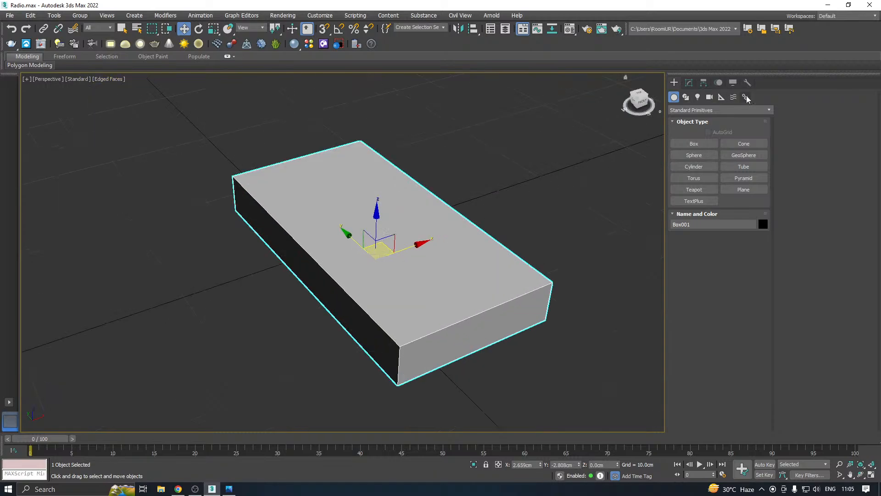
# - Set the box's height to about 3.75 cm
pyautogui.click(688, 82)
pyautogui.keyDown('alt'); pyautogui.moveTo(472, 248); pyautogui.dragTo(495, 238, button='middle'); pyautogui.keyUp('alt')
pyautogui.moveTo(747, 236); pyautogui.dragTo(745, 214)
pyautogui.keyDown('alt'); pyautogui.moveTo(368, 293); pyautogui.dragTo(416, 290, button='middle'); pyautogui.keyUp('alt')
pyautogui.keyDown('alt'); pyautogui.moveTo(654, 243); pyautogui.dragTo(774, 248, button='middle'); pyautogui.keyUp('alt')
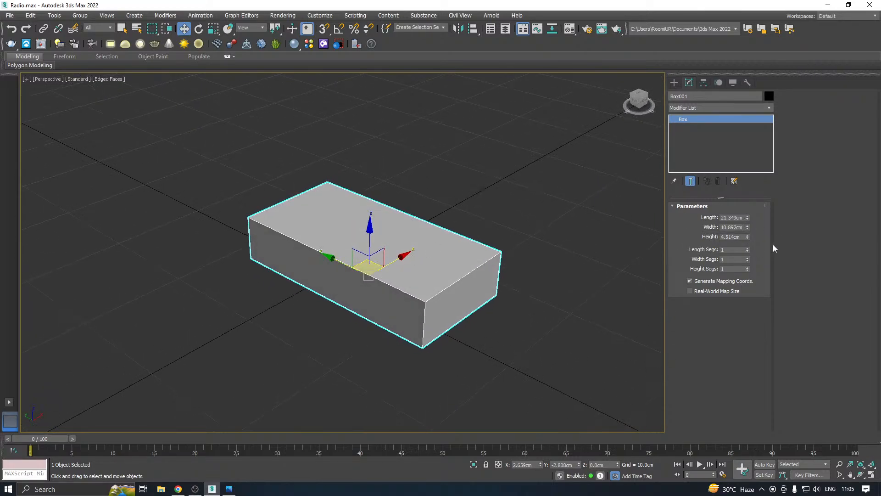
pyautogui.moveTo(747, 236); pyautogui.dragTo(747, 245)
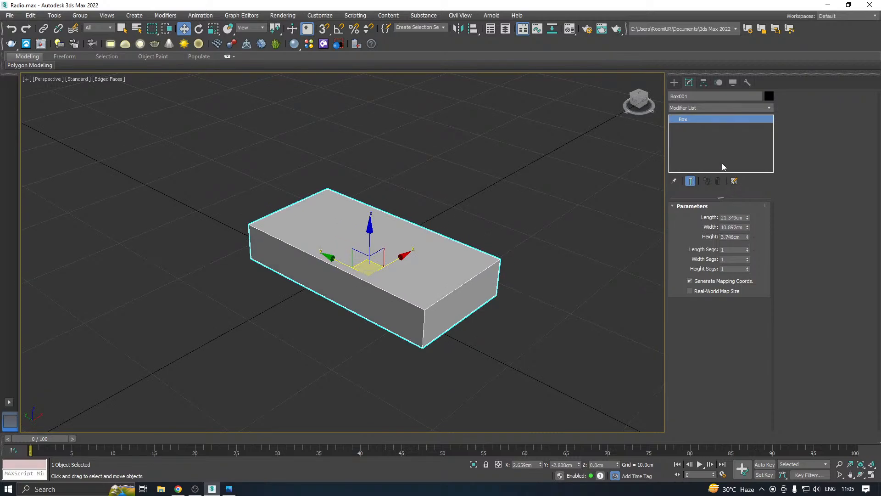
# - Copy the box about 29 cm along the X axis and convert the original box to an Editable Poly
pyautogui.moveTo(398, 261)
pyautogui.keyDown('shift'); pyautogui.mouseDown()
pyautogui.moveTo(502, 205)
pyautogui.moveTo(617, 188)
pyautogui.mouseUp(); pyautogui.keyUp('shift')
pyautogui.click(440, 281)
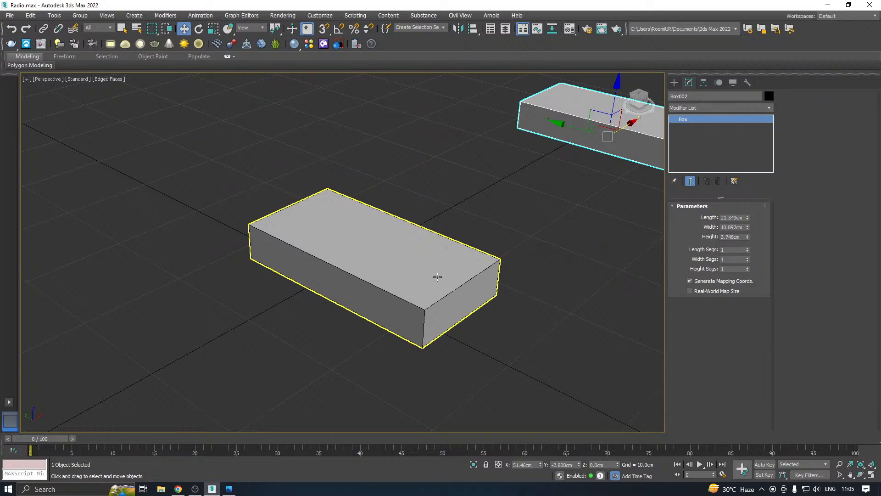
pyautogui.click(438, 277)
pyautogui.rightClick(693, 143)
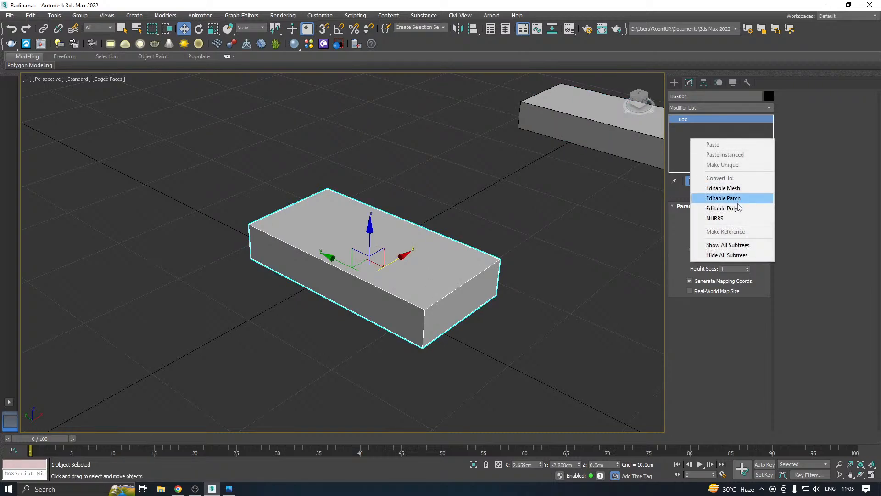
pyautogui.click(709, 205)
pyautogui.moveTo(388, 237)
pyautogui.keyDown('alt'); pyautogui.mouseDown(button='middle')
pyautogui.moveTo(349, 260)
pyautogui.moveTo(309, 248)
pyautogui.moveTo(304, 233)
pyautogui.moveTo(390, 236)
pyautogui.mouseUp(button='middle'); pyautogui.keyUp('alt')
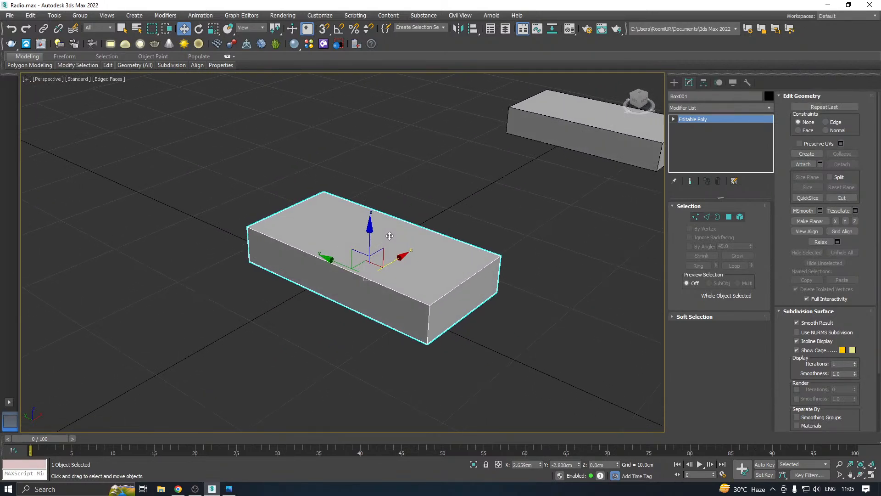
# - Connect the four lengthwise edges of the original box with 2 segments, dividing it into three sections
pyautogui.click(706, 217)
pyautogui.click(425, 324)
pyautogui.scroll(3, 435, 315)
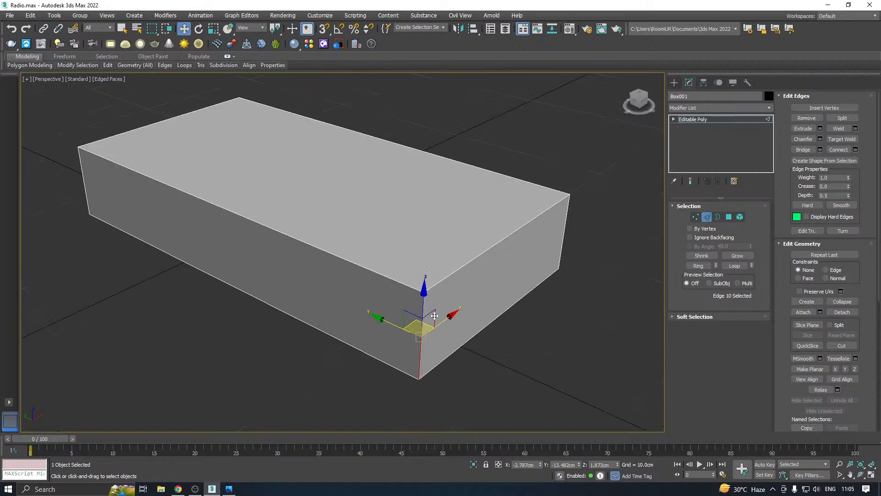
pyautogui.scroll(-2, 356, 262)
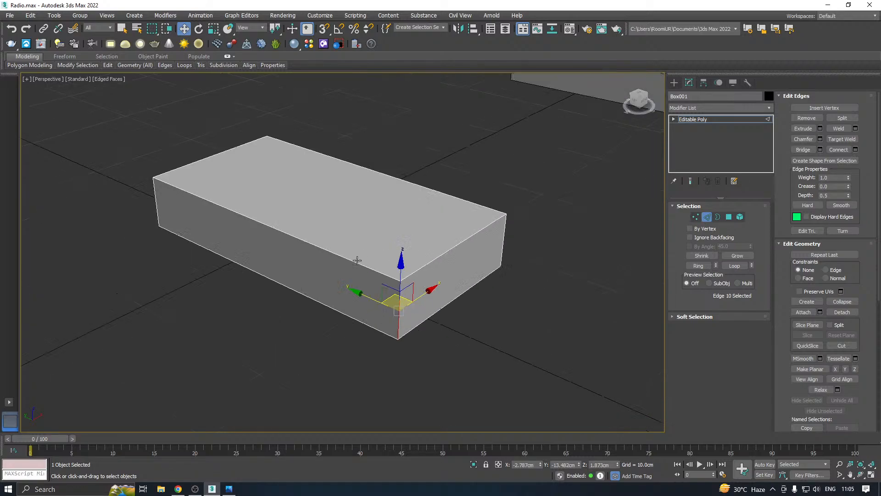
pyautogui.keyDown('alt'); pyautogui.moveTo(374, 260); pyautogui.dragTo(435, 266, button='middle'); pyautogui.keyUp('alt')
pyautogui.moveTo(305, 250); pyautogui.dragTo(414, 227, button='middle')
pyautogui.moveTo(267, 139); pyautogui.dragTo(282, 458)
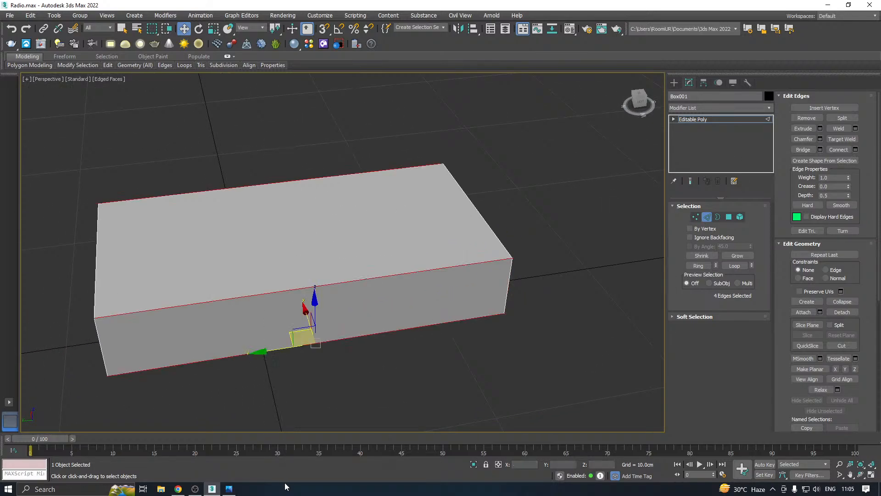
pyautogui.click(858, 150)
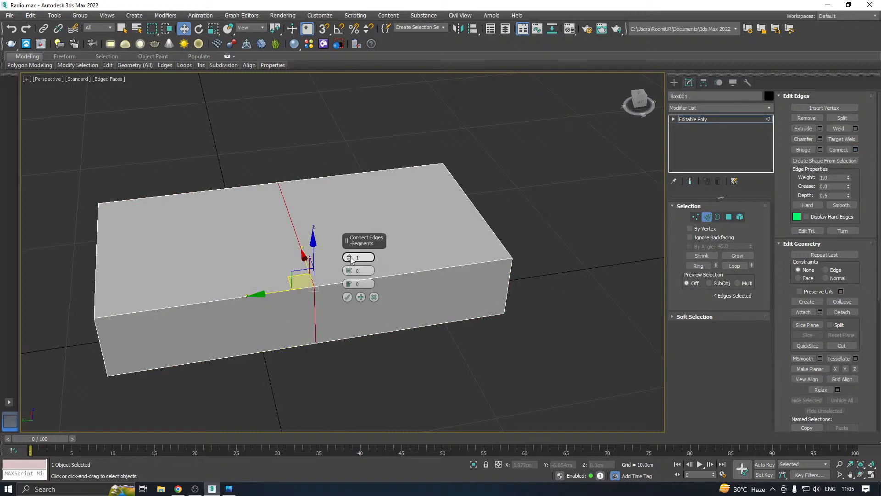
pyautogui.click(349, 257)
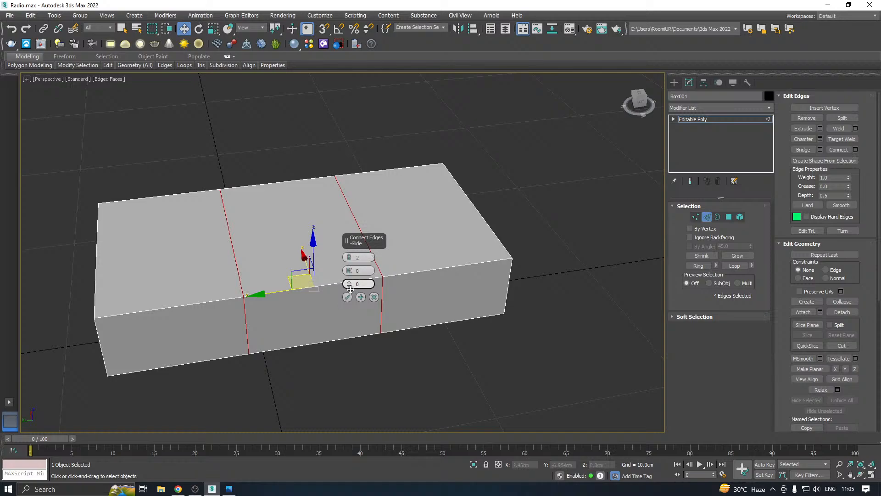
pyautogui.click(347, 297)
# - Chamfer one vertical corner edge at the box's front end by about 3.19 cm with 0 segments
pyautogui.keyDown('alt'); pyautogui.moveTo(347, 297); pyautogui.dragTo(415, 314, button='middle'); pyautogui.keyUp('alt')
pyautogui.click(402, 342)
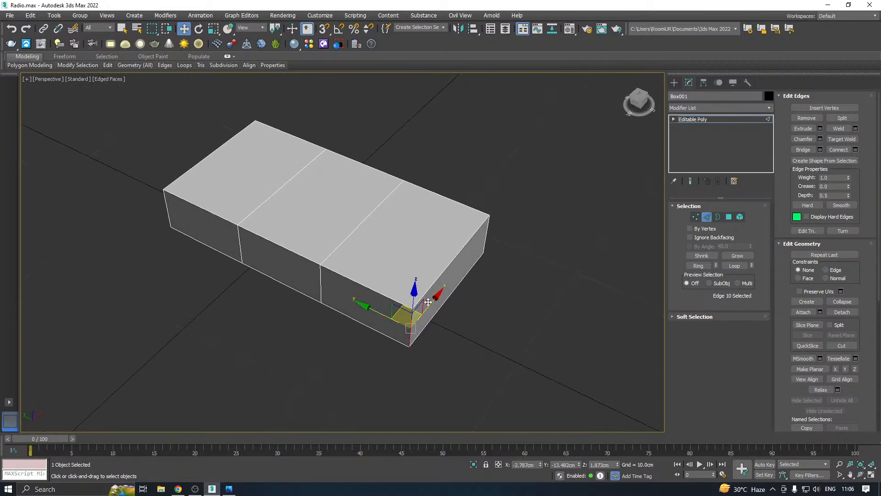
pyautogui.scroll(2, 415, 317)
pyautogui.click(820, 139)
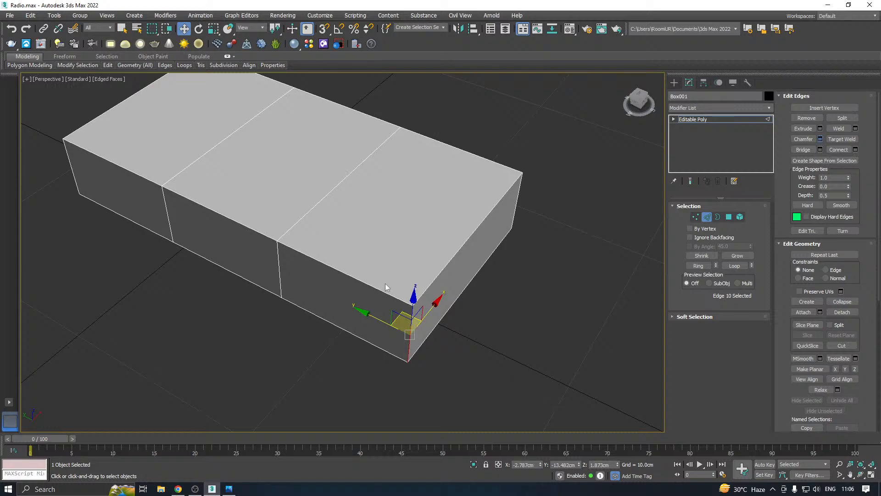
pyautogui.moveTo(348, 272); pyautogui.dragTo(345, 173)
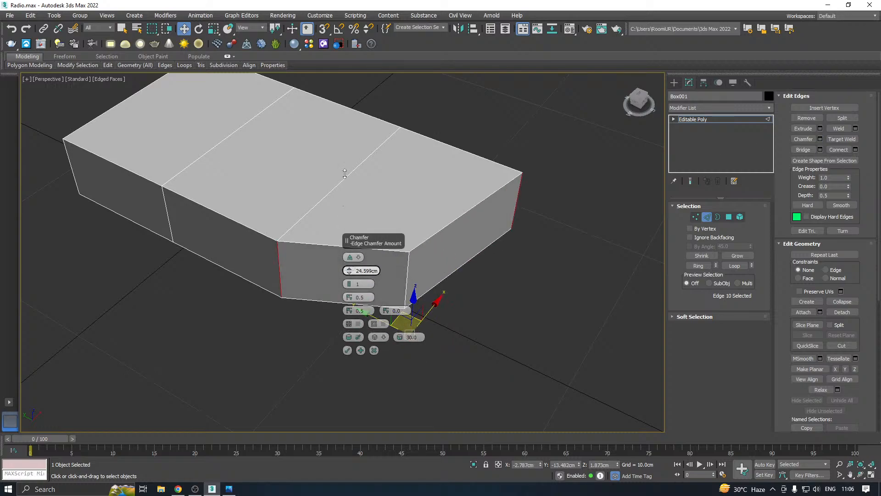
pyautogui.moveTo(347, 205); pyautogui.dragTo(518, 224)
pyautogui.click(351, 289)
pyautogui.moveTo(520, 258); pyautogui.dragTo(523, 268)
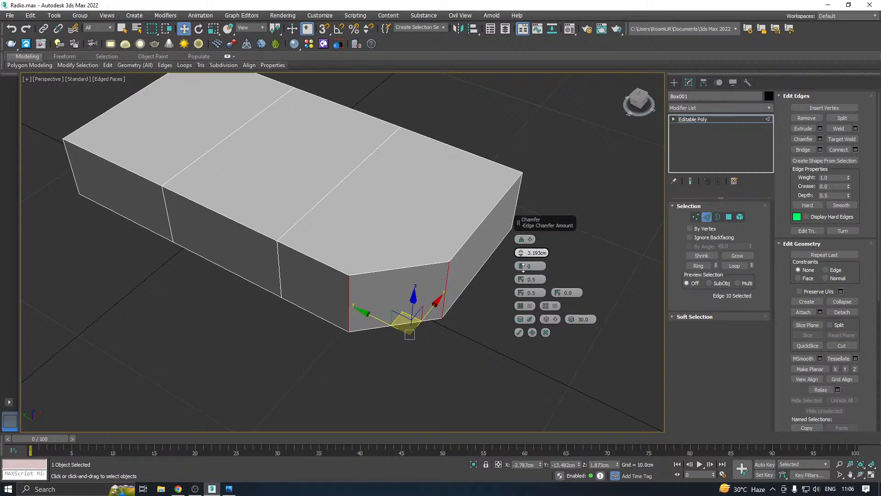
pyautogui.click(520, 333)
# - Lower the top vertices to about 2.19 cm in Z and move the unchamfered long side's vertices inward to X about 6.03 cm
pyautogui.scroll(-3, 404, 371)
pyautogui.keyDown('alt'); pyautogui.moveTo(452, 334); pyautogui.dragTo(380, 354, button='middle'); pyautogui.keyUp('alt')
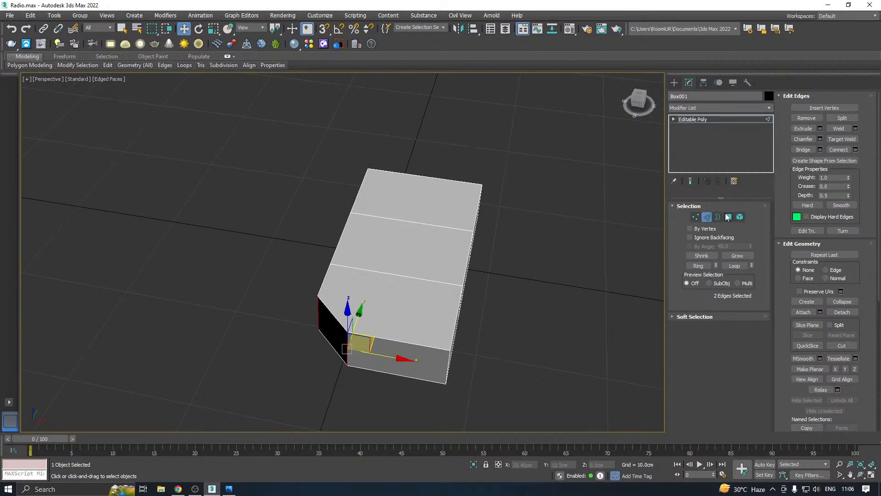
pyautogui.click(695, 217)
pyautogui.keyDown('alt'); pyautogui.moveTo(377, 285); pyautogui.dragTo(549, 199, button='middle'); pyautogui.keyUp('alt')
pyautogui.moveTo(548, 198); pyautogui.dragTo(256, 250)
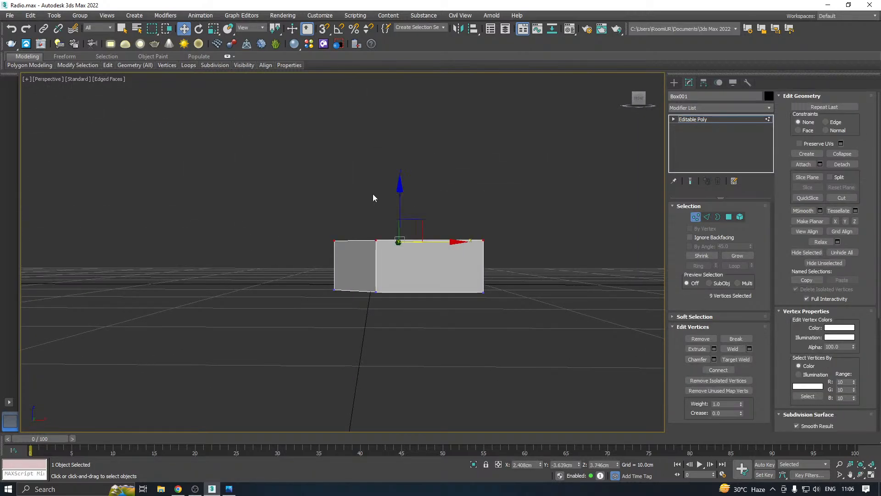
pyautogui.moveTo(401, 195); pyautogui.dragTo(403, 215)
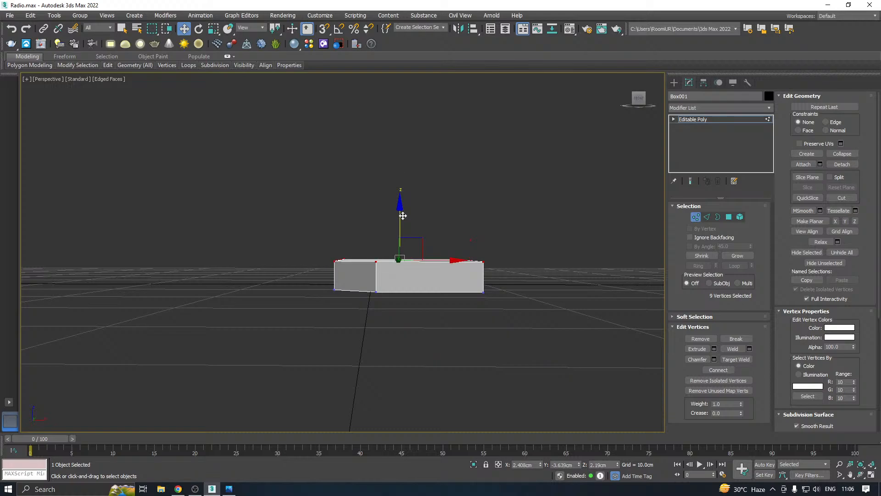
pyautogui.moveTo(406, 372); pyautogui.dragTo(406, 373)
pyautogui.moveTo(500, 274); pyautogui.dragTo(479, 275)
# - Shorten the body by moving the rear vertex rows toward the chamfered end, placing the last row at Y about 1.05 cm
pyautogui.keyDown('alt'); pyautogui.moveTo(456, 259); pyautogui.dragTo(488, 288, button='middle'); pyautogui.keyUp('alt')
pyautogui.keyDown('alt'); pyautogui.moveTo(376, 290); pyautogui.dragTo(310, 247, button='middle'); pyautogui.keyUp('alt')
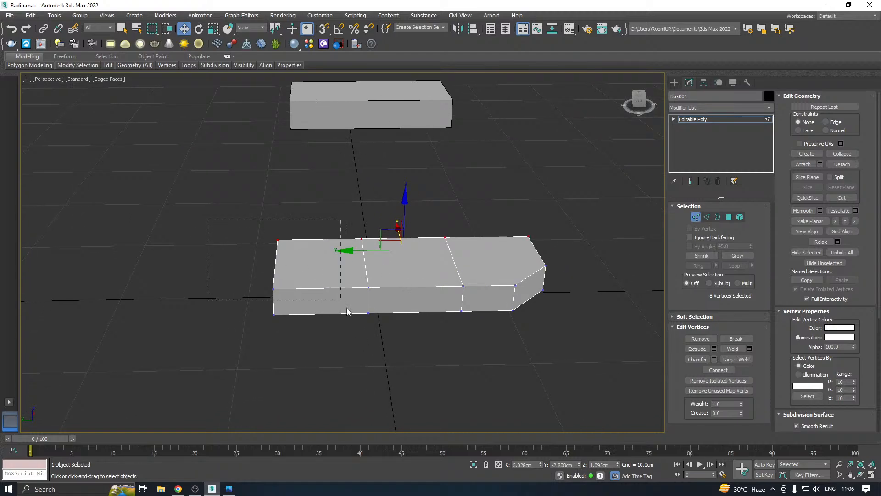
pyautogui.moveTo(381, 379); pyautogui.dragTo(382, 377)
pyautogui.moveTo(270, 277); pyautogui.dragTo(315, 277)
pyautogui.moveTo(375, 368); pyautogui.dragTo(374, 366)
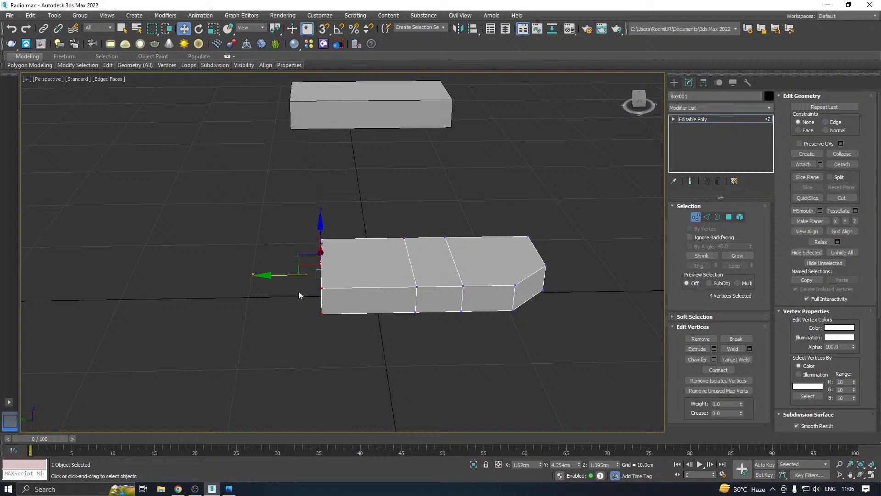
pyautogui.moveTo(282, 276); pyautogui.dragTo(321, 276)
# - Narrow the body further by moving the unchamfered long side's vertices inward to X about 4.19 cm
pyautogui.keyDown('alt'); pyautogui.moveTo(322, 275); pyautogui.dragTo(474, 186, button='middle'); pyautogui.keyUp('alt')
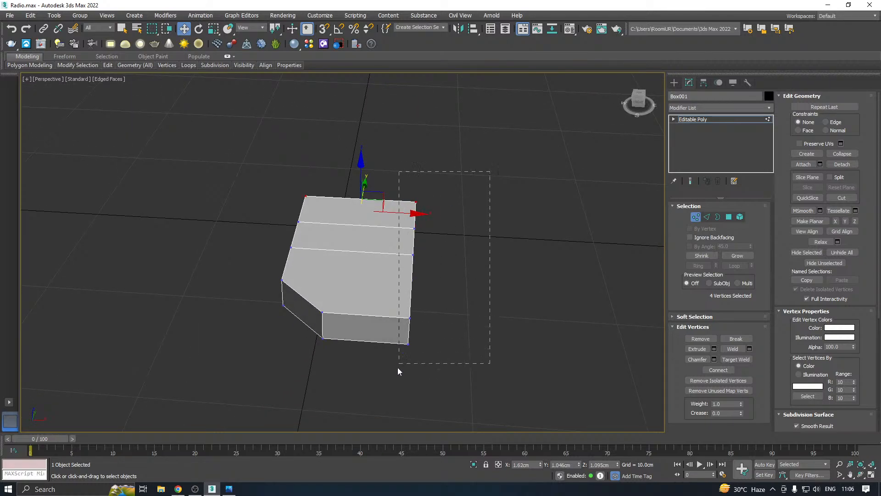
pyautogui.moveTo(397, 371); pyautogui.dragTo(396, 372)
pyautogui.moveTo(453, 260); pyautogui.dragTo(427, 261)
# - Move the two front vertices of the chamfered corner outward to X about -0.99 cm
pyautogui.keyDown('alt'); pyautogui.moveTo(367, 275); pyautogui.dragTo(367, 256, button='middle'); pyautogui.keyUp('alt')
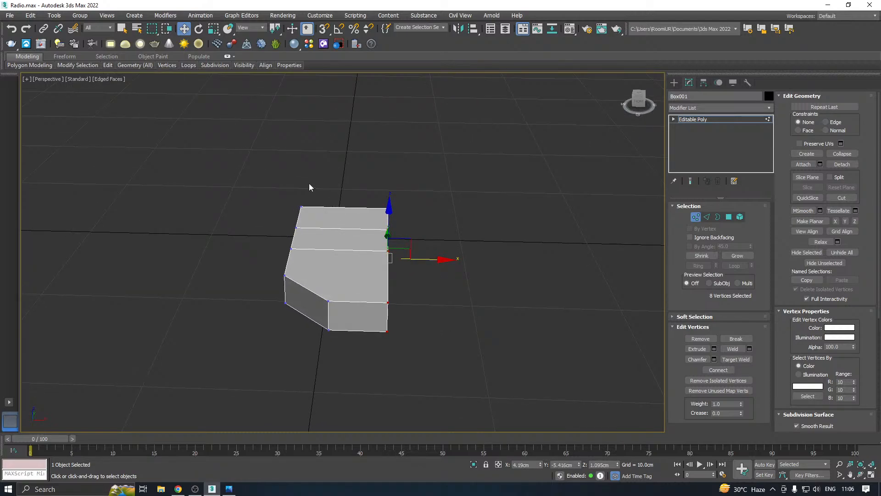
pyautogui.moveTo(340, 338); pyautogui.dragTo(351, 353)
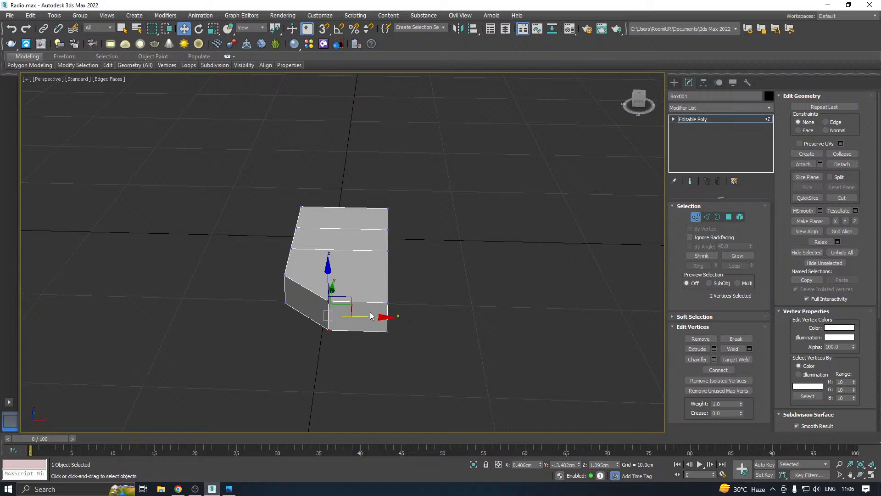
pyautogui.moveTo(370, 316); pyautogui.dragTo(349, 317)
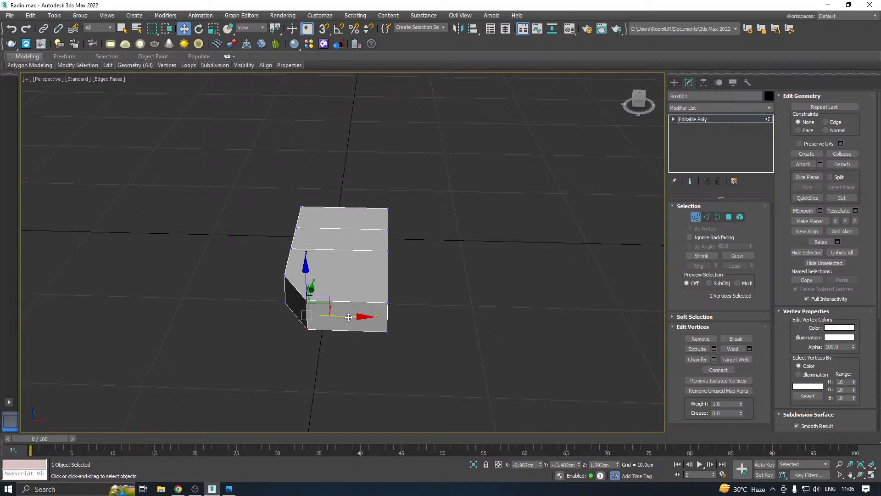
# - Shorten the body by moving every vertex except the front end's four toward the front along Y
pyautogui.keyDown('alt'); pyautogui.moveTo(350, 317); pyautogui.dragTo(454, 317, button='middle'); pyautogui.keyUp('alt')
pyautogui.keyDown('alt'); pyautogui.moveTo(246, 304); pyautogui.dragTo(105, 218, button='middle'); pyautogui.keyUp('alt')
pyautogui.moveTo(355, 375); pyautogui.dragTo(354, 375)
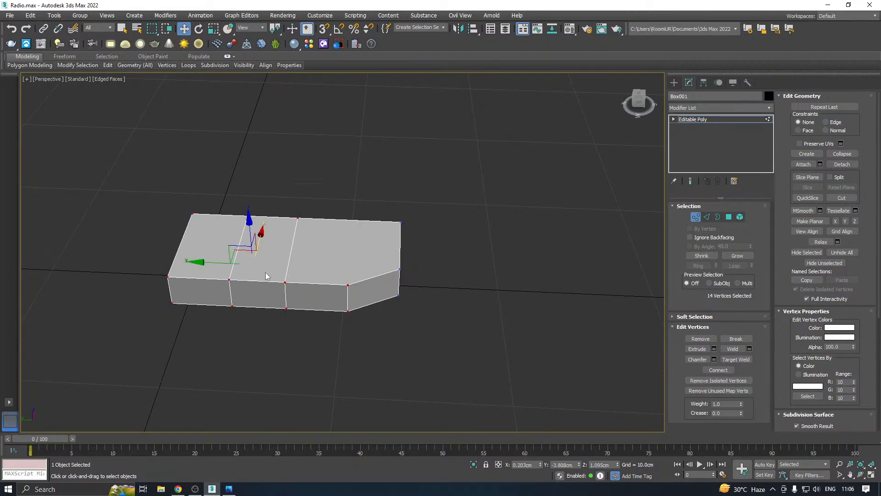
pyautogui.scroll(3, 298, 252)
pyautogui.moveTo(180, 256); pyautogui.dragTo(209, 256)
# - Narrow the body by moving the unchamfered long side's vertices inward to X about 3.81 cm
pyautogui.keyDown('alt'); pyautogui.moveTo(208, 256); pyautogui.dragTo(476, 119, button='middle'); pyautogui.keyUp('alt')
pyautogui.moveTo(359, 401); pyautogui.dragTo(360, 400)
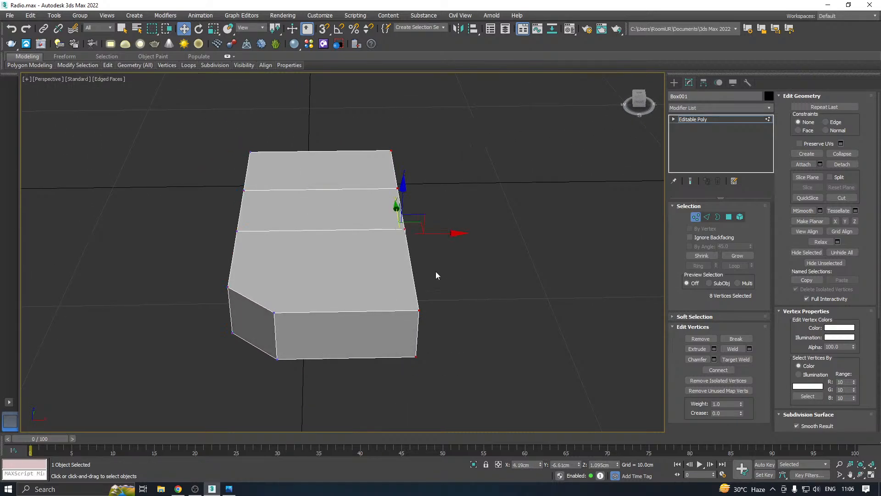
pyautogui.moveTo(440, 233); pyautogui.dragTo(414, 257)
# - Reposition the two middle vertex rows to Y about -8.82 cm and Y about -4.19 cm
pyautogui.keyDown('alt'); pyautogui.moveTo(414, 257); pyautogui.dragTo(380, 382, button='middle'); pyautogui.keyUp('alt')
pyautogui.scroll(-2, 387, 307)
pyautogui.scroll(-2, 392, 291)
pyautogui.keyDown('alt'); pyautogui.moveTo(393, 291); pyautogui.dragTo(411, 286, button='middle'); pyautogui.keyUp('alt')
pyautogui.scroll(3, 416, 290)
pyautogui.moveTo(434, 375); pyautogui.dragTo(435, 372)
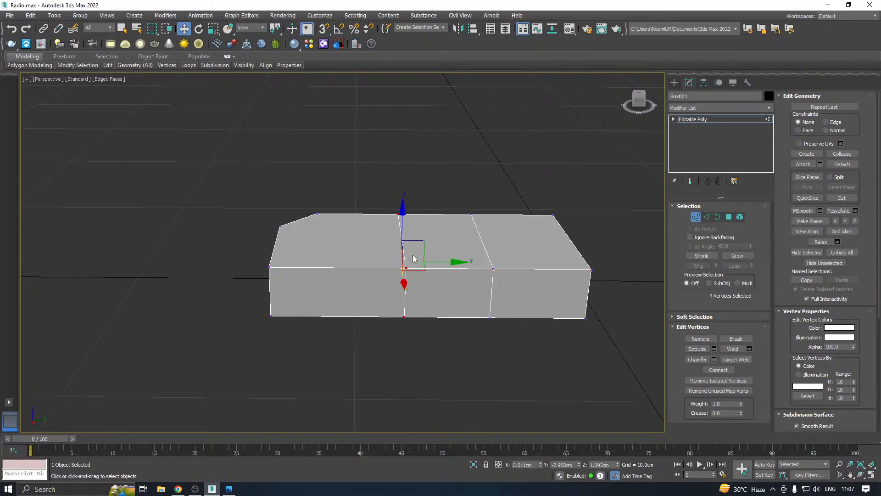
pyautogui.moveTo(523, 277); pyautogui.dragTo(380, 238, button='middle')
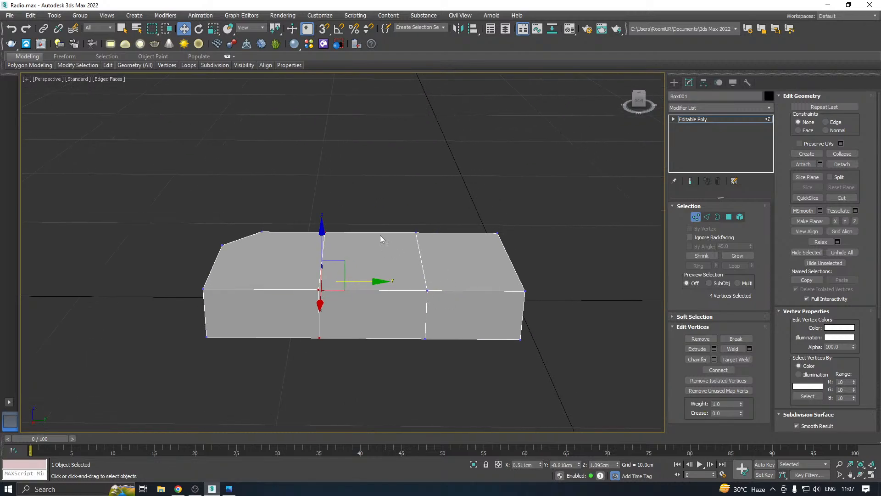
pyautogui.moveTo(458, 376); pyautogui.dragTo(458, 375)
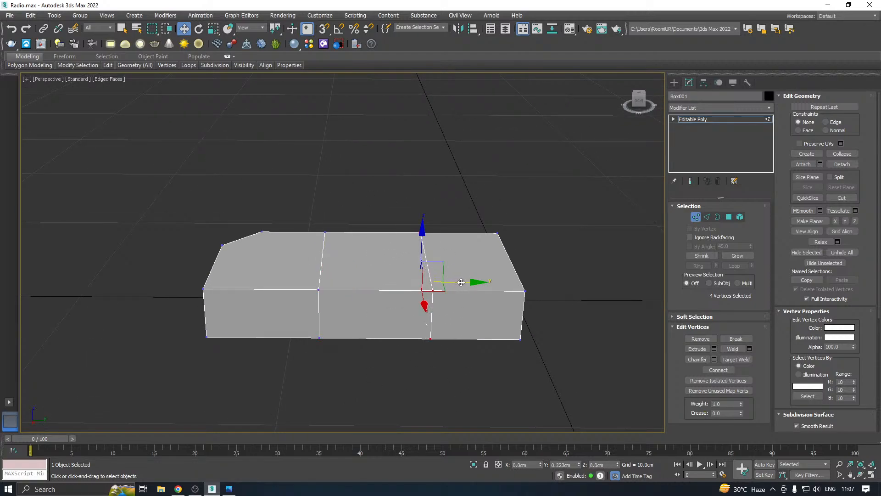
pyautogui.moveTo(453, 283); pyautogui.dragTo(459, 283)
# - Fine-tune the two middle vertex rows to Y about -8.75 cm and Y about -4.0 cm
pyautogui.keyDown('alt'); pyautogui.moveTo(336, 333); pyautogui.dragTo(313, 310, button='middle'); pyautogui.keyUp('alt')
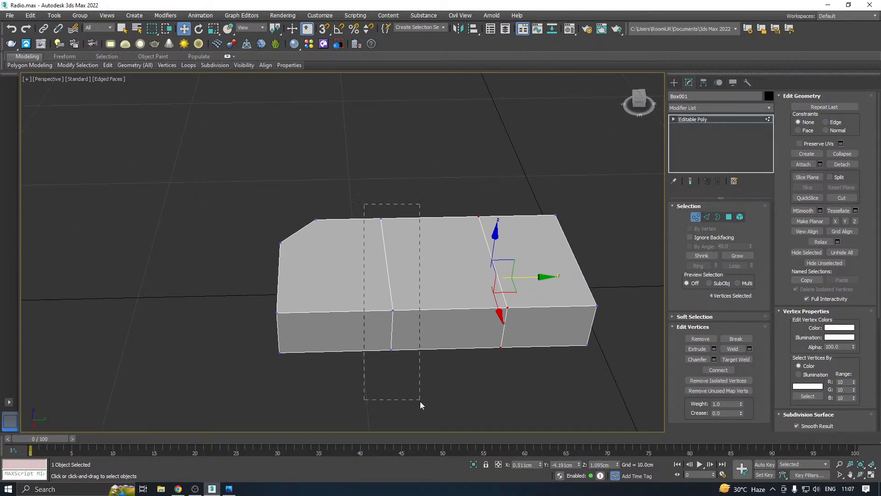
pyautogui.moveTo(421, 405); pyautogui.dragTo(421, 405)
pyautogui.moveTo(374, 201); pyautogui.dragTo(427, 429)
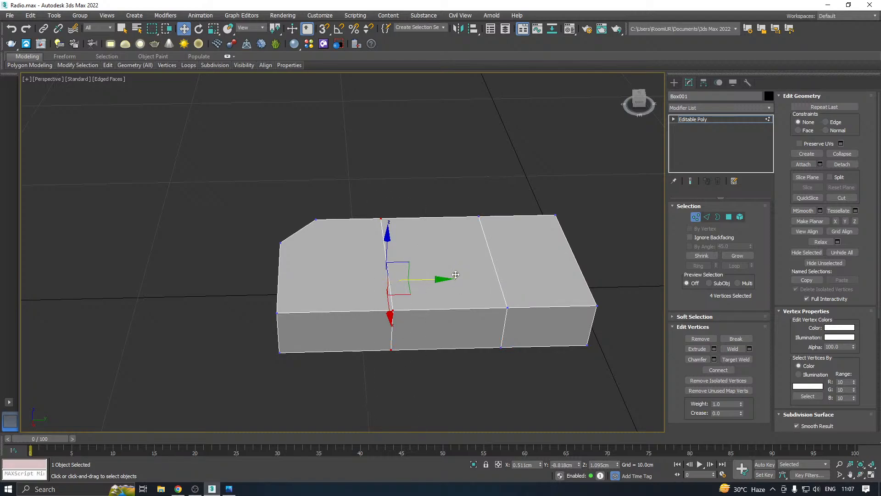
pyautogui.moveTo(424, 278)
pyautogui.mouseDown()
pyautogui.moveTo(350, 282)
pyautogui.moveTo(374, 268)
pyautogui.moveTo(426, 263)
pyautogui.mouseUp()
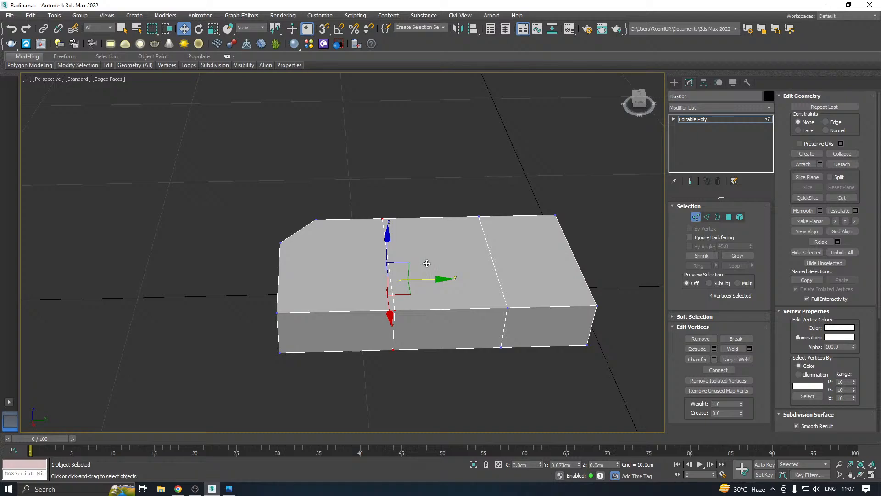
pyautogui.keyDown('alt'); pyautogui.moveTo(427, 257); pyautogui.dragTo(527, 211, button='middle'); pyautogui.keyUp('alt')
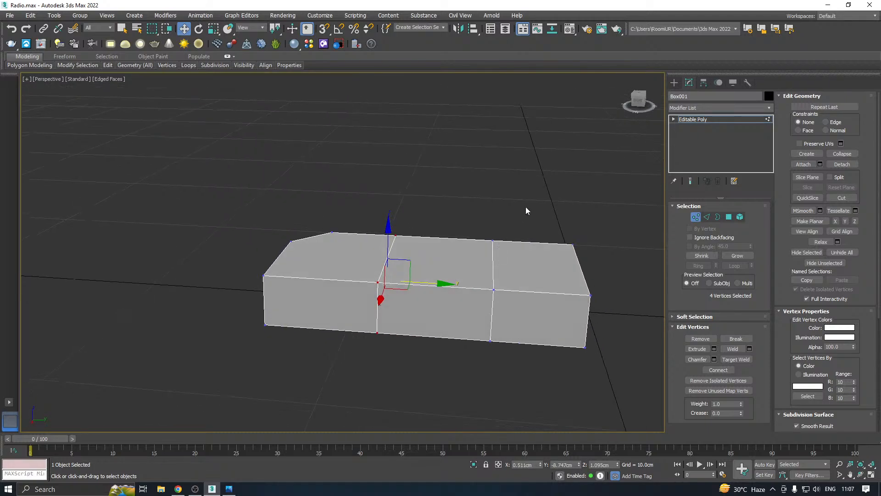
pyautogui.moveTo(482, 401); pyautogui.dragTo(483, 395)
pyautogui.moveTo(528, 291); pyautogui.dragTo(539, 289)
# - Connect the front top and bottom edges of the unchamfered long side with 1 segment
pyautogui.keyDown('alt'); pyautogui.moveTo(458, 293); pyautogui.dragTo(387, 283, button='middle'); pyautogui.keyUp('alt')
pyautogui.scroll(3, 340, 281)
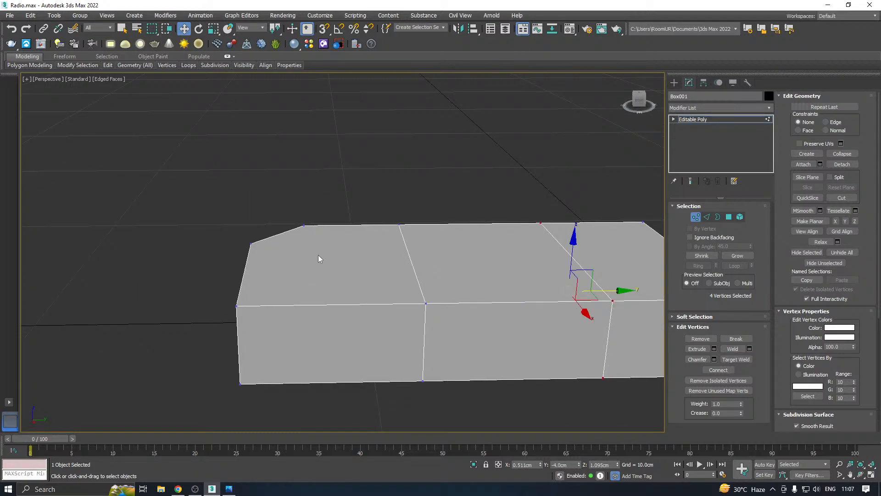
pyautogui.scroll(-2, 319, 259)
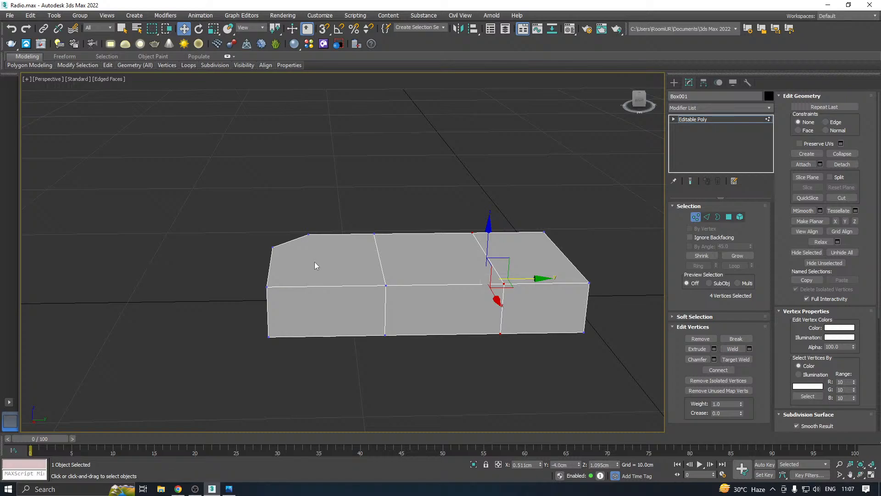
pyautogui.click(706, 217)
pyautogui.click(328, 336)
pyautogui.keyDown('ctrl'); pyautogui.click(335, 285); pyautogui.keyUp('ctrl')
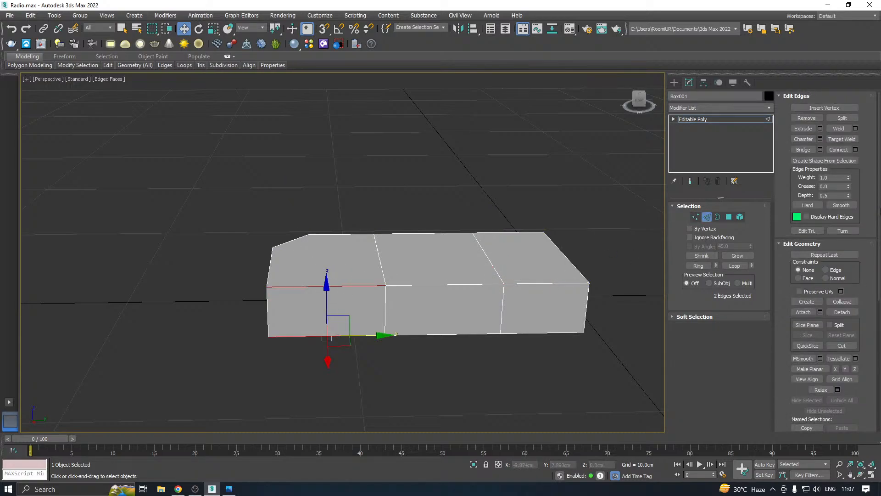
pyautogui.click(855, 150)
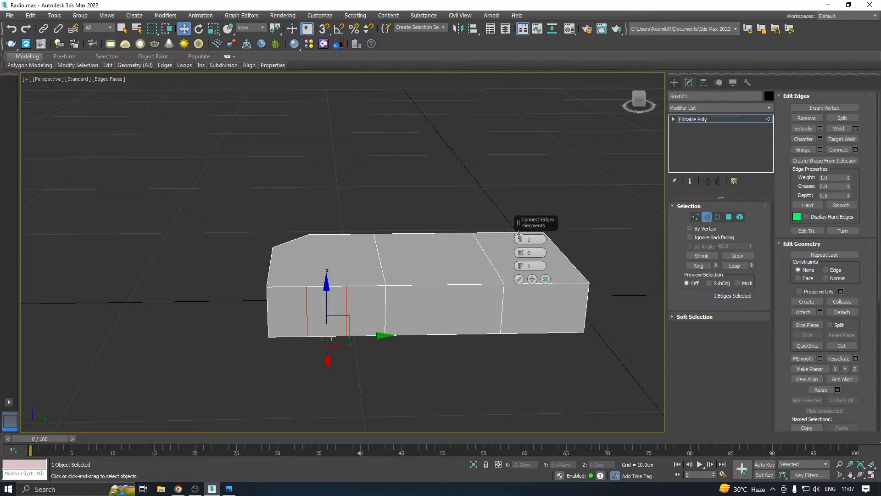
pyautogui.click(520, 241)
pyautogui.click(518, 278)
# - Move the new side edge's two vertices to Y about -11.72 cm, level with the chamfer's rear corner
pyautogui.click(696, 217)
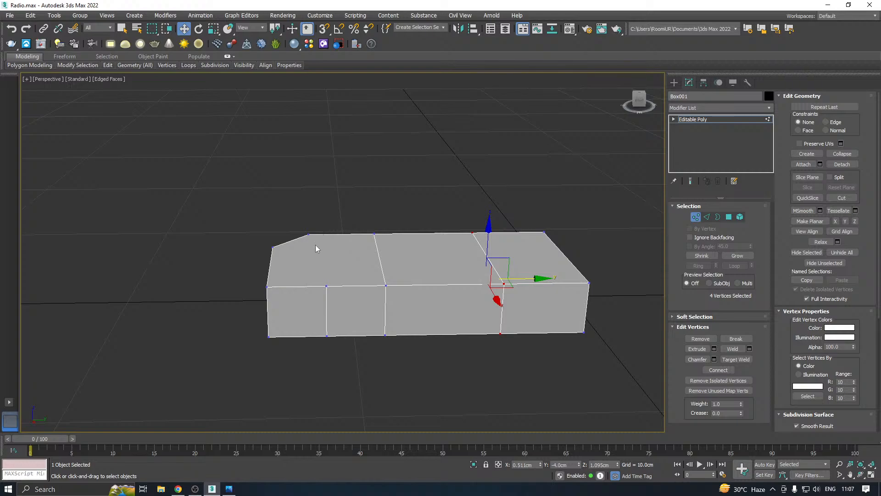
pyautogui.click(325, 285)
pyautogui.keyDown('ctrl'); pyautogui.click(327, 335); pyautogui.keyUp('ctrl')
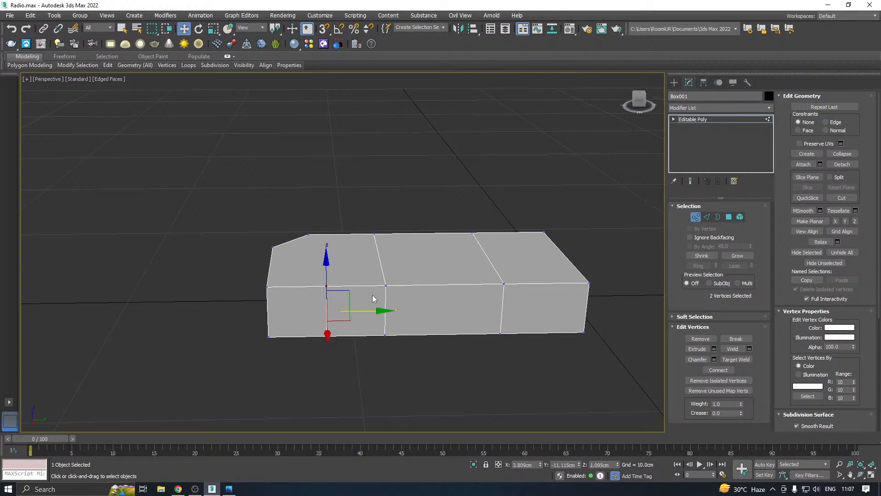
pyautogui.moveTo(369, 313); pyautogui.dragTo(320, 285)
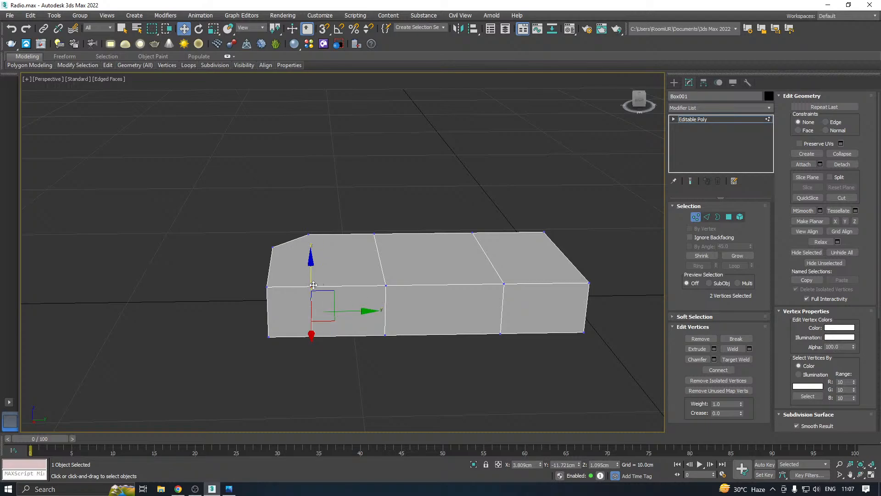
# - Connect the new side vertices to the chamfer's rear corner vertices across both the top and bottom faces
pyautogui.click(314, 285)
pyautogui.keyDown('ctrl'); pyautogui.click(314, 232); pyautogui.keyUp('ctrl')
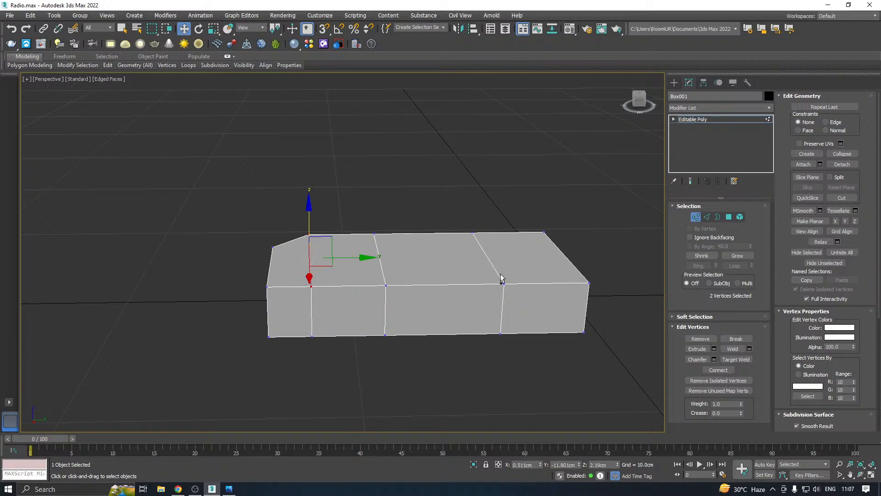
pyautogui.click(713, 370)
pyautogui.keyDown('alt'); pyautogui.moveTo(443, 338); pyautogui.dragTo(449, 337, button='middle'); pyautogui.keyUp('alt')
pyautogui.keyDown('alt'); pyautogui.moveTo(499, 363); pyautogui.dragTo(383, 245, button='middle'); pyautogui.keyUp('alt')
pyautogui.click(319, 186)
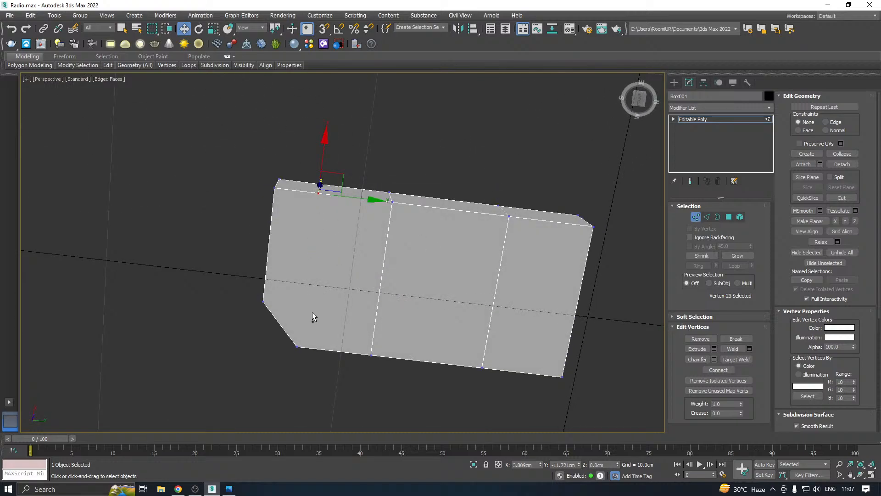
pyautogui.keyDown('ctrl'); pyautogui.click(297, 346); pyautogui.keyUp('ctrl')
pyautogui.click(718, 370)
# - Check the reference image and move the vertex row behind the chamfer rearward, slightly past Y about -7.66 cm
pyautogui.keyDown('alt'); pyautogui.moveTo(453, 318); pyautogui.dragTo(262, 445, button='middle'); pyautogui.keyUp('alt')
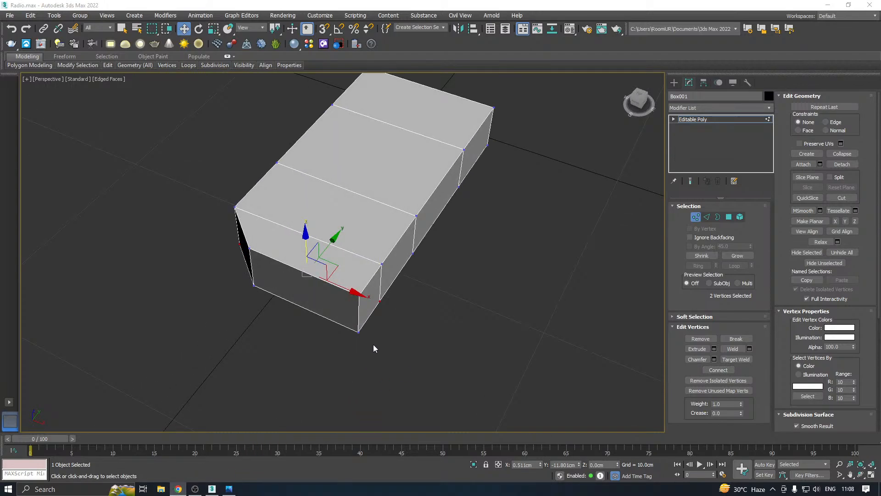
pyautogui.moveTo(373, 348); pyautogui.dragTo(384, 372, button='middle')
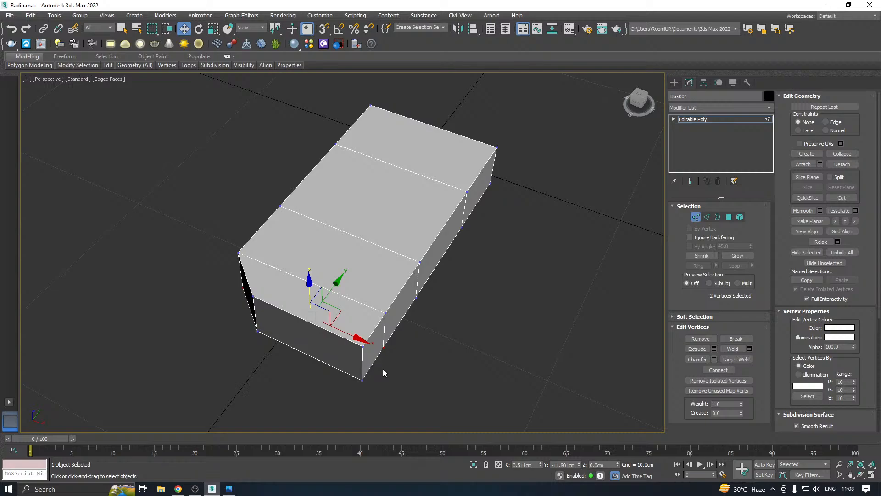
pyautogui.keyDown('alt'); pyautogui.moveTo(382, 368); pyautogui.dragTo(334, 349, button='middle'); pyautogui.keyUp('alt')
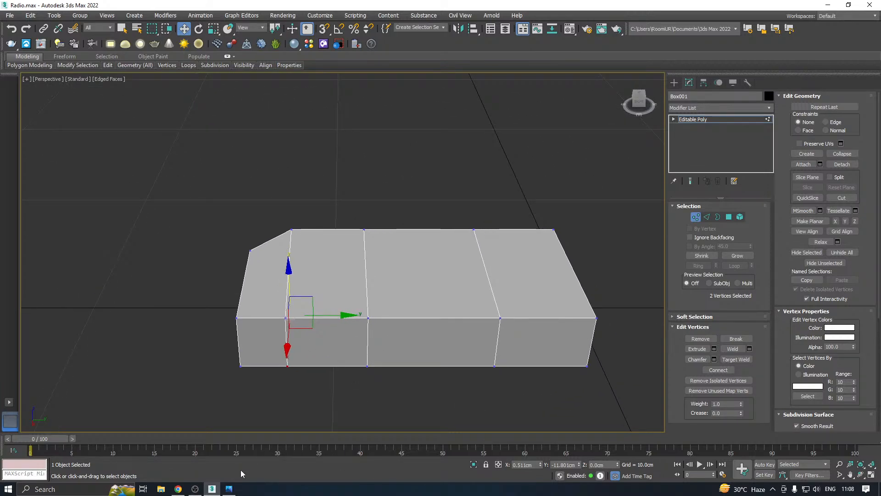
pyautogui.click(232, 483)
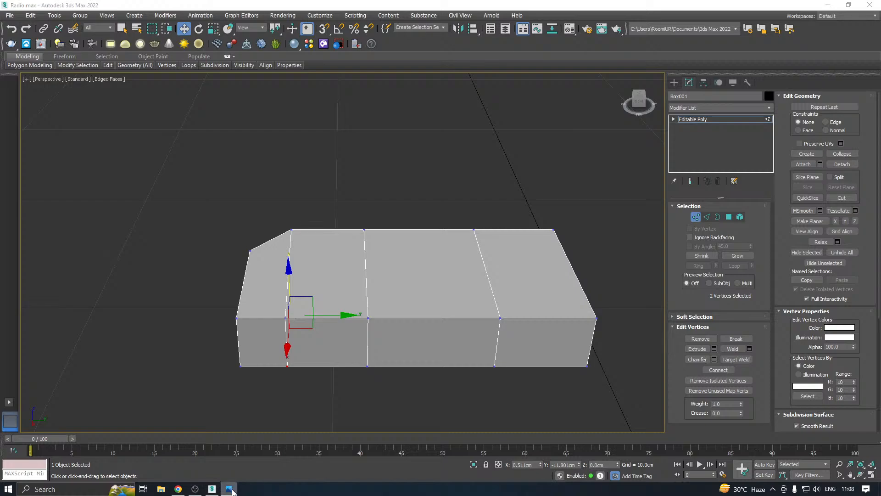
pyautogui.keyDown('alt'); pyautogui.moveTo(333, 317); pyautogui.dragTo(384, 290, button='middle'); pyautogui.keyUp('alt')
pyautogui.moveTo(381, 248); pyautogui.dragTo(439, 374)
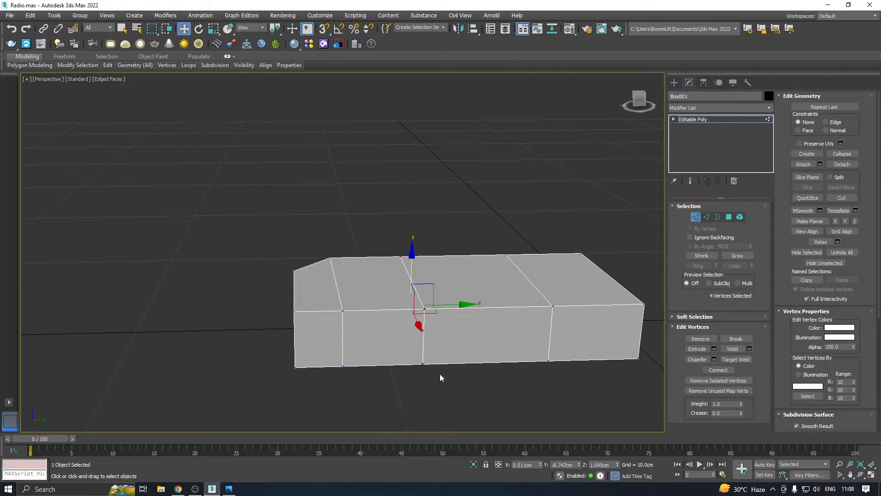
pyautogui.keyDown('alt'); pyautogui.moveTo(440, 374); pyautogui.dragTo(426, 352, button='middle'); pyautogui.keyUp('alt')
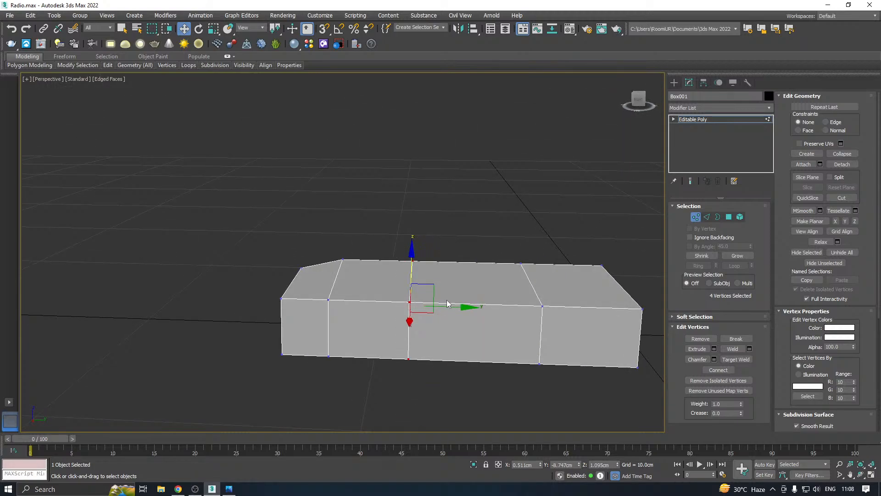
pyautogui.moveTo(447, 303); pyautogui.dragTo(475, 307)
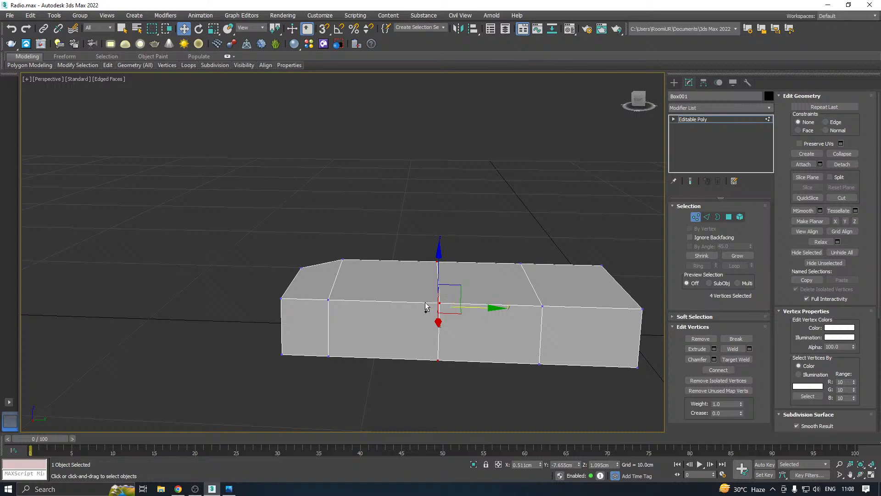
pyautogui.keyDown('alt'); pyautogui.moveTo(436, 308); pyautogui.dragTo(491, 307, button='middle'); pyautogui.keyUp('alt')
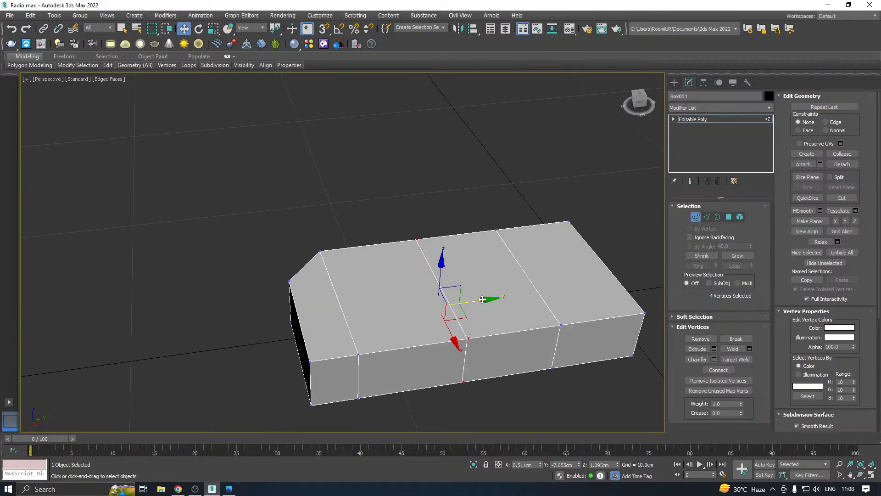
pyautogui.moveTo(483, 300); pyautogui.dragTo(492, 298)
# - Inset the top polygon just behind the chamfered section by 0.468 cm
pyautogui.click(729, 216)
pyautogui.click(404, 299)
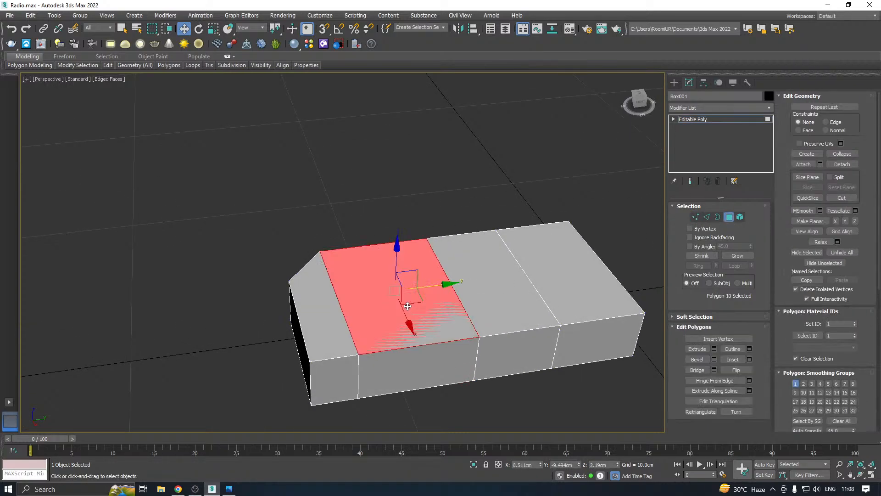
pyautogui.click(750, 359)
pyautogui.scroll(3, 380, 342)
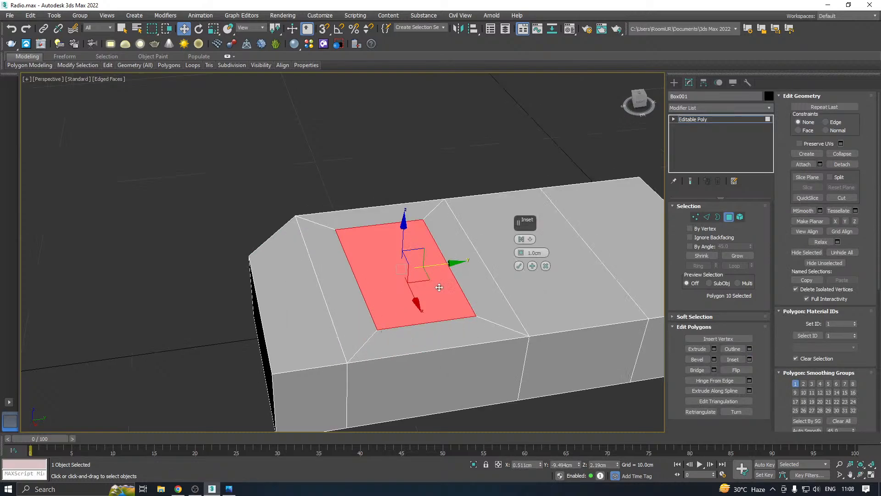
pyautogui.moveTo(521, 251); pyautogui.dragTo(537, 269)
pyautogui.click(533, 266)
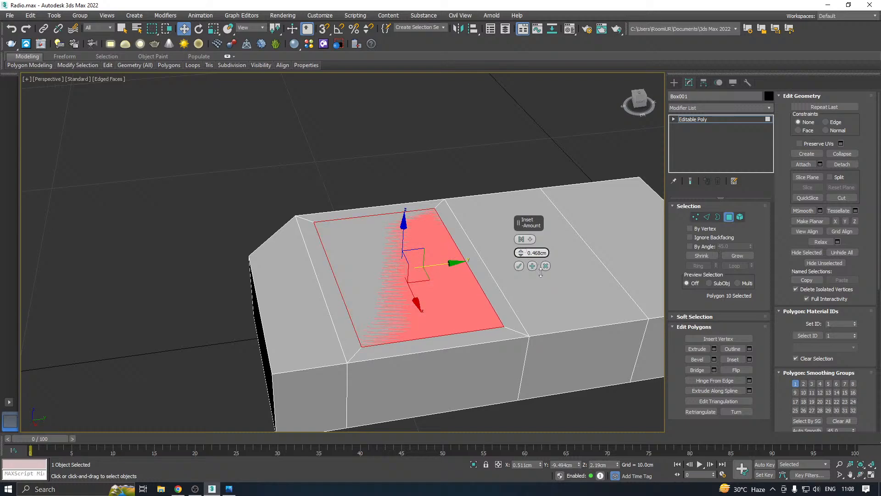
pyautogui.click(518, 265)
# - Scale the inset top polygon behind the chamfer slightly narrower along X
pyautogui.press('e')
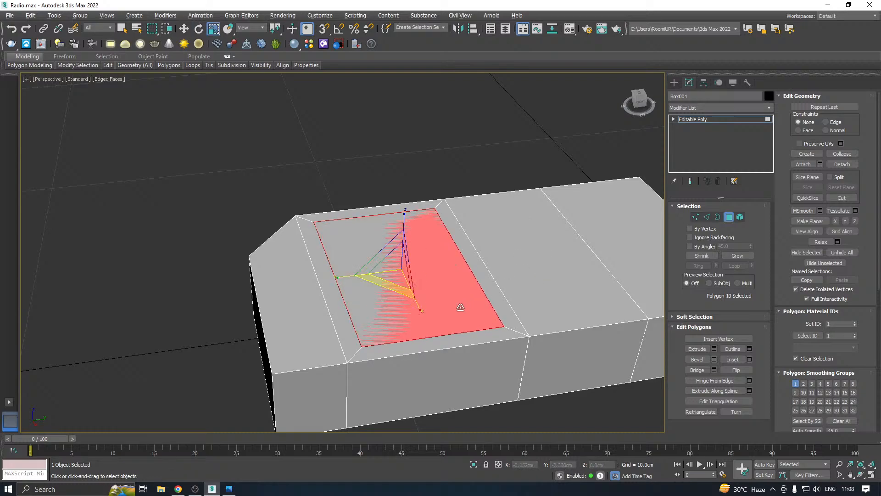
pyautogui.press('r')
pyautogui.hotkey('ctrl', 'd')
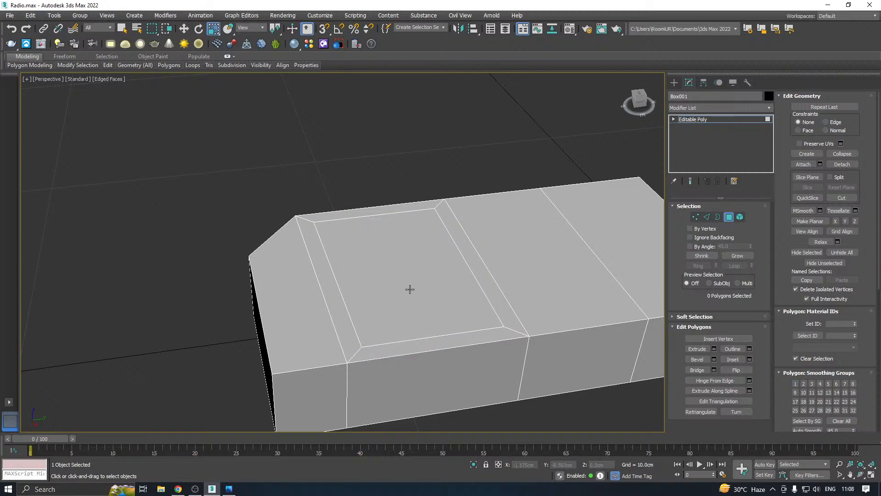
pyautogui.click(410, 290)
pyautogui.keyDown('alt'); pyautogui.moveTo(307, 299); pyautogui.dragTo(392, 289, button='middle'); pyautogui.keyUp('alt')
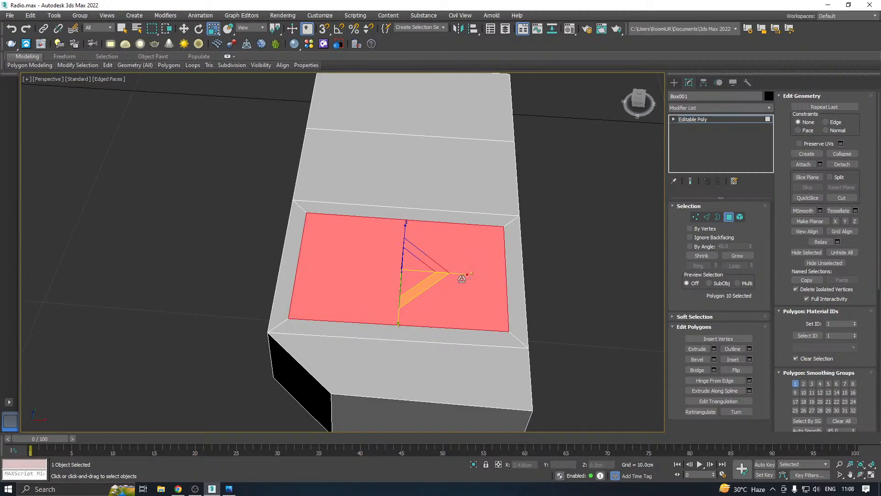
pyautogui.moveTo(462, 274); pyautogui.dragTo(458, 274)
pyautogui.keyDown('alt'); pyautogui.moveTo(458, 275); pyautogui.dragTo(475, 283, button='middle'); pyautogui.keyUp('alt')
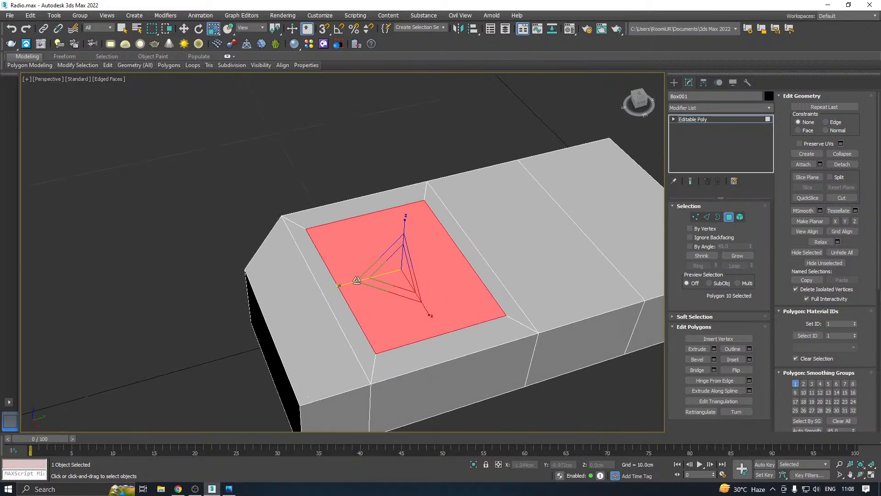
pyautogui.keyDown('alt'); pyautogui.moveTo(417, 309); pyautogui.dragTo(399, 298, button='middle'); pyautogui.keyUp('alt')
# - Extrude the inset top polygon inward with a height of -0.088 cm to form a shallow recess
pyautogui.press('w')
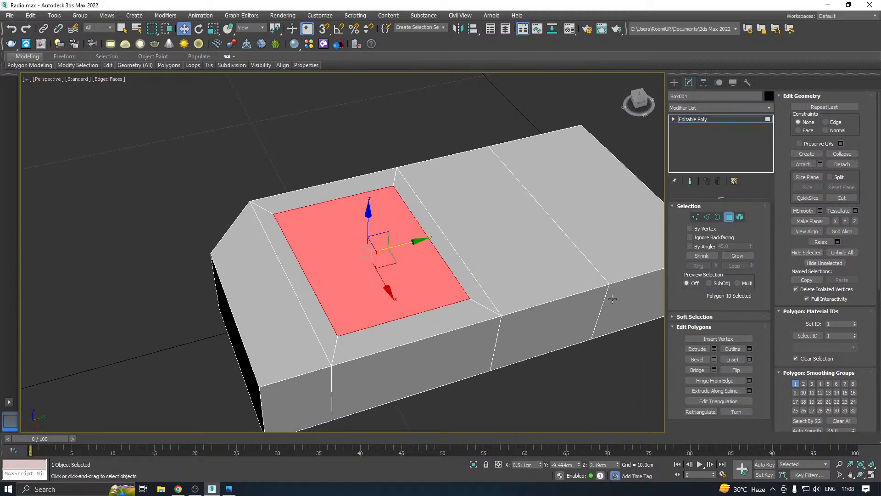
pyautogui.click(714, 349)
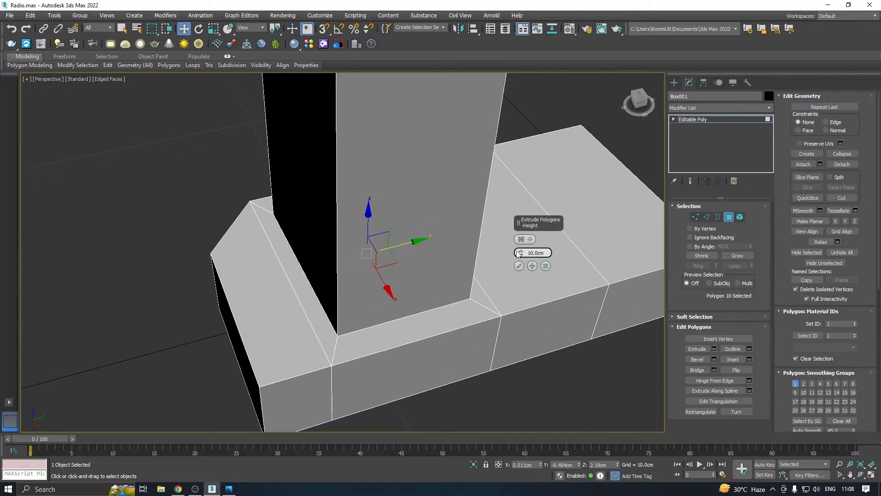
pyautogui.moveTo(521, 253); pyautogui.dragTo(521, 260)
pyautogui.moveTo(518, 355); pyautogui.dragTo(513, 310)
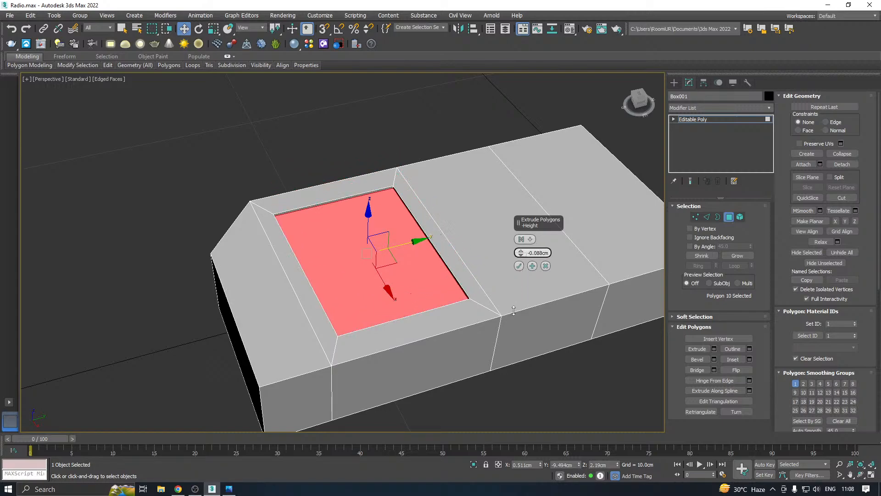
pyautogui.click(519, 266)
pyautogui.keyDown('alt'); pyautogui.moveTo(570, 264); pyautogui.dragTo(415, 248, button='middle'); pyautogui.keyUp('alt')
pyautogui.keyDown('alt'); pyautogui.moveTo(288, 227); pyautogui.dragTo(321, 281, button='middle'); pyautogui.keyUp('alt')
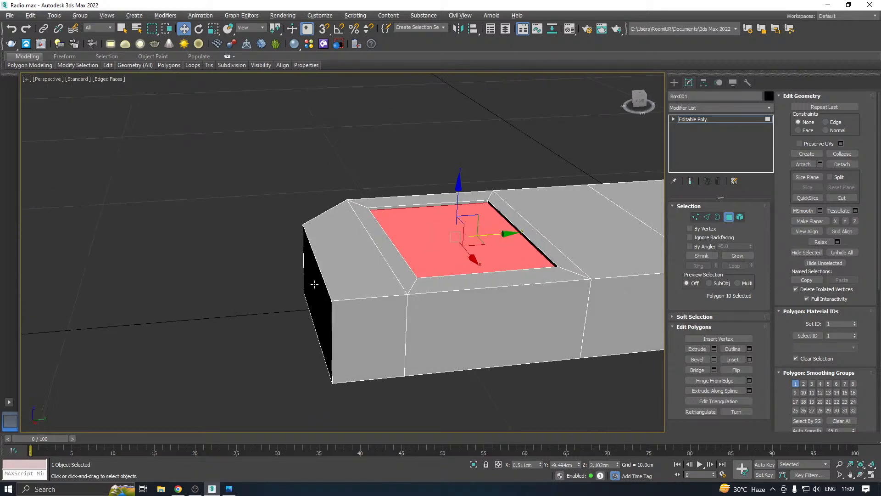
pyautogui.click(315, 284)
pyautogui.scroll(-3, 232, 314)
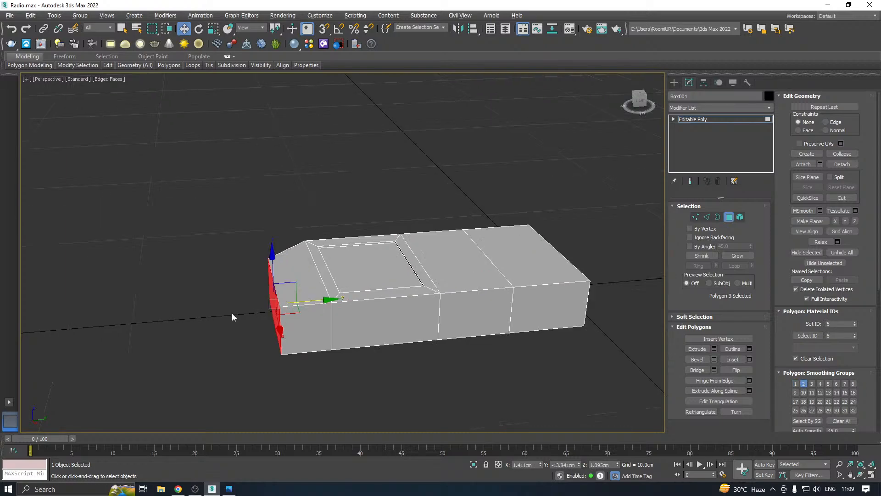
pyautogui.keyDown('alt'); pyautogui.moveTo(378, 300); pyautogui.dragTo(383, 275, button='middle'); pyautogui.keyUp('alt')
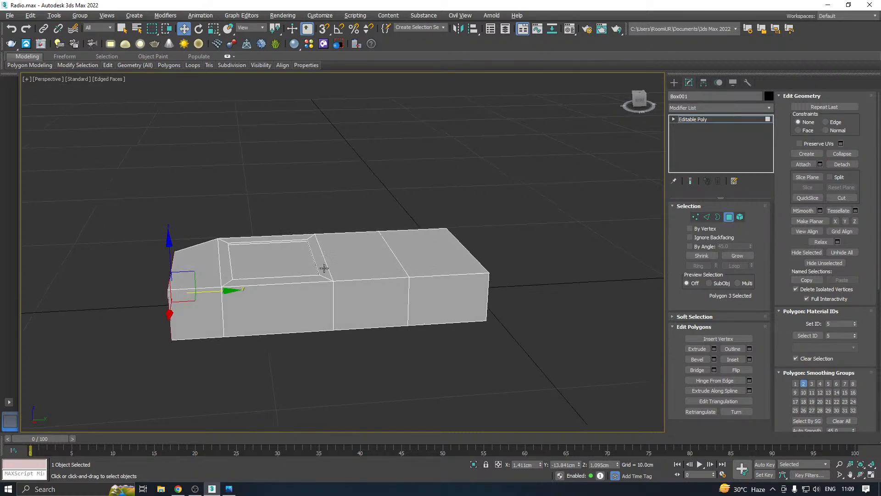
pyautogui.keyDown('alt'); pyautogui.moveTo(320, 262); pyautogui.dragTo(208, 299, button='middle'); pyautogui.keyUp('alt')
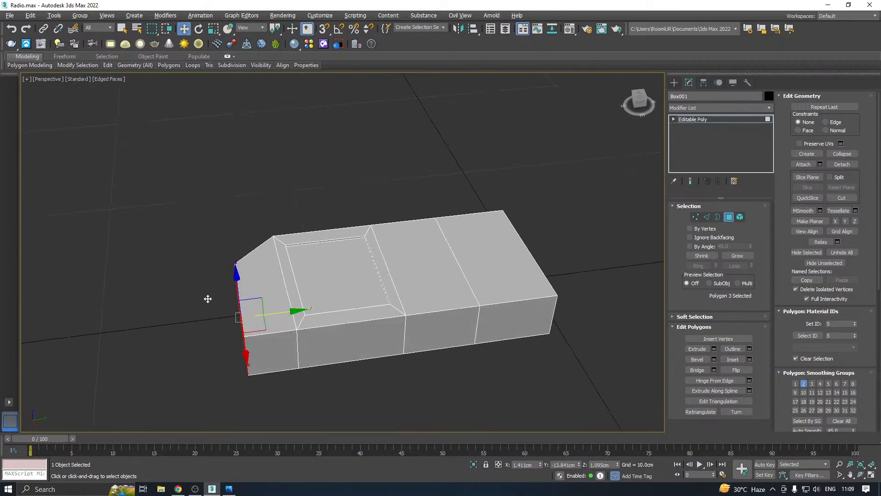
pyautogui.click(708, 218)
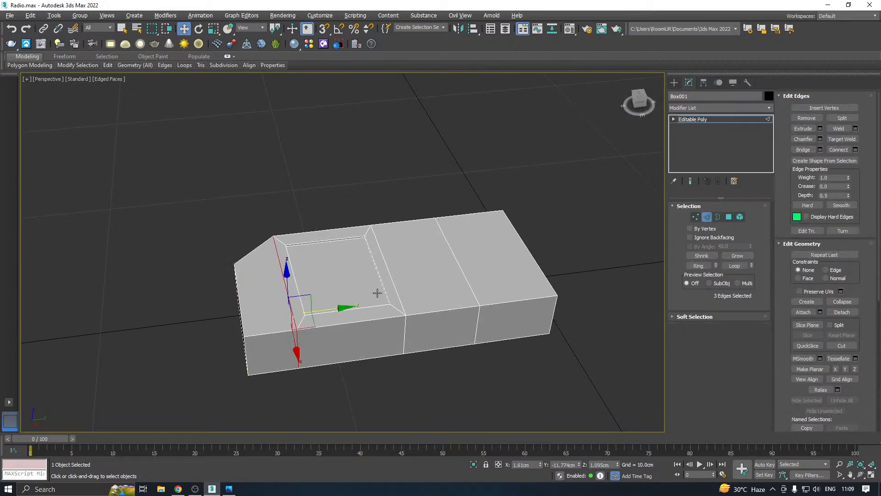
pyautogui.keyDown('alt'); pyautogui.moveTo(321, 221); pyautogui.dragTo(406, 236, button='middle'); pyautogui.keyUp('alt')
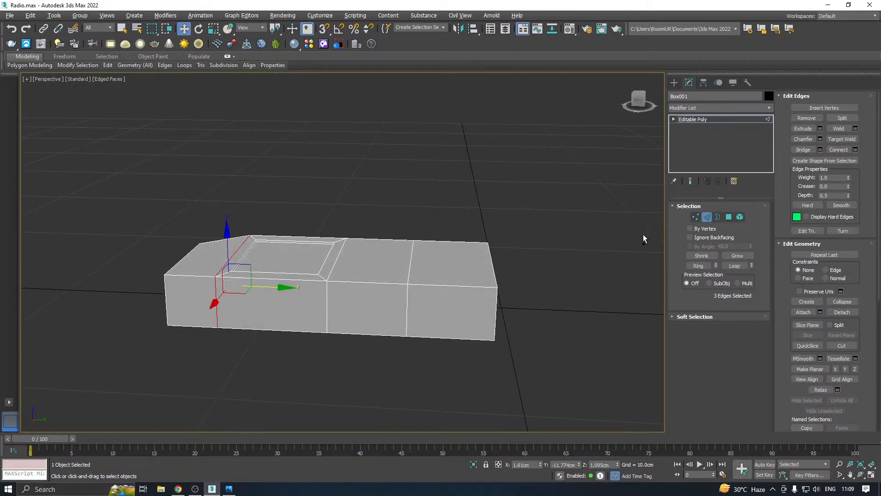
# - Move the eight vertices of the two rearmost rows rearward along Y, centred at about -0.986 cm, to lengthen the body
pyautogui.click(696, 217)
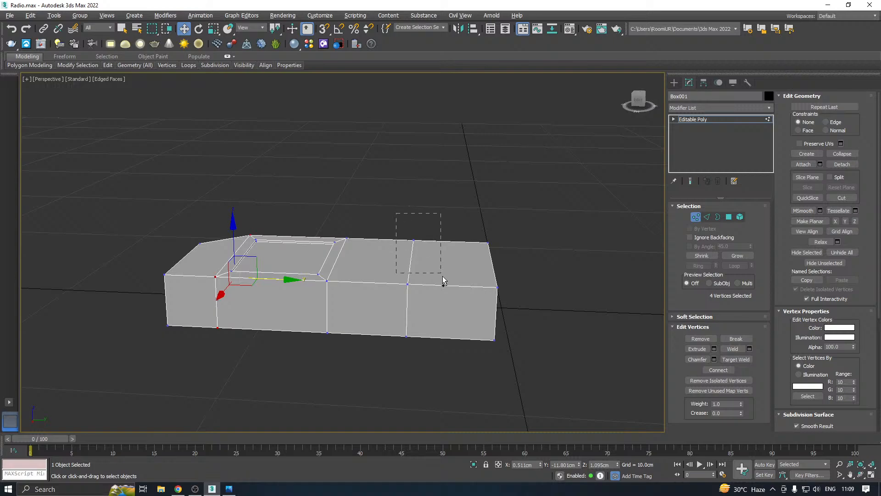
pyautogui.moveTo(598, 414); pyautogui.dragTo(599, 414)
pyautogui.keyDown('alt'); pyautogui.moveTo(599, 414); pyautogui.dragTo(431, 279, button='middle'); pyautogui.keyUp('alt')
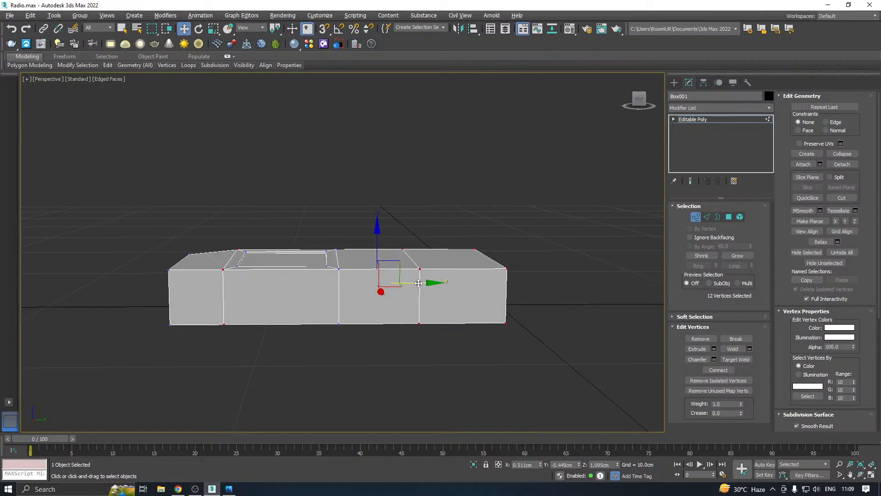
pyautogui.moveTo(418, 283); pyautogui.dragTo(450, 285)
pyautogui.hotkey('ctrl', 'z')
pyautogui.moveTo(362, 359); pyautogui.dragTo(362, 359)
pyautogui.moveTo(490, 281); pyautogui.dragTo(521, 277)
pyautogui.keyDown('alt'); pyautogui.moveTo(450, 258); pyautogui.dragTo(406, 256, button='middle'); pyautogui.keyUp('alt')
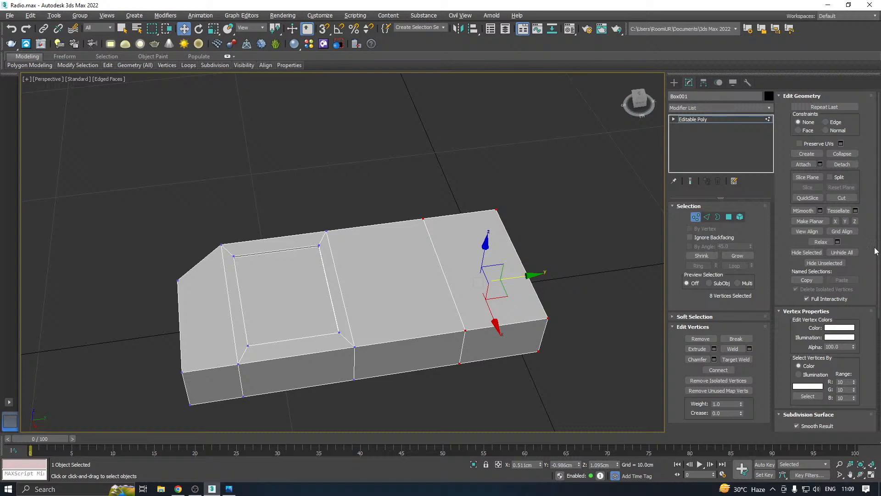
pyautogui.click(729, 216)
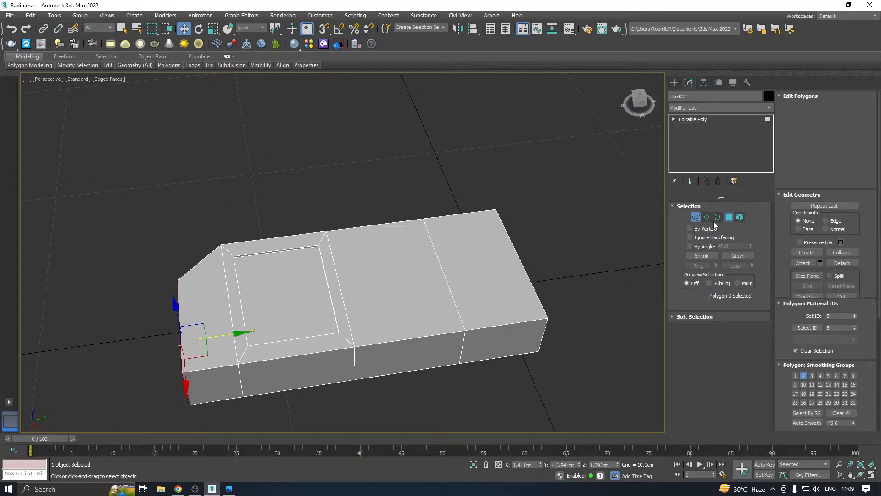
pyautogui.click(429, 298)
pyautogui.keyDown('alt'); pyautogui.moveTo(483, 266); pyautogui.dragTo(501, 267, button='middle'); pyautogui.keyUp('alt')
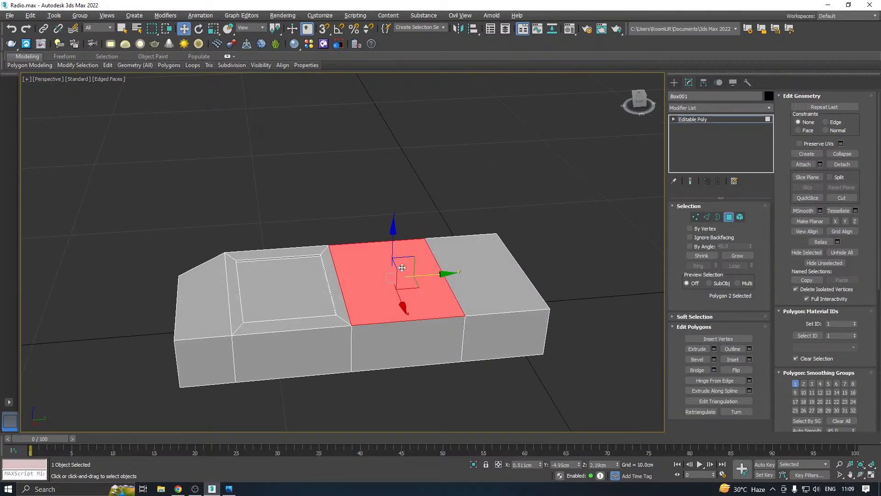
pyautogui.keyDown('alt'); pyautogui.moveTo(402, 267); pyautogui.dragTo(453, 277, button='middle'); pyautogui.keyUp('alt')
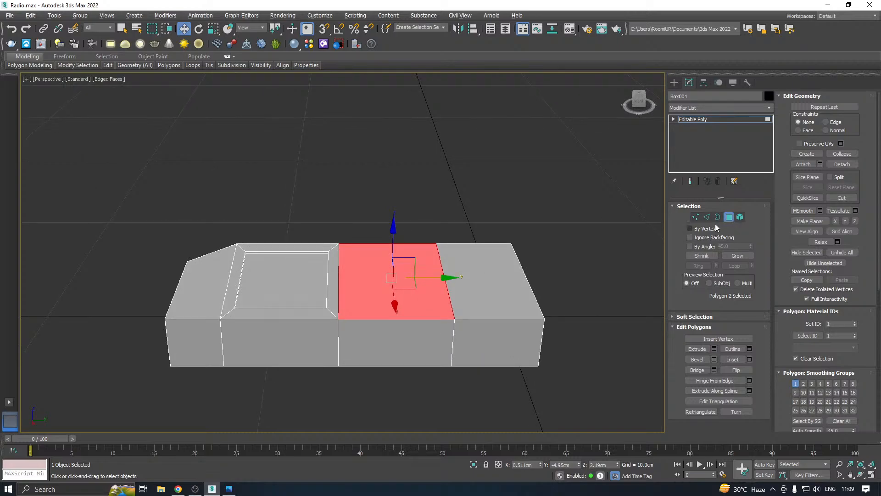
# - Remove the edge loop that separates the two rear sections of the body
pyautogui.click(707, 217)
pyautogui.doubleClick(450, 330)
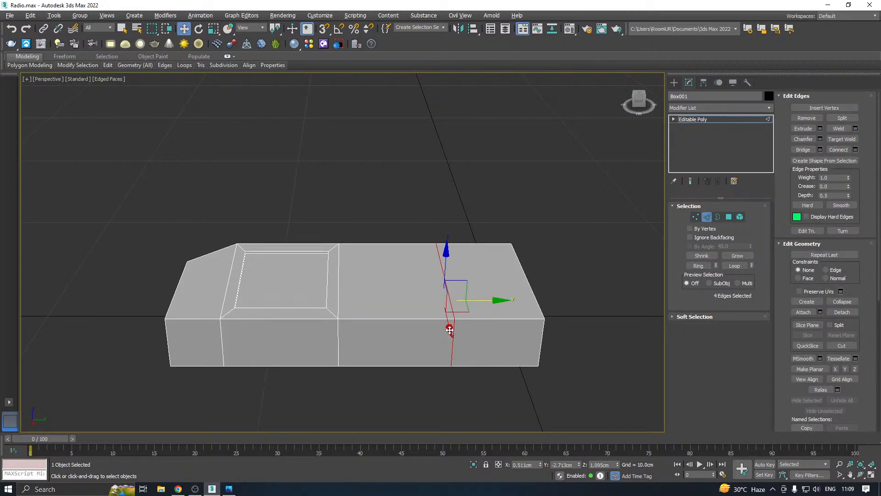
pyautogui.press('BackSpace')
# - Insert a new edge loop around the body with SwiftLoop, close to its rear end
pyautogui.moveTo(450, 329); pyautogui.dragTo(411, 332, button='middle')
pyautogui.click(397, 277)
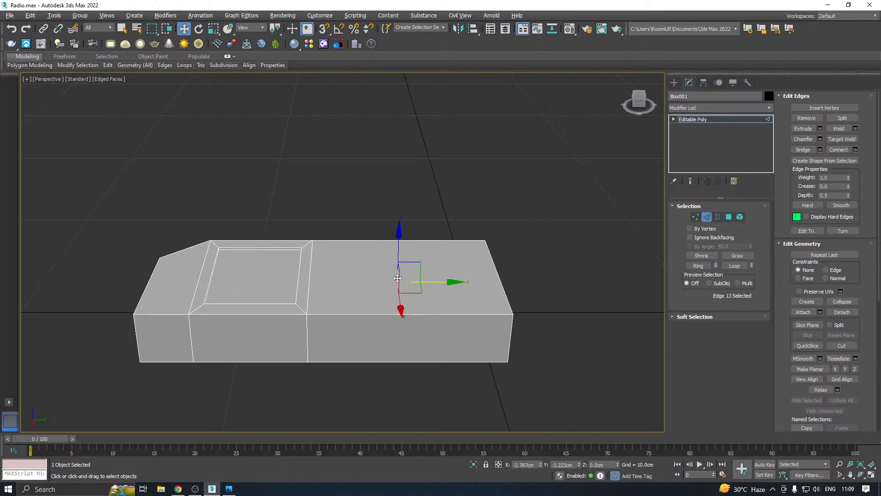
pyautogui.moveTo(111, 71)
pyautogui.click(181, 94)
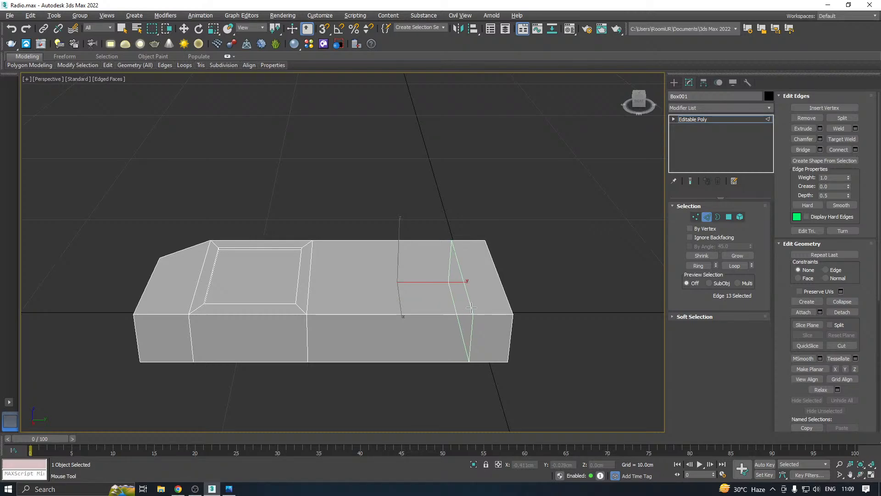
pyautogui.click(472, 307)
# - Inset the large top polygon between the recessed panel and the rear edge loop by 0.953 cm
pyautogui.click(730, 218)
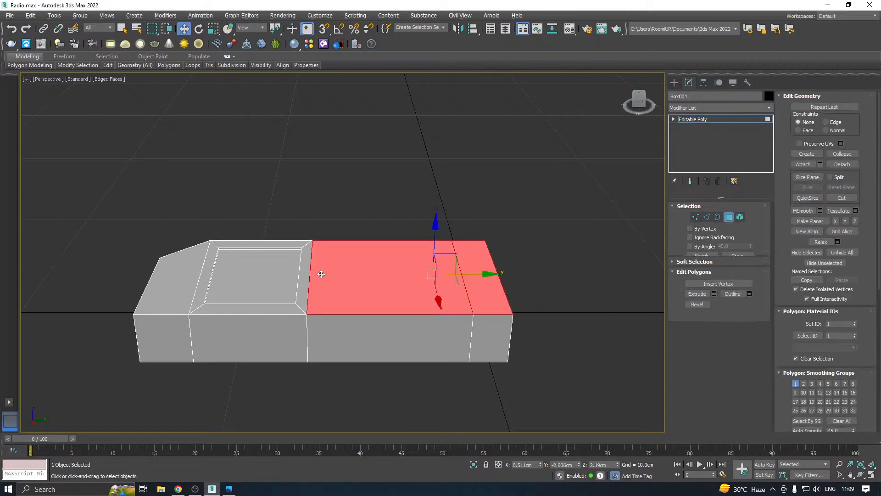
pyautogui.click(319, 274)
pyautogui.keyDown('alt'); pyautogui.moveTo(384, 273); pyautogui.dragTo(431, 293, button='middle'); pyautogui.keyUp('alt')
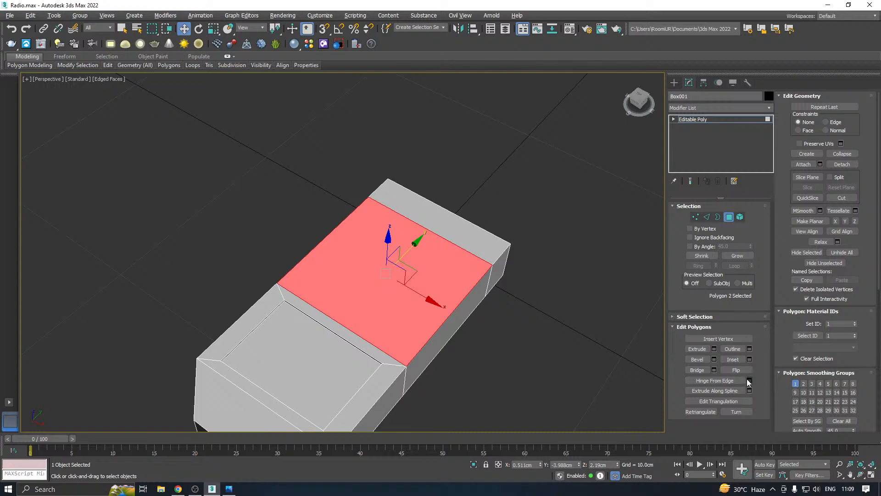
pyautogui.click(749, 359)
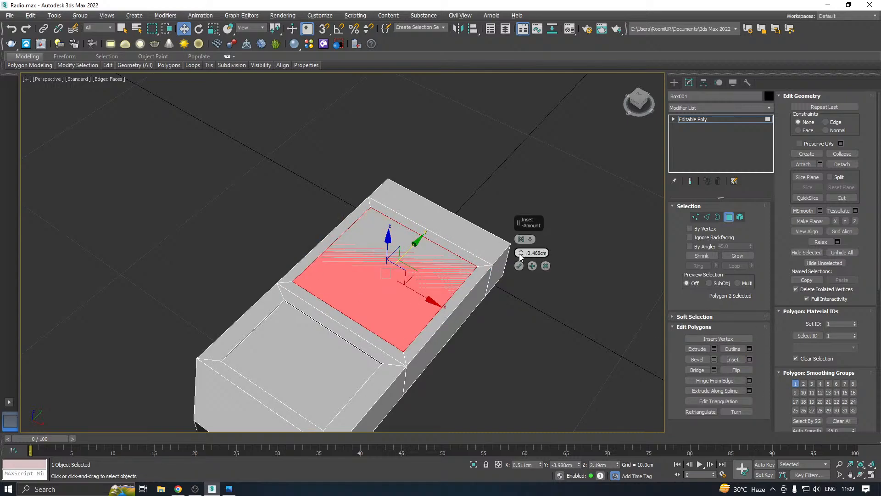
pyautogui.moveTo(521, 256); pyautogui.dragTo(501, 240)
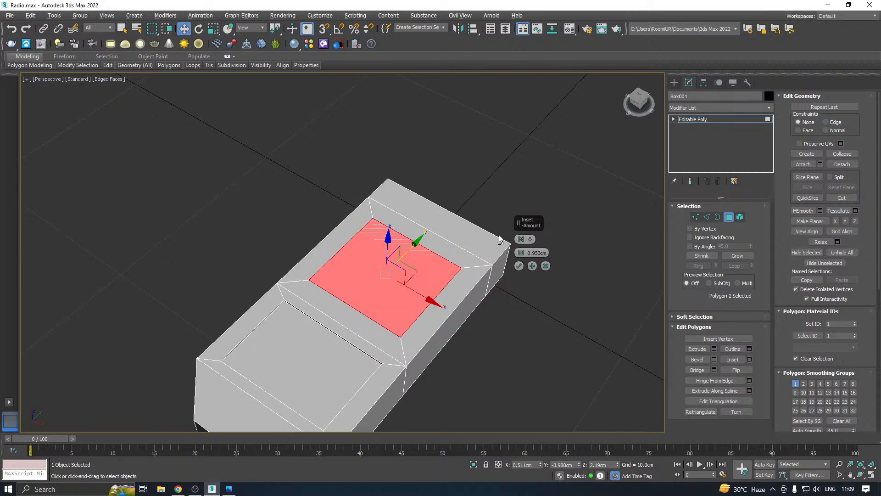
pyautogui.click(519, 266)
# - Extrude the newly inset top polygon upward by 1.319 cm to form a raised block
pyautogui.keyDown('alt'); pyautogui.moveTo(519, 268); pyautogui.dragTo(346, 204, button='middle'); pyautogui.keyUp('alt')
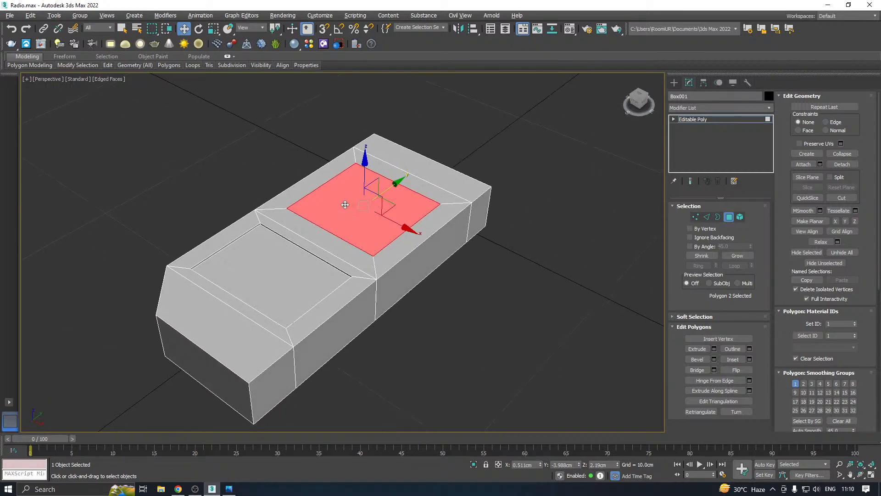
pyautogui.scroll(3, 346, 205)
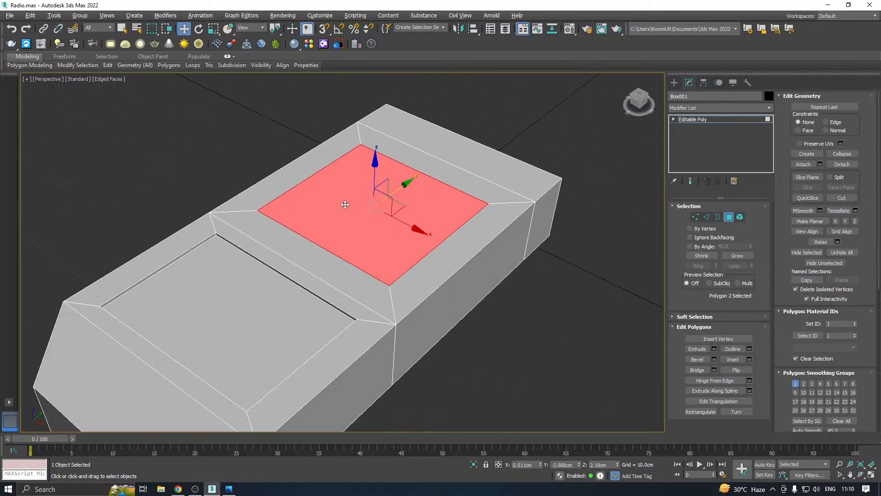
pyautogui.click(714, 349)
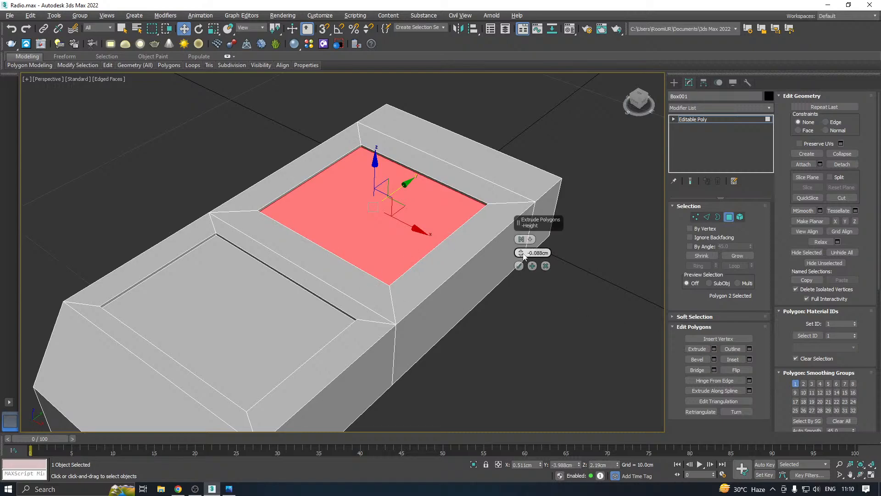
pyautogui.moveTo(520, 254); pyautogui.dragTo(507, 200)
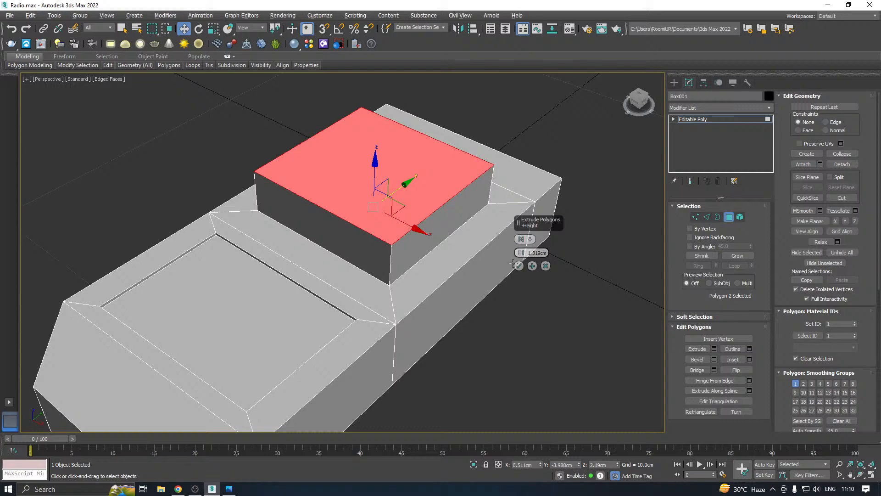
pyautogui.click(519, 266)
# - Scale the raised block's top polygon down along Y so its front and rear sides taper inward
pyautogui.keyDown('alt'); pyautogui.moveTo(519, 264); pyautogui.dragTo(556, 199, button='middle'); pyautogui.keyUp('alt')
pyautogui.moveTo(477, 185); pyautogui.dragTo(473, 221, button='middle')
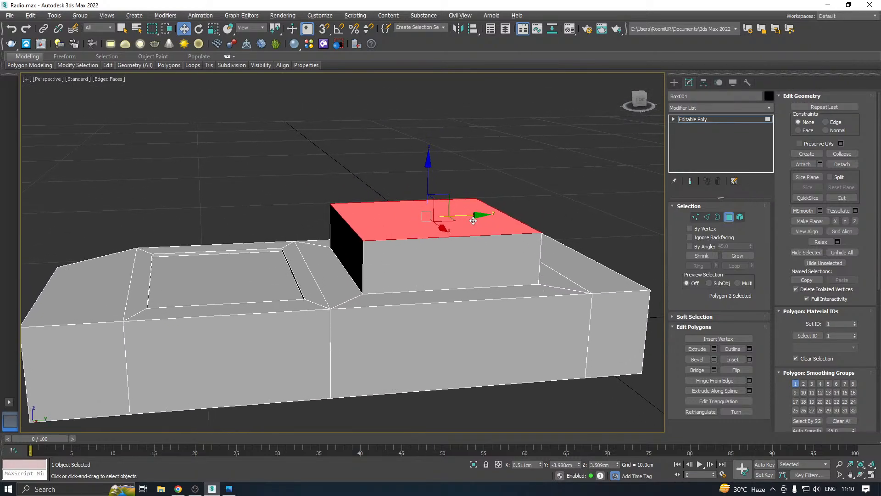
pyautogui.press('r')
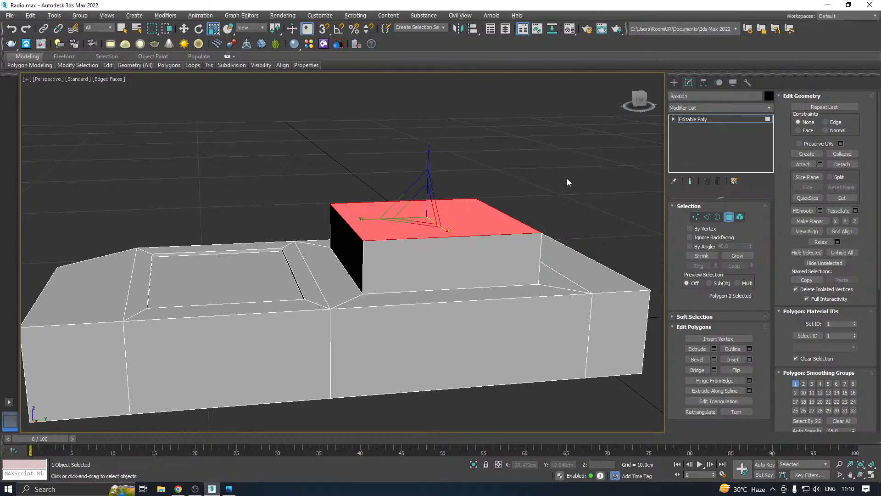
pyautogui.hotkey('ctrl', 'z')
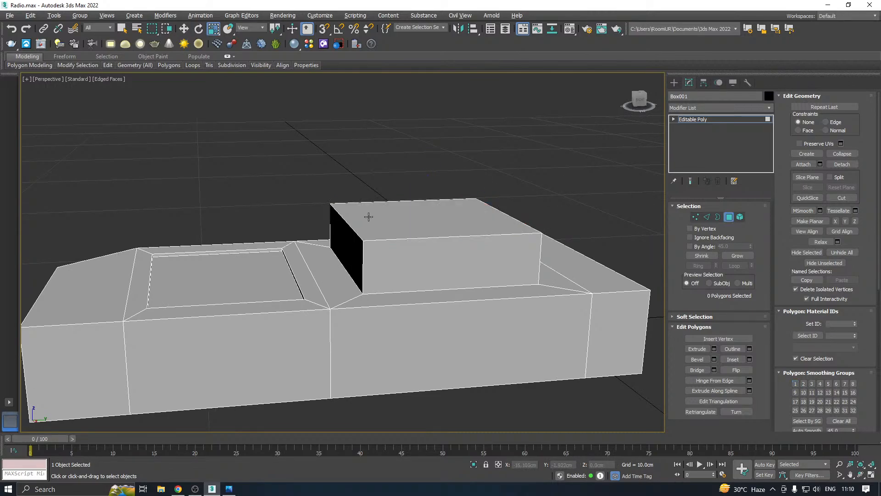
pyautogui.click(370, 217)
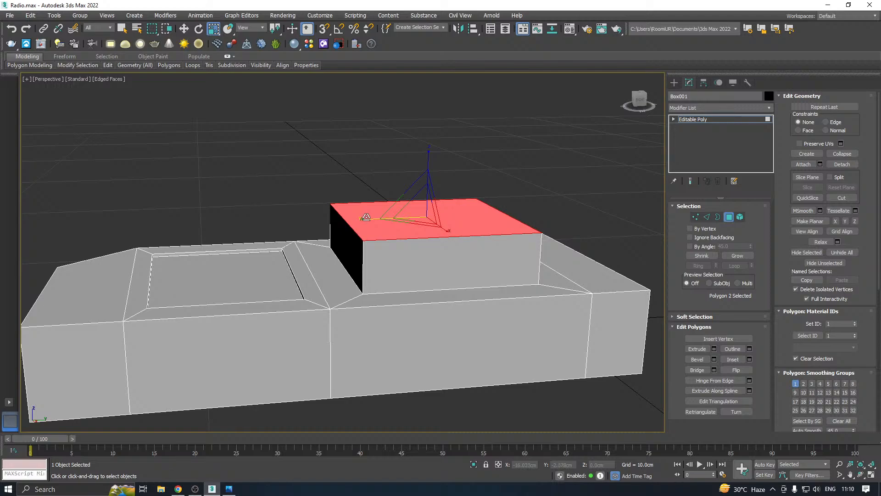
pyautogui.moveTo(366, 216); pyautogui.dragTo(391, 191)
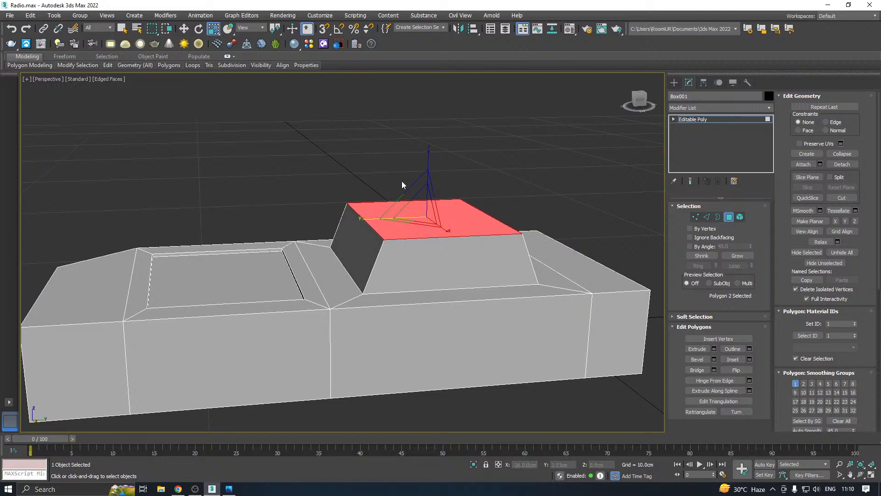
# - Lower the raised block's top polygon by about 0.58 cm along Z
pyautogui.press('w')
pyautogui.moveTo(428, 170); pyautogui.dragTo(425, 189)
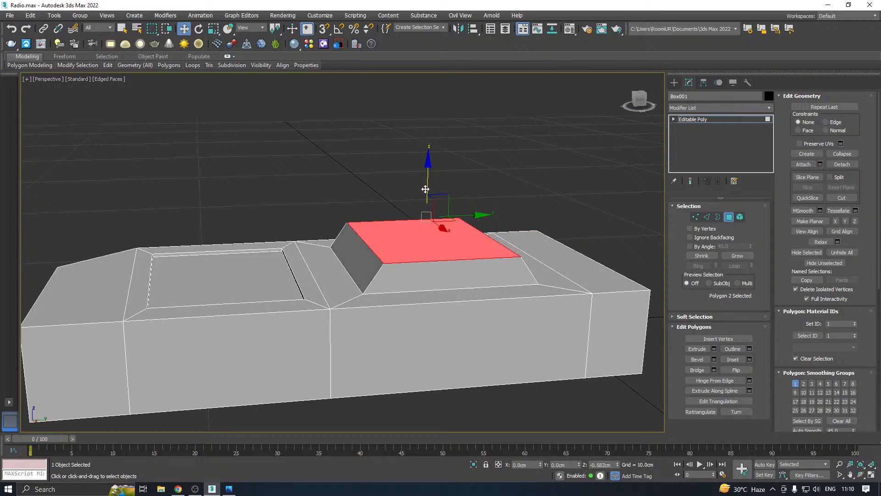
pyautogui.keyDown('alt'); pyautogui.moveTo(429, 195); pyautogui.dragTo(439, 210, button='middle'); pyautogui.keyUp('alt')
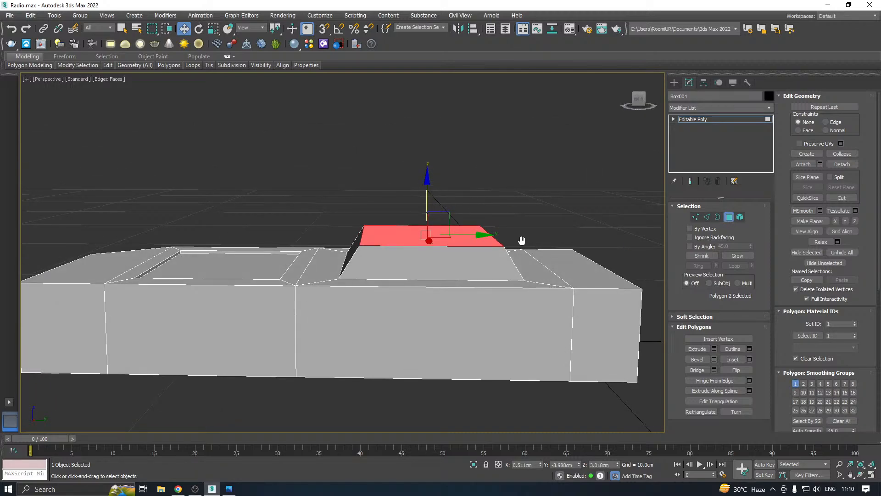
# - Move the 12 vertices at the body's rear end about 0.45 cm outward along Y and save the scene
pyautogui.moveTo(522, 240); pyautogui.dragTo(454, 211, button='middle')
pyautogui.click(697, 217)
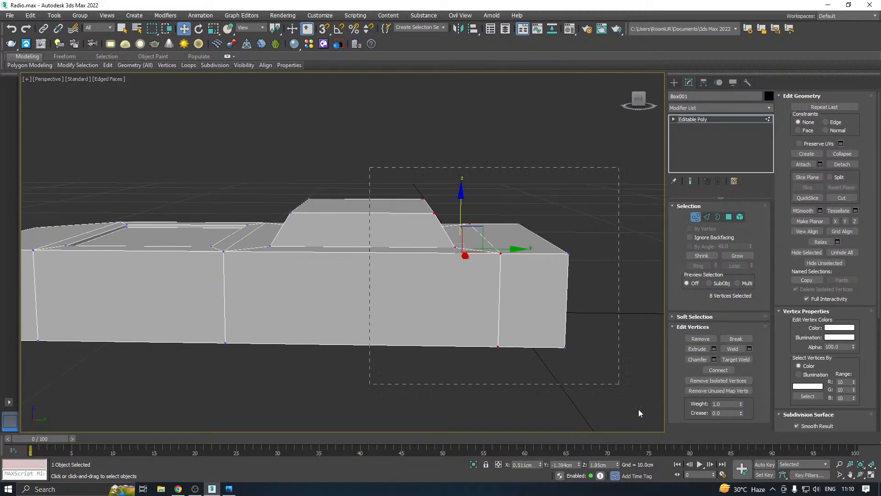
pyautogui.moveTo(640, 413); pyautogui.dragTo(640, 412)
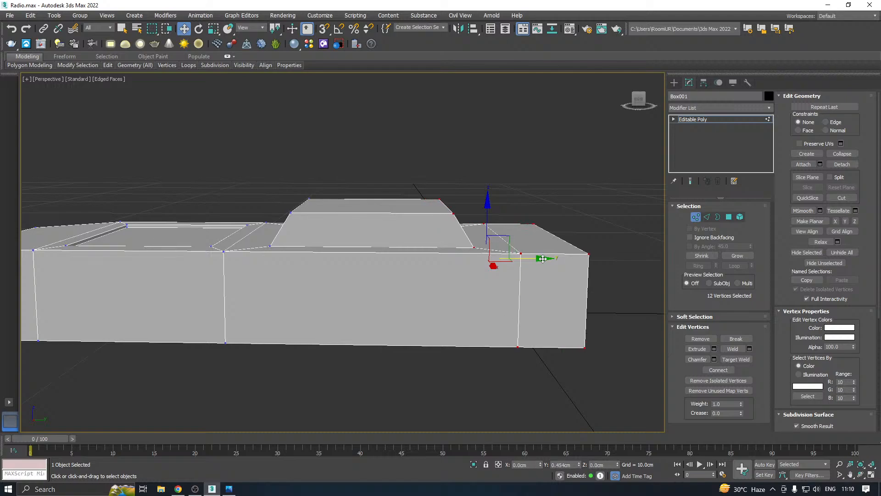
pyautogui.keyDown('alt'); pyautogui.moveTo(370, 236); pyautogui.dragTo(389, 277, button='middle'); pyautogui.keyUp('alt')
pyautogui.hotkey('ctrl', 's')
# - Move the eight vertices along one long side of the recessed panel and raised block inward along X
pyautogui.moveTo(333, 293); pyautogui.dragTo(381, 210, button='middle')
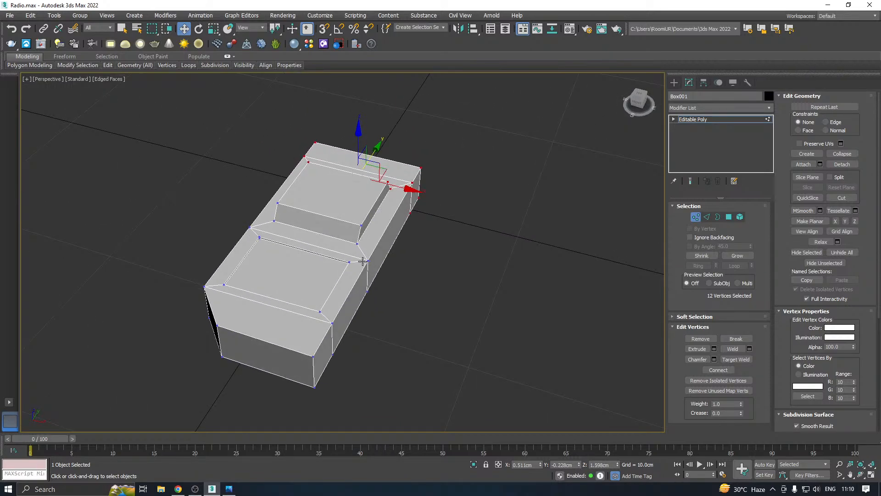
pyautogui.keyDown('alt'); pyautogui.moveTo(363, 261); pyautogui.dragTo(404, 177, button='middle'); pyautogui.keyUp('alt')
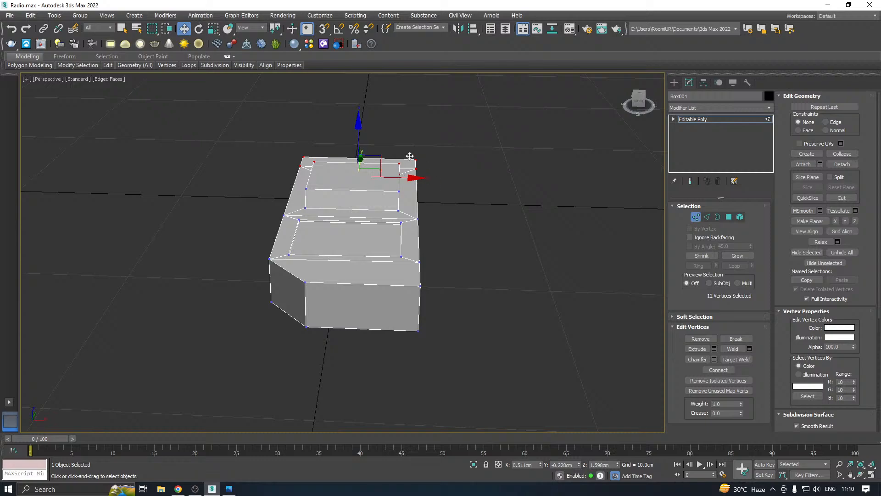
pyautogui.click(378, 161)
pyautogui.moveTo(399, 373); pyautogui.dragTo(408, 383)
pyautogui.scroll(3, 432, 208)
pyautogui.moveTo(432, 210); pyautogui.dragTo(420, 210)
pyautogui.keyDown('alt'); pyautogui.moveTo(420, 210); pyautogui.dragTo(367, 257, button='middle'); pyautogui.keyUp('alt')
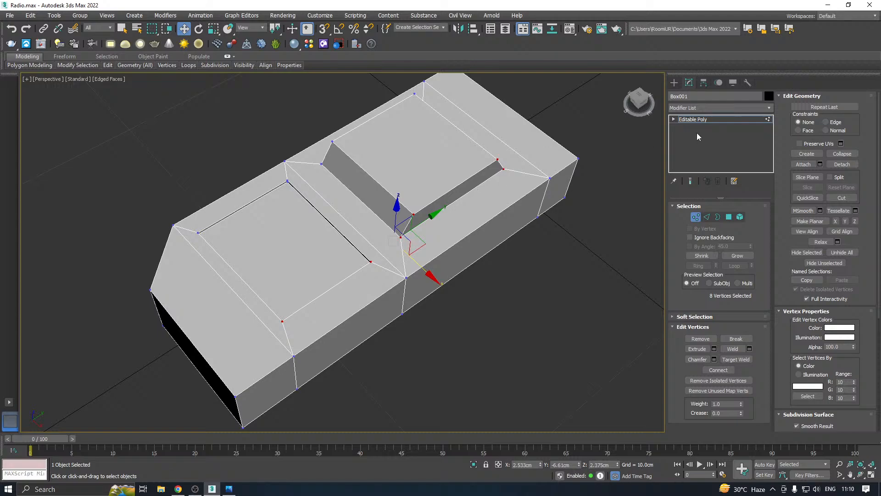
pyautogui.click(693, 120)
pyautogui.keyDown('alt'); pyautogui.moveTo(291, 218); pyautogui.dragTo(346, 185, button='middle'); pyautogui.keyUp('alt')
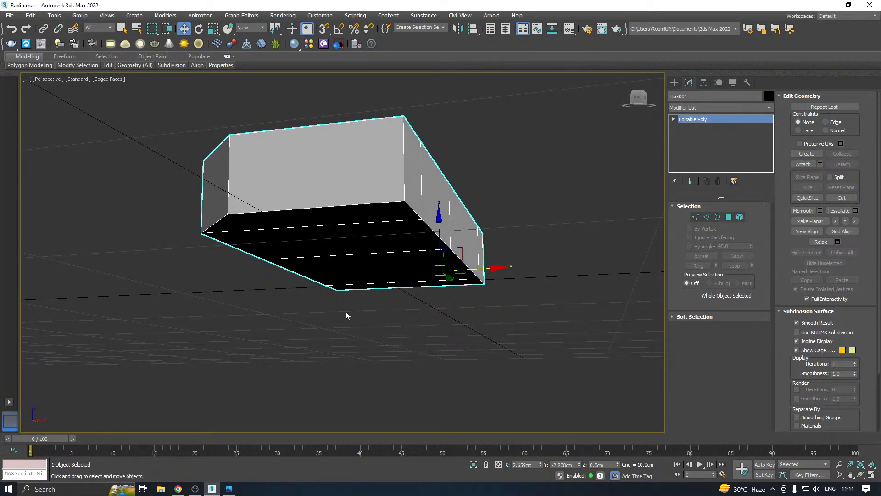
# - Clone the separate plain box as an independent copy placed over the radio body
pyautogui.scroll(-5, 346, 315)
pyautogui.keyDown('alt'); pyautogui.moveTo(346, 315); pyautogui.dragTo(419, 317, button='middle'); pyautogui.keyUp('alt')
pyautogui.scroll(-5, 341, 342)
pyautogui.click(497, 183)
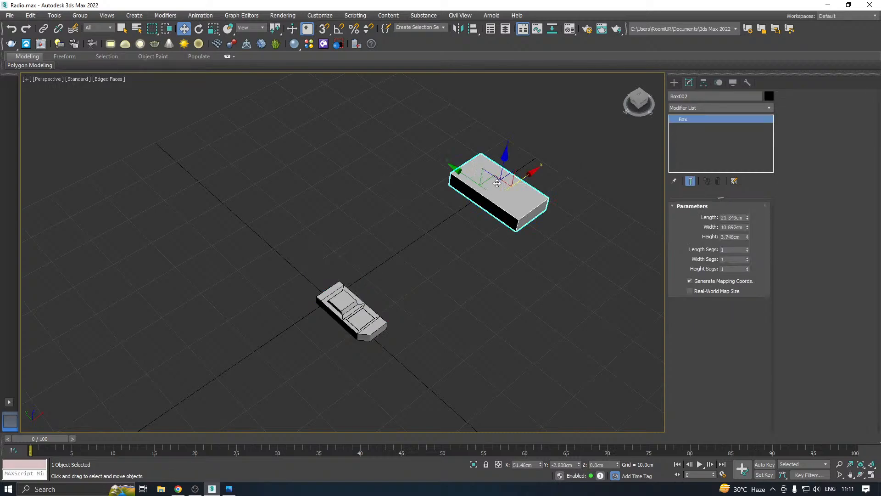
pyautogui.moveTo(526, 177)
pyautogui.keyDown('shift'); pyautogui.mouseDown()
pyautogui.moveTo(370, 271)
pyautogui.moveTo(385, 304)
pyautogui.mouseUp(); pyautogui.keyUp('shift')
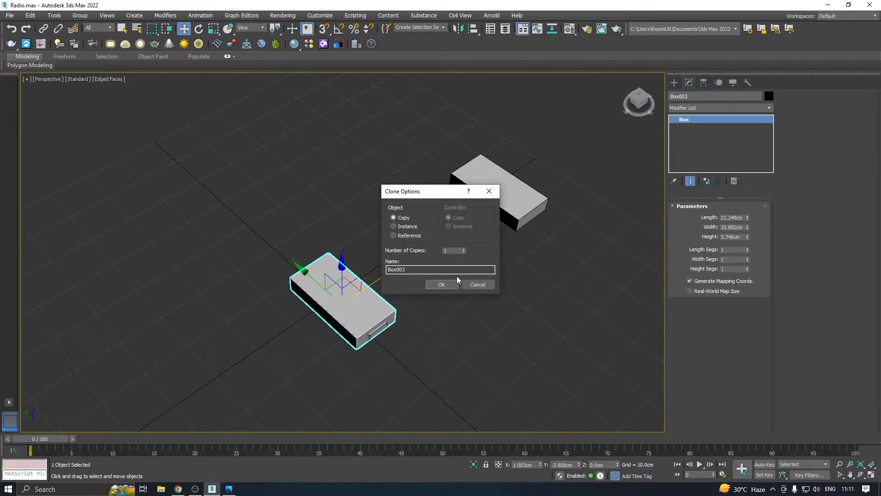
pyautogui.click(452, 279)
# - Scale the cloned box down and move it over the recessed panel
pyautogui.scroll(6, 349, 305)
pyautogui.press('r')
pyautogui.moveTo(331, 305); pyautogui.dragTo(341, 392)
pyautogui.press('w')
pyautogui.moveTo(327, 277); pyautogui.dragTo(373, 321)
# - Resize the cloned box to length 1.921 cm, width 1.852 cm and height 0.787 cm
pyautogui.moveTo(389, 351); pyautogui.dragTo(385, 296, button='middle')
pyautogui.keyDown('alt'); pyautogui.moveTo(397, 290); pyautogui.dragTo(449, 262, button='middle'); pyautogui.keyUp('alt')
pyautogui.scroll(4, 449, 261)
pyautogui.moveTo(747, 227); pyautogui.dragTo(748, 255)
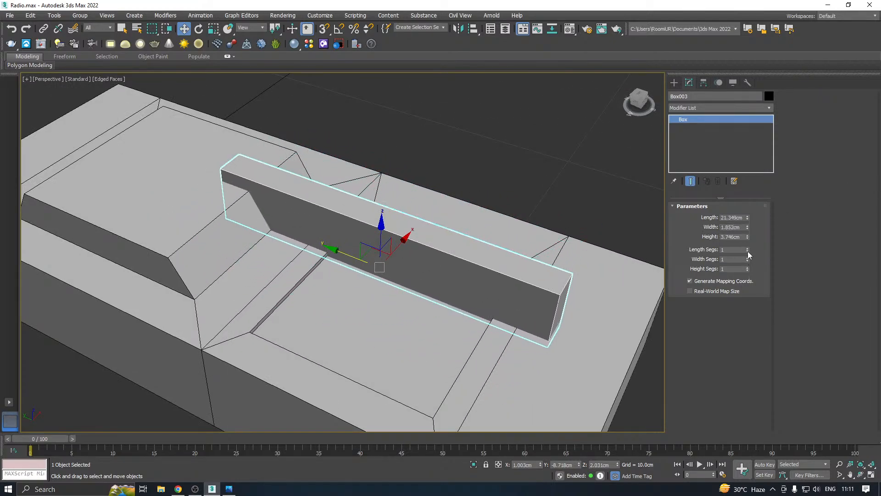
pyautogui.moveTo(747, 219); pyautogui.dragTo(753, 273)
# - Position the small box near the recessed panel's corner beside the raised block, at X -0.643 cm and Y -8.01 cm
pyautogui.keyDown('alt'); pyautogui.moveTo(454, 239); pyautogui.dragTo(480, 241, button='middle'); pyautogui.keyUp('alt')
pyautogui.moveTo(480, 240); pyautogui.dragTo(409, 248)
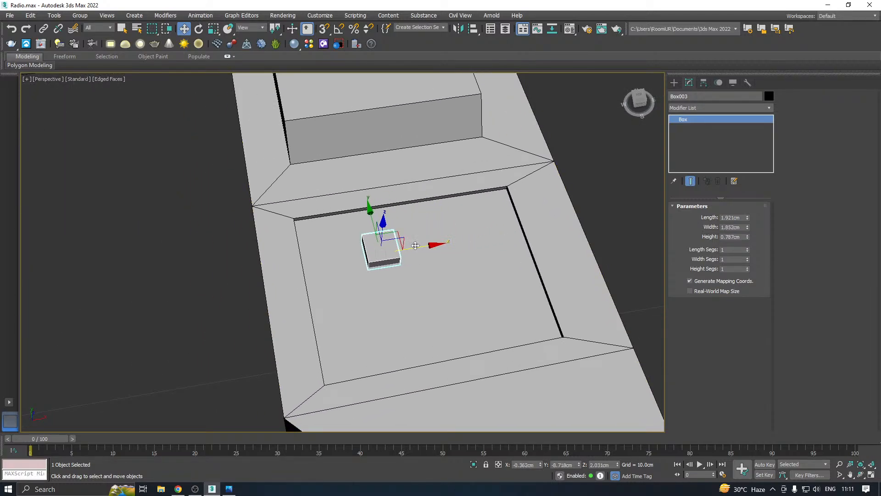
pyautogui.keyDown('alt'); pyautogui.moveTo(408, 248); pyautogui.dragTo(512, 226, button='middle'); pyautogui.keyUp('alt')
pyautogui.scroll(-5, 462, 218)
pyautogui.scroll(3, 361, 235)
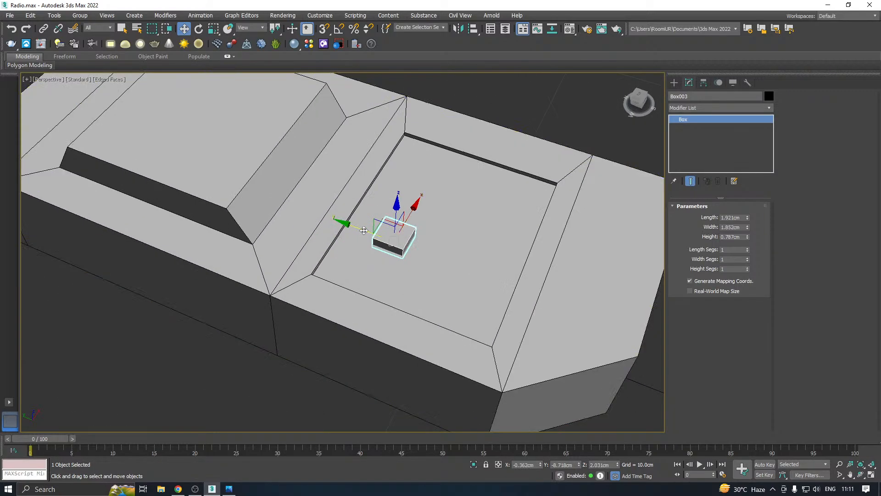
pyautogui.moveTo(360, 232); pyautogui.dragTo(330, 223)
pyautogui.keyDown('alt'); pyautogui.moveTo(329, 223); pyautogui.dragTo(417, 236, button='middle'); pyautogui.keyUp('alt')
pyautogui.scroll(3, 399, 216)
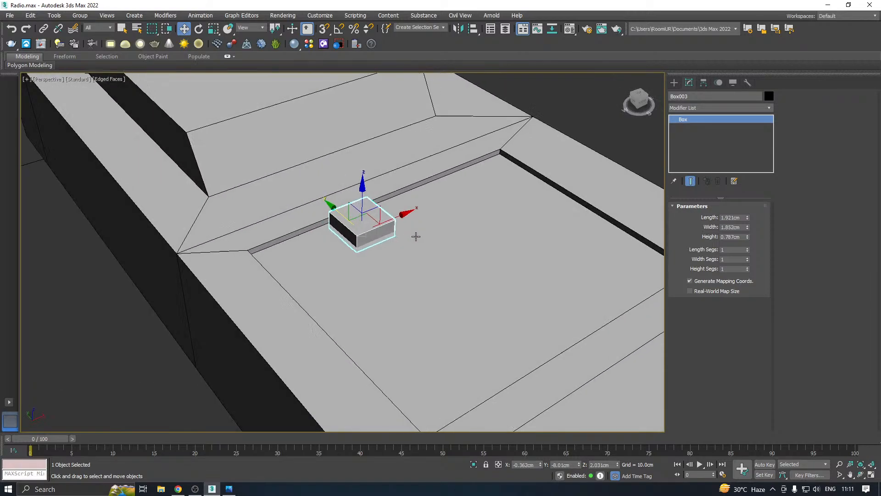
pyautogui.moveTo(385, 221); pyautogui.dragTo(382, 223)
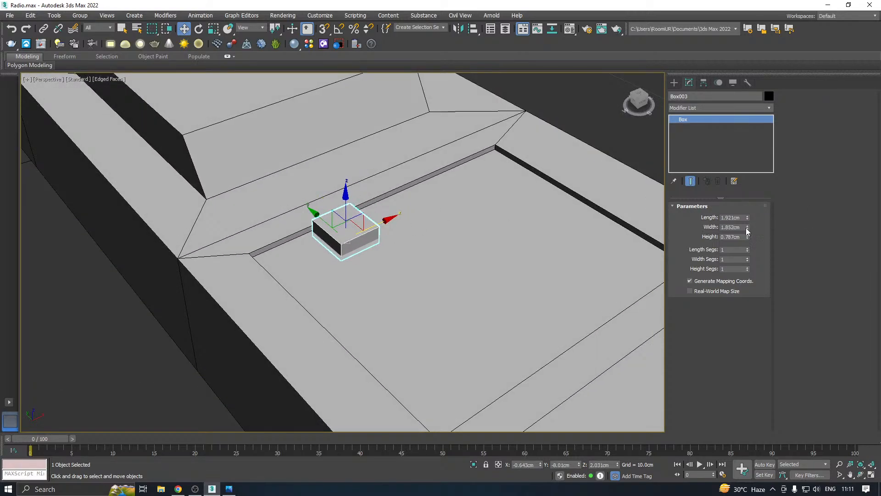
# - Resize the small box to 2.21 by 2.241 by 0.627 cm and reposition it to Y -8.054 cm and Z 2.08 cm
pyautogui.moveTo(746, 228); pyautogui.dragTo(750, 210)
pyautogui.scroll(-2, 498, 213)
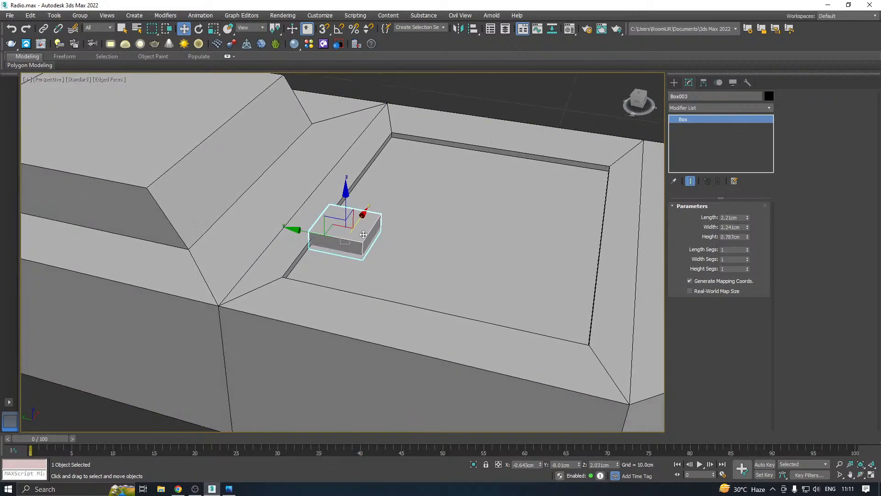
pyautogui.scroll(5, 297, 233)
pyautogui.moveTo(293, 233); pyautogui.dragTo(299, 234)
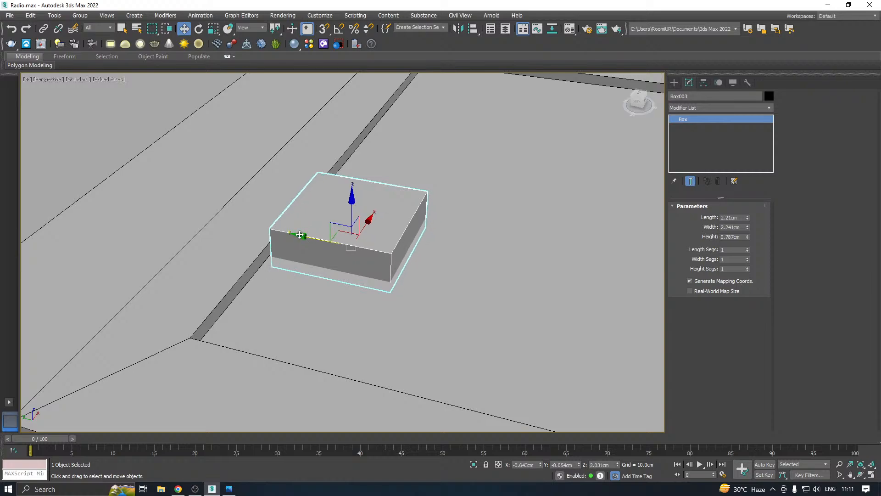
pyautogui.moveTo(354, 213); pyautogui.dragTo(353, 206)
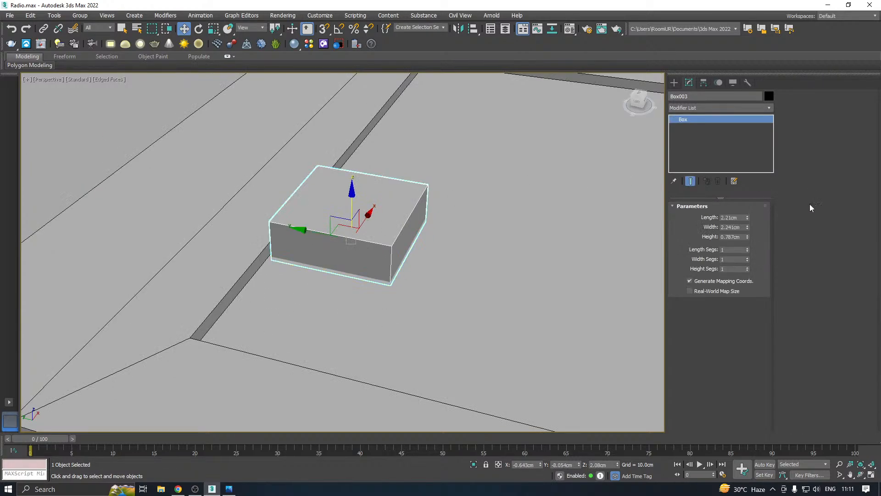
pyautogui.moveTo(748, 237)
pyautogui.mouseDown()
pyautogui.moveTo(750, 253)
pyautogui.moveTo(748, 223)
pyautogui.mouseUp()
# - Convert the small button box to an Editable Poly
pyautogui.scroll(-5, 608, 229)
pyautogui.keyDown('alt'); pyautogui.moveTo(608, 230); pyautogui.dragTo(312, 257, button='middle'); pyautogui.keyUp('alt')
pyautogui.scroll(5, 289, 260)
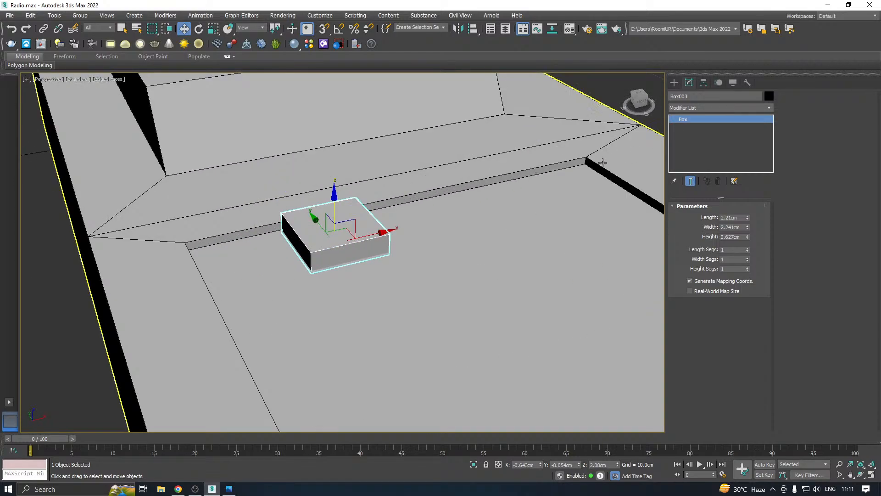
pyautogui.rightClick(712, 141)
pyautogui.click(760, 211)
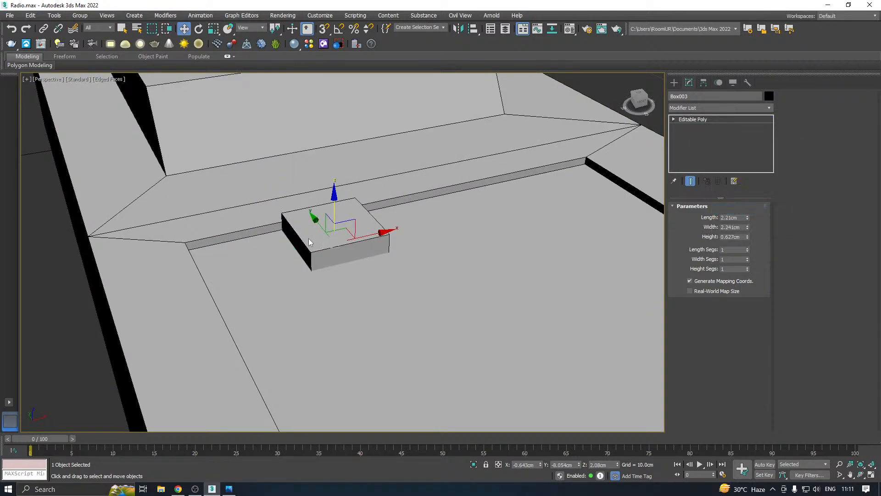
# - Chamfer the button's four vertical corner edges by 0.106 cm
pyautogui.keyDown('alt'); pyautogui.moveTo(309, 238); pyautogui.dragTo(392, 236, button='middle'); pyautogui.keyUp('alt')
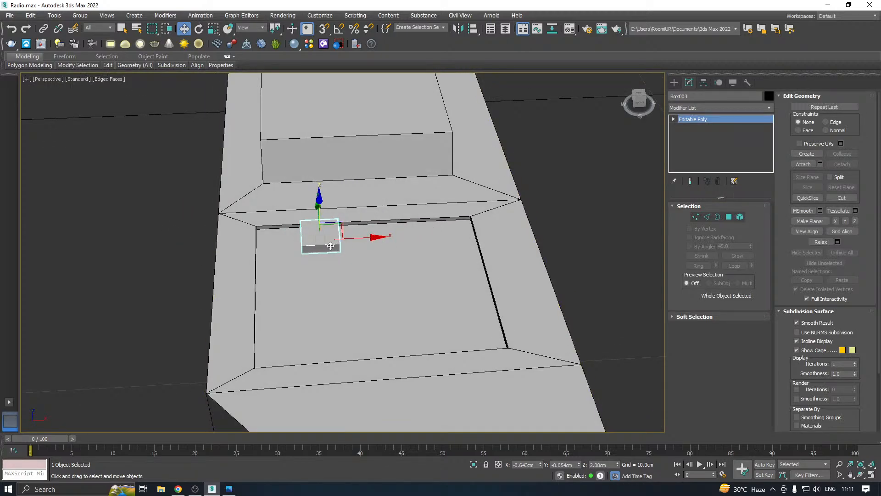
pyautogui.keyDown('alt'); pyautogui.moveTo(331, 246); pyautogui.dragTo(398, 228, button='middle'); pyautogui.keyUp('alt')
pyautogui.moveTo(298, 239)
pyautogui.keyDown('alt'); pyautogui.mouseDown(button='middle')
pyautogui.moveTo(321, 239)
pyautogui.moveTo(299, 238)
pyautogui.mouseUp(button='middle'); pyautogui.keyUp('alt')
pyautogui.scroll(3, 336, 238)
pyautogui.scroll(2, 294, 240)
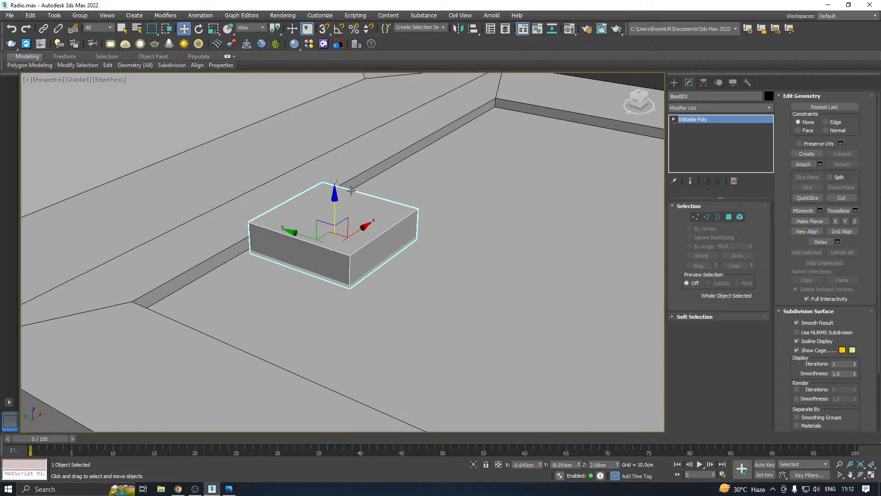
pyautogui.click(706, 217)
pyautogui.click(348, 270)
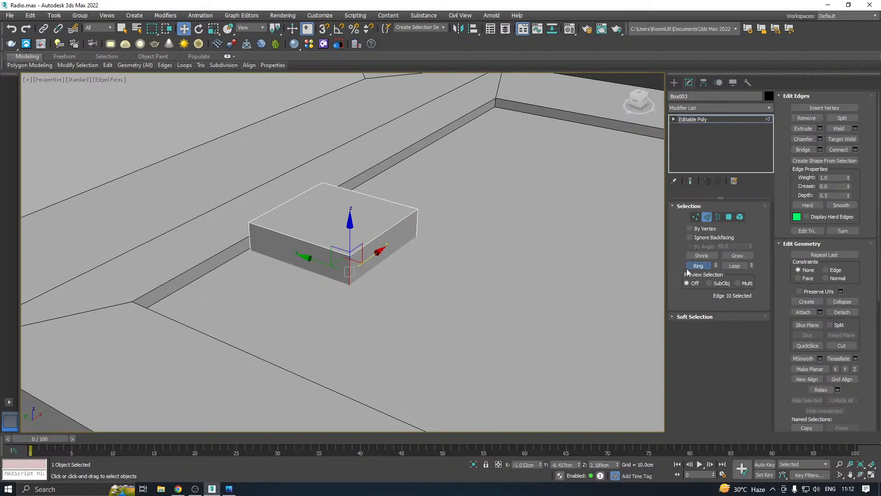
pyautogui.click(691, 267)
pyautogui.click(820, 139)
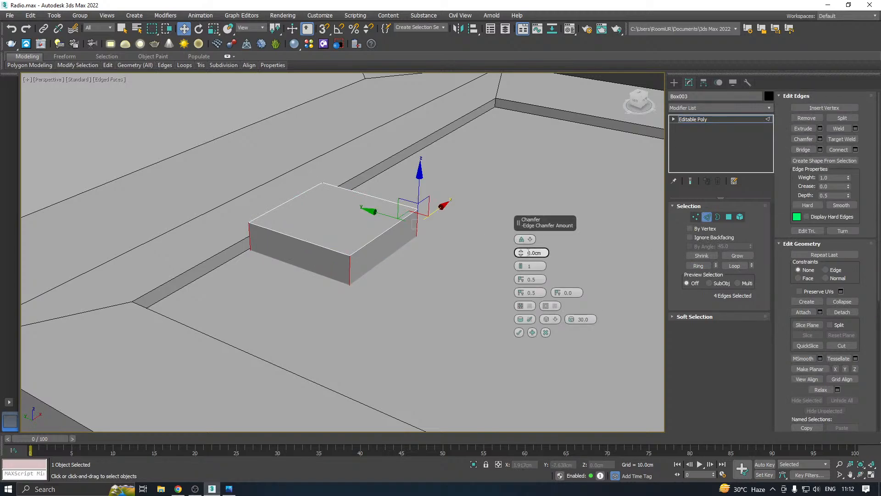
pyautogui.moveTo(521, 255)
pyautogui.mouseDown()
pyautogui.moveTo(522, 229)
pyautogui.moveTo(520, 249)
pyautogui.mouseUp()
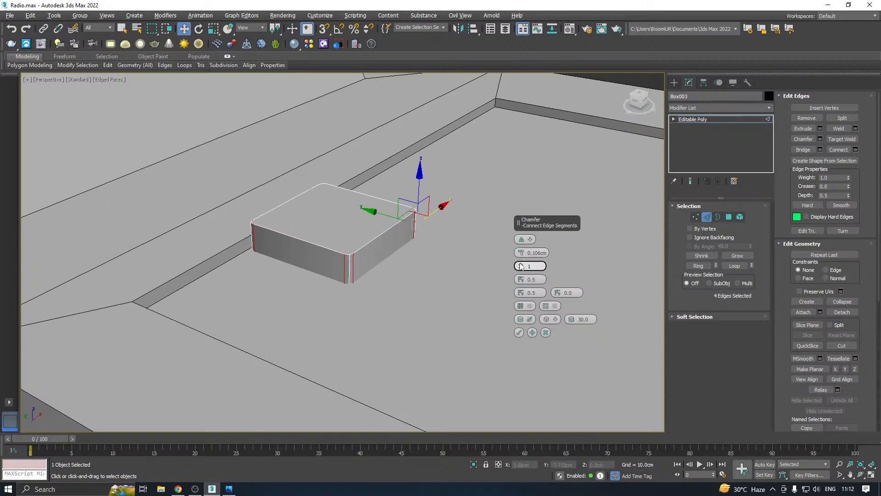
pyautogui.click(519, 332)
pyautogui.keyDown('alt'); pyautogui.moveTo(521, 331); pyautogui.dragTo(486, 305, button='middle'); pyautogui.keyUp('alt')
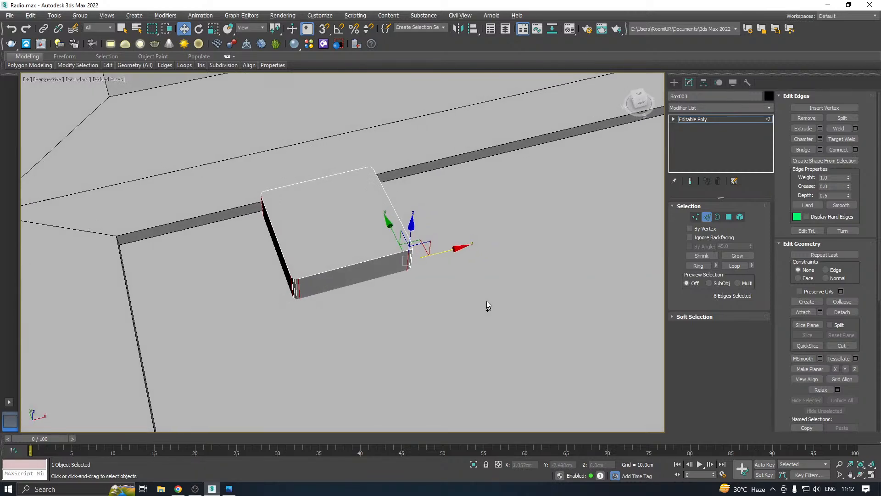
# - Add an Unwrap UVW modifier to the whole button and bring up its UV editor
pyautogui.click(722, 120)
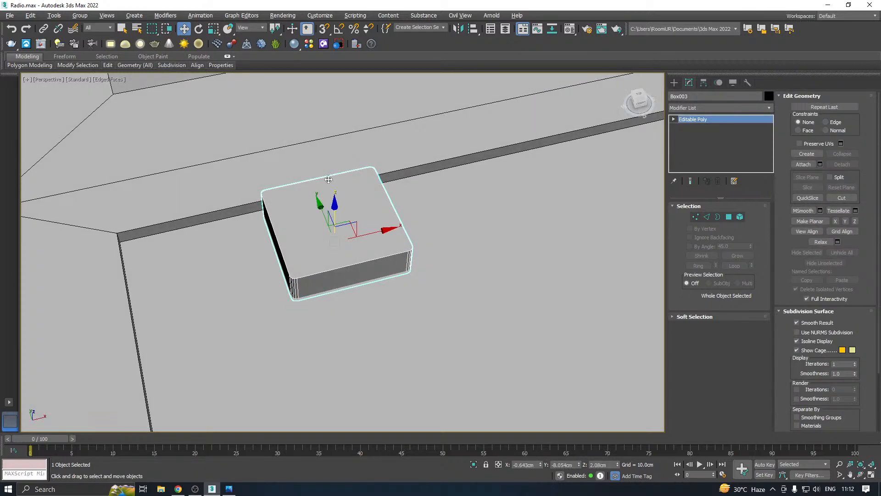
pyautogui.click(767, 109)
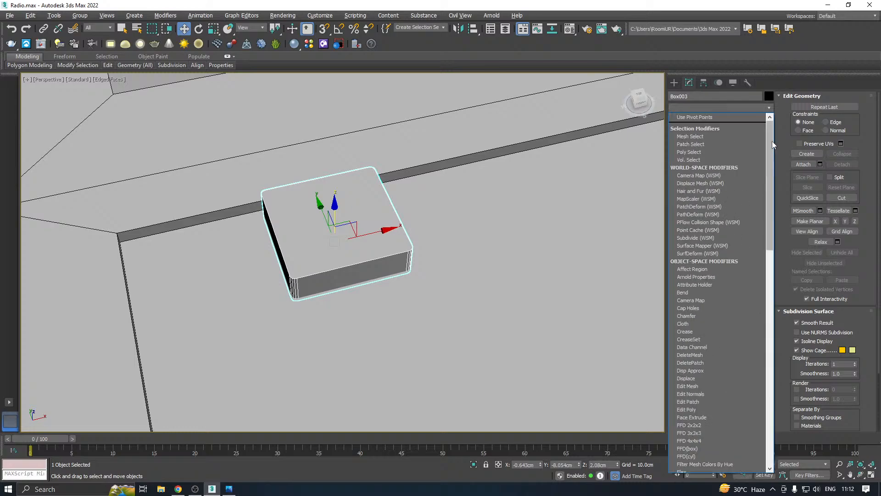
pyautogui.scroll(-15, 734, 367)
pyautogui.click(702, 335)
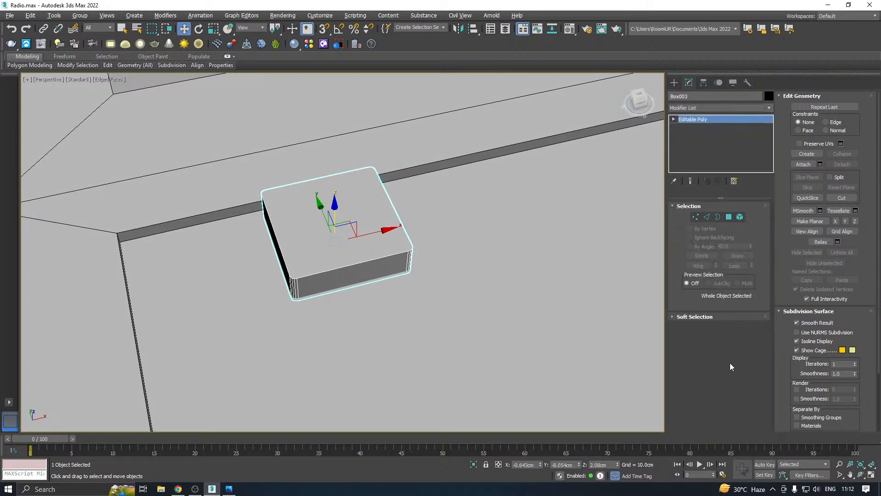
pyautogui.click(710, 272)
pyautogui.moveTo(490, 281); pyautogui.dragTo(564, 279, button='middle')
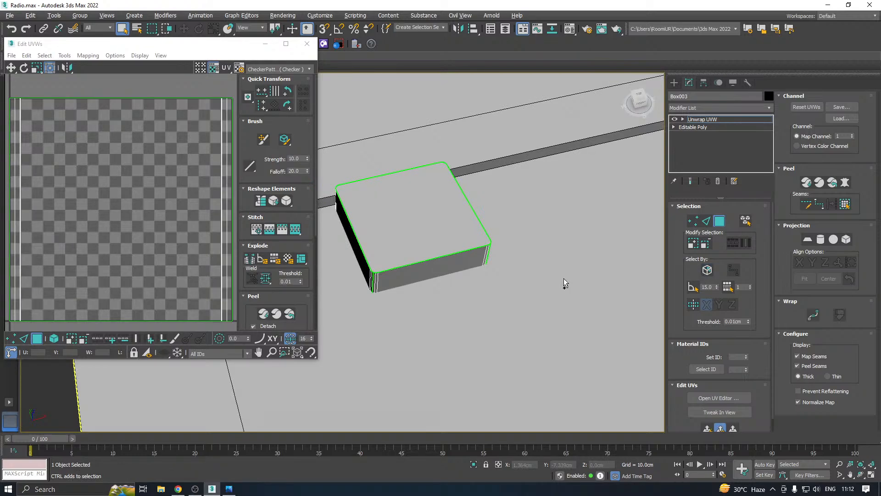
# - Isolate the button and quick planar map its top face together with two opposite sides and their corner faces
pyautogui.click(387, 224)
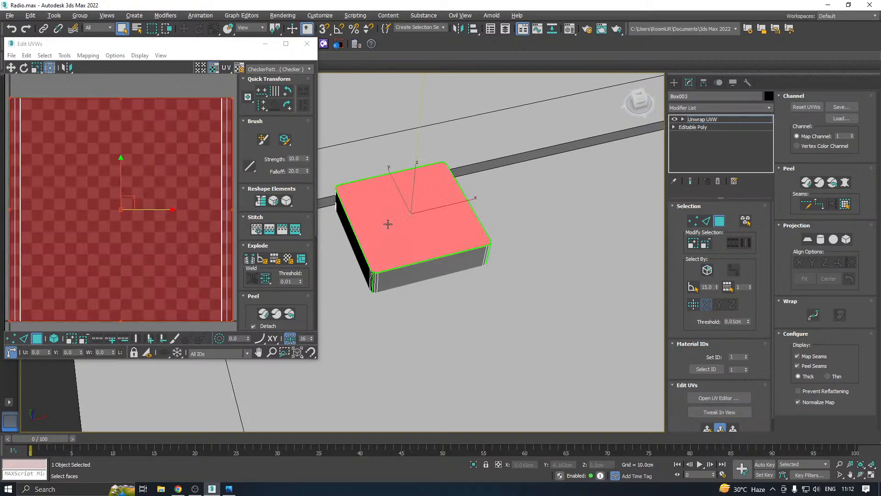
pyautogui.keyDown('alt'); pyautogui.moveTo(388, 224); pyautogui.dragTo(454, 209, button='middle'); pyautogui.keyUp('alt')
pyautogui.keyDown('alt'); pyautogui.moveTo(384, 262); pyautogui.dragTo(430, 442, button='middle'); pyautogui.keyUp('alt')
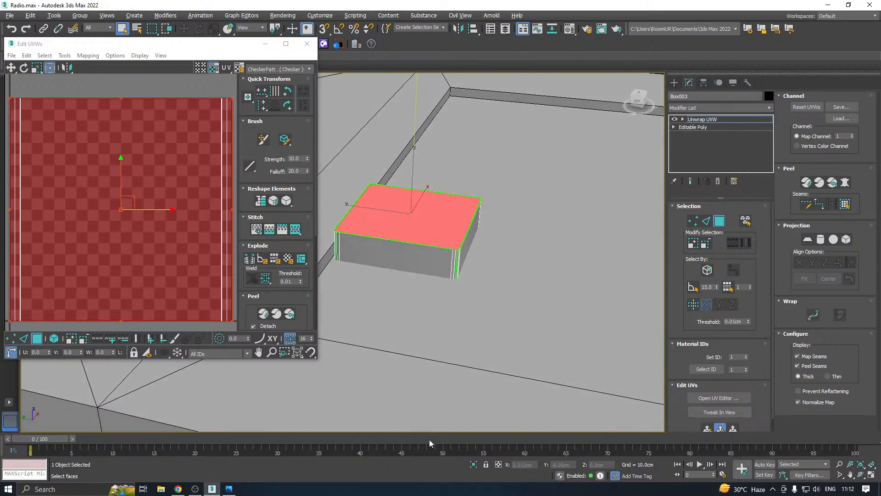
pyautogui.click(473, 464)
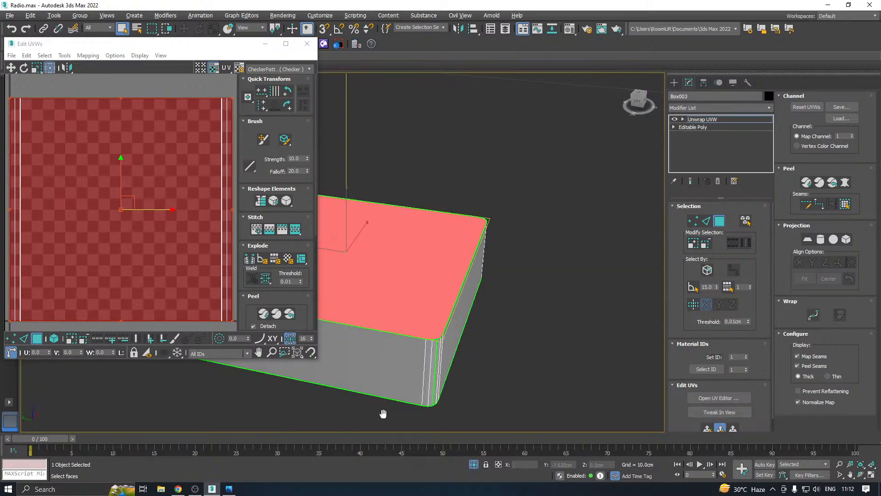
pyautogui.keyDown('ctrl'); pyautogui.click(482, 281); pyautogui.keyUp('ctrl')
pyautogui.keyDown('alt'); pyautogui.moveTo(481, 282); pyautogui.dragTo(444, 280, button='middle'); pyautogui.keyUp('alt')
pyautogui.keyDown('ctrl'); pyautogui.click(470, 284); pyautogui.keyUp('ctrl')
pyautogui.keyDown('ctrl'); pyautogui.click(494, 295); pyautogui.keyUp('ctrl')
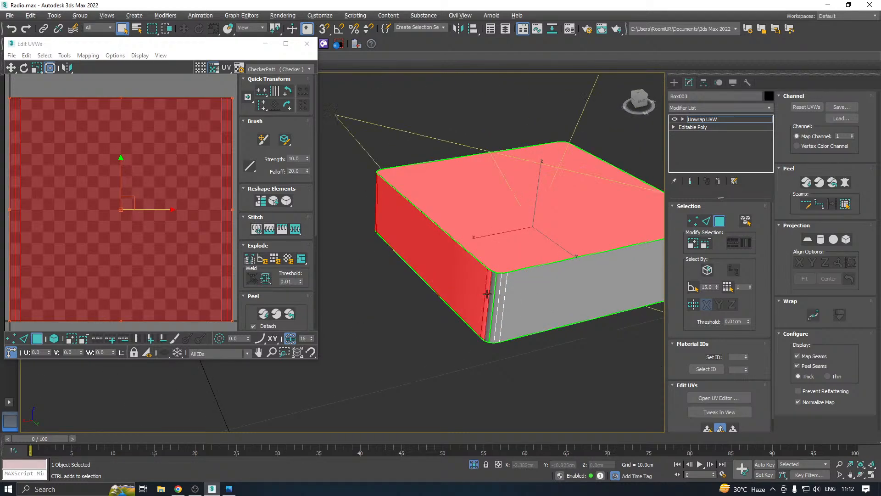
pyautogui.click(713, 430)
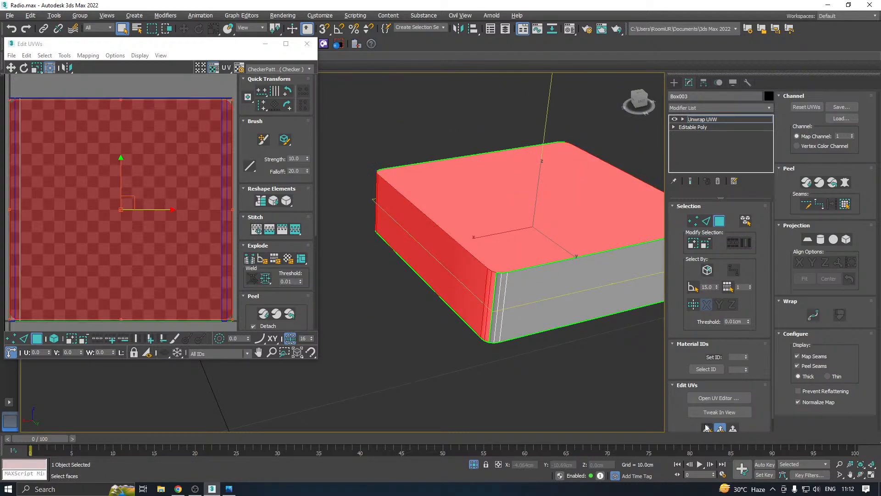
# - Display the CheckerPattern texture and relax the selected faces' UVs by polygon angles with 100 iterations and an amount of 0.1
pyautogui.click(286, 69)
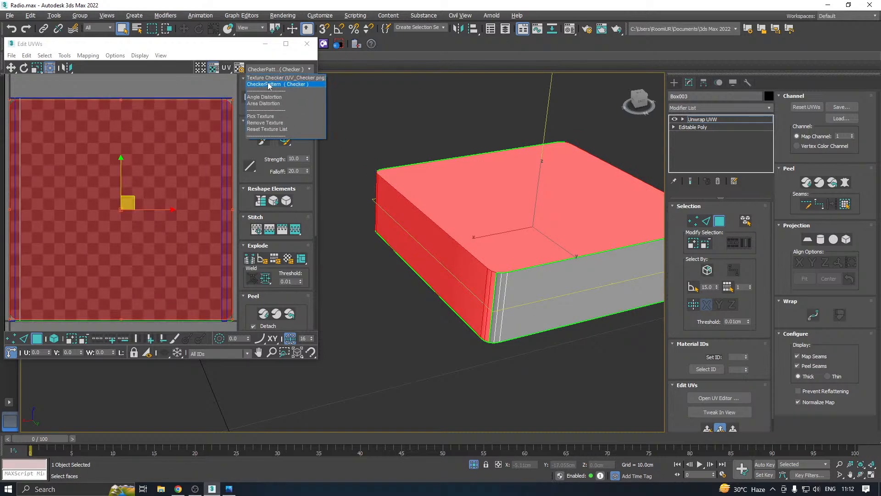
pyautogui.click(268, 84)
pyautogui.scroll(-3, 179, 221)
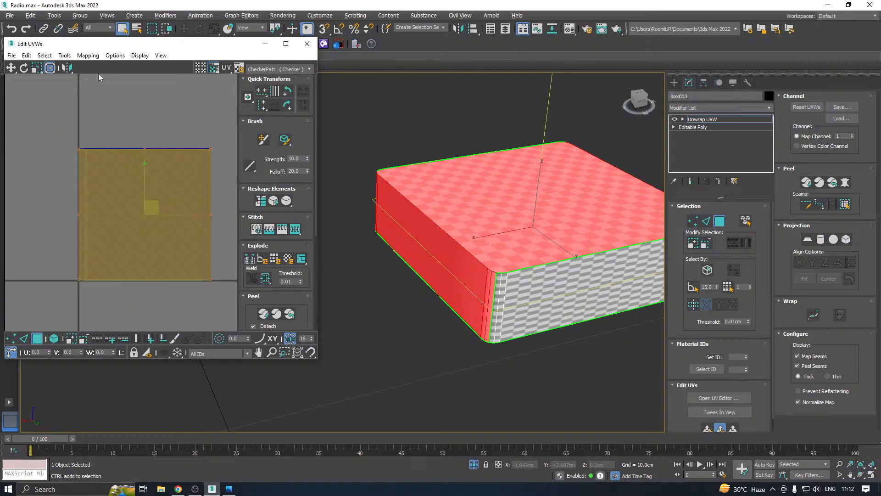
pyautogui.click(63, 56)
pyautogui.click(78, 208)
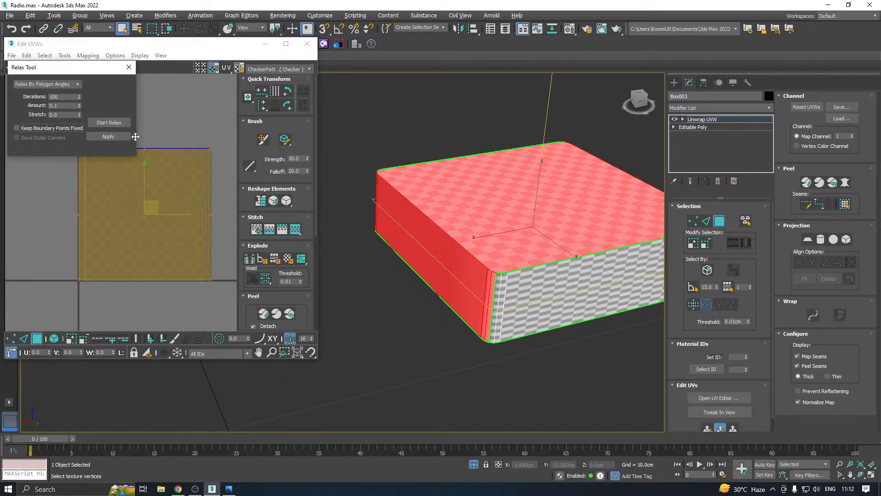
pyautogui.click(111, 125)
pyautogui.click(111, 124)
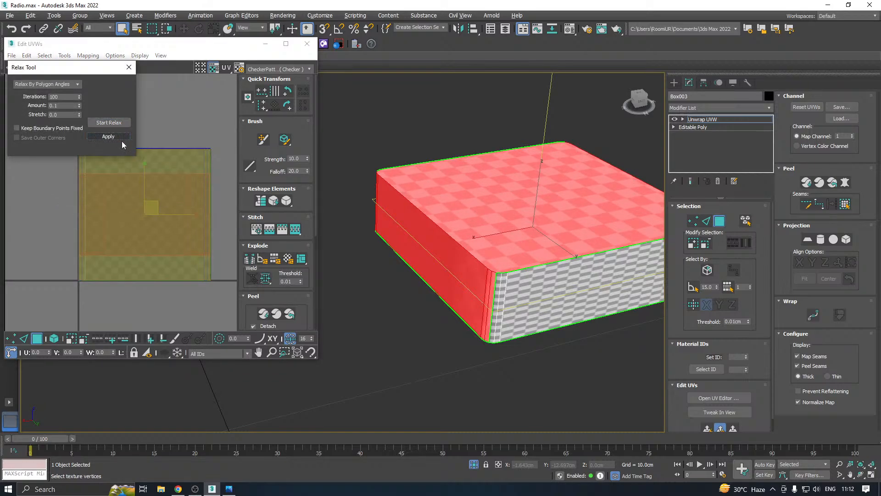
# - Quick planar map the button's remaining faces, including its underside and other two sides, and relax their UVs by polygon angles
pyautogui.keyDown('alt'); pyautogui.moveTo(473, 209); pyautogui.dragTo(385, 201, button='middle'); pyautogui.keyUp('alt')
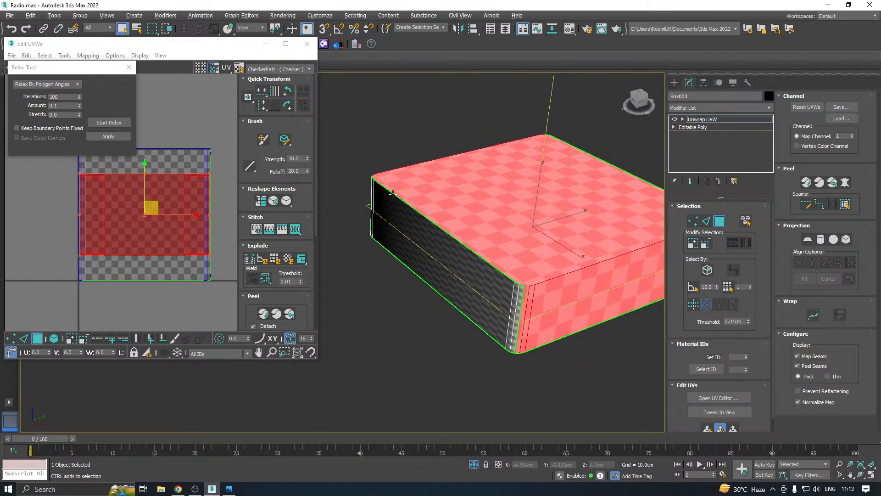
pyautogui.click(392, 194)
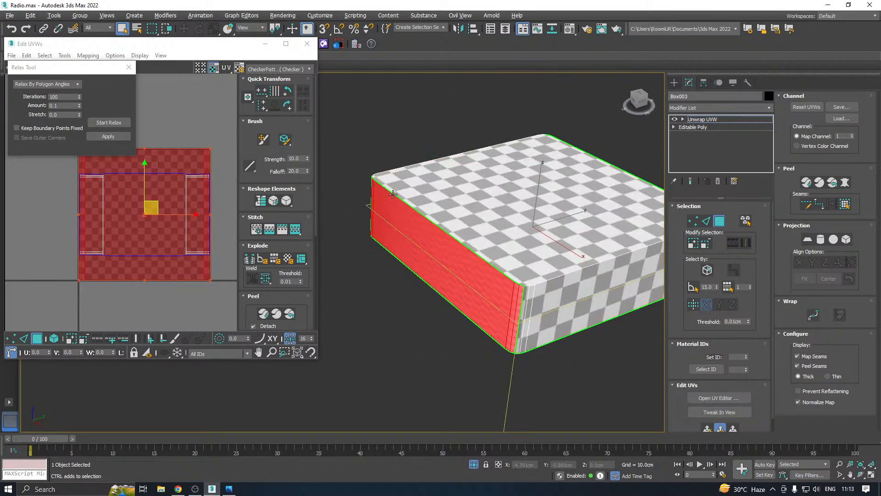
pyautogui.click(710, 430)
pyautogui.keyDown('alt'); pyautogui.moveTo(477, 275); pyautogui.dragTo(489, 186, button='middle'); pyautogui.keyUp('alt')
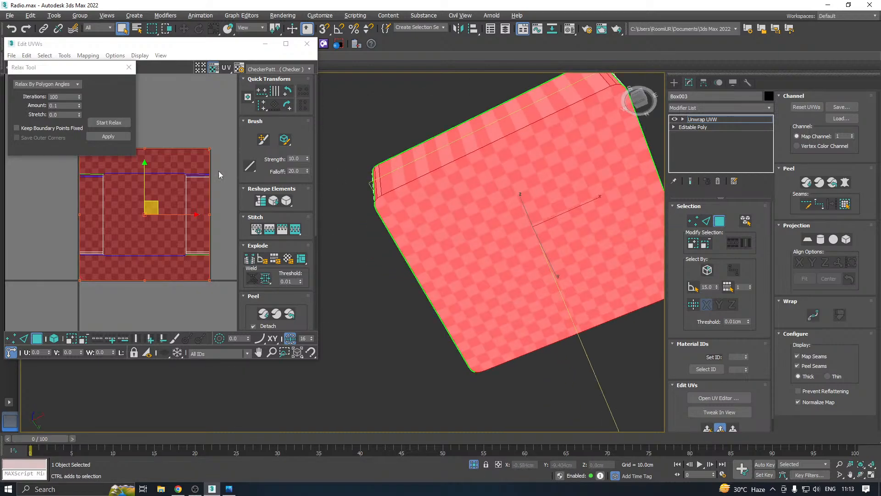
pyautogui.click(116, 127)
pyautogui.click(113, 123)
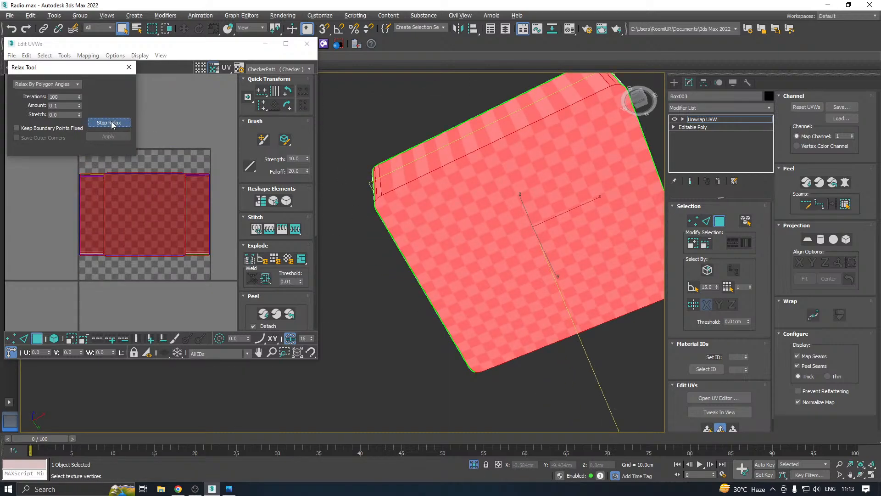
pyautogui.click(112, 123)
# - Move the second UV shell below the first and pack all the button's shells into the UV square with rescaling enabled
pyautogui.scroll(-2, 145, 223)
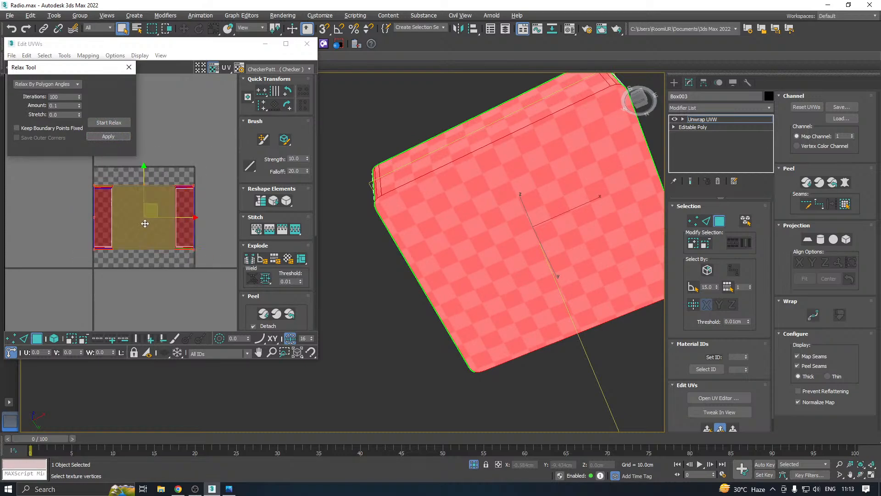
pyautogui.moveTo(145, 223); pyautogui.dragTo(143, 283)
pyautogui.hotkey('ctrl', 'a')
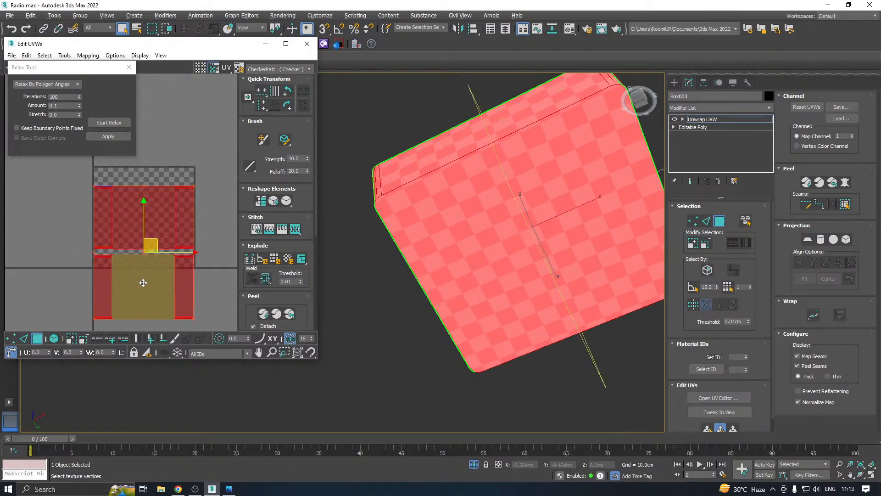
pyautogui.click(253, 296)
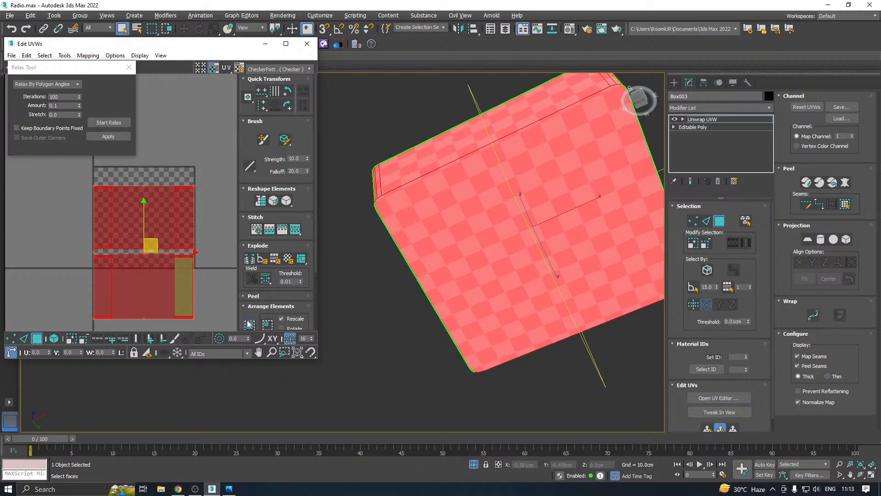
pyautogui.click(249, 324)
pyautogui.click(226, 264)
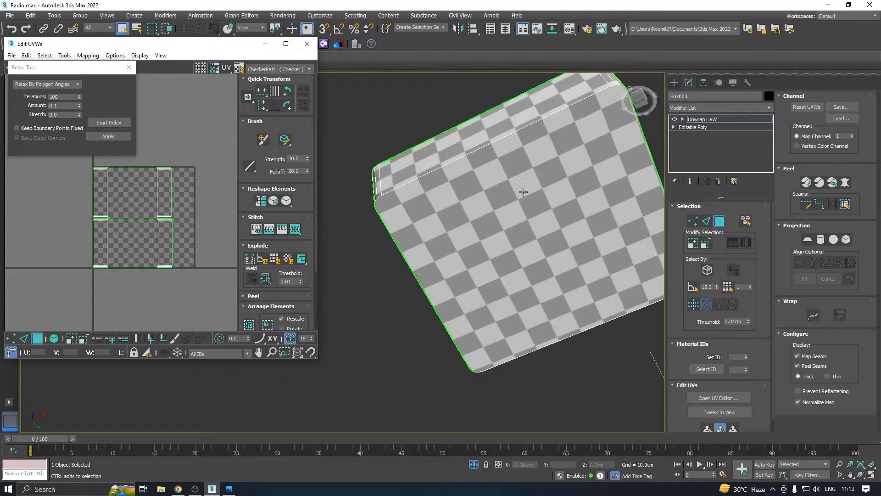
# - Inspect the checkered button, close the UV editor, leave face selection and end the button's isolation
pyautogui.keyDown('alt'); pyautogui.moveTo(523, 191); pyautogui.dragTo(411, 253, button='middle'); pyautogui.keyUp('alt')
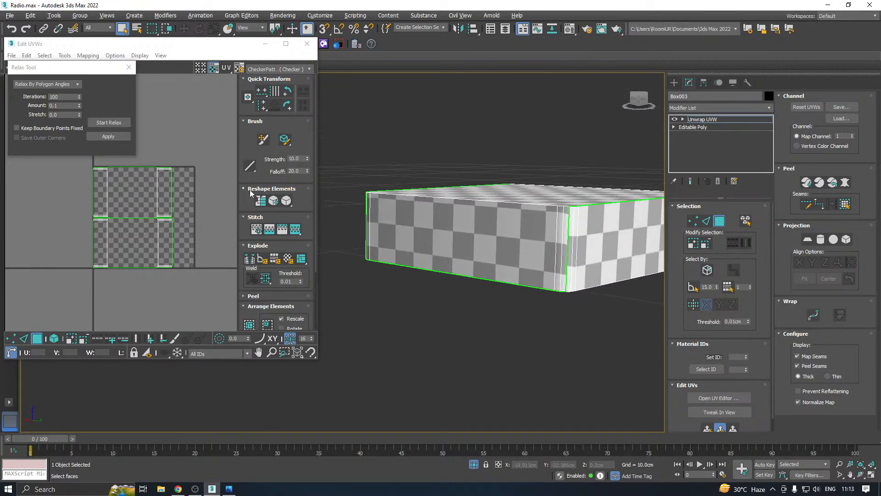
pyautogui.click(313, 46)
pyautogui.click(719, 122)
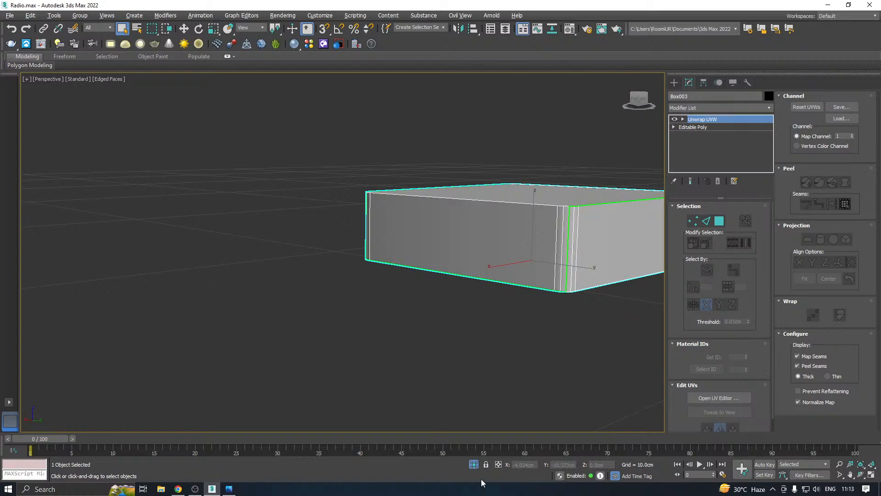
pyautogui.click(474, 465)
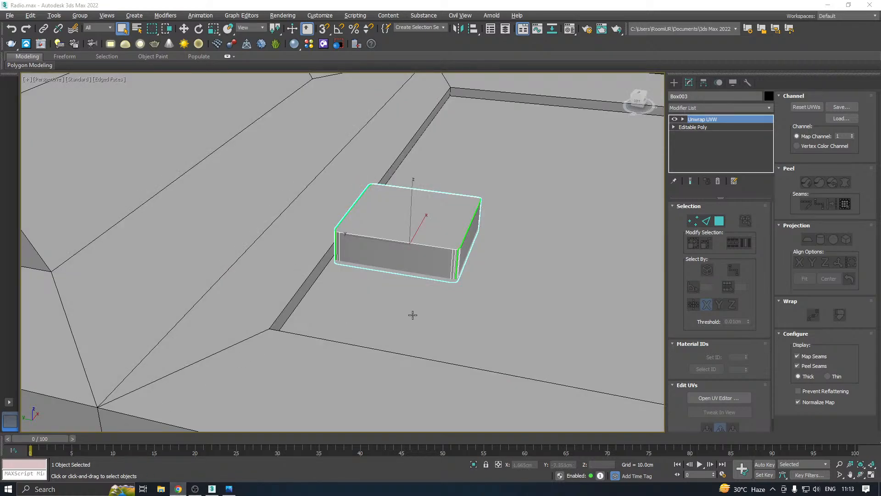
pyautogui.moveTo(413, 315); pyautogui.dragTo(356, 339, button='middle')
pyautogui.press('w')
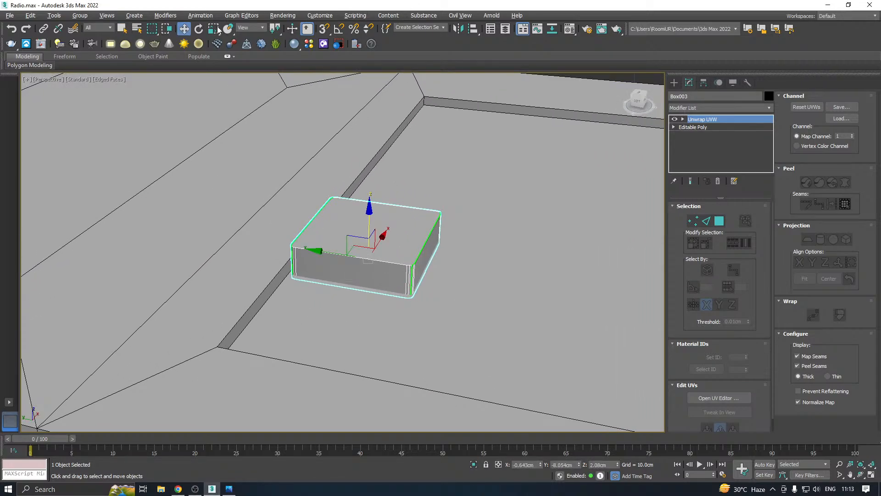
pyautogui.click(9, 15)
pyautogui.click(32, 107)
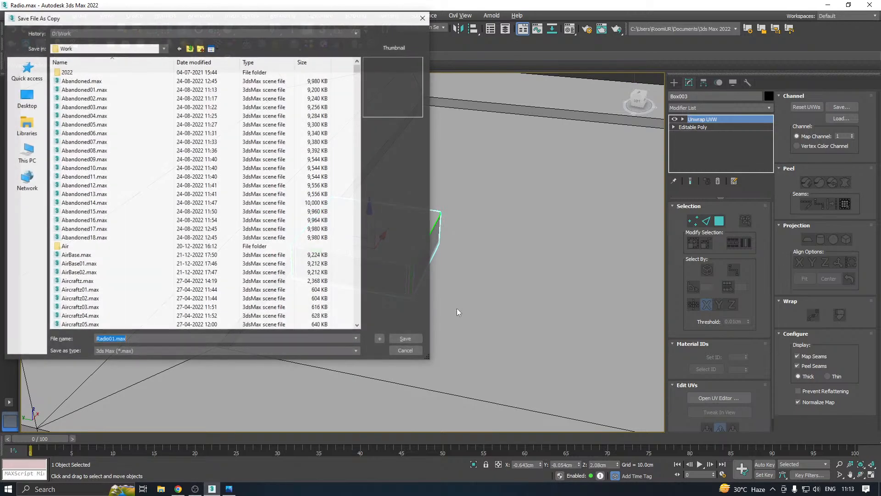
pyautogui.click(409, 350)
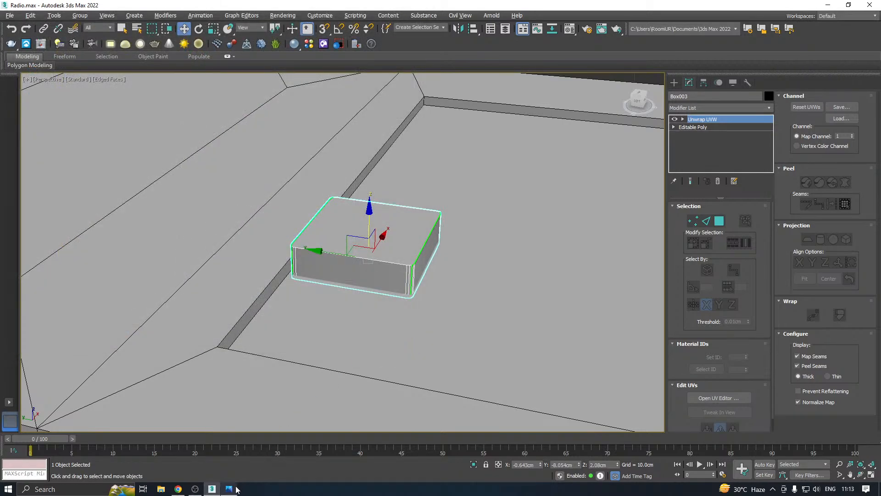
# - Clone the button along the X axis as three evenly spaced copies to form a row across the recessed panel
pyautogui.scroll(-4, 377, 252)
pyautogui.keyDown('alt'); pyautogui.moveTo(475, 237); pyautogui.dragTo(418, 256, button='middle'); pyautogui.keyUp('alt')
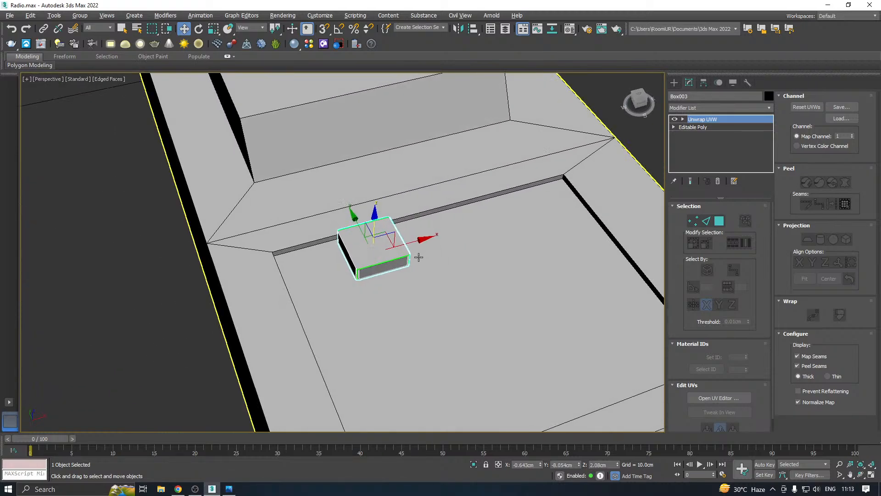
pyautogui.scroll(-4, 342, 260)
pyautogui.keyDown('alt'); pyautogui.moveTo(342, 260); pyautogui.dragTo(414, 215, button='middle'); pyautogui.keyUp('alt')
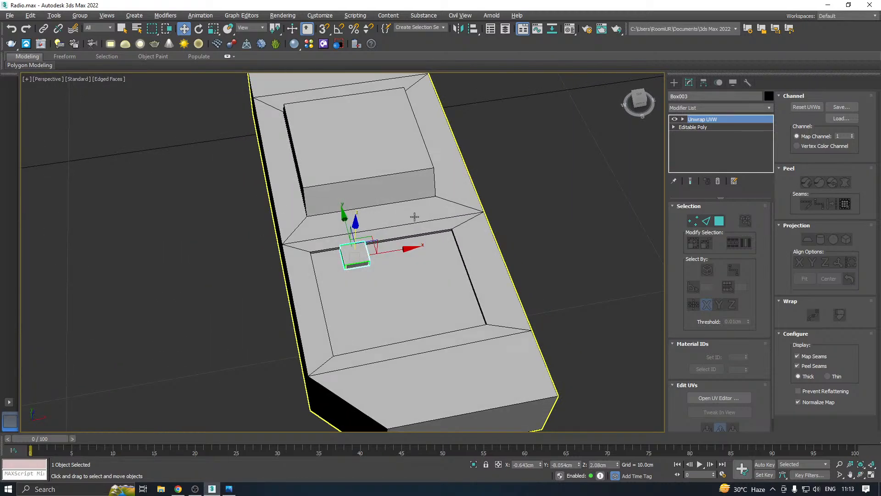
pyautogui.scroll(5, 386, 242)
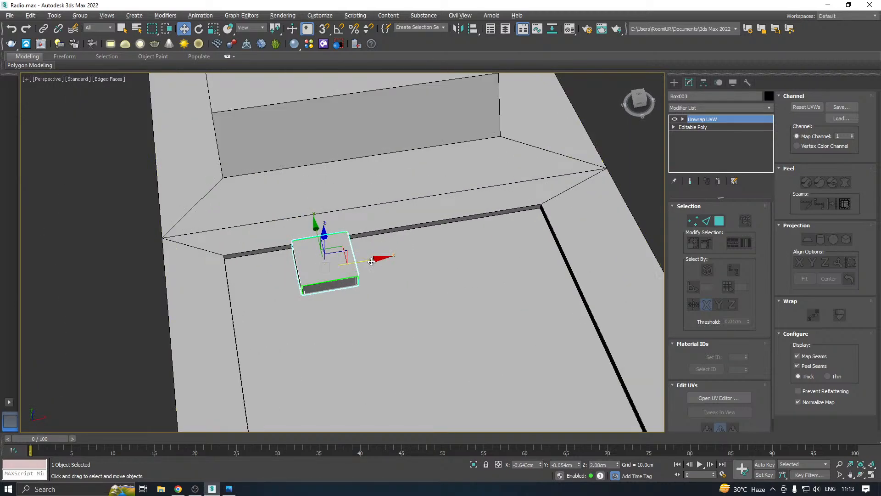
pyautogui.moveTo(364, 261)
pyautogui.keyDown('shift'); pyautogui.mouseDown()
pyautogui.moveTo(432, 248)
pyautogui.moveTo(418, 249)
pyautogui.mouseUp(); pyautogui.keyUp('shift')
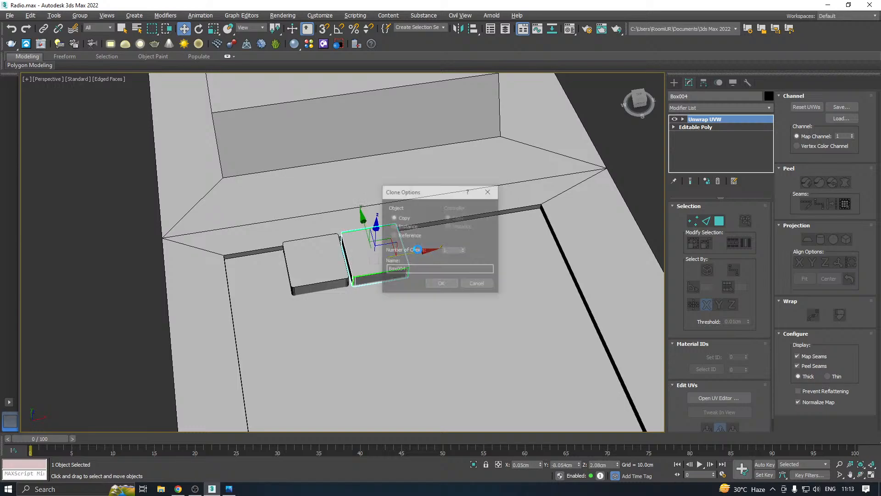
pyautogui.click(464, 249)
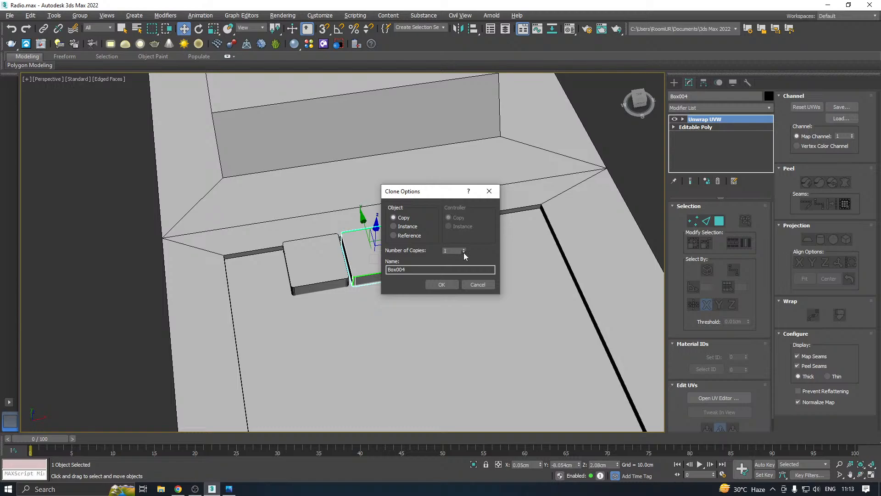
pyautogui.click(448, 281)
# - Clone the whole row of four buttons along the Y axis as three copies to form a four-by-four keypad
pyautogui.keyDown('ctrl'); pyautogui.click(325, 265); pyautogui.keyUp('ctrl')
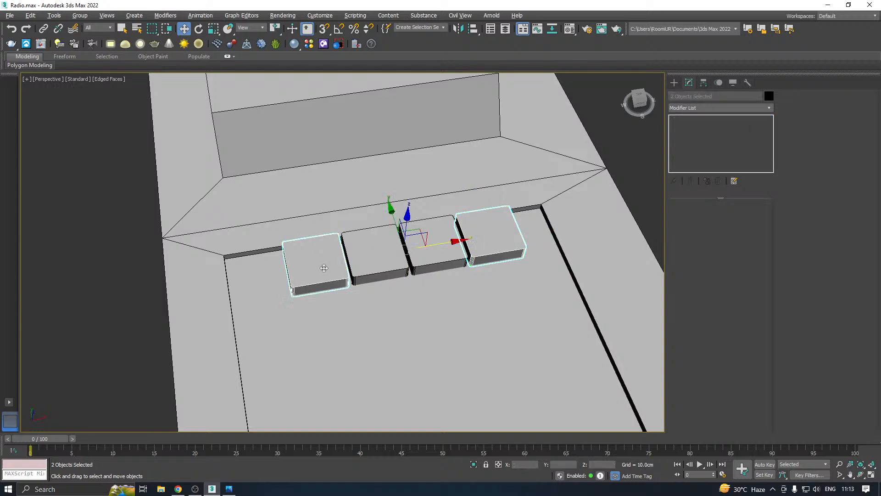
pyautogui.keyDown('ctrl'); pyautogui.click(364, 256); pyautogui.keyUp('ctrl')
pyautogui.keyDown('ctrl'); pyautogui.click(427, 245); pyautogui.keyUp('ctrl')
pyautogui.keyDown('alt'); pyautogui.moveTo(426, 246); pyautogui.dragTo(359, 232, button='middle'); pyautogui.keyUp('alt')
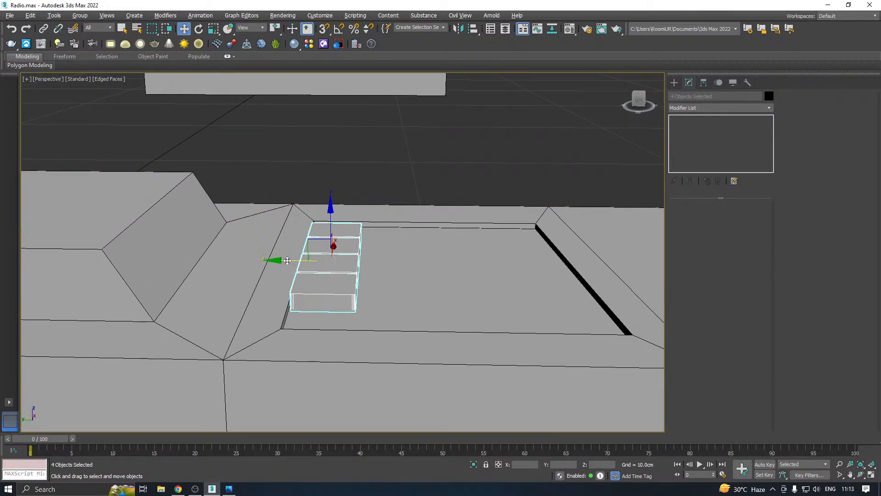
pyautogui.keyDown('shift'); pyautogui.moveTo(301, 260); pyautogui.dragTo(347, 253); pyautogui.keyUp('shift')
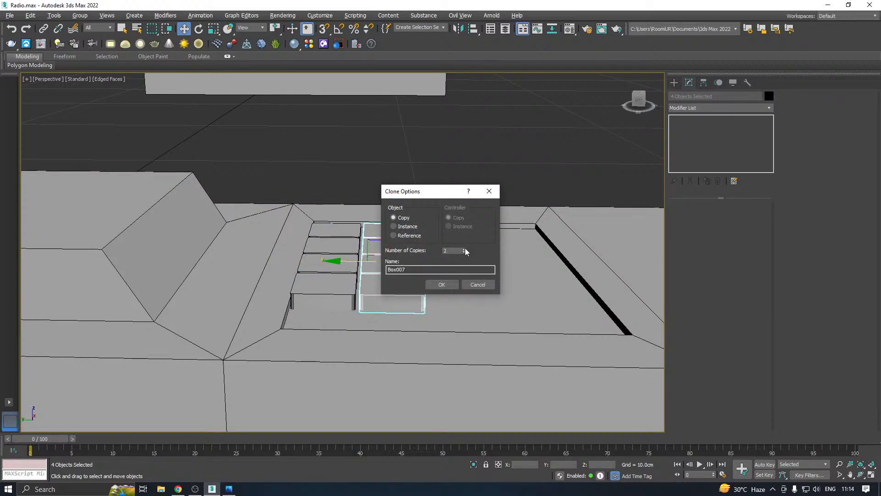
pyautogui.click(465, 248)
pyautogui.click(444, 285)
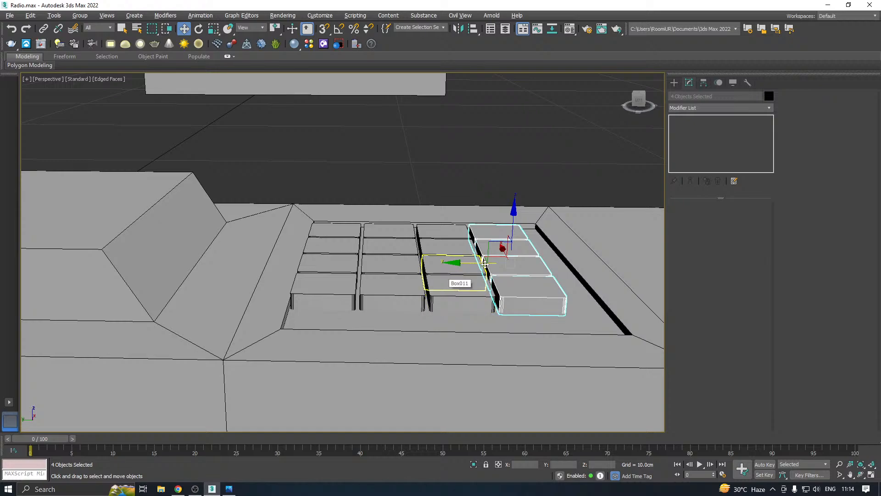
# - Bring the whole radio into view and save the Radio.max scene
pyautogui.keyDown('alt'); pyautogui.moveTo(485, 264); pyautogui.dragTo(399, 291, button='middle'); pyautogui.keyUp('alt')
pyautogui.scroll(-2, 383, 298)
pyautogui.keyDown('alt'); pyautogui.moveTo(441, 263); pyautogui.dragTo(399, 316, button='middle'); pyautogui.keyUp('alt')
pyautogui.scroll(-3, 511, 279)
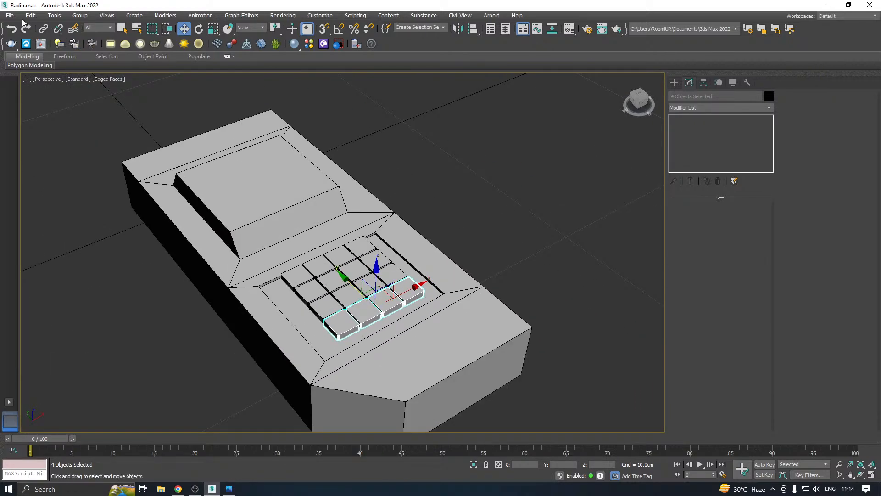
pyautogui.click(10, 16)
pyautogui.click(31, 86)
# - Move the radio body's recess side-wall polygon beside the first button column about 0.79 cm along X toward the keypad
pyautogui.keyDown('alt'); pyautogui.moveTo(296, 236); pyautogui.dragTo(349, 189, button='middle'); pyautogui.keyUp('alt')
pyautogui.click(323, 247)
pyautogui.scroll(3, 286, 223)
pyautogui.scroll(3, 287, 222)
pyautogui.click(730, 217)
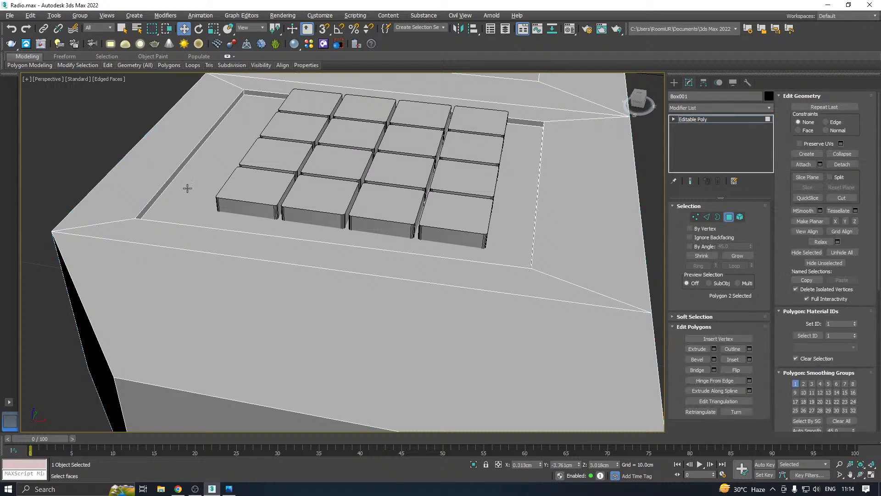
pyautogui.click(174, 177)
pyautogui.moveTo(242, 153); pyautogui.dragTo(295, 153)
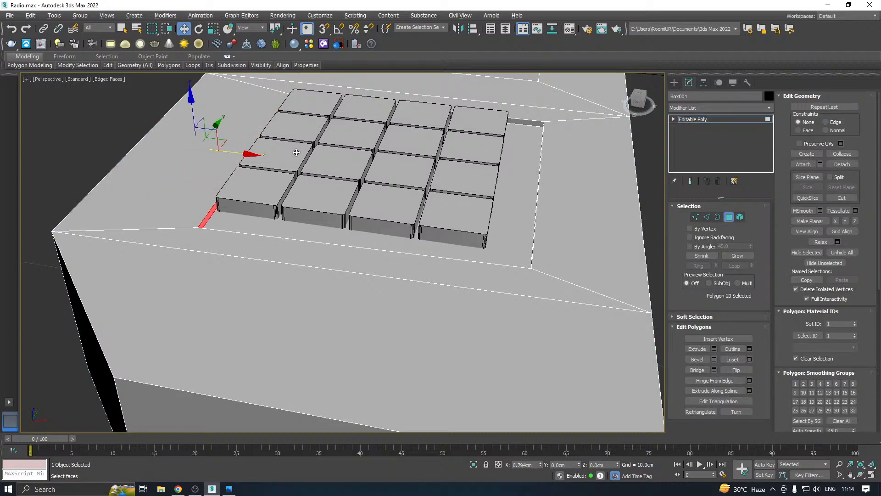
# - Move the recess side-wall polygon beside the fourth button column along X toward the keypad
pyautogui.keyDown('alt'); pyautogui.moveTo(517, 179); pyautogui.dragTo(545, 165, button='middle'); pyautogui.keyUp('alt')
pyautogui.click(545, 166)
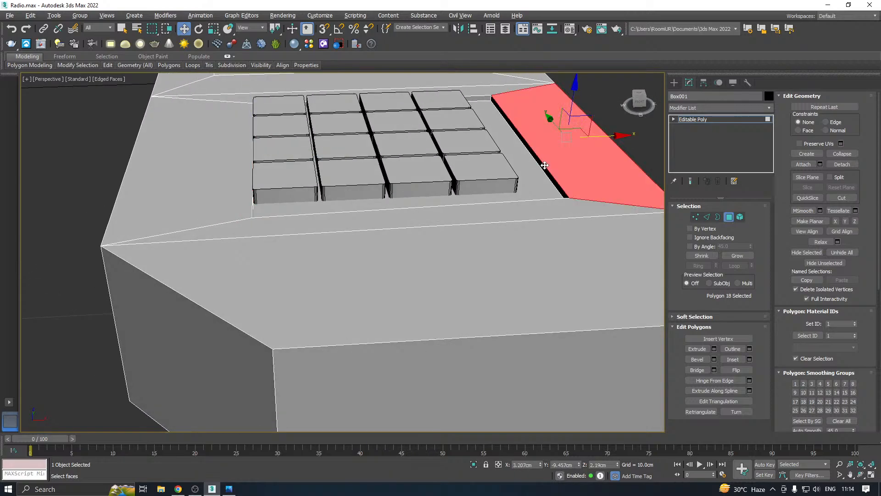
pyautogui.click(541, 164)
pyautogui.moveTo(567, 142); pyautogui.dragTo(533, 144)
# - Move the recess end-wall polygon nearest the radio's base about 0.34 cm along Y toward the adjacent button row
pyautogui.keyDown('alt'); pyautogui.moveTo(532, 144); pyautogui.dragTo(374, 175, button='middle'); pyautogui.keyUp('alt')
pyautogui.click(494, 230)
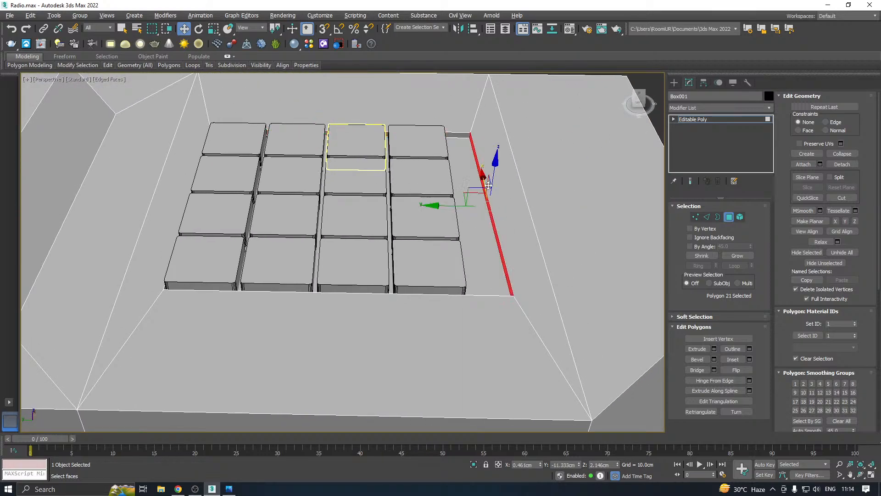
pyautogui.moveTo(440, 208); pyautogui.dragTo(400, 204)
pyautogui.keyDown('alt'); pyautogui.moveTo(399, 204); pyautogui.dragTo(464, 208, button='middle'); pyautogui.keyUp('alt')
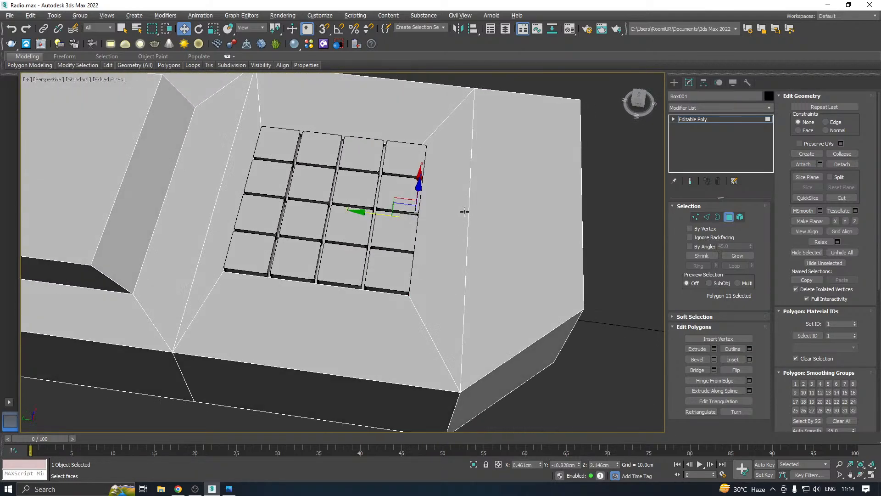
pyautogui.scroll(5, 374, 211)
pyautogui.moveTo(399, 218); pyautogui.dragTo(411, 217)
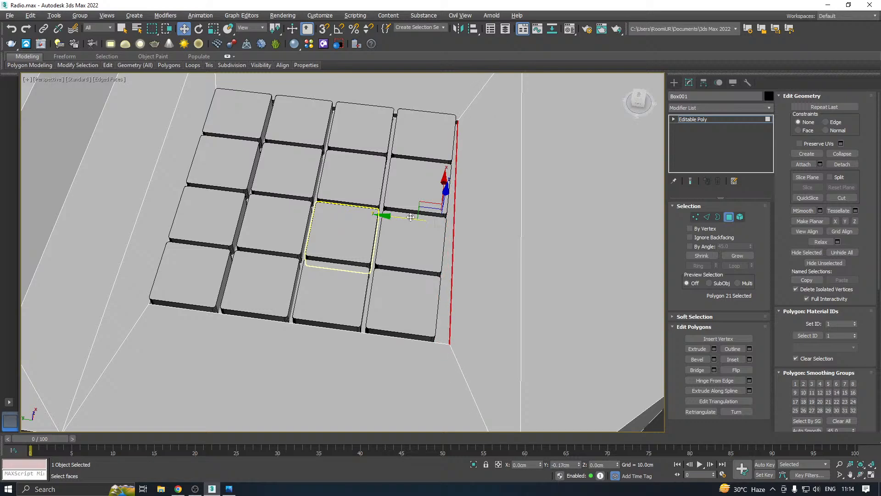
# - Check the end wall's alignment in the top wireframe view and make its slanted polygon planar in Y
pyautogui.keyDown('alt'); pyautogui.moveTo(503, 228); pyautogui.dragTo(502, 210, button='middle'); pyautogui.keyUp('alt')
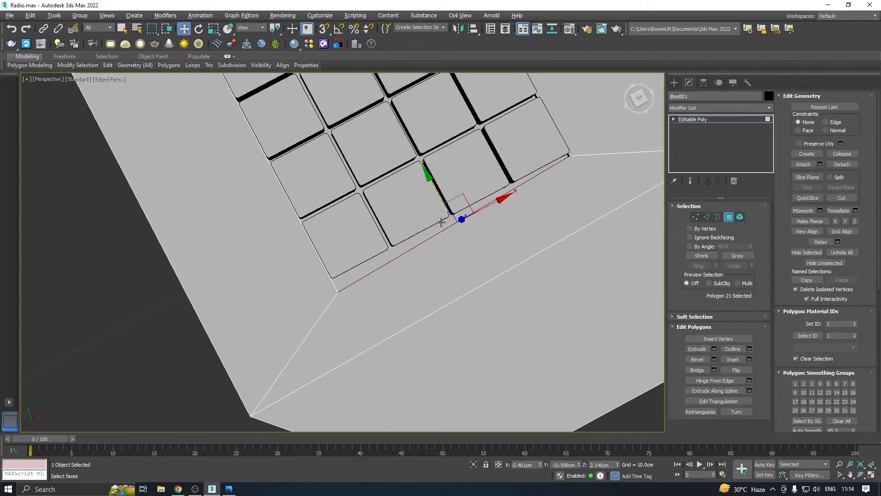
pyautogui.press('t')
pyautogui.press('F3')
pyautogui.scroll(-3, 338, 268)
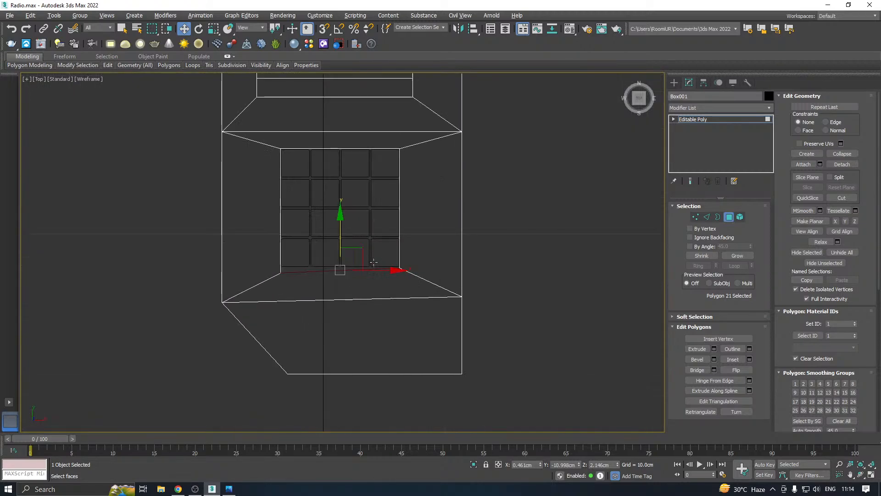
pyautogui.scroll(2, 330, 278)
pyautogui.hotkey('shift', 'z')
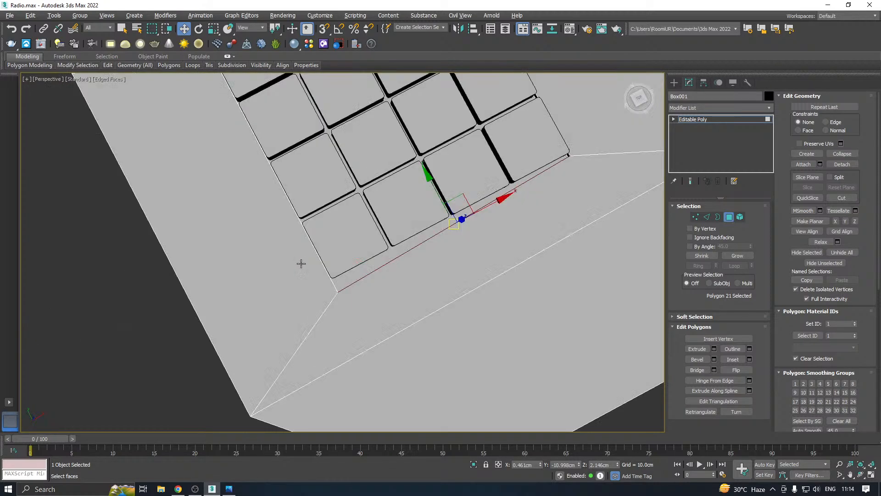
pyautogui.keyDown('alt'); pyautogui.moveTo(381, 227); pyautogui.dragTo(345, 206, button='middle'); pyautogui.keyUp('alt')
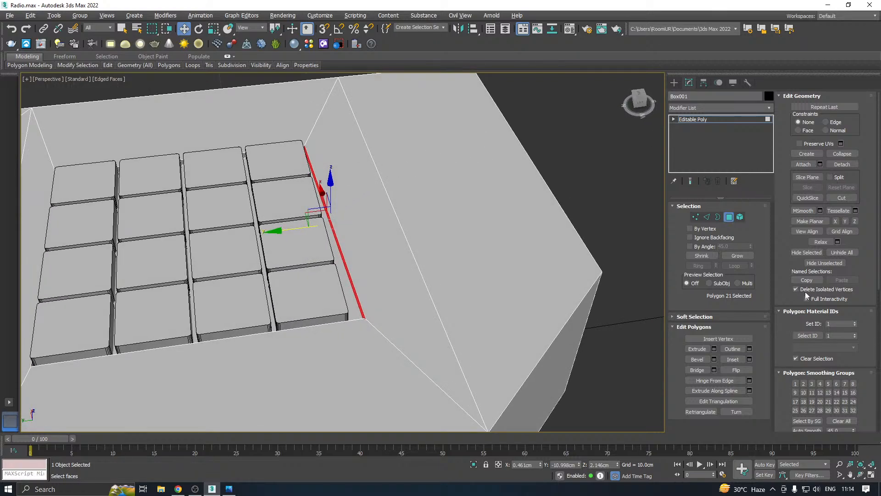
pyautogui.click(835, 221)
pyautogui.click(845, 221)
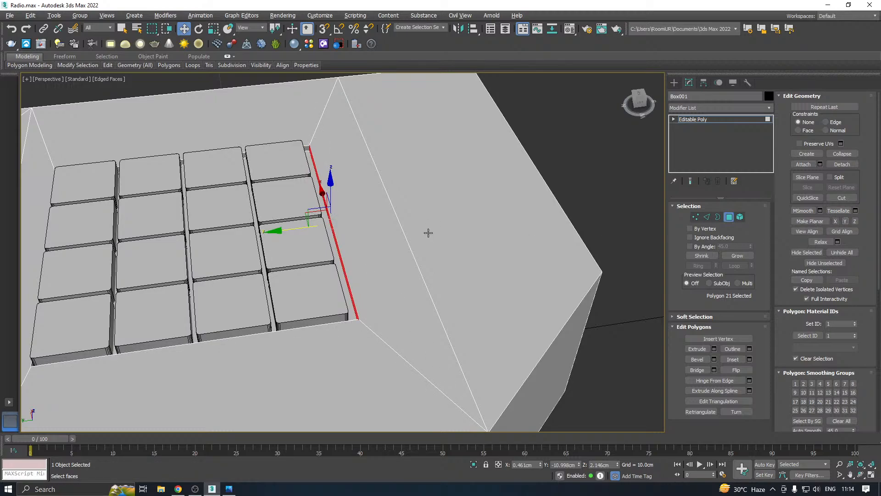
# - Move the flattened end-wall polygon about 0.08 cm along Y to close the gap to the button row
pyautogui.keyDown('alt'); pyautogui.moveTo(428, 233); pyautogui.dragTo(419, 238, button='middle'); pyautogui.keyUp('alt')
pyautogui.scroll(2, 277, 223)
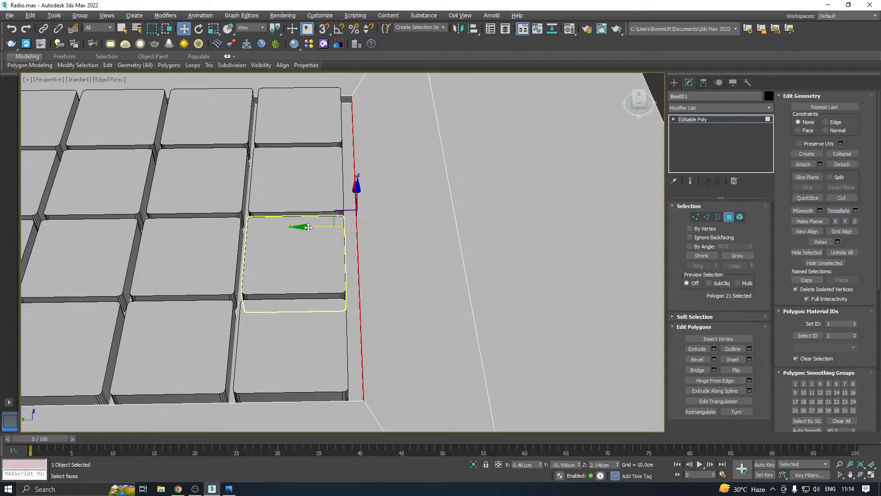
pyautogui.moveTo(308, 227); pyautogui.dragTo(299, 227)
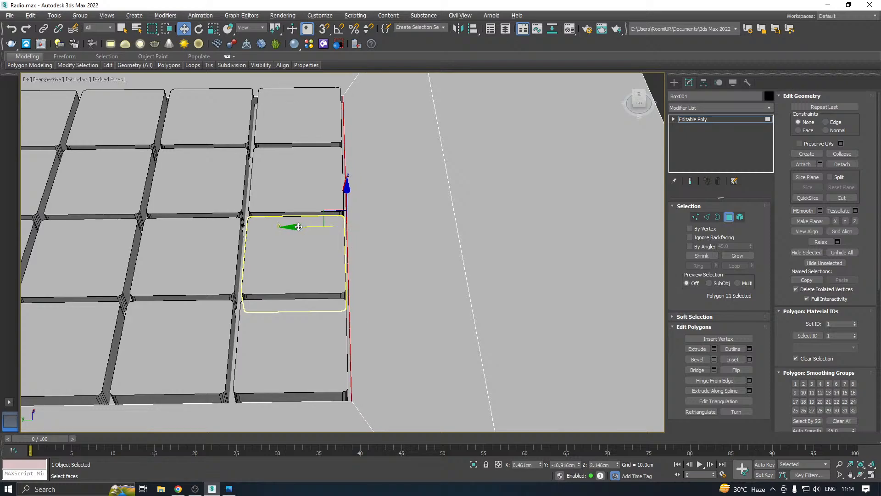
pyautogui.scroll(-3, 373, 227)
pyautogui.keyDown('alt'); pyautogui.moveTo(400, 220); pyautogui.dragTo(325, 234, button='middle'); pyautogui.keyUp('alt')
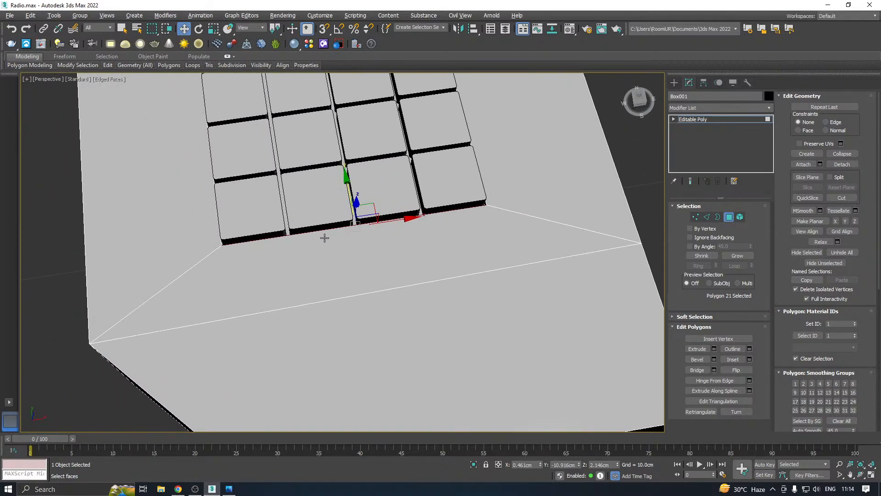
pyautogui.scroll(3, 362, 236)
pyautogui.scroll(-3, 362, 235)
pyautogui.keyDown('alt'); pyautogui.moveTo(404, 269); pyautogui.dragTo(463, 241, button='middle'); pyautogui.keyUp('alt')
pyautogui.scroll(3, 463, 241)
pyautogui.scroll(-2, 459, 247)
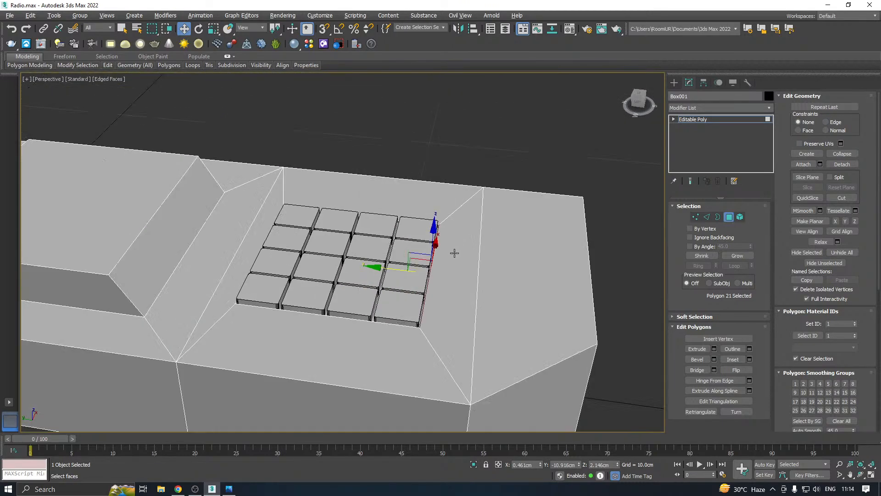
# - Leave polygon editing on the radio body and save a copy of the scene as Radio01.max
pyautogui.click(704, 119)
pyautogui.moveTo(413, 220)
pyautogui.keyDown('alt'); pyautogui.mouseDown(button='middle')
pyautogui.moveTo(428, 212)
pyautogui.moveTo(408, 213)
pyautogui.moveTo(410, 221)
pyautogui.mouseUp(button='middle'); pyautogui.keyUp('alt')
pyautogui.scroll(-3, 432, 216)
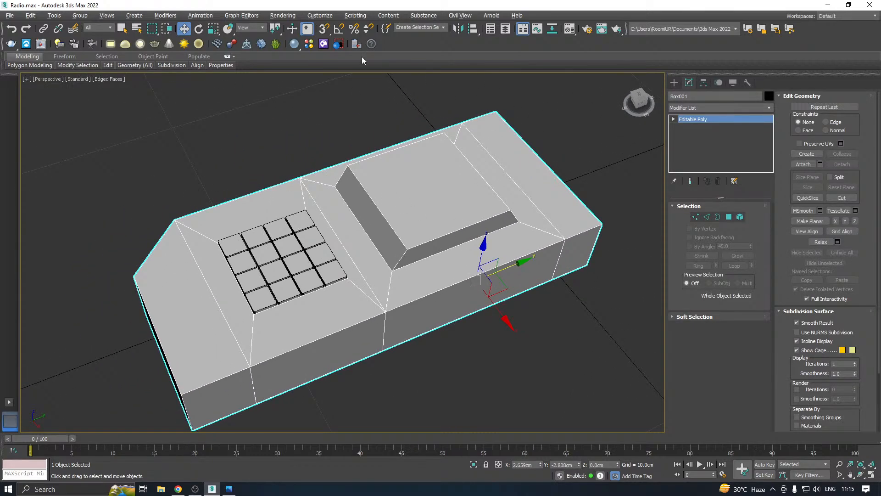
pyautogui.click(9, 15)
pyautogui.moveTo(51, 111)
pyautogui.click(98, 118)
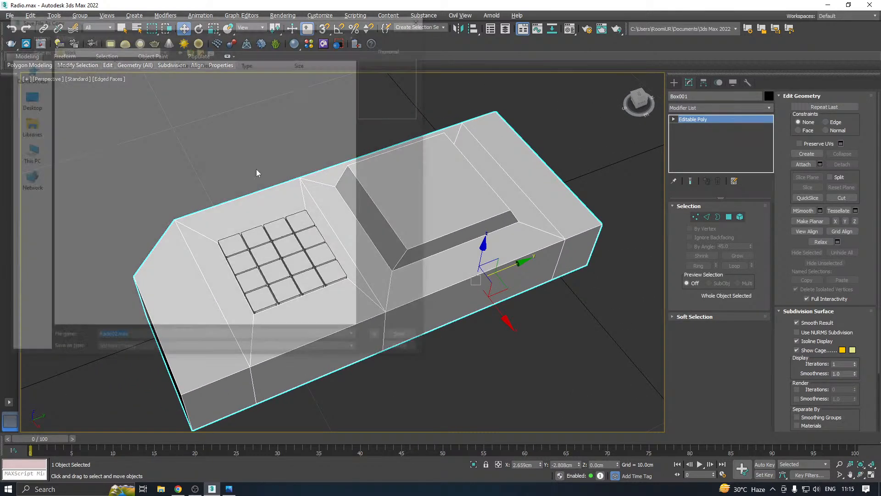
pyautogui.click(405, 338)
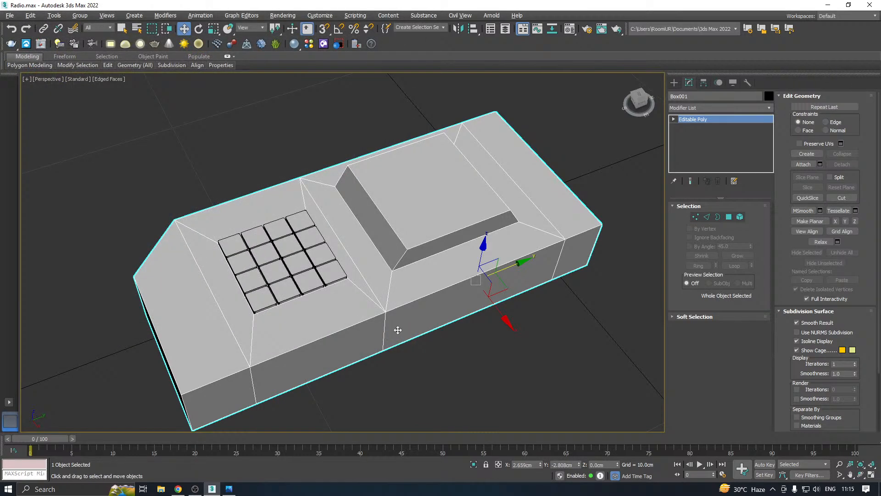
# - Inset the top polygon of the radio's raised screen block by 0.208 cm
pyautogui.moveTo(448, 222); pyautogui.dragTo(428, 256, button='middle')
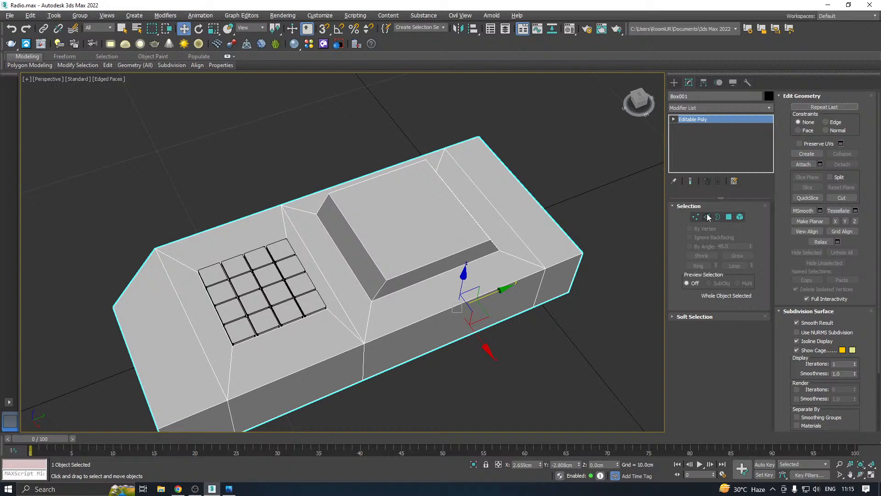
pyautogui.click(729, 217)
pyautogui.click(402, 236)
pyautogui.scroll(3, 401, 236)
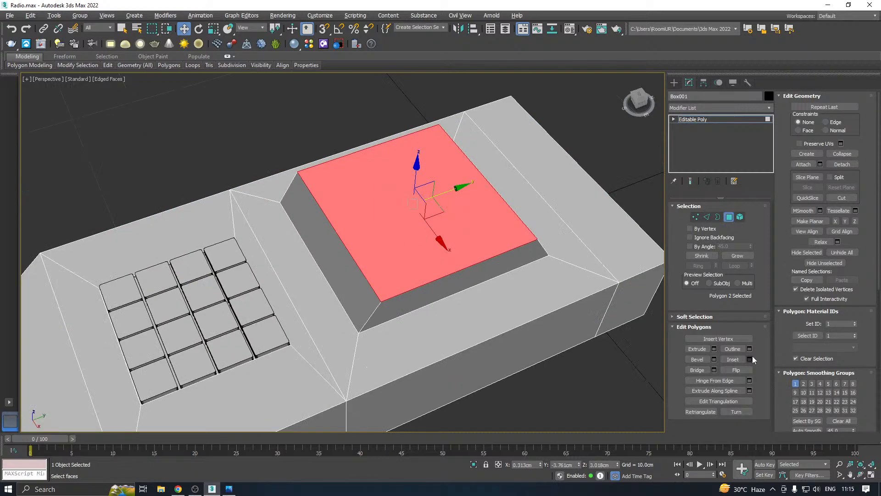
pyautogui.click(749, 359)
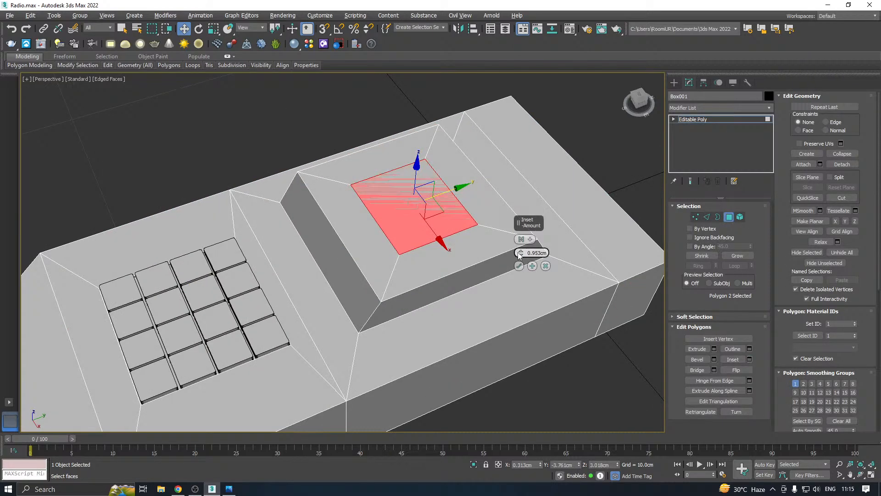
pyautogui.moveTo(521, 255); pyautogui.dragTo(535, 282)
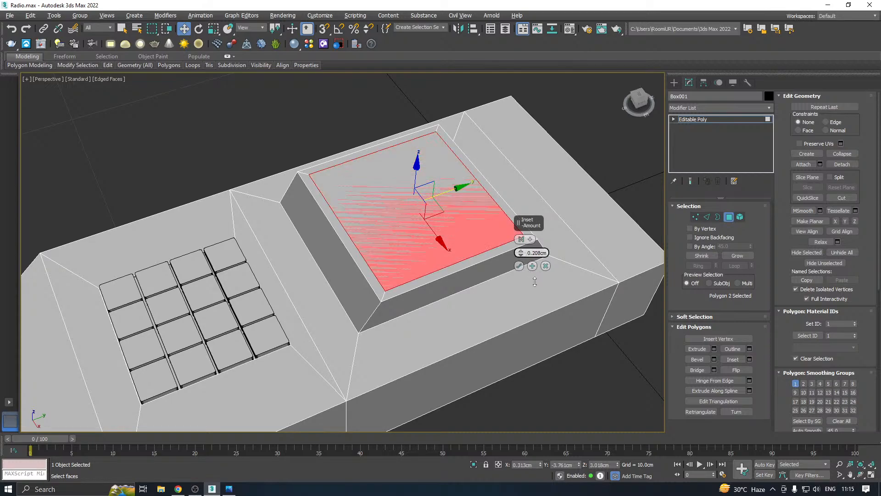
pyautogui.click(519, 266)
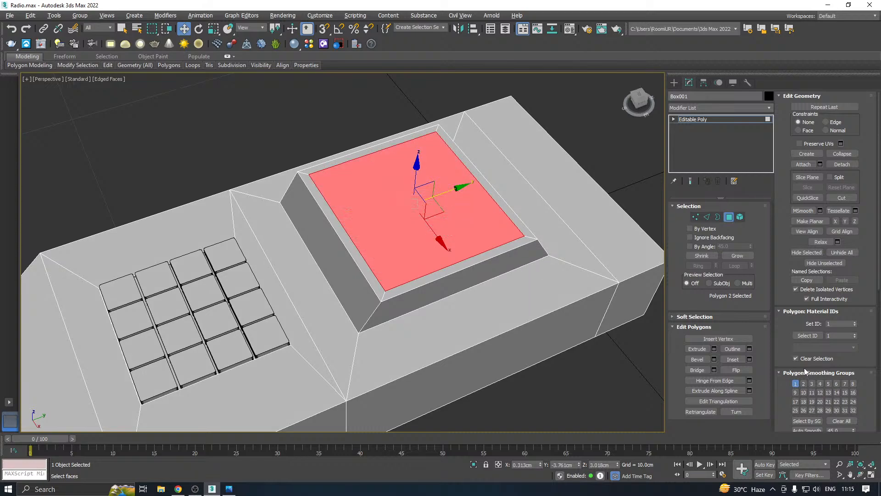
pyautogui.click(749, 358)
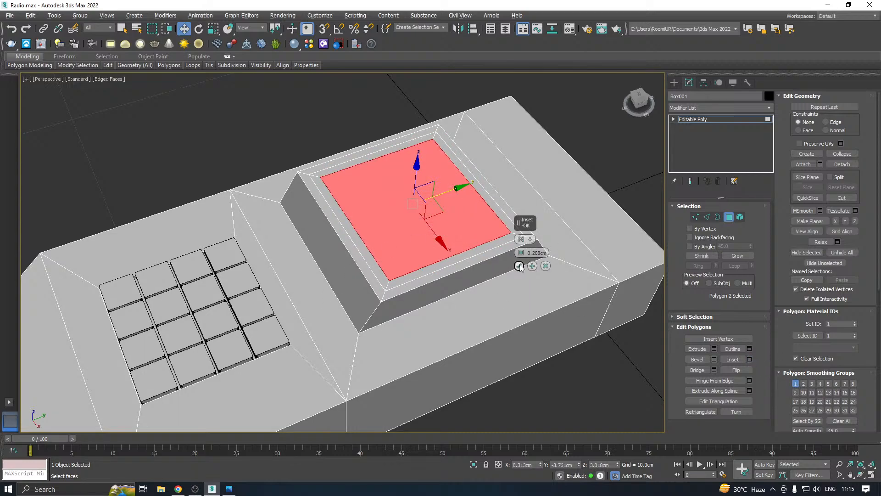
pyautogui.click(545, 266)
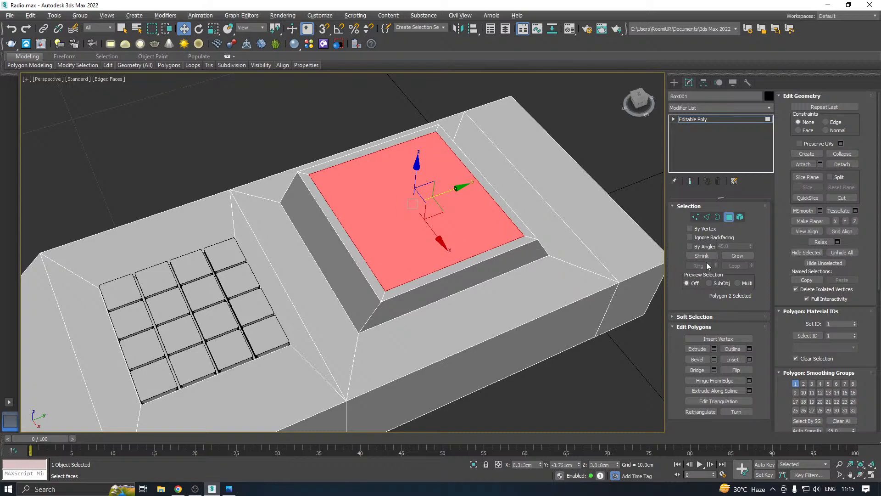
pyautogui.click(714, 348)
pyautogui.moveTo(522, 251); pyautogui.dragTo(525, 306)
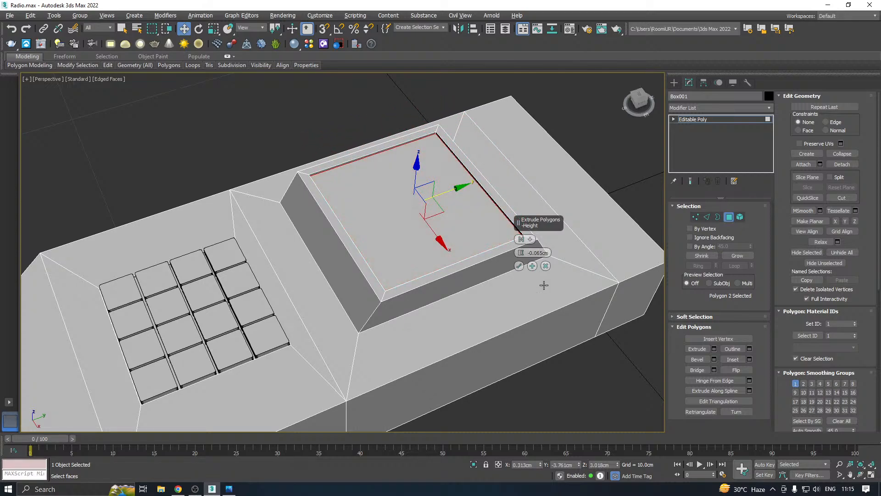
pyautogui.press('F2')
pyautogui.press('F2')
pyautogui.click(544, 265)
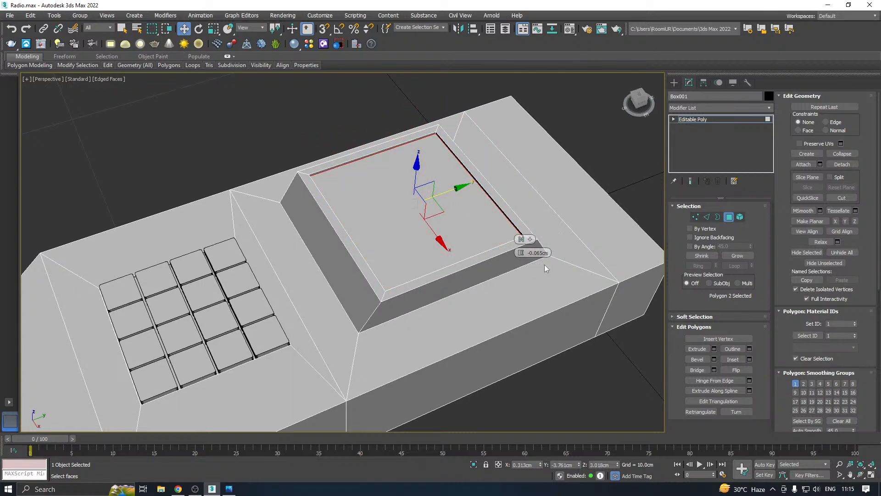
pyautogui.click(714, 359)
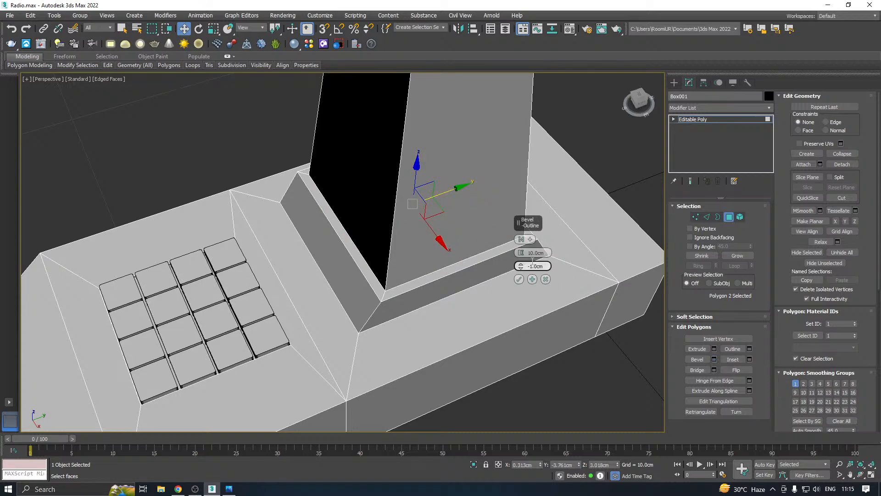
pyautogui.moveTo(525, 275); pyautogui.dragTo(516, 239)
pyautogui.keyDown('alt'); pyautogui.moveTo(538, 286); pyautogui.dragTo(535, 258, button='middle'); pyautogui.keyUp('alt')
pyautogui.click(546, 280)
# - Inset the screen block's inner top polygon by another 0.208 cm to form a second border
pyautogui.keyDown('alt'); pyautogui.moveTo(426, 271); pyautogui.dragTo(417, 274, button='middle'); pyautogui.keyUp('alt')
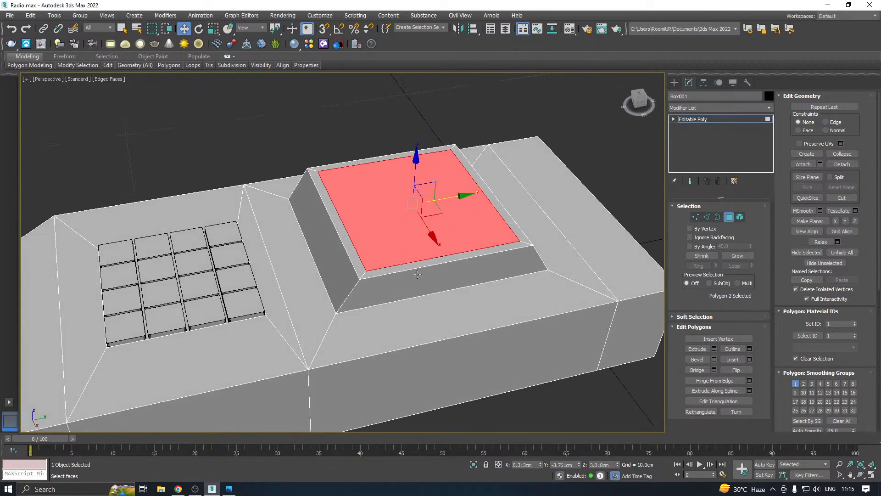
pyautogui.scroll(2, 384, 253)
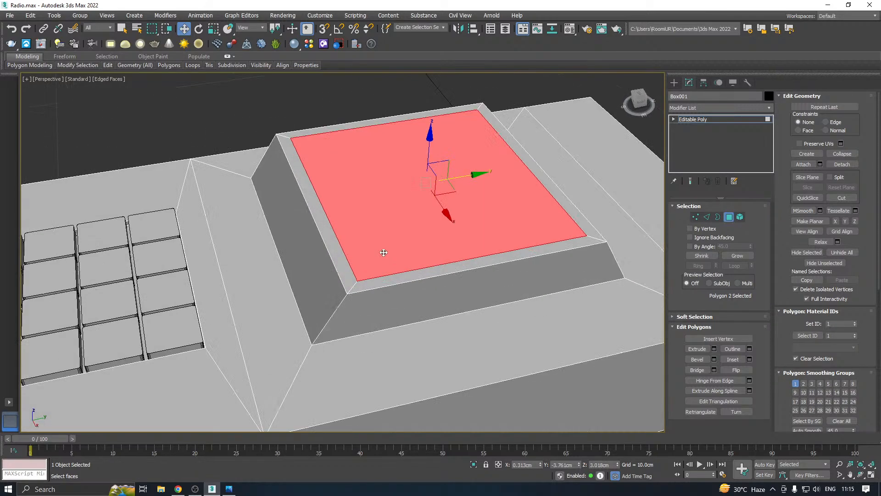
pyautogui.click(750, 359)
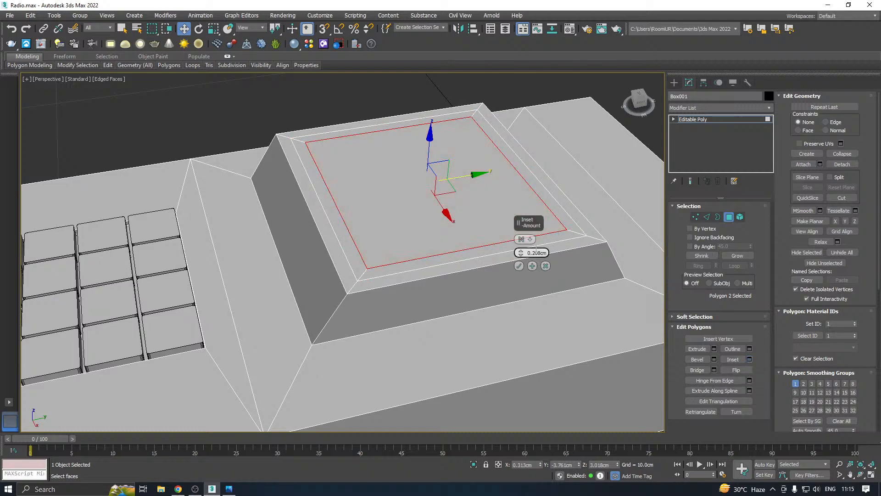
pyautogui.click(519, 266)
# - Bevel the innermost screen polygon with a height of 0.126 cm and an outline of -0.22 cm
pyautogui.keyDown('alt'); pyautogui.moveTo(507, 256); pyautogui.dragTo(521, 257, button='middle'); pyautogui.keyUp('alt')
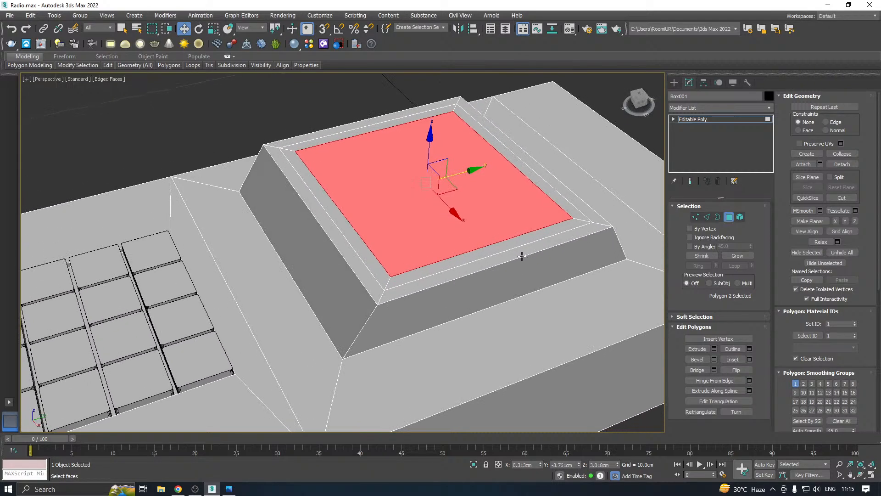
pyautogui.click(715, 359)
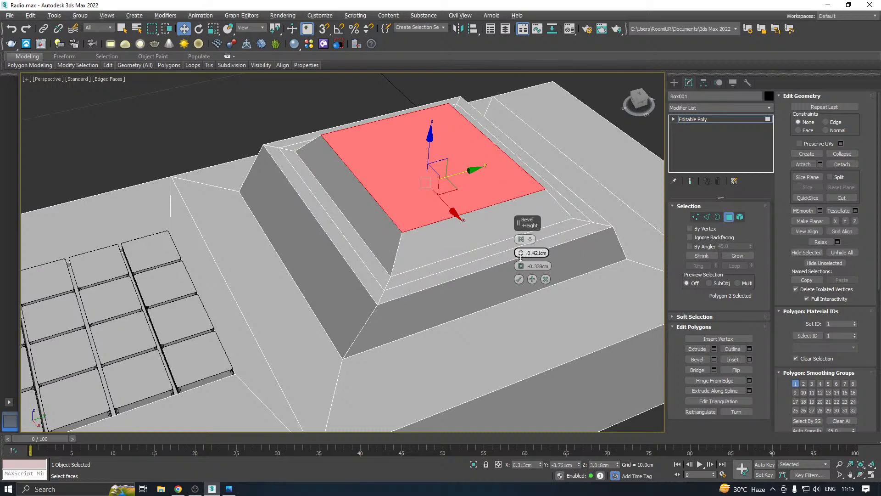
pyautogui.moveTo(520, 257); pyautogui.dragTo(521, 275)
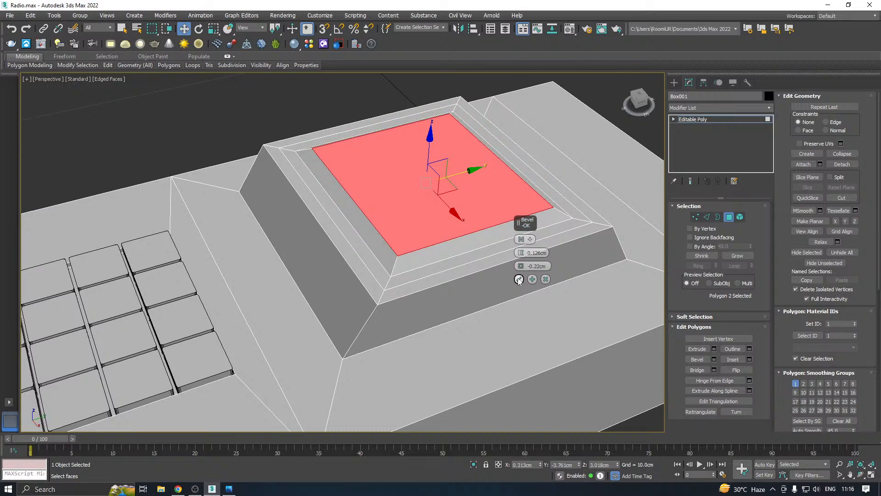
pyautogui.click(519, 279)
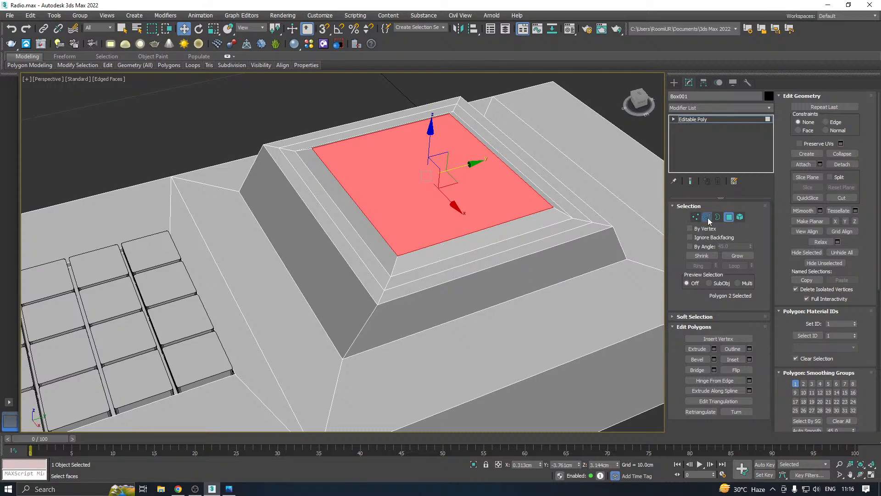
pyautogui.click(707, 217)
pyautogui.click(729, 217)
pyautogui.click(706, 217)
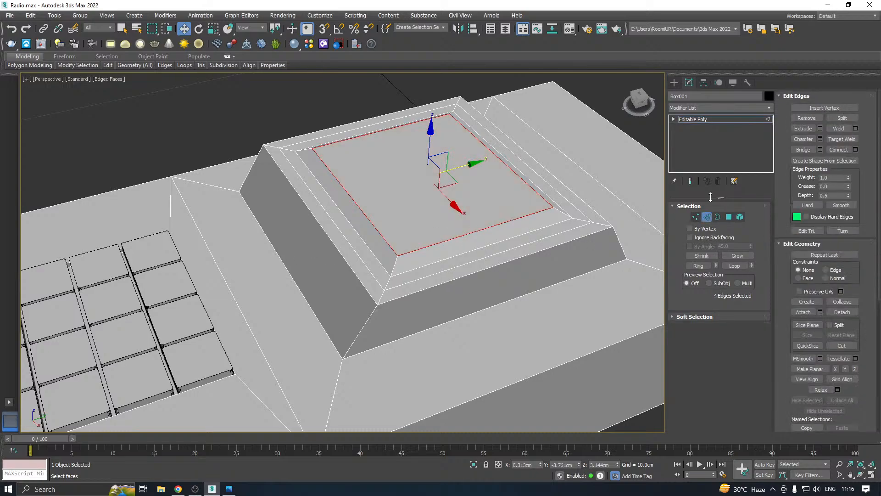
pyautogui.click(821, 139)
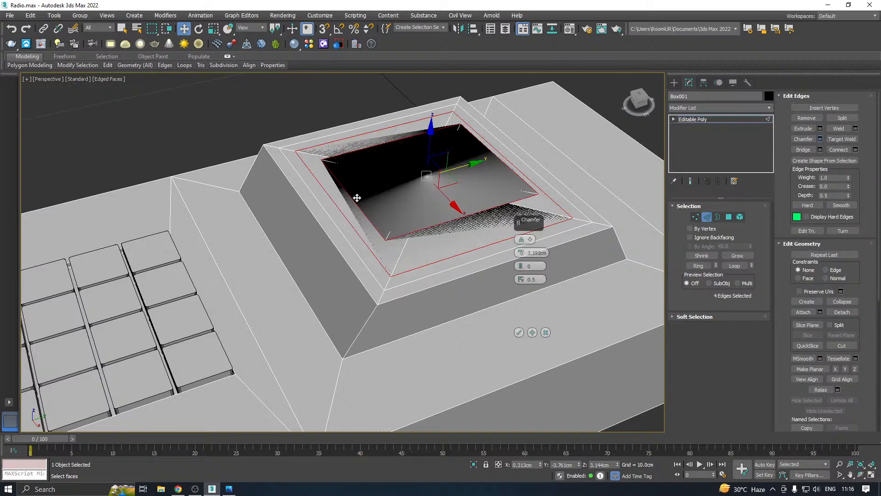
pyautogui.rightClick(520, 253)
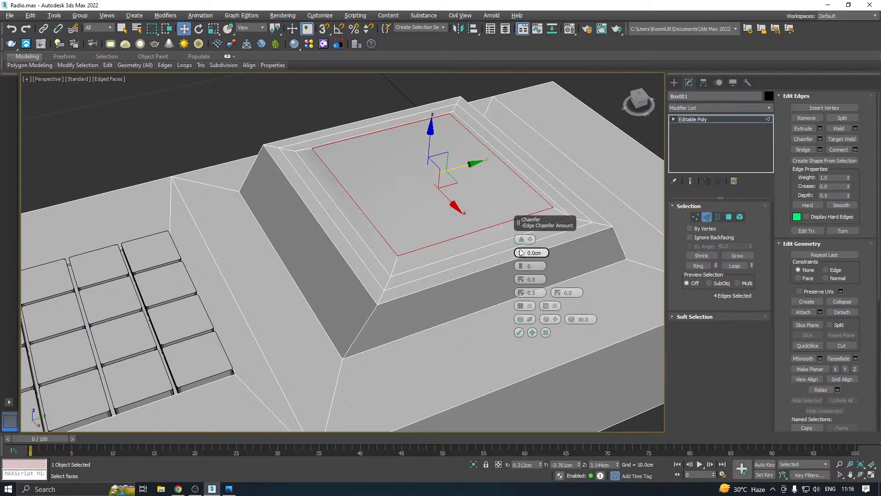
pyautogui.moveTo(520, 252); pyautogui.dragTo(521, 244)
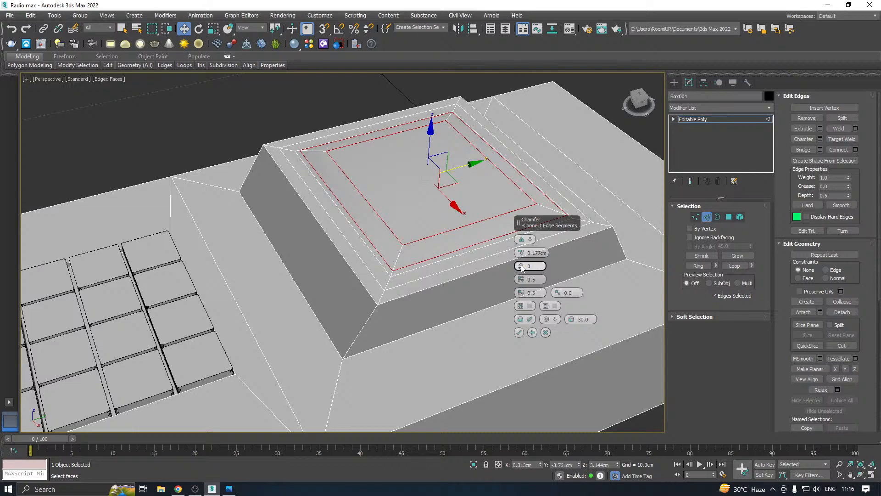
pyautogui.click(521, 265)
pyautogui.click(520, 265)
pyautogui.click(521, 264)
pyautogui.keyDown('alt'); pyautogui.moveTo(398, 246); pyautogui.dragTo(583, 292, button='middle'); pyautogui.keyUp('alt')
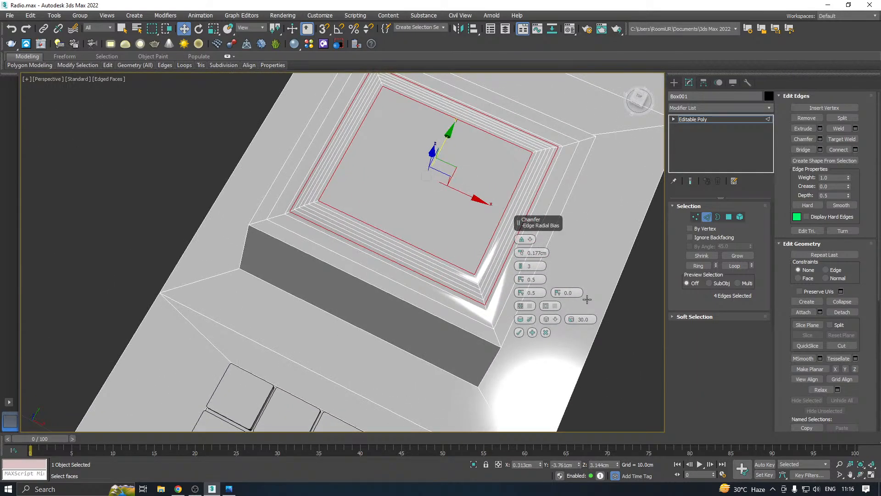
pyautogui.click(545, 332)
# - Select the ring of four short slanted corner edges around the inner screen and chamfer them by 0.603 cm
pyautogui.keyDown('alt'); pyautogui.moveTo(545, 332); pyautogui.dragTo(450, 295, button='middle'); pyautogui.keyUp('alt')
pyautogui.click(442, 294)
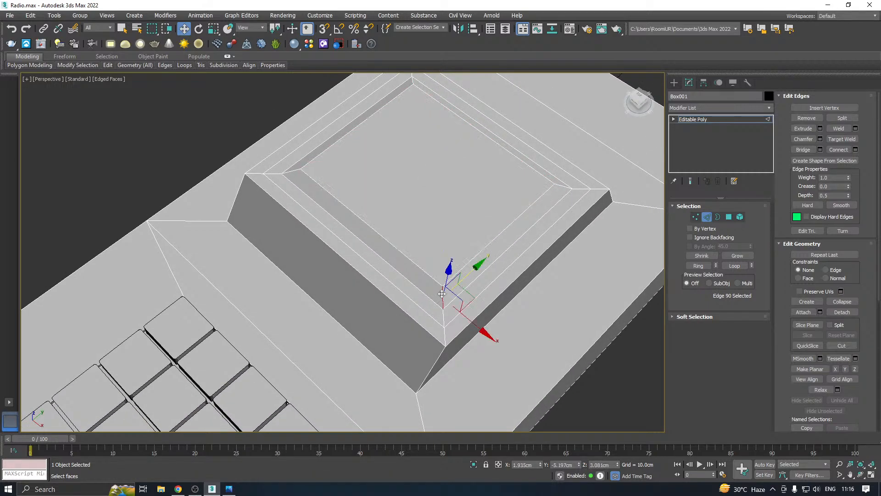
pyautogui.click(698, 265)
pyautogui.keyDown('alt'); pyautogui.moveTo(535, 198); pyautogui.dragTo(404, 194, button='middle'); pyautogui.keyUp('alt')
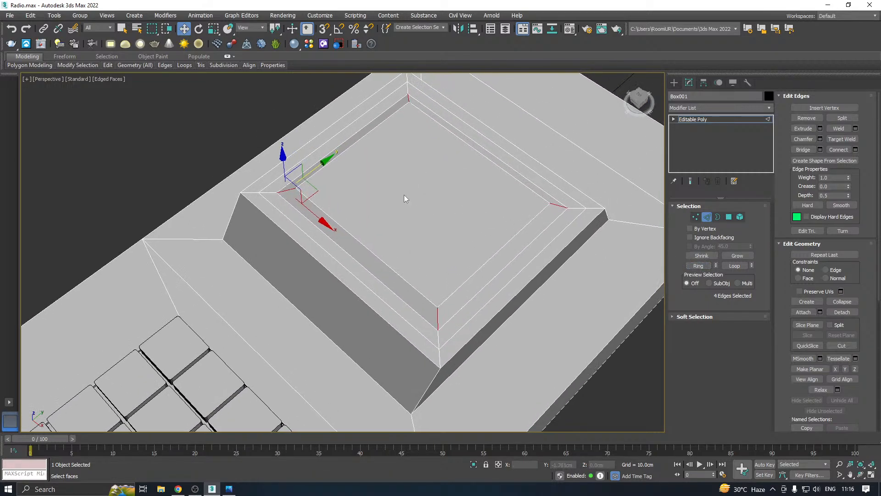
pyautogui.click(820, 138)
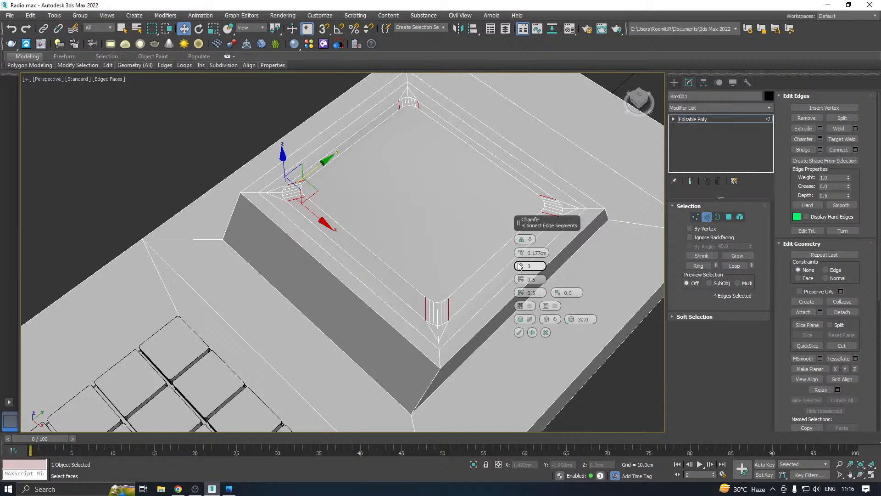
pyautogui.moveTo(520, 255); pyautogui.dragTo(517, 239)
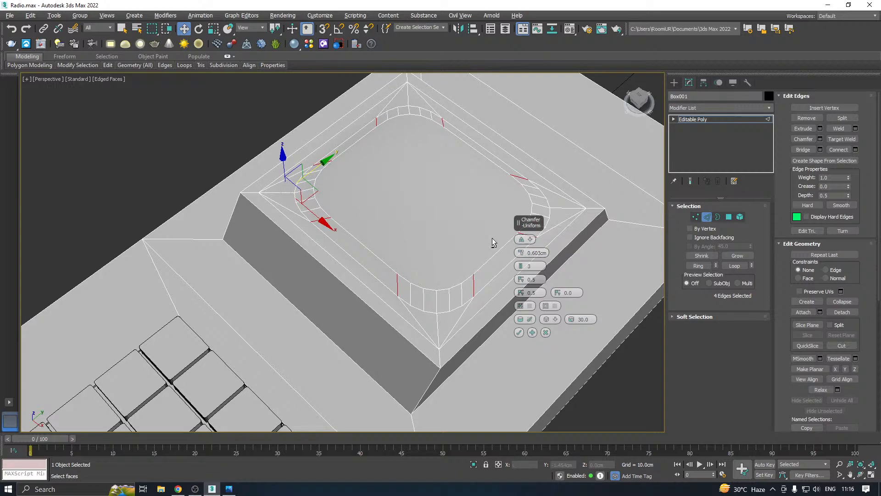
# - Apply the screen's corner chamfer with 5 segments and leave edge editing
pyautogui.keyDown('alt'); pyautogui.moveTo(492, 237); pyautogui.dragTo(359, 273, button='middle'); pyautogui.keyUp('alt')
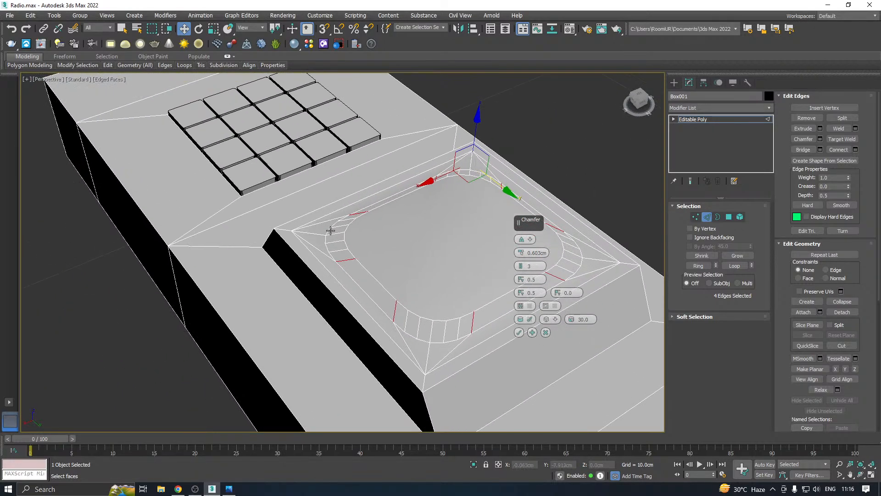
pyautogui.scroll(6, 332, 232)
pyautogui.scroll(-5, 337, 235)
pyautogui.moveTo(338, 235)
pyautogui.keyDown('alt'); pyautogui.mouseDown(button='middle')
pyautogui.moveTo(318, 202)
pyautogui.moveTo(318, 230)
pyautogui.moveTo(350, 233)
pyautogui.mouseUp(button='middle'); pyautogui.keyUp('alt')
pyautogui.scroll(-3, 335, 238)
pyautogui.click(519, 264)
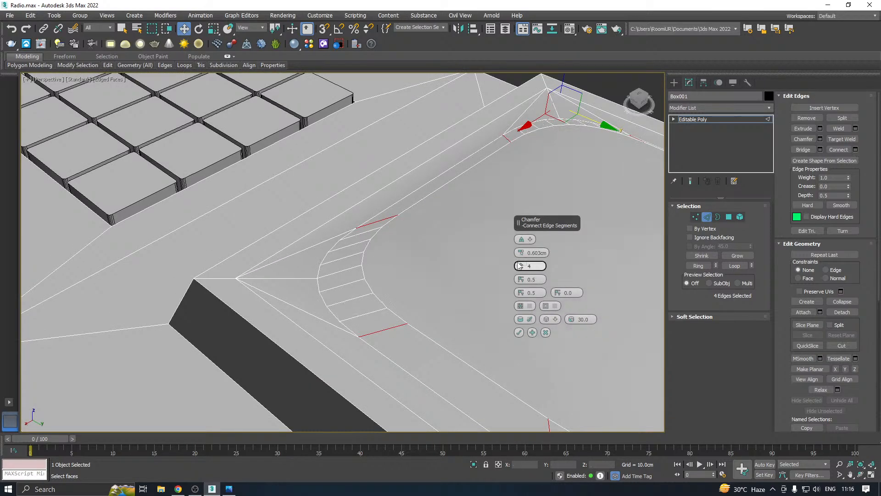
pyautogui.click(519, 265)
pyautogui.scroll(-6, 464, 256)
pyautogui.keyDown('alt'); pyautogui.moveTo(464, 255); pyautogui.dragTo(496, 285, button='middle'); pyautogui.keyUp('alt')
pyautogui.scroll(-3, 407, 239)
pyautogui.keyDown('alt'); pyautogui.moveTo(406, 239); pyautogui.dragTo(487, 197, button='middle'); pyautogui.keyUp('alt')
pyautogui.scroll(5, 461, 235)
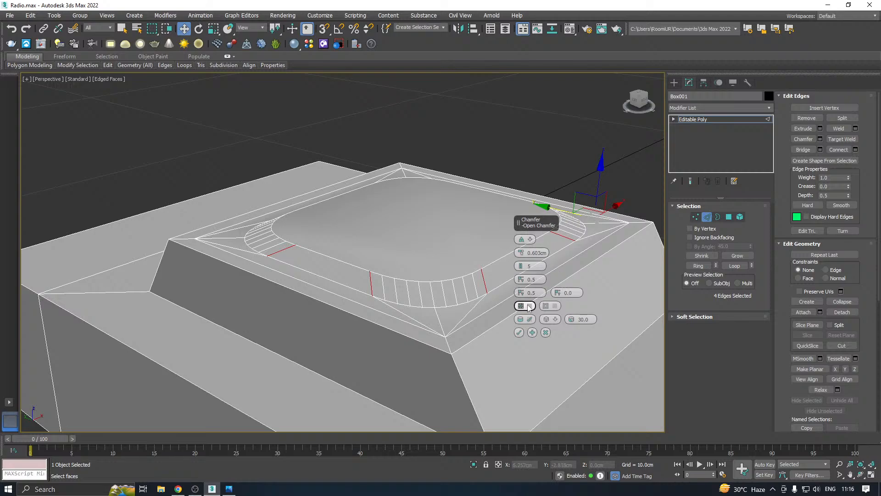
pyautogui.click(518, 332)
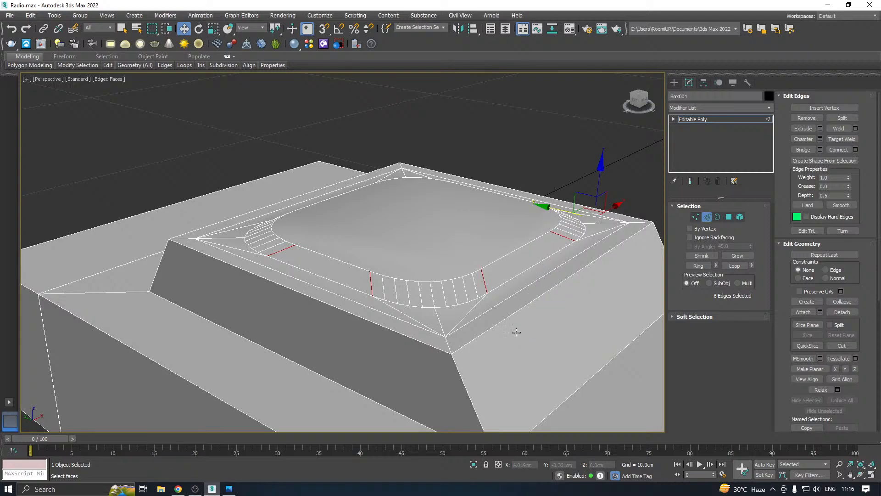
pyautogui.click(692, 120)
# - Connect two opposite pairs of vertices at the ends of the rounded corners with two parallel edges across the screen's width
pyautogui.scroll(-8, 362, 212)
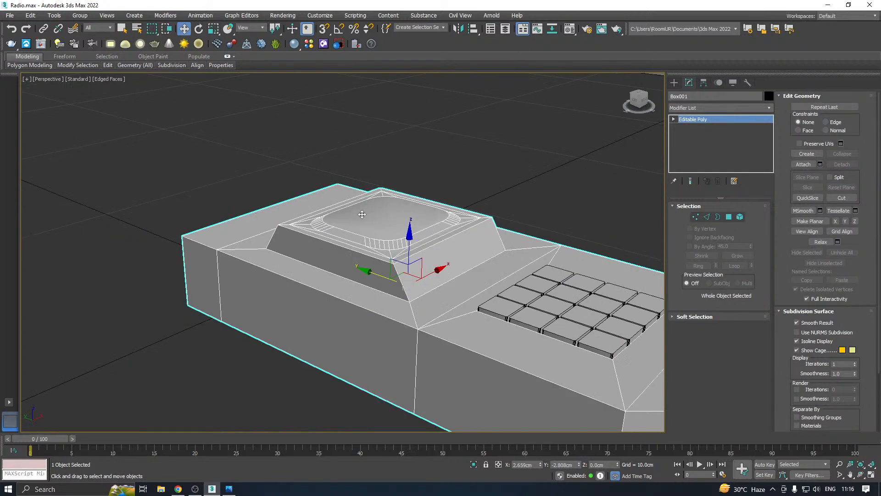
pyautogui.keyDown('alt'); pyautogui.moveTo(362, 212); pyautogui.dragTo(381, 207, button='middle'); pyautogui.keyUp('alt')
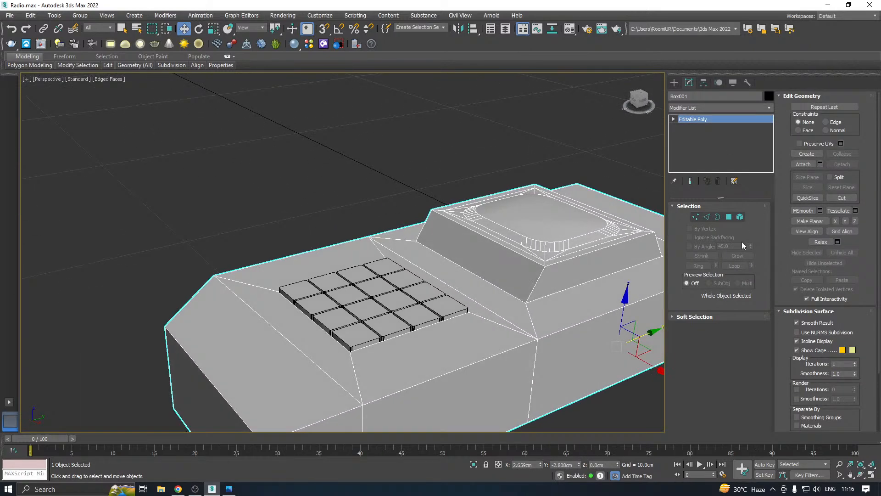
pyautogui.click(729, 218)
pyautogui.keyDown('alt'); pyautogui.moveTo(527, 238); pyautogui.dragTo(669, 219, button='middle'); pyautogui.keyUp('alt')
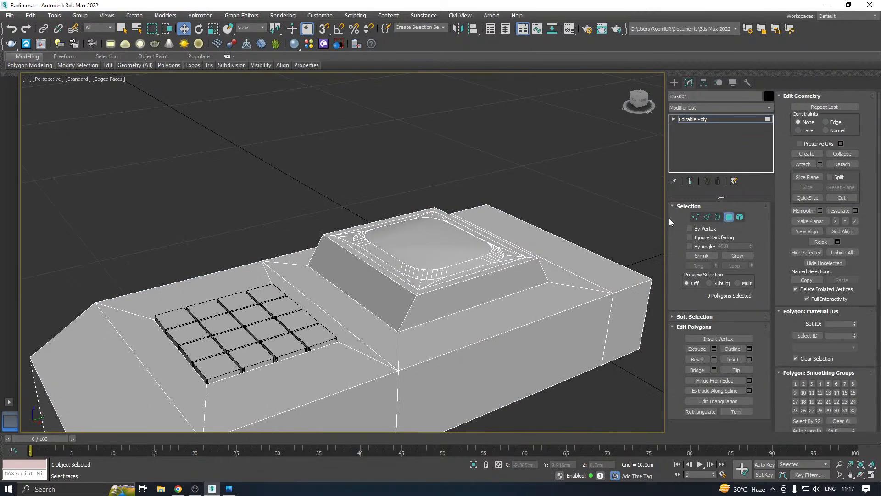
pyautogui.click(696, 217)
pyautogui.scroll(10, 459, 219)
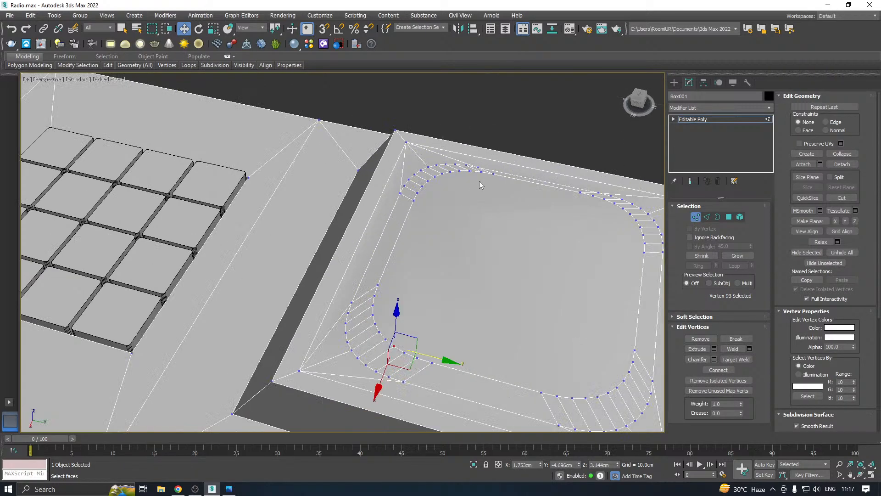
pyautogui.click(487, 172)
pyautogui.keyDown('ctrl'); pyautogui.click(434, 362); pyautogui.keyUp('ctrl')
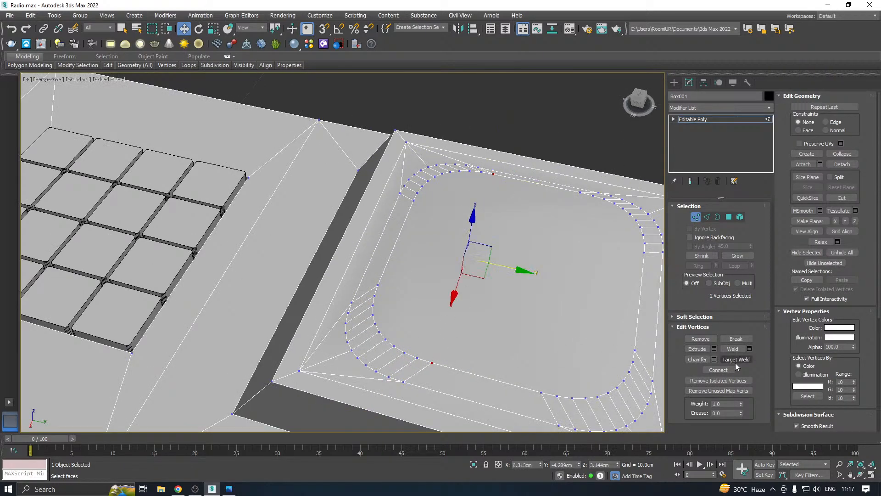
pyautogui.click(718, 370)
pyautogui.moveTo(511, 327); pyautogui.dragTo(443, 287, button='middle')
pyautogui.click(520, 168)
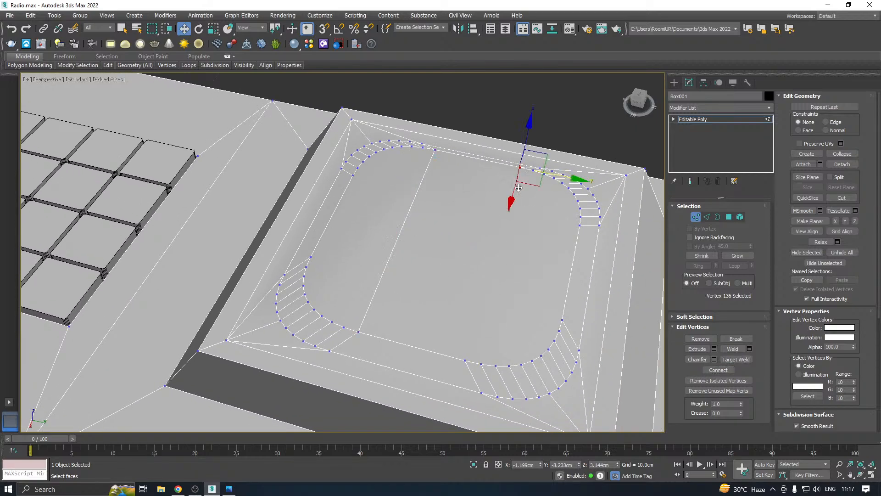
pyautogui.keyDown('ctrl'); pyautogui.click(464, 363); pyautogui.keyUp('ctrl')
pyautogui.click(718, 370)
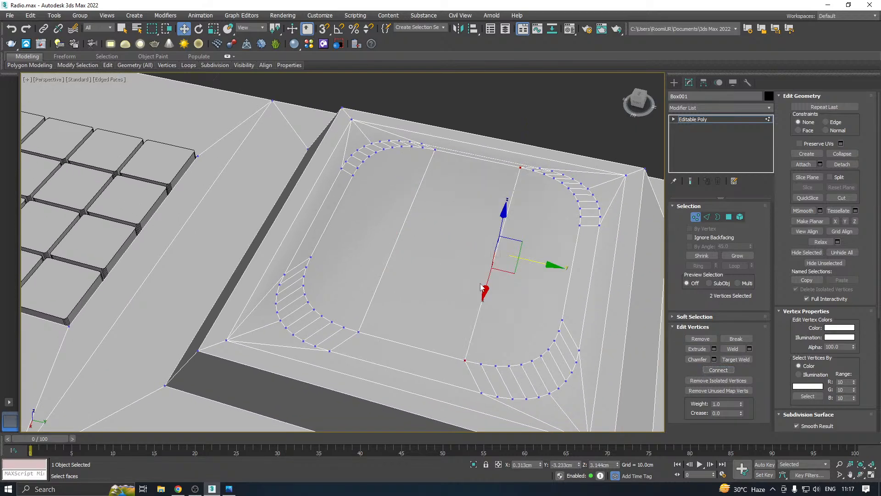
# - Cut two edges lengthwise across the screen face between the remaining rounded-corner end vertices, forming a three-by-three grid
pyautogui.keyDown('alt'); pyautogui.moveTo(487, 281); pyautogui.dragTo(458, 240, button='middle'); pyautogui.keyUp('alt')
pyautogui.rightClick(458, 240)
pyautogui.click(448, 161)
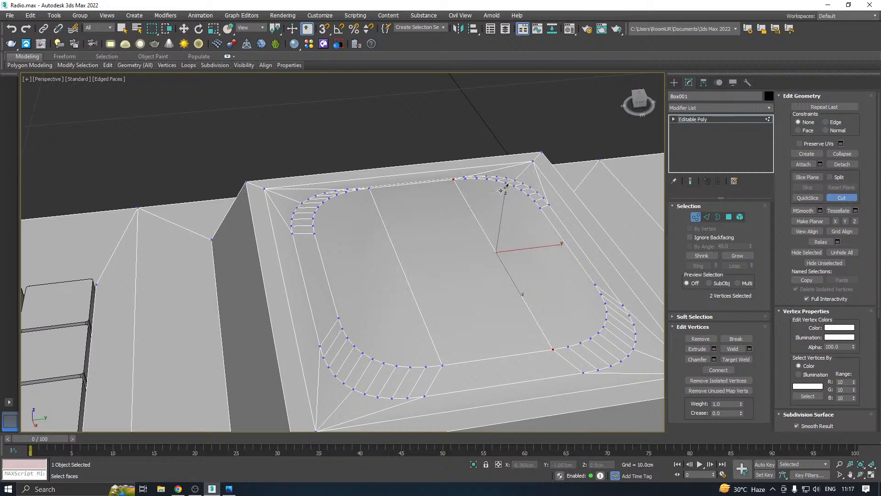
pyautogui.click(596, 283)
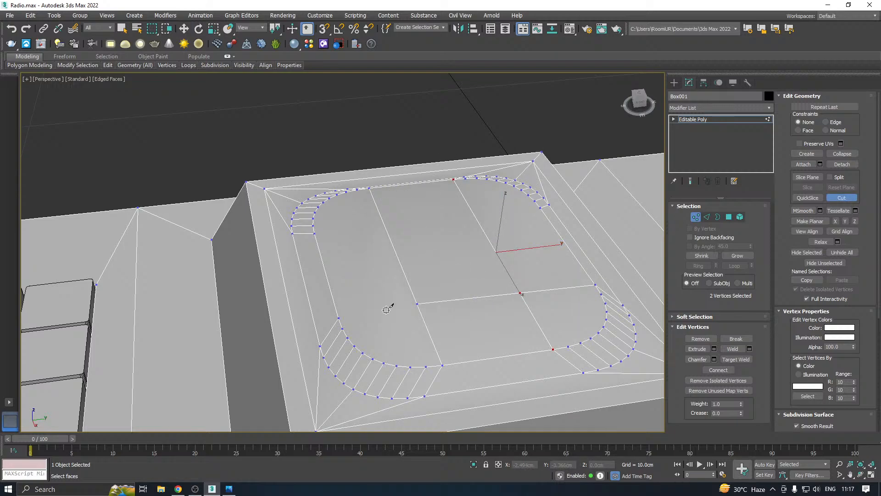
pyautogui.click(338, 316)
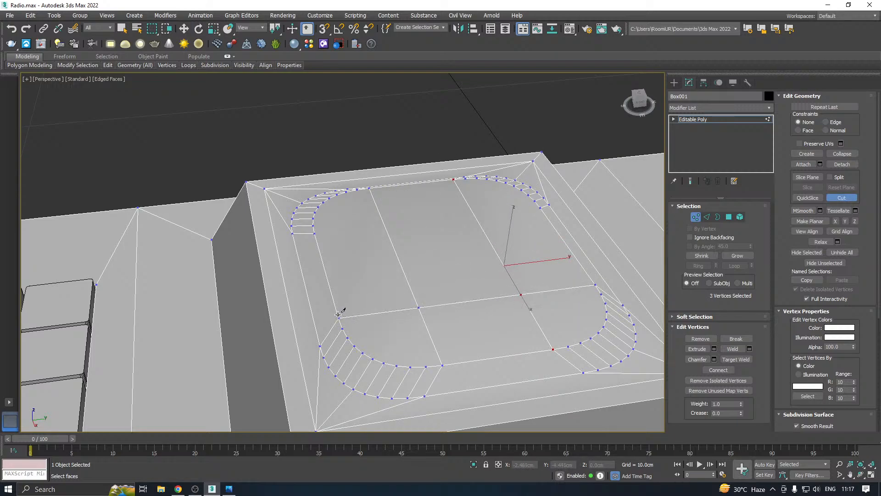
pyautogui.click(317, 233)
pyautogui.click(542, 207)
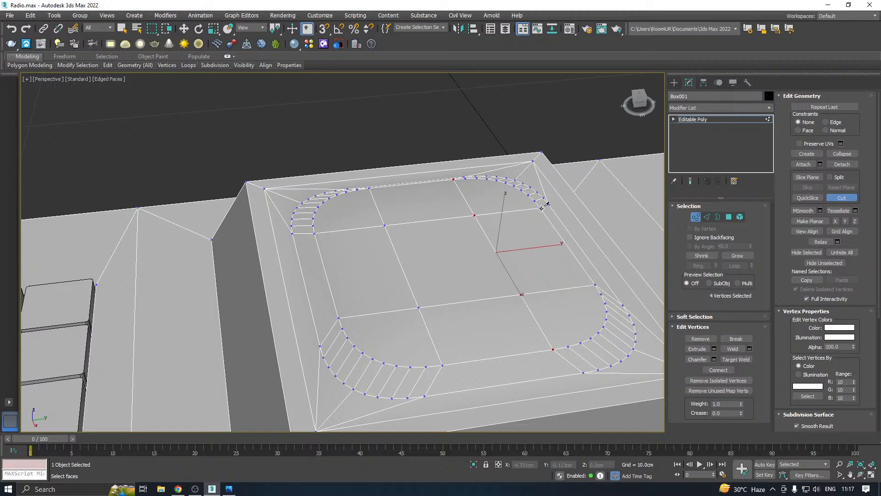
pyautogui.scroll(-5, 463, 207)
pyautogui.rightClick(465, 208)
# - Select all nine polygons of the screen face, auto-smooth them at 45, and leave polygon editing
pyautogui.click(730, 218)
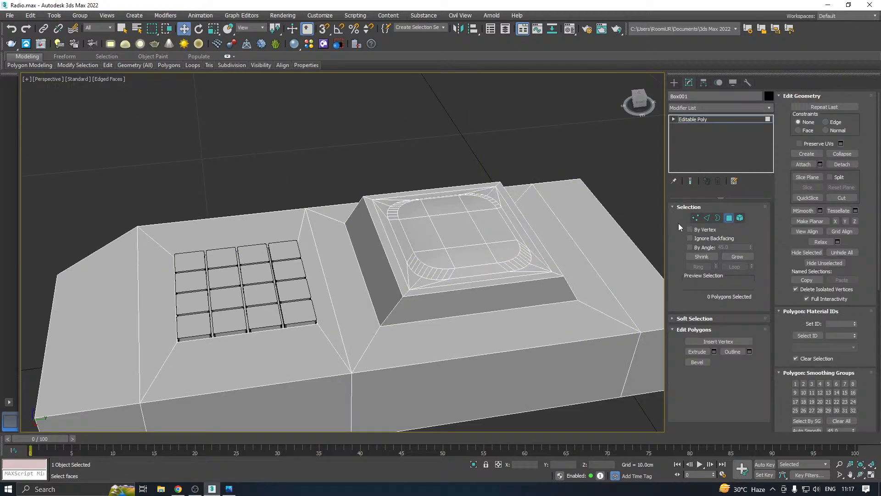
pyautogui.click(456, 236)
pyautogui.scroll(3, 461, 229)
pyautogui.click(738, 255)
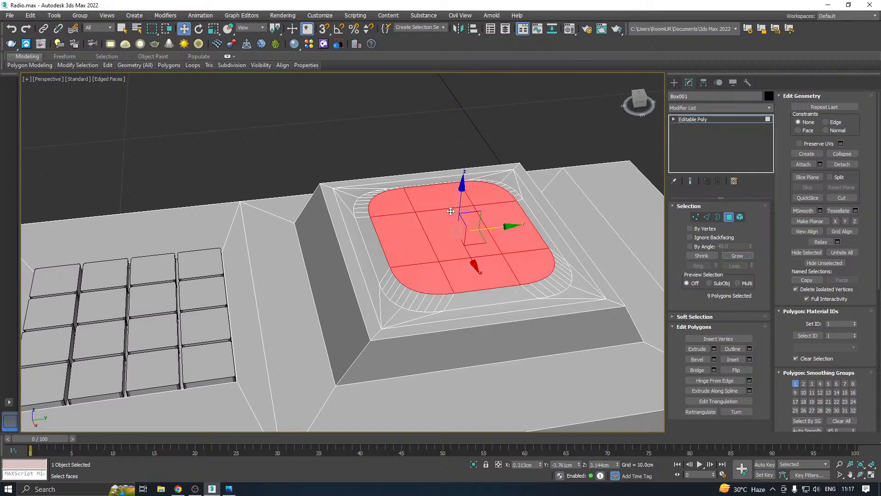
pyautogui.scroll(2, 450, 212)
pyautogui.scroll(-2, 842, 404)
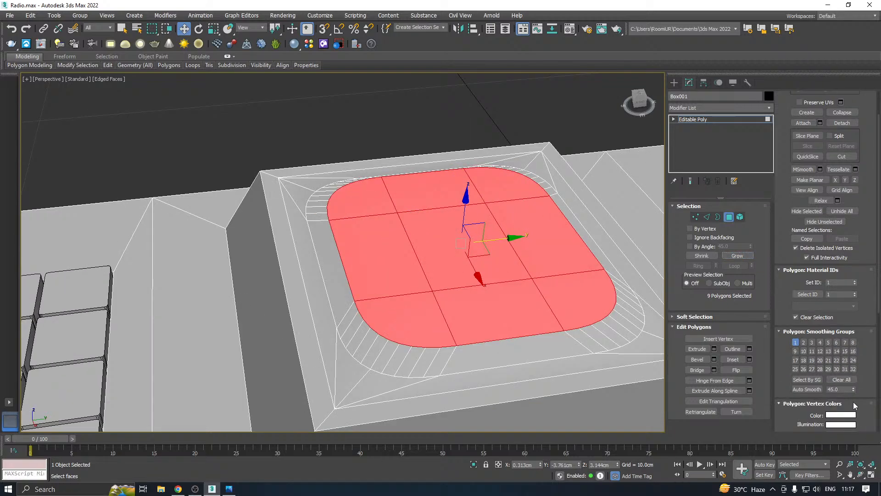
pyautogui.click(806, 389)
pyautogui.scroll(-4, 446, 248)
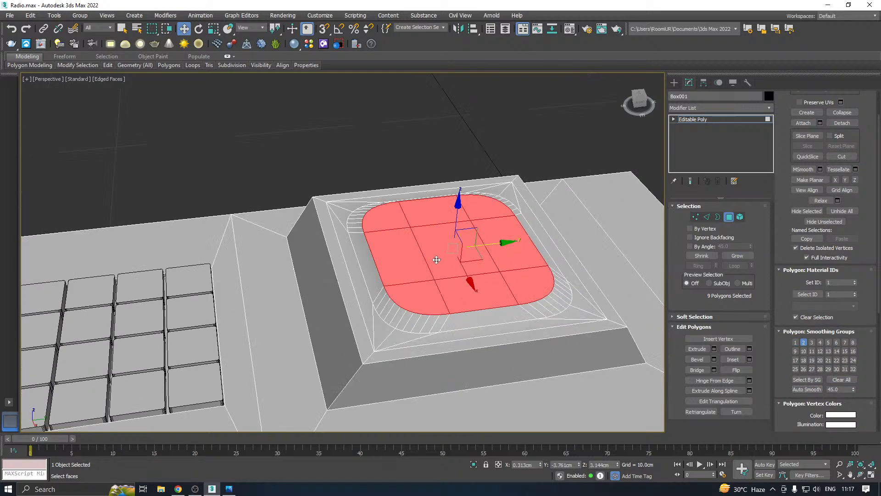
pyautogui.click(699, 119)
# - Examine the radio body's shading without edged faces from several angles, then restore the edged-faces display
pyautogui.keyDown('alt'); pyautogui.moveTo(516, 162); pyautogui.dragTo(469, 188, button='middle'); pyautogui.keyUp('alt')
pyautogui.click(561, 186)
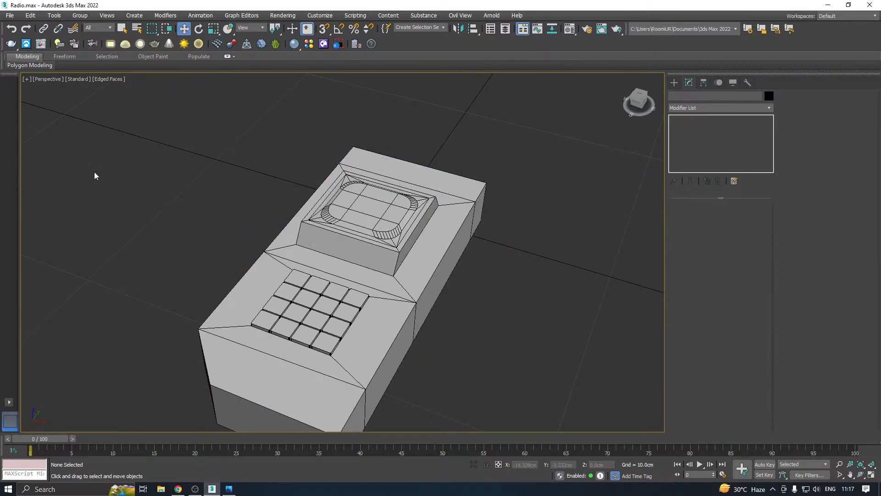
pyautogui.click(108, 79)
pyautogui.click(119, 182)
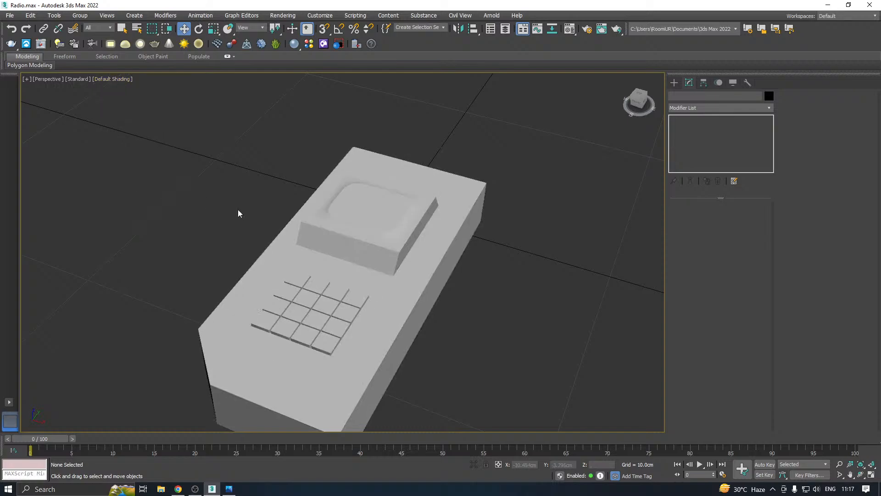
pyautogui.click(387, 239)
pyautogui.keyDown('alt'); pyautogui.moveTo(386, 240); pyautogui.dragTo(462, 199, button='middle'); pyautogui.keyUp('alt')
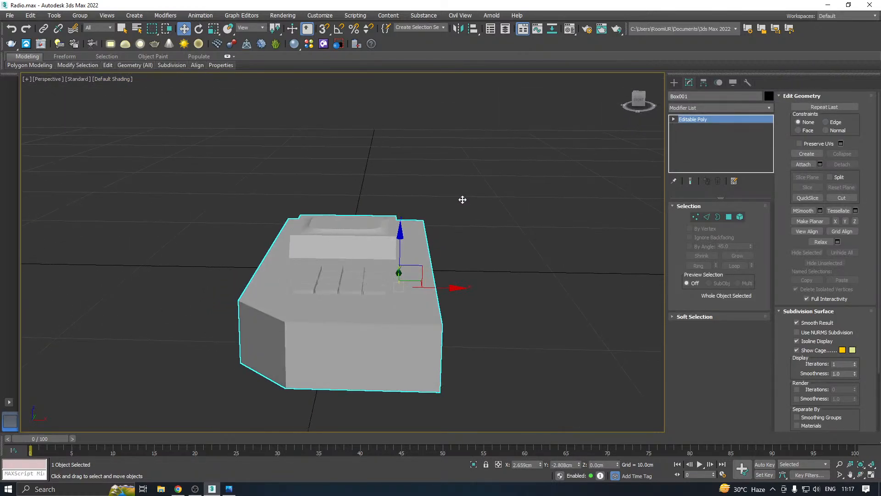
pyautogui.click(114, 79)
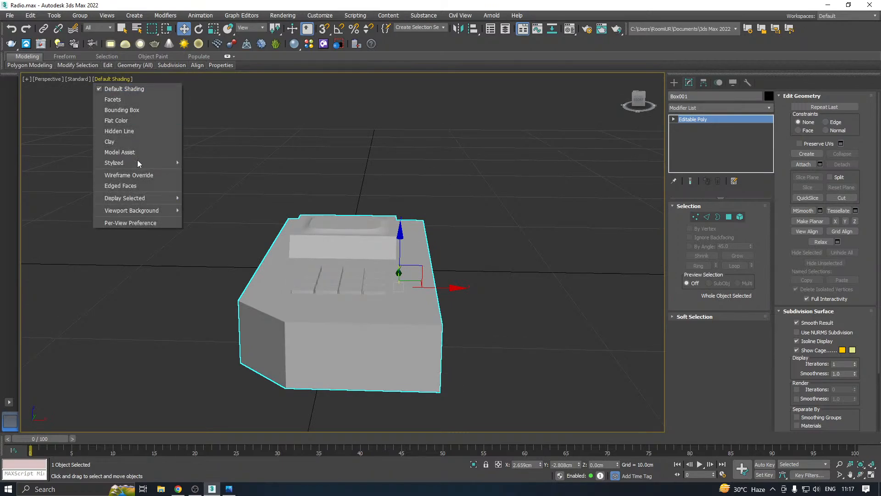
pyautogui.click(141, 190)
pyautogui.keyDown('alt'); pyautogui.moveTo(339, 250); pyautogui.dragTo(403, 226, button='middle'); pyautogui.keyUp('alt')
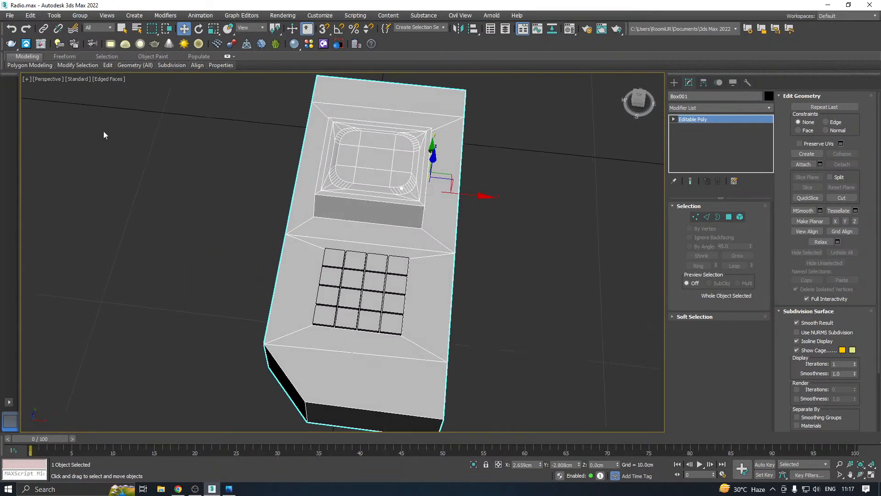
# - Save a copy of the scene as Radio03.max in the Work folder
pyautogui.click(10, 16)
pyautogui.click(48, 118)
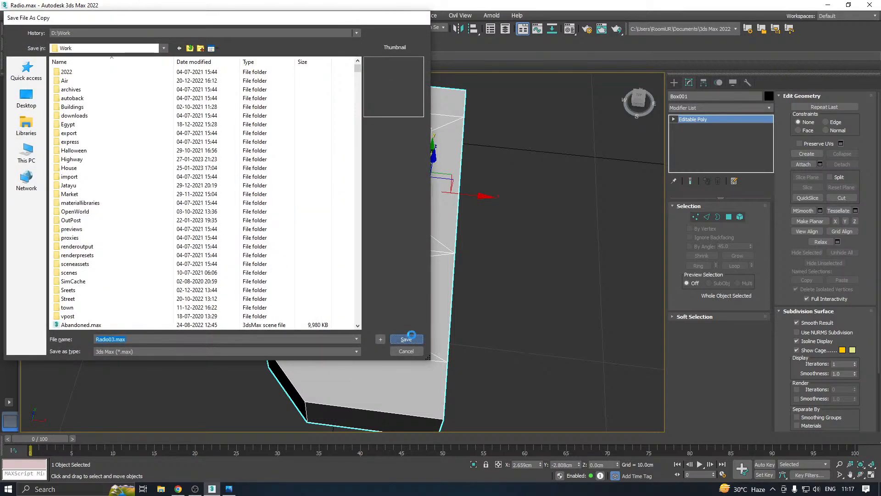
pyautogui.click(407, 338)
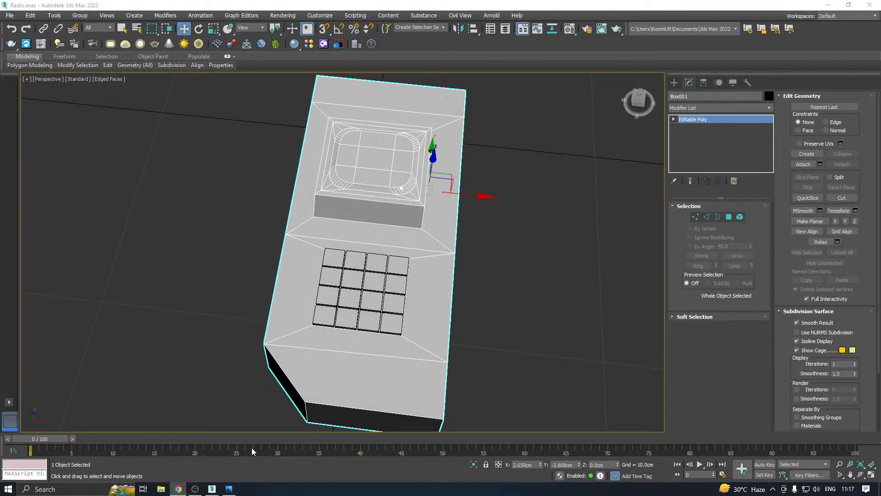
pyautogui.keyDown('alt'); pyautogui.moveTo(254, 317); pyautogui.dragTo(383, 273, button='middle'); pyautogui.keyUp('alt')
pyautogui.scroll(4, 384, 274)
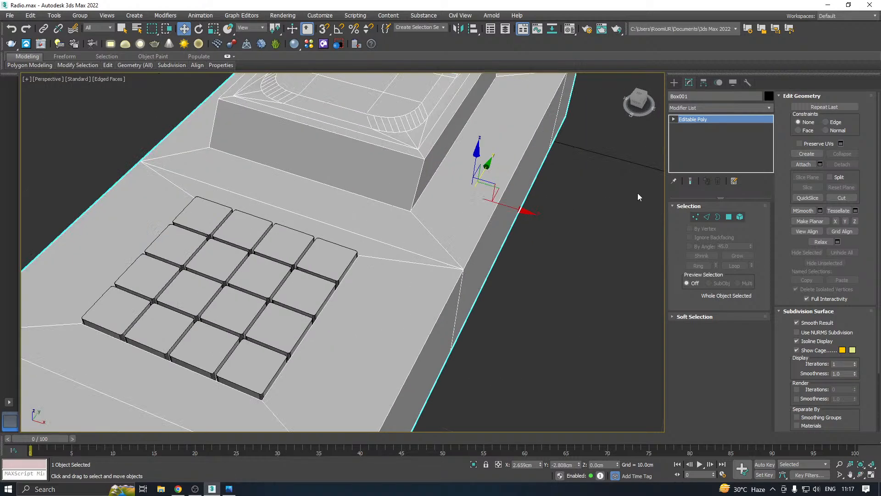
pyautogui.keyDown('alt'); pyautogui.moveTo(509, 186); pyautogui.dragTo(432, 237, button='middle'); pyautogui.keyUp('alt')
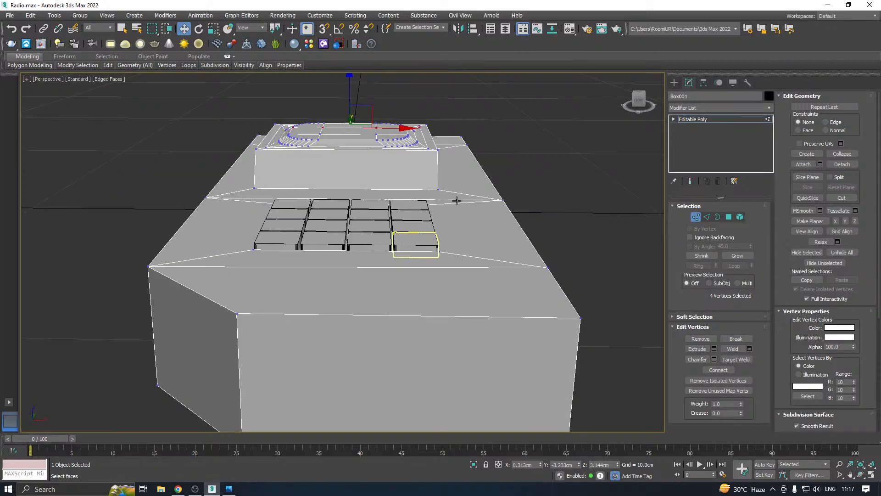
pyautogui.keyDown('alt'); pyautogui.moveTo(457, 201); pyautogui.dragTo(370, 244, button='middle'); pyautogui.keyUp('alt')
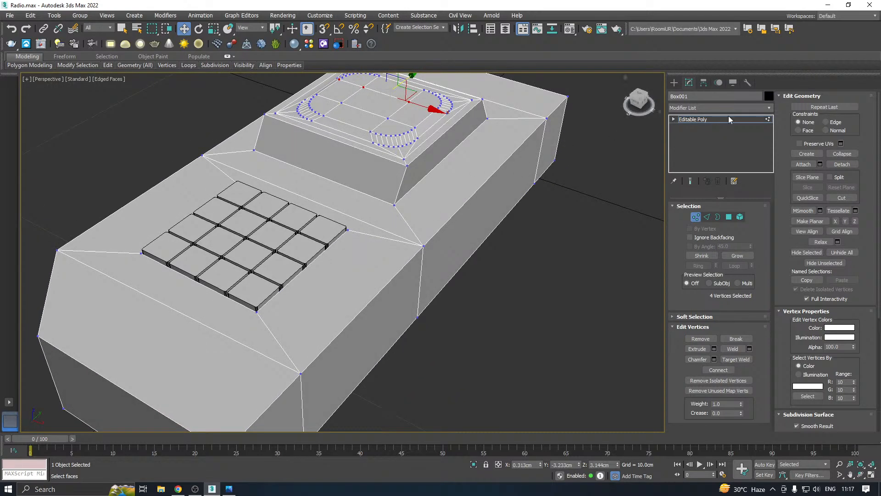
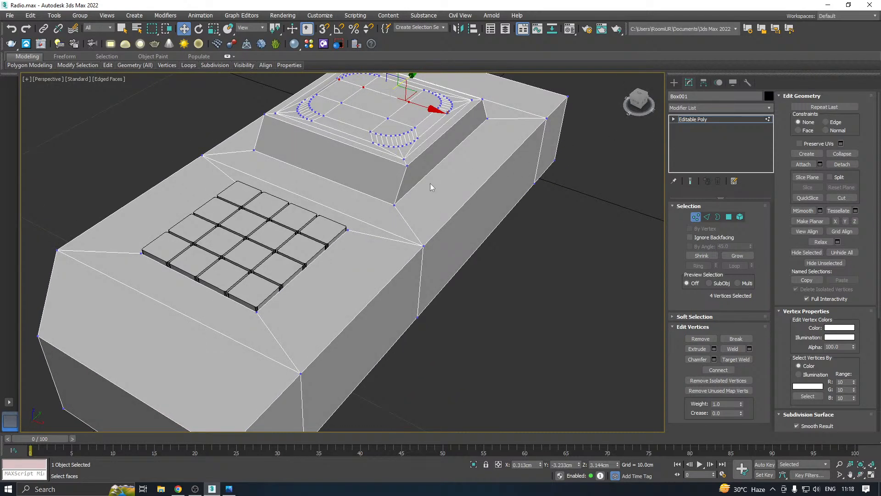
pyautogui.keyDown('alt'); pyautogui.moveTo(431, 184); pyautogui.dragTo(456, 186, button='middle'); pyautogui.keyUp('alt')
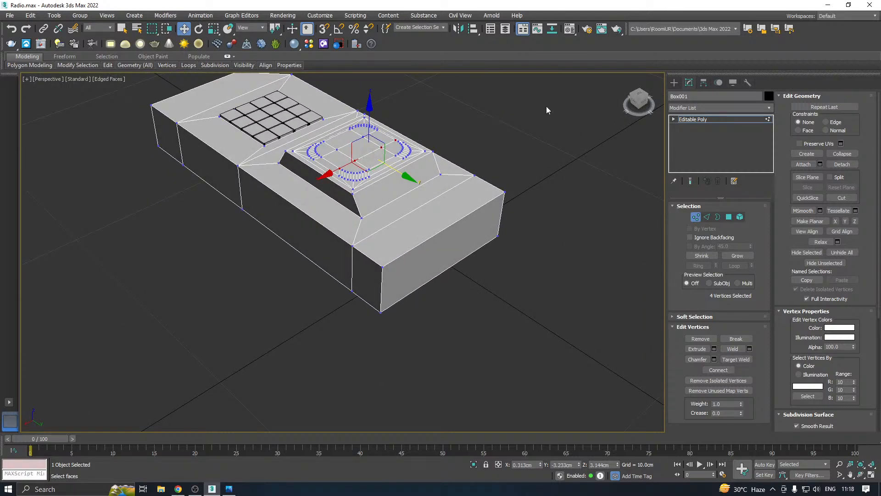
pyautogui.click(696, 119)
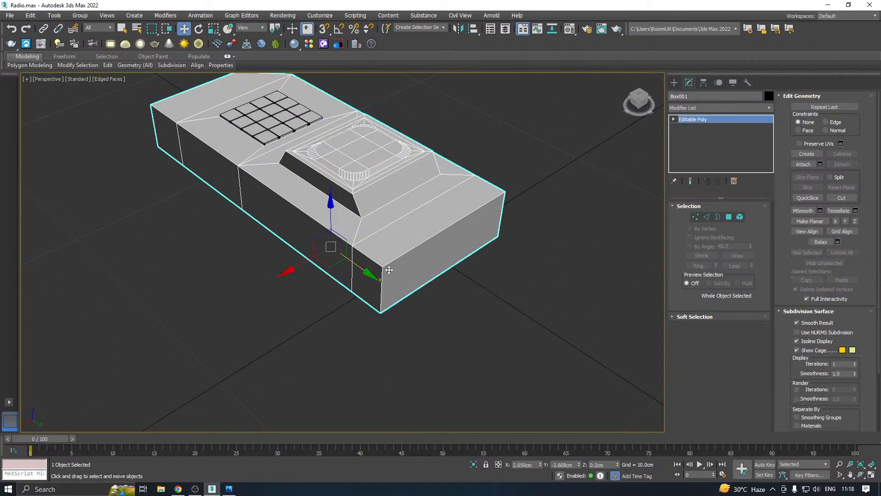
# - Chamfer the two vertical corner edges at the screen end of the radio body by about 3.2 cm with 5 segments
pyautogui.click(707, 217)
pyautogui.click(381, 285)
pyautogui.keyDown('ctrl'); pyautogui.click(504, 207); pyautogui.keyUp('ctrl')
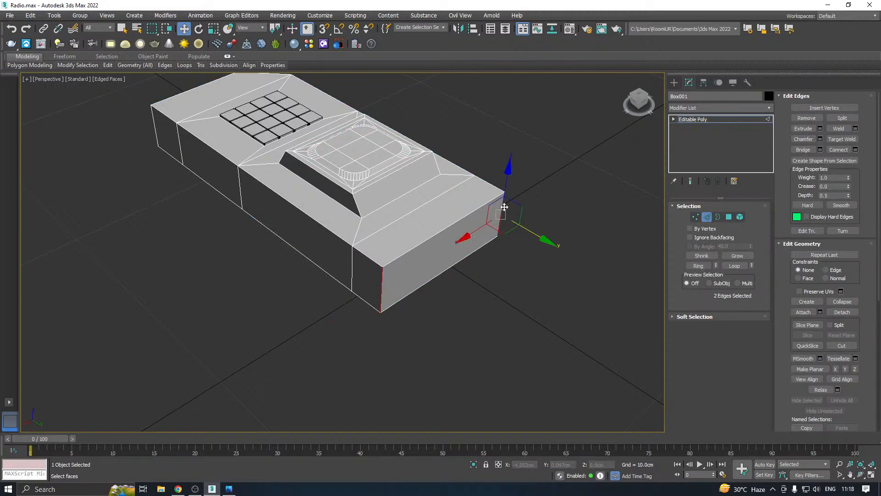
pyautogui.scroll(2, 352, 290)
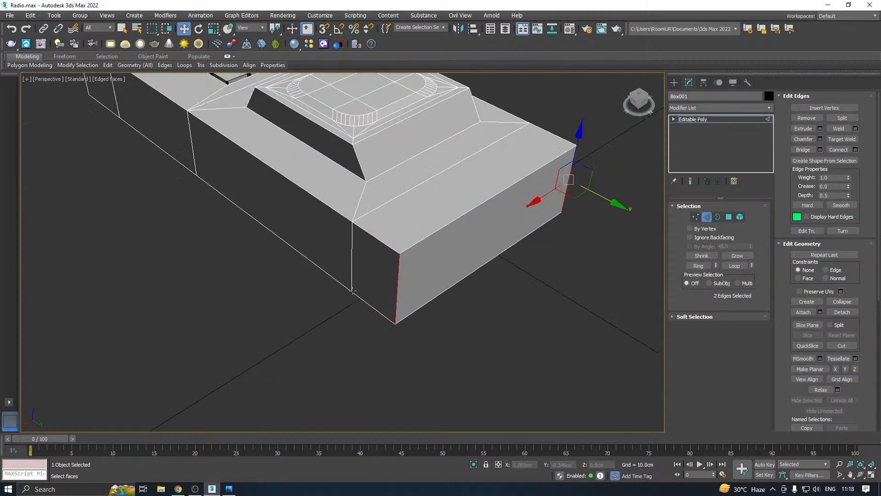
pyautogui.click(820, 139)
pyautogui.moveTo(520, 252); pyautogui.dragTo(517, 247)
pyautogui.scroll(-2, 365, 257)
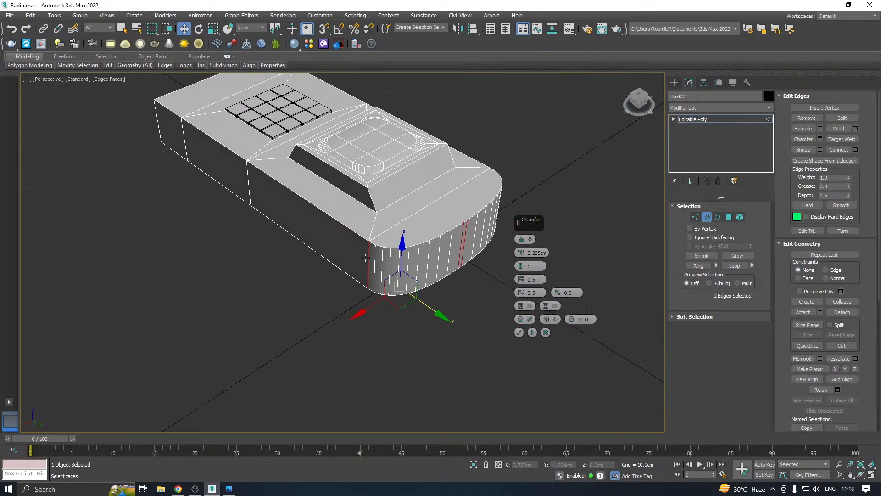
pyautogui.keyDown('alt'); pyautogui.moveTo(365, 258); pyautogui.dragTo(344, 233, button='middle'); pyautogui.keyUp('alt')
pyautogui.scroll(4, 402, 245)
pyautogui.keyDown('alt'); pyautogui.moveTo(411, 254); pyautogui.dragTo(386, 236, button='middle'); pyautogui.keyUp('alt')
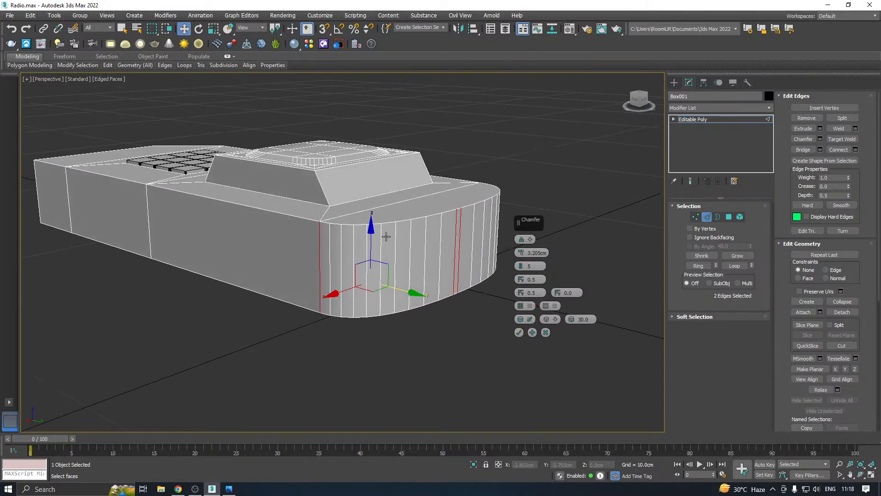
pyautogui.click(519, 332)
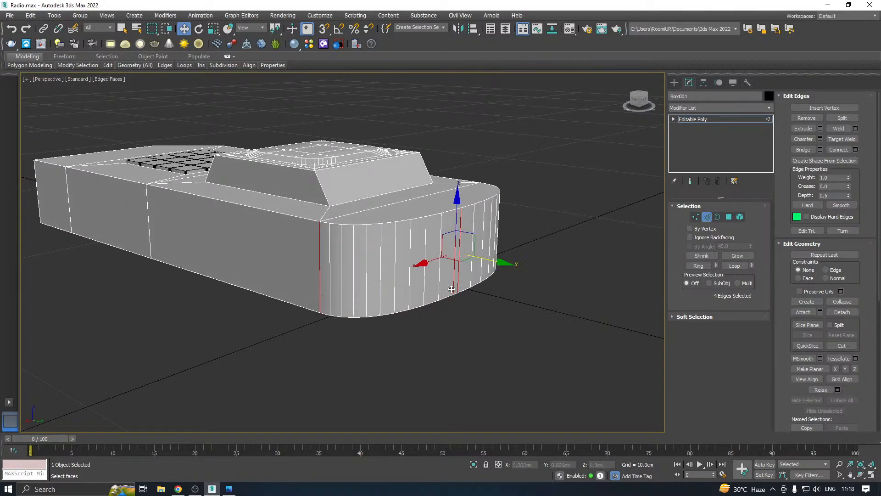
# - Chamfer the remaining square vertical corner edge at the keypad end with the same settings, and leave edge editing
pyautogui.keyDown('alt'); pyautogui.moveTo(521, 335); pyautogui.dragTo(446, 302, button='middle'); pyautogui.keyUp('alt')
pyautogui.click(397, 350)
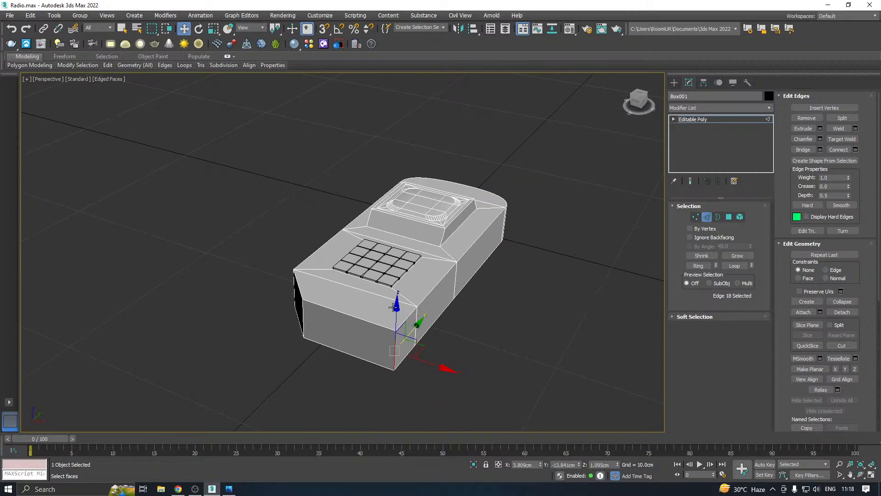
pyautogui.moveTo(392, 307); pyautogui.dragTo(394, 292, button='middle')
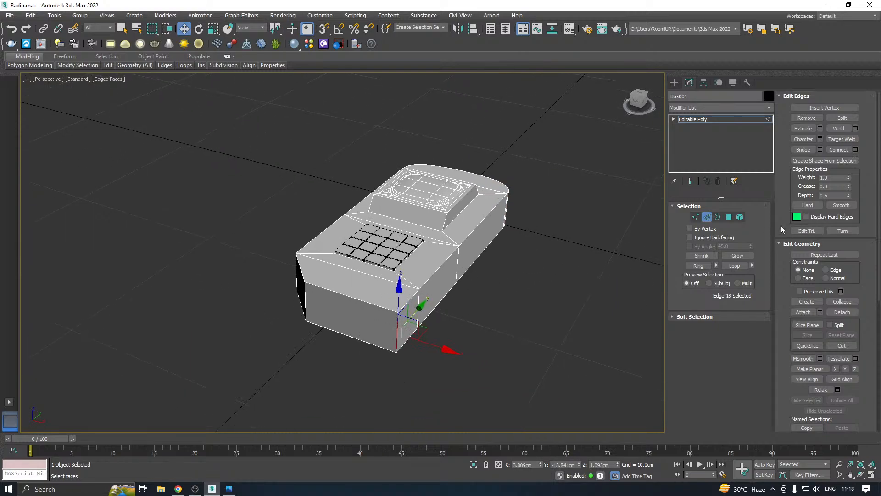
pyautogui.click(820, 139)
pyautogui.keyDown('alt'); pyautogui.moveTo(419, 301); pyautogui.dragTo(549, 273, button='middle'); pyautogui.keyUp('alt')
pyautogui.click(519, 332)
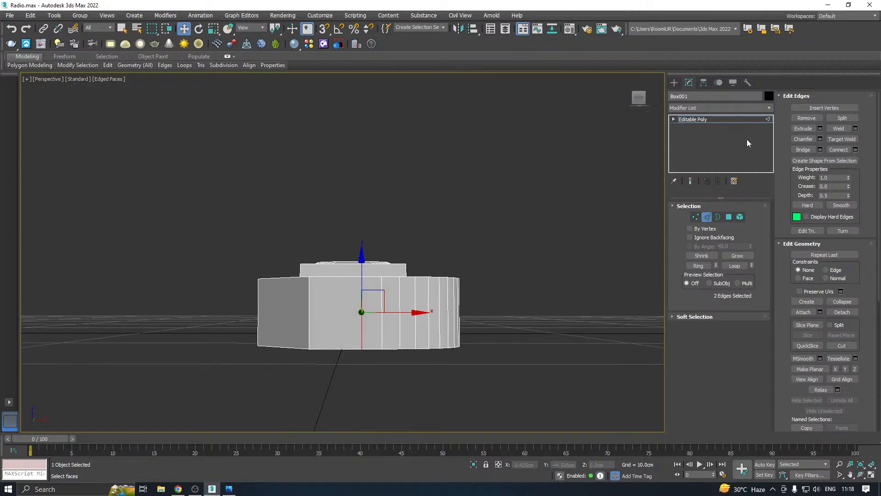
pyautogui.click(714, 119)
# - Select the four polygons of the radio's underside and raise them about 0.86 cm along Z, thinning the body
pyautogui.keyDown('alt'); pyautogui.moveTo(444, 201); pyautogui.dragTo(427, 138, button='middle'); pyautogui.keyUp('alt')
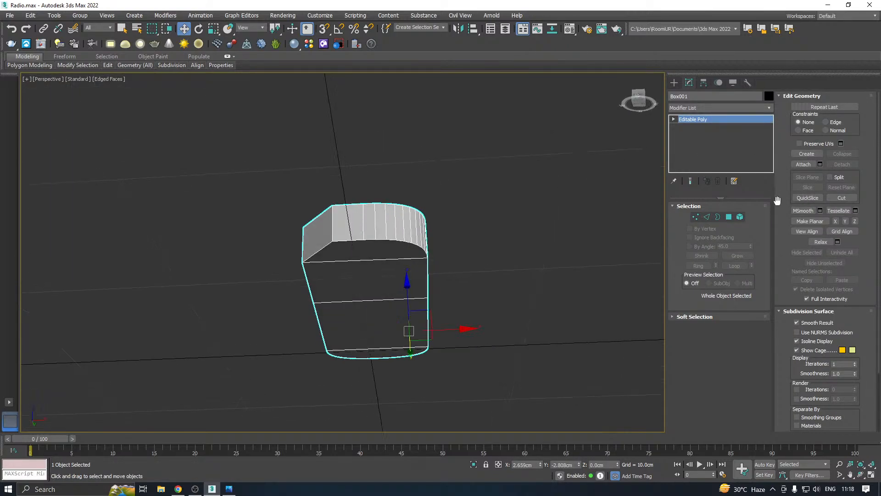
pyautogui.click(729, 217)
pyautogui.click(390, 296)
pyautogui.keyDown('ctrl'); pyautogui.click(387, 348); pyautogui.keyUp('ctrl')
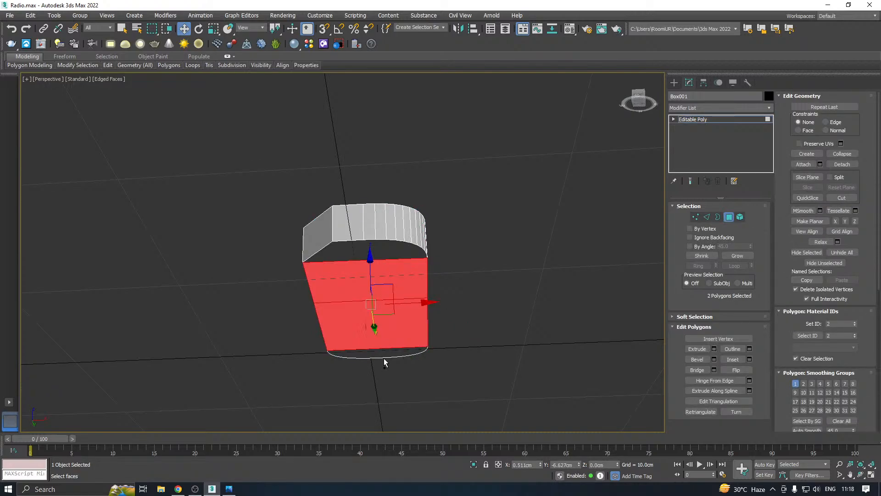
pyautogui.keyDown('ctrl'); pyautogui.click(385, 255); pyautogui.keyUp('ctrl')
pyautogui.keyDown('alt'); pyautogui.moveTo(385, 255); pyautogui.dragTo(380, 295, button='middle'); pyautogui.keyUp('alt')
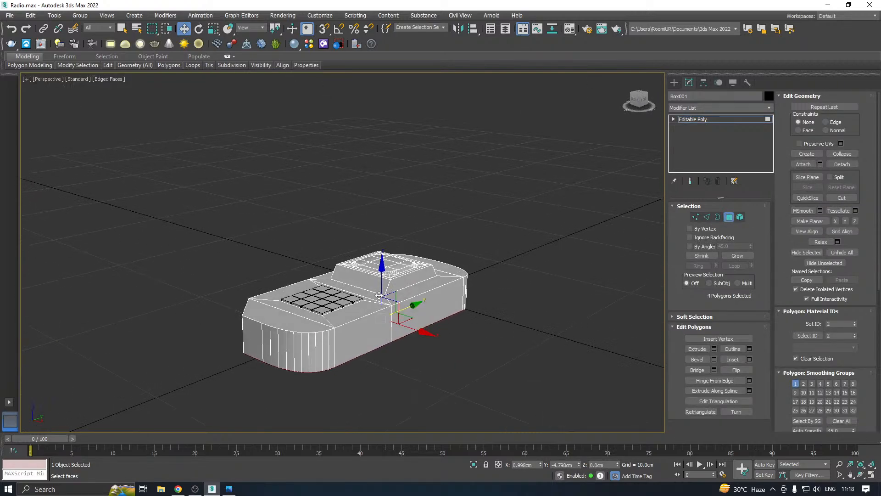
pyautogui.moveTo(382, 288); pyautogui.dragTo(379, 273)
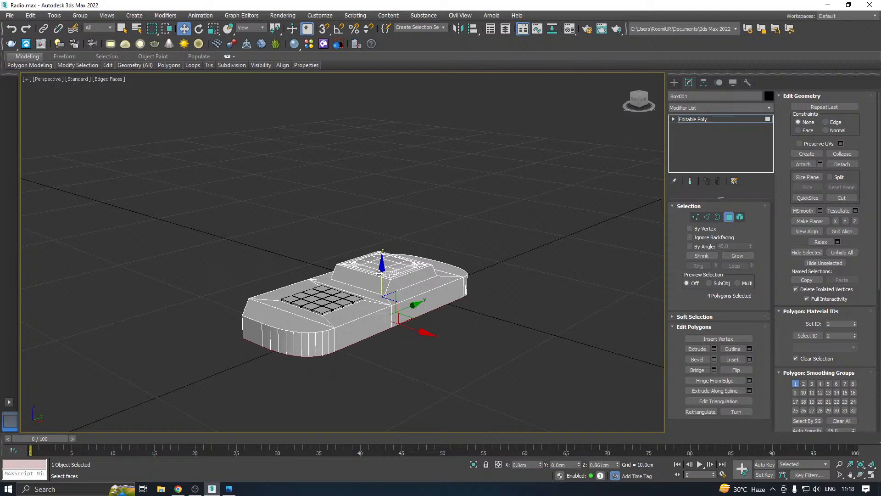
pyautogui.keyDown('alt'); pyautogui.moveTo(379, 274); pyautogui.dragTo(448, 310, button='middle'); pyautogui.keyUp('alt')
pyautogui.click(714, 121)
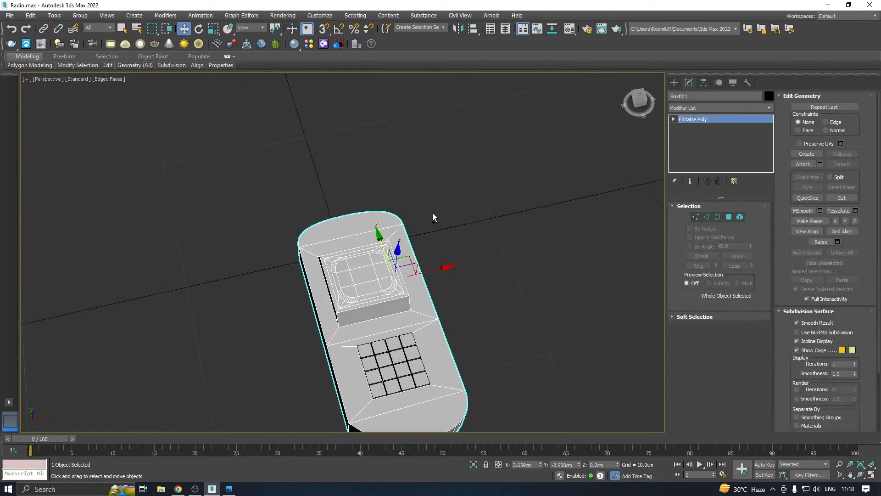
# - Deselect the radio body and save a copy of the scene as Radio04.max in the Work folder
pyautogui.keyDown('alt'); pyautogui.moveTo(433, 213); pyautogui.dragTo(415, 216, button='middle'); pyautogui.keyUp('alt')
pyautogui.click(478, 254)
pyautogui.keyDown('alt'); pyautogui.moveTo(361, 283); pyautogui.dragTo(433, 305, button='middle'); pyautogui.keyUp('alt')
pyautogui.scroll(5, 432, 307)
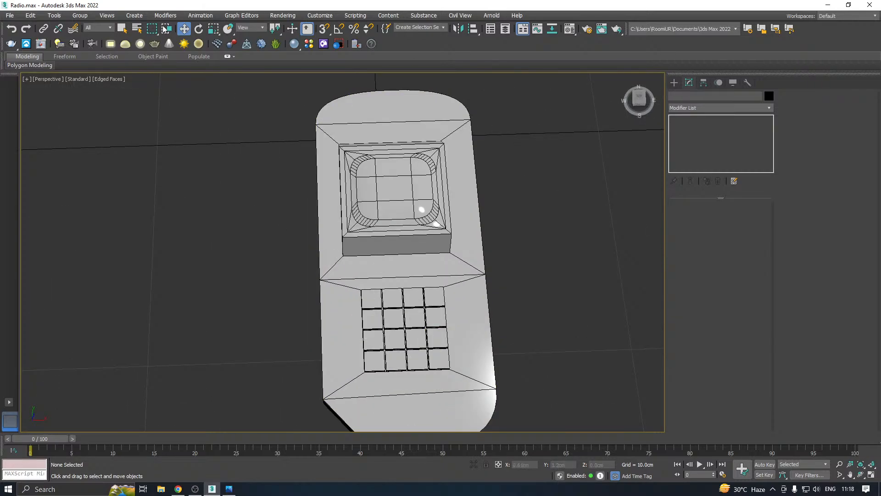
pyautogui.click(10, 18)
pyautogui.click(56, 109)
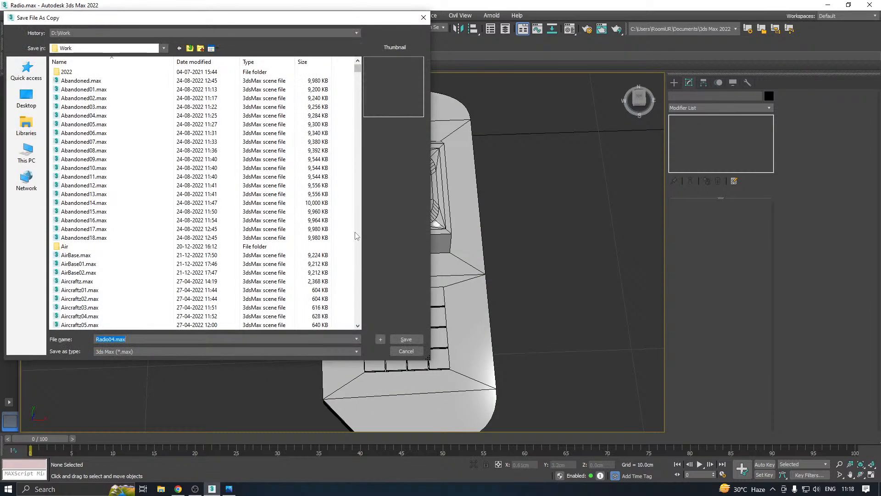
pyautogui.click(406, 341)
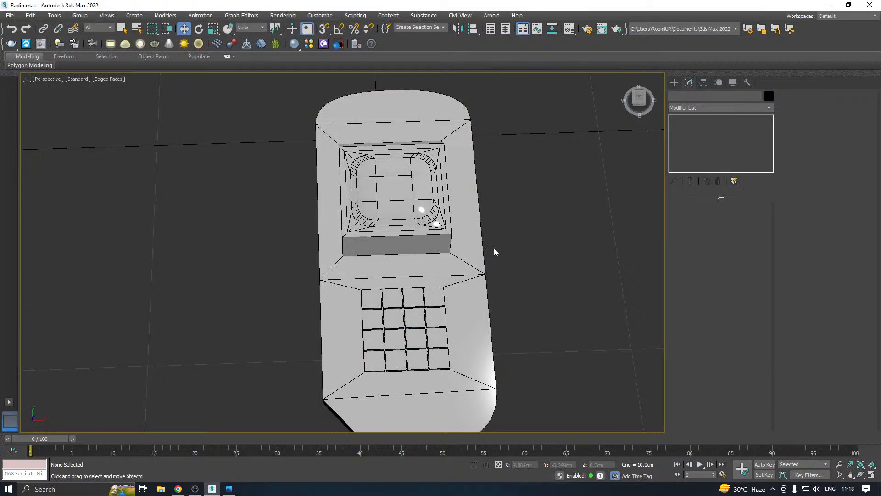
# - Examine the radio body and the vertices around the keypad recess from several angles
pyautogui.moveTo(494, 252); pyautogui.dragTo(415, 230, button='middle')
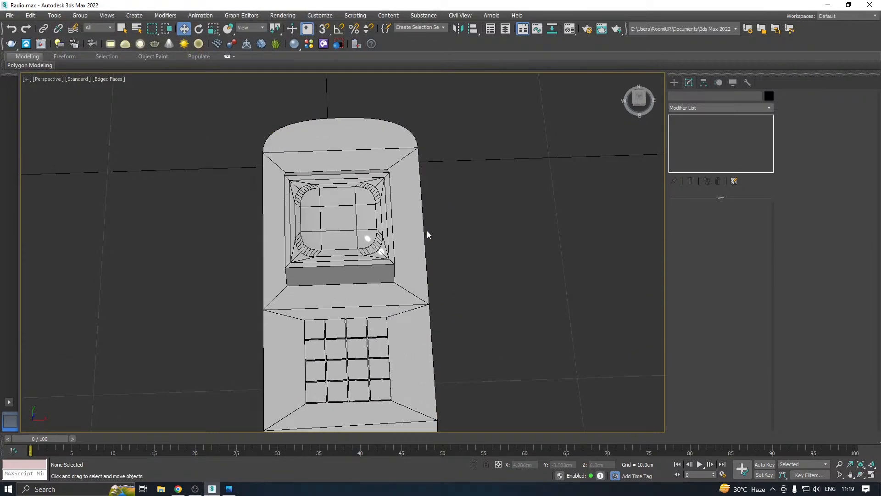
pyautogui.moveTo(451, 298); pyautogui.dragTo(435, 286, button='middle')
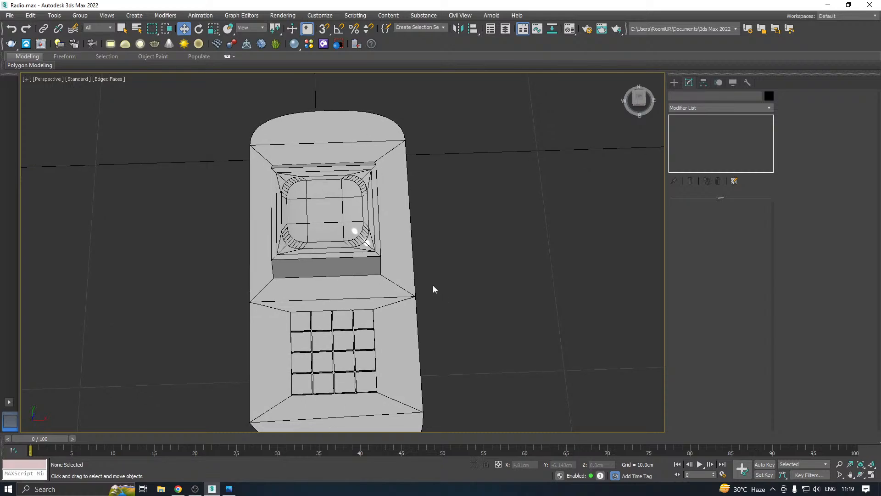
pyautogui.click(420, 279)
pyautogui.keyDown('alt'); pyautogui.moveTo(421, 279); pyautogui.dragTo(365, 312, button='middle'); pyautogui.keyUp('alt')
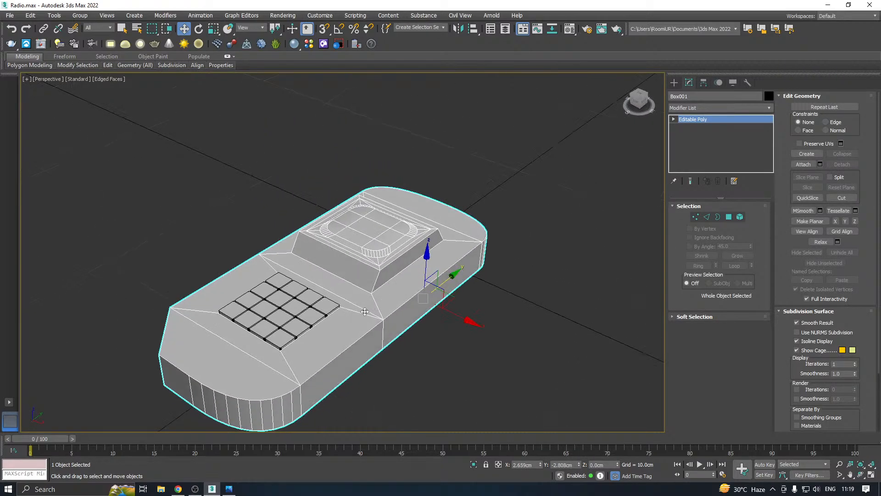
pyautogui.scroll(4, 365, 311)
pyautogui.click(696, 216)
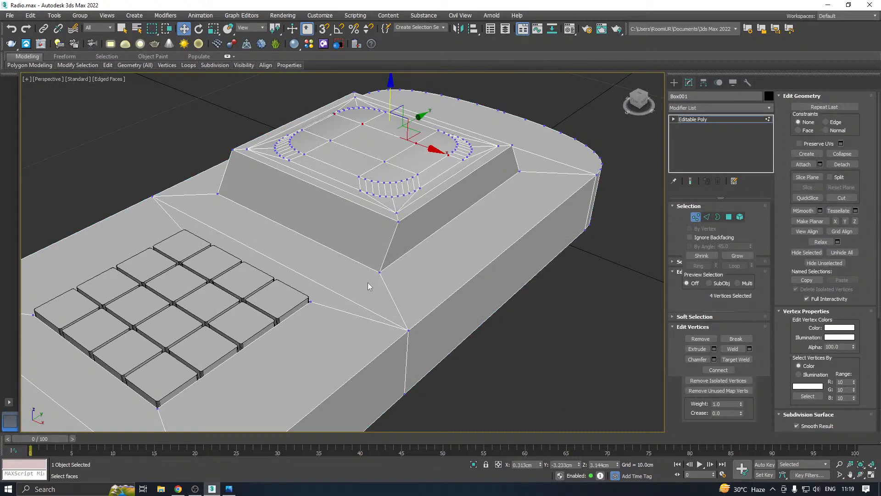
pyautogui.click(307, 302)
pyautogui.keyDown('alt'); pyautogui.moveTo(307, 302); pyautogui.dragTo(389, 266, button='middle'); pyautogui.keyUp('alt')
pyautogui.scroll(-3, 389, 265)
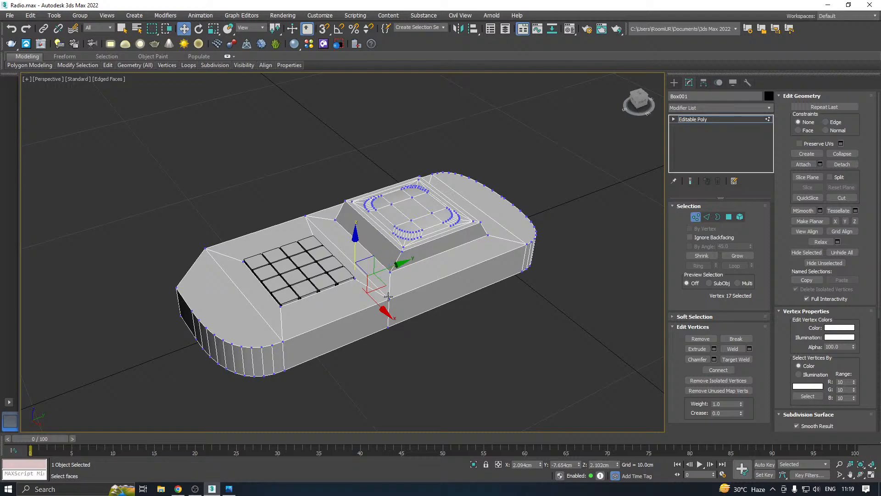
pyautogui.scroll(2, 388, 297)
pyautogui.keyDown('alt'); pyautogui.moveTo(400, 312); pyautogui.dragTo(459, 305, button='middle'); pyautogui.keyUp('alt')
pyautogui.click(701, 122)
pyautogui.keyDown('alt'); pyautogui.moveTo(513, 200); pyautogui.dragTo(478, 220, button='middle'); pyautogui.keyUp('alt')
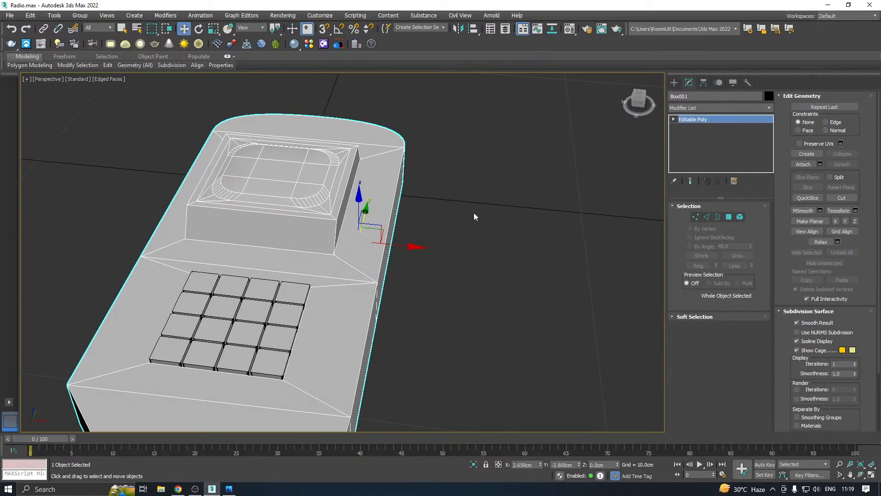
pyautogui.keyDown('alt'); pyautogui.moveTo(439, 224); pyautogui.dragTo(420, 222, button='middle'); pyautogui.keyUp('alt')
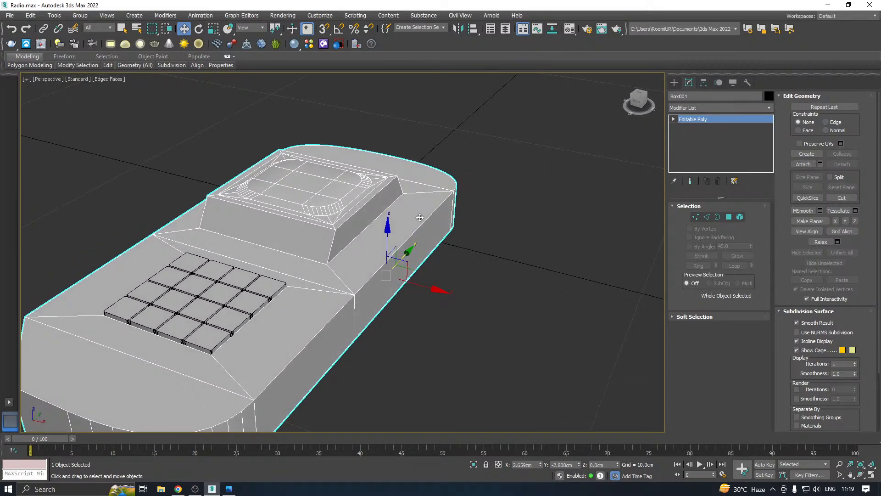
# - Create a box about 6 cm long and 1.46 cm wide in the top view, overlapping the body's long side near the screen and keypad
pyautogui.press('t')
pyautogui.scroll(-6, 551, 189)
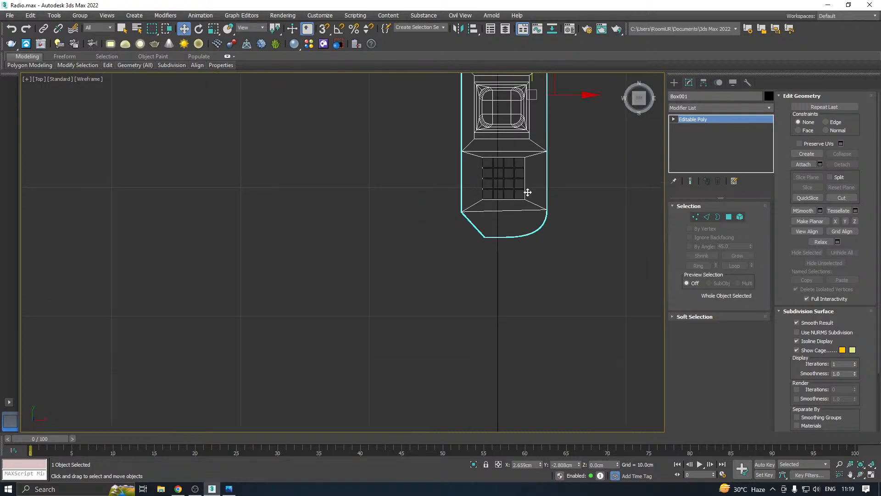
pyautogui.moveTo(519, 226); pyautogui.dragTo(456, 345, button='middle')
pyautogui.scroll(3, 493, 223)
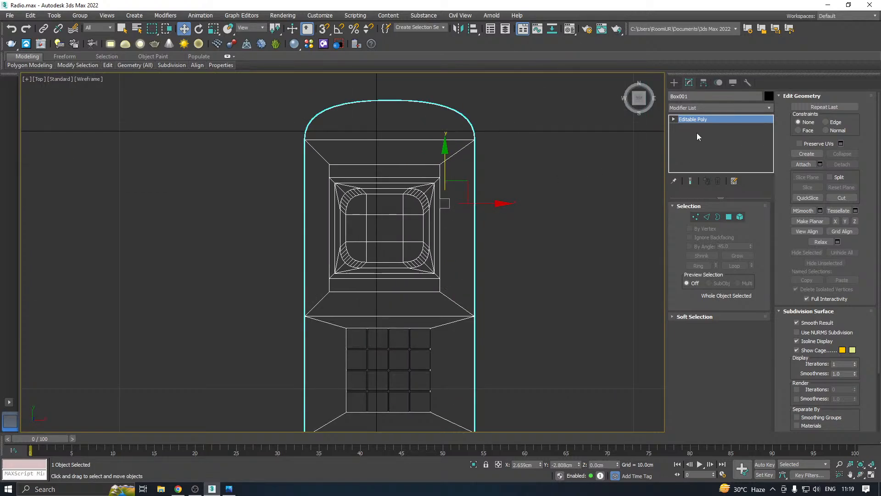
pyautogui.click(675, 82)
pyautogui.click(694, 144)
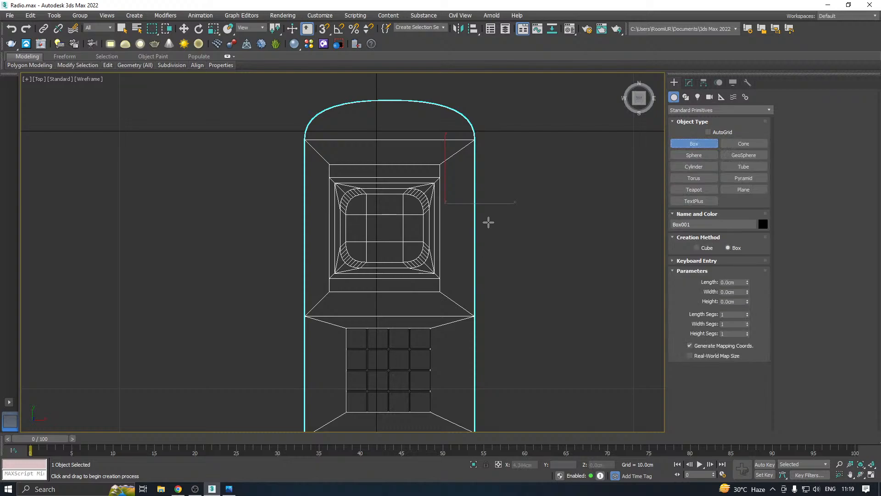
pyautogui.moveTo(488, 216); pyautogui.dragTo(450, 370)
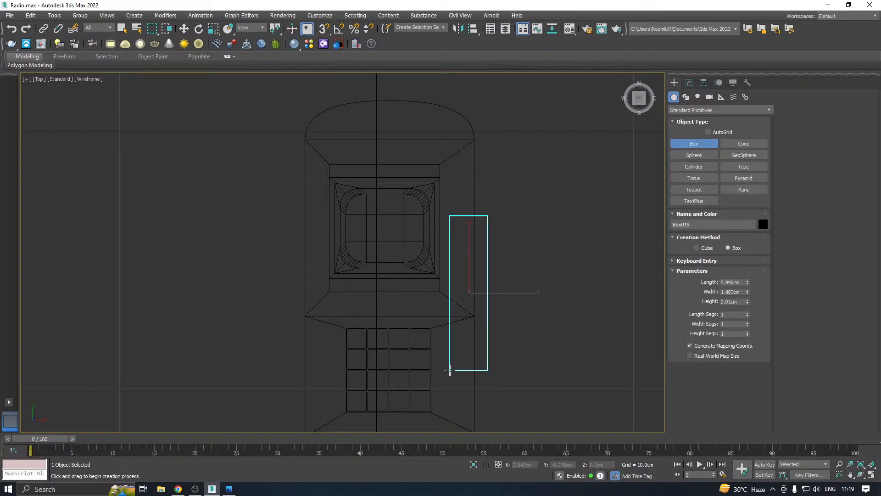
pyautogui.press('w')
pyautogui.press('p')
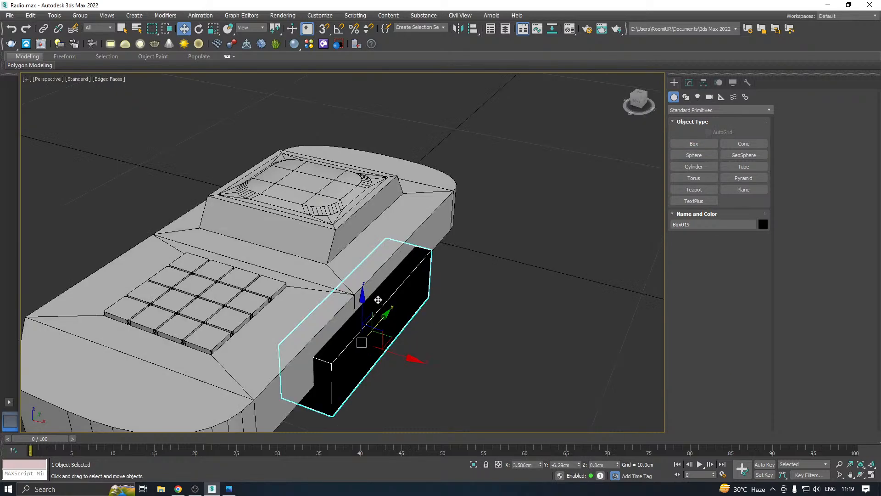
# - Assign the 01 - Default material to the side box and raise the box about 0.35 cm along Z
pyautogui.keyDown('alt'); pyautogui.moveTo(400, 277); pyautogui.dragTo(416, 234, button='middle'); pyautogui.keyUp('alt')
pyautogui.press('m')
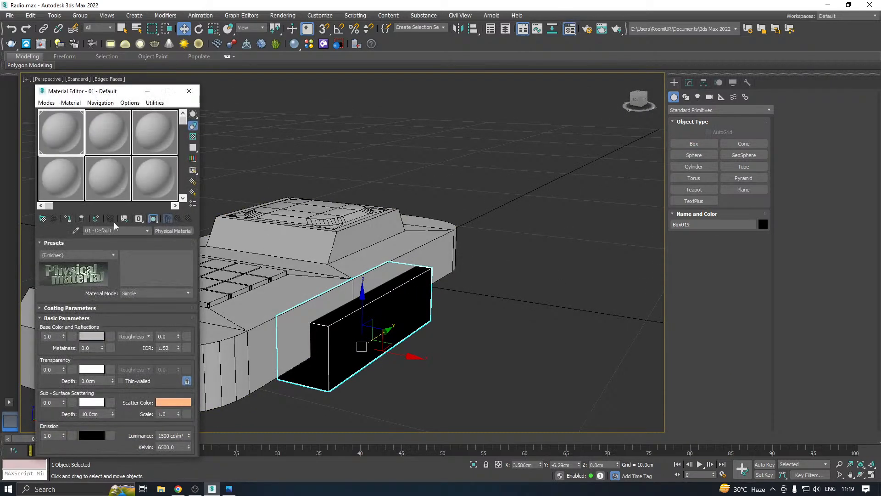
pyautogui.click(73, 220)
pyautogui.press('m')
pyautogui.moveTo(370, 306); pyautogui.dragTo(370, 293)
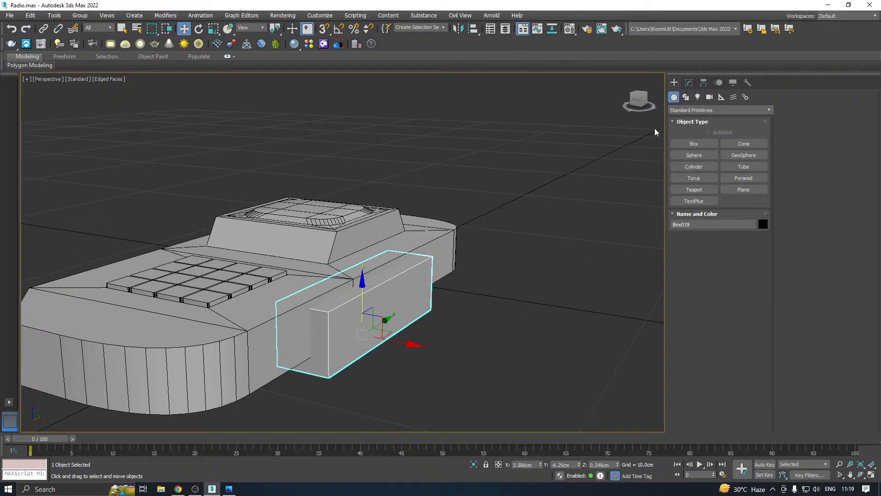
# - Set the side box's width to 0.98 cm and height to 1.87 cm, and raise it to about Z 0.6 cm
pyautogui.click(689, 86)
pyautogui.moveTo(747, 240); pyautogui.dragTo(745, 226)
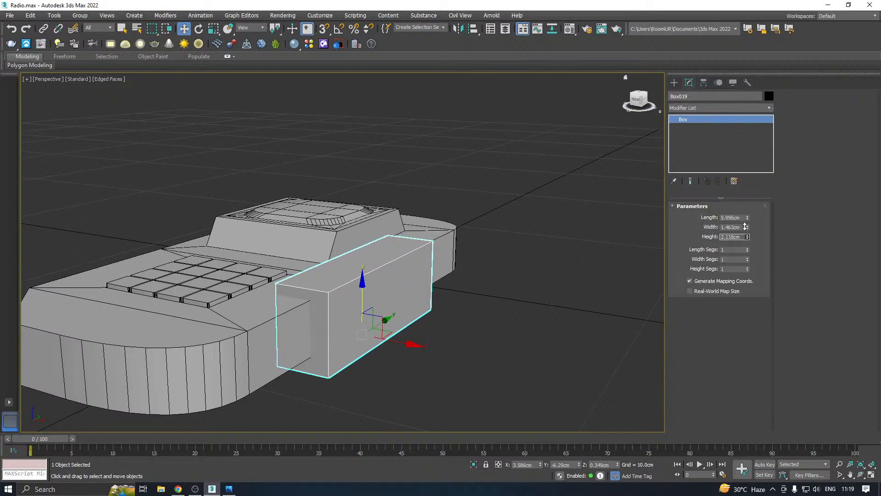
pyautogui.keyDown('alt'); pyautogui.moveTo(386, 245); pyautogui.dragTo(388, 228, button='middle'); pyautogui.keyUp('alt')
pyautogui.moveTo(363, 290); pyautogui.dragTo(362, 283)
pyautogui.keyDown('alt'); pyautogui.moveTo(398, 272); pyautogui.dragTo(388, 292, button='middle'); pyautogui.keyUp('alt')
pyautogui.moveTo(747, 237); pyautogui.dragTo(748, 245)
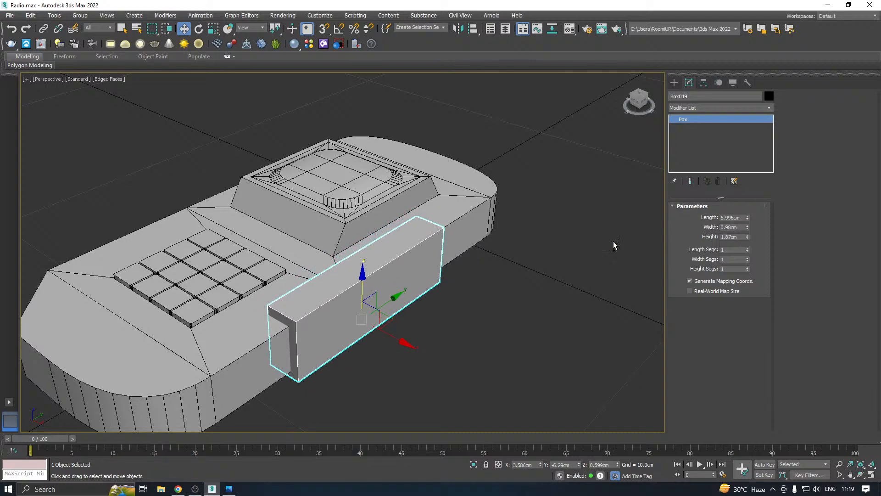
pyautogui.keyDown('alt'); pyautogui.moveTo(615, 245); pyautogui.dragTo(411, 250, button='middle'); pyautogui.keyUp('alt')
# - Convert the side box to an Editable Poly and nudge it closer to the radio body, to X 3.54 cm and Z 0.573 cm
pyautogui.rightClick(720, 160)
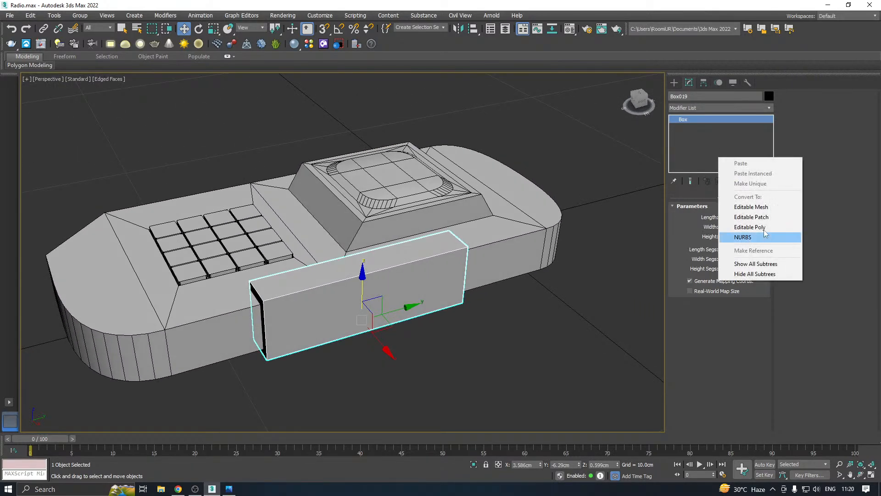
pyautogui.click(750, 227)
pyautogui.keyDown('alt'); pyautogui.moveTo(367, 271); pyautogui.dragTo(422, 268, button='middle'); pyautogui.keyUp('alt')
pyautogui.keyDown('alt'); pyautogui.moveTo(402, 314); pyautogui.dragTo(387, 275, button='middle'); pyautogui.keyUp('alt')
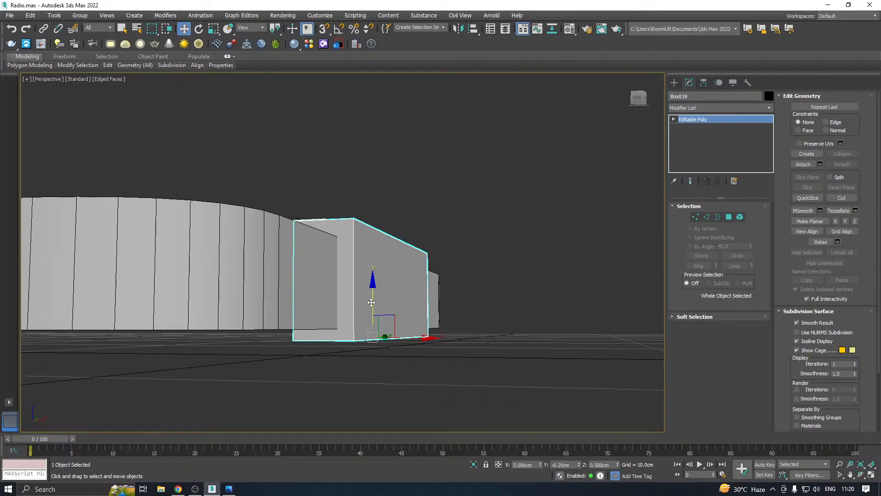
pyautogui.moveTo(371, 302); pyautogui.dragTo(372, 303)
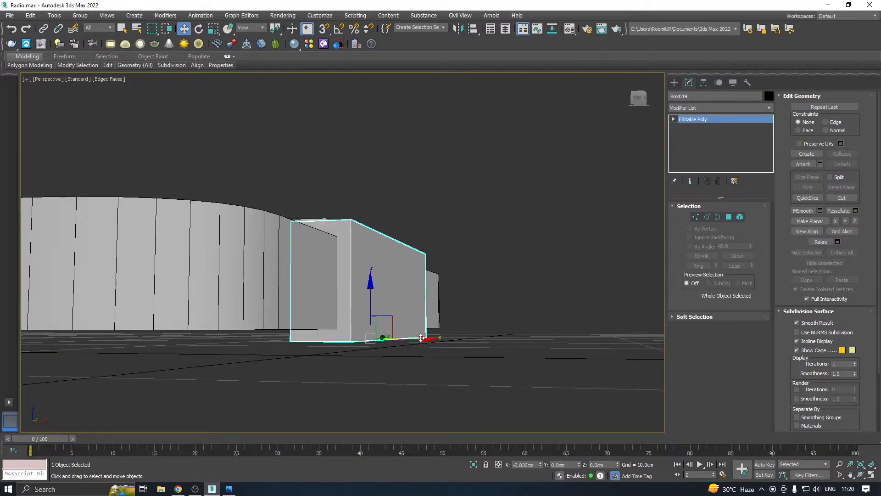
pyautogui.keyDown('alt'); pyautogui.moveTo(423, 338); pyautogui.dragTo(359, 347, button='middle'); pyautogui.keyUp('alt')
pyautogui.scroll(-5, 342, 350)
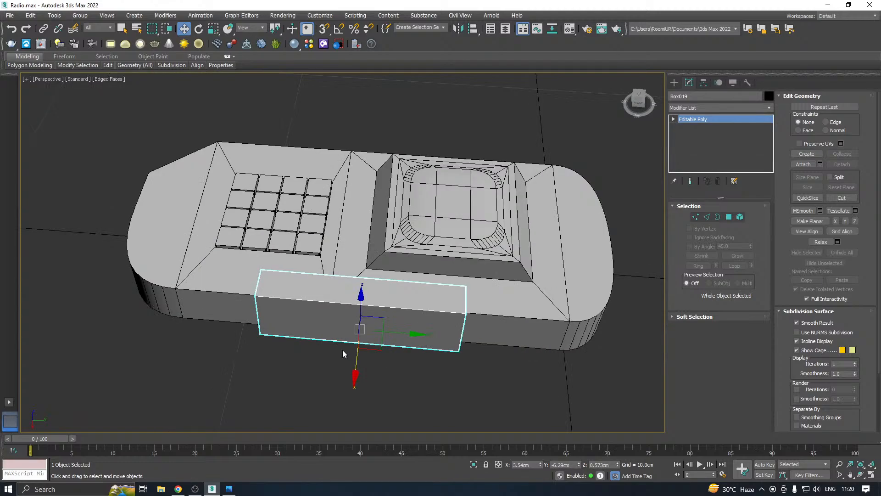
# - Try to chamfer the side box's two long outer edges by about 0.698 cm with 4 segments
pyautogui.keyDown('alt'); pyautogui.moveTo(415, 308); pyautogui.dragTo(440, 299, button='middle'); pyautogui.keyUp('alt')
pyautogui.scroll(5, 371, 287)
pyautogui.click(706, 217)
pyautogui.click(277, 280)
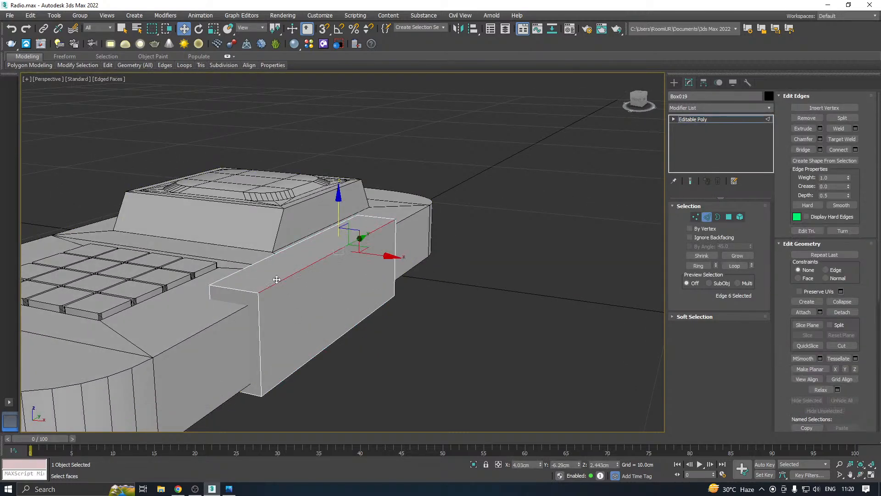
pyautogui.keyDown('ctrl'); pyautogui.click(304, 367); pyautogui.keyUp('ctrl')
pyautogui.keyDown('alt'); pyautogui.moveTo(450, 275); pyautogui.dragTo(406, 268, button='middle'); pyautogui.keyUp('alt')
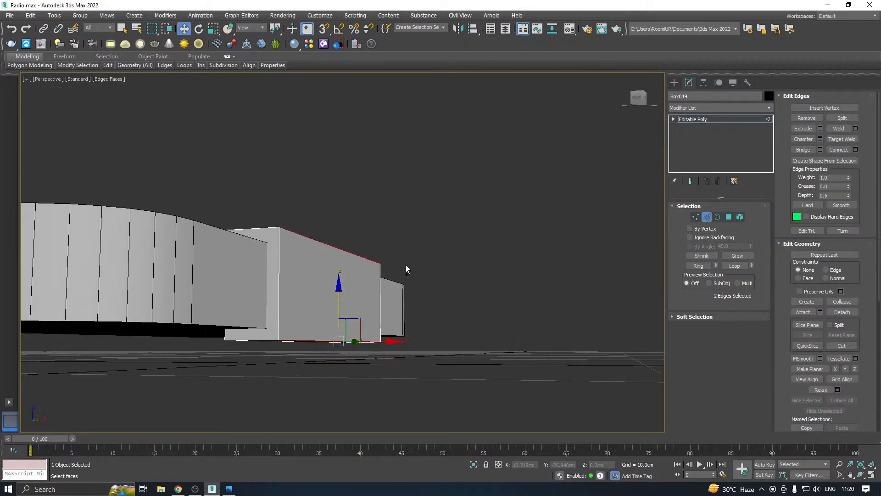
pyautogui.click(820, 139)
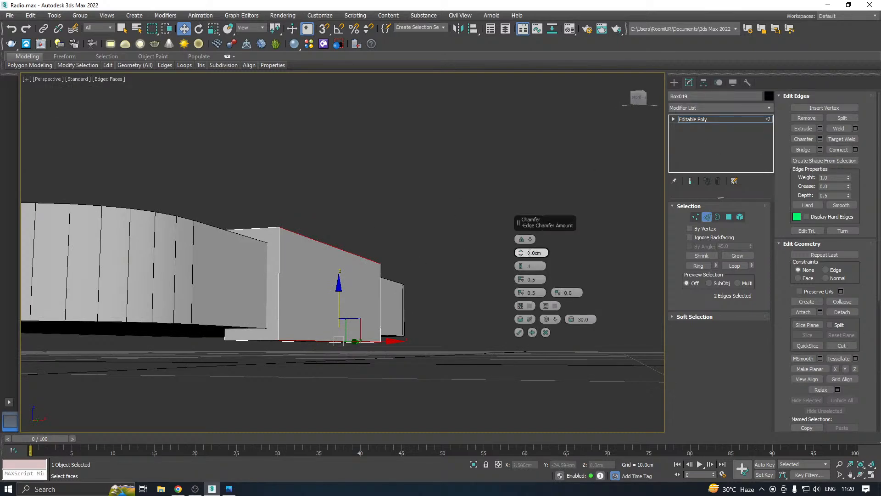
pyautogui.moveTo(520, 255); pyautogui.dragTo(516, 226)
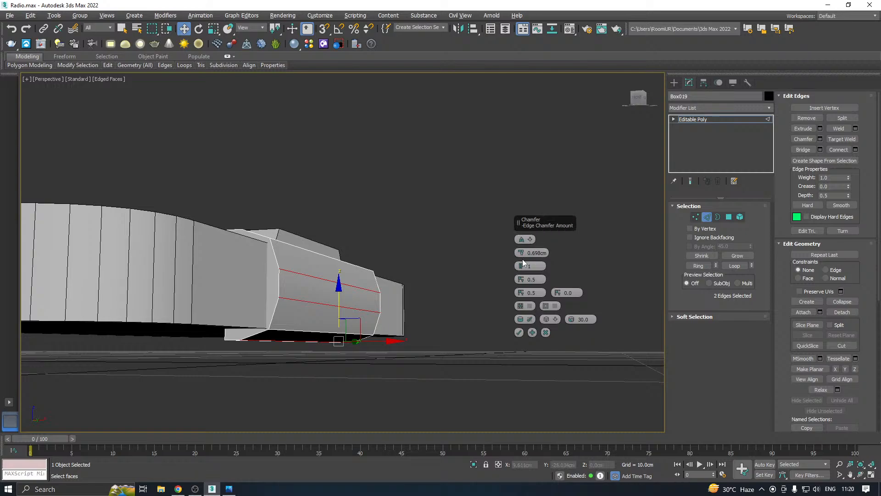
pyautogui.moveTo(521, 266); pyautogui.dragTo(500, 259)
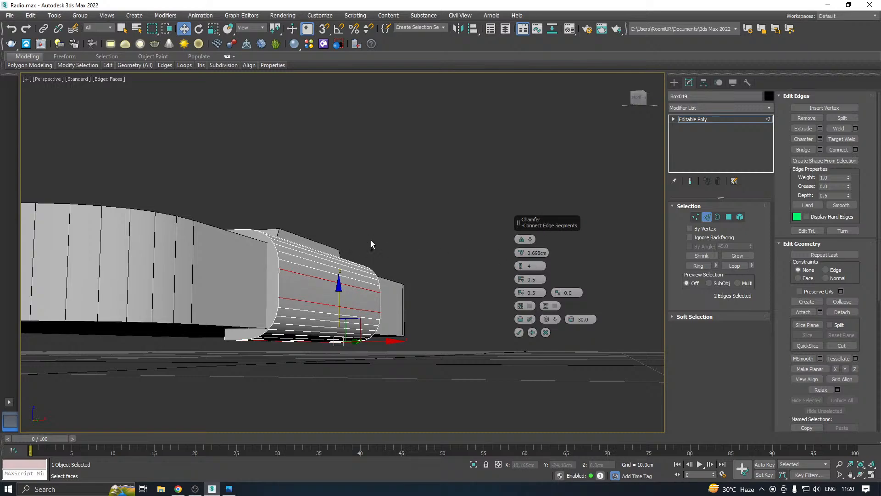
pyautogui.keyDown('alt'); pyautogui.moveTo(371, 242); pyautogui.dragTo(310, 294, button='middle'); pyautogui.keyUp('alt')
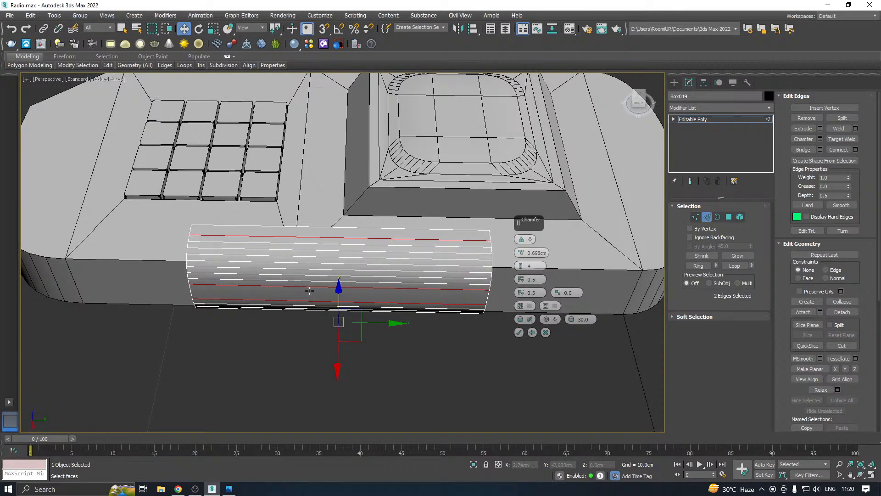
pyautogui.keyDown('alt'); pyautogui.moveTo(619, 335); pyautogui.dragTo(592, 332, button='middle'); pyautogui.keyUp('alt')
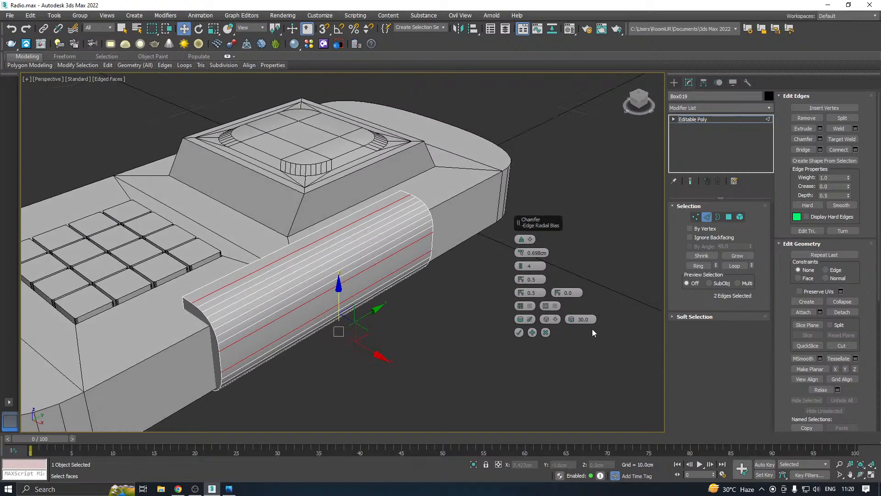
pyautogui.click(546, 332)
pyautogui.keyDown('alt'); pyautogui.moveTo(400, 309); pyautogui.dragTo(402, 307, button='middle'); pyautogui.keyUp('alt')
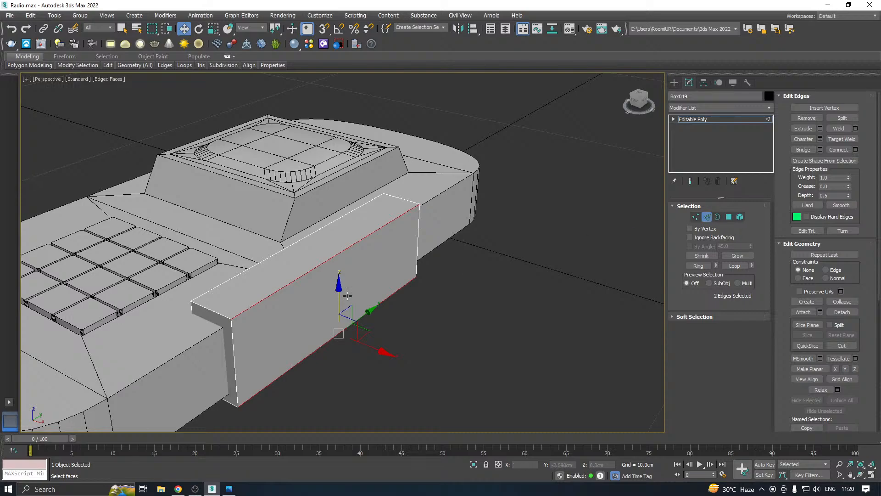
# - Try to chamfer the six outer edges at the side box's two ends by about 0.249 cm with 0 segments
pyautogui.click(232, 323)
pyautogui.keyDown('ctrl'); pyautogui.click(213, 310); pyautogui.keyUp('ctrl')
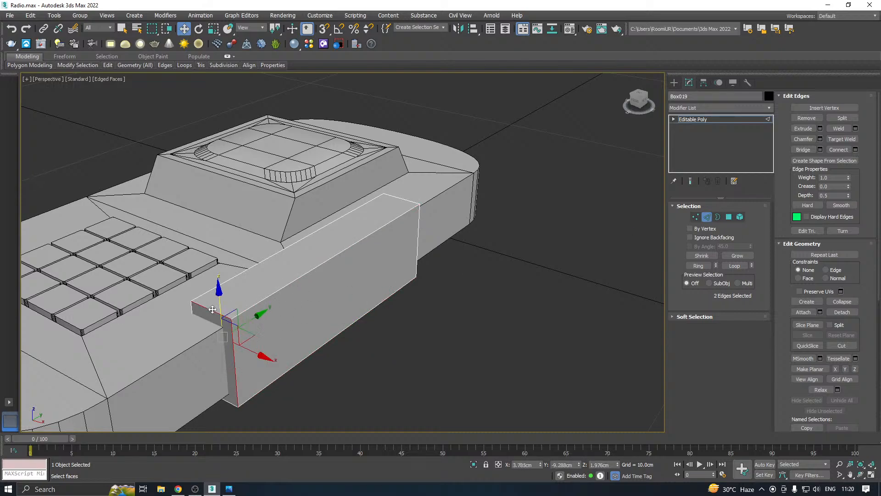
pyautogui.keyDown('ctrl'); pyautogui.click(229, 404); pyautogui.keyUp('ctrl')
pyautogui.keyDown('ctrl'); pyautogui.click(415, 237); pyautogui.keyUp('ctrl')
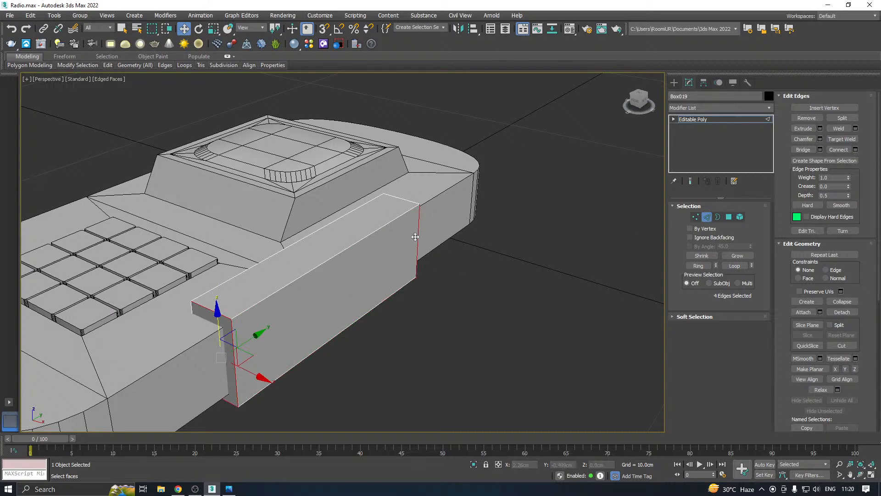
pyautogui.keyDown('ctrl'); pyautogui.click(406, 199); pyautogui.keyUp('ctrl')
pyautogui.keyDown('alt'); pyautogui.moveTo(423, 236); pyautogui.dragTo(464, 296, button='middle'); pyautogui.keyUp('alt')
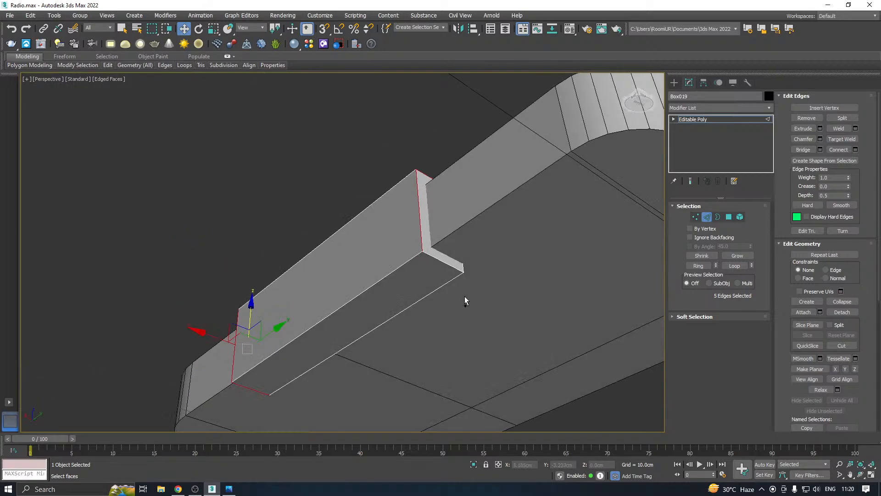
pyautogui.keyDown('ctrl'); pyautogui.click(445, 260); pyautogui.keyUp('ctrl')
pyautogui.keyDown('alt'); pyautogui.moveTo(445, 260); pyautogui.dragTo(536, 304, button='middle'); pyautogui.keyUp('alt')
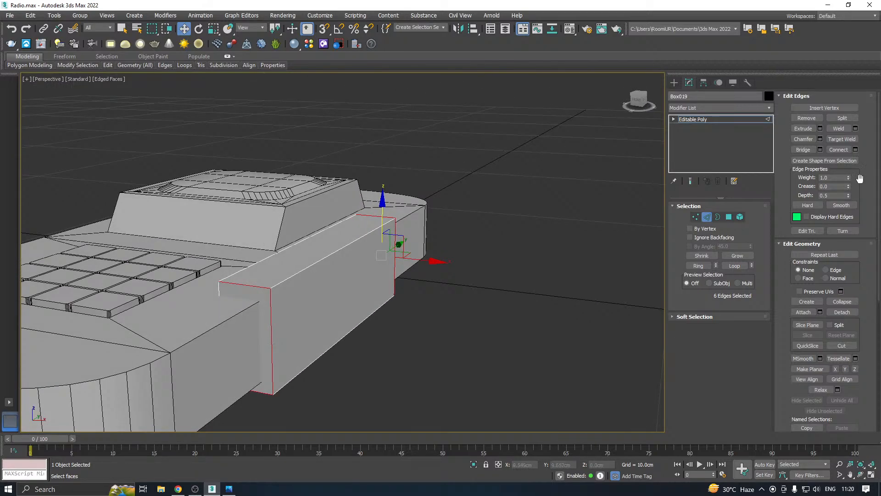
pyautogui.click(820, 139)
pyautogui.click(529, 266)
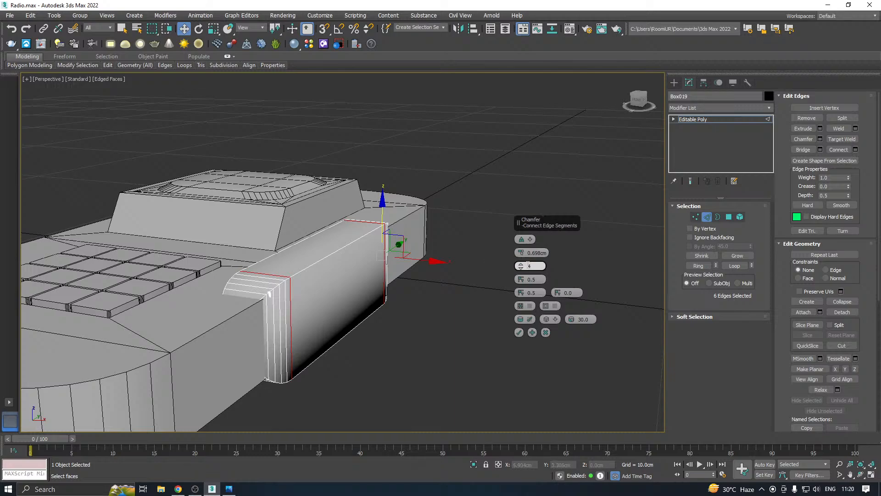
pyautogui.write('0')
pyautogui.press('Return')
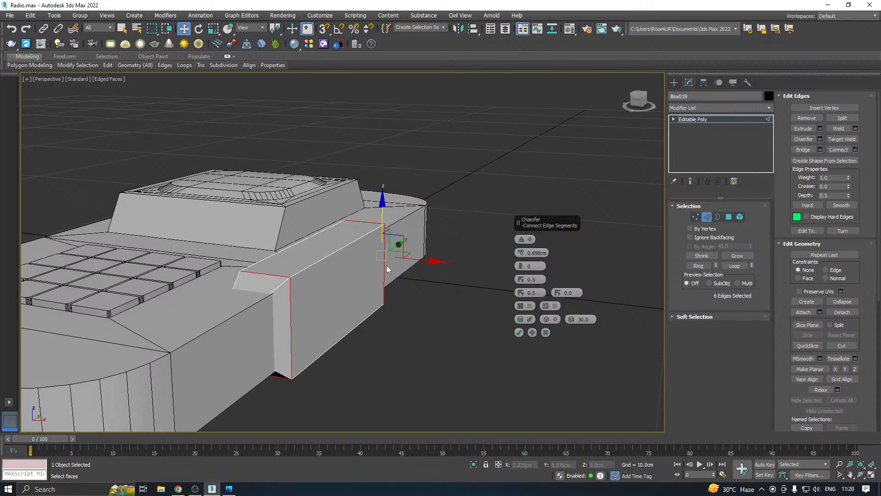
pyautogui.keyDown('alt'); pyautogui.moveTo(386, 265); pyautogui.dragTo(555, 249, button='middle'); pyautogui.keyUp('alt')
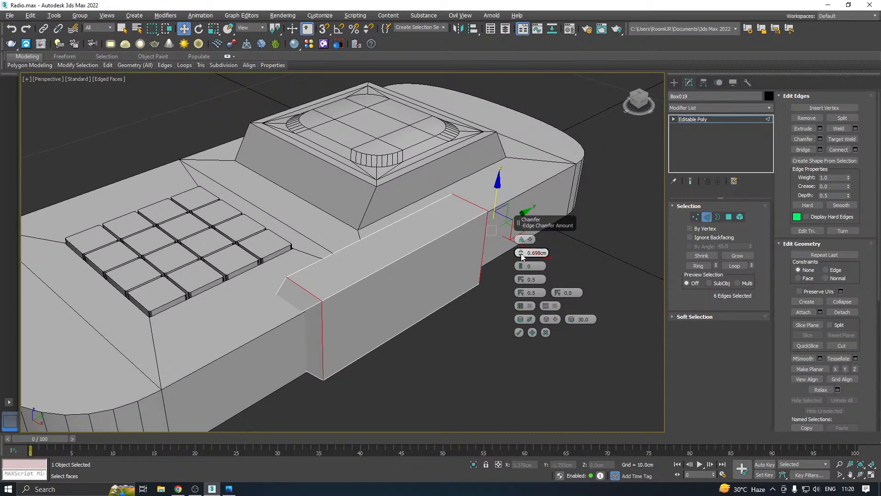
pyautogui.moveTo(520, 253); pyautogui.dragTo(527, 271)
pyautogui.keyDown('alt'); pyautogui.moveTo(370, 262); pyautogui.dragTo(434, 262, button='middle'); pyautogui.keyUp('alt')
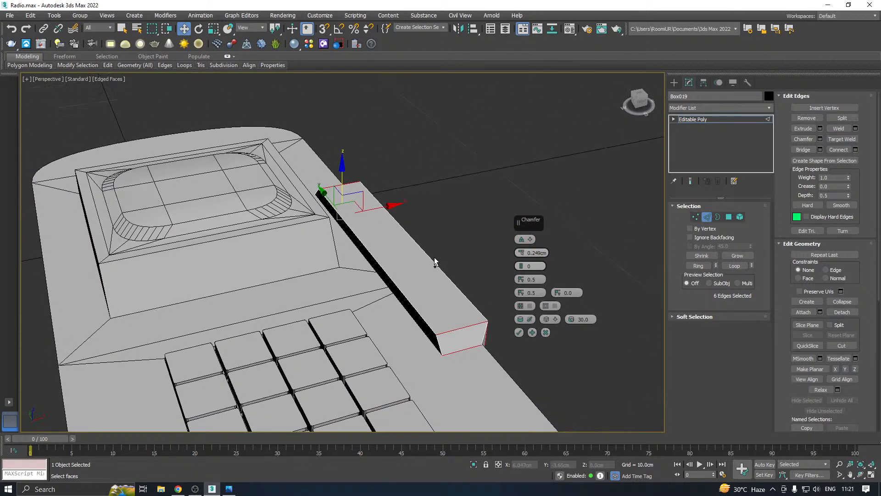
pyautogui.click(545, 332)
pyautogui.keyDown('alt'); pyautogui.moveTo(546, 332); pyautogui.dragTo(479, 288, button='middle'); pyautogui.keyUp('alt')
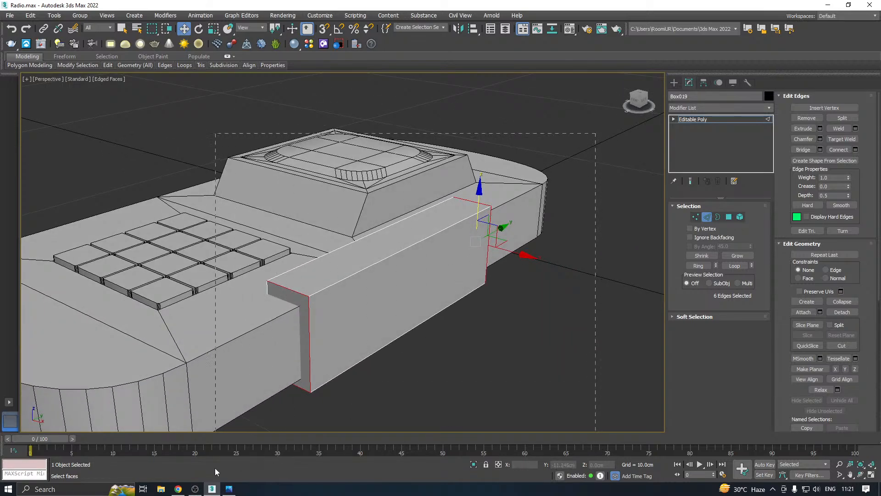
# - Select all twelve edges of the side box
pyautogui.moveTo(215, 468); pyautogui.dragTo(215, 469)
pyautogui.rightClick(394, 283)
pyautogui.keyDown('alt'); pyautogui.moveTo(287, 288); pyautogui.dragTo(338, 294, button='middle'); pyautogui.keyUp('alt')
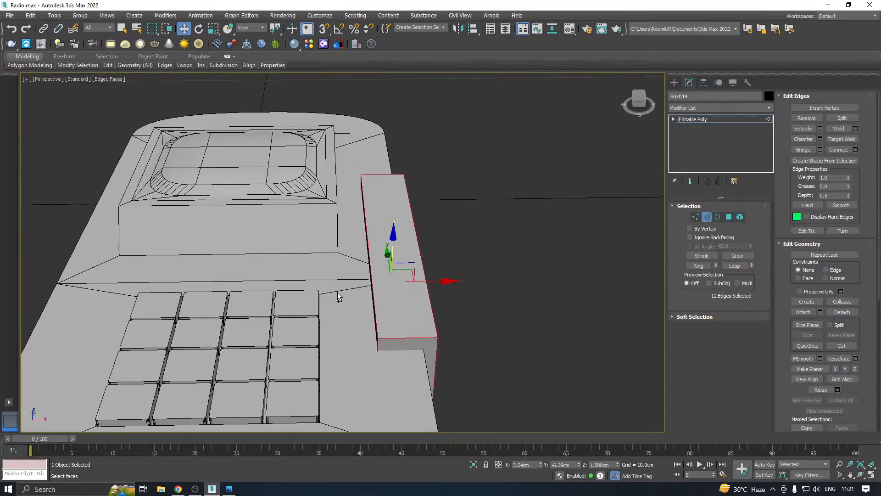
# - Try to chamfer all twelve edges of the side box by about 0.273 cm with 0 segments
pyautogui.click(820, 139)
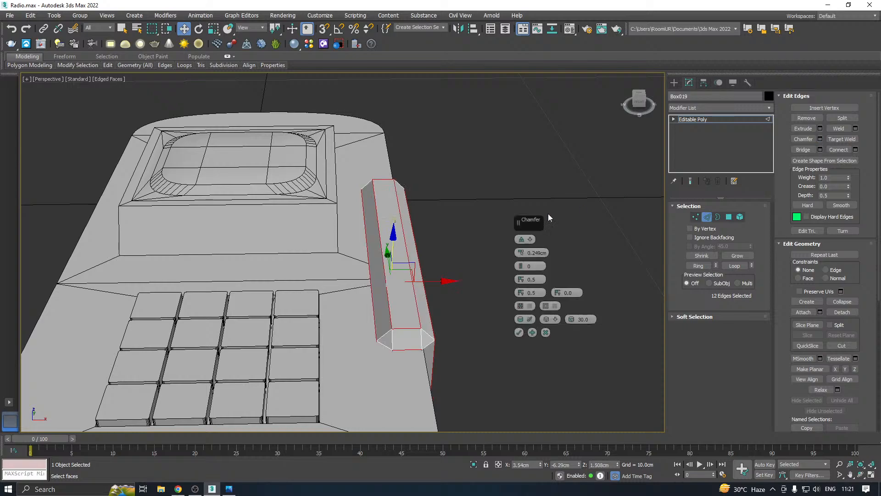
pyautogui.keyDown('alt'); pyautogui.moveTo(455, 288); pyautogui.dragTo(411, 275, button='middle'); pyautogui.keyUp('alt')
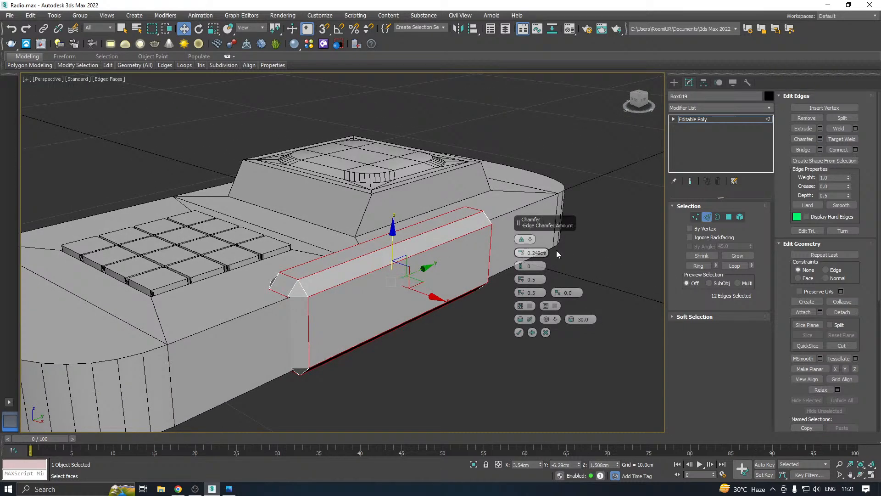
pyautogui.moveTo(522, 257); pyautogui.dragTo(528, 250)
pyautogui.keyDown('alt'); pyautogui.moveTo(487, 255); pyautogui.dragTo(460, 257, button='middle'); pyautogui.keyUp('alt')
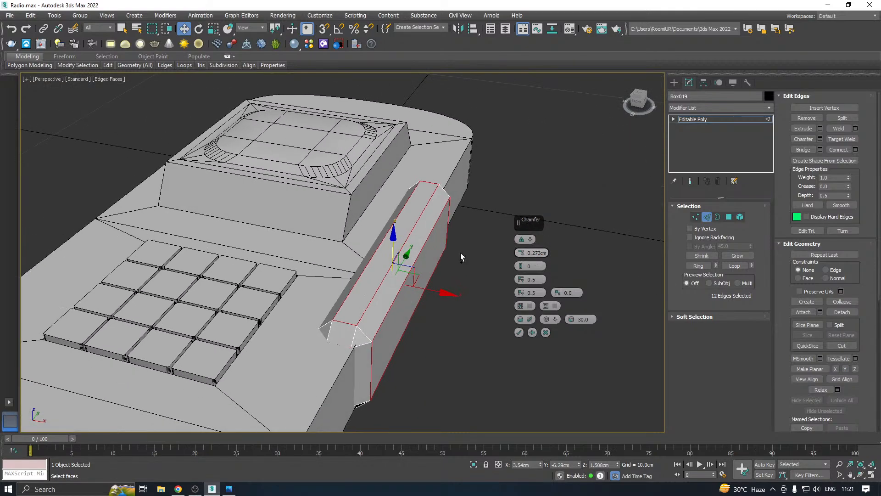
pyautogui.click(546, 334)
# - Remove the side box's two long outer edges from the selection and chamfer the remaining ten by 0.273 cm with 0 segments
pyautogui.keyDown('alt'); pyautogui.click(376, 325); pyautogui.keyUp('alt')
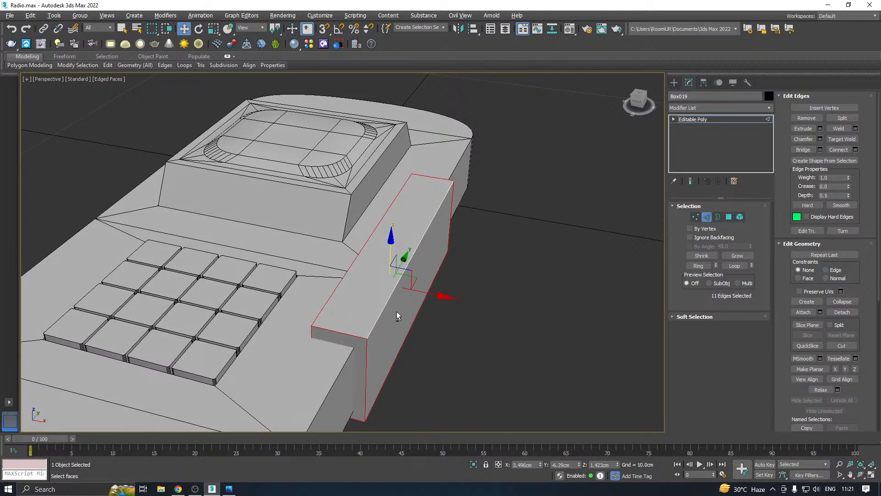
pyautogui.keyDown('alt'); pyautogui.moveTo(517, 275); pyautogui.dragTo(466, 235, button='middle'); pyautogui.keyUp('alt')
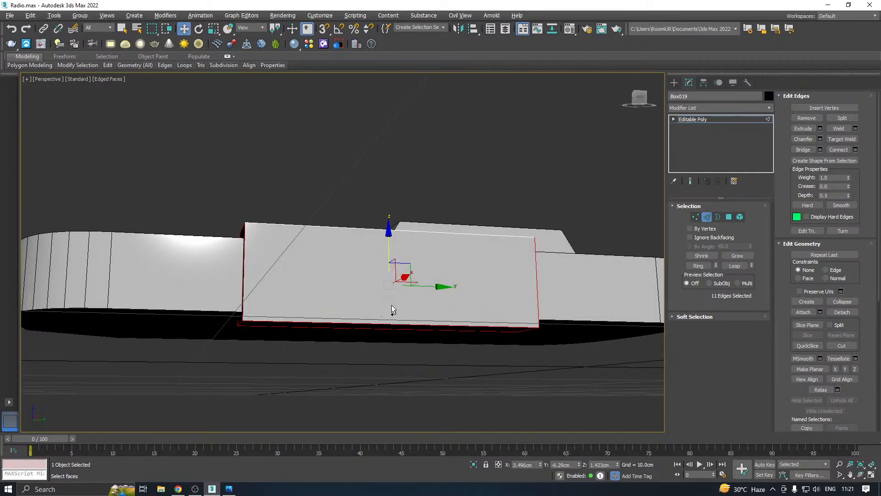
pyautogui.keyDown('alt'); pyautogui.moveTo(392, 308); pyautogui.dragTo(473, 300, button='middle'); pyautogui.keyUp('alt')
pyautogui.keyDown('alt'); pyautogui.click(412, 327); pyautogui.keyUp('alt')
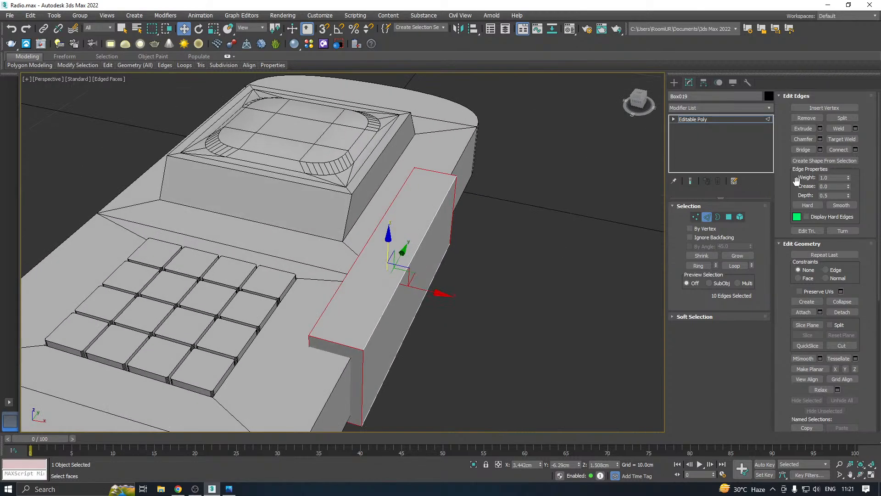
pyautogui.click(820, 139)
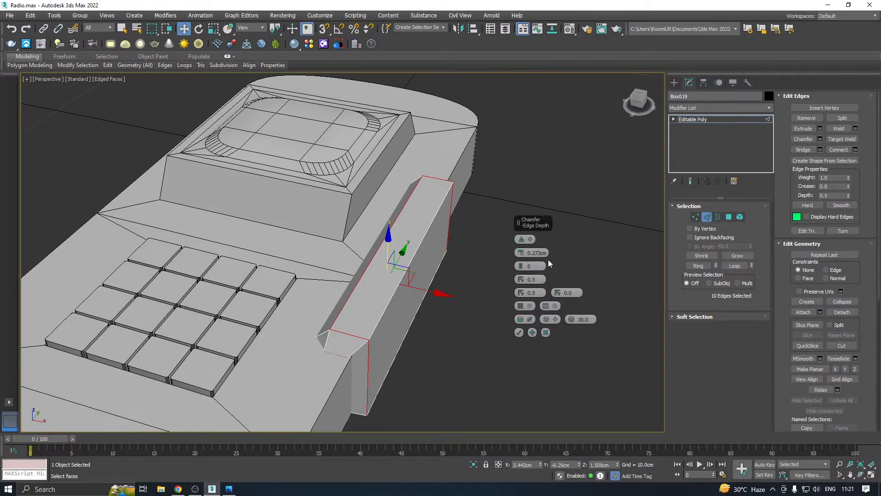
pyautogui.keyDown('alt'); pyautogui.moveTo(413, 271); pyautogui.dragTo(399, 216, button='middle'); pyautogui.keyUp('alt')
pyautogui.click(519, 332)
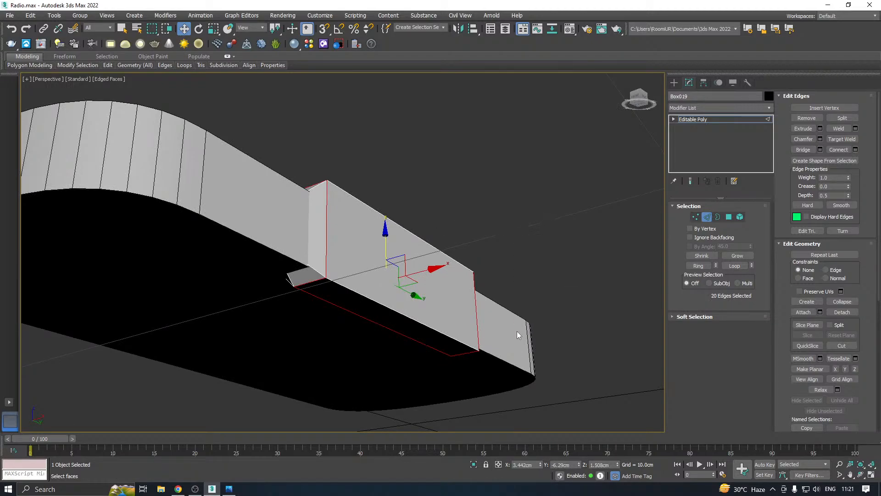
pyautogui.keyDown('alt'); pyautogui.moveTo(519, 335); pyautogui.dragTo(490, 312, button='middle'); pyautogui.keyUp('alt')
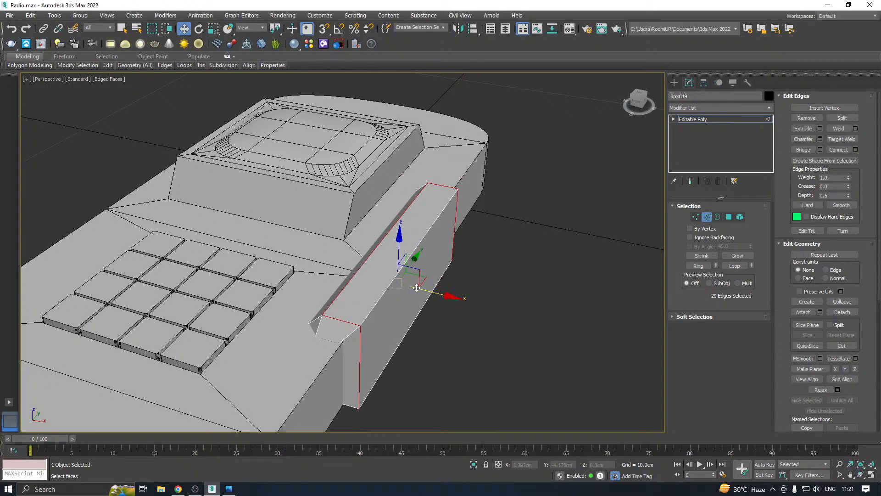
# - Try to chamfer the side box's two long outer edge loops by 0.273 cm with 3 segments
pyautogui.click(393, 289)
pyautogui.keyDown('ctrl'); pyautogui.click(390, 369); pyautogui.keyUp('ctrl')
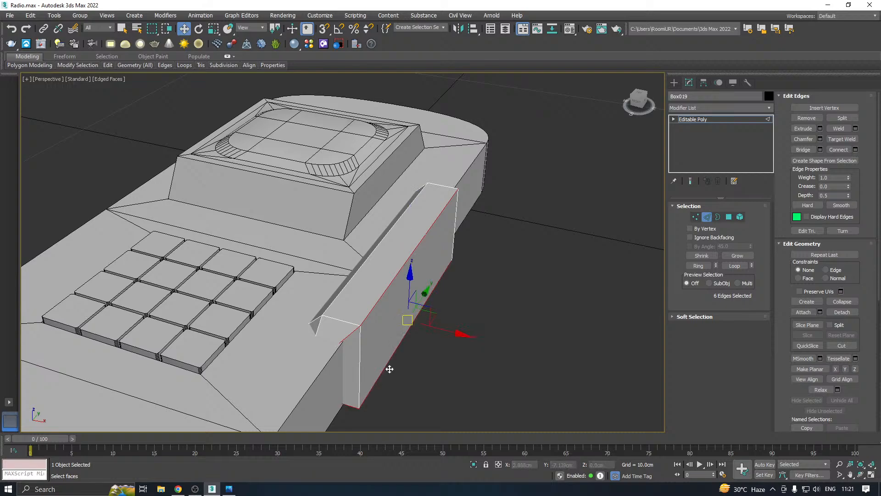
pyautogui.click(819, 140)
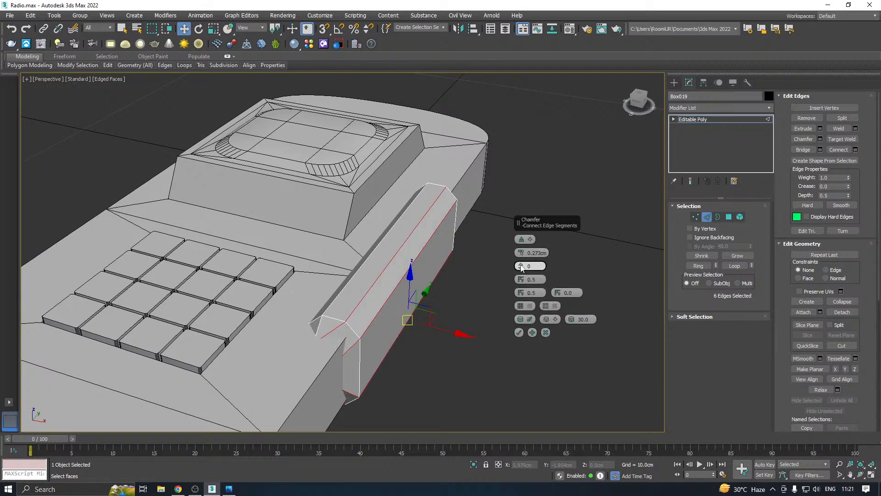
pyautogui.moveTo(522, 267); pyautogui.dragTo(522, 265)
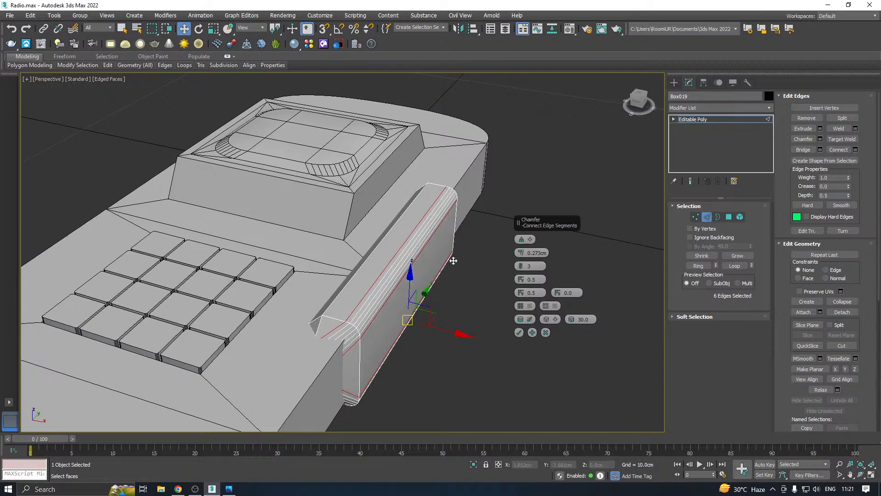
pyautogui.keyDown('alt'); pyautogui.moveTo(452, 256); pyautogui.dragTo(311, 248, button='middle'); pyautogui.keyUp('alt')
pyautogui.click(545, 332)
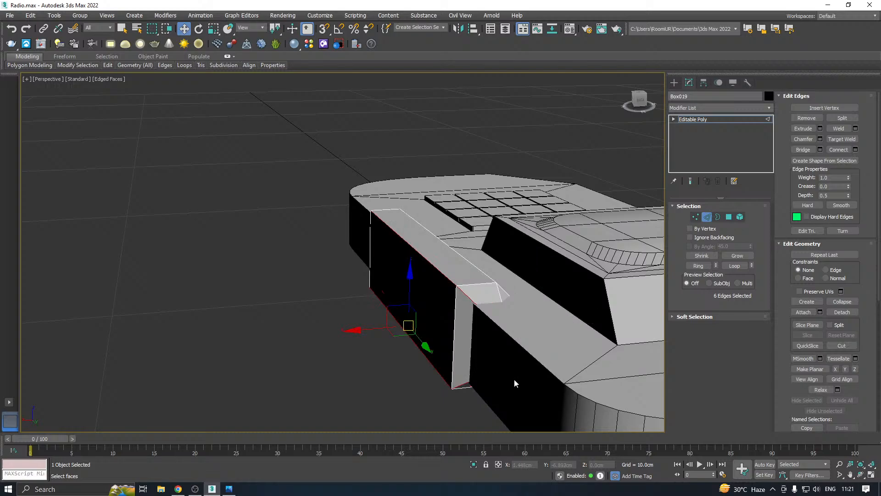
pyautogui.click(475, 465)
pyautogui.keyDown('alt'); pyautogui.moveTo(439, 329); pyautogui.dragTo(518, 445, button='middle'); pyautogui.keyUp('alt')
pyautogui.click(475, 467)
pyautogui.keyDown('alt'); pyautogui.moveTo(412, 421); pyautogui.dragTo(602, 382, button='middle'); pyautogui.keyUp('alt')
pyautogui.scroll(-5, 431, 329)
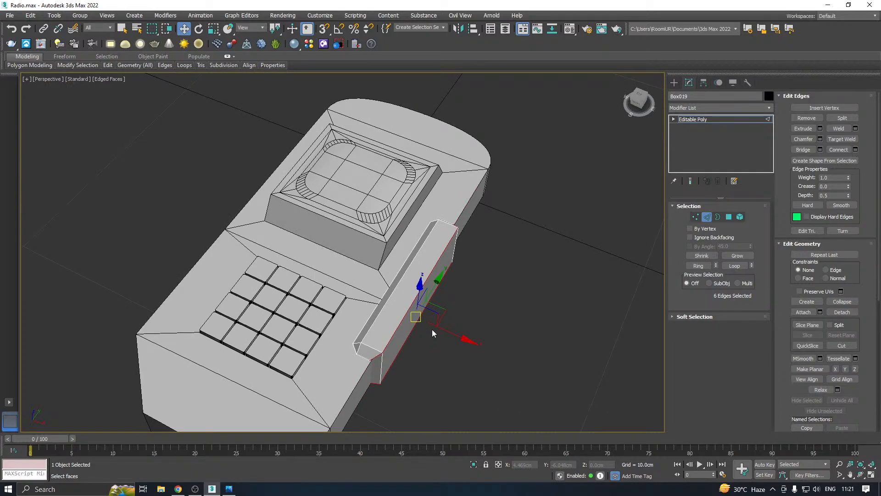
pyautogui.keyDown('alt'); pyautogui.moveTo(431, 329); pyautogui.dragTo(439, 260, button='middle'); pyautogui.keyUp('alt')
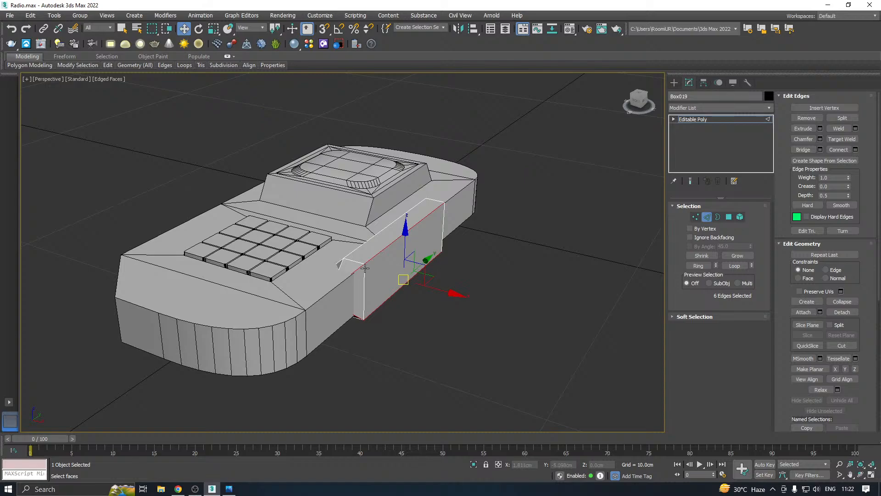
# - Try to chamfer the side box's two long outer edge loops by 0.711 cm with 3 segments and edge tension 0.335
pyautogui.scroll(4, 365, 265)
pyautogui.click(820, 139)
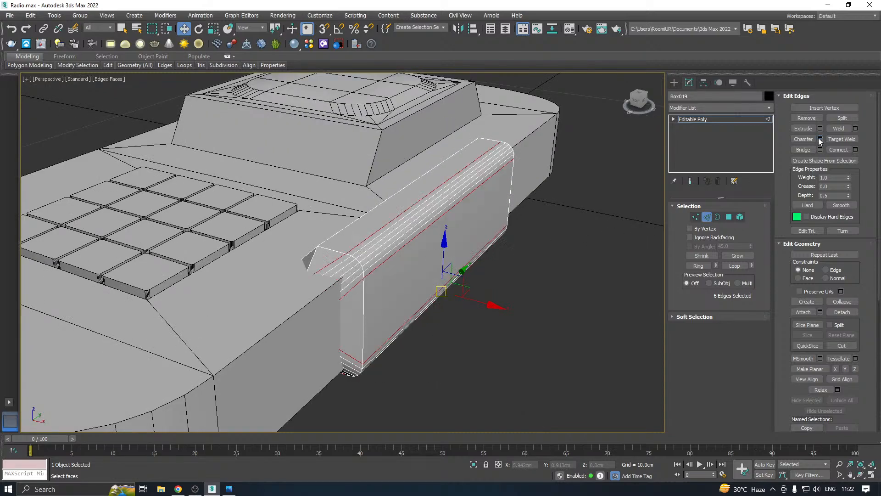
pyautogui.moveTo(525, 257); pyautogui.dragTo(517, 237)
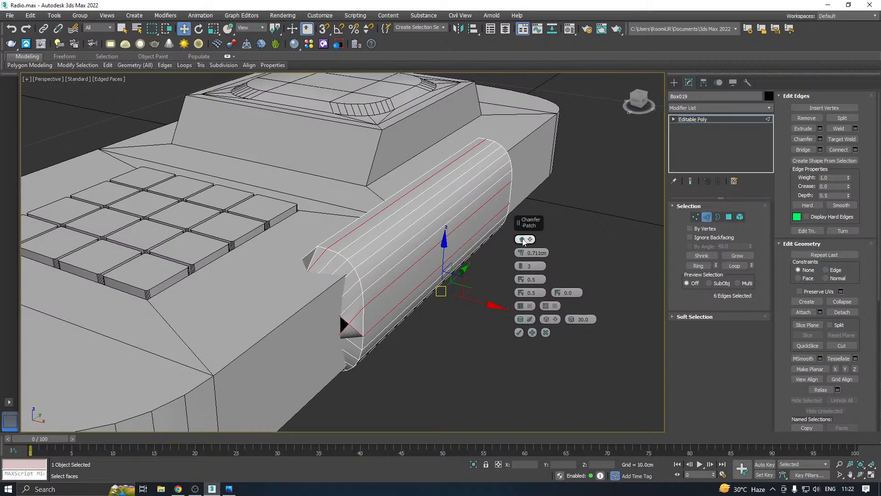
pyautogui.click(523, 240)
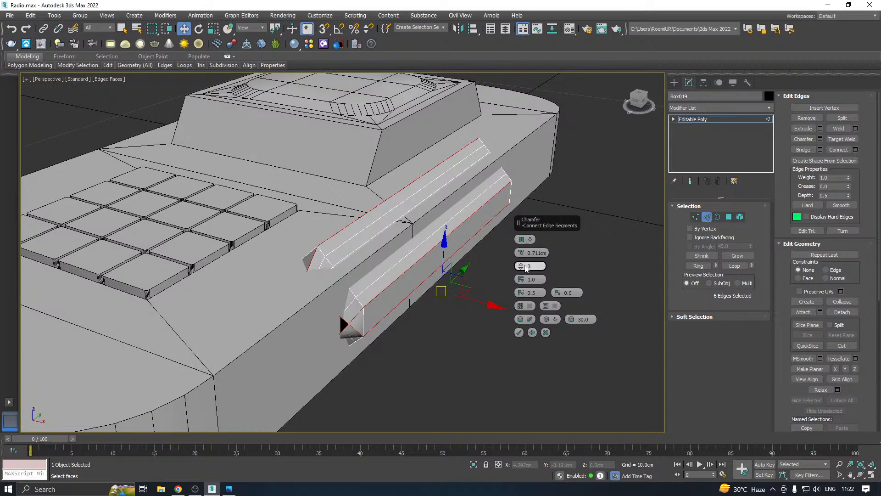
pyautogui.moveTo(520, 279); pyautogui.dragTo(533, 340)
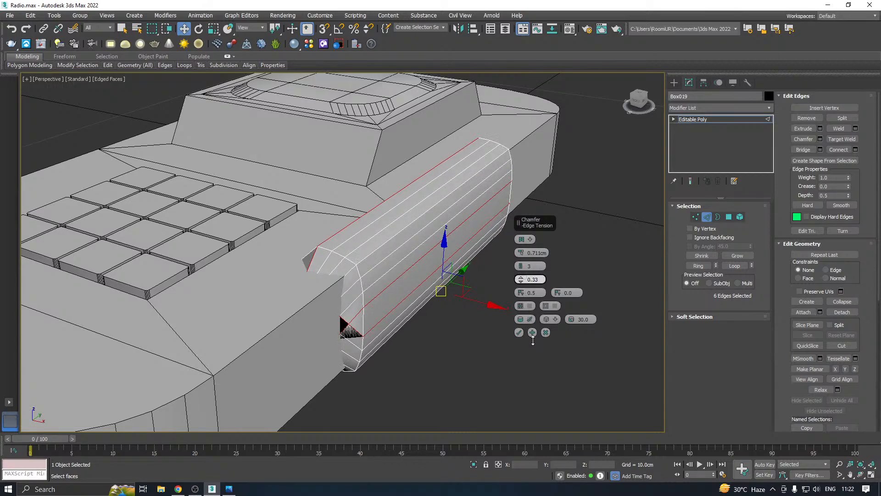
pyautogui.keyDown('alt'); pyautogui.moveTo(417, 320); pyautogui.dragTo(421, 381, button='middle'); pyautogui.keyUp('alt')
pyautogui.scroll(-5, 388, 352)
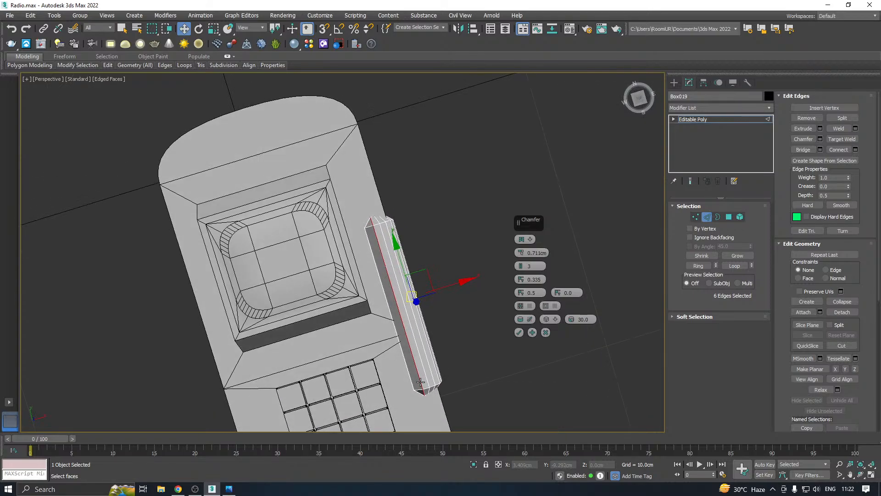
pyautogui.keyDown('alt'); pyautogui.moveTo(395, 350); pyautogui.dragTo(367, 317, button='middle'); pyautogui.keyUp('alt')
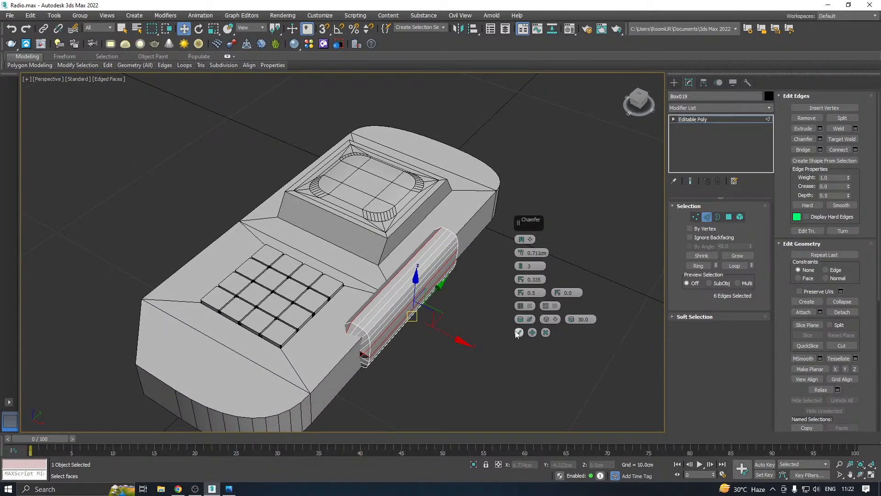
pyautogui.click(545, 332)
# - Undo the edge selections and the 0.273 cm chamfer on the side box's ten edges
pyautogui.keyDown('alt'); pyautogui.moveTo(547, 338); pyautogui.dragTo(364, 294, button='middle'); pyautogui.keyUp('alt')
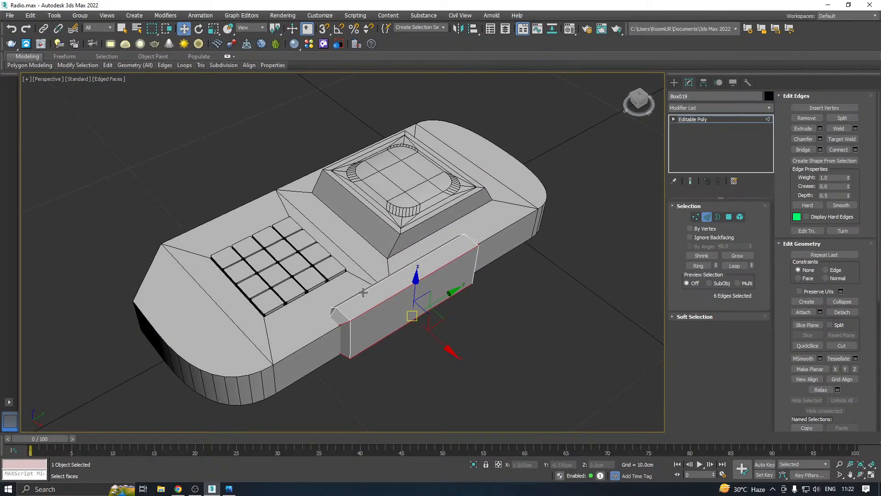
pyautogui.hotkey('ctrl', 'z')
pyautogui.hotkey('ctrl', 'z')
pyautogui.hotkey('ctrl', 'z')
pyautogui.hotkey('ctrl', 'z')
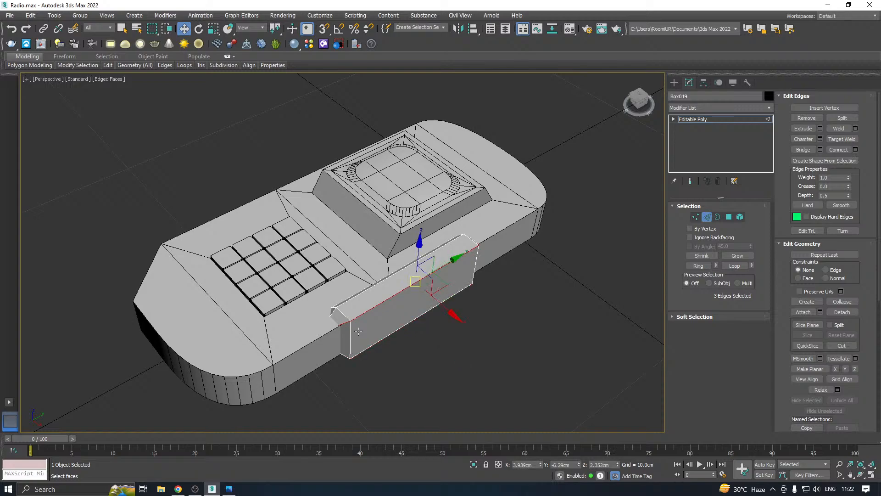
# - Chamfer the ten selected edges of the side box by about 0.238 cm with 0 segments
pyautogui.scroll(5, 359, 330)
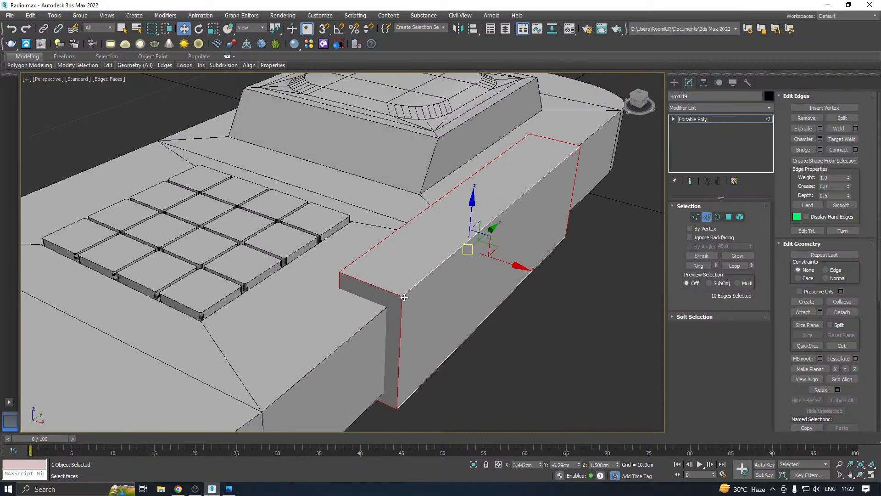
pyautogui.click(820, 138)
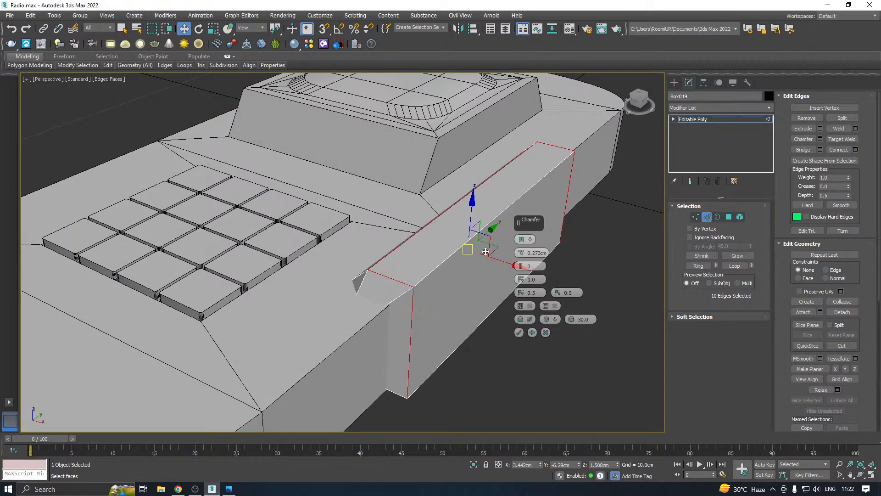
pyautogui.moveTo(519, 253); pyautogui.dragTo(516, 253)
pyautogui.keyDown('alt'); pyautogui.moveTo(425, 282); pyautogui.dragTo(577, 360, button='middle'); pyautogui.keyUp('alt')
pyautogui.click(522, 333)
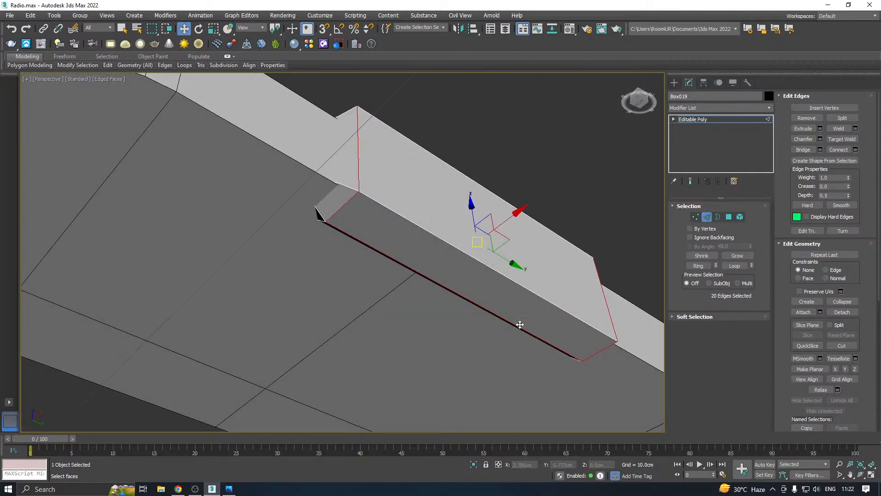
# - Chamfer the side box's two long outer edge loops by about 0.581 cm with 3 segments, edge tension 0.685 and end bias 0.215
pyautogui.keyDown('alt'); pyautogui.moveTo(521, 321); pyautogui.dragTo(454, 333, button='middle'); pyautogui.keyUp('alt')
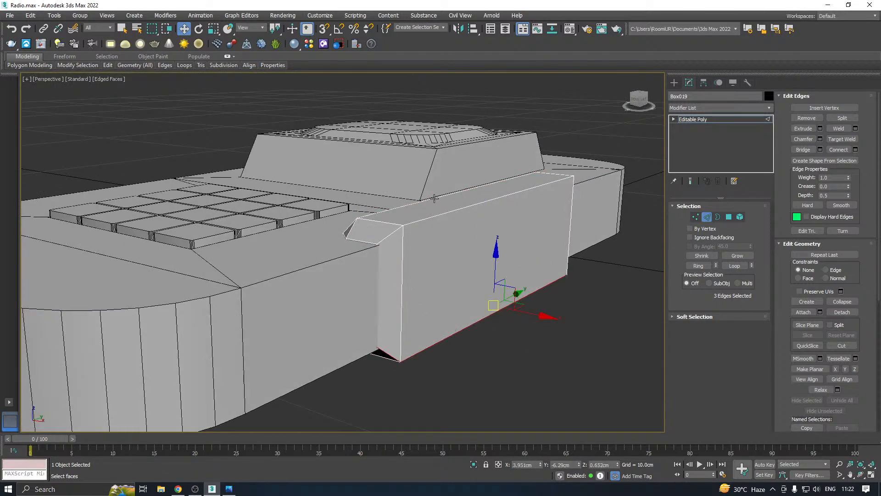
pyautogui.keyDown('ctrl'); pyautogui.doubleClick(422, 219); pyautogui.keyUp('ctrl')
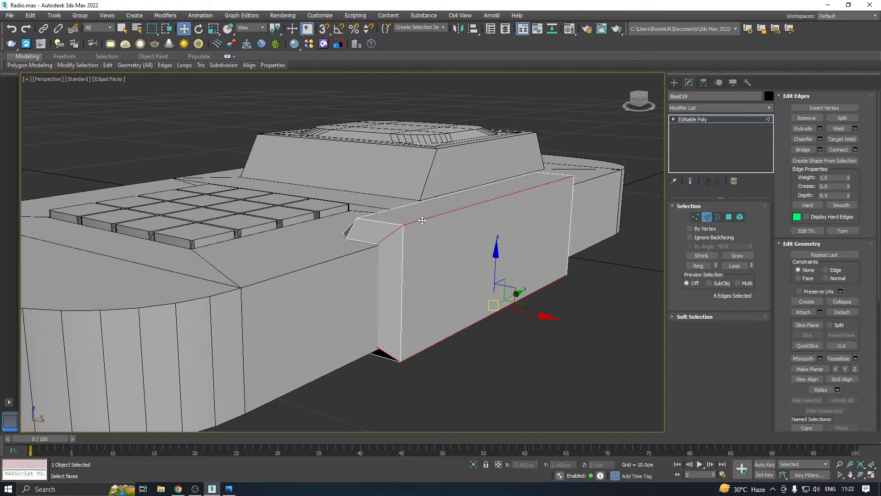
pyautogui.click(820, 139)
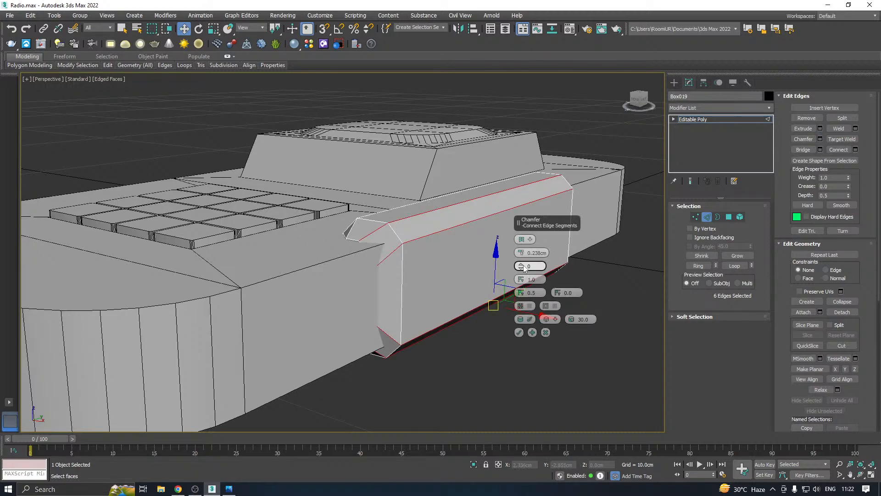
pyautogui.click(522, 264)
pyautogui.click(522, 264)
pyautogui.click(522, 265)
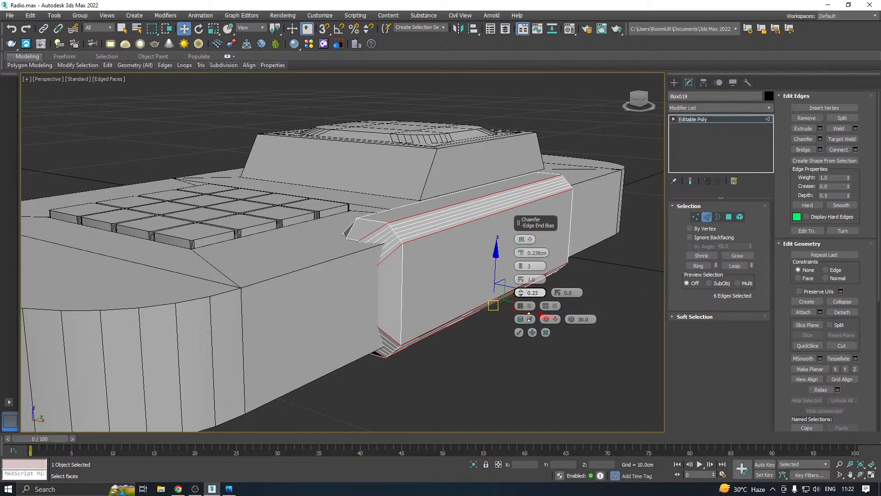
pyautogui.moveTo(528, 318); pyautogui.dragTo(529, 320)
pyautogui.moveTo(522, 279); pyautogui.dragTo(528, 305)
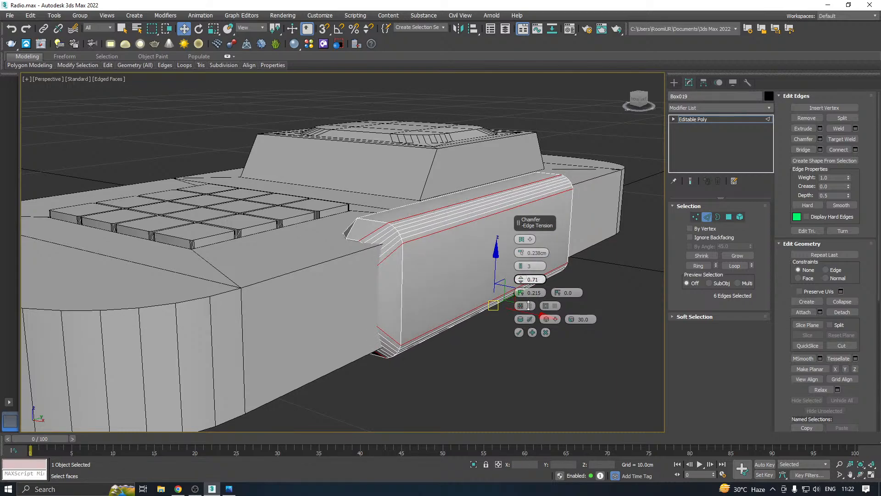
pyautogui.moveTo(521, 252); pyautogui.dragTo(519, 241)
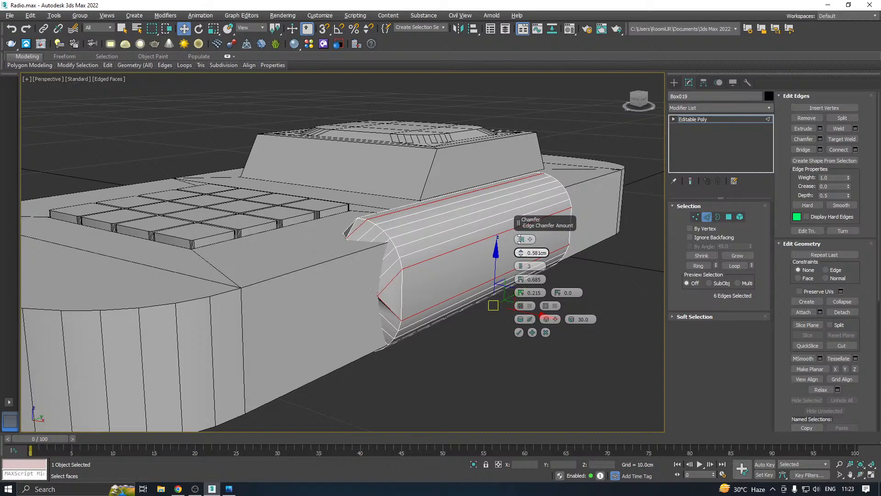
pyautogui.keyDown('alt'); pyautogui.moveTo(420, 275); pyautogui.dragTo(537, 299, button='middle'); pyautogui.keyUp('alt')
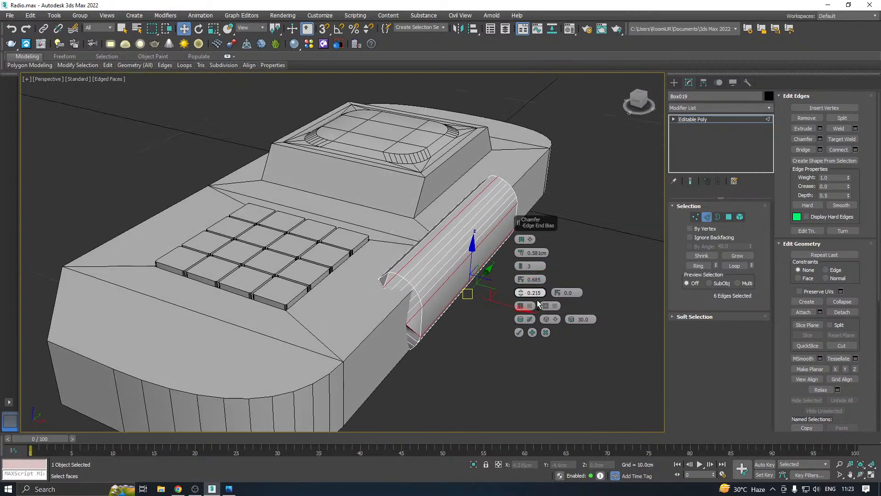
pyautogui.click(519, 332)
# - Isolate the side box and examine the vertices and edges around its chamfered end, then show the whole radio again
pyautogui.click(698, 119)
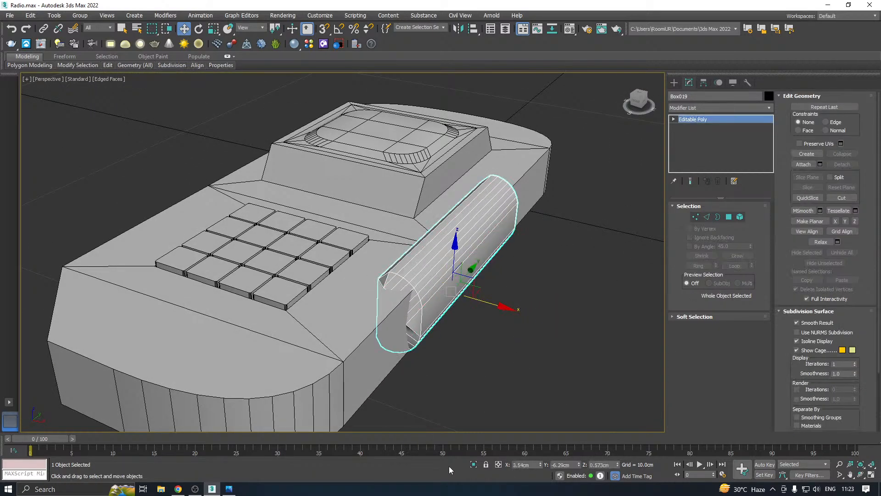
pyautogui.click(474, 465)
pyautogui.keyDown('alt'); pyautogui.moveTo(494, 374); pyautogui.dragTo(477, 371, button='middle'); pyautogui.keyUp('alt')
pyautogui.moveTo(477, 371); pyautogui.dragTo(547, 368, button='middle')
pyautogui.scroll(3, 362, 303)
pyautogui.click(696, 217)
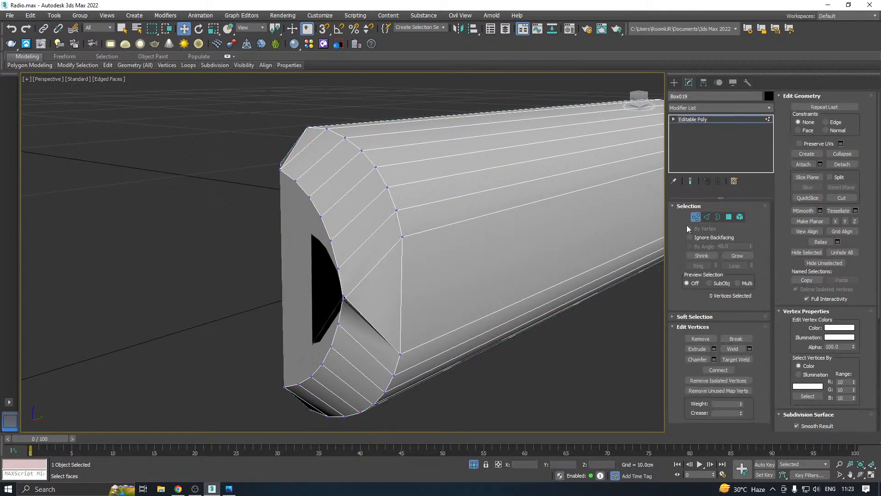
pyautogui.scroll(3, 333, 292)
pyautogui.click(356, 303)
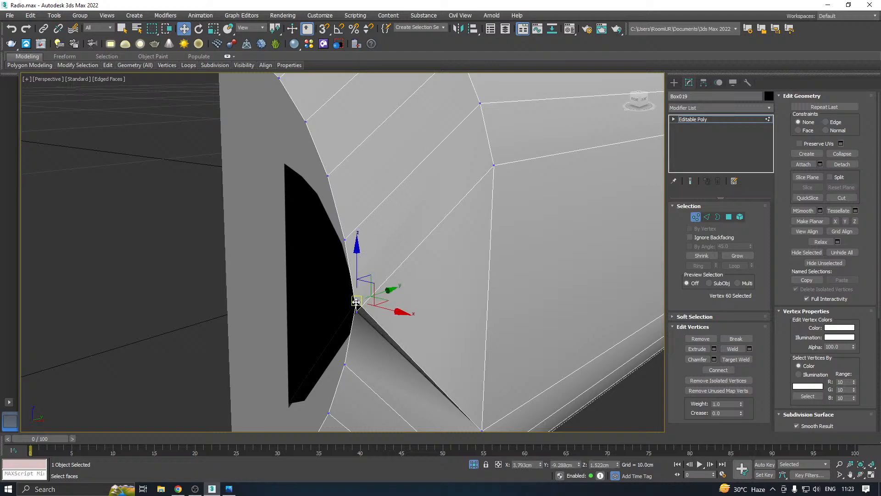
pyautogui.click(706, 217)
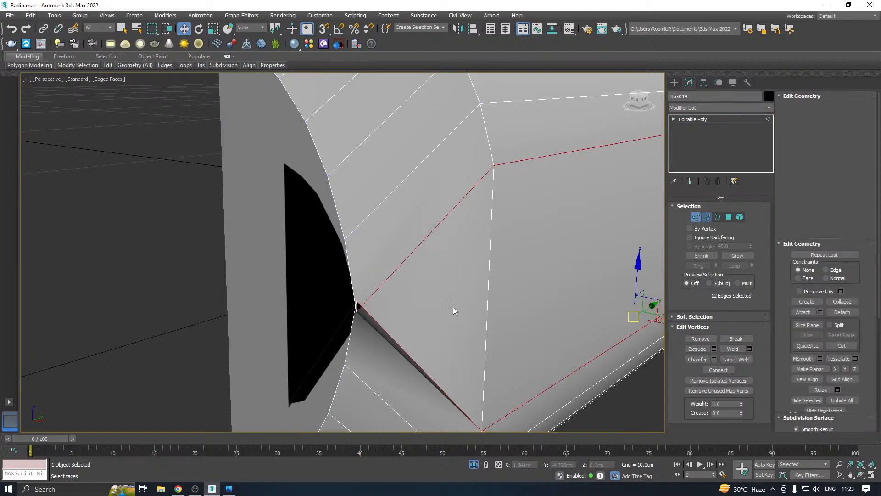
pyautogui.click(400, 342)
pyautogui.scroll(-8, 394, 338)
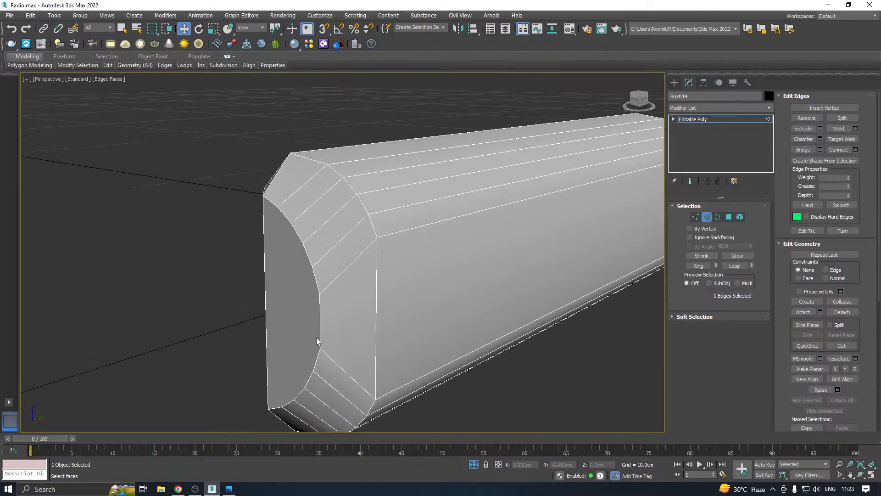
pyautogui.keyDown('alt'); pyautogui.moveTo(362, 312); pyautogui.dragTo(497, 306, button='middle'); pyautogui.keyUp('alt')
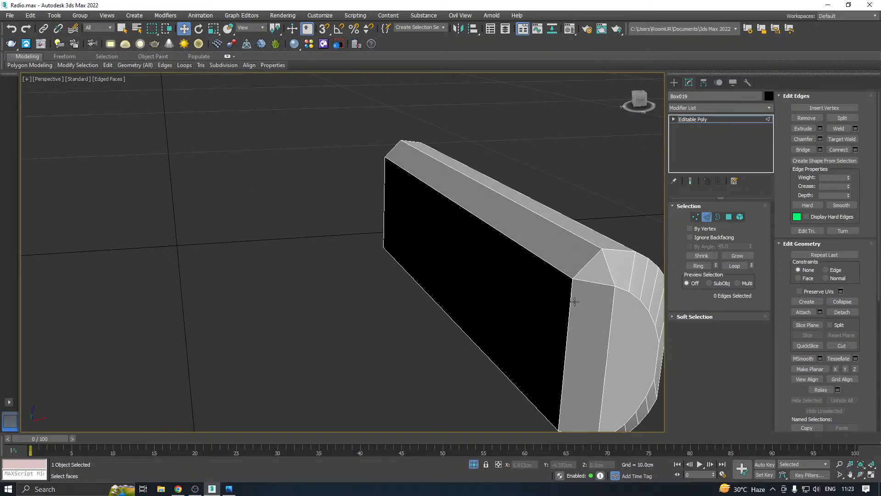
pyautogui.click(476, 464)
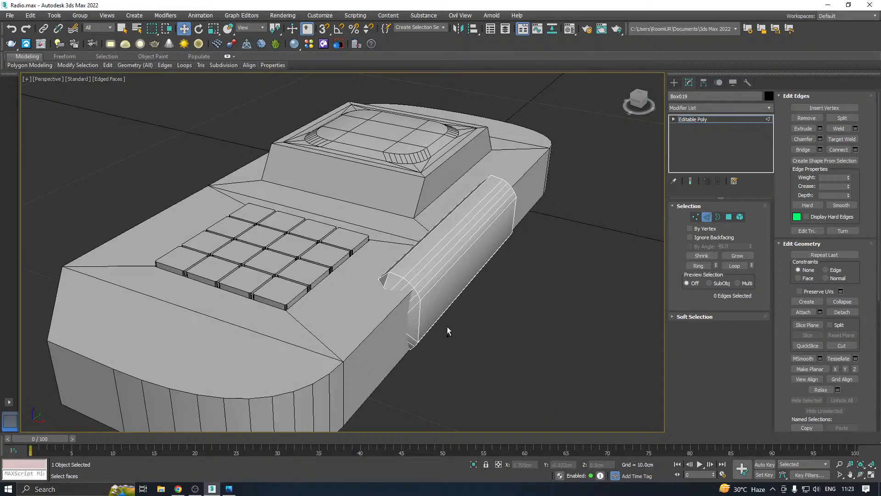
# - Examine the vertices around the side box's chamfered end where it meets the radio body, at vertex level, and return to the whole object
pyautogui.keyDown('alt'); pyautogui.moveTo(447, 326); pyautogui.dragTo(441, 354, button='middle'); pyautogui.keyUp('alt')
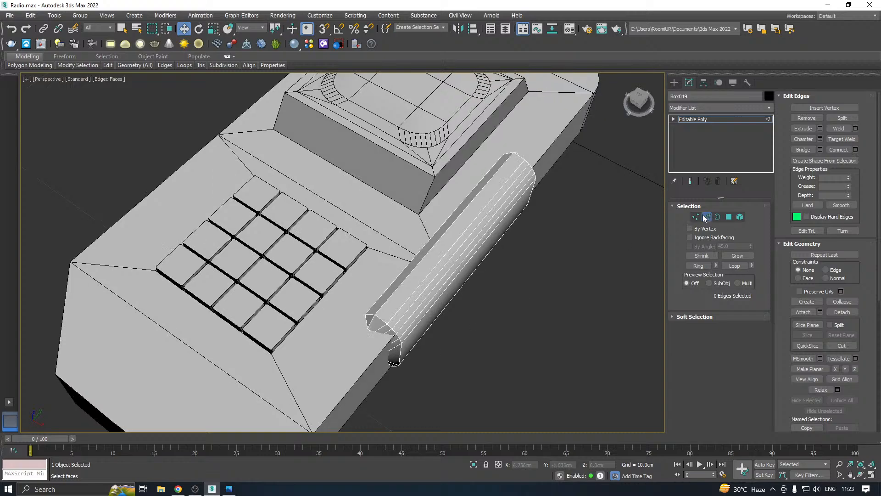
pyautogui.press('1')
pyautogui.scroll(4, 391, 329)
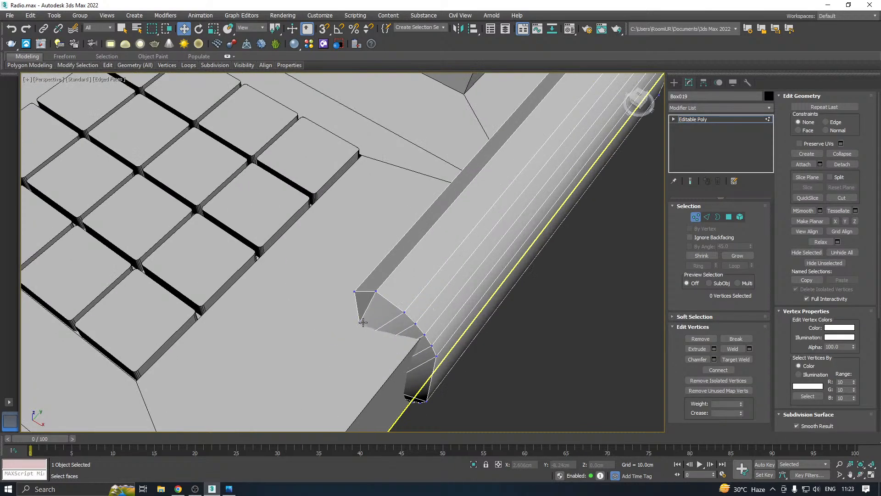
pyautogui.click(391, 328)
pyautogui.scroll(2, 390, 328)
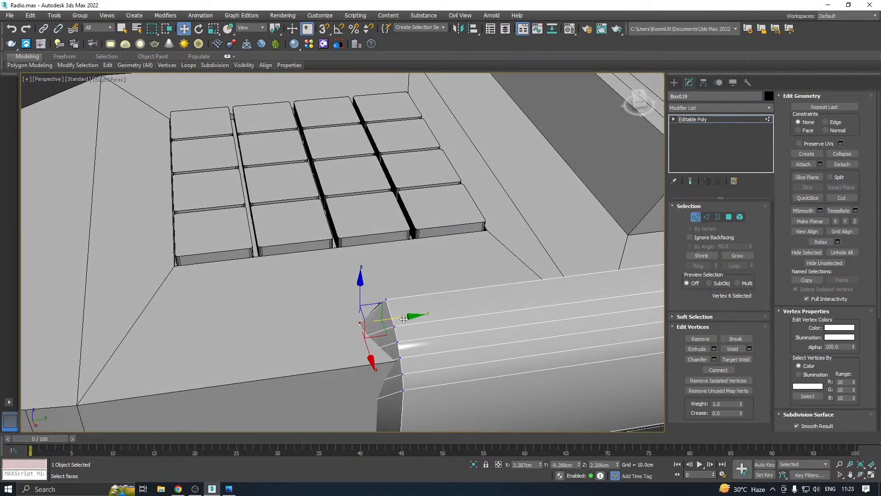
pyautogui.scroll(-2, 392, 317)
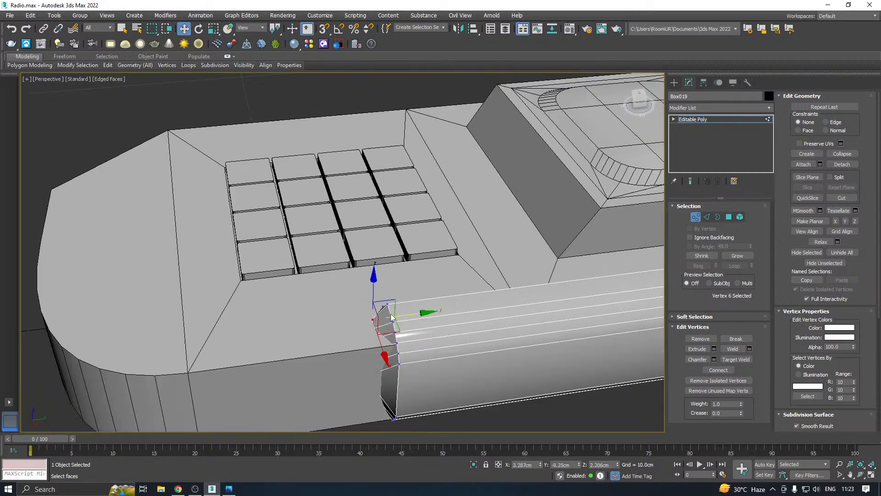
pyautogui.keyDown('alt'); pyautogui.moveTo(399, 257); pyautogui.dragTo(452, 269, button='middle'); pyautogui.keyUp('alt')
pyautogui.scroll(-2, 362, 244)
pyautogui.click(700, 120)
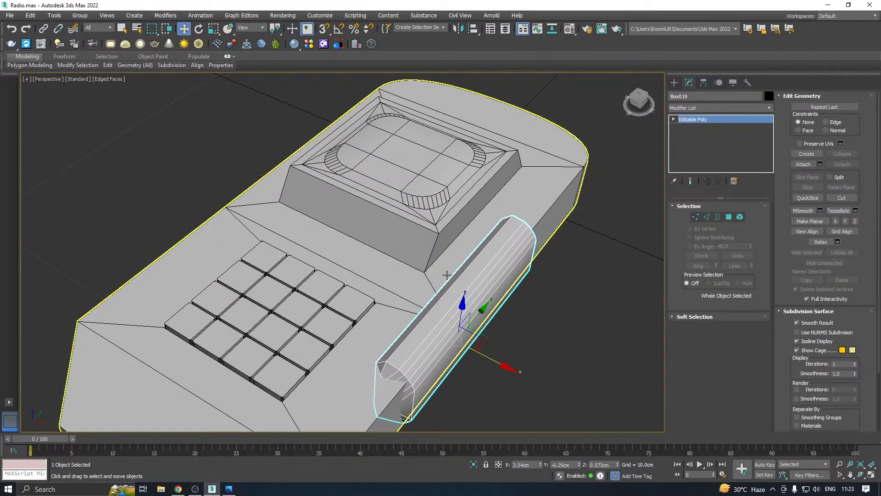
# - Apply a TurboSmooth modifier with 2 iterations to the side box and check it in isolation and on the radio
pyautogui.click(770, 108)
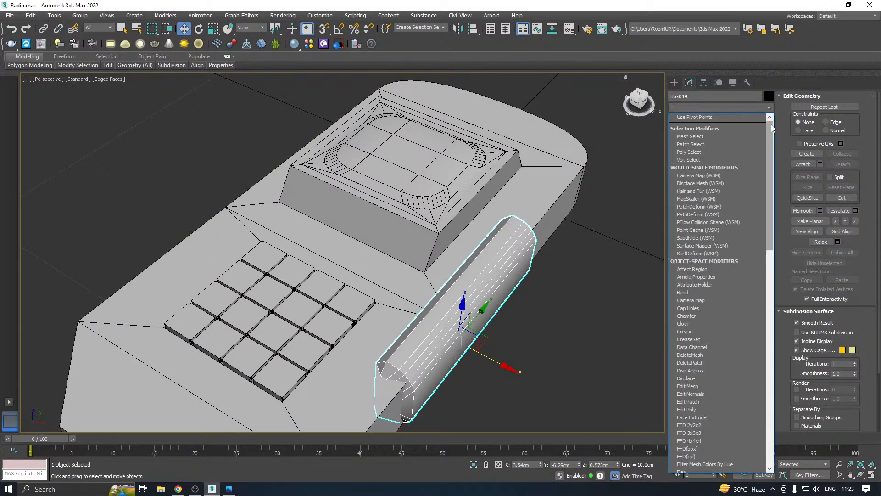
pyautogui.moveTo(771, 126); pyautogui.dragTo(770, 390)
pyautogui.click(705, 296)
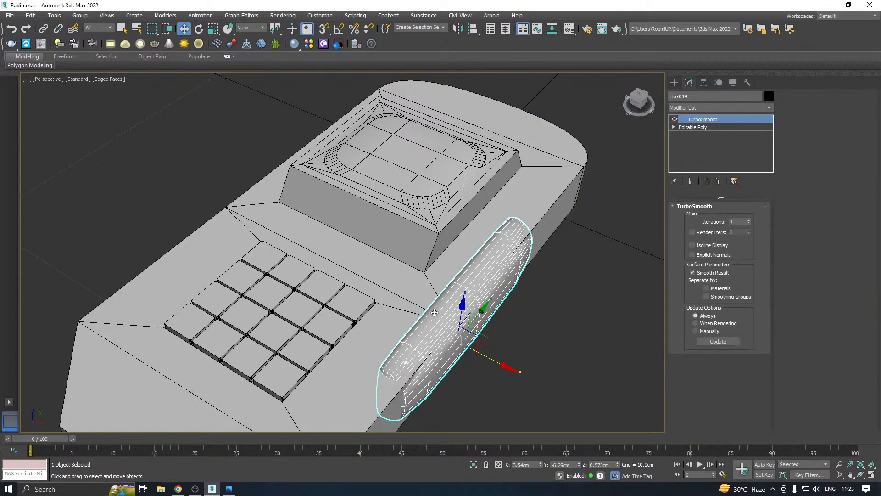
pyautogui.click(474, 465)
pyautogui.moveTo(442, 342)
pyautogui.keyDown('alt'); pyautogui.mouseDown(button='middle')
pyautogui.moveTo(494, 324)
pyautogui.moveTo(477, 339)
pyautogui.moveTo(438, 349)
pyautogui.mouseUp(button='middle'); pyautogui.keyUp('alt')
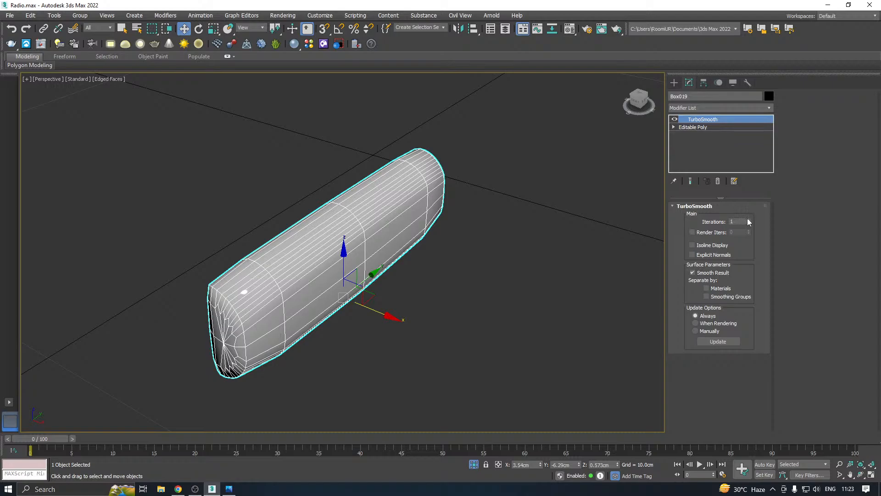
pyautogui.click(748, 219)
pyautogui.click(474, 464)
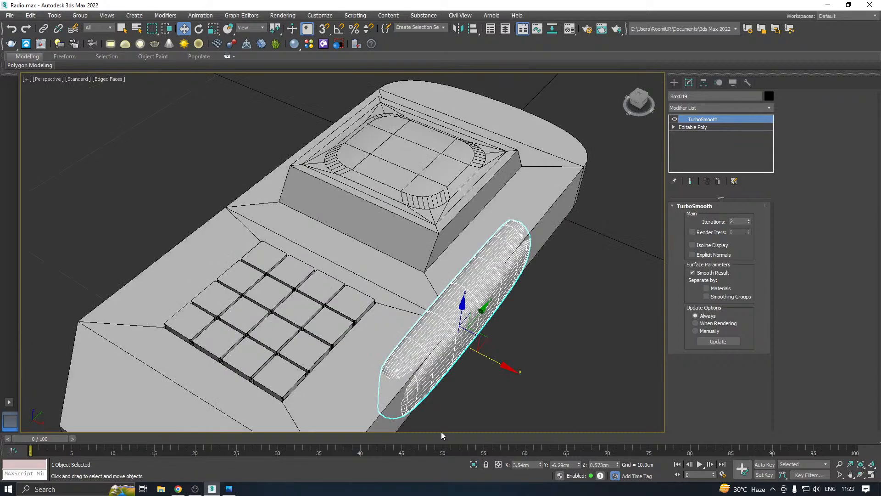
pyautogui.keyDown('alt'); pyautogui.moveTo(490, 374); pyautogui.dragTo(433, 329, button='middle'); pyautogui.keyUp('alt')
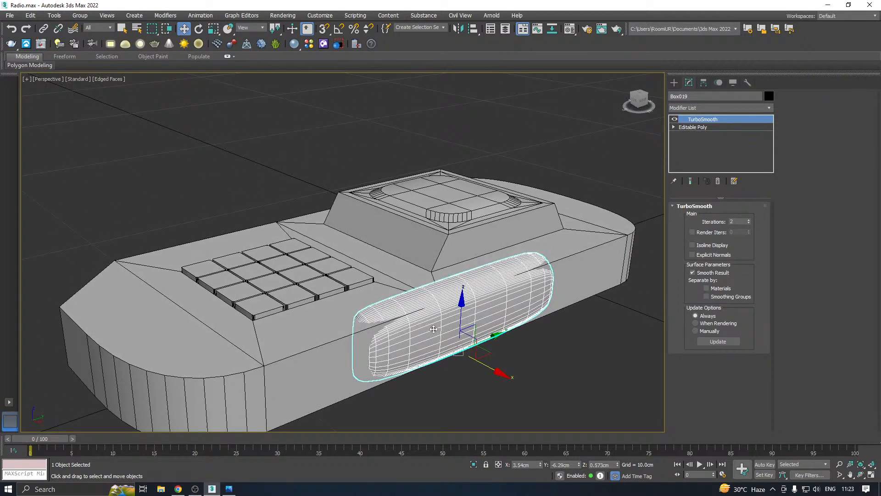
# - Insert a Chamfer modifier beneath the side box's TurboSmooth, with a 0.06 cm amount and smoothing filter Unsmoothed Edges
pyautogui.click(692, 127)
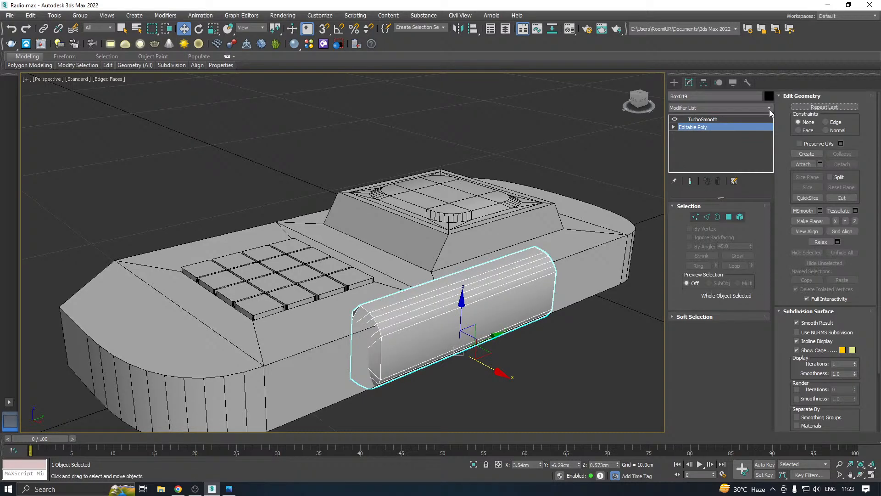
pyautogui.click(769, 109)
pyautogui.click(693, 314)
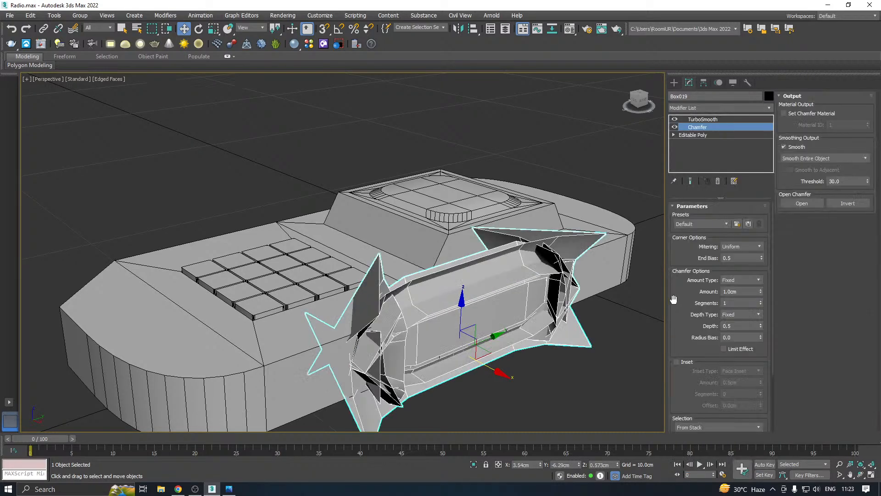
pyautogui.moveTo(760, 291); pyautogui.dragTo(762, 338)
pyautogui.scroll(-3, 707, 367)
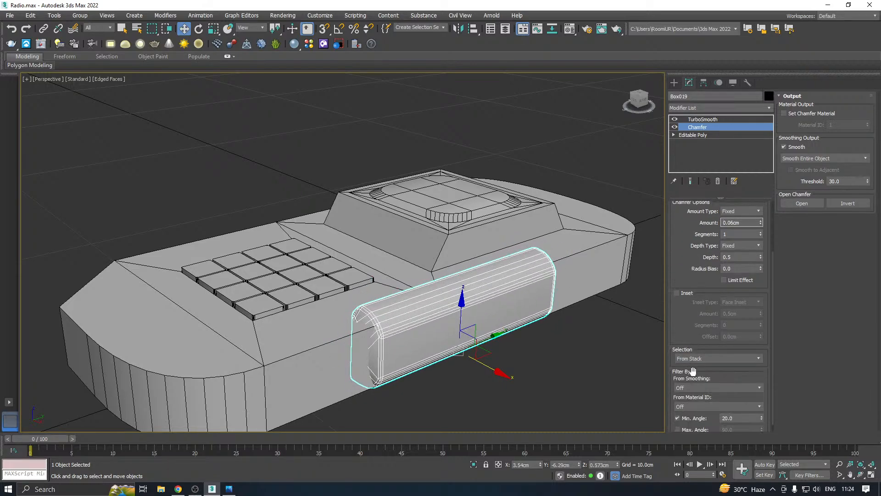
pyautogui.click(696, 388)
pyautogui.click(692, 413)
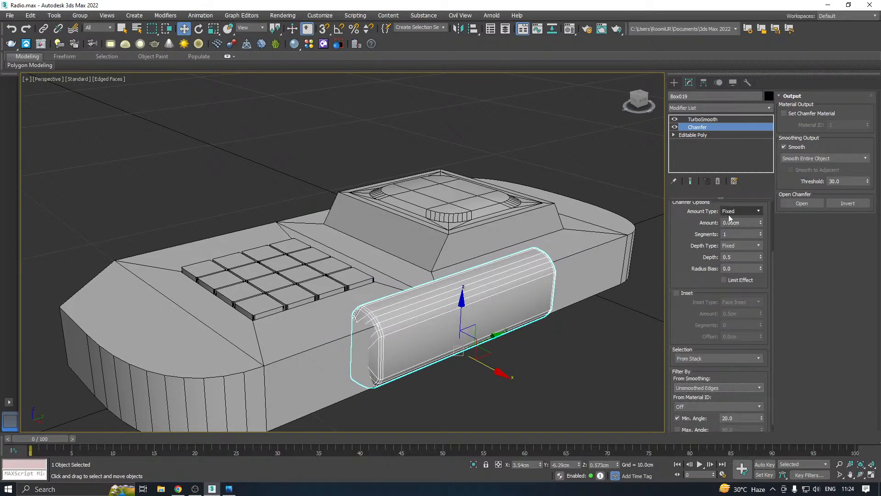
pyautogui.click(703, 119)
# - Hide the edged faces in the viewport and examine the smoothed side box against the radio body
pyautogui.keyDown('alt'); pyautogui.moveTo(532, 220); pyautogui.dragTo(519, 256, button='middle'); pyautogui.keyUp('alt')
pyautogui.click(520, 256)
pyautogui.scroll(-5, 423, 227)
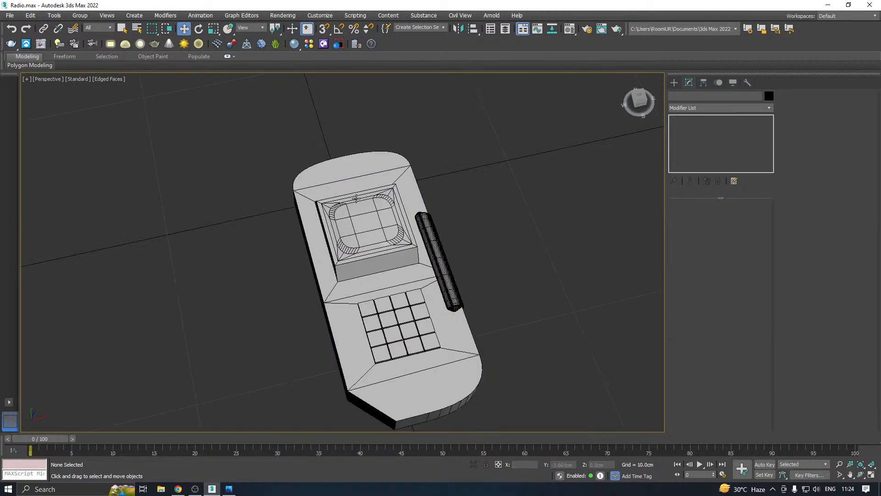
pyautogui.click(104, 80)
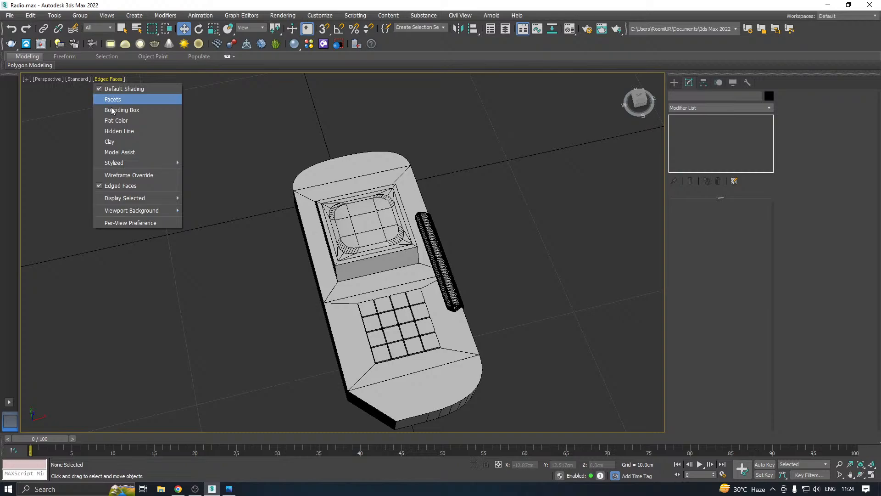
pyautogui.click(124, 185)
pyautogui.click(401, 278)
pyautogui.moveTo(436, 274)
pyautogui.keyDown('alt'); pyautogui.mouseDown(button='middle')
pyautogui.moveTo(401, 238)
pyautogui.moveTo(380, 236)
pyautogui.moveTo(407, 252)
pyautogui.moveTo(411, 241)
pyautogui.moveTo(457, 290)
pyautogui.mouseUp(button='middle'); pyautogui.keyUp('alt')
pyautogui.click(456, 290)
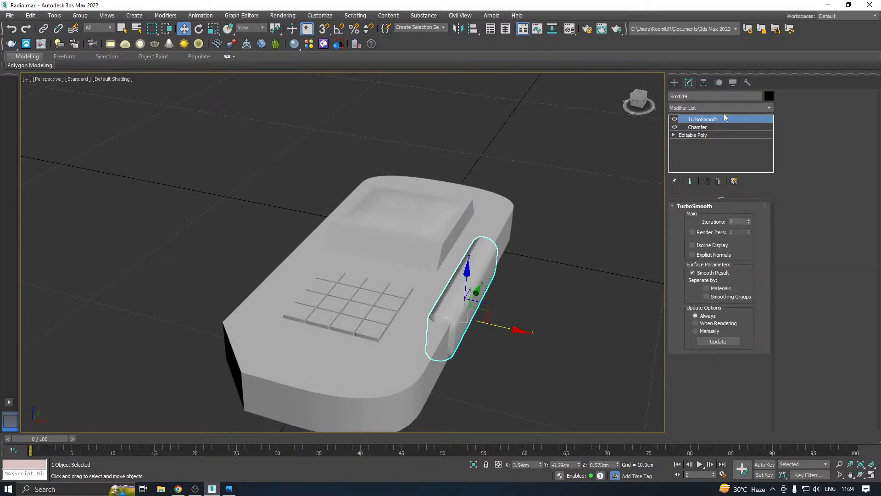
# - Delete the TurboSmooth and Chamfer modifiers from the side box and show edged faces again
pyautogui.rightClick(726, 119)
pyautogui.click(739, 132)
pyautogui.rightClick(694, 119)
pyautogui.click(709, 133)
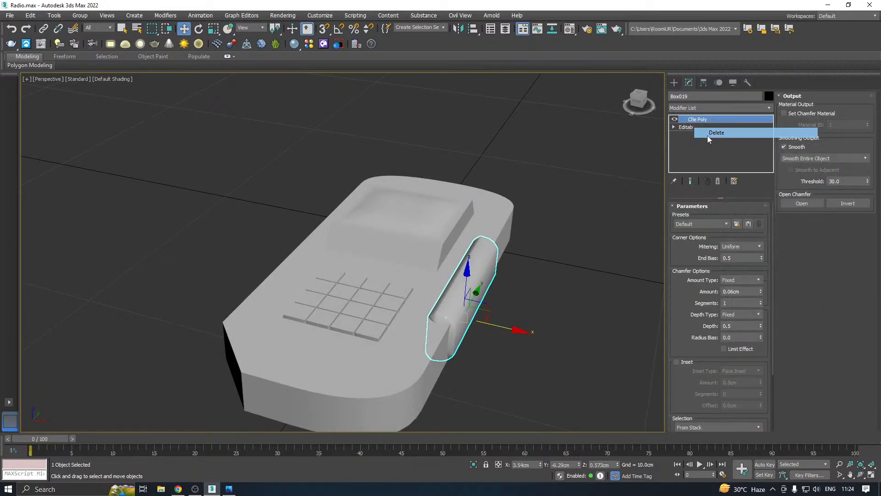
pyautogui.click(120, 80)
pyautogui.click(136, 183)
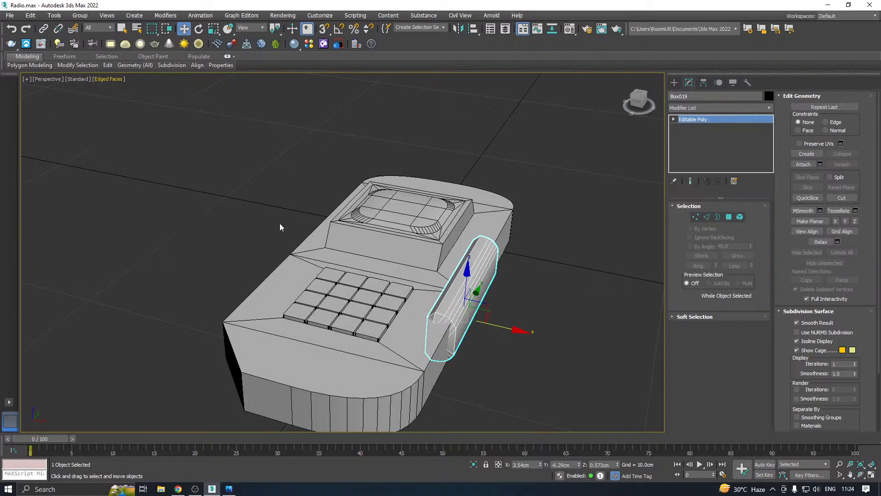
# - Select the radio's main body and isolate it from the keypad buttons and side box
pyautogui.keyDown('alt'); pyautogui.moveTo(280, 226); pyautogui.dragTo(444, 283, button='middle'); pyautogui.keyUp('alt')
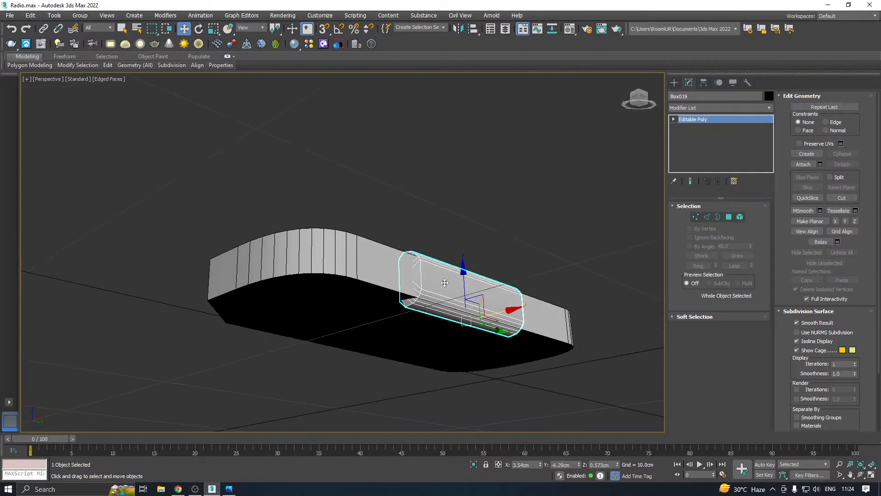
pyautogui.keyDown('alt'); pyautogui.moveTo(407, 251); pyautogui.dragTo(354, 333, button='middle'); pyautogui.keyUp('alt')
pyautogui.click(354, 333)
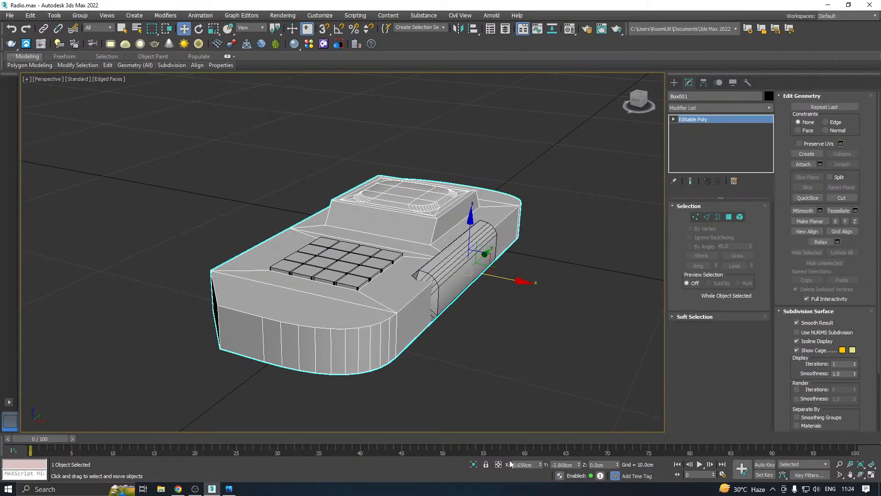
pyautogui.click(474, 464)
pyautogui.keyDown('alt'); pyautogui.moveTo(433, 282); pyautogui.dragTo(632, 261, button='middle'); pyautogui.keyUp('alt')
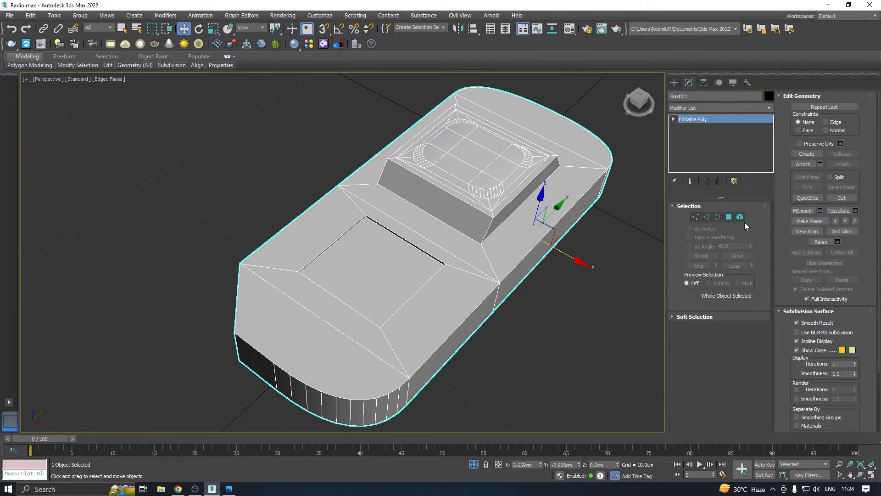
# - Remove the four edges around the floor of the keypad recess so the recess becomes flush with the body
pyautogui.click(729, 217)
pyautogui.click(395, 277)
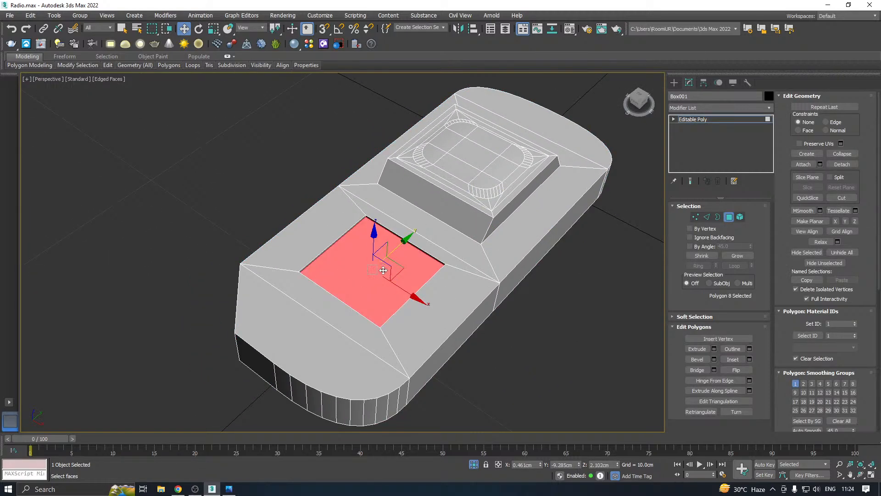
pyautogui.keyDown('ctrl'); pyautogui.click(707, 217); pyautogui.keyUp('ctrl')
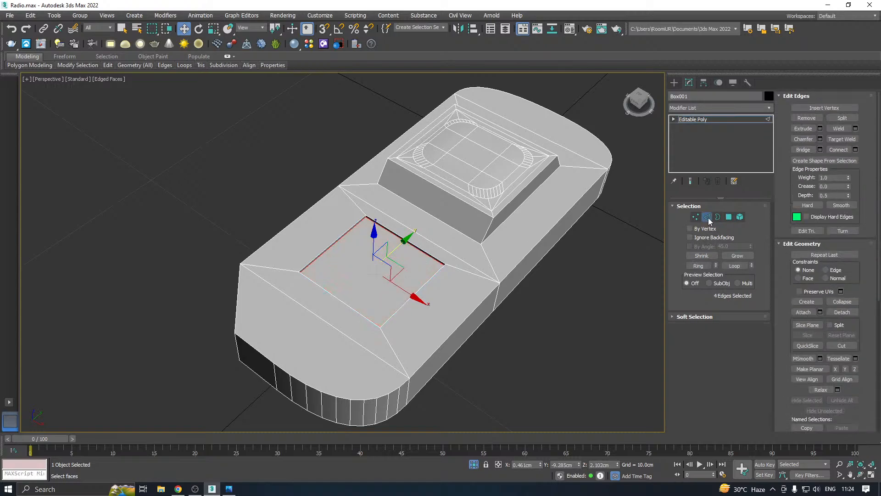
pyautogui.click(380, 278)
pyautogui.keyDown('alt'); pyautogui.moveTo(371, 280); pyautogui.dragTo(380, 277, button='middle'); pyautogui.keyUp('alt')
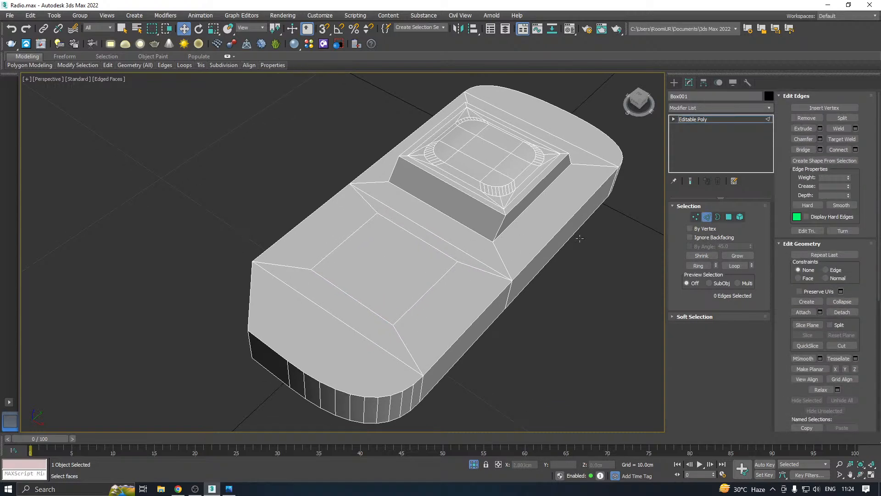
# - Remove the four edges outlining the flat keypad rectangle, together with their corner connections, from the body's top face
pyautogui.click(731, 218)
pyautogui.keyDown('ctrl'); pyautogui.click(707, 217); pyautogui.keyUp('ctrl')
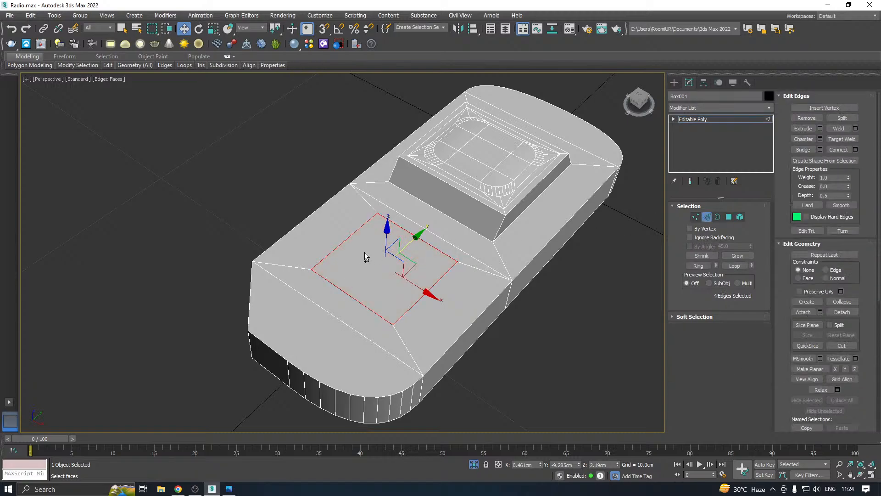
pyautogui.keyDown('alt'); pyautogui.moveTo(365, 252); pyautogui.dragTo(437, 216, button='middle'); pyautogui.keyUp('alt')
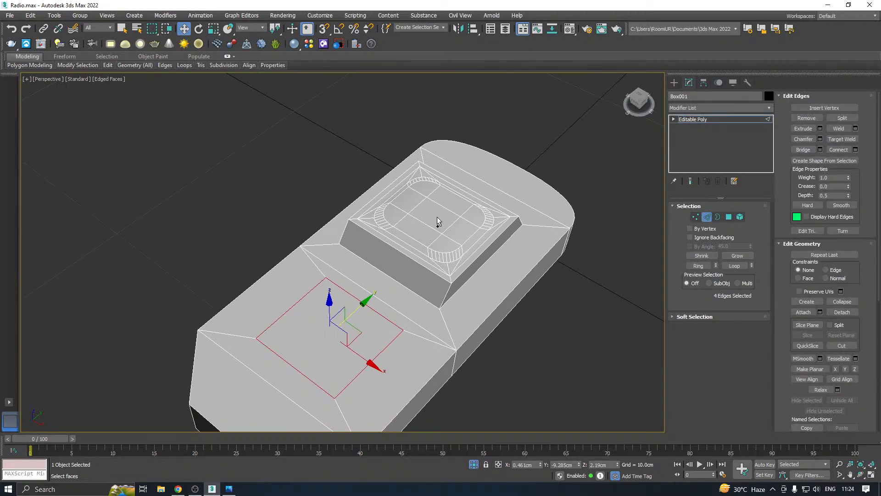
pyautogui.click(390, 295)
# - Select the entire body element and apply Auto Smooth to its smoothing groups
pyautogui.moveTo(389, 295); pyautogui.dragTo(510, 222, button='middle')
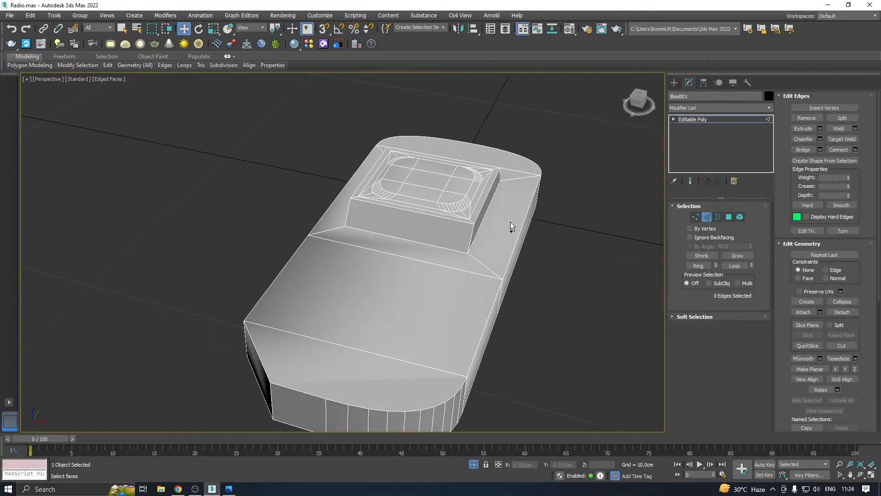
pyautogui.click(740, 217)
pyautogui.click(403, 303)
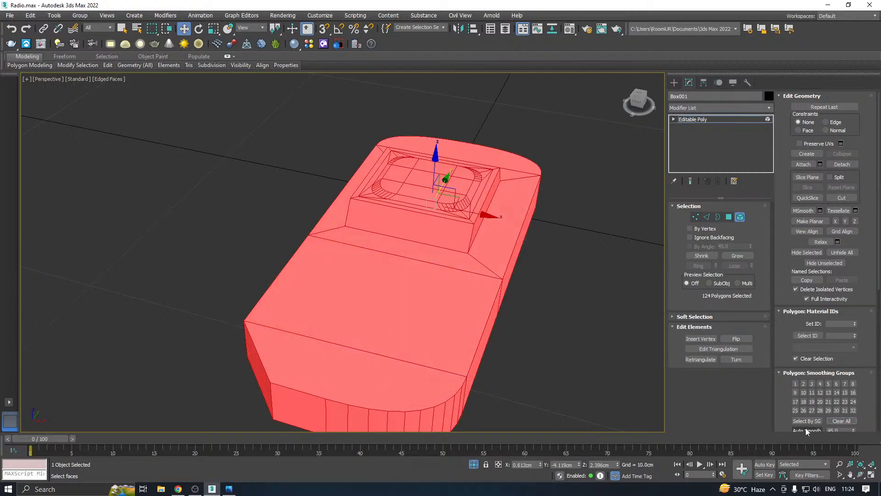
pyautogui.keyDown('alt'); pyautogui.moveTo(580, 344); pyautogui.dragTo(489, 325, button='middle'); pyautogui.keyUp('alt')
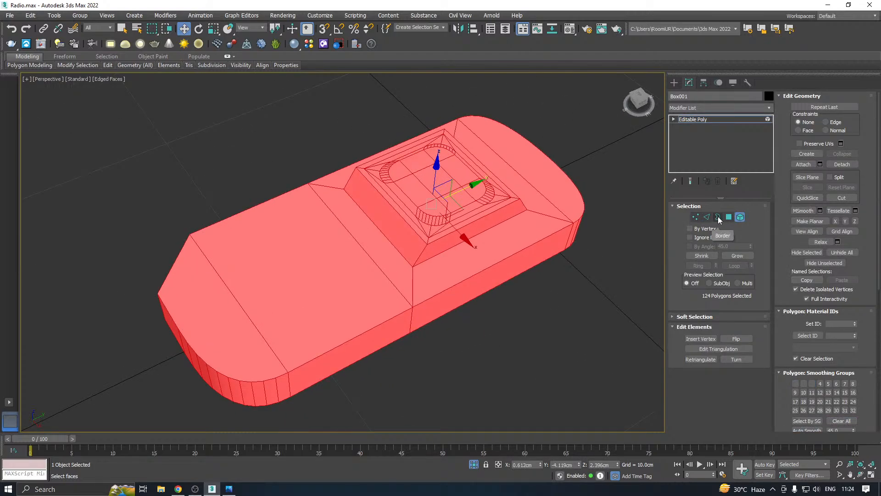
# - Remove the two diagonal edges linking the screen block's keypad-side base corners to the body's outer edges
pyautogui.click(696, 217)
pyautogui.keyDown('alt'); pyautogui.moveTo(571, 227); pyautogui.dragTo(512, 230, button='middle'); pyautogui.keyUp('alt')
pyautogui.click(707, 217)
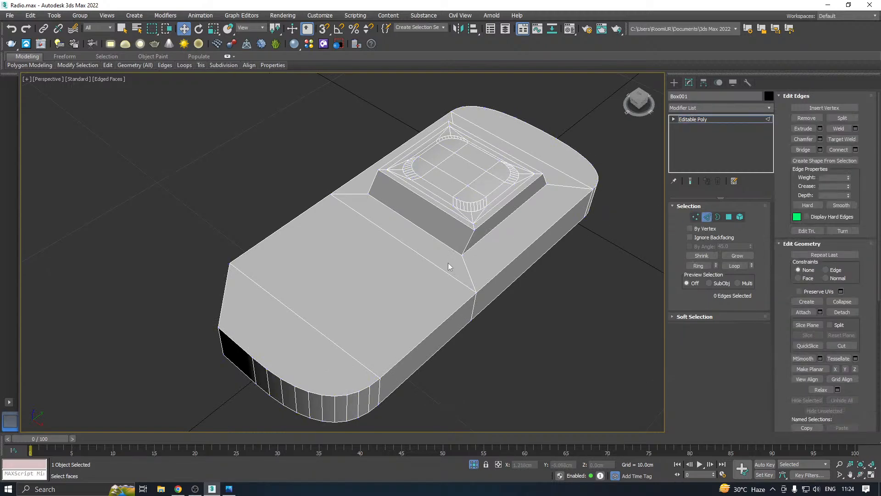
pyautogui.click(466, 264)
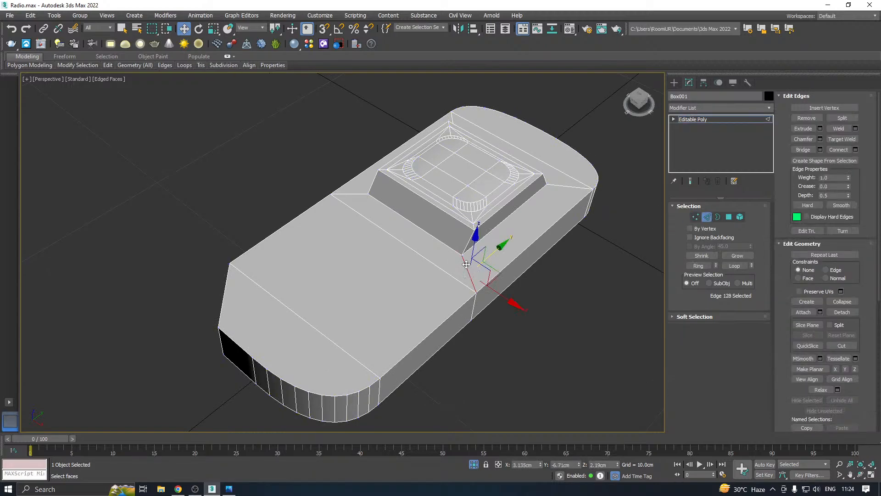
pyautogui.click(366, 195)
pyautogui.moveTo(350, 226); pyautogui.dragTo(381, 228, button='middle')
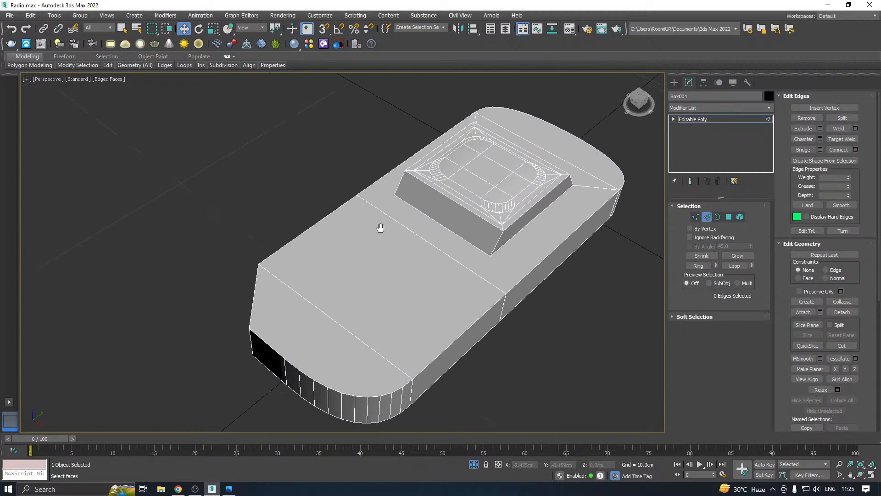
# - Cut a lengthwise edge line from the screen block's keypad-side base corner across the top face to the body's rounded end
pyautogui.click(696, 217)
pyautogui.rightClick(479, 251)
pyautogui.click(472, 172)
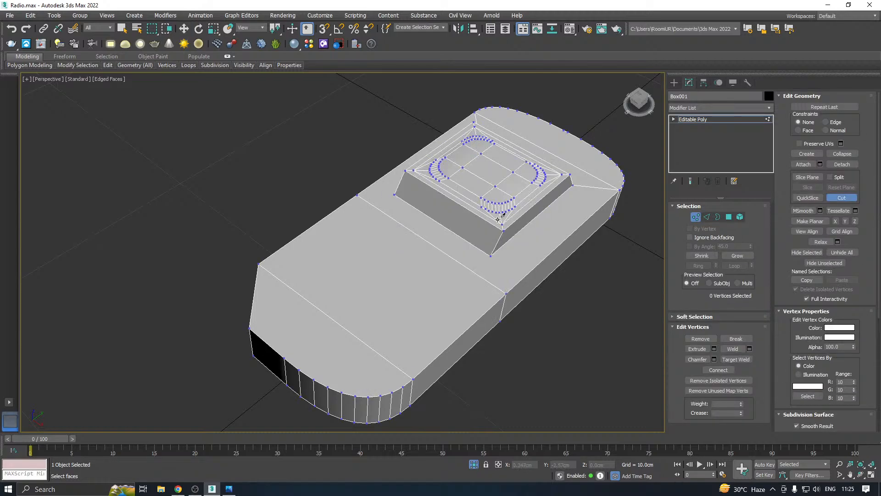
pyautogui.click(396, 193)
pyautogui.keyDown('alt'); pyautogui.moveTo(346, 284); pyautogui.dragTo(442, 263, button='middle'); pyautogui.keyUp('alt')
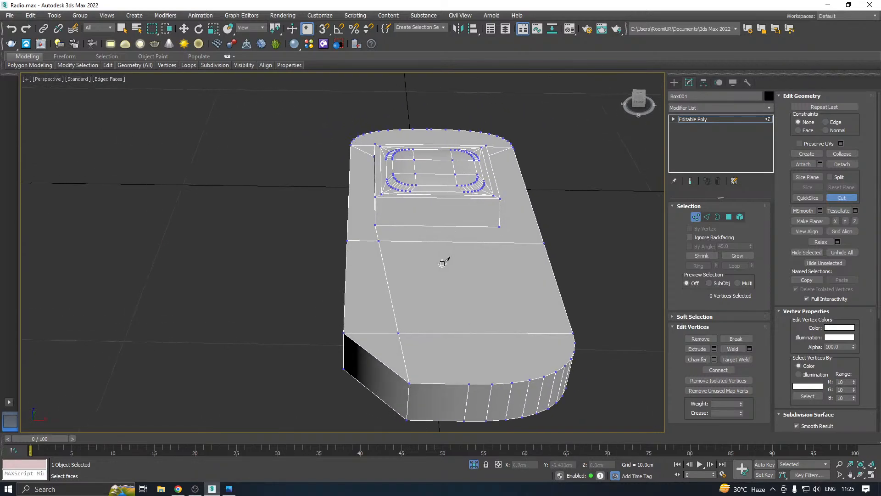
# - Cut lengthwise edge lines from the screen block's remaining three base corners across the top face to the body's ends
pyautogui.click(499, 227)
pyautogui.keyDown('alt'); pyautogui.moveTo(537, 292); pyautogui.dragTo(396, 298, button='middle'); pyautogui.keyUp('alt')
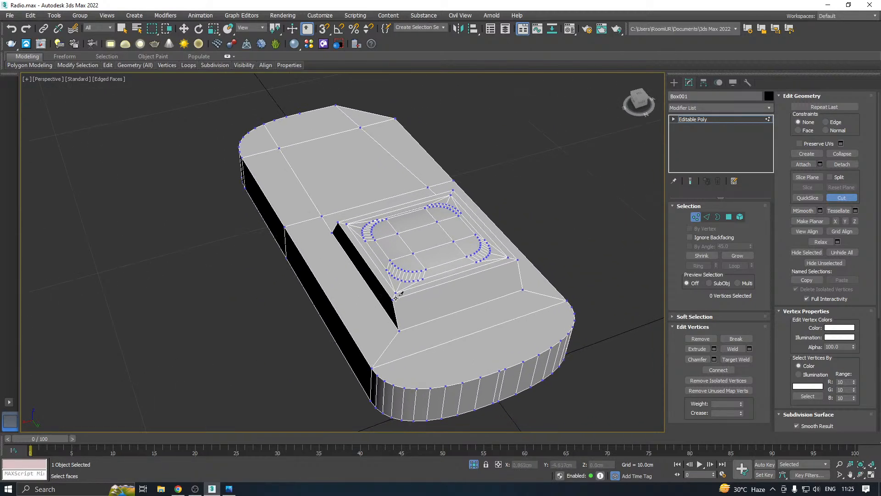
pyautogui.click(399, 330)
pyautogui.click(446, 384)
pyautogui.click(526, 293)
pyautogui.rightClick(572, 329)
# - Remove the two diagonal edges linking the screen block's base corners to the body's outer edges at the end opposite the keypad
pyautogui.click(706, 216)
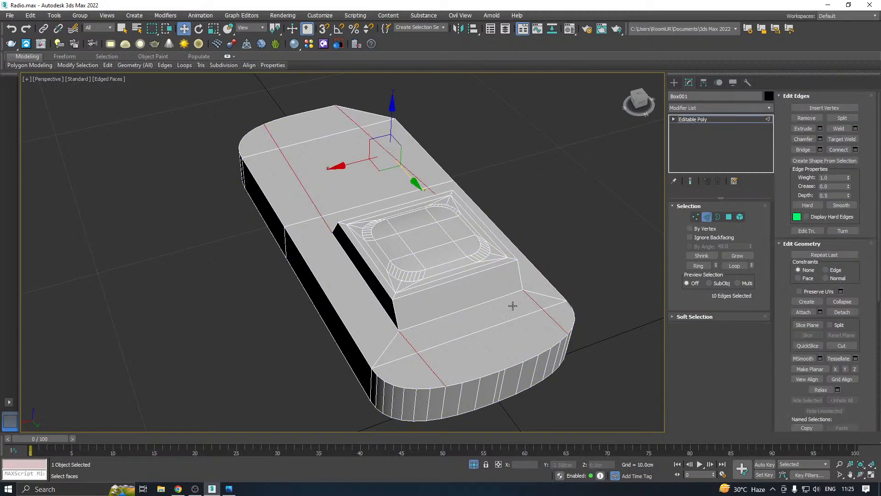
pyautogui.click(386, 349)
pyautogui.click(549, 294)
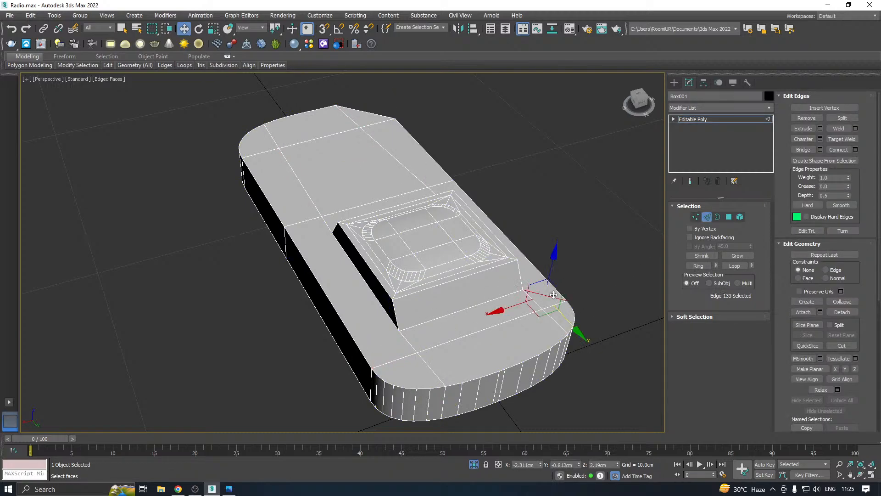
pyautogui.click(444, 271)
# - Examine the recut edge layout of the body and screen block from several angles, leaving edge editing for the whole object
pyautogui.scroll(-2, 498, 293)
pyautogui.keyDown('alt'); pyautogui.moveTo(539, 295); pyautogui.dragTo(456, 241, button='middle'); pyautogui.keyUp('alt')
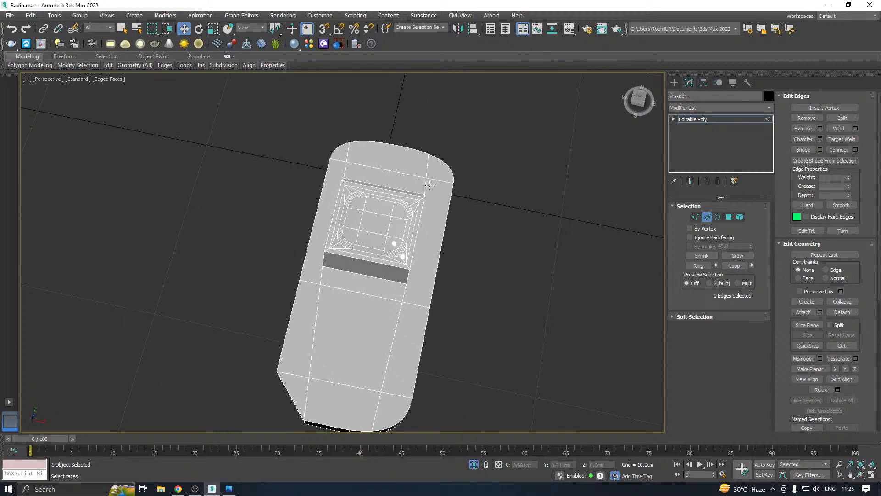
pyautogui.keyDown('alt'); pyautogui.moveTo(429, 184); pyautogui.dragTo(454, 201, button='middle'); pyautogui.keyUp('alt')
pyautogui.keyDown('alt'); pyautogui.moveTo(419, 232); pyautogui.dragTo(455, 185, button='middle'); pyautogui.keyUp('alt')
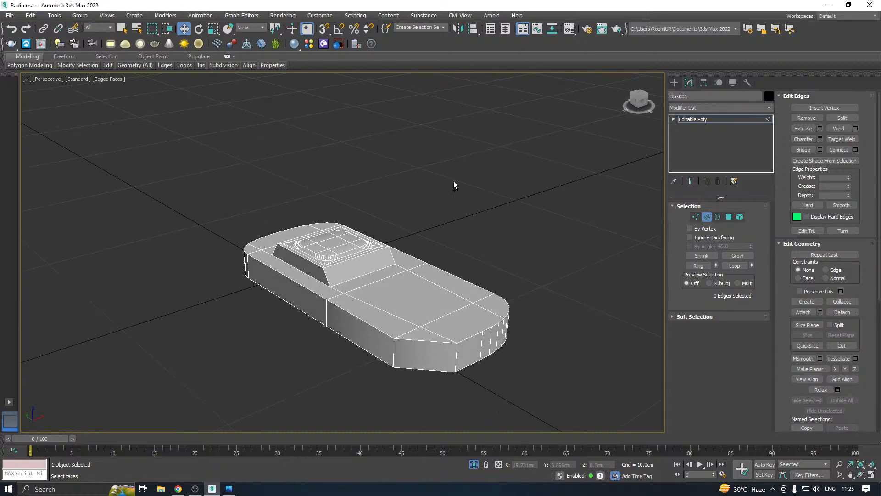
pyautogui.scroll(3, 348, 264)
pyautogui.keyDown('alt'); pyautogui.moveTo(346, 261); pyautogui.dragTo(348, 284, button='middle'); pyautogui.keyUp('alt')
pyautogui.click(698, 120)
pyautogui.scroll(-3, 453, 215)
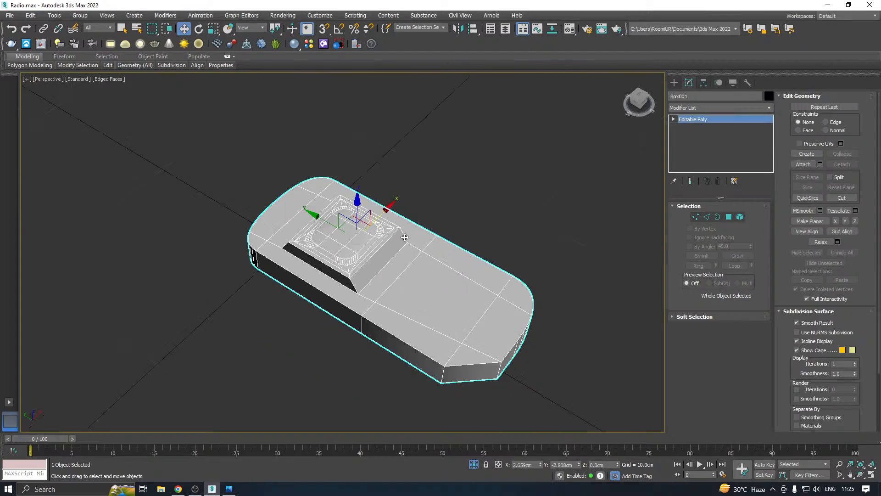
pyautogui.keyDown('alt'); pyautogui.moveTo(503, 230); pyautogui.dragTo(474, 409, button='middle'); pyautogui.keyUp('alt')
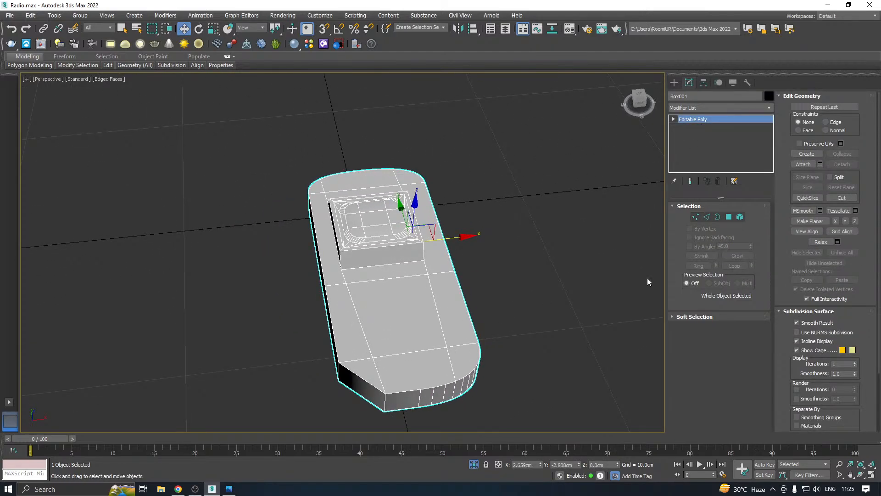
# - Move the two keypad-area vertices of the lengthwise edge line on the chamfered-corner side outward along X
pyautogui.click(695, 217)
pyautogui.scroll(3, 618, 253)
pyautogui.click(377, 356)
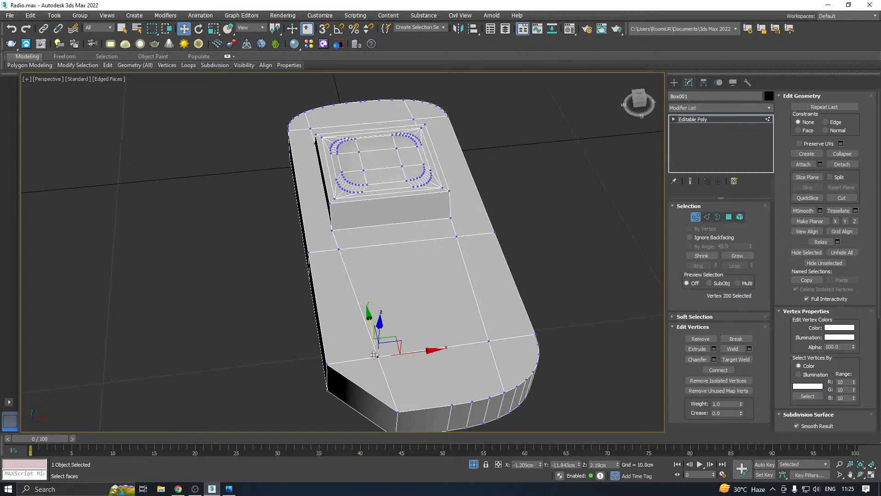
pyautogui.moveTo(422, 351); pyautogui.dragTo(402, 354)
pyautogui.click(338, 249)
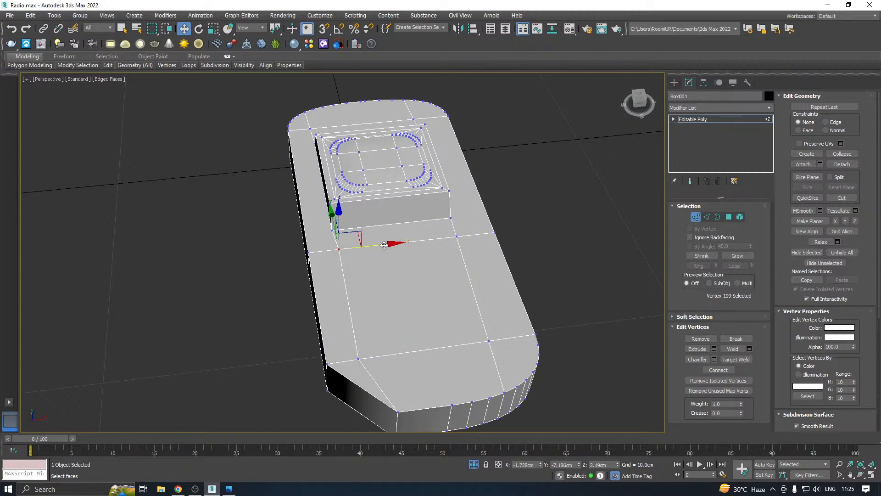
pyautogui.moveTo(384, 245); pyautogui.dragTo(379, 245)
# - Move two vertices on the opposite lengthwise line outward along X, one at the keypad's lower crossing and one beyond the screen block
pyautogui.keyDown('alt'); pyautogui.moveTo(503, 343); pyautogui.dragTo(474, 334, button='middle'); pyautogui.keyUp('alt')
pyautogui.click(453, 347)
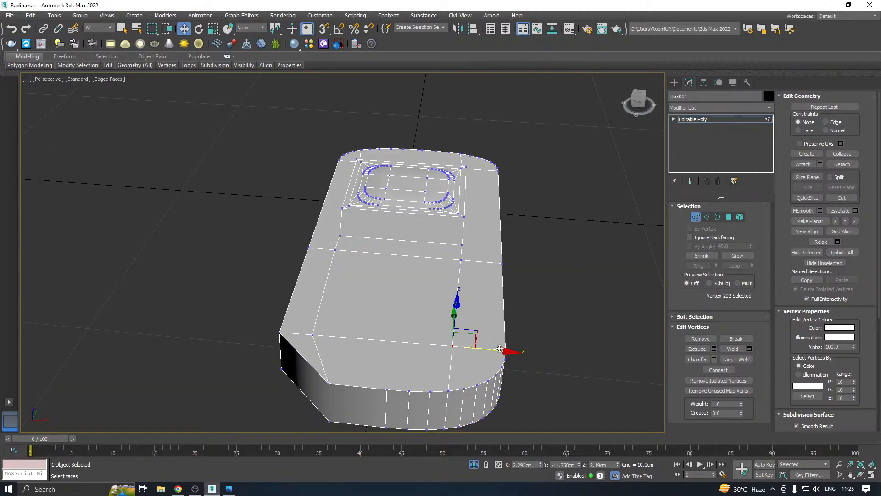
pyautogui.moveTo(500, 348); pyautogui.dragTo(501, 350)
pyautogui.keyDown('alt'); pyautogui.moveTo(429, 364); pyautogui.dragTo(421, 195, button='middle'); pyautogui.keyUp('alt')
pyautogui.scroll(2, 418, 225)
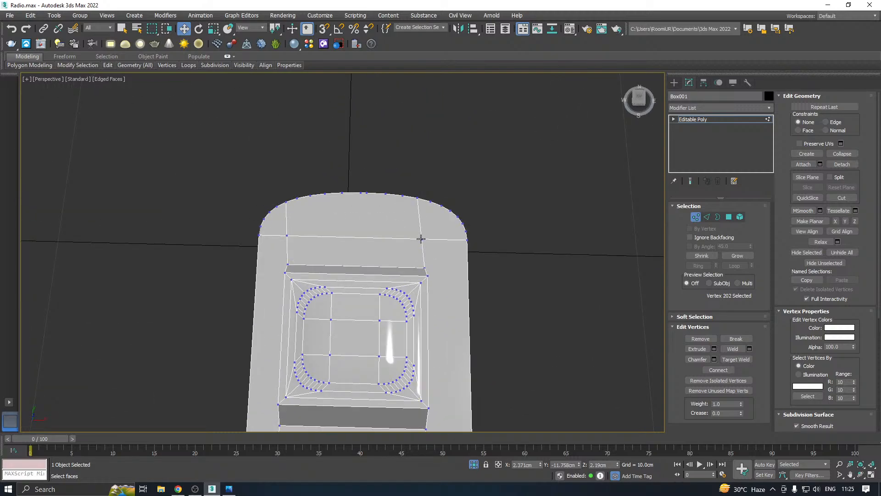
pyautogui.moveTo(421, 239); pyautogui.dragTo(426, 239)
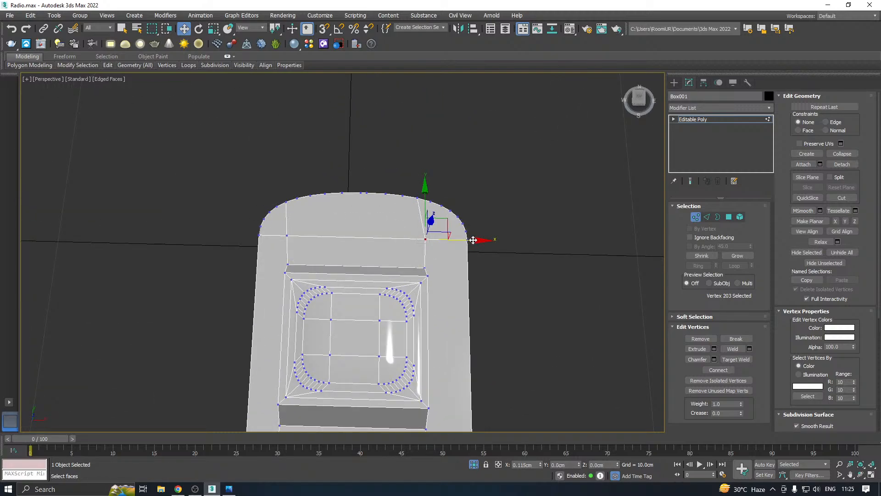
# - Nudge the inner vertex beyond the raised block's upper-left corner slightly along X and clear the vertex selection
pyautogui.click(287, 236)
pyautogui.moveTo(331, 238); pyautogui.dragTo(333, 238)
pyautogui.click(350, 255)
pyautogui.scroll(-2, 408, 191)
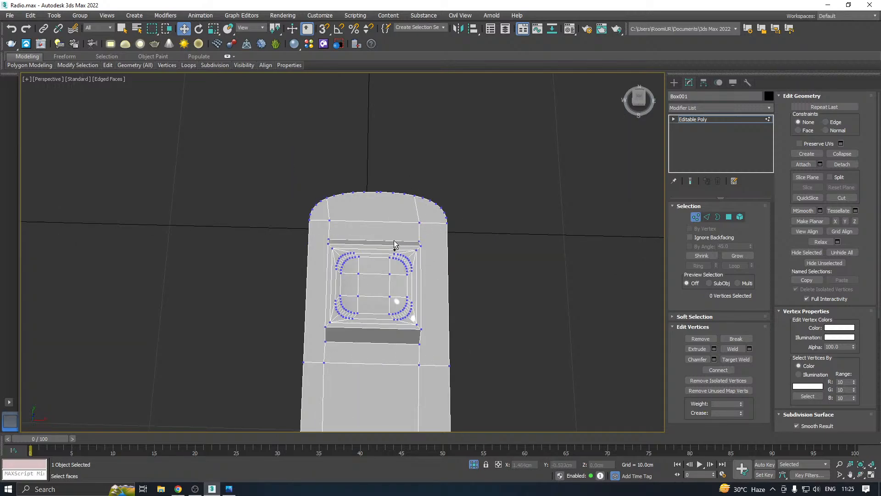
# - Select the body's long top edge on one side and the top-rim edges of the rounded corner at the end away from the raised block
pyautogui.keyDown('alt'); pyautogui.moveTo(396, 246); pyautogui.dragTo(398, 219, button='middle'); pyautogui.keyUp('alt')
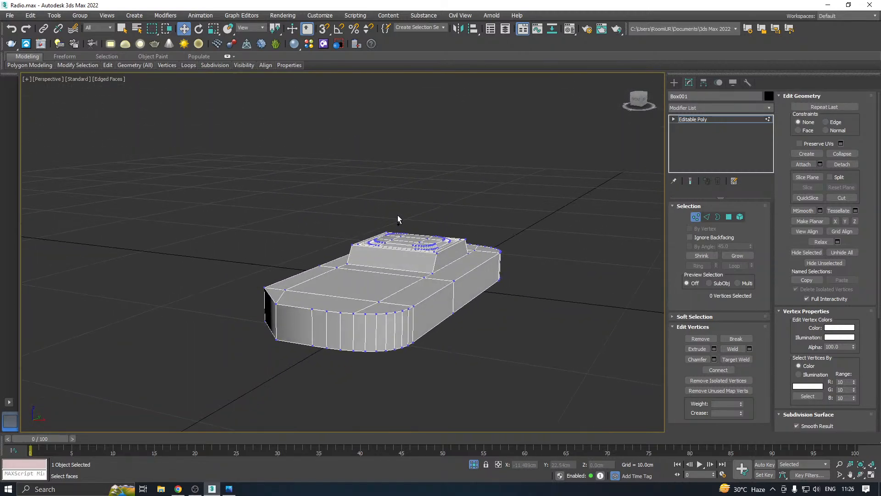
pyautogui.click(708, 216)
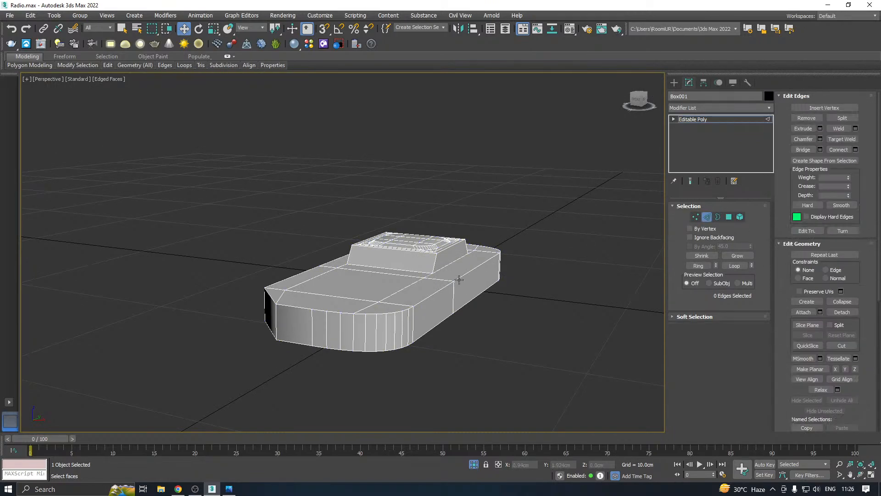
pyautogui.doubleClick(431, 295)
pyautogui.keyDown('alt'); pyautogui.moveTo(432, 295); pyautogui.dragTo(417, 320, button='middle'); pyautogui.keyUp('alt')
pyautogui.scroll(2, 368, 349)
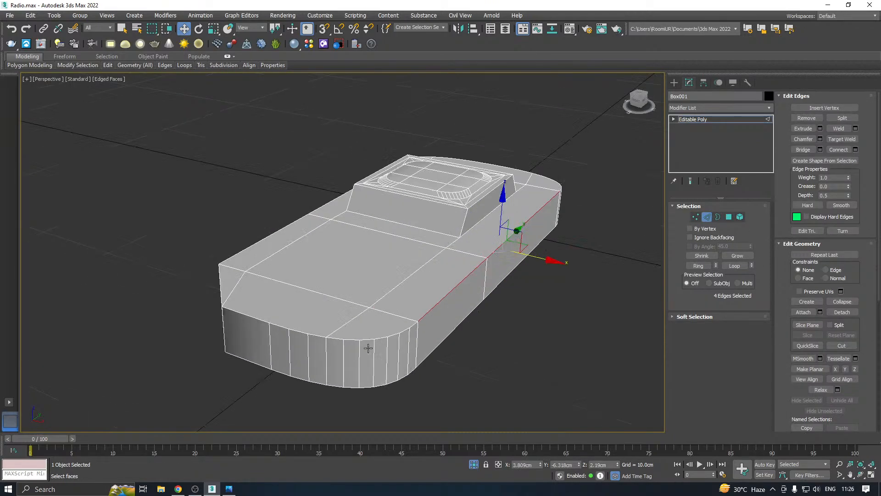
pyautogui.keyDown('ctrl'); pyautogui.click(370, 337); pyautogui.keyUp('ctrl')
pyautogui.keyDown('ctrl'); pyautogui.click(381, 338); pyautogui.keyUp('ctrl')
pyautogui.keyDown('ctrl'); pyautogui.click(395, 334); pyautogui.keyUp('ctrl')
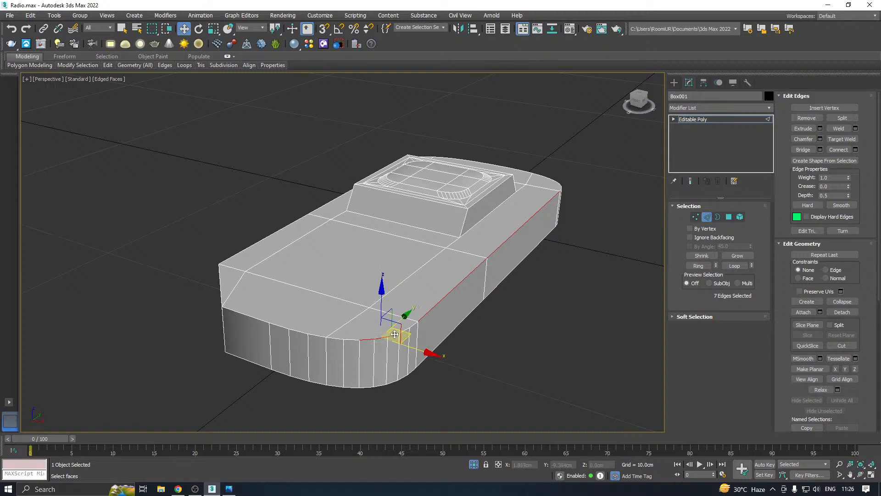
pyautogui.keyDown('ctrl'); pyautogui.click(409, 330); pyautogui.keyUp('ctrl')
pyautogui.keyDown('ctrl'); pyautogui.click(416, 323); pyautogui.keyUp('ctrl')
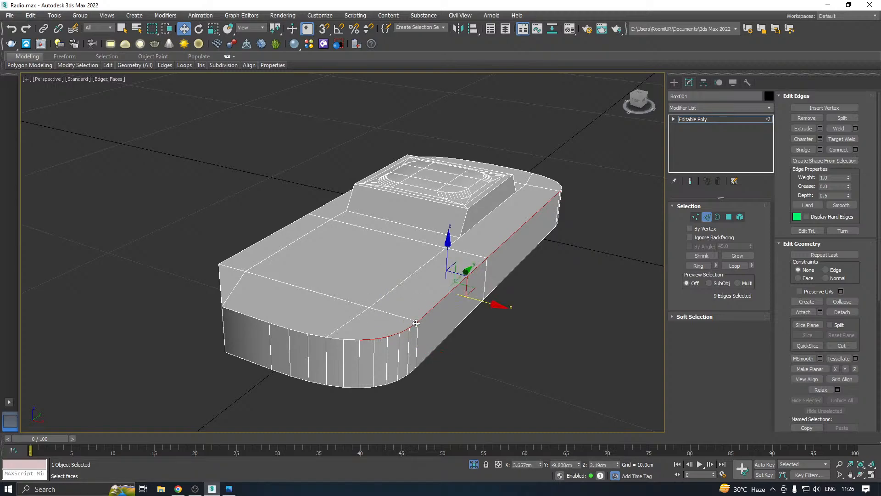
# - Extend the edge selection across that end's top rim to include the opposite long side
pyautogui.keyDown('ctrl'); pyautogui.click(317, 338); pyautogui.keyUp('ctrl')
pyautogui.keyDown('ctrl'); pyautogui.click(351, 340); pyautogui.keyUp('ctrl')
pyautogui.keyDown('ctrl'); pyautogui.click(343, 339); pyautogui.keyUp('ctrl')
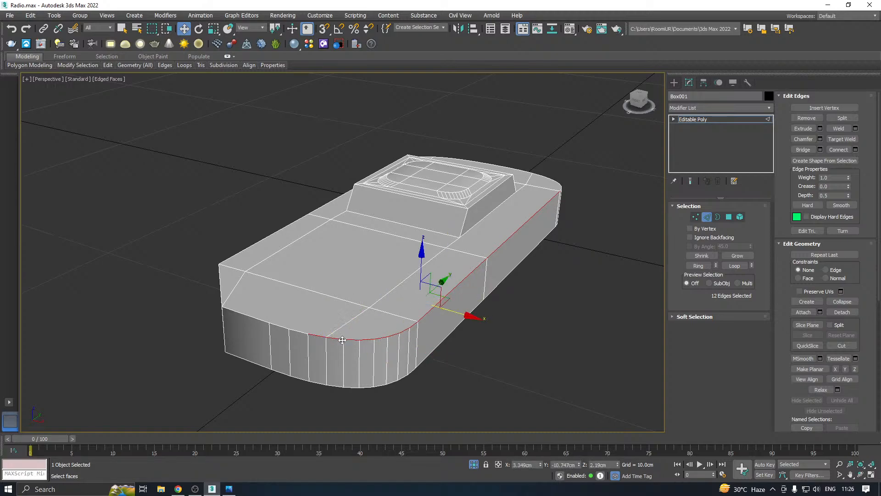
pyautogui.keyDown('ctrl'); pyautogui.click(296, 332); pyautogui.keyUp('ctrl')
pyautogui.keyDown('ctrl'); pyautogui.click(275, 322); pyautogui.keyUp('ctrl')
pyautogui.keyDown('ctrl'); pyautogui.click(250, 313); pyautogui.keyUp('ctrl')
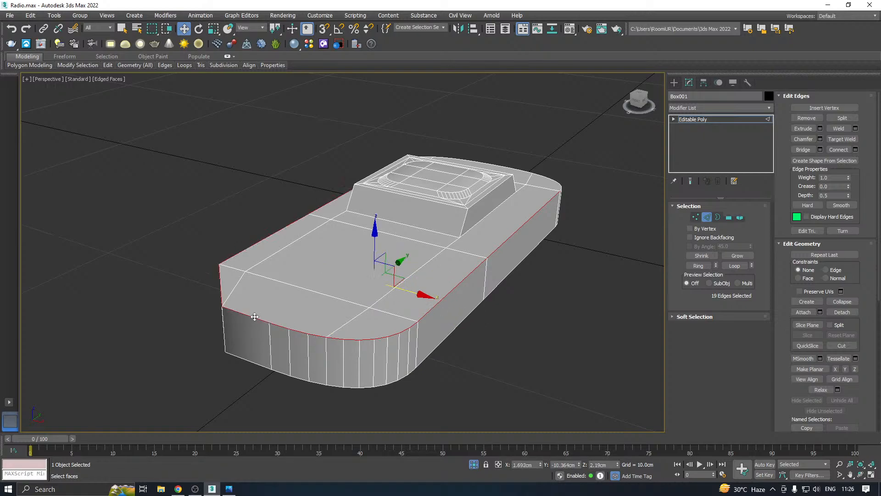
# - Add the top-rim edges of the first rounded corner and adjoining curve at the raised-block end to the selection
pyautogui.keyDown('alt'); pyautogui.moveTo(236, 291); pyautogui.dragTo(394, 217, button='middle'); pyautogui.keyUp('alt')
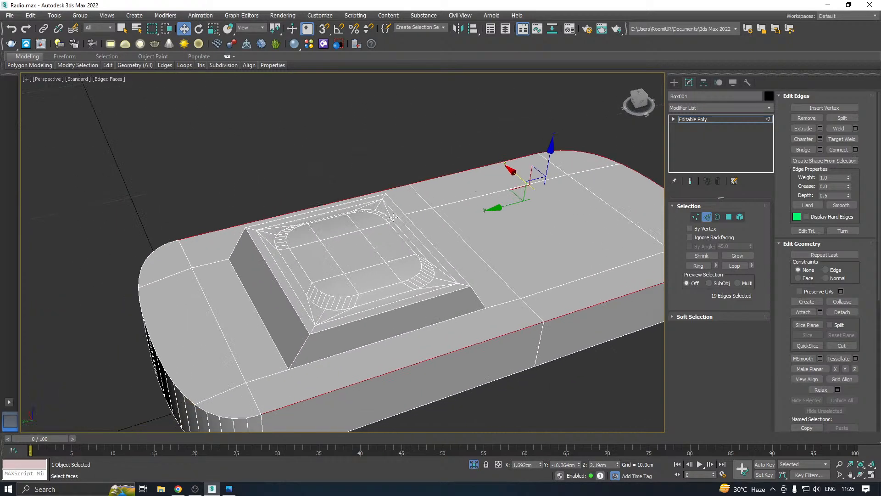
pyautogui.keyDown('alt'); pyautogui.moveTo(365, 245); pyautogui.dragTo(367, 232, button='middle'); pyautogui.keyUp('alt')
pyautogui.keyDown('alt'); pyautogui.moveTo(193, 276); pyautogui.dragTo(328, 263, button='middle'); pyautogui.keyUp('alt')
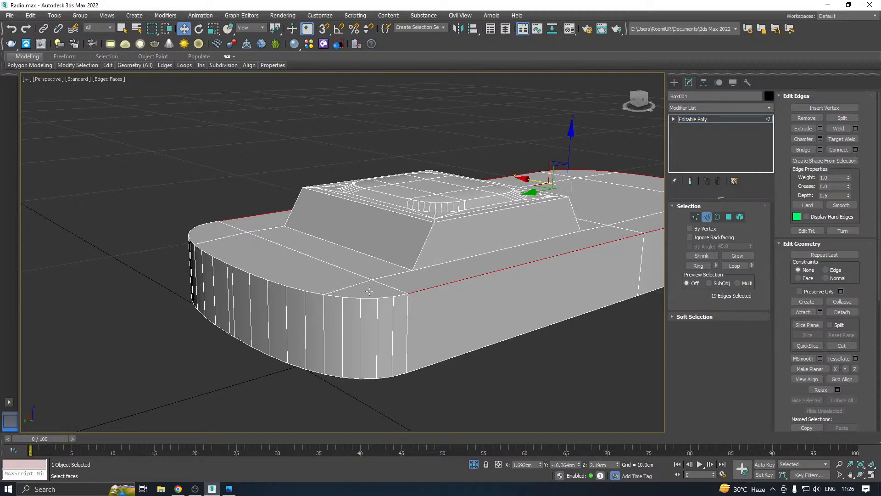
pyautogui.keyDown('ctrl'); pyautogui.click(400, 294); pyautogui.keyUp('ctrl')
pyautogui.keyDown('ctrl'); pyautogui.click(385, 296); pyautogui.keyUp('ctrl')
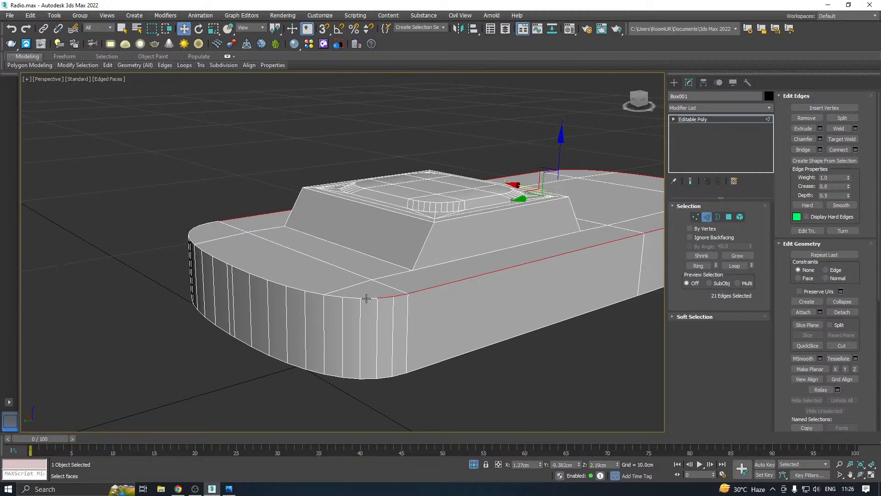
pyautogui.keyDown('ctrl'); pyautogui.click(368, 298); pyautogui.keyUp('ctrl')
pyautogui.keyDown('ctrl'); pyautogui.click(351, 297); pyautogui.keyUp('ctrl')
pyautogui.keyDown('ctrl'); pyautogui.click(340, 297); pyautogui.keyUp('ctrl')
pyautogui.keyDown('ctrl'); pyautogui.click(320, 296); pyautogui.keyUp('ctrl')
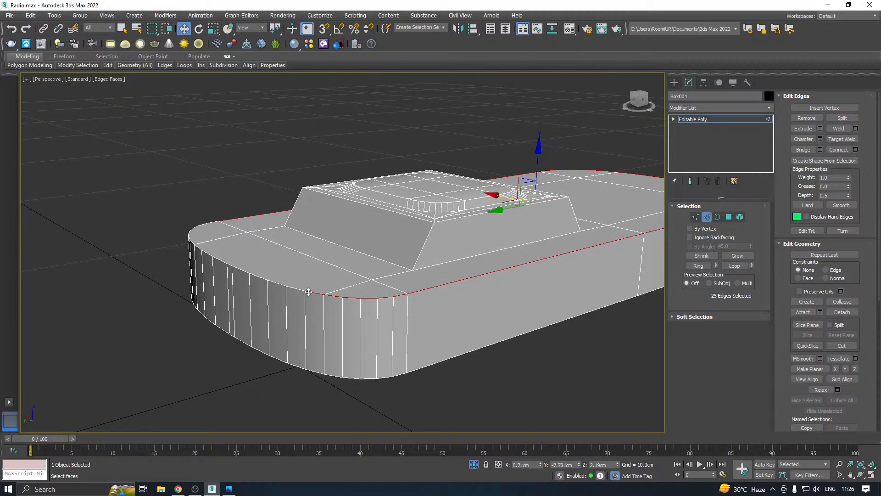
pyautogui.keyDown('ctrl'); pyautogui.click(292, 288); pyautogui.keyUp('ctrl')
pyautogui.keyDown('ctrl'); pyautogui.click(274, 282); pyautogui.keyUp('ctrl')
pyautogui.keyDown('ctrl'); pyautogui.click(255, 276); pyautogui.keyUp('ctrl')
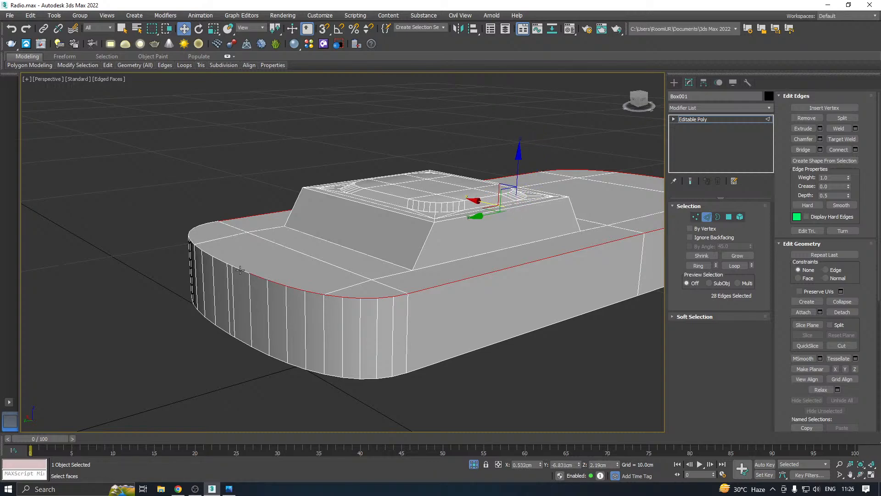
pyautogui.keyDown('ctrl'); pyautogui.click(237, 268); pyautogui.keyUp('ctrl')
# - Complete the rim selection with the remaining curved edges and second rounded corner at the raised-block end
pyautogui.keyDown('alt'); pyautogui.moveTo(231, 265); pyautogui.dragTo(393, 309, button='middle'); pyautogui.keyUp('alt')
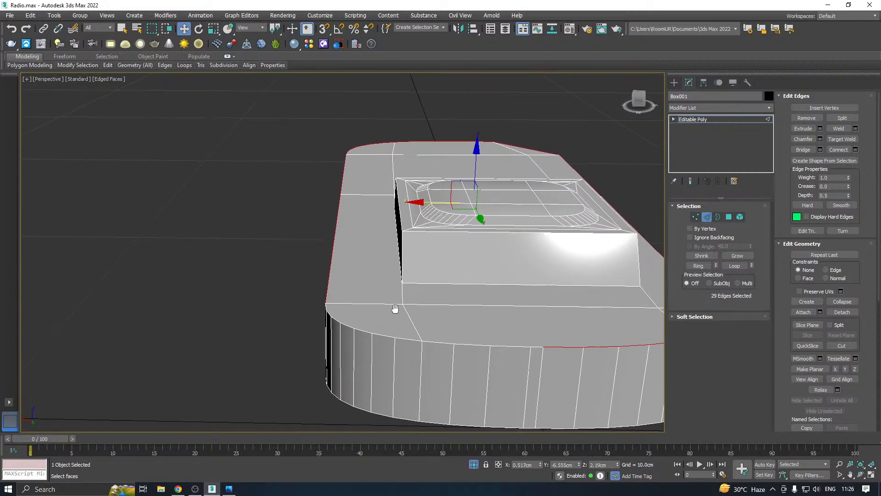
pyautogui.keyDown('ctrl'); pyautogui.click(539, 347); pyautogui.keyUp('ctrl')
pyautogui.keyDown('ctrl'); pyautogui.click(509, 347); pyautogui.keyUp('ctrl')
pyautogui.keyDown('ctrl'); pyautogui.click(473, 346); pyautogui.keyUp('ctrl')
pyautogui.keyDown('ctrl'); pyautogui.click(437, 345); pyautogui.keyUp('ctrl')
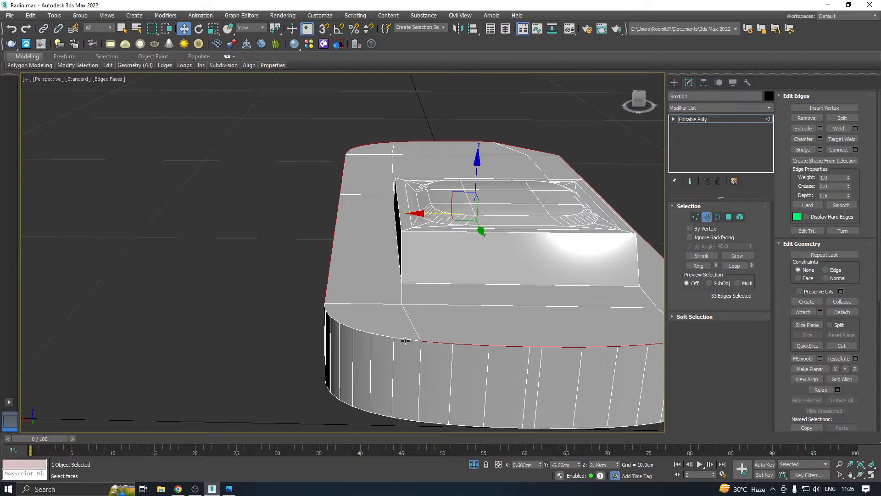
pyautogui.keyDown('ctrl'); pyautogui.click(406, 340); pyautogui.keyUp('ctrl')
pyautogui.keyDown('ctrl'); pyautogui.click(387, 338); pyautogui.keyUp('ctrl')
pyautogui.keyDown('ctrl'); pyautogui.click(365, 333); pyautogui.keyUp('ctrl')
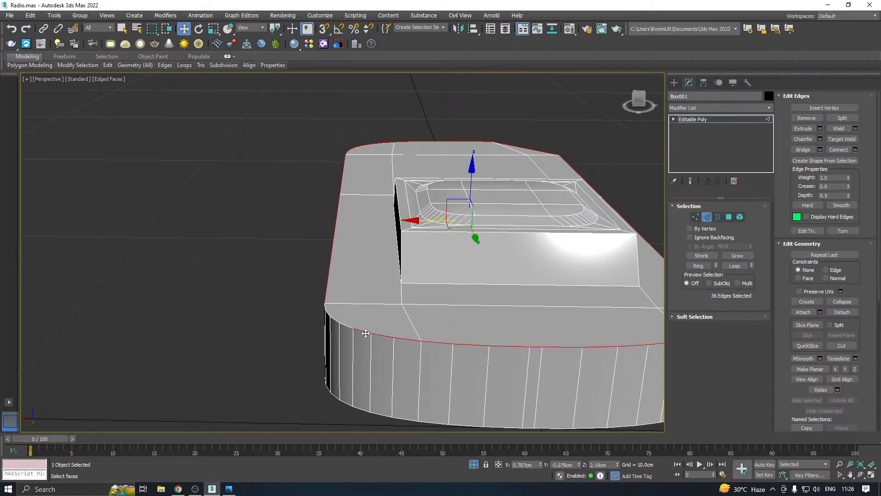
pyautogui.keyDown('ctrl'); pyautogui.click(342, 323); pyautogui.keyUp('ctrl')
pyautogui.keyDown('ctrl'); pyautogui.click(332, 317); pyautogui.keyUp('ctrl')
pyautogui.keyDown('alt'); pyautogui.moveTo(333, 318); pyautogui.dragTo(422, 326, button='middle'); pyautogui.keyUp('alt')
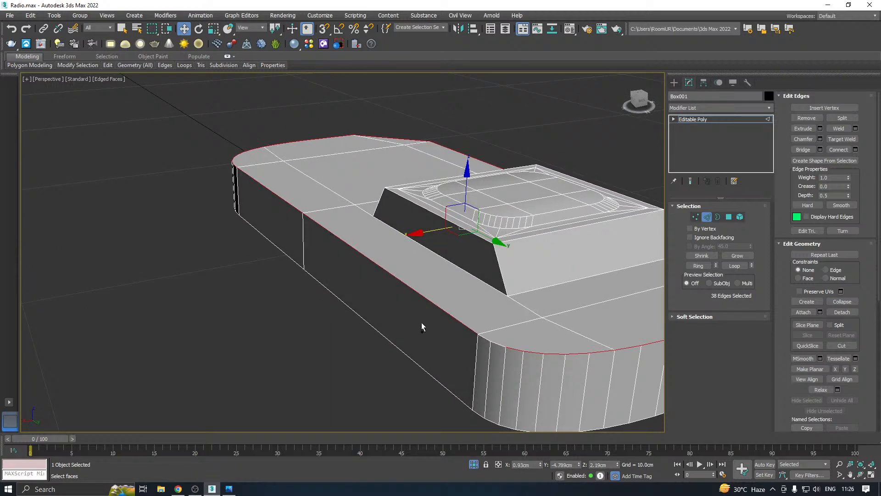
pyautogui.keyDown('ctrl'); pyautogui.click(500, 346); pyautogui.keyUp('ctrl')
pyautogui.keyDown('ctrl'); pyautogui.click(486, 338); pyautogui.keyUp('ctrl')
pyautogui.scroll(-5, 349, 340)
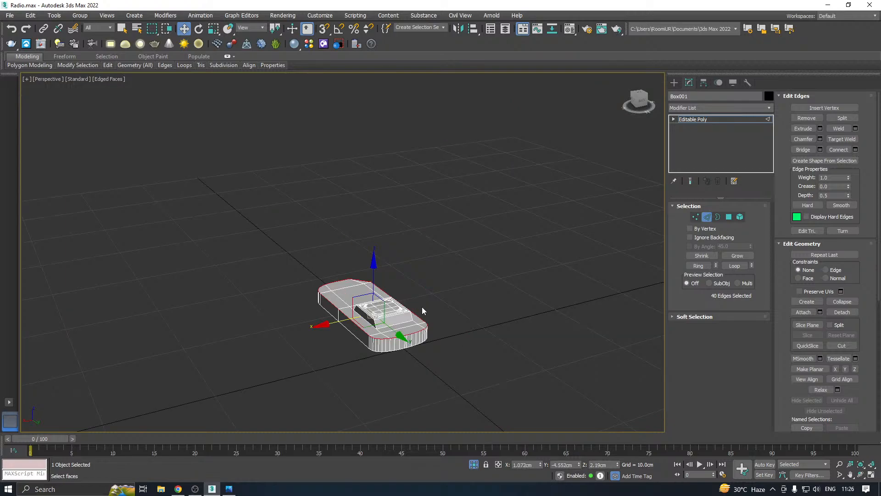
pyautogui.keyDown('alt'); pyautogui.moveTo(422, 307); pyautogui.dragTo(370, 374, button='middle'); pyautogui.keyUp('alt')
pyautogui.scroll(4, 370, 374)
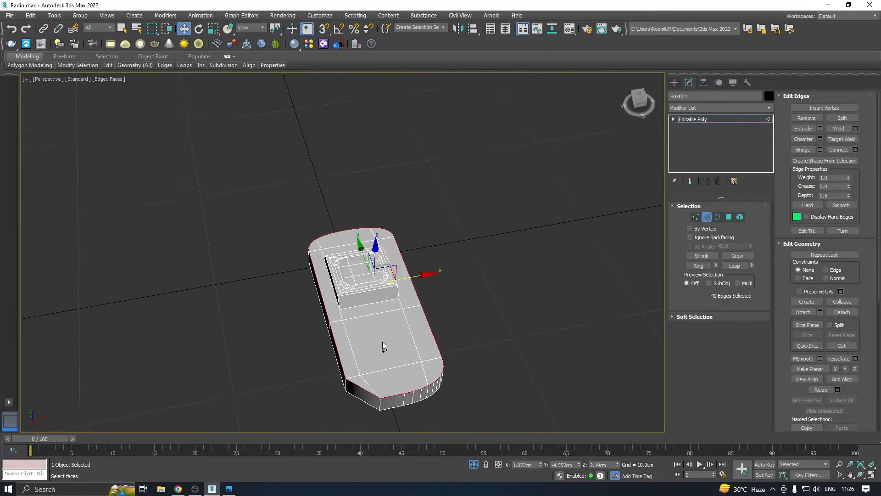
pyautogui.keyDown('alt'); pyautogui.moveTo(382, 342); pyautogui.dragTo(382, 334, button='middle'); pyautogui.keyUp('alt')
pyautogui.click(179, 488)
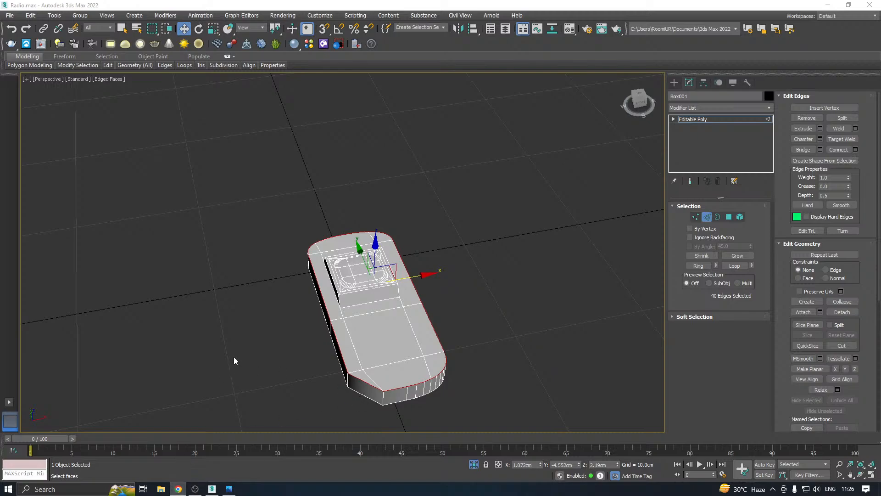
pyautogui.keyDown('alt'); pyautogui.moveTo(234, 357); pyautogui.dragTo(421, 350, button='middle'); pyautogui.keyUp('alt')
pyautogui.scroll(5, 430, 367)
pyautogui.click(237, 490)
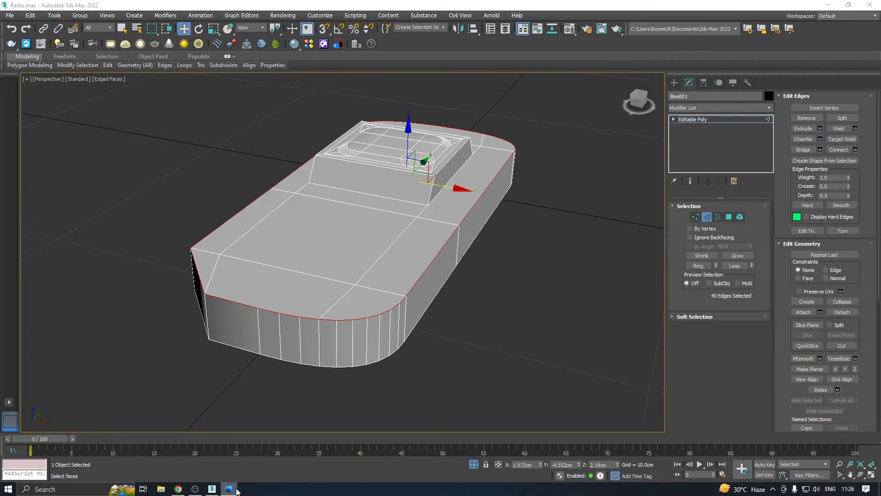
# - Try a chamfer of about 0.343 cm with 2 segments on the selected top-rim edges of the body
pyautogui.keyDown('alt'); pyautogui.moveTo(297, 366); pyautogui.dragTo(186, 353, button='middle'); pyautogui.keyUp('alt')
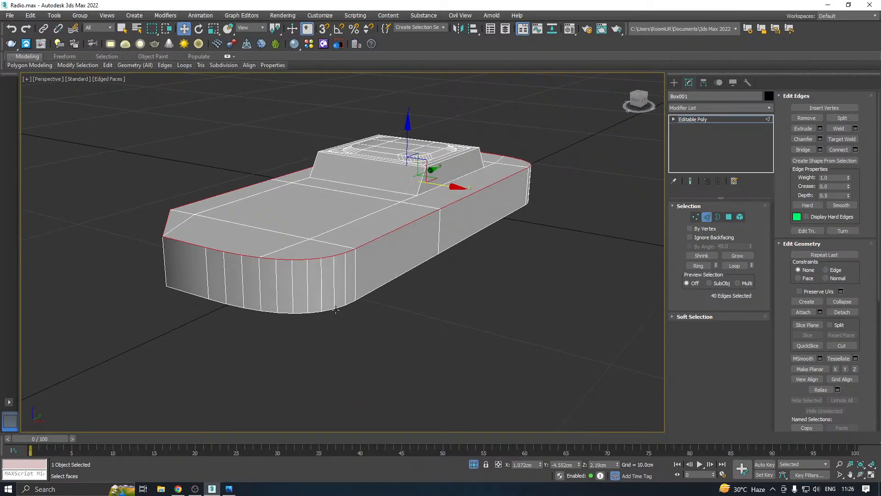
pyautogui.moveTo(336, 308); pyautogui.dragTo(348, 326, button='middle')
pyautogui.click(822, 139)
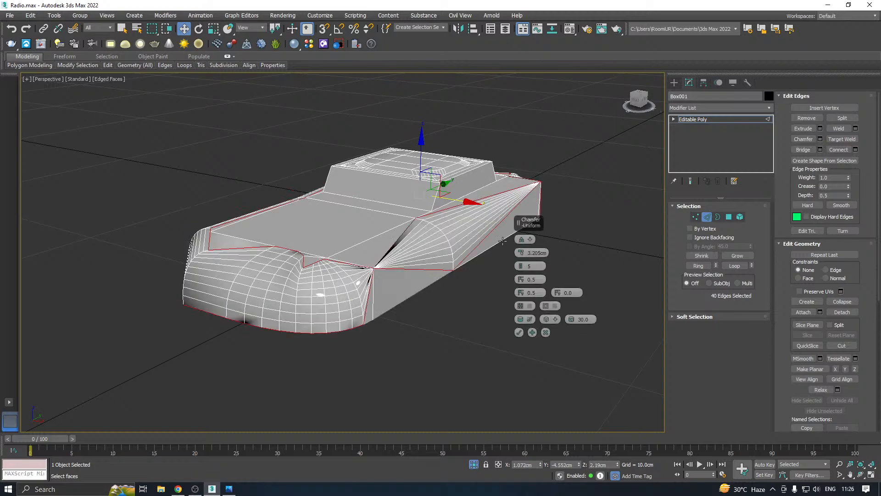
pyautogui.click(520, 269)
pyautogui.click(521, 268)
pyautogui.click(521, 269)
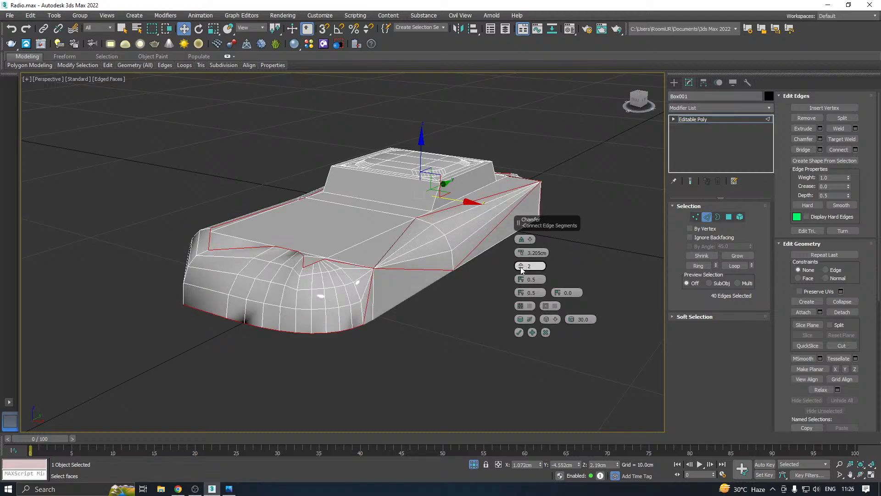
pyautogui.moveTo(521, 255); pyautogui.dragTo(531, 360)
pyautogui.scroll(2, 379, 268)
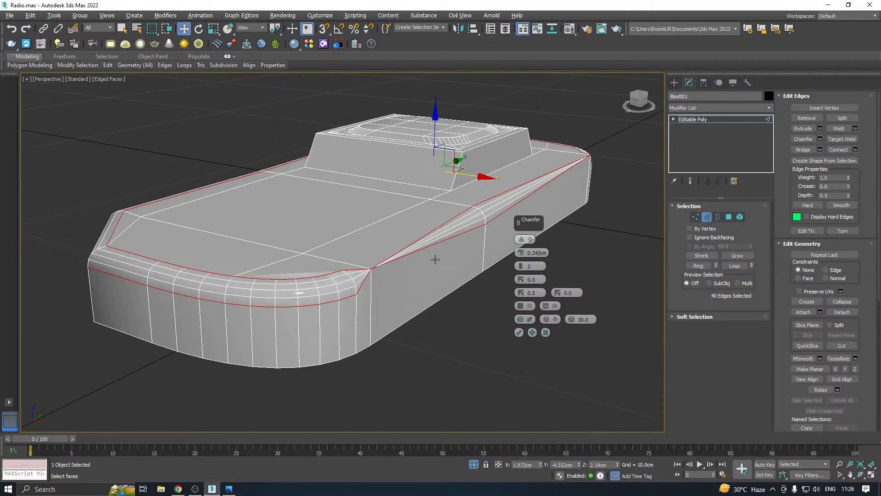
# - Compare the Patch and other chamfer types on the rim corners, and discard the chamfer
pyautogui.click(521, 239)
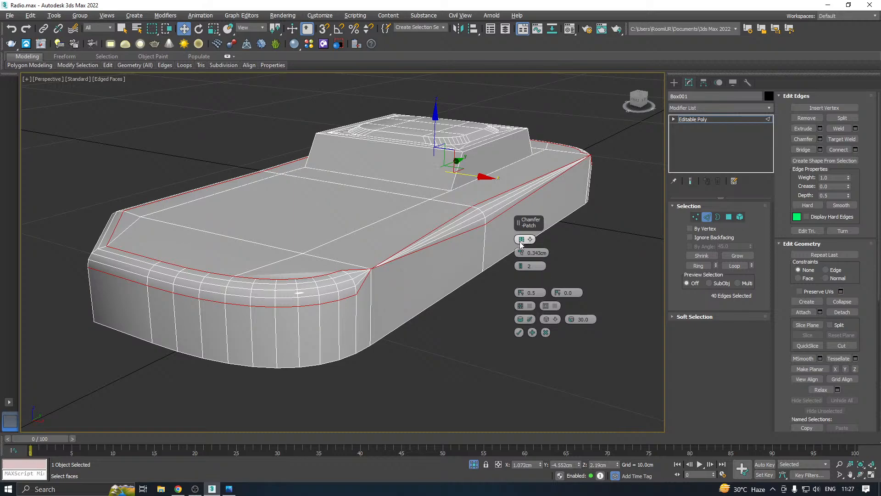
pyautogui.keyDown('alt'); pyautogui.moveTo(520, 242); pyautogui.dragTo(440, 275, button='middle'); pyautogui.keyUp('alt')
pyautogui.scroll(5, 315, 270)
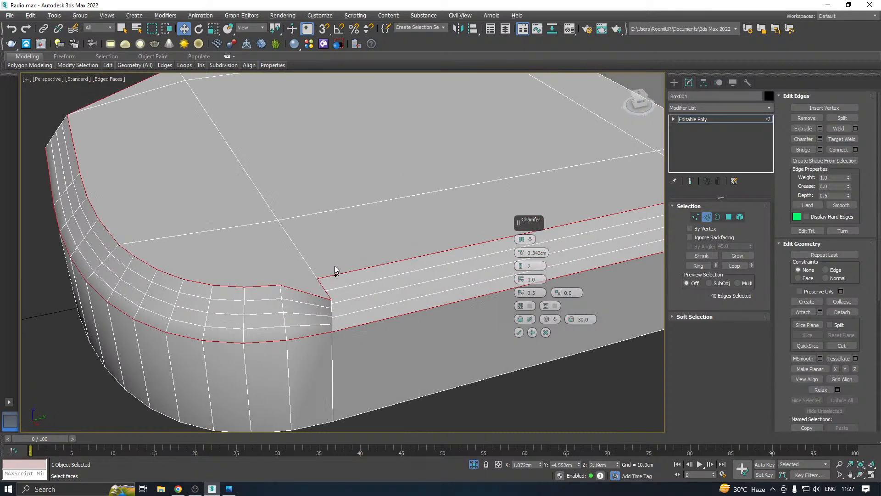
pyautogui.click(522, 239)
pyautogui.scroll(-3, 283, 289)
pyautogui.keyDown('alt'); pyautogui.moveTo(345, 279); pyautogui.dragTo(289, 214, button='middle'); pyautogui.keyUp('alt')
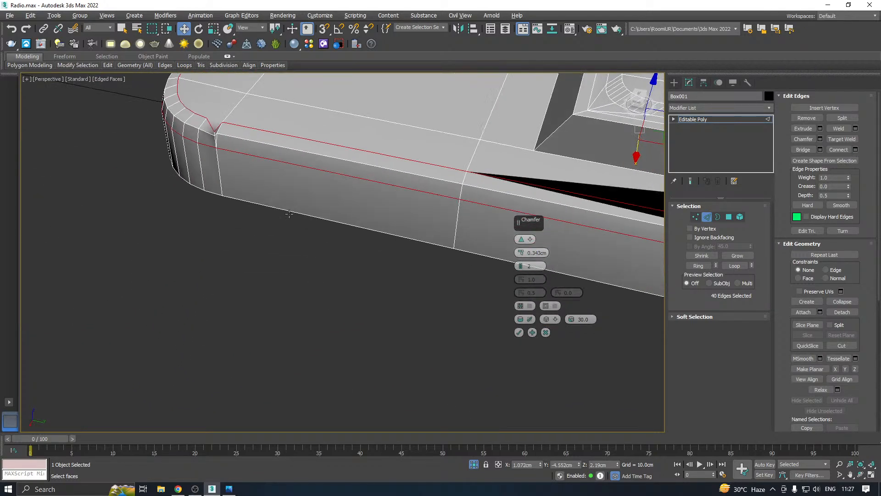
pyautogui.moveTo(213, 138); pyautogui.dragTo(278, 231, button='middle')
pyautogui.click(545, 332)
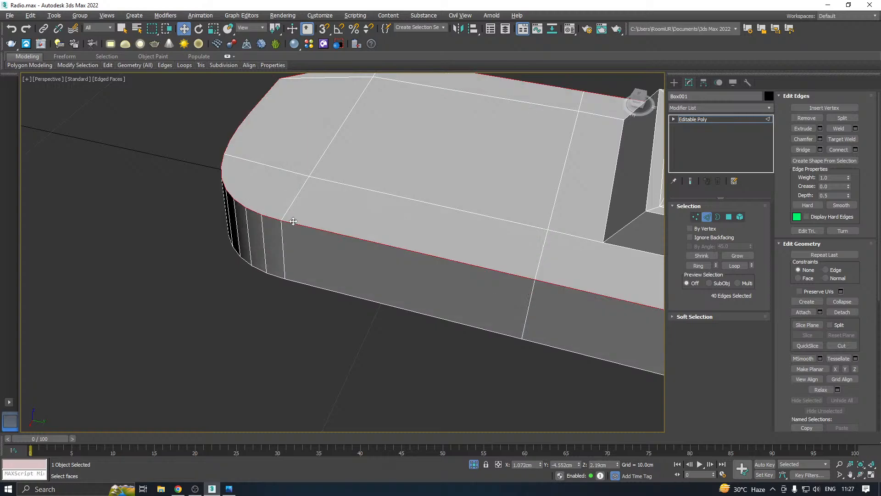
# - Pull apart the overlapping vertices at the body's rounded top corner and target-weld the displaced one back onto the corner vertex
pyautogui.scroll(3, 628, 222)
pyautogui.click(696, 217)
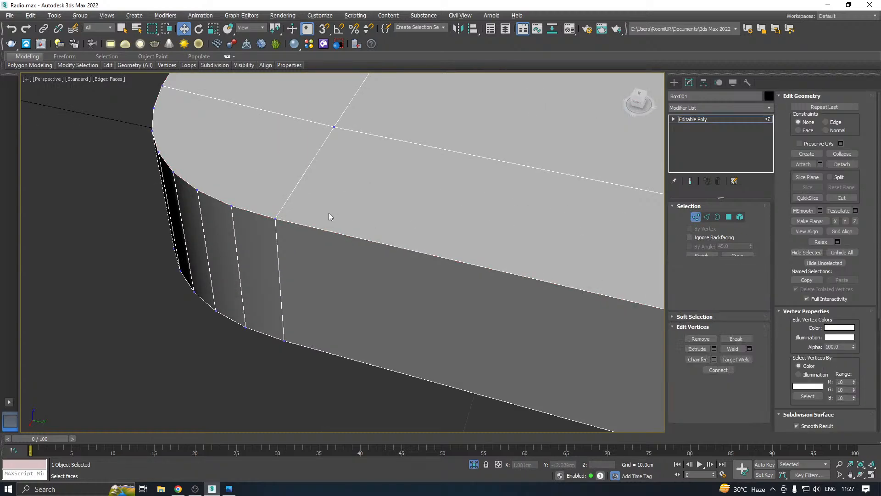
pyautogui.click(275, 218)
pyautogui.moveTo(307, 228); pyautogui.dragTo(351, 240)
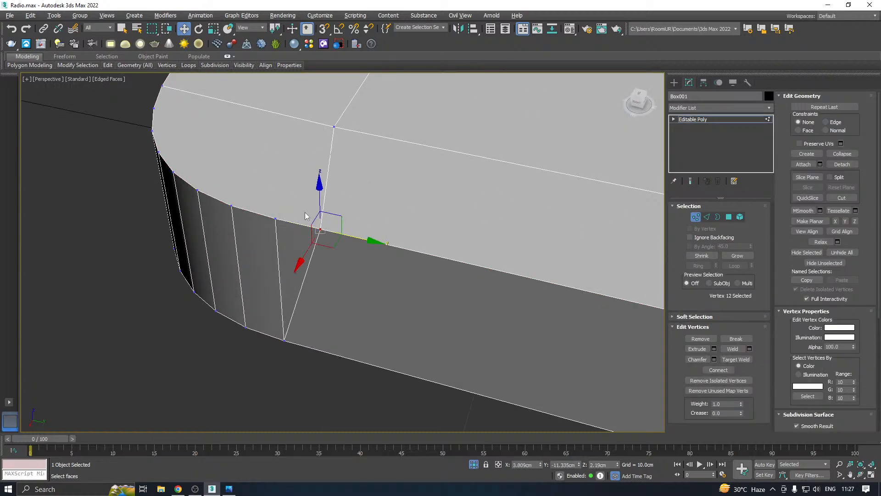
pyautogui.rightClick(305, 213)
pyautogui.click(281, 270)
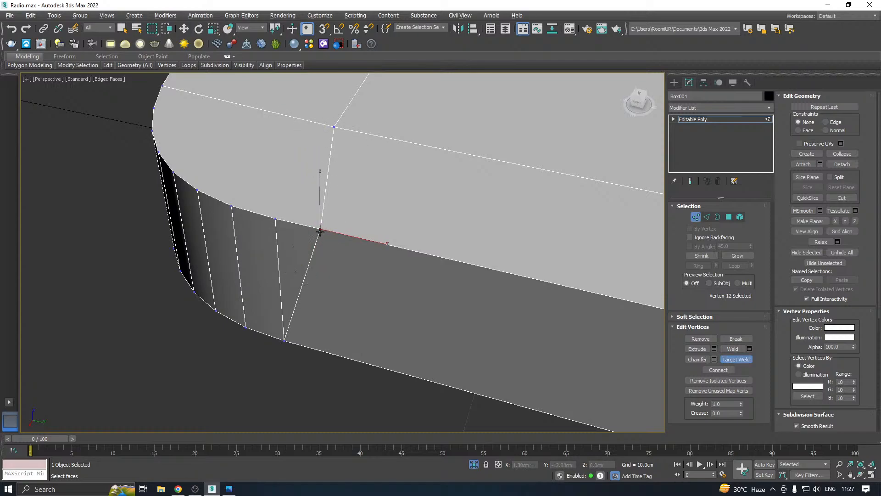
pyautogui.click(273, 219)
pyautogui.press('w')
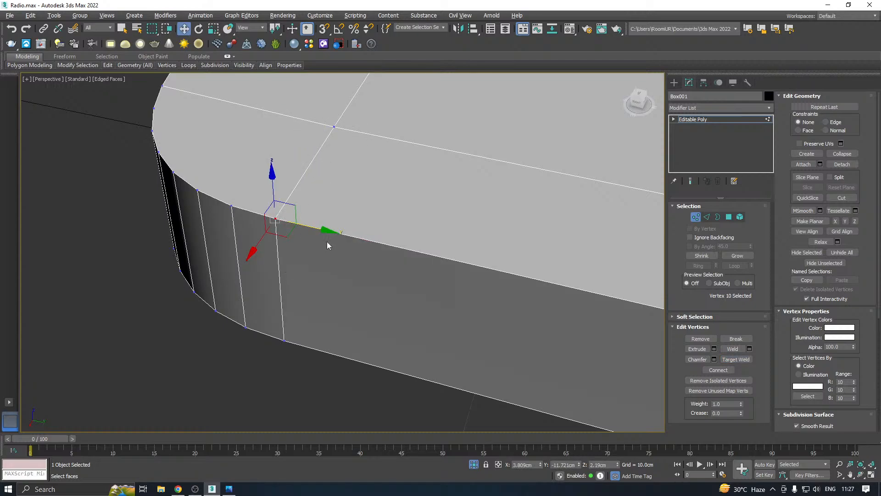
# - Try a 0.343 cm chamfer with 2 segments again on the selected top-rim edges of the body
pyautogui.click(729, 217)
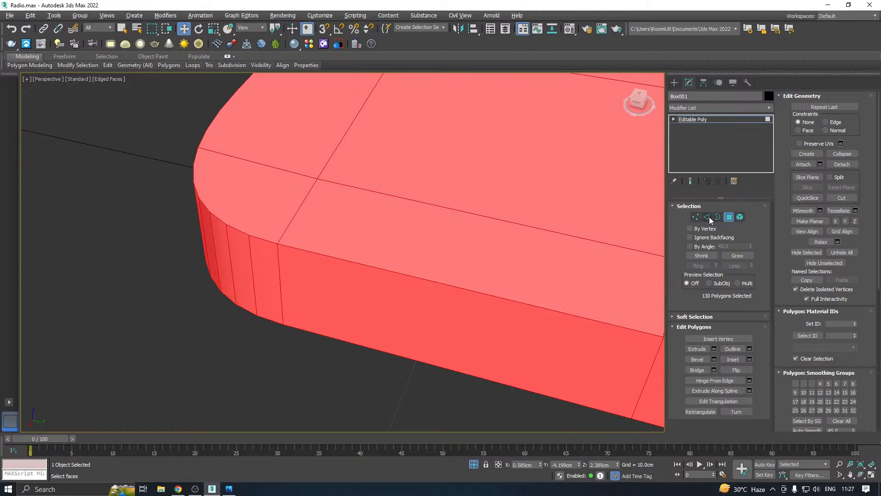
pyautogui.click(709, 217)
pyautogui.scroll(-3, 298, 260)
pyautogui.keyDown('alt'); pyautogui.moveTo(301, 258); pyautogui.dragTo(433, 218, button='middle'); pyautogui.keyUp('alt')
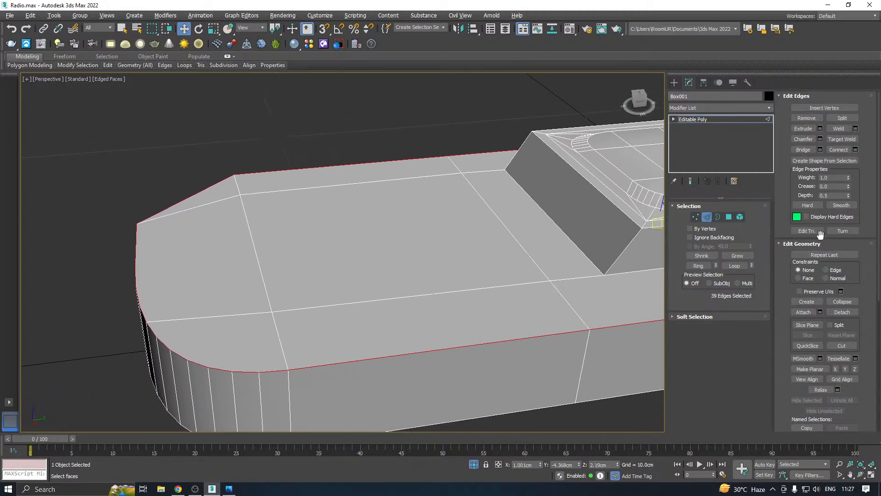
pyautogui.click(821, 138)
pyautogui.keyDown('alt'); pyautogui.moveTo(366, 276); pyautogui.dragTo(320, 254, button='middle'); pyautogui.keyUp('alt')
pyautogui.scroll(2, 321, 257)
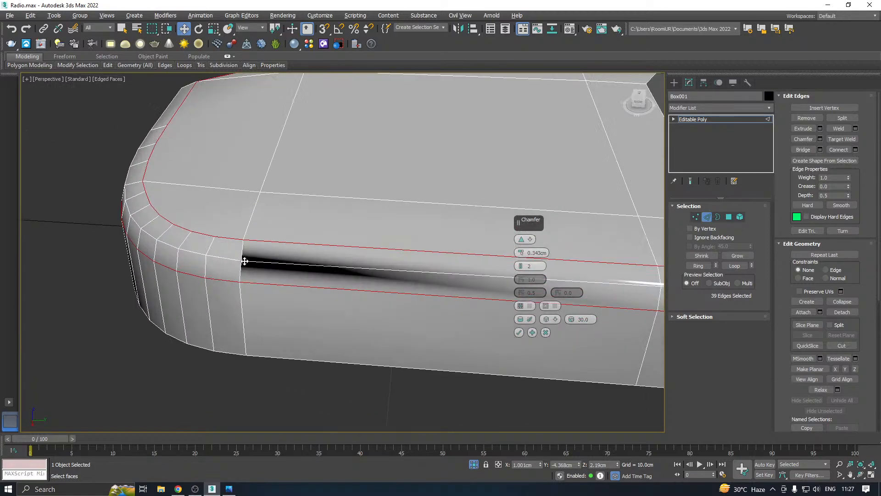
pyautogui.scroll(2, 244, 261)
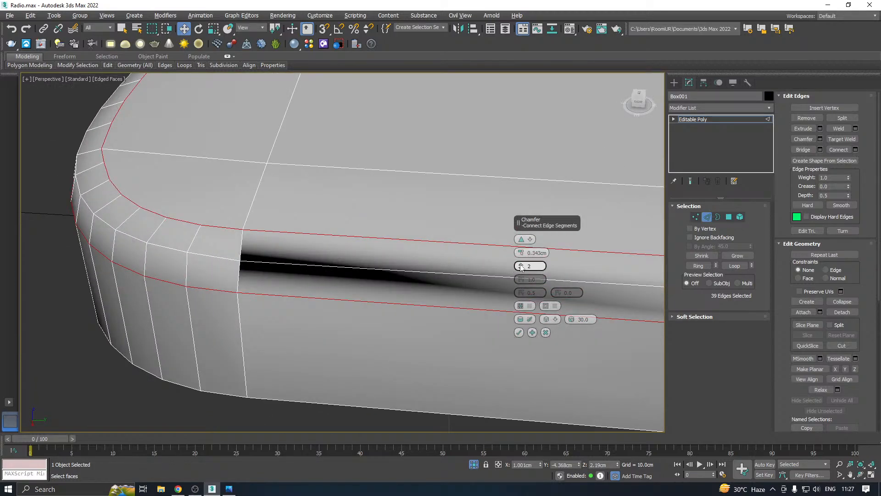
# - Try the rim chamfer with 3 segments, inspect the corners at the raised-block end, and discard the chamfer
pyautogui.moveTo(518, 272); pyautogui.dragTo(519, 266)
pyautogui.scroll(-3, 321, 282)
pyautogui.keyDown('alt'); pyautogui.moveTo(307, 282); pyautogui.dragTo(156, 279, button='middle'); pyautogui.keyUp('alt')
pyautogui.scroll(-4, 156, 280)
pyautogui.keyDown('alt'); pyautogui.moveTo(300, 262); pyautogui.dragTo(242, 335, button='middle'); pyautogui.keyUp('alt')
pyautogui.scroll(5, 243, 335)
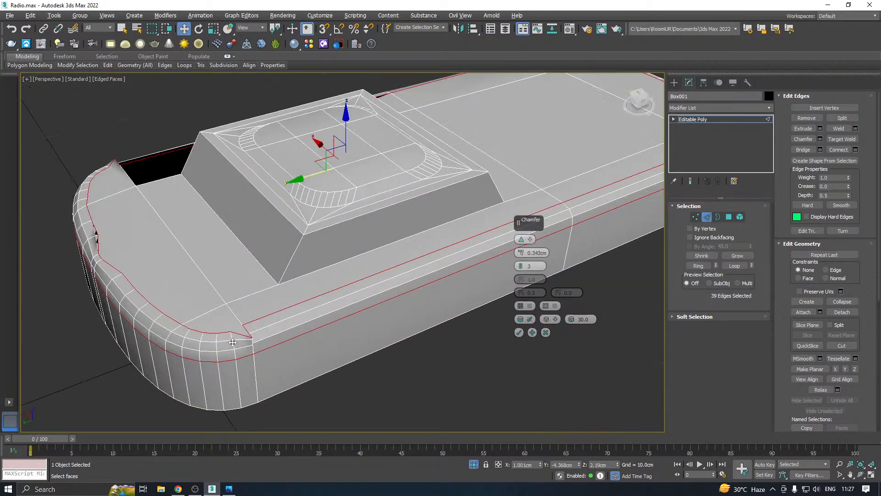
pyautogui.click(545, 332)
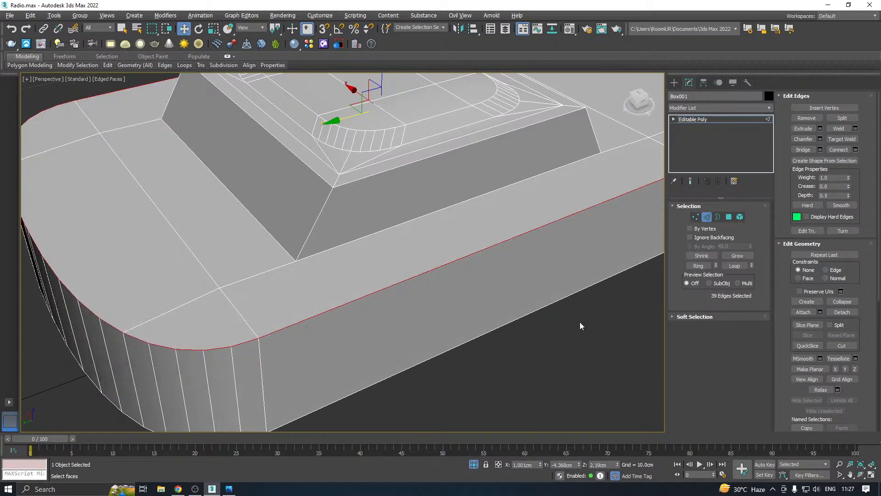
# - Separate the doubled vertices at the rounded corner beside the raised block and target-weld the displaced one onto the corner vertex
pyautogui.click(695, 217)
pyautogui.scroll(3, 321, 354)
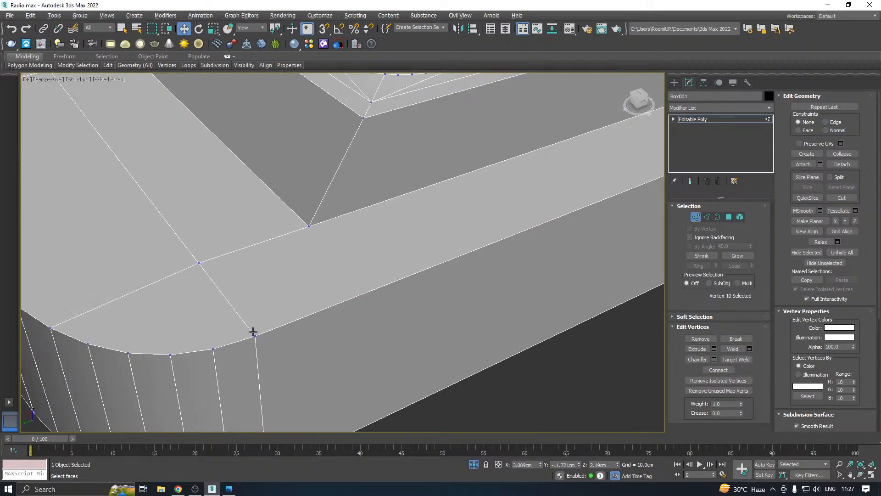
pyautogui.rightClick(307, 320)
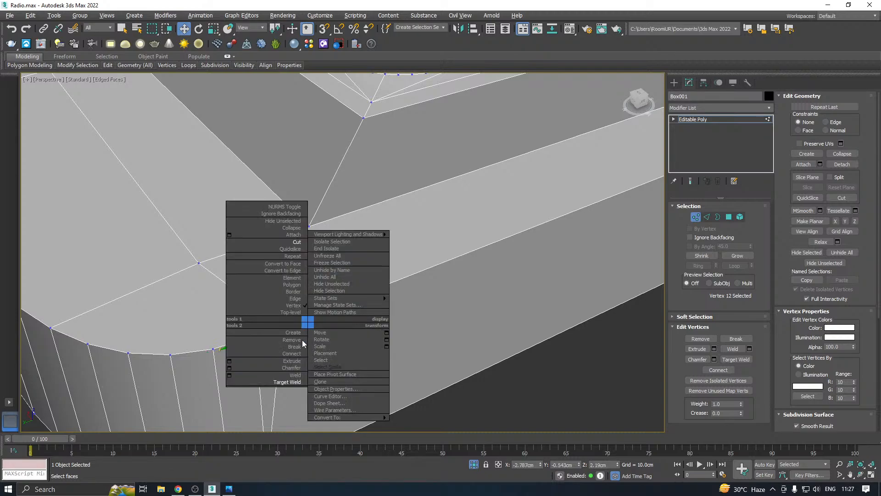
pyautogui.click(270, 379)
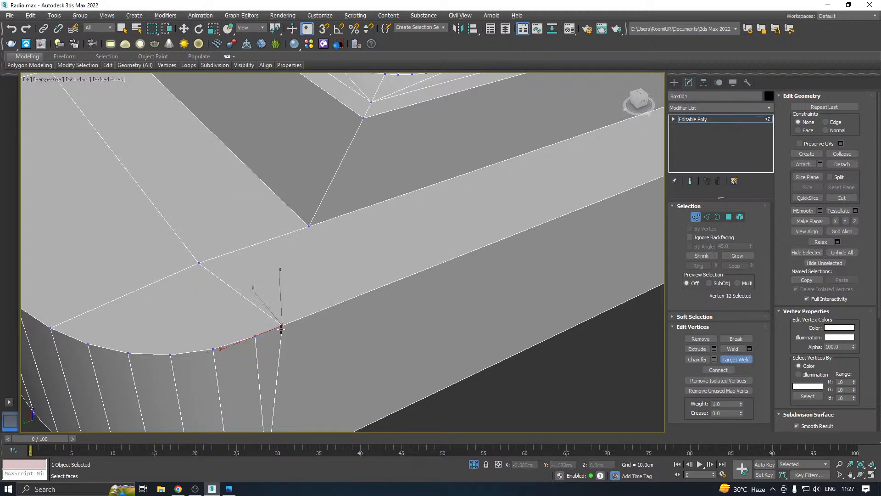
pyautogui.click(255, 336)
pyautogui.press('w')
pyautogui.scroll(-4, 369, 295)
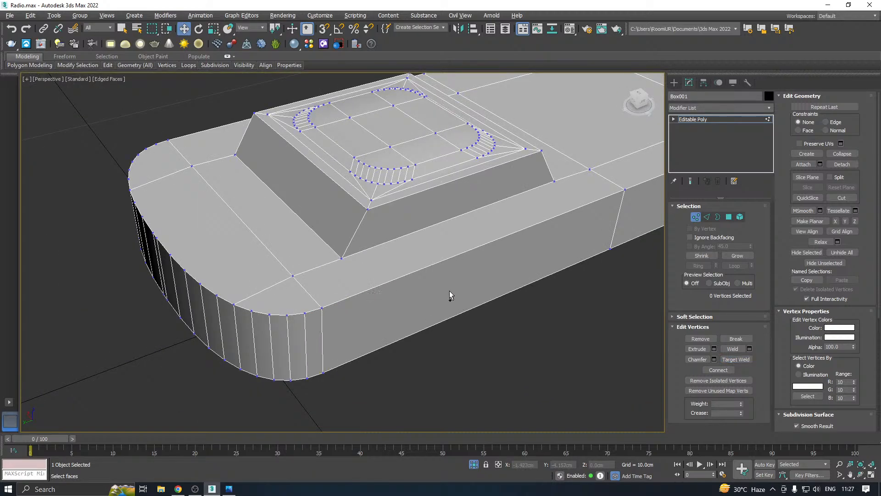
# - Weld all of the body's vertices with a 0.0 cm threshold to merge the remaining overlapping ones
pyautogui.hotkey('ctrl', 'a')
pyautogui.scroll(-6, 420, 203)
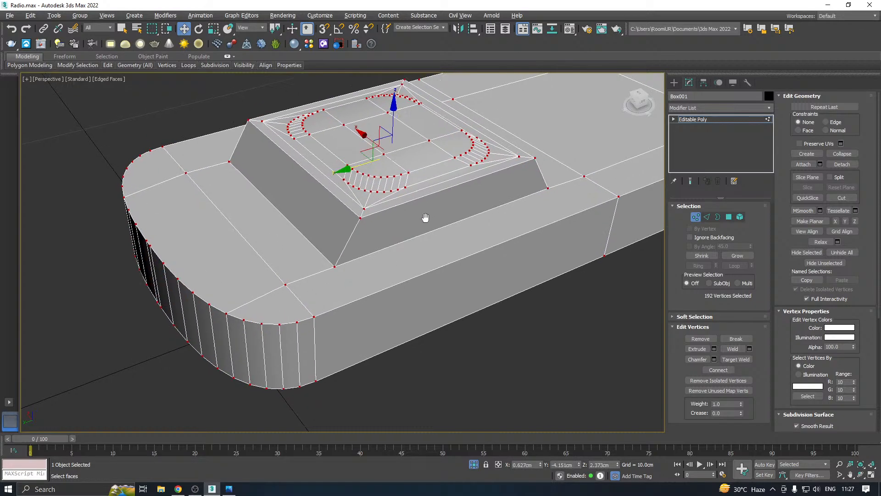
pyautogui.scroll(2, 327, 268)
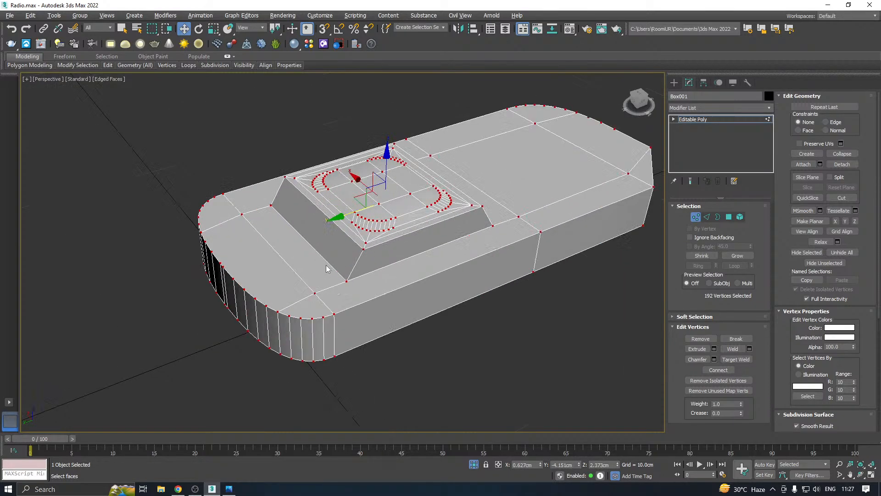
pyautogui.click(749, 348)
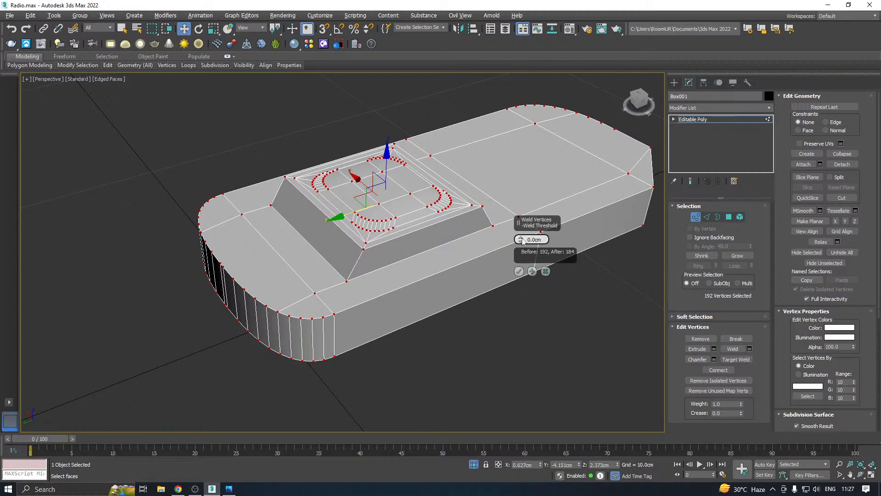
pyautogui.click(519, 271)
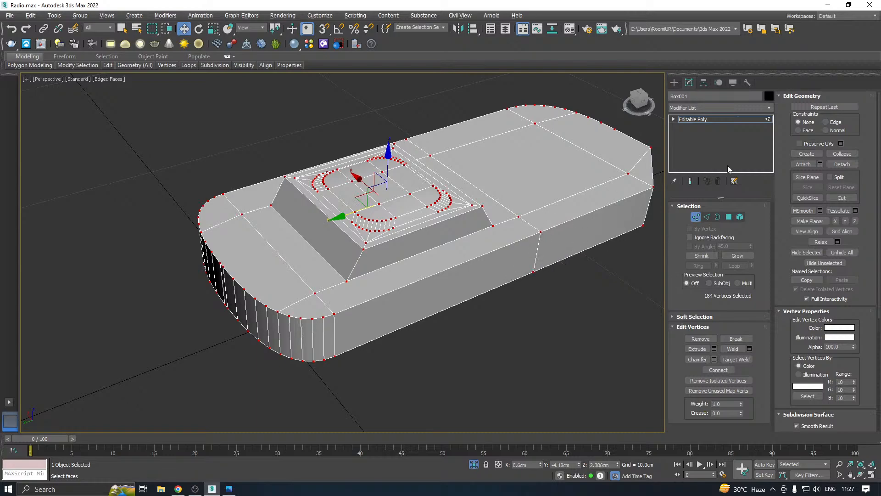
# - Chamfer the selected top-rim edges with an amount of 0.177 cm and 1 segment, checking the rim from several sides
pyautogui.click(707, 219)
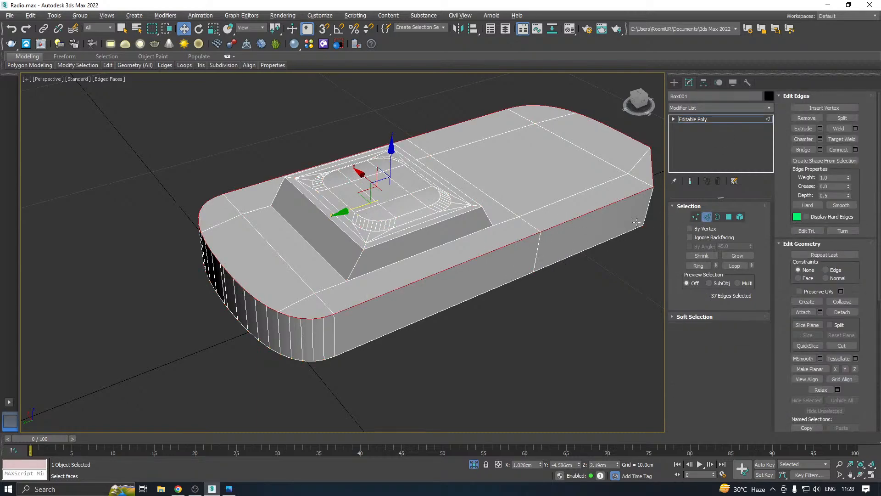
pyautogui.click(820, 138)
pyautogui.keyDown('alt'); pyautogui.moveTo(258, 292); pyautogui.dragTo(467, 276, button='middle'); pyautogui.keyUp('alt')
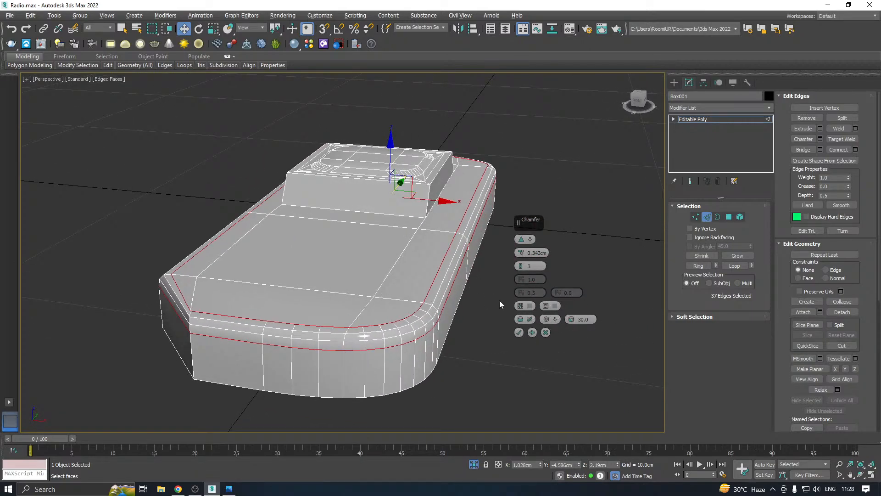
pyautogui.moveTo(523, 270); pyautogui.dragTo(523, 273)
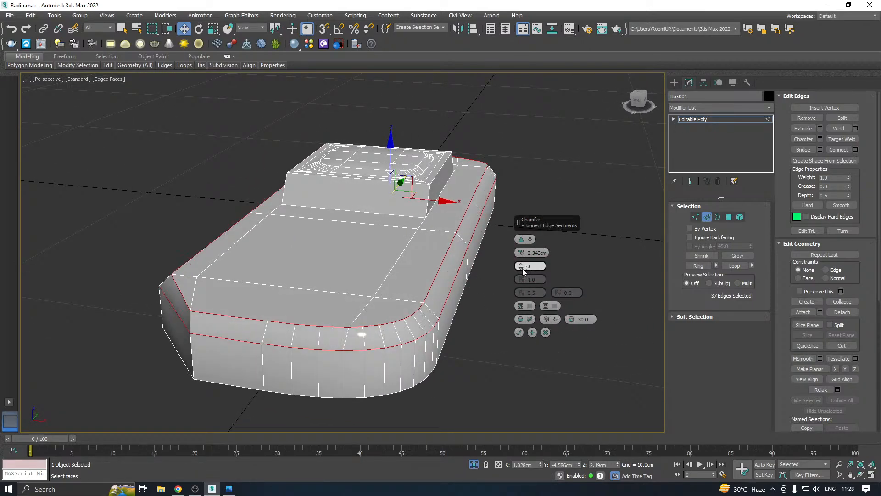
pyautogui.keyDown('alt'); pyautogui.moveTo(450, 287); pyautogui.dragTo(428, 294, button='middle'); pyautogui.keyUp('alt')
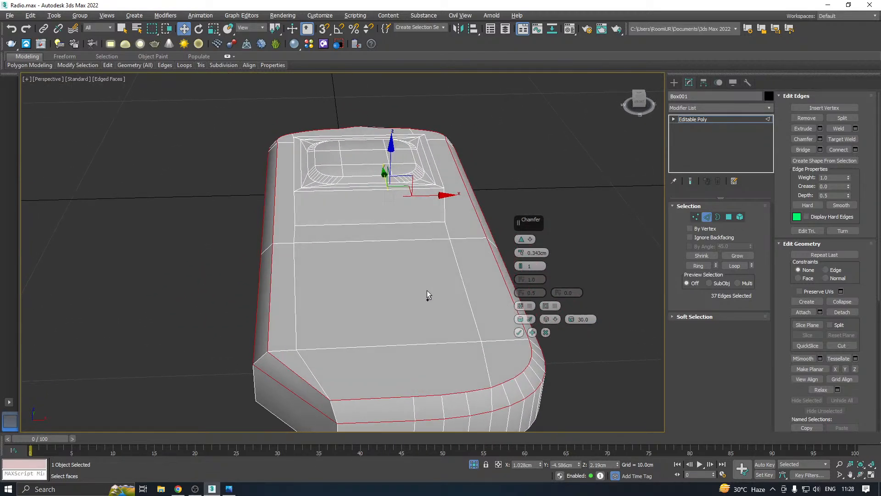
pyautogui.keyDown('alt'); pyautogui.moveTo(355, 305); pyautogui.dragTo(455, 263, button='middle'); pyautogui.keyUp('alt')
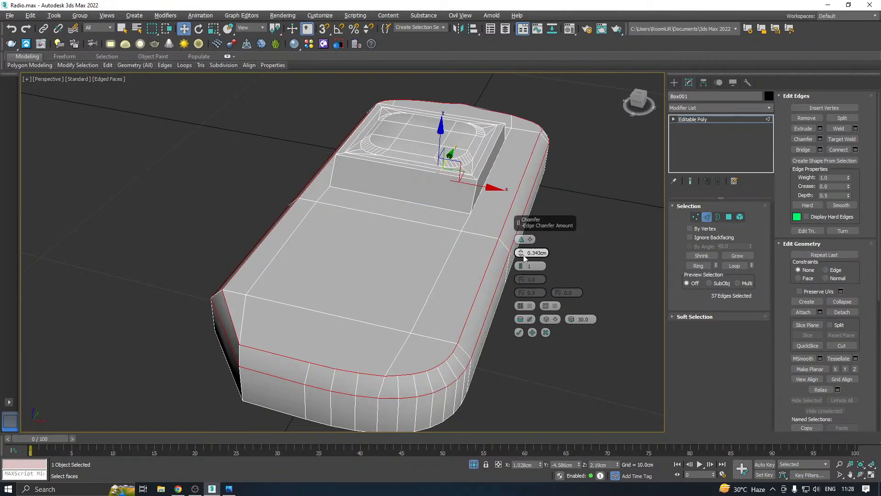
pyautogui.moveTo(520, 266)
pyautogui.mouseDown()
pyautogui.moveTo(527, 261)
pyautogui.moveTo(521, 280)
pyautogui.mouseUp()
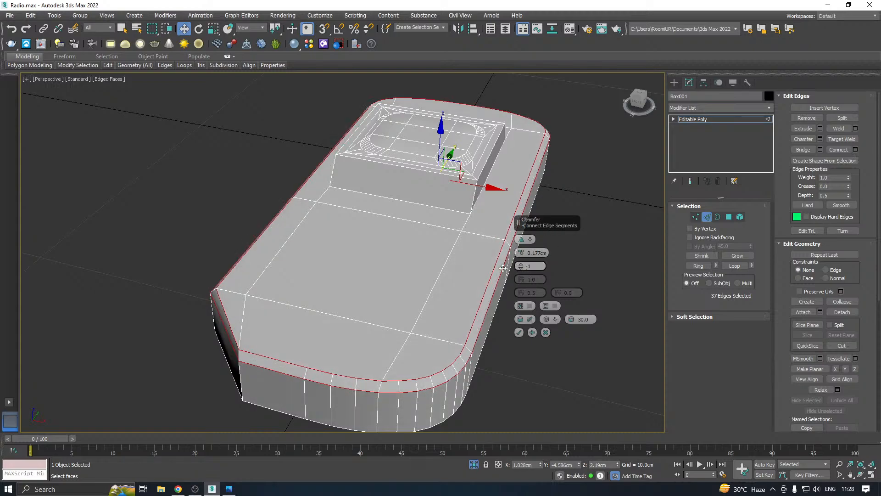
pyautogui.keyDown('alt'); pyautogui.moveTo(502, 268); pyautogui.dragTo(416, 258, button='middle'); pyautogui.keyUp('alt')
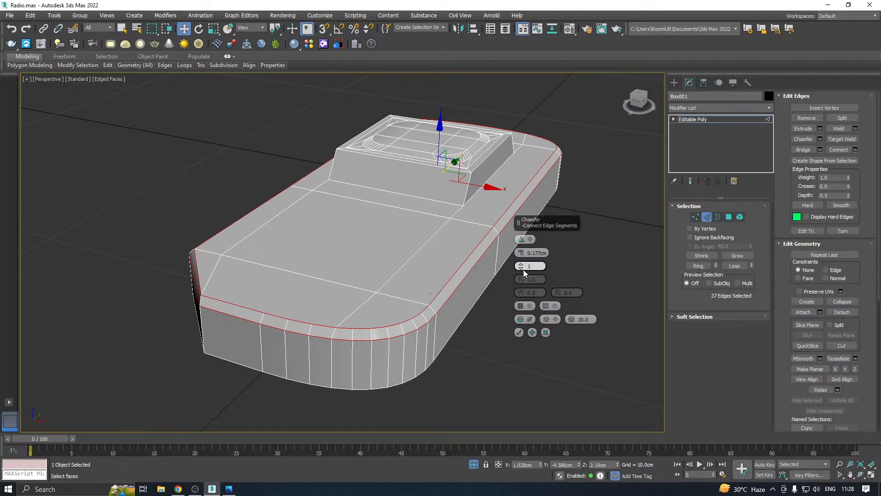
# - Compare 3 and 2 segments on the rim chamfer, then apply it with 2 segments
pyautogui.moveTo(522, 266); pyautogui.dragTo(523, 267)
pyautogui.keyDown('alt'); pyautogui.moveTo(486, 265); pyautogui.dragTo(452, 263, button='middle'); pyautogui.keyUp('alt')
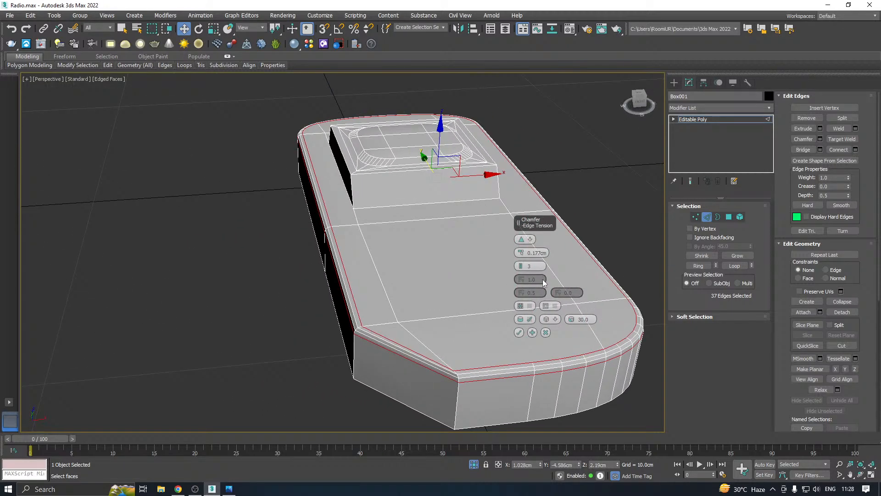
pyautogui.moveTo(523, 271); pyautogui.dragTo(519, 271)
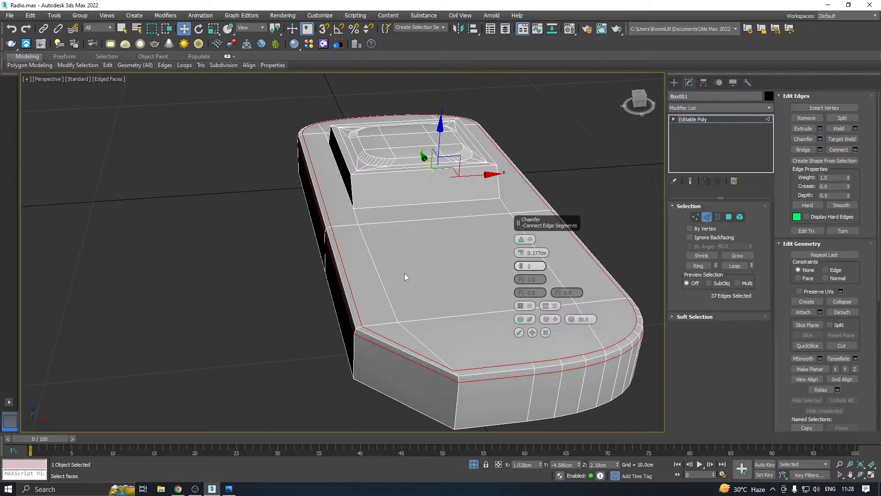
pyautogui.keyDown('alt'); pyautogui.moveTo(403, 271); pyautogui.dragTo(385, 283, button='middle'); pyautogui.keyUp('alt')
pyautogui.keyDown('alt'); pyautogui.moveTo(424, 351); pyautogui.dragTo(577, 325, button='middle'); pyautogui.keyUp('alt')
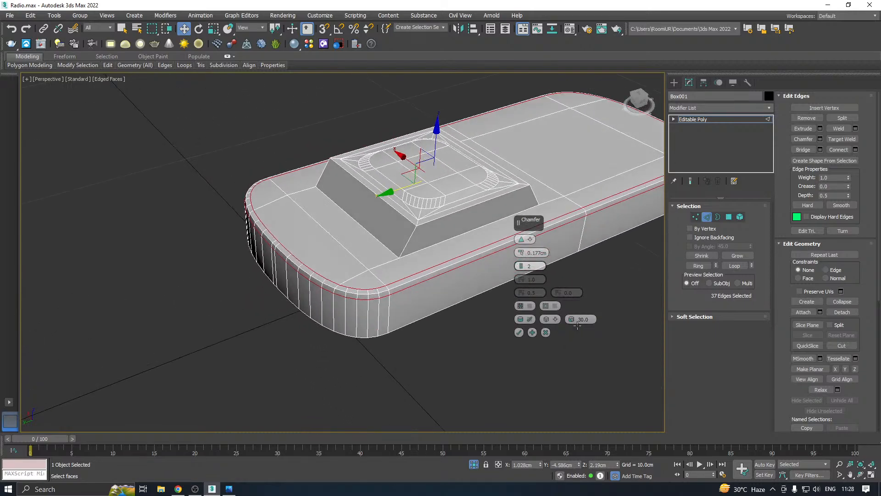
pyautogui.keyDown('alt'); pyautogui.moveTo(393, 284); pyautogui.dragTo(413, 220, button='middle'); pyautogui.keyUp('alt')
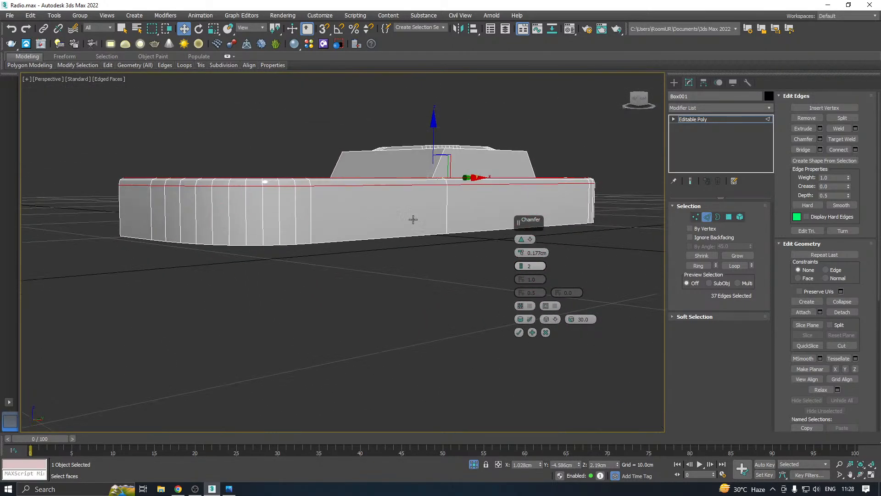
pyautogui.click(519, 333)
# - Examine the chamfered vertices at the angled, unrounded corner at the end away from the raised block
pyautogui.keyDown('alt'); pyautogui.moveTo(331, 234); pyautogui.dragTo(402, 258, button='middle'); pyautogui.keyUp('alt')
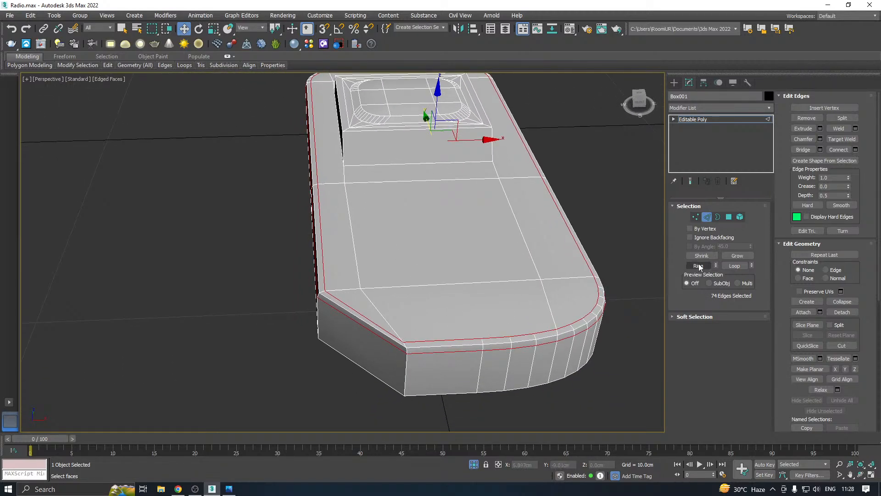
pyautogui.click(696, 217)
pyautogui.scroll(5, 401, 345)
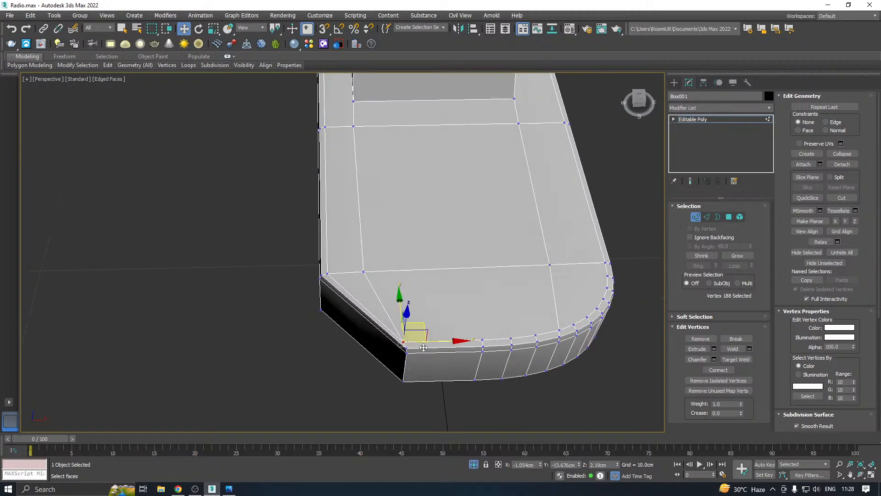
pyautogui.moveTo(426, 360); pyautogui.dragTo(409, 338, button='middle')
pyautogui.moveTo(370, 311); pyautogui.dragTo(355, 339)
pyautogui.scroll(4, 400, 324)
pyautogui.click(314, 339)
pyautogui.click(320, 354)
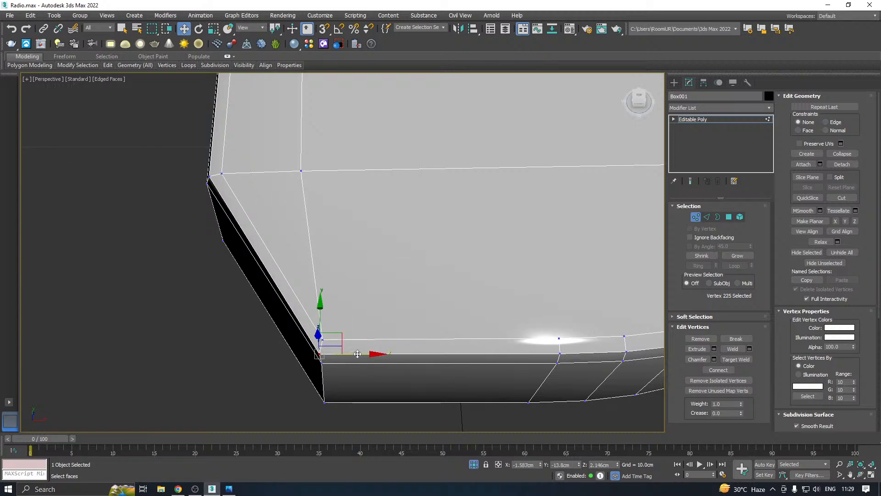
pyautogui.scroll(-3, 309, 358)
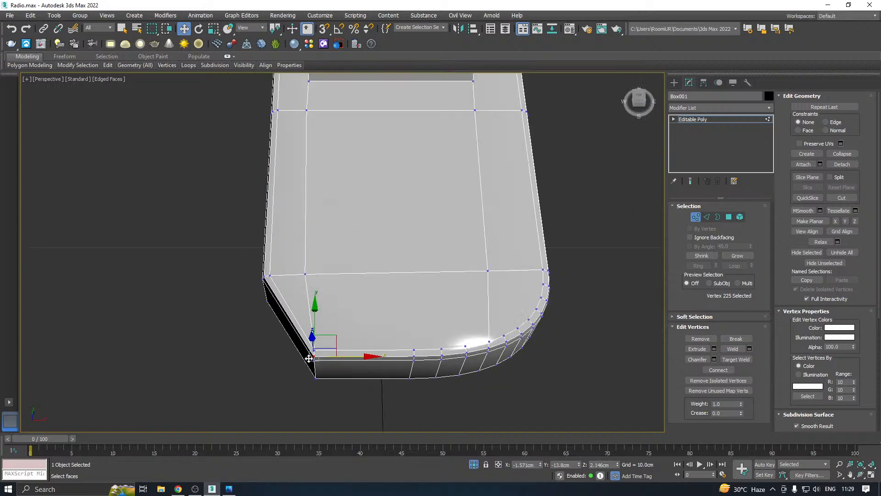
# - Select all four polygons on the underside of the body
pyautogui.keyDown('alt'); pyautogui.moveTo(423, 344); pyautogui.dragTo(491, 264, button='middle'); pyautogui.keyUp('alt')
pyautogui.moveTo(293, 326); pyautogui.dragTo(419, 263, button='middle')
pyautogui.keyDown('alt'); pyautogui.moveTo(479, 289); pyautogui.dragTo(413, 236, button='middle'); pyautogui.keyUp('alt')
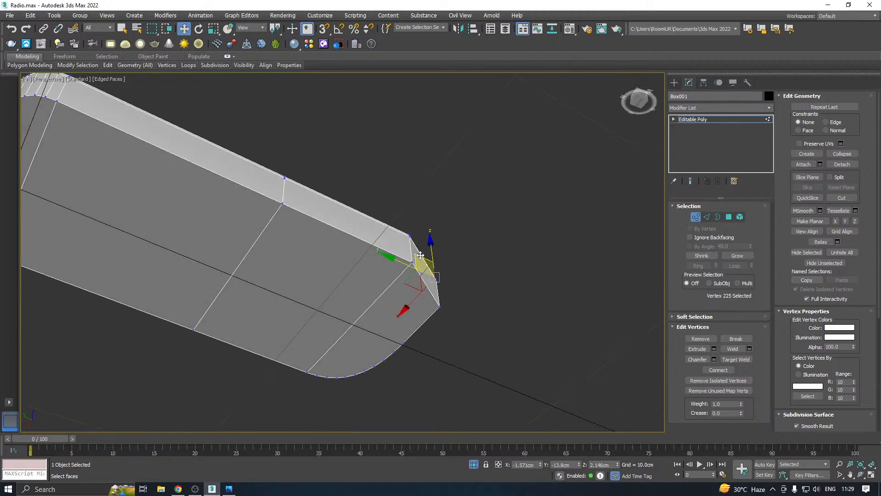
pyautogui.scroll(-3, 421, 261)
pyautogui.moveTo(296, 271); pyautogui.dragTo(405, 295, button='middle')
pyautogui.click(729, 217)
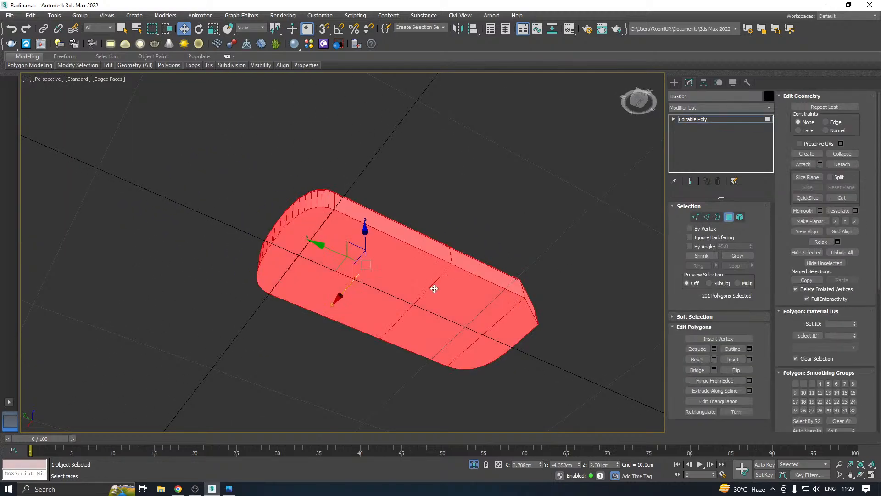
pyautogui.click(434, 288)
pyautogui.keyDown('ctrl'); pyautogui.click(310, 248); pyautogui.keyUp('ctrl')
pyautogui.keyDown('ctrl'); pyautogui.click(288, 244); pyautogui.keyUp('ctrl')
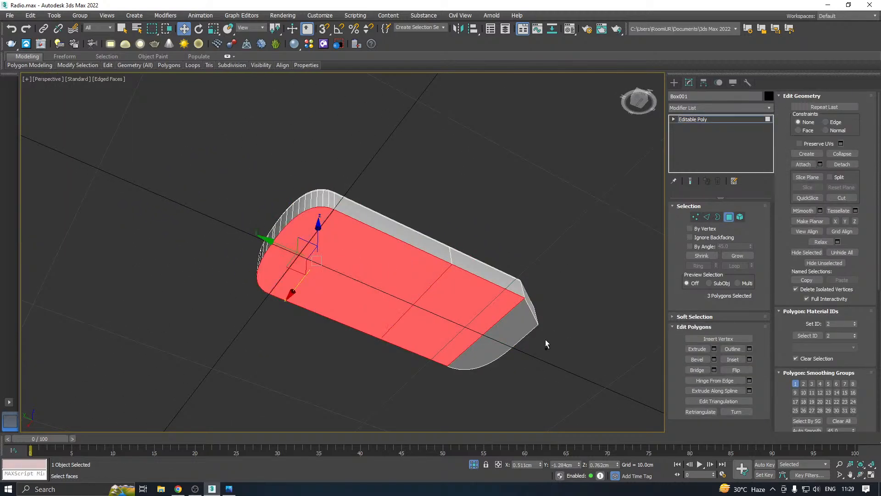
pyautogui.keyDown('ctrl'); pyautogui.click(509, 330); pyautogui.keyUp('ctrl')
# - Convert the underside polygon selection to edges and deselect the three inner cross edges, leaving only the bottom outline
pyautogui.keyDown('ctrl'); pyautogui.click(707, 216); pyautogui.keyUp('ctrl')
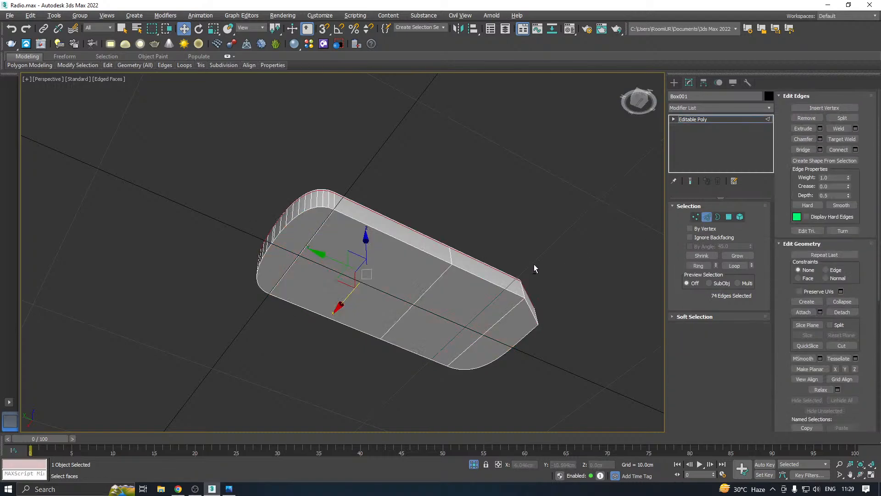
pyautogui.keyDown('ctrl'); pyautogui.click(729, 217); pyautogui.keyUp('ctrl')
pyautogui.keyDown('shift'); pyautogui.click(706, 217); pyautogui.keyUp('shift')
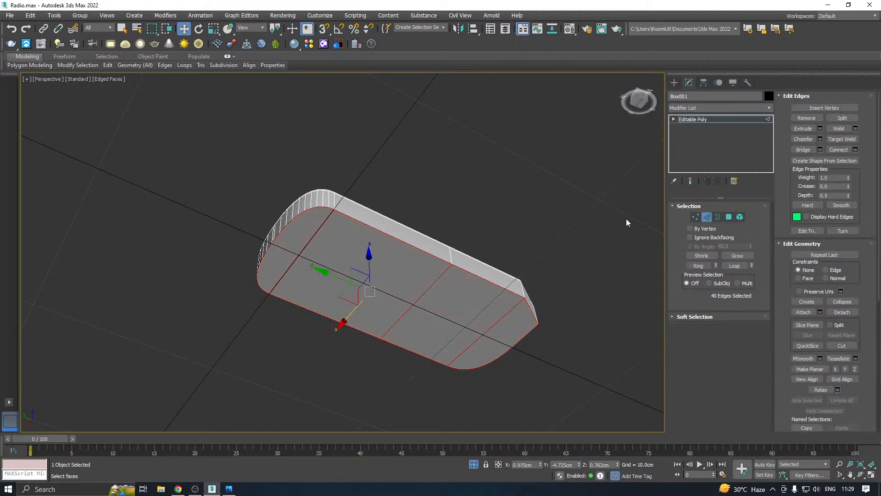
pyautogui.keyDown('alt'); pyautogui.click(314, 242); pyautogui.keyUp('alt')
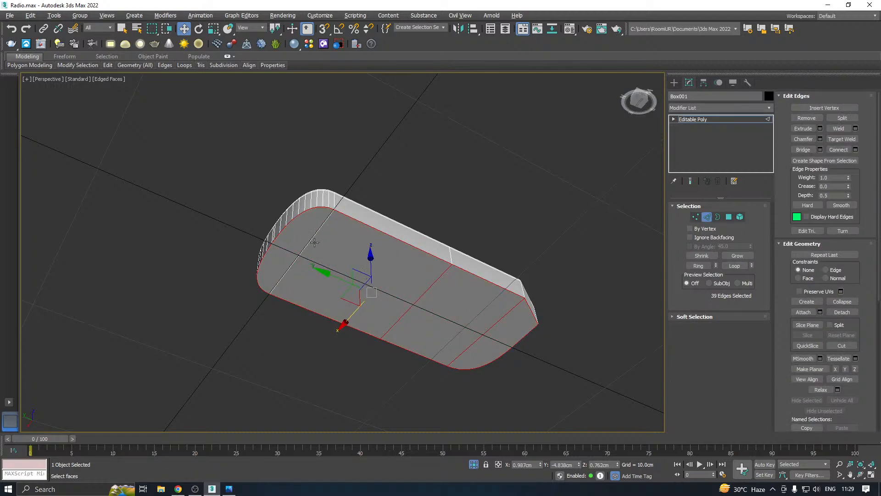
pyautogui.keyDown('alt'); pyautogui.click(428, 292); pyautogui.keyUp('alt')
pyautogui.keyDown('alt'); pyautogui.click(502, 321); pyautogui.keyUp('alt')
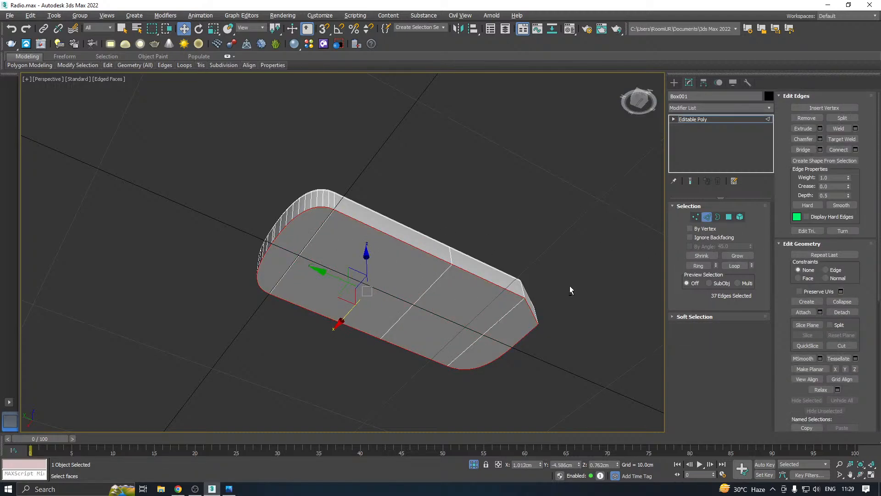
# - Chamfer the selected bottom outline edges of the body and leave edge editing
pyautogui.keyDown('alt'); pyautogui.moveTo(569, 287); pyautogui.dragTo(458, 360, button='middle'); pyautogui.keyUp('alt')
pyautogui.scroll(2, 432, 375)
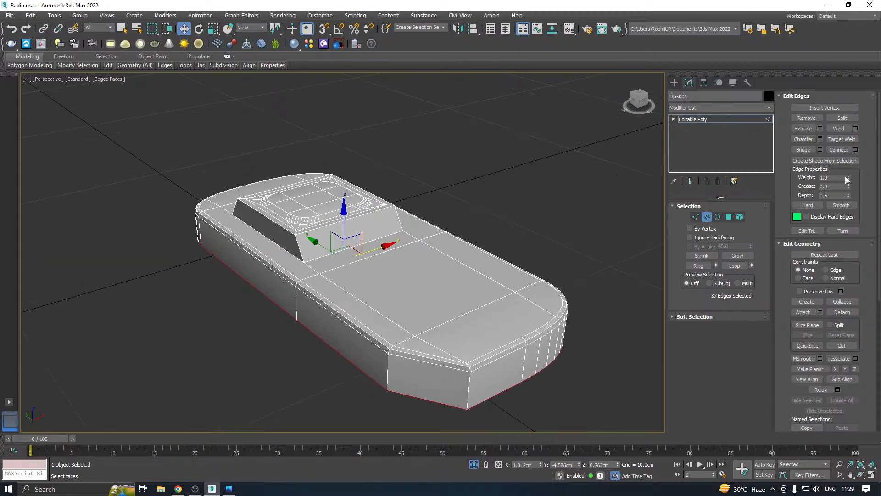
pyautogui.click(820, 140)
pyautogui.keyDown('alt'); pyautogui.moveTo(414, 266); pyautogui.dragTo(448, 270, button='middle'); pyautogui.keyUp('alt')
pyautogui.click(519, 333)
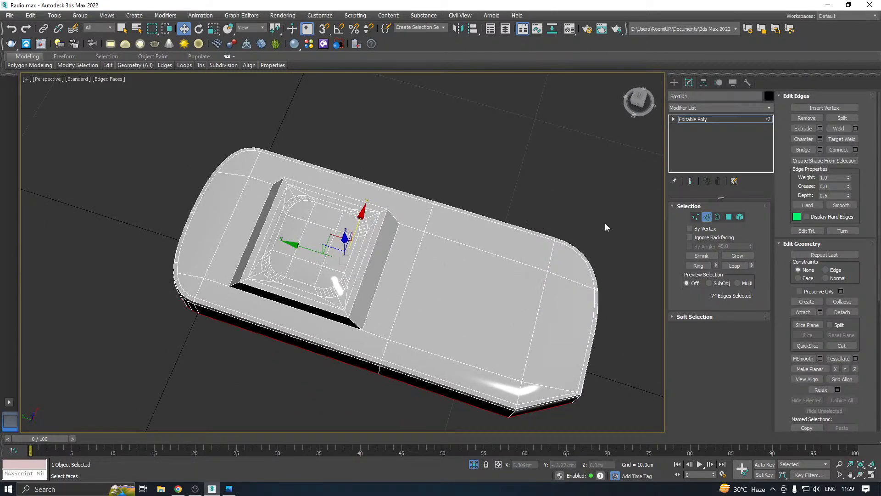
pyautogui.click(689, 120)
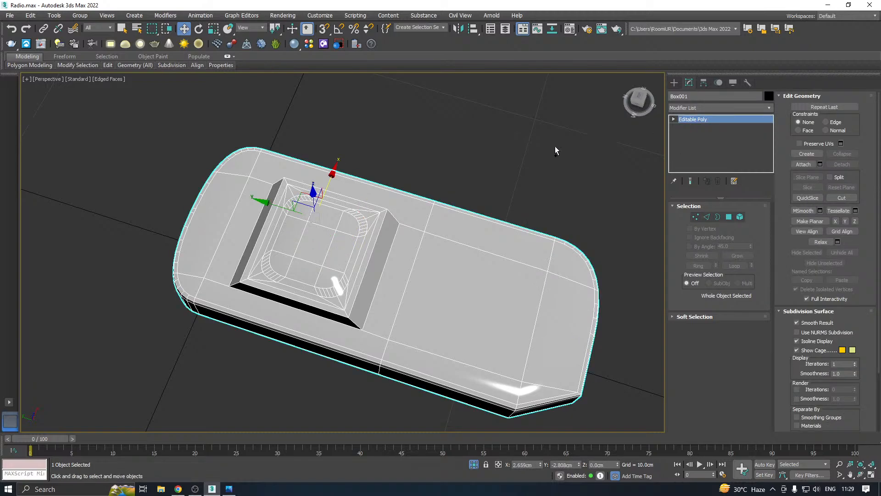
# - Select the two top edges along one long side of the raised block and move them inward about 0.14 cm in X
pyautogui.keyDown('alt'); pyautogui.moveTo(398, 210); pyautogui.dragTo(324, 157, button='middle'); pyautogui.keyUp('alt')
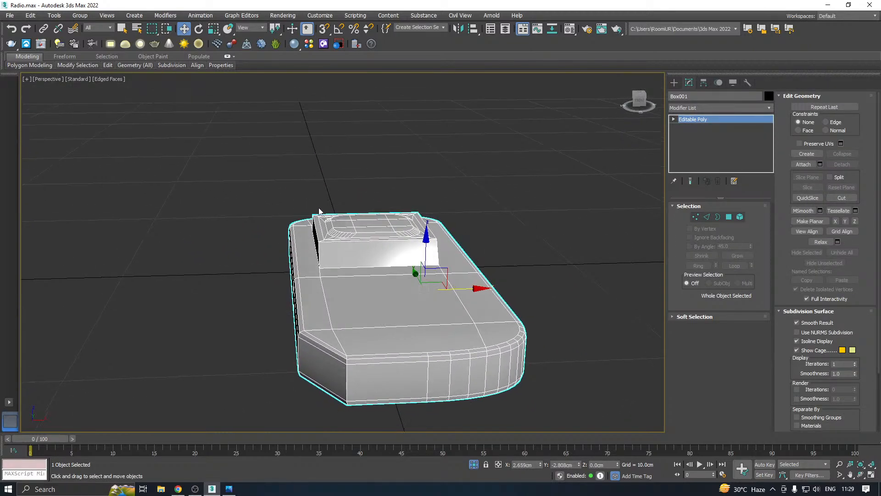
pyautogui.scroll(4, 310, 228)
pyautogui.click(709, 216)
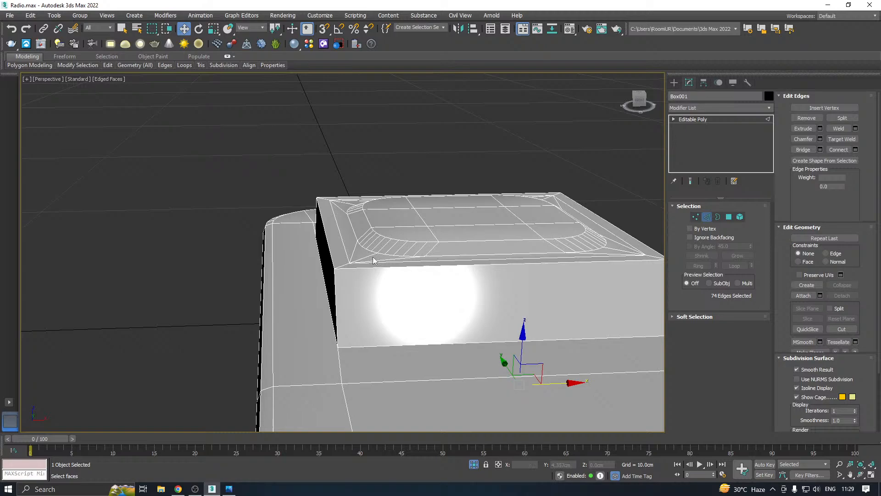
pyautogui.click(331, 251)
pyautogui.moveTo(368, 229); pyautogui.dragTo(386, 226)
pyautogui.keyDown('ctrl'); pyautogui.click(347, 250); pyautogui.keyUp('ctrl')
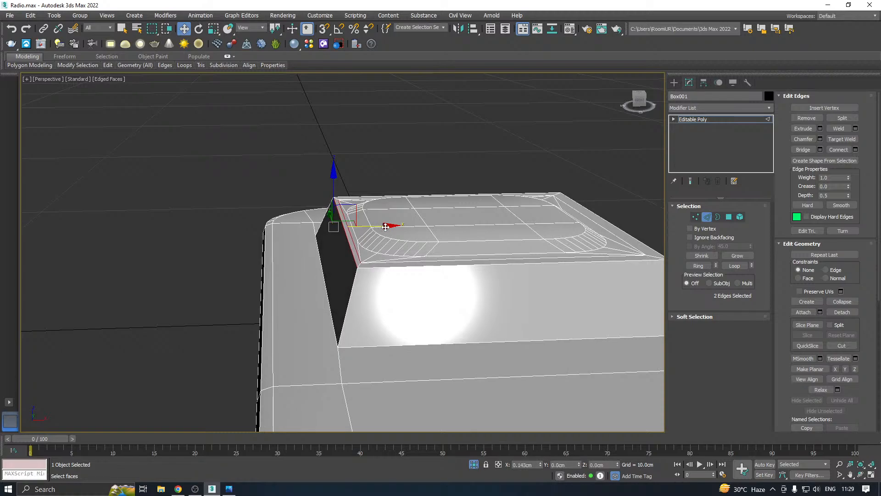
# - Move the two top edges on the opposite side of the raised block inward in X and clear the selection
pyautogui.keyDown('alt'); pyautogui.moveTo(386, 226); pyautogui.dragTo(509, 282, button='middle'); pyautogui.keyUp('alt')
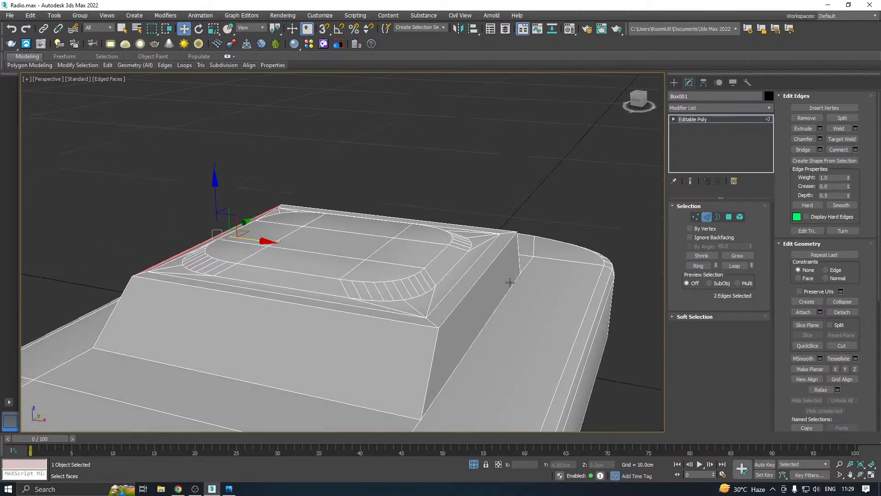
pyautogui.click(474, 286)
pyautogui.moveTo(536, 279); pyautogui.dragTo(510, 276)
pyautogui.keyDown('ctrl'); pyautogui.click(450, 289); pyautogui.keyUp('ctrl')
pyautogui.keyDown('alt'); pyautogui.moveTo(511, 277); pyautogui.dragTo(559, 255, button='middle'); pyautogui.keyUp('alt')
pyautogui.scroll(-6, 491, 267)
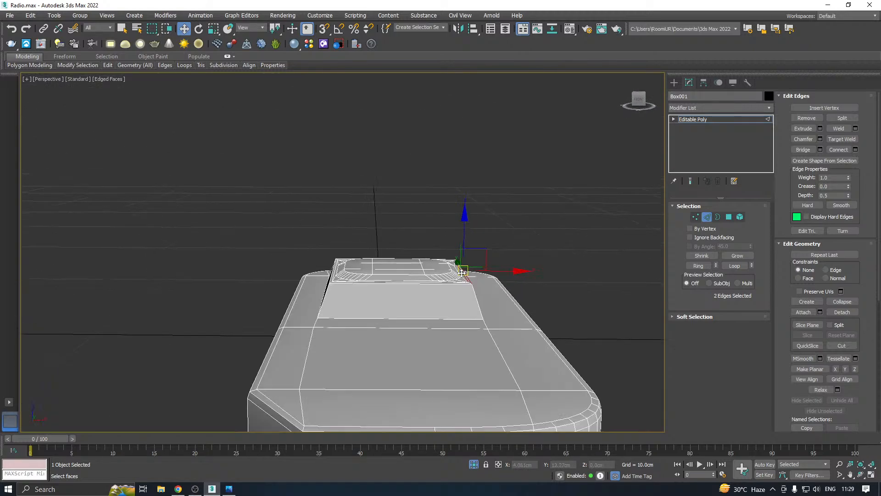
pyautogui.click(494, 254)
# - Leave edge editing and examine the overall shape of the body with both sides of the raised block tapered
pyautogui.keyDown('alt'); pyautogui.moveTo(494, 254); pyautogui.dragTo(552, 293, button='middle'); pyautogui.keyUp('alt')
pyautogui.scroll(-8, 464, 292)
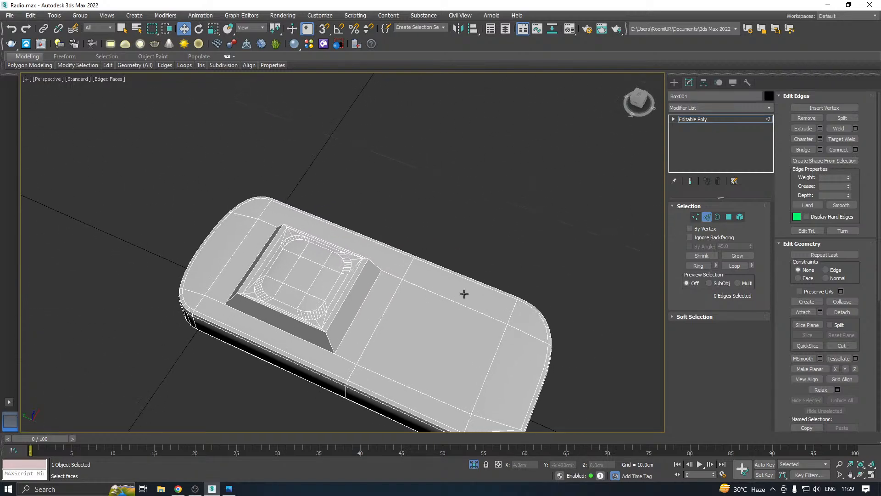
pyautogui.keyDown('alt'); pyautogui.moveTo(469, 290); pyautogui.dragTo(448, 312, button='middle'); pyautogui.keyUp('alt')
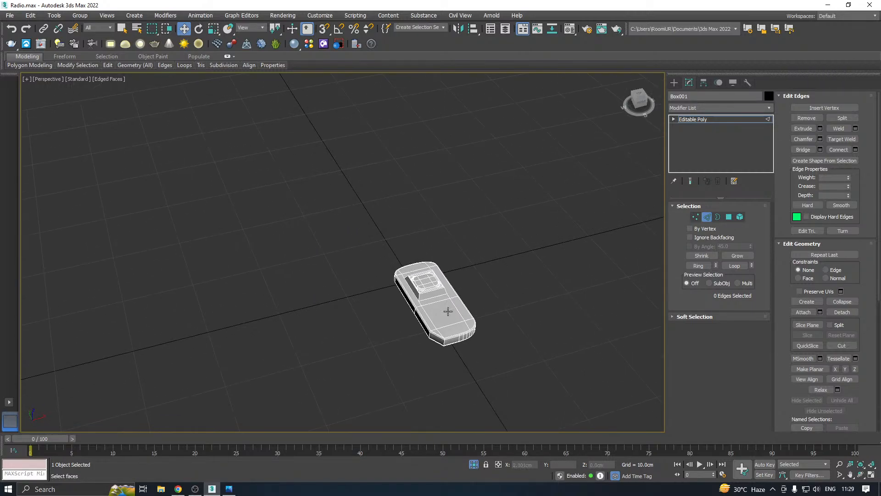
pyautogui.scroll(6, 442, 335)
pyautogui.click(706, 120)
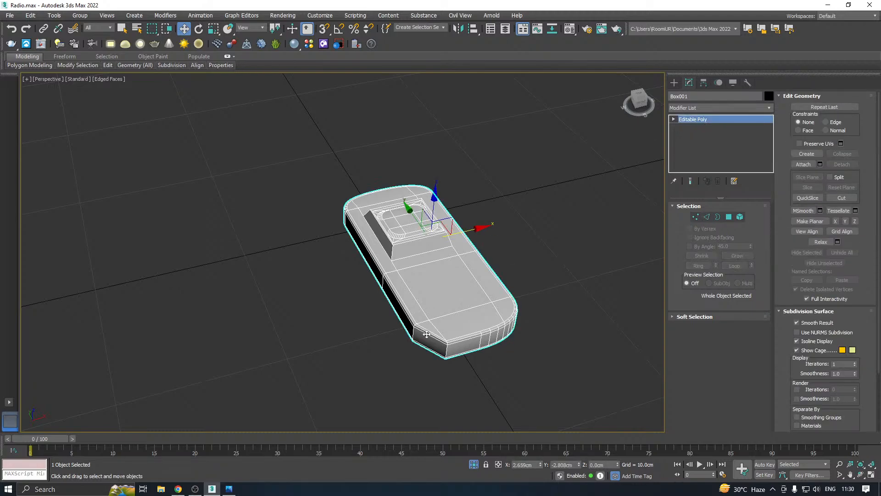
pyautogui.scroll(4, 430, 332)
pyautogui.scroll(-3, 393, 331)
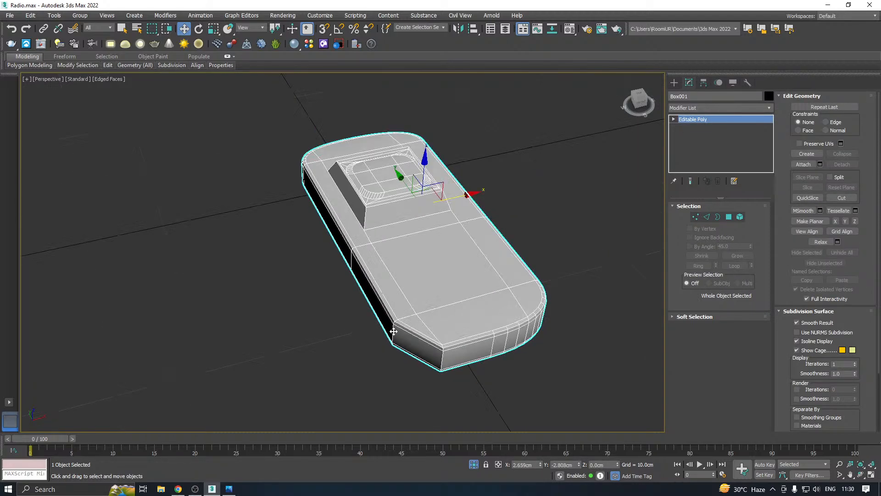
pyautogui.moveTo(450, 335); pyautogui.dragTo(420, 328, button='middle')
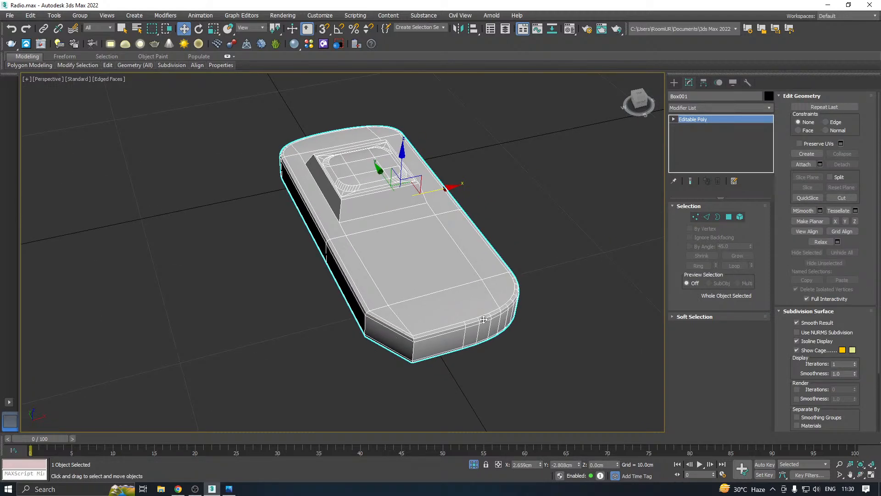
# - End isolation to show the keypad and side part again, and inspect the angled corner from above and below
pyautogui.press('t')
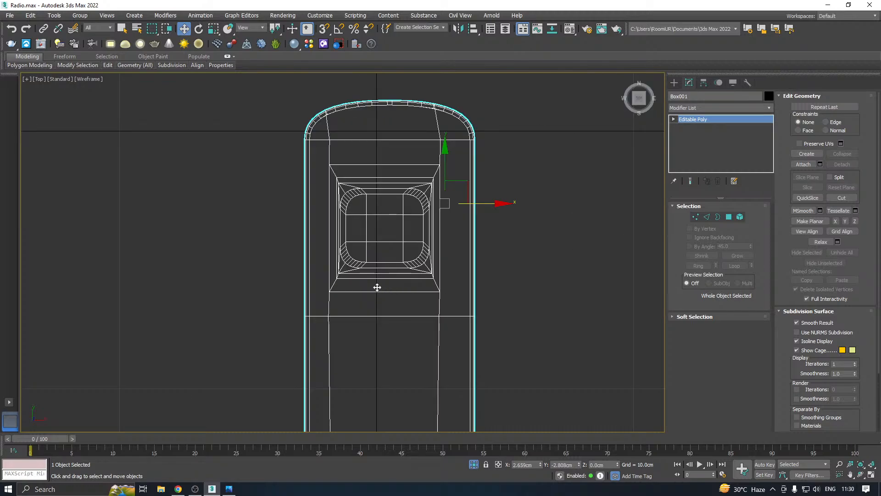
pyautogui.scroll(-5, 376, 287)
pyautogui.scroll(5, 412, 334)
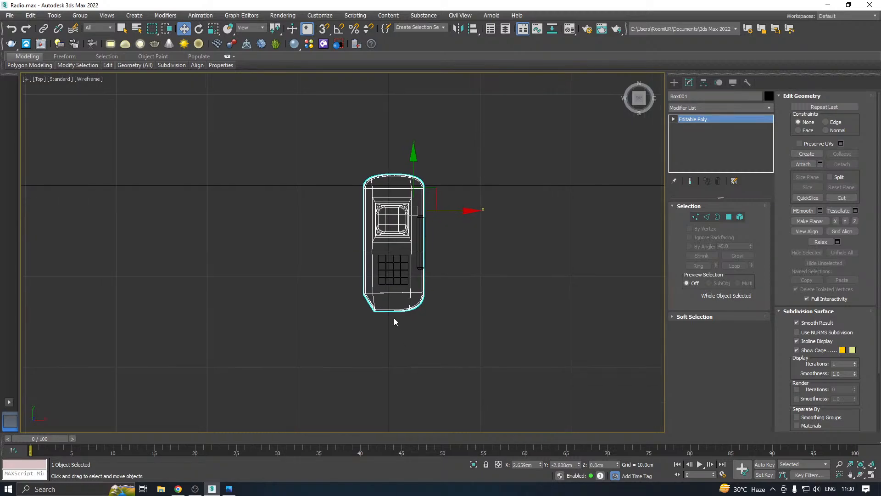
pyautogui.scroll(3, 344, 330)
pyautogui.scroll(3, 321, 337)
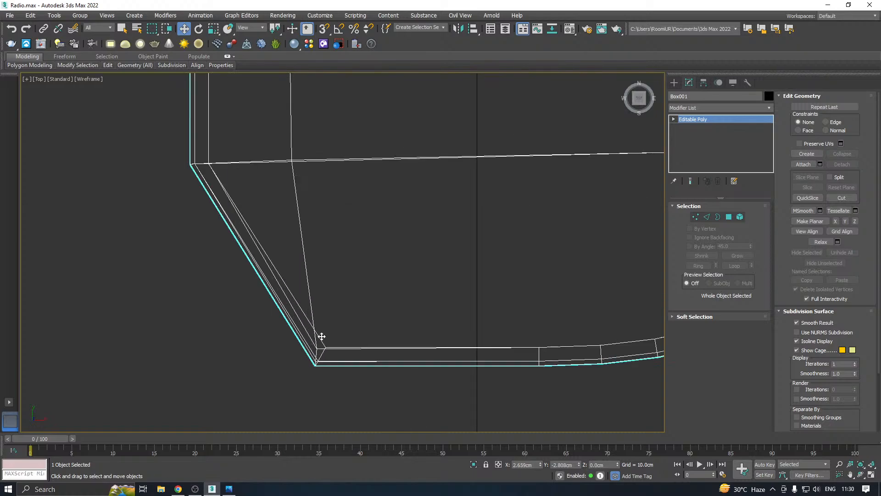
pyautogui.press('p')
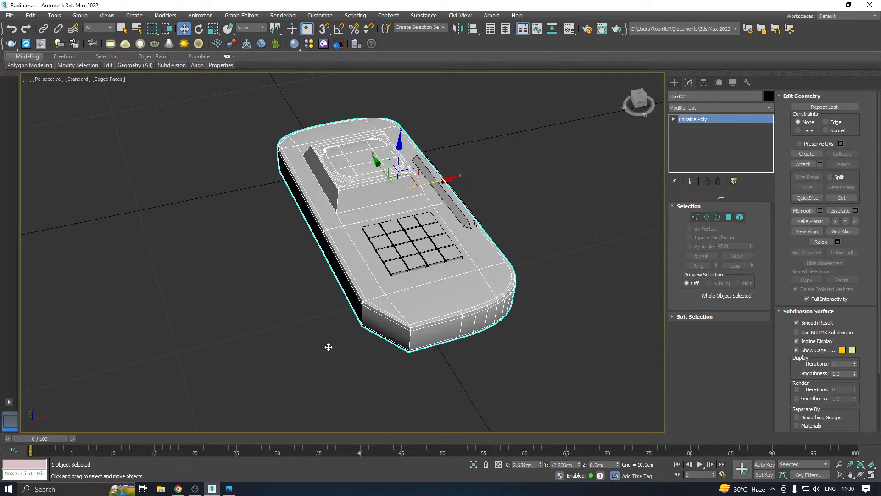
pyautogui.keyDown('alt'); pyautogui.moveTo(428, 312); pyautogui.dragTo(446, 229, button='middle'); pyautogui.keyUp('alt')
# - In the top view, create a box about 1.365 × 1.749 × 0.633 cm across the body's end edge beside the angled corner
pyautogui.press('t')
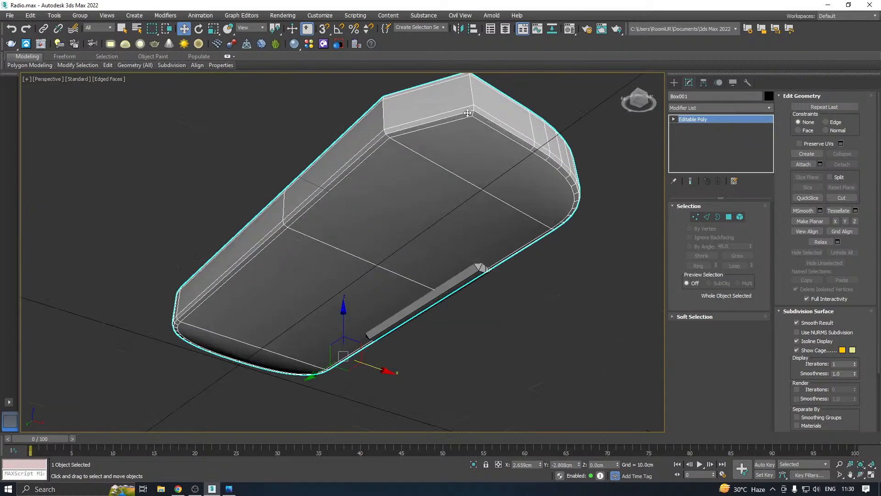
pyautogui.scroll(-4, 270, 282)
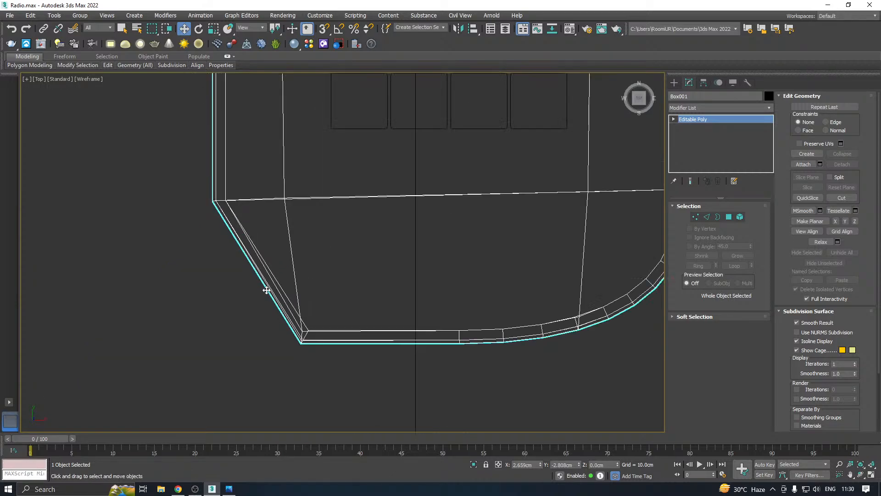
pyautogui.scroll(-2, 409, 261)
pyautogui.click(674, 82)
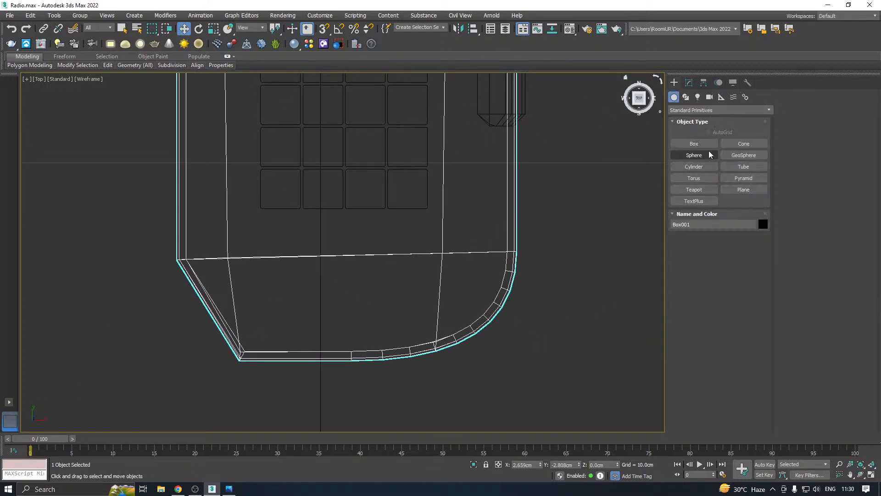
pyautogui.click(694, 144)
pyautogui.moveTo(358, 275); pyautogui.dragTo(397, 217, button='middle')
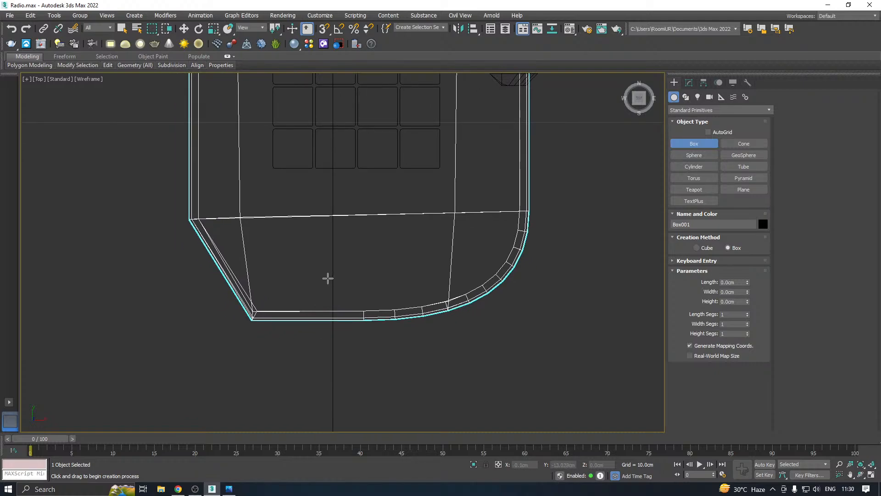
pyautogui.moveTo(314, 270); pyautogui.dragTo(404, 339)
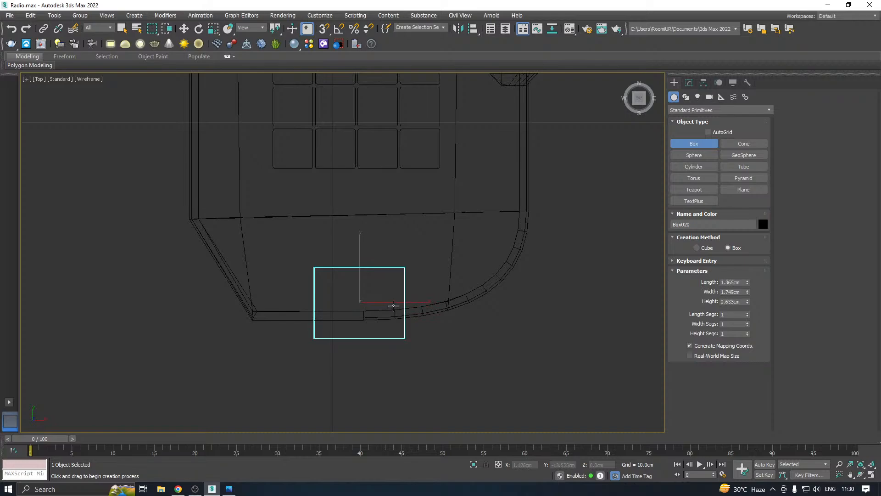
pyautogui.press('w')
# - In the perspective view, raise the new box to a Z position of about 0.577 cm so it overlaps the body's end
pyautogui.press('p')
pyautogui.scroll(-3, 367, 297)
pyautogui.keyDown('alt'); pyautogui.moveTo(429, 252); pyautogui.dragTo(461, 266, button='middle'); pyautogui.keyUp('alt')
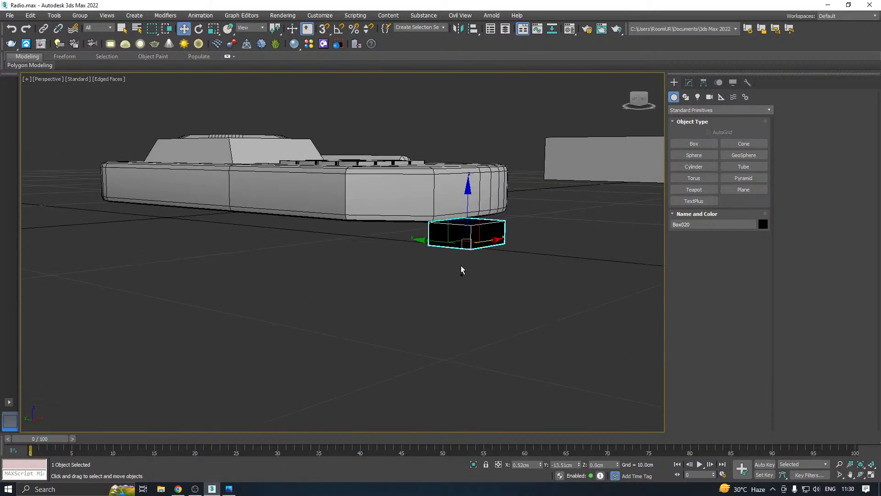
pyautogui.moveTo(468, 199); pyautogui.dragTo(468, 179)
pyautogui.moveTo(469, 178); pyautogui.dragTo(420, 244, button='middle')
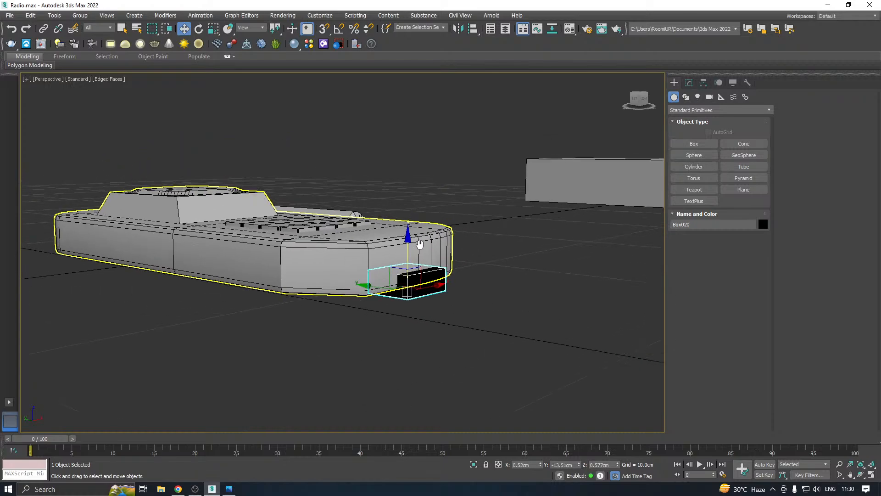
# - Set the box's height to 1.683 cm
pyautogui.scroll(2, 419, 245)
pyautogui.click(689, 82)
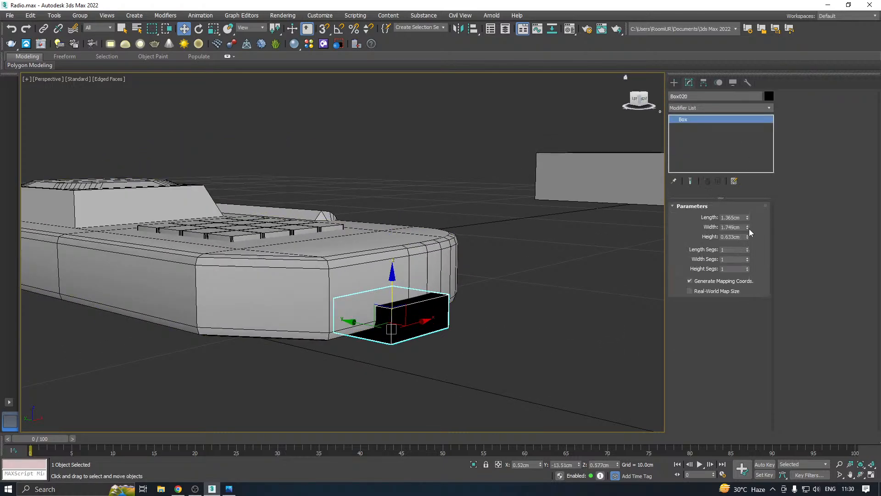
pyautogui.moveTo(747, 235); pyautogui.dragTo(746, 199)
pyautogui.keyDown('alt'); pyautogui.moveTo(532, 215); pyautogui.dragTo(551, 222, button='middle'); pyautogui.keyUp('alt')
# - Assign the 01 - Default physical material to the box
pyautogui.press('m')
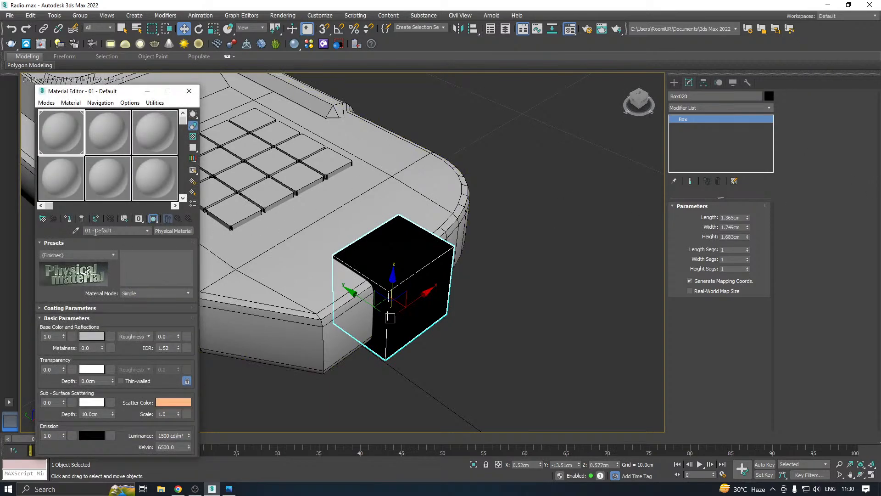
pyautogui.click(66, 219)
pyautogui.press('m')
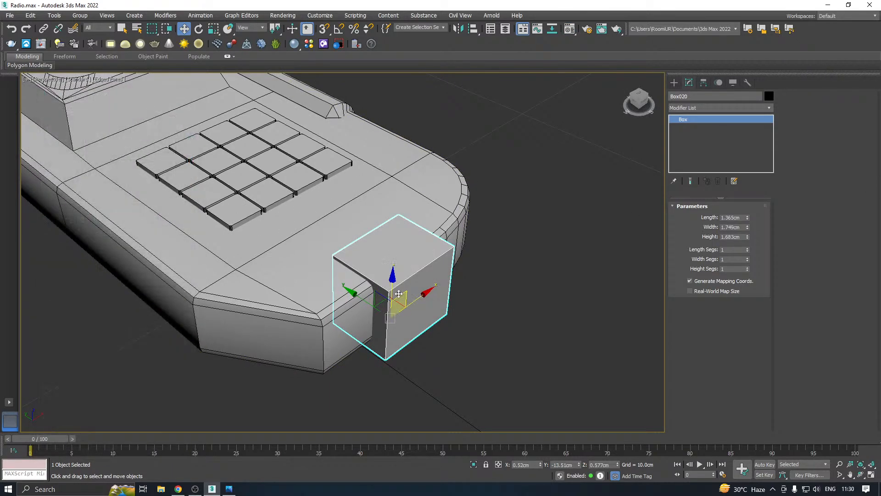
# - Move the box slightly into the body to Y -13.288 cm and set its width to 2.168 cm
pyautogui.scroll(2, 350, 306)
pyautogui.scroll(-2, 350, 305)
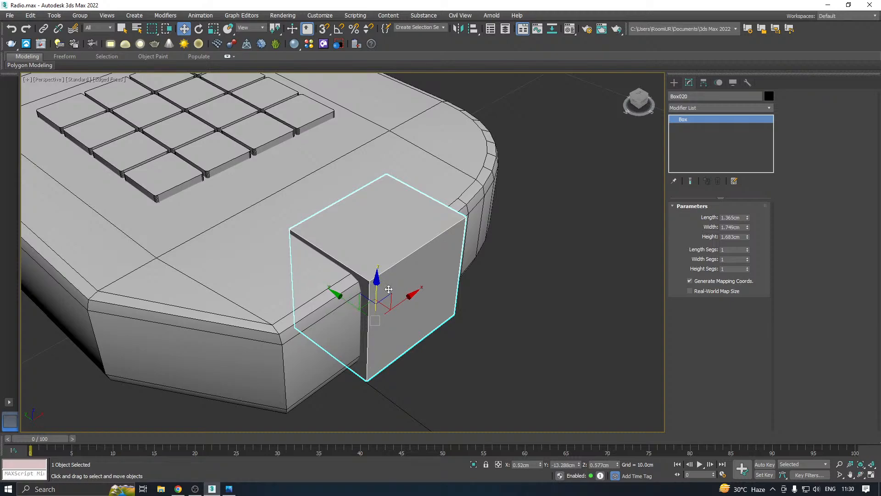
pyautogui.keyDown('alt'); pyautogui.moveTo(351, 303); pyautogui.dragTo(486, 228, button='middle'); pyautogui.keyUp('alt')
pyautogui.moveTo(748, 227); pyautogui.dragTo(738, 212)
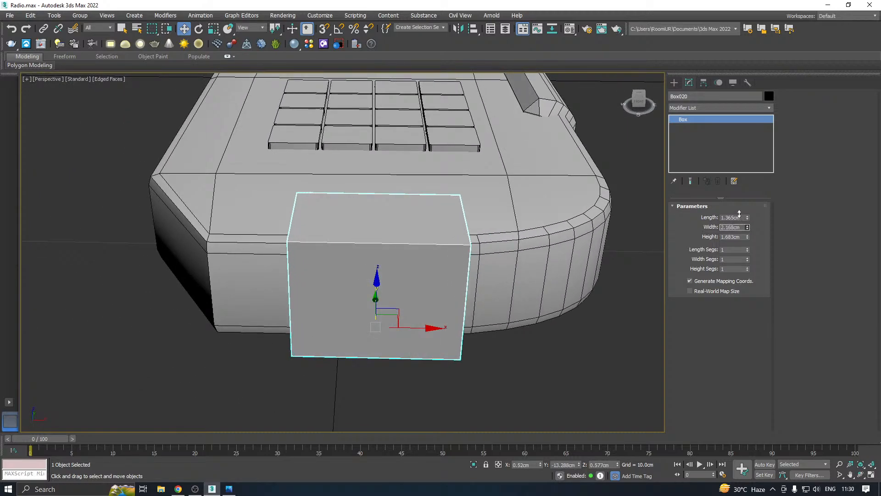
# - Move the box further into the body to Y -13.181 cm and raise it to Z 0.68 cm
pyautogui.keyDown('alt'); pyautogui.moveTo(459, 234); pyautogui.dragTo(419, 290, button='middle'); pyautogui.keyUp('alt')
pyautogui.moveTo(407, 312); pyautogui.dragTo(415, 311)
pyautogui.keyDown('alt'); pyautogui.moveTo(415, 311); pyautogui.dragTo(534, 247, button='middle'); pyautogui.keyUp('alt')
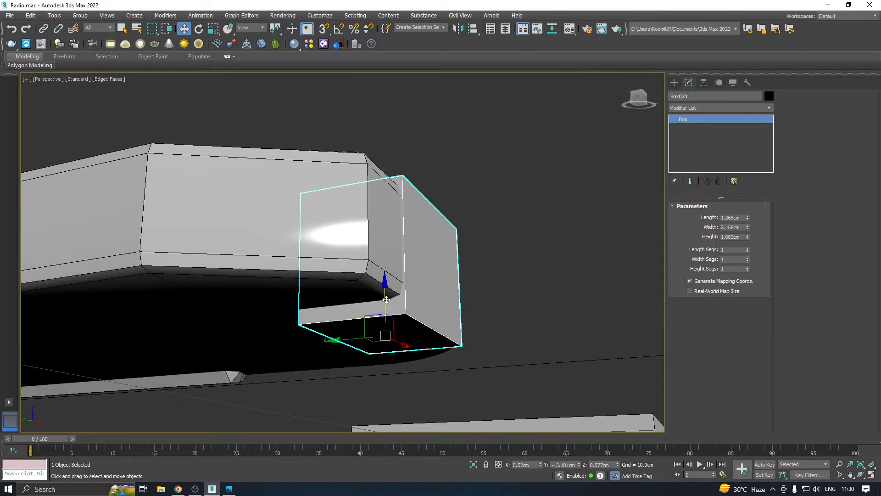
pyautogui.moveTo(442, 270); pyautogui.dragTo(442, 263)
pyautogui.keyDown('alt'); pyautogui.moveTo(442, 263); pyautogui.dragTo(445, 307, button='middle'); pyautogui.keyUp('alt')
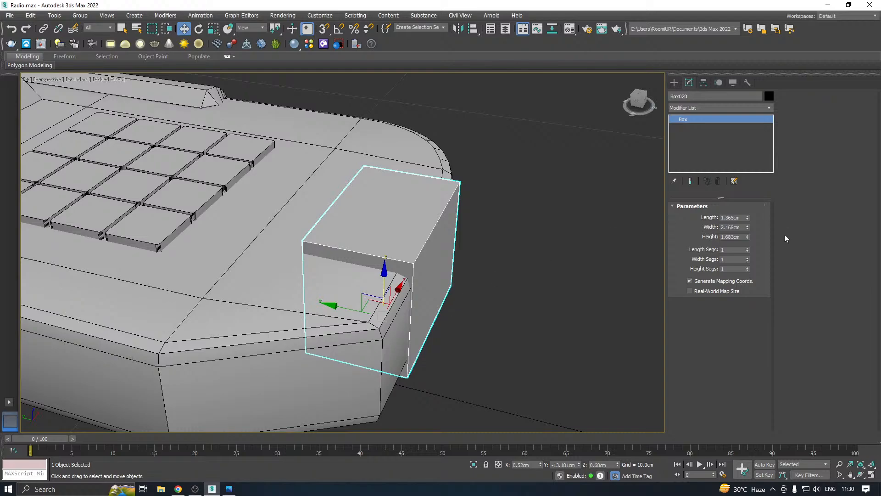
# - Set the box's height to 1.585 cm and raise the box to Z 0.696 cm
pyautogui.moveTo(746, 238); pyautogui.dragTo(746, 239)
pyautogui.keyDown('alt'); pyautogui.moveTo(444, 284); pyautogui.dragTo(448, 188, button='middle'); pyautogui.keyUp('alt')
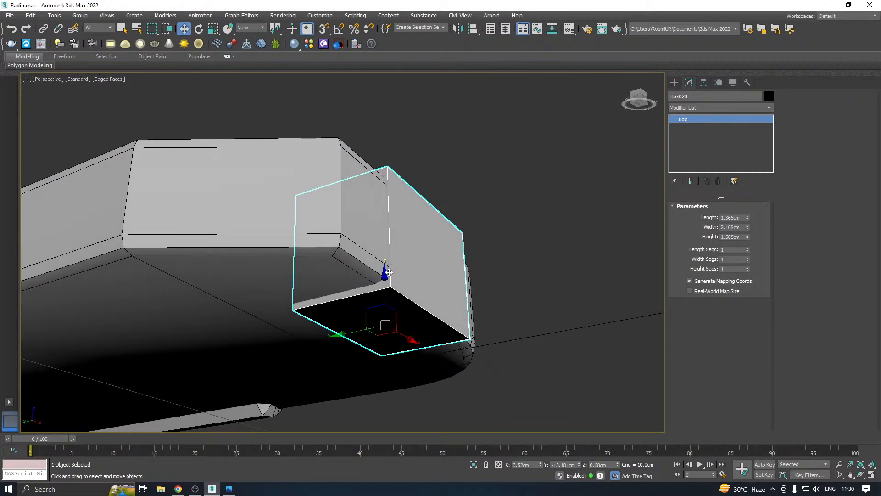
pyautogui.moveTo(387, 288); pyautogui.dragTo(386, 282)
pyautogui.keyDown('alt'); pyautogui.moveTo(414, 256); pyautogui.dragTo(393, 229, button='middle'); pyautogui.keyUp('alt')
pyautogui.scroll(-3, 382, 298)
pyautogui.scroll(3, 368, 280)
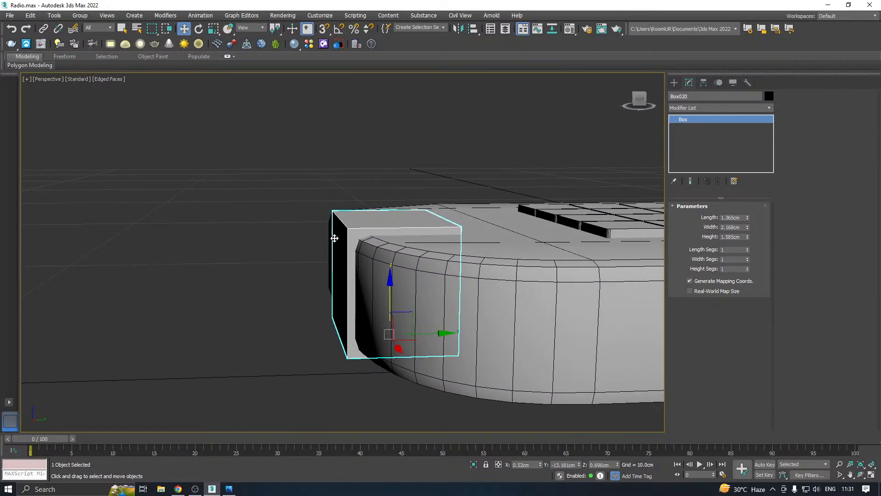
pyautogui.rightClick(723, 146)
pyautogui.click(776, 210)
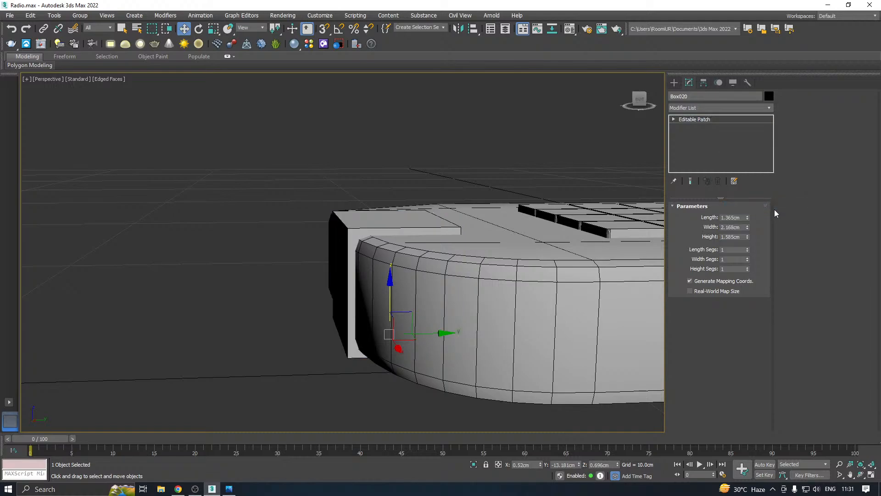
pyautogui.hotkey('ctrl', 'z')
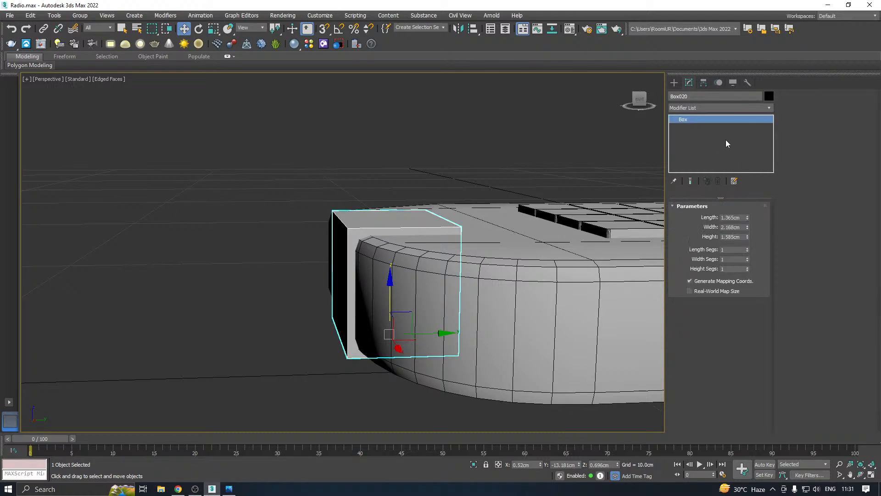
# - Convert the box to Editable Poly and add SwiftLoop edge loops near its top, bottom and outer end
pyautogui.rightClick(725, 140)
pyautogui.click(762, 209)
pyautogui.scroll(1, 506, 238)
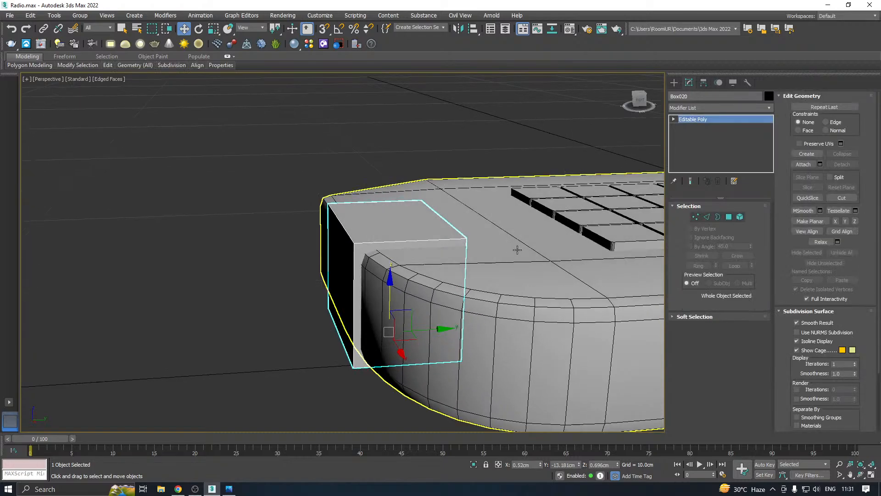
pyautogui.moveTo(107, 65)
pyautogui.click(183, 90)
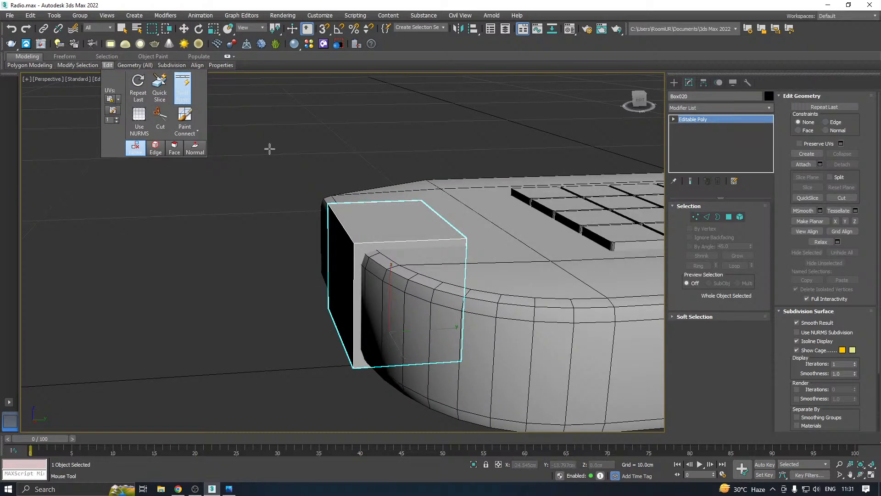
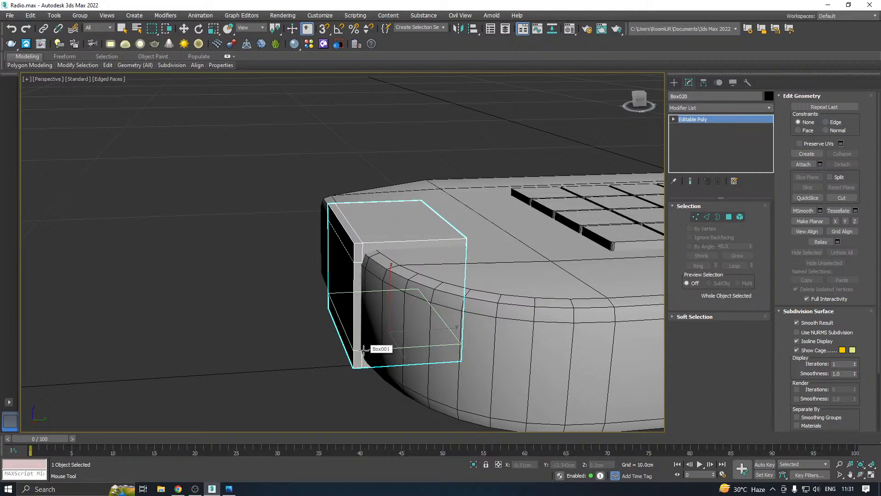
pyautogui.press('w')
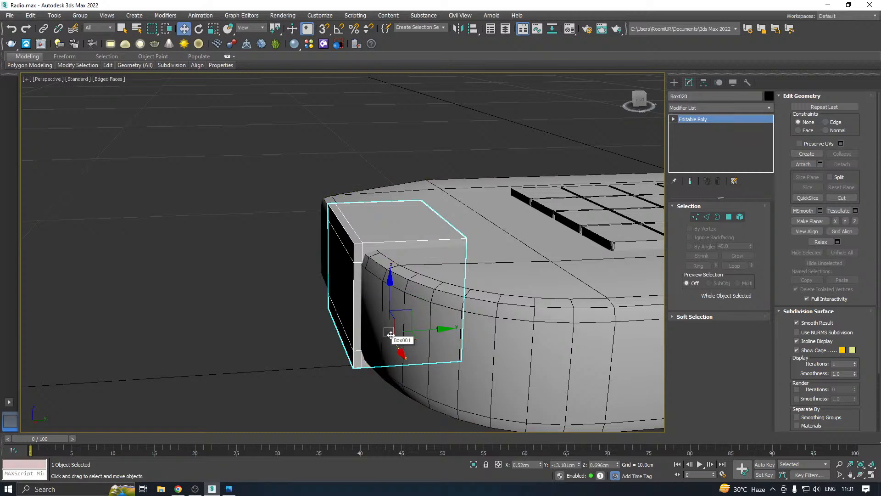
# - Isolate the box and delete the middle polygons on its sides and inner end to form a C-shaped bracket
pyautogui.keyDown('alt'); pyautogui.moveTo(393, 338); pyautogui.dragTo(432, 348, button='middle'); pyautogui.keyUp('alt')
pyautogui.click(474, 465)
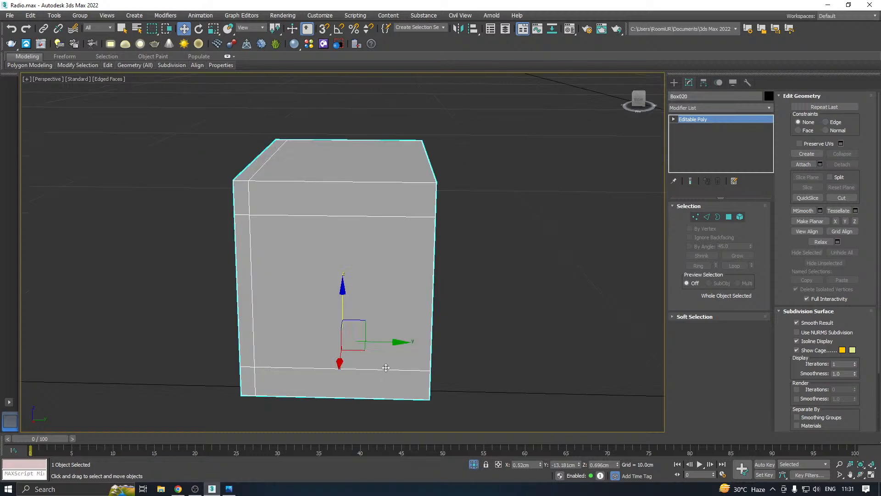
pyautogui.click(729, 217)
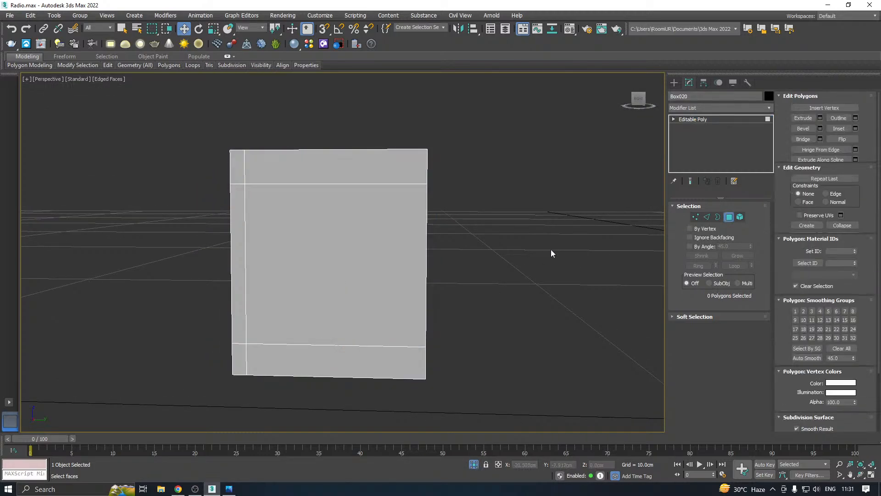
pyautogui.moveTo(547, 247); pyautogui.dragTo(329, 292)
pyautogui.press('Delete')
pyautogui.moveTo(329, 292); pyautogui.dragTo(466, 304, button='middle')
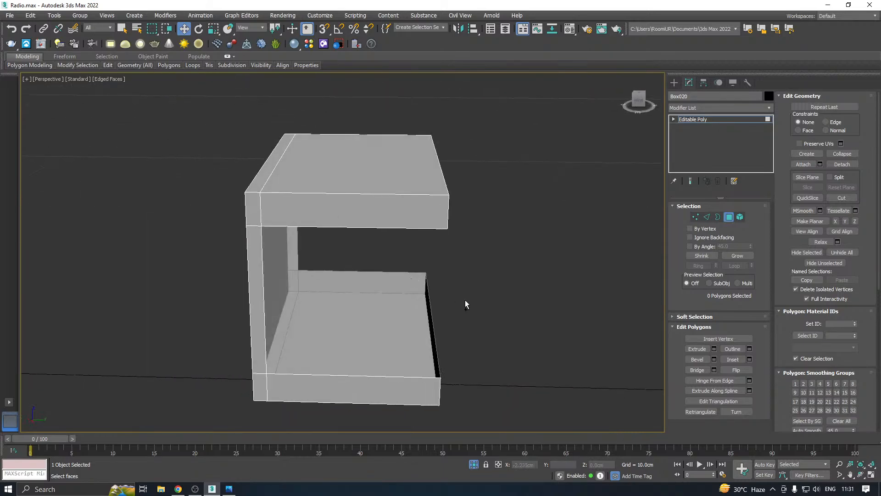
pyautogui.click(474, 465)
pyautogui.scroll(3, 479, 350)
pyautogui.keyDown('alt'); pyautogui.moveTo(479, 350); pyautogui.dragTo(495, 367, button='middle'); pyautogui.keyUp('alt')
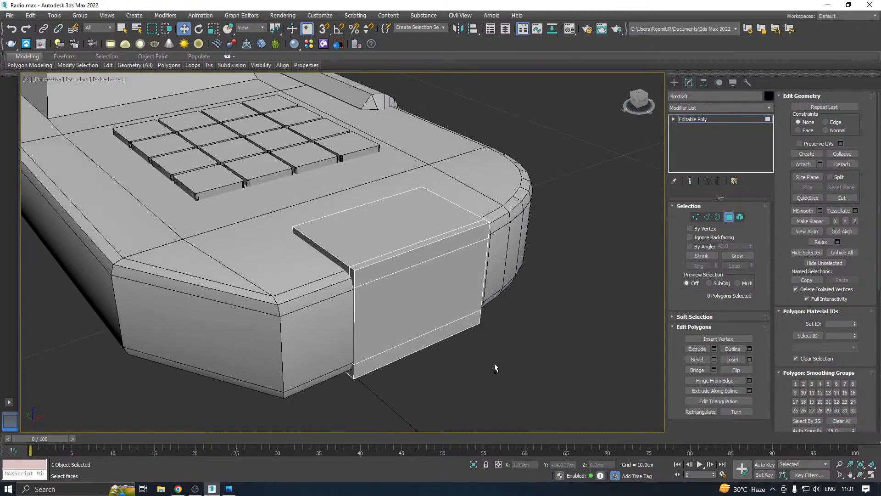
pyautogui.keyDown('alt'); pyautogui.moveTo(412, 302); pyautogui.dragTo(419, 317, button='middle'); pyautogui.keyUp('alt')
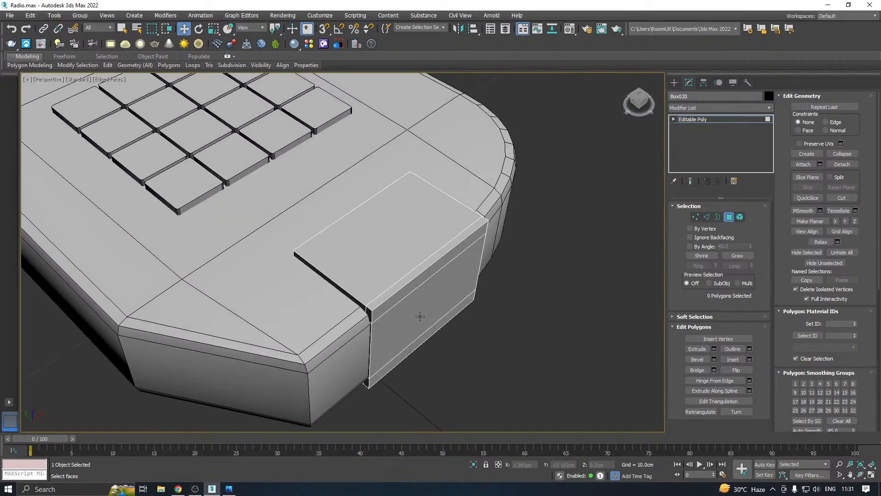
# - Isolate the bracket and target-weld the loop vertices around its upper outer edge to the outer corner vertices
pyautogui.click(474, 465)
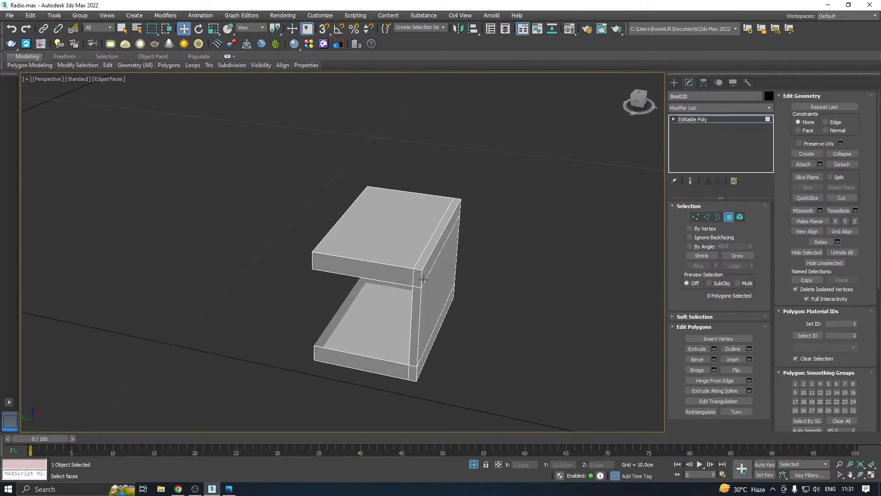
pyautogui.scroll(3, 430, 275)
pyautogui.click(695, 217)
pyautogui.scroll(-3, 473, 229)
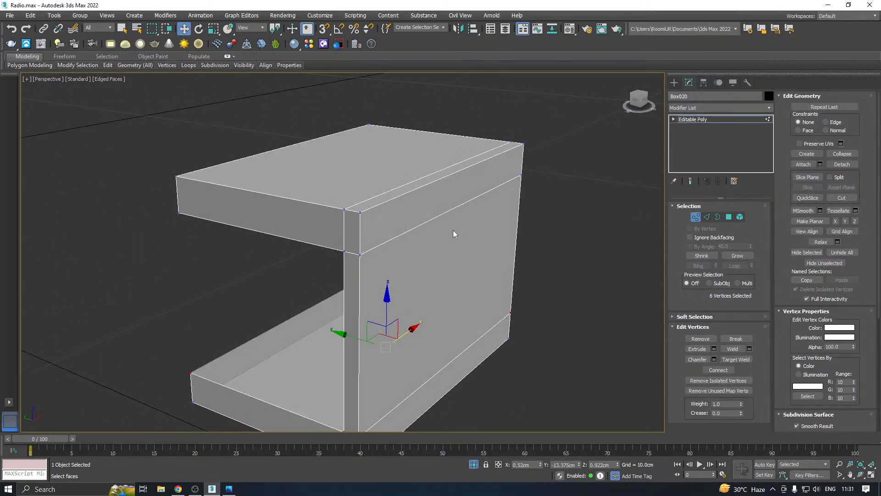
pyautogui.rightClick(453, 230)
pyautogui.click(425, 293)
pyautogui.rightClick(423, 289)
pyautogui.click(420, 328)
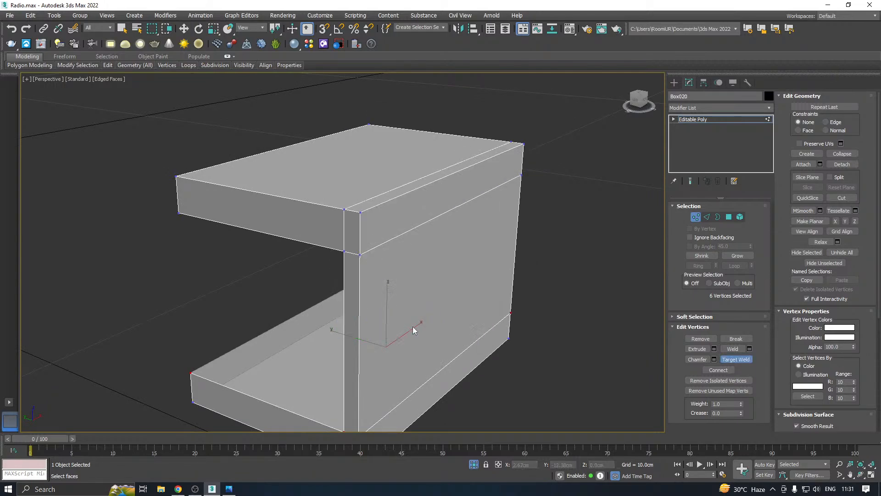
pyautogui.click(361, 214)
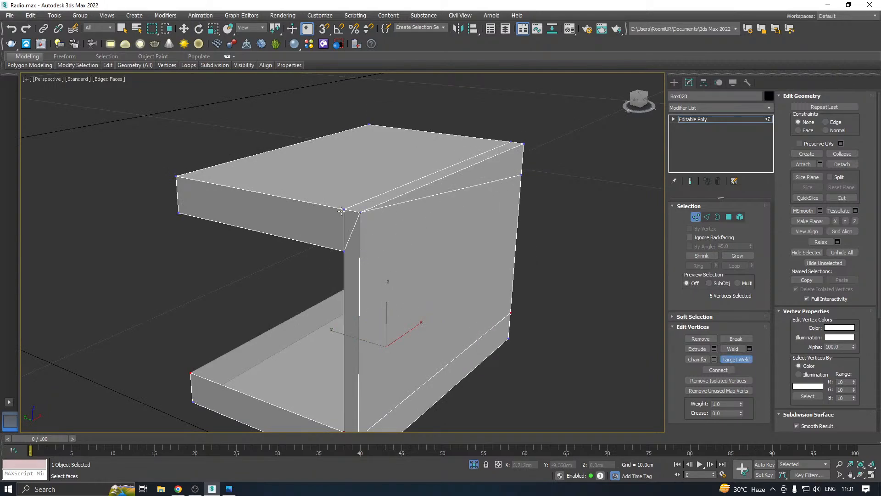
pyautogui.click(359, 212)
# - Target-weld the loop vertices around the bracket's lower outer edge to the outer corners, save the scene and end the isolation
pyautogui.moveTo(530, 162); pyautogui.dragTo(548, 225, button='middle')
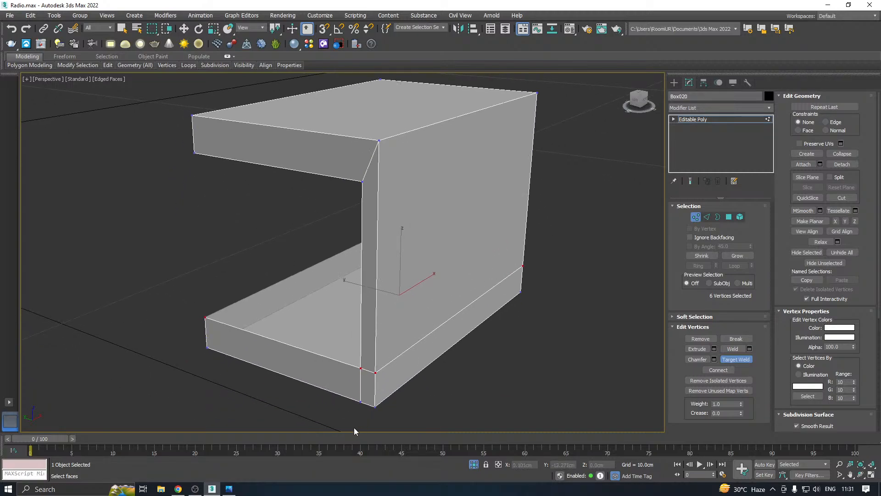
pyautogui.click(375, 404)
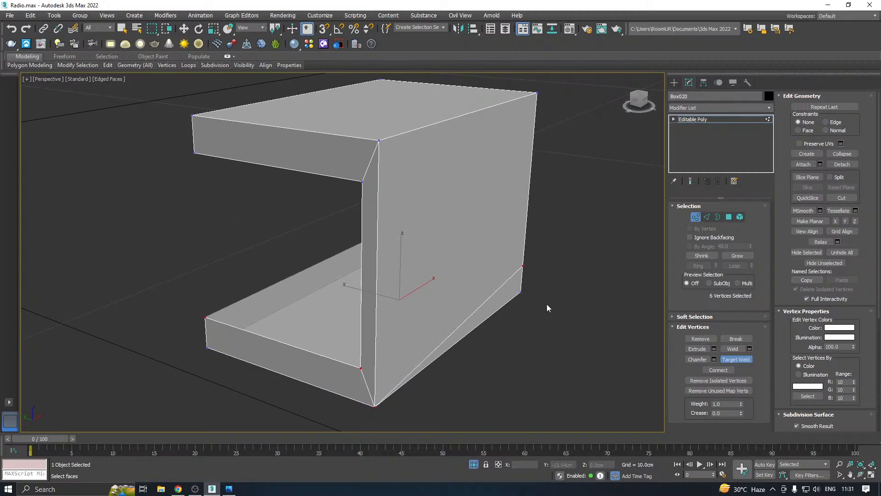
pyautogui.click(521, 267)
pyautogui.keyDown('alt'); pyautogui.moveTo(521, 268); pyautogui.dragTo(429, 311, button='middle'); pyautogui.keyUp('alt')
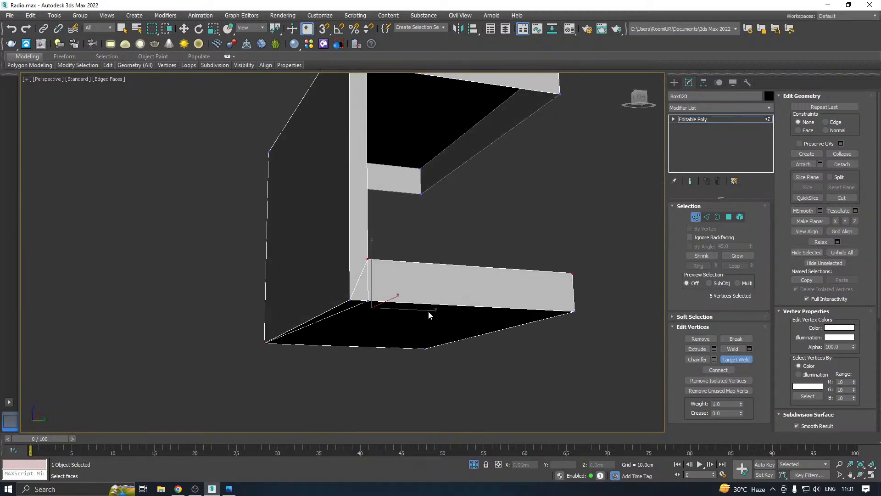
pyautogui.scroll(-3, 373, 345)
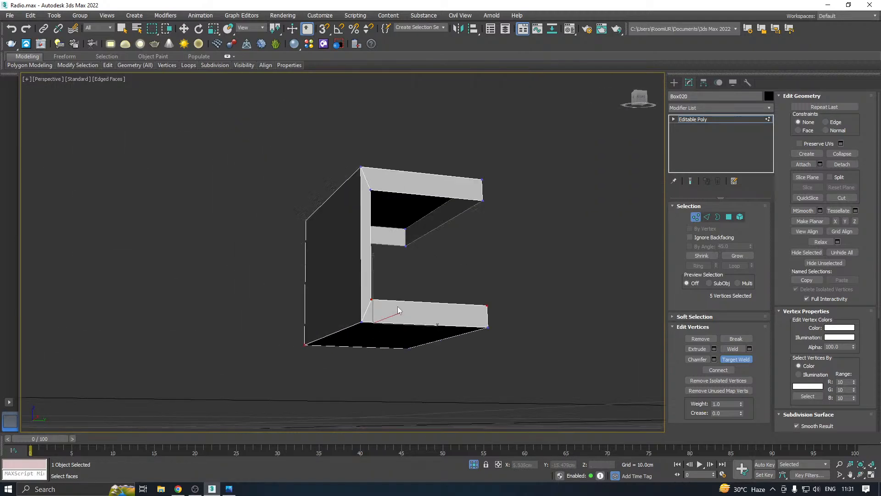
pyautogui.hotkey('ctrl', 's')
pyautogui.press('w')
pyautogui.keyDown('alt'); pyautogui.moveTo(509, 258); pyautogui.dragTo(516, 317, button='middle'); pyautogui.keyUp('alt')
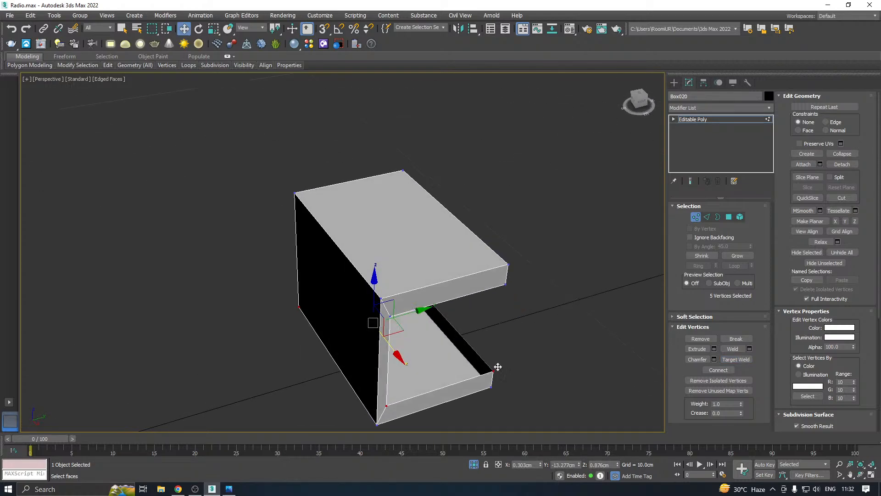
pyautogui.click(474, 465)
pyautogui.keyDown('alt'); pyautogui.moveTo(408, 332); pyautogui.dragTo(466, 328, button='middle'); pyautogui.keyUp('alt')
pyautogui.scroll(3, 468, 328)
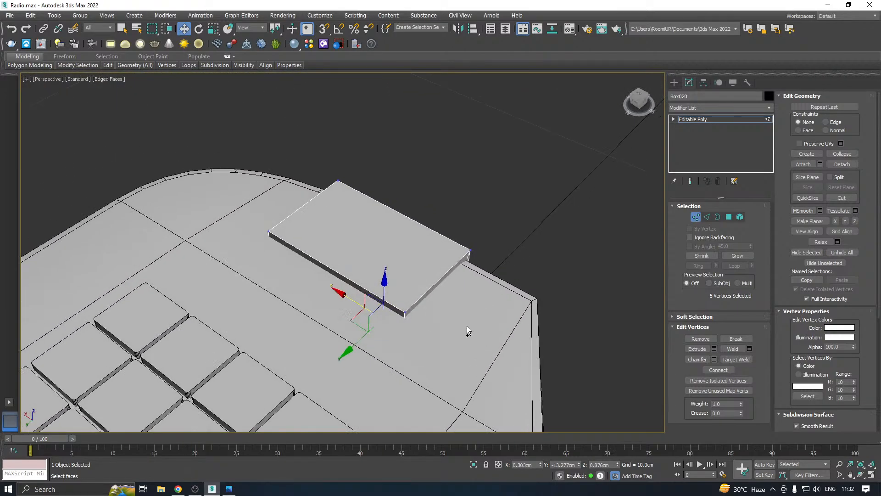
pyautogui.scroll(3, 421, 322)
# - Chamfer the four short vertical edges at the bracket's inner corners by 0.825 cm with 5 segments
pyautogui.click(706, 218)
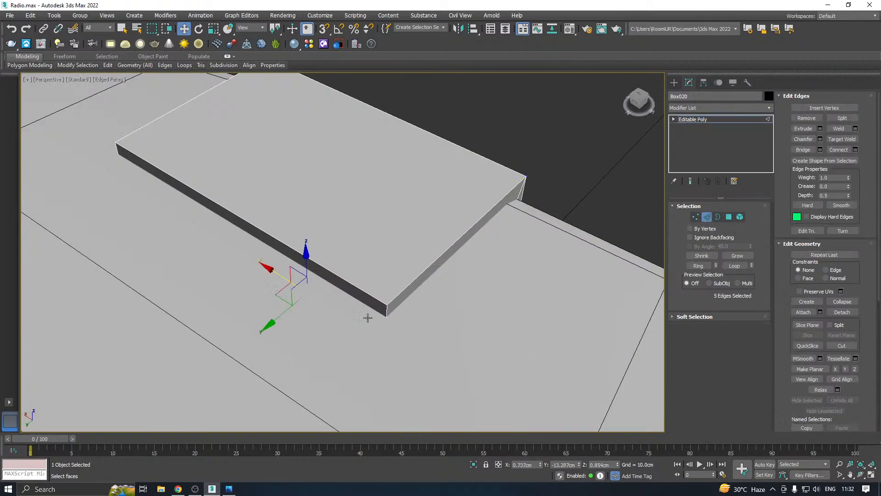
pyautogui.click(385, 311)
pyautogui.click(702, 267)
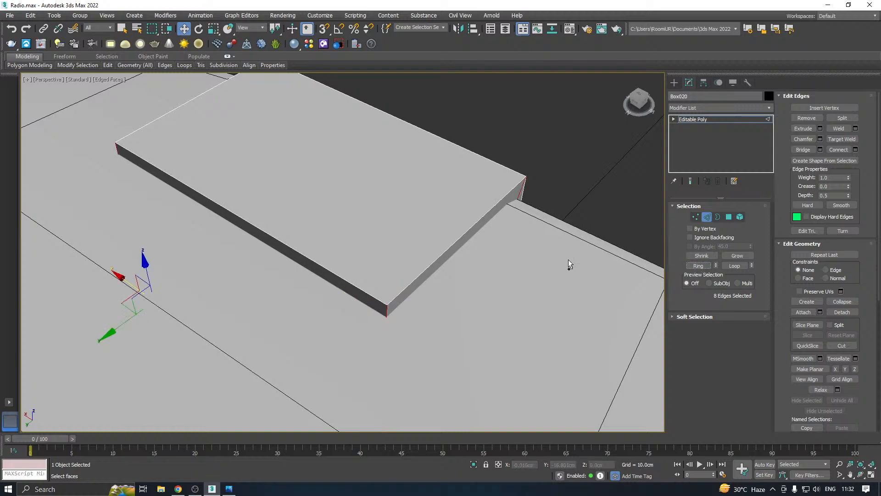
pyautogui.keyDown('alt'); pyautogui.moveTo(568, 259); pyautogui.dragTo(599, 247, button='middle'); pyautogui.keyUp('alt')
pyautogui.keyDown('alt'); pyautogui.moveTo(526, 234); pyautogui.dragTo(498, 240, button='middle'); pyautogui.keyUp('alt')
pyautogui.click(455, 235)
pyautogui.scroll(-3, 366, 231)
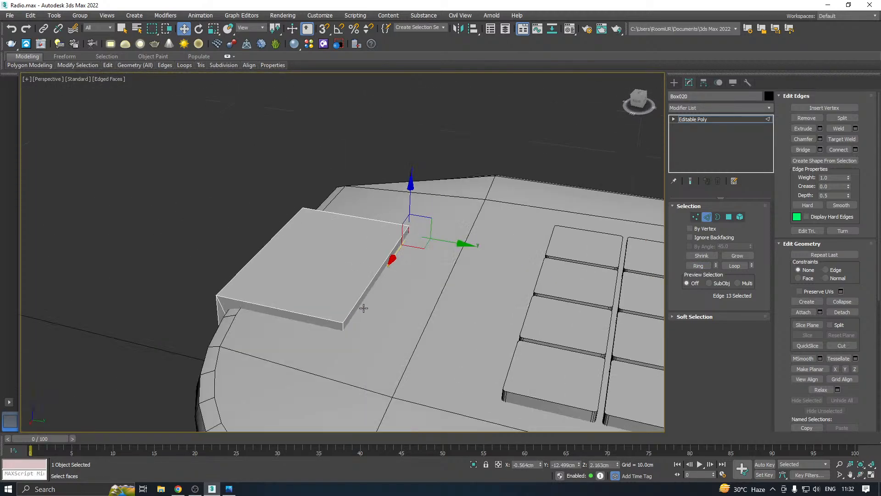
pyautogui.keyDown('ctrl'); pyautogui.click(343, 332); pyautogui.keyUp('ctrl')
pyautogui.keyDown('alt'); pyautogui.moveTo(344, 332); pyautogui.dragTo(504, 357, button='middle'); pyautogui.keyUp('alt')
pyautogui.keyDown('ctrl'); pyautogui.click(342, 299); pyautogui.keyUp('ctrl')
pyautogui.keyDown('ctrl'); pyautogui.click(515, 310); pyautogui.keyUp('ctrl')
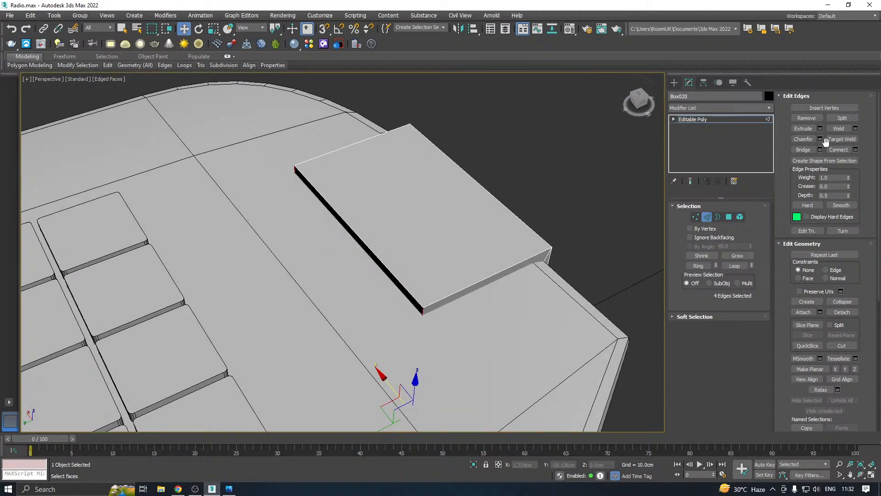
pyautogui.click(820, 138)
pyautogui.moveTo(530, 258)
pyautogui.mouseDown()
pyautogui.moveTo(527, 241)
pyautogui.moveTo(521, 259)
pyautogui.mouseUp()
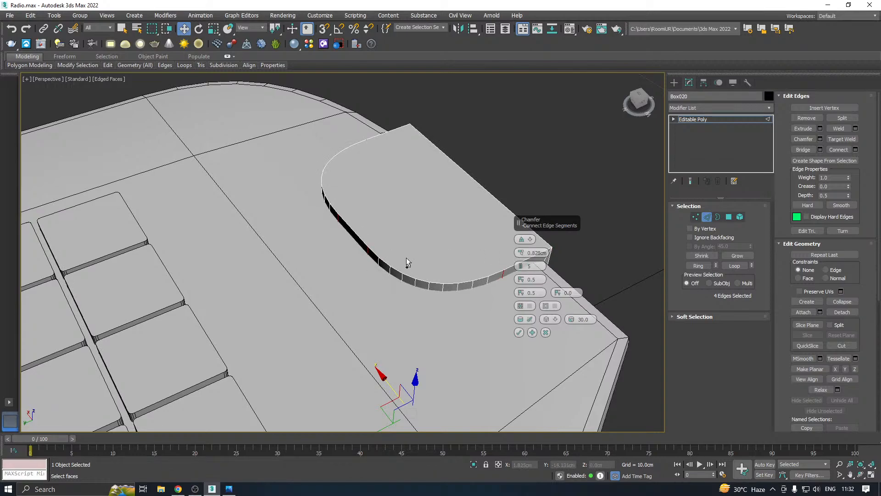
pyautogui.moveTo(406, 258)
pyautogui.keyDown('alt'); pyautogui.mouseDown(button='middle')
pyautogui.moveTo(320, 240)
pyautogui.moveTo(302, 252)
pyautogui.moveTo(397, 251)
pyautogui.mouseUp(button='middle'); pyautogui.keyUp('alt')
pyautogui.click(519, 332)
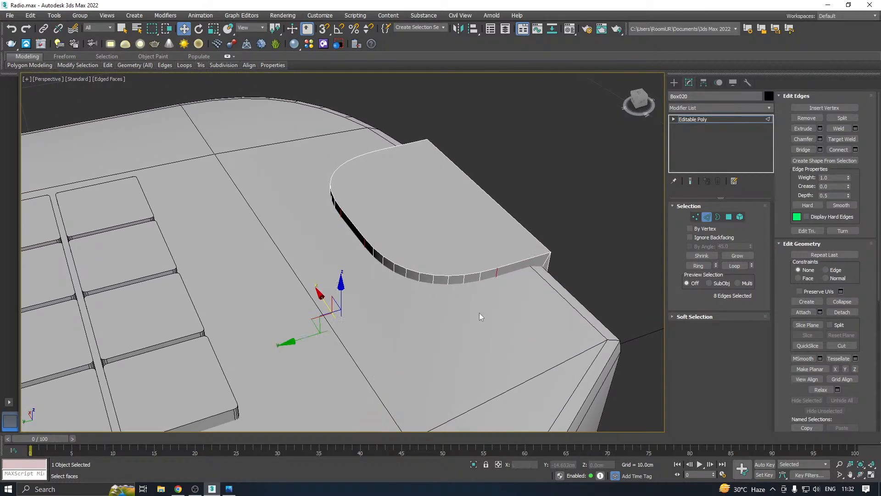
pyautogui.scroll(-4, 393, 292)
pyautogui.click(693, 120)
pyautogui.scroll(-5, 481, 228)
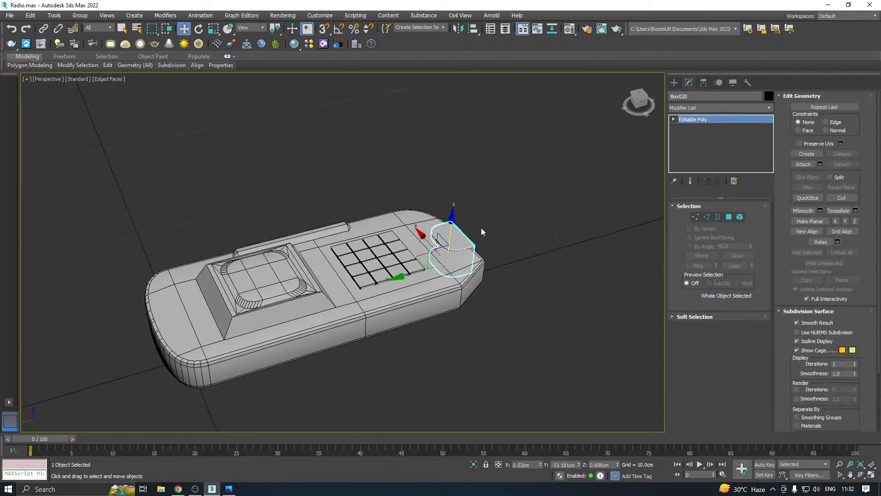
# - Save a copy of the scene as Radio05.max and delete the long rounded part on the body's side
pyautogui.keyDown('alt'); pyautogui.moveTo(481, 227); pyautogui.dragTo(374, 296, button='middle'); pyautogui.keyUp('alt')
pyautogui.scroll(3, 324, 325)
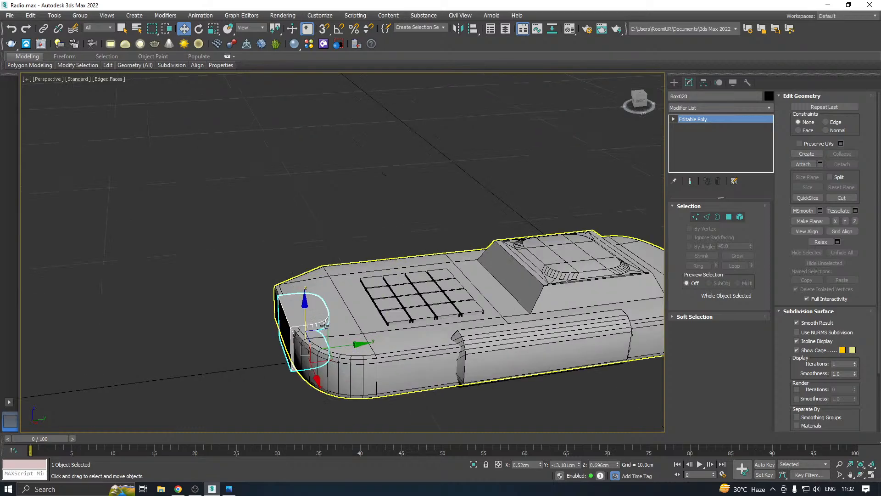
pyautogui.moveTo(489, 314); pyautogui.dragTo(423, 289, button='middle')
pyautogui.click(402, 321)
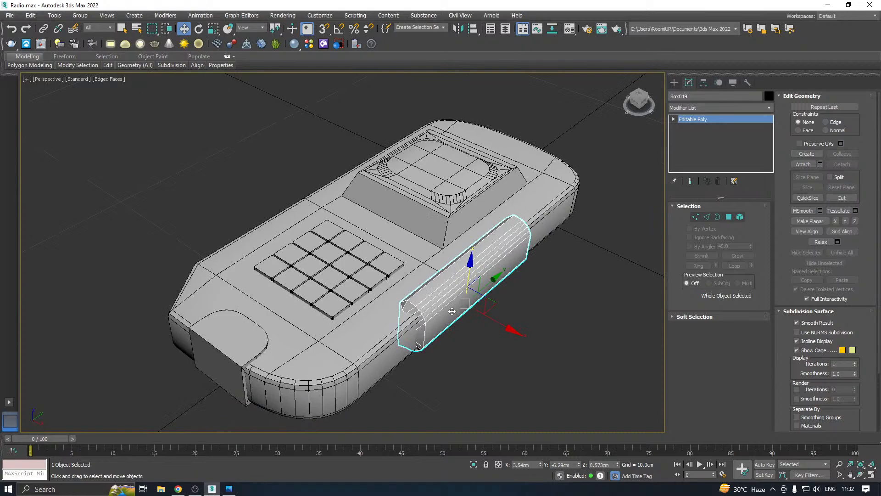
pyautogui.click(10, 15)
pyautogui.click(53, 107)
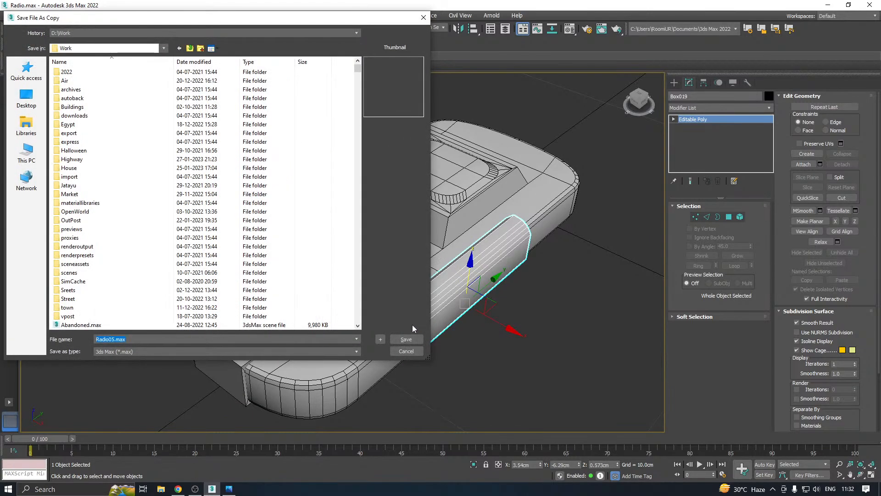
pyautogui.click(406, 339)
pyautogui.hotkey('ctrl', 'd')
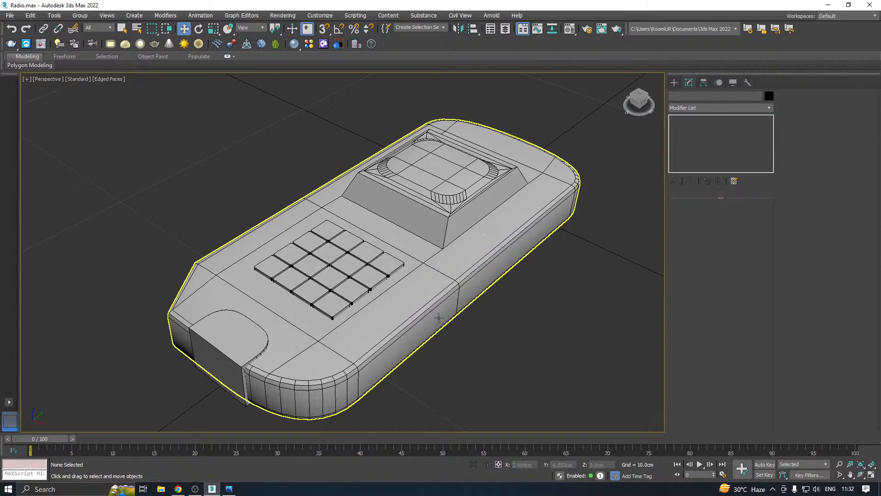
# - Select the bracket at the body's end, enable angle snapping and change the snap's angle increment
pyautogui.click(200, 344)
pyautogui.moveTo(309, 319); pyautogui.dragTo(316, 289, button='middle')
pyautogui.press('e')
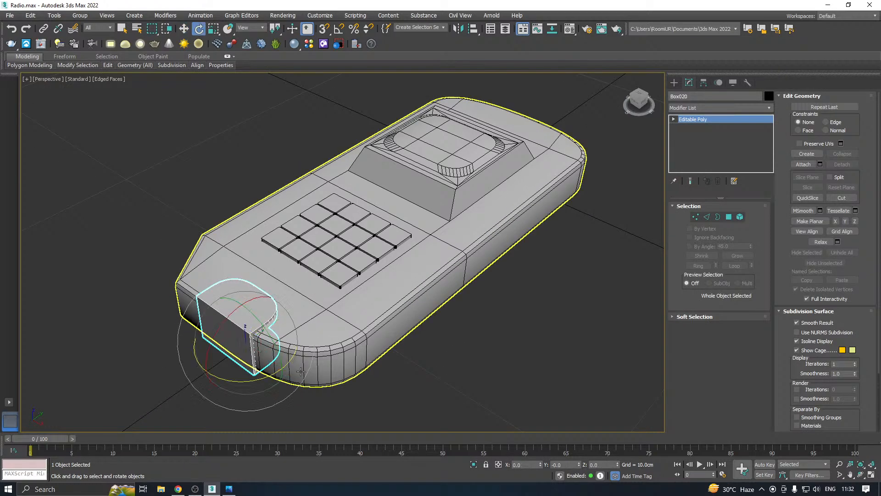
pyautogui.keyDown('shift'); pyautogui.moveTo(301, 371); pyautogui.dragTo(321, 365); pyautogui.keyUp('shift')
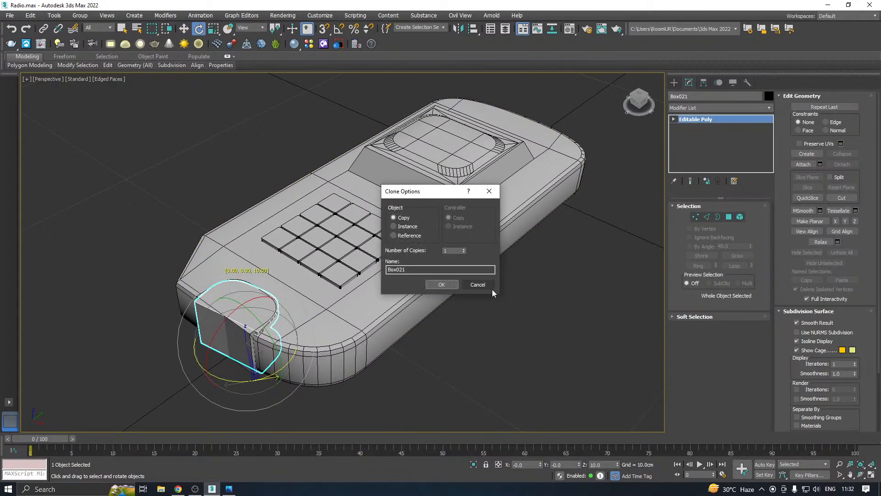
pyautogui.click(478, 284)
pyautogui.click(339, 28)
pyautogui.rightClick(339, 28)
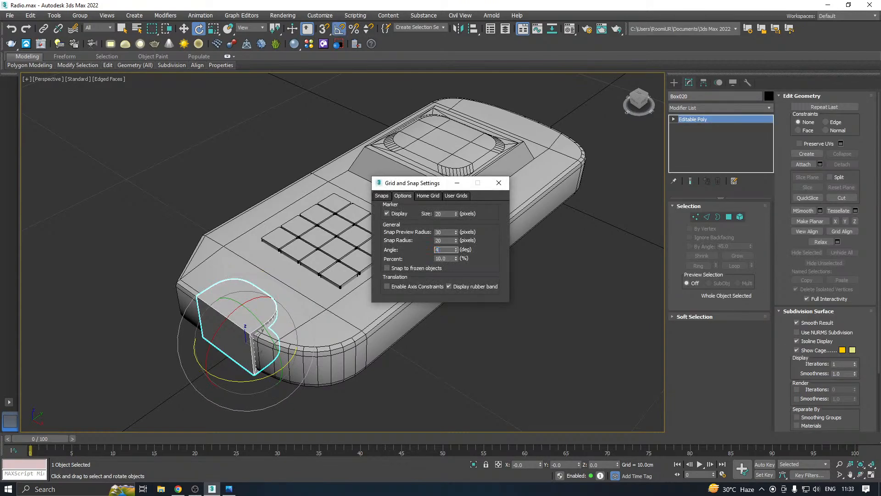
pyautogui.click(498, 183)
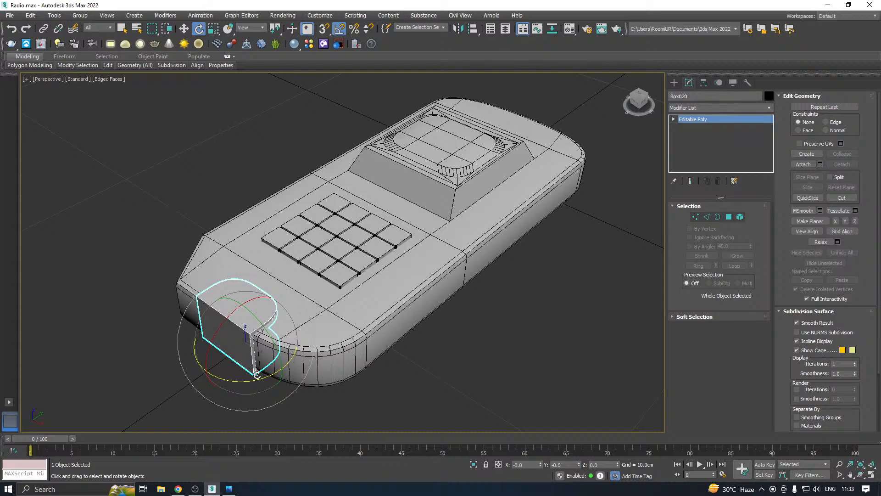
# - Make a copy of the bracket rotated 90 degrees about Z and place it on the body's long side
pyautogui.keyDown('shift'); pyautogui.moveTo(257, 374); pyautogui.dragTo(270, 372); pyautogui.keyUp('shift')
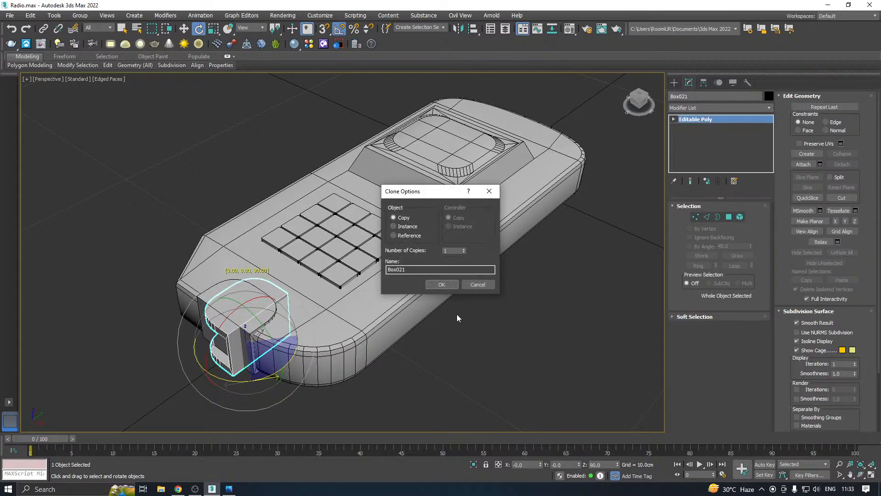
pyautogui.click(441, 284)
pyautogui.press('w')
pyautogui.moveTo(294, 337); pyautogui.dragTo(363, 379)
pyautogui.moveTo(339, 350)
pyautogui.mouseDown()
pyautogui.moveTo(531, 249)
pyautogui.moveTo(516, 267)
pyautogui.mouseUp()
pyautogui.moveTo(468, 280); pyautogui.dragTo(484, 288)
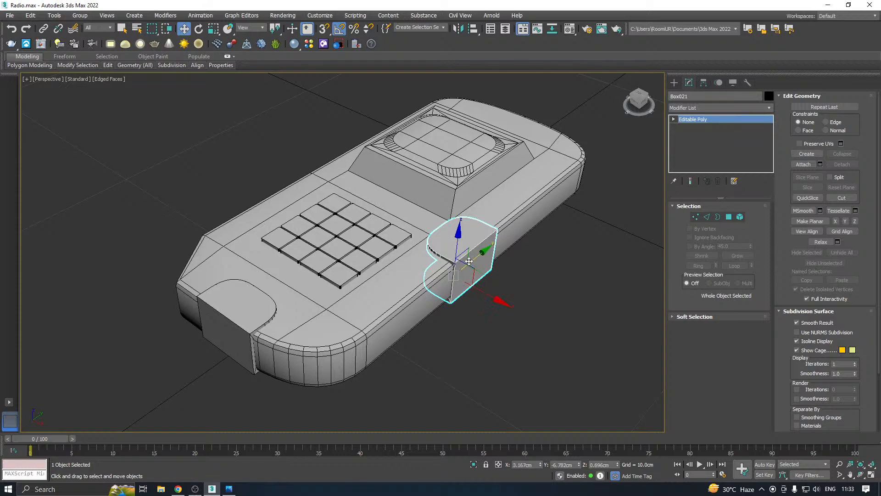
# - Lengthen the copied bracket along Y by moving its end vertices along the body's side past the raised block
pyautogui.scroll(2, 469, 261)
pyautogui.keyDown('alt'); pyautogui.moveTo(469, 262); pyautogui.dragTo(429, 255, button='middle'); pyautogui.keyUp('alt')
pyautogui.click(698, 216)
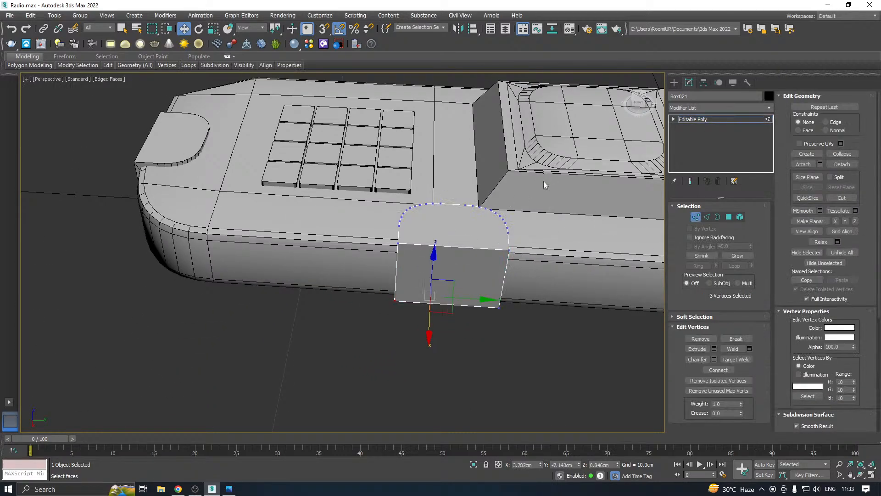
pyautogui.moveTo(460, 388); pyautogui.dragTo(460, 388)
pyautogui.moveTo(538, 252); pyautogui.dragTo(691, 248)
pyautogui.scroll(-3, 331, 289)
pyautogui.keyDown('alt'); pyautogui.moveTo(332, 290); pyautogui.dragTo(389, 283, button='middle'); pyautogui.keyUp('alt')
pyautogui.scroll(3, 390, 283)
pyautogui.click(699, 120)
# - Scale the long side bracket narrower along X, shift it outward against the body's side and save the scene
pyautogui.keyDown('alt'); pyautogui.moveTo(509, 190); pyautogui.dragTo(532, 179, button='middle'); pyautogui.keyUp('alt')
pyautogui.press('r')
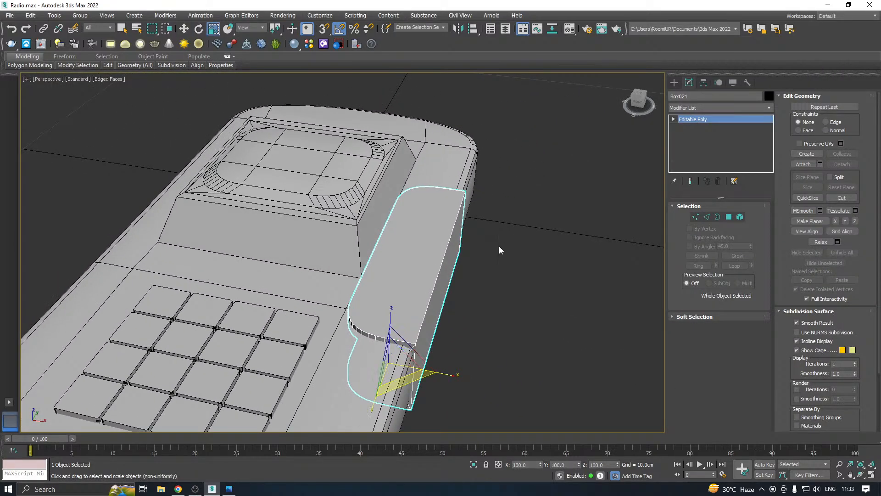
pyautogui.moveTo(442, 371)
pyautogui.mouseDown()
pyautogui.moveTo(433, 370)
pyautogui.moveTo(448, 371)
pyautogui.mouseUp()
pyautogui.press('w')
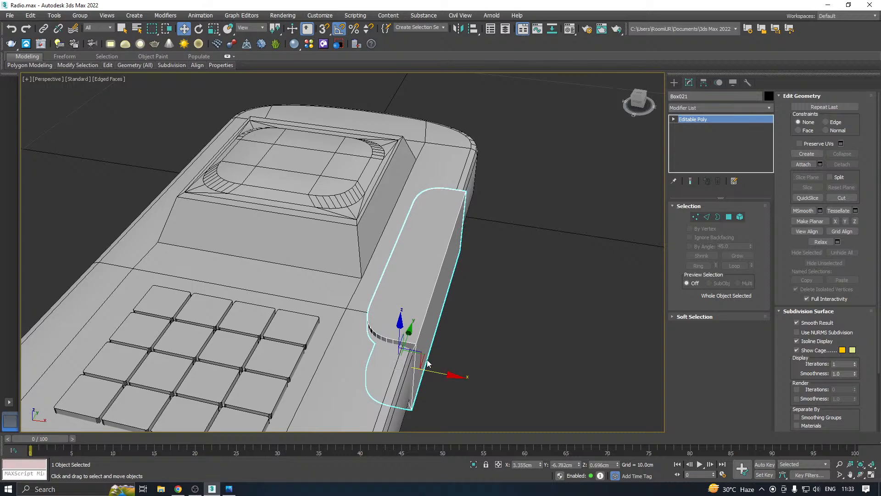
pyautogui.hotkey('ctrl', 's')
# - Select the upper and lower outer edge loops of the long bracket and preview a chamfer with 4 segments
pyautogui.keyDown('alt'); pyautogui.moveTo(463, 311); pyautogui.dragTo(457, 296, button='middle'); pyautogui.keyUp('alt')
pyautogui.scroll(2, 413, 298)
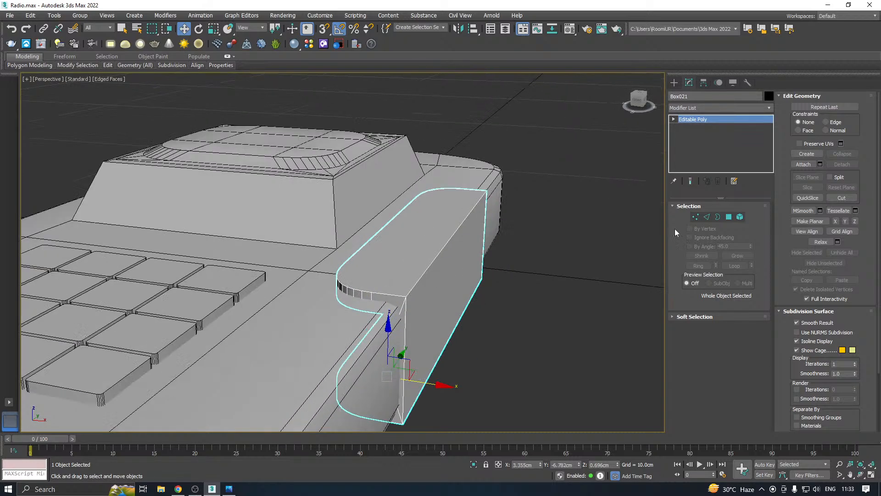
pyautogui.click(707, 217)
pyautogui.click(410, 297)
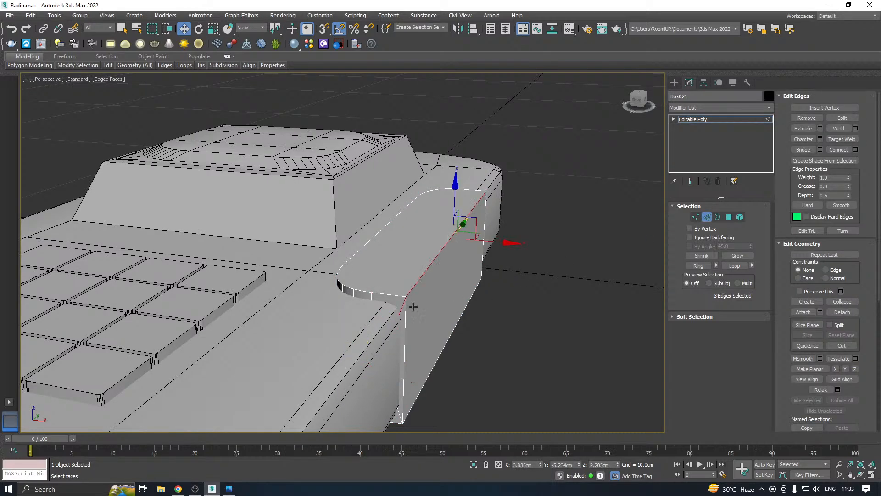
pyautogui.keyDown('ctrl'); pyautogui.click(412, 406); pyautogui.keyUp('ctrl')
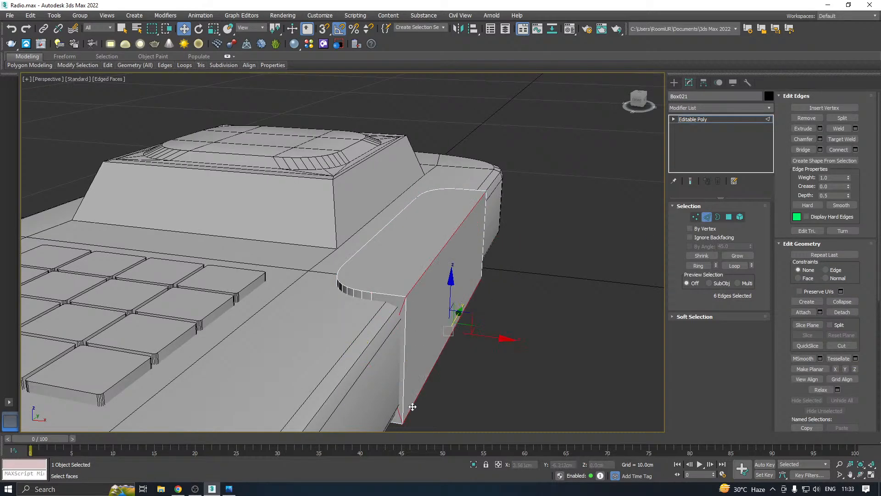
pyautogui.click(820, 138)
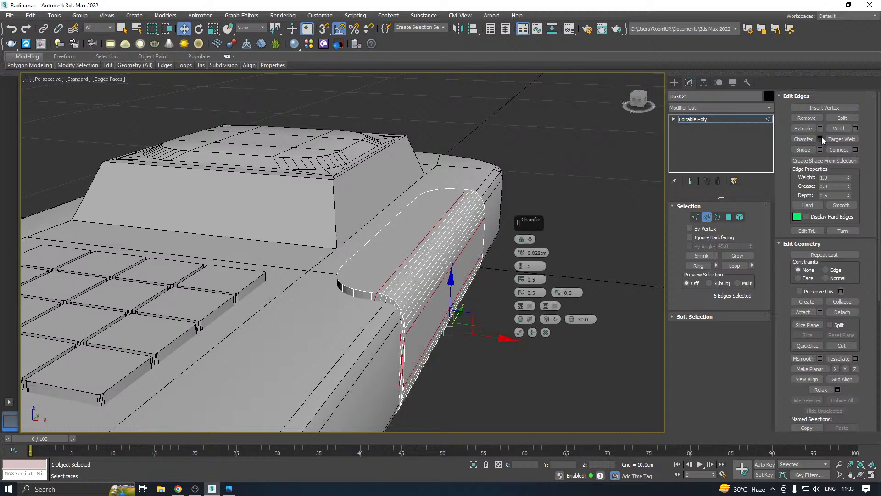
pyautogui.keyDown('alt'); pyautogui.moveTo(459, 257); pyautogui.dragTo(413, 256, button='middle'); pyautogui.keyUp('alt')
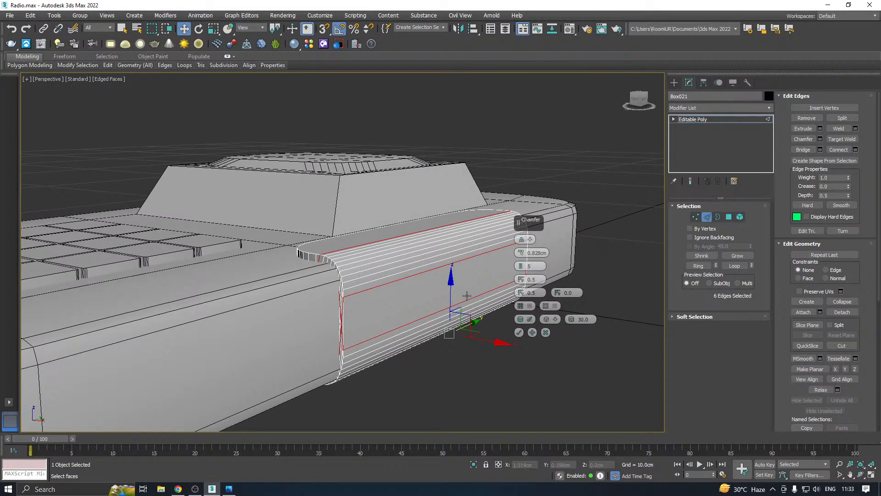
pyautogui.keyDown('alt'); pyautogui.moveTo(467, 296); pyautogui.dragTo(472, 301, button='middle'); pyautogui.keyUp('alt')
pyautogui.scroll(2, 347, 301)
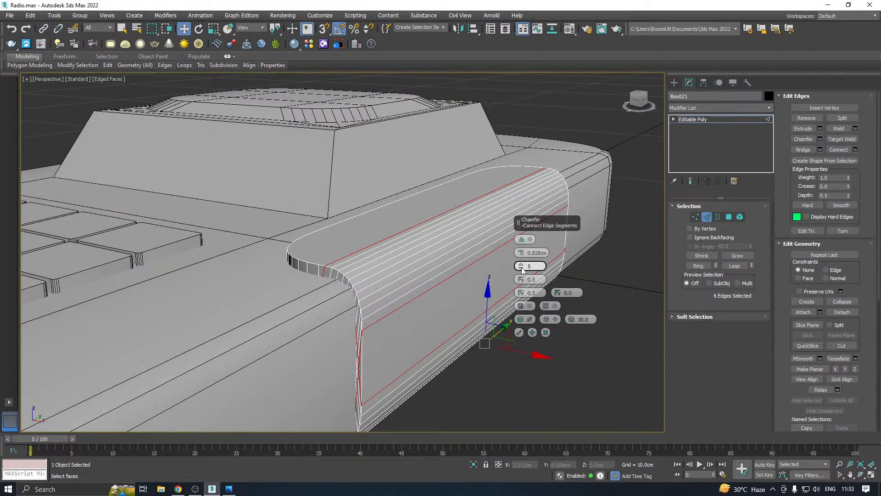
pyautogui.scroll(-2, 522, 267)
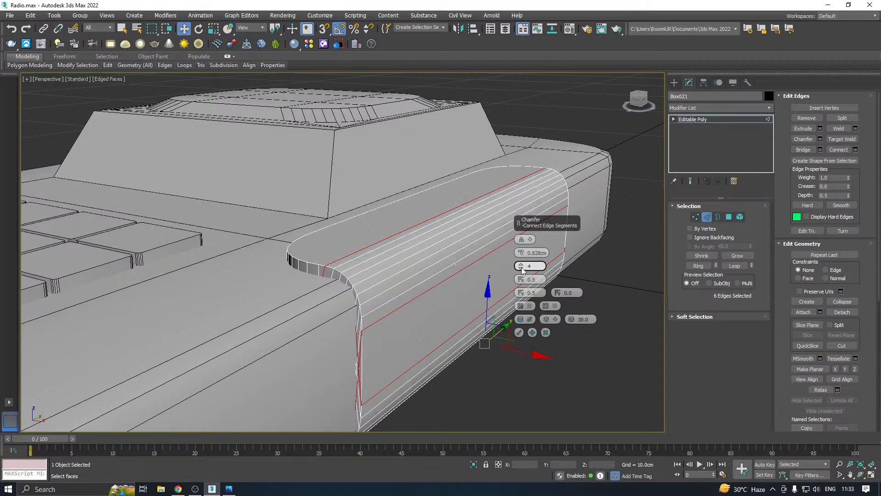
# - Switch the chamfer to Quad with 5 segments and 0.38 edge tension, and apply it at 0.828 cm
pyautogui.click(522, 242)
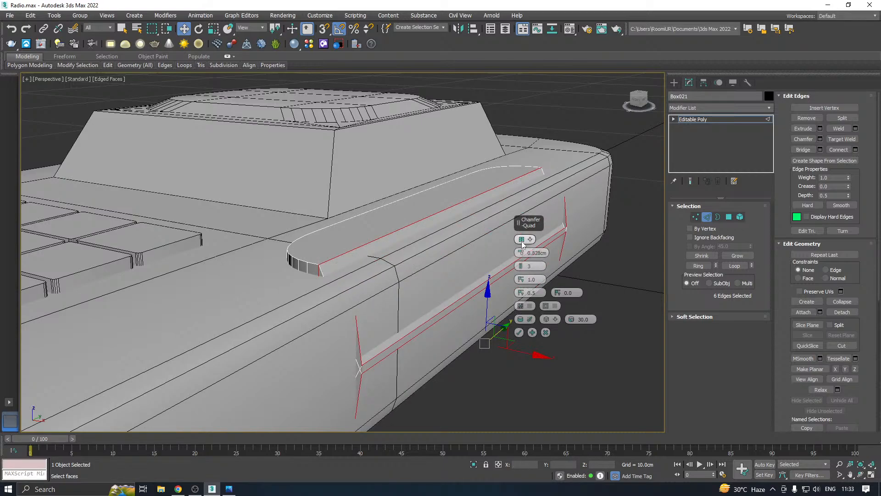
pyautogui.scroll(1, 524, 267)
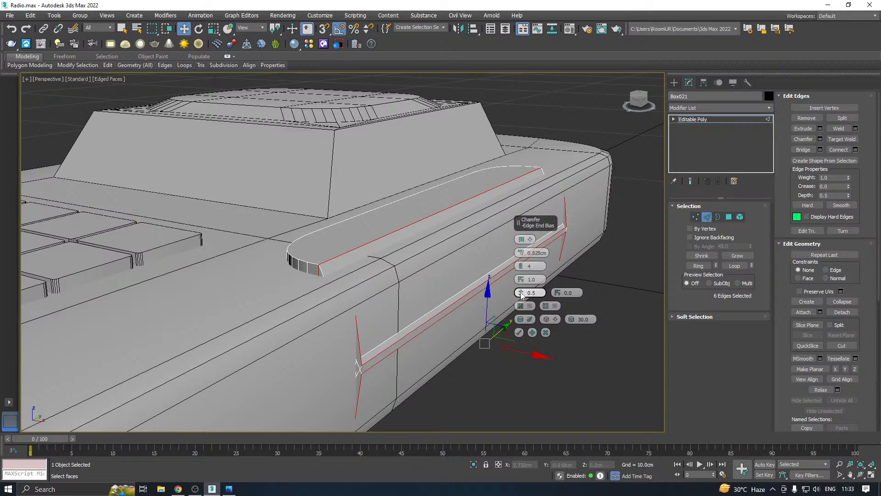
pyautogui.moveTo(520, 280); pyautogui.dragTo(551, 338)
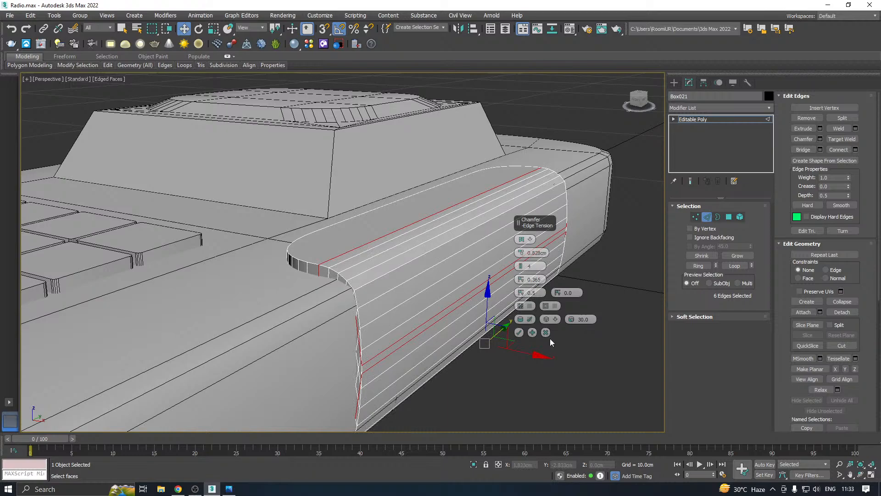
pyautogui.click(523, 265)
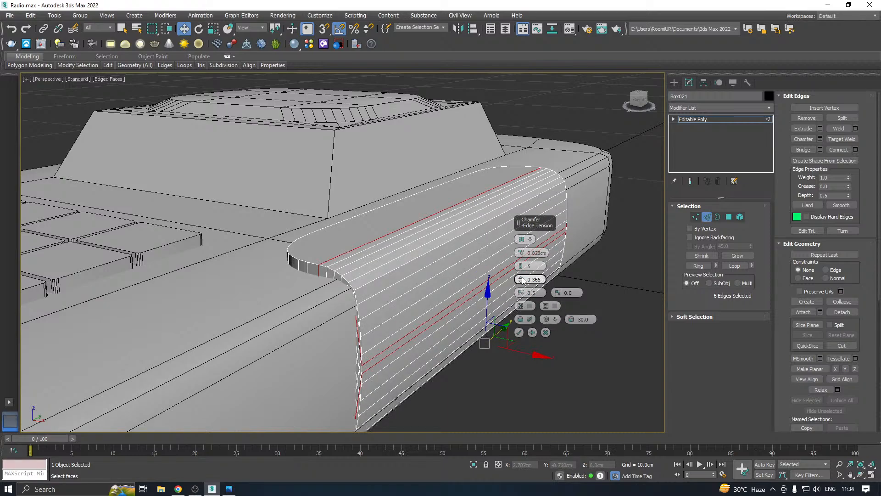
pyautogui.moveTo(521, 280); pyautogui.dragTo(526, 275)
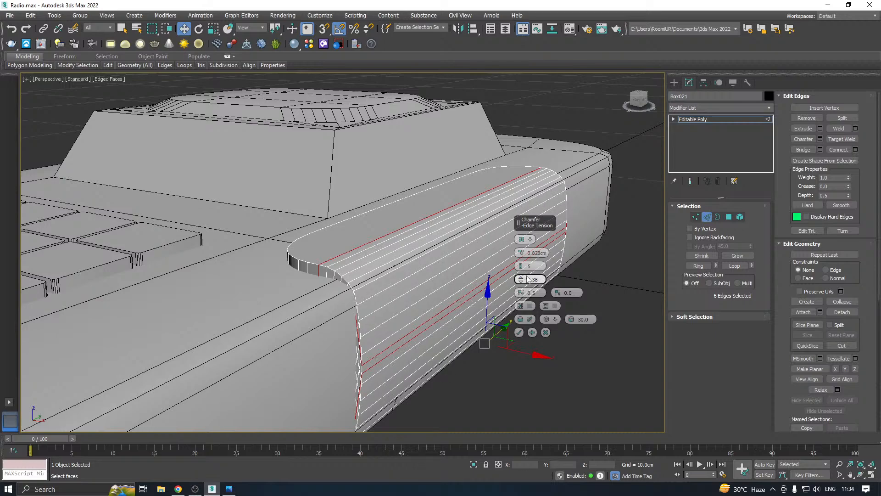
pyautogui.click(519, 332)
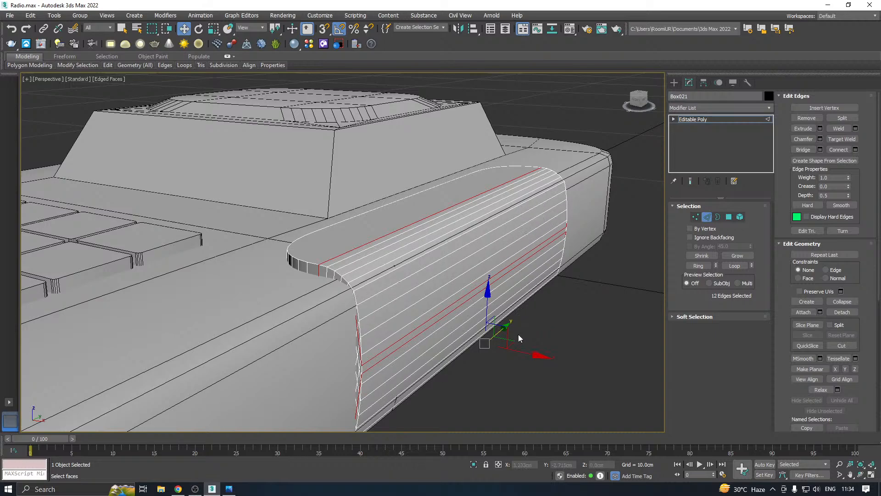
# - Nudge the long bracket outward along X by about 0.03 cm and isolate it to inspect the chamfer
pyautogui.click(709, 120)
pyautogui.moveTo(406, 400); pyautogui.dragTo(407, 392)
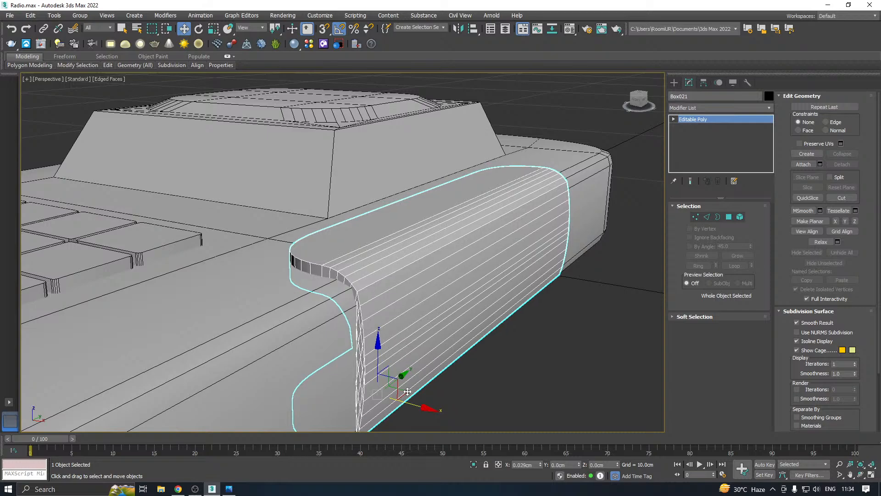
pyautogui.click(475, 465)
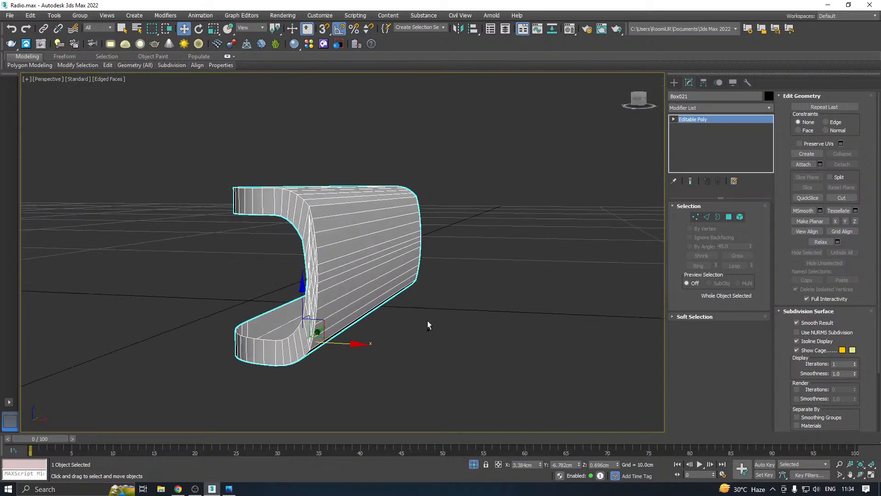
pyautogui.scroll(3, 324, 277)
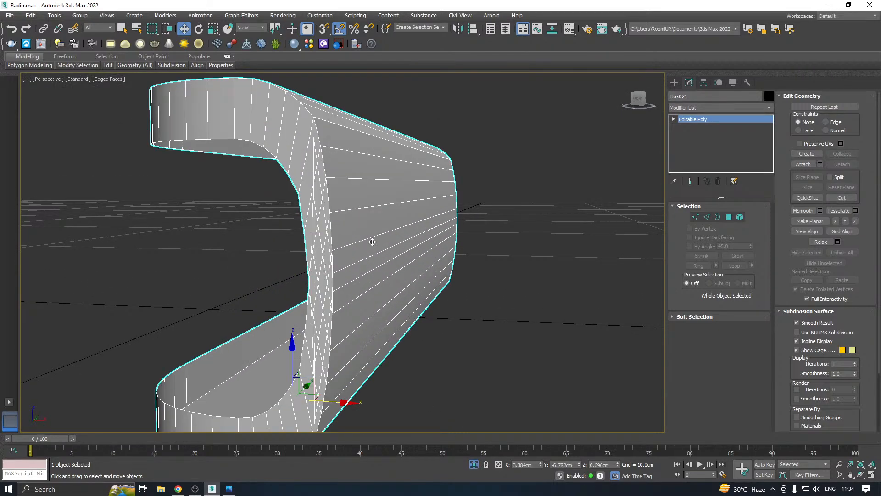
pyautogui.moveTo(372, 242); pyautogui.dragTo(402, 240, button='middle')
# - Undo the isolation, the outward nudge and the chamfer of the long bracket
pyautogui.hotkey('ctrl', 'z')
pyautogui.hotkey('ctrl', 'z')
pyautogui.hotkey('ctrl', 'z')
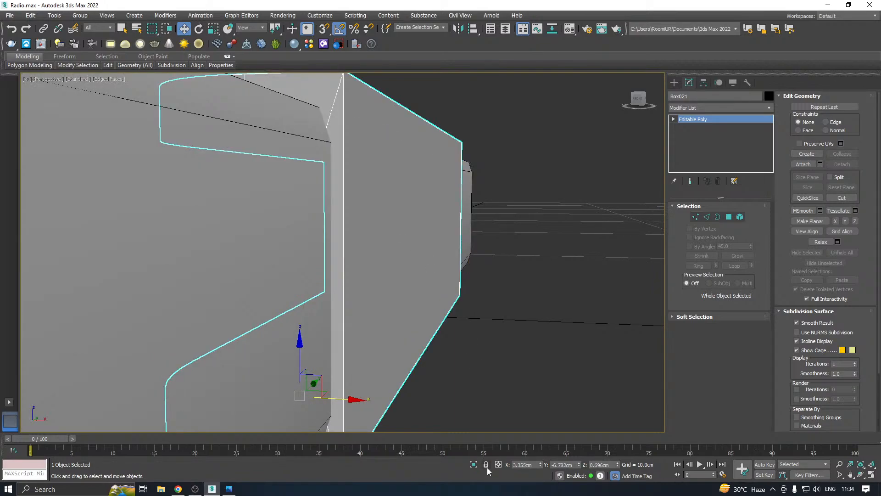
# - Isolate the long bracket and preview a chamfer of about 0.201 cm on its six selected outer edges
pyautogui.click(473, 465)
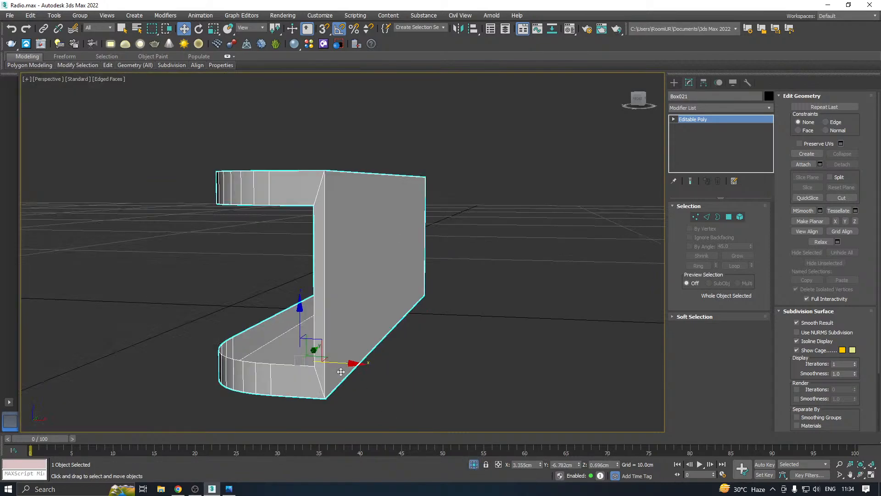
pyautogui.click(707, 216)
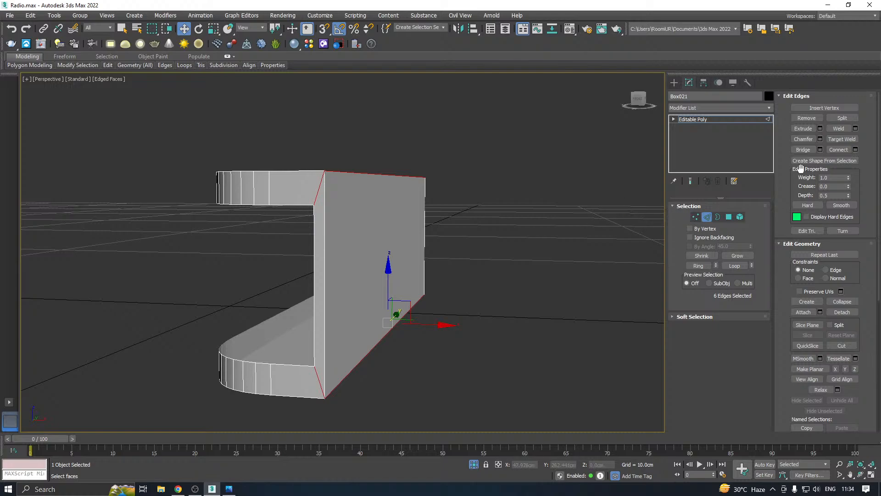
pyautogui.click(820, 139)
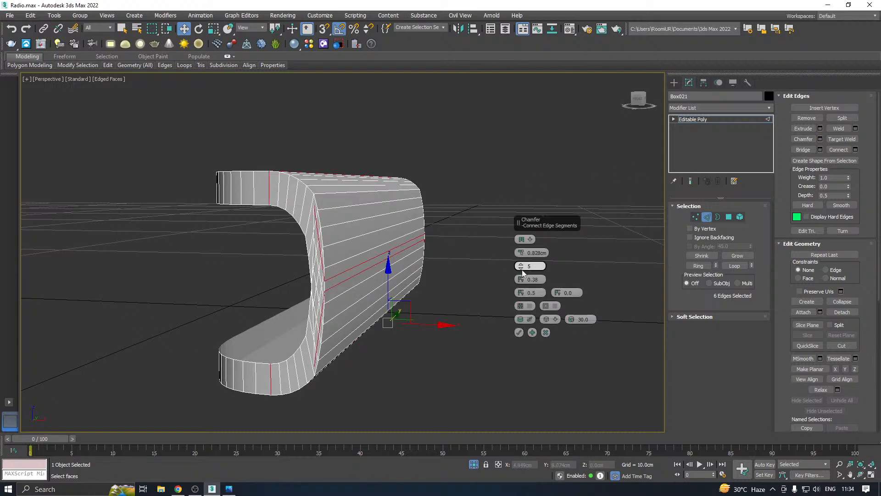
pyautogui.rightClick(523, 255)
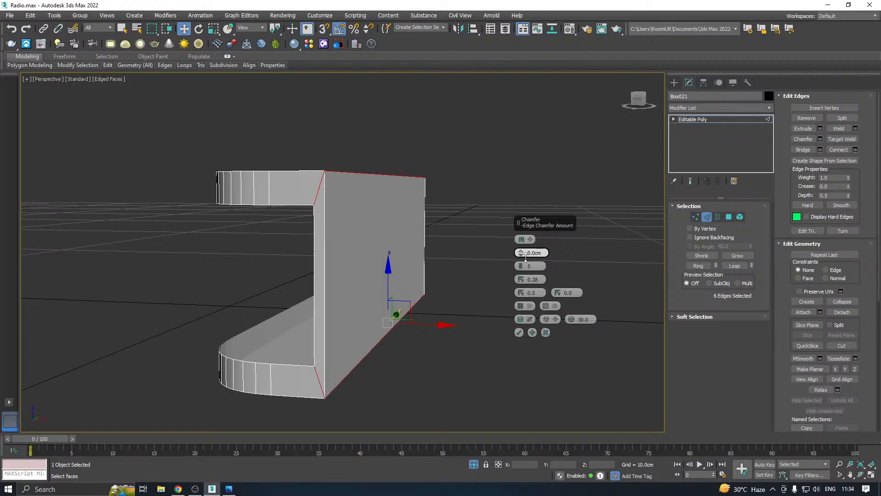
pyautogui.moveTo(526, 256); pyautogui.dragTo(531, 278)
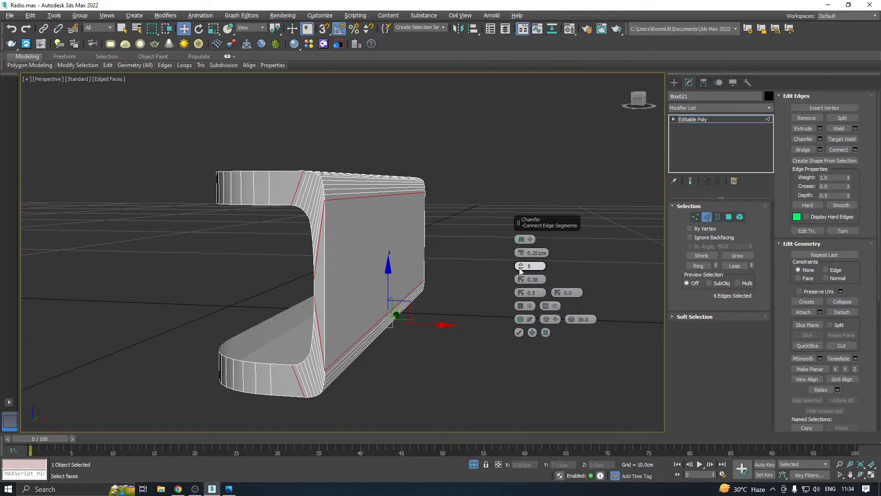
# - Set the chamfer to 0.331 cm with 5 segments and apply it to the bracket's outer edges
pyautogui.click(519, 268)
pyautogui.click(520, 269)
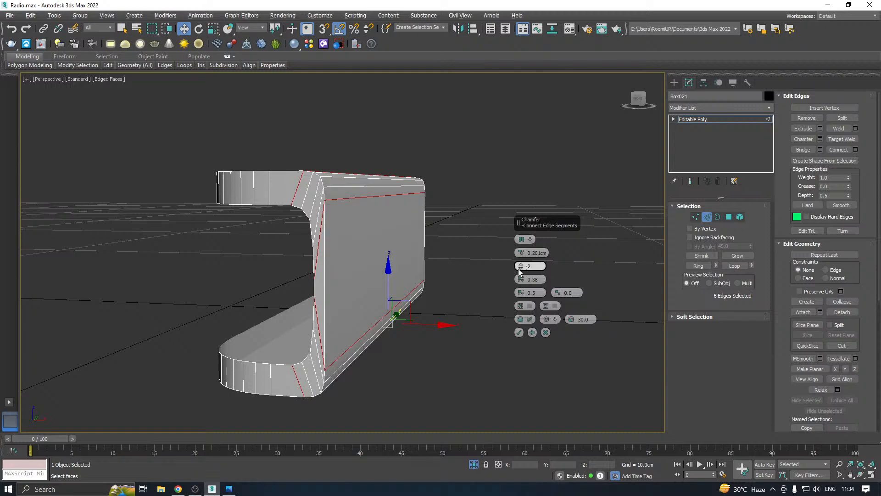
pyautogui.moveTo(520, 271); pyautogui.dragTo(526, 248)
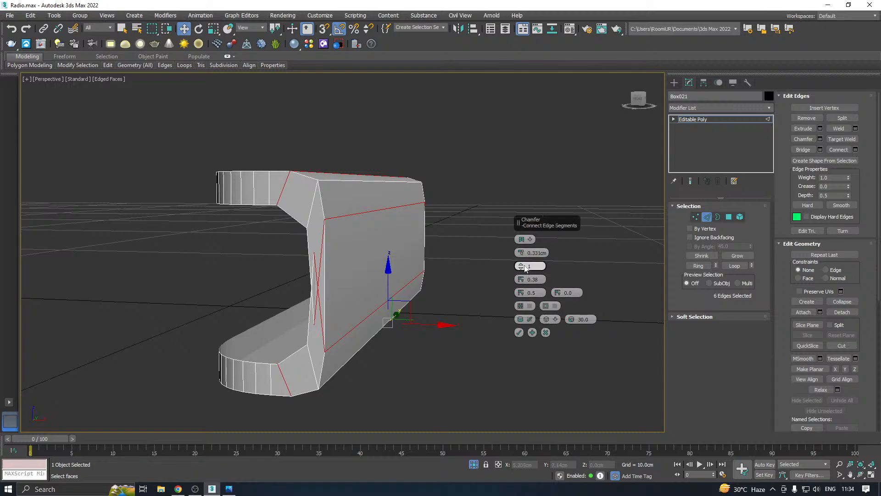
pyautogui.scroll(4, 525, 268)
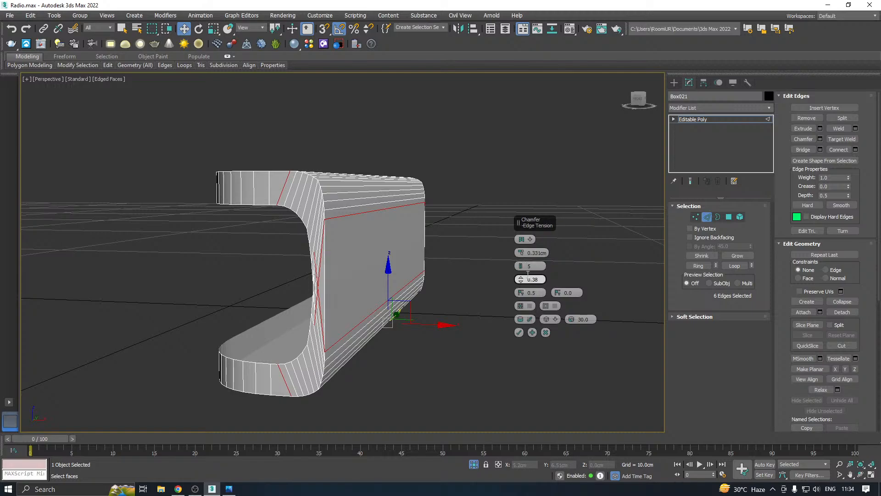
pyautogui.keyDown('alt'); pyautogui.moveTo(472, 289); pyautogui.dragTo(452, 291, button='middle'); pyautogui.keyUp('alt')
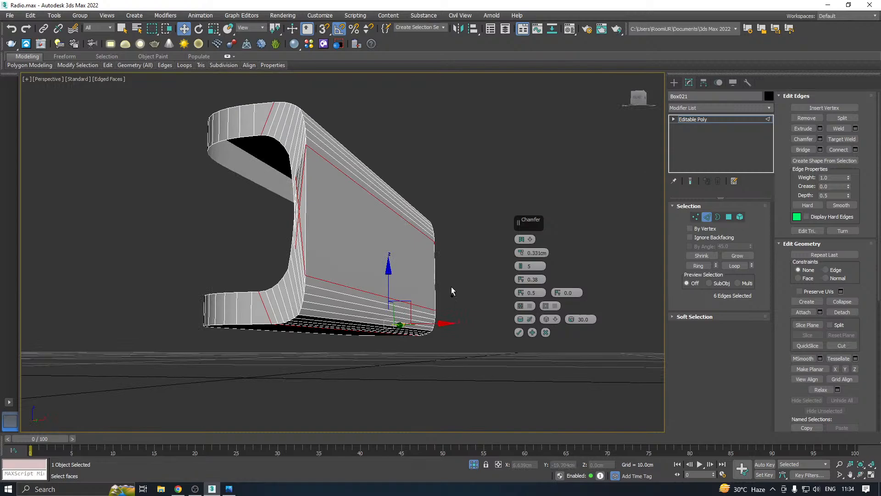
pyautogui.click(519, 333)
pyautogui.keyDown('alt'); pyautogui.moveTo(519, 332); pyautogui.dragTo(436, 214, button='middle'); pyautogui.keyUp('alt')
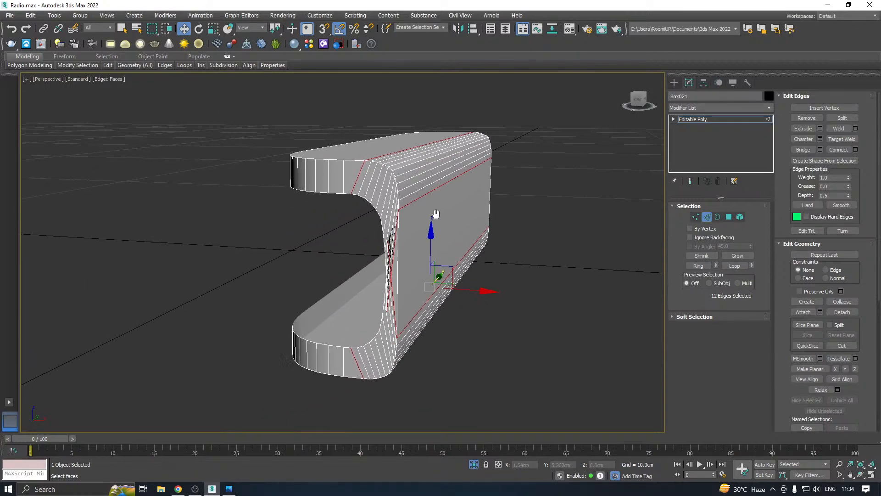
# - Target-weld the overlapping inner chamfer vertices into one midpoint vertex on the near end face of the long bracket
pyautogui.scroll(2, 388, 244)
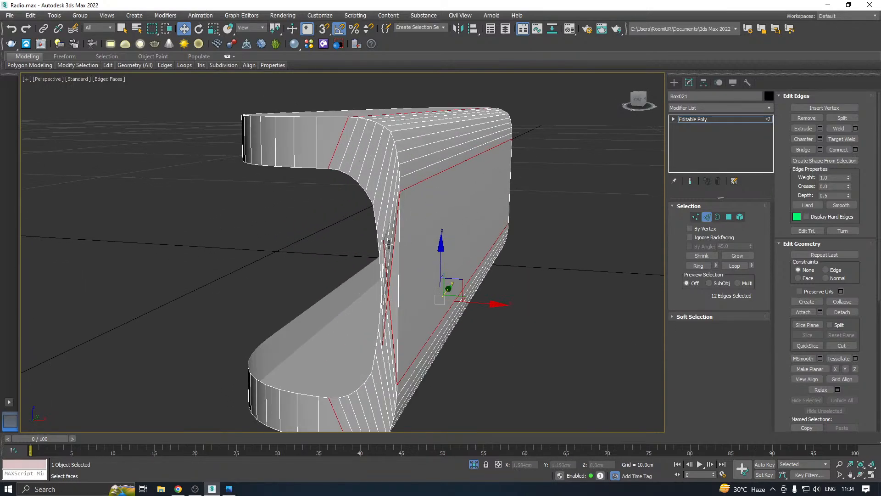
pyautogui.click(696, 217)
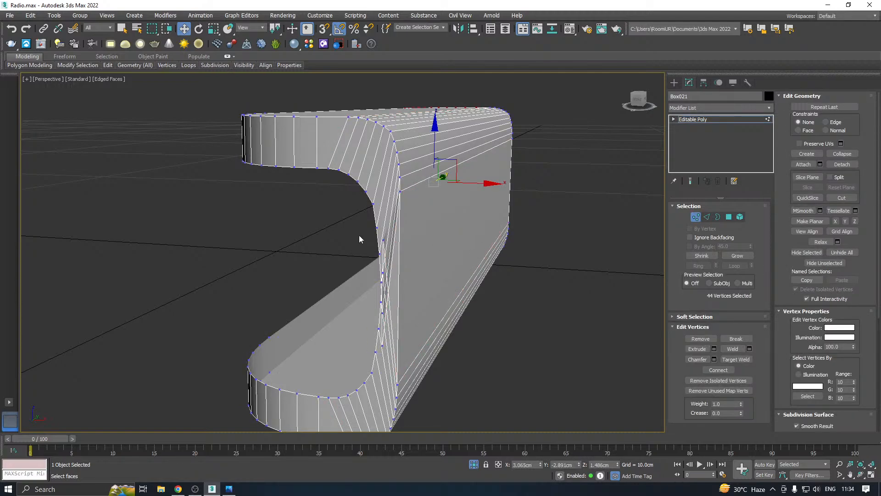
pyautogui.scroll(3, 381, 264)
pyautogui.rightClick(394, 206)
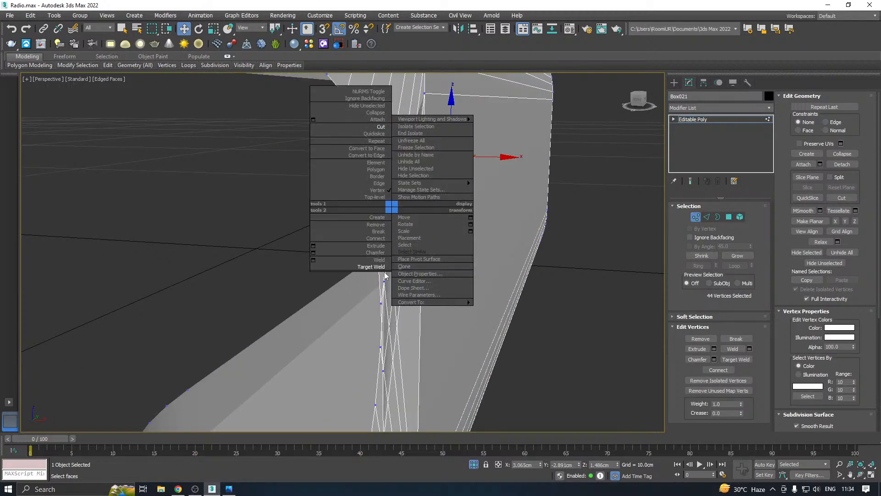
pyautogui.click(391, 228)
pyautogui.click(385, 281)
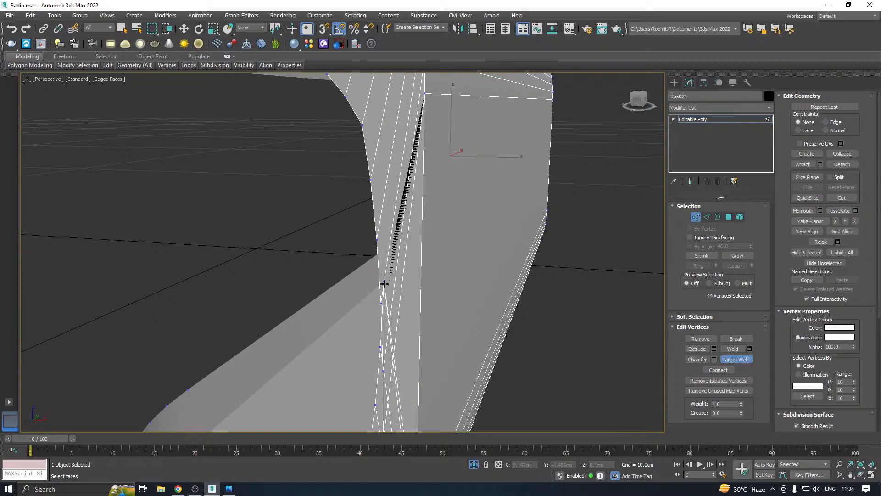
pyautogui.keyDown('alt'); pyautogui.moveTo(383, 301); pyautogui.dragTo(393, 270, button='middle'); pyautogui.keyUp('alt')
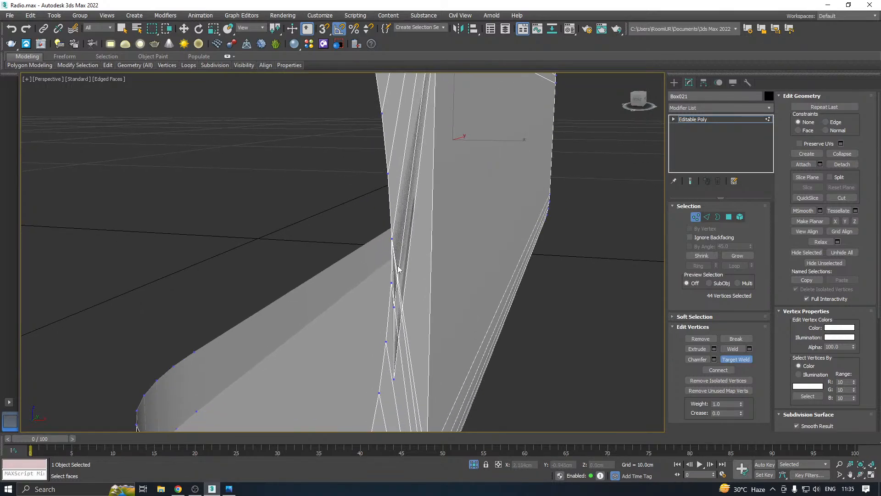
pyautogui.click(391, 283)
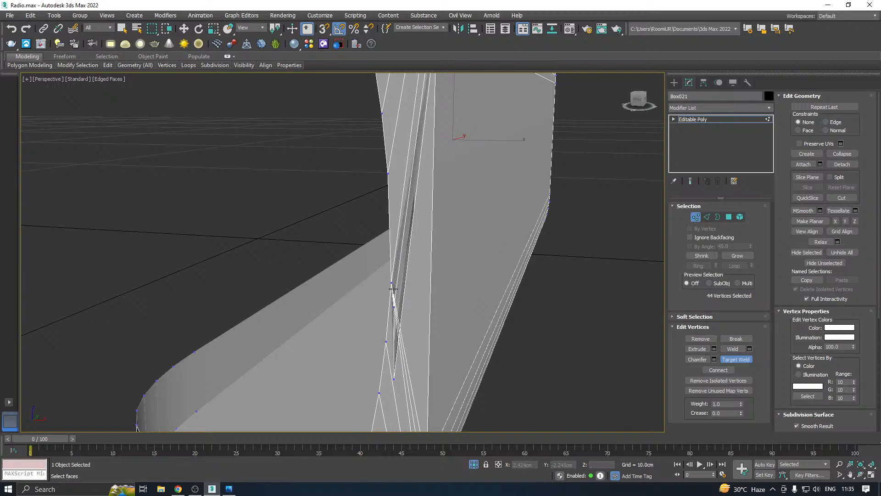
pyautogui.click(395, 304)
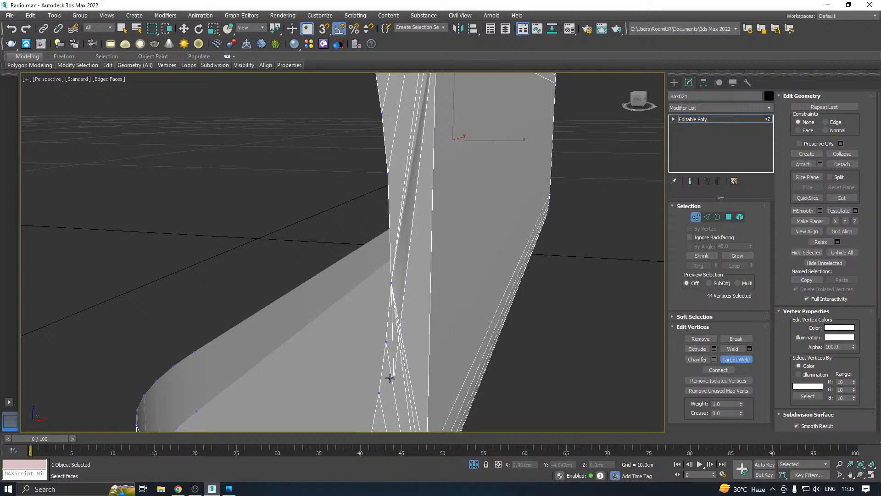
pyautogui.click(388, 286)
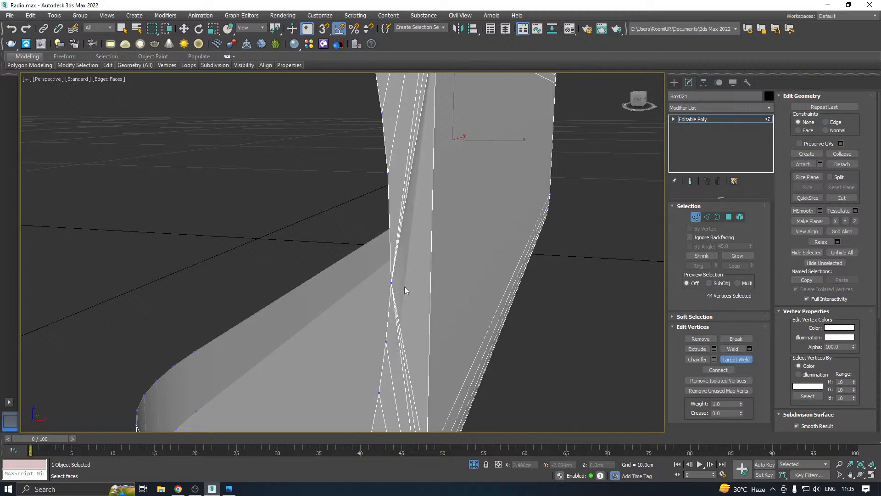
pyautogui.scroll(-2, 404, 289)
pyautogui.scroll(-2, 417, 240)
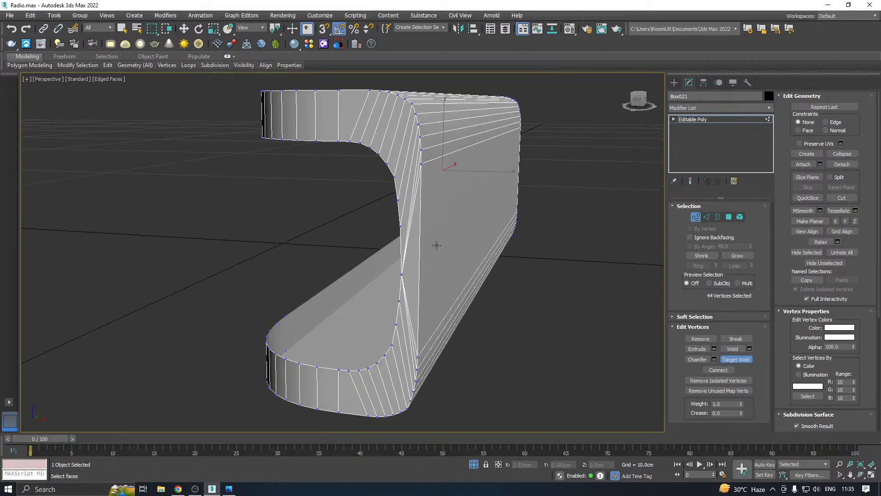
pyautogui.keyDown('alt'); pyautogui.moveTo(437, 246); pyautogui.dragTo(364, 260, button='middle'); pyautogui.keyUp('alt')
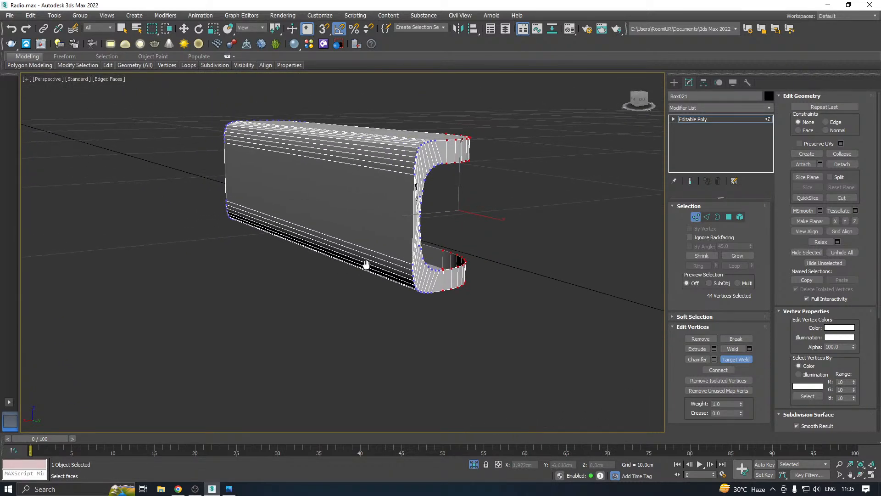
pyautogui.scroll(4, 415, 211)
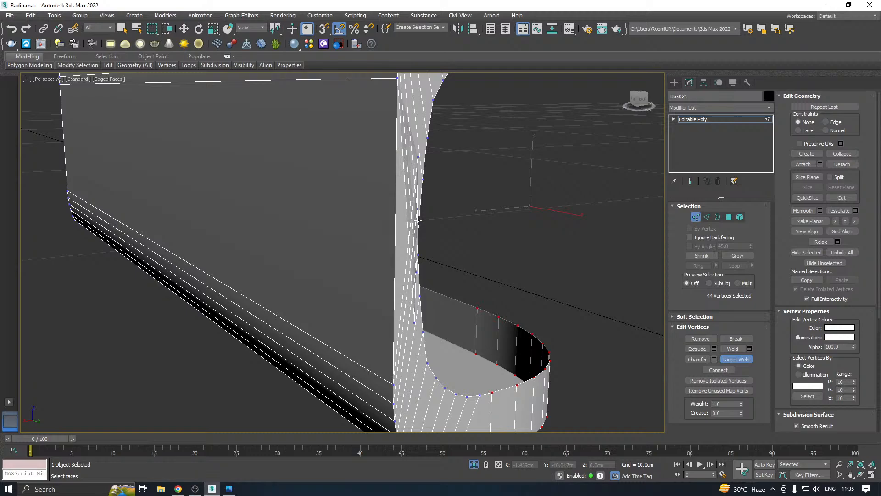
pyautogui.scroll(2, 417, 220)
pyautogui.click(420, 228)
pyautogui.hotkey('ctrl', 'z')
pyautogui.scroll(-5, 419, 232)
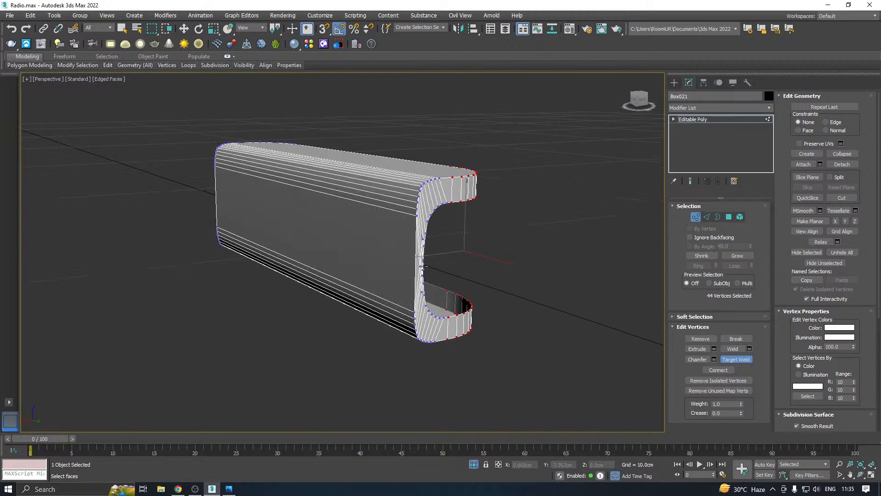
# - Target-weld the overlapping inner chamfer vertices on the long bracket's opposite end face into one midpoint vertex
pyautogui.keyDown('alt'); pyautogui.moveTo(419, 253); pyautogui.dragTo(378, 239, button='middle'); pyautogui.keyUp('alt')
pyautogui.scroll(3, 379, 242)
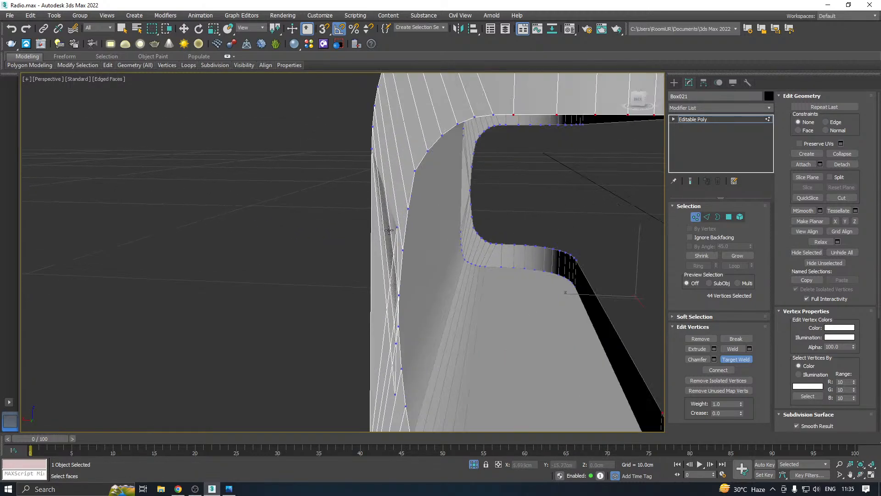
pyautogui.scroll(3, 397, 229)
pyautogui.click(399, 297)
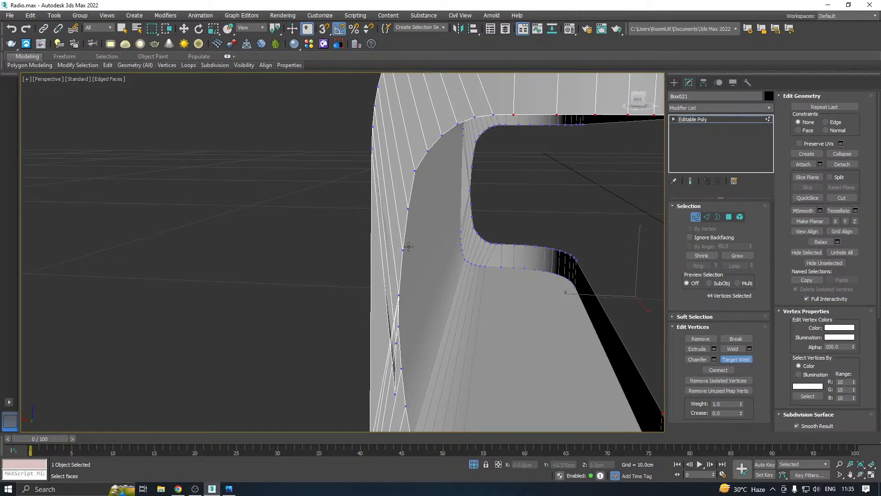
pyautogui.rightClick(399, 305)
pyautogui.rightClick(395, 281)
pyautogui.click(381, 341)
pyautogui.click(401, 327)
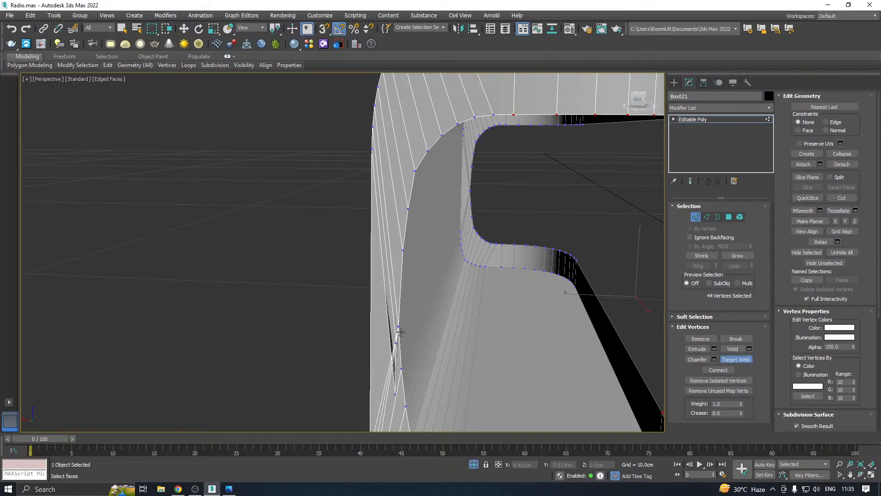
pyautogui.click(399, 328)
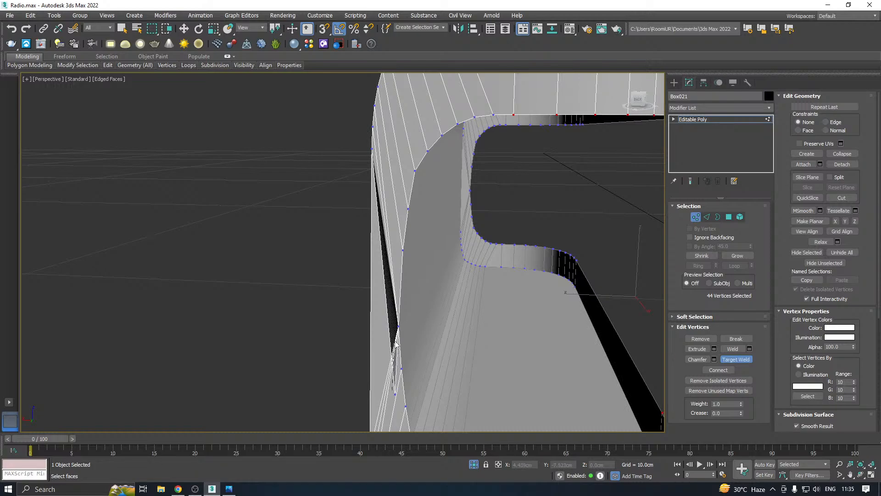
pyautogui.click(399, 327)
pyautogui.scroll(-5, 321, 261)
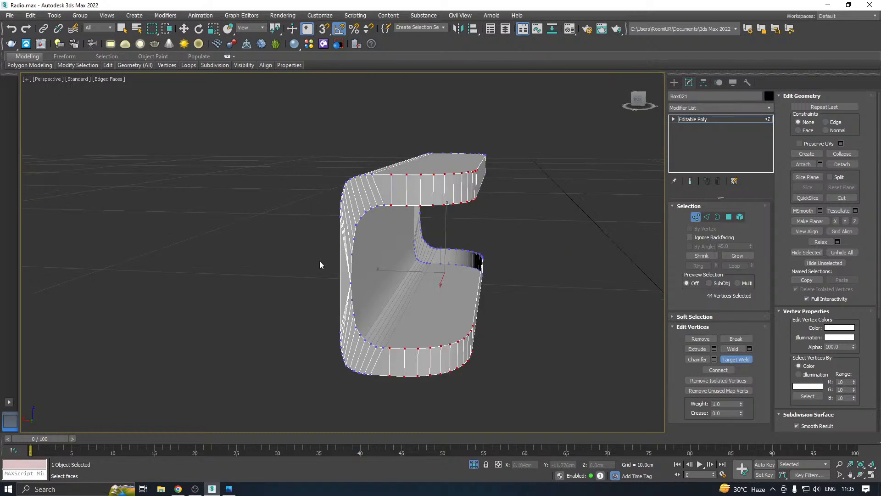
pyautogui.press('w')
pyautogui.scroll(8, 489, 238)
pyautogui.scroll(-8, 455, 212)
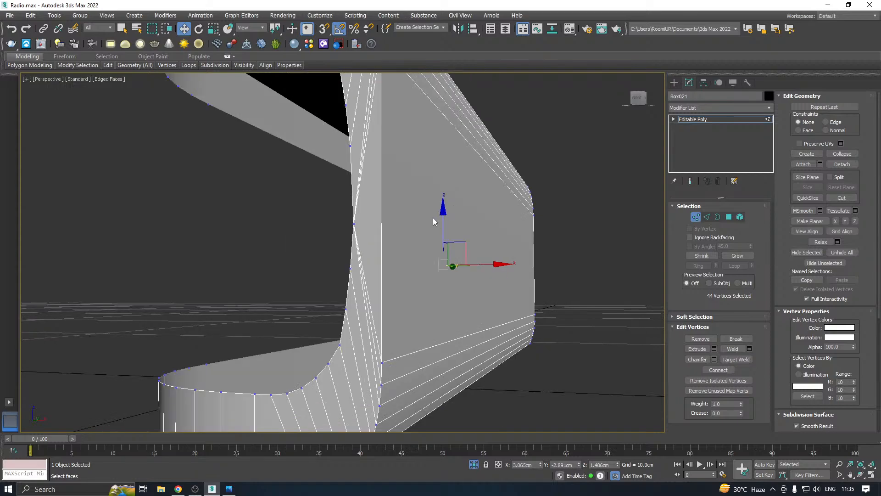
# - Leave vertex editing, end the isolation, and check how the long bracket fits on the radio body
pyautogui.click(689, 120)
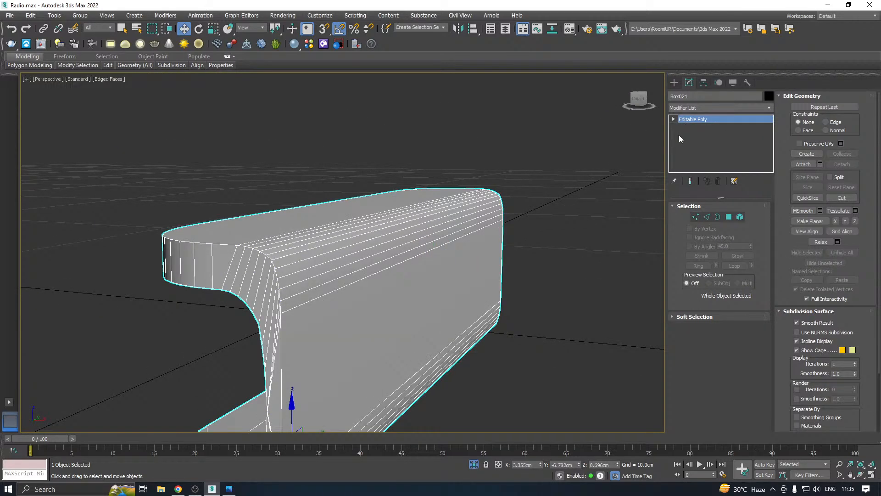
pyautogui.click(476, 467)
pyautogui.scroll(-4, 440, 330)
pyautogui.keyDown('alt'); pyautogui.moveTo(442, 307); pyautogui.dragTo(561, 323, button='middle'); pyautogui.keyUp('alt')
pyautogui.click(560, 323)
pyautogui.scroll(-3, 402, 290)
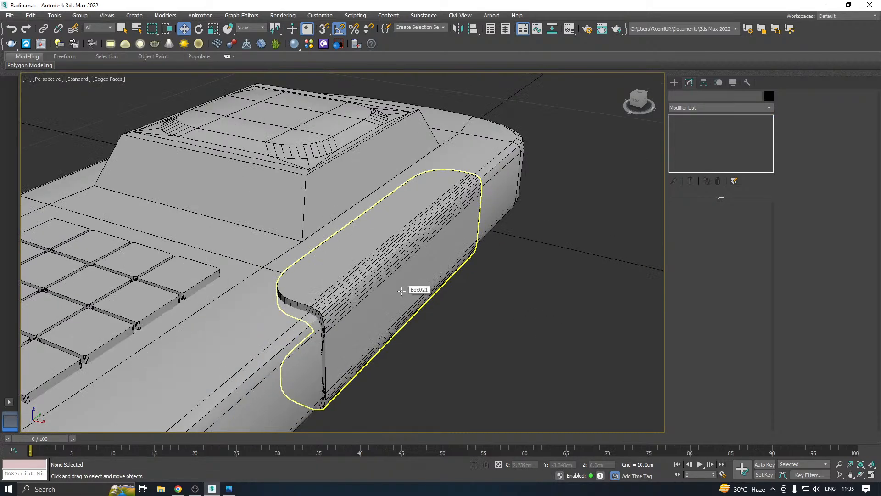
pyautogui.click(401, 291)
pyautogui.keyDown('alt'); pyautogui.moveTo(401, 291); pyautogui.dragTo(418, 354, button='middle'); pyautogui.keyUp('alt')
pyautogui.scroll(-3, 368, 340)
pyautogui.keyDown('alt'); pyautogui.moveTo(368, 339); pyautogui.dragTo(490, 311, button='middle'); pyautogui.keyUp('alt')
pyautogui.scroll(-3, 463, 281)
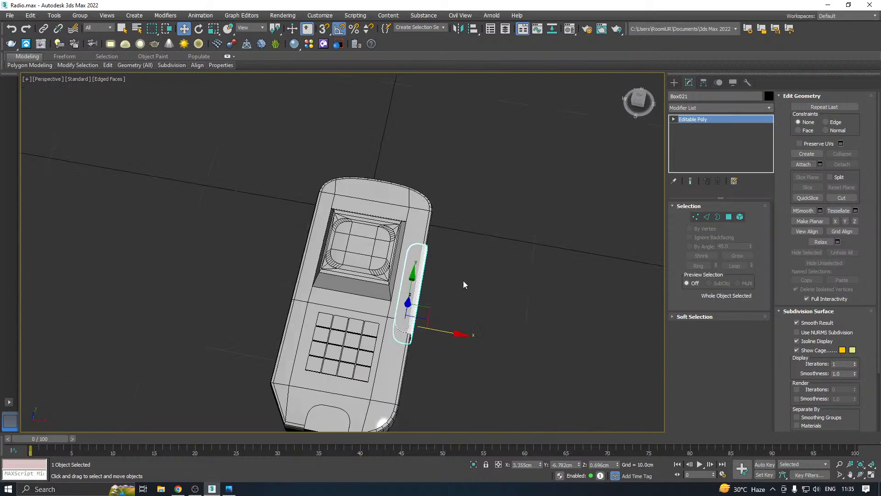
pyautogui.keyDown('alt'); pyautogui.moveTo(464, 285); pyautogui.dragTo(453, 261, button='middle'); pyautogui.keyUp('alt')
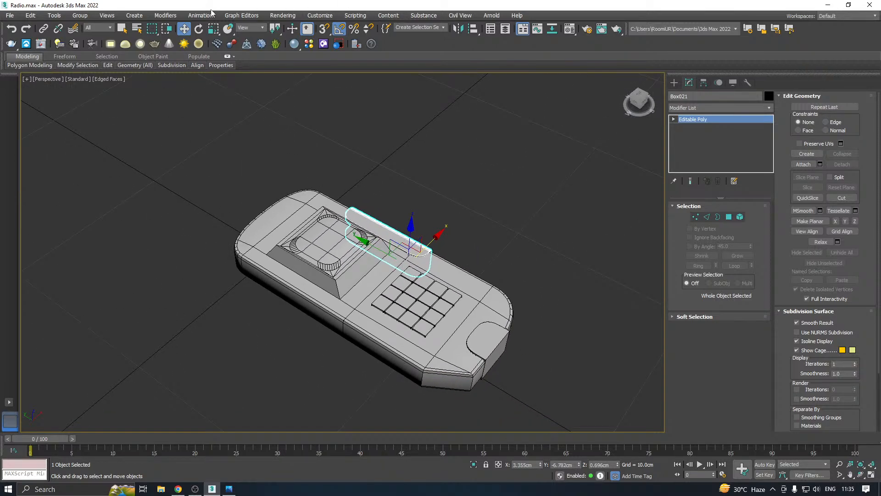
# - Save the radio scene
pyautogui.click(10, 16)
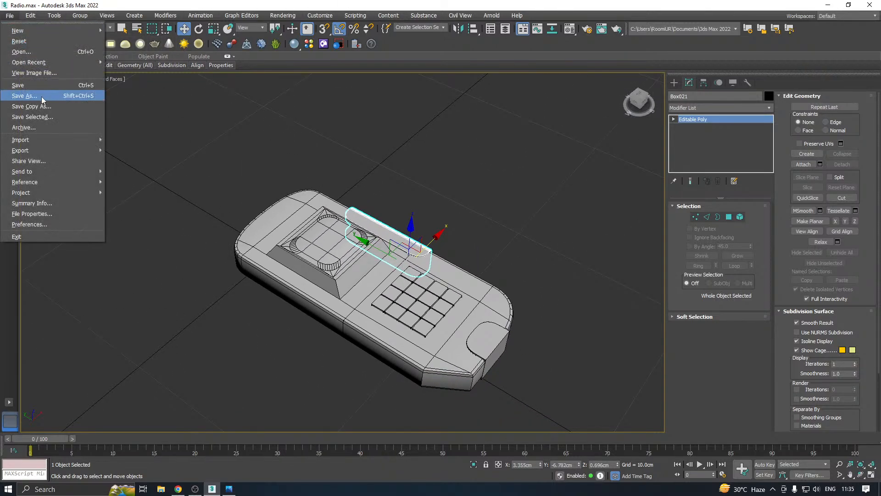
pyautogui.moveTo(41, 100)
pyautogui.click(87, 106)
pyautogui.click(406, 339)
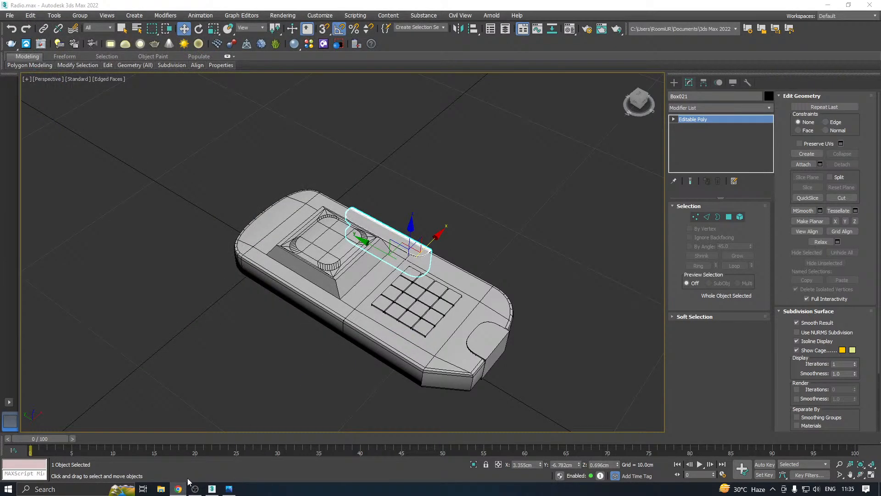
pyautogui.keyDown('alt'); pyautogui.moveTo(347, 288); pyautogui.dragTo(382, 264, button='middle'); pyautogui.keyUp('alt')
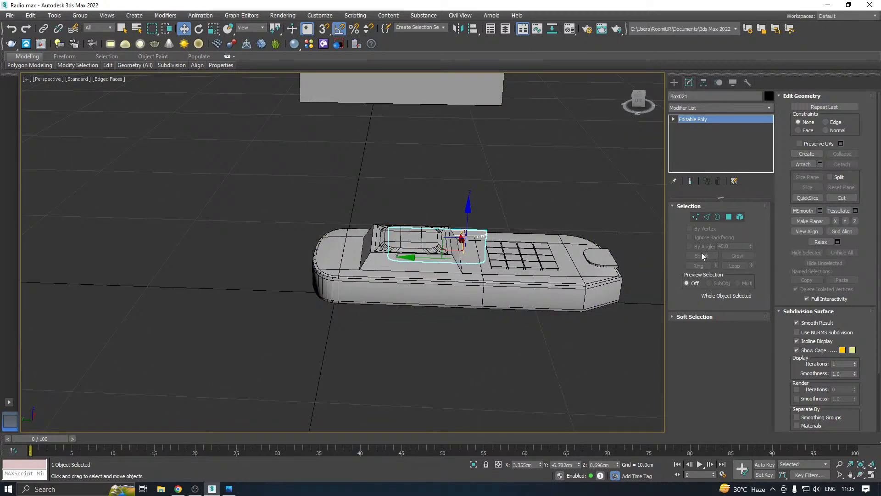
# - Select the vertices of the radio body's fully rounded end and move them closer to the raised speaker block
pyautogui.click(493, 302)
pyautogui.click(696, 217)
pyautogui.keyDown('alt'); pyautogui.moveTo(503, 245); pyautogui.dragTo(481, 218, button='middle'); pyautogui.keyUp('alt')
pyautogui.scroll(3, 278, 220)
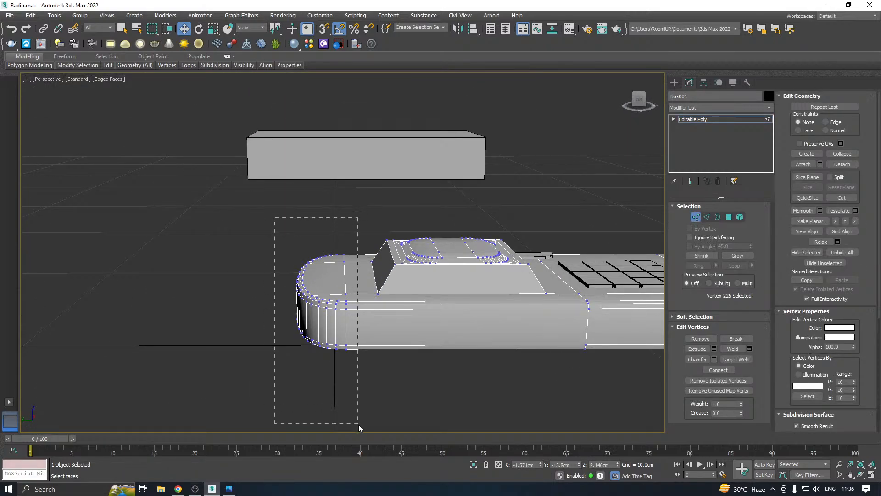
pyautogui.moveTo(274, 218); pyautogui.dragTo(359, 424)
pyautogui.keyDown('alt'); pyautogui.moveTo(301, 313); pyautogui.dragTo(273, 295, button='middle'); pyautogui.keyUp('alt')
pyautogui.moveTo(274, 289); pyautogui.dragTo(415, 276)
pyautogui.scroll(-5, 414, 276)
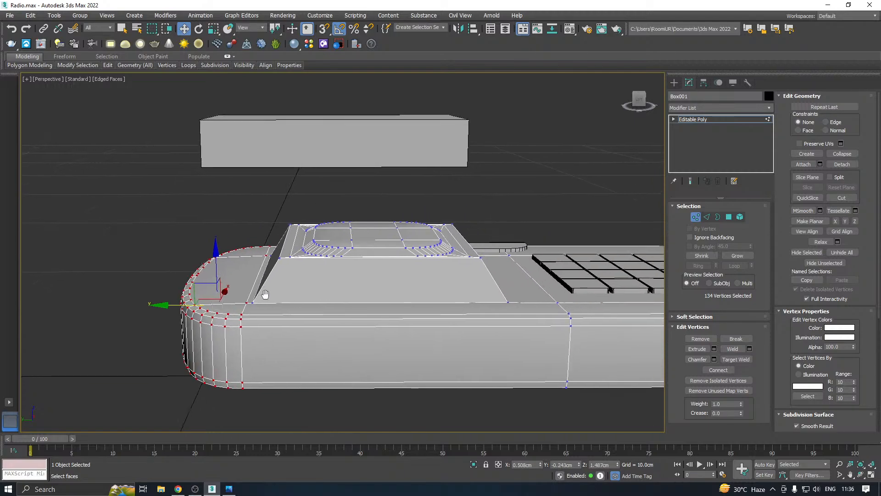
# - Shorten the keypad half of the body by moving its middle and chamfered-end vertices toward the raised block
pyautogui.keyDown('alt'); pyautogui.moveTo(414, 275); pyautogui.dragTo(585, 204, button='middle'); pyautogui.keyUp('alt')
pyautogui.moveTo(271, 411); pyautogui.dragTo(271, 409)
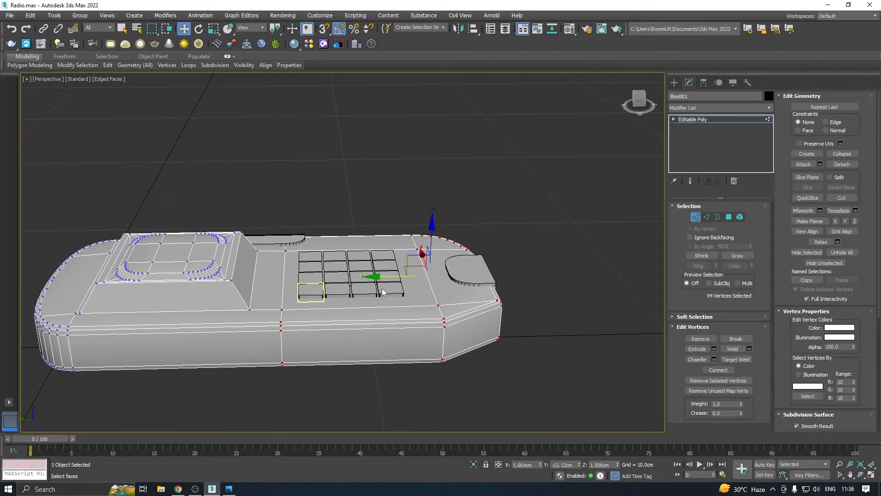
pyautogui.moveTo(385, 273); pyautogui.dragTo(358, 276)
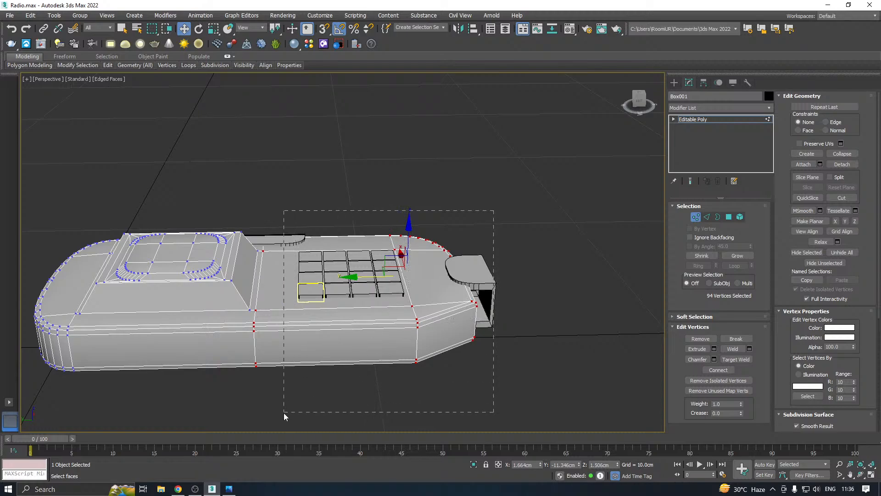
pyautogui.moveTo(284, 412); pyautogui.dragTo(285, 413)
pyautogui.moveTo(386, 272); pyautogui.dragTo(351, 271)
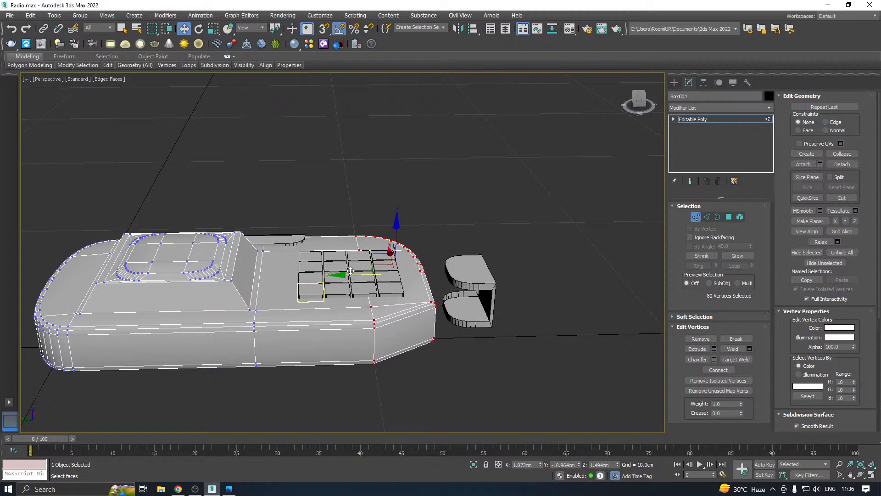
pyautogui.click(688, 119)
# - Delete all keypad buttons except the corner button nearest the raised block and the body's straight side
pyautogui.scroll(3, 639, 141)
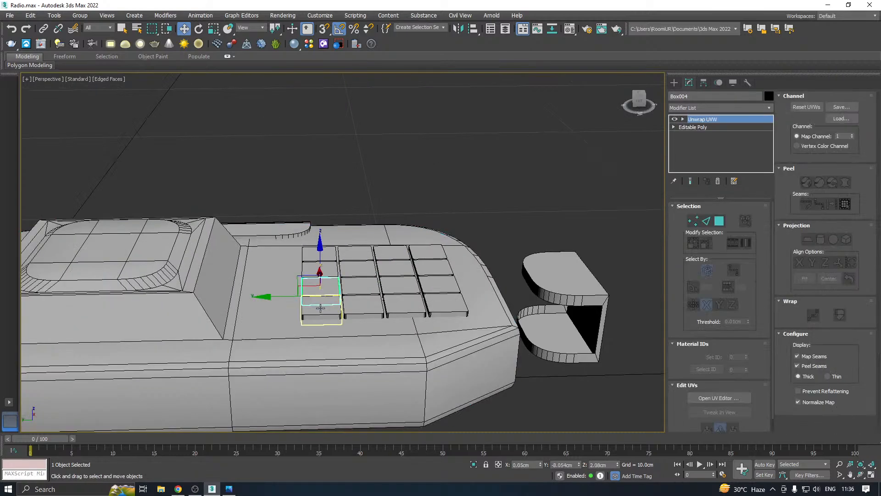
pyautogui.click(321, 308)
pyautogui.keyDown('alt'); pyautogui.moveTo(399, 285); pyautogui.dragTo(350, 317, button='middle'); pyautogui.keyUp('alt')
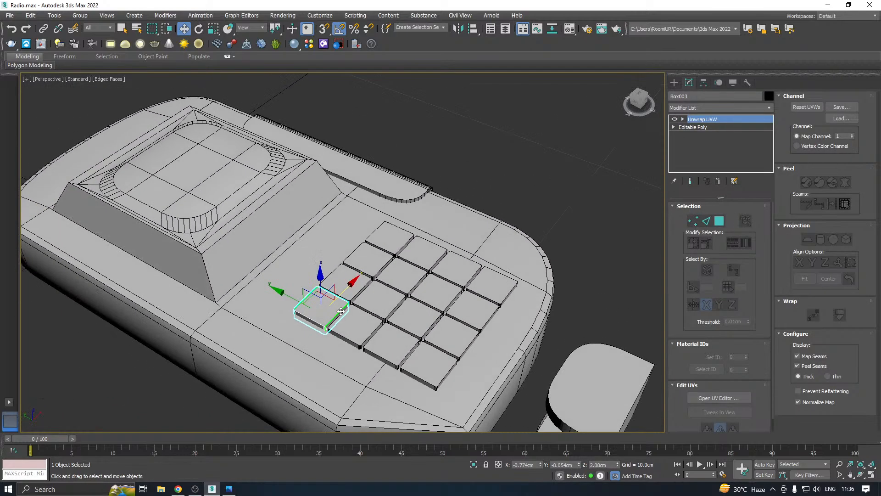
pyautogui.keyDown('ctrl'); pyautogui.click(350, 317); pyautogui.keyUp('ctrl')
pyautogui.keyDown('ctrl'); pyautogui.click(398, 345); pyautogui.keyUp('ctrl')
pyautogui.click(345, 328)
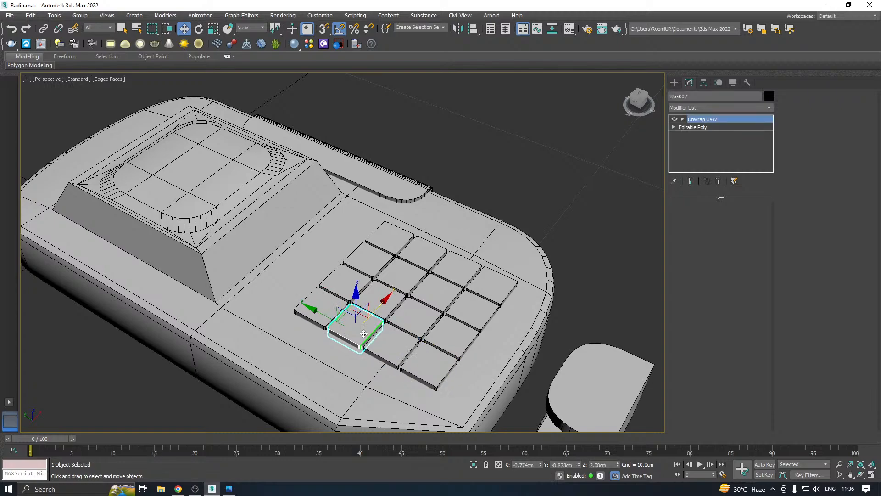
pyautogui.keyDown('ctrl'); pyautogui.click(390, 346); pyautogui.keyUp('ctrl')
pyautogui.keyDown('ctrl'); pyautogui.click(426, 361); pyautogui.keyUp('ctrl')
pyautogui.keyDown('ctrl'); pyautogui.click(449, 341); pyautogui.keyUp('ctrl')
pyautogui.keyDown('ctrl'); pyautogui.click(421, 318); pyautogui.keyUp('ctrl')
pyautogui.keyDown('ctrl'); pyautogui.click(385, 299); pyautogui.keyUp('ctrl')
pyautogui.keyDown('ctrl'); pyautogui.click(352, 282); pyautogui.keyUp('ctrl')
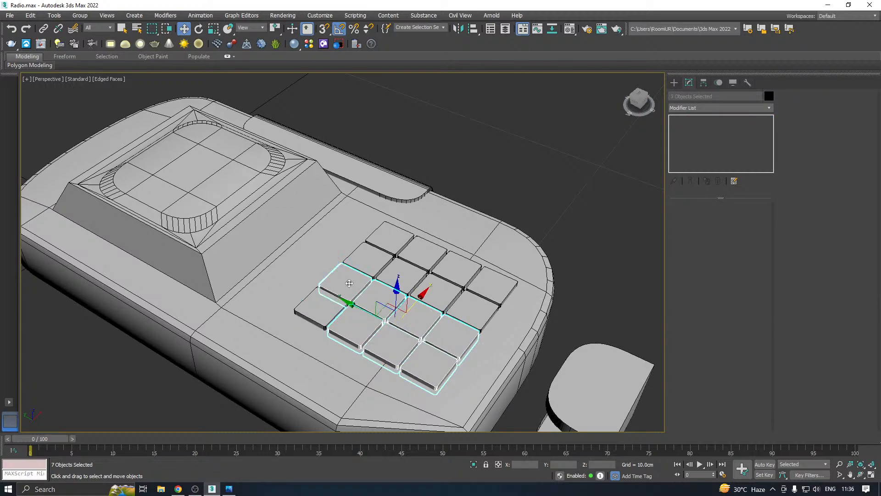
pyautogui.keyDown('ctrl'); pyautogui.click(375, 259); pyautogui.keyUp('ctrl')
pyautogui.keyDown('ctrl'); pyautogui.click(400, 239); pyautogui.keyUp('ctrl')
pyautogui.keyDown('ctrl'); pyautogui.click(406, 274); pyautogui.keyUp('ctrl')
pyautogui.keyDown('ctrl'); pyautogui.click(431, 254); pyautogui.keyUp('ctrl')
pyautogui.keyDown('ctrl'); pyautogui.click(442, 297); pyautogui.keyUp('ctrl')
pyautogui.keyDown('ctrl'); pyautogui.click(463, 271); pyautogui.keyUp('ctrl')
pyautogui.keyDown('ctrl'); pyautogui.click(476, 312); pyautogui.keyUp('ctrl')
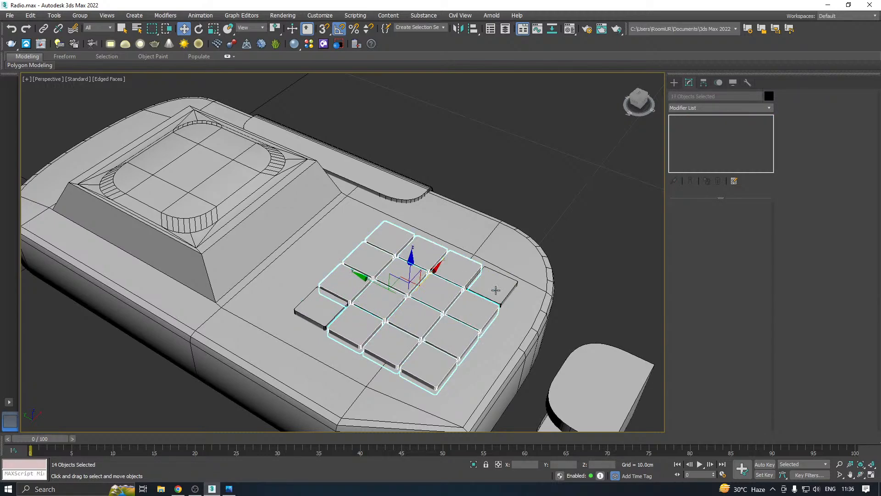
pyautogui.keyDown('ctrl'); pyautogui.click(505, 283); pyautogui.keyUp('ctrl')
pyautogui.press('Delete')
# - Move the remaining keypad button toward the raised block, to about Y -6.82 cm
pyautogui.click(329, 313)
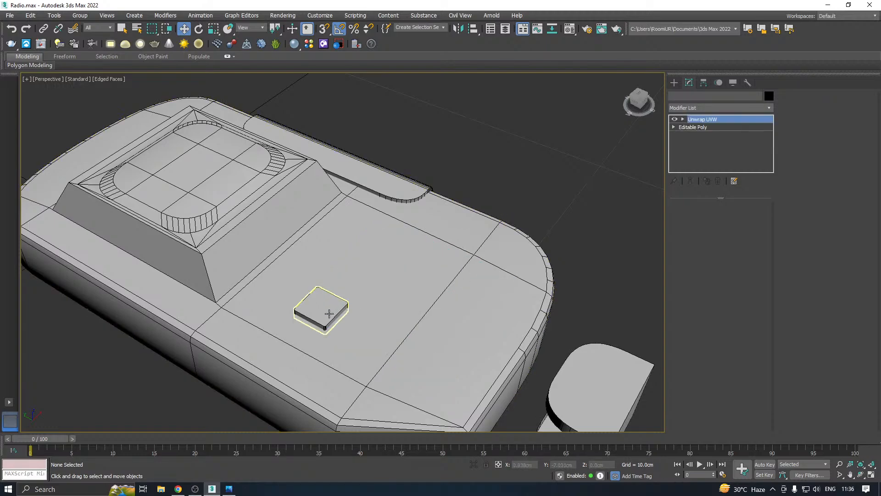
pyautogui.keyDown('alt'); pyautogui.moveTo(329, 313); pyautogui.dragTo(460, 250, button='middle'); pyautogui.keyUp('alt')
pyautogui.moveTo(330, 292); pyautogui.dragTo(268, 291)
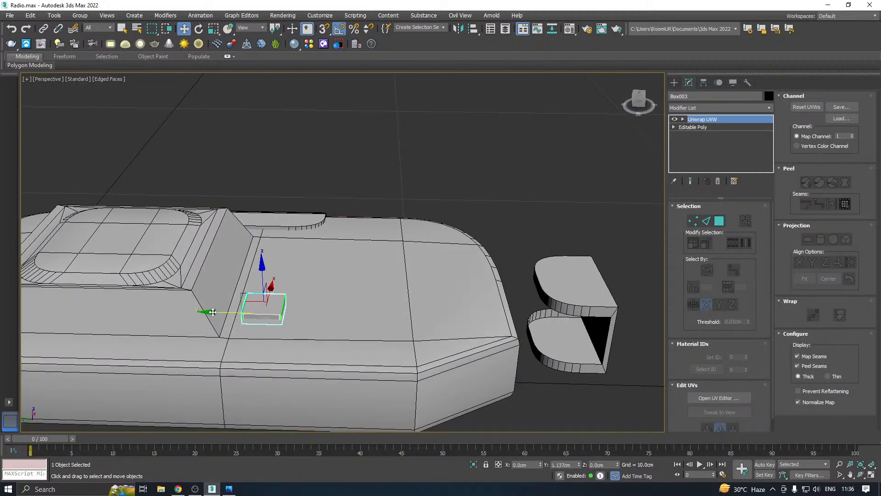
pyautogui.scroll(-4, 268, 291)
# - Move the detached U-shaped clip along Y back onto the body's chamfered end, to about Y -11.19 cm
pyautogui.click(514, 294)
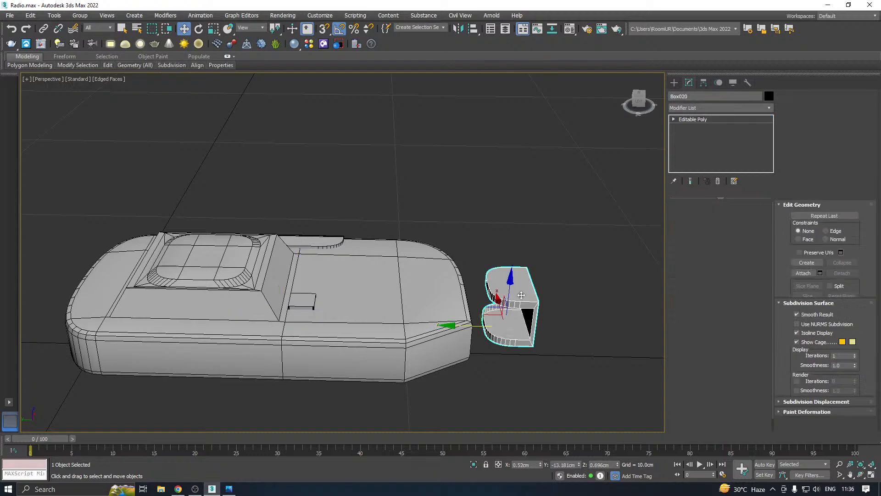
pyautogui.moveTo(464, 325); pyautogui.dragTo(413, 325)
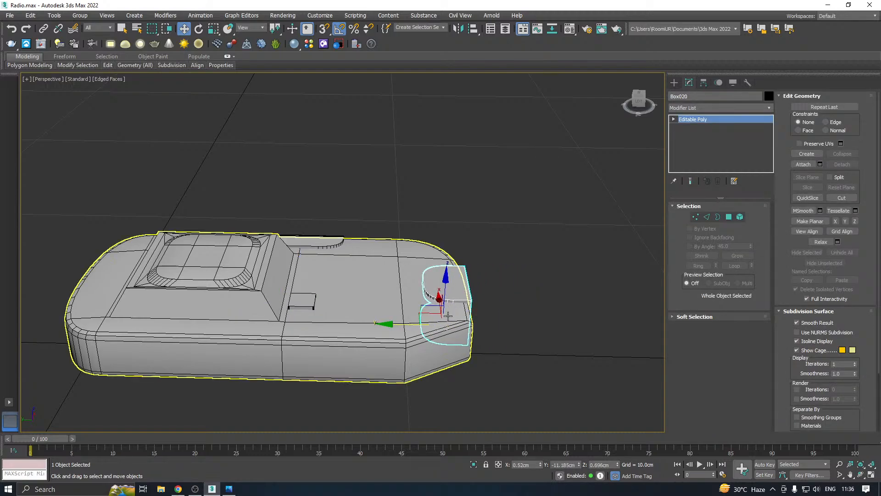
pyautogui.keyDown('alt'); pyautogui.moveTo(413, 325); pyautogui.dragTo(310, 278, button='middle'); pyautogui.keyUp('alt')
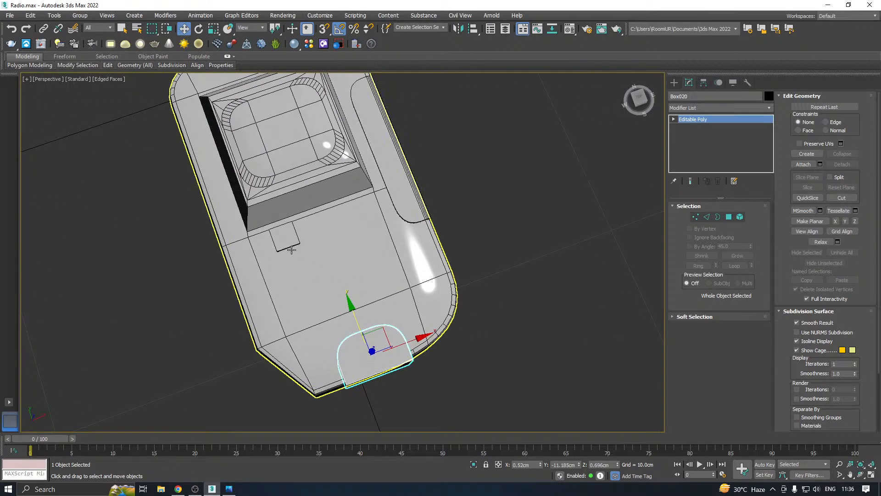
# - Shift the keypad button about 0.4 cm along X toward the body's straight side edge
pyautogui.scroll(5, 285, 241)
pyautogui.click(280, 235)
pyautogui.keyDown('alt'); pyautogui.moveTo(301, 219); pyautogui.dragTo(297, 234, button='middle'); pyautogui.keyUp('alt')
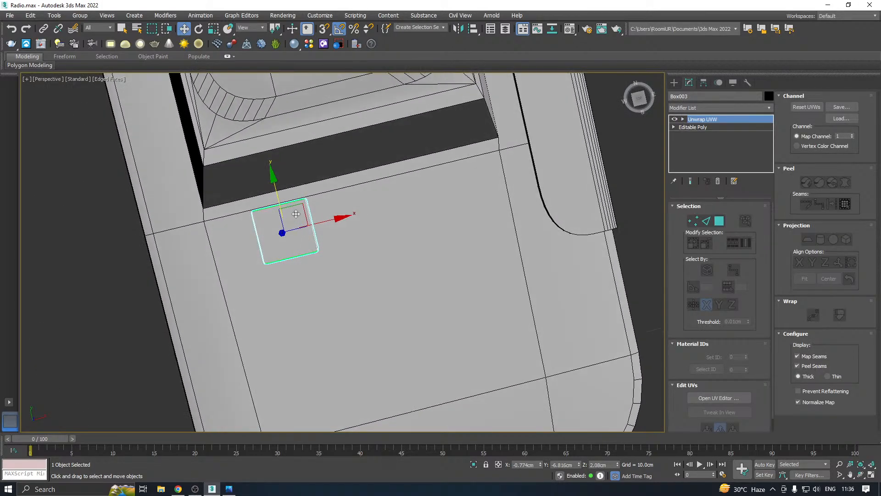
pyautogui.moveTo(323, 223); pyautogui.dragTo(297, 229)
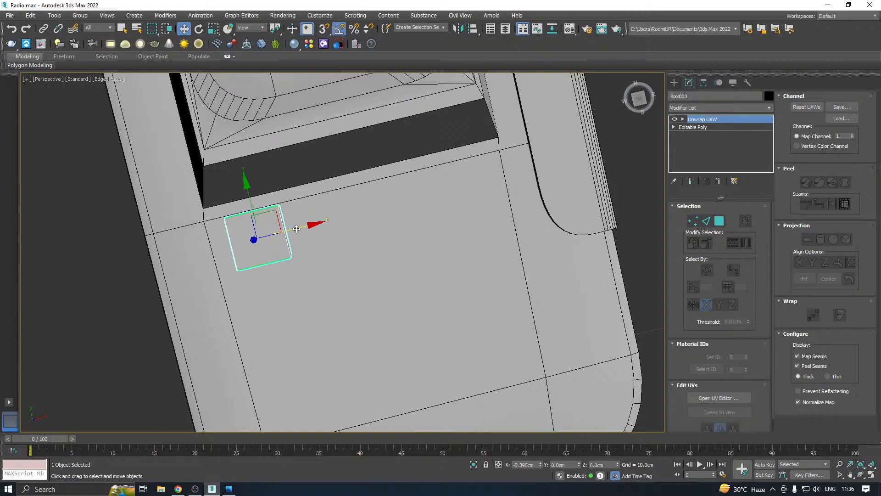
pyautogui.scroll(-5, 354, 243)
pyautogui.keyDown('alt'); pyautogui.moveTo(354, 242); pyautogui.dragTo(397, 191, button='middle'); pyautogui.keyUp('alt')
# - Narrow the radio body by scaling it along X to about 92.5 percent
pyautogui.click(400, 260)
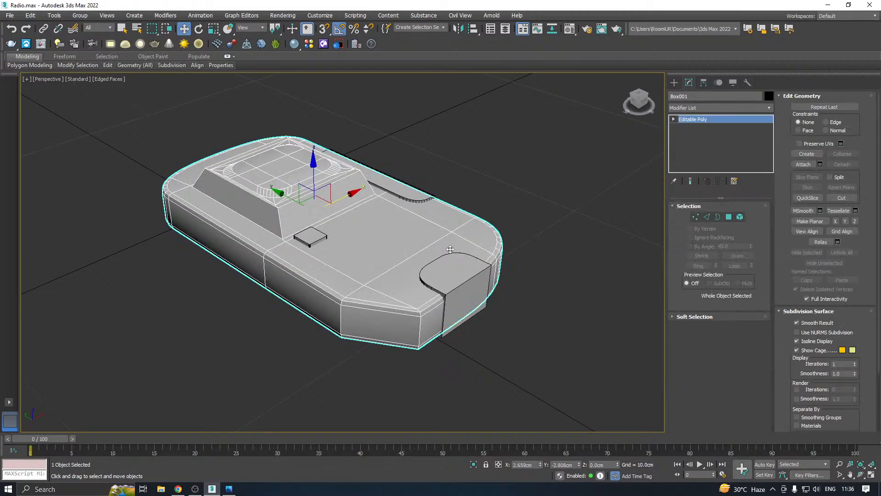
pyautogui.keyDown('alt'); pyautogui.moveTo(450, 249); pyautogui.dragTo(434, 202, button='middle'); pyautogui.keyUp('alt')
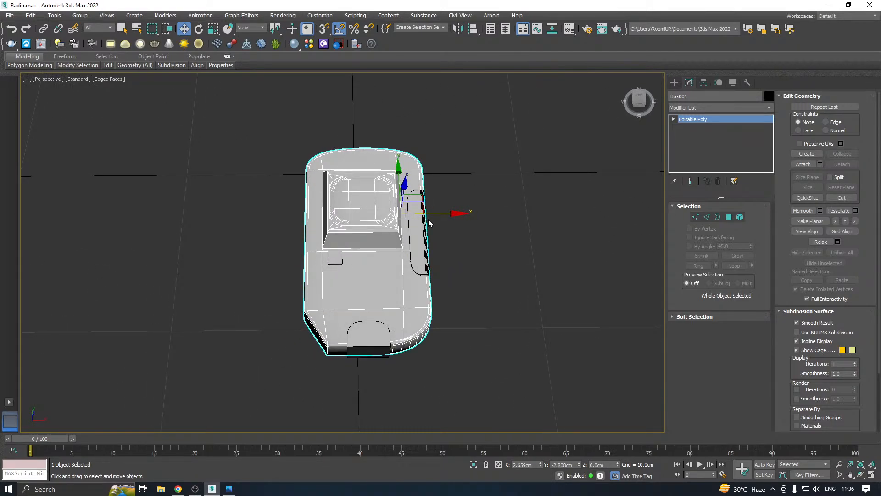
pyautogui.press('r')
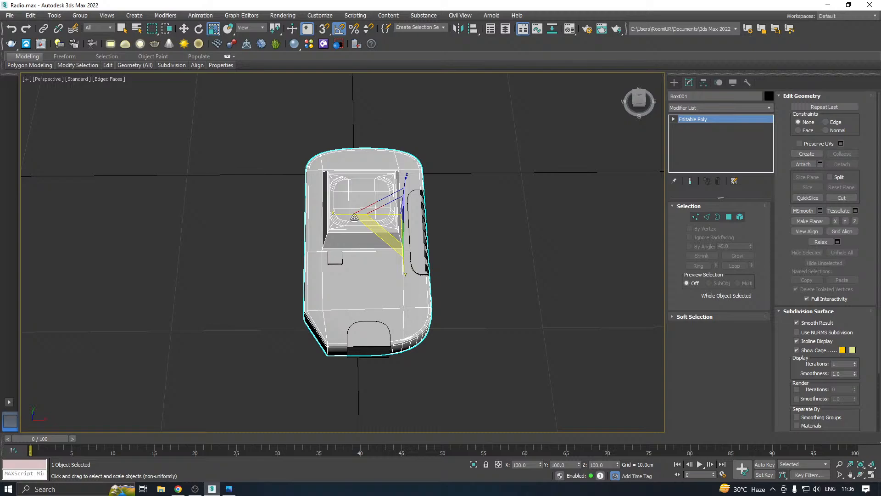
pyautogui.scroll(3, 354, 217)
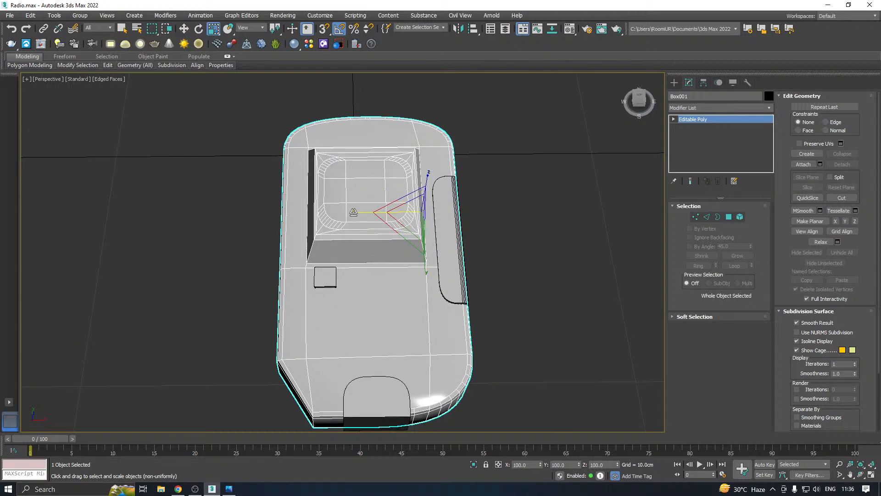
pyautogui.moveTo(357, 211); pyautogui.dragTo(359, 210)
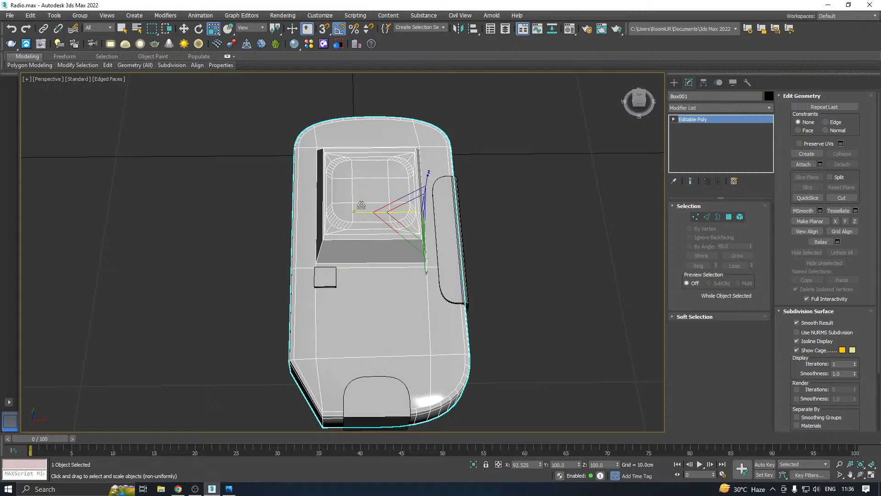
pyautogui.keyDown('alt'); pyautogui.moveTo(361, 205); pyautogui.dragTo(410, 192, button='middle'); pyautogui.keyUp('alt')
# - Move the keypad button inward from the body's edge, to about X -0.94 cm and Y -6.94 cm
pyautogui.click(367, 289)
pyautogui.press('w')
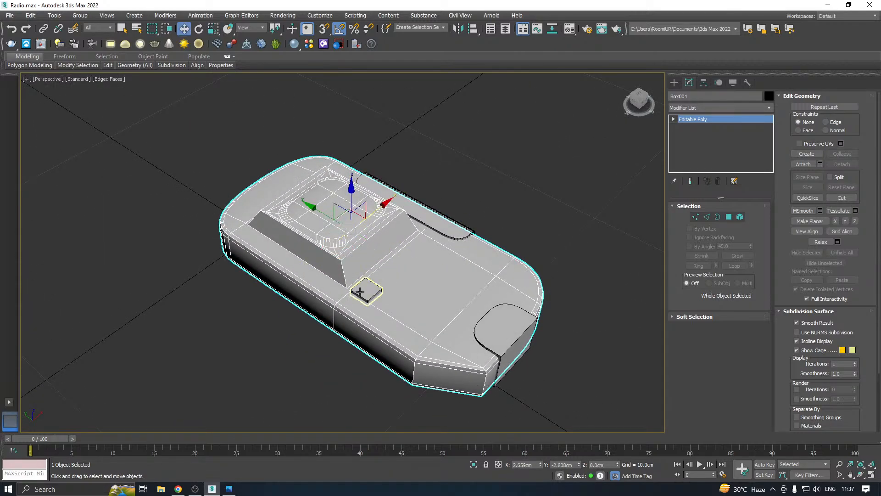
pyautogui.scroll(3, 371, 289)
pyautogui.moveTo(390, 275); pyautogui.dragTo(397, 270)
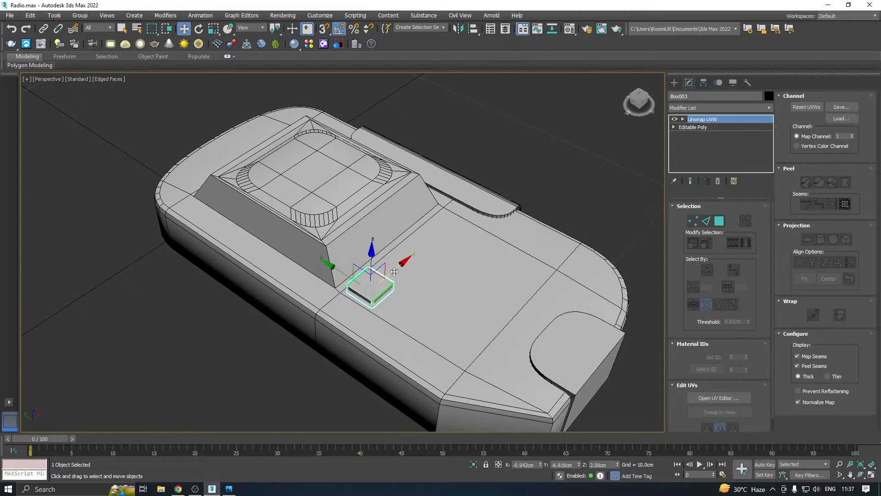
pyautogui.scroll(-5, 372, 289)
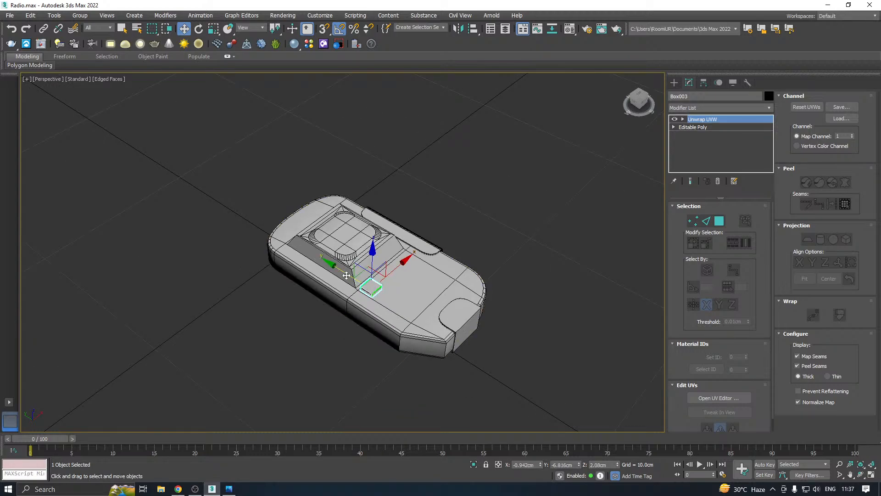
pyautogui.moveTo(349, 275); pyautogui.dragTo(351, 277)
# - Save a copy of the radio scene
pyautogui.scroll(-3, 351, 281)
pyautogui.keyDown('alt'); pyautogui.moveTo(391, 265); pyautogui.dragTo(320, 268, button='middle'); pyautogui.keyUp('alt')
pyautogui.click(10, 16)
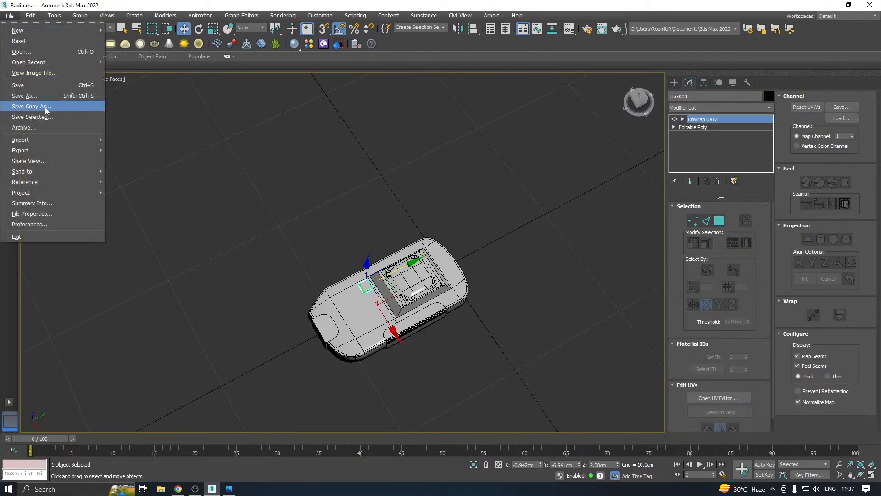
pyautogui.click(74, 104)
pyautogui.press('Return')
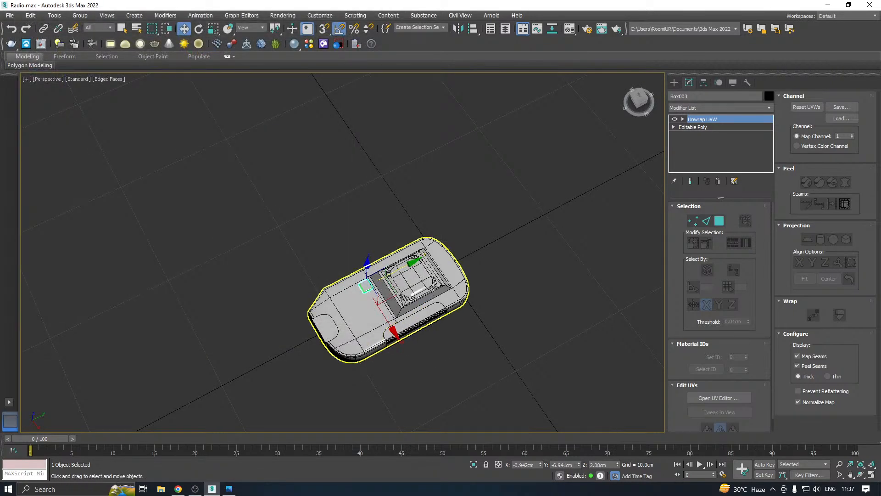
# - Draw a straight two-point line about 5 cm long along Y, outward from the radio body's rounded end
pyautogui.keyDown('alt'); pyautogui.moveTo(412, 332); pyautogui.dragTo(422, 274, button='middle'); pyautogui.keyUp('alt')
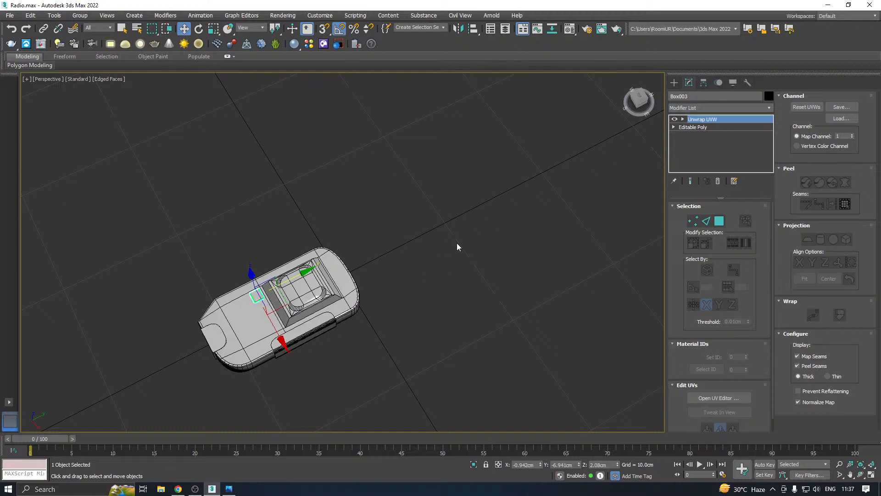
pyautogui.press('l')
pyautogui.scroll(8, 351, 248)
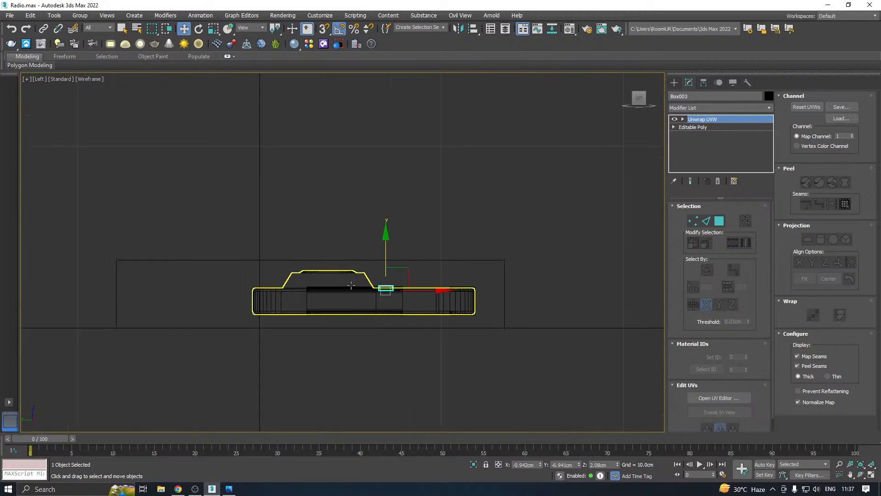
pyautogui.moveTo(351, 284); pyautogui.dragTo(373, 281, button='middle')
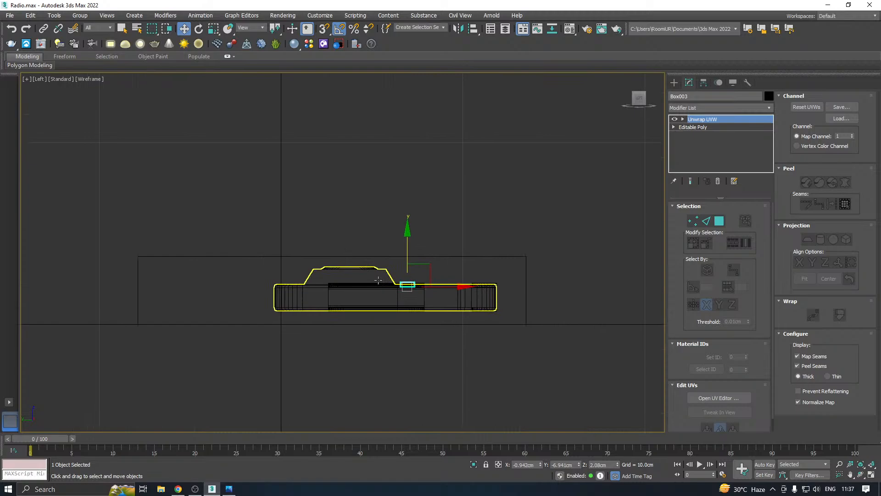
pyautogui.click(674, 83)
pyautogui.press('t')
pyautogui.scroll(-4, 321, 272)
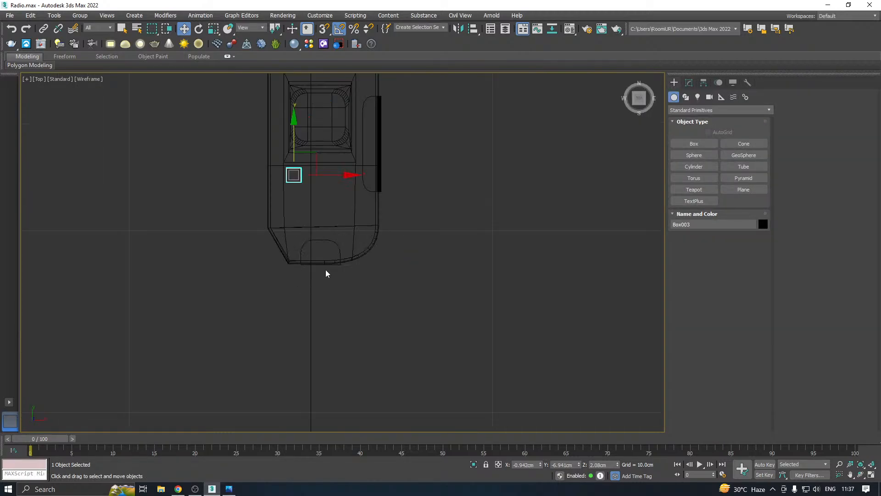
pyautogui.scroll(-2, 368, 262)
pyautogui.scroll(6, 423, 175)
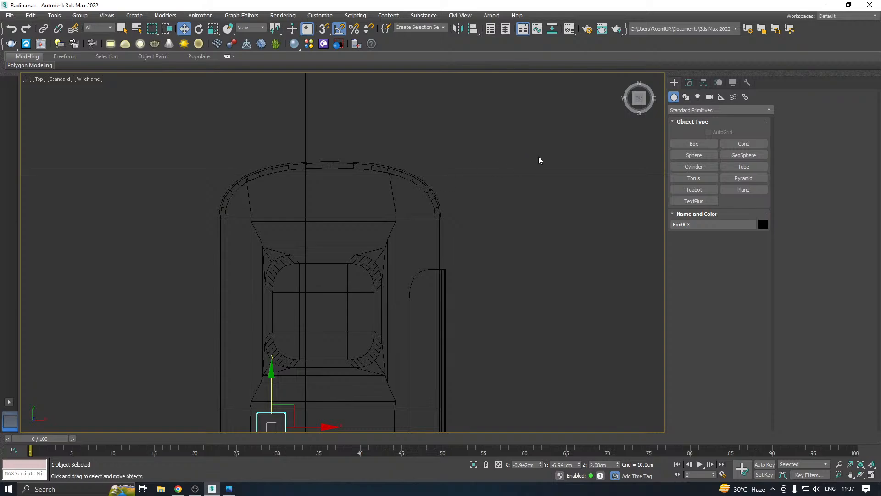
pyautogui.click(553, 165)
pyautogui.click(685, 97)
pyautogui.click(693, 155)
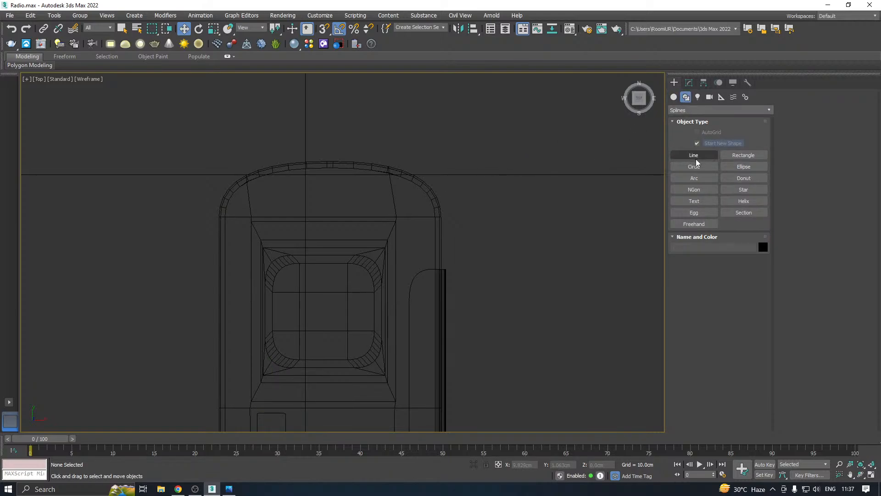
pyautogui.moveTo(317, 170); pyautogui.dragTo(340, 278, button='middle')
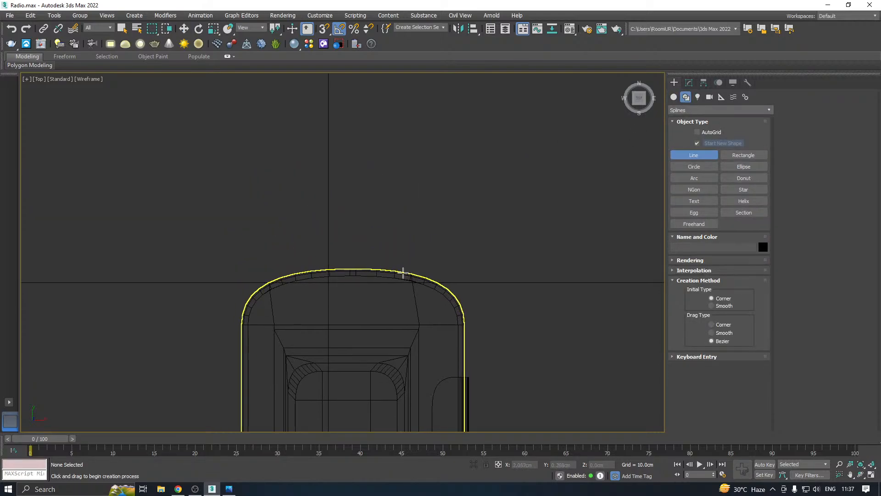
pyautogui.click(405, 273)
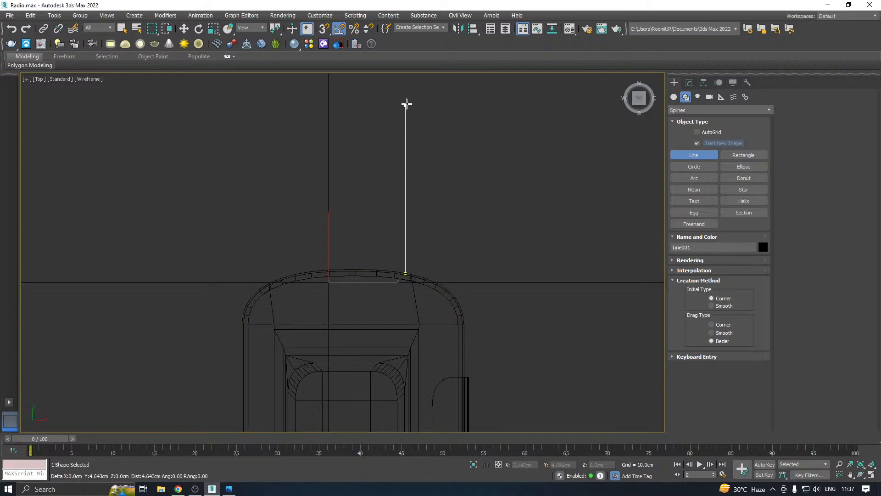
pyautogui.click(416, 94)
pyautogui.rightClick(494, 193)
pyautogui.rightClick(494, 193)
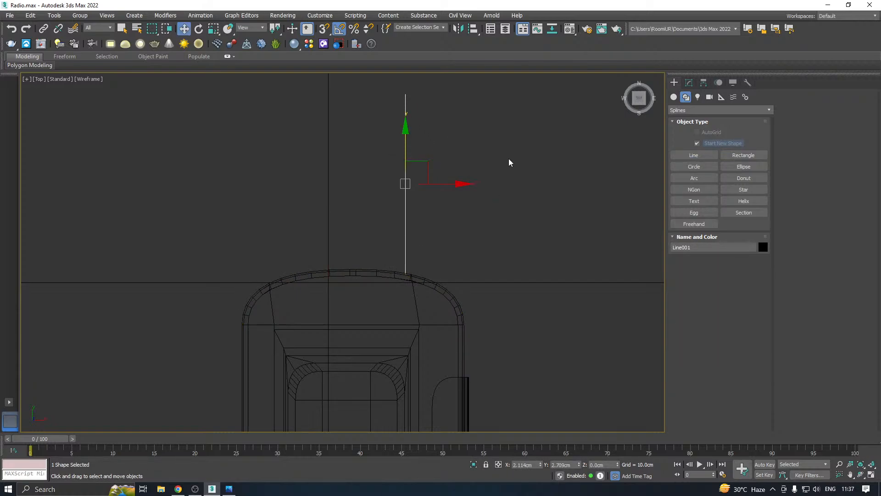
# - Enable viewport rendering for the line as a radial tube and set its thickness to 0.72 cm
pyautogui.click(685, 84)
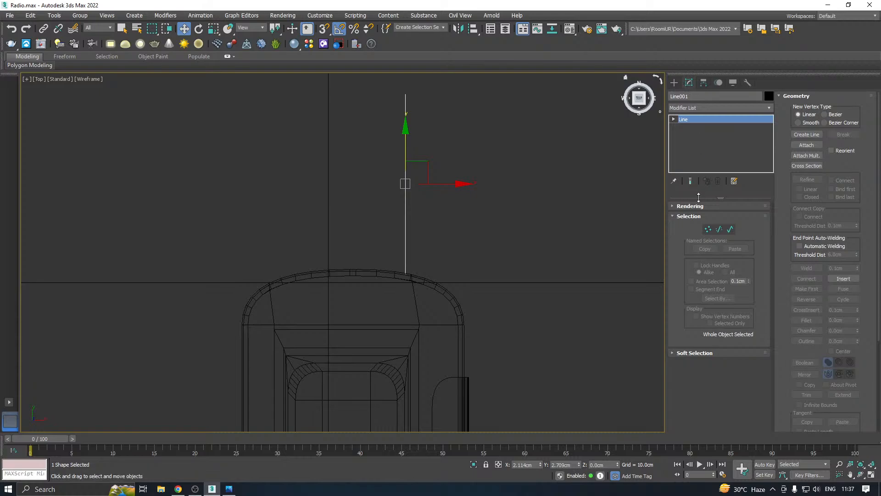
pyautogui.click(695, 206)
pyautogui.click(697, 223)
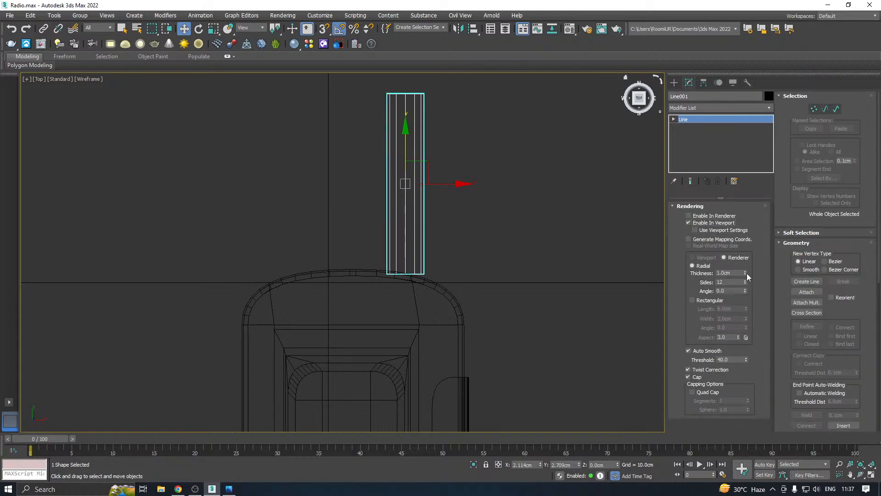
pyautogui.moveTo(746, 274); pyautogui.dragTo(746, 290)
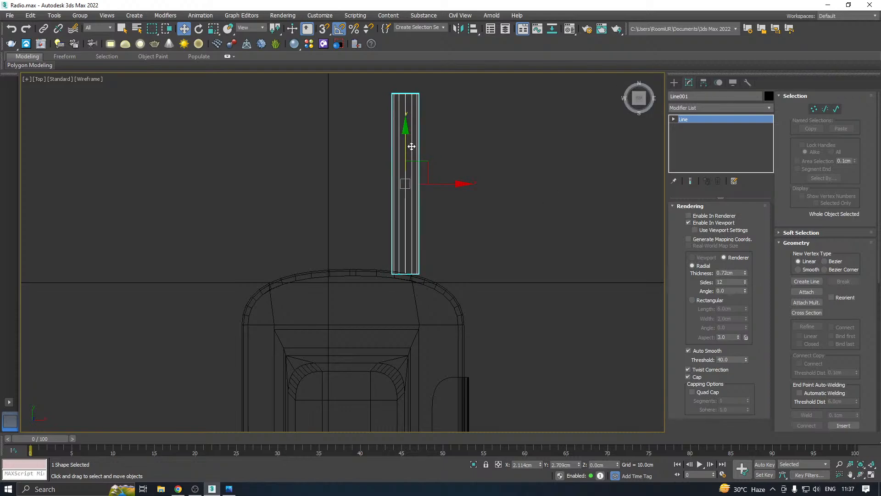
# - Slide the antenna tube into the body to about Y 2.47 cm and raise it to about Z 1.31 cm
pyautogui.moveTo(412, 146); pyautogui.dragTo(408, 157)
pyautogui.scroll(-3, 345, 220)
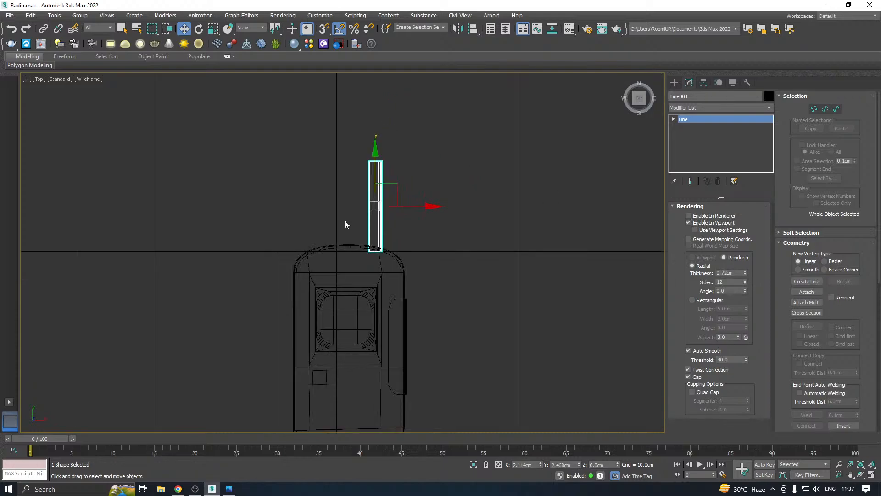
pyautogui.press('m')
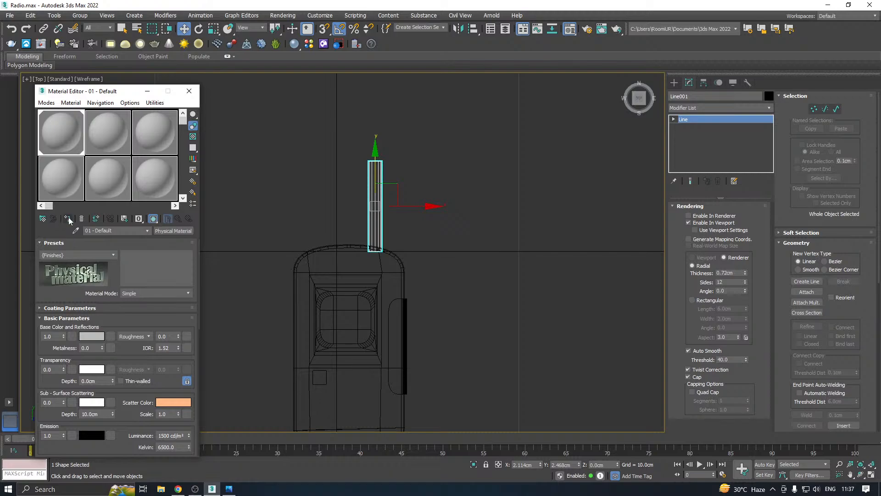
pyautogui.press('m')
pyautogui.press('p')
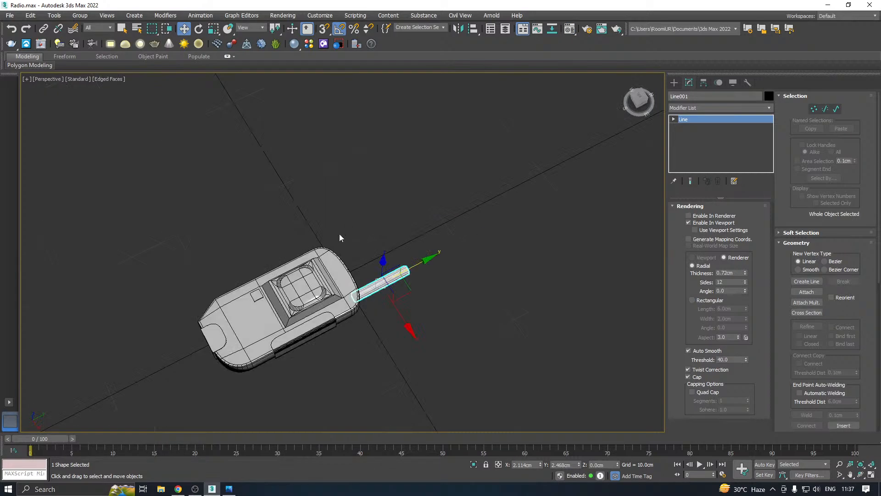
pyautogui.keyDown('alt'); pyautogui.moveTo(340, 233); pyautogui.dragTo(331, 203, button='middle'); pyautogui.keyUp('alt')
pyautogui.scroll(3, 378, 271)
pyautogui.moveTo(388, 277); pyautogui.dragTo(374, 246)
pyautogui.keyDown('alt'); pyautogui.moveTo(373, 249); pyautogui.dragTo(413, 235, button='middle'); pyautogui.keyUp('alt')
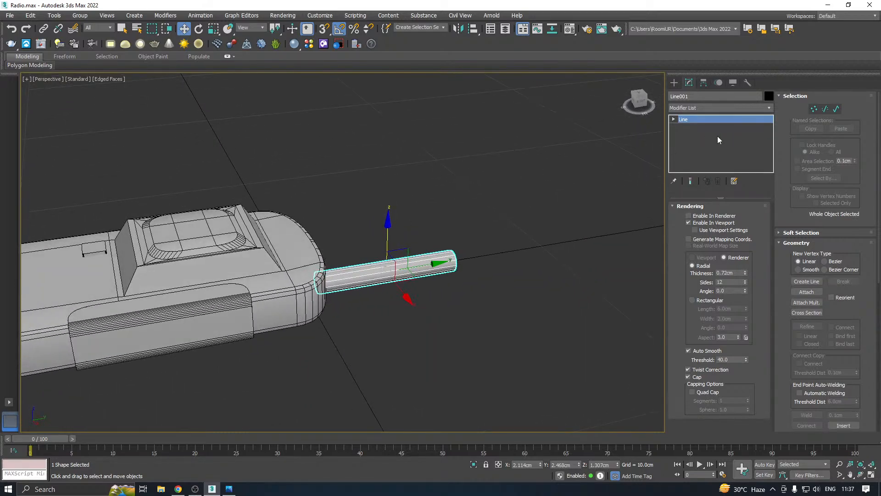
# - Set the antenna tube's number of radial sides to 16
pyautogui.rightClick(700, 139)
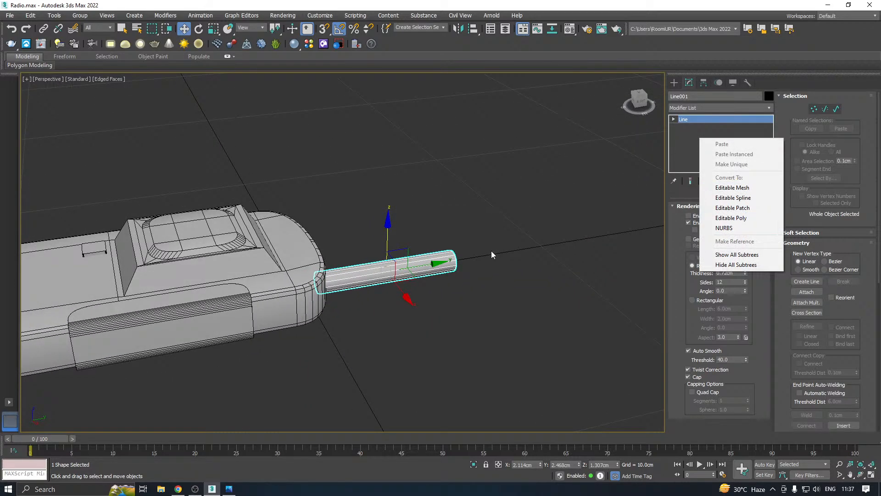
pyautogui.click(449, 256)
pyautogui.scroll(2, 467, 255)
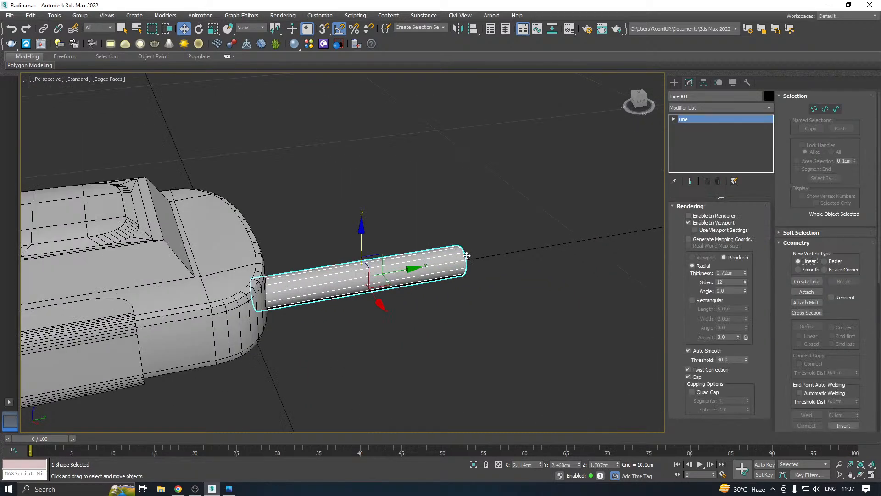
pyautogui.click(745, 280)
pyautogui.click(746, 280)
pyautogui.click(745, 280)
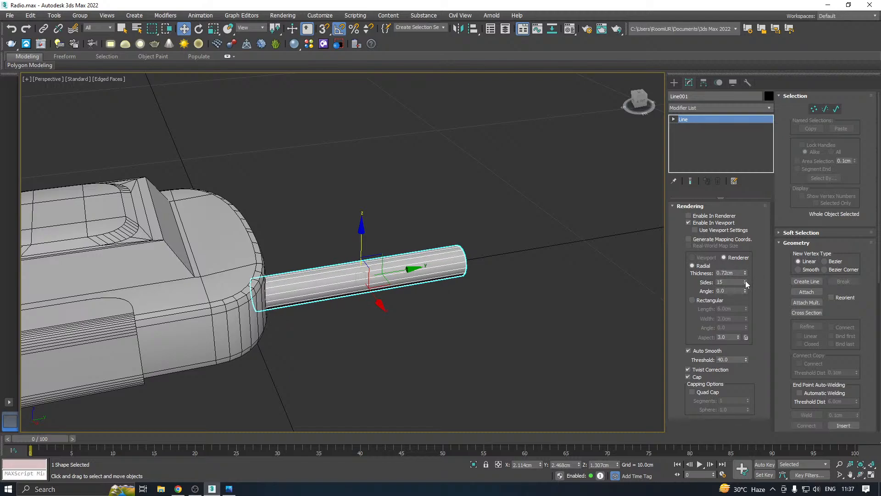
pyautogui.click(745, 280)
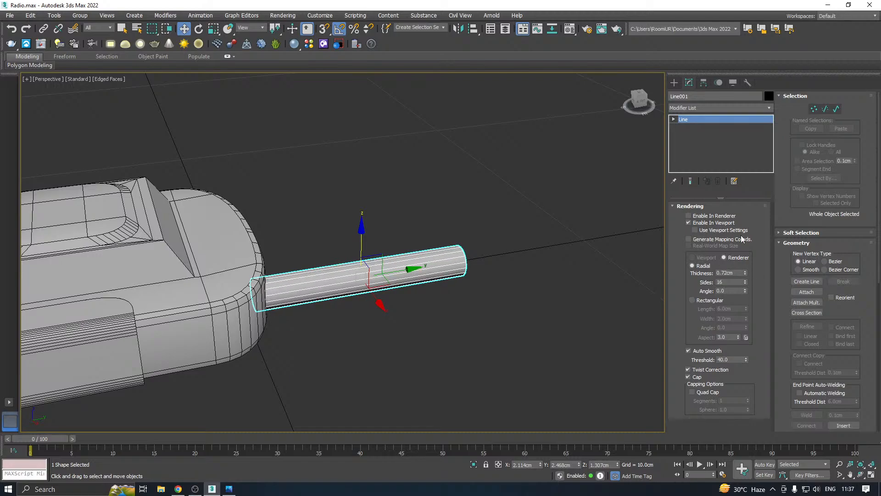
# - Try converting the antenna line to an Editable Poly and undo the conversion
pyautogui.rightClick(704, 134)
pyautogui.click(732, 213)
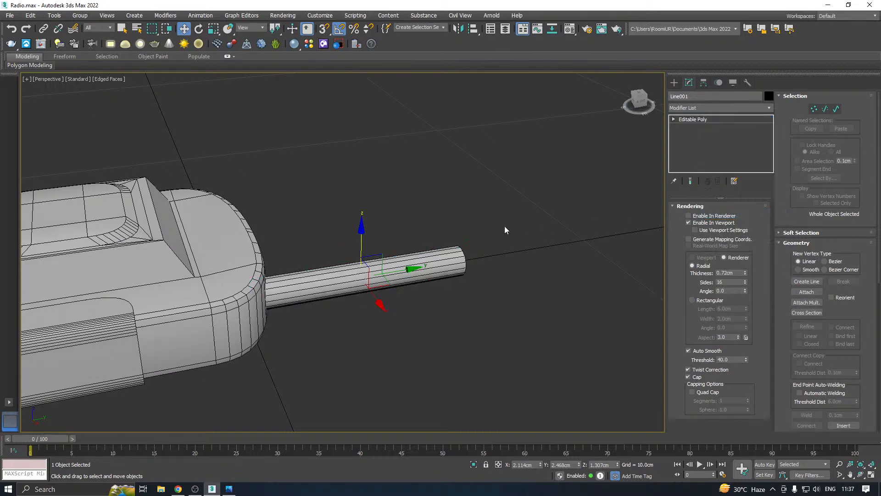
pyautogui.keyDown('alt'); pyautogui.moveTo(505, 229); pyautogui.dragTo(453, 228, button='middle'); pyautogui.keyUp('alt')
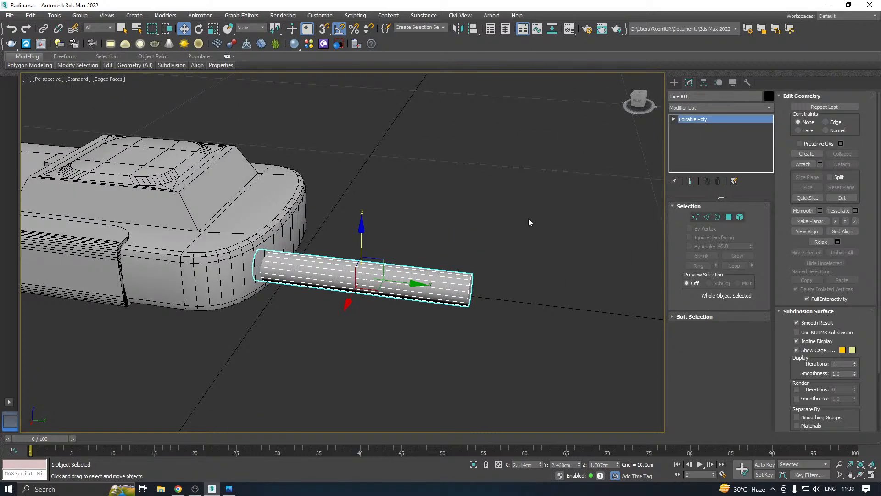
pyautogui.hotkey('ctrl', 'z')
# - Pull the antenna line's outer end vertex in to about Y 4.1 cm and reduce the tube thickness to 0.55 cm
pyautogui.keyDown('alt'); pyautogui.moveTo(546, 182); pyautogui.dragTo(573, 206, button='middle'); pyautogui.keyUp('alt')
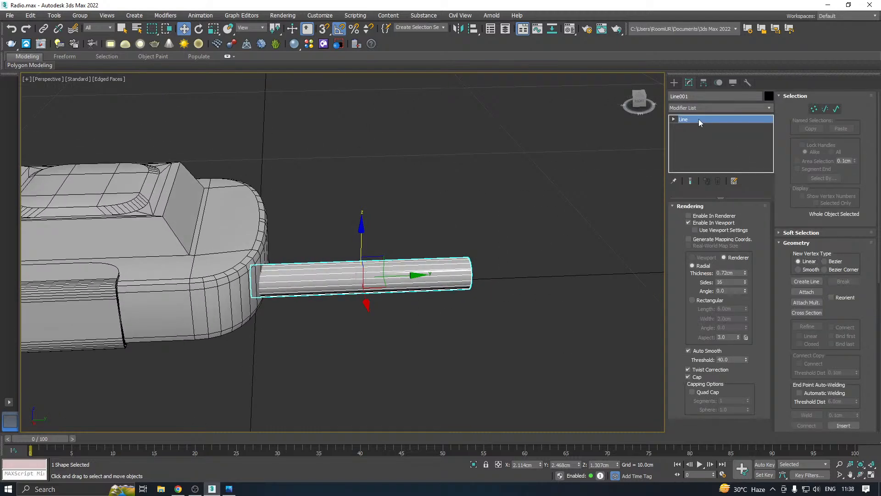
pyautogui.press('1')
pyautogui.moveTo(541, 171); pyautogui.dragTo(434, 271)
pyautogui.moveTo(745, 274); pyautogui.dragTo(739, 276)
pyautogui.keyDown('alt'); pyautogui.moveTo(472, 271); pyautogui.dragTo(449, 261, button='middle'); pyautogui.keyUp('alt')
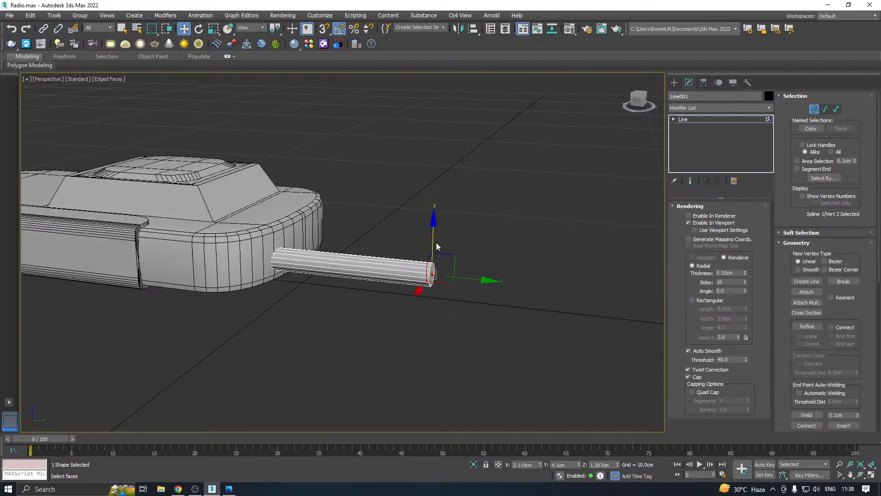
# - Raise the antenna line to about Z 1.45 cm and shorten it by moving its outer end vertex to about Y 3.51 cm
pyautogui.click(712, 119)
pyautogui.moveTo(364, 241); pyautogui.dragTo(364, 234)
pyautogui.press('1')
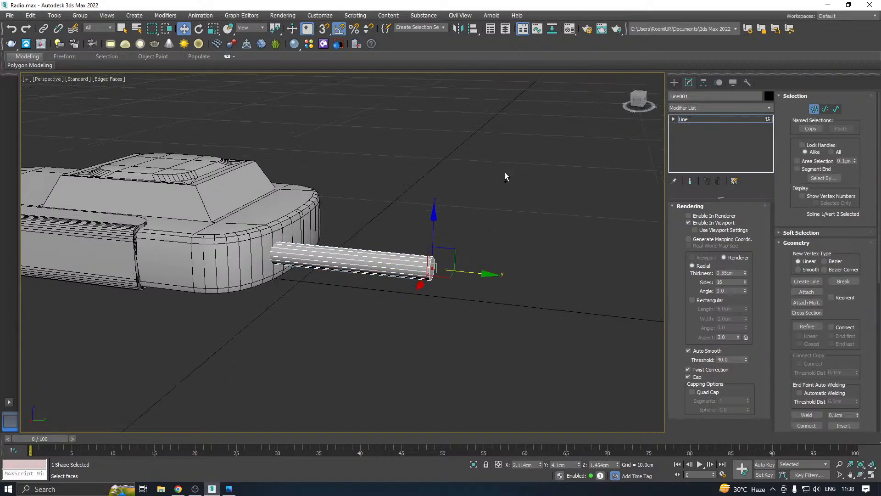
pyautogui.keyDown('alt'); pyautogui.moveTo(505, 172); pyautogui.dragTo(447, 221, button='middle'); pyautogui.keyUp('alt')
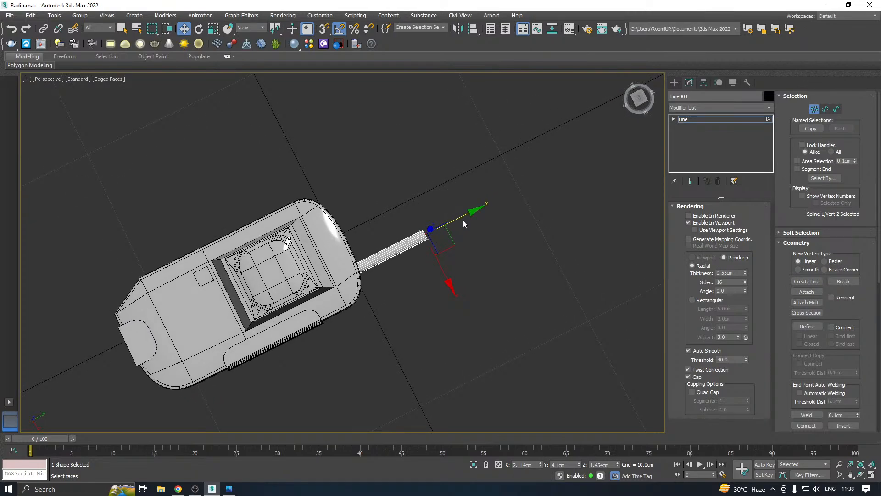
pyautogui.moveTo(459, 219); pyautogui.dragTo(447, 225)
pyautogui.scroll(5, 399, 251)
pyautogui.keyDown('alt'); pyautogui.moveTo(464, 215); pyautogui.dragTo(422, 225, button='middle'); pyautogui.keyUp('alt')
# - Convert the antenna line to an Editable Poly
pyautogui.rightClick(706, 133)
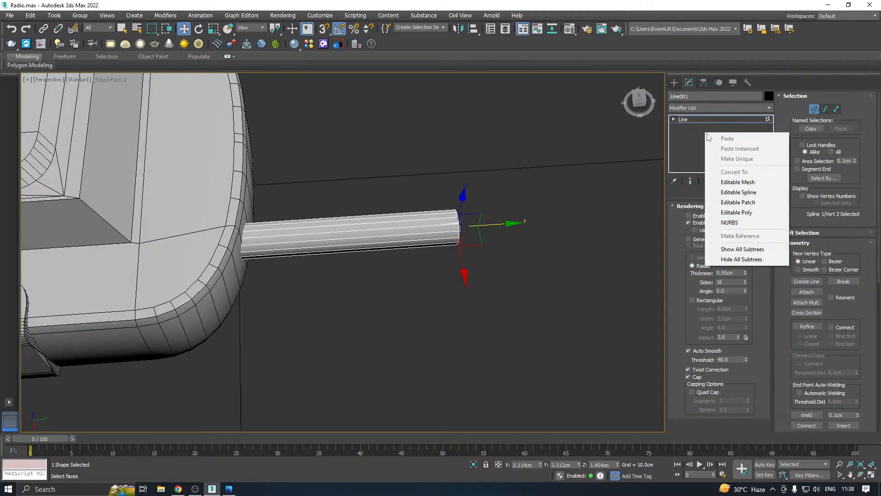
pyautogui.click(741, 209)
pyautogui.keyDown('alt'); pyautogui.moveTo(501, 218); pyautogui.dragTo(474, 175, button='middle'); pyautogui.keyUp('alt')
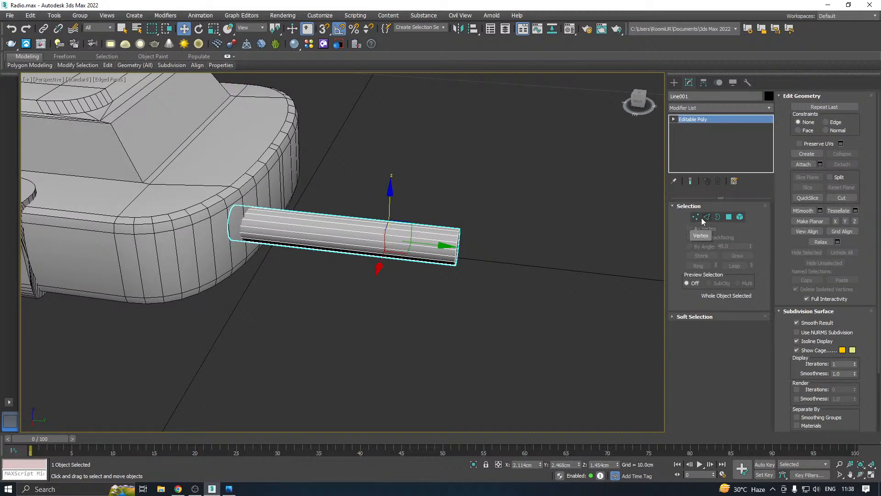
# - Taper the antenna by uniformly scaling down the vertices at its outer end
pyautogui.click(701, 217)
pyautogui.moveTo(521, 207); pyautogui.dragTo(460, 276)
pyautogui.press('r')
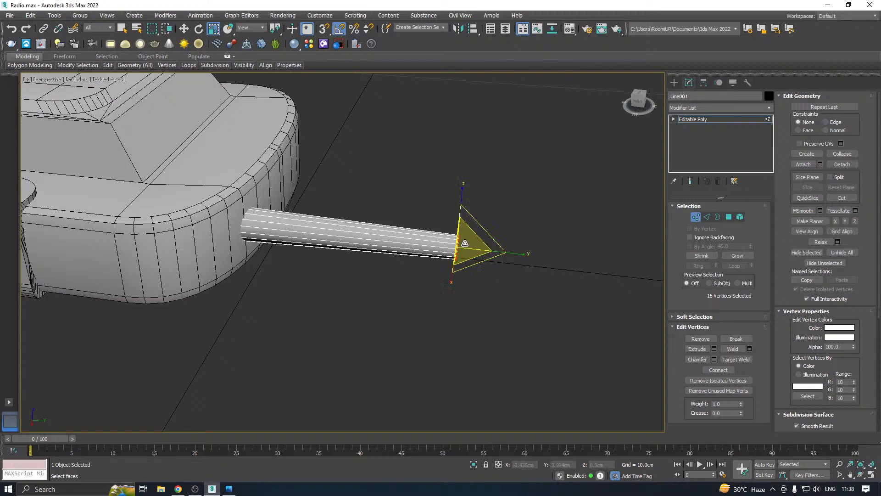
pyautogui.moveTo(450, 232)
pyautogui.keyDown('alt'); pyautogui.mouseDown(button='middle')
pyautogui.moveTo(391, 205)
pyautogui.moveTo(449, 233)
pyautogui.mouseUp(button='middle'); pyautogui.keyUp('alt')
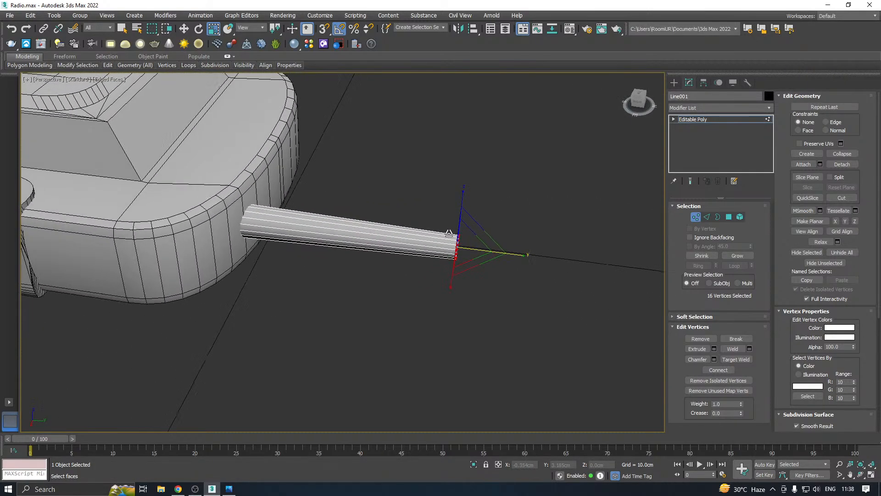
pyautogui.press('w')
# - Chamfer the edges around the antenna's outer end by 0.095 cm with 2 segments and save the file
pyautogui.scroll(3, 417, 233)
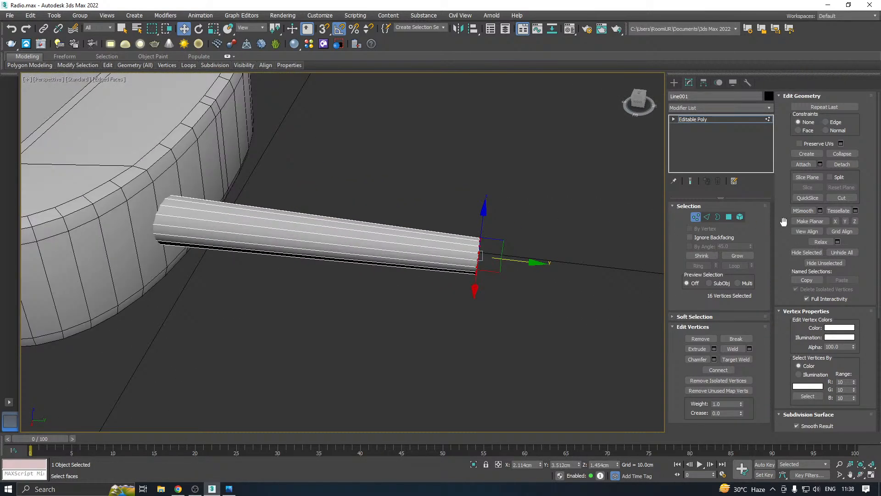
pyautogui.keyDown('alt'); pyautogui.moveTo(530, 226); pyautogui.dragTo(693, 211, button='middle'); pyautogui.keyUp('alt')
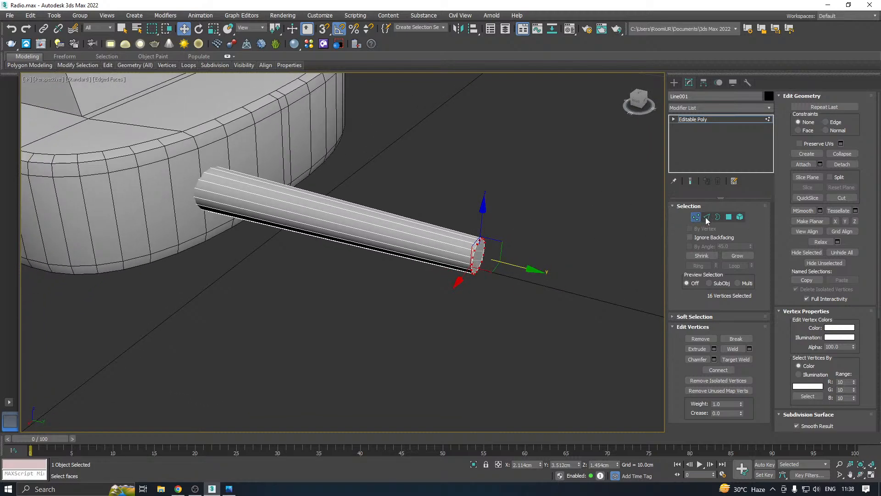
pyautogui.click(729, 217)
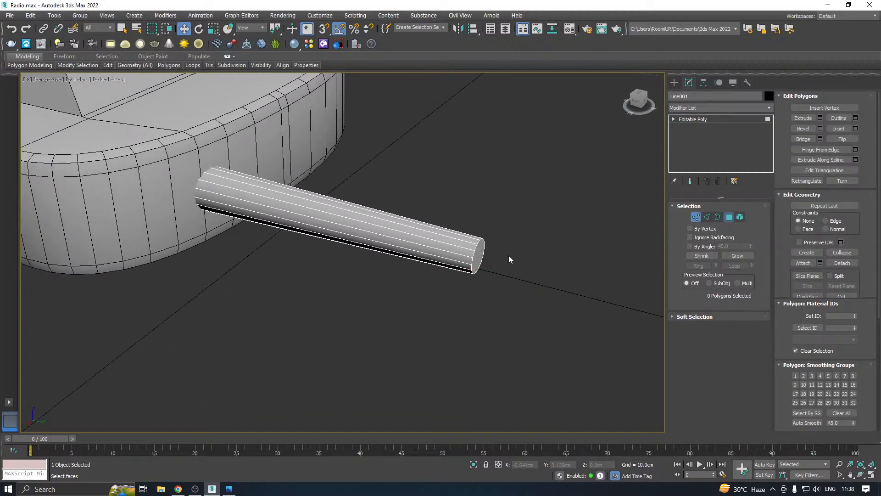
pyautogui.click(481, 252)
pyautogui.keyDown('ctrl'); pyautogui.click(706, 216); pyautogui.keyUp('ctrl')
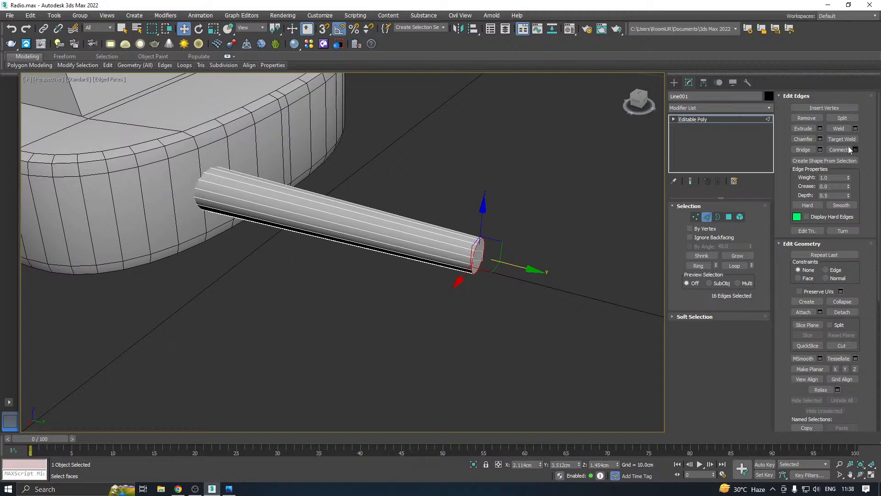
pyautogui.click(820, 139)
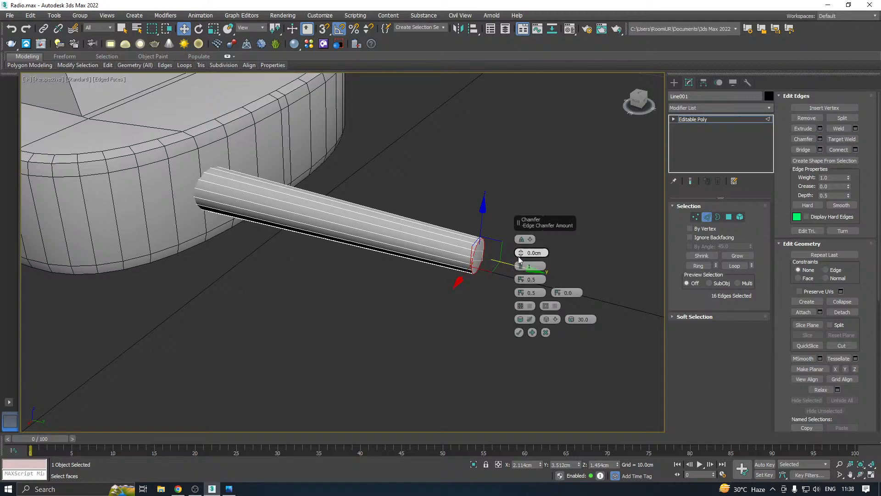
pyautogui.moveTo(520, 253); pyautogui.dragTo(521, 245)
pyautogui.scroll(3, 471, 260)
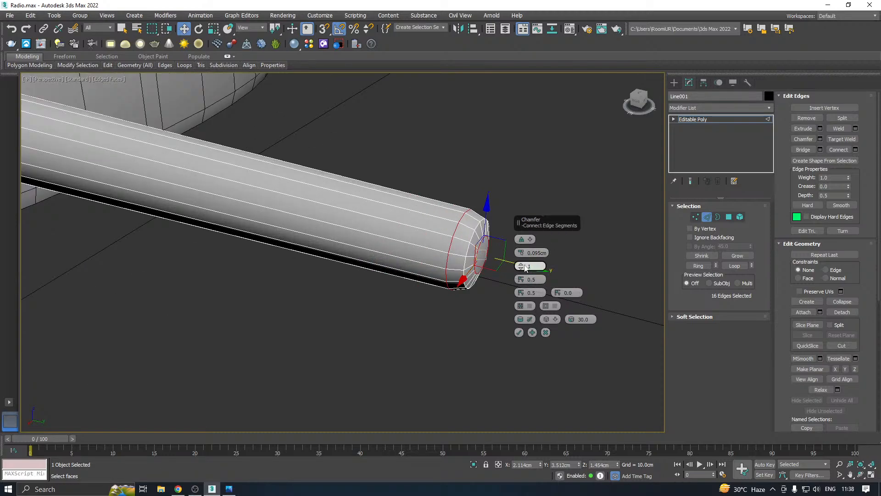
pyautogui.click(522, 264)
pyautogui.scroll(-3, 469, 257)
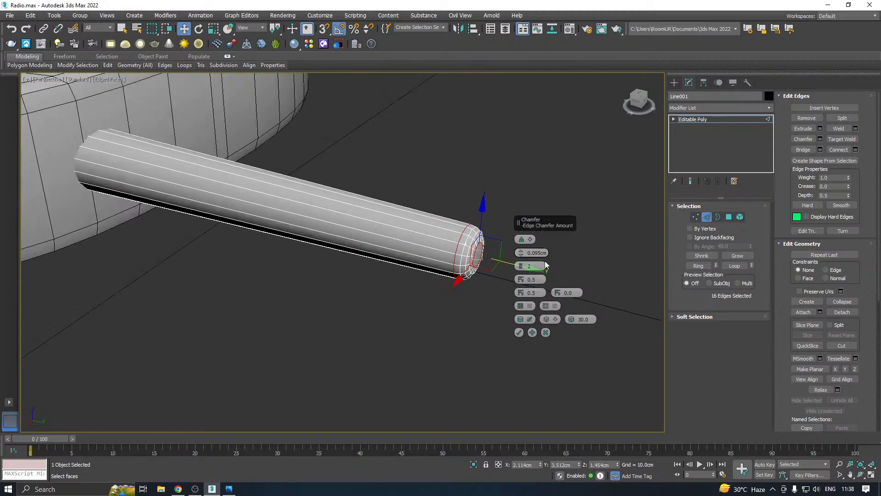
pyautogui.click(519, 333)
pyautogui.scroll(-3, 474, 281)
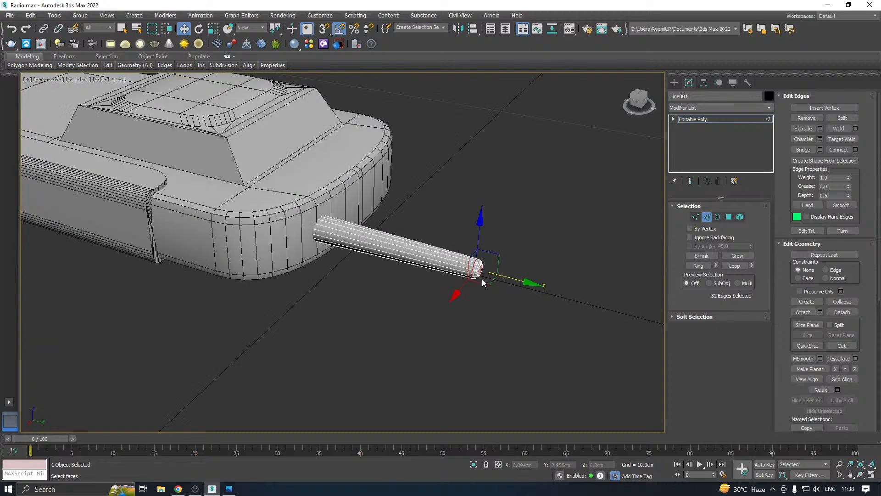
pyautogui.hotkey('ctrl', 's')
# - Try to insert an edge loop around the antenna's shaft at about Y 2.22 cm with SwiftLoop
pyautogui.keyDown('alt'); pyautogui.moveTo(458, 265); pyautogui.dragTo(491, 278, button='middle'); pyautogui.keyUp('alt')
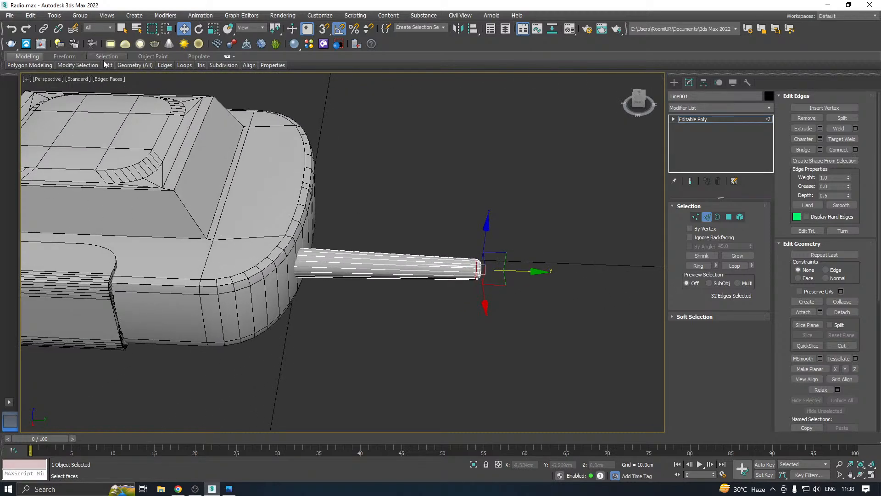
pyautogui.moveTo(106, 64)
pyautogui.click(182, 87)
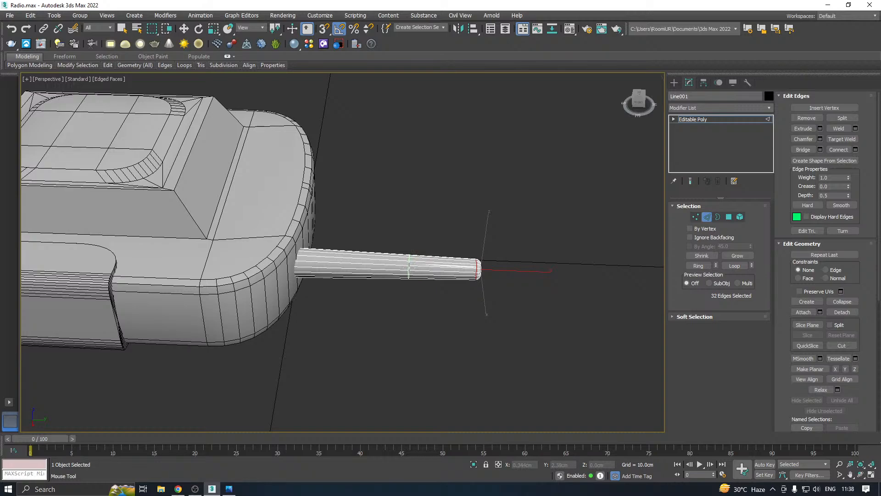
pyautogui.click(409, 267)
pyautogui.rightClick(409, 268)
pyautogui.scroll(4, 409, 268)
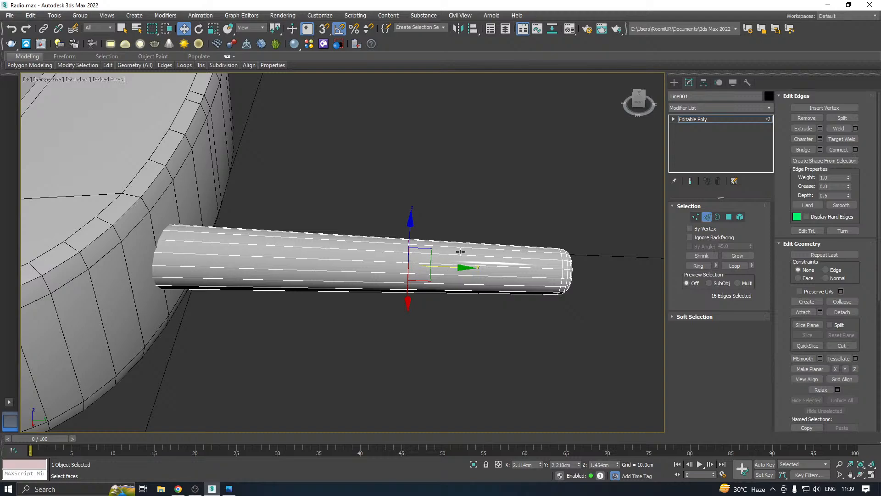
pyautogui.scroll(-2, 395, 256)
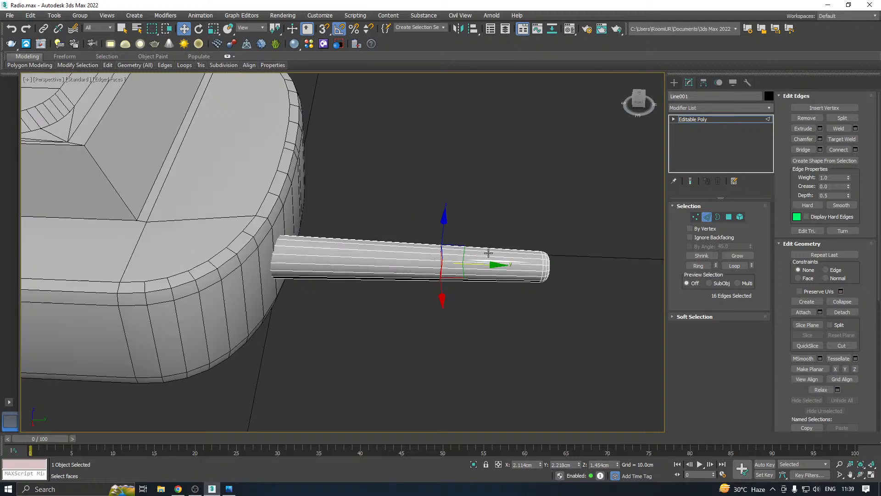
pyautogui.scroll(-3, 489, 253)
pyautogui.moveTo(442, 253); pyautogui.dragTo(496, 252, button='middle')
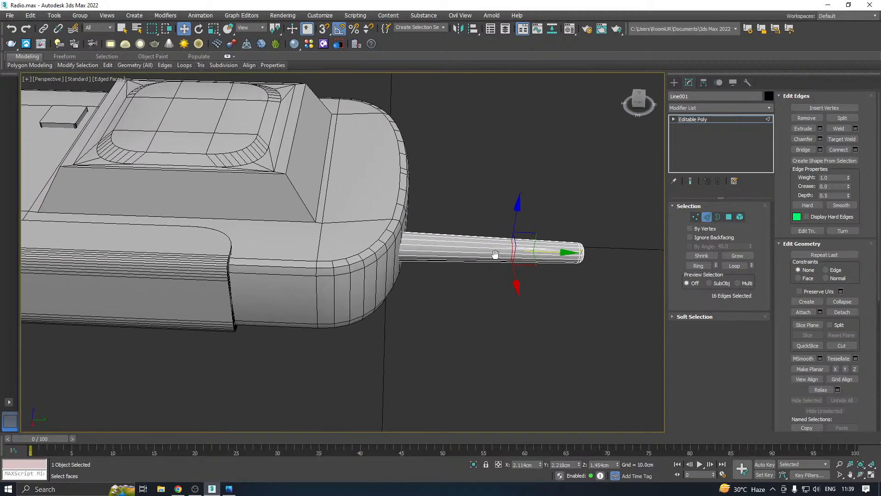
# - Clear the edge selection and examine the antenna and its junction with the radio body
pyautogui.click(480, 227)
pyautogui.moveTo(445, 236)
pyautogui.mouseDown(button='middle')
pyautogui.moveTo(475, 240)
pyautogui.moveTo(445, 245)
pyautogui.mouseUp(button='middle')
pyautogui.scroll(2, 443, 246)
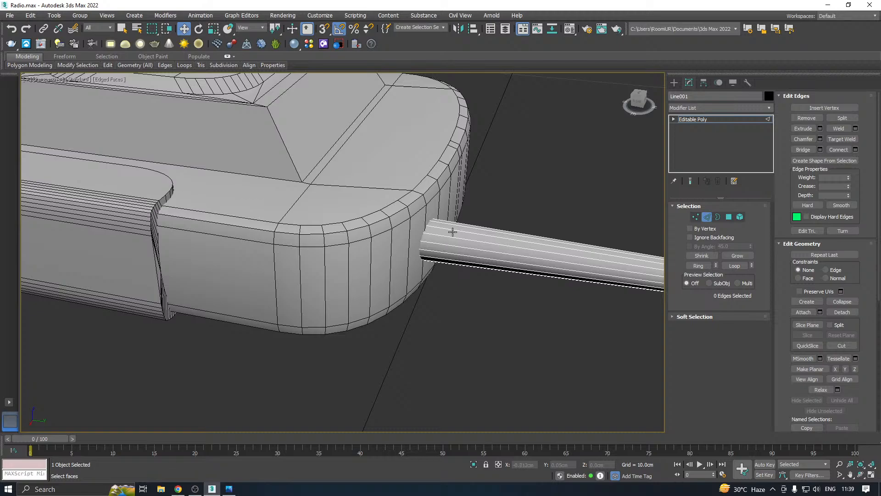
pyautogui.scroll(-5, 439, 224)
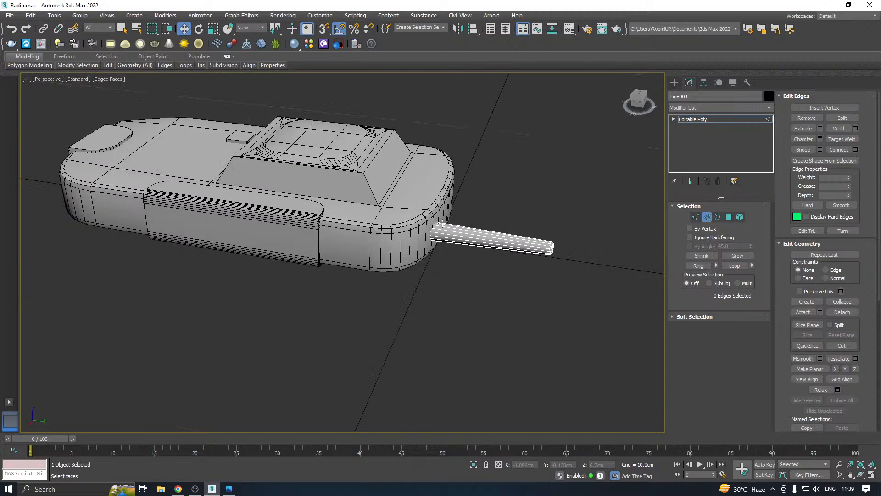
pyautogui.keyDown('alt'); pyautogui.moveTo(478, 222); pyautogui.dragTo(501, 206, button='middle'); pyautogui.keyUp('alt')
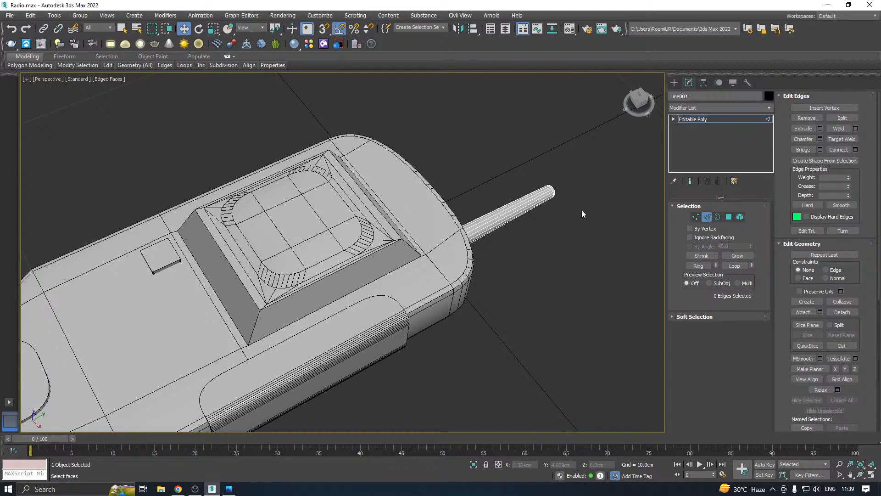
pyautogui.moveTo(577, 213); pyautogui.dragTo(529, 237, button='middle')
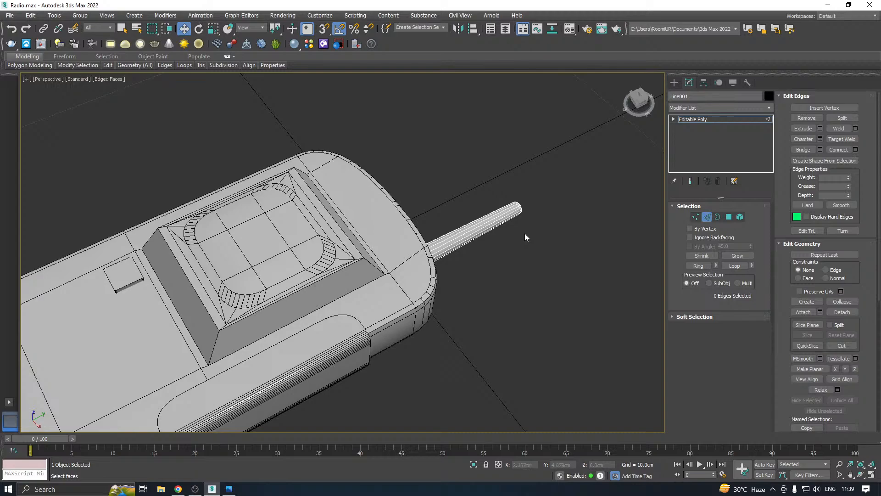
pyautogui.scroll(2, 450, 248)
pyautogui.keyDown('alt'); pyautogui.moveTo(445, 244); pyautogui.dragTo(403, 221, button='middle'); pyautogui.keyUp('alt')
# - Insert an edge loop around the antenna near its base at about Y 0.73 cm with SwiftLoop
pyautogui.click(402, 217)
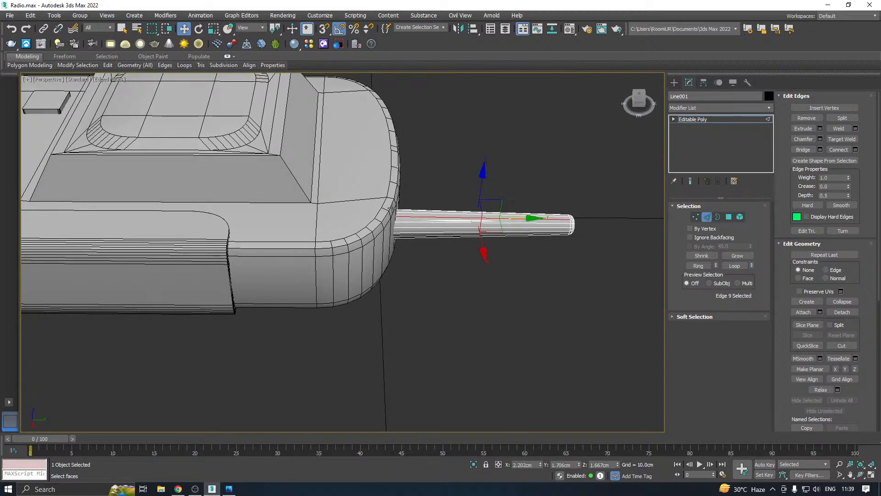
pyautogui.moveTo(111, 64)
pyautogui.click(183, 87)
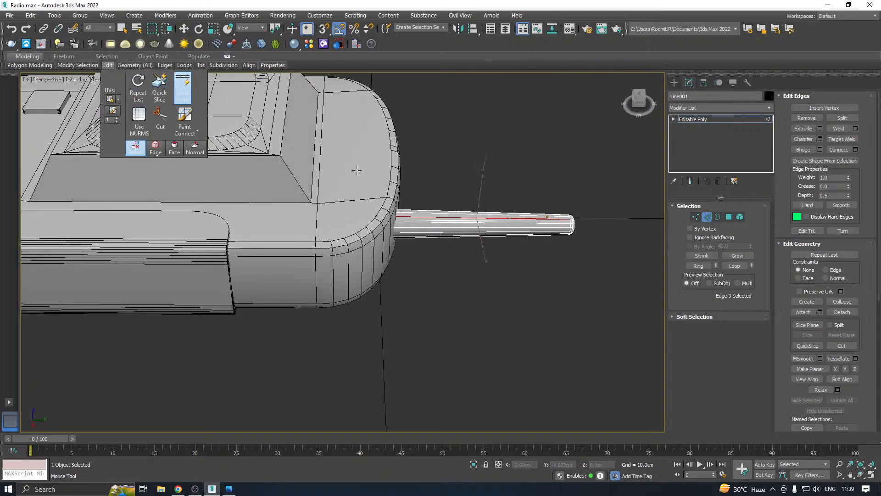
pyautogui.click(423, 217)
pyautogui.rightClick(423, 218)
pyautogui.scroll(4, 412, 213)
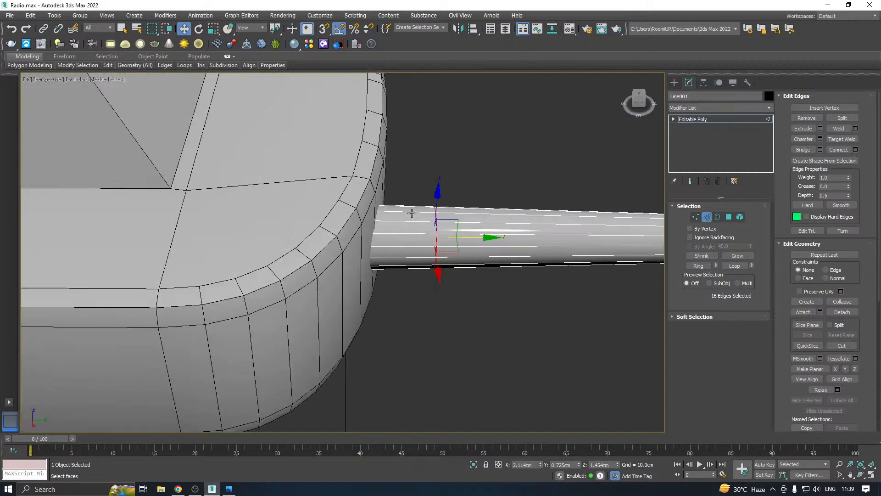
# - Extrude the ring of polygons at the antenna's base outward along their local normals to form a raised collar
pyautogui.click(727, 218)
pyautogui.moveTo(399, 176); pyautogui.dragTo(411, 367)
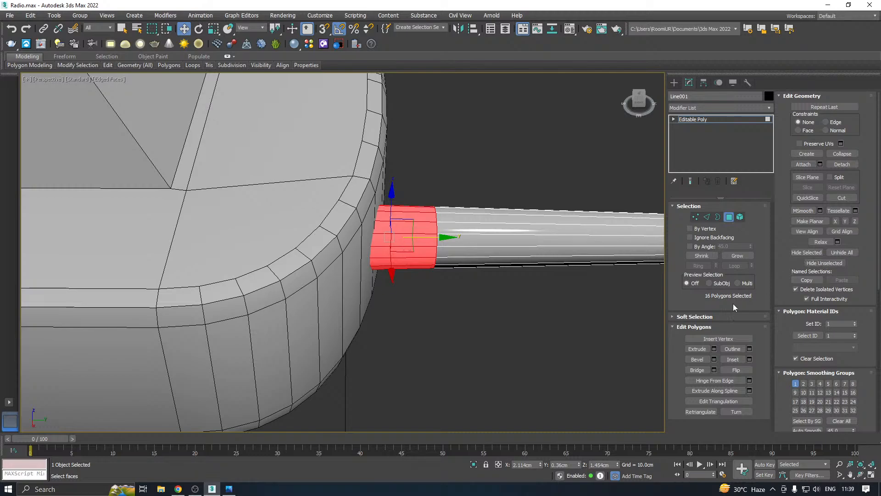
pyautogui.click(714, 349)
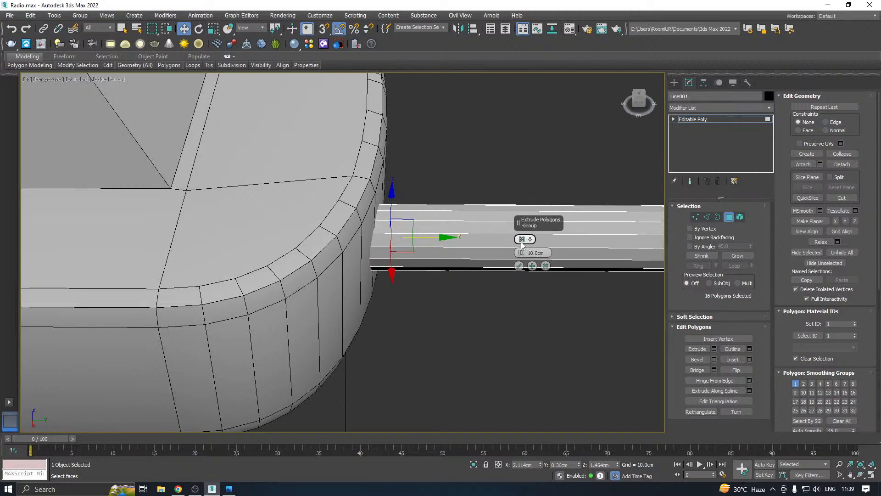
pyautogui.moveTo(523, 254); pyautogui.dragTo(524, 273)
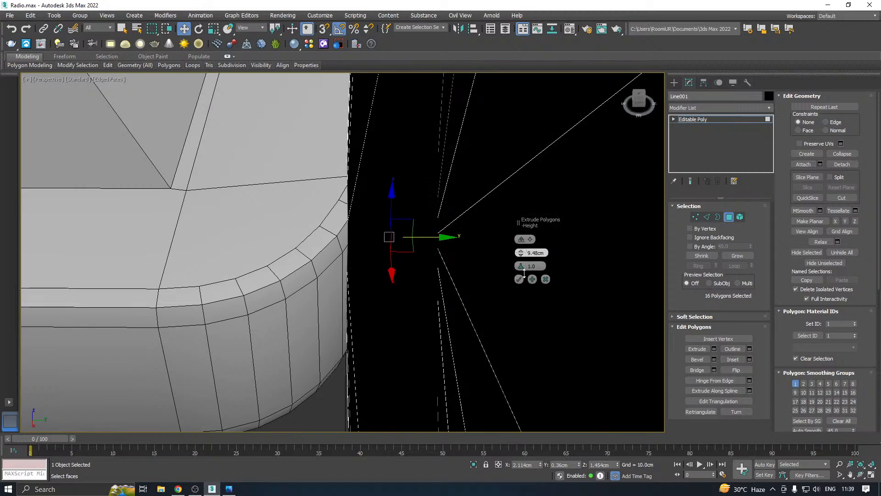
pyautogui.moveTo(525, 319); pyautogui.dragTo(525, 271)
pyautogui.keyDown('alt'); pyautogui.moveTo(417, 260); pyautogui.dragTo(691, 219, button='middle'); pyautogui.keyUp('alt')
pyautogui.click(519, 279)
# - Slope the antenna collar's front by moving its outer edge loop toward the radio body to about Y 0.57 cm
pyautogui.click(704, 219)
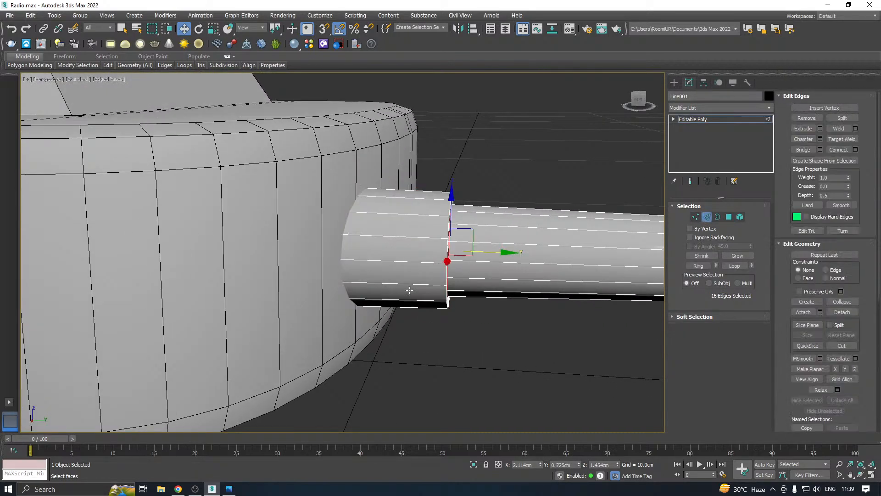
pyautogui.doubleClick(445, 292)
pyautogui.keyDown('alt'); pyautogui.moveTo(445, 292); pyautogui.dragTo(490, 234, button='middle'); pyautogui.keyUp('alt')
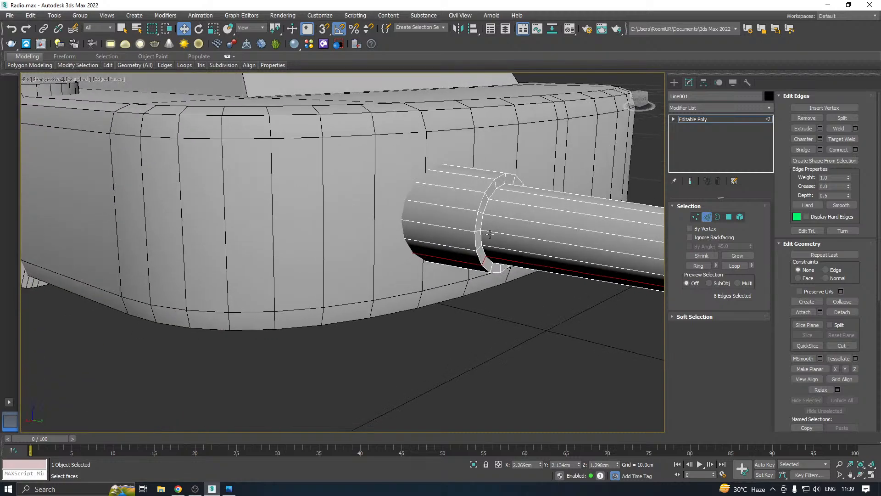
pyautogui.doubleClick(477, 223)
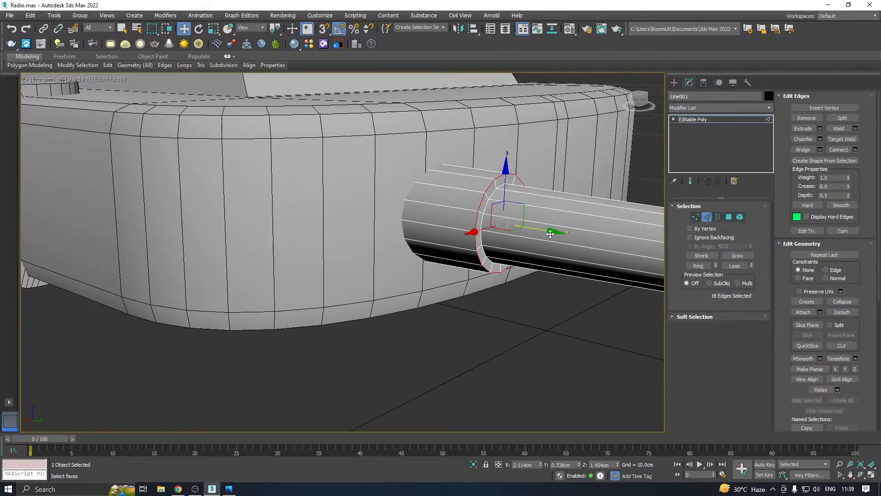
pyautogui.moveTo(550, 234); pyautogui.dragTo(526, 230)
pyautogui.scroll(-2, 395, 260)
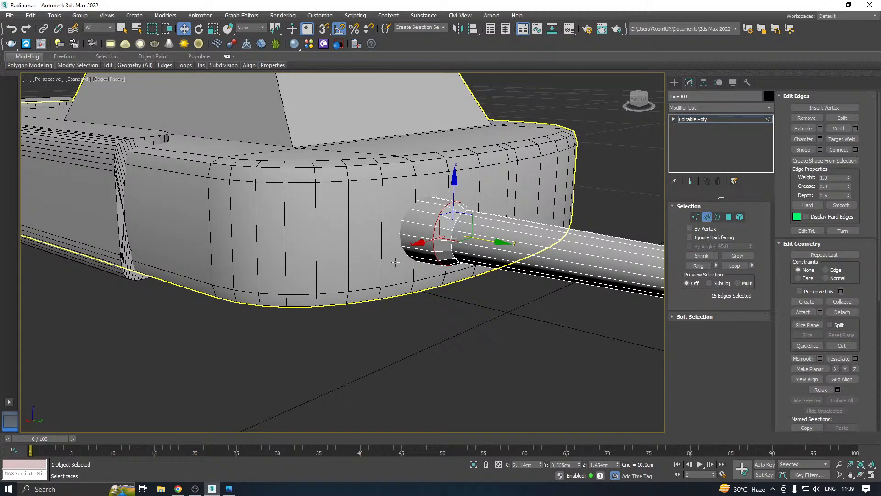
pyautogui.click(703, 120)
# - Deselect the antenna and examine the whole radio from above and from the side
pyautogui.scroll(-3, 408, 280)
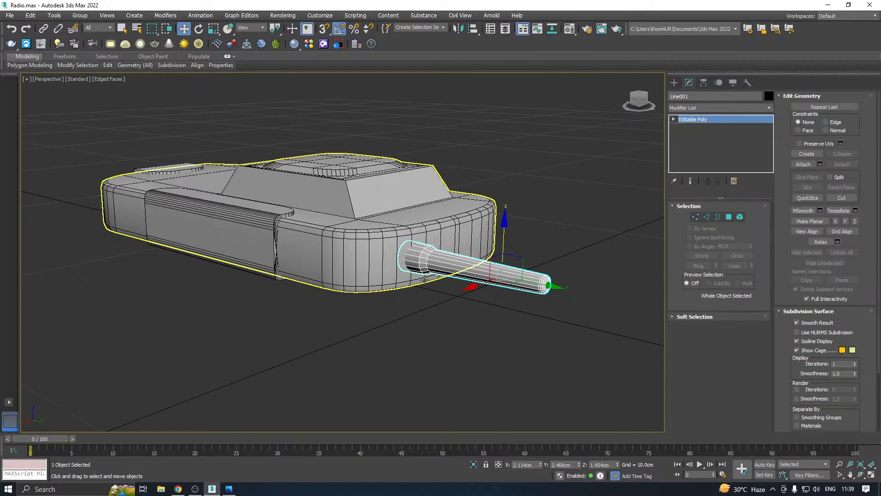
pyautogui.keyDown('alt'); pyautogui.moveTo(443, 270); pyautogui.dragTo(522, 307, button='middle'); pyautogui.keyUp('alt')
pyautogui.click(480, 243)
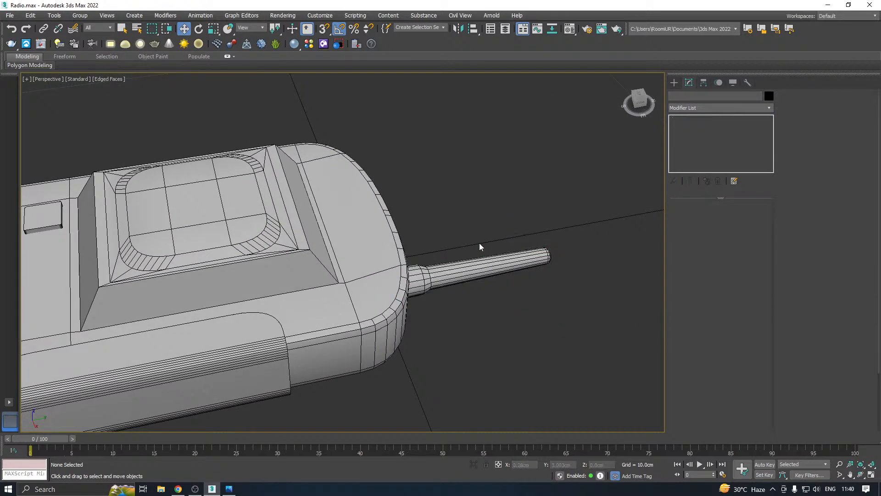
pyautogui.scroll(-3, 482, 239)
pyautogui.keyDown('alt'); pyautogui.moveTo(486, 232); pyautogui.dragTo(547, 258, button='middle'); pyautogui.keyUp('alt')
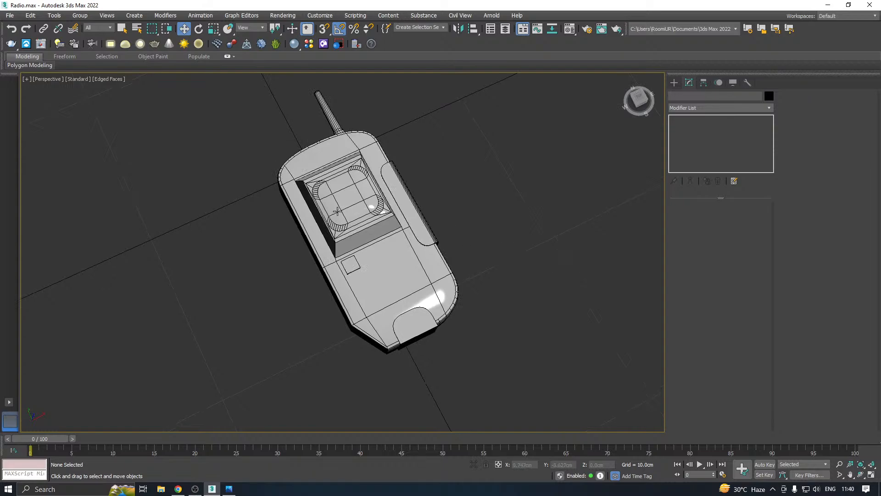
pyautogui.moveTo(353, 157); pyautogui.dragTo(329, 152, button='middle')
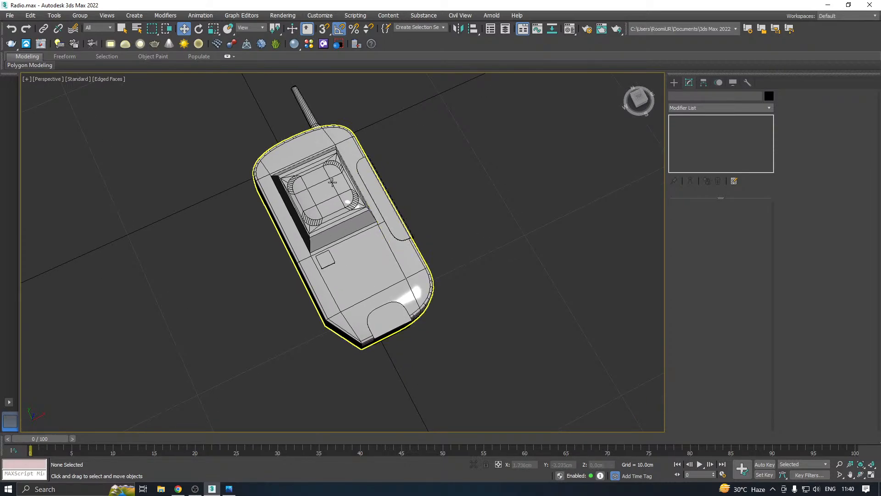
pyautogui.keyDown('alt'); pyautogui.moveTo(343, 181); pyautogui.dragTo(404, 138, button='middle'); pyautogui.keyUp('alt')
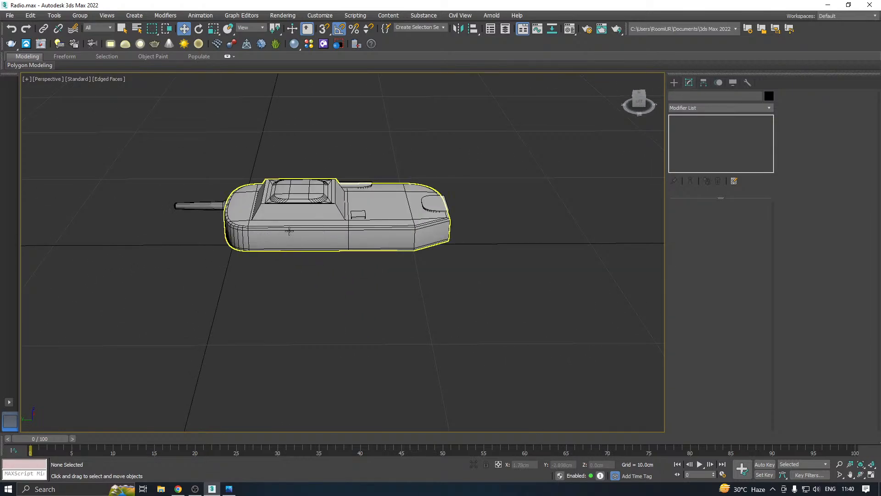
# - Select the small box on top of the radio body and collapse its Unwrap UVW modifier into the Editable Poly
pyautogui.click(9, 16)
pyautogui.click(186, 142)
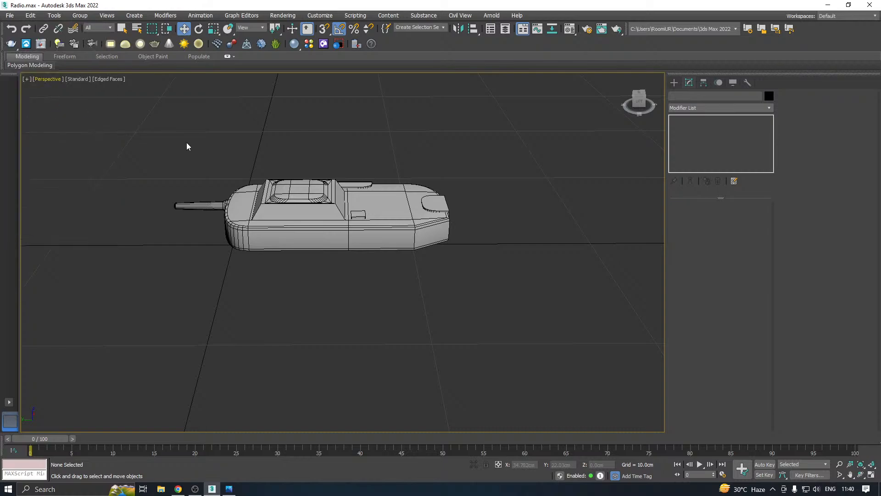
pyautogui.click(405, 338)
pyautogui.scroll(5, 309, 263)
pyautogui.click(482, 197)
pyautogui.scroll(3, 494, 192)
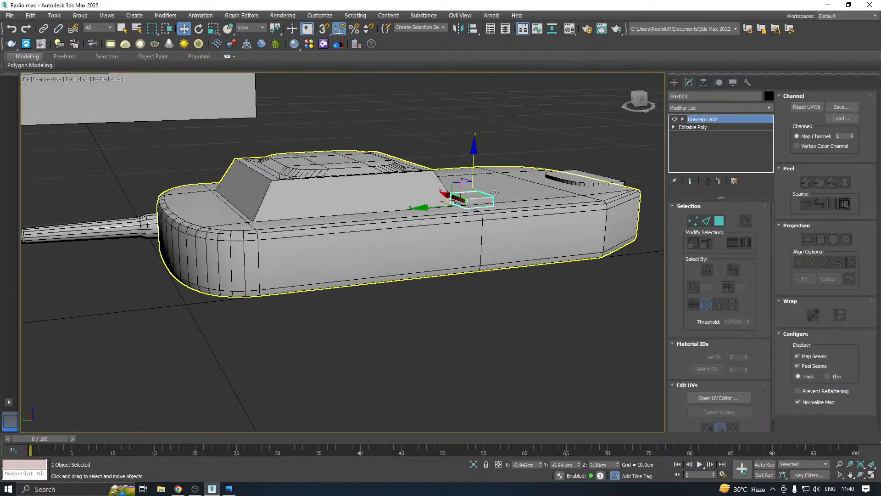
pyautogui.rightClick(680, 147)
pyautogui.click(718, 246)
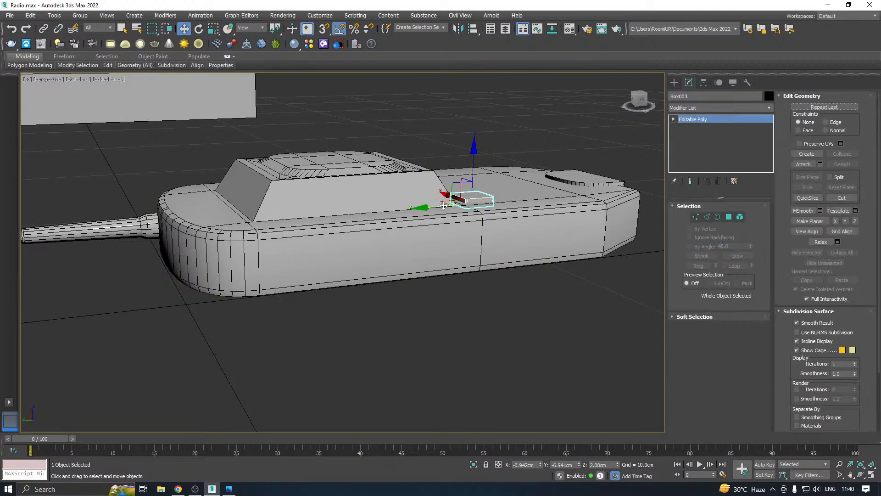
# - Copy the small top box to the antenna end of the body's side and rotate the copy upright
pyautogui.moveTo(443, 206)
pyautogui.keyDown('shift'); pyautogui.mouseDown()
pyautogui.moveTo(237, 219)
pyautogui.moveTo(290, 223)
pyautogui.mouseUp(); pyautogui.keyUp('shift')
pyautogui.click(447, 284)
pyautogui.scroll(4, 252, 206)
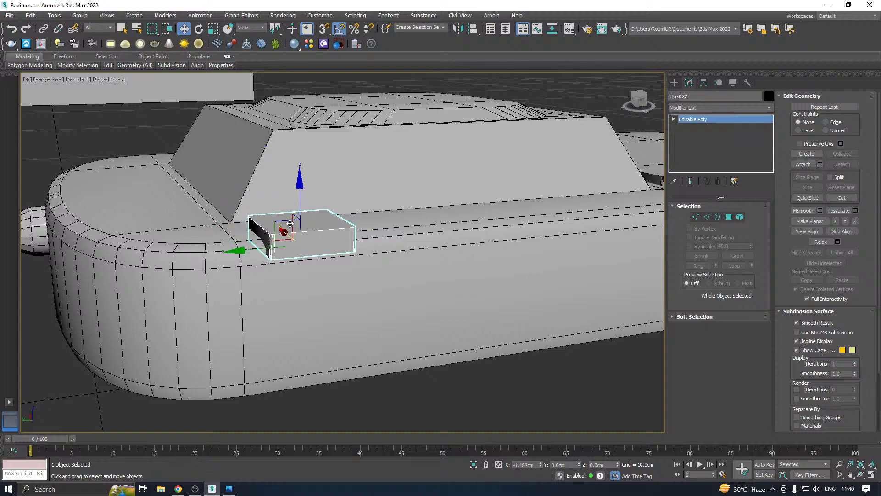
pyautogui.press('e')
pyautogui.moveTo(352, 266); pyautogui.dragTo(349, 263)
pyautogui.press('w')
# - Lower the copied box's upper vertices to about Z 1.81 cm to form a slim horizontal bar
pyautogui.click(698, 219)
pyautogui.keyDown('alt'); pyautogui.moveTo(436, 225); pyautogui.dragTo(374, 172, button='middle'); pyautogui.keyUp('alt')
pyautogui.moveTo(482, 181); pyautogui.dragTo(272, 262)
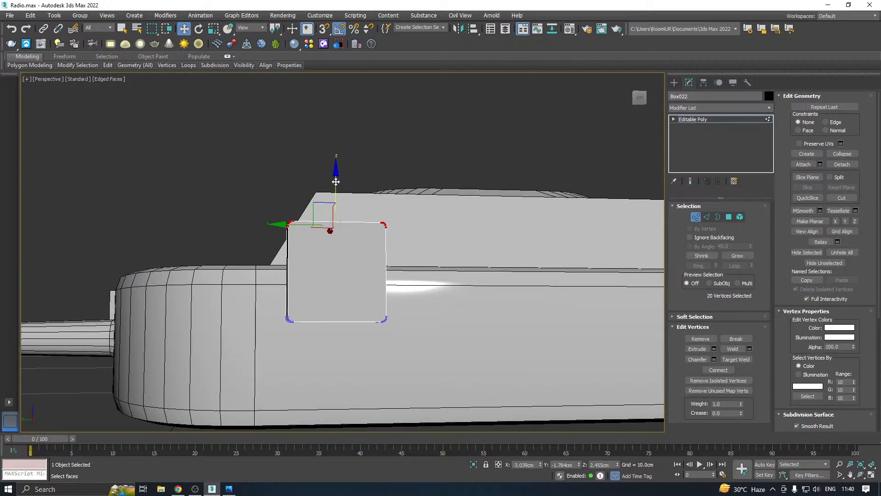
pyautogui.moveTo(340, 179); pyautogui.dragTo(345, 246)
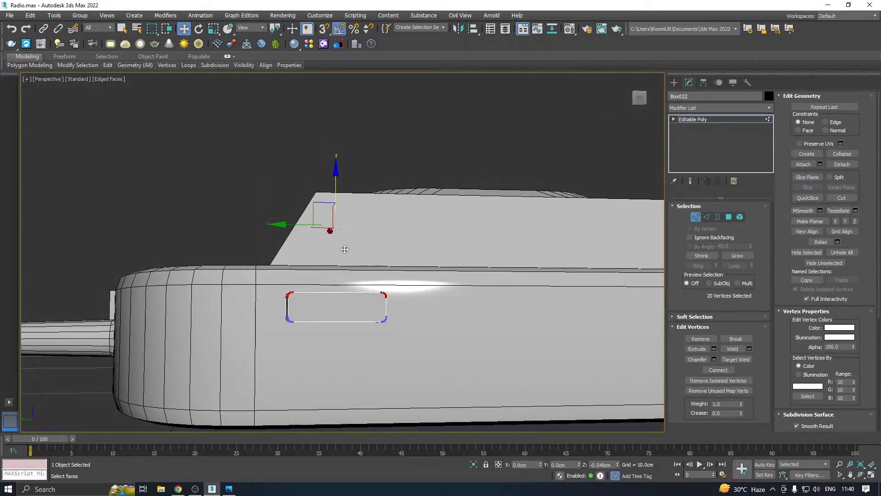
# - Thin the bar by moving its outer vertices toward the radio body to about X -3.05 cm
pyautogui.keyDown('alt'); pyautogui.moveTo(344, 246); pyautogui.dragTo(447, 249, button='middle'); pyautogui.keyUp('alt')
pyautogui.moveTo(361, 354); pyautogui.dragTo(336, 371)
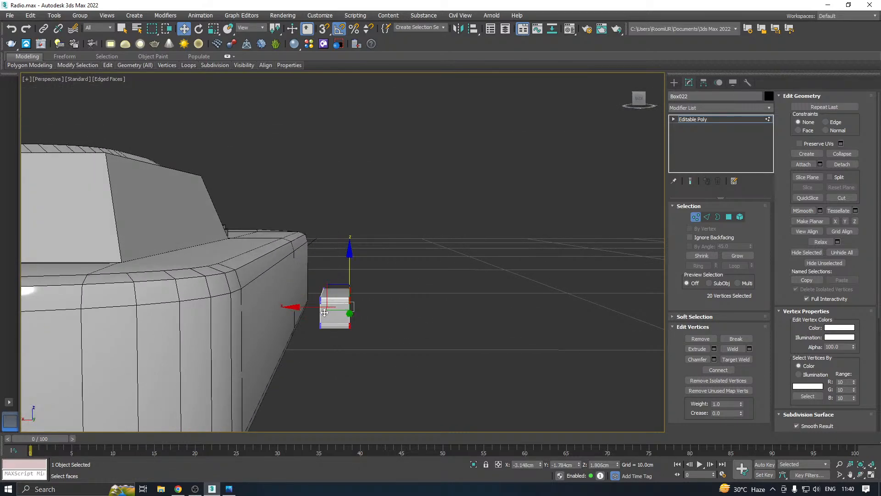
pyautogui.moveTo(311, 305); pyautogui.dragTo(288, 306)
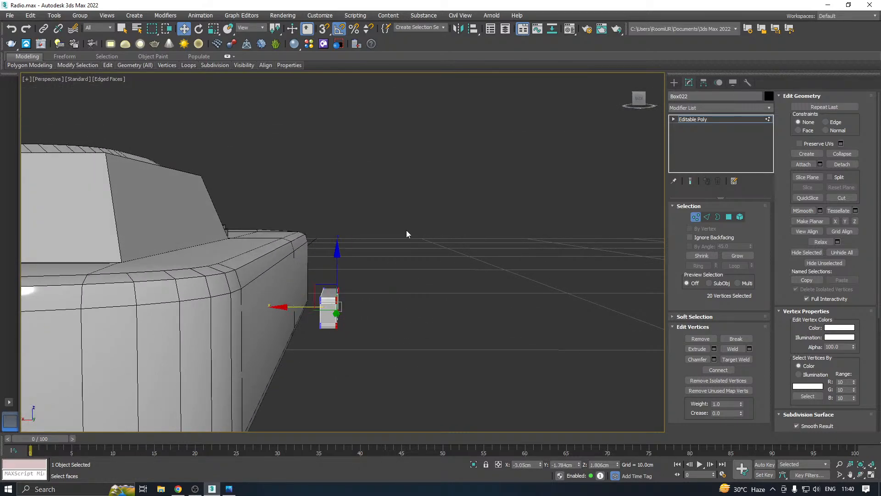
pyautogui.click(684, 123)
# - Set the bar into the radio's side wall at about X -2.31 cm and Z 1.79 cm
pyautogui.keyDown('alt'); pyautogui.moveTo(482, 185); pyautogui.dragTo(440, 206, button='middle'); pyautogui.keyUp('alt')
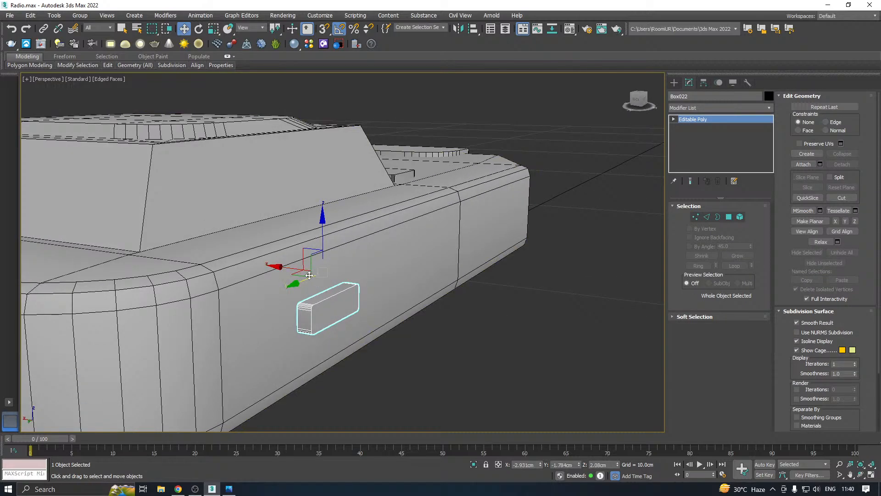
pyautogui.moveTo(292, 266); pyautogui.dragTo(225, 258)
pyautogui.moveTo(261, 233); pyautogui.dragTo(260, 250)
pyautogui.keyDown('alt'); pyautogui.moveTo(302, 252); pyautogui.dragTo(236, 249, button='middle'); pyautogui.keyUp('alt')
pyautogui.scroll(3, 268, 302)
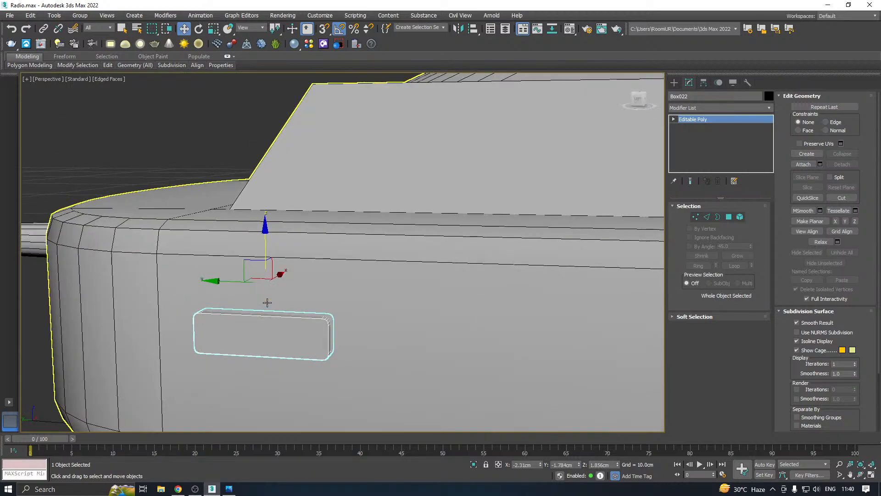
pyautogui.keyDown('alt'); pyautogui.moveTo(268, 301); pyautogui.dragTo(331, 293, button='middle'); pyautogui.keyUp('alt')
pyautogui.moveTo(331, 294); pyautogui.dragTo(378, 245, button='middle')
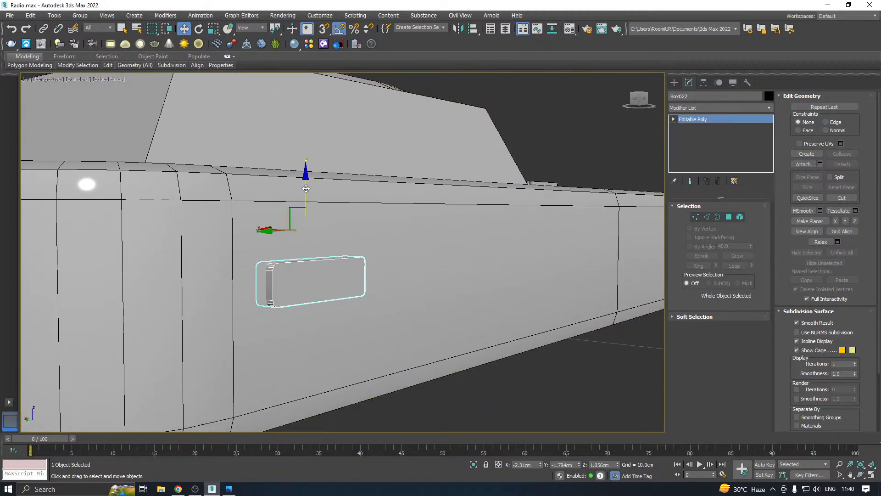
pyautogui.moveTo(307, 188); pyautogui.dragTo(307, 200)
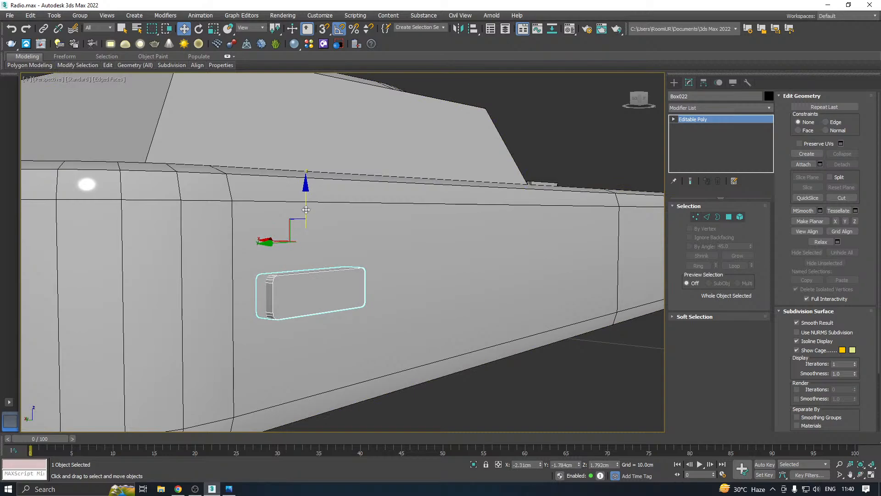
pyautogui.keyDown('alt'); pyautogui.moveTo(384, 222); pyautogui.dragTo(309, 222, button='middle'); pyautogui.keyUp('alt')
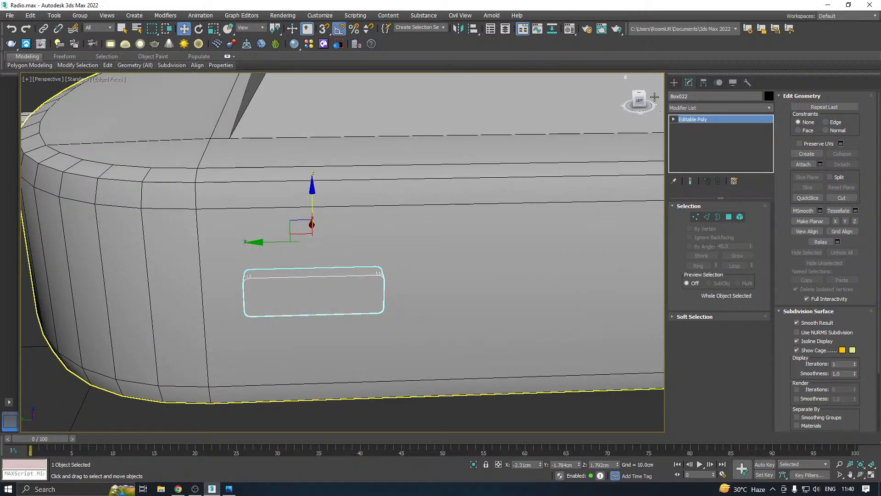
# - Center the side bar's pivot to the object
pyautogui.click(702, 84)
pyautogui.click(724, 147)
pyautogui.click(722, 195)
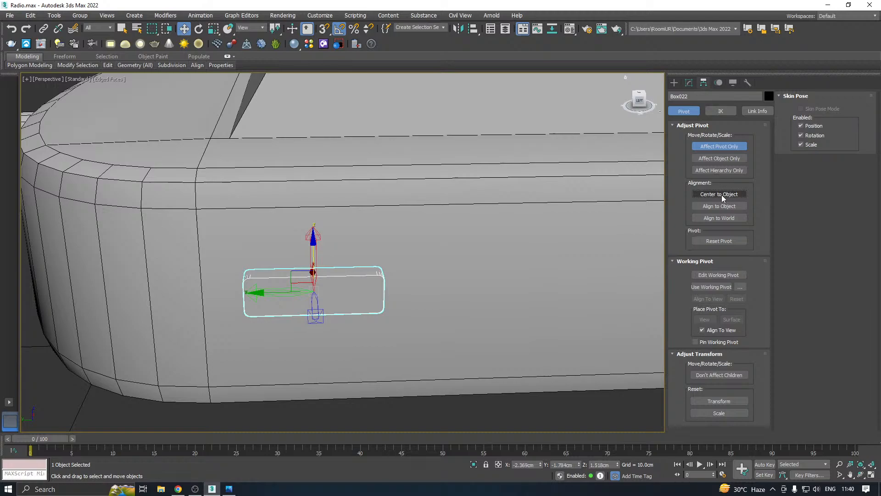
pyautogui.click(689, 82)
# - Add an Unwrap UVW modifier to the side bar and relax all its UVs by polygon angles
pyautogui.click(701, 107)
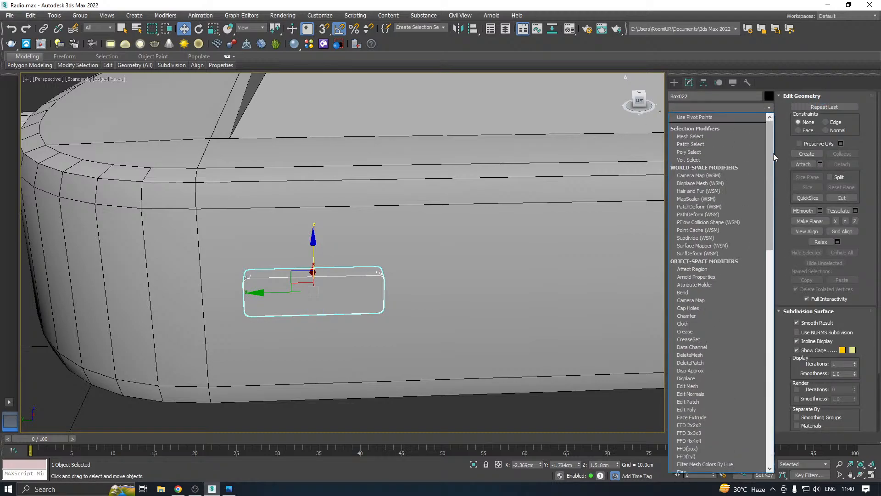
pyautogui.scroll(-10, 740, 381)
pyautogui.click(694, 345)
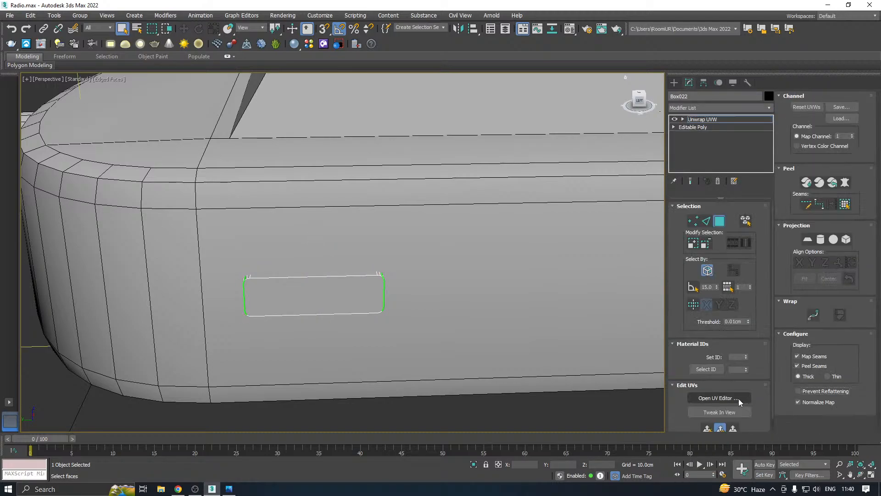
pyautogui.click(736, 398)
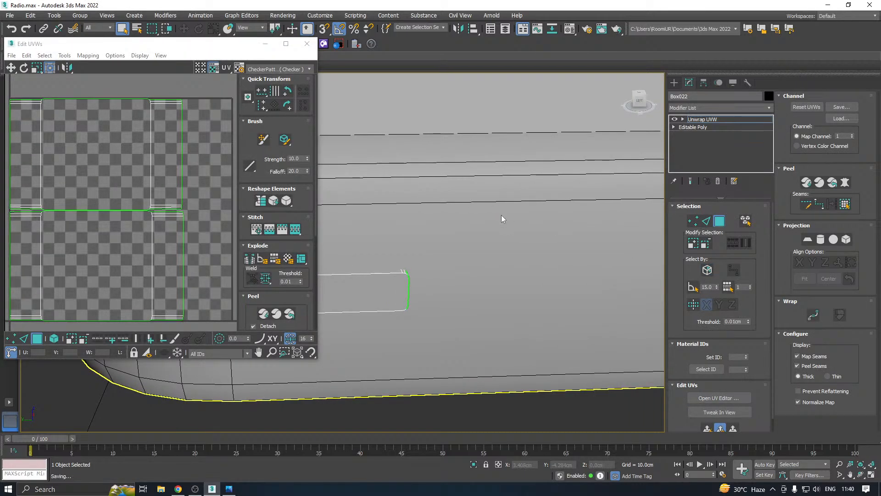
pyautogui.hotkey('ctrl', 'a')
pyautogui.click(65, 56)
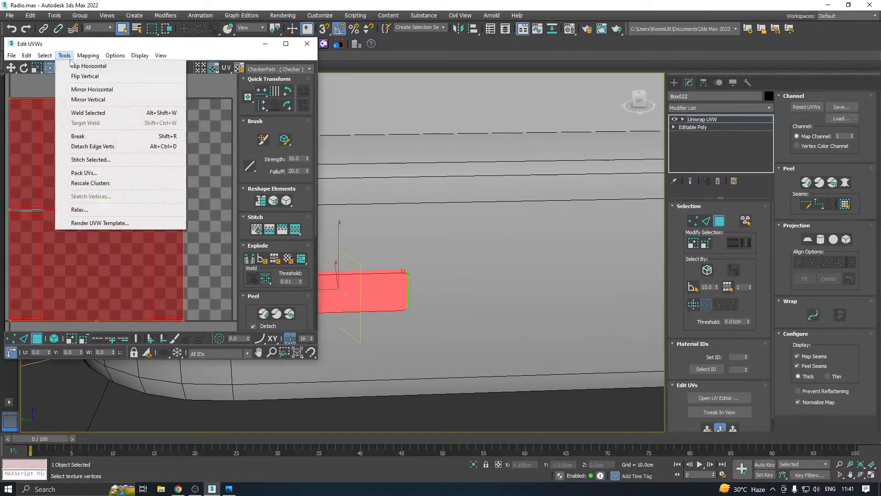
pyautogui.click(79, 209)
pyautogui.click(105, 121)
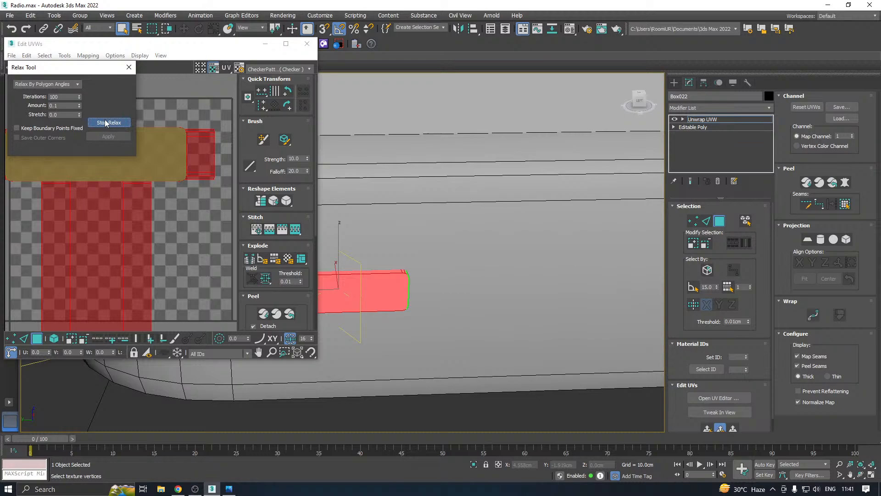
pyautogui.click(106, 122)
# - Pack the side bar's UVs and collapse its Unwrap UVW modifier into the Editable Poly
pyautogui.click(253, 296)
pyautogui.click(248, 323)
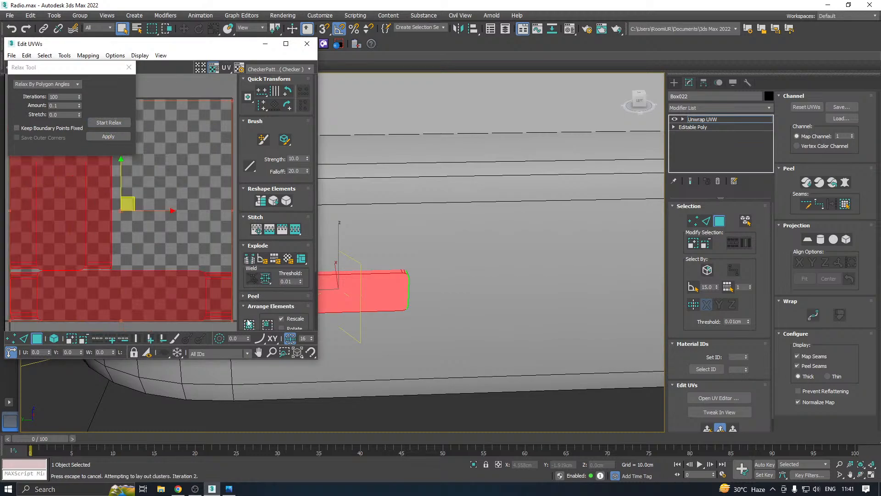
pyautogui.click(307, 44)
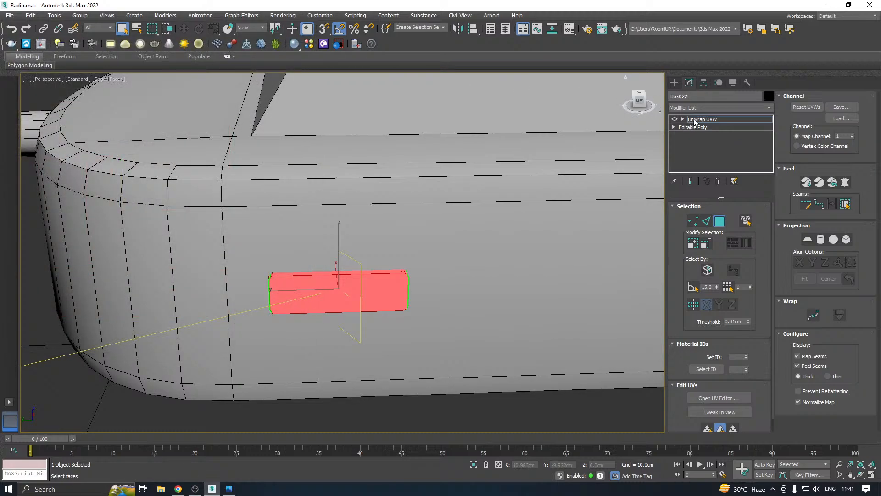
pyautogui.rightClick(694, 119)
pyautogui.click(728, 211)
# - Slide the side bar along the body to about Y -2.91 cm and try copying it farther along the side
pyautogui.moveTo(455, 210); pyautogui.dragTo(374, 237, button='middle')
pyautogui.press('w')
pyautogui.scroll(-4, 294, 231)
pyautogui.moveTo(247, 271); pyautogui.dragTo(388, 236)
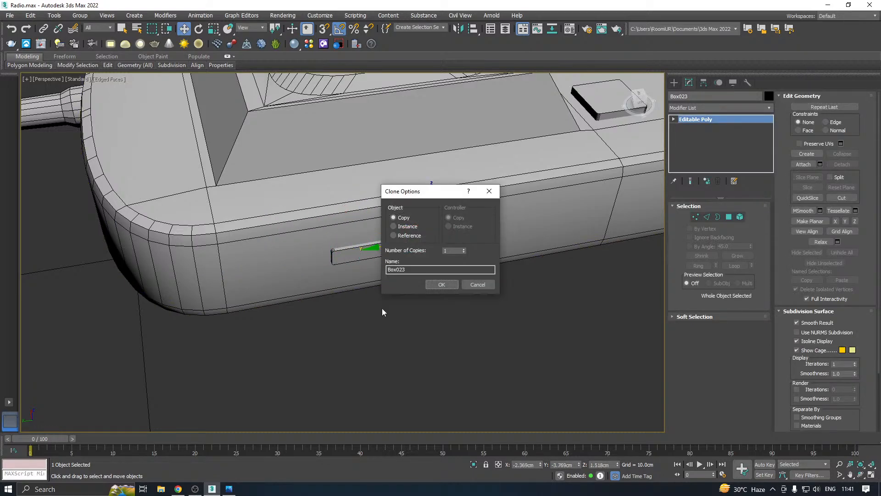
pyautogui.click(477, 285)
# - Save a copy of the scene as Radio09.max
pyautogui.moveTo(473, 230)
pyautogui.keyDown('alt'); pyautogui.mouseDown(button='middle')
pyautogui.moveTo(256, 230)
pyautogui.moveTo(394, 216)
pyautogui.moveTo(426, 193)
pyautogui.moveTo(348, 232)
pyautogui.mouseUp(button='middle'); pyautogui.keyUp('alt')
pyautogui.scroll(-5, 351, 232)
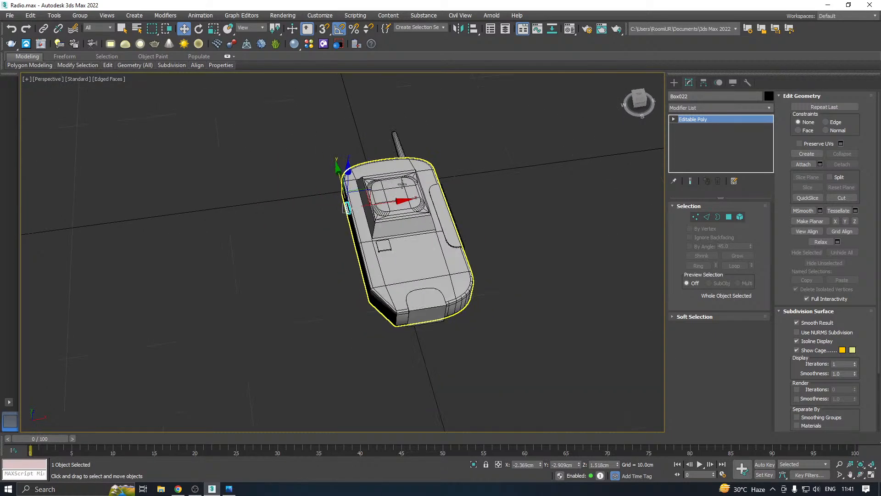
pyautogui.keyDown('alt'); pyautogui.moveTo(404, 197); pyautogui.dragTo(424, 177, button='middle'); pyautogui.keyUp('alt')
pyautogui.scroll(5, 382, 288)
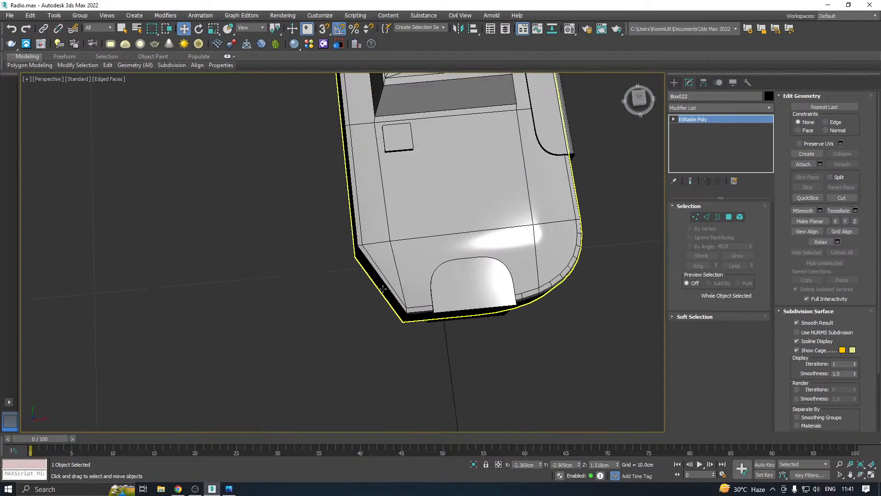
pyautogui.click(9, 15)
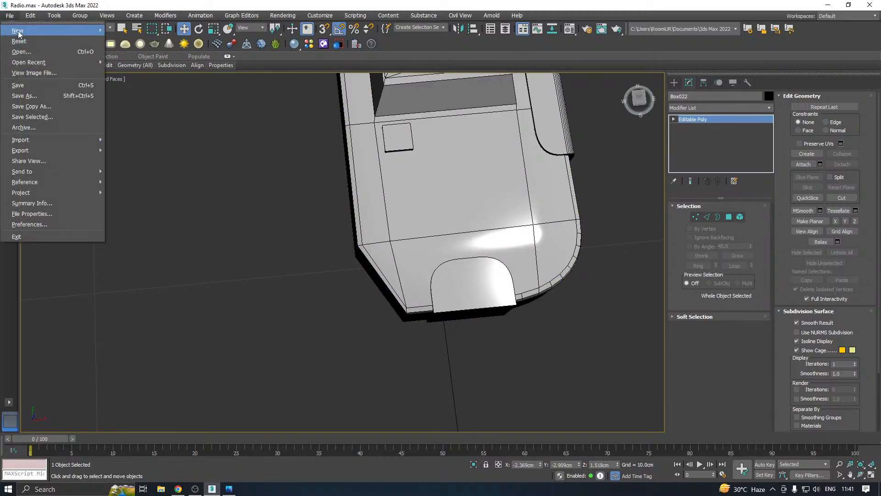
pyautogui.click(37, 109)
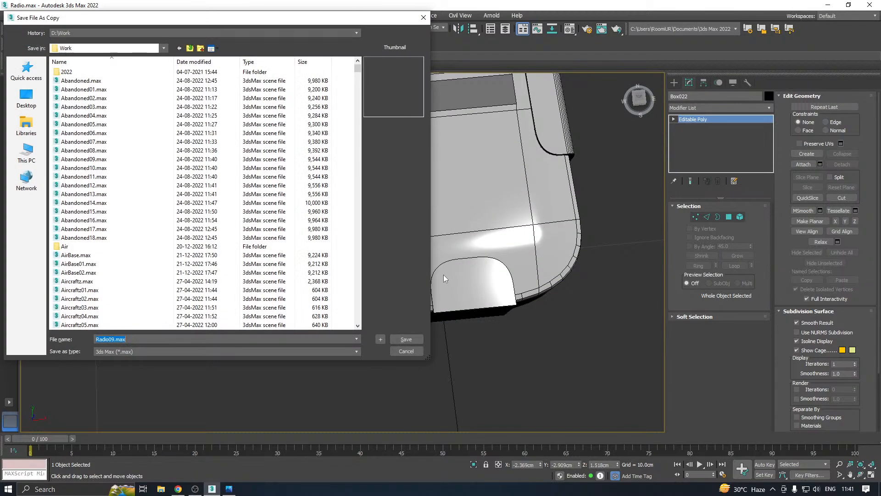
pyautogui.click(407, 340)
# - Make one copy of the side bar directly above it at about Z 4.29 cm
pyautogui.scroll(-6, 407, 348)
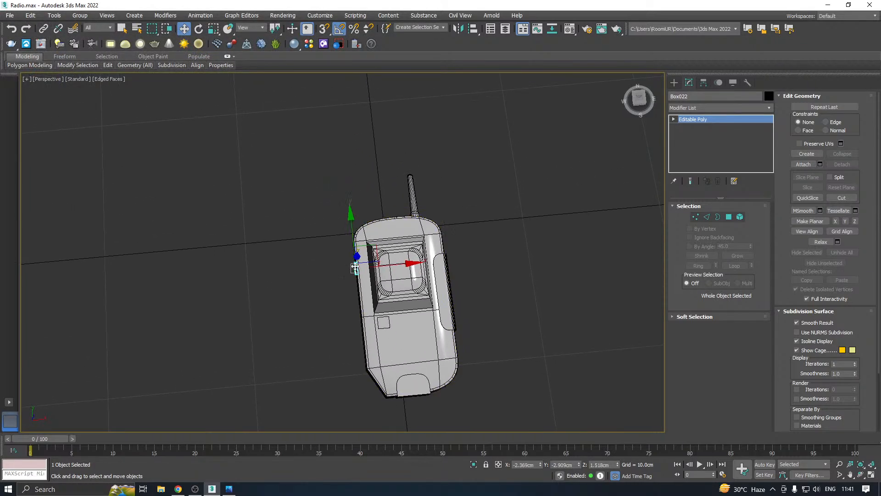
pyautogui.scroll(5, 355, 269)
pyautogui.moveTo(369, 252)
pyautogui.keyDown('alt'); pyautogui.mouseDown(button='middle')
pyautogui.moveTo(364, 257)
pyautogui.moveTo(369, 248)
pyautogui.mouseUp(button='middle'); pyautogui.keyUp('alt')
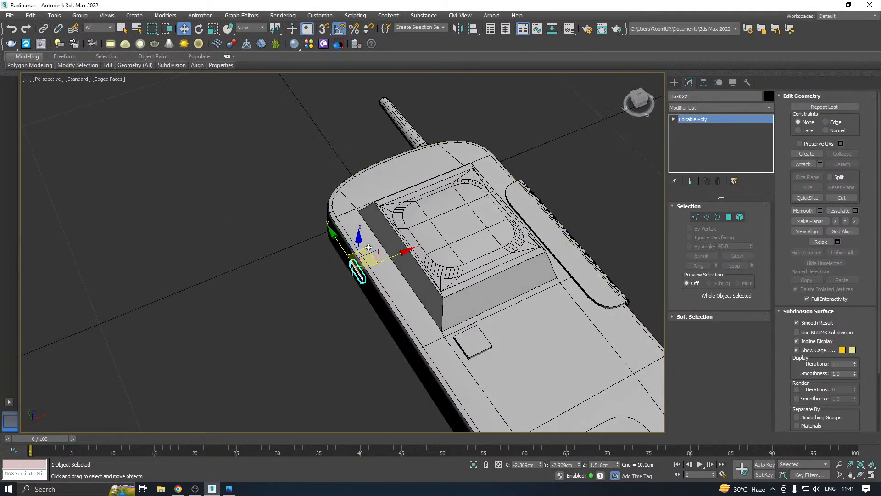
pyautogui.keyDown('shift'); pyautogui.moveTo(368, 247); pyautogui.dragTo(370, 188); pyautogui.keyUp('shift')
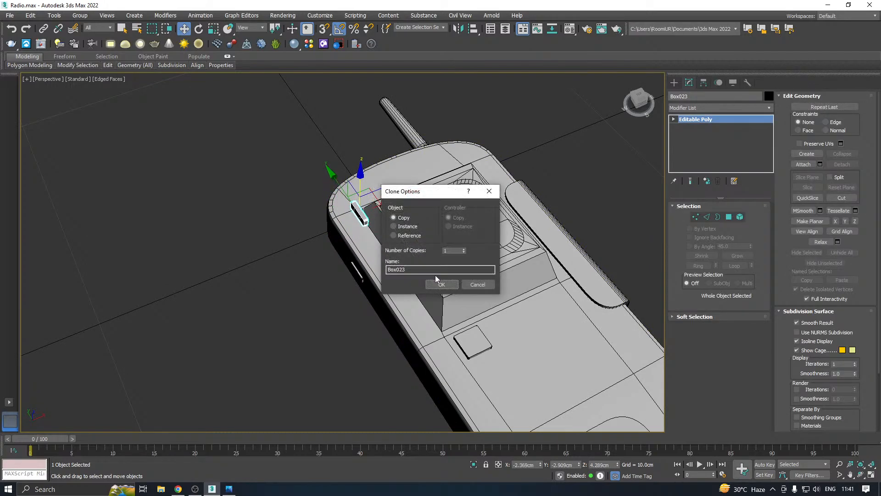
pyautogui.click(439, 284)
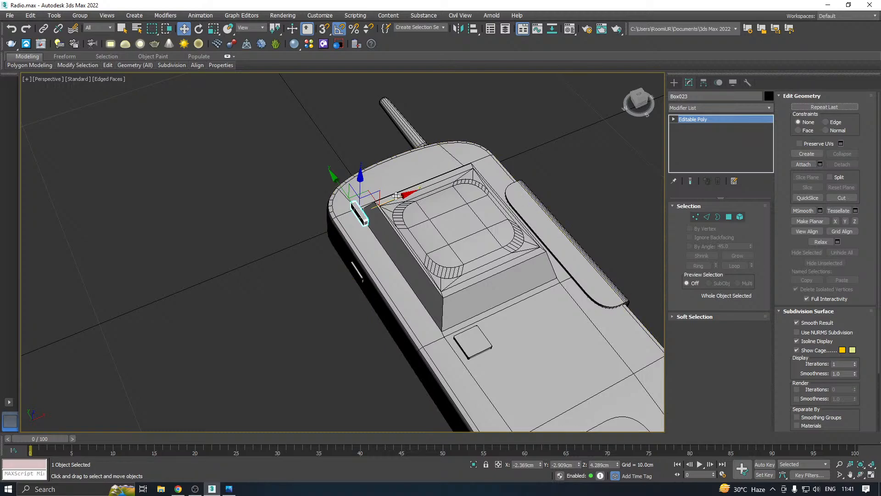
# - Rotate the new bar crosswise and move it near the antenna end at about X 0.28 cm, Y -1.60 cm
pyautogui.scroll(3, 366, 203)
pyautogui.keyDown('alt'); pyautogui.moveTo(370, 260); pyautogui.dragTo(317, 308, button='middle'); pyautogui.keyUp('alt')
pyautogui.press('e')
pyautogui.moveTo(315, 310); pyautogui.dragTo(448, 105)
pyautogui.press('w')
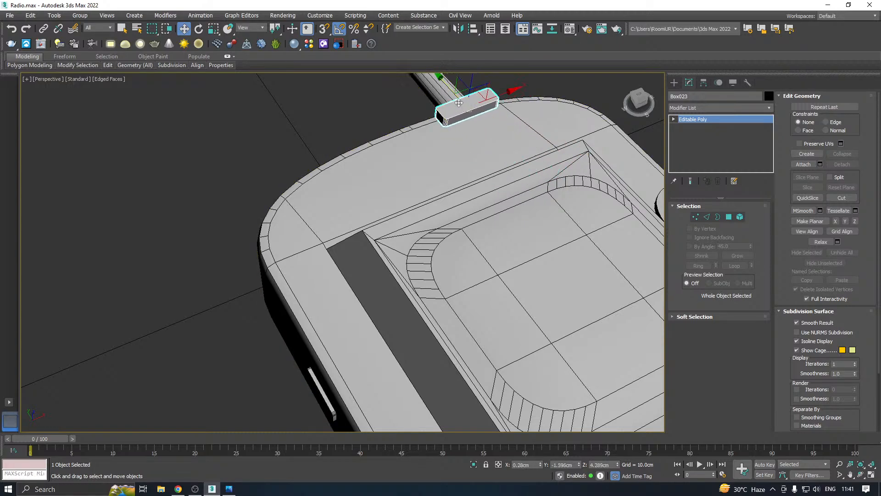
# - Lower the crosswise bar onto the body's top near the antenna, at about X 2.22, Y -0.38, Z 2.19 cm
pyautogui.moveTo(448, 104); pyautogui.dragTo(427, 154, button='middle')
pyautogui.moveTo(441, 146); pyautogui.dragTo(436, 267)
pyautogui.keyDown('alt'); pyautogui.moveTo(437, 267); pyautogui.dragTo(456, 250, button='middle'); pyautogui.keyUp('alt')
pyautogui.moveTo(456, 251); pyautogui.dragTo(550, 281)
pyautogui.keyDown('alt'); pyautogui.moveTo(550, 281); pyautogui.dragTo(508, 235, button='middle'); pyautogui.keyUp('alt')
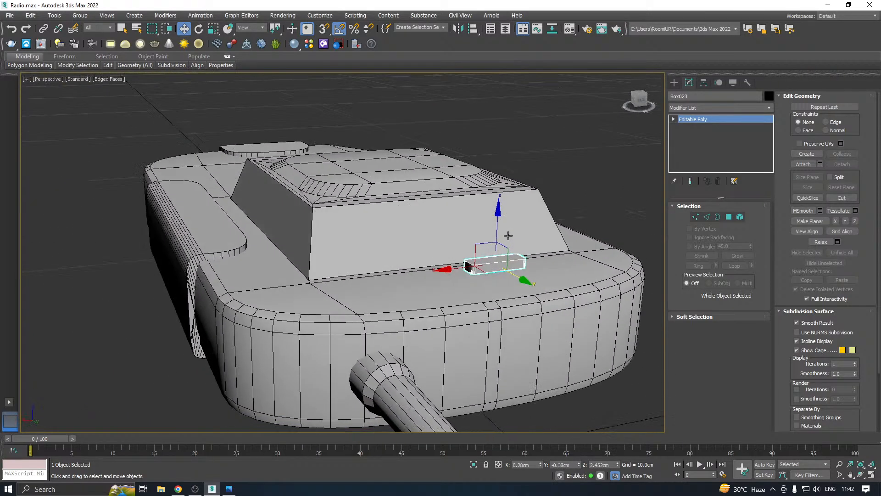
pyautogui.moveTo(499, 223); pyautogui.dragTo(496, 241)
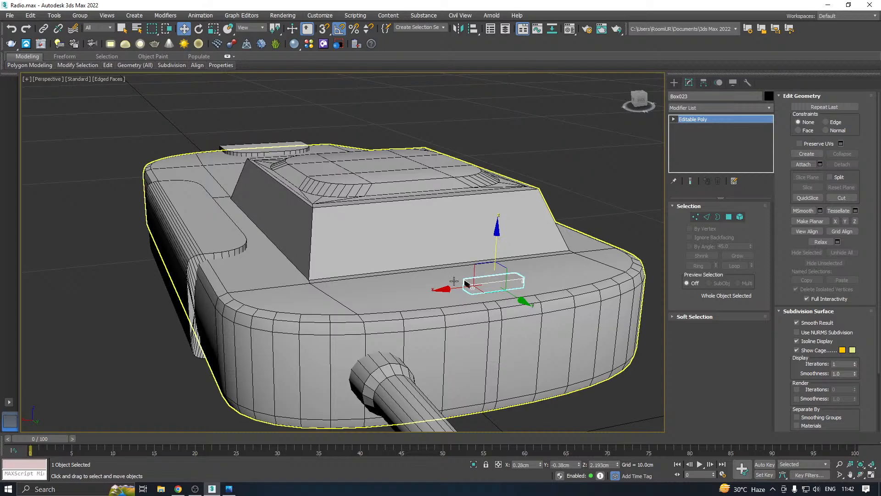
pyautogui.moveTo(451, 285); pyautogui.dragTo(307, 306)
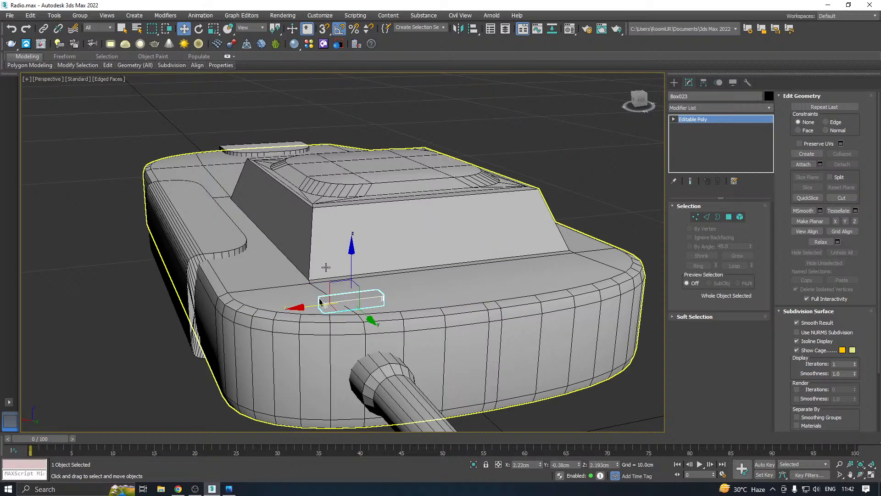
# - Shorten the crosswise bar to about half its length by moving one end's vertices along X toward the opposite end
pyautogui.keyDown('alt'); pyautogui.moveTo(308, 306); pyautogui.dragTo(339, 286, button='middle'); pyautogui.keyUp('alt')
pyautogui.scroll(3, 341, 289)
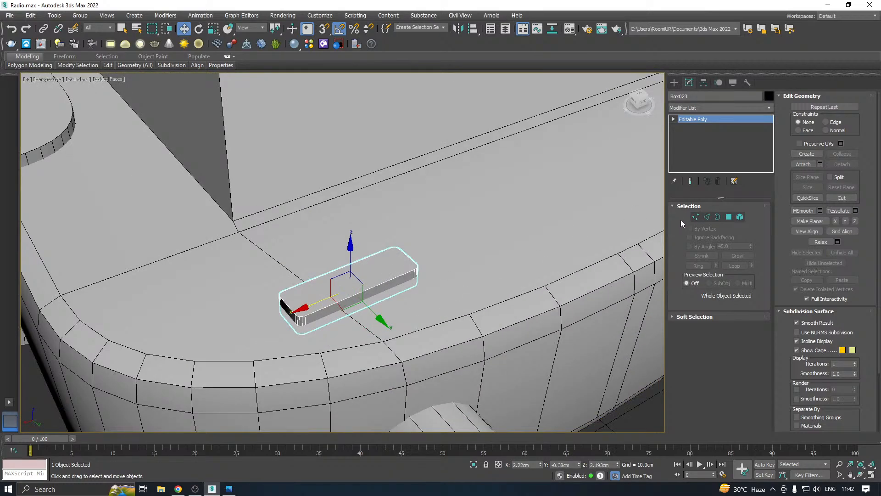
pyautogui.click(695, 217)
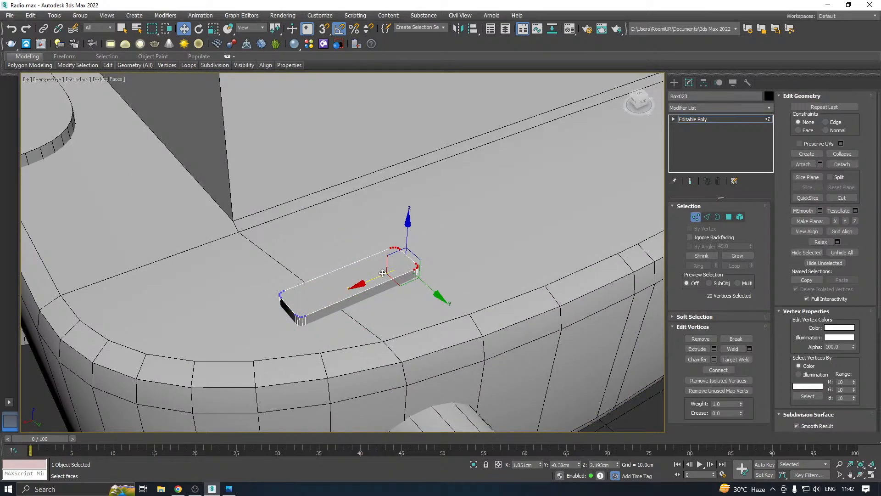
pyautogui.moveTo(372, 280); pyautogui.dragTo(296, 309)
pyautogui.click(689, 120)
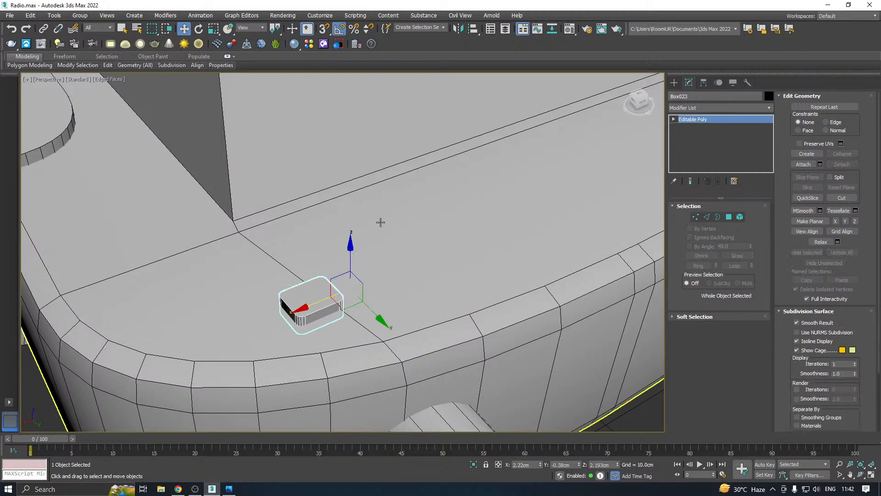
# - Move the small button on the body's top along X to about 1.97 cm in the top wireframe view
pyautogui.scroll(-3, 408, 203)
pyautogui.press('t')
pyautogui.press('F3')
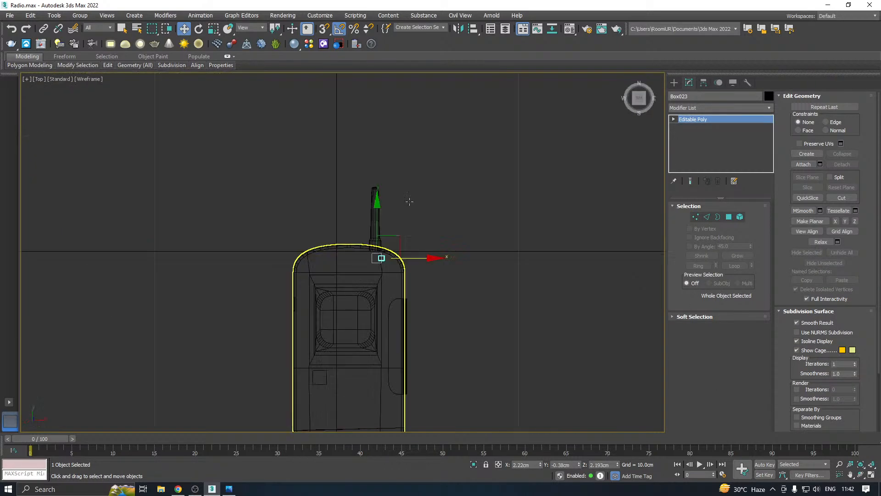
pyautogui.scroll(5, 378, 258)
pyautogui.moveTo(438, 270); pyautogui.dragTo(406, 269)
pyautogui.moveTo(408, 231); pyautogui.dragTo(420, 207, button='middle')
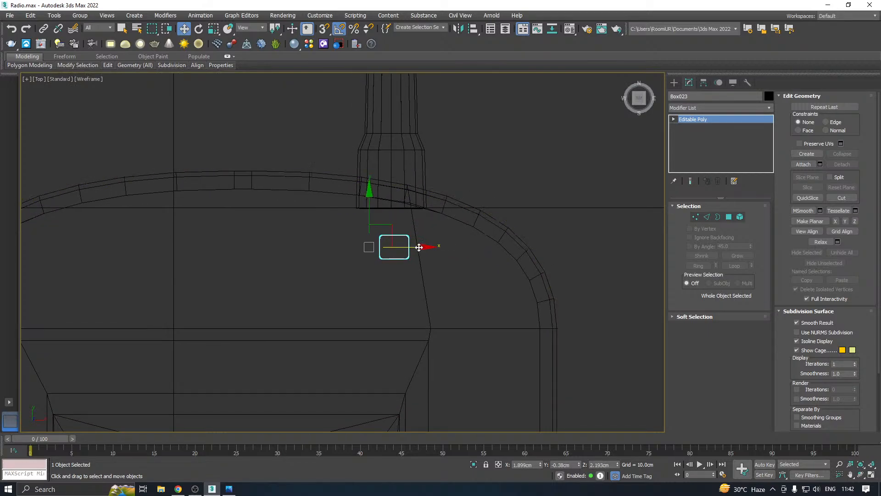
pyautogui.keyDown('shift'); pyautogui.moveTo(414, 247); pyautogui.dragTo(410, 247); pyautogui.keyUp('shift')
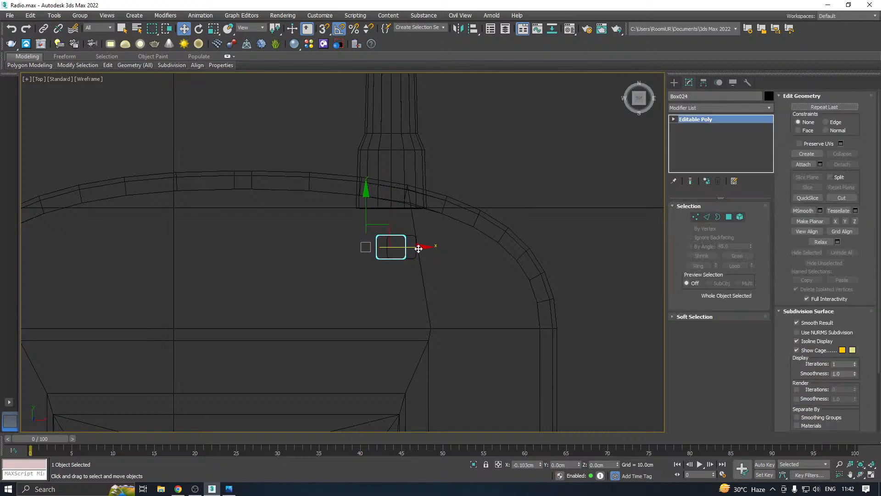
pyautogui.click(477, 283)
# - Apply an Unwrap UVW modifier to the small top button and open its UVs for editing
pyautogui.click(745, 108)
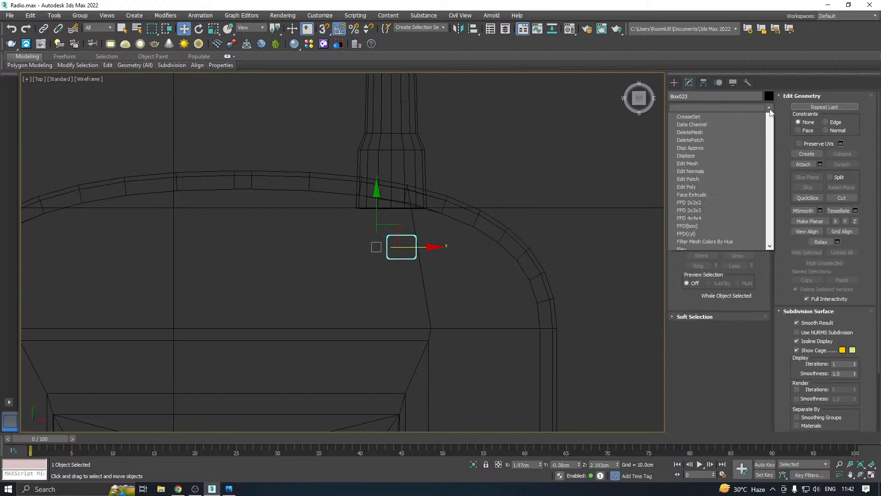
pyautogui.moveTo(772, 139); pyautogui.dragTo(771, 414)
pyautogui.click(701, 336)
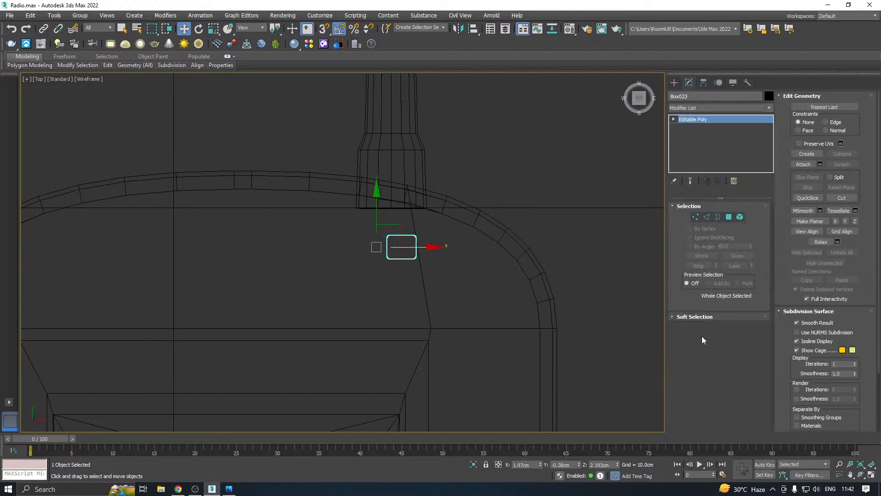
pyautogui.click(718, 397)
pyautogui.moveTo(504, 229); pyautogui.dragTo(541, 227, button='middle')
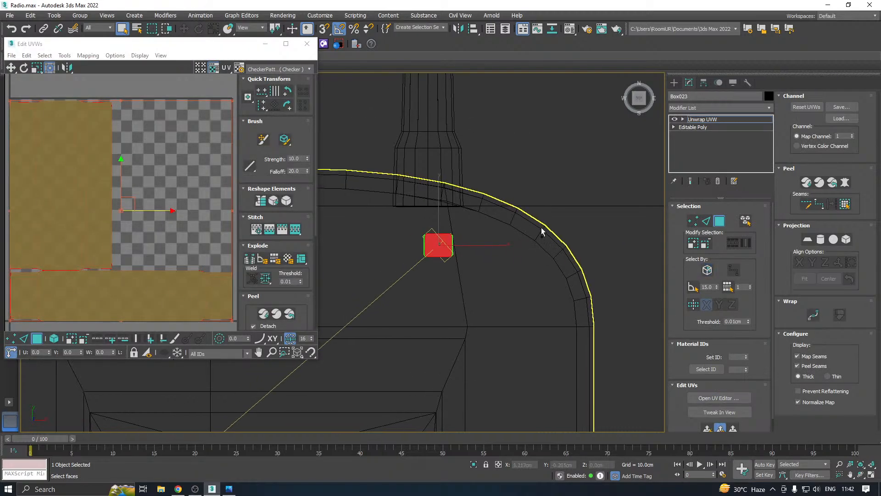
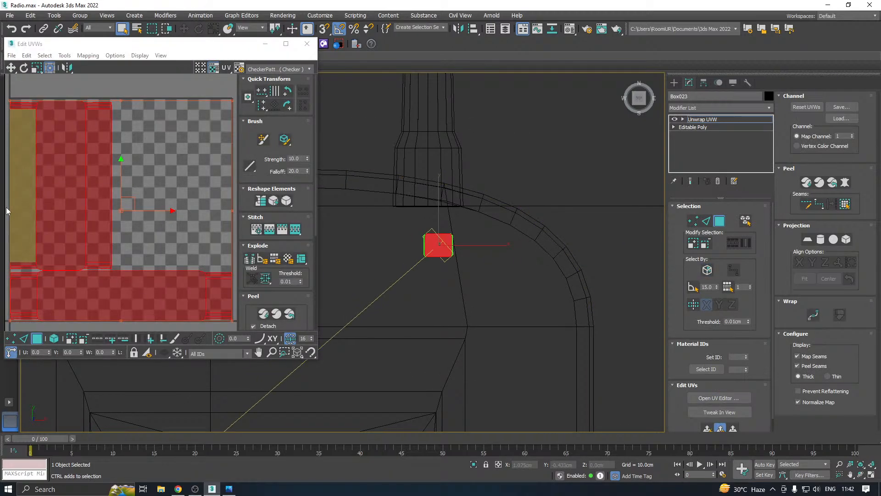
# - Relax the button's UVs by polygon angles, pack them into the tile and finish the UV editing
pyautogui.click(64, 55)
pyautogui.click(73, 210)
pyautogui.click(109, 123)
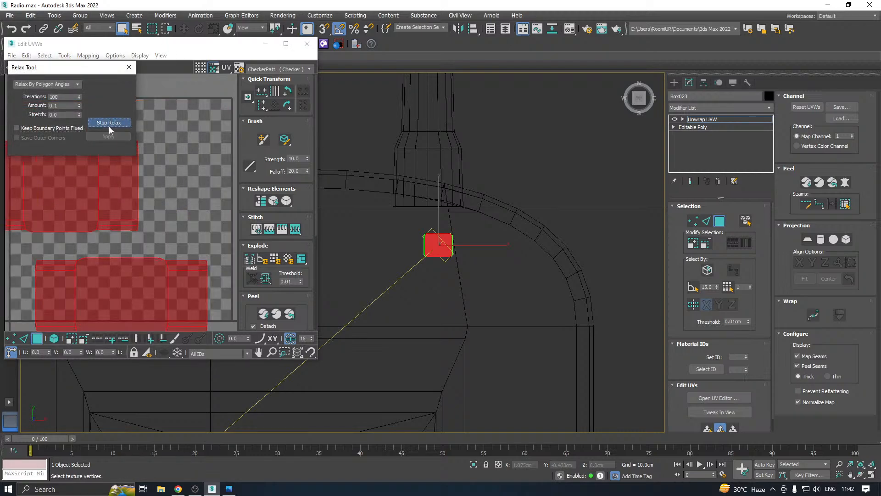
pyautogui.click(266, 296)
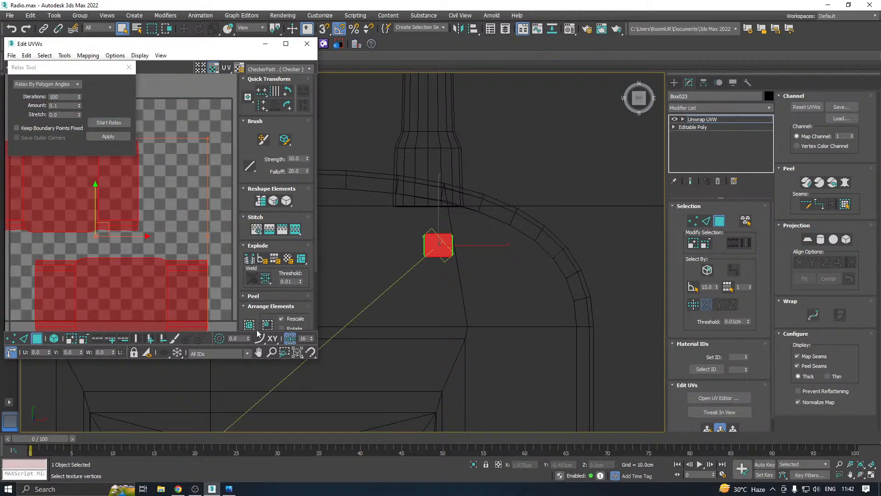
pyautogui.click(307, 44)
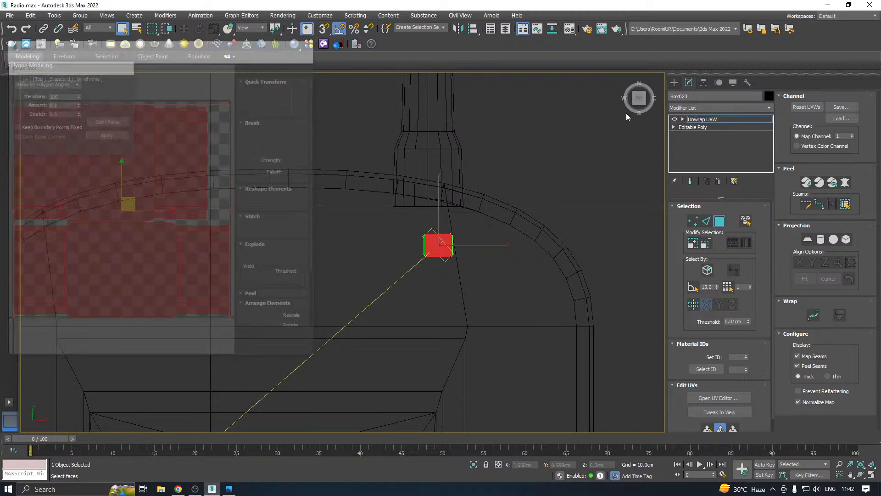
pyautogui.click(698, 119)
# - Make two copies of the unwrapped button in a row along negative X, spaced about 0.31 cm apart
pyautogui.scroll(3, 454, 244)
pyautogui.press('w')
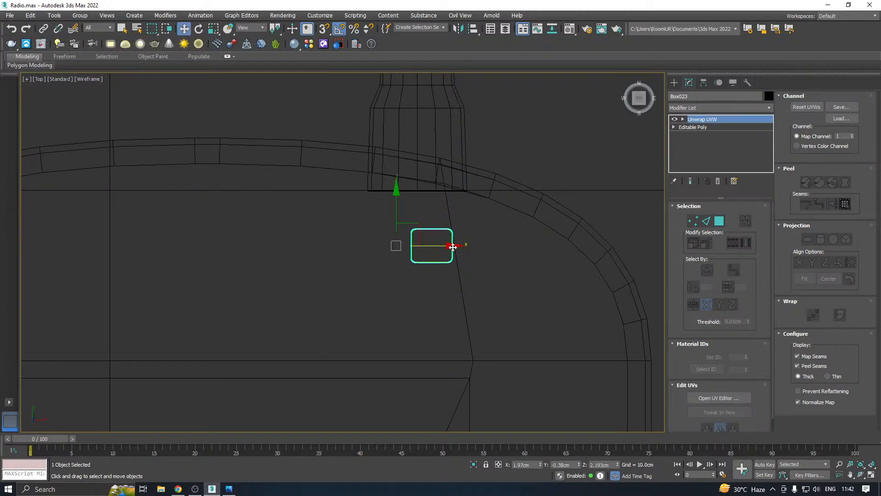
pyautogui.keyDown('shift'); pyautogui.moveTo(444, 244); pyautogui.dragTo(401, 244); pyautogui.keyUp('shift')
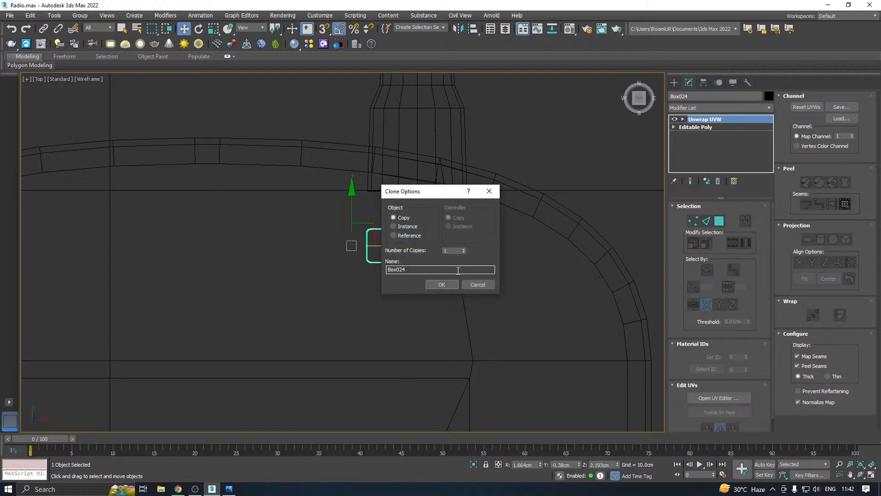
pyautogui.click(464, 248)
pyautogui.click(445, 286)
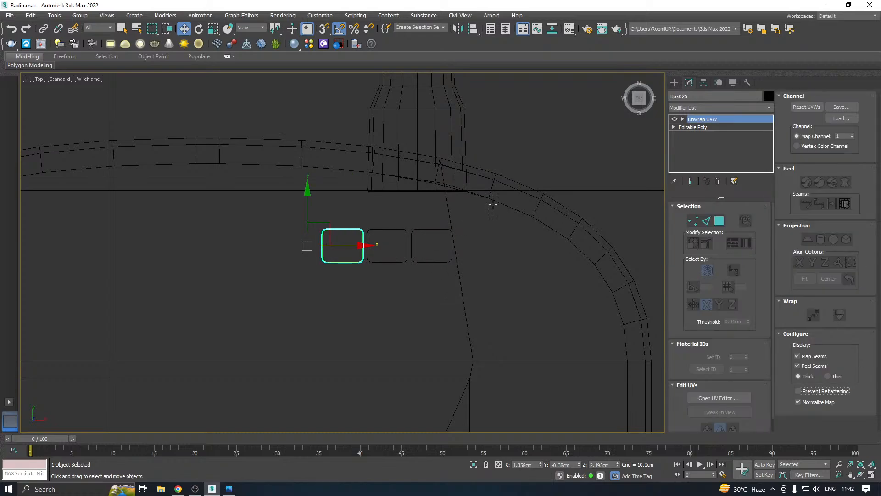
# - Delete the two copied buttons beside the original on the body's top
pyautogui.click(538, 172)
pyautogui.scroll(-5, 399, 181)
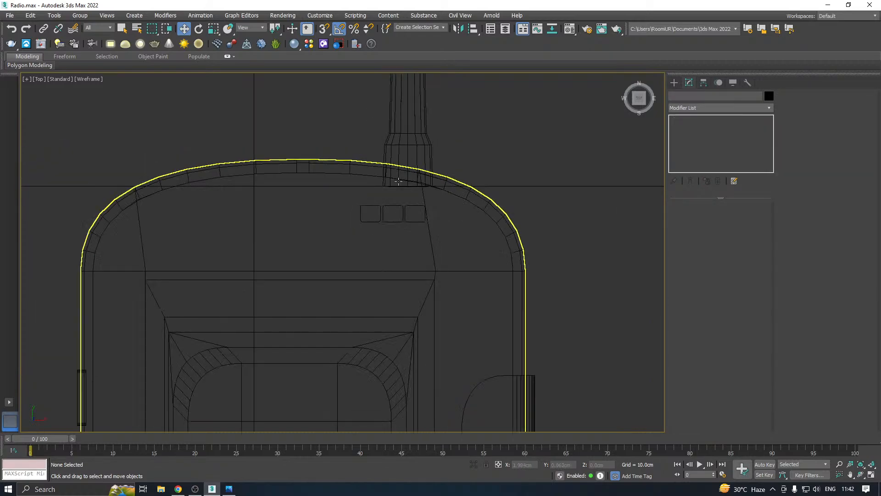
pyautogui.press('p')
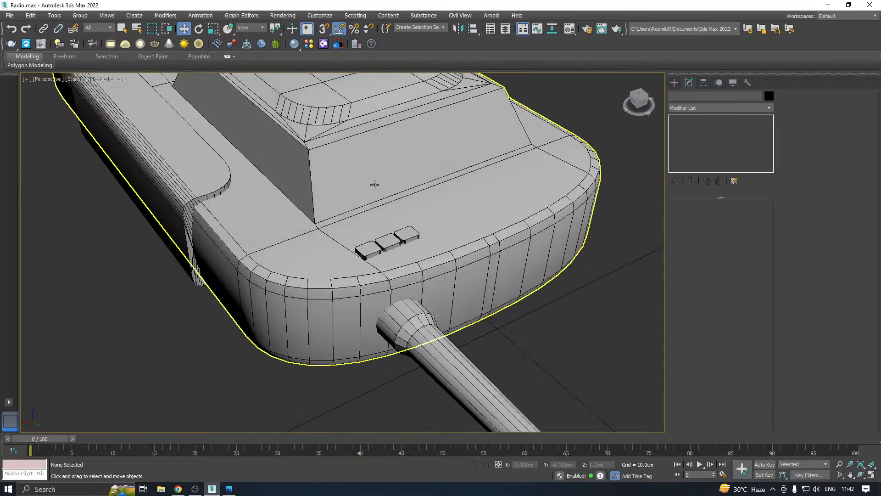
pyautogui.scroll(-3, 374, 247)
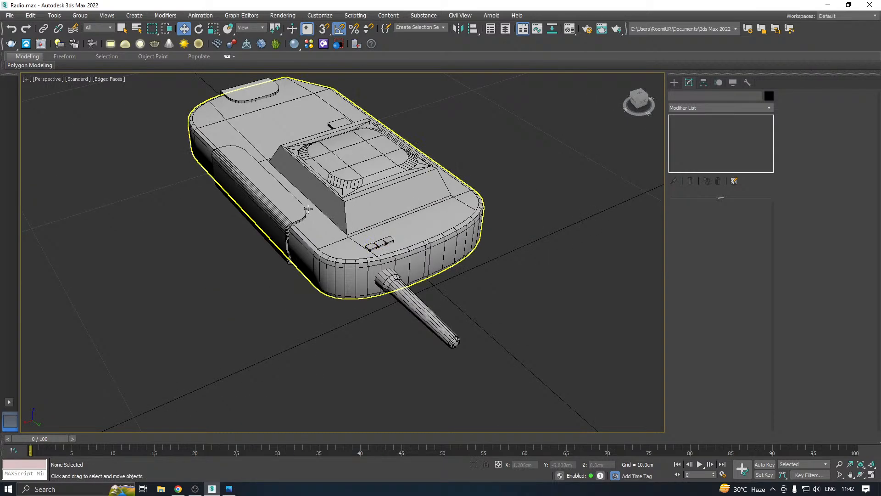
pyautogui.keyDown('alt'); pyautogui.moveTo(381, 239); pyautogui.dragTo(421, 209, button='middle'); pyautogui.keyUp('alt')
pyautogui.scroll(8, 421, 209)
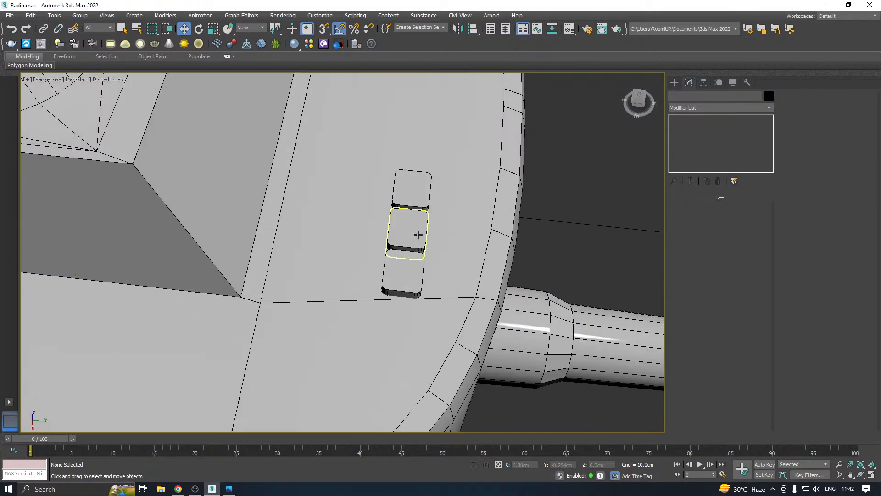
pyautogui.click(405, 258)
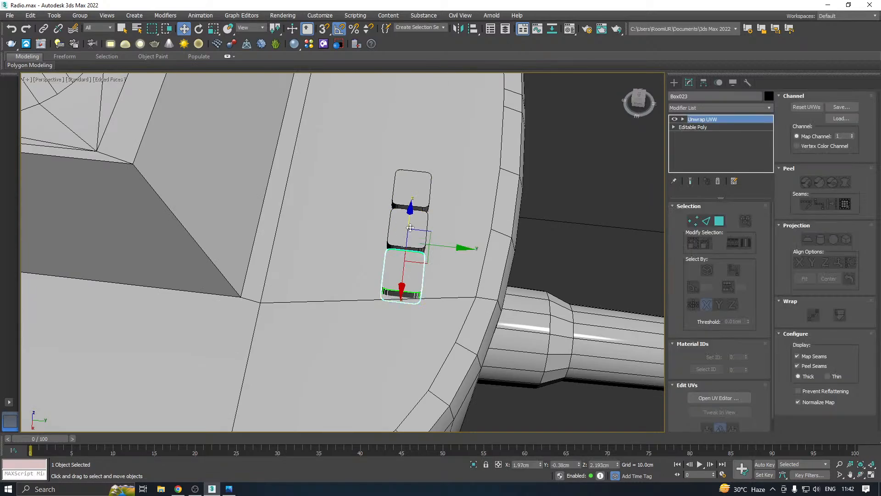
pyautogui.click(407, 221)
pyautogui.press('Delete')
pyautogui.click(413, 181)
pyautogui.press('Delete')
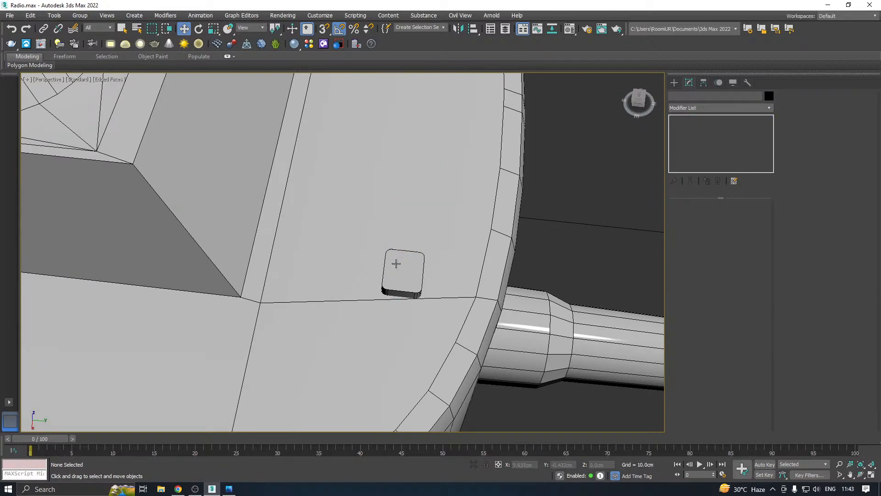
# - Save a copy of the scene as Radio10.max in the Work folder
pyautogui.click(398, 261)
pyautogui.scroll(-3, 401, 260)
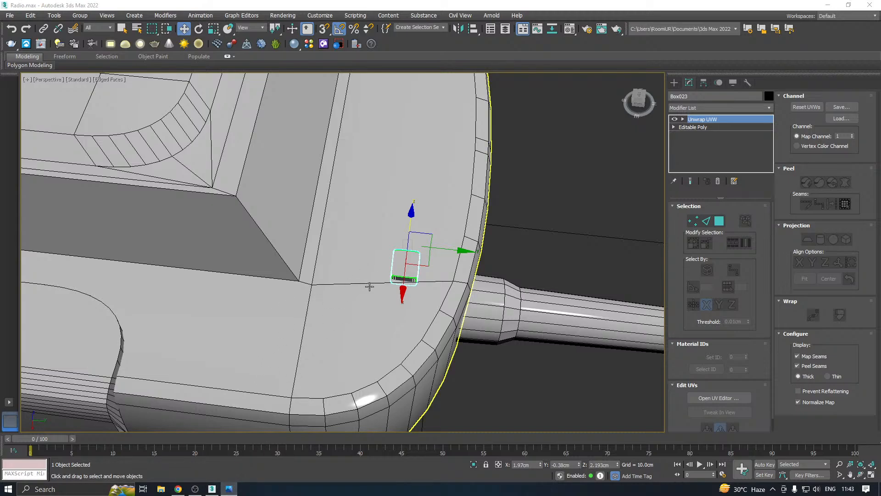
pyautogui.scroll(-12, 370, 286)
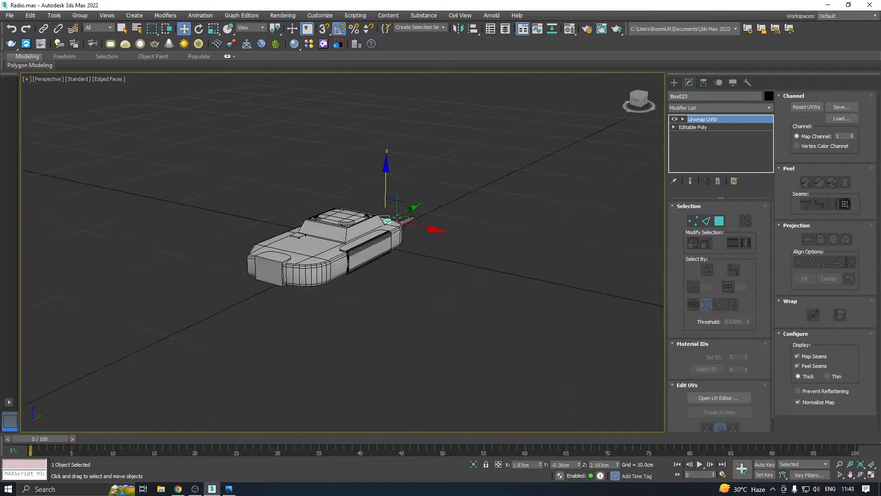
pyautogui.keyDown('alt'); pyautogui.moveTo(397, 218); pyautogui.dragTo(385, 245, button='middle'); pyautogui.keyUp('alt')
pyautogui.scroll(5, 354, 256)
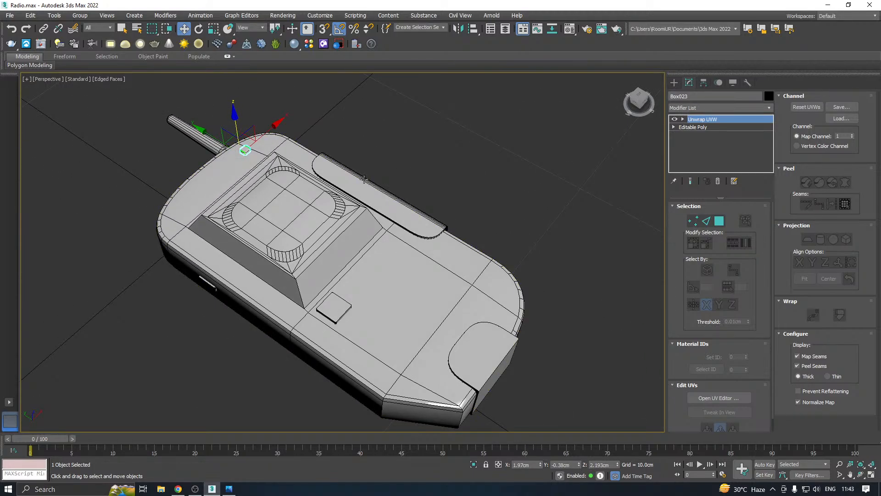
pyautogui.scroll(-3, 364, 179)
pyautogui.keyDown('alt'); pyautogui.moveTo(364, 179); pyautogui.dragTo(364, 206, button='middle'); pyautogui.keyUp('alt')
pyautogui.click(9, 15)
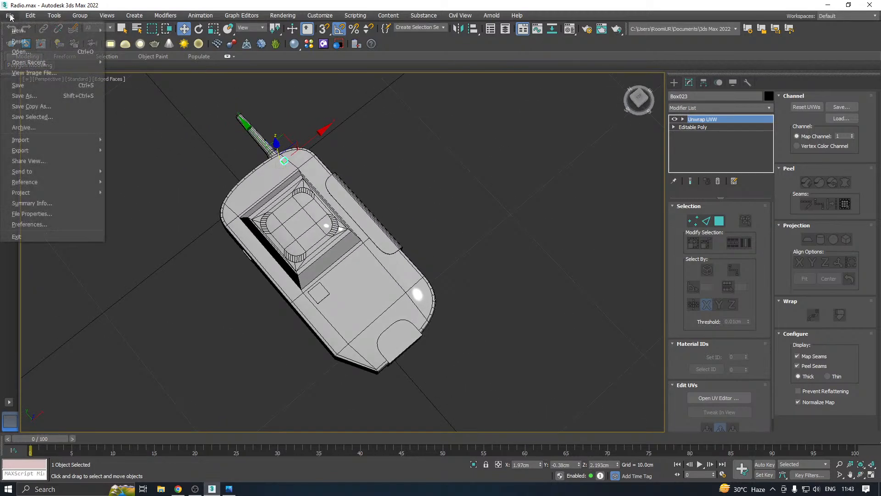
pyautogui.click(92, 107)
pyautogui.click(407, 339)
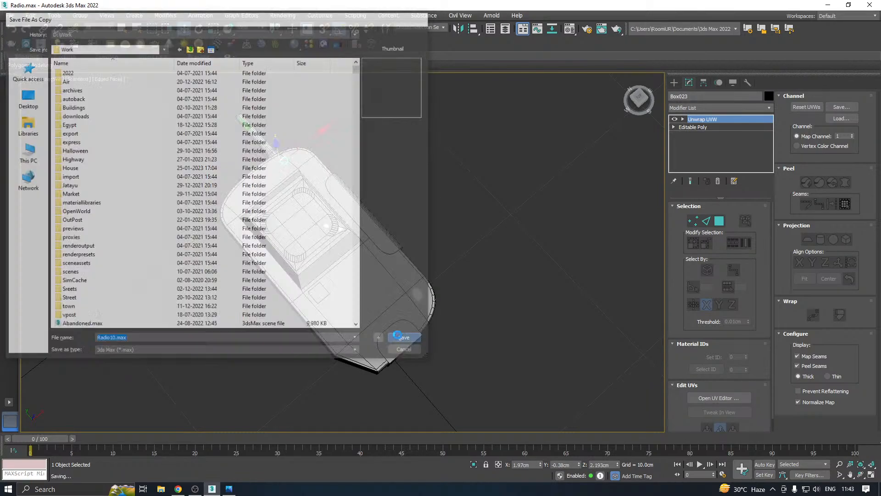
# - Isolate the main radio body and apply an Unwrap UVW modifier to it
pyautogui.click(371, 267)
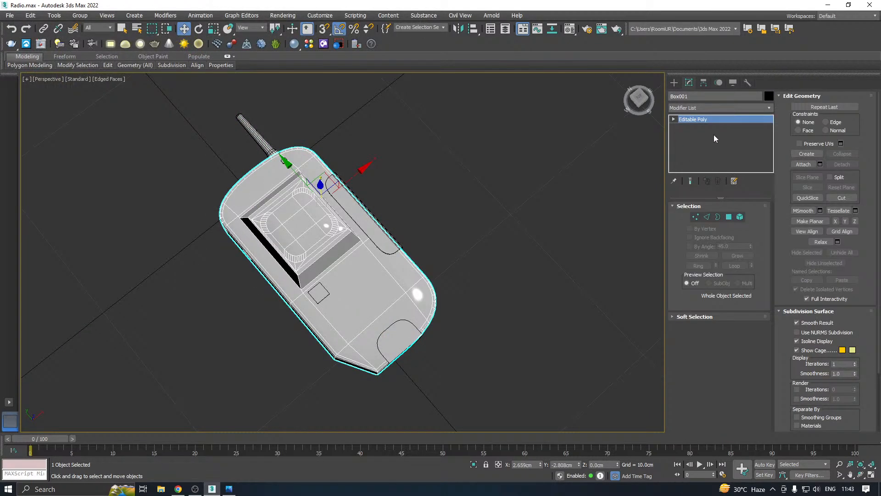
pyautogui.keyDown('alt'); pyautogui.moveTo(395, 165); pyautogui.dragTo(502, 254, button='middle'); pyautogui.keyUp('alt')
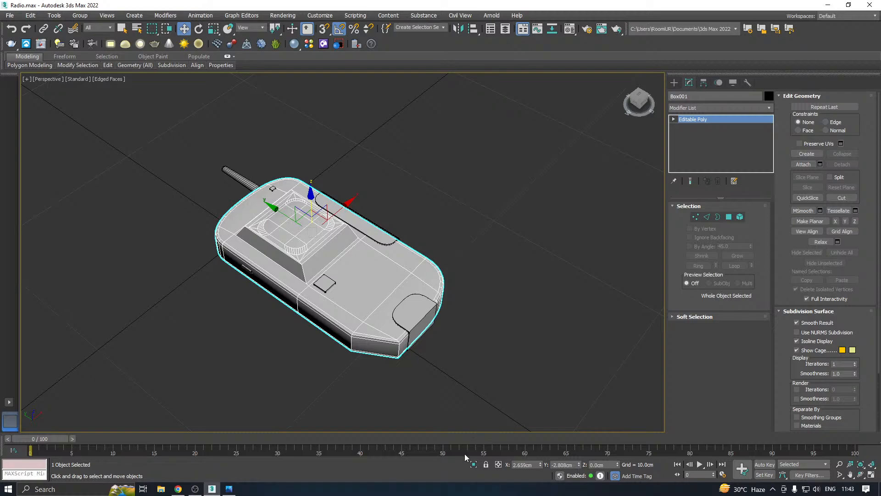
pyautogui.click(473, 465)
pyautogui.click(769, 107)
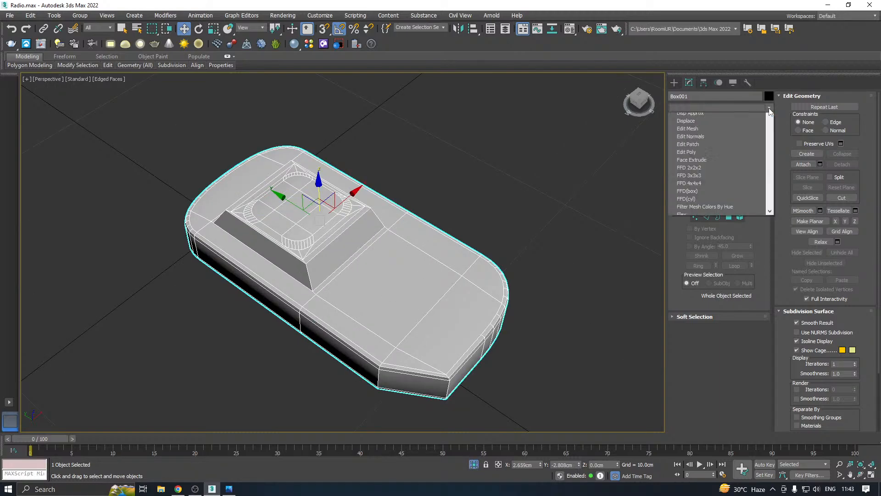
pyautogui.scroll(-10, 772, 153)
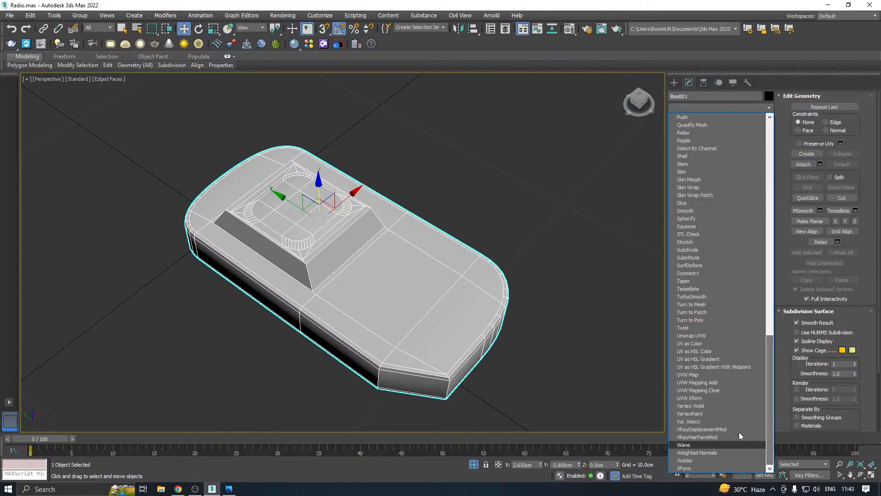
pyautogui.click(717, 335)
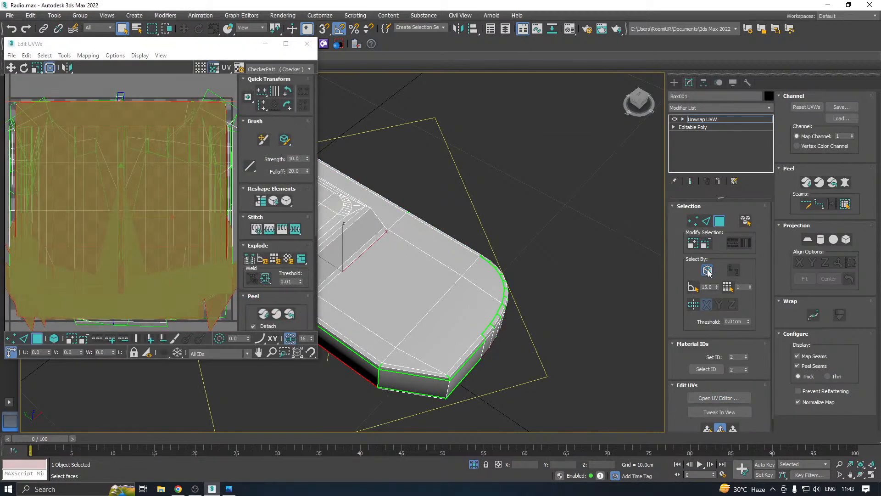
# - Select all of the body's faces in the UV editor and pack their UV elements into the tile
pyautogui.click(526, 256)
pyautogui.click(251, 297)
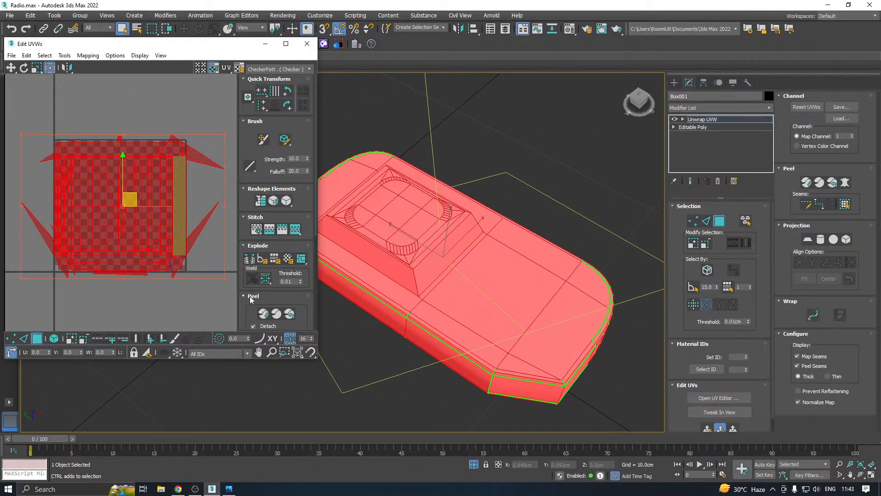
pyautogui.click(249, 325)
# - Show the checker pattern on the body and move all its UVs outside the tile along positive U
pyautogui.keyDown('alt'); pyautogui.moveTo(542, 266); pyautogui.dragTo(526, 277, button='middle'); pyautogui.keyUp('alt')
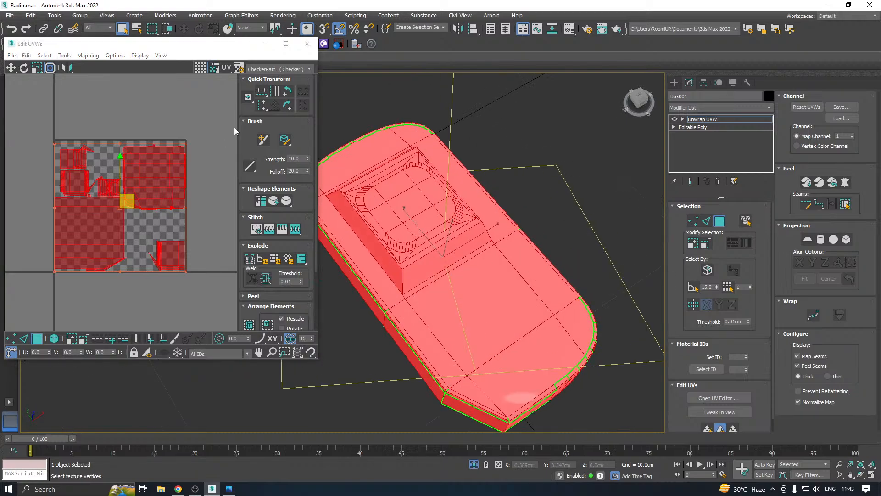
pyautogui.click(281, 65)
pyautogui.click(275, 87)
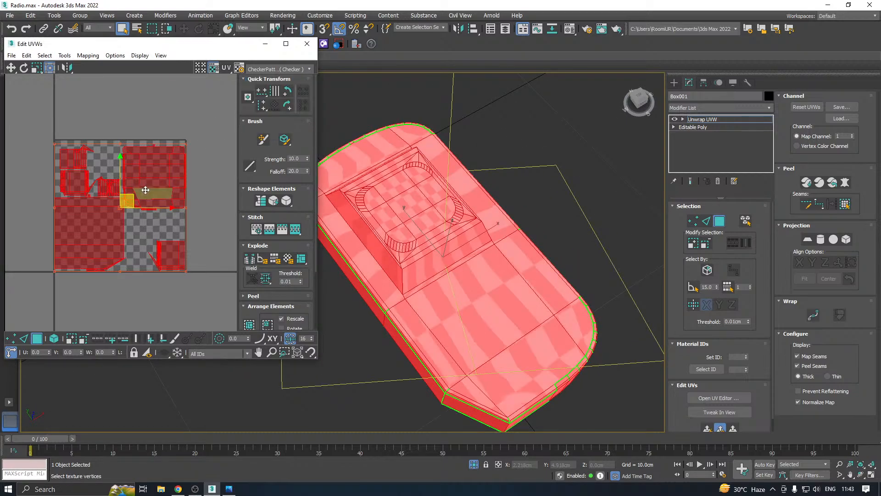
pyautogui.moveTo(132, 201); pyautogui.dragTo(318, 210)
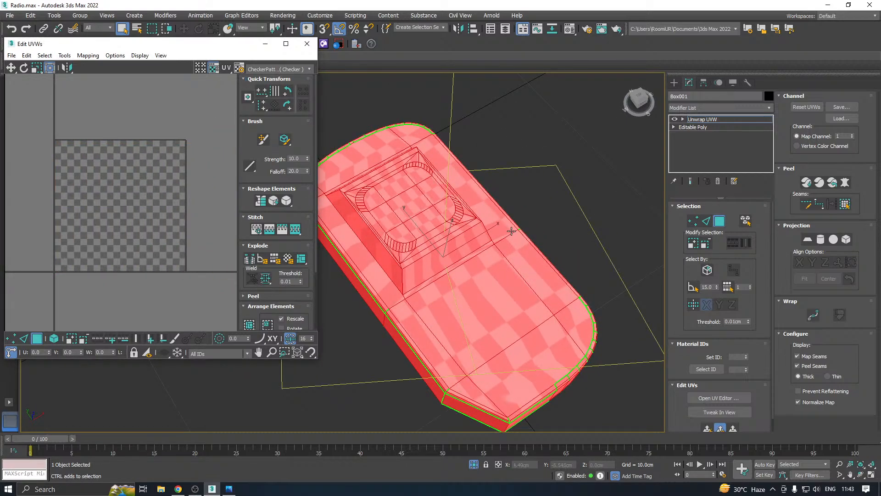
# - Select the rounded recess faces on the raised block and grow the selection to cover the block's whole top surface
pyautogui.keyDown('alt'); pyautogui.moveTo(505, 215); pyautogui.dragTo(523, 215, button='middle'); pyautogui.keyUp('alt')
pyautogui.scroll(4, 523, 215)
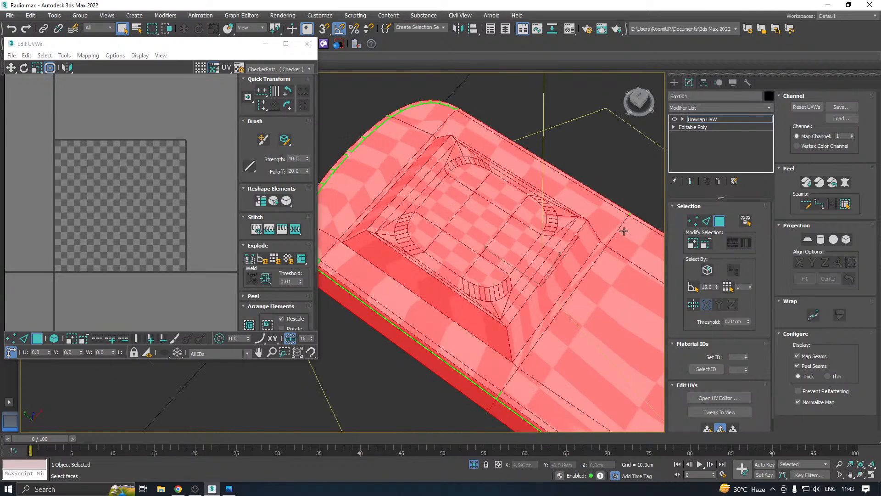
pyautogui.click(463, 238)
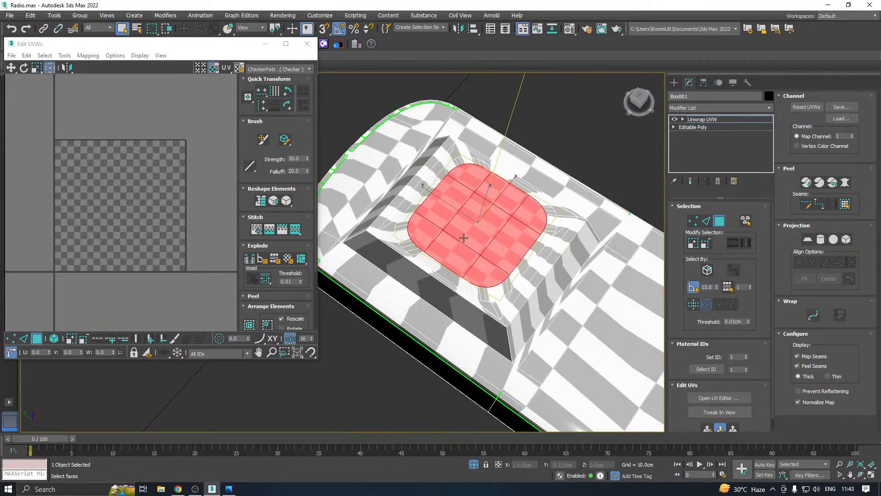
pyautogui.click(693, 244)
pyautogui.click(693, 244)
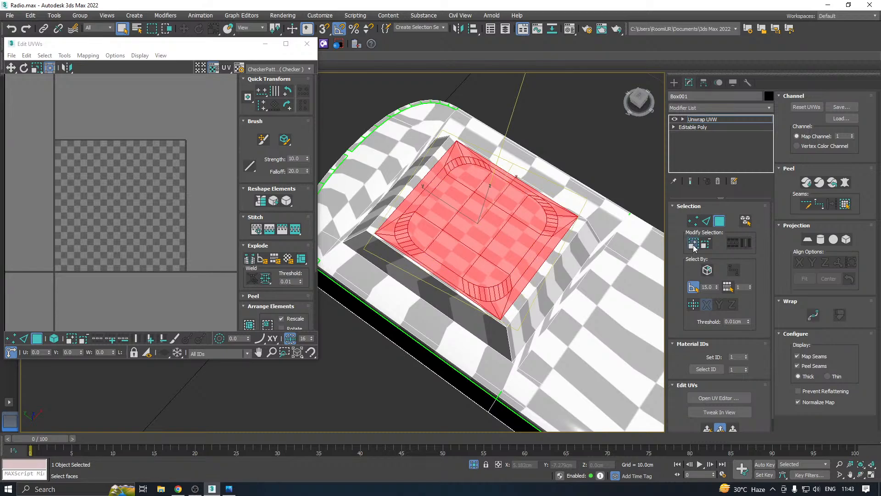
pyautogui.click(693, 244)
# - Planar-map the selected top surface of the raised block with the projection aligned to the Z axis
pyautogui.click(708, 429)
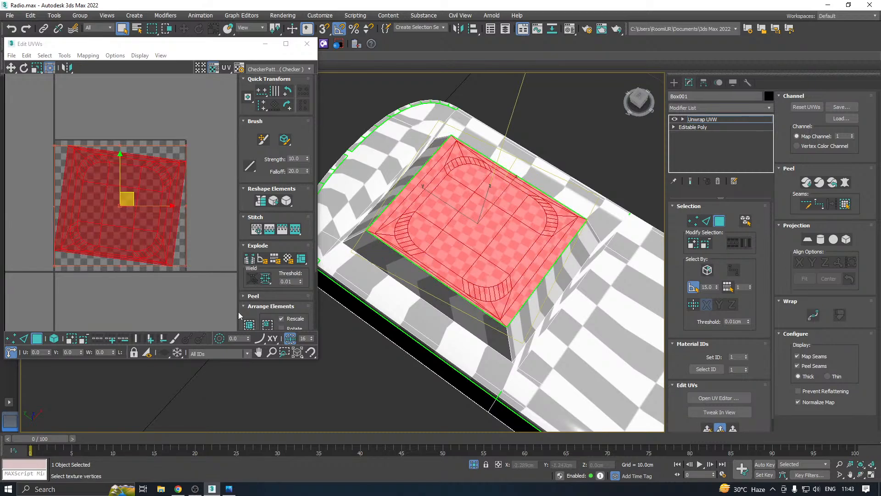
pyautogui.click(807, 239)
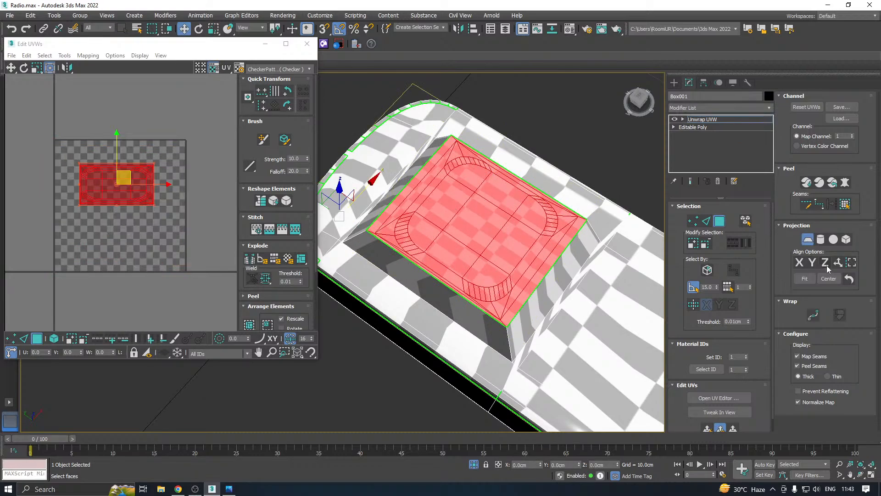
pyautogui.click(825, 262)
pyautogui.click(806, 239)
# - Relax the top surface's UVs by polygon angles and move the element below the UV tile
pyautogui.click(65, 56)
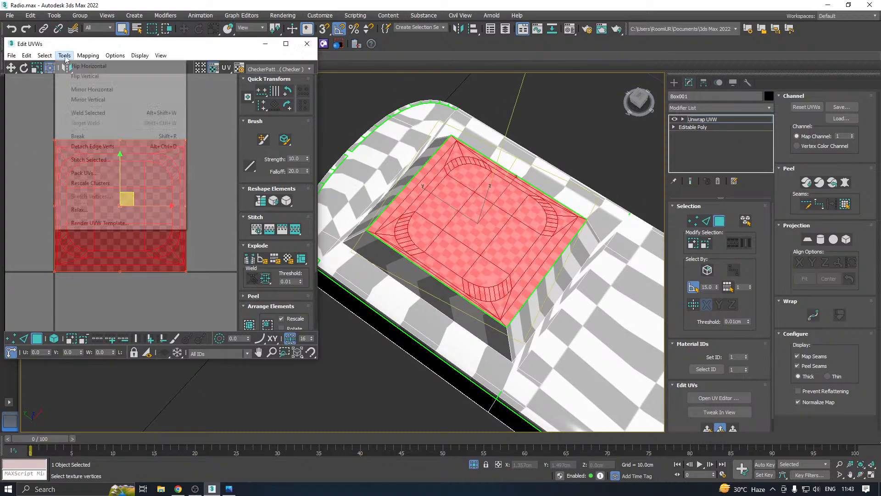
pyautogui.click(74, 207)
pyautogui.click(110, 122)
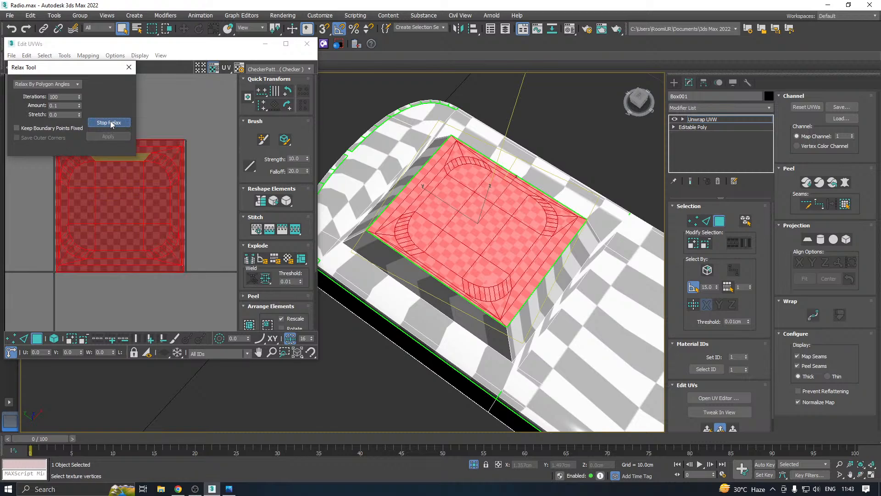
pyautogui.click(111, 123)
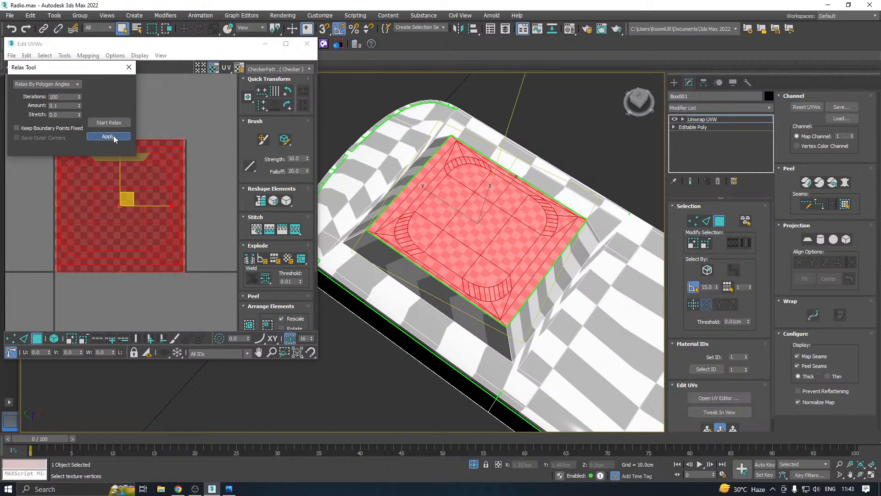
pyautogui.scroll(-2, 114, 211)
pyautogui.moveTo(113, 211); pyautogui.dragTo(62, 345)
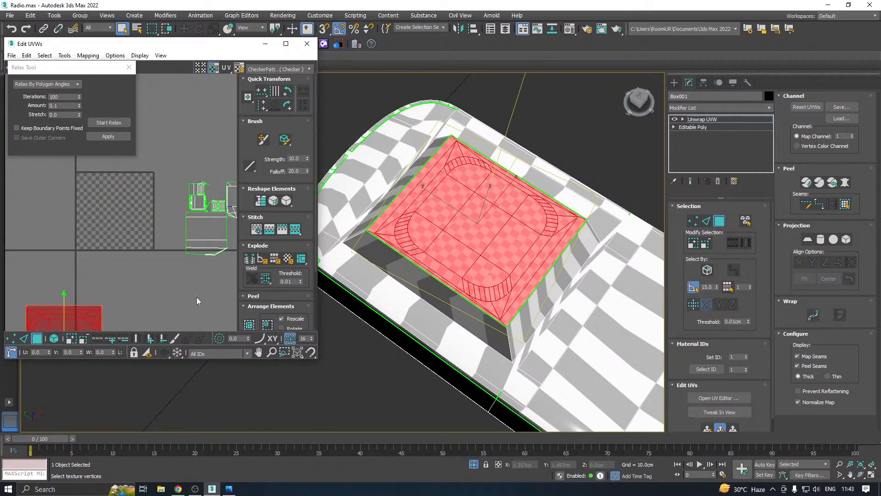
# - Select the four sloped side faces around the raised block on the body
pyautogui.keyDown('alt'); pyautogui.moveTo(454, 266); pyautogui.dragTo(447, 254, button='middle'); pyautogui.keyUp('alt')
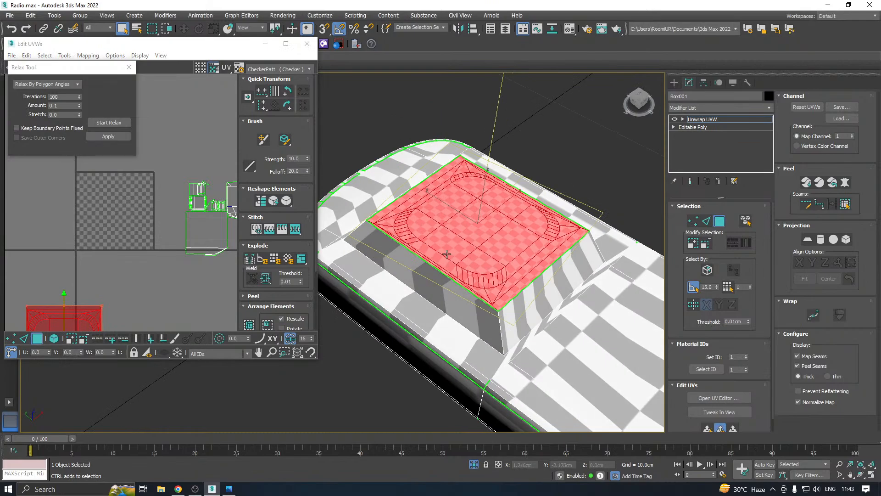
pyautogui.click(446, 293)
pyautogui.keyDown('ctrl'); pyautogui.doubleClick(544, 303); pyautogui.keyUp('ctrl')
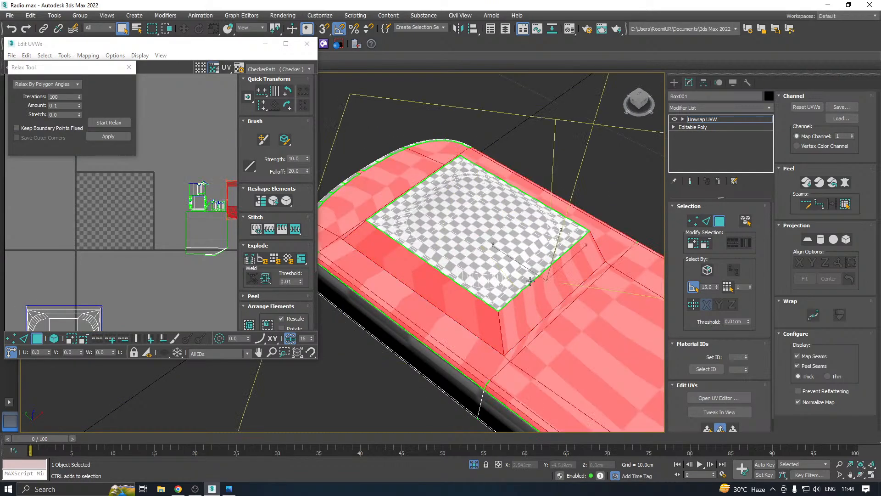
pyautogui.click(461, 295)
pyautogui.click(457, 307)
pyautogui.keyDown('ctrl'); pyautogui.click(546, 301); pyautogui.keyUp('ctrl')
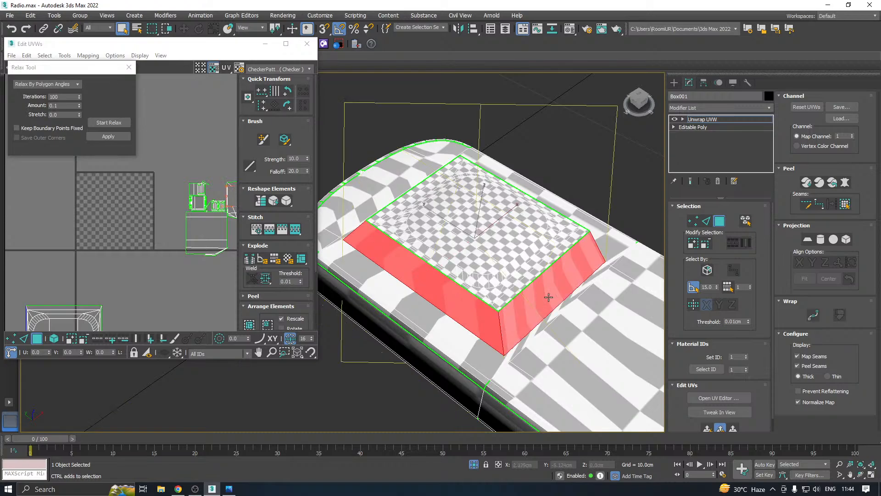
pyautogui.keyDown('alt'); pyautogui.moveTo(549, 297); pyautogui.dragTo(490, 270, button='middle'); pyautogui.keyUp('alt')
pyautogui.keyDown('ctrl'); pyautogui.click(511, 299); pyautogui.keyUp('ctrl')
pyautogui.keyDown('alt'); pyautogui.moveTo(573, 289); pyautogui.dragTo(486, 273, button='middle'); pyautogui.keyUp('alt')
pyautogui.keyDown('ctrl'); pyautogui.click(519, 298); pyautogui.keyUp('ctrl')
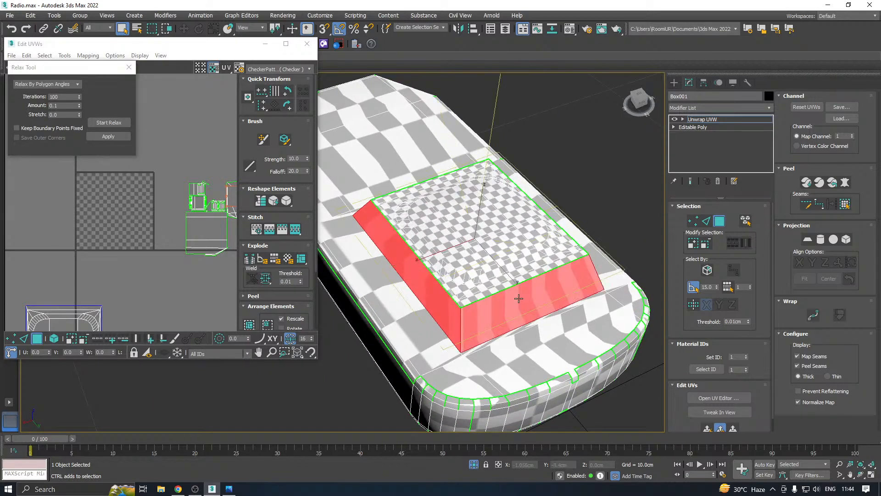
pyautogui.keyDown('alt'); pyautogui.moveTo(607, 278); pyautogui.dragTo(541, 275, button='middle'); pyautogui.keyUp('alt')
# - Planar-map the four sloped side faces and relax their UVs by polygon angles
pyautogui.click(808, 241)
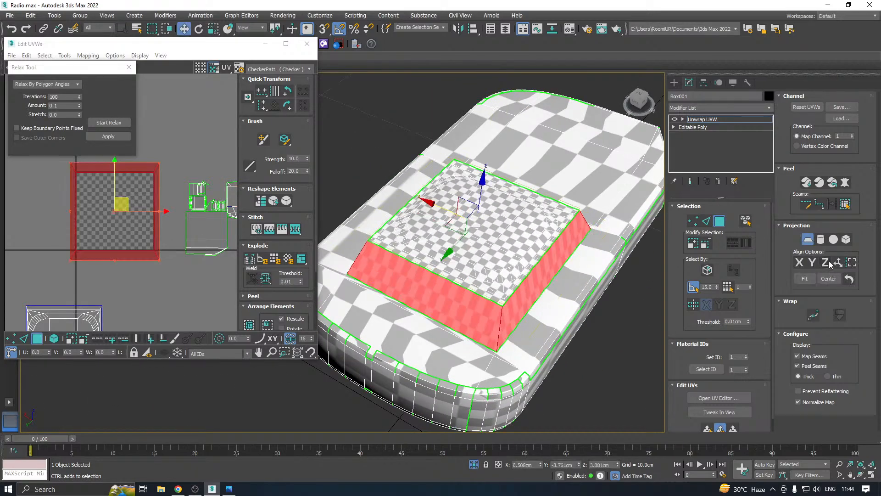
pyautogui.click(837, 263)
pyautogui.click(808, 240)
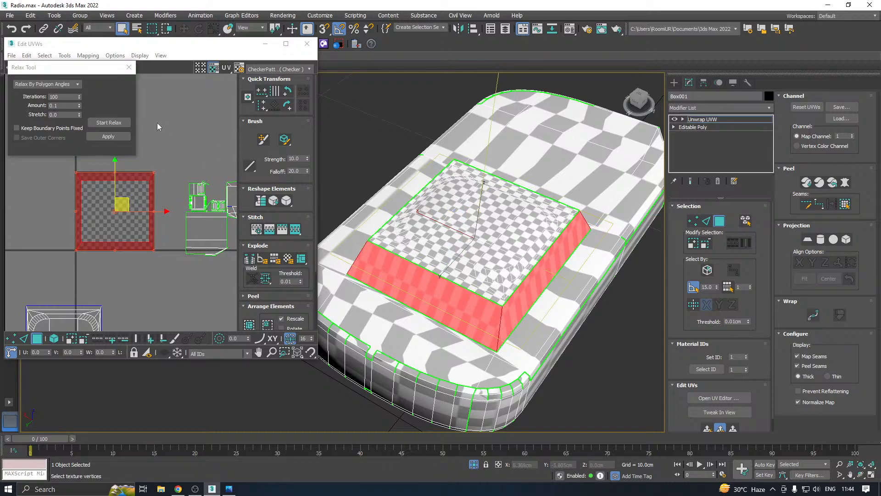
pyautogui.click(100, 122)
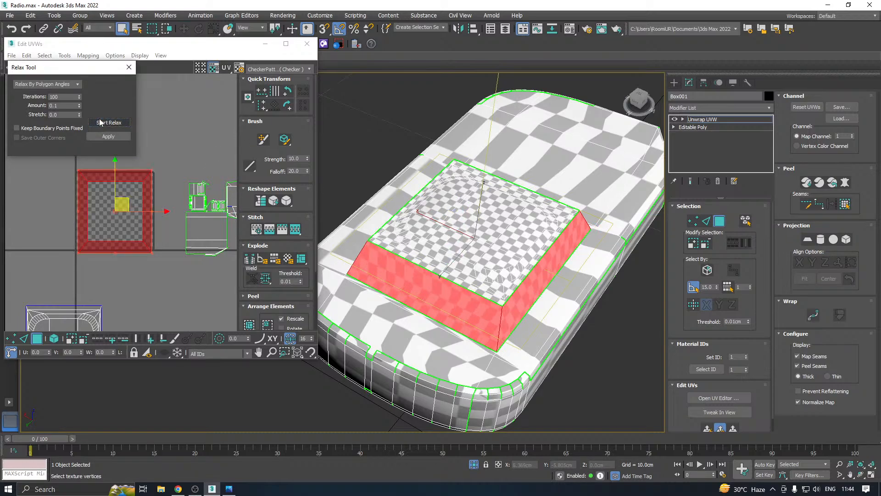
pyautogui.click(101, 123)
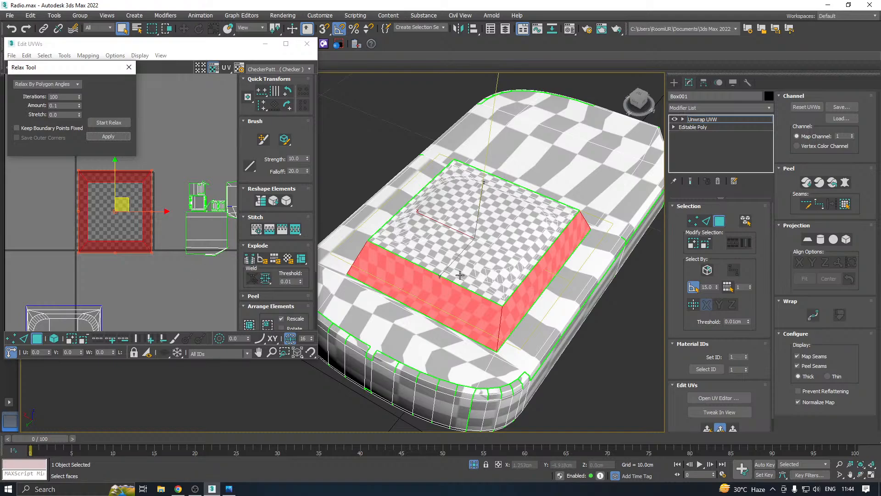
pyautogui.keyDown('alt'); pyautogui.moveTo(460, 274); pyautogui.dragTo(547, 260, button='middle'); pyautogui.keyUp('alt')
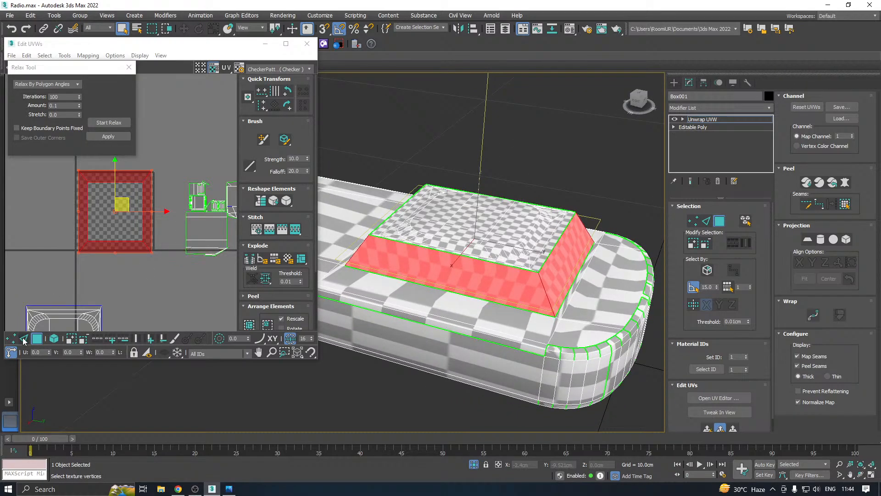
# - Break the side faces' frame-shaped UV element open along the edge at its lower-left corner
pyautogui.click(23, 340)
pyautogui.scroll(5, 68, 243)
pyautogui.click(84, 282)
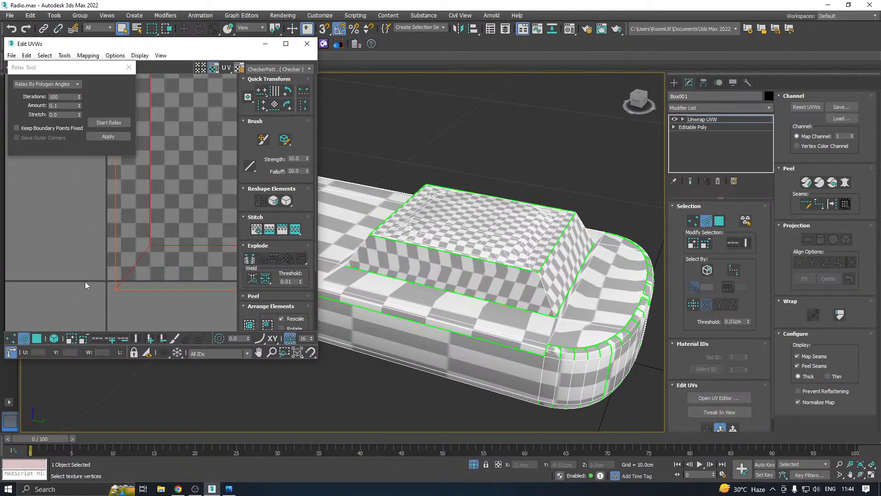
pyautogui.click(138, 269)
pyautogui.rightClick(132, 265)
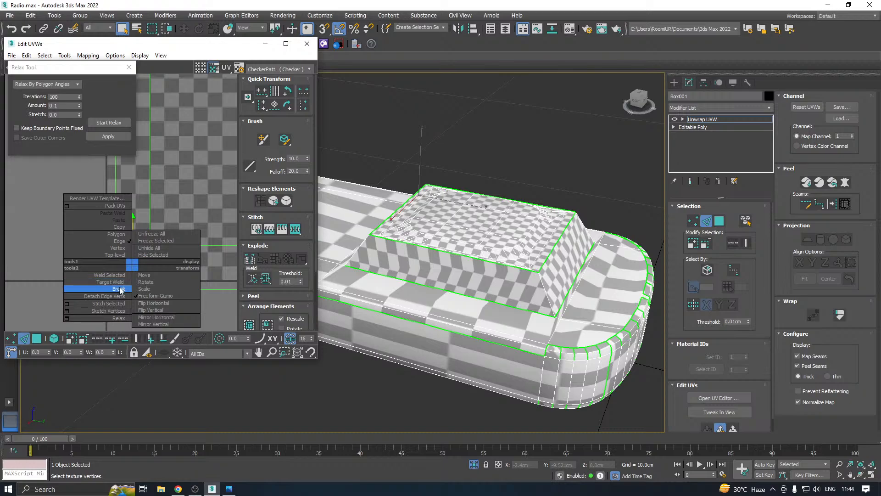
pyautogui.click(119, 289)
pyautogui.scroll(-5, 136, 241)
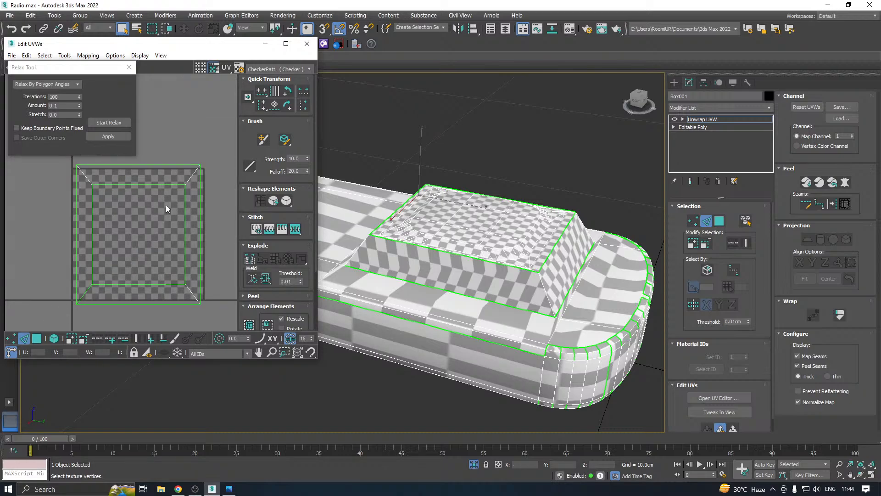
# - Reselect the side faces, relax the opened UV strip by polygon angles and apply Straighten Selection
pyautogui.click(37, 339)
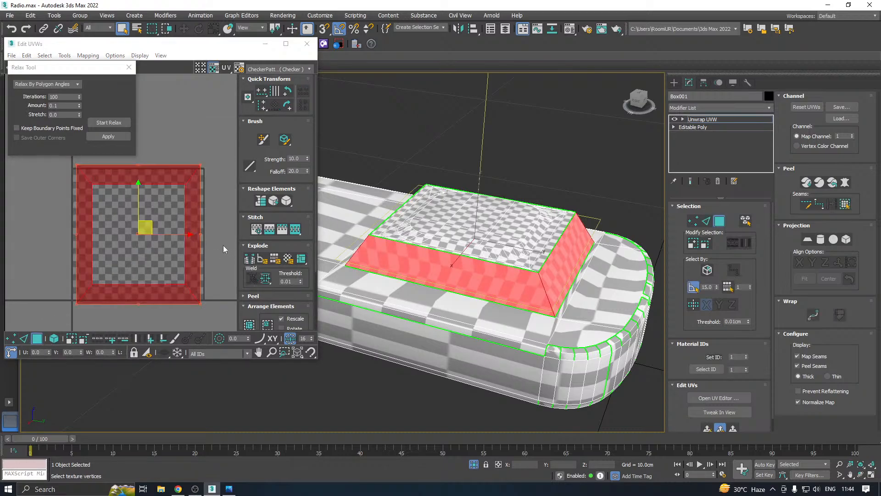
pyautogui.click(114, 124)
pyautogui.click(114, 123)
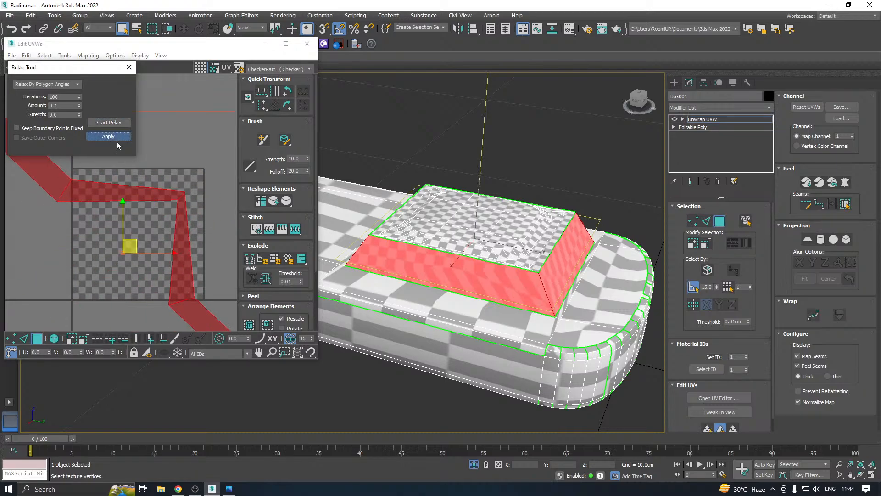
pyautogui.click(261, 201)
# - Relax the side faces' UV strip again and pack it into the UV tile
pyautogui.scroll(-5, 117, 264)
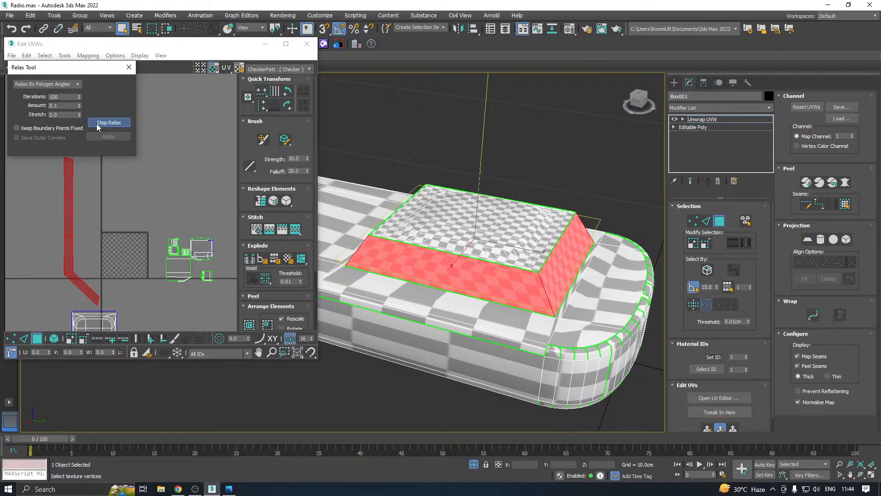
pyautogui.click(109, 123)
pyautogui.click(249, 324)
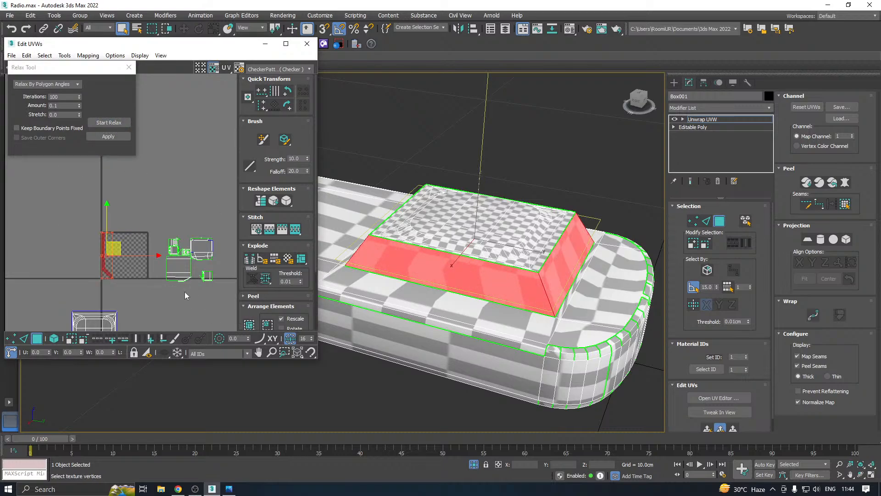
# - Break the corner edge of the raised block's side strip in the UV layout, between the straight run and the angled face
pyautogui.scroll(5, 136, 261)
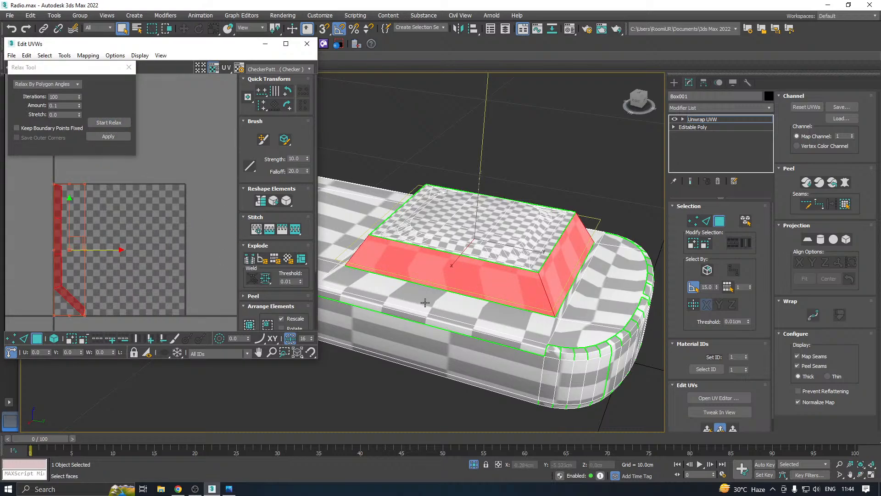
pyautogui.keyDown('alt'); pyautogui.moveTo(349, 257); pyautogui.dragTo(482, 257, button='middle'); pyautogui.keyUp('alt')
pyautogui.moveTo(66, 256); pyautogui.dragTo(175, 262, button='middle')
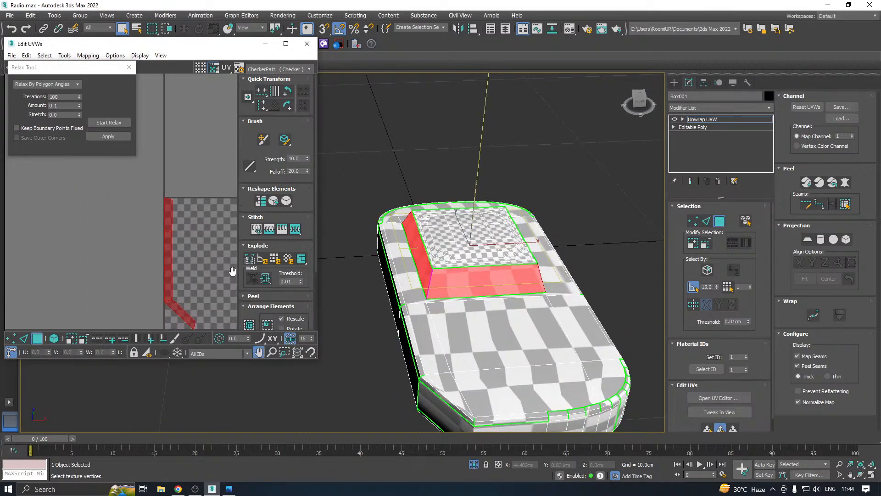
pyautogui.scroll(-4, 125, 285)
pyautogui.scroll(6, 135, 287)
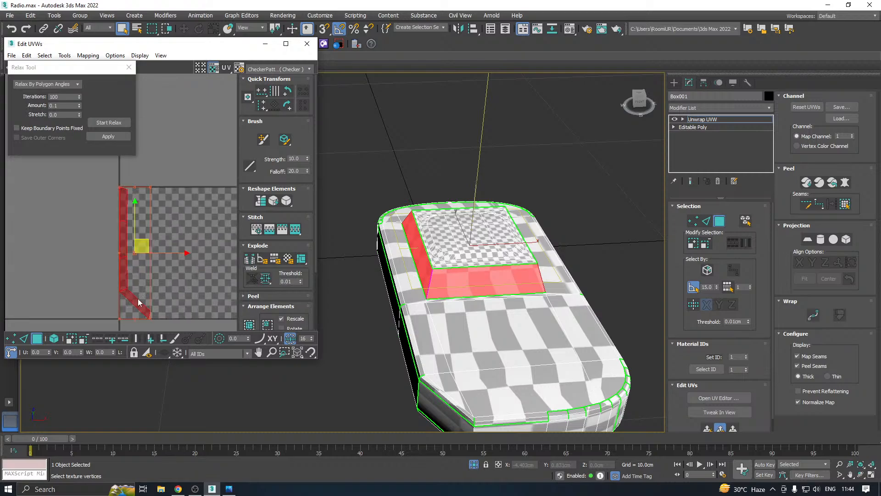
pyautogui.click(24, 339)
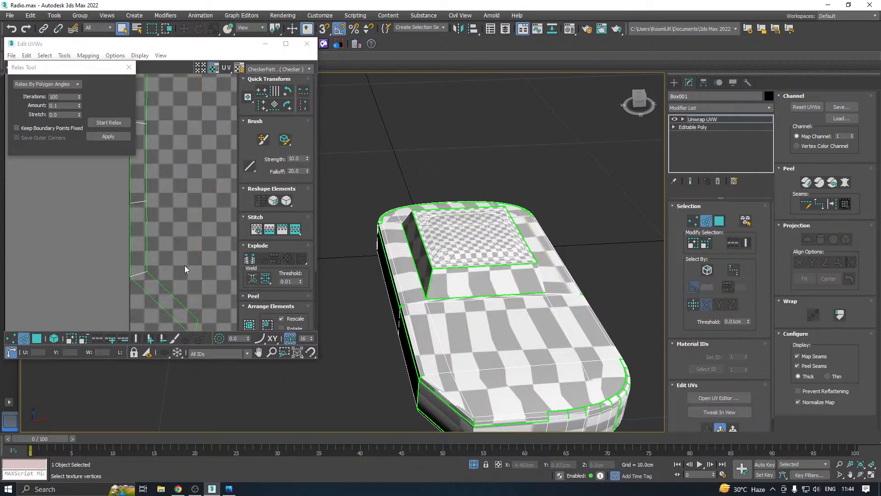
pyautogui.rightClick(140, 270)
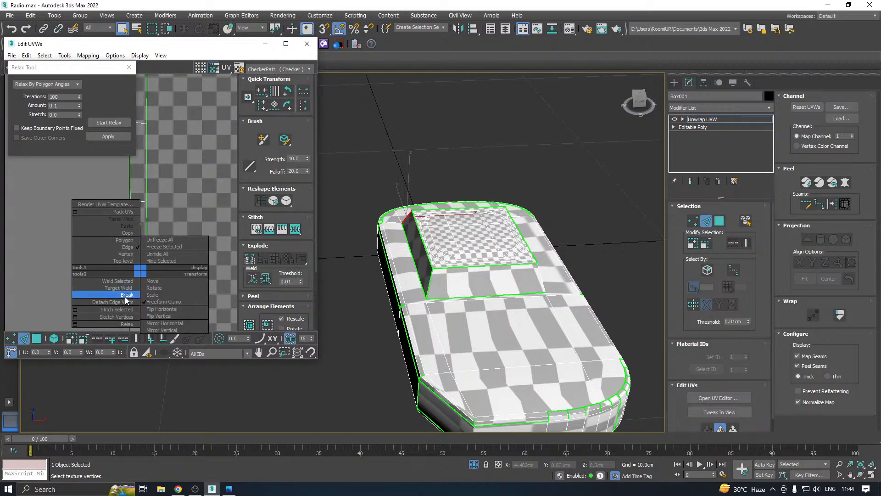
pyautogui.click(128, 294)
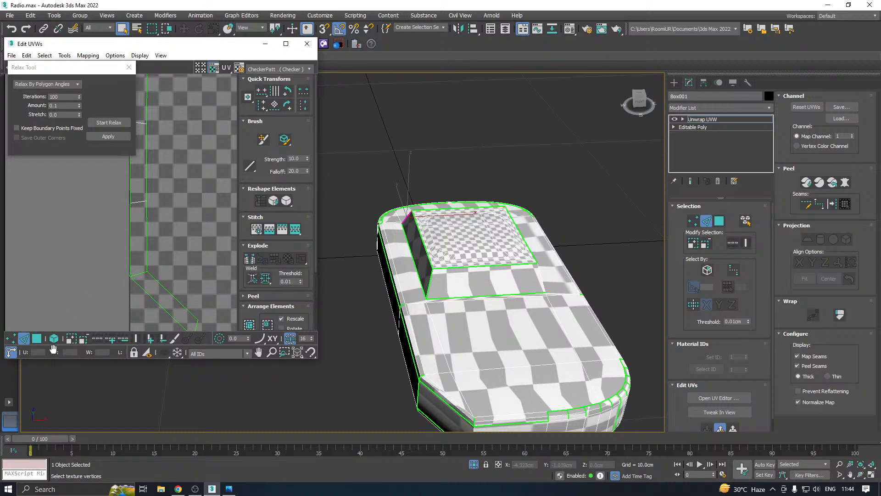
# - Switch to polygon selection with element selection toggled on, and quick planar map the strip's angled face as a separate shell
pyautogui.click(54, 338)
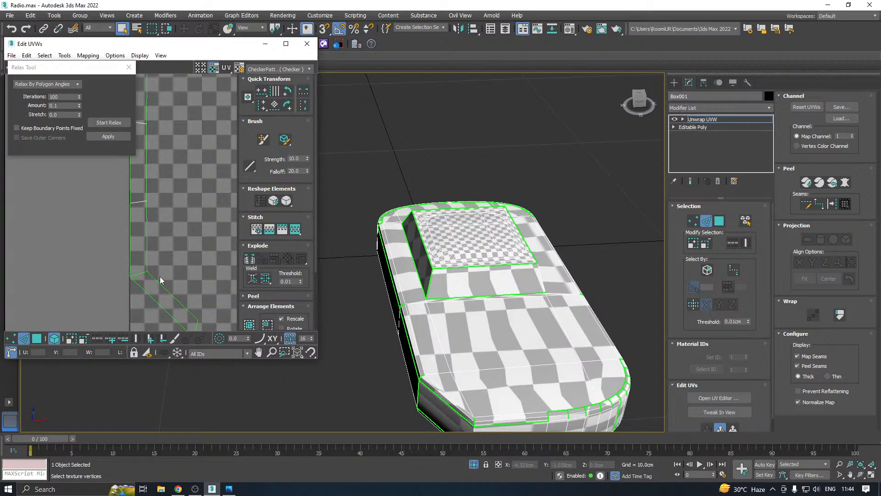
pyautogui.click(38, 338)
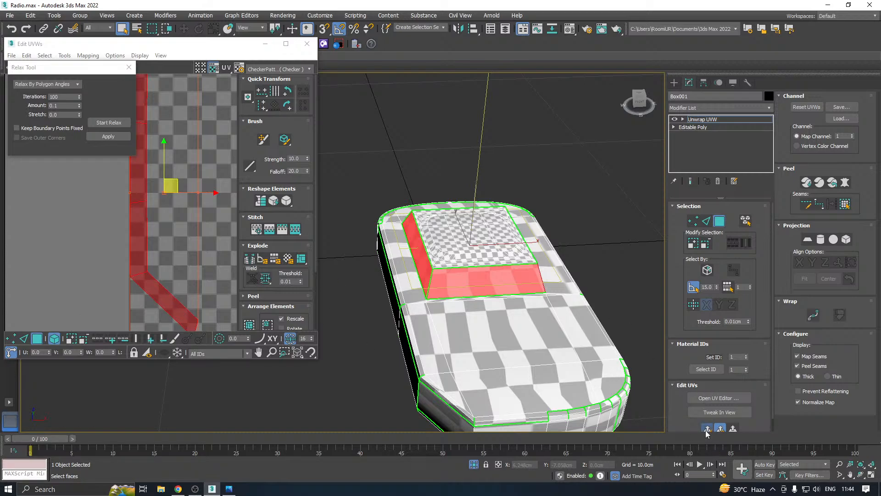
pyautogui.scroll(-3, 123, 279)
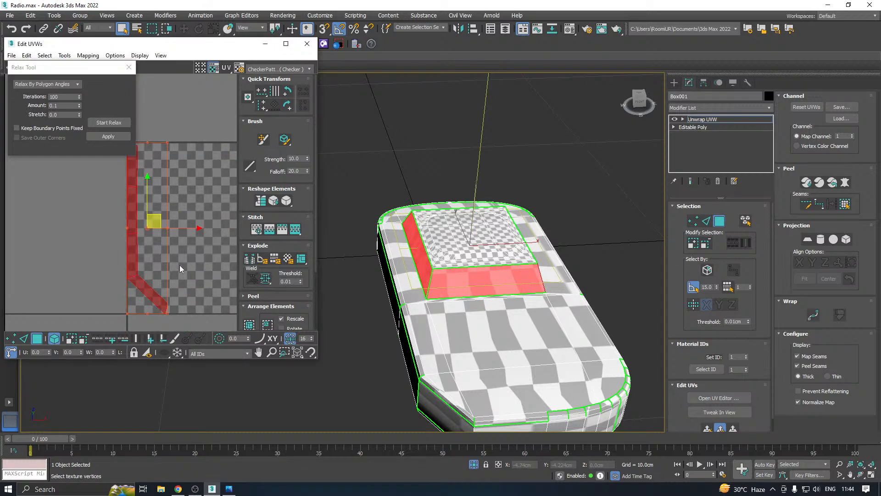
pyautogui.click(152, 296)
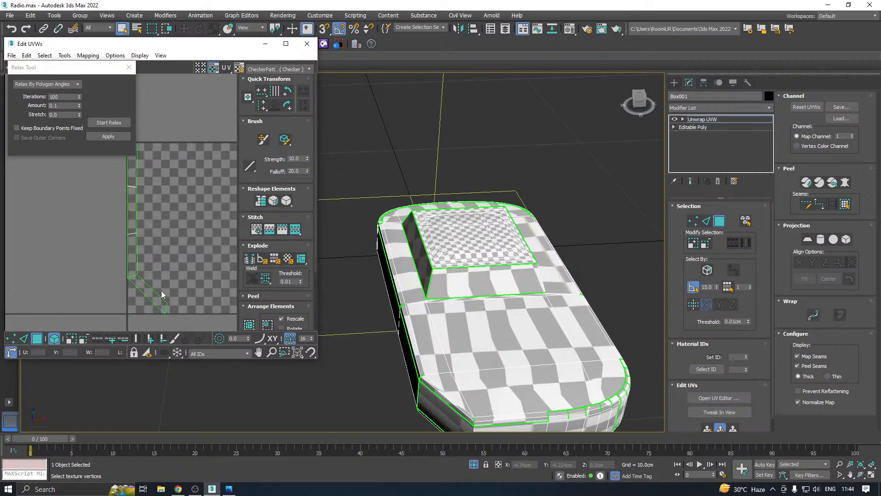
pyautogui.click(707, 429)
pyautogui.keyDown('alt'); pyautogui.moveTo(413, 321); pyautogui.dragTo(505, 317, button='middle'); pyautogui.keyUp('alt')
pyautogui.click(707, 428)
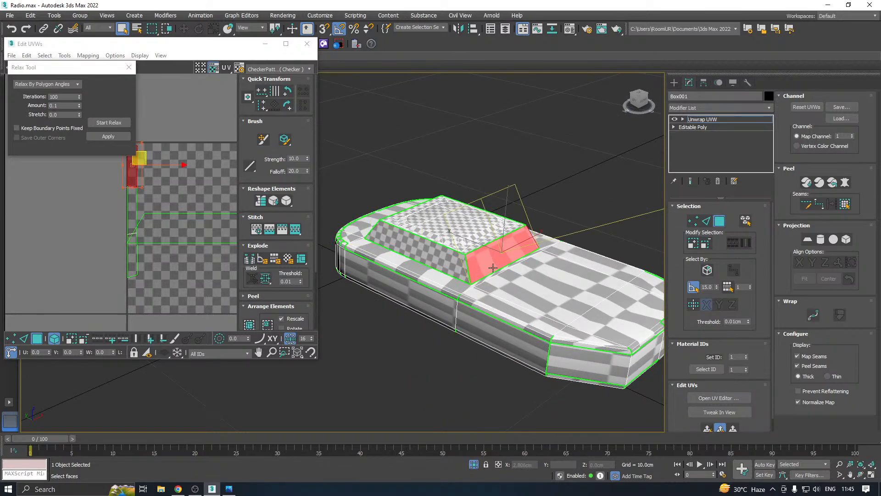
pyautogui.keyDown('alt'); pyautogui.moveTo(493, 268); pyautogui.dragTo(441, 238, button='middle'); pyautogui.keyUp('alt')
pyautogui.scroll(-3, 63, 243)
pyautogui.click(71, 246)
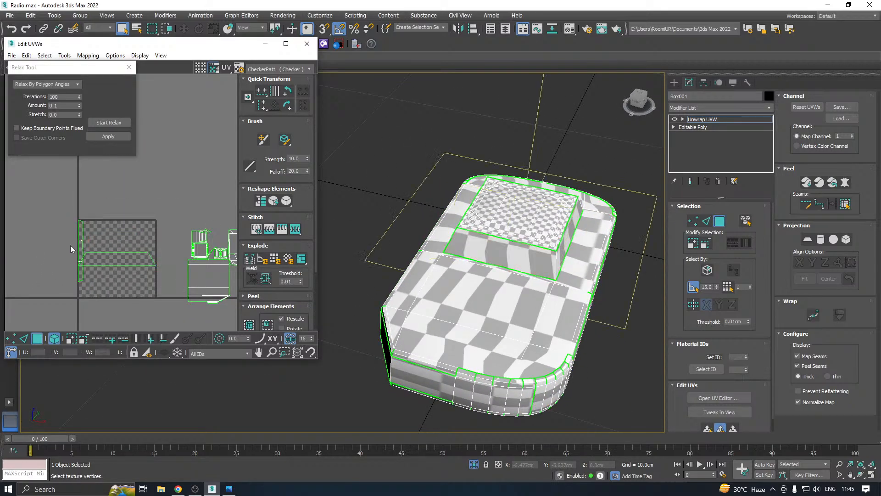
# - Quick planar map the remaining three-face side strip as one shell, straighten it, and relax it by polygon angles
pyautogui.click(80, 243)
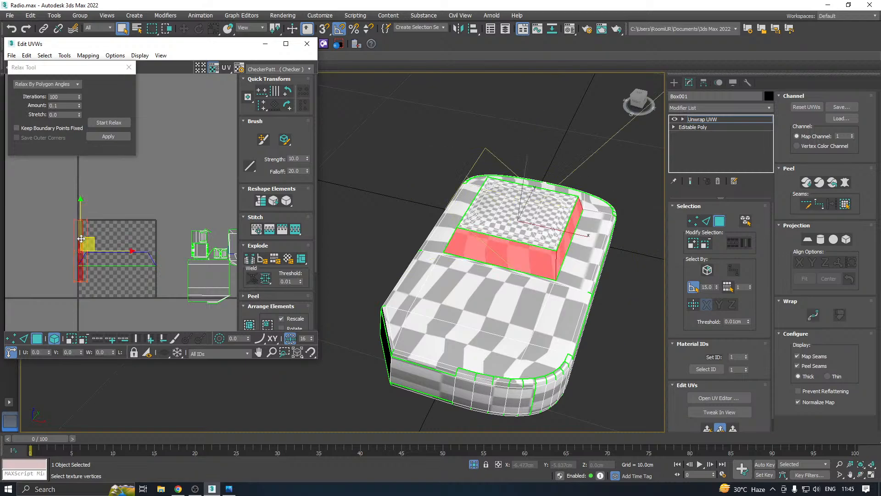
pyautogui.click(707, 428)
pyautogui.scroll(3, 531, 252)
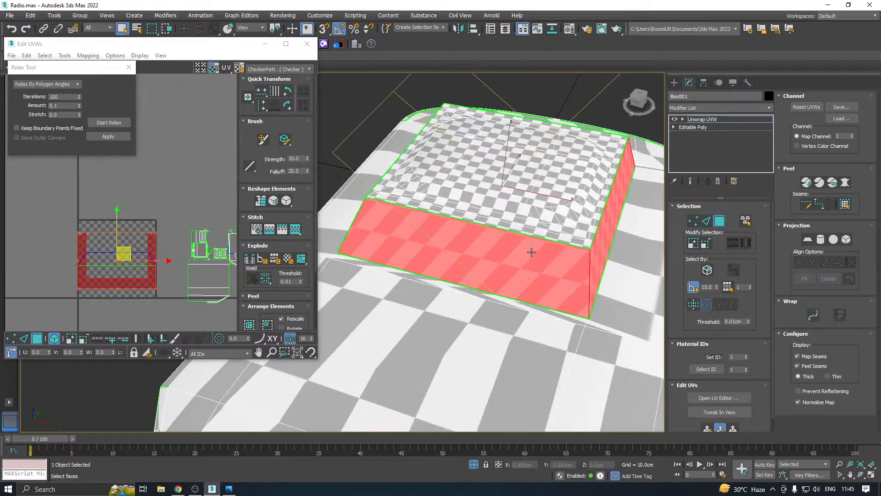
pyautogui.click(109, 122)
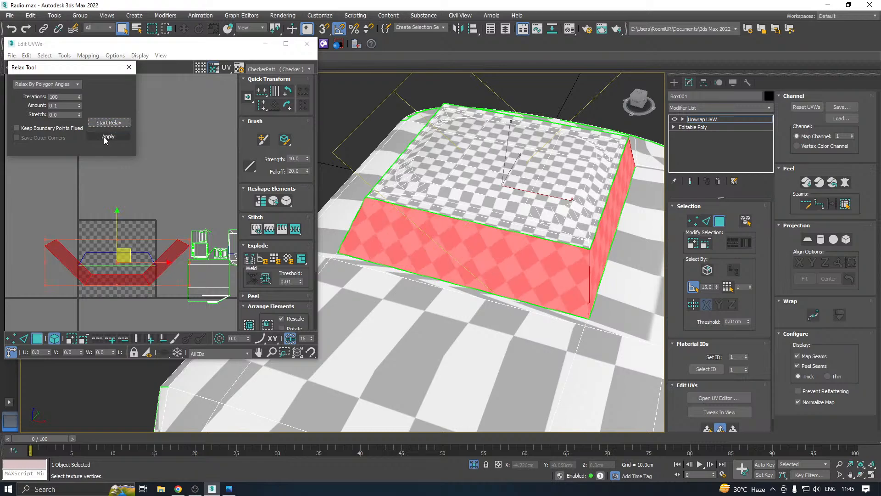
pyautogui.click(109, 122)
pyautogui.click(260, 203)
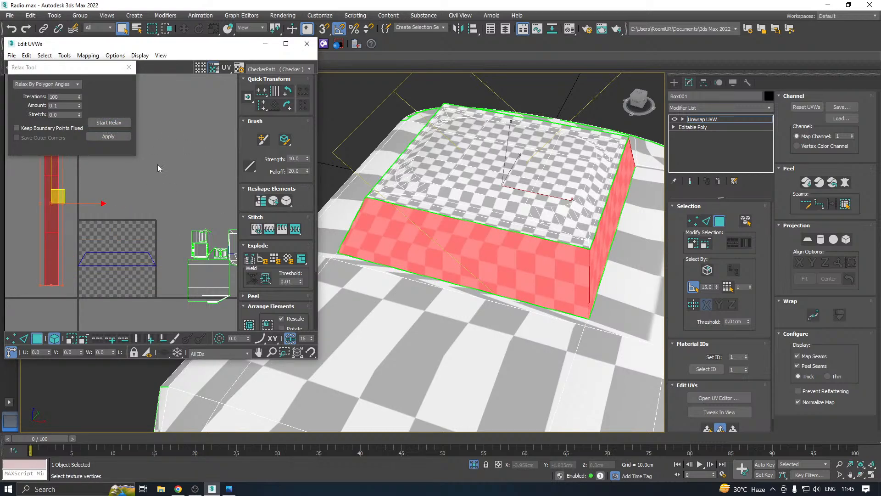
pyautogui.click(108, 122)
pyautogui.click(108, 123)
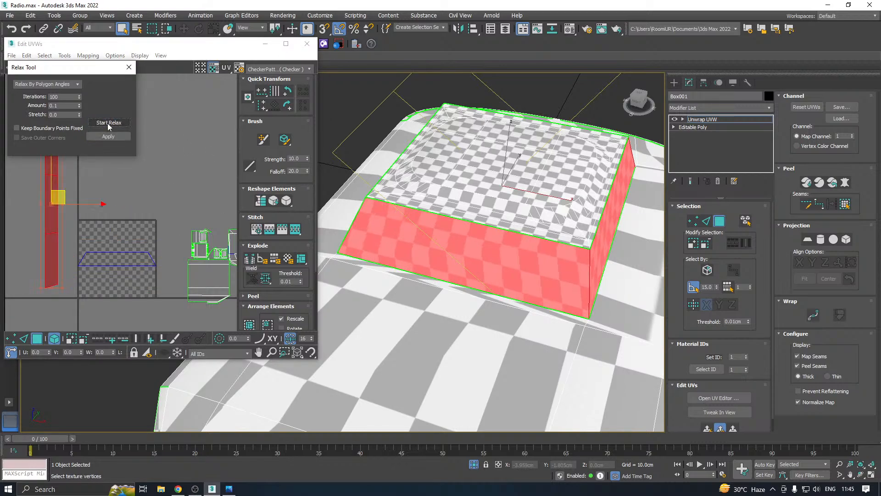
pyautogui.click(107, 137)
pyautogui.scroll(-2, 134, 188)
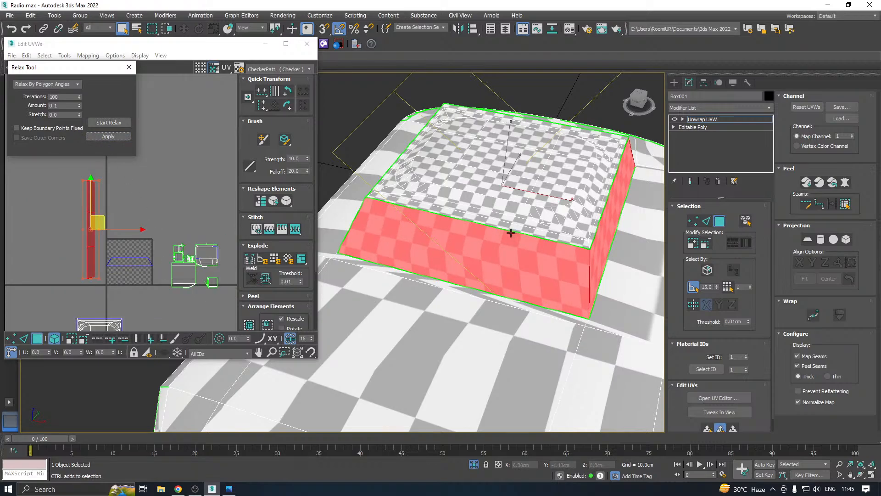
pyautogui.keyDown('alt'); pyautogui.moveTo(275, 240); pyautogui.dragTo(568, 228, button='middle'); pyautogui.keyUp('alt')
pyautogui.click(148, 278)
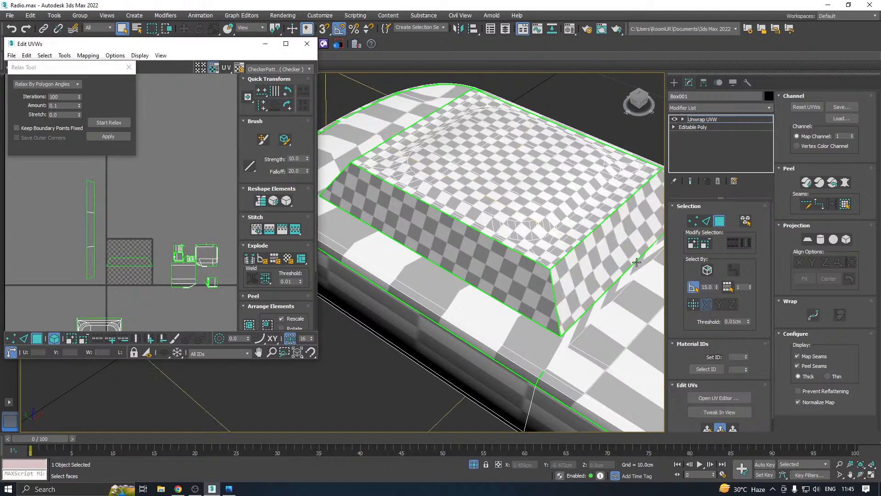
# - Quick planar map each of the three remaining side faces of the raised block separately
pyautogui.click(632, 258)
pyautogui.click(710, 429)
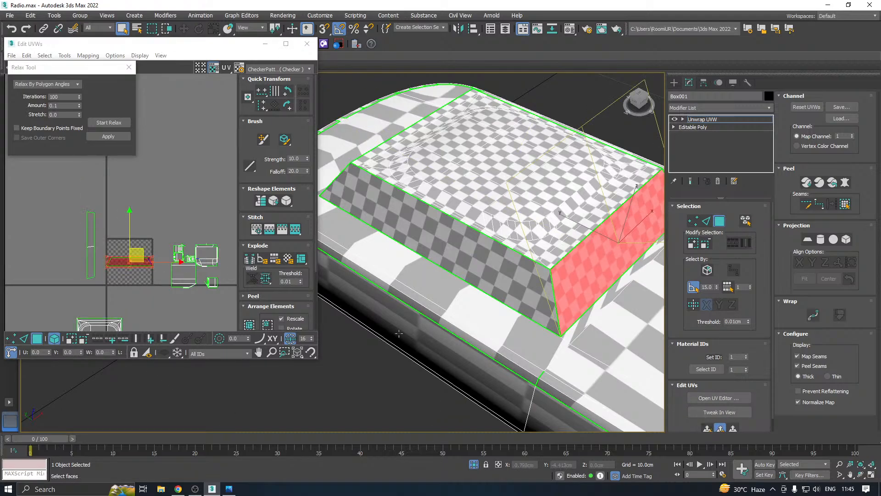
pyautogui.keyDown('alt'); pyautogui.moveTo(596, 284); pyautogui.dragTo(517, 321, button='middle'); pyautogui.keyUp('alt')
pyautogui.click(517, 321)
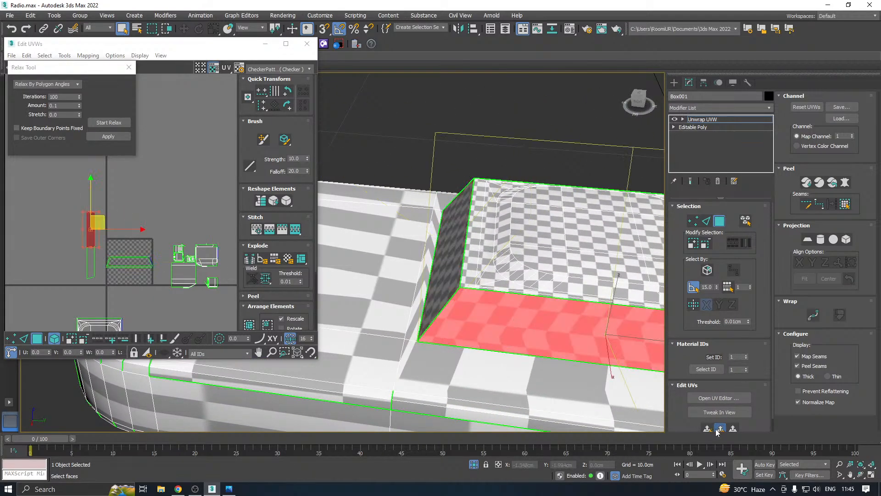
pyautogui.click(720, 429)
pyautogui.click(709, 429)
pyautogui.scroll(-2, 459, 329)
pyautogui.keyDown('alt'); pyautogui.moveTo(459, 329); pyautogui.dragTo(500, 371, button='middle'); pyautogui.keyUp('alt')
pyautogui.click(720, 428)
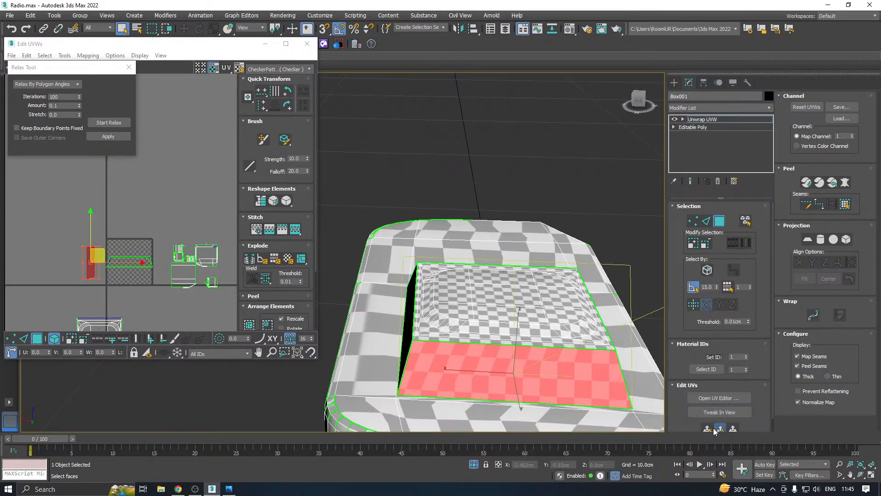
pyautogui.click(709, 429)
pyautogui.keyDown('alt'); pyautogui.moveTo(548, 299); pyautogui.dragTo(457, 300, button='middle'); pyautogui.keyUp('alt')
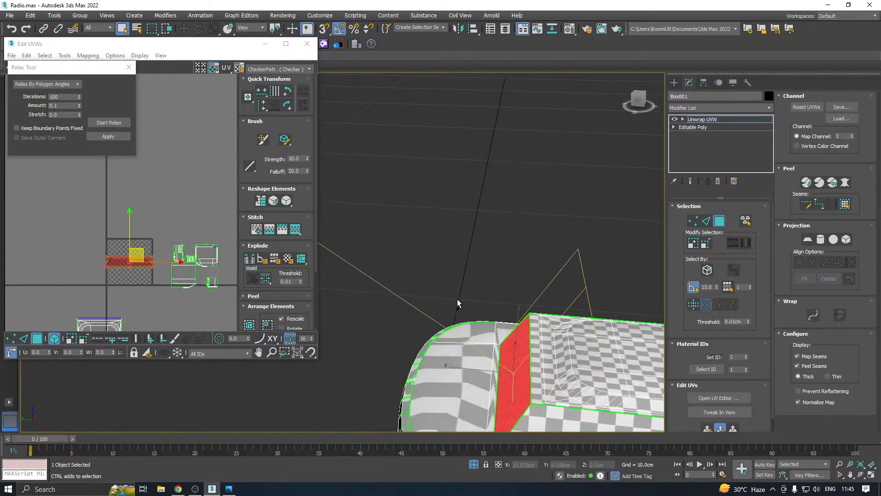
pyautogui.moveTo(539, 296); pyautogui.dragTo(426, 226, button='middle')
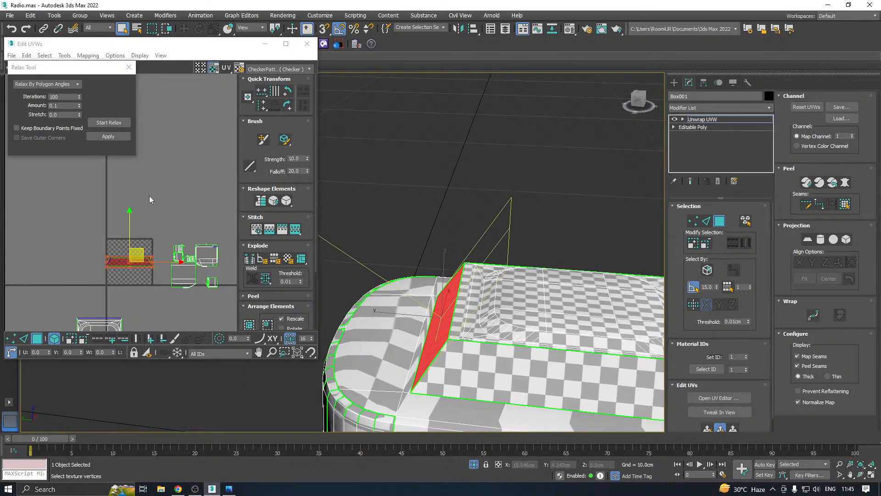
# - Relax the raised block's four side-face shells by polygon angles and move them above the checker tile
pyautogui.moveTo(88, 238); pyautogui.dragTo(159, 284)
pyautogui.click(99, 121)
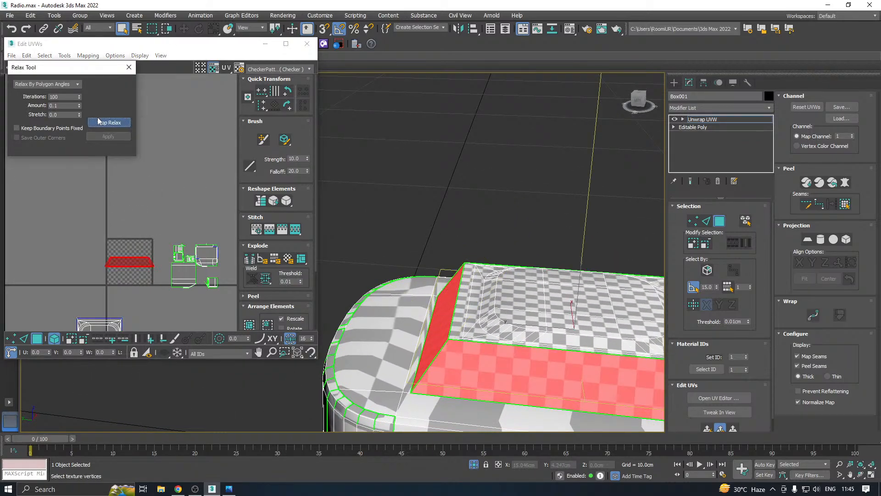
pyautogui.click(105, 137)
pyautogui.moveTo(146, 250); pyautogui.dragTo(129, 169)
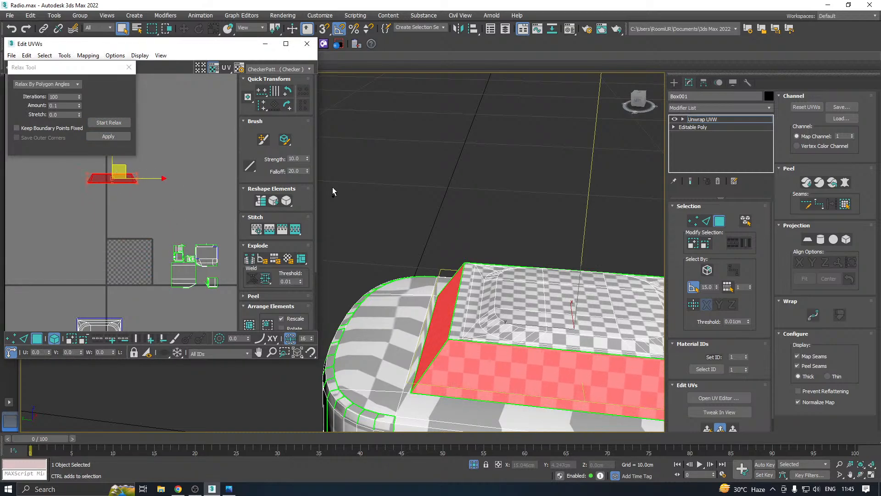
# - Select the top surface of the main body, grow the selection once, and exclude the raised block's side shells
pyautogui.scroll(-4, 363, 287)
pyautogui.keyDown('alt'); pyautogui.moveTo(363, 287); pyautogui.dragTo(533, 318, button='middle'); pyautogui.keyUp('alt')
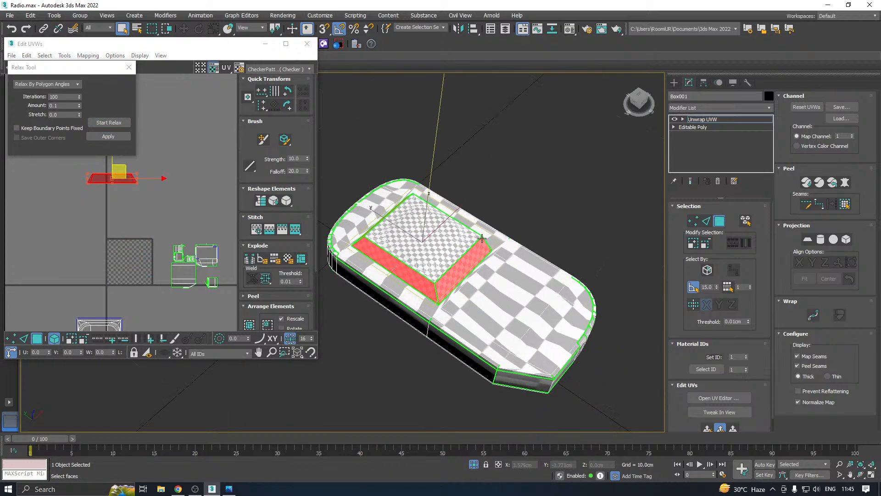
pyautogui.click(484, 304)
pyautogui.scroll(4, 484, 304)
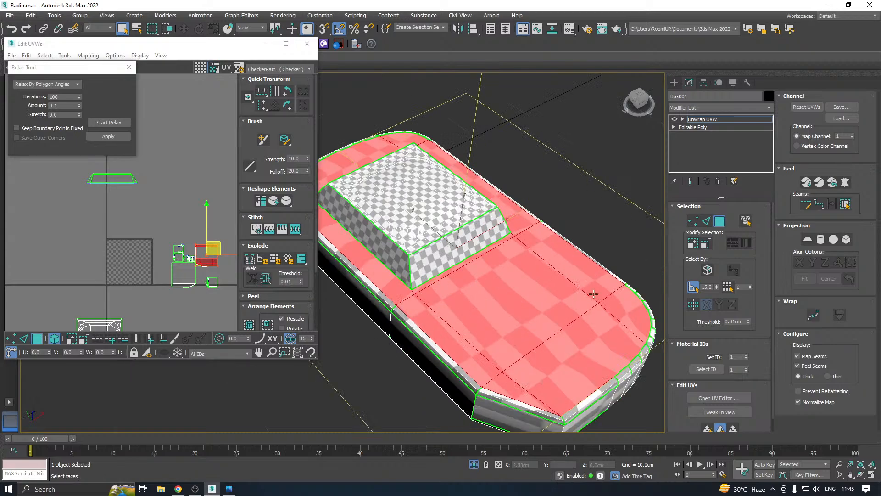
pyautogui.click(694, 247)
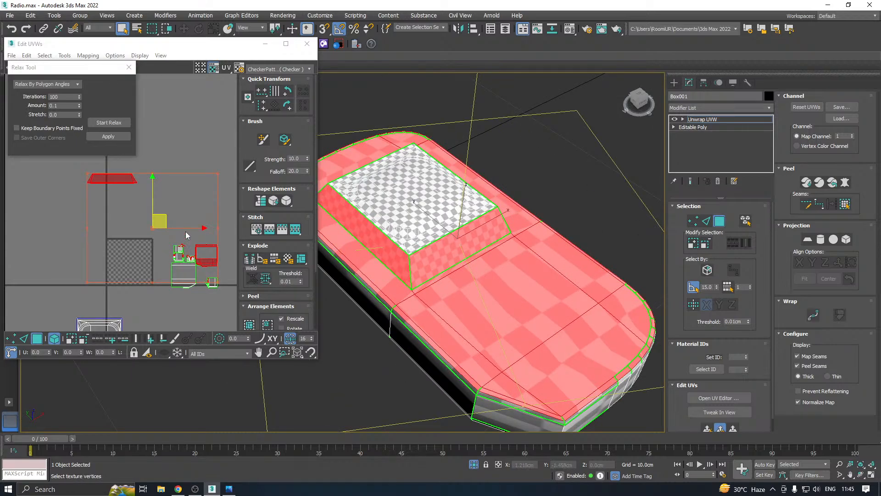
pyautogui.keyDown('alt'); pyautogui.moveTo(76, 166); pyautogui.dragTo(147, 194); pyautogui.keyUp('alt')
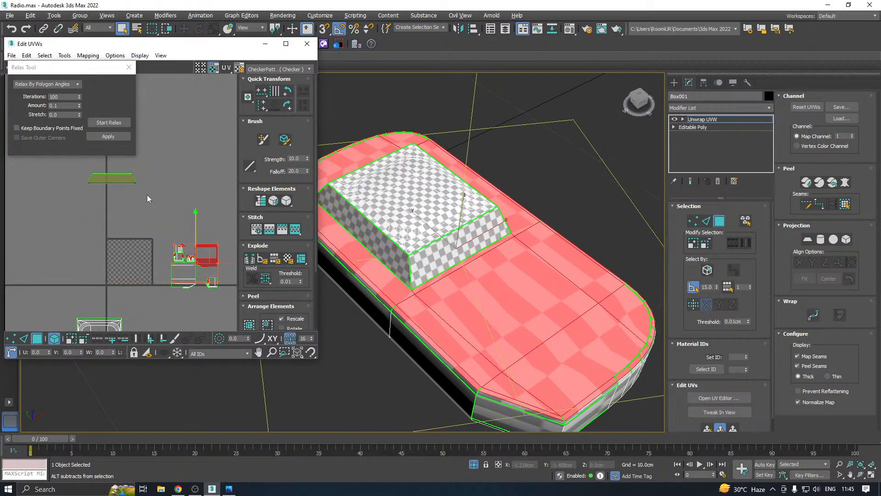
# - Grow the selection twice over the body's side walls, excluding the raised block's side shells and top shell
pyautogui.keyDown('alt'); pyautogui.moveTo(541, 294); pyautogui.dragTo(600, 266, button='middle'); pyautogui.keyUp('alt')
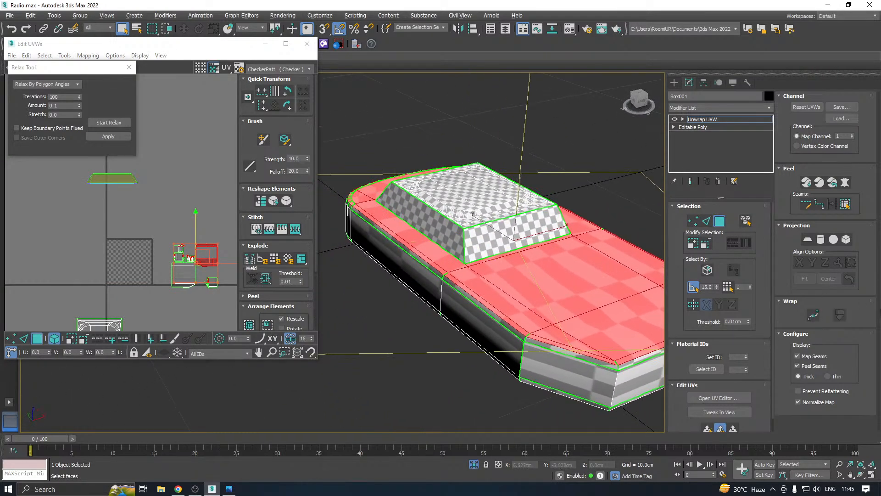
pyautogui.click(695, 247)
pyautogui.click(695, 247)
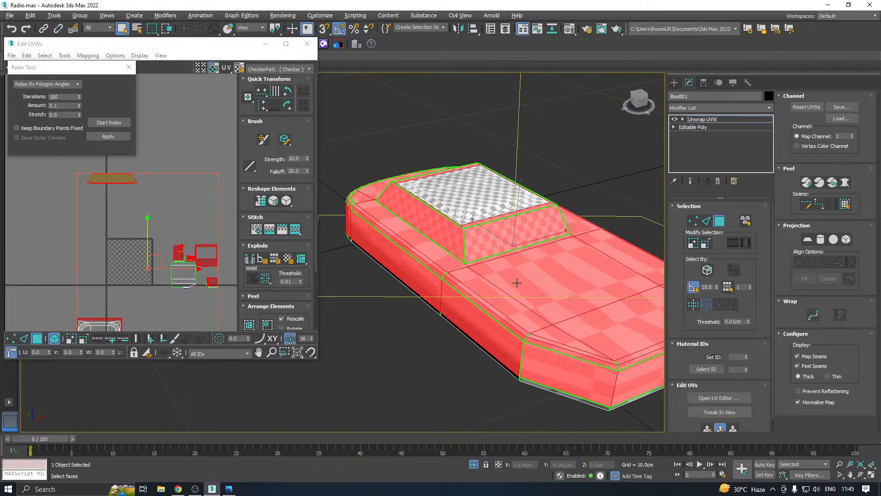
pyautogui.keyDown('alt'); pyautogui.moveTo(73, 168); pyautogui.dragTo(161, 200); pyautogui.keyUp('alt')
pyautogui.scroll(-3, 440, 276)
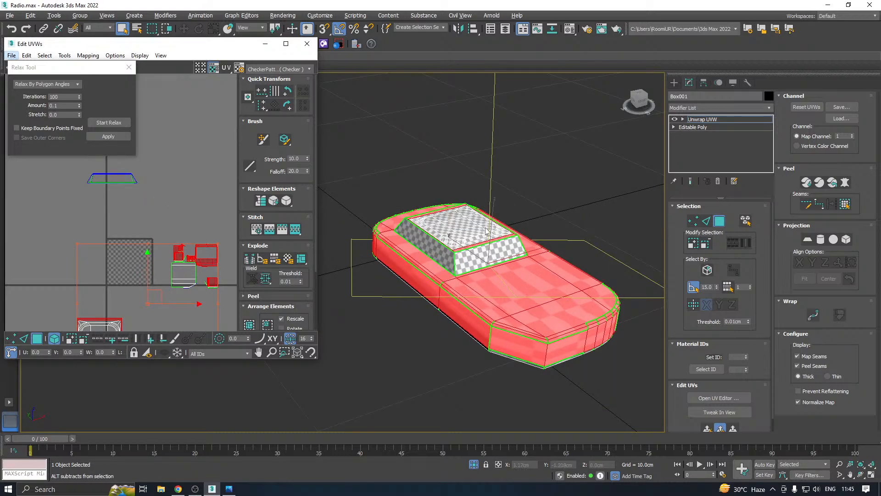
pyautogui.keyDown('alt'); pyautogui.moveTo(487, 232); pyautogui.dragTo(541, 210, button='middle'); pyautogui.keyUp('alt')
pyautogui.keyDown('alt'); pyautogui.moveTo(377, 240); pyautogui.dragTo(376, 243); pyautogui.keyUp('alt')
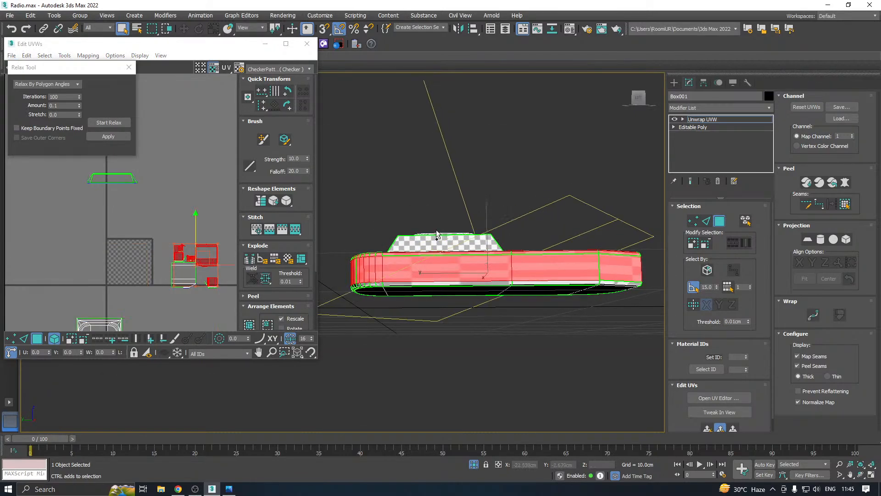
pyautogui.keyDown('alt'); pyautogui.moveTo(498, 236); pyautogui.dragTo(461, 254, button='middle'); pyautogui.keyUp('alt')
pyautogui.moveTo(610, 270); pyautogui.dragTo(464, 294, button='middle')
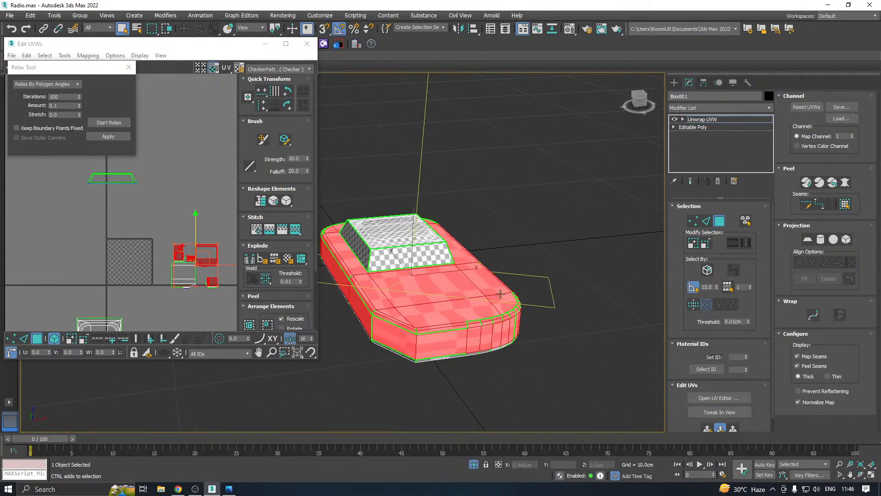
# - Exclude the wall faces at the body's long end from the selection, leaving the long side walls selected
pyautogui.scroll(2, 445, 335)
pyautogui.keyDown('alt'); pyautogui.click(439, 349); pyautogui.keyUp('alt')
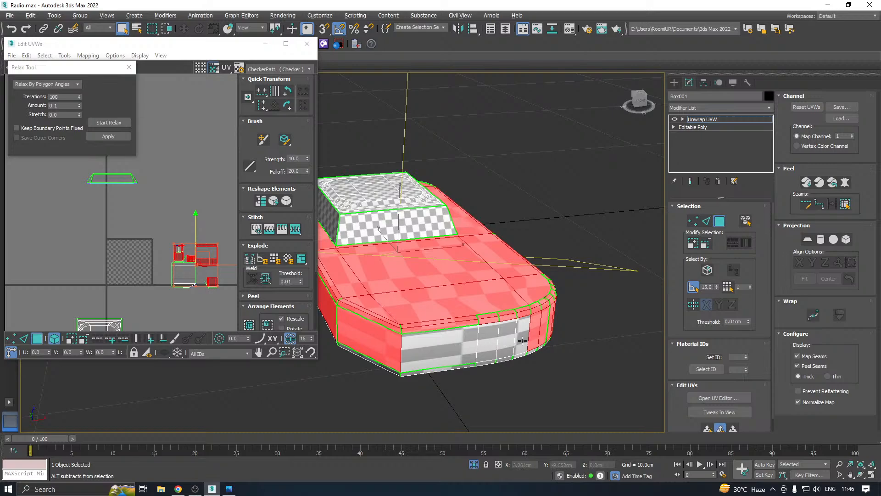
pyautogui.keyDown('alt'); pyautogui.click(541, 331); pyautogui.keyUp('alt')
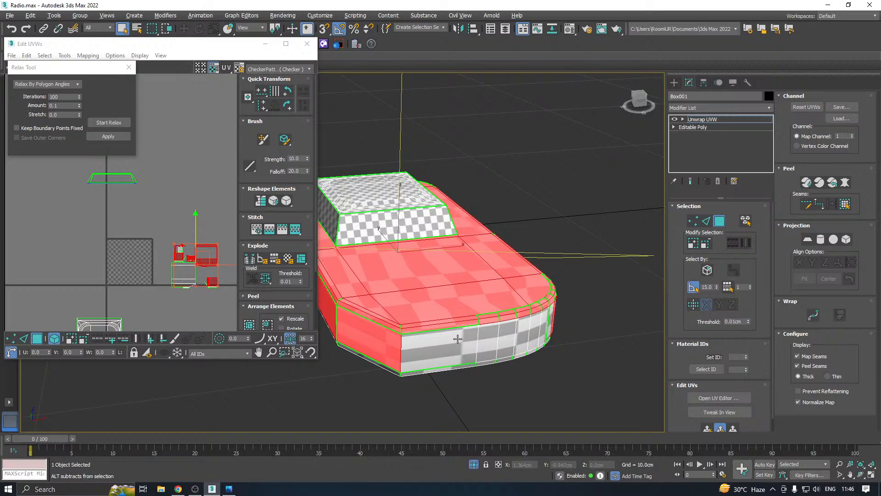
pyautogui.keyDown('alt'); pyautogui.moveTo(458, 339); pyautogui.dragTo(427, 338, button='middle'); pyautogui.keyUp('alt')
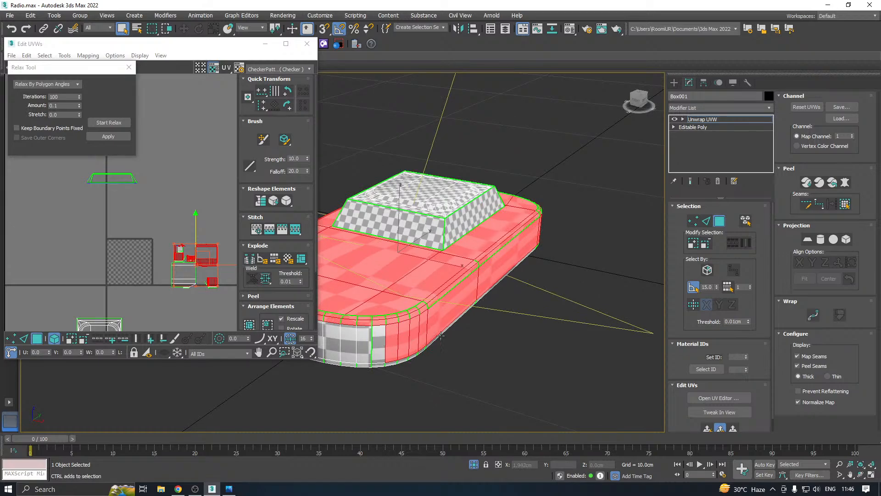
pyautogui.keyDown('ctrl'); pyautogui.click(379, 357); pyautogui.keyUp('ctrl')
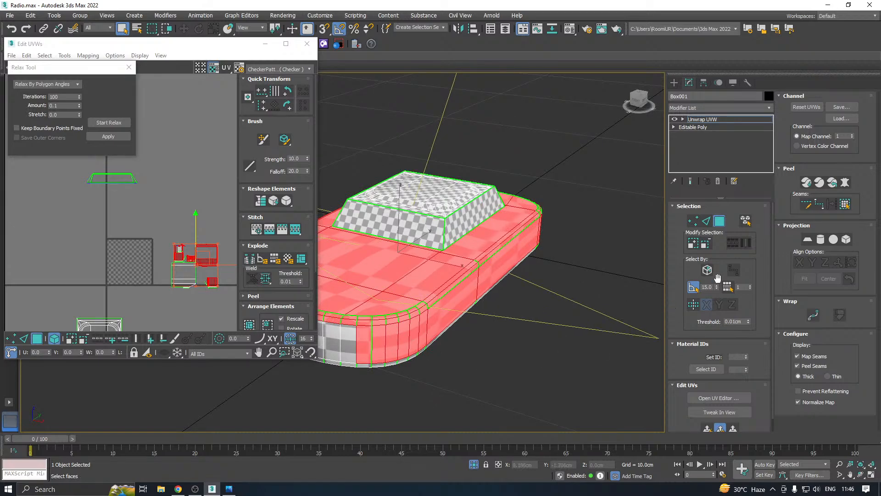
pyautogui.scroll(-2, 460, 369)
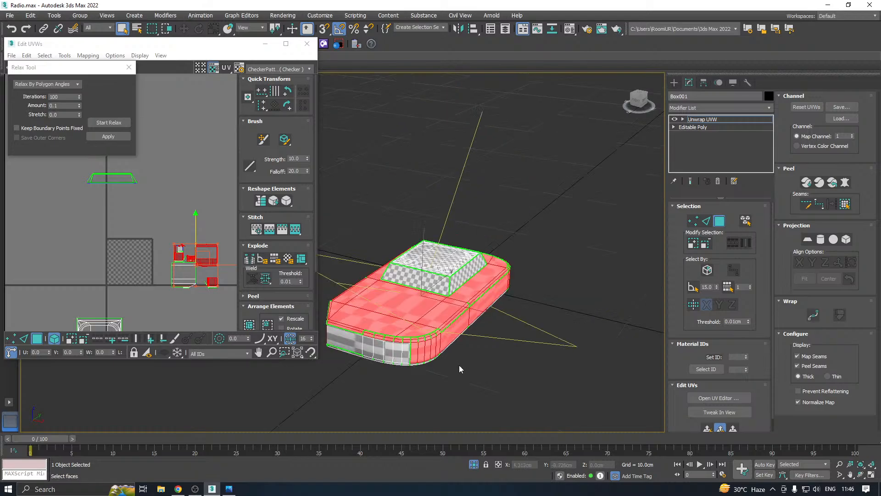
pyautogui.keyDown('alt'); pyautogui.moveTo(460, 369); pyautogui.dragTo(409, 360, button='middle'); pyautogui.keyUp('alt')
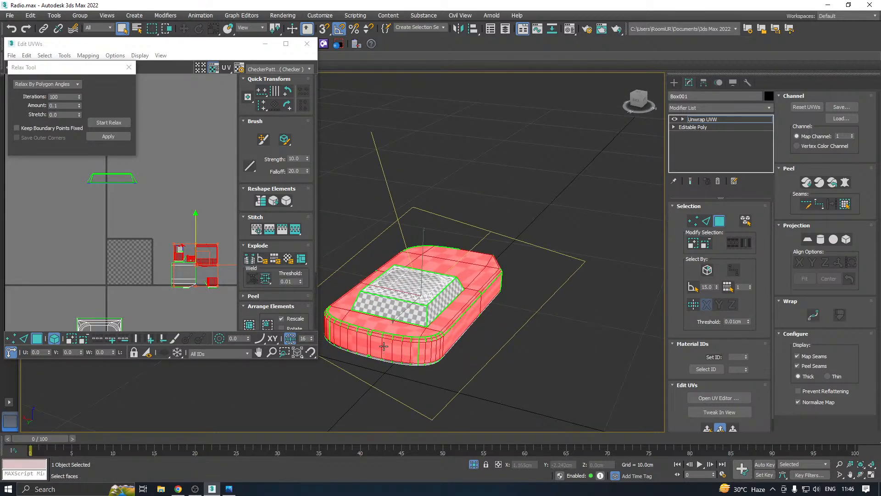
# - Exclude the wall faces along the body's rounded end nearest the raised block from the selection, one by one
pyautogui.rightClick(410, 335)
pyautogui.keyDown('alt'); pyautogui.moveTo(356, 349); pyautogui.dragTo(409, 362, button='middle'); pyautogui.keyUp('alt')
pyautogui.scroll(3, 411, 364)
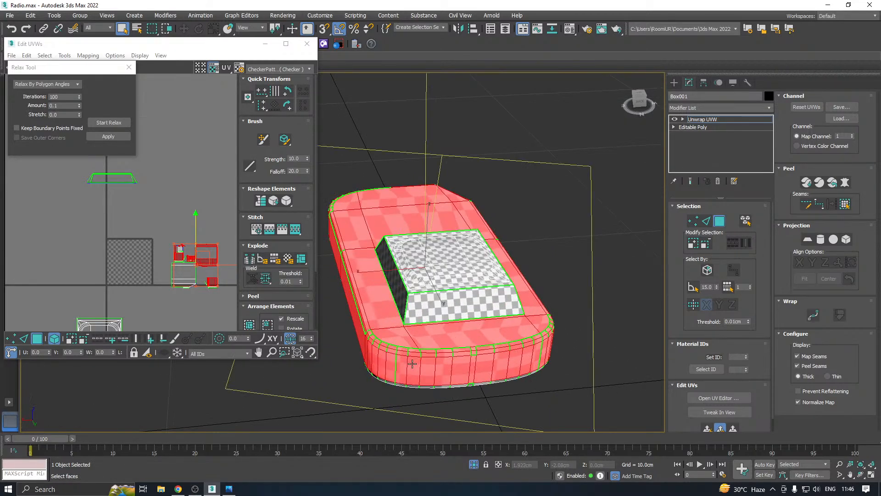
pyautogui.keyDown('alt'); pyautogui.click(403, 368); pyautogui.keyUp('alt')
pyautogui.keyDown('alt'); pyautogui.click(418, 371); pyautogui.keyUp('alt')
pyautogui.keyDown('alt'); pyautogui.click(442, 372); pyautogui.keyUp('alt')
pyautogui.keyDown('alt'); pyautogui.click(429, 372); pyautogui.keyUp('alt')
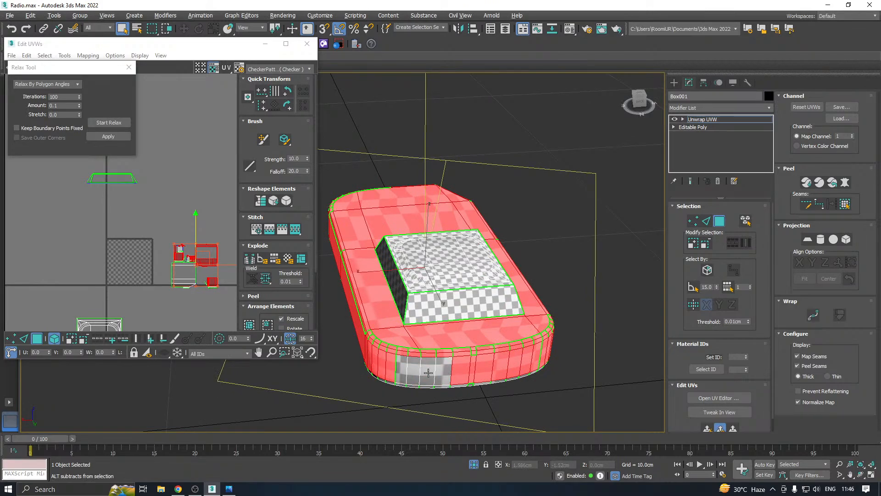
pyautogui.keyDown('alt'); pyautogui.click(459, 371); pyautogui.keyUp('alt')
pyautogui.keyDown('alt'); pyautogui.click(479, 370); pyautogui.keyUp('alt')
pyautogui.keyDown('alt'); pyautogui.click(490, 370); pyautogui.keyUp('alt')
pyautogui.keyDown('alt'); pyautogui.click(502, 370); pyautogui.keyUp('alt')
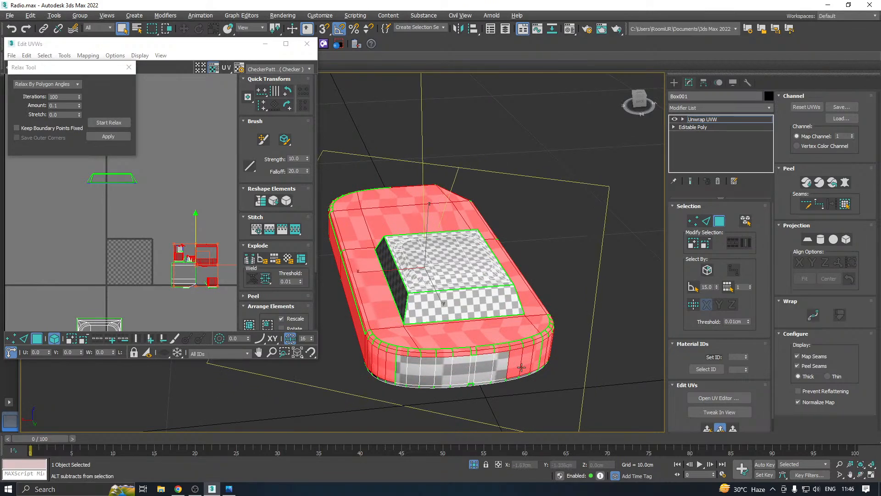
pyautogui.keyDown('alt'); pyautogui.click(510, 369); pyautogui.keyUp('alt')
pyautogui.keyDown('alt'); pyautogui.click(520, 367); pyautogui.keyUp('alt')
pyautogui.keyDown('alt'); pyautogui.click(533, 364); pyautogui.keyUp('alt')
pyautogui.keyDown('alt'); pyautogui.moveTo(553, 354); pyautogui.dragTo(392, 359, button='middle'); pyautogui.keyUp('alt')
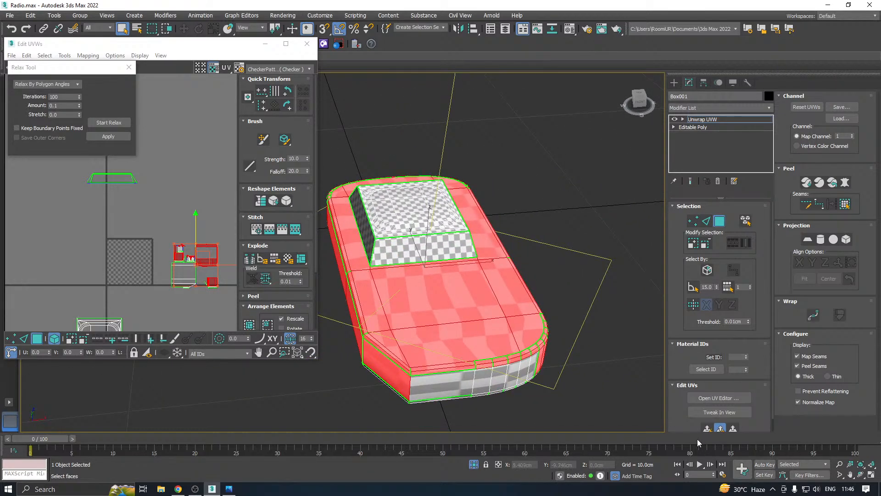
# - Planar map the selected body top and side walls as one shell, aligned to Z
pyautogui.click(705, 429)
pyautogui.keyDown('alt'); pyautogui.moveTo(503, 361); pyautogui.dragTo(457, 323, button='middle'); pyautogui.keyUp('alt')
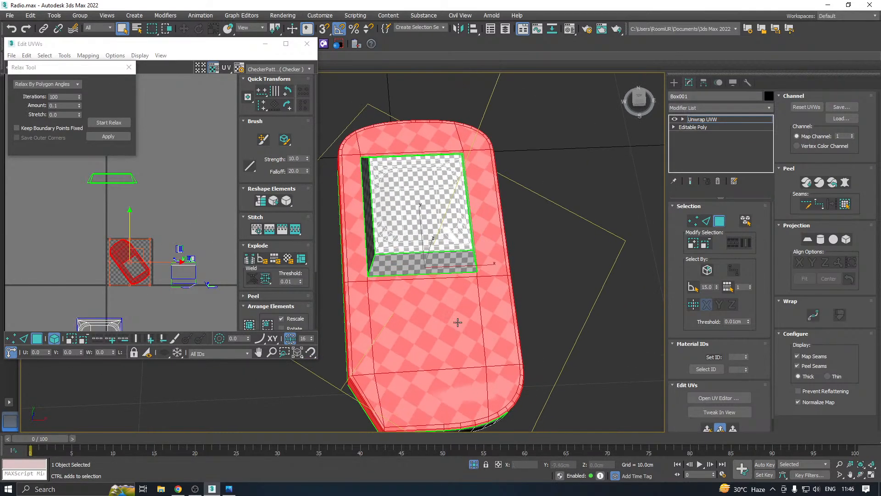
pyautogui.click(807, 240)
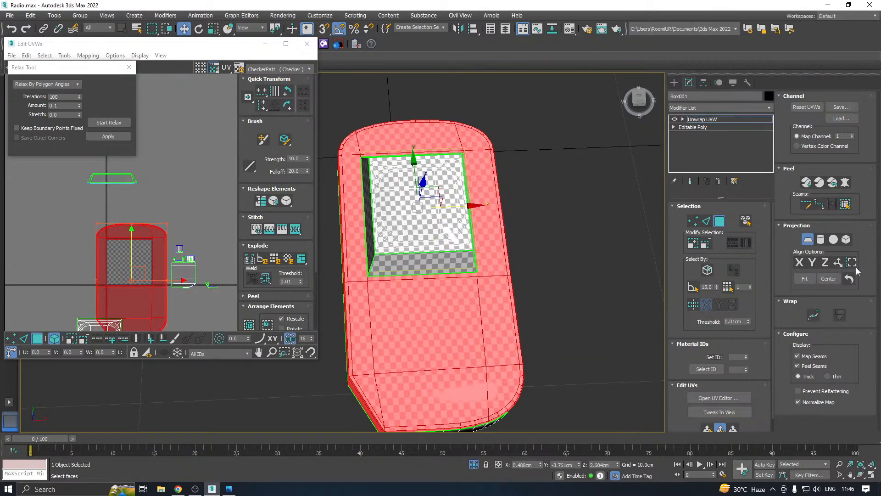
pyautogui.click(822, 262)
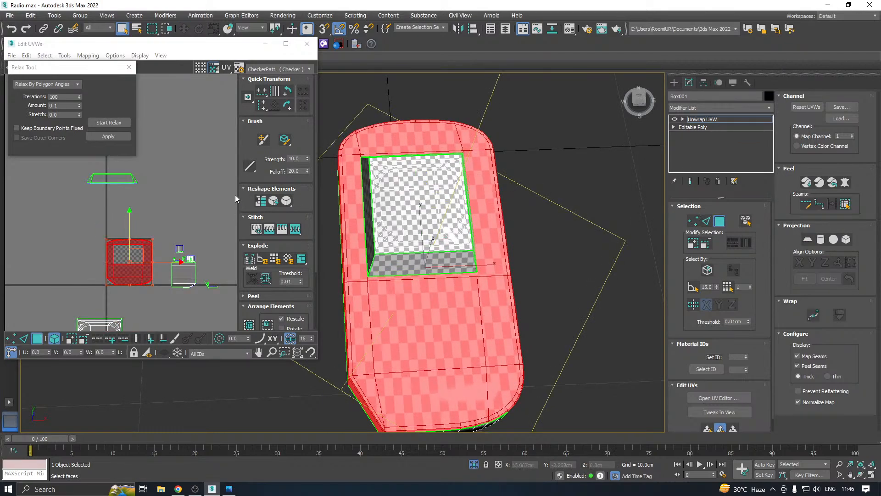
# - Relax the body's top and side-wall shell by polygon angles in two passes
pyautogui.click(92, 123)
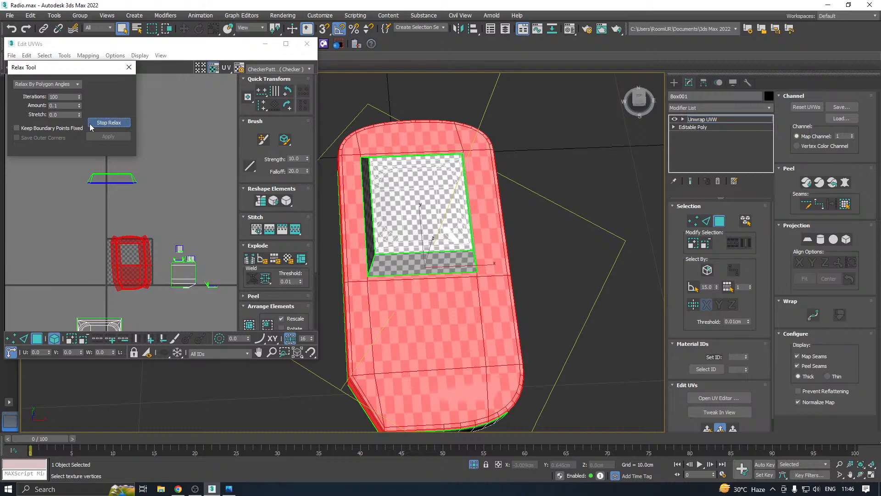
pyautogui.click(98, 123)
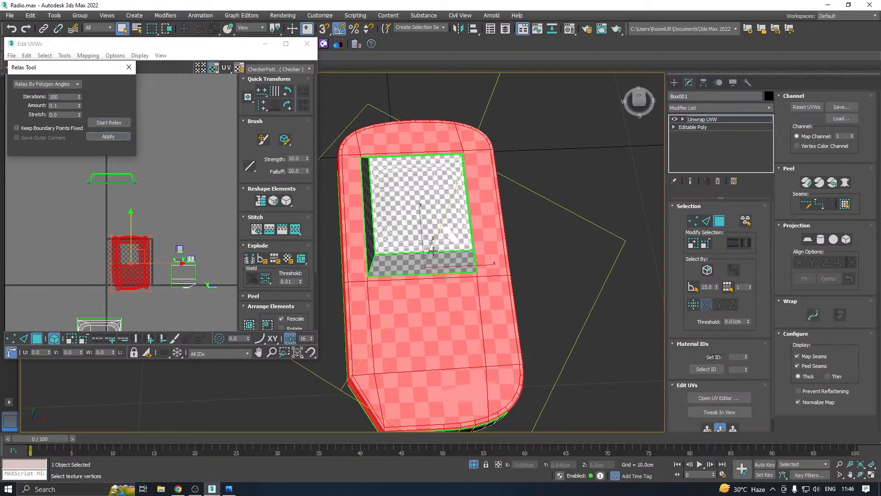
pyautogui.keyDown('alt'); pyautogui.moveTo(473, 274); pyautogui.dragTo(342, 224, button='middle'); pyautogui.keyUp('alt')
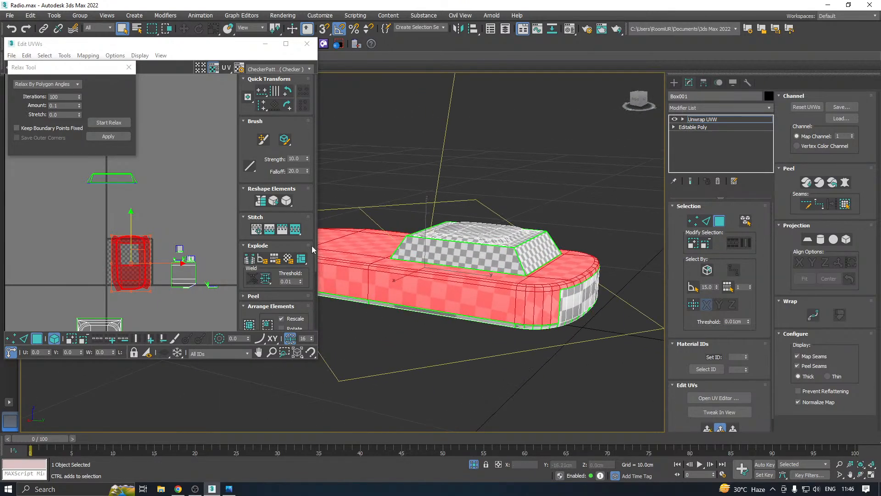
pyautogui.scroll(5, 133, 293)
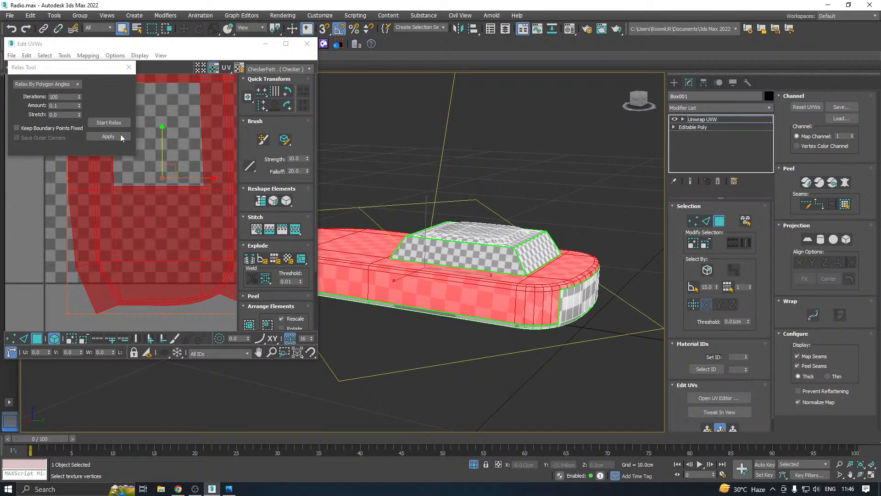
pyautogui.click(98, 123)
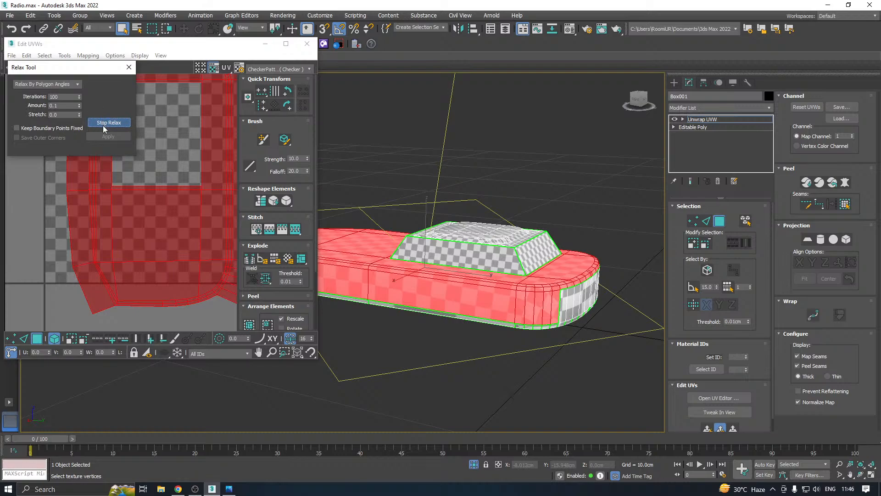
pyautogui.click(102, 125)
# - Exclude the curved wall faces of one corner at the body's rounded end from the selection
pyautogui.keyDown('alt'); pyautogui.moveTo(438, 257); pyautogui.dragTo(452, 258, button='middle'); pyautogui.keyUp('alt')
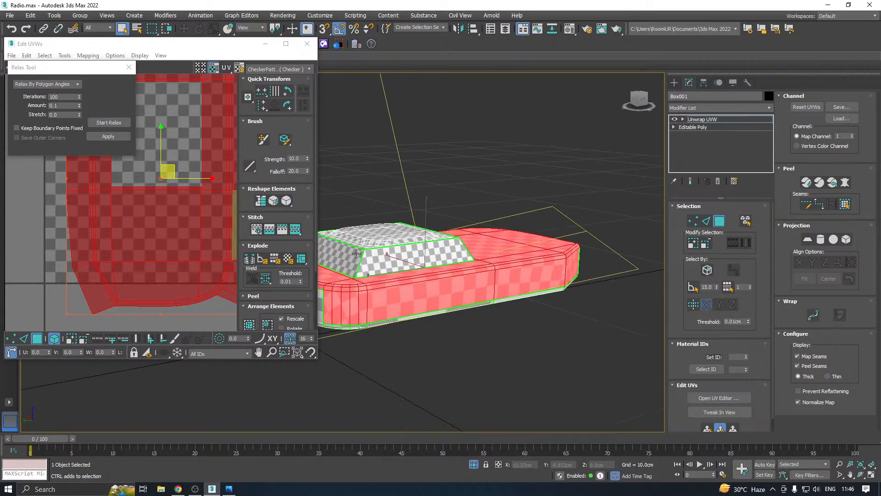
pyautogui.scroll(5, 377, 300)
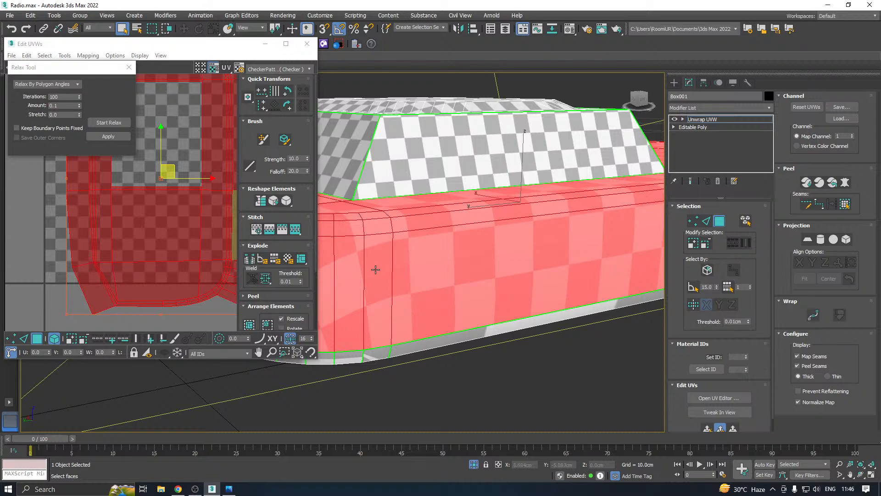
pyautogui.scroll(-4, 376, 270)
pyautogui.keyDown('alt'); pyautogui.moveTo(376, 269); pyautogui.dragTo(427, 294, button='middle'); pyautogui.keyUp('alt')
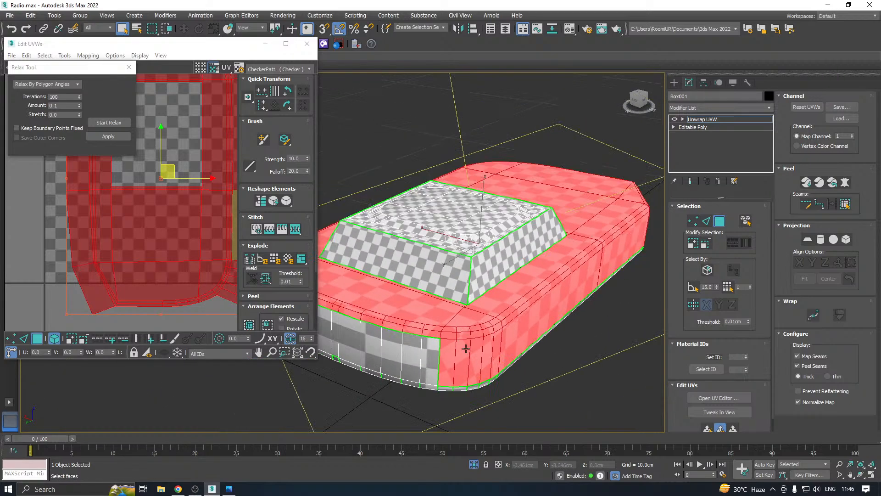
pyautogui.keyDown('alt'); pyautogui.click(448, 366); pyautogui.keyUp('alt')
pyautogui.keyDown('alt'); pyautogui.click(460, 365); pyautogui.keyUp('alt')
pyautogui.keyDown('alt'); pyautogui.click(475, 363); pyautogui.keyUp('alt')
pyautogui.keyDown('alt'); pyautogui.click(486, 361); pyautogui.keyUp('alt')
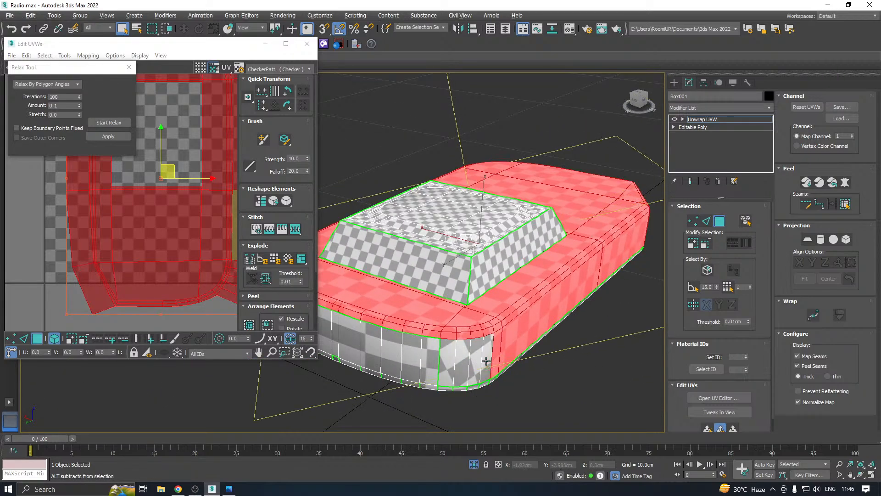
# - Exclude the curved wall faces of the opposite corner at the body's rounded end from the selection
pyautogui.keyDown('alt'); pyautogui.moveTo(494, 359); pyautogui.dragTo(522, 343, button='middle'); pyautogui.keyUp('alt')
pyautogui.keyDown('alt'); pyautogui.click(504, 345); pyautogui.keyUp('alt')
pyautogui.keyDown('alt'); pyautogui.click(493, 347); pyautogui.keyUp('alt')
pyautogui.keyDown('alt'); pyautogui.click(484, 347); pyautogui.keyUp('alt')
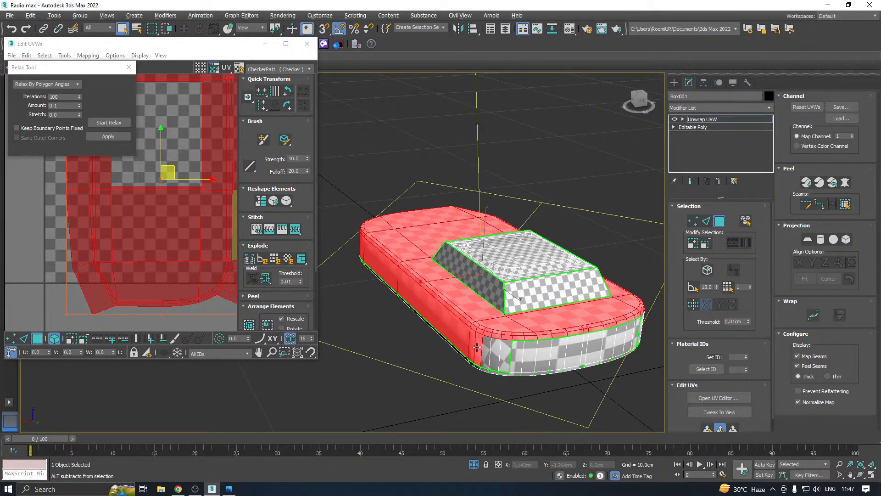
pyautogui.keyDown('alt'); pyautogui.click(475, 346); pyautogui.keyUp('alt')
pyautogui.keyDown('alt'); pyautogui.click(473, 345); pyautogui.keyUp('alt')
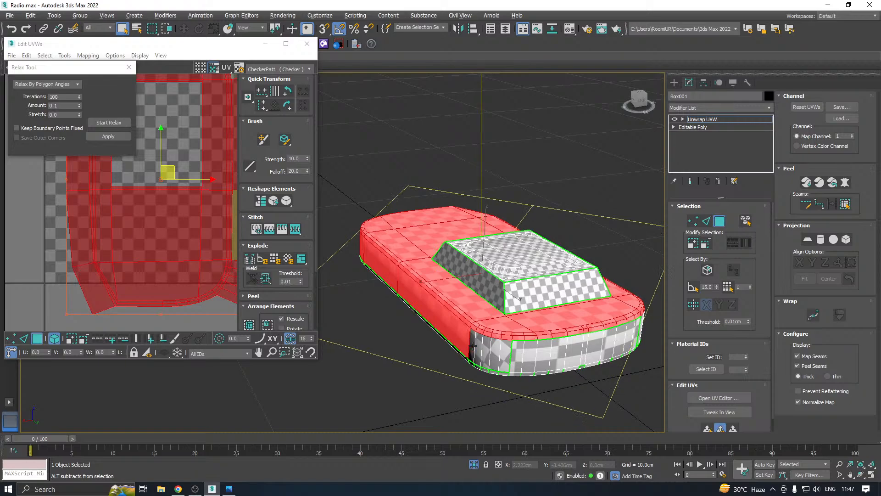
pyautogui.keyDown('alt'); pyautogui.moveTo(472, 346); pyautogui.dragTo(698, 365, button='middle'); pyautogui.keyUp('alt')
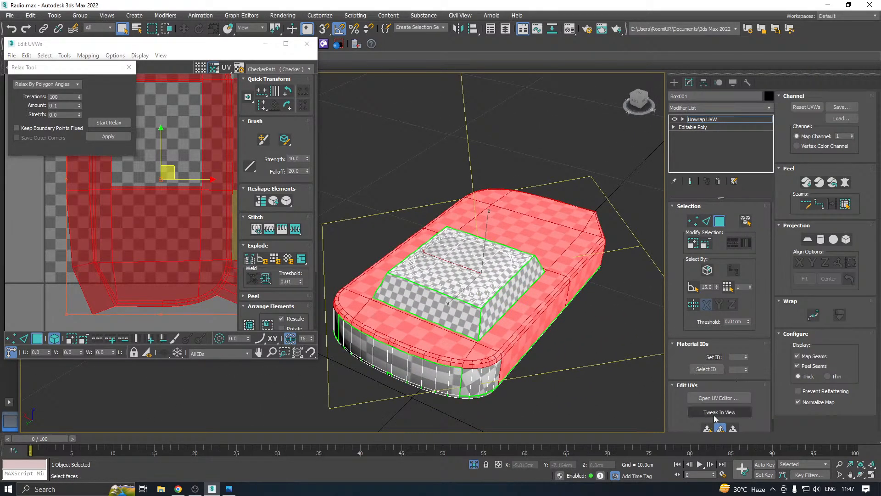
# - Planar map the remaining body top and side walls again and relax the shell by polygon angles
pyautogui.click(808, 240)
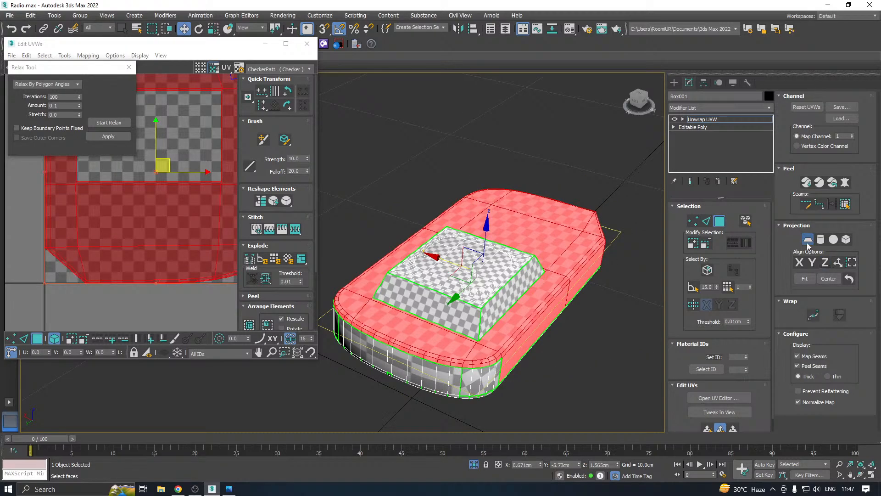
pyautogui.click(102, 124)
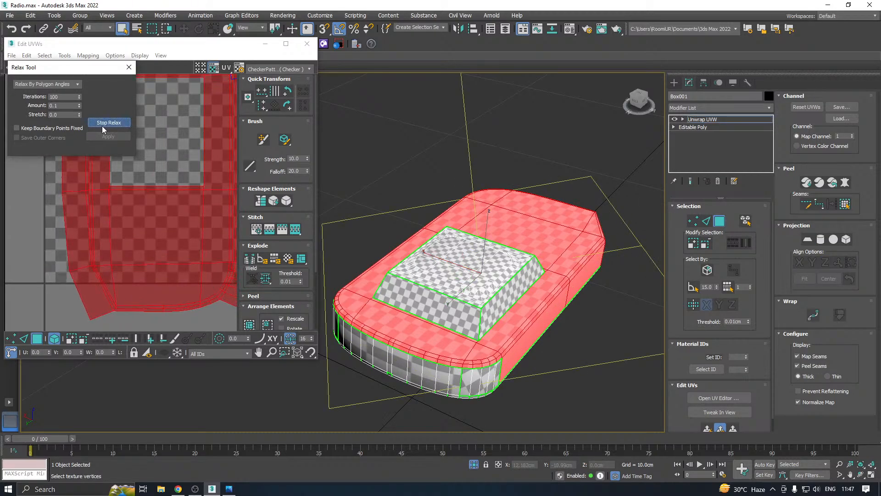
pyautogui.click(102, 123)
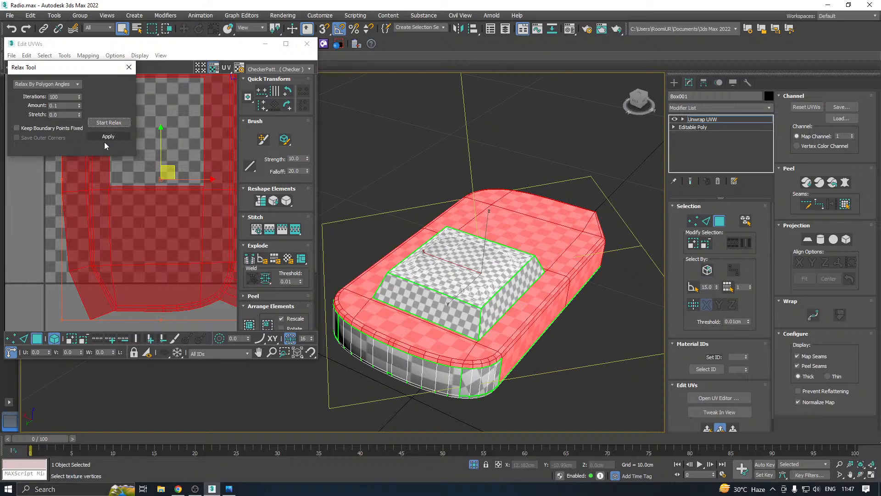
pyautogui.click(105, 140)
# - Exclude the angled corner wall at the body's long end and planar map the remaining selection again
pyautogui.keyDown('alt'); pyautogui.moveTo(527, 287); pyautogui.dragTo(450, 258, button='middle'); pyautogui.keyUp('alt')
pyautogui.keyDown('alt'); pyautogui.moveTo(592, 318); pyautogui.dragTo(492, 317, button='middle'); pyautogui.keyUp('alt')
pyautogui.scroll(3, 491, 314)
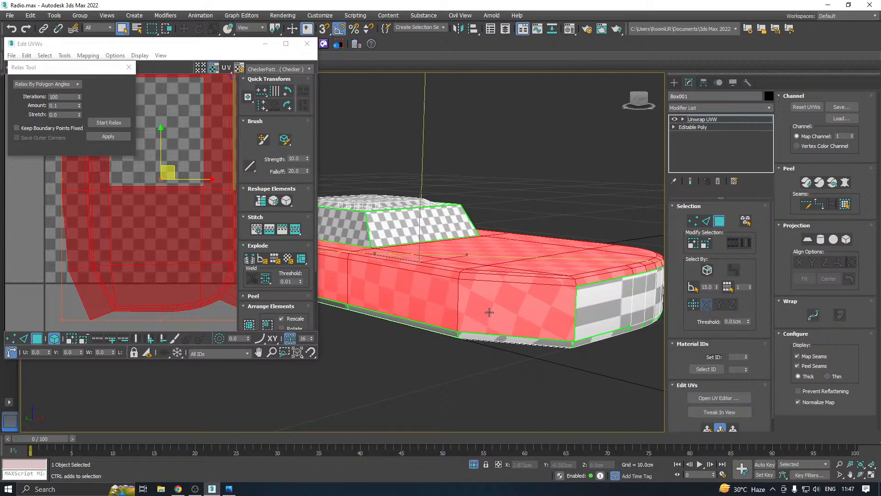
pyautogui.keyDown('alt'); pyautogui.click(489, 313); pyautogui.keyUp('alt')
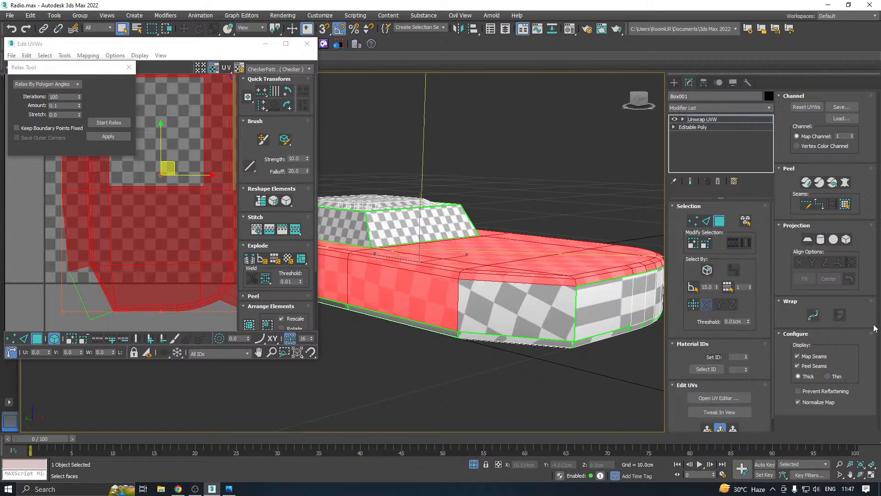
pyautogui.click(810, 241)
pyautogui.click(809, 240)
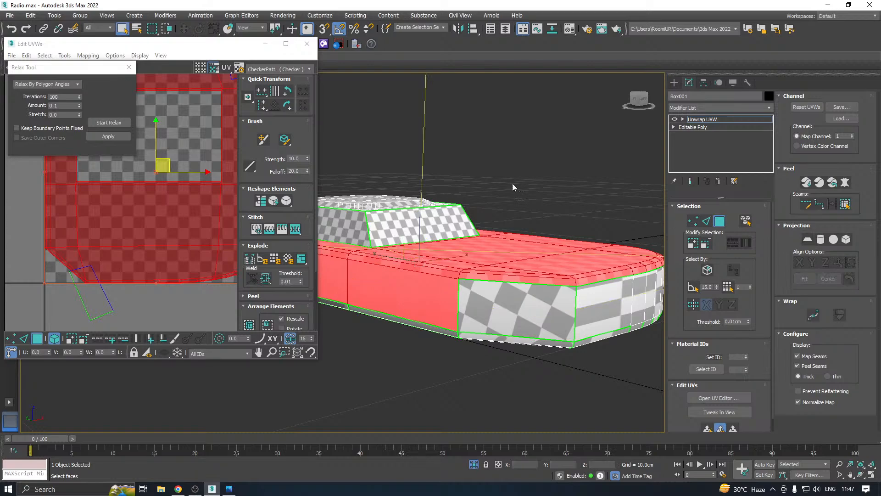
# - Relax the remapped body shell by polygon angles and move it below the checker tile
pyautogui.click(97, 125)
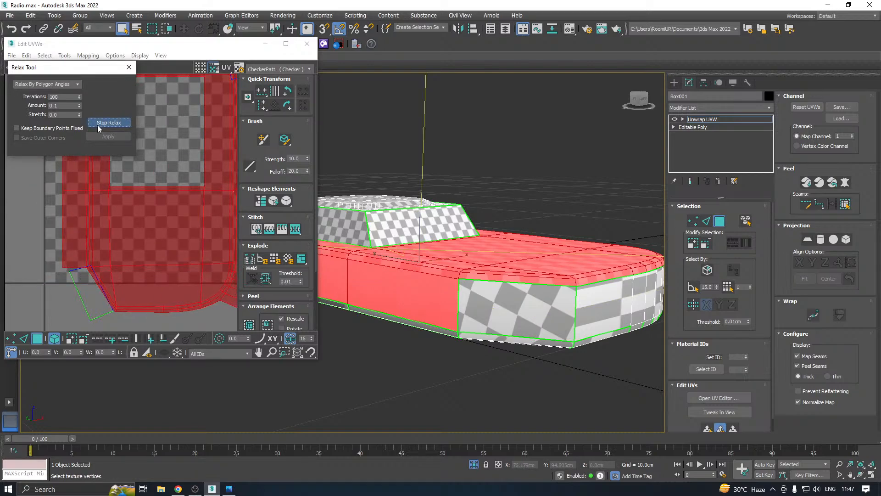
pyautogui.click(97, 125)
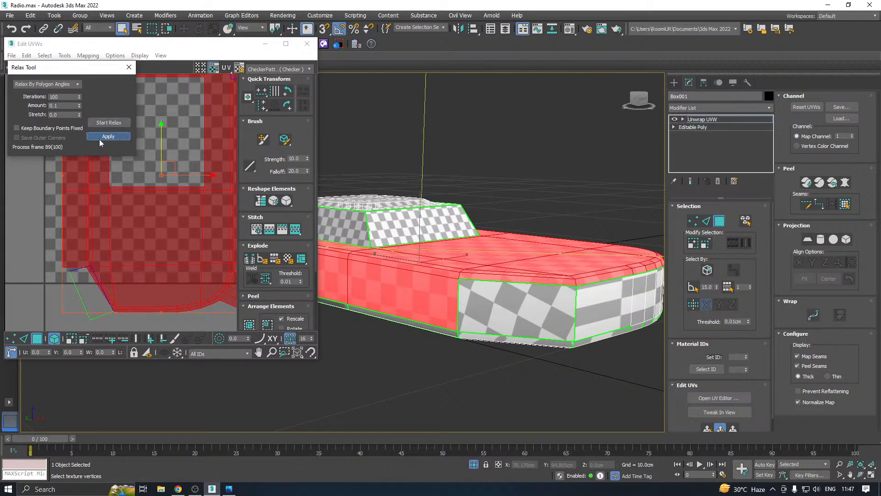
pyautogui.scroll(-3, 122, 253)
pyautogui.scroll(-3, 121, 254)
pyautogui.moveTo(140, 229); pyautogui.dragTo(185, 327)
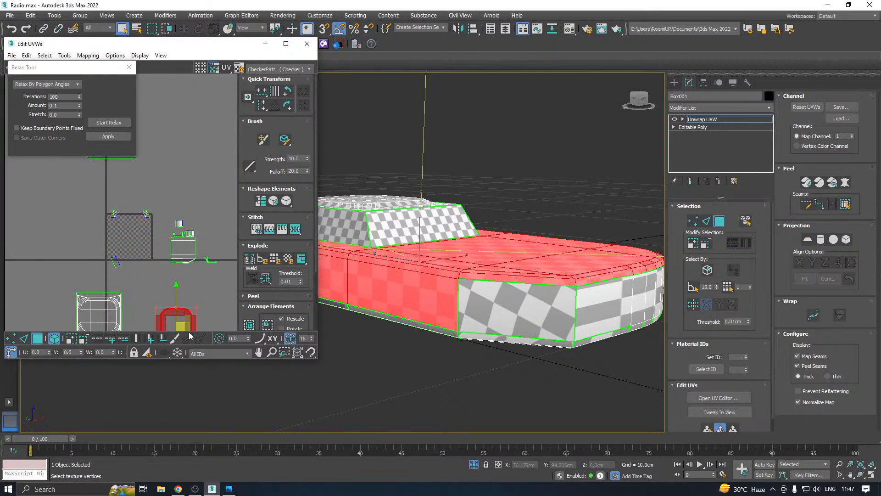
# - Turn on selection by planar angle and select the flat underside of the body
pyautogui.keyDown('alt'); pyautogui.moveTo(541, 287); pyautogui.dragTo(570, 309, button='middle'); pyautogui.keyUp('alt')
pyautogui.scroll(-5, 507, 289)
pyautogui.keyDown('alt'); pyautogui.moveTo(507, 289); pyautogui.dragTo(606, 195, button='middle'); pyautogui.keyUp('alt')
pyautogui.click(693, 287)
pyautogui.click(467, 282)
pyautogui.keyDown('alt'); pyautogui.moveTo(468, 284); pyautogui.dragTo(470, 308, button='middle'); pyautogui.keyUp('alt')
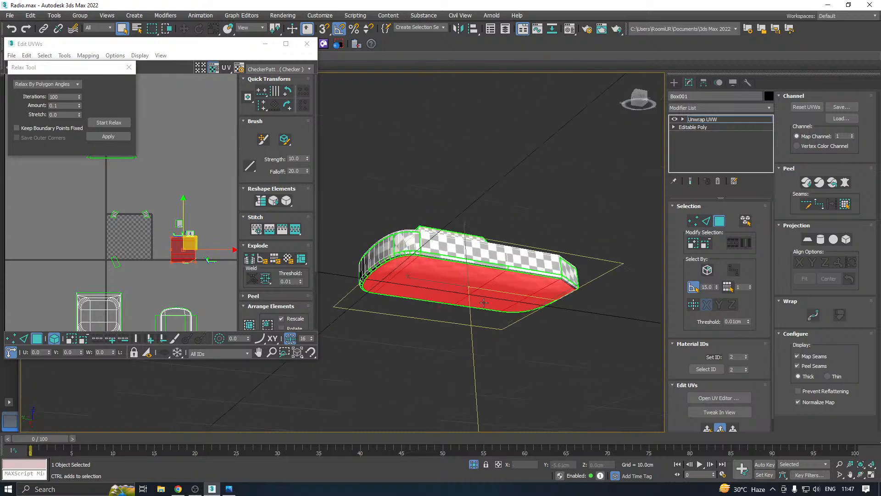
# - Grow the underside selection over the body walls and exclude the already relaxed body shell from it
pyautogui.click(692, 243)
pyautogui.click(692, 243)
pyautogui.click(692, 243)
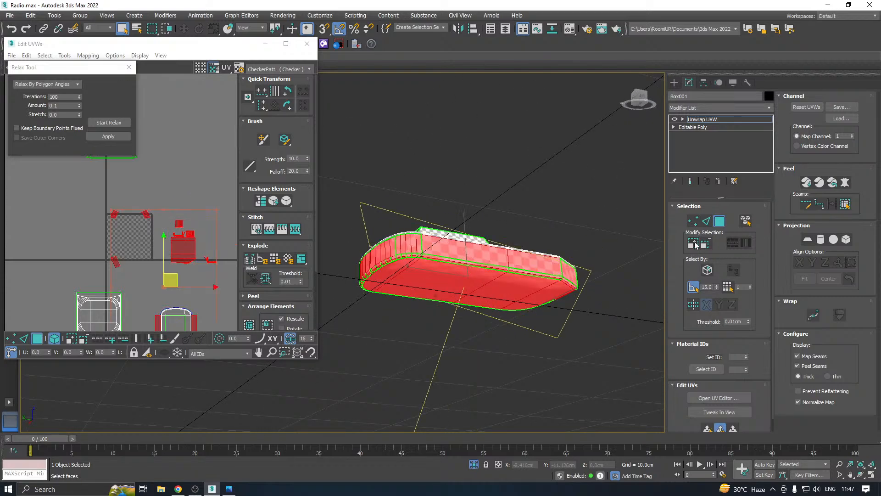
pyautogui.click(692, 243)
pyautogui.keyDown('alt'); pyautogui.moveTo(572, 242); pyautogui.dragTo(482, 260, button='middle'); pyautogui.keyUp('alt')
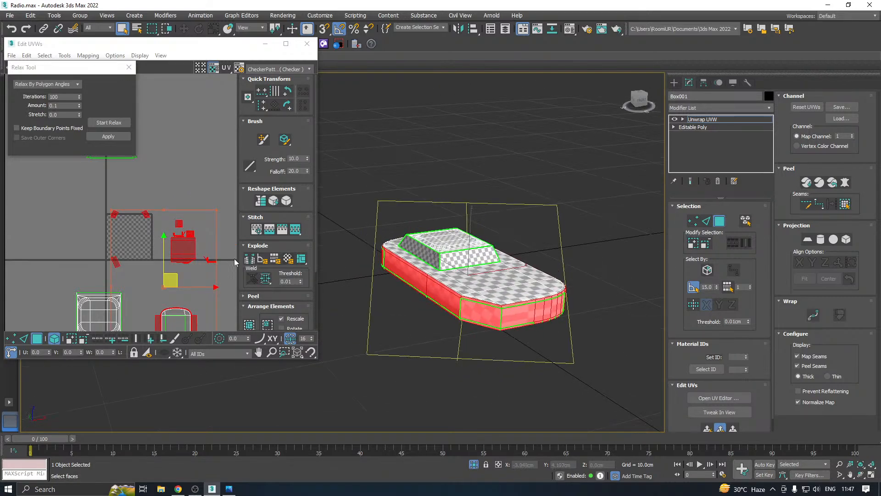
pyautogui.scroll(-3, 103, 220)
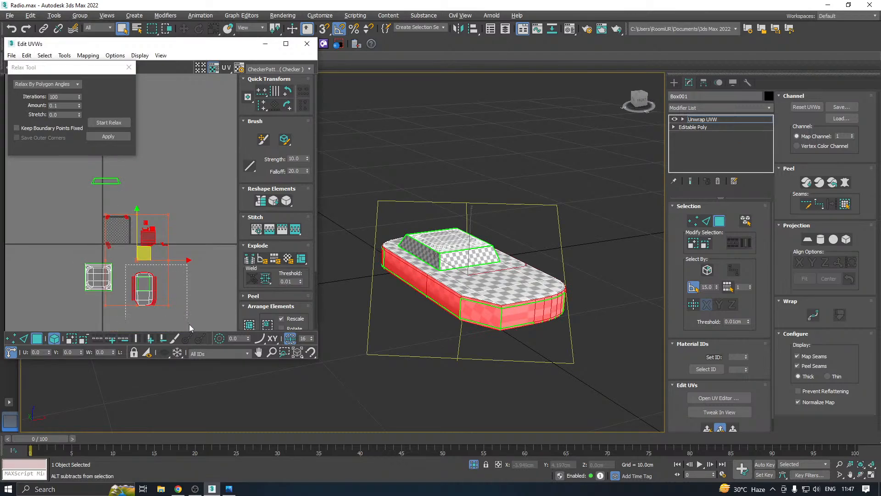
pyautogui.keyDown('alt'); pyautogui.moveTo(189, 326); pyautogui.dragTo(139, 285); pyautogui.keyUp('alt')
pyautogui.keyDown('alt'); pyautogui.moveTo(569, 248); pyautogui.dragTo(632, 264, button='middle'); pyautogui.keyUp('alt')
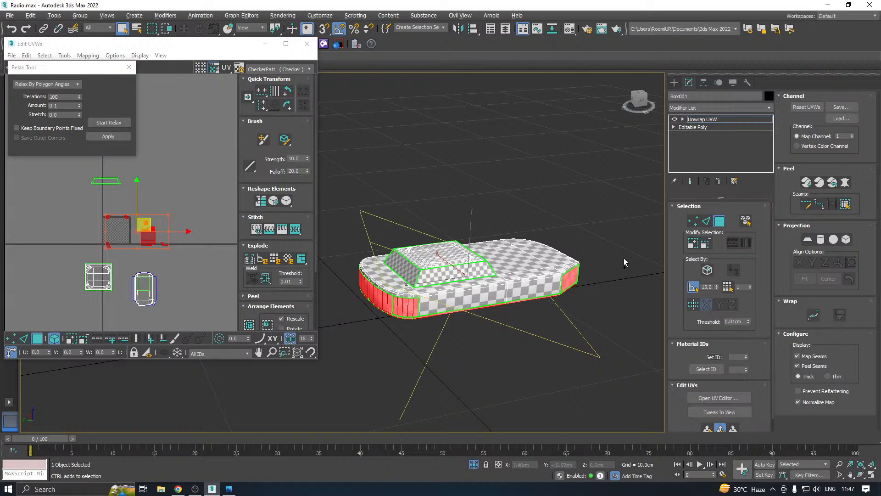
pyautogui.keyDown('alt'); pyautogui.moveTo(543, 250); pyautogui.dragTo(645, 209, button='middle'); pyautogui.keyUp('alt')
pyautogui.scroll(4, 536, 241)
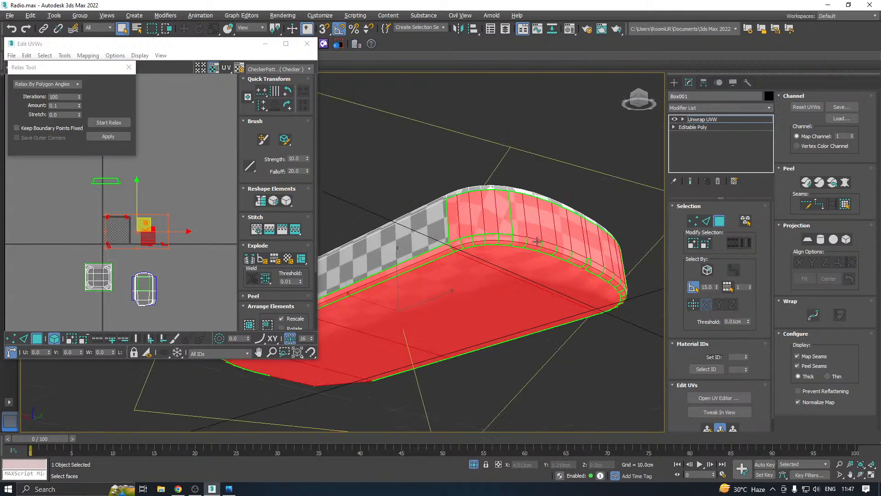
# - Planar map the selected underside together with the end walls, aligned to the Z axis
pyautogui.click(806, 242)
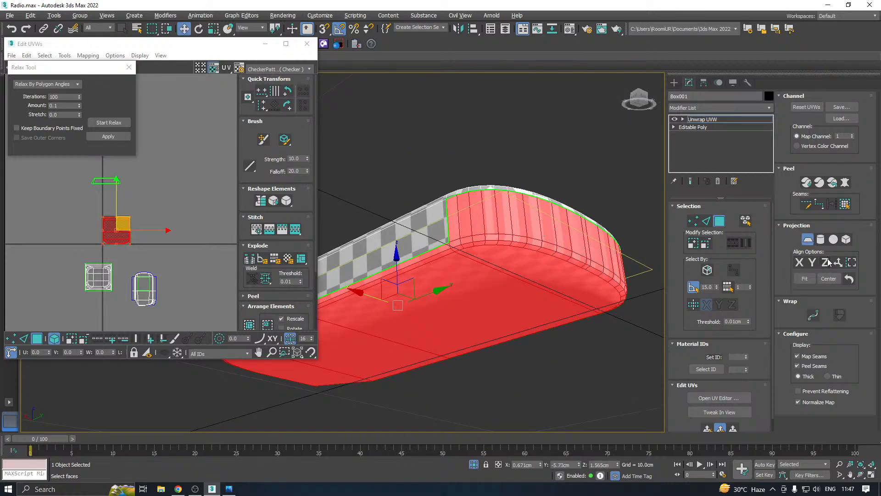
pyautogui.click(829, 261)
pyautogui.click(807, 239)
pyautogui.scroll(3, 126, 221)
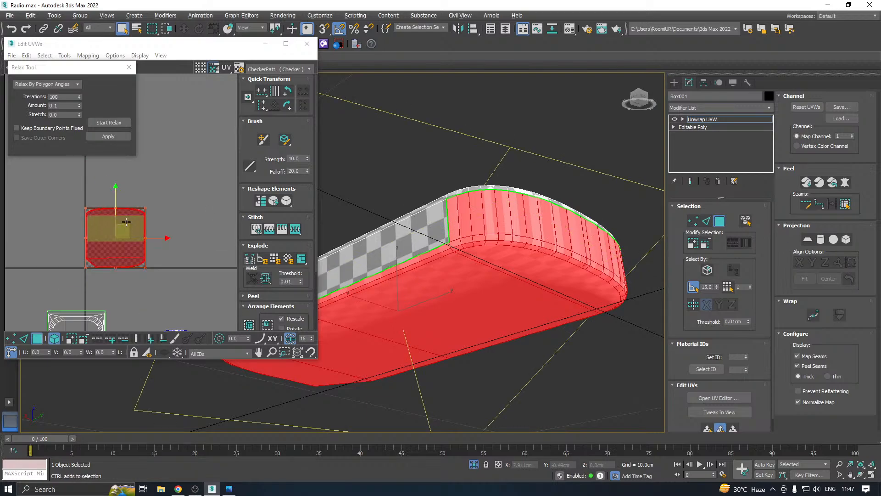
# - Flip the combined underside and end-wall shell vertically and relax it by polygon angles
pyautogui.click(101, 125)
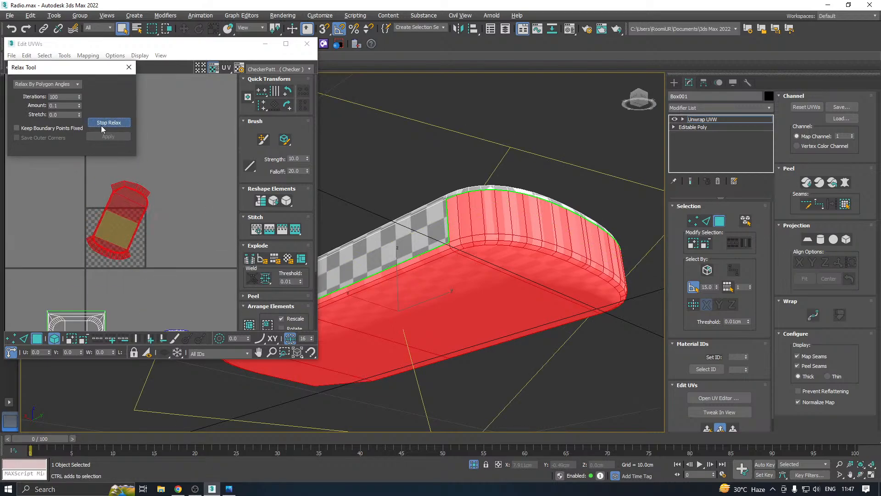
pyautogui.click(101, 125)
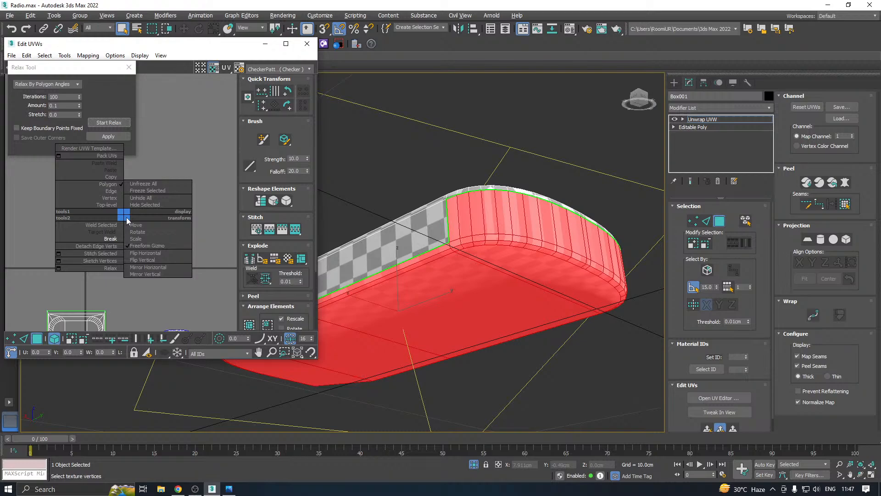
pyautogui.click(146, 260)
pyautogui.click(105, 123)
pyautogui.click(104, 122)
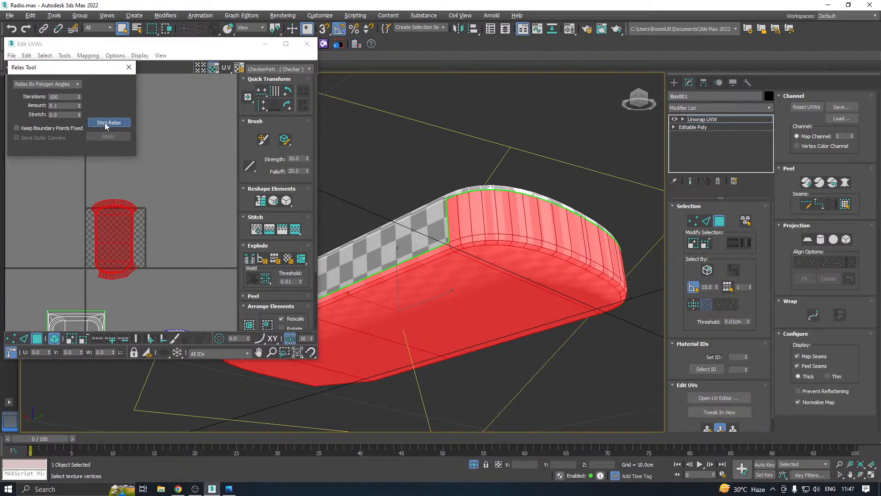
pyautogui.click(105, 123)
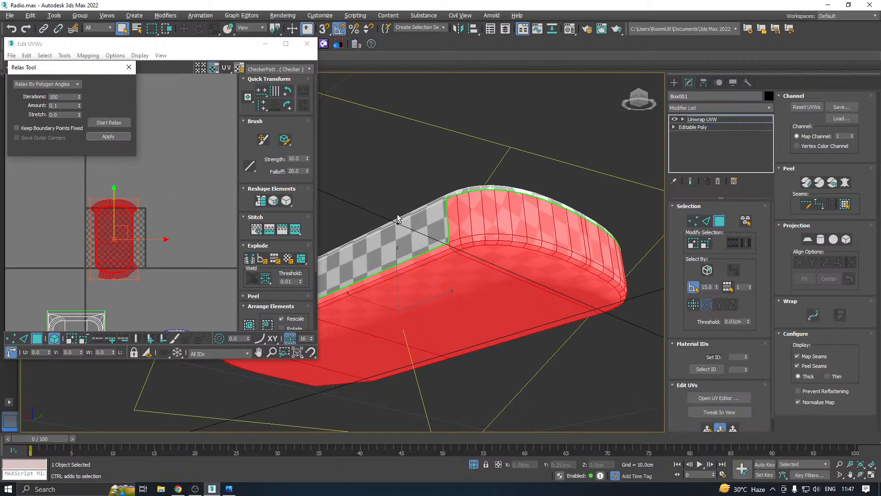
# - Check the checker pattern on the end walls and relax the combined shell once more by polygon angles
pyautogui.keyDown('alt'); pyautogui.moveTo(404, 216); pyautogui.dragTo(348, 188, button='middle'); pyautogui.keyUp('alt')
pyautogui.scroll(4, 346, 183)
pyautogui.scroll(-4, 346, 184)
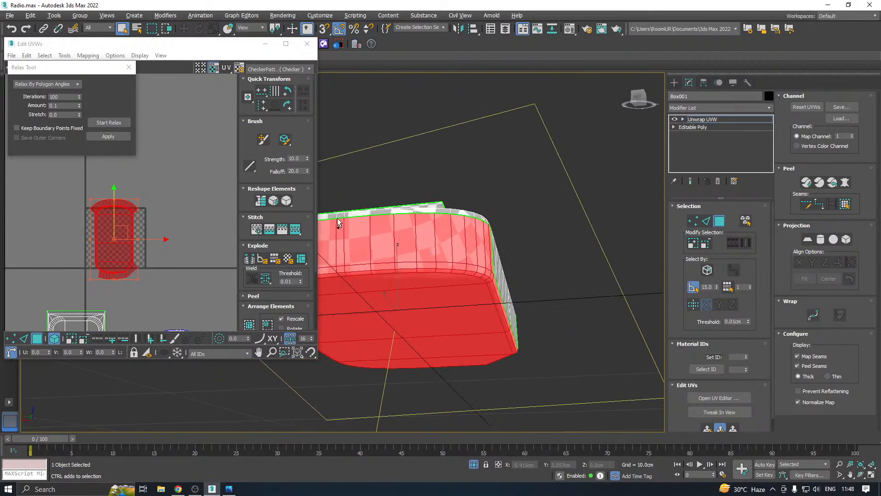
pyautogui.keyDown('alt'); pyautogui.moveTo(398, 220); pyautogui.dragTo(441, 259, button='middle'); pyautogui.keyUp('alt')
pyautogui.click(106, 125)
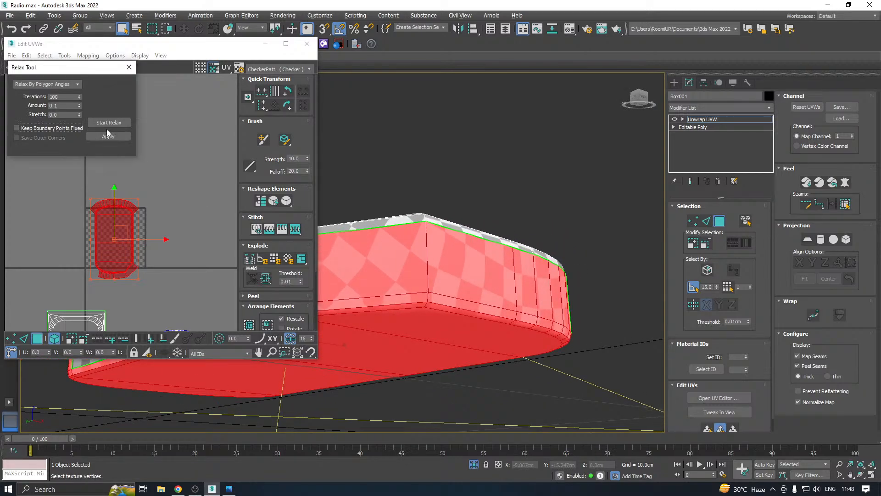
pyautogui.click(107, 137)
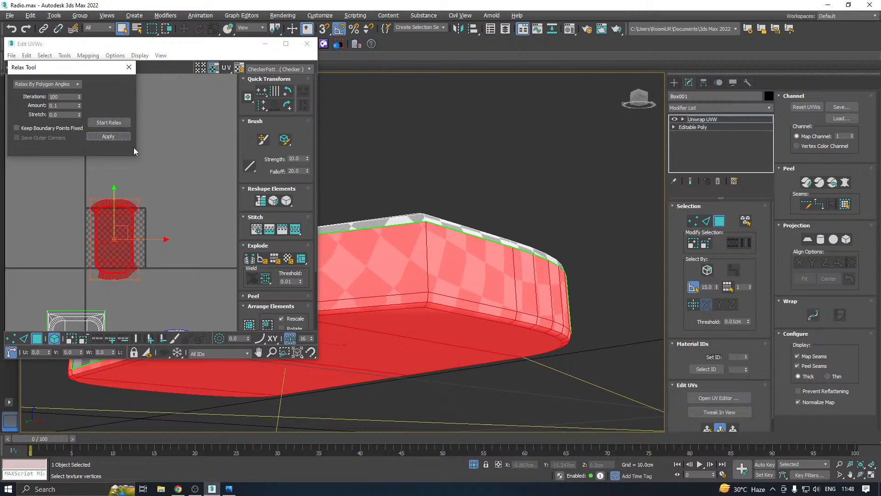
# - Select only the flat underside and grow the selection to include its narrow bevelled rim
pyautogui.keyDown('alt'); pyautogui.moveTo(516, 294); pyautogui.dragTo(454, 348, button='middle'); pyautogui.keyUp('alt')
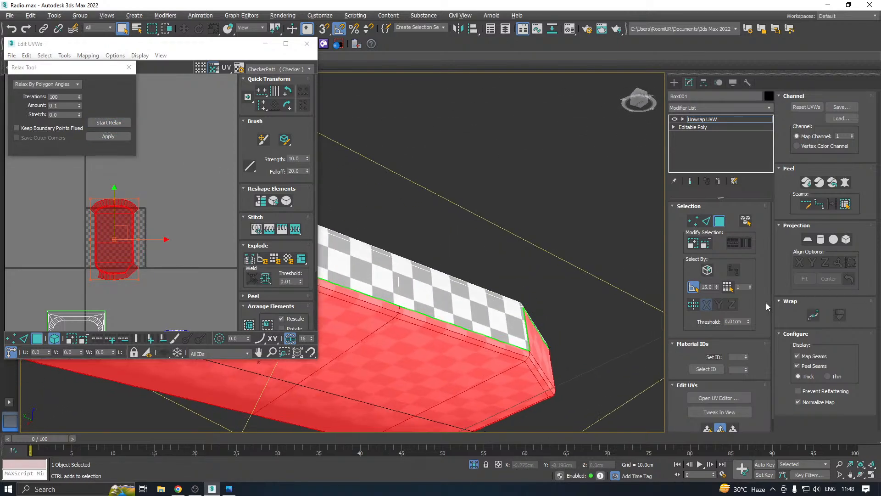
pyautogui.click(420, 368)
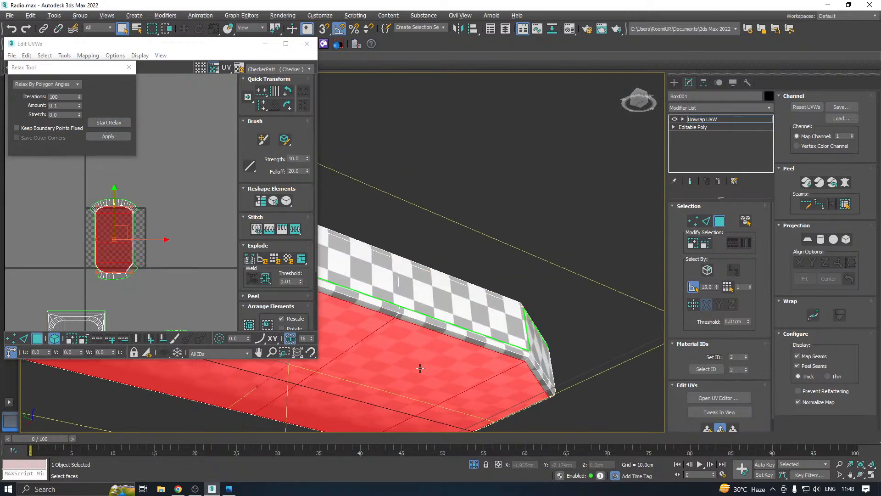
pyautogui.click(694, 244)
pyautogui.click(694, 244)
pyautogui.keyDown('alt'); pyautogui.moveTo(571, 278); pyautogui.dragTo(722, 288, button='middle'); pyautogui.keyUp('alt')
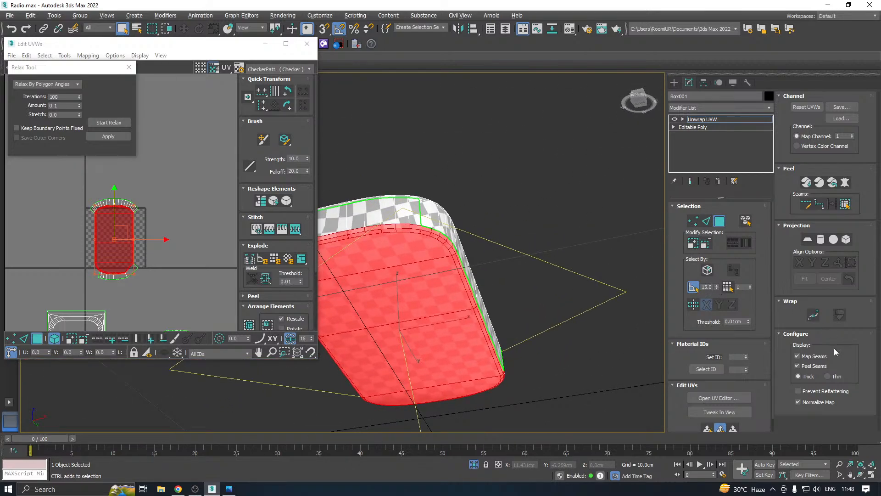
# - Planar map the selected underside and its bevelled rim as one separate shell
pyautogui.click(707, 428)
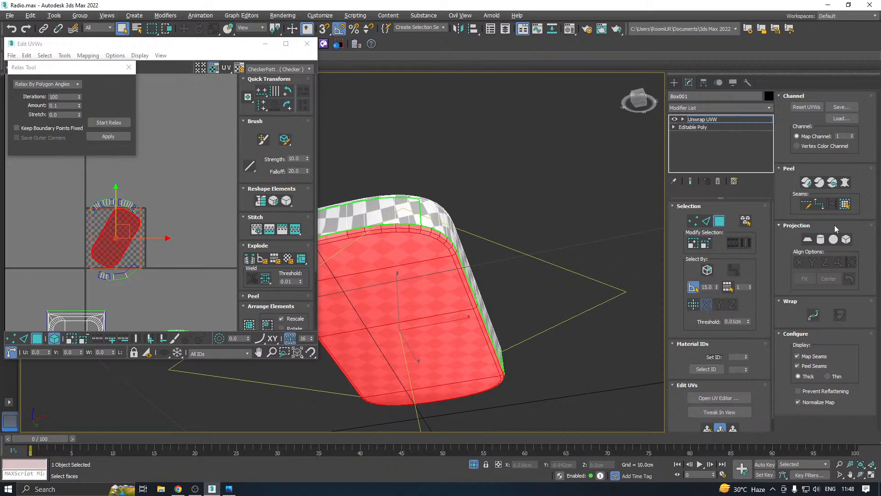
pyautogui.click(807, 240)
pyautogui.click(807, 240)
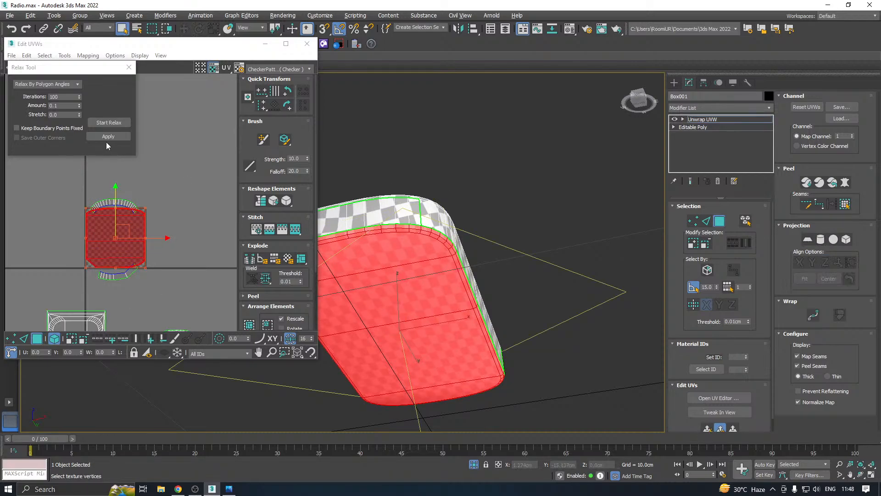
# - Relax the vertically flipped underside shell by polygon angles and move it beside the checker tile
pyautogui.click(107, 122)
pyautogui.click(107, 122)
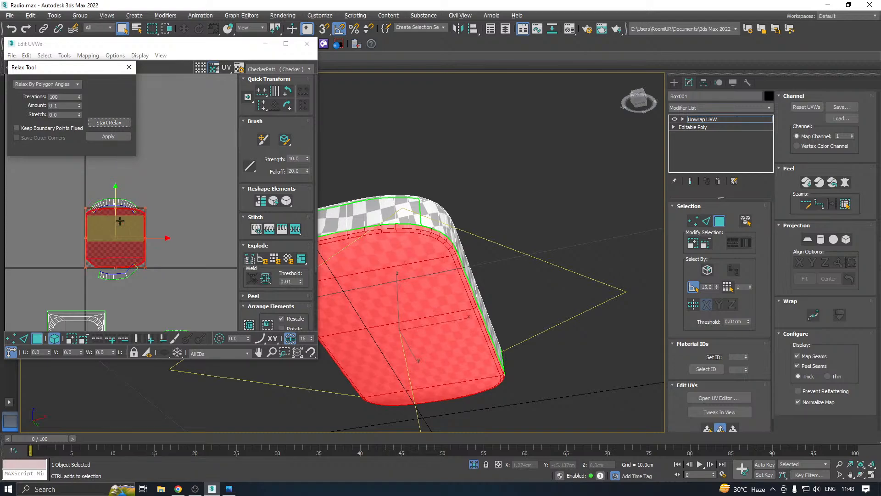
pyautogui.rightClick(117, 218)
pyautogui.click(131, 258)
pyautogui.click(105, 124)
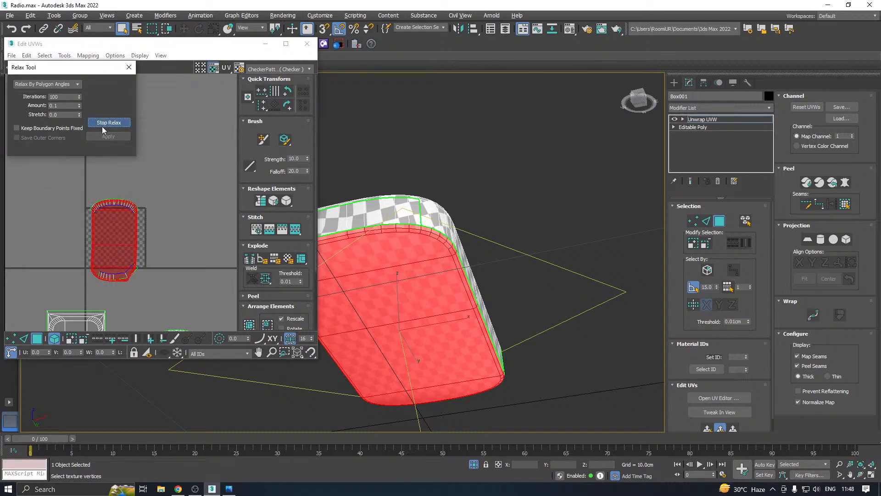
pyautogui.click(102, 125)
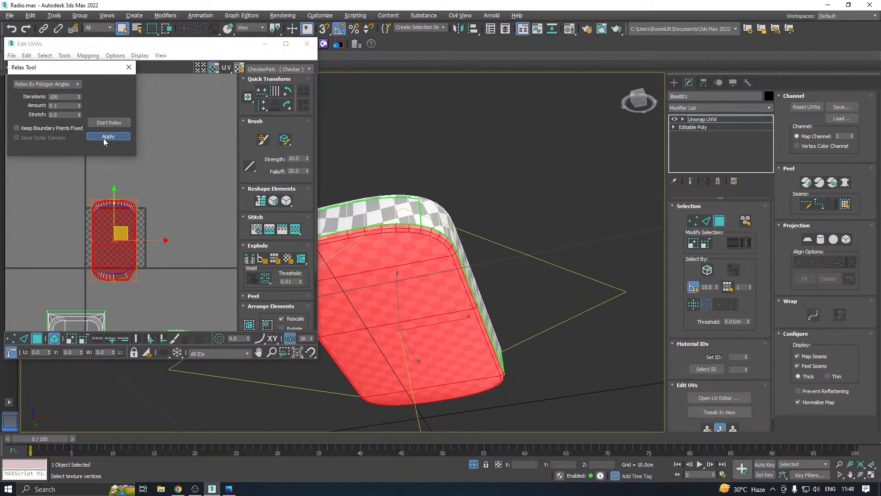
pyautogui.scroll(5, 395, 195)
pyautogui.moveTo(120, 233); pyautogui.dragTo(224, 200)
# - Select the rounded end wall's shell near the raised block, quick planar map it and relax it by polygon angles
pyautogui.moveTo(145, 216); pyautogui.dragTo(145, 216)
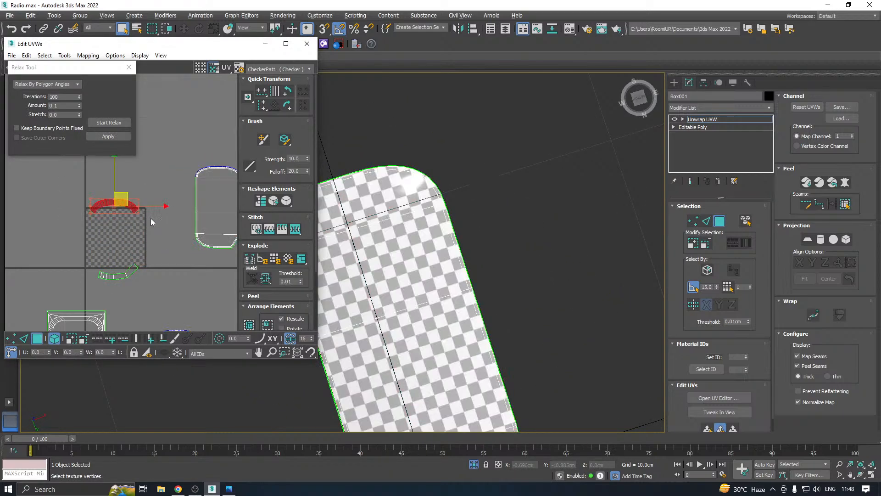
pyautogui.keyDown('alt'); pyautogui.moveTo(479, 229); pyautogui.dragTo(332, 338, button='middle'); pyautogui.keyUp('alt')
pyautogui.moveTo(436, 407); pyautogui.dragTo(538, 310, button='middle')
pyautogui.scroll(5, 405, 358)
pyautogui.keyDown('alt'); pyautogui.moveTo(405, 358); pyautogui.dragTo(407, 340, button='middle'); pyautogui.keyUp('alt')
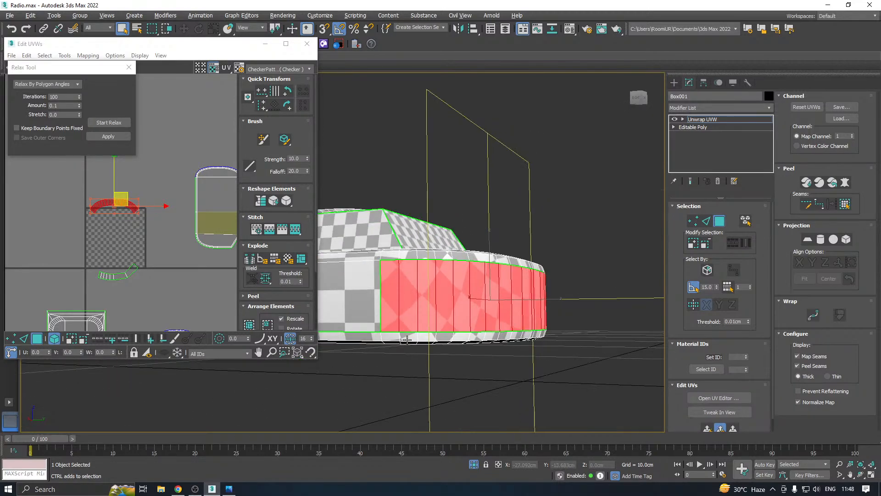
pyautogui.click(708, 429)
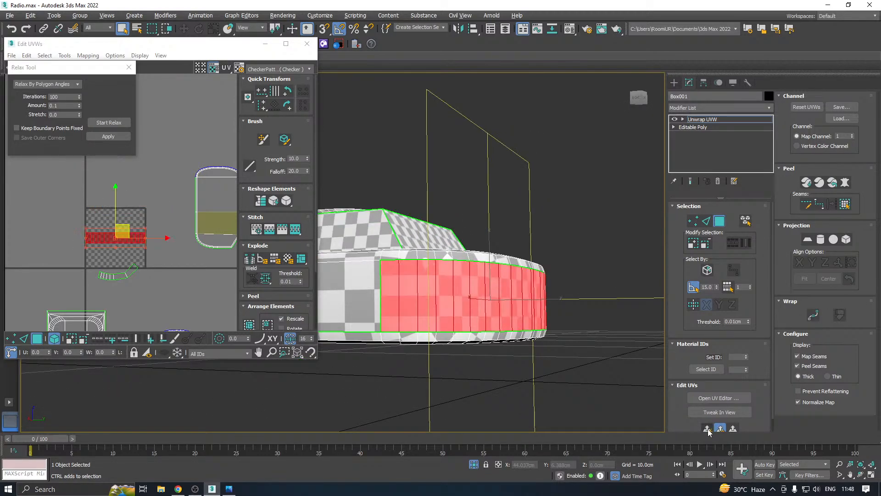
pyautogui.click(107, 123)
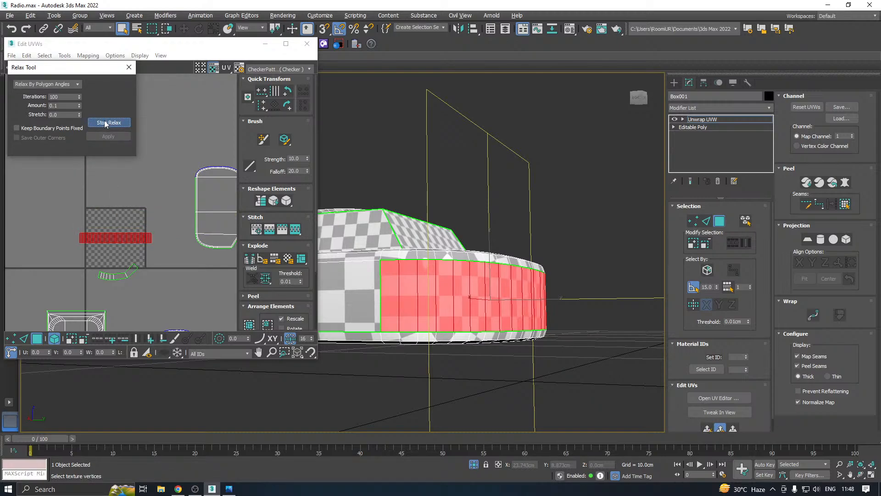
pyautogui.click(106, 123)
# - Select the opposite end wall's shell with the angled corner, quick planar map it and relax it by polygon angles
pyautogui.moveTo(90, 259); pyautogui.dragTo(153, 299)
pyautogui.scroll(-5, 550, 298)
pyautogui.keyDown('alt'); pyautogui.moveTo(443, 277); pyautogui.dragTo(537, 276, button='middle'); pyautogui.keyUp('alt')
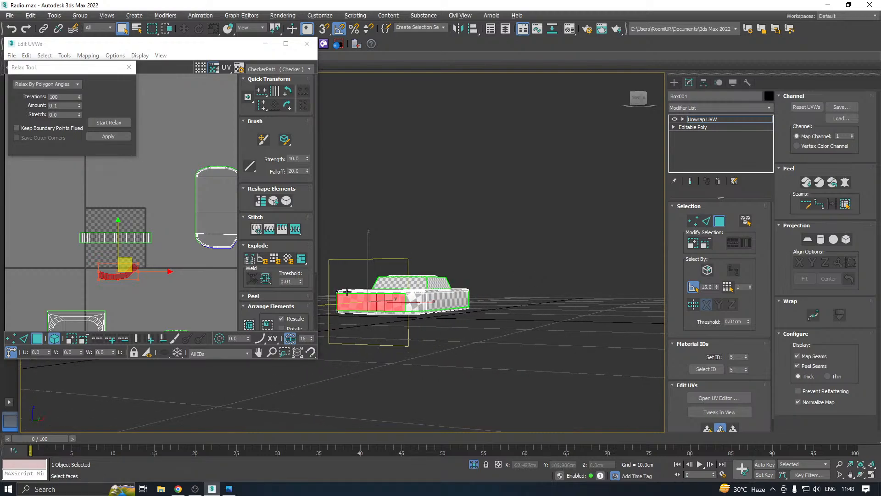
pyautogui.scroll(5, 426, 288)
pyautogui.keyDown('alt'); pyautogui.moveTo(404, 286); pyautogui.dragTo(471, 296, button='middle'); pyautogui.keyUp('alt')
pyautogui.click(732, 429)
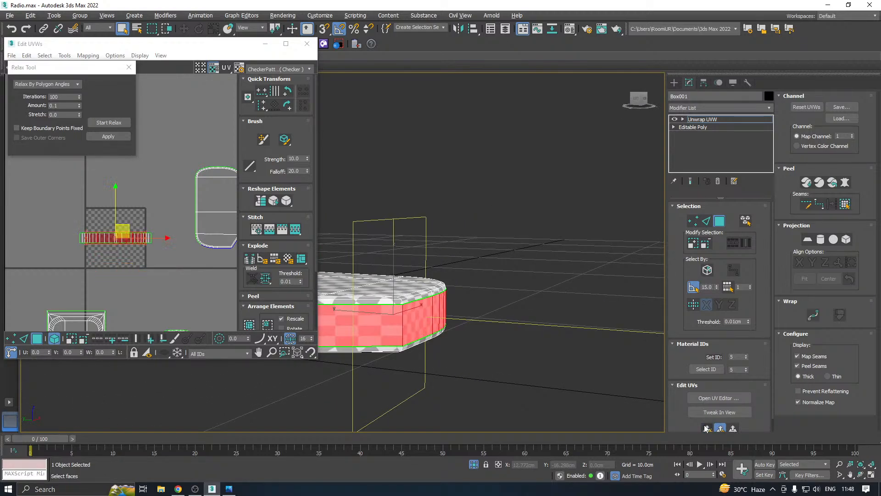
pyautogui.click(109, 123)
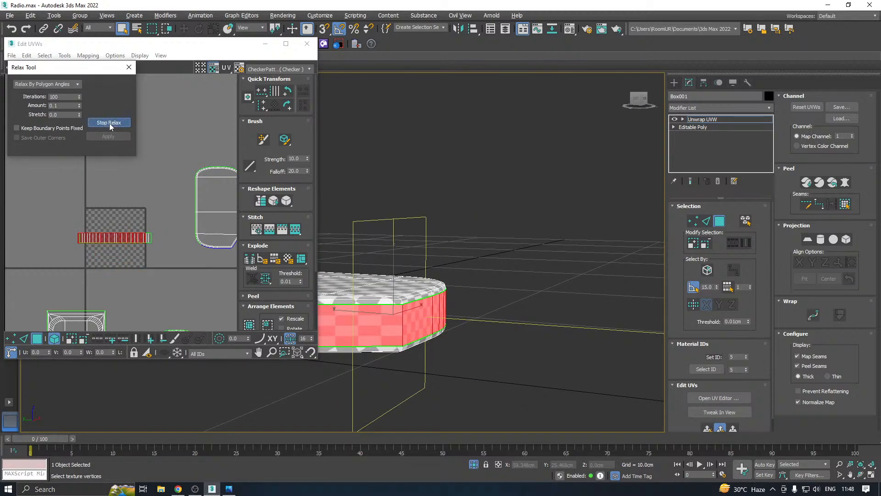
pyautogui.click(109, 123)
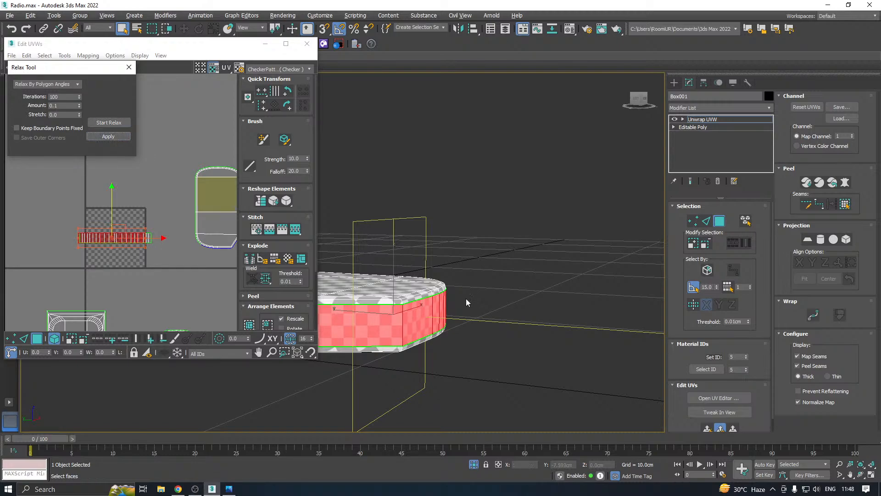
pyautogui.keyDown('alt'); pyautogui.moveTo(467, 302); pyautogui.dragTo(503, 305, button='middle'); pyautogui.keyUp('alt')
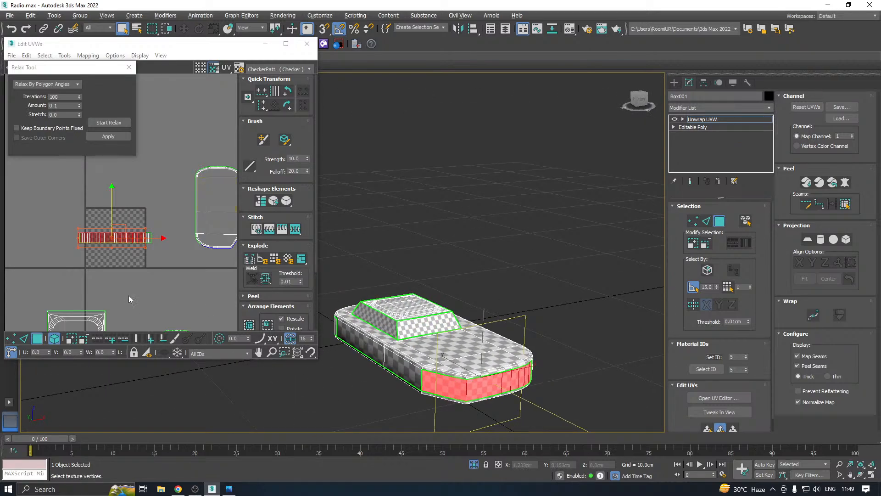
# - Select all UV shells, pack them into the checker tile with rescaling, and close the Relax Tool
pyautogui.scroll(-3, 129, 299)
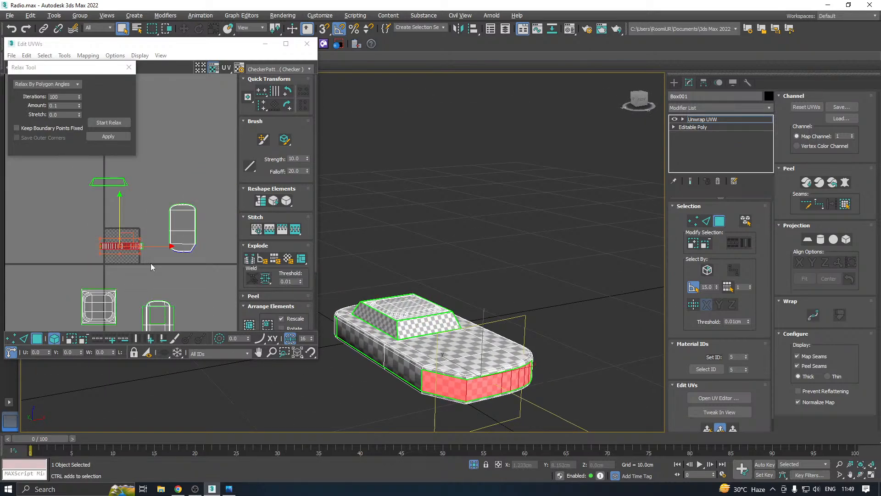
pyautogui.hotkey('ctrl', 'a')
pyautogui.keyDown('alt'); pyautogui.moveTo(519, 293); pyautogui.dragTo(515, 340, button='middle'); pyautogui.keyUp('alt')
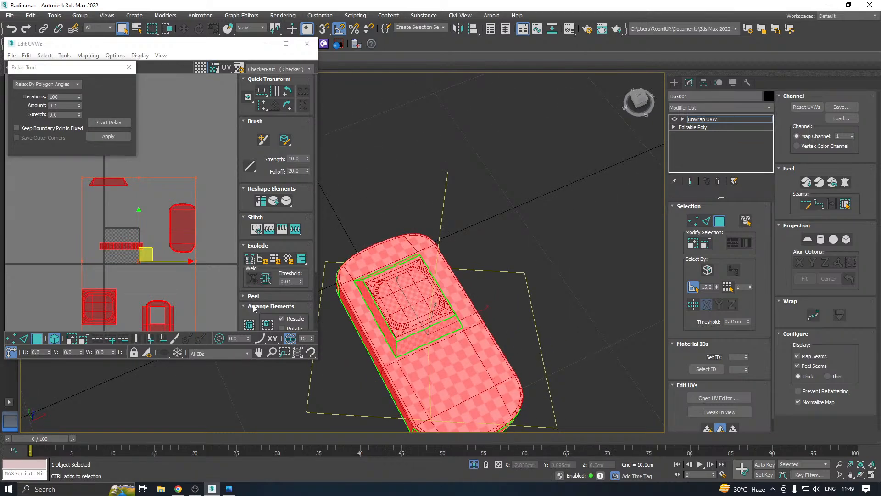
pyautogui.click(249, 325)
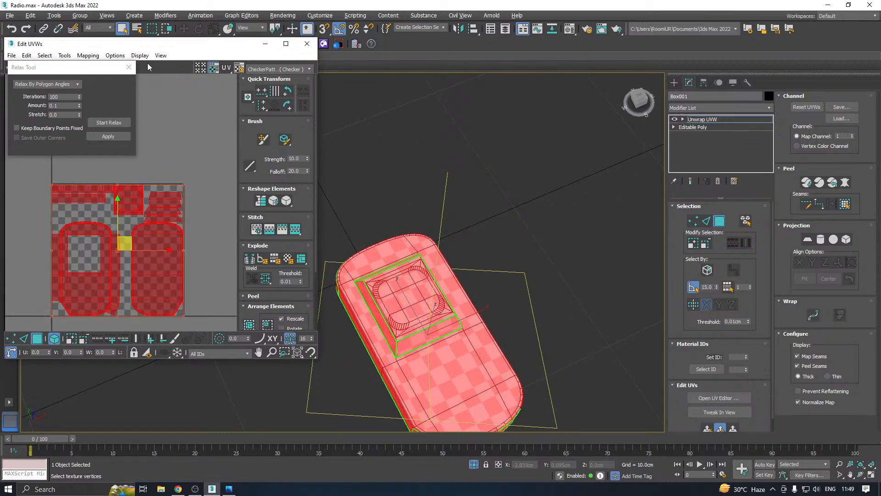
pyautogui.click(129, 67)
pyautogui.keyDown('alt'); pyautogui.moveTo(455, 252); pyautogui.dragTo(472, 198, button='middle'); pyautogui.keyUp('alt')
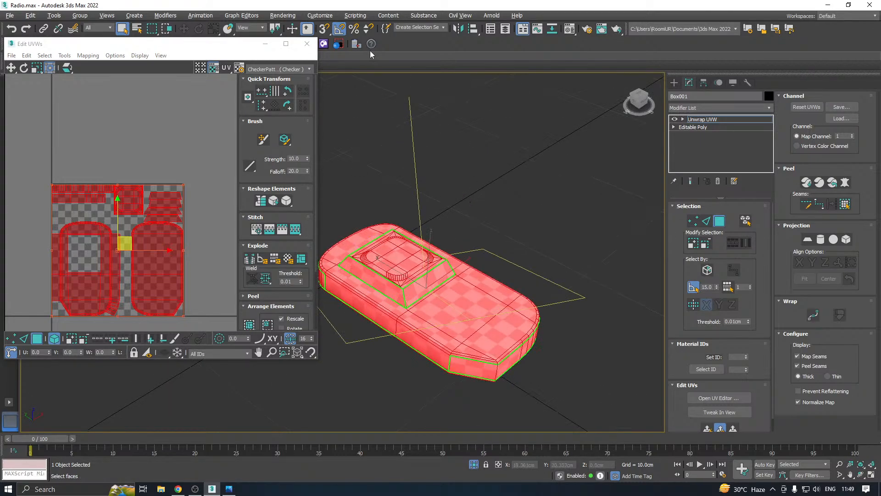
# - Close the UV editor, collapse the radio body's whole modifier stack, and save the scene
pyautogui.click(306, 44)
pyautogui.click(716, 118)
pyautogui.rightClick(716, 118)
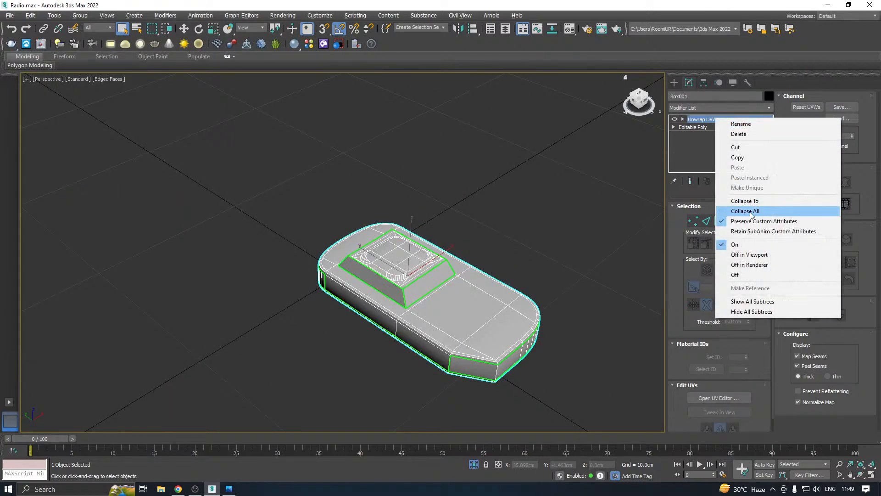
pyautogui.click(751, 215)
pyautogui.click(184, 28)
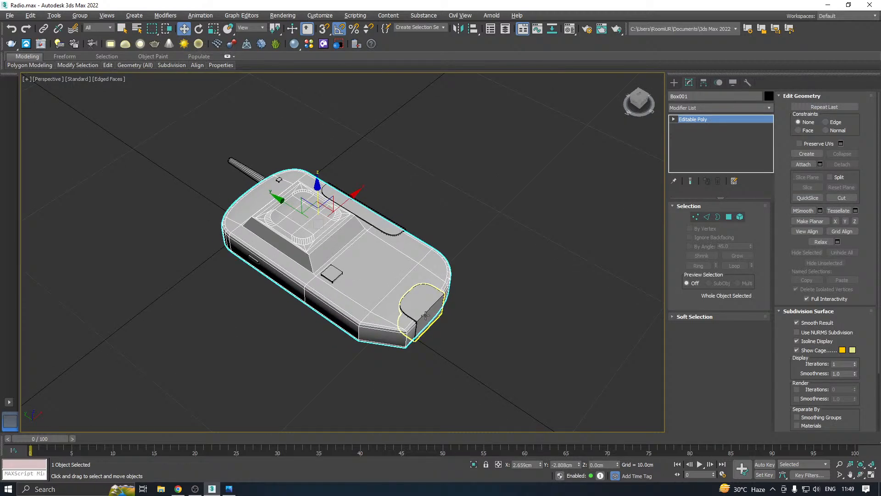
pyautogui.hotkey('ctrl', 's')
# - Select the C-shaped end cap at the radio's angled end and isolate it
pyautogui.keyDown('ctrl'); pyautogui.click(425, 299); pyautogui.keyUp('ctrl')
pyautogui.click(475, 281)
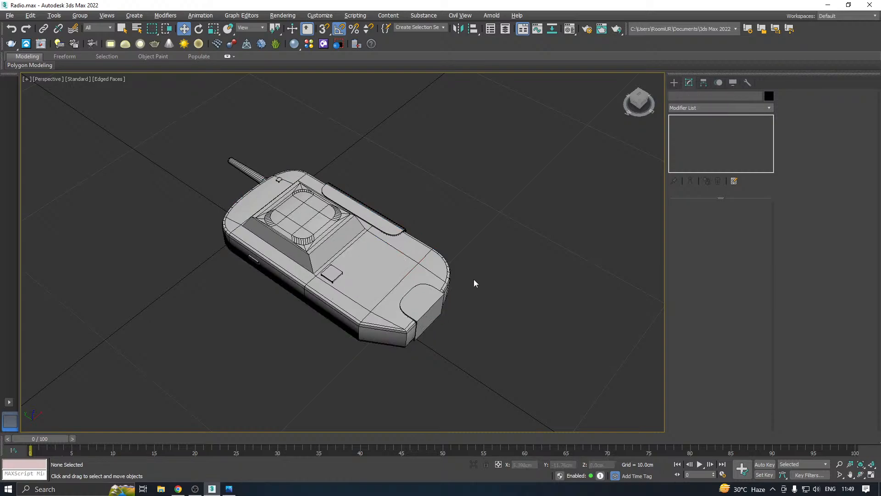
pyautogui.click(417, 300)
pyautogui.click(472, 463)
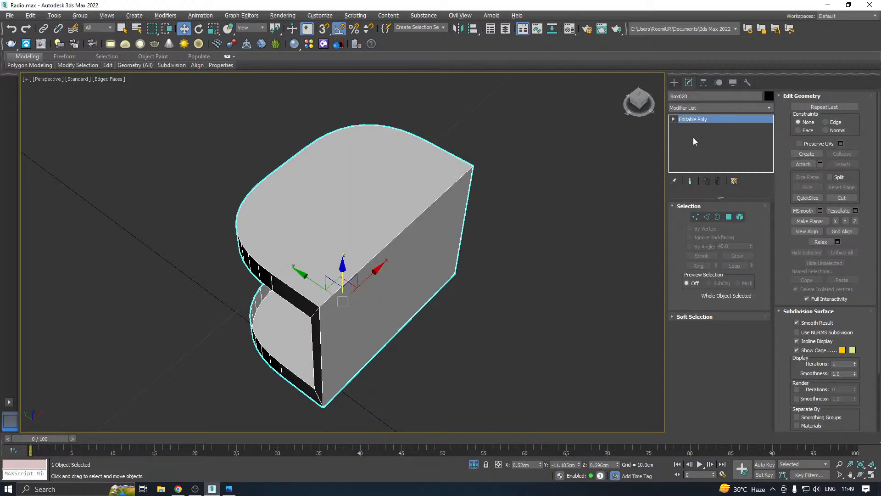
# - Add an Unwrap UVW modifier to the end cap and open its UV editor
pyautogui.click(772, 107)
pyautogui.moveTo(771, 135); pyautogui.dragTo(771, 367)
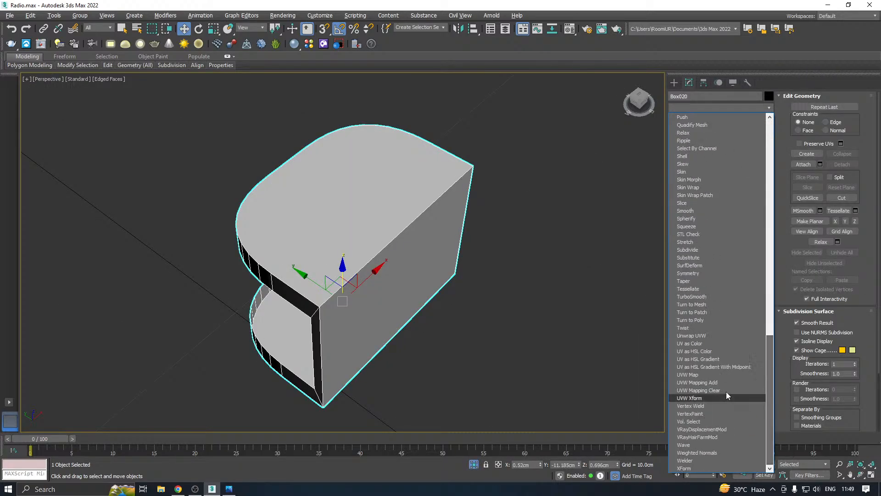
pyautogui.click(699, 333)
pyautogui.click(719, 398)
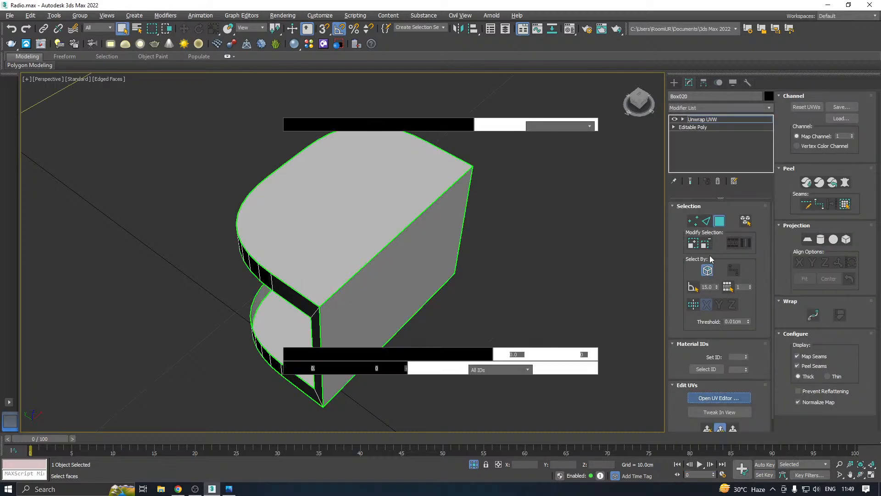
# - Select all of the end cap's polygons, quick planar map them and relax the shell by polygon angles
pyautogui.moveTo(420, 279); pyautogui.dragTo(503, 289, button='middle')
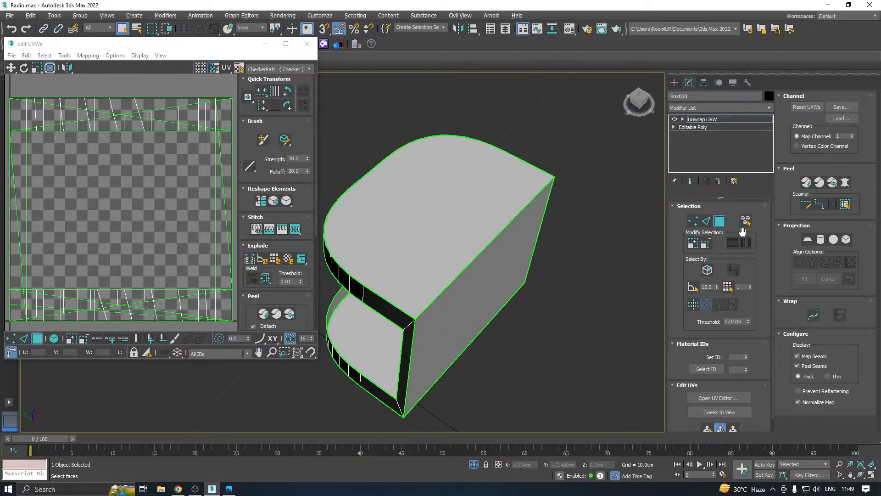
pyautogui.hotkey('ctrl', 'a')
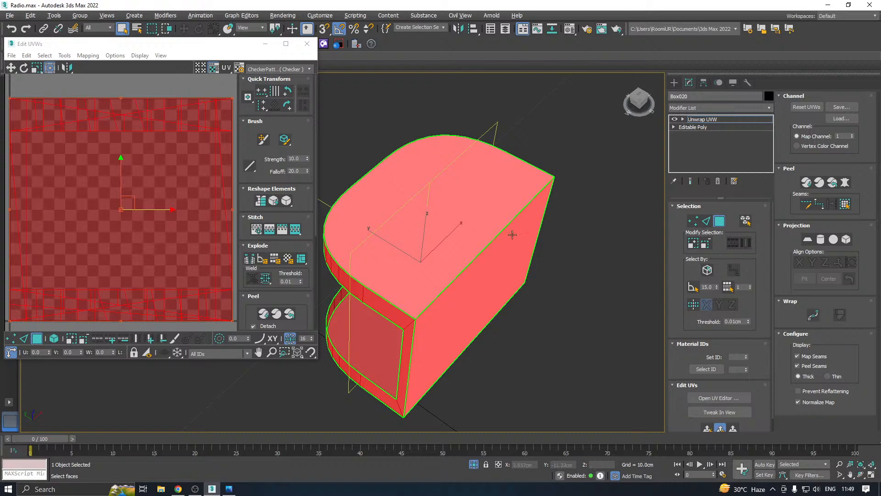
pyautogui.click(707, 428)
pyautogui.click(64, 55)
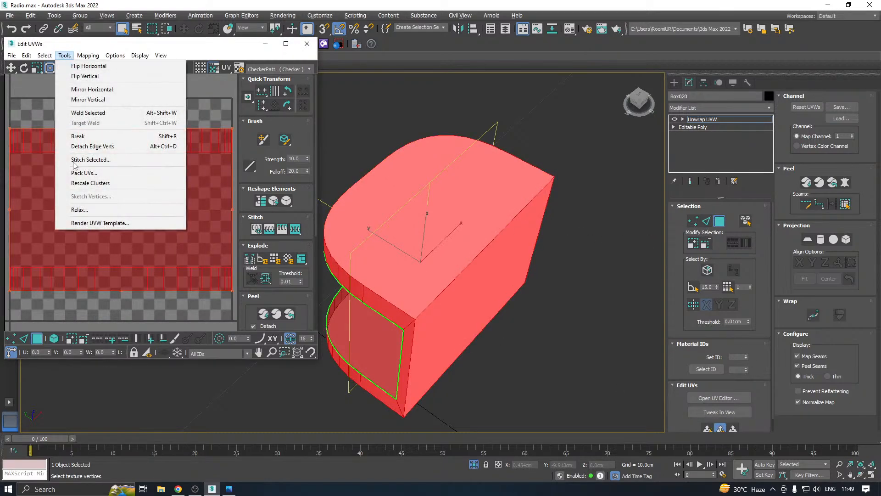
pyautogui.click(76, 206)
pyautogui.click(111, 123)
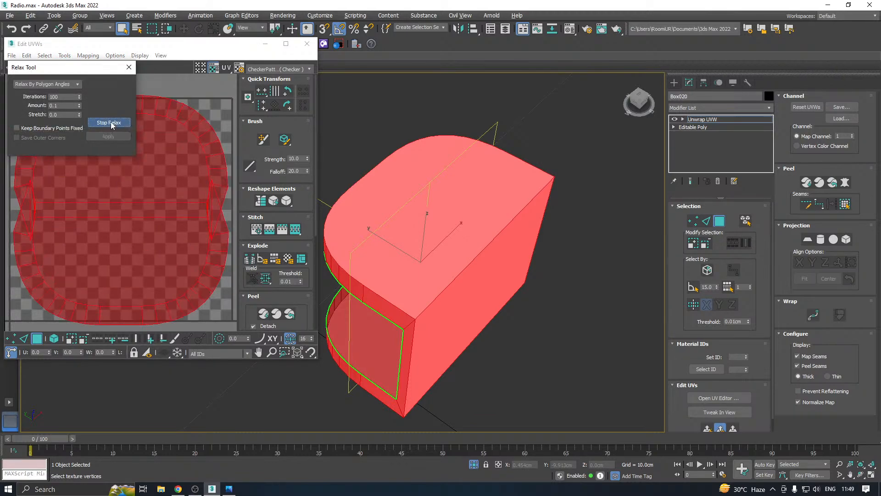
pyautogui.click(111, 123)
pyautogui.click(111, 136)
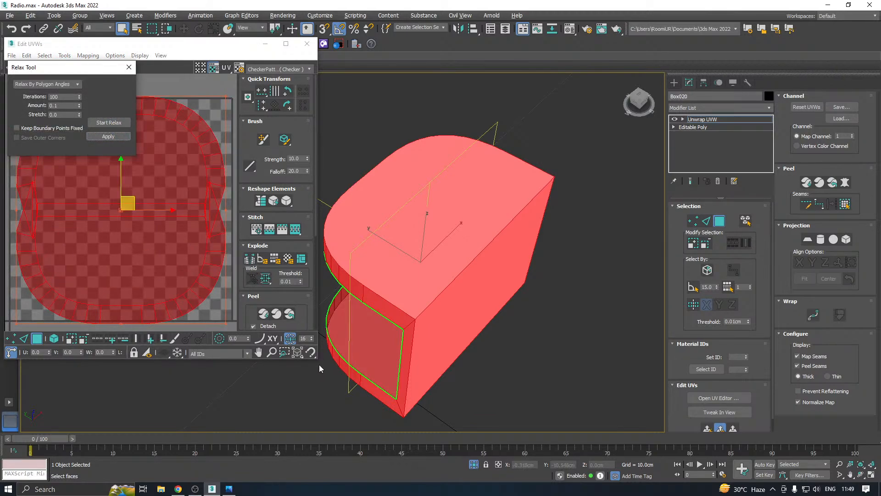
# - Enlarge the UV editor window and display the CheckerPattern texture on the end cap
pyautogui.moveTo(318, 359); pyautogui.dragTo(354, 416)
pyautogui.click(316, 70)
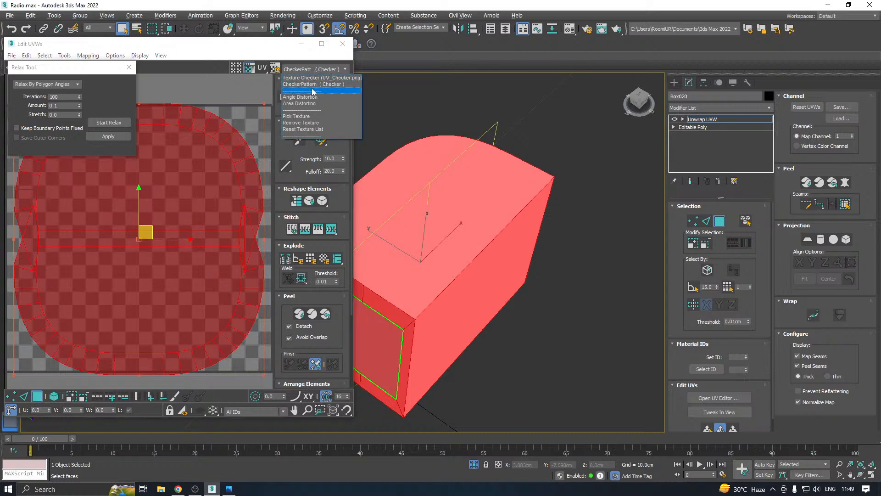
pyautogui.click(311, 85)
pyautogui.keyDown('alt'); pyautogui.moveTo(505, 160); pyautogui.dragTo(530, 111, button='middle'); pyautogui.keyUp('alt')
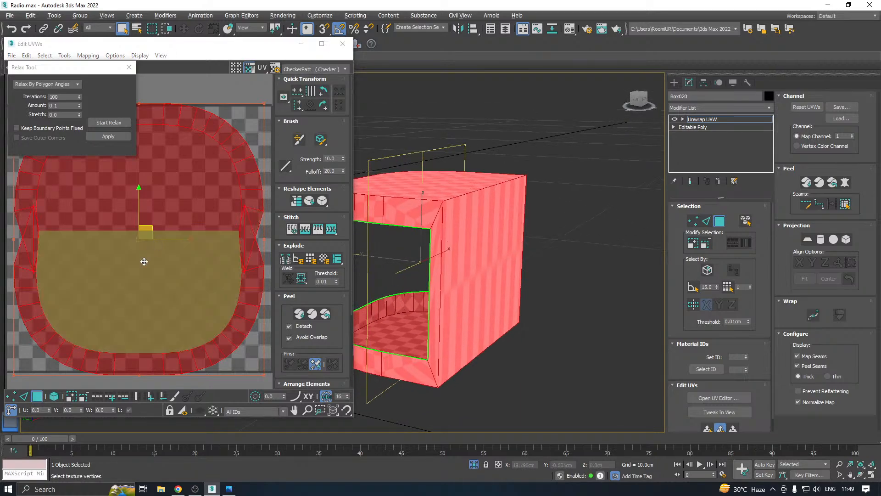
# - Break the UVs along the upper and lower diagonal corner edges on one side of the end cap
pyautogui.click(24, 396)
pyautogui.moveTo(46, 296); pyautogui.dragTo(94, 298, button='middle')
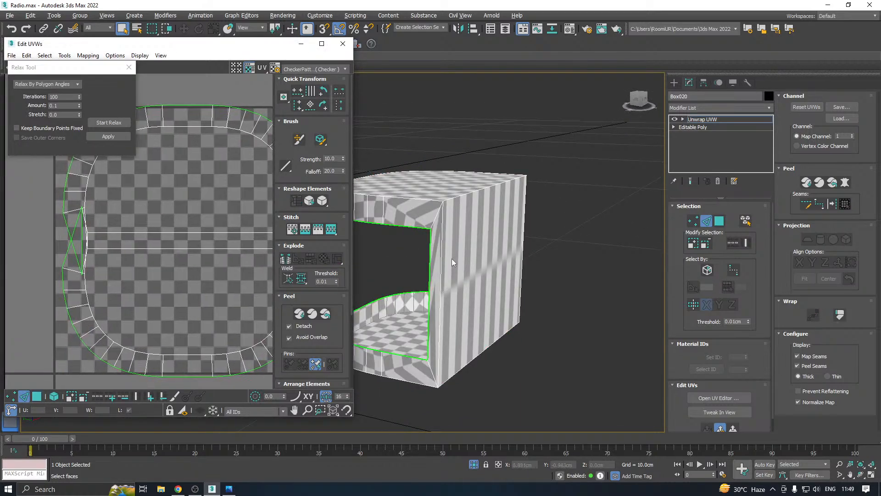
pyautogui.click(434, 220)
pyautogui.keyDown('ctrl'); pyautogui.click(434, 373); pyautogui.keyUp('ctrl')
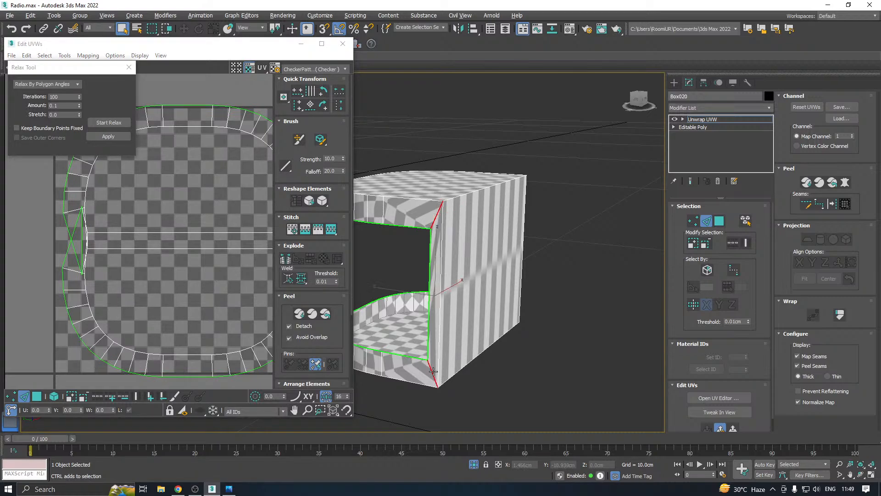
pyautogui.scroll(-5, 101, 214)
pyautogui.rightClick(195, 232)
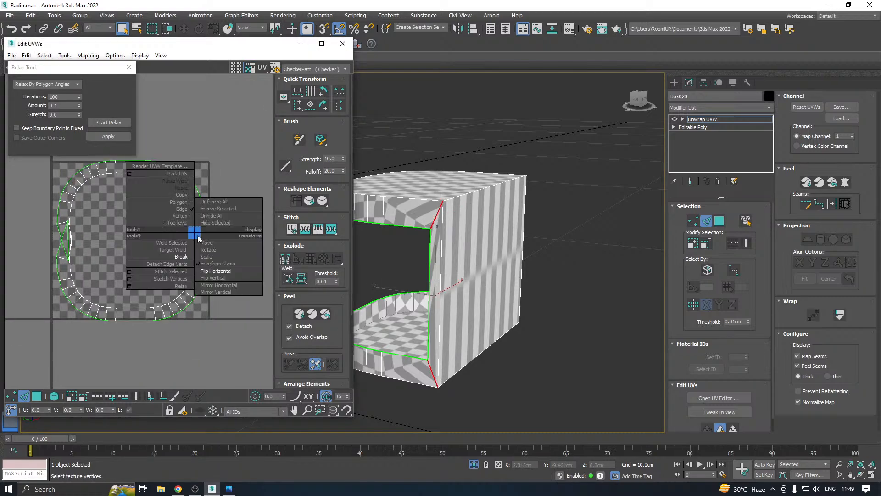
pyautogui.click(185, 257)
# - Break the UVs along the two matching diagonal corner edges on the end cap's opposite side
pyautogui.keyDown('alt'); pyautogui.moveTo(493, 223); pyautogui.dragTo(373, 223, button='middle'); pyautogui.keyUp('alt')
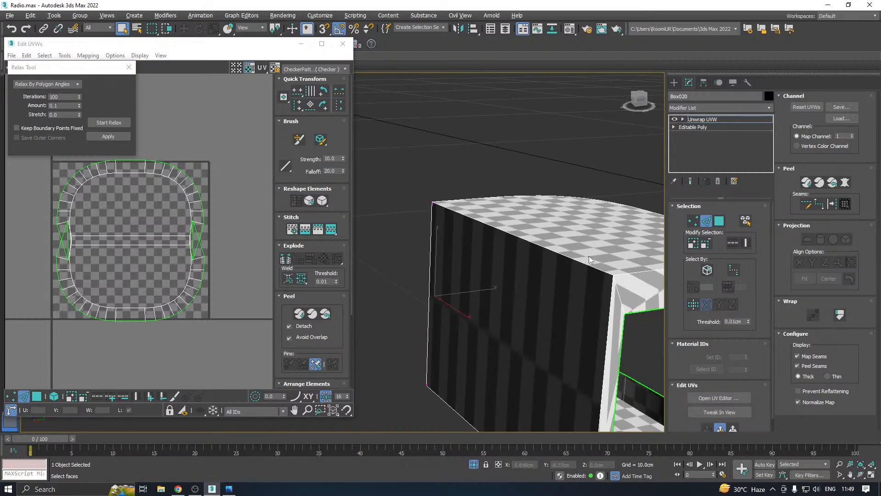
pyautogui.moveTo(589, 257); pyautogui.dragTo(480, 194, button='middle')
pyautogui.click(498, 206)
pyautogui.scroll(-4, 443, 181)
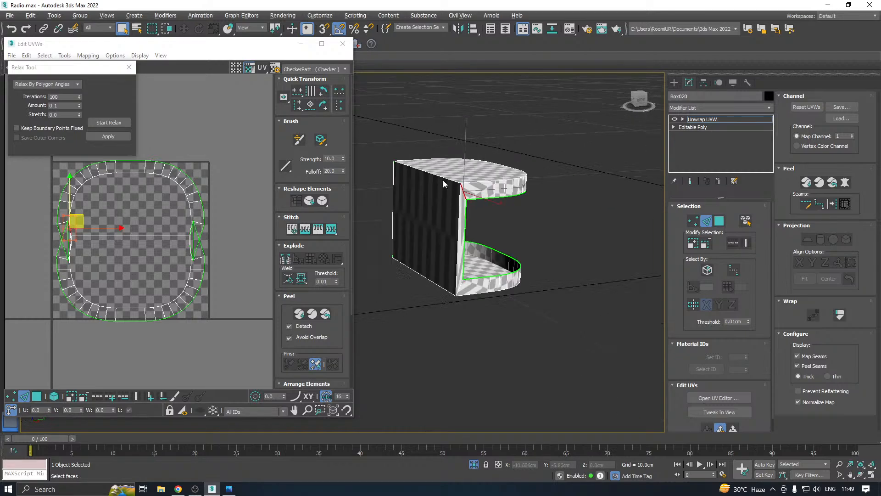
pyautogui.click(460, 287)
pyautogui.rightClick(76, 231)
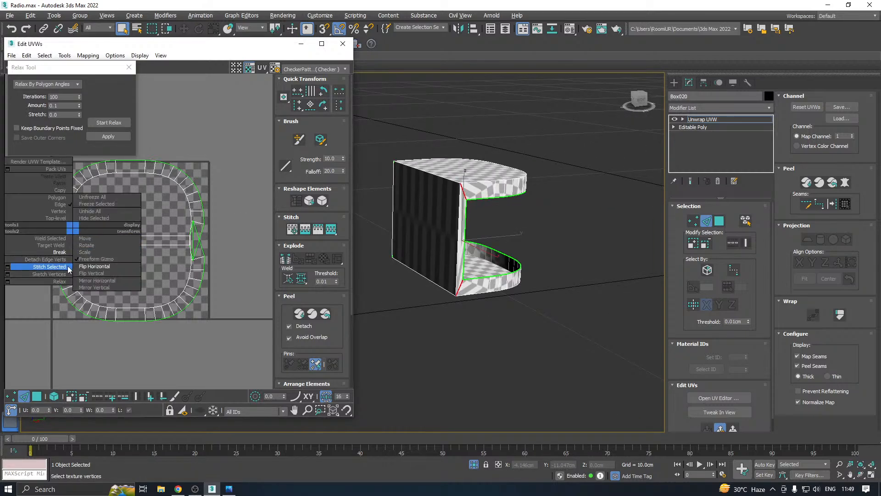
pyautogui.click(40, 254)
# - Return to all the end cap's polygons and relax the split shell by polygon angles
pyautogui.click(38, 397)
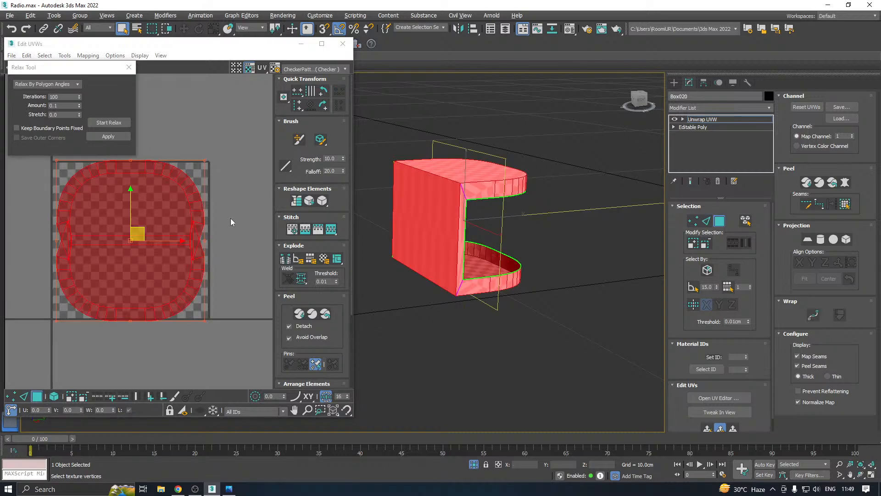
pyautogui.click(106, 122)
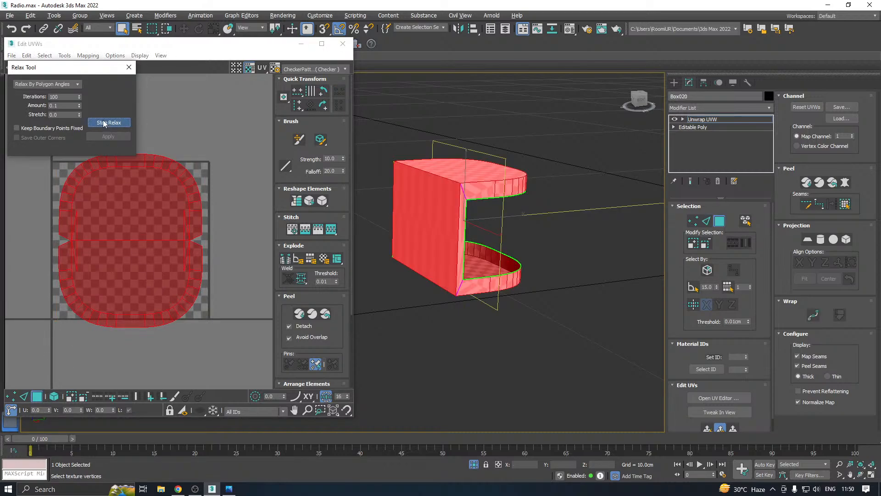
pyautogui.click(104, 123)
pyautogui.click(104, 137)
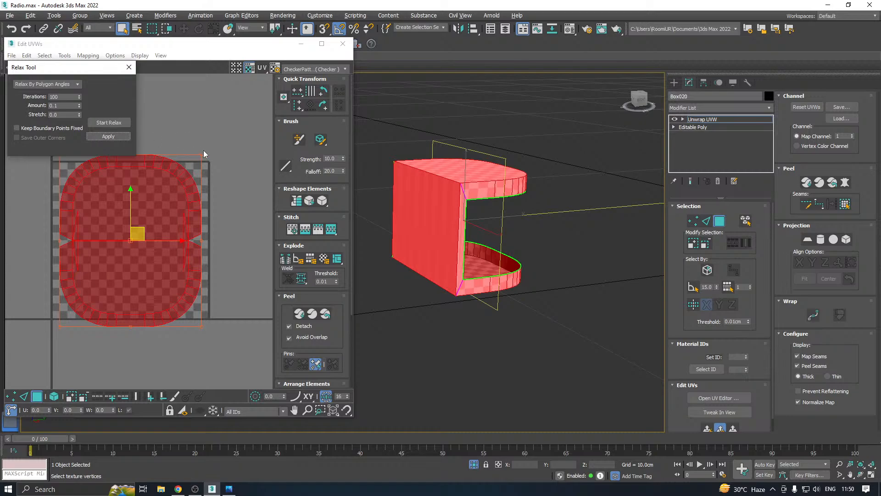
# - Pull a UV vertex of the shell's folded side strip away from the central seam
pyautogui.keyDown('alt'); pyautogui.moveTo(466, 173); pyautogui.dragTo(491, 200, button='middle'); pyautogui.keyUp('alt')
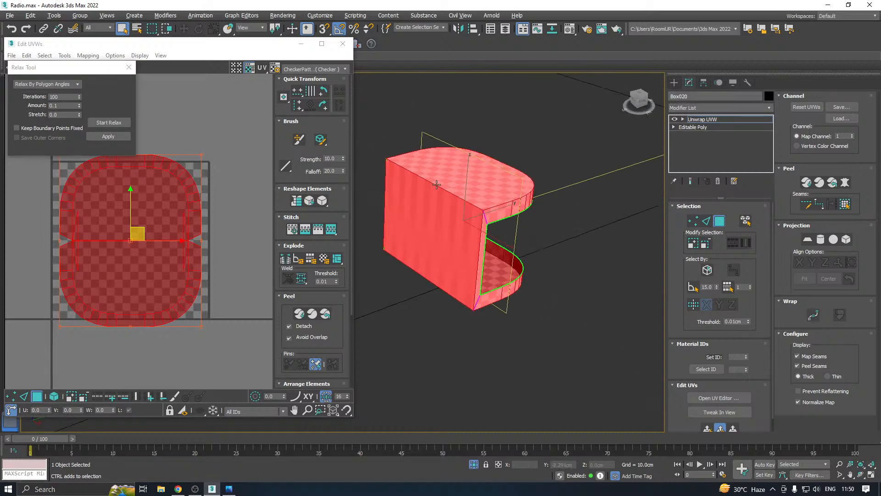
pyautogui.click(13, 396)
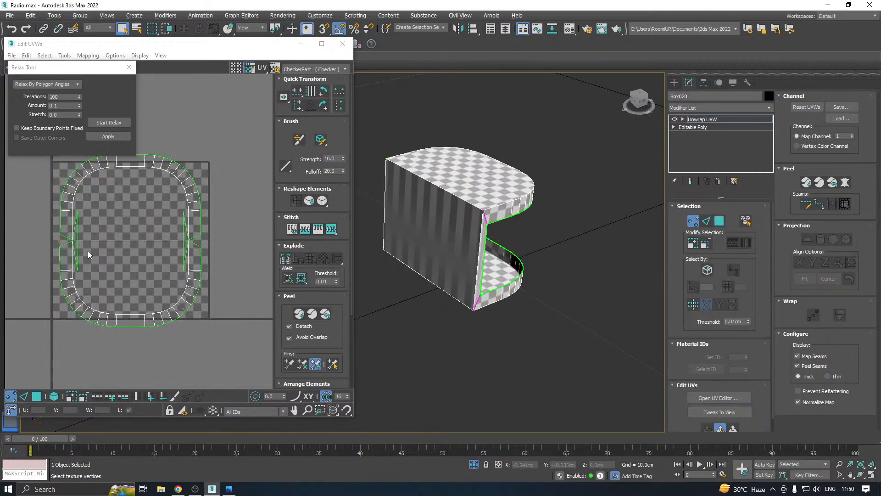
pyautogui.scroll(3, 87, 251)
pyautogui.click(71, 238)
pyautogui.moveTo(71, 238); pyautogui.dragTo(85, 279)
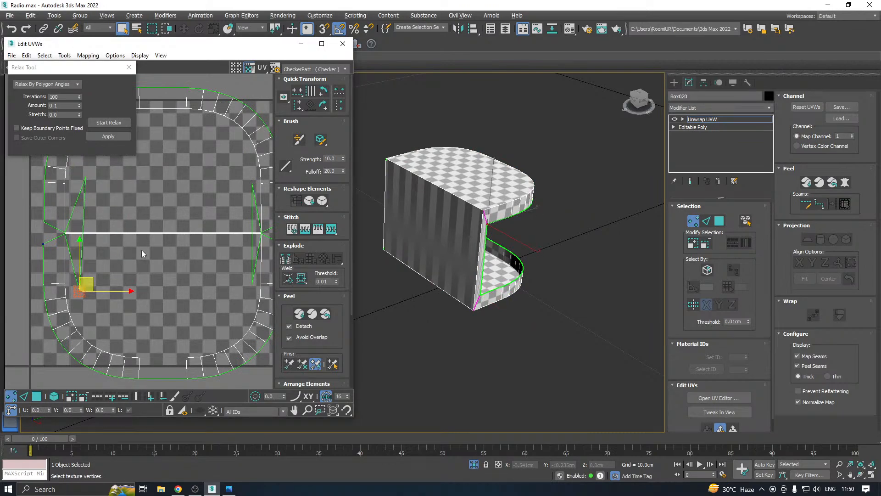
# - Relax the whole adjusted shell by polygon angles until the back face unfolds, and clear the selection
pyautogui.click(36, 396)
pyautogui.click(109, 122)
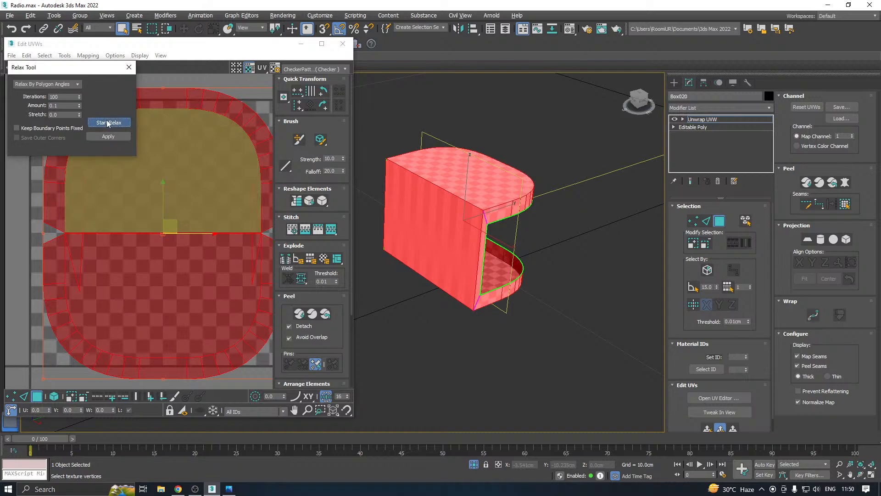
pyautogui.click(108, 123)
pyautogui.click(107, 135)
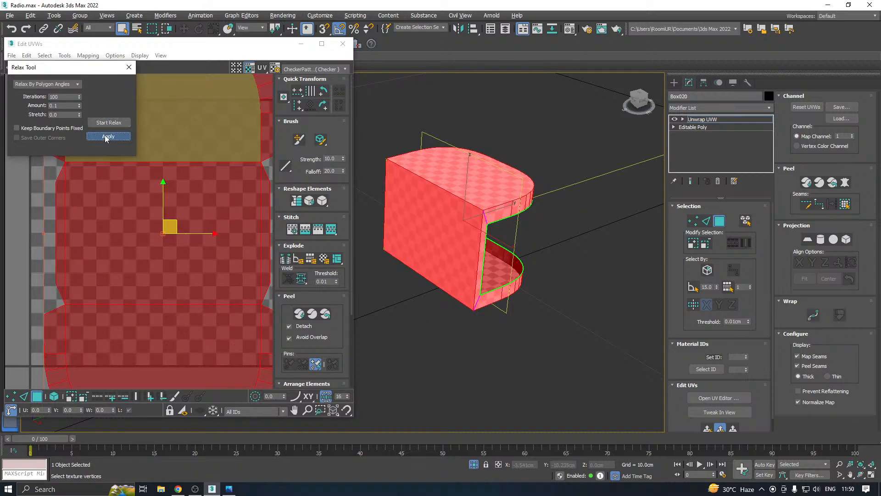
pyautogui.scroll(-4, 137, 252)
pyautogui.click(231, 243)
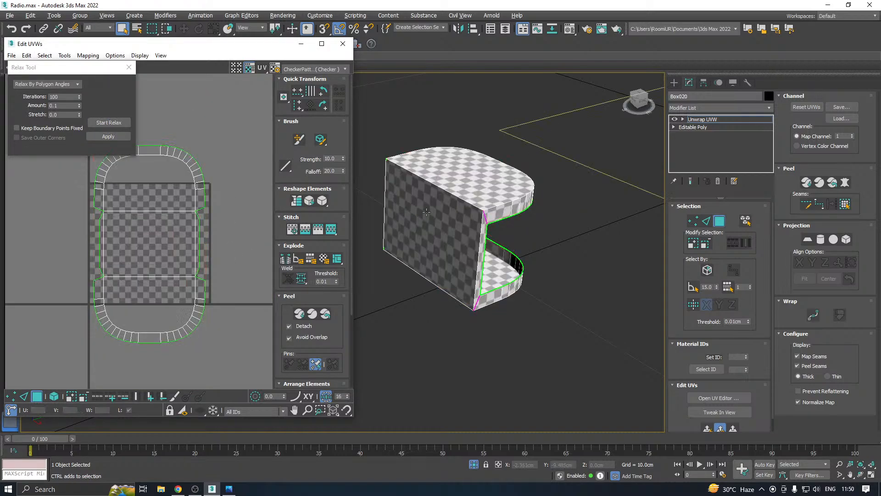
pyautogui.keyDown('alt'); pyautogui.moveTo(509, 281); pyautogui.dragTo(426, 253, button='middle'); pyautogui.keyUp('alt')
pyautogui.scroll(3, 450, 257)
pyautogui.click(176, 490)
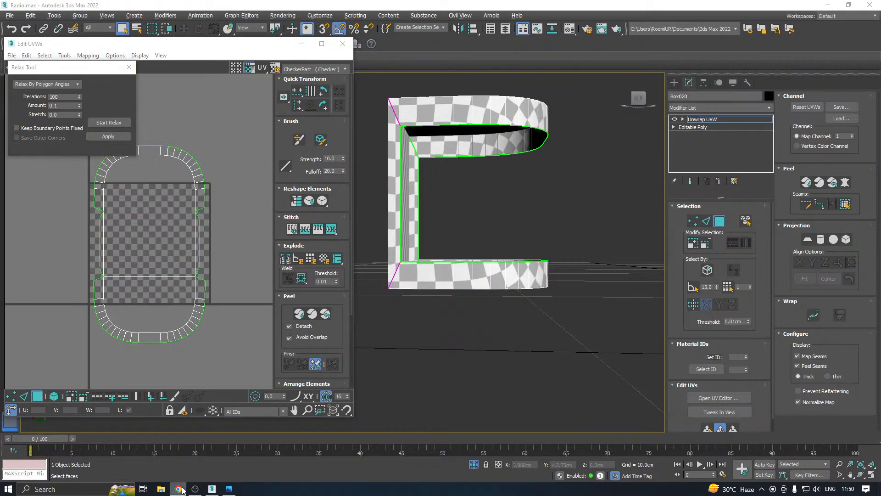
pyautogui.click(178, 489)
pyautogui.moveTo(441, 305)
pyautogui.keyDown('alt'); pyautogui.mouseDown(button='middle')
pyautogui.moveTo(391, 308)
pyautogui.moveTo(368, 252)
pyautogui.moveTo(442, 290)
pyautogui.moveTo(452, 307)
pyautogui.mouseUp(button='middle'); pyautogui.keyUp('alt')
# - Turn on element selection, select the entire end cap shell and relax it further by polygon angles
pyautogui.click(138, 312)
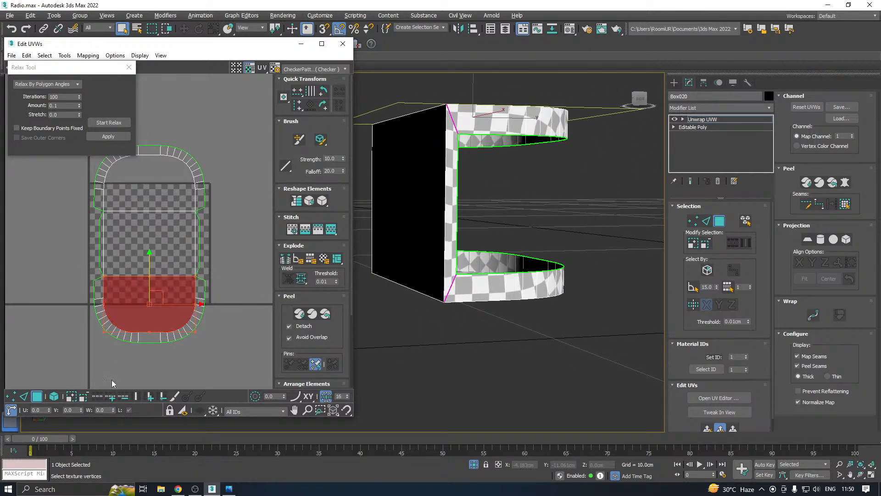
pyautogui.click(37, 397)
pyautogui.click(40, 398)
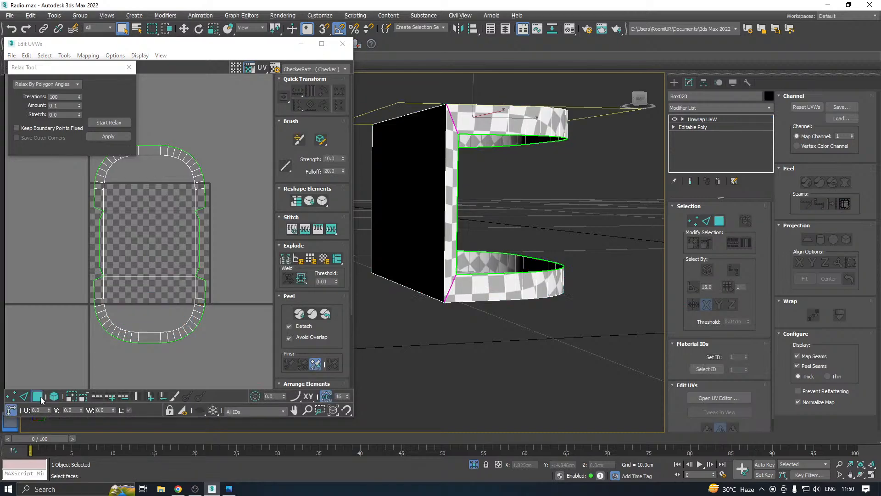
pyautogui.click(138, 243)
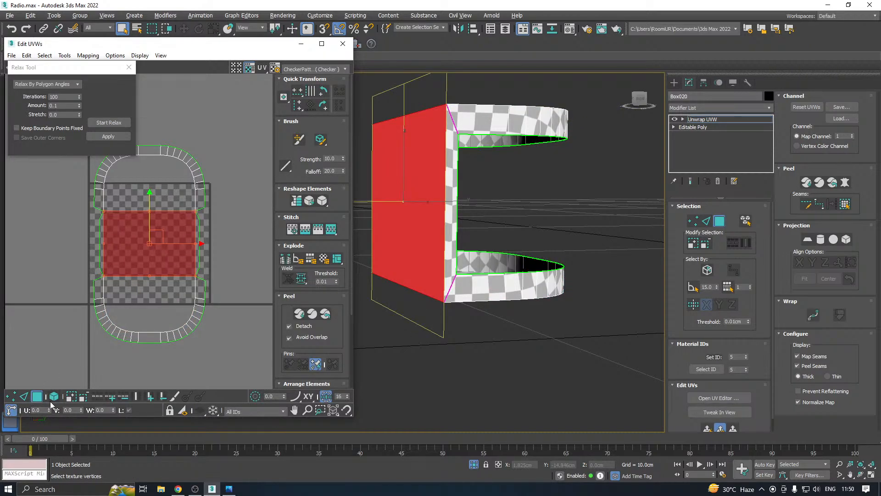
pyautogui.click(54, 395)
pyautogui.click(146, 313)
pyautogui.keyDown('alt'); pyautogui.moveTo(528, 211); pyautogui.dragTo(505, 248, button='middle'); pyautogui.keyUp('alt')
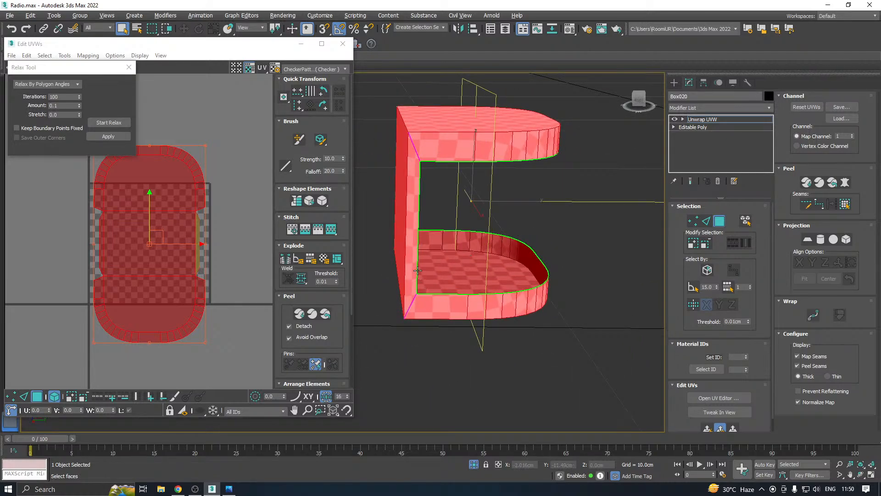
pyautogui.scroll(5, 418, 270)
pyautogui.click(110, 123)
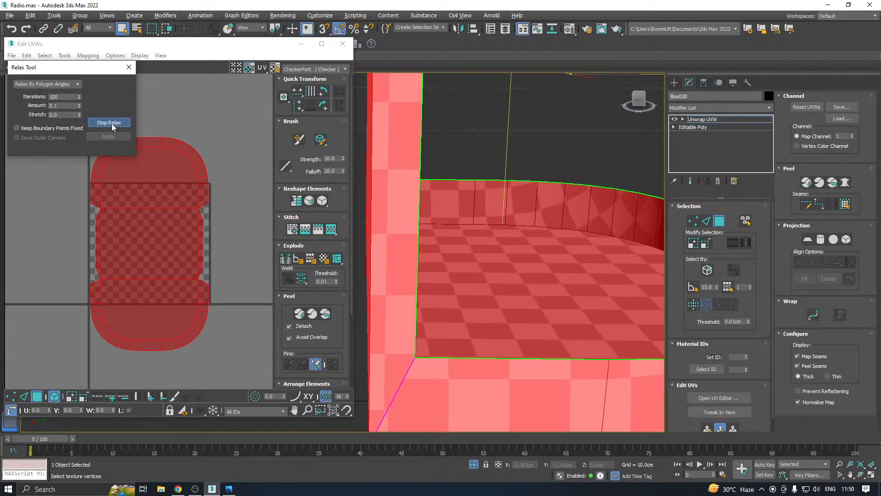
pyautogui.click(110, 123)
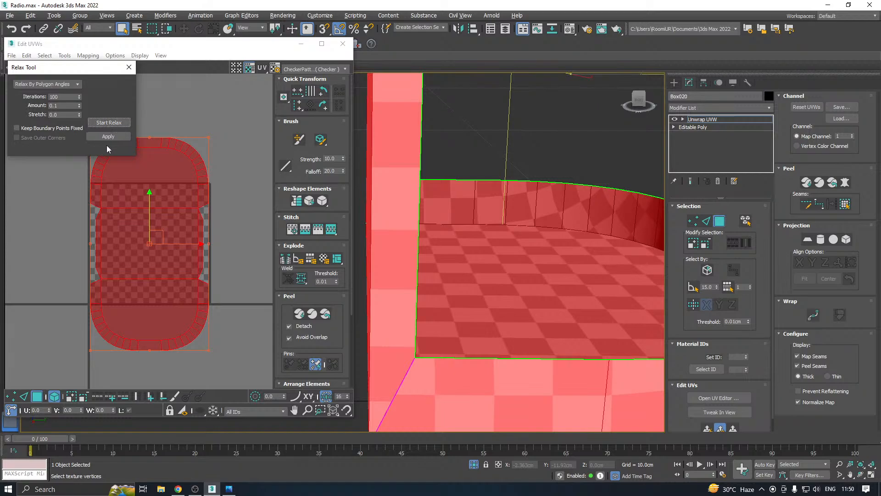
# - Relax the whole end cap shell once more by polygon angles and clear the selection
pyautogui.click(107, 138)
pyautogui.click(236, 186)
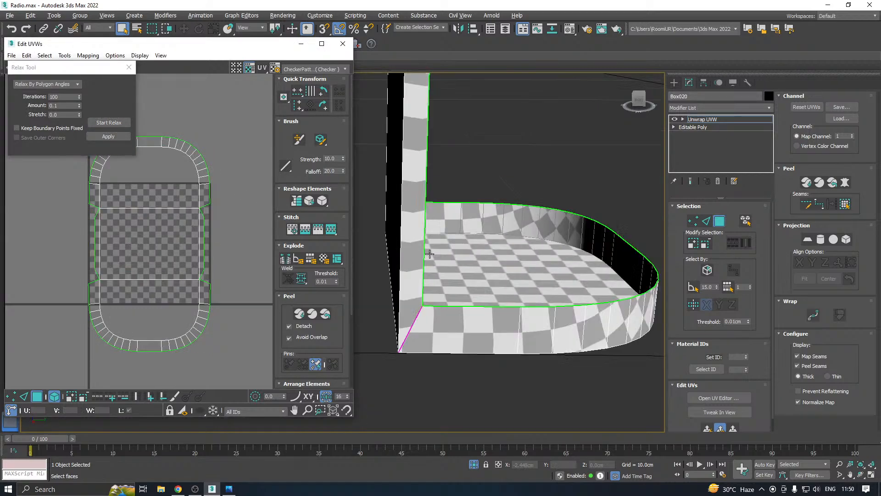
# - Select the end cap's three broad faces with element selection off and flatten them with a quick planar map
pyautogui.scroll(-3, 430, 254)
pyautogui.keyDown('alt'); pyautogui.moveTo(432, 253); pyautogui.dragTo(454, 257, button='middle'); pyautogui.keyUp('alt')
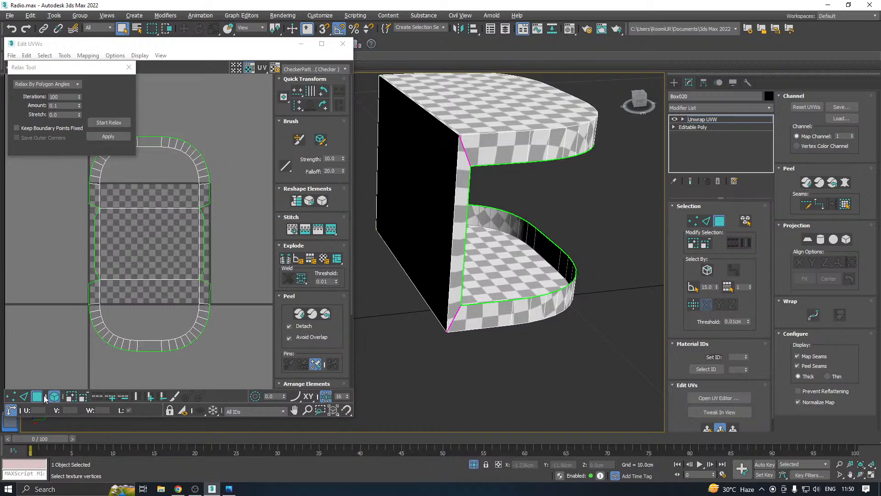
pyautogui.click(487, 122)
pyautogui.keyDown('ctrl'); pyautogui.click(436, 150); pyautogui.keyUp('ctrl')
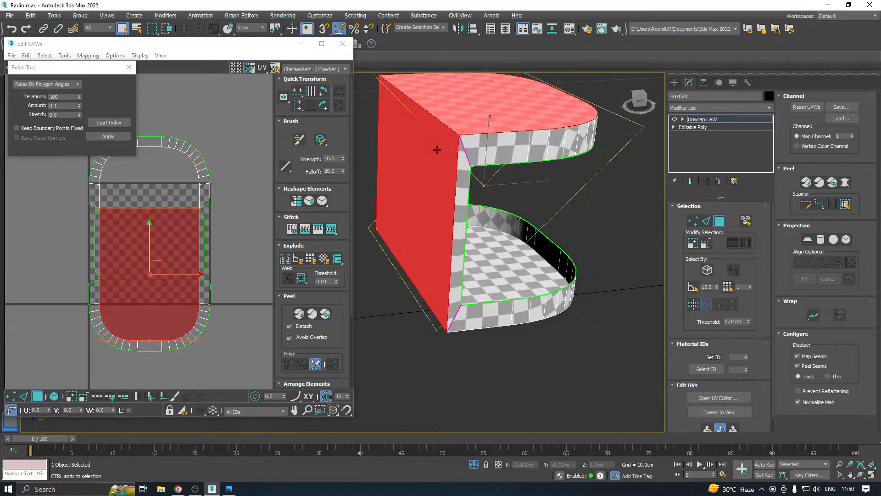
pyautogui.keyDown('alt'); pyautogui.moveTo(491, 193); pyautogui.dragTo(506, 119, button='middle'); pyautogui.keyUp('alt')
pyautogui.keyDown('ctrl'); pyautogui.click(511, 180); pyautogui.keyUp('ctrl')
pyautogui.click(707, 428)
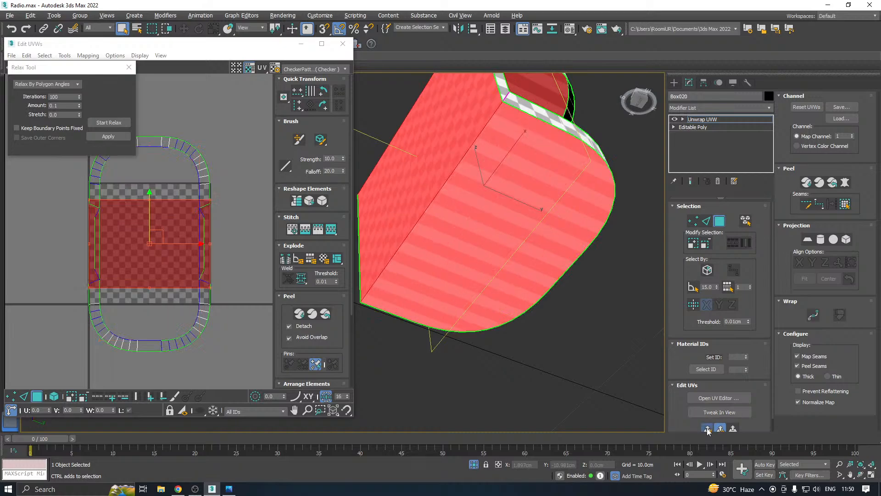
# - Relax the shell of the end cap's broad faces by polygon angles
pyautogui.click(107, 136)
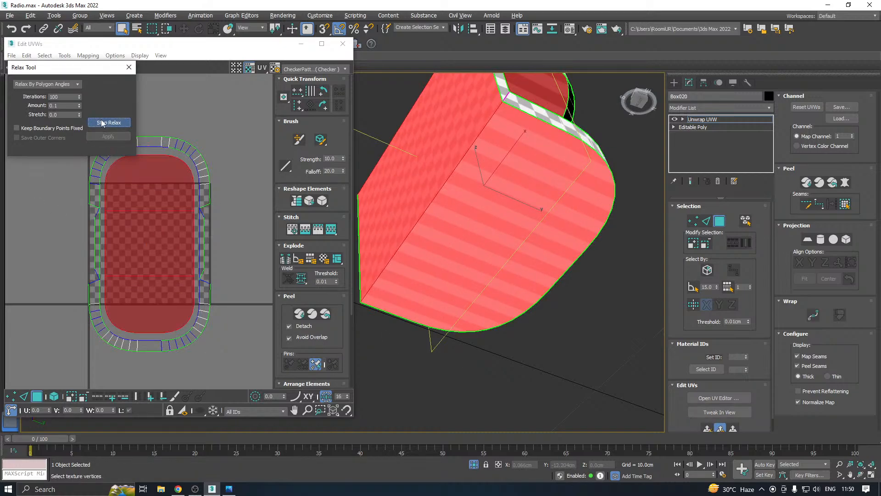
pyautogui.click(108, 123)
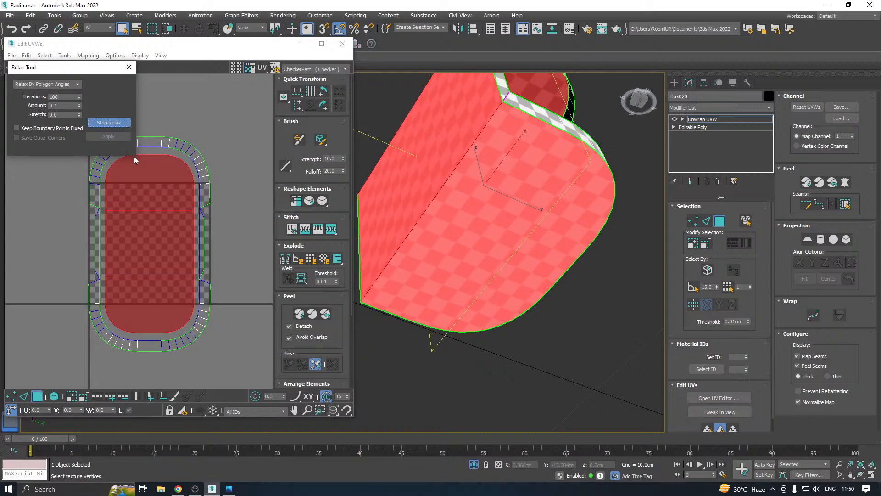
pyautogui.click(120, 123)
# - Invert the selection to the end cap's rim strips and flatten them with a quick planar map
pyautogui.scroll(-3, 510, 184)
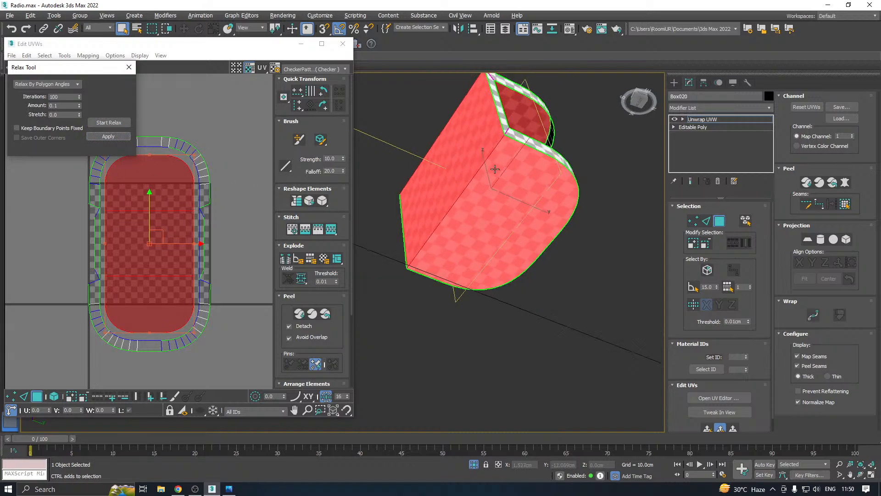
pyautogui.keyDown('alt'); pyautogui.moveTo(509, 195); pyautogui.dragTo(493, 227, button='middle'); pyautogui.keyUp('alt')
pyautogui.hotkey('ctrl', 'i')
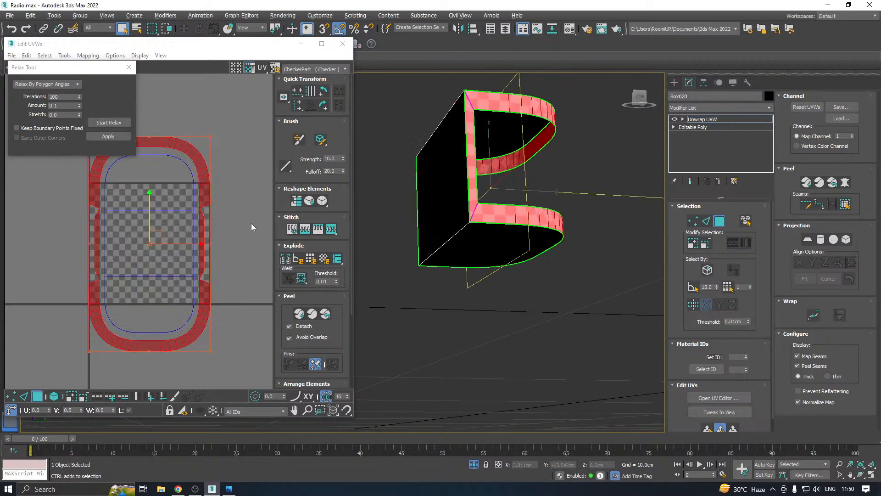
pyautogui.keyDown('alt'); pyautogui.moveTo(475, 172); pyautogui.dragTo(448, 199, button='middle'); pyautogui.keyUp('alt')
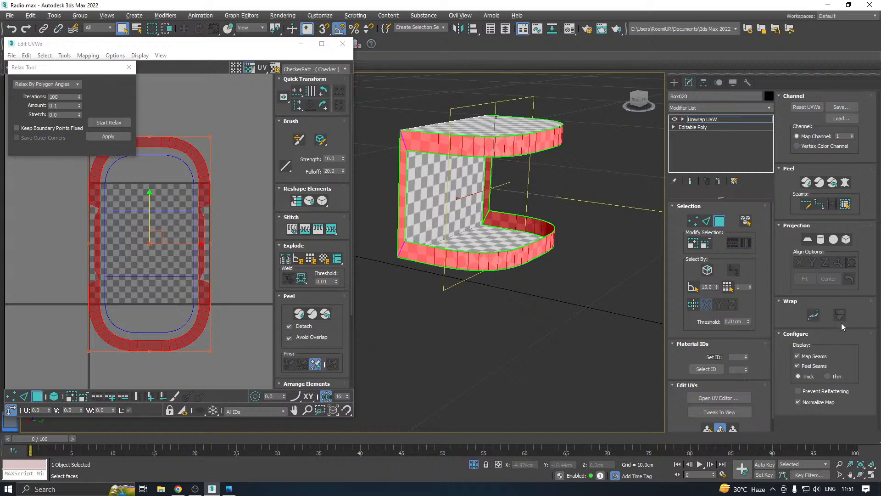
pyautogui.click(719, 429)
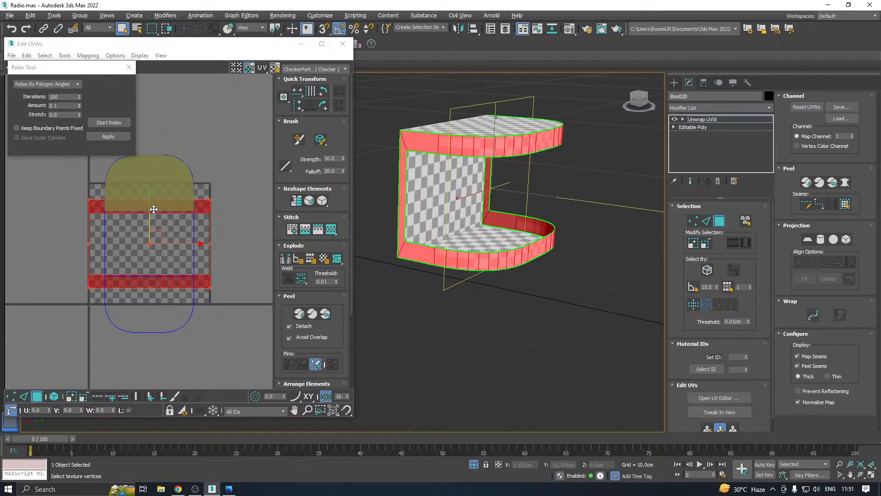
# - Relax the end cap's rim shell by polygon angles
pyautogui.click(108, 122)
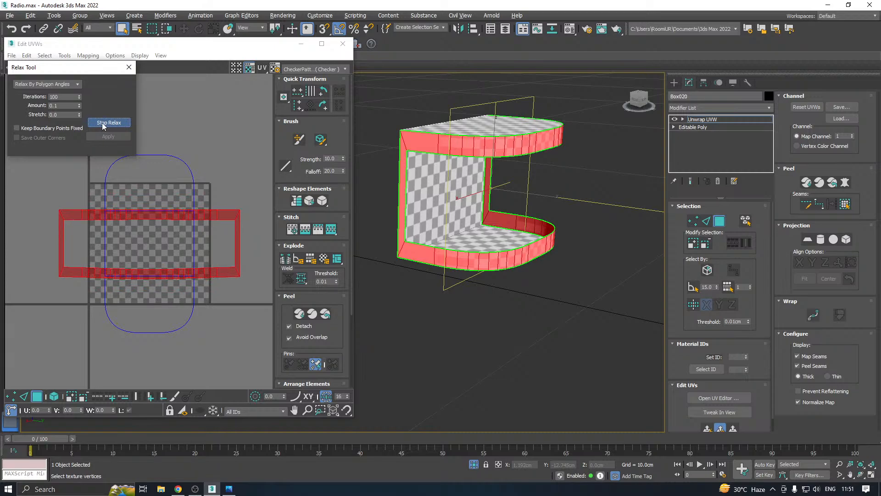
pyautogui.click(102, 123)
pyautogui.click(108, 136)
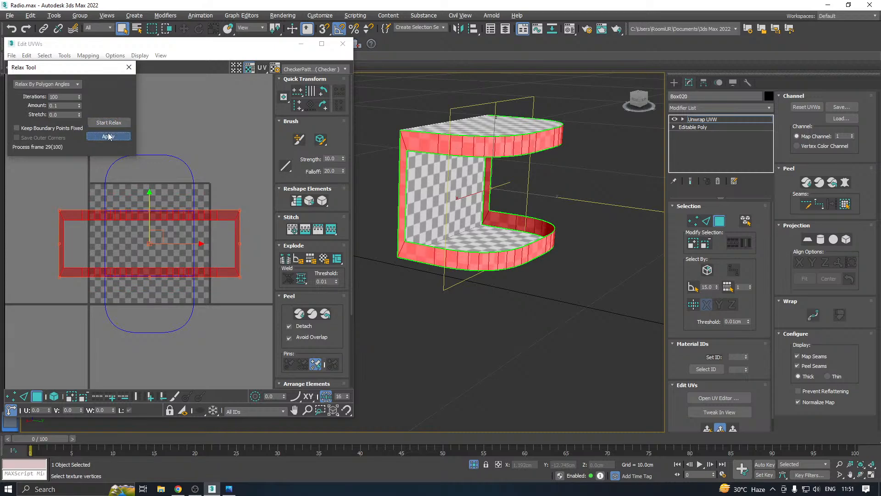
# - Select all the end cap's UV polygons, pack the shells into the UV tile and close the UV editor
pyautogui.keyDown('alt'); pyautogui.moveTo(469, 176); pyautogui.dragTo(483, 156, button='middle'); pyautogui.keyUp('alt')
pyautogui.keyDown('alt'); pyautogui.moveTo(504, 133); pyautogui.dragTo(342, 132, button='middle'); pyautogui.keyUp('alt')
pyautogui.hotkey('ctrl', 'a')
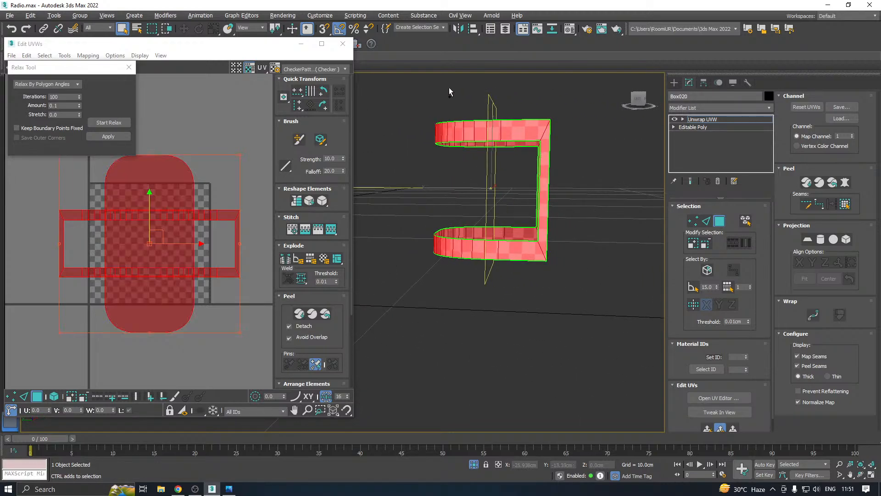
pyautogui.click(289, 296)
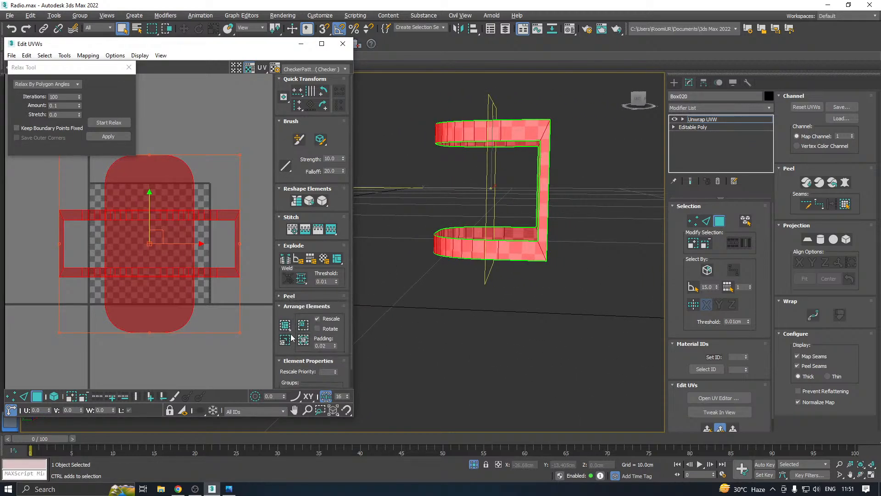
pyautogui.click(284, 324)
pyautogui.click(343, 44)
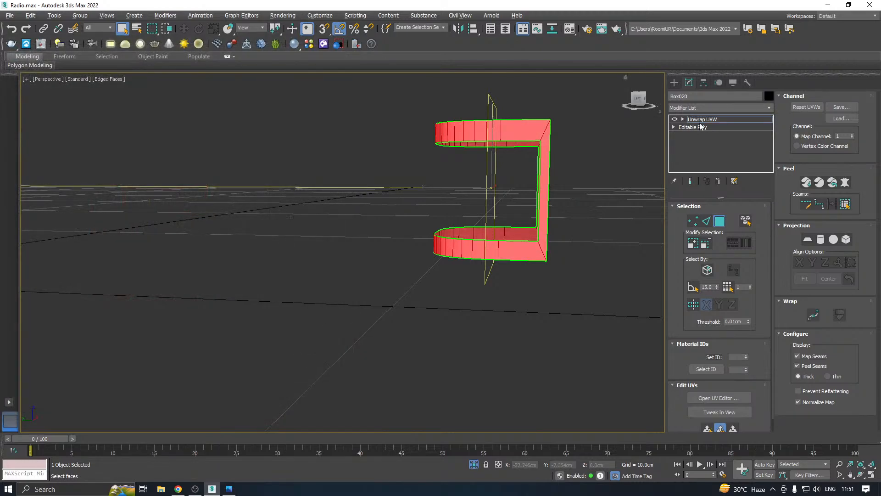
# - Exit isolation, select the long C-shaped grip on the radio's side and isolate it
pyautogui.click(473, 465)
pyautogui.press('w')
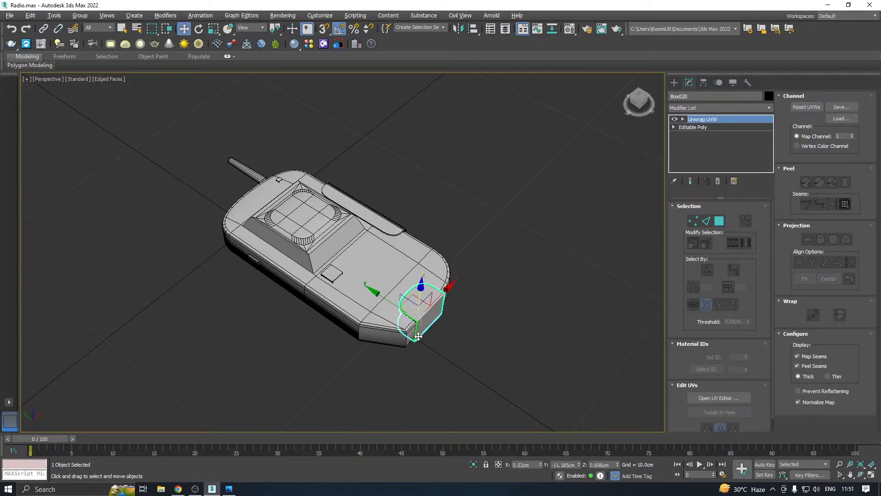
pyautogui.keyDown('alt'); pyautogui.moveTo(500, 296); pyautogui.dragTo(528, 284, button='middle'); pyautogui.keyUp('alt')
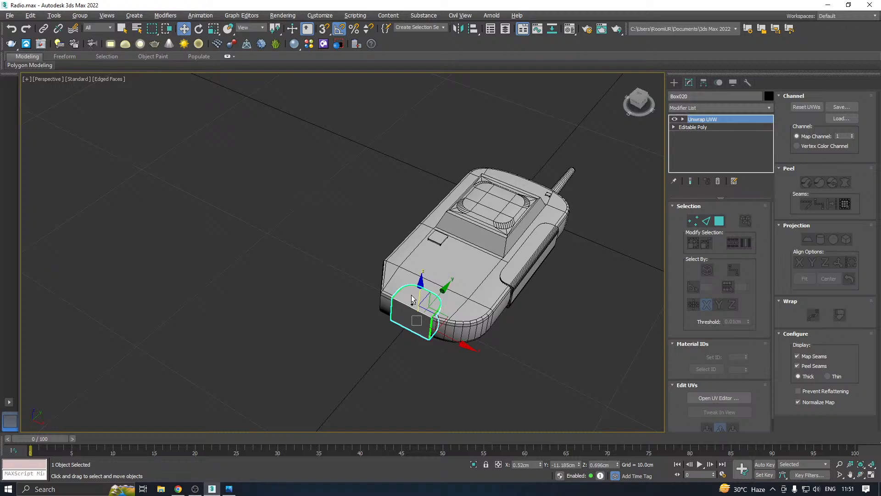
pyautogui.click(520, 279)
pyautogui.click(473, 465)
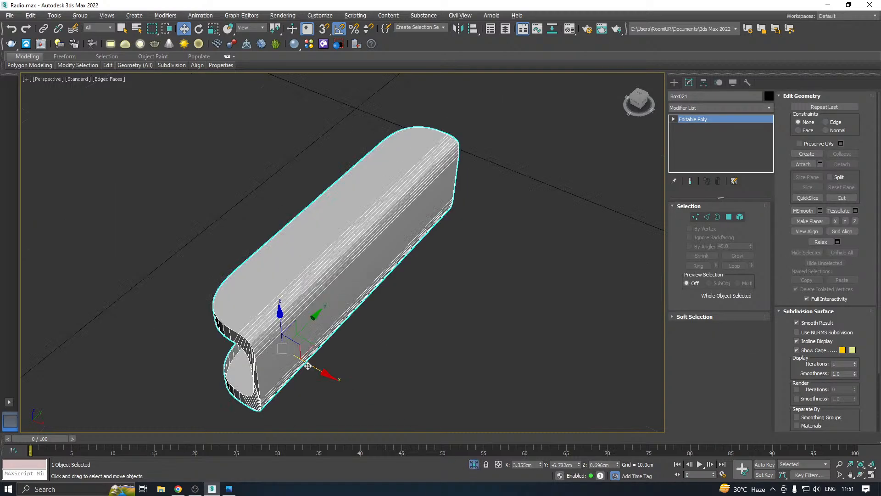
# - Add an Unwrap UVW modifier to the side grip and open its UV editor
pyautogui.click(769, 108)
pyautogui.scroll(-5, 773, 144)
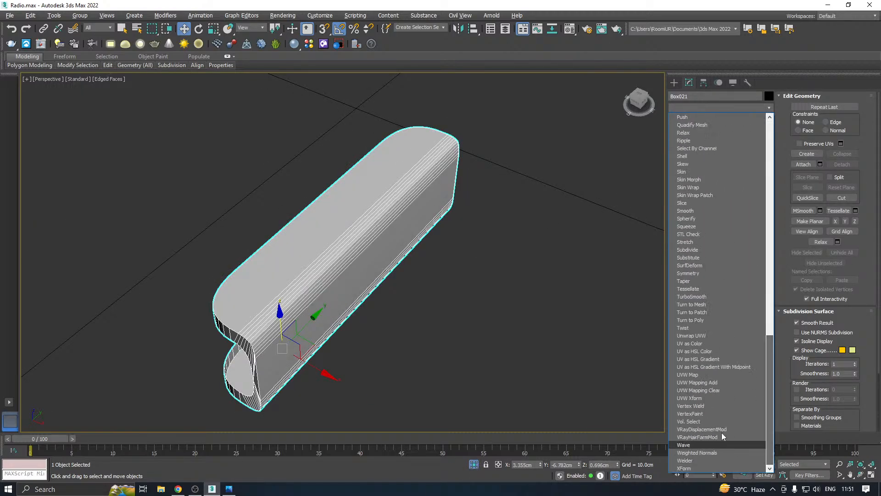
pyautogui.click(704, 340)
pyautogui.click(718, 398)
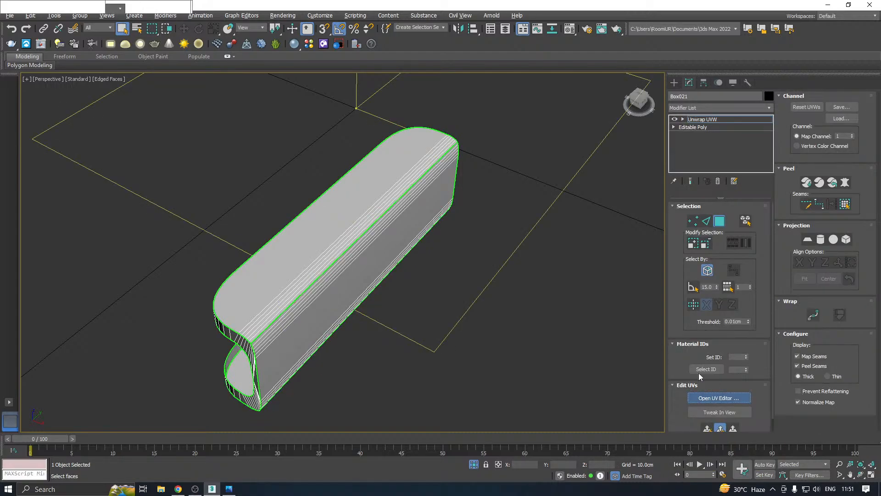
# - Select all the side grip's polygons and flatten them with a quick planar map
pyautogui.moveTo(454, 250); pyautogui.dragTo(570, 268, button='middle')
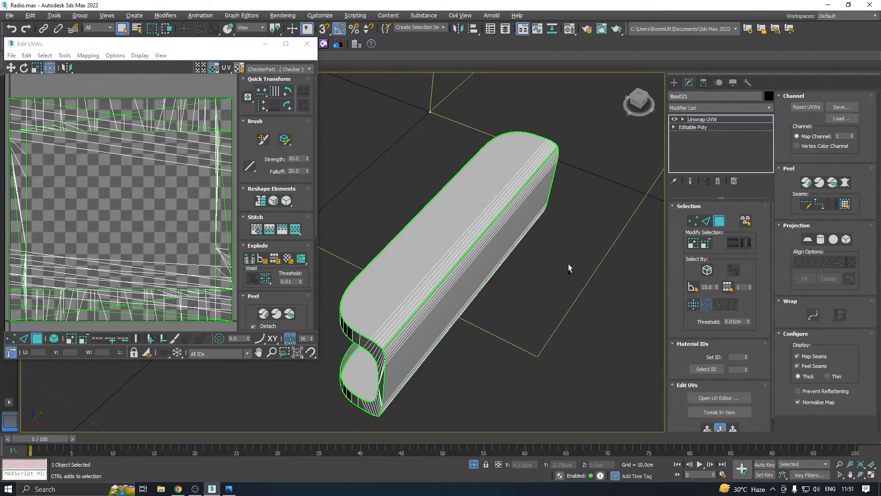
pyautogui.hotkey('ctrl', 'a')
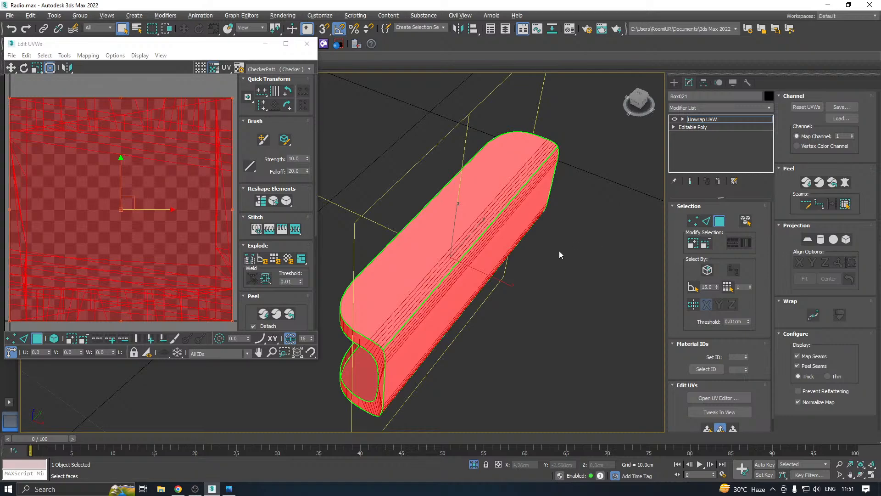
pyautogui.click(708, 428)
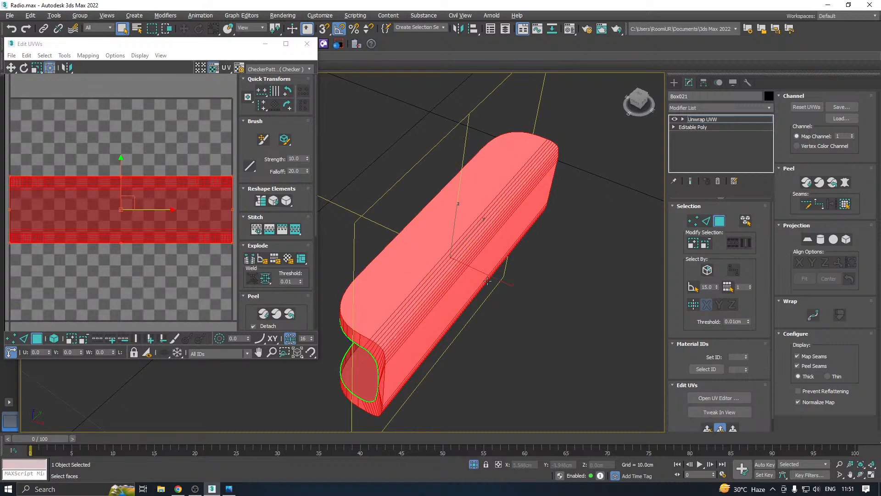
# - Turn on planar angle selection, select the grip's broad faces and rounded bends, and separate them with a quick planar map
pyautogui.keyDown('alt'); pyautogui.moveTo(455, 257); pyautogui.dragTo(487, 250, button='middle'); pyautogui.keyUp('alt')
pyautogui.click(693, 287)
pyautogui.click(419, 276)
pyautogui.keyDown('ctrl'); pyautogui.click(428, 276); pyautogui.keyUp('ctrl')
pyautogui.keyDown('ctrl'); pyautogui.click(450, 277); pyautogui.keyUp('ctrl')
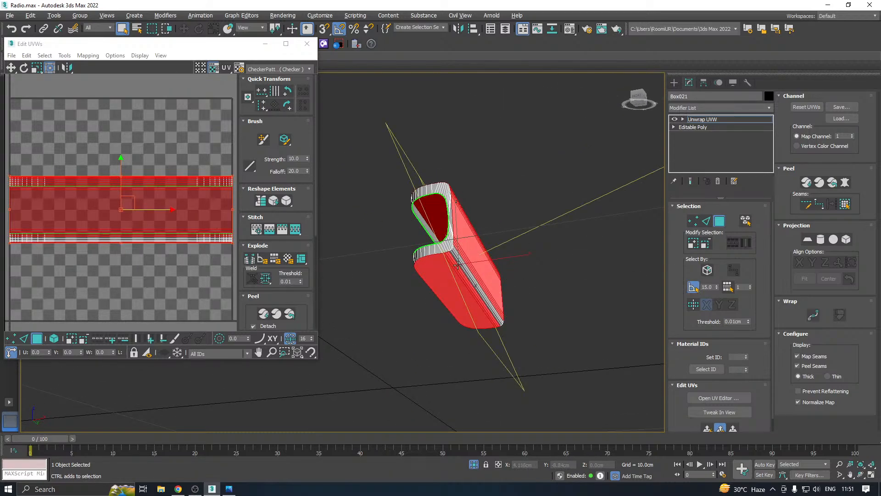
pyautogui.keyDown('ctrl'); pyautogui.click(457, 265); pyautogui.keyUp('ctrl')
pyautogui.keyDown('ctrl'); pyautogui.click(460, 262); pyautogui.keyUp('ctrl')
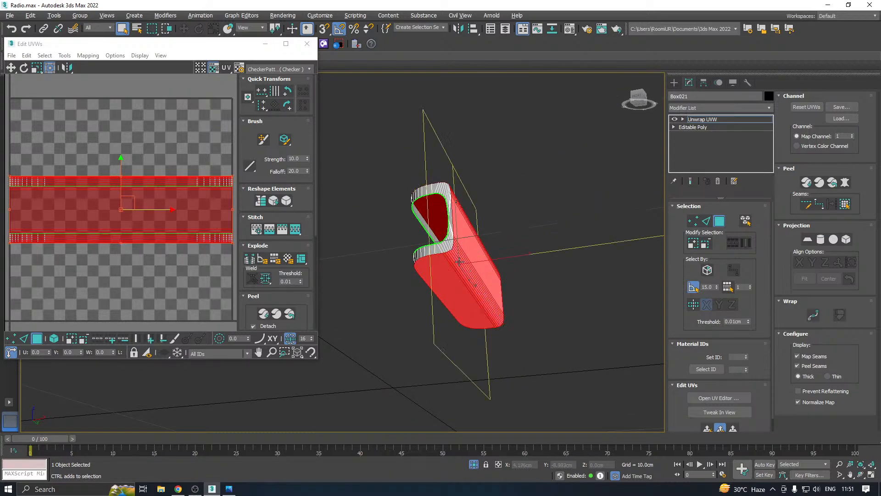
pyautogui.click(707, 428)
# - Open the Relax tool and relax the shell of the grip's broad faces by polygon angles
pyautogui.scroll(-3, 69, 202)
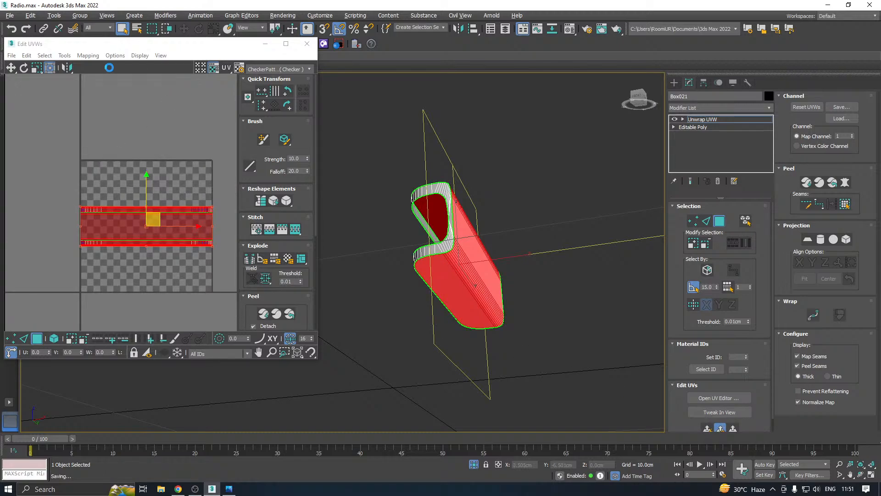
pyautogui.click(65, 55)
pyautogui.click(78, 210)
pyautogui.click(98, 123)
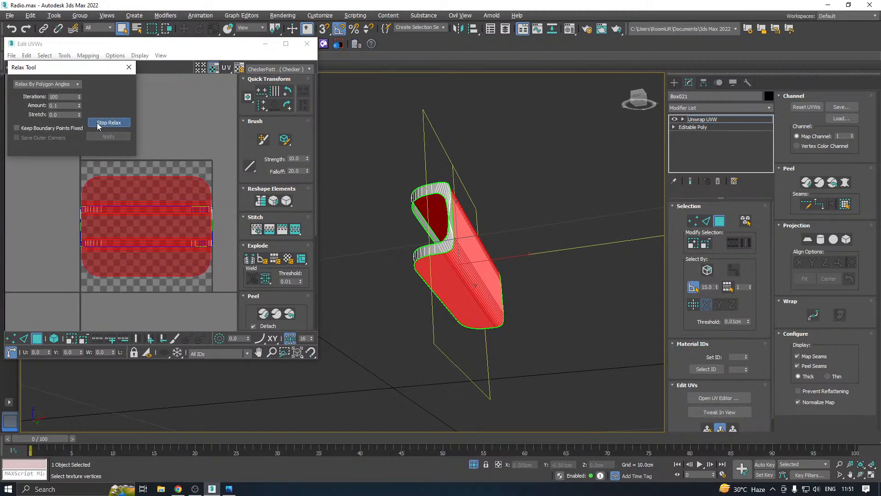
pyautogui.click(98, 123)
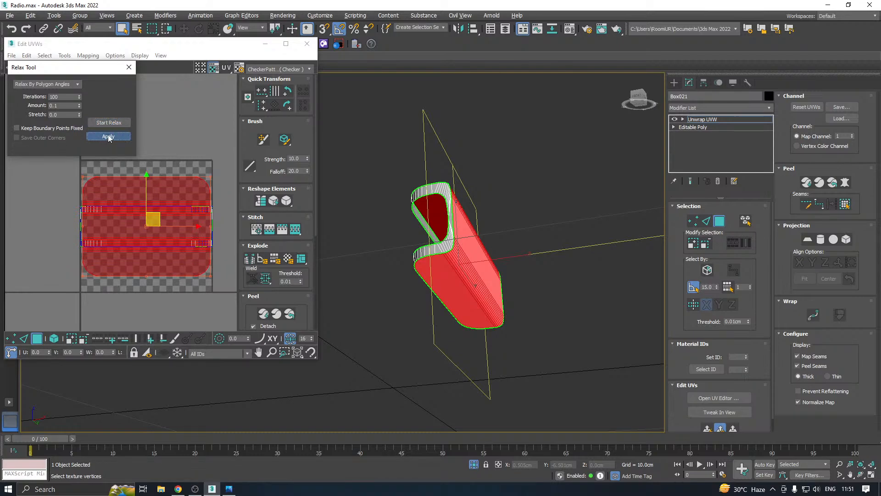
# - Display the checker pattern on the side grip and inspect its outer face
pyautogui.click(276, 69)
pyautogui.click(257, 85)
pyautogui.keyDown('alt'); pyautogui.moveTo(530, 210); pyautogui.dragTo(495, 246, button='middle'); pyautogui.keyUp('alt')
pyautogui.scroll(3, 417, 256)
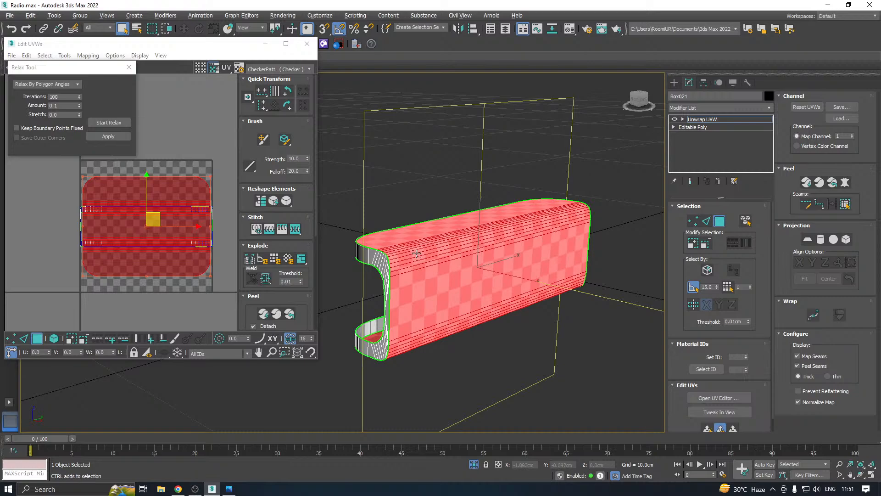
# - Invert the selection to the grip's rim faces, flatten them and relax their shell by polygon angles
pyautogui.hotkey('ctrl', 'i')
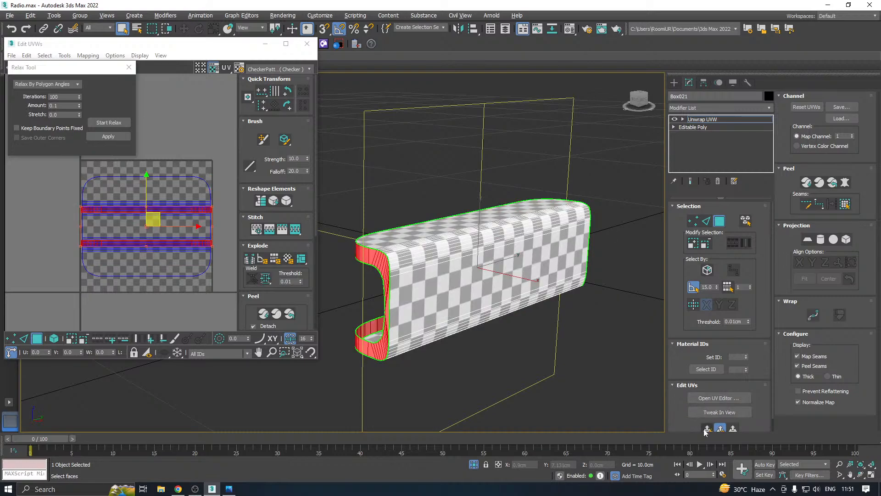
pyautogui.click(112, 123)
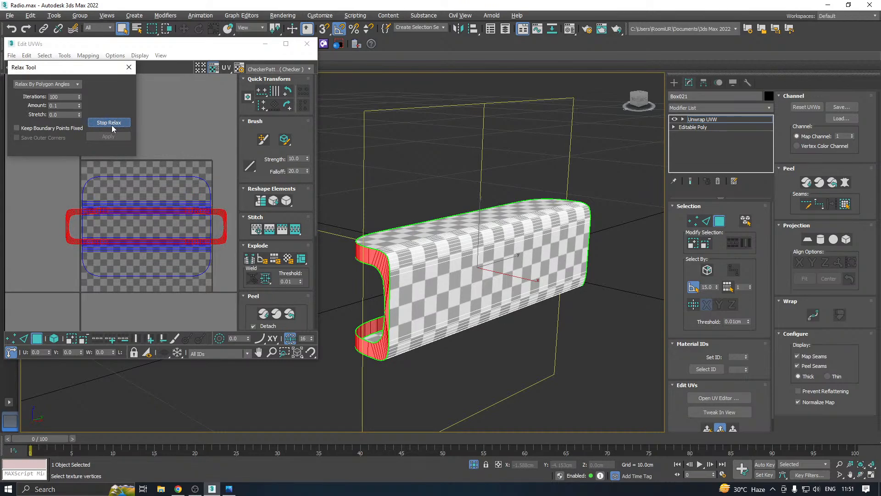
pyautogui.click(112, 123)
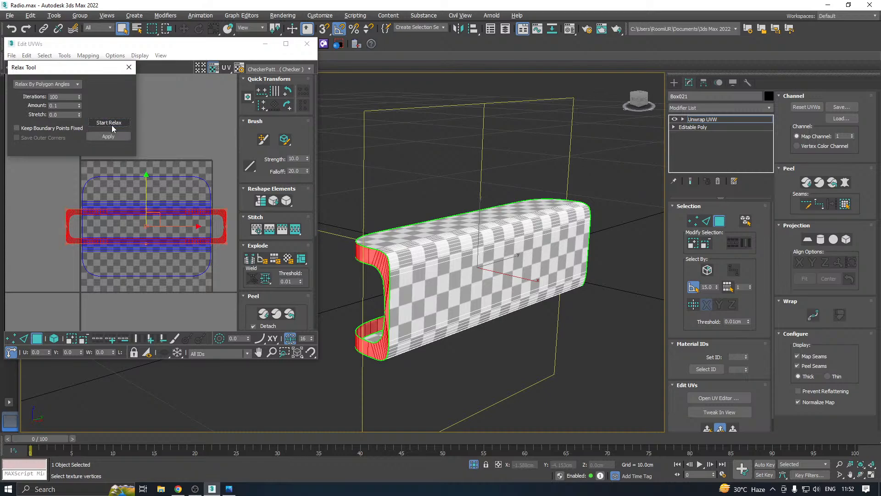
# - Select all the side grip's UV polygons and pack the two shells into the UV tile
pyautogui.keyDown('alt'); pyautogui.moveTo(505, 226); pyautogui.dragTo(642, 257, button='middle'); pyautogui.keyUp('alt')
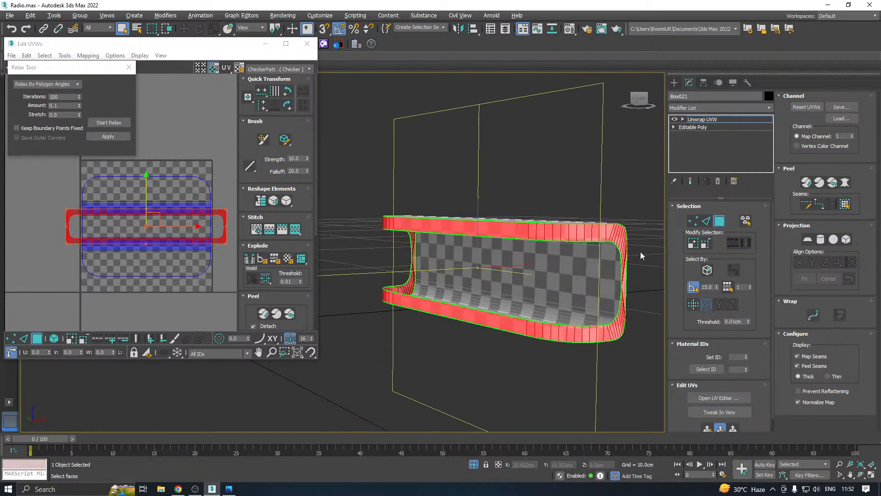
pyautogui.scroll(5, 618, 239)
pyautogui.hotkey('ctrl', 'a')
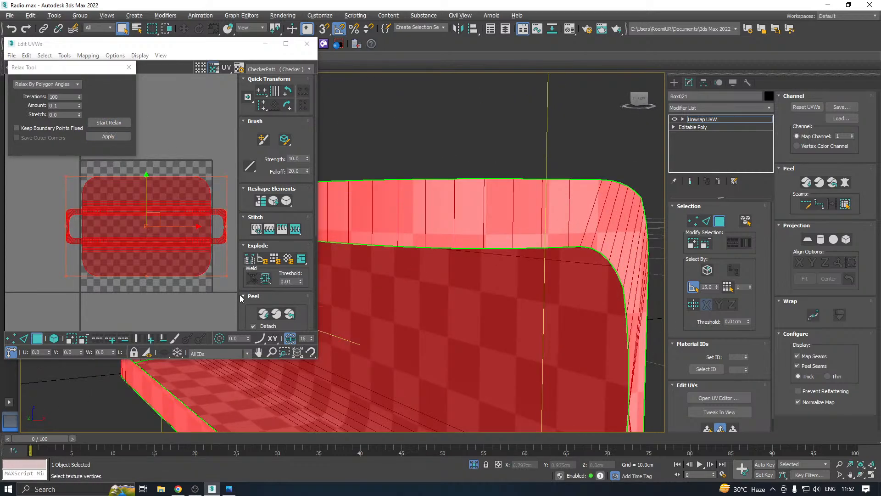
pyautogui.click(245, 297)
pyautogui.click(249, 324)
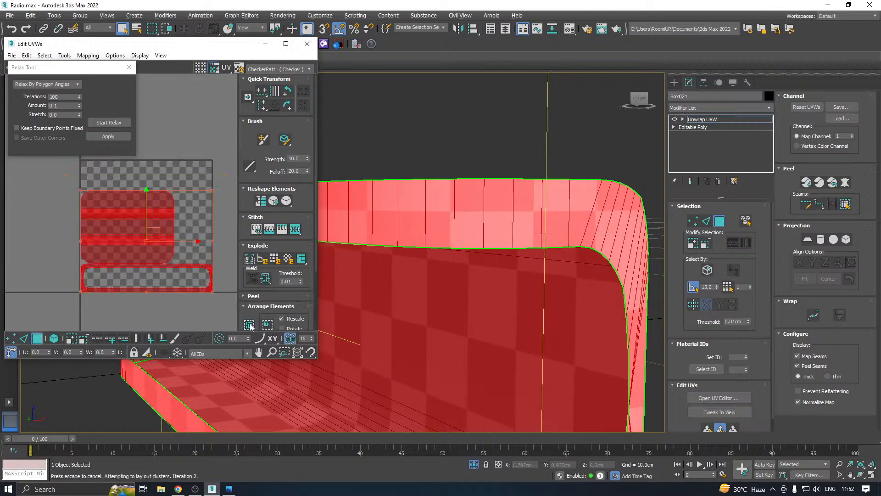
# - Close the UV editor, leave the side grip's polygon level and end isolation to show the whole radio
pyautogui.click(307, 44)
pyautogui.click(735, 121)
pyautogui.click(475, 464)
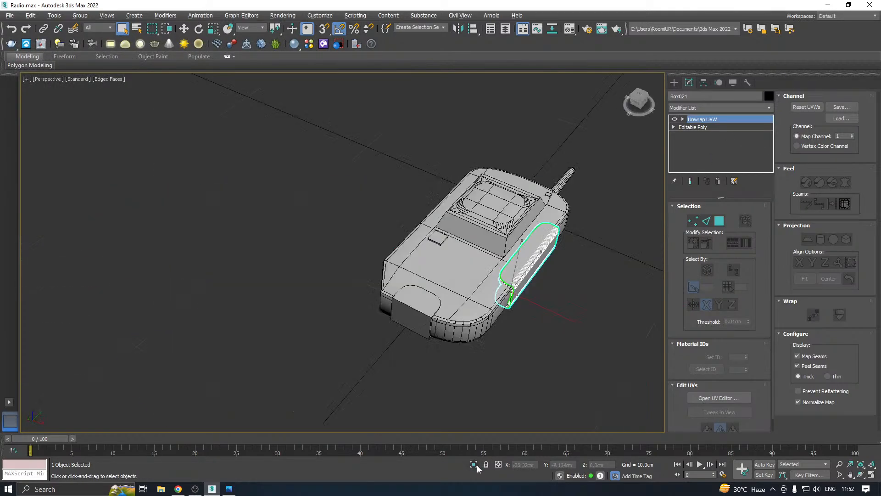
pyautogui.press('w')
pyautogui.moveTo(388, 305)
pyautogui.keyDown('alt'); pyautogui.mouseDown(button='middle')
pyautogui.moveTo(481, 349)
pyautogui.moveTo(531, 326)
pyautogui.moveTo(398, 298)
pyautogui.mouseUp(button='middle'); pyautogui.keyUp('alt')
# - Save a copy of the scene as Radio11.max in the Work folder
pyautogui.click(9, 15)
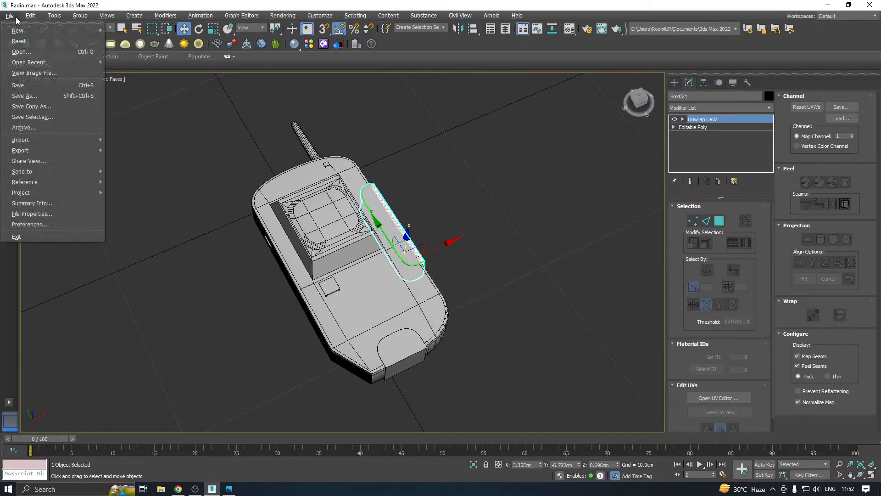
pyautogui.click(46, 114)
pyautogui.click(406, 339)
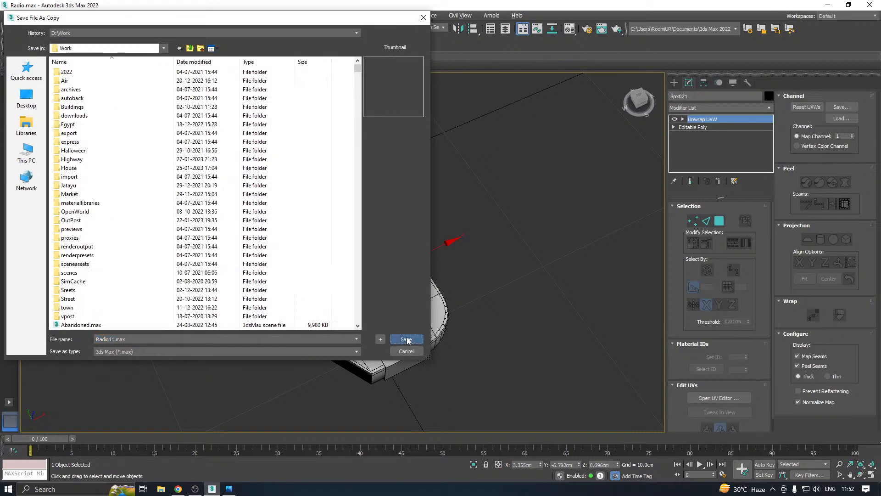
# - Isolate the antenna and delete the cap faces at its wide end
pyautogui.click(323, 163)
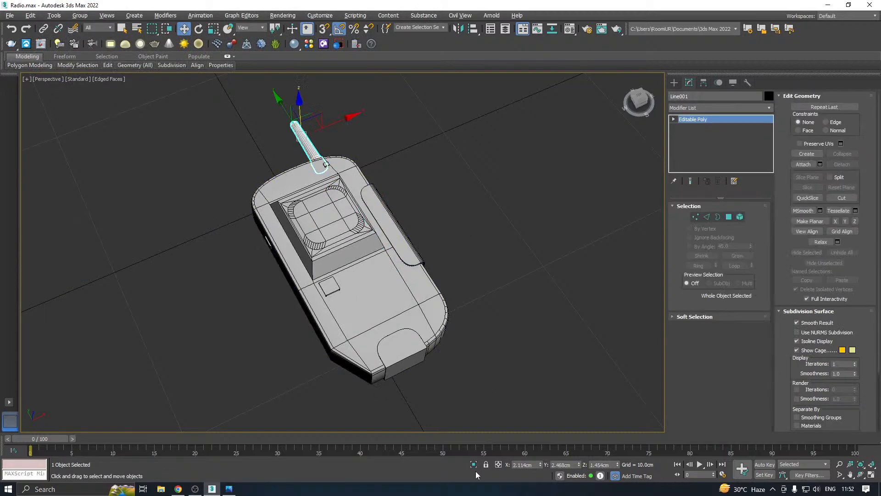
pyautogui.click(473, 465)
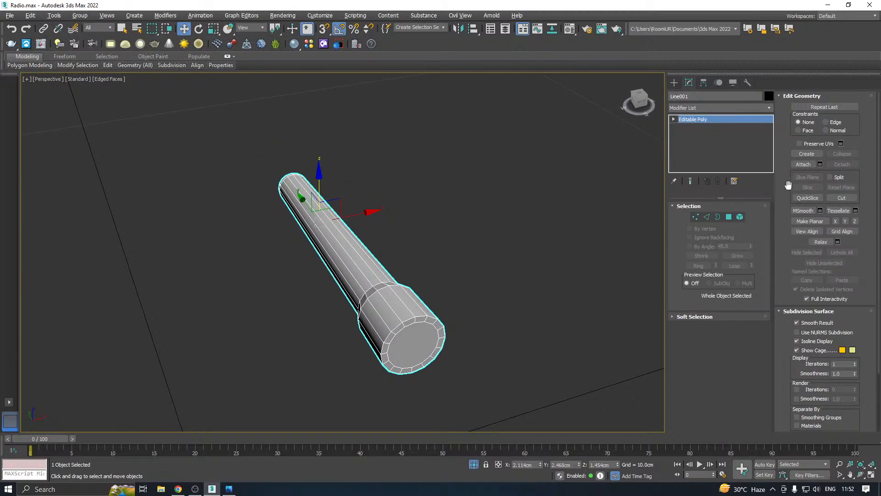
pyautogui.click(728, 216)
pyautogui.click(429, 333)
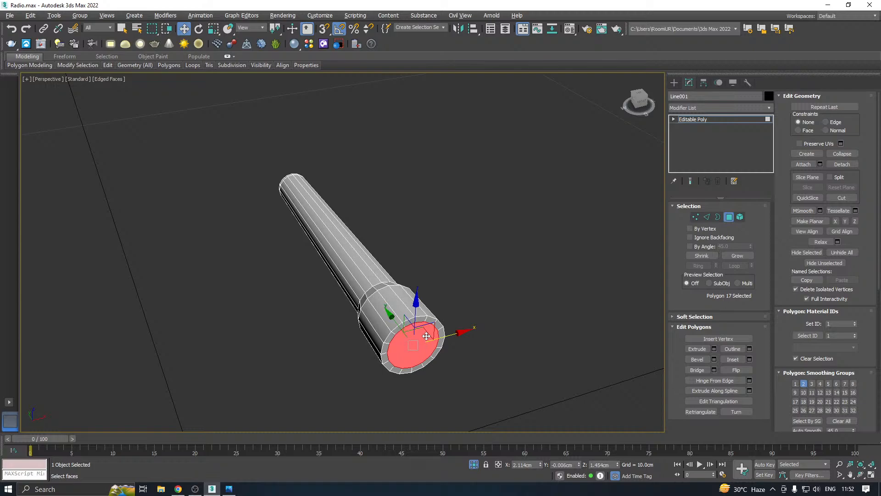
pyautogui.click(733, 256)
pyautogui.click(700, 119)
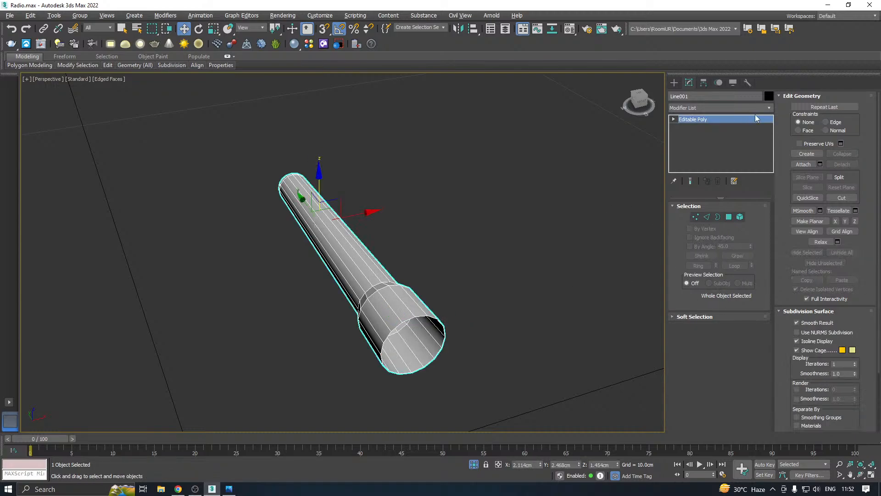
# - Add an Unwrap UVW modifier to the antenna and open its UVs for editing
pyautogui.click(769, 108)
pyautogui.moveTo(770, 169); pyautogui.dragTo(765, 365)
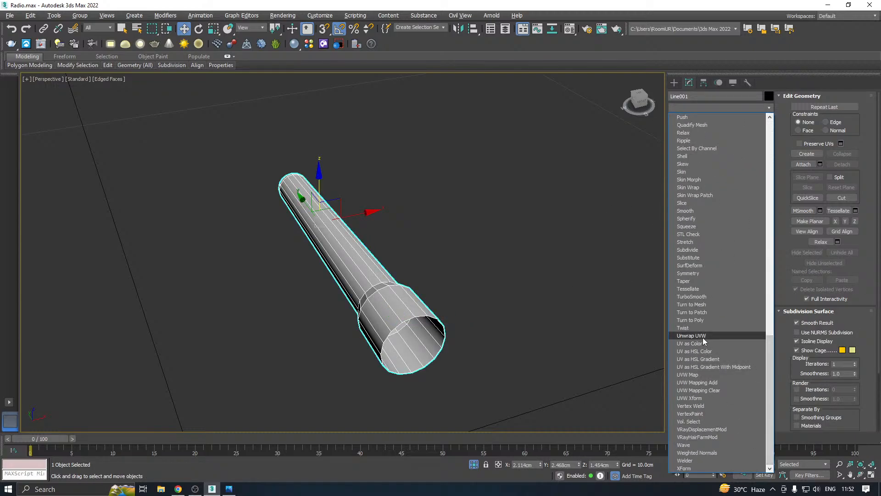
pyautogui.click(703, 337)
pyautogui.click(721, 398)
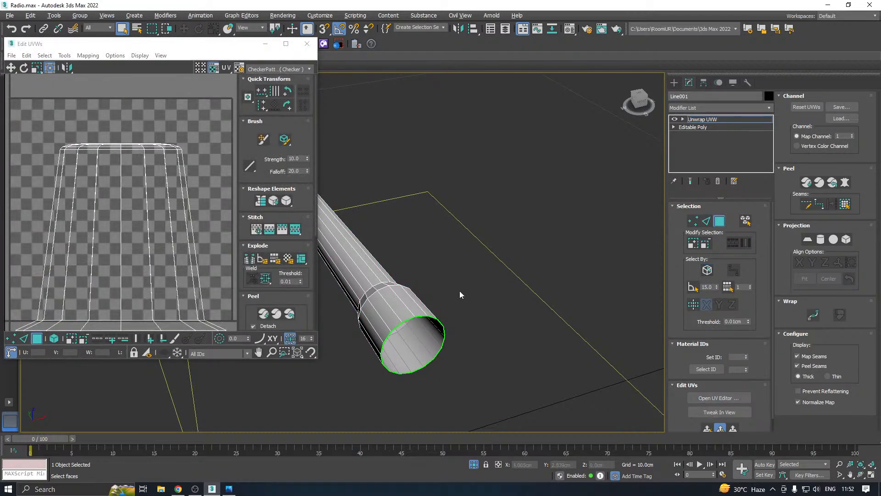
# - Select the faces of the antenna's wide collar, including the tapered ring, and map them with a cylindrical projection aligned to Y
pyautogui.moveTo(459, 290); pyautogui.dragTo(576, 294, button='middle')
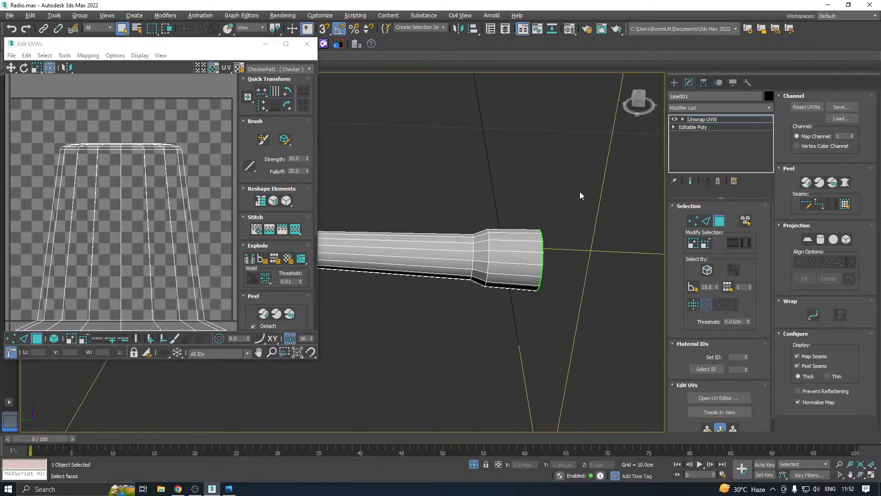
pyautogui.moveTo(517, 330); pyautogui.dragTo(517, 329)
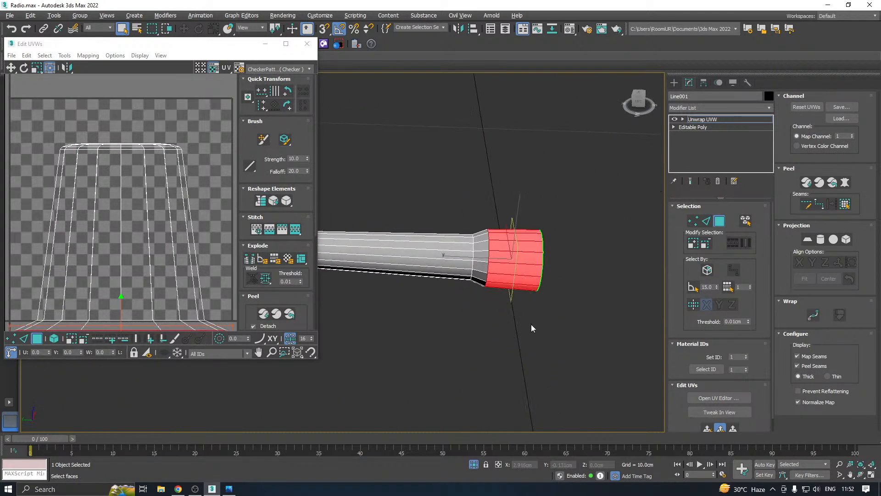
pyautogui.click(696, 246)
pyautogui.click(820, 240)
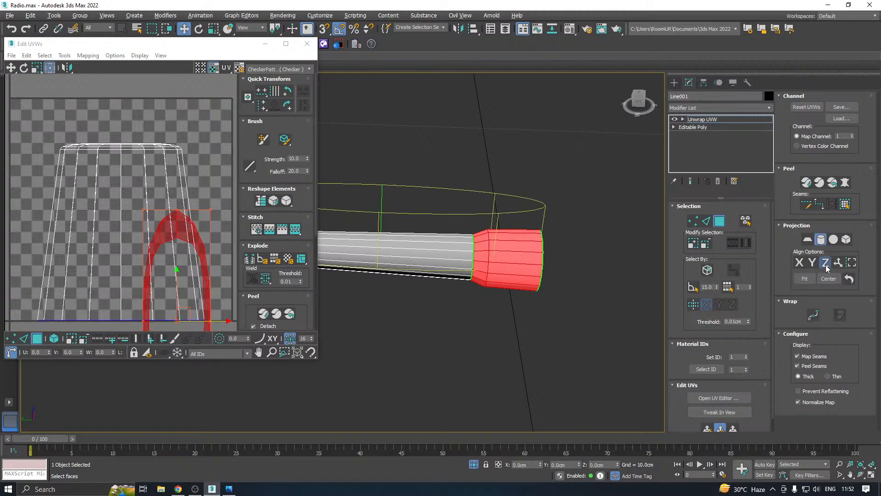
pyautogui.click(825, 264)
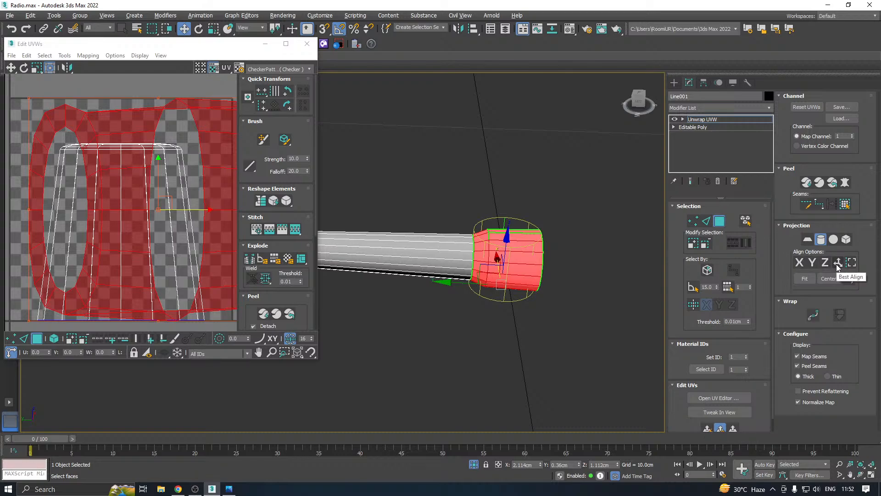
pyautogui.click(813, 263)
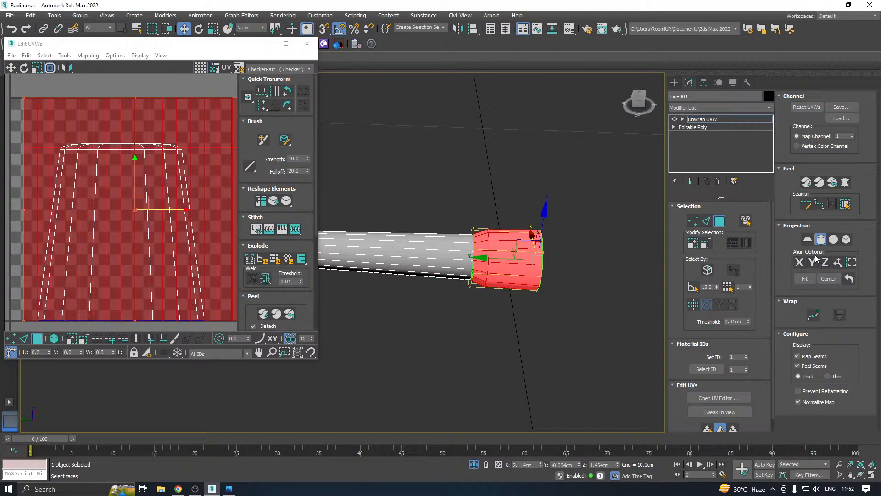
pyautogui.click(821, 239)
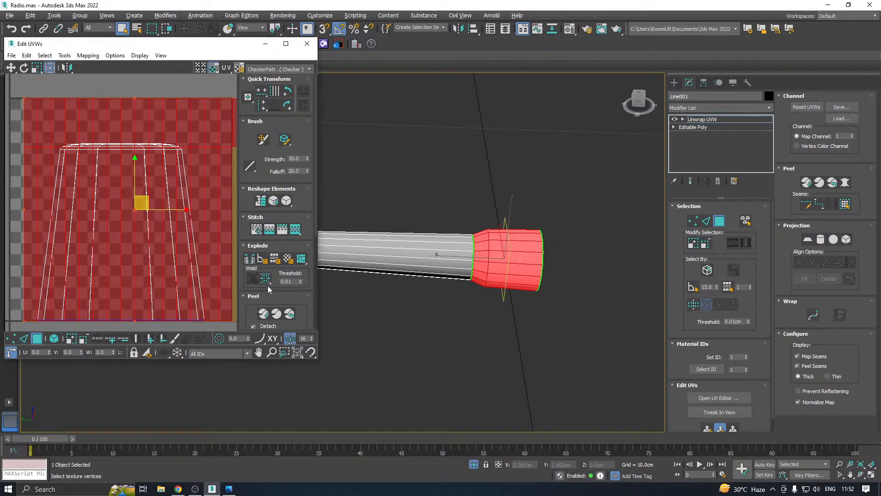
# - Open the Relax tool and relax the collar's shell by polygon angles
pyautogui.click(64, 55)
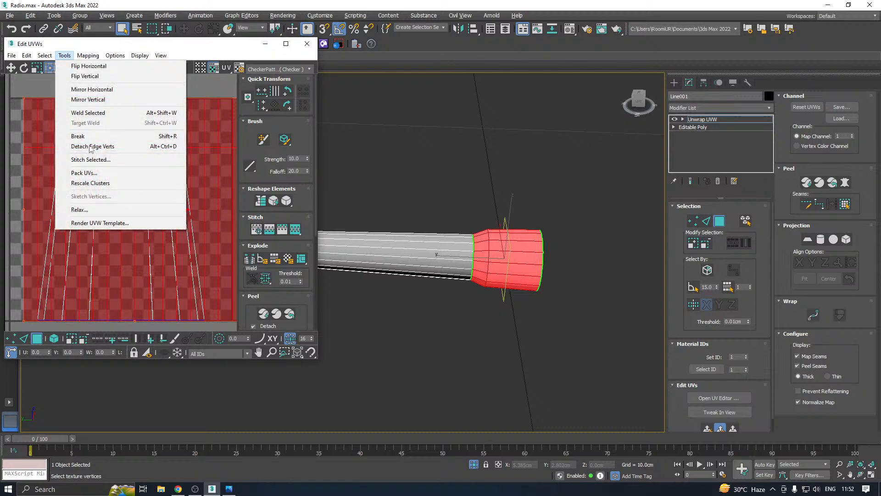
pyautogui.click(87, 211)
pyautogui.click(100, 123)
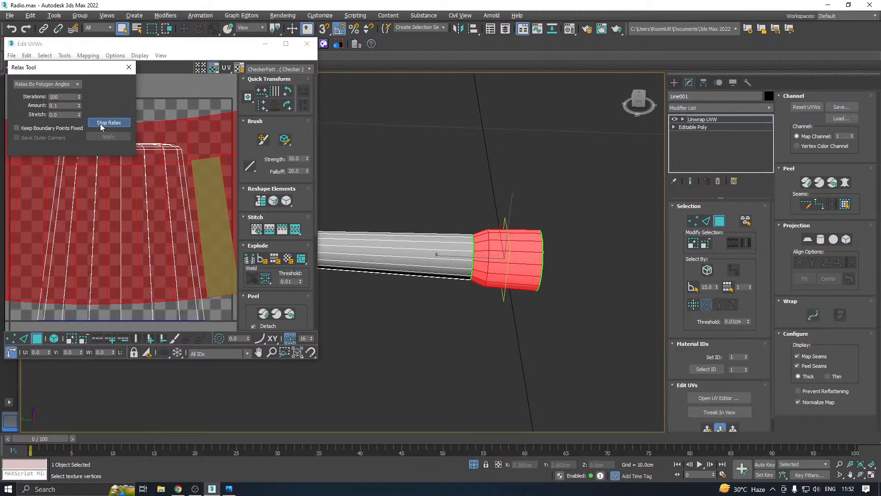
pyautogui.click(116, 123)
# - Display the CheckerPattern texture on the antenna
pyautogui.click(277, 69)
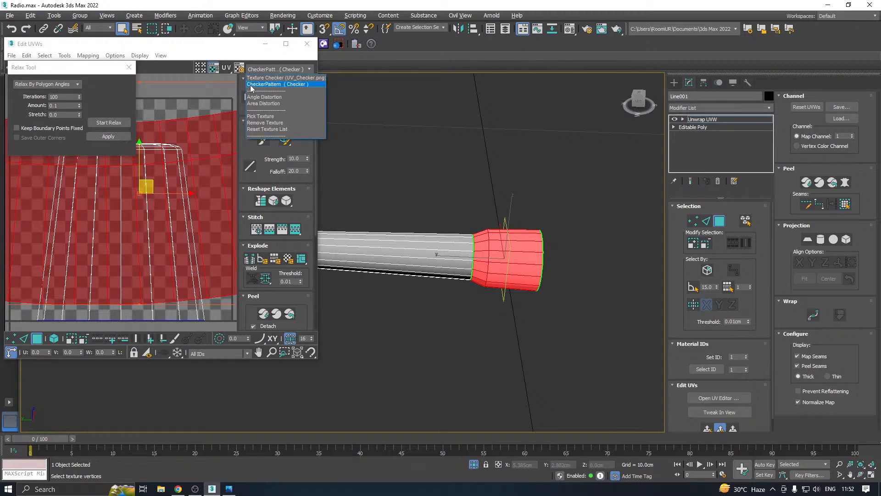
pyautogui.click(264, 84)
pyautogui.scroll(-5, 146, 225)
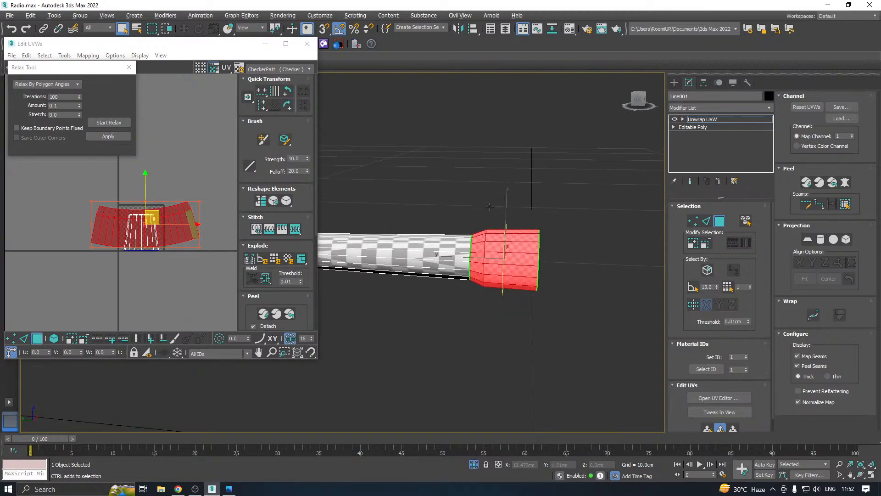
# - Select the faces of the antenna's rounded tip, split them into their own shell and relax it by polygon angles
pyautogui.keyDown('alt'); pyautogui.moveTo(490, 207); pyautogui.dragTo(518, 211, button='middle'); pyautogui.keyUp('alt')
pyautogui.click(399, 248)
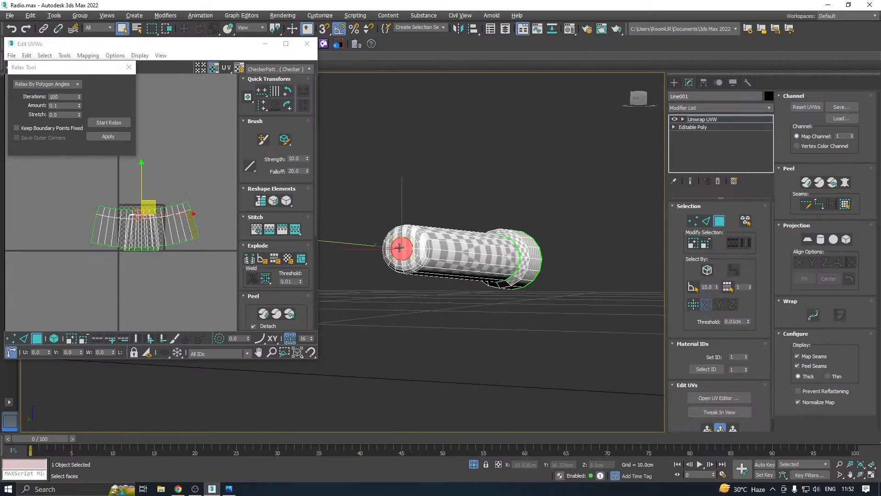
pyautogui.click(696, 244)
pyautogui.click(695, 244)
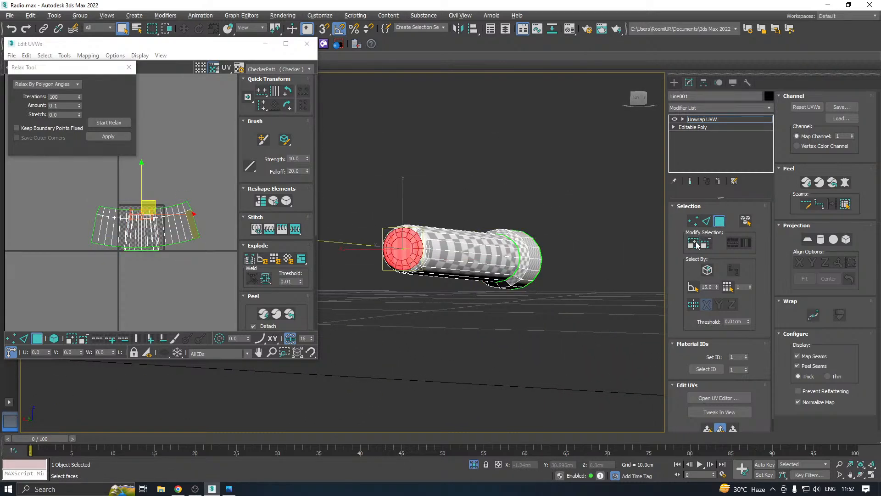
pyautogui.click(696, 244)
pyautogui.click(695, 244)
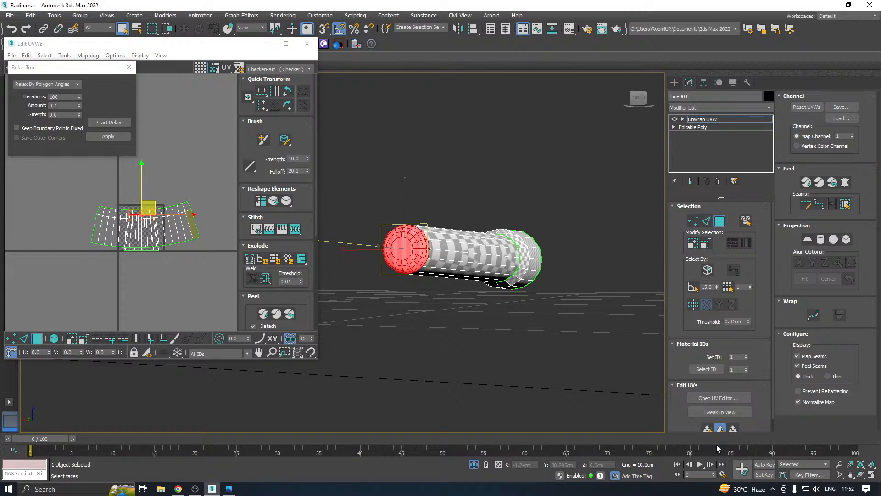
pyautogui.click(108, 123)
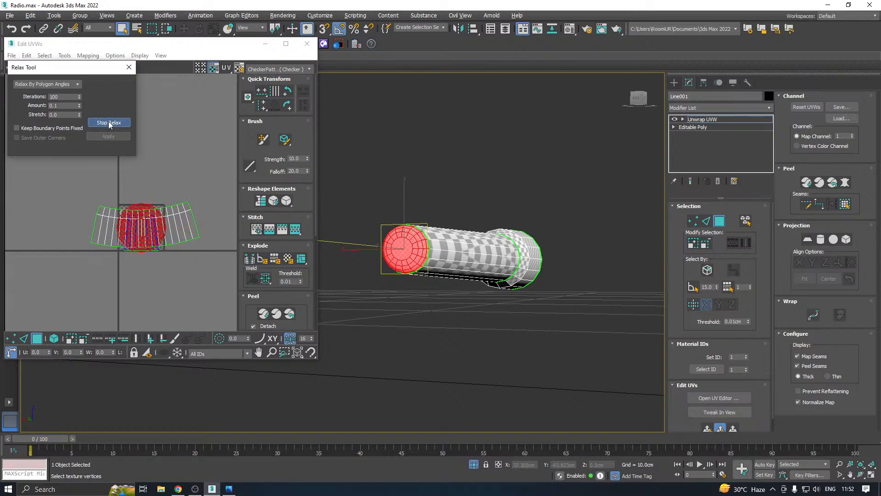
pyautogui.click(109, 122)
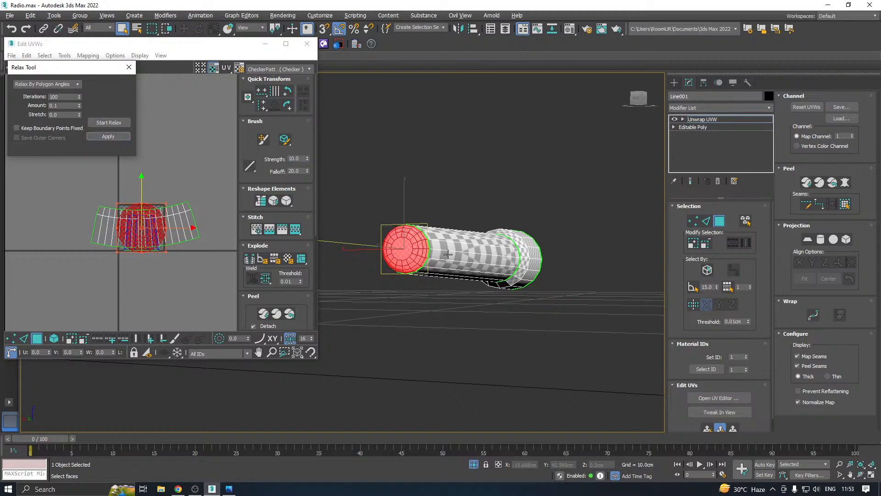
# - Select the antenna's shaft and tip faces and move their UVs below the collar's shell
pyautogui.scroll(5, 448, 254)
pyautogui.scroll(-6, 459, 248)
pyautogui.scroll(4, 469, 241)
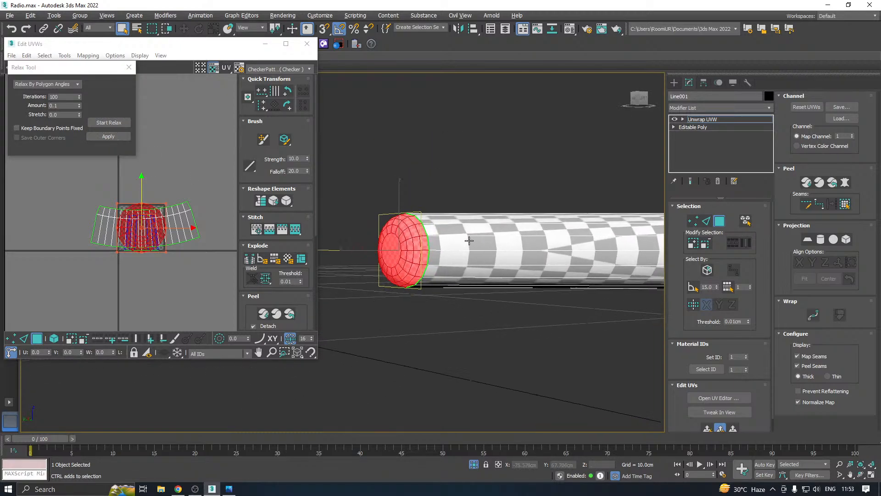
pyautogui.keyDown('alt'); pyautogui.moveTo(469, 241); pyautogui.dragTo(446, 243, button='middle'); pyautogui.keyUp('alt')
pyautogui.click(689, 248)
pyautogui.scroll(-4, 392, 275)
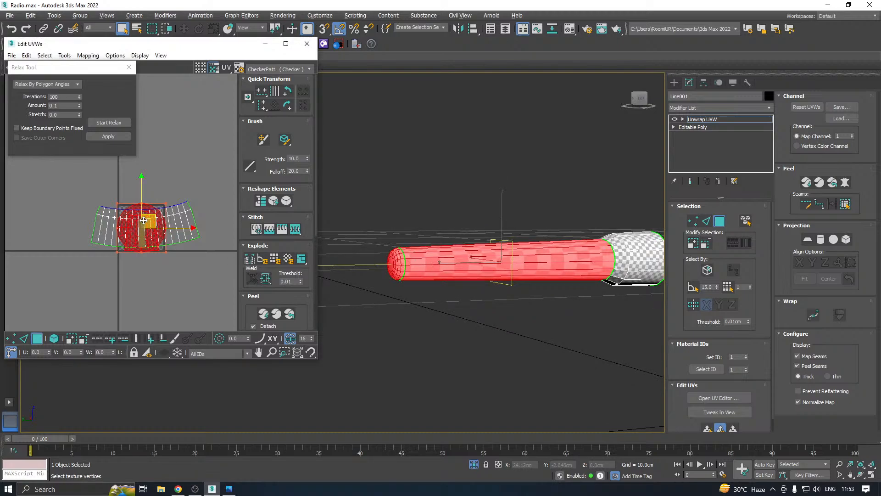
pyautogui.moveTo(144, 220); pyautogui.dragTo(140, 294)
pyautogui.click(191, 286)
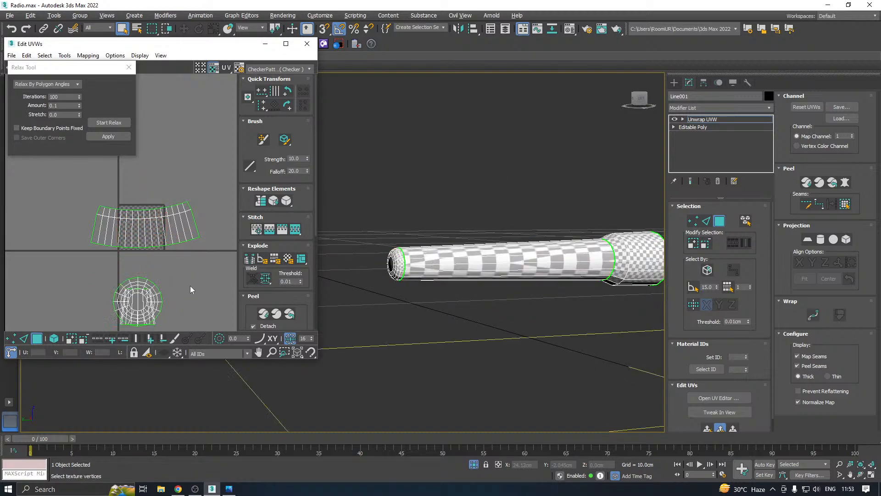
# - Enable whole-element selection and move the tip's round shell away from the shaft's shell, to the lower right of the collar's shell
pyautogui.click(54, 338)
pyautogui.click(139, 302)
pyautogui.moveTo(145, 282); pyautogui.dragTo(218, 237)
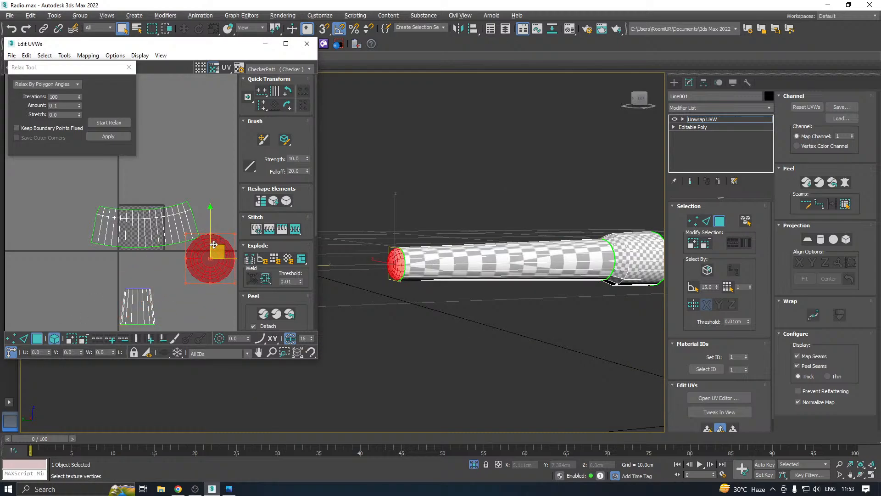
# - Map the antenna's shaft with a cylindrical projection aligned to Y and relax its shell by polygon angles
pyautogui.click(148, 316)
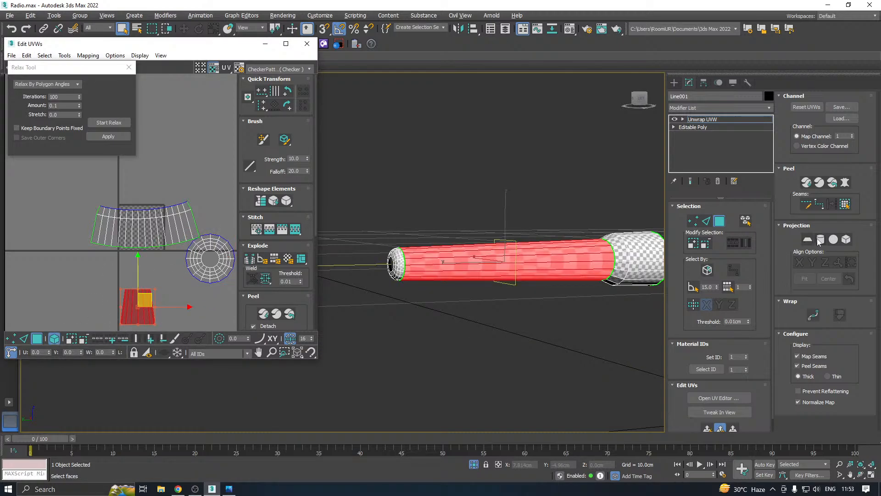
pyautogui.click(820, 239)
pyautogui.click(812, 262)
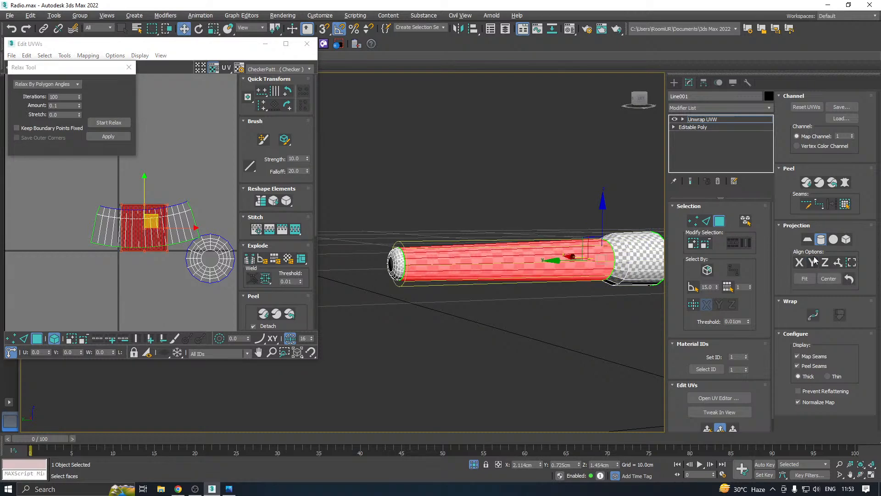
pyautogui.click(820, 240)
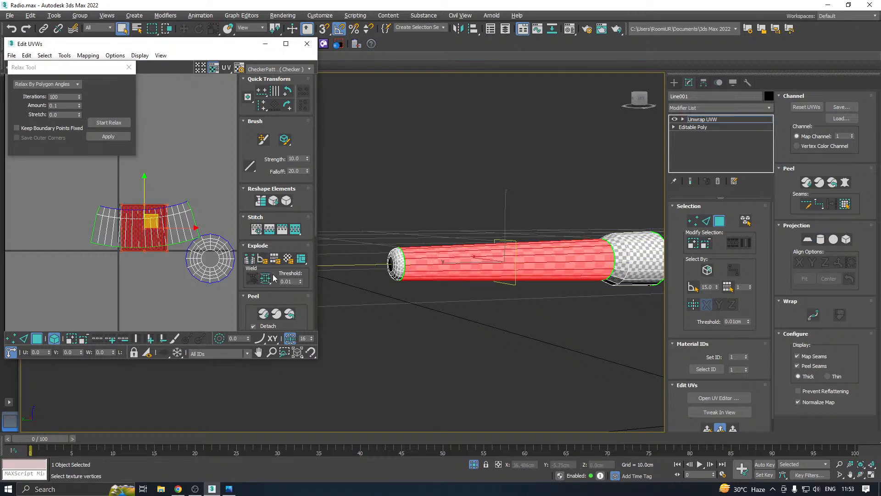
pyautogui.click(106, 125)
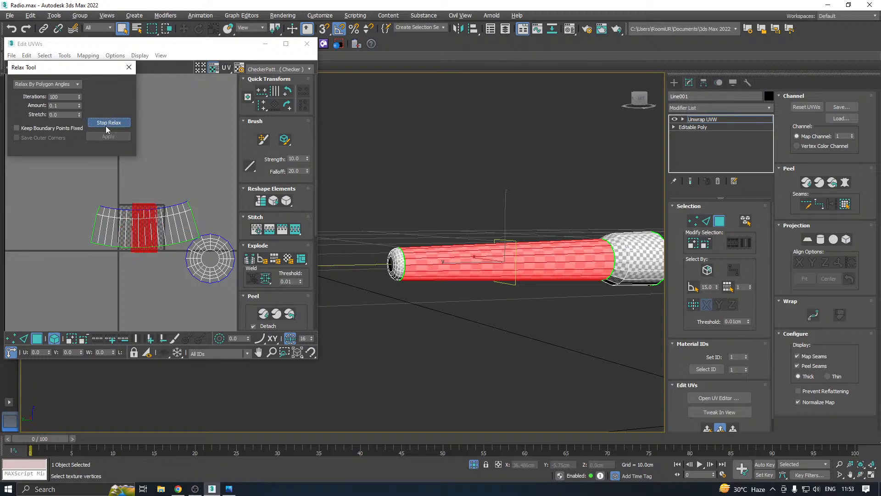
pyautogui.click(106, 125)
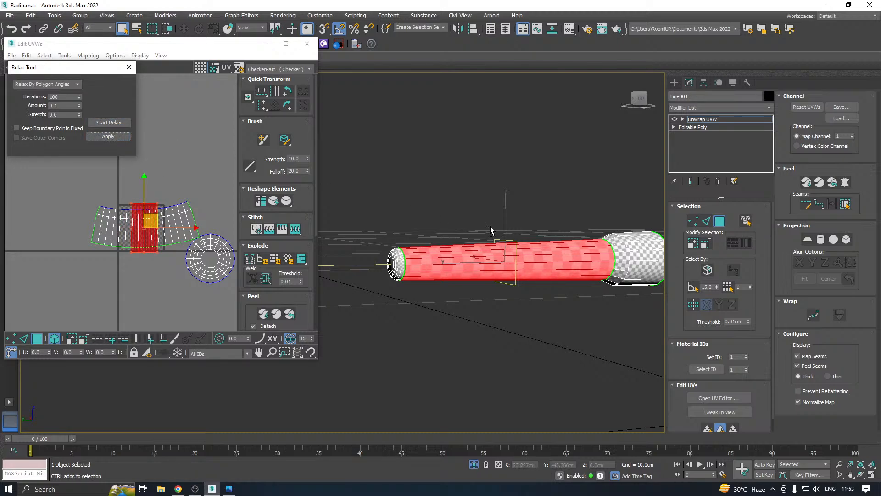
# - Select all of the antenna's UV shells, pack them together, close the UV editor and leave isolation to show the whole radio
pyautogui.keyDown('alt'); pyautogui.moveTo(490, 227); pyautogui.dragTo(398, 230, button='middle'); pyautogui.keyUp('alt')
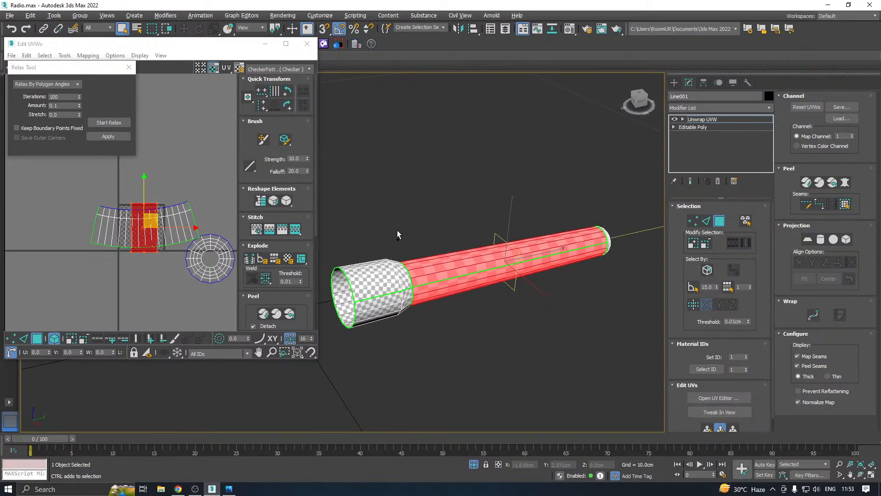
pyautogui.hotkey('ctrl', 'a')
pyautogui.click(259, 296)
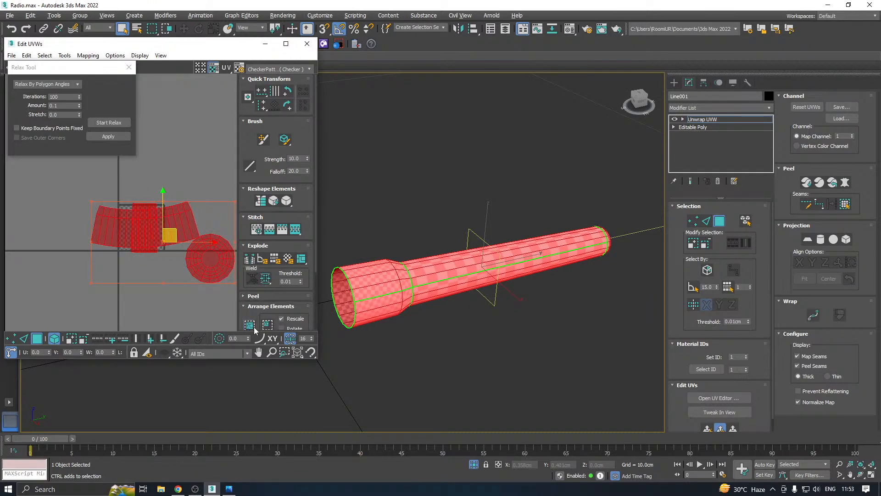
pyautogui.click(255, 327)
pyautogui.click(307, 44)
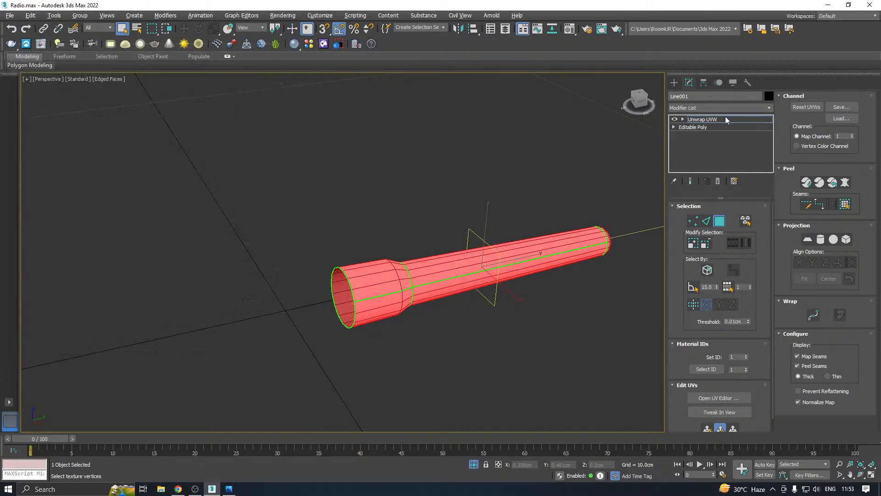
pyautogui.click(718, 120)
pyautogui.click(473, 465)
pyautogui.press('w')
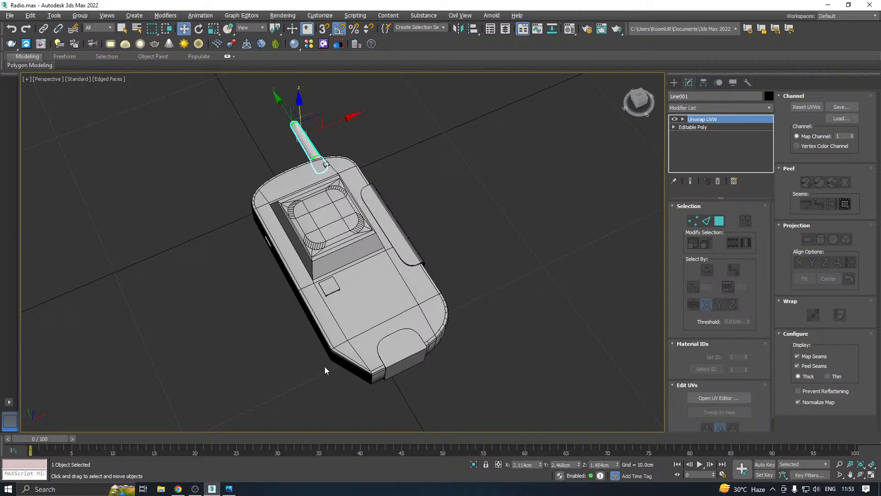
# - Save a copy of the scene as Radio12.max
pyautogui.click(10, 17)
pyautogui.click(29, 106)
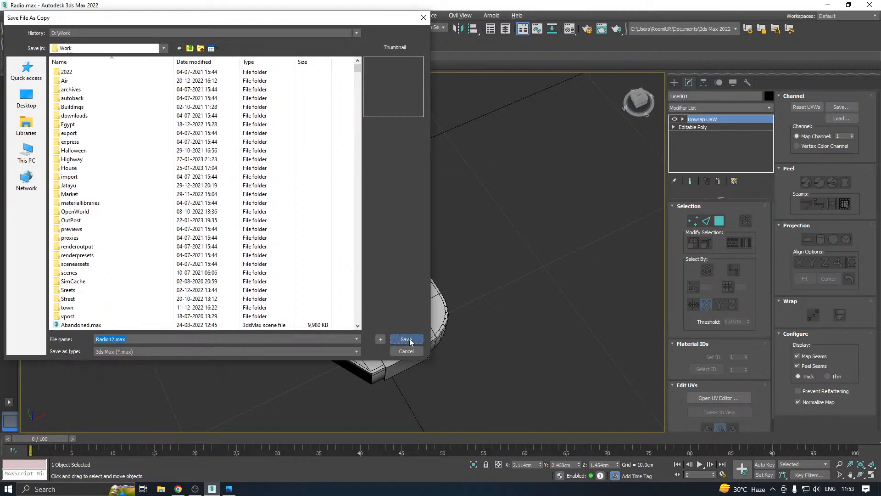
pyautogui.click(406, 340)
# - Collapse the antenna's modifier stack and attach the radio body, side grip, end panel, square keypad button and small side button to it
pyautogui.rightClick(727, 137)
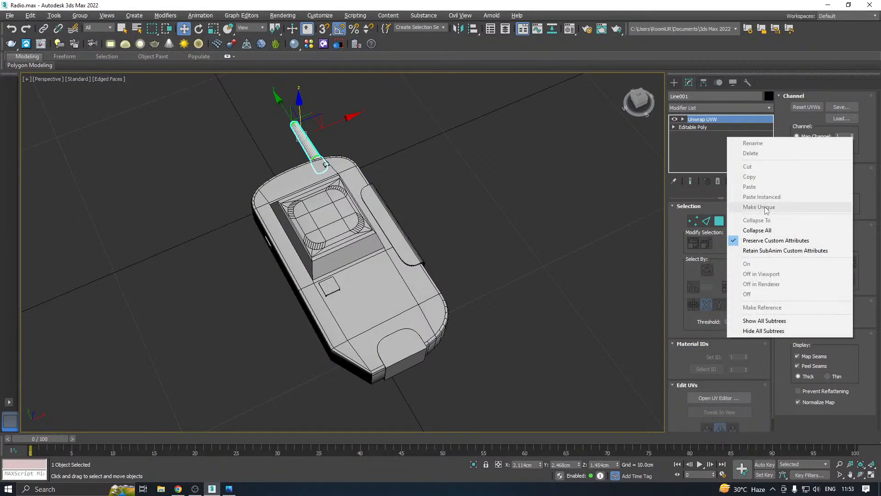
pyautogui.click(752, 226)
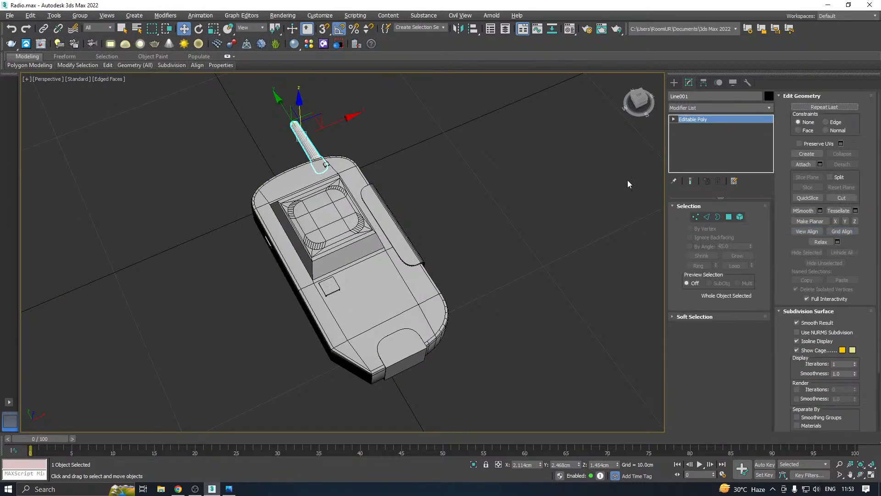
pyautogui.click(802, 165)
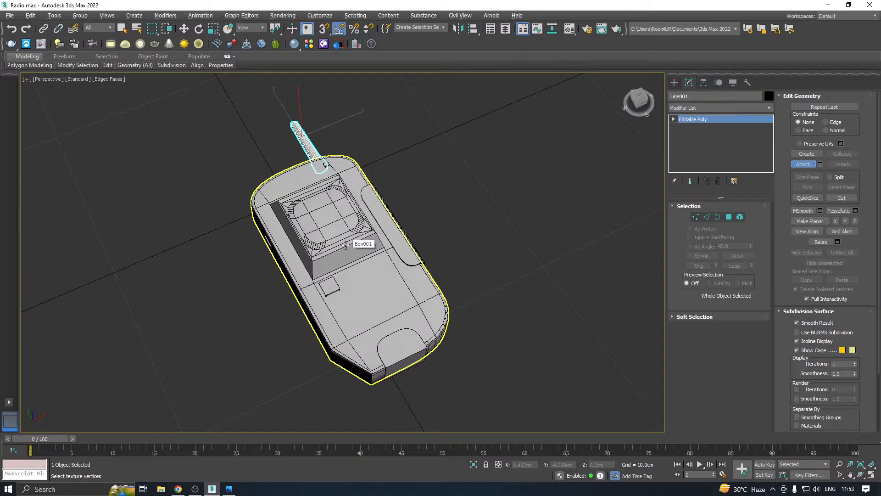
pyautogui.click(388, 305)
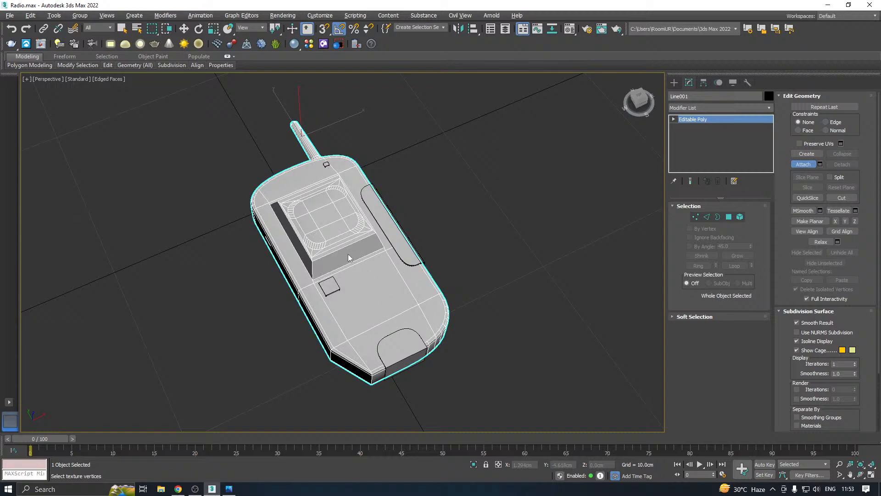
pyautogui.click(408, 243)
pyautogui.click(402, 333)
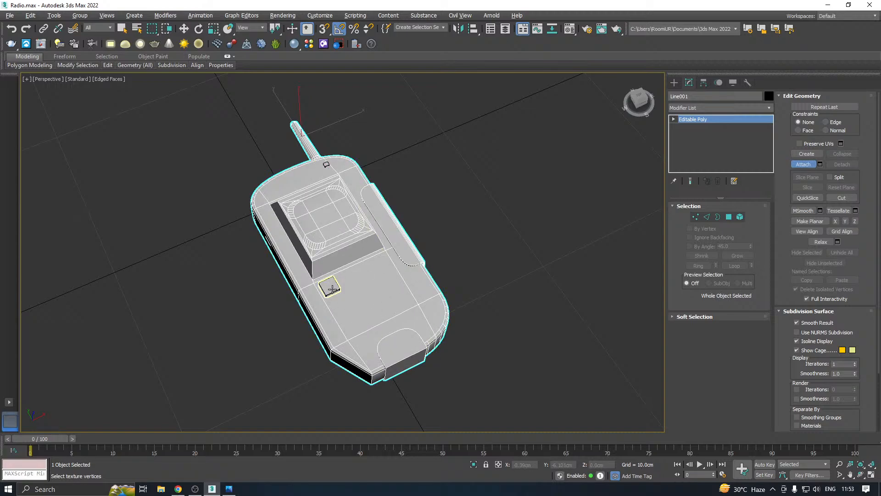
pyautogui.click(332, 289)
pyautogui.click(269, 245)
pyautogui.press('w')
# - Apply an Unwrap UVW modifier to the combined radio and open its UV editor with element selection turned off
pyautogui.keyDown('alt'); pyautogui.moveTo(522, 235); pyautogui.dragTo(467, 224, button='middle'); pyautogui.keyUp('alt')
pyautogui.click(769, 107)
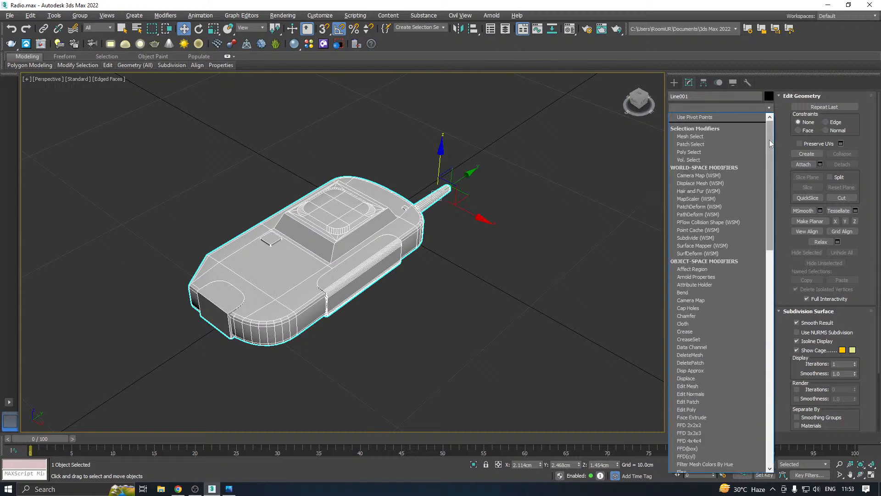
pyautogui.moveTo(769, 139); pyautogui.dragTo(725, 376)
pyautogui.click(691, 336)
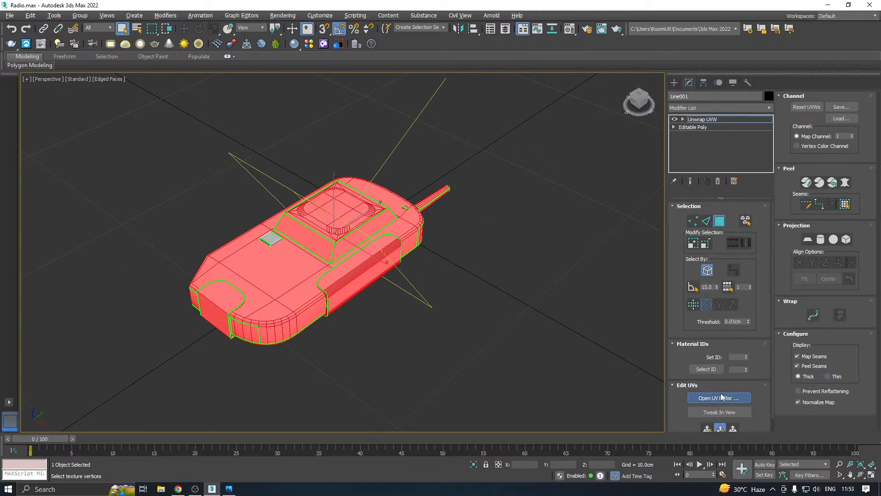
pyautogui.click(721, 396)
pyautogui.click(707, 271)
pyautogui.moveTo(410, 300); pyautogui.dragTo(500, 315, button='middle')
# - Save the scene and display the checker pattern on the combined radio
pyautogui.hotkey('ctrl', 's')
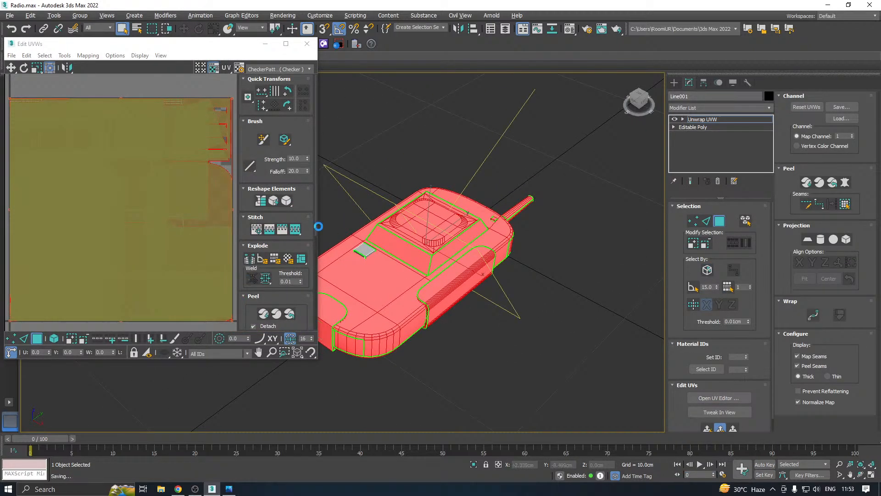
pyautogui.click(274, 70)
pyautogui.click(272, 86)
pyautogui.keyDown('alt'); pyautogui.moveTo(428, 188); pyautogui.dragTo(511, 237, button='middle'); pyautogui.keyUp('alt')
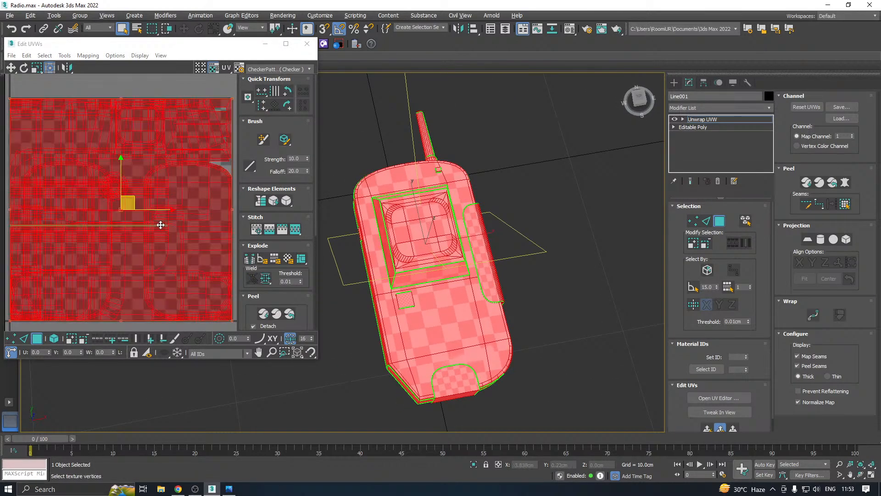
# - Pack all UV shells of the combined radio into the UV square and enlarge the UV editor window
pyautogui.scroll(-2, 174, 235)
pyautogui.click(263, 298)
pyautogui.click(250, 326)
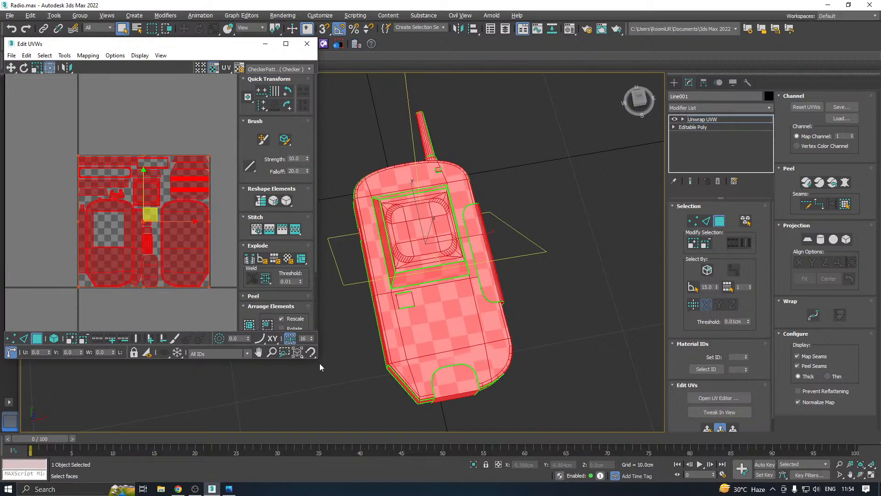
pyautogui.moveTo(317, 360); pyautogui.dragTo(353, 394)
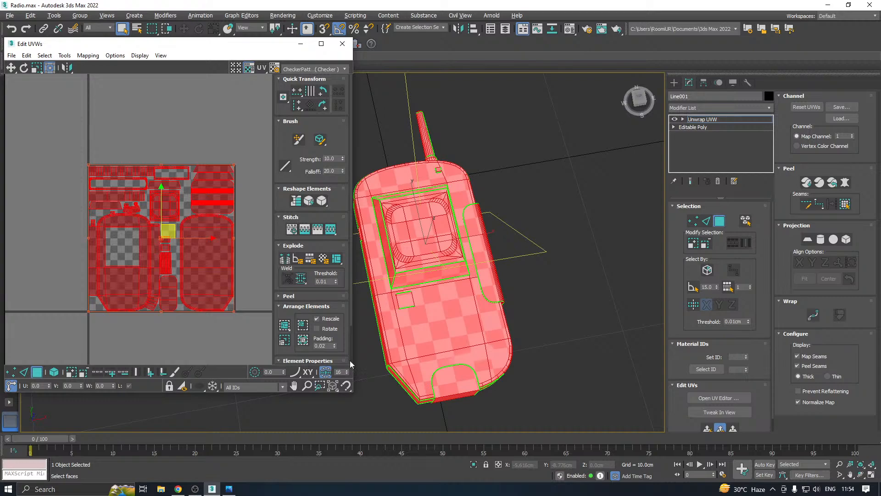
# - Select the top face of the square keypad button and examine its checker pattern and its place in the UV layout
pyautogui.scroll(6, 409, 309)
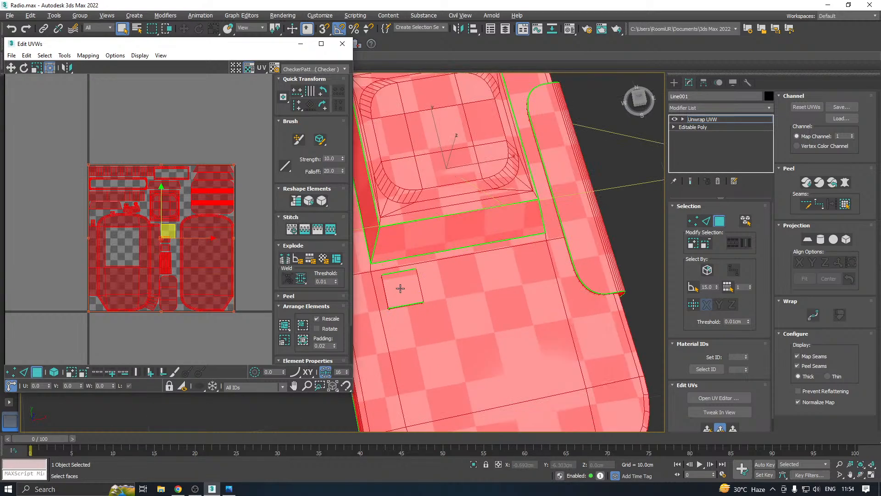
pyautogui.click(411, 284)
pyautogui.keyDown('alt'); pyautogui.moveTo(422, 297); pyautogui.dragTo(429, 255, button='middle'); pyautogui.keyUp('alt')
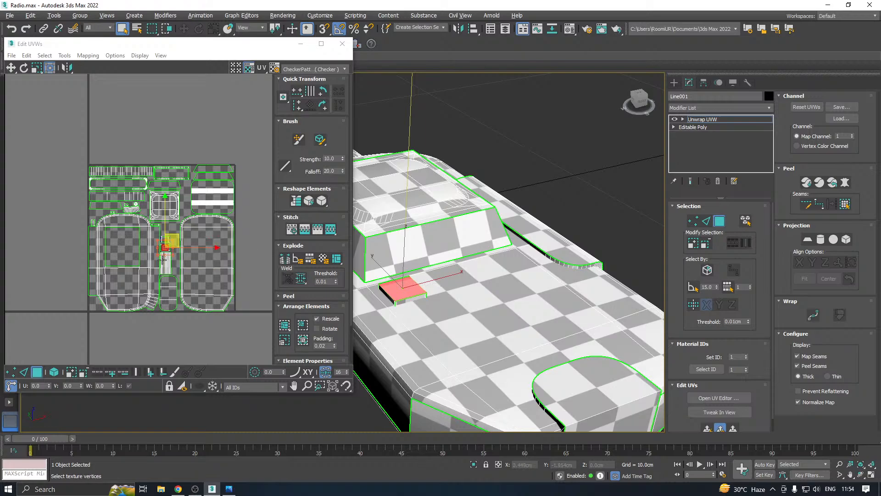
pyautogui.scroll(3, 124, 262)
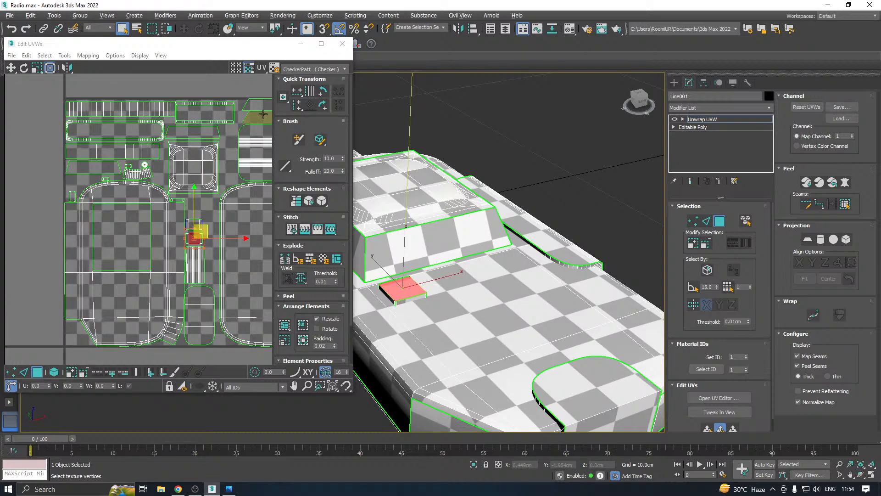
# - Close the UV editor and collapse the radio's modifier stack into the Editable Poly
pyautogui.click(342, 44)
pyautogui.click(706, 121)
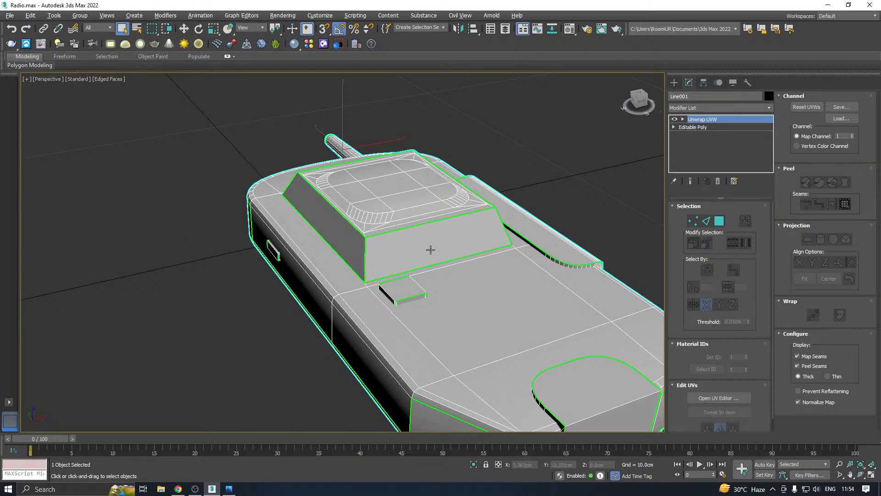
pyautogui.moveTo(429, 250); pyautogui.dragTo(331, 255, button='middle')
pyautogui.rightClick(712, 139)
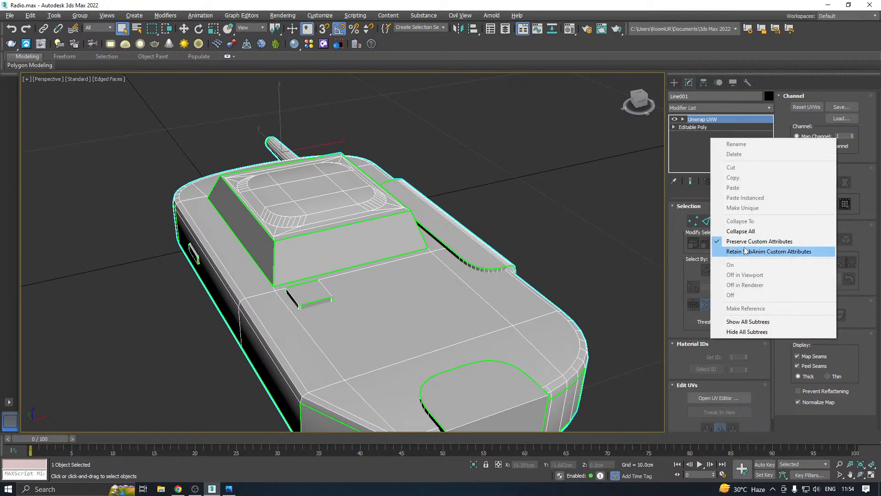
pyautogui.click(740, 233)
# - Select the square keypad button as an element and clone it along X into an evenly spaced row of four buttons
pyautogui.click(740, 218)
pyautogui.click(308, 296)
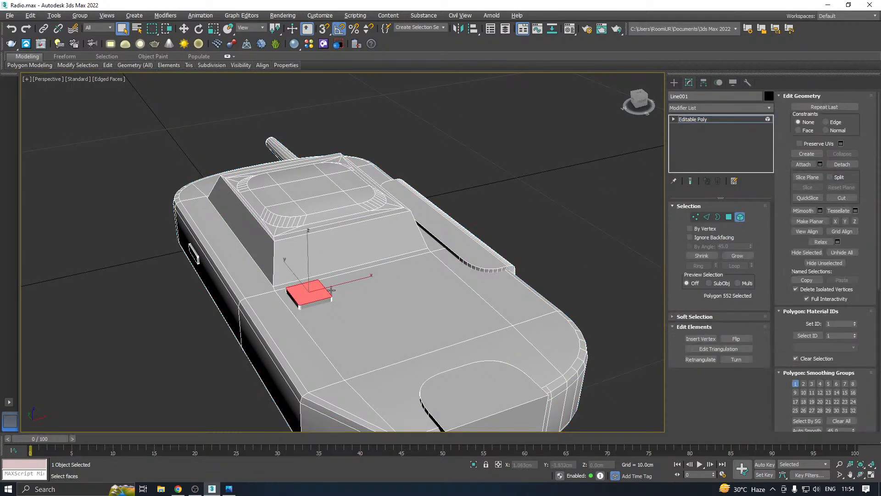
pyautogui.press('w')
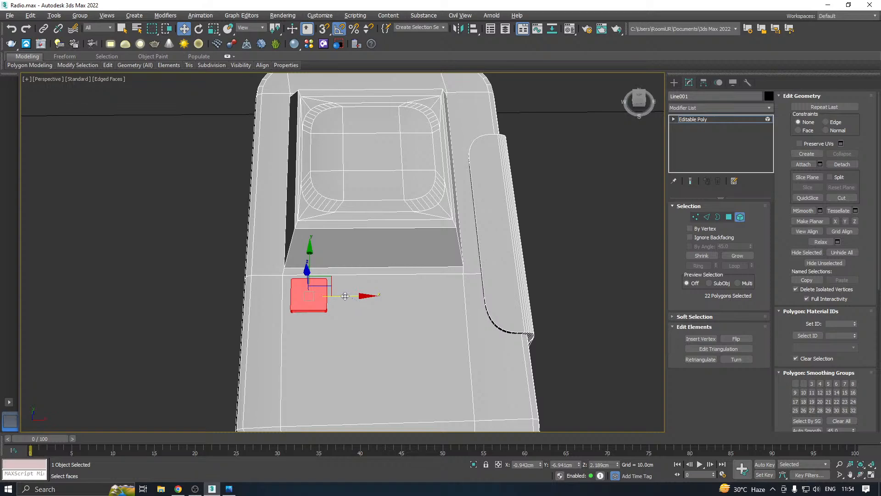
pyautogui.moveTo(345, 296); pyautogui.dragTo(384, 294)
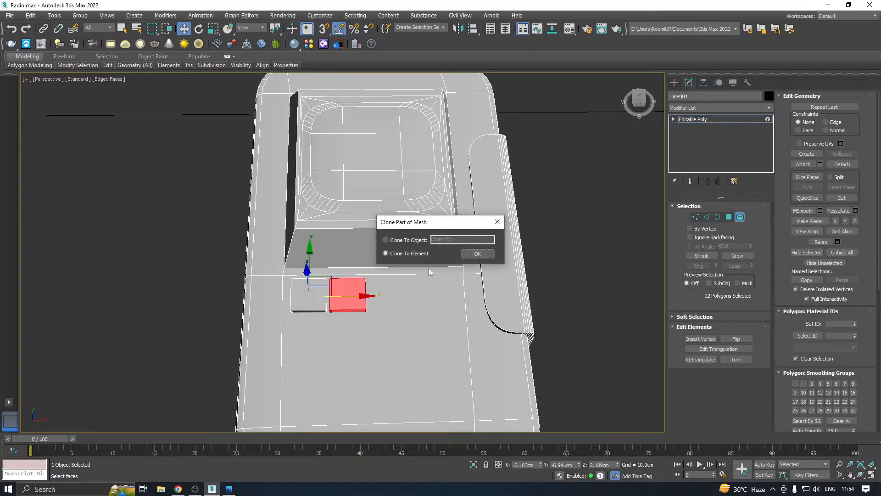
pyautogui.click(474, 256)
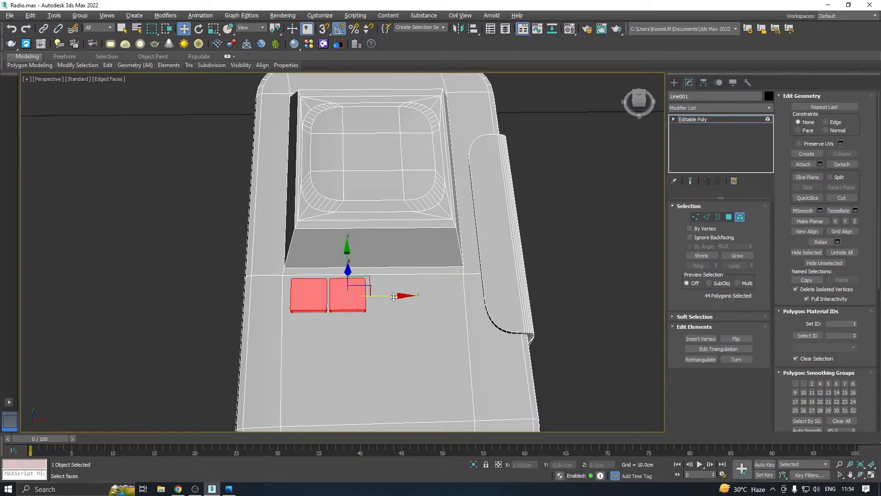
pyautogui.moveTo(394, 297)
pyautogui.mouseDown()
pyautogui.moveTo(491, 291)
pyautogui.moveTo(473, 288)
pyautogui.mouseUp()
pyautogui.click(476, 253)
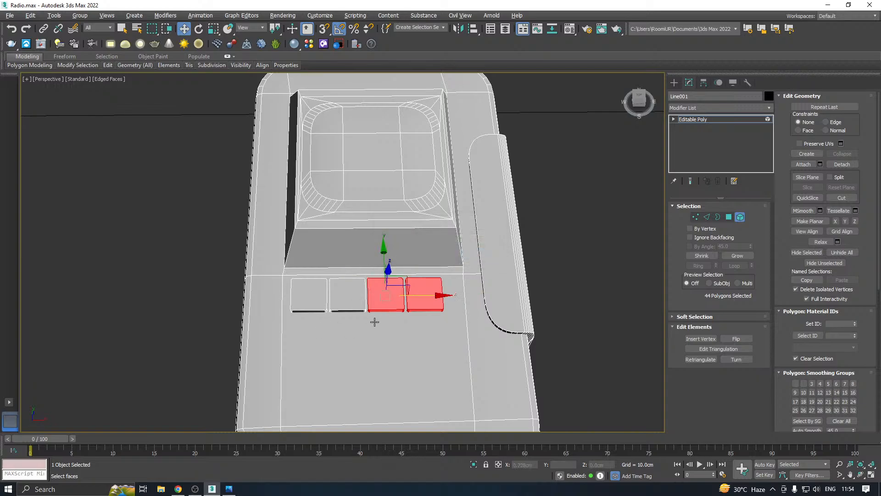
# - Select all four keypad buttons and shift the row slightly along X to centre it on the radio's front
pyautogui.moveTo(375, 322); pyautogui.dragTo(351, 266, button='middle')
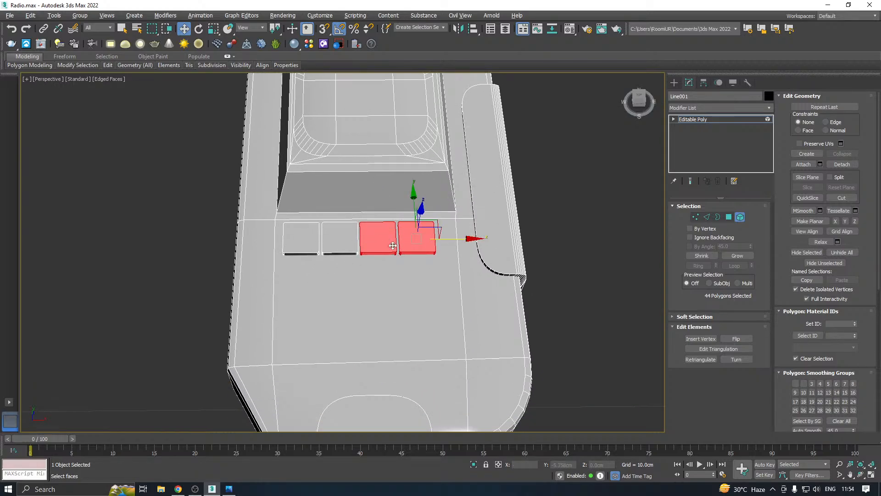
pyautogui.keyDown('alt'); pyautogui.moveTo(402, 247); pyautogui.dragTo(361, 259, button='middle'); pyautogui.keyUp('alt')
pyautogui.scroll(5, 413, 220)
pyautogui.keyDown('alt'); pyautogui.moveTo(305, 256); pyautogui.dragTo(326, 246, button='middle'); pyautogui.keyUp('alt')
pyautogui.scroll(-3, 317, 258)
pyautogui.keyDown('ctrl'); pyautogui.click(322, 248); pyautogui.keyUp('ctrl')
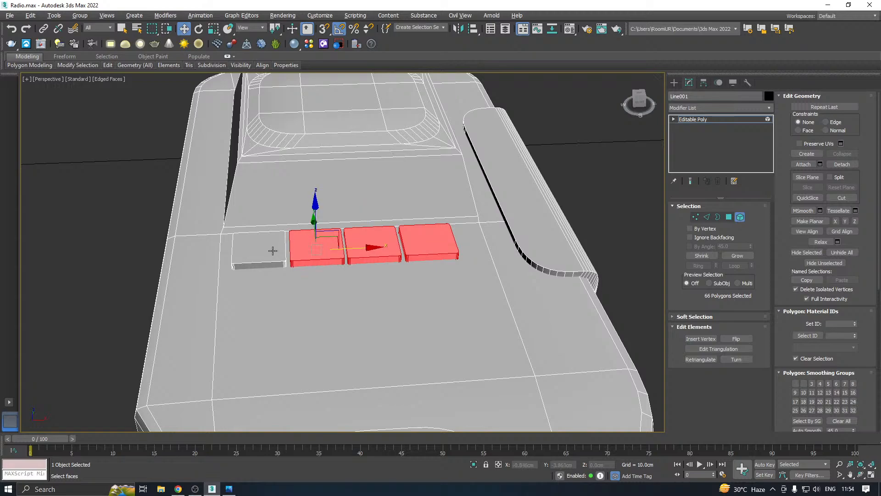
pyautogui.keyDown('ctrl'); pyautogui.click(273, 251); pyautogui.keyUp('ctrl')
pyautogui.moveTo(355, 250); pyautogui.dragTo(381, 246)
pyautogui.moveTo(380, 246)
pyautogui.keyDown('alt'); pyautogui.mouseDown(button='middle')
pyautogui.moveTo(456, 252)
pyautogui.moveTo(385, 240)
pyautogui.mouseUp(button='middle'); pyautogui.keyUp('alt')
# - Clone the row of four buttons as elements three times along Y to form a four-by-four keypad
pyautogui.keyDown('shift'); pyautogui.moveTo(326, 233); pyautogui.dragTo(378, 228); pyautogui.keyUp('shift')
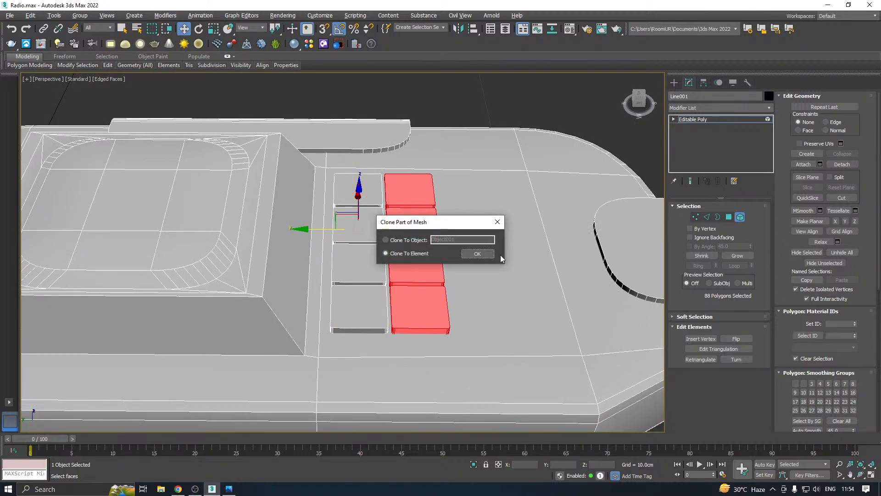
pyautogui.click(477, 254)
pyautogui.keyDown('shift'); pyautogui.moveTo(380, 232); pyautogui.dragTo(440, 227); pyautogui.keyUp('shift')
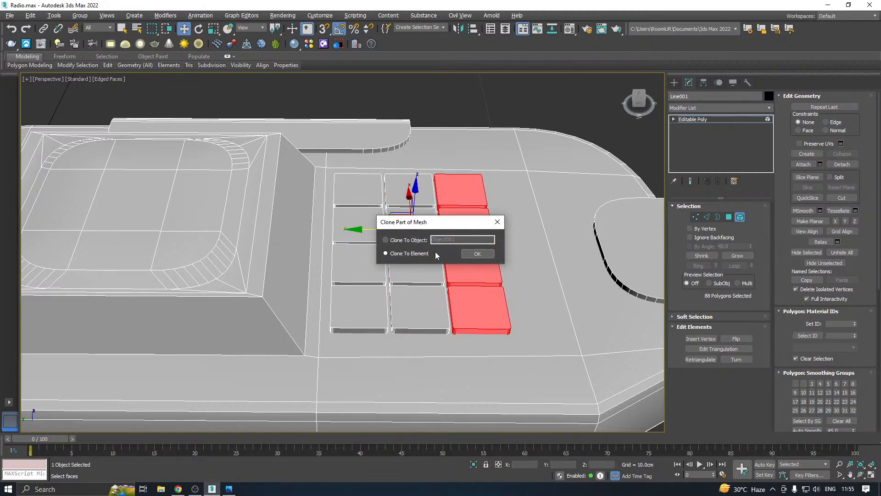
pyautogui.click(477, 252)
pyautogui.moveTo(477, 252); pyautogui.dragTo(395, 261, button='middle')
pyautogui.keyDown('shift'); pyautogui.moveTo(339, 240); pyautogui.dragTo(402, 236); pyautogui.keyUp('shift')
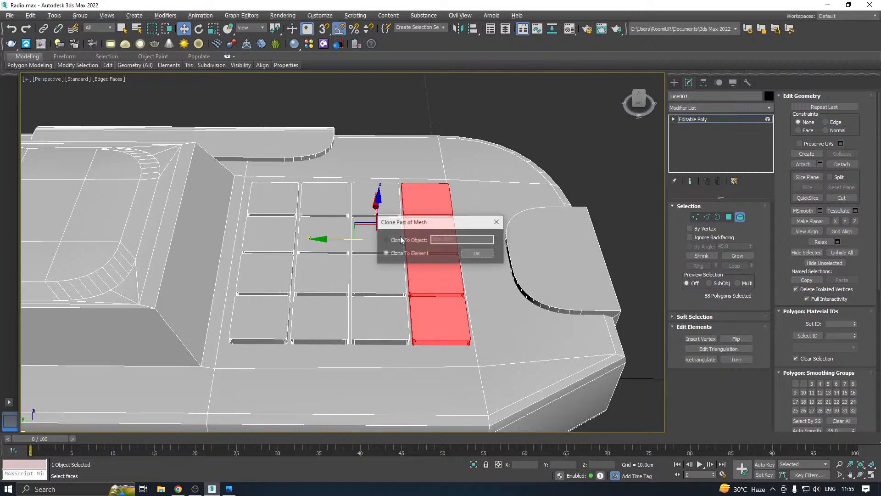
pyautogui.click(461, 255)
pyautogui.click(713, 119)
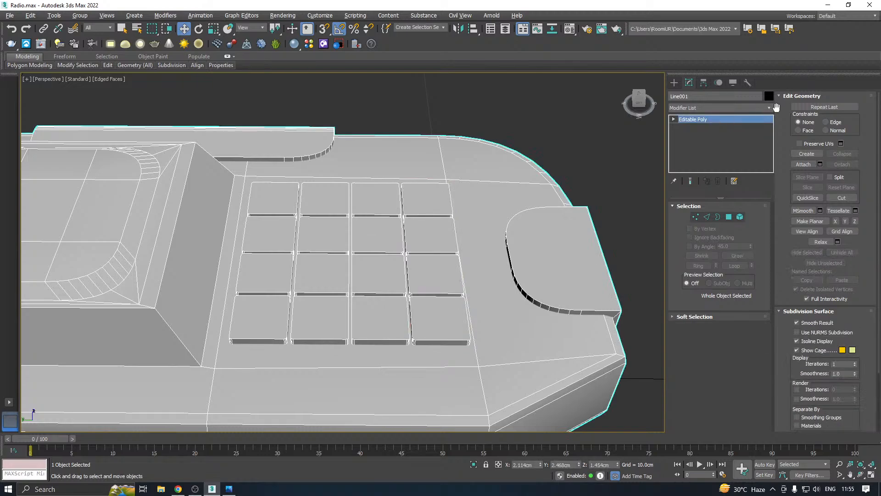
pyautogui.click(770, 107)
pyautogui.click(774, 135)
pyautogui.click(770, 108)
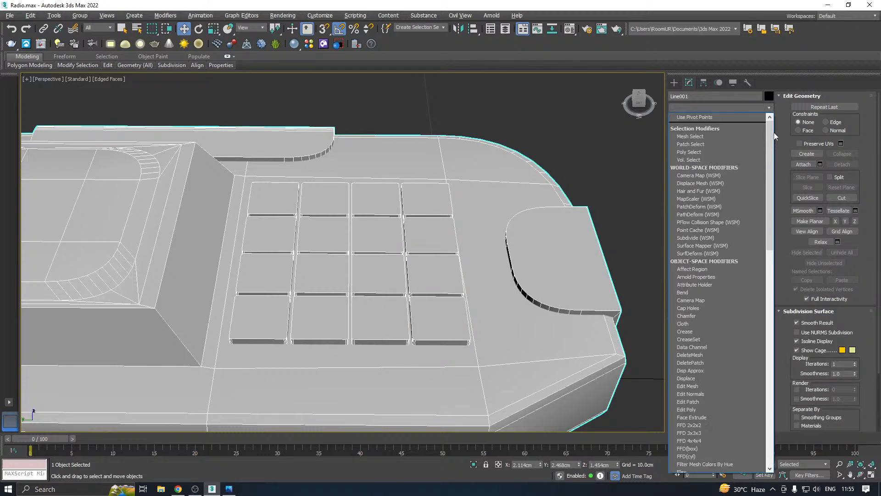
pyautogui.moveTo(770, 193); pyautogui.dragTo(781, 427)
pyautogui.click(514, 310)
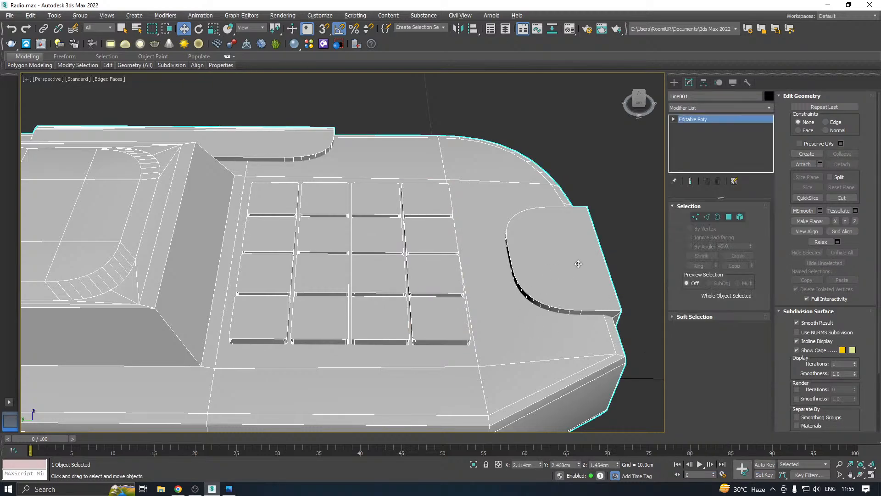
# - Apply an Unwrap UVW modifier to the whole radio with its finished keypad and open the UV editor
pyautogui.scroll(-5, 576, 261)
pyautogui.click(739, 216)
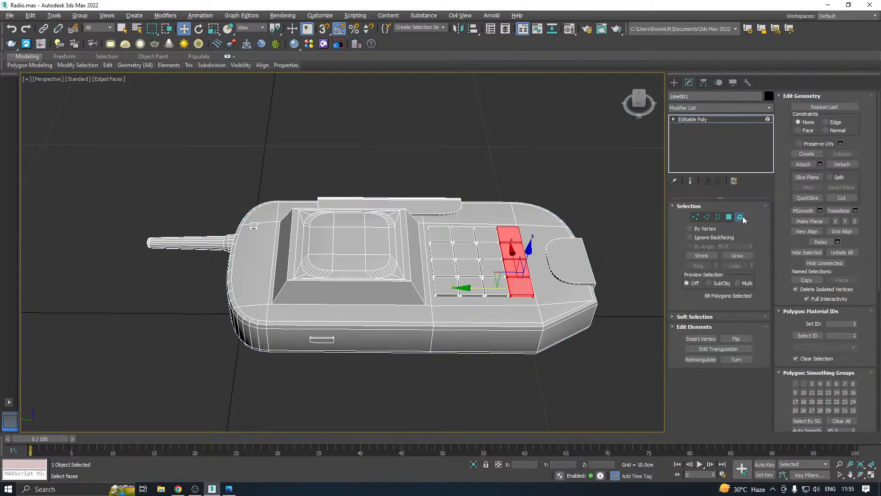
pyautogui.click(741, 119)
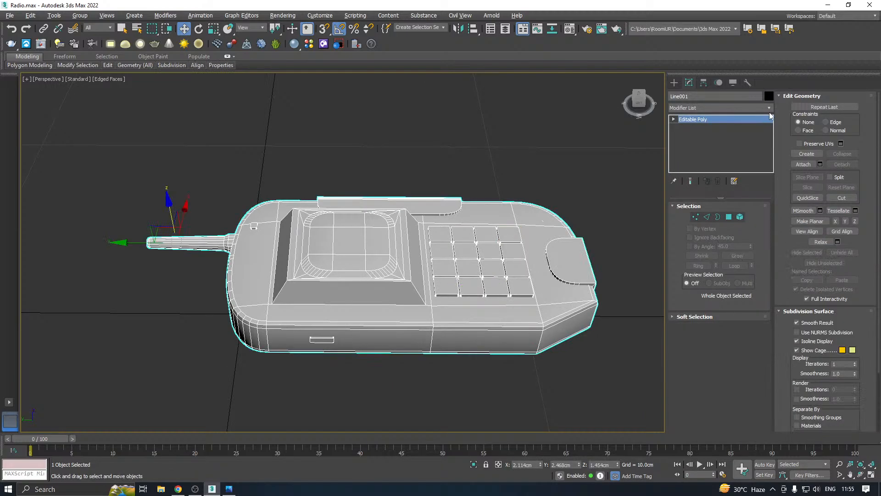
pyautogui.click(769, 108)
pyautogui.moveTo(772, 135); pyautogui.dragTo(770, 362)
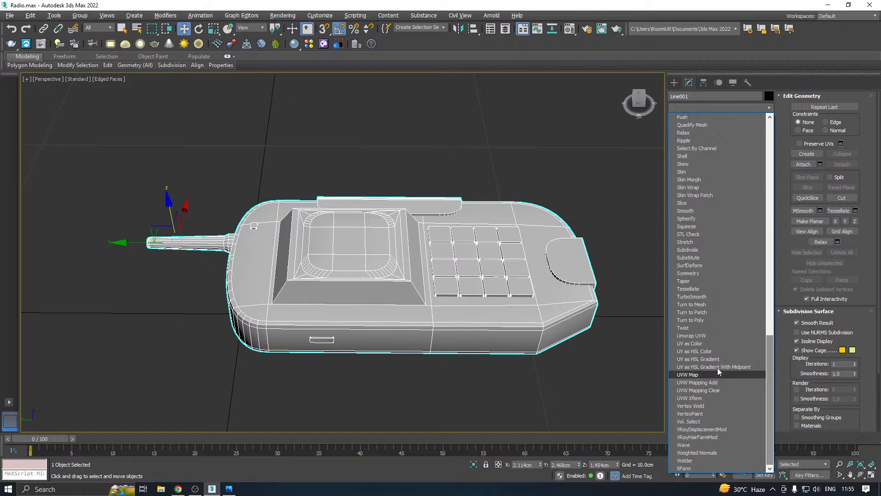
pyautogui.click(711, 336)
pyautogui.click(719, 398)
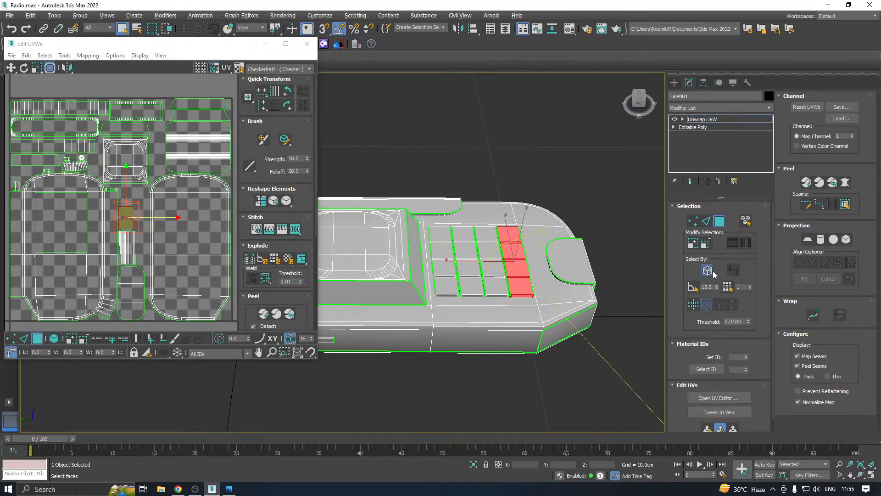
# - Select all of the radio's UV faces and pack the islands with Rescale enabled
pyautogui.moveTo(482, 297); pyautogui.dragTo(475, 230, button='middle')
pyautogui.hotkey('ctrl', 'a')
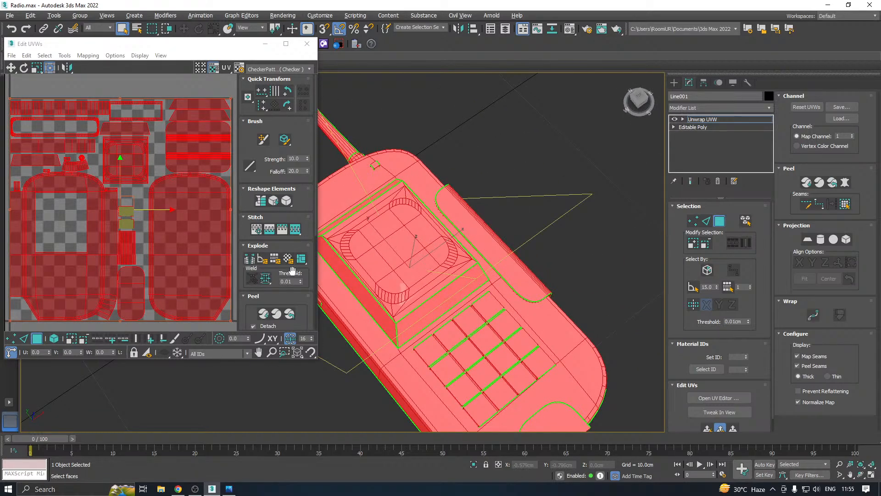
pyautogui.click(260, 296)
pyautogui.click(247, 326)
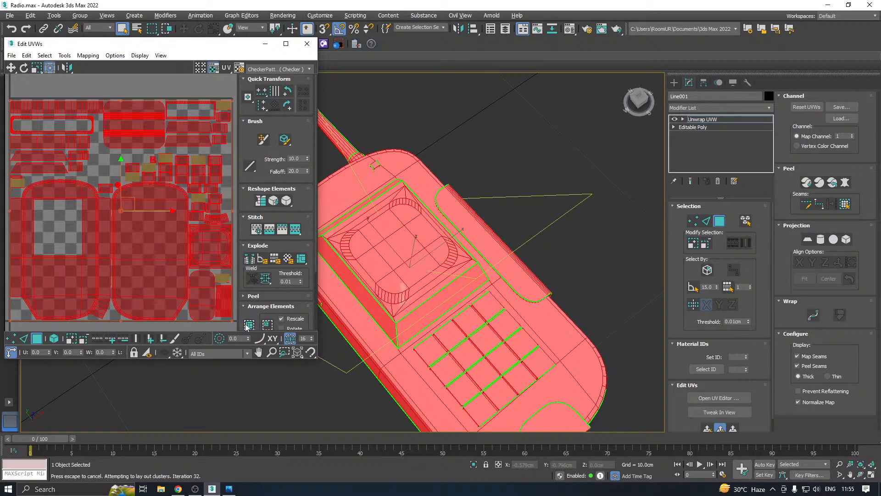
pyautogui.click(229, 196)
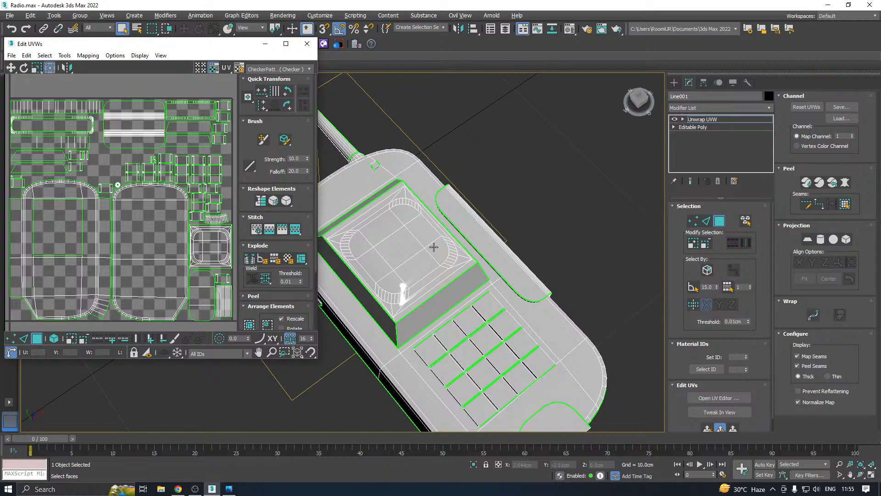
pyautogui.moveTo(434, 247); pyautogui.dragTo(441, 213, button='middle')
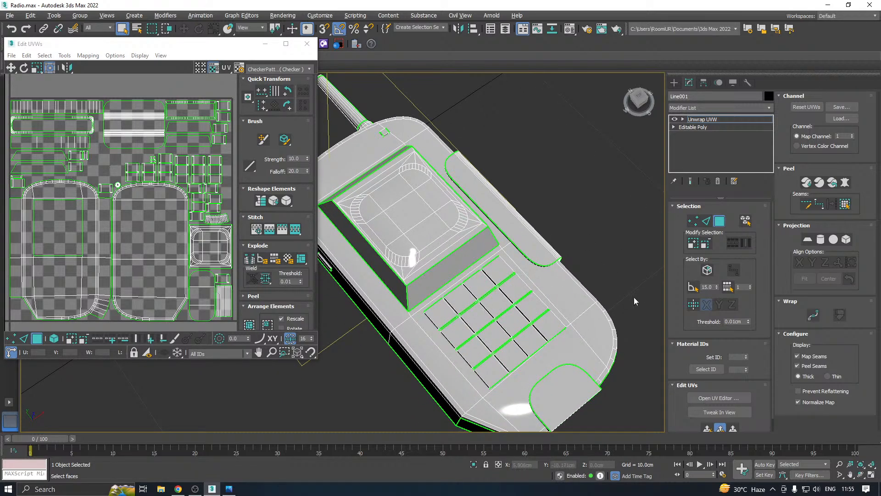
pyautogui.moveTo(481, 318); pyautogui.dragTo(488, 298, button='middle')
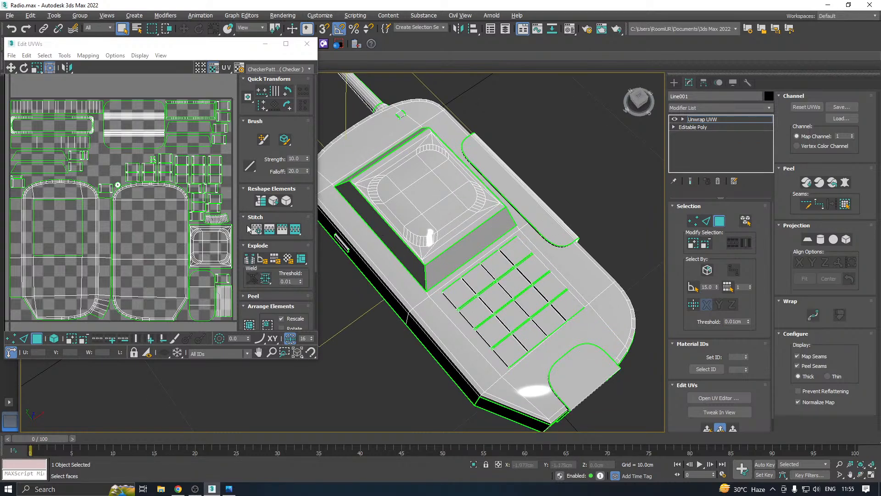
pyautogui.scroll(-2, 136, 185)
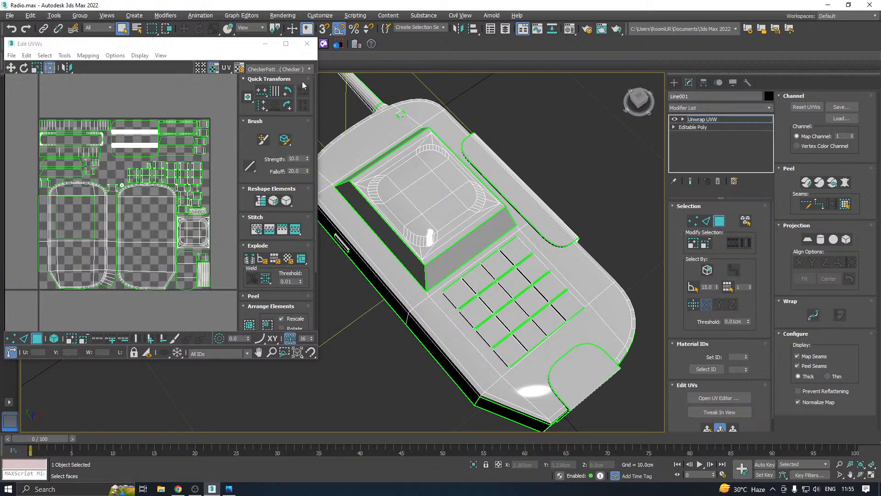
# - Close the UV editor and collapse the radio's modifier stack into the Editable Poly
pyautogui.click(307, 45)
pyautogui.rightClick(719, 125)
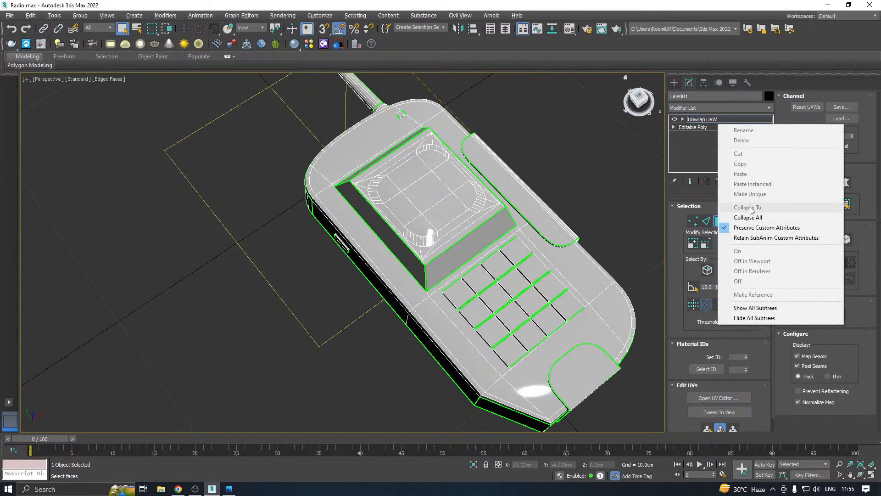
pyautogui.click(746, 217)
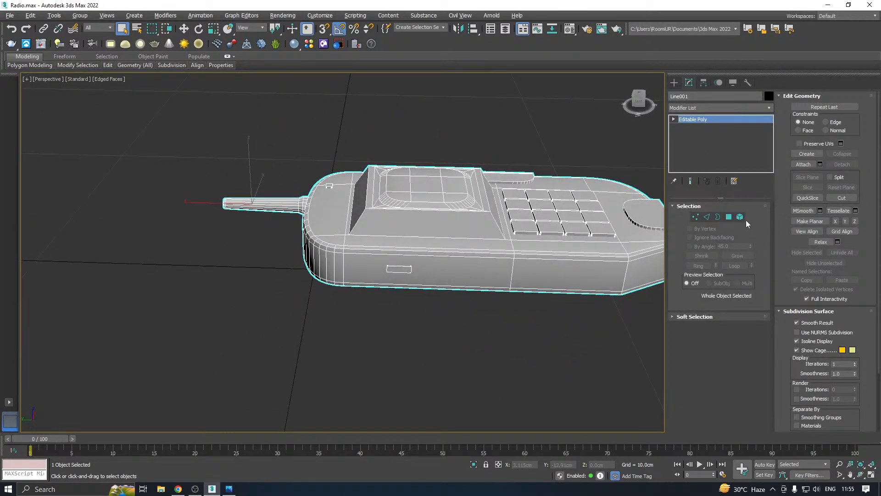
# - Select the side button as an element and clone it along Y as a second element right beside it
pyautogui.click(740, 217)
pyautogui.scroll(3, 362, 264)
pyautogui.click(433, 271)
pyautogui.moveTo(468, 277); pyautogui.dragTo(424, 284, button='middle')
pyautogui.press('w')
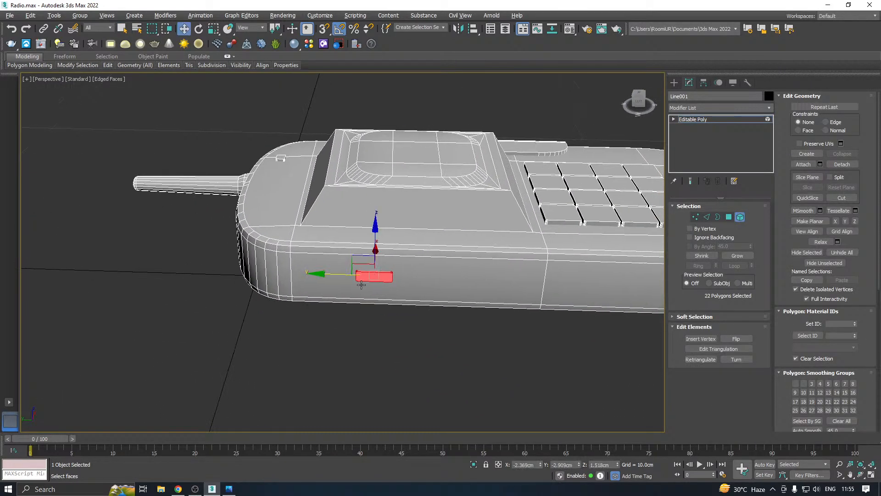
pyautogui.scroll(2, 362, 285)
pyautogui.moveTo(350, 268); pyautogui.dragTo(406, 262)
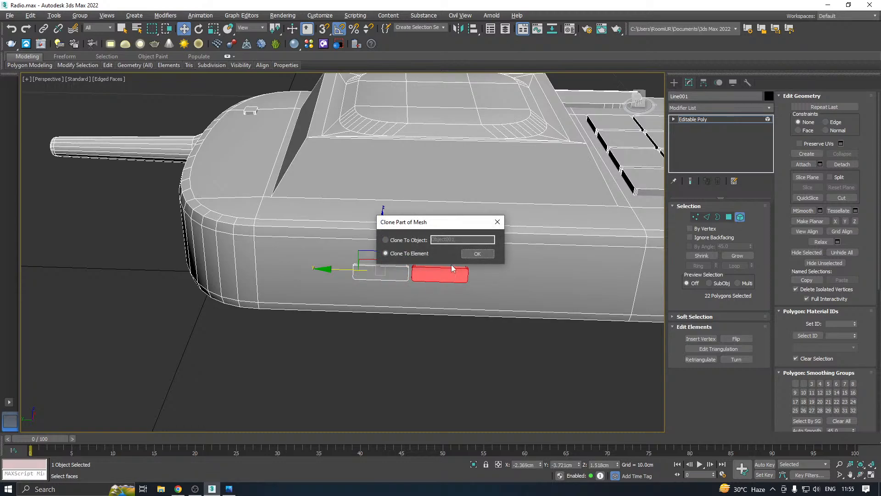
pyautogui.click(475, 258)
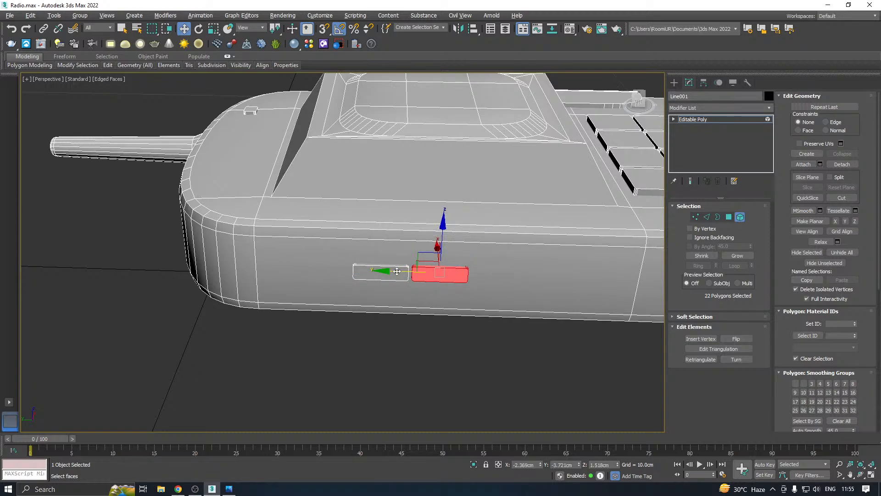
# - Clone the small button near the antenna twice along X as elements to form a row of three buttons
pyautogui.scroll(-5, 397, 272)
pyautogui.keyDown('alt'); pyautogui.moveTo(257, 260); pyautogui.dragTo(338, 295, button='middle'); pyautogui.keyUp('alt')
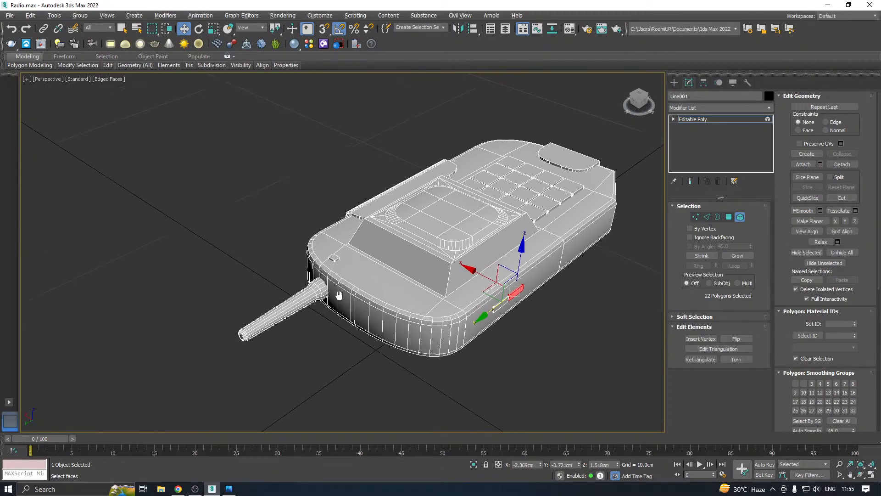
pyautogui.scroll(6, 335, 260)
pyautogui.click(342, 254)
pyautogui.scroll(1, 343, 254)
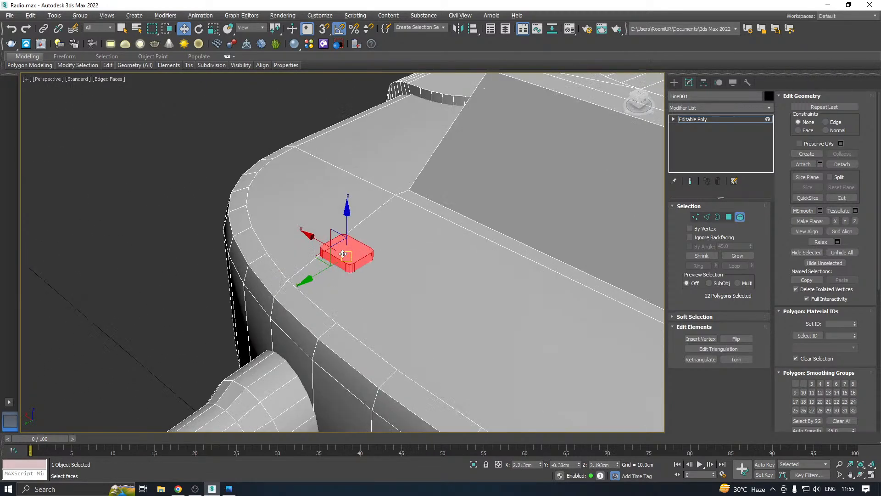
pyautogui.moveTo(343, 253); pyautogui.dragTo(395, 281)
pyautogui.click(473, 253)
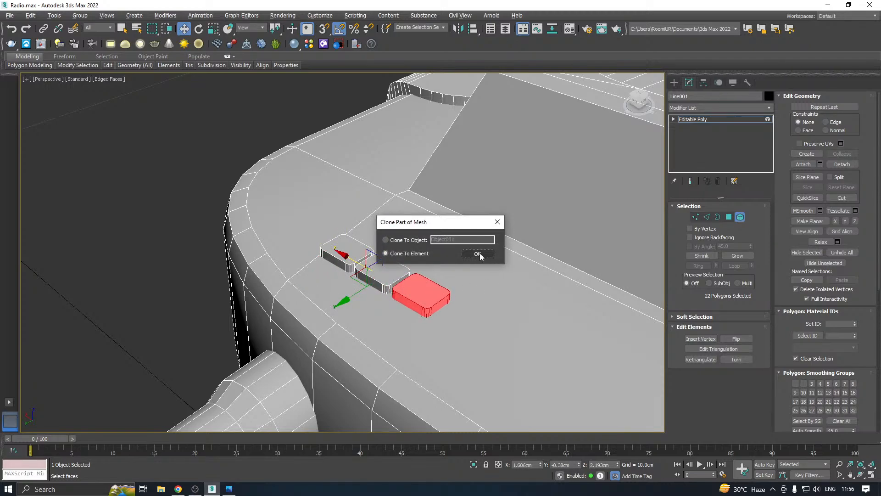
pyautogui.click(479, 255)
pyautogui.scroll(-4, 426, 280)
pyautogui.moveTo(425, 280)
pyautogui.keyDown('alt'); pyautogui.mouseDown(button='middle')
pyautogui.moveTo(266, 284)
pyautogui.moveTo(319, 285)
pyautogui.mouseUp(button='middle'); pyautogui.keyUp('alt')
pyautogui.scroll(-5, 384, 240)
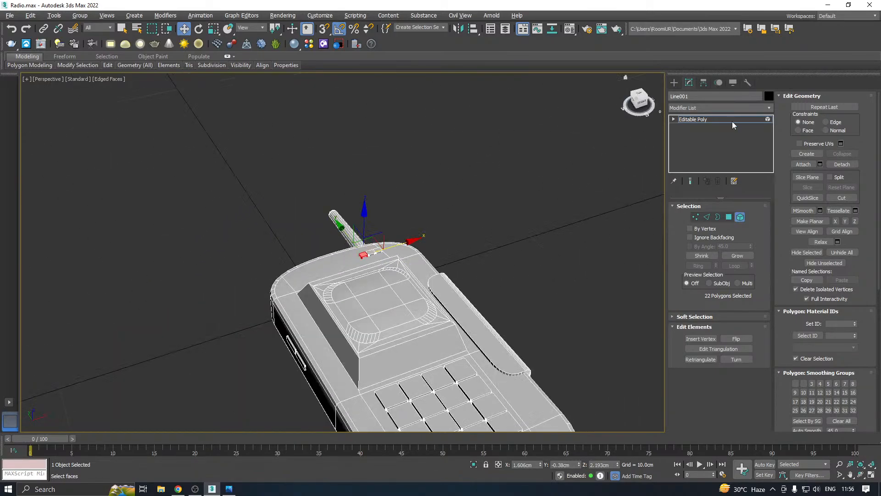
pyautogui.click(732, 121)
# - Add an Unwrap UVW modifier to the radio, review its UV layout in the UV editor and close the editor
pyautogui.scroll(-6, 413, 174)
pyautogui.keyDown('alt'); pyautogui.moveTo(415, 176); pyautogui.dragTo(398, 259, button='middle'); pyautogui.keyUp('alt')
pyautogui.scroll(2, 406, 255)
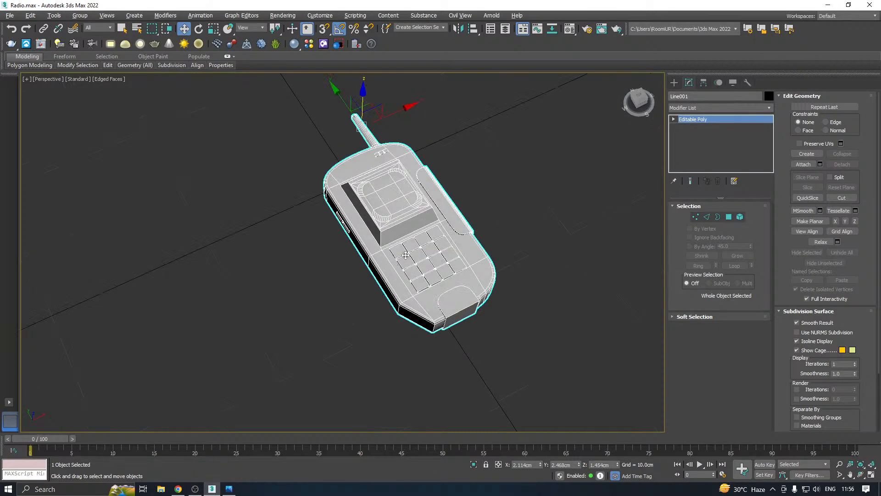
pyautogui.click(769, 108)
pyautogui.moveTo(772, 136); pyautogui.dragTo(771, 358)
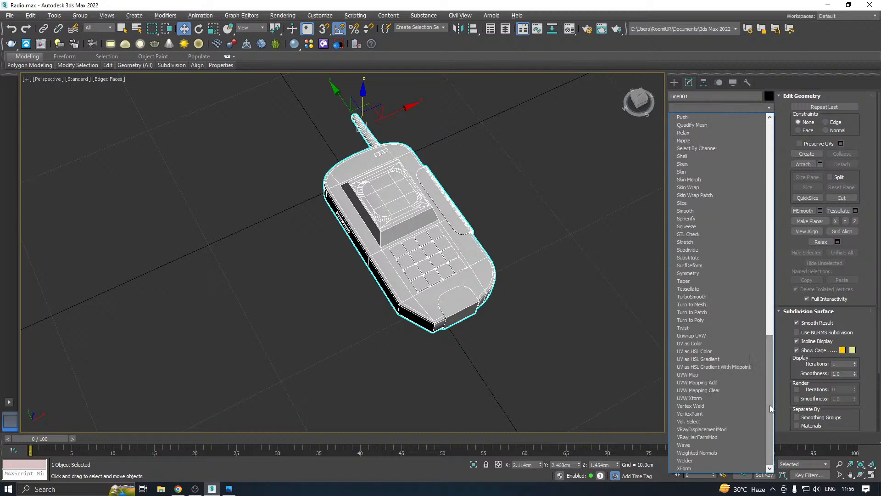
pyautogui.click(706, 336)
pyautogui.click(718, 398)
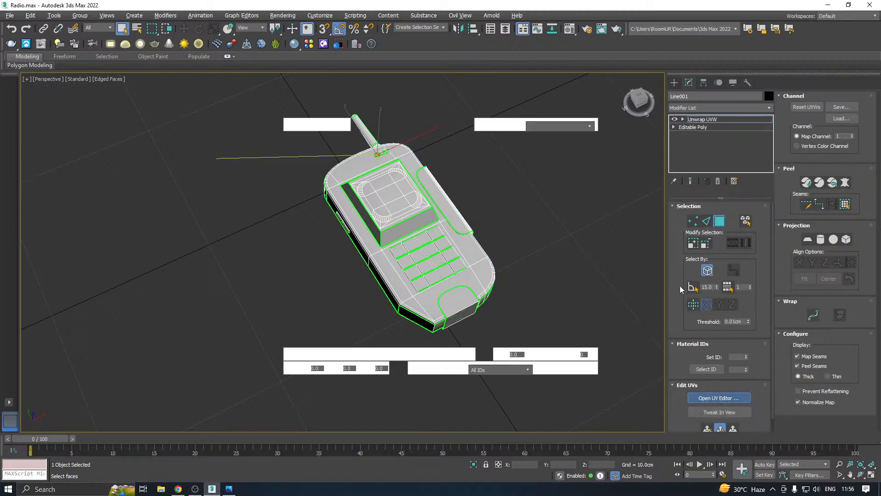
pyautogui.scroll(-2, 156, 225)
pyautogui.click(278, 68)
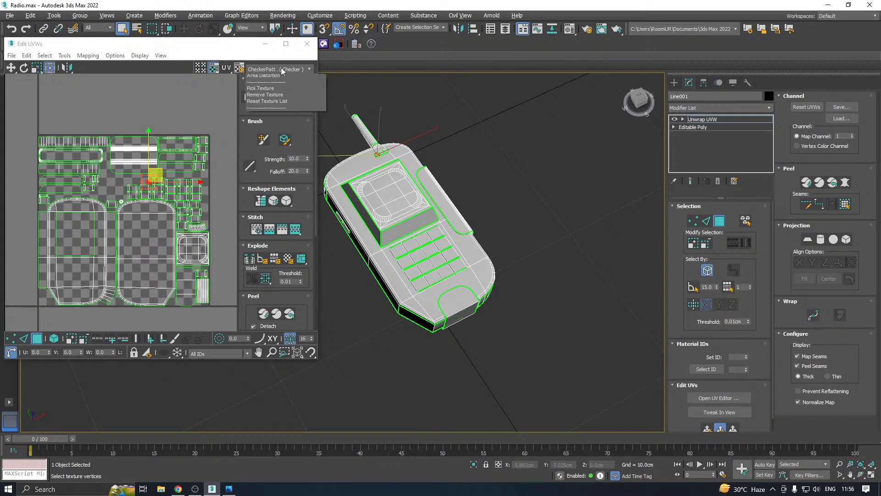
pyautogui.click(275, 85)
pyautogui.keyDown('alt'); pyautogui.moveTo(431, 147); pyautogui.dragTo(459, 174, button='middle'); pyautogui.keyUp('alt')
pyautogui.click(307, 43)
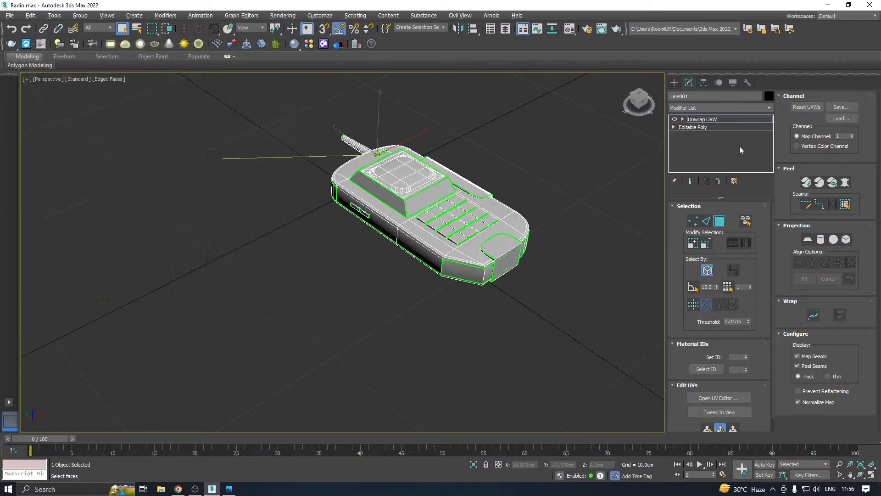
# - Centre the radio's pivot on the object using Affect Pivot Only
pyautogui.click(705, 120)
pyautogui.press('w')
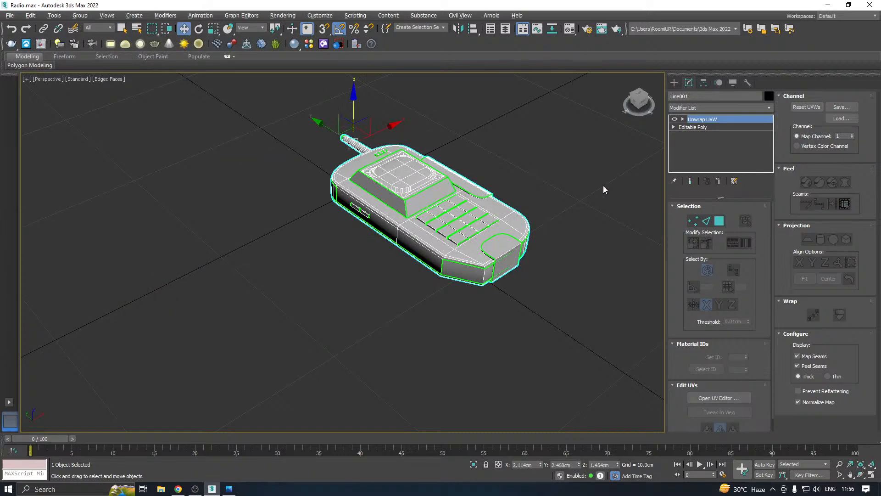
pyautogui.click(703, 82)
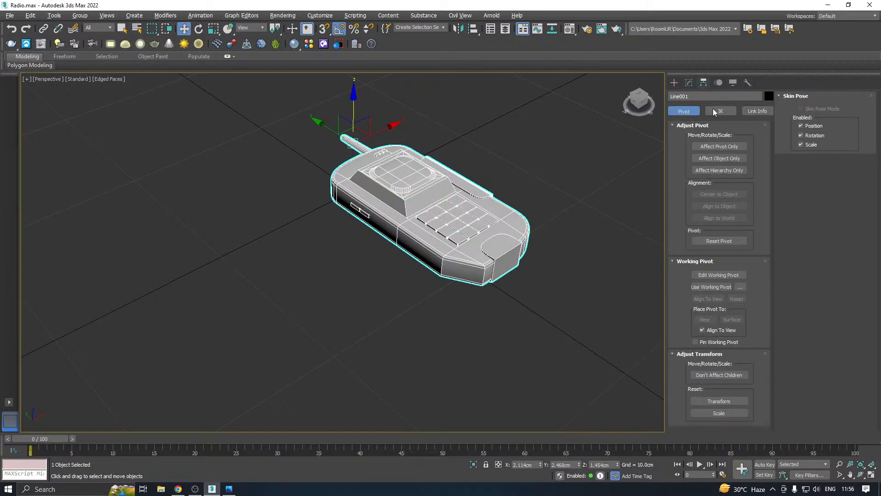
pyautogui.click(715, 150)
pyautogui.click(714, 196)
pyautogui.moveTo(572, 185); pyautogui.dragTo(545, 260, button='middle')
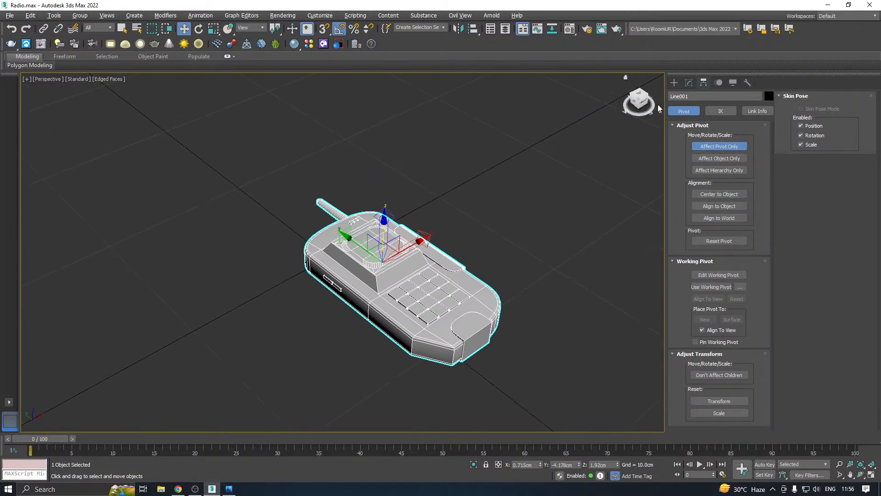
pyautogui.click(689, 83)
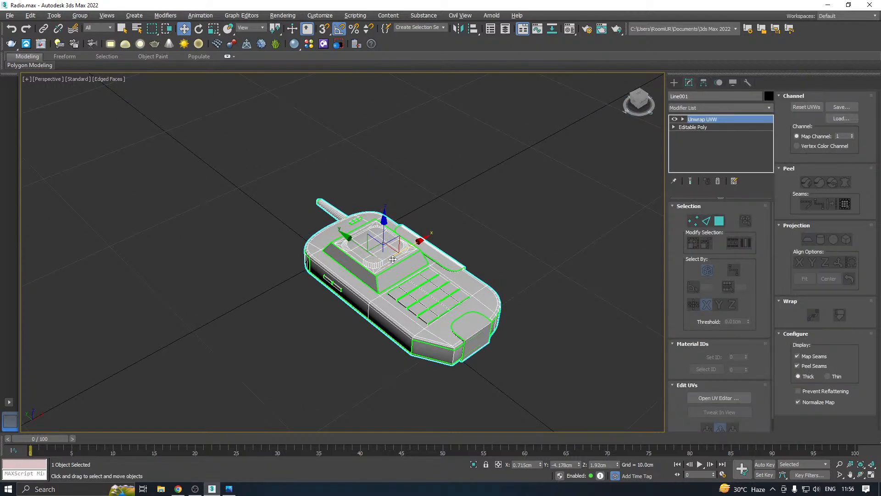
# - Move the radio to the world origin with 3D snapping, and turn snapping off when it is placed
pyautogui.moveTo(393, 259); pyautogui.dragTo(376, 305, button='middle')
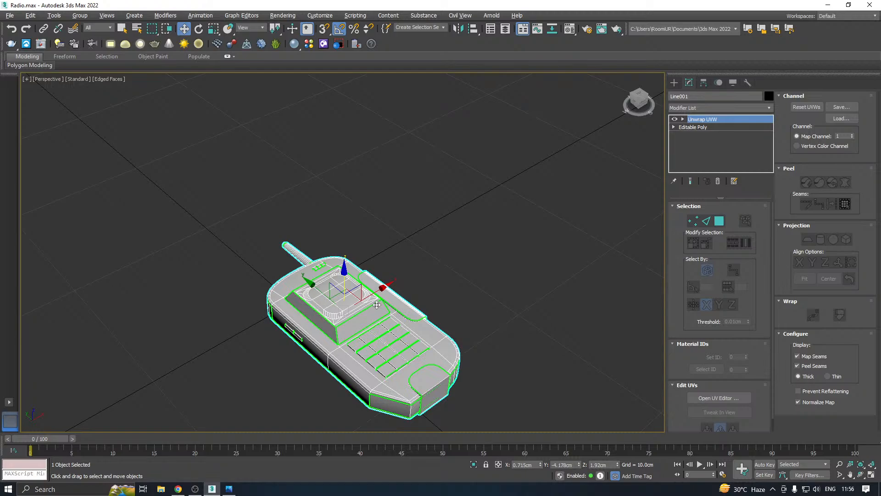
pyautogui.click(320, 32)
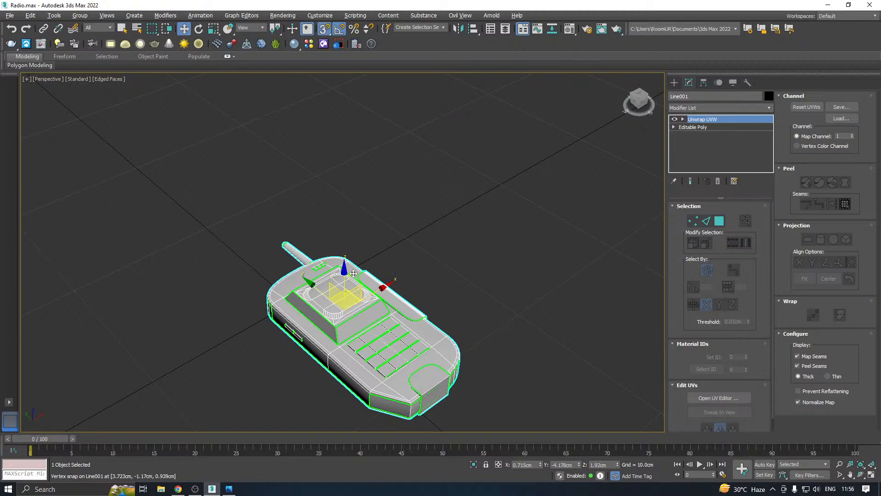
pyautogui.moveTo(347, 308); pyautogui.dragTo(293, 300)
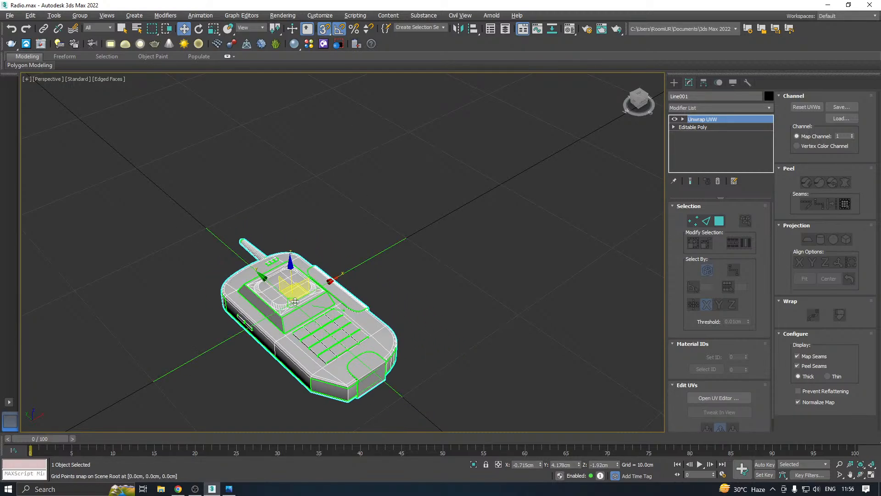
pyautogui.moveTo(293, 296); pyautogui.dragTo(401, 282, button='middle')
pyautogui.click(325, 30)
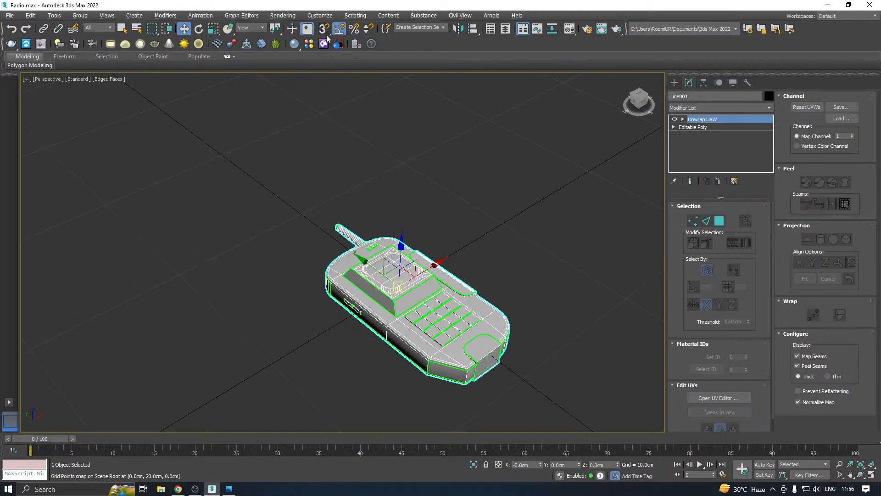
# - Save a copy of the radio scene as a separate 3ds Max file
pyautogui.click(10, 15)
pyautogui.click(46, 114)
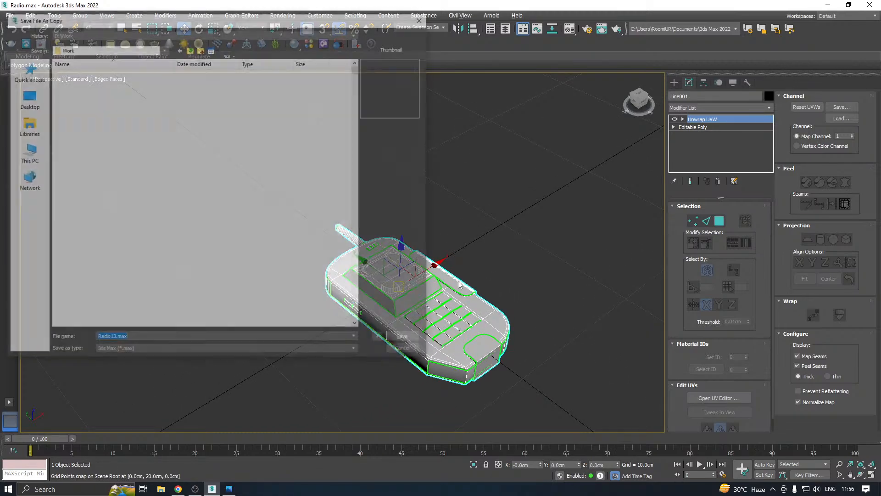
pyautogui.click(412, 338)
# - Clone the radio as an independent copy named High
pyautogui.moveTo(504, 295); pyautogui.dragTo(461, 321, button='middle')
pyautogui.moveTo(220, 131)
pyautogui.mouseDown(button='middle')
pyautogui.moveTo(186, 161)
pyautogui.moveTo(219, 119)
pyautogui.mouseUp(button='middle')
pyautogui.moveTo(225, 176); pyautogui.dragTo(267, 134, button='middle')
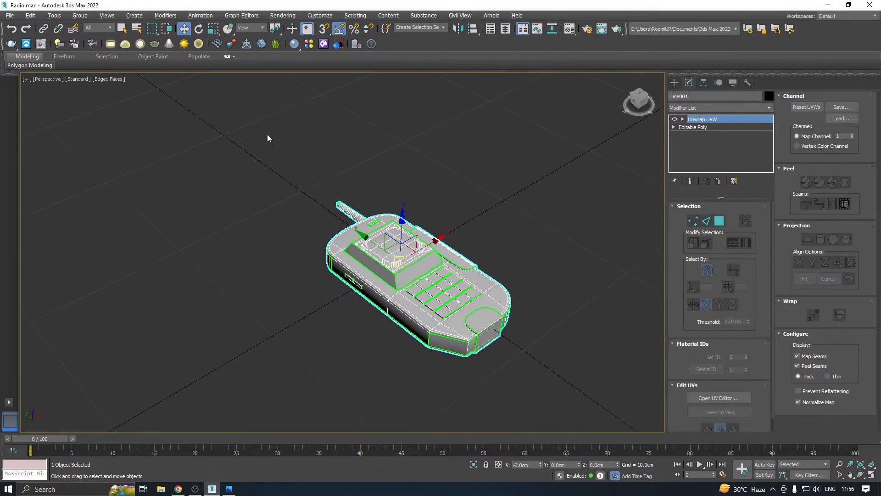
pyautogui.click(31, 15)
pyautogui.click(39, 87)
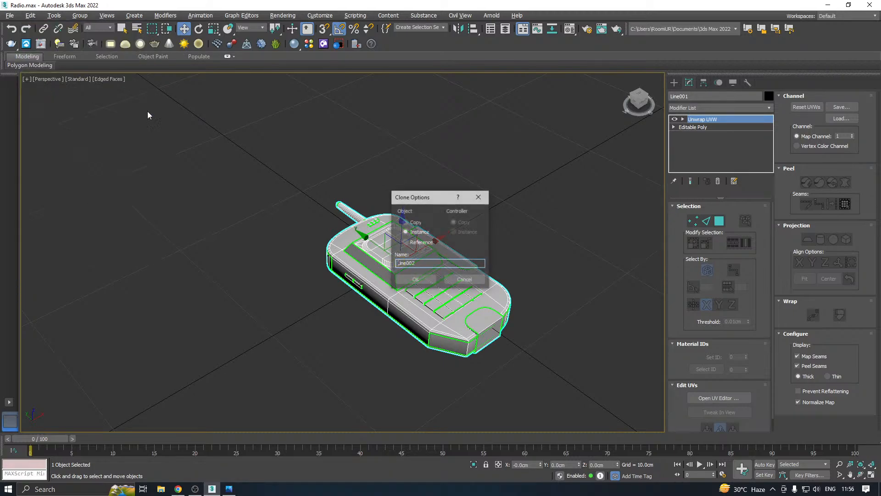
pyautogui.moveTo(424, 266); pyautogui.dragTo(365, 260)
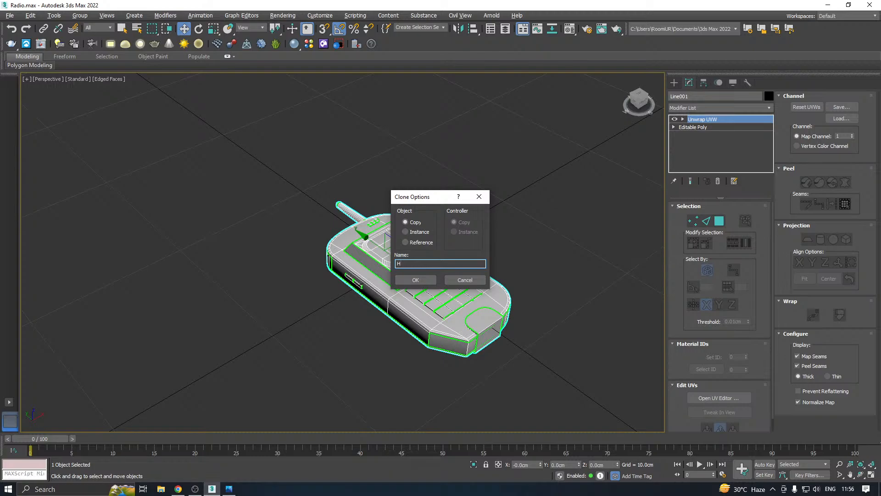
pyautogui.click(406, 278)
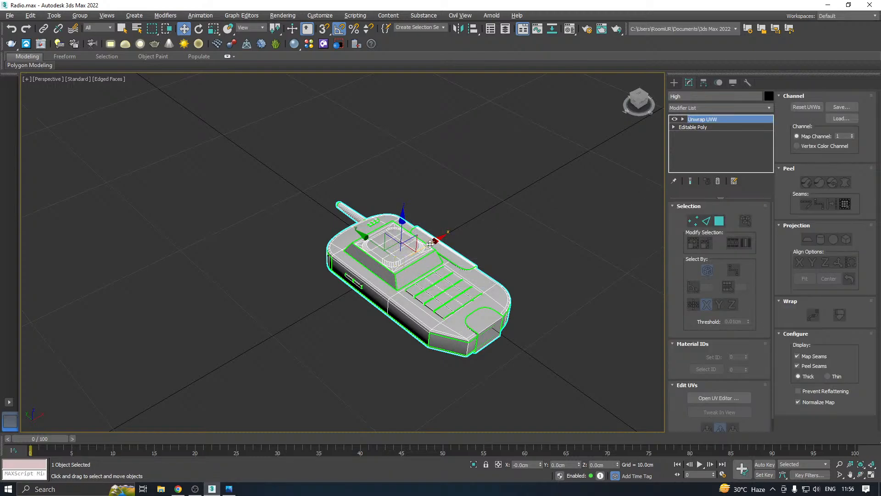
pyautogui.moveTo(430, 243); pyautogui.dragTo(529, 187)
pyautogui.moveTo(495, 209); pyautogui.dragTo(435, 216, button='middle')
pyautogui.hotkey('ctrl', 'z')
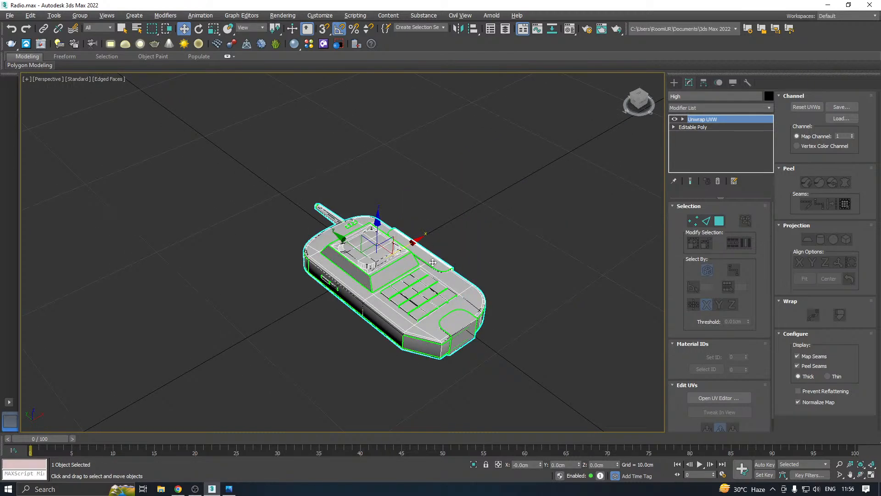
# - Hide the High copy and collapse the original radio's modifier stack into an Editable Poly
pyautogui.rightClick(382, 274)
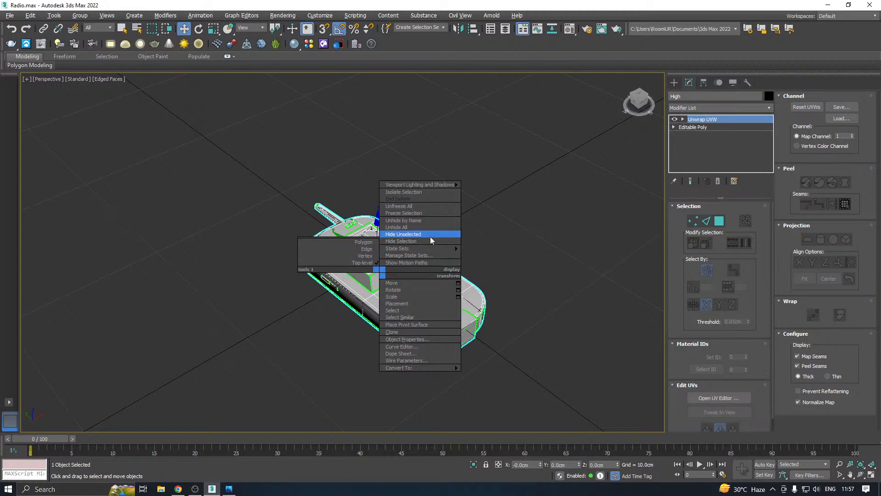
pyautogui.click(419, 241)
pyautogui.click(395, 269)
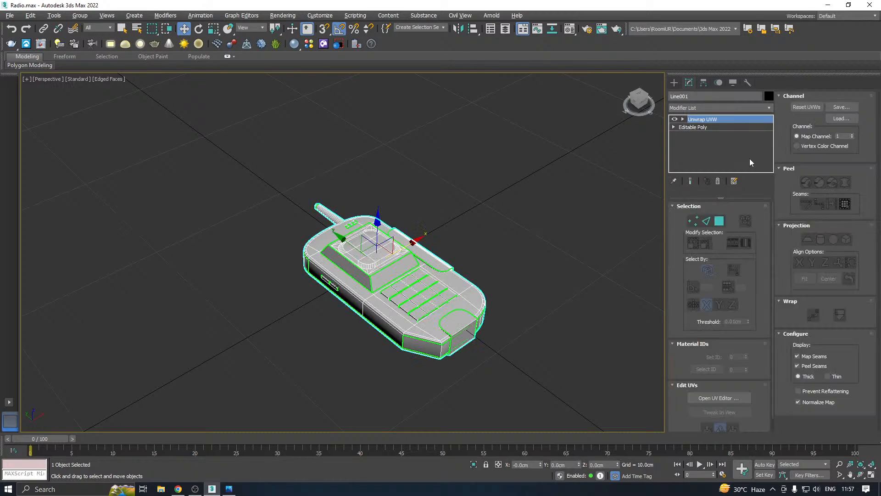
pyautogui.rightClick(712, 136)
pyautogui.click(739, 225)
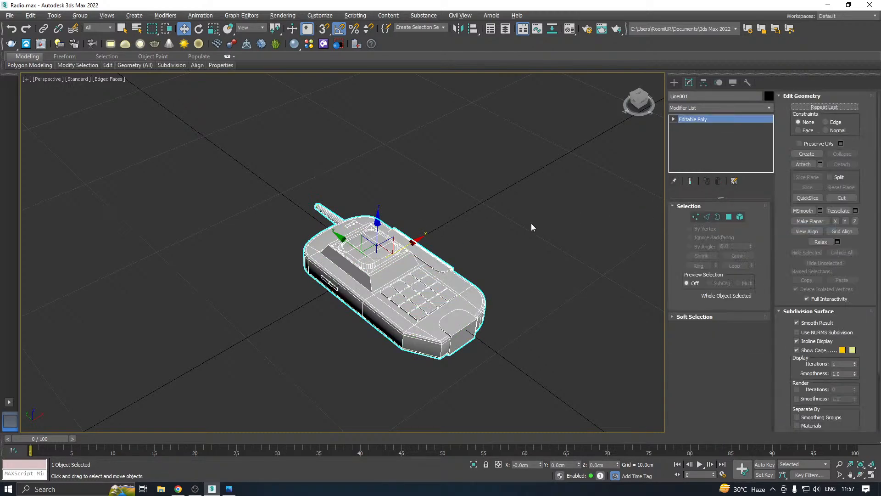
# - Connect the ring of lengthwise edges on the radio's raised side grip with ten evenly spaced cross segments
pyautogui.moveTo(475, 244); pyautogui.dragTo(489, 210, button='middle')
pyautogui.scroll(5, 416, 250)
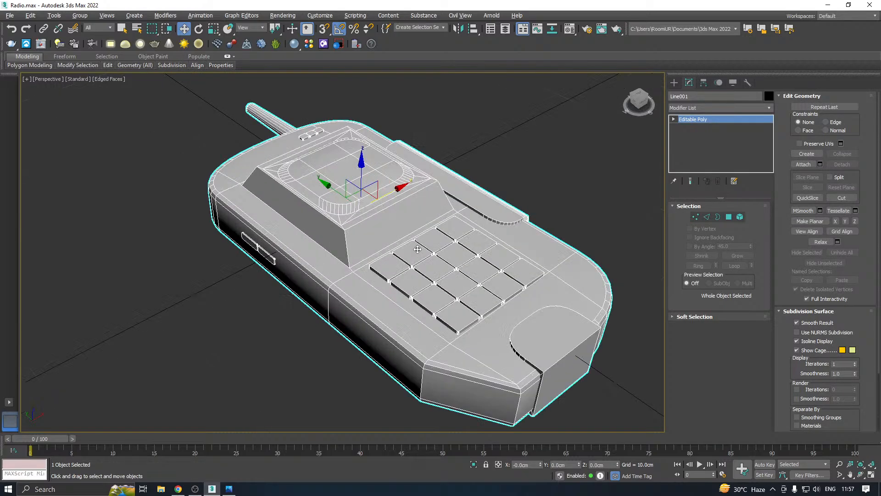
pyautogui.keyDown('alt'); pyautogui.moveTo(416, 250); pyautogui.dragTo(377, 228, button='middle'); pyautogui.keyUp('alt')
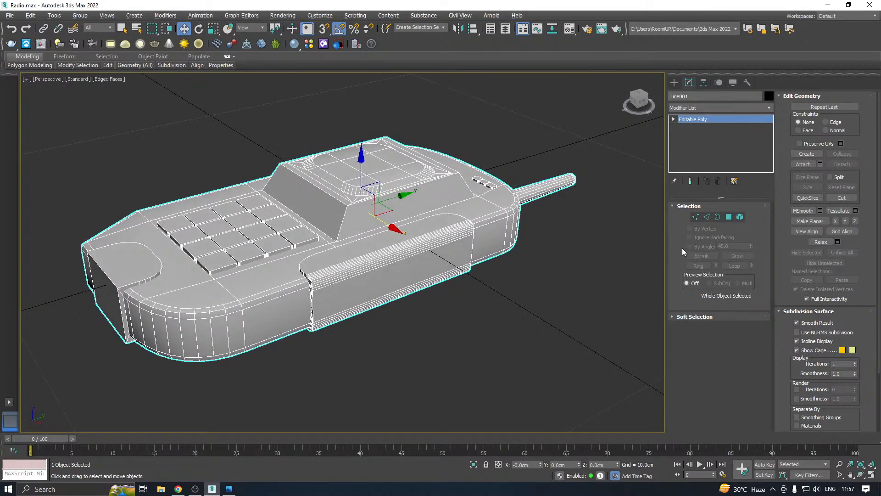
pyautogui.click(708, 218)
pyautogui.click(347, 278)
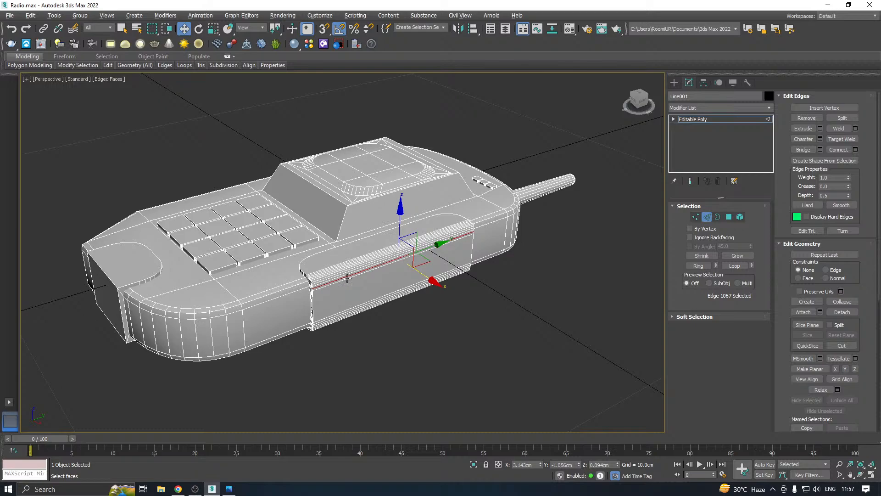
pyautogui.click(698, 265)
pyautogui.press('z')
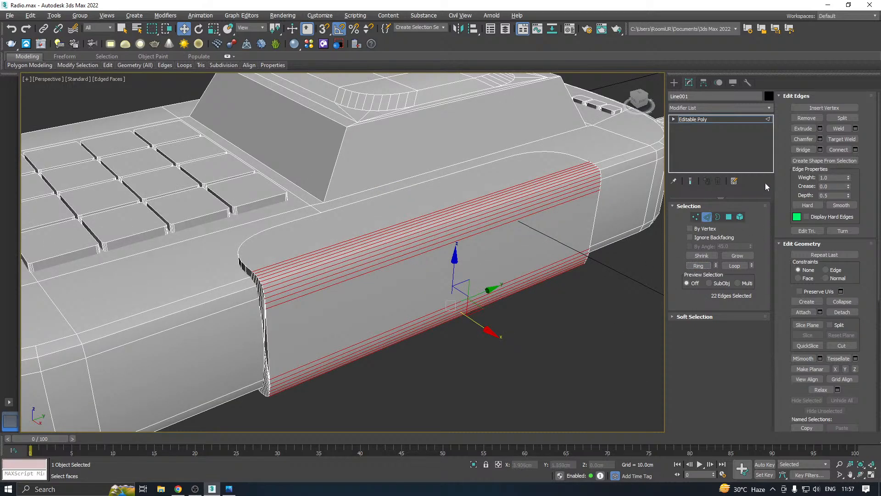
pyautogui.click(855, 149)
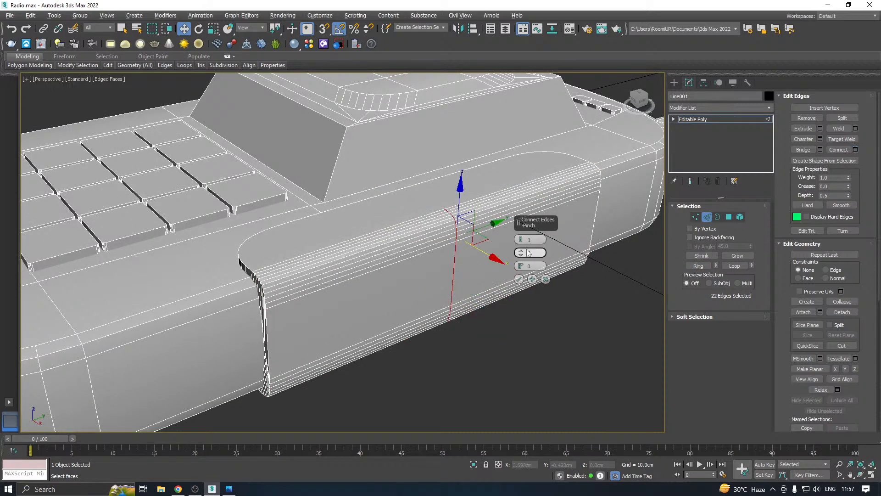
pyautogui.moveTo(521, 241); pyautogui.dragTo(522, 227)
pyautogui.click(518, 279)
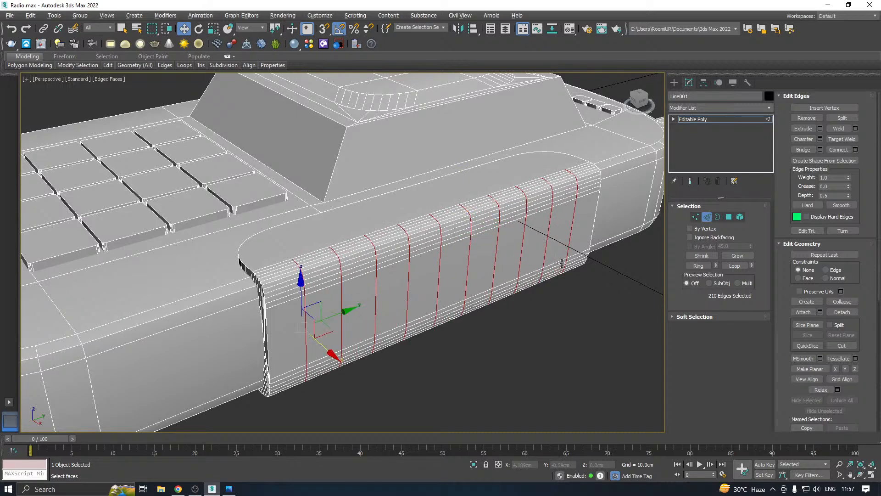
# - Inset five alternate polygon strips wrapping around the side grip by 0.035 cm as a group
pyautogui.click(728, 218)
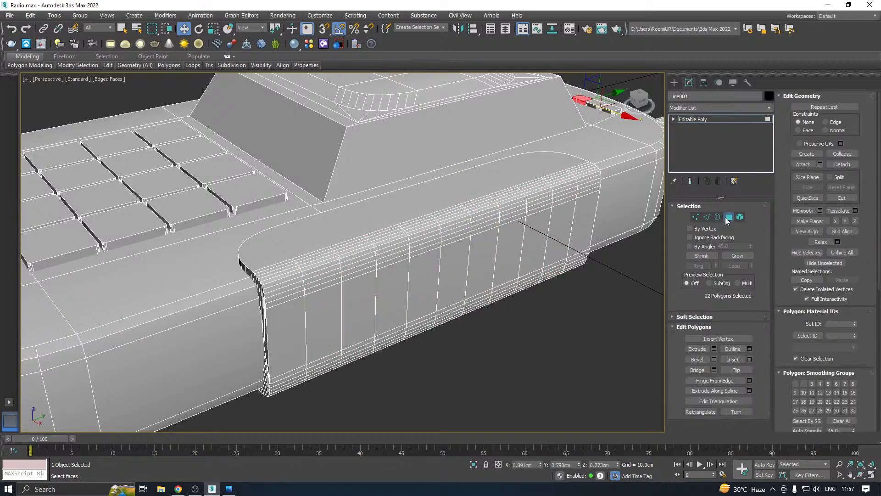
pyautogui.click(329, 301)
pyautogui.keyDown('shift'); pyautogui.click(322, 287); pyautogui.keyUp('shift')
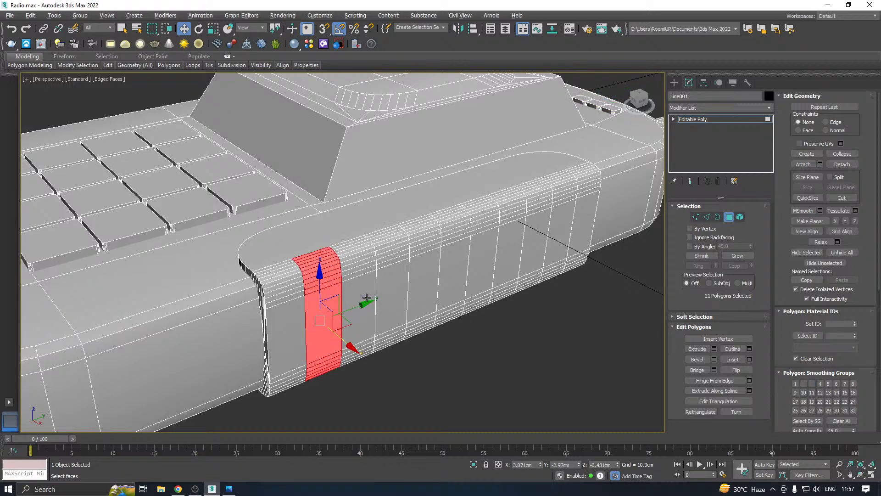
pyautogui.keyDown('ctrl'); pyautogui.click(391, 299); pyautogui.keyUp('ctrl')
pyautogui.keyDown('shift'); pyautogui.click(393, 276); pyautogui.keyUp('shift')
pyautogui.keyDown('ctrl'); pyautogui.click(447, 272); pyautogui.keyUp('ctrl')
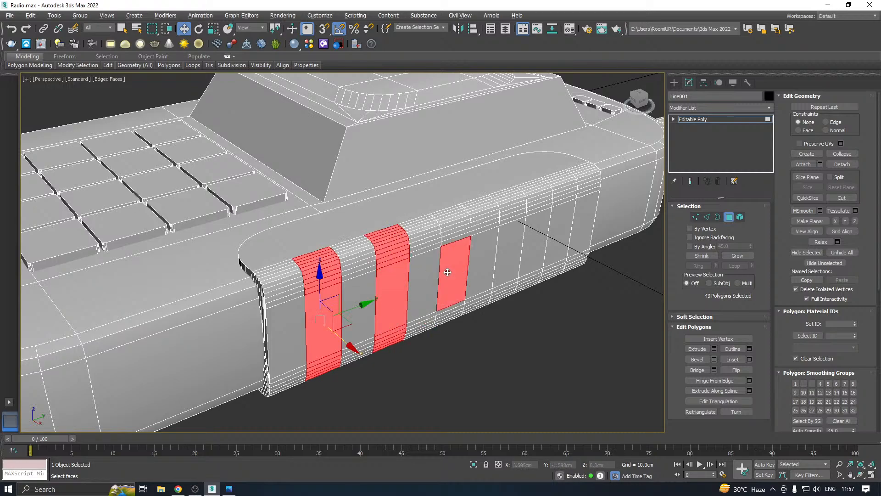
pyautogui.keyDown('shift'); pyautogui.click(455, 239); pyautogui.keyUp('shift')
pyautogui.keyDown('ctrl'); pyautogui.click(505, 254); pyautogui.keyUp('ctrl')
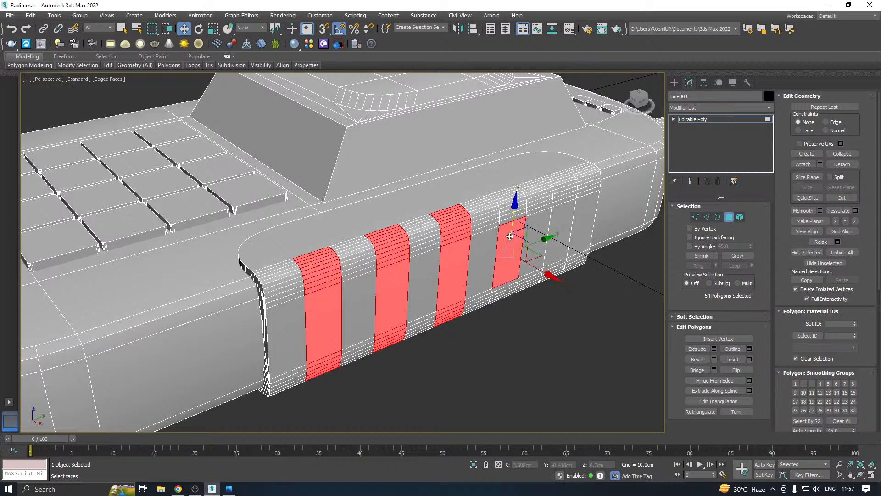
pyautogui.keyDown('ctrl'); pyautogui.click(512, 217); pyautogui.keyUp('ctrl')
pyautogui.keyDown('shift'); pyautogui.click(513, 209); pyautogui.keyUp('shift')
pyautogui.keyDown('ctrl'); pyautogui.click(561, 227); pyautogui.keyUp('ctrl')
pyautogui.keyDown('shift'); pyautogui.click(562, 202); pyautogui.keyUp('shift')
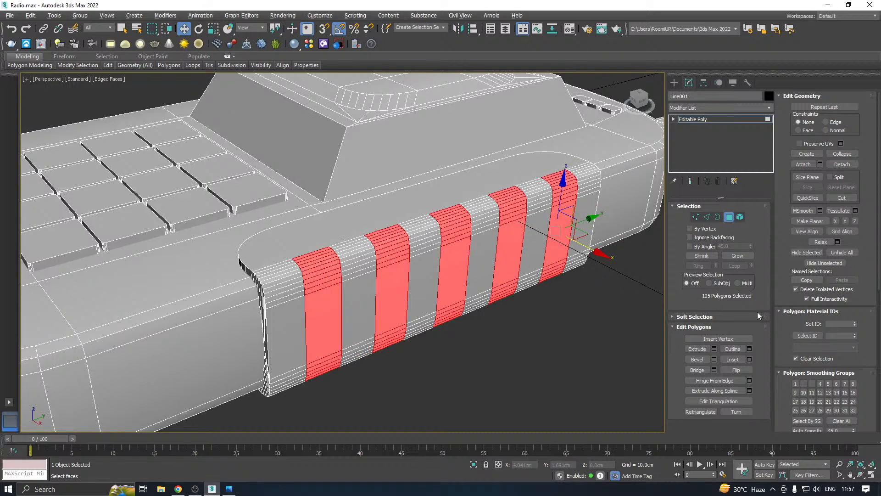
pyautogui.click(750, 359)
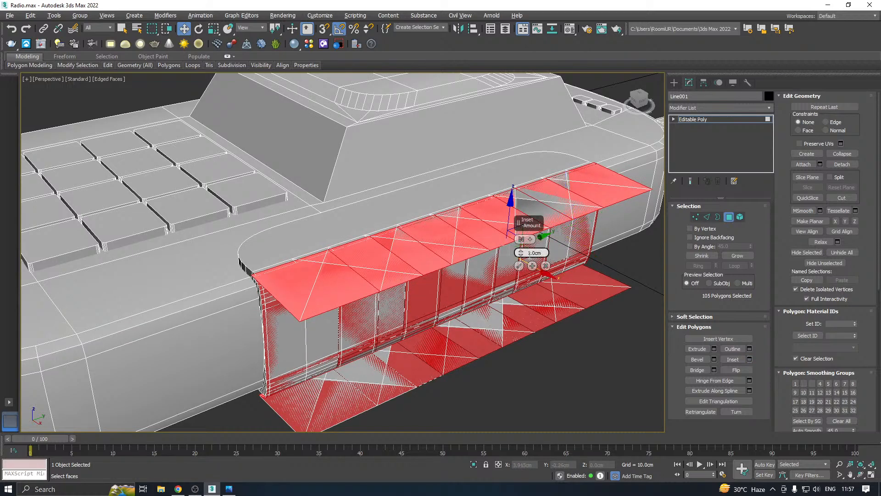
pyautogui.moveTo(522, 254)
pyautogui.mouseDown()
pyautogui.moveTo(524, 263)
pyautogui.moveTo(521, 251)
pyautogui.mouseUp()
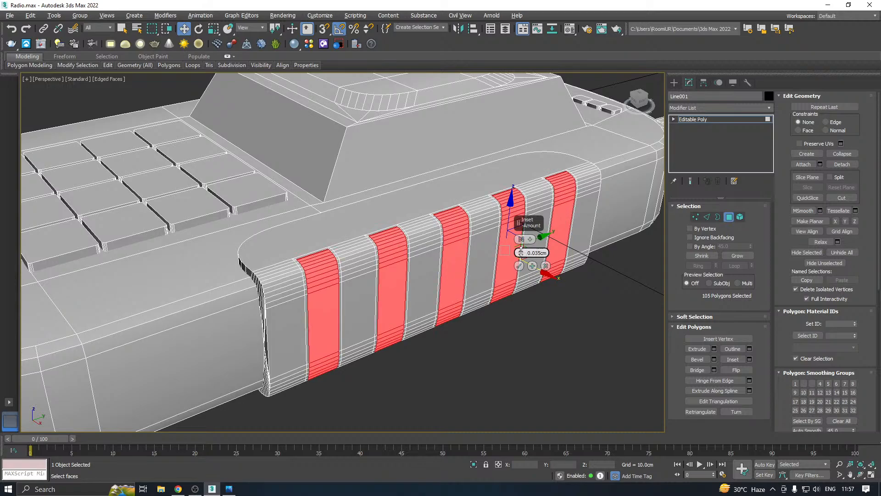
pyautogui.click(519, 266)
# - Bevel the five inset strips inward by Local Normal with height -0.031 cm and outline -0.042 cm, and leave polygon editing
pyautogui.scroll(5, 318, 273)
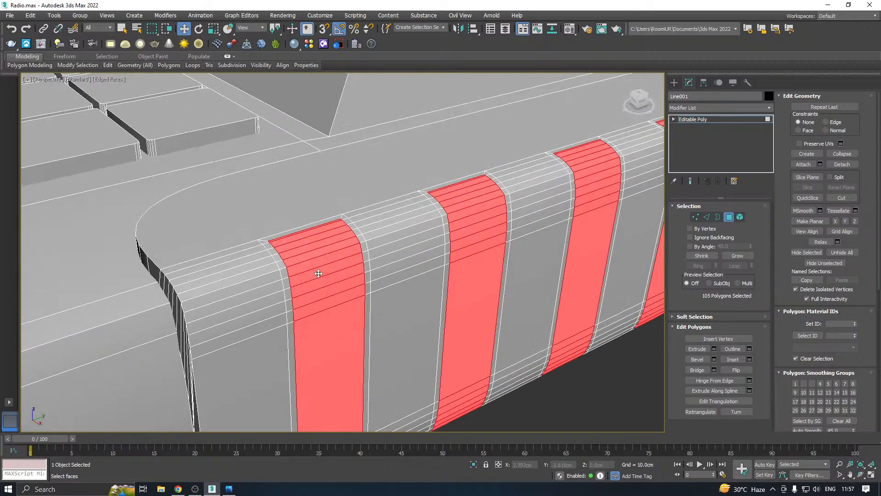
pyautogui.click(714, 358)
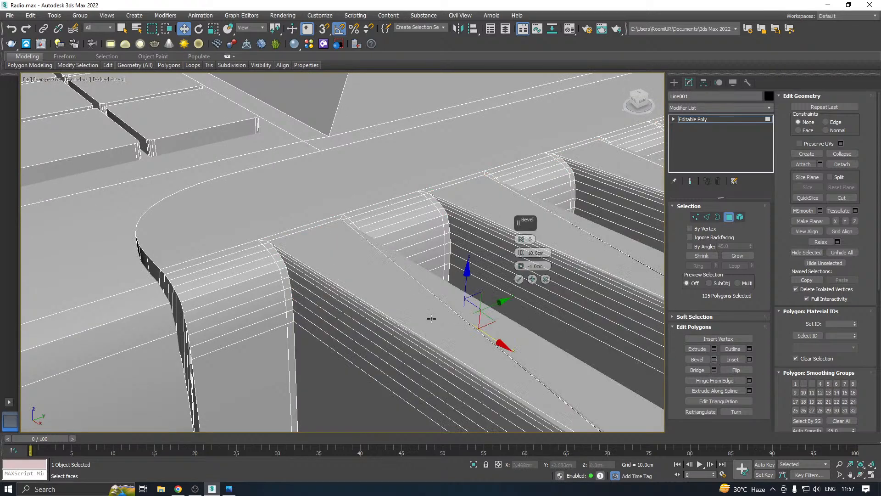
pyautogui.moveTo(521, 253); pyautogui.dragTo(522, 267)
pyautogui.moveTo(521, 268); pyautogui.dragTo(512, 226)
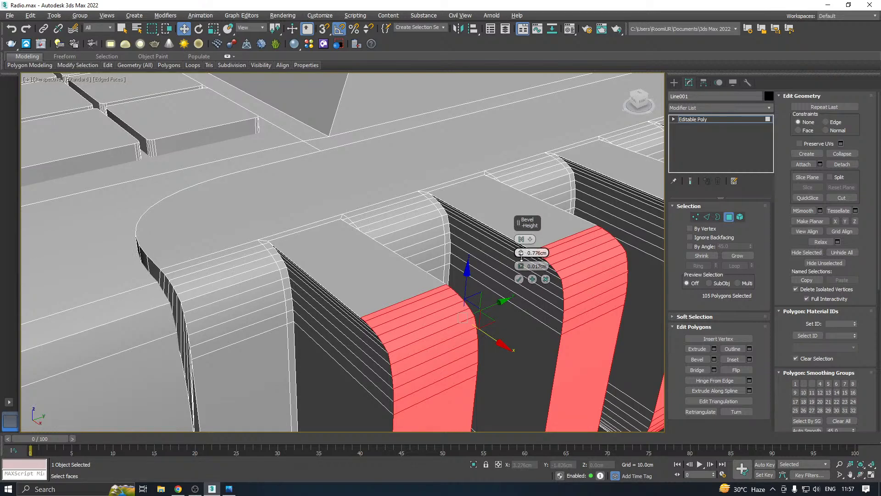
pyautogui.moveTo(522, 258); pyautogui.dragTo(533, 283)
pyautogui.click(521, 239)
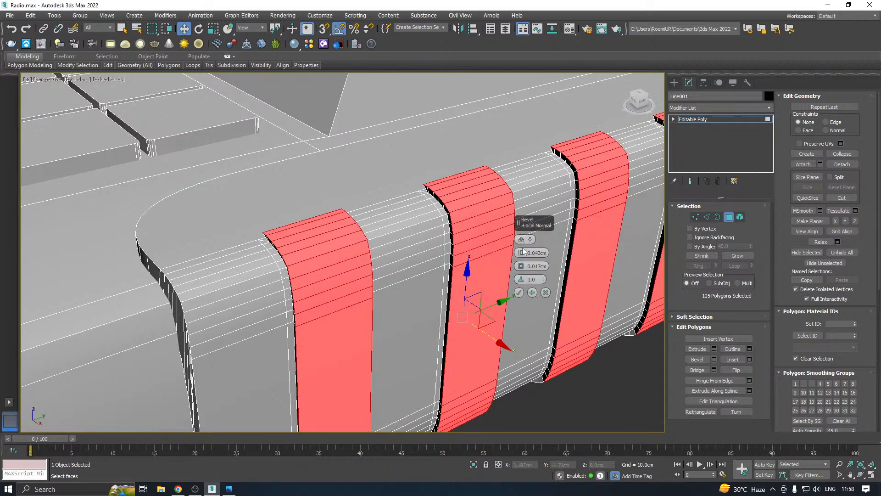
pyautogui.moveTo(524, 266); pyautogui.dragTo(522, 257)
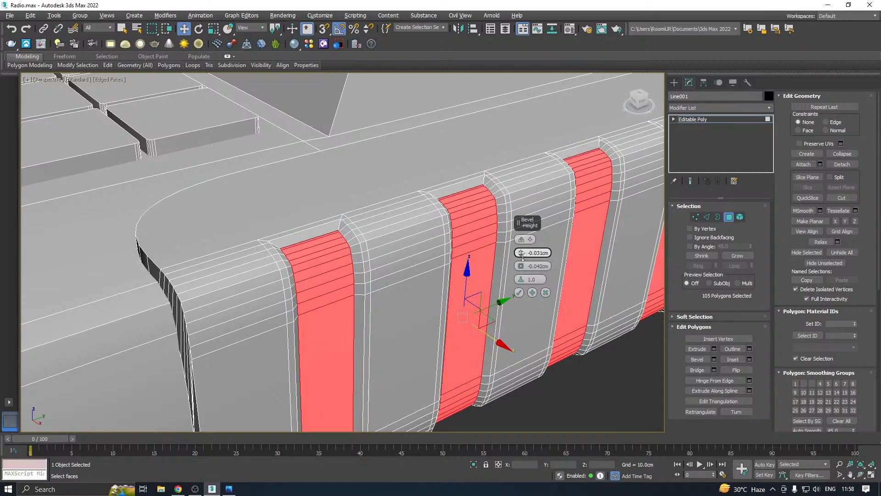
pyautogui.scroll(-5, 523, 257)
pyautogui.keyDown('alt'); pyautogui.moveTo(523, 257); pyautogui.dragTo(434, 250, button='middle'); pyautogui.keyUp('alt')
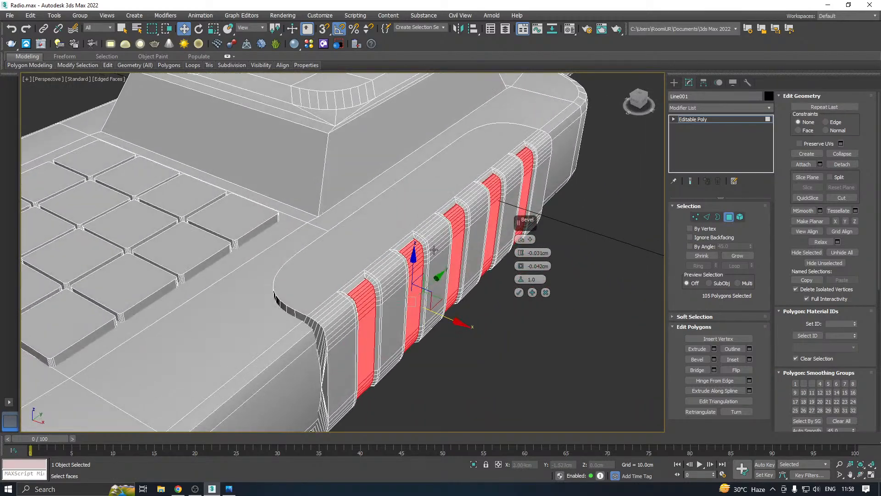
pyautogui.scroll(3, 433, 249)
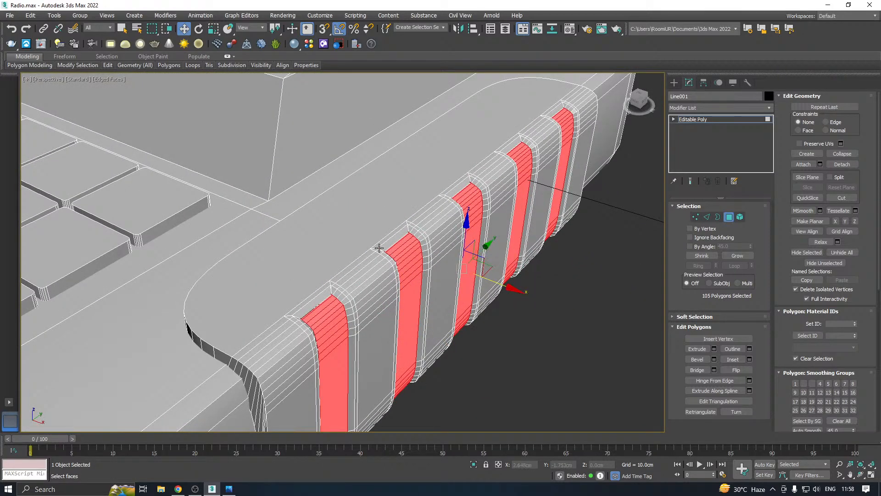
pyautogui.scroll(-2, 379, 248)
pyautogui.click(708, 120)
# - Examine the edge loops along the side grip and around the ends of its grooves from several angles
pyautogui.scroll(8, 346, 281)
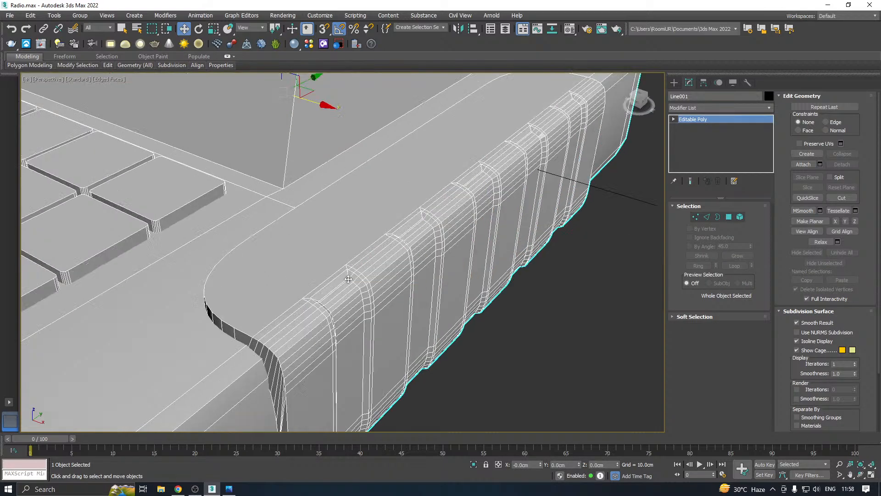
pyautogui.scroll(-2, 347, 280)
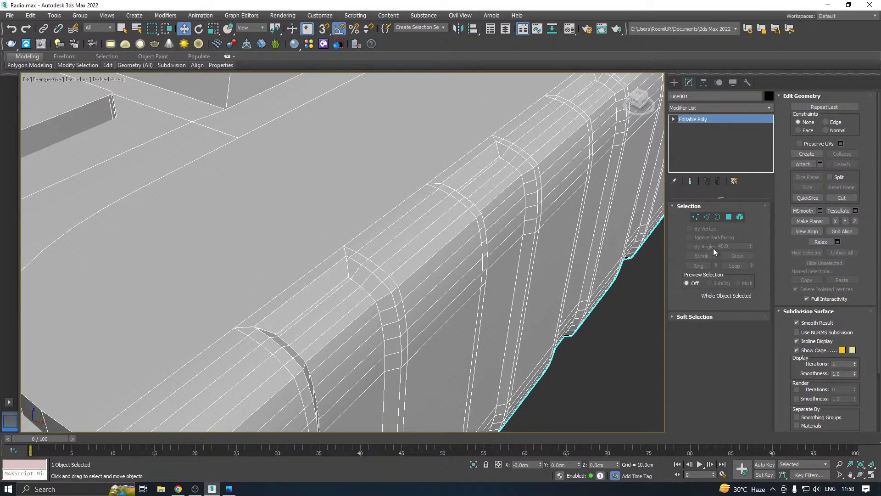
pyautogui.click(706, 218)
pyautogui.doubleClick(376, 251)
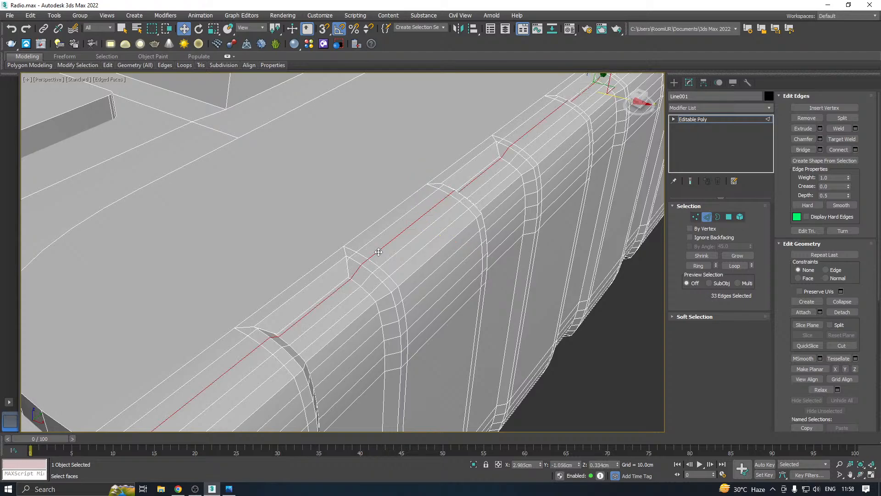
pyautogui.scroll(-3, 335, 266)
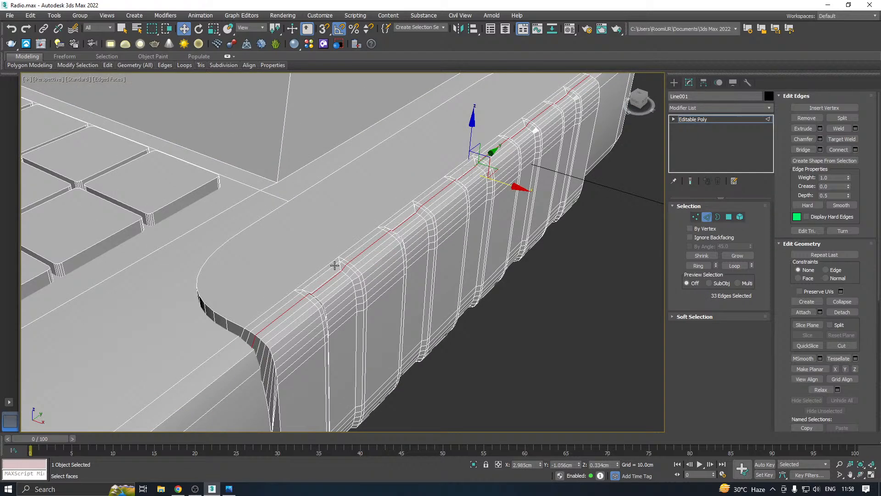
pyautogui.click(335, 265)
pyautogui.scroll(-3, 341, 272)
pyautogui.click(359, 297)
pyautogui.keyDown('alt'); pyautogui.moveTo(359, 297); pyautogui.dragTo(384, 205, button='middle'); pyautogui.keyUp('alt')
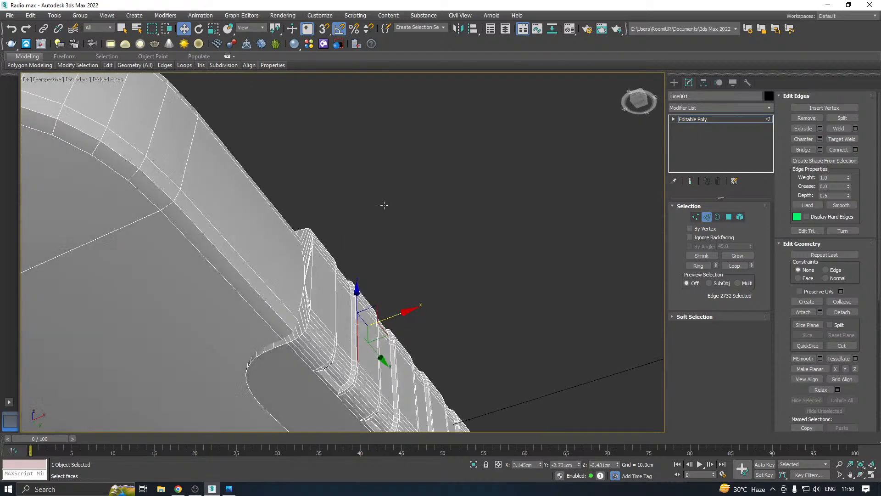
pyautogui.scroll(3, 336, 376)
pyautogui.click(323, 362)
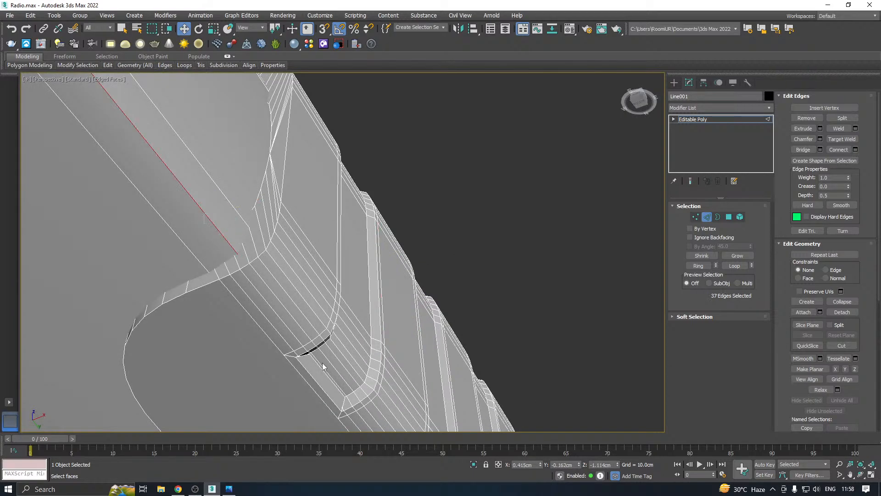
pyautogui.doubleClick(321, 362)
pyautogui.click(320, 363)
pyautogui.scroll(-4, 321, 278)
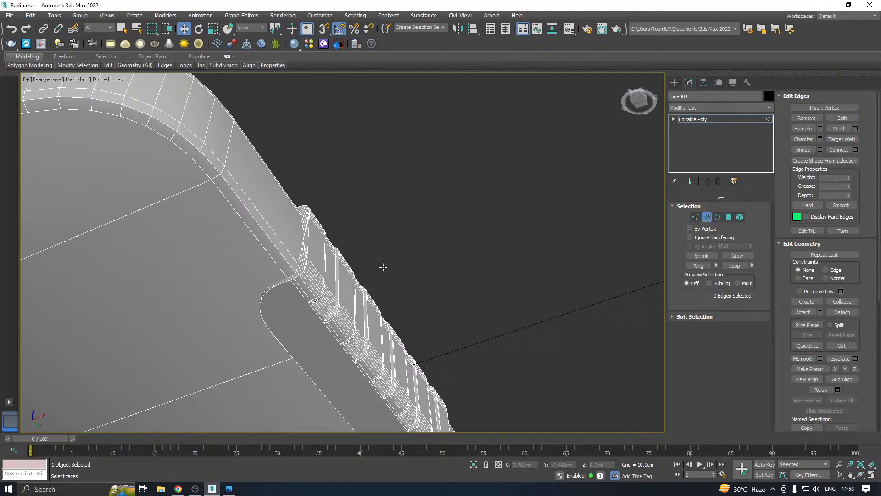
# - Insert an edge loop around the antenna with SwiftLoop, roughly a quarter of its length back from the rounded tip
pyautogui.keyDown('alt'); pyautogui.moveTo(415, 281); pyautogui.dragTo(412, 368, button='middle'); pyautogui.keyUp('alt')
pyautogui.scroll(-4, 401, 342)
pyautogui.moveTo(398, 339); pyautogui.dragTo(447, 277, button='middle')
pyautogui.scroll(4, 450, 309)
pyautogui.scroll(6, 453, 317)
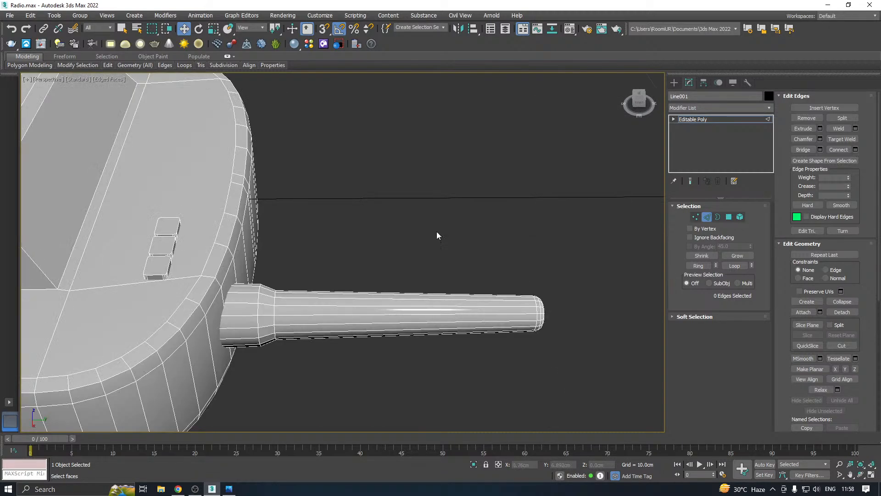
pyautogui.moveTo(107, 64)
pyautogui.click(183, 95)
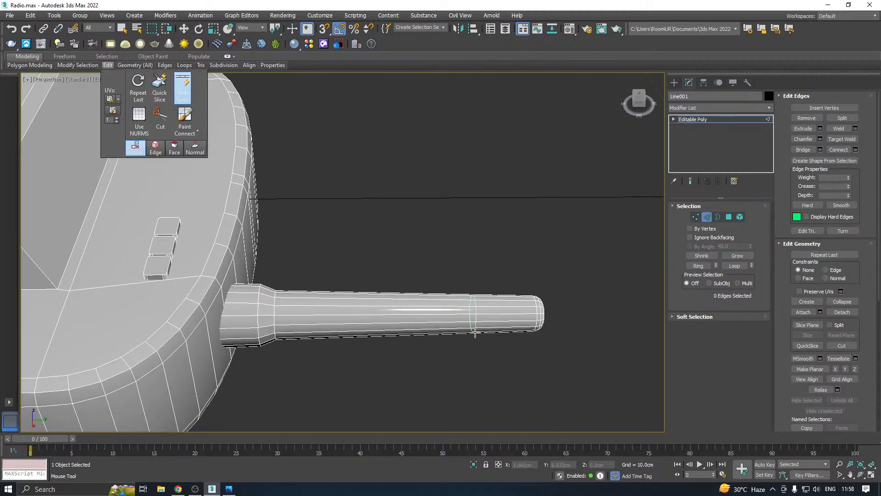
pyautogui.click(463, 314)
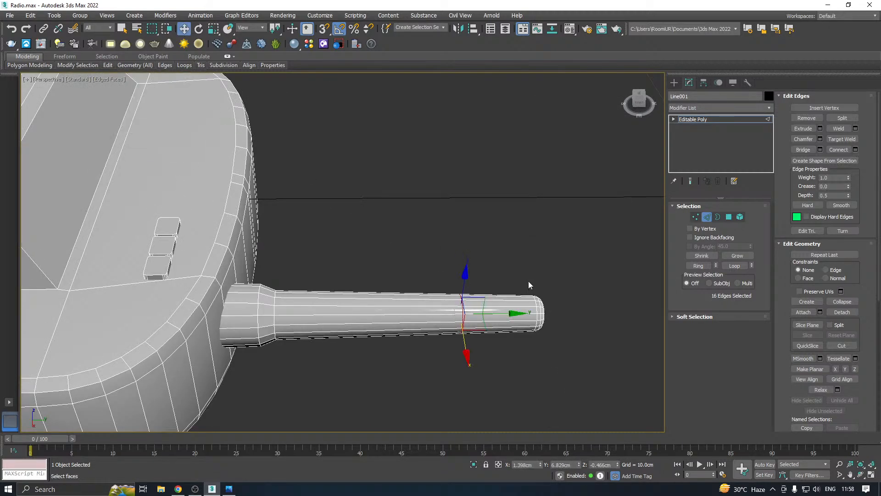
# - Extrude the antenna's new edge loop inward as a thin groove with height -0.017 cm and width 0.014 cm
pyautogui.click(819, 129)
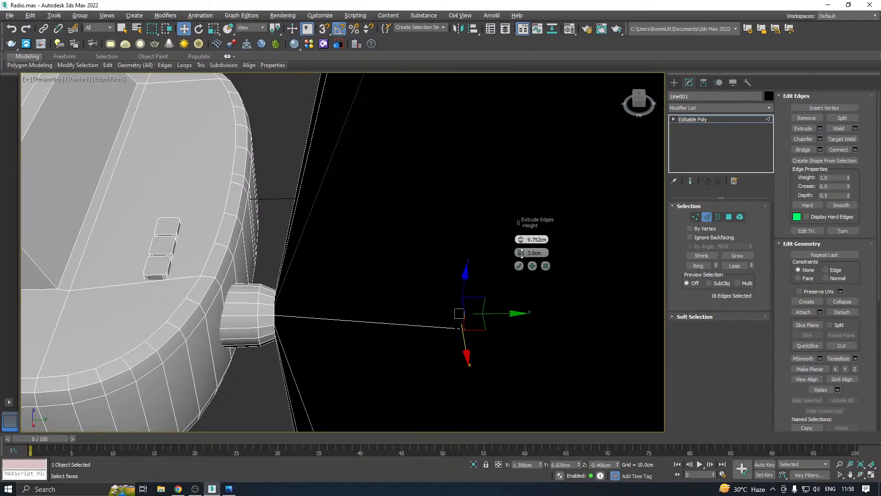
pyautogui.moveTo(520, 240); pyautogui.dragTo(513, 281)
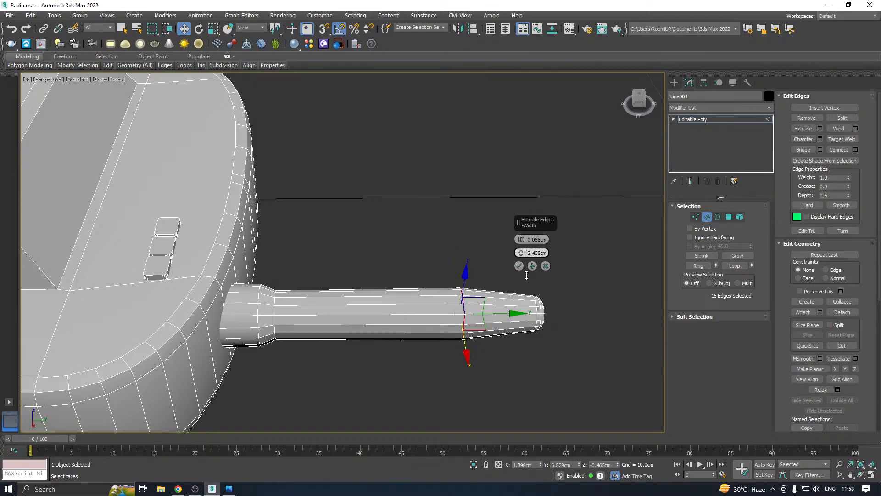
pyautogui.moveTo(526, 275); pyautogui.dragTo(516, 360)
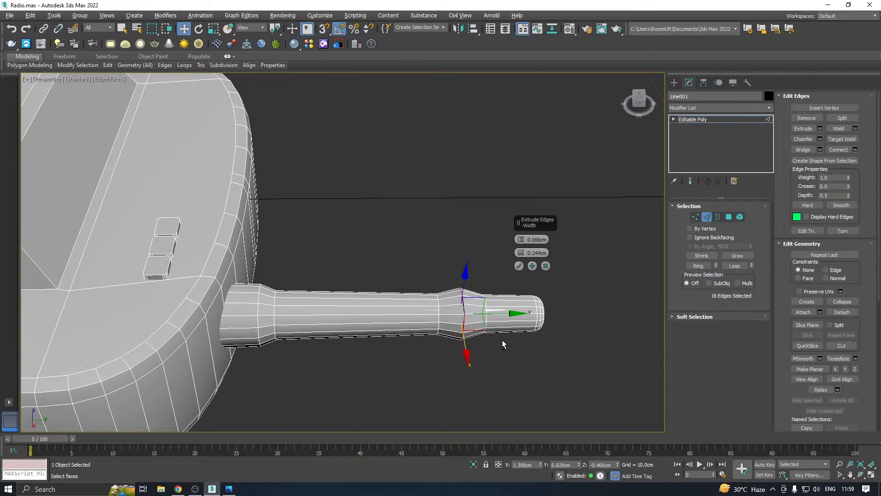
pyautogui.scroll(5, 467, 313)
pyautogui.moveTo(521, 239); pyautogui.dragTo(522, 254)
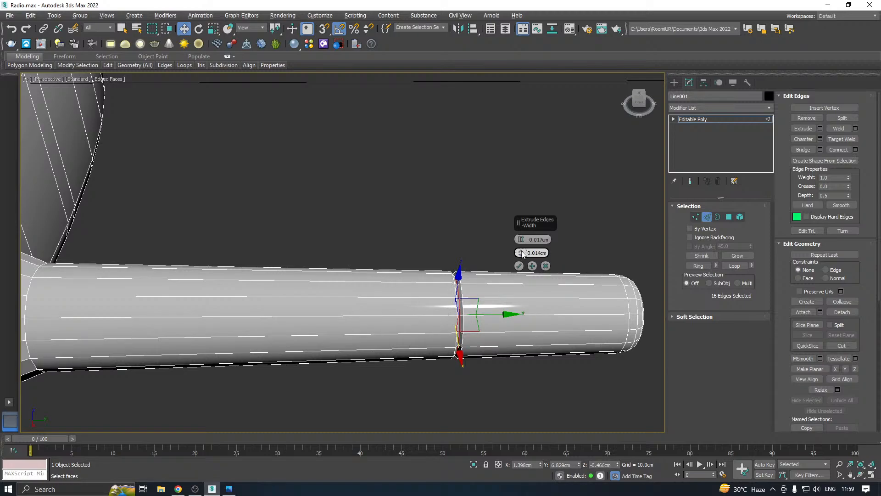
pyautogui.click(519, 265)
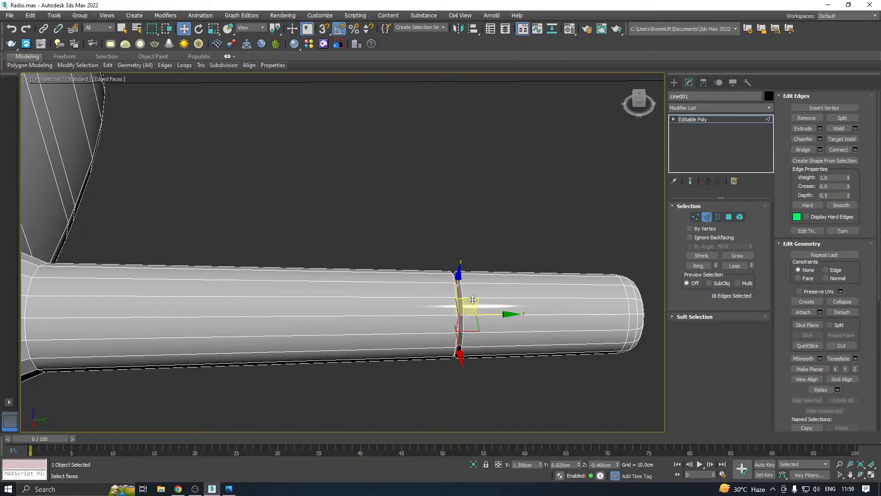
# - Examine the groove around the antenna up close and in the context of the whole radio, leaving no edges selected
pyautogui.scroll(3, 469, 302)
pyautogui.keyDown('ctrl'); pyautogui.doubleClick(455, 309); pyautogui.keyUp('ctrl')
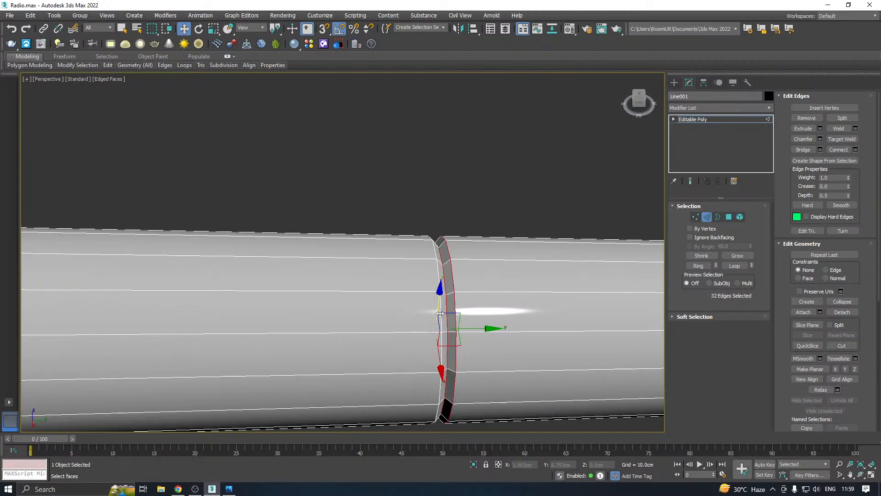
pyautogui.click(493, 215)
pyautogui.scroll(-4, 492, 268)
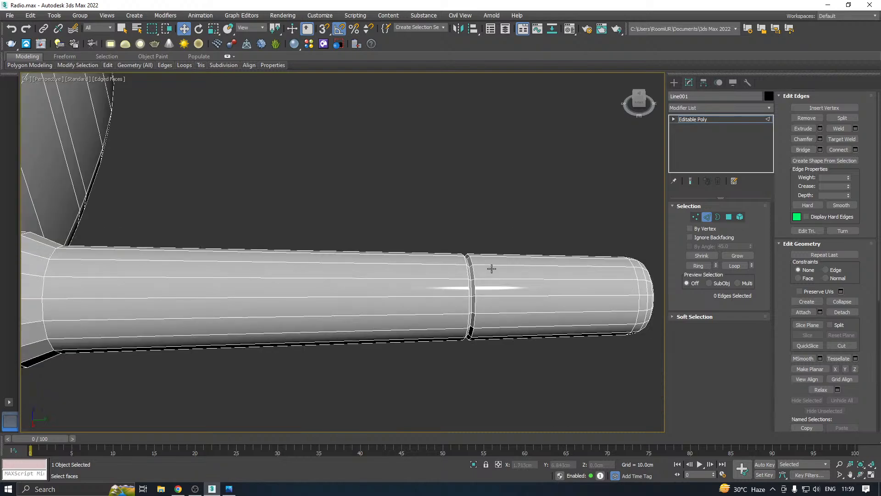
pyautogui.scroll(-3, 541, 252)
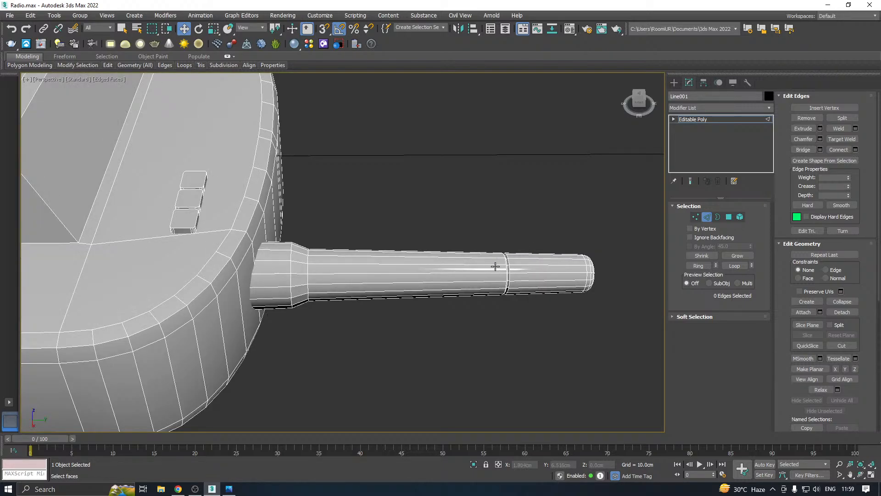
pyautogui.scroll(-1, 494, 267)
pyautogui.scroll(-1, 498, 269)
pyautogui.scroll(-4, 498, 268)
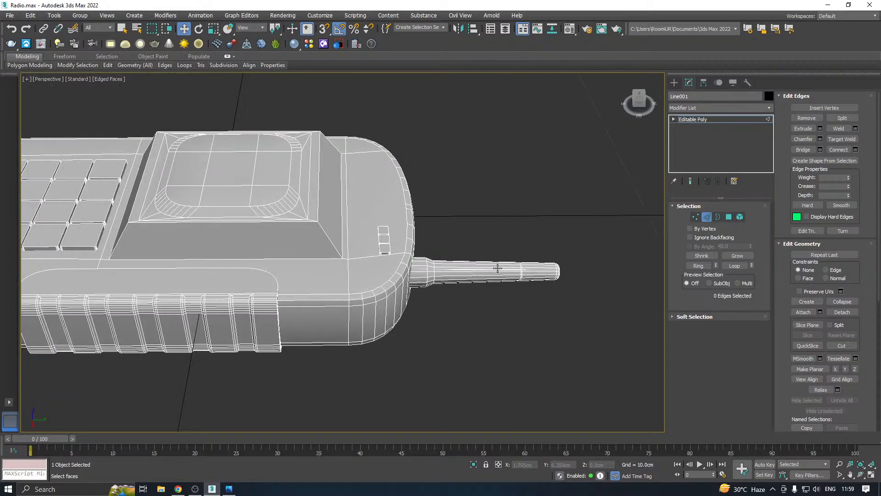
# - Connect the ring of vertical edges around the radio body's side walls with a single segment at mid-height
pyautogui.keyDown('alt'); pyautogui.moveTo(499, 264); pyautogui.dragTo(553, 248, button='middle'); pyautogui.keyUp('alt')
pyautogui.click(403, 352)
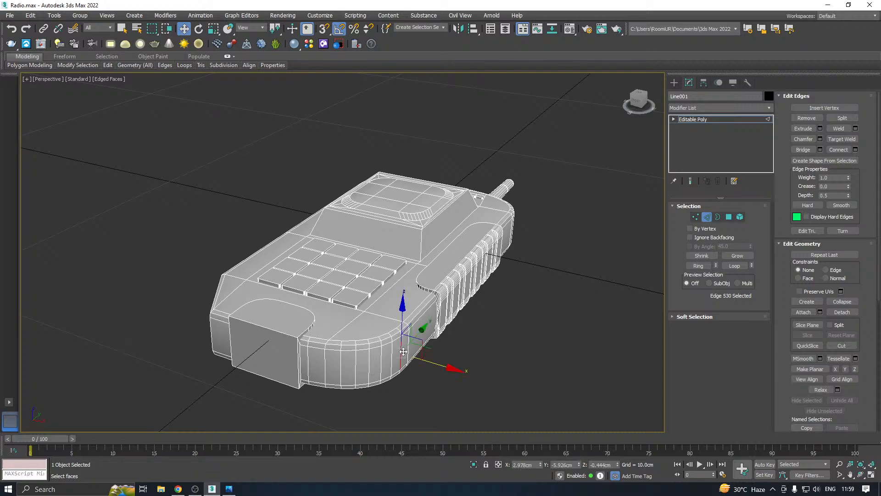
pyautogui.click(698, 265)
pyautogui.keyDown('alt'); pyautogui.moveTo(528, 257); pyautogui.dragTo(338, 282, button='middle'); pyautogui.keyUp('alt')
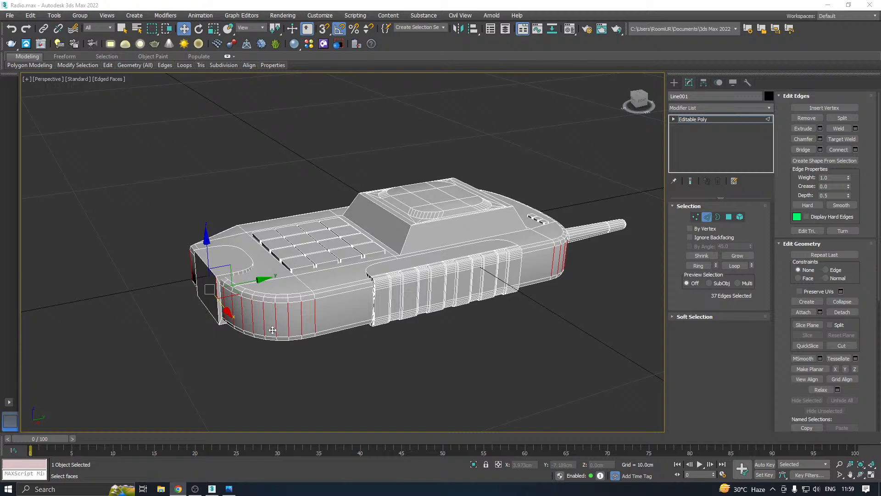
pyautogui.click(272, 330)
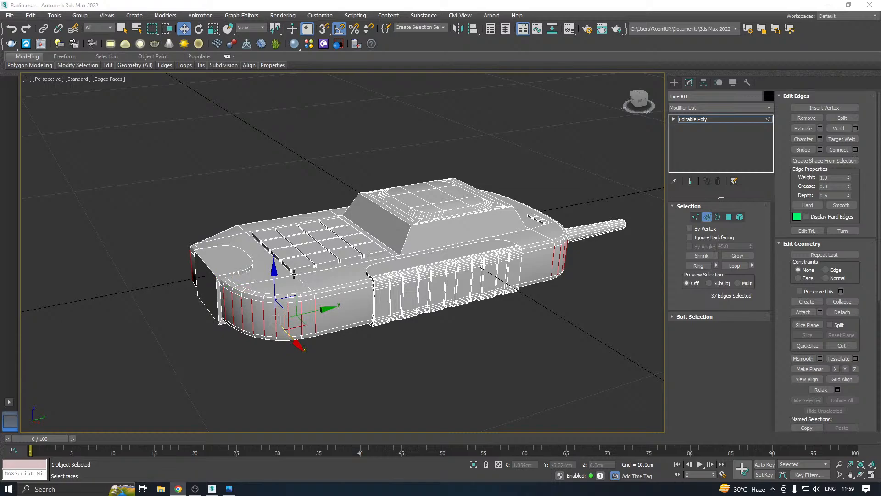
pyautogui.keyDown('alt'); pyautogui.moveTo(339, 301); pyautogui.dragTo(327, 278, button='middle'); pyautogui.keyUp('alt')
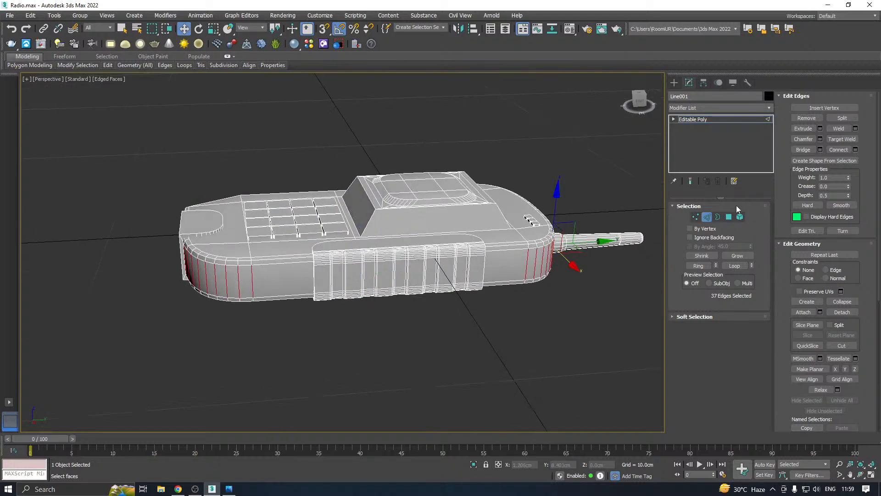
pyautogui.click(855, 149)
pyautogui.keyDown('alt'); pyautogui.moveTo(550, 275); pyautogui.dragTo(572, 255, button='middle'); pyautogui.keyUp('alt')
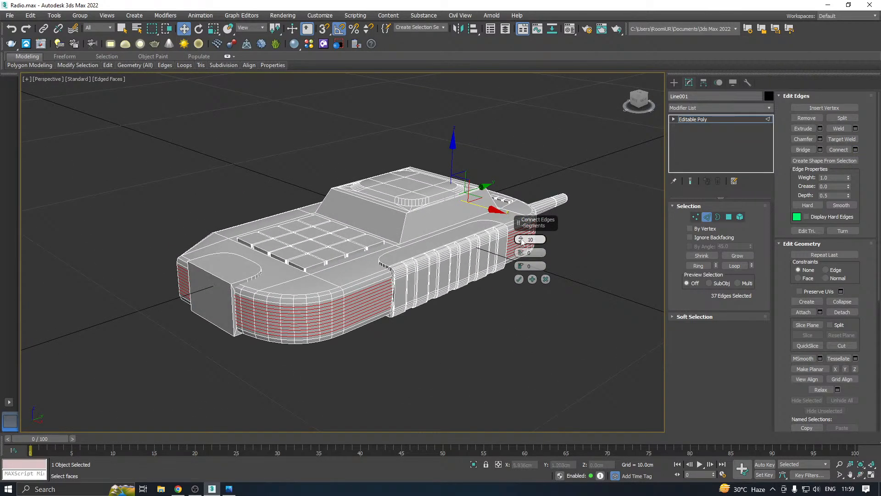
pyautogui.moveTo(519, 223); pyautogui.dragTo(482, 313)
pyautogui.click(477, 326)
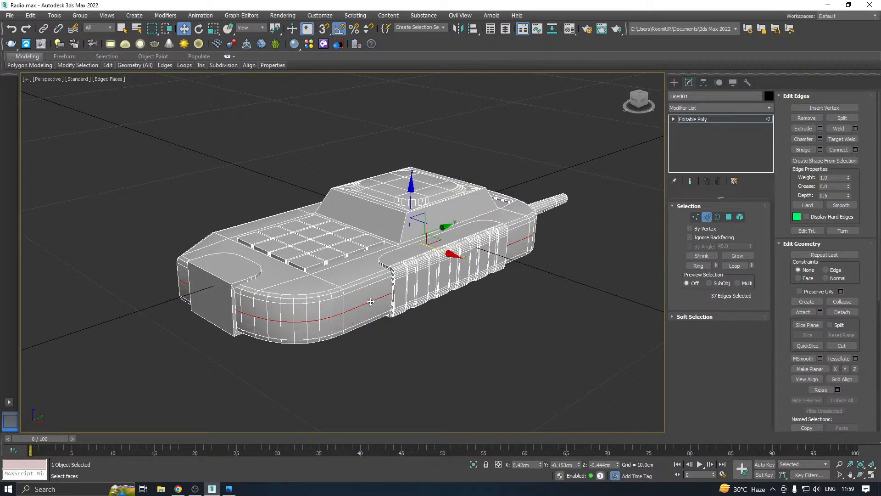
# - Remove the three mid-height loop edges at the antenna's base from the edge selection
pyautogui.keyDown('alt'); pyautogui.moveTo(478, 327); pyautogui.dragTo(560, 298, button='middle'); pyautogui.keyUp('alt')
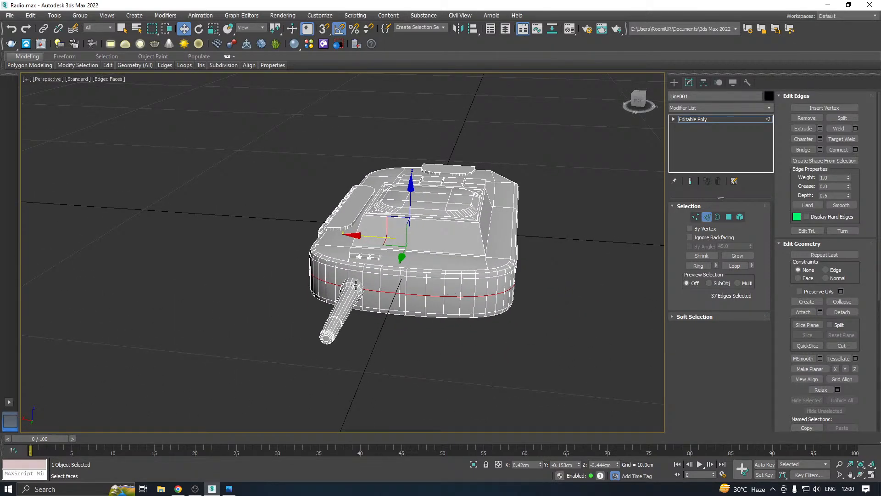
pyautogui.scroll(3, 353, 287)
pyautogui.keyDown('alt'); pyautogui.click(360, 293); pyautogui.keyUp('alt')
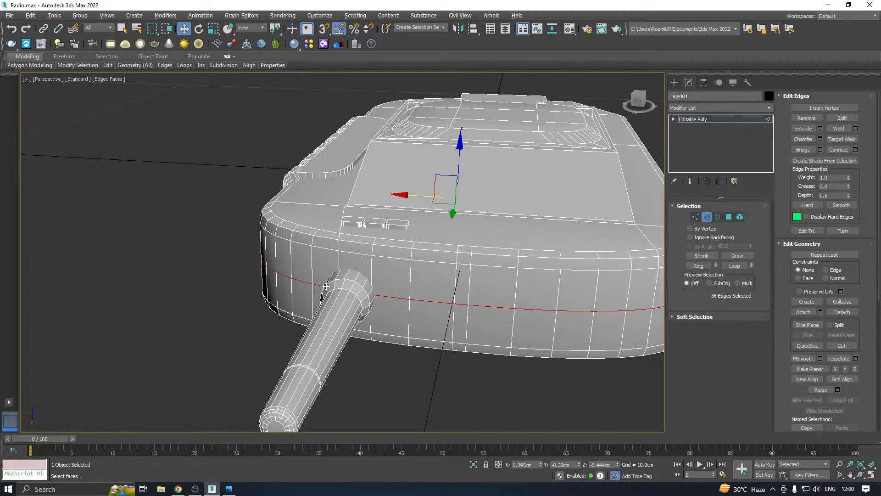
pyautogui.hotkey('ctrl', 'z')
pyautogui.keyDown('alt'); pyautogui.moveTo(446, 279); pyautogui.dragTo(441, 236, button='middle'); pyautogui.keyUp('alt')
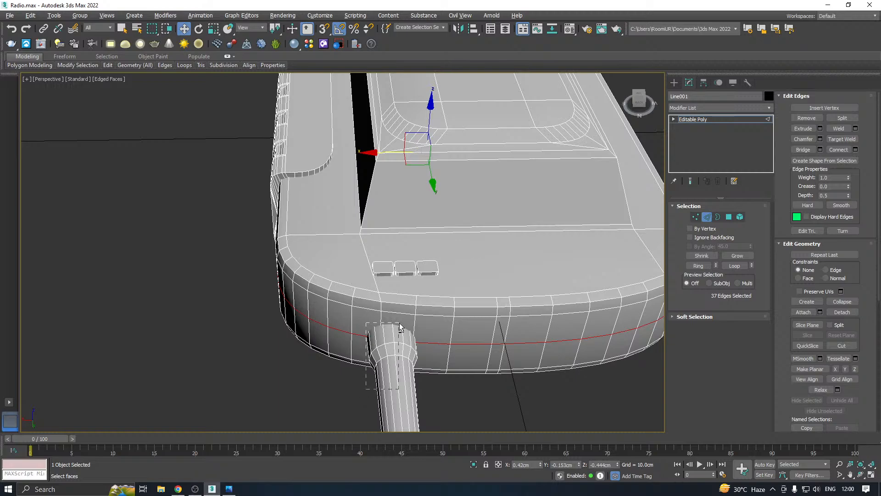
pyautogui.keyDown('alt'); pyautogui.moveTo(399, 323); pyautogui.dragTo(399, 323); pyautogui.keyUp('alt')
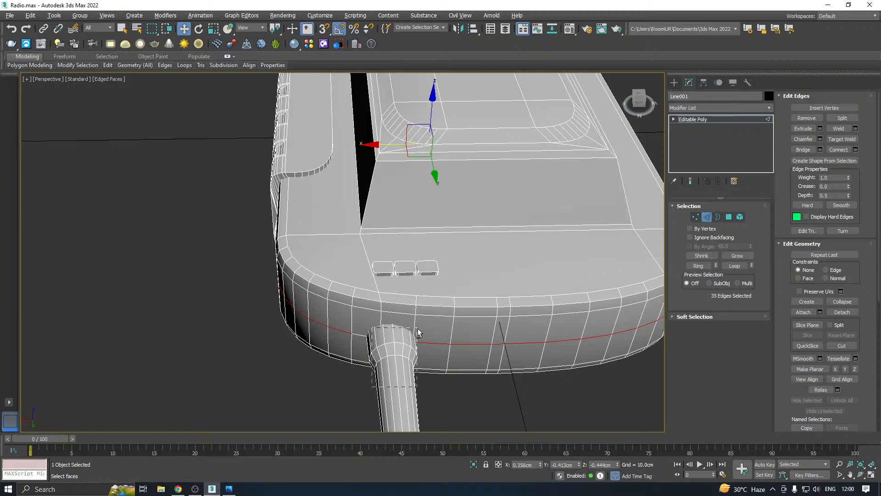
pyautogui.keyDown('alt'); pyautogui.click(418, 332); pyautogui.keyUp('alt')
pyautogui.keyDown('alt'); pyautogui.moveTo(418, 332); pyautogui.dragTo(420, 337, button='middle'); pyautogui.keyUp('alt')
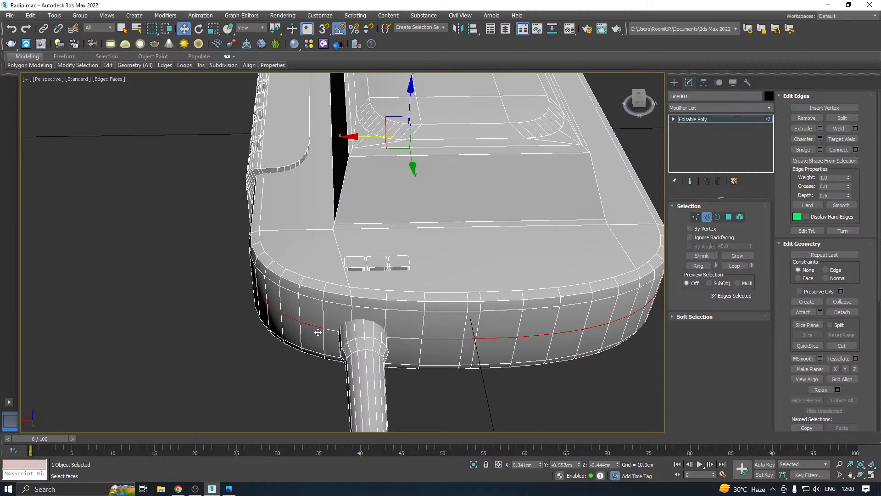
# - Try to extrude the selected mid-height loop edges of the body inward with height -0.041 cm and width 0.073 cm
pyautogui.scroll(-5, 322, 331)
pyautogui.keyDown('alt'); pyautogui.moveTo(401, 329); pyautogui.dragTo(265, 310, button='middle'); pyautogui.keyUp('alt')
pyautogui.scroll(3, 378, 303)
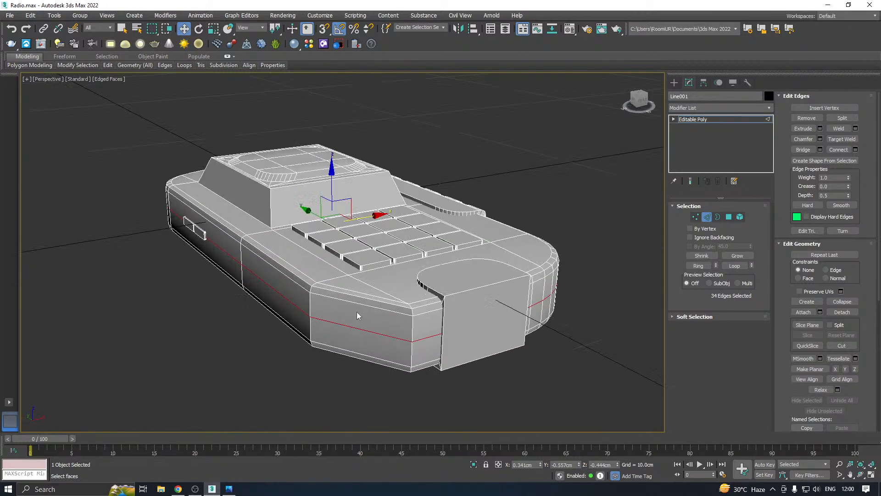
pyautogui.click(820, 128)
pyautogui.scroll(2, 481, 306)
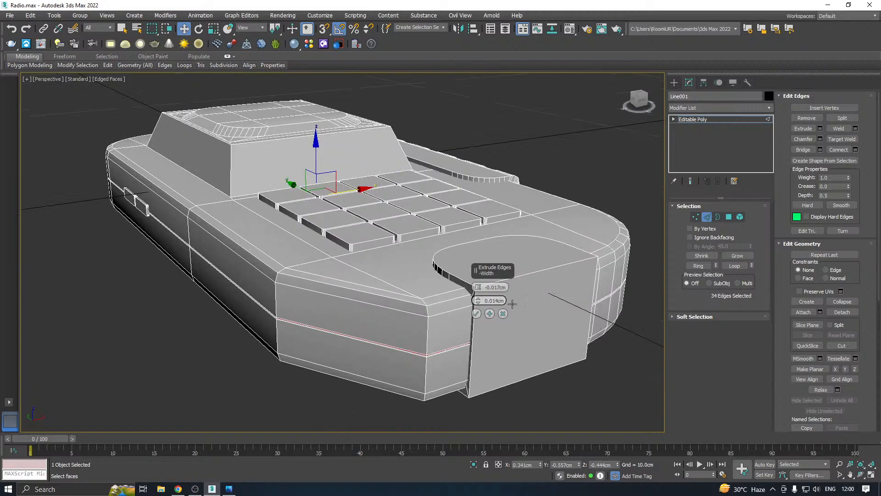
pyautogui.moveTo(478, 291)
pyautogui.mouseDown()
pyautogui.moveTo(475, 274)
pyautogui.moveTo(477, 306)
pyautogui.moveTo(478, 291)
pyautogui.moveTo(483, 297)
pyautogui.mouseUp()
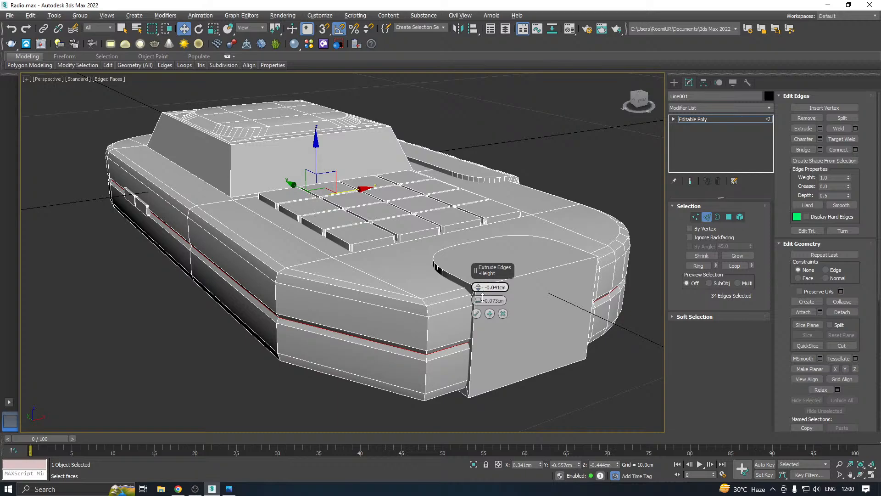
pyautogui.click(503, 313)
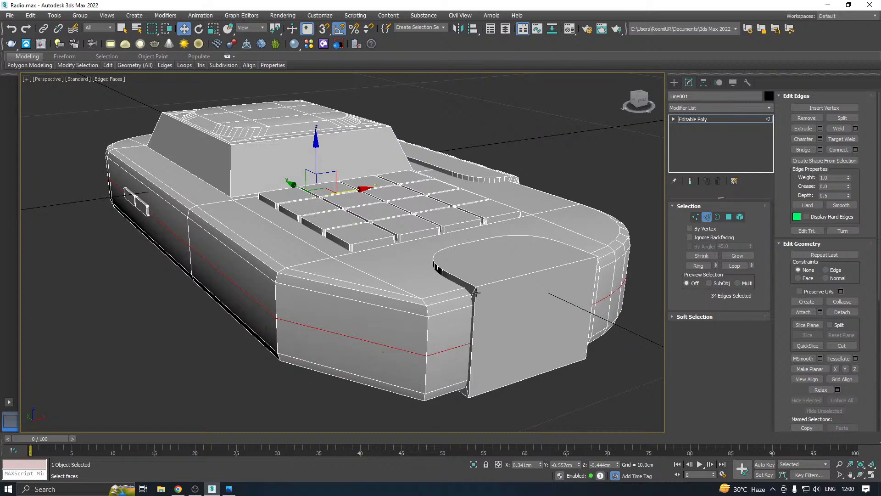
# - Insert two vertical edge loops around the body with SwiftLoop, one at each outer end of the pair of side buttons
pyautogui.keyDown('alt'); pyautogui.moveTo(503, 314); pyautogui.dragTo(402, 254, button='middle'); pyautogui.keyUp('alt')
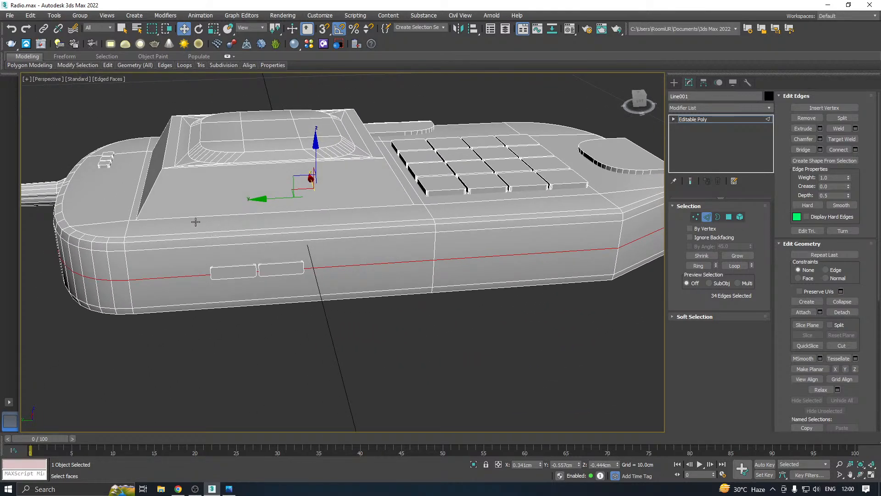
pyautogui.moveTo(107, 65)
pyautogui.click(182, 87)
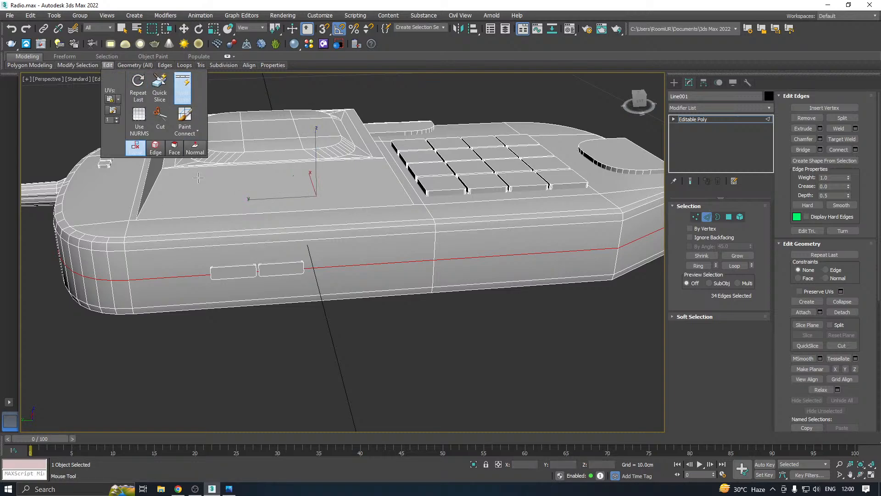
pyautogui.click(211, 267)
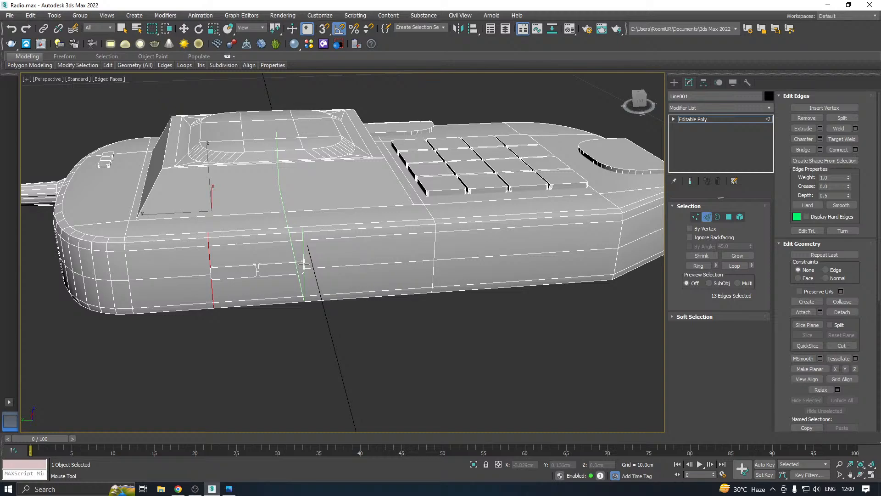
pyautogui.click(303, 264)
pyautogui.rightClick(311, 295)
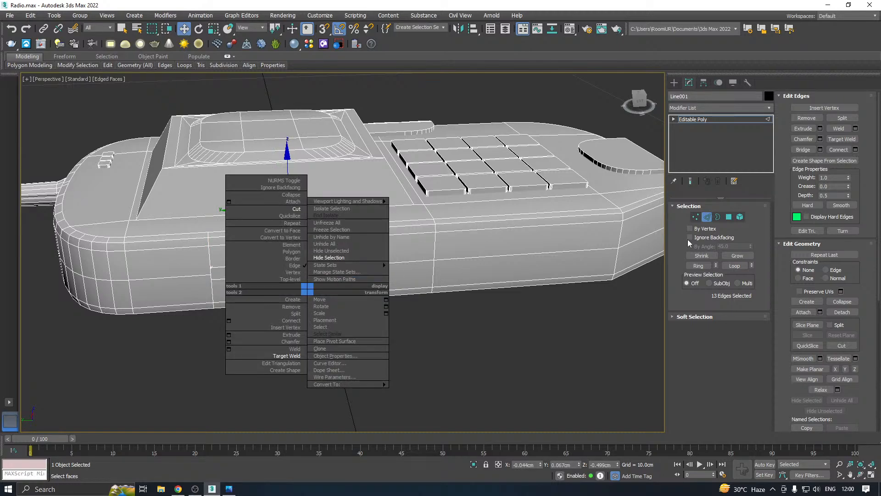
pyautogui.click(517, 254)
pyautogui.doubleClick(513, 250)
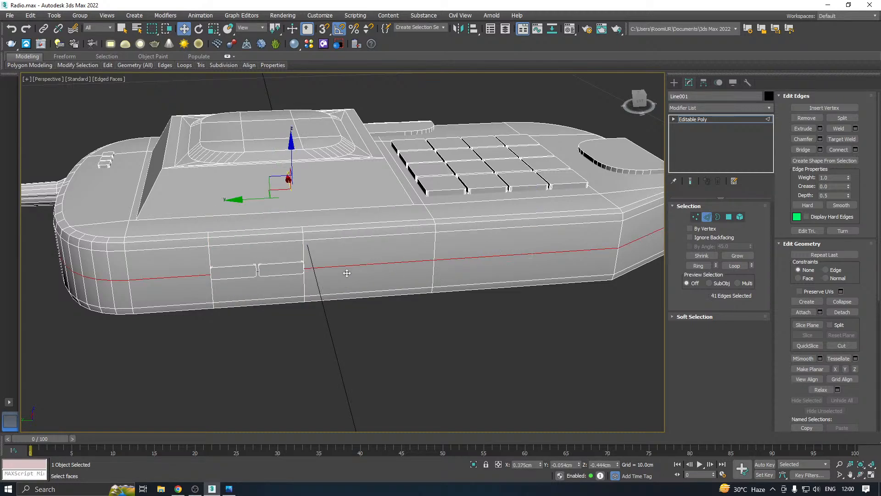
pyautogui.keyDown('alt'); pyautogui.moveTo(240, 300); pyautogui.dragTo(279, 287, button='middle'); pyautogui.keyUp('alt')
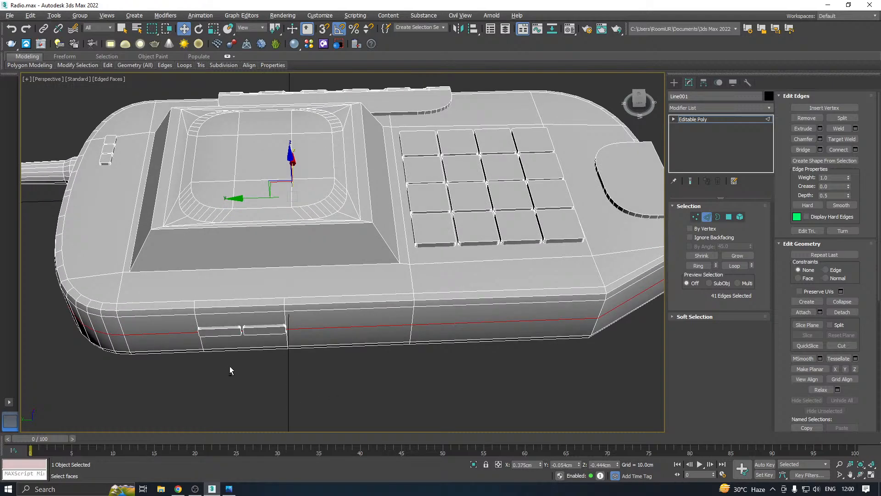
pyautogui.keyDown('alt'); pyautogui.moveTo(263, 315); pyautogui.dragTo(263, 313); pyautogui.keyUp('alt')
pyautogui.keyDown('alt'); pyautogui.moveTo(304, 302); pyautogui.dragTo(334, 279, button='middle'); pyautogui.keyUp('alt')
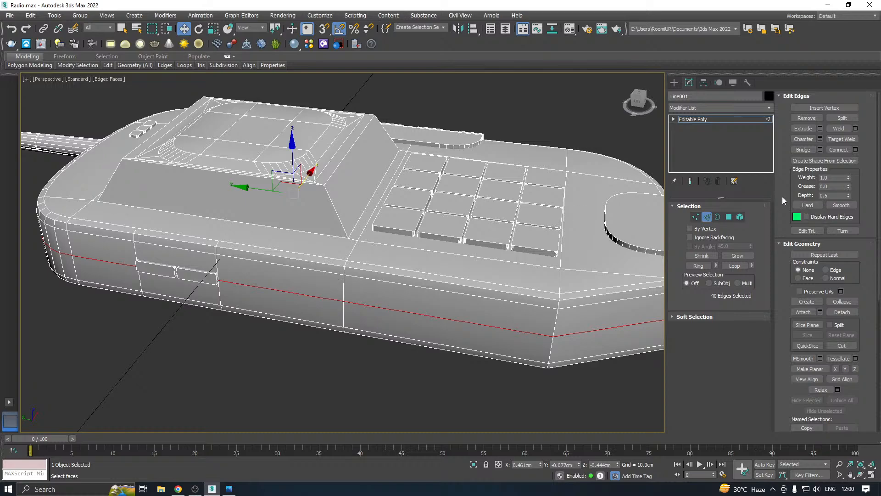
pyautogui.click(820, 128)
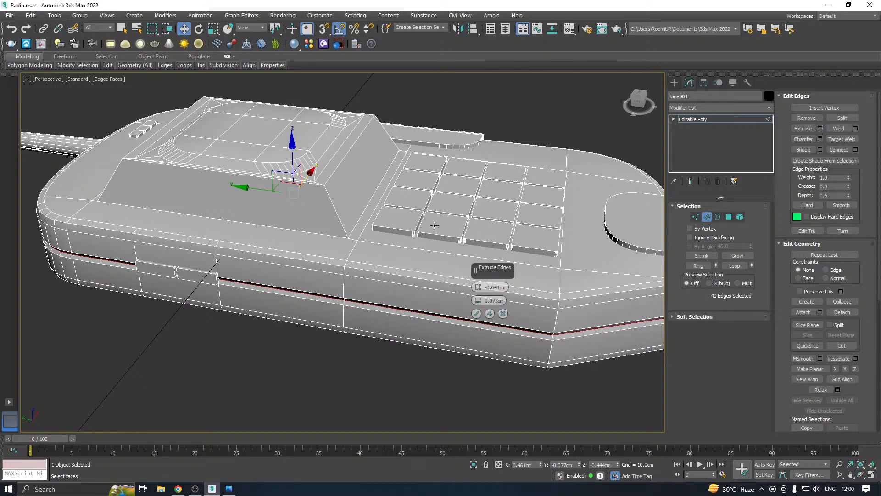
pyautogui.keyDown('alt'); pyautogui.moveTo(457, 210); pyautogui.dragTo(416, 207, button='middle'); pyautogui.keyUp('alt')
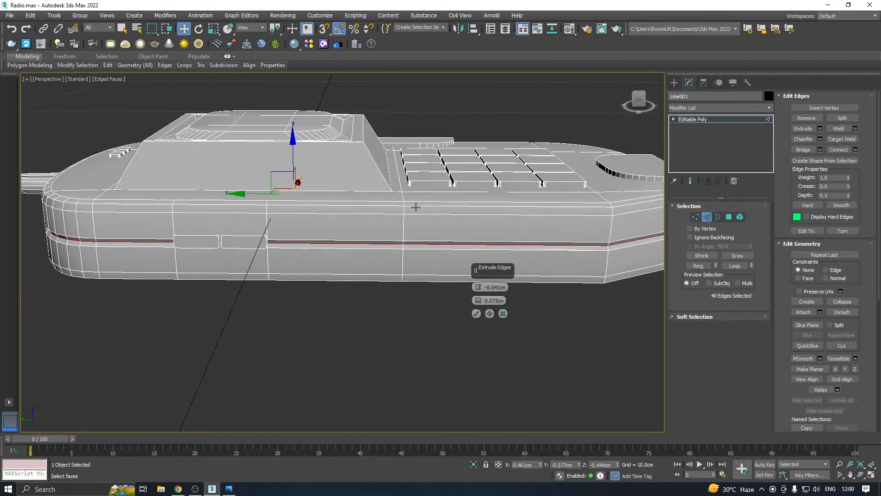
pyautogui.click(503, 313)
# - Move the two vertical edge loops beside the side-button pair outward along Y, away from the buttons, by about 0.07 cm each
pyautogui.doubleClick(268, 263)
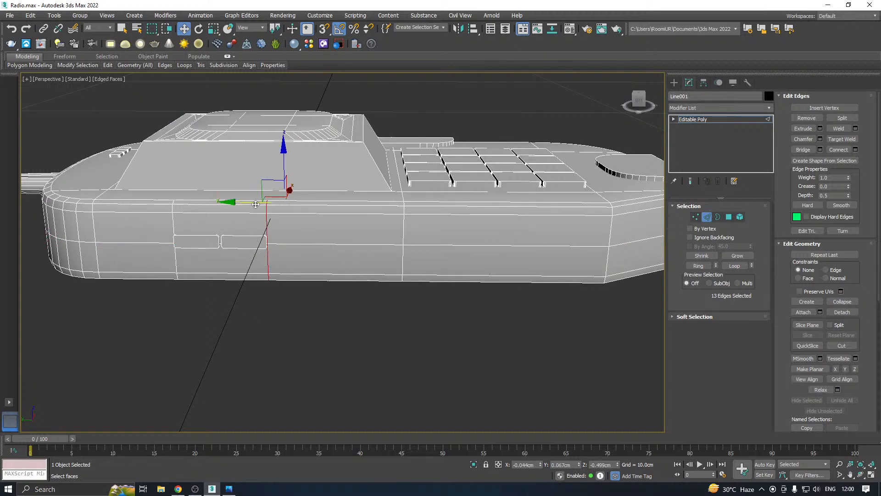
pyautogui.moveTo(251, 201); pyautogui.dragTo(255, 201)
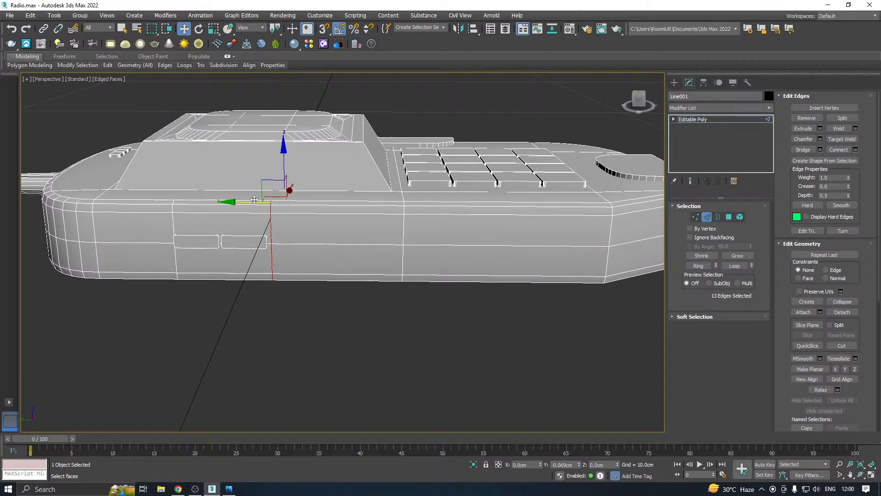
pyautogui.doubleClick(172, 224)
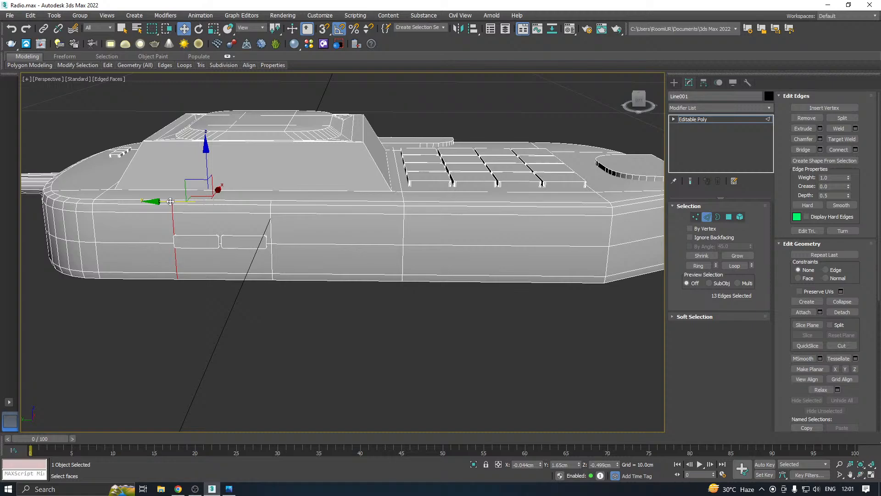
pyautogui.moveTo(170, 201); pyautogui.dragTo(167, 201)
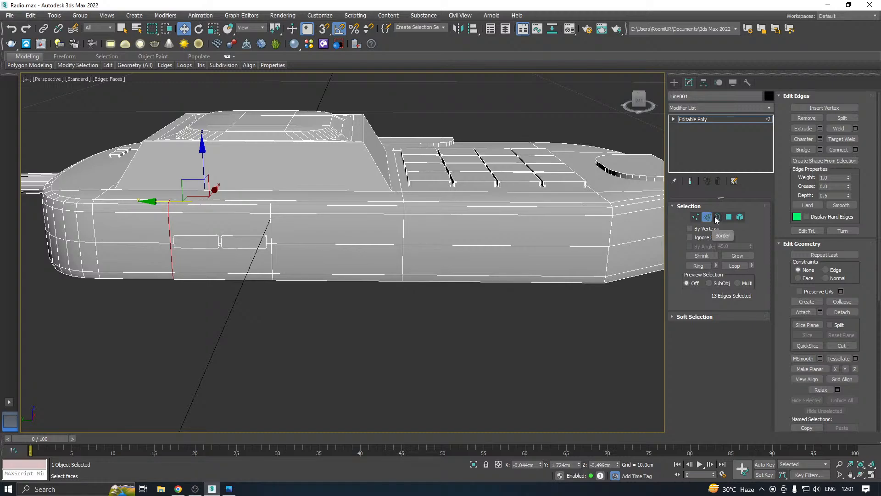
# - Extrude the body's mid-height edge loop, leaving out the edge at the side buttons, with height -0.041 cm and width 0.048 cm
pyautogui.doubleClick(433, 247)
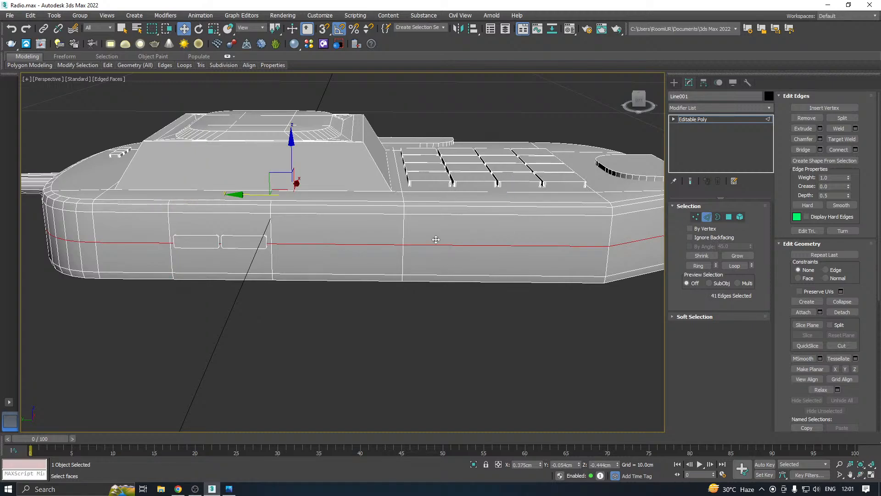
pyautogui.keyDown('alt'); pyautogui.moveTo(436, 239); pyautogui.dragTo(382, 276, button='middle'); pyautogui.keyUp('alt')
pyautogui.keyDown('alt'); pyautogui.moveTo(306, 342); pyautogui.dragTo(307, 341); pyautogui.keyUp('alt')
pyautogui.keyDown('alt'); pyautogui.moveTo(314, 309); pyautogui.dragTo(342, 274, button='middle'); pyautogui.keyUp('alt')
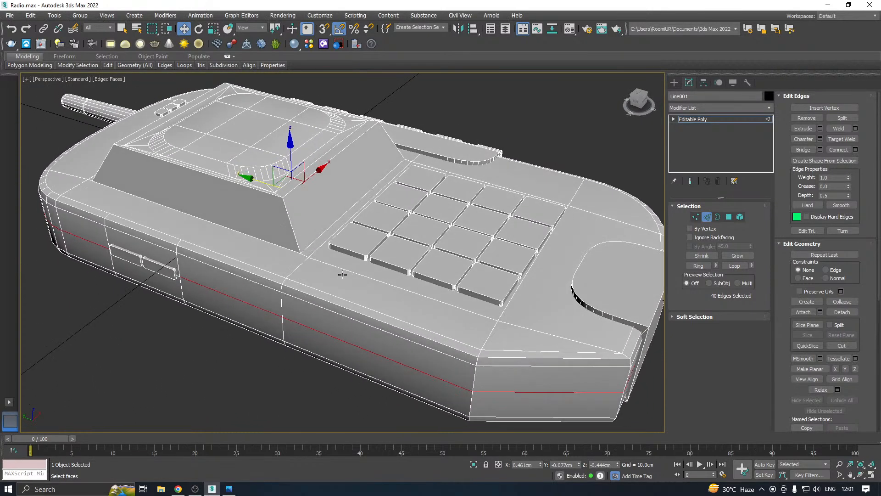
pyautogui.click(820, 129)
pyautogui.keyDown('alt'); pyautogui.moveTo(404, 193); pyautogui.dragTo(405, 210, button='middle'); pyautogui.keyUp('alt')
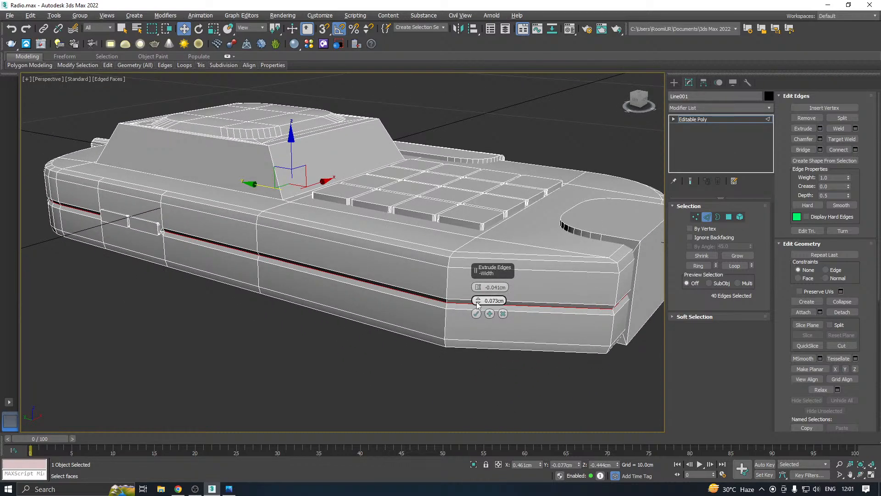
pyautogui.moveTo(480, 305); pyautogui.dragTo(479, 303)
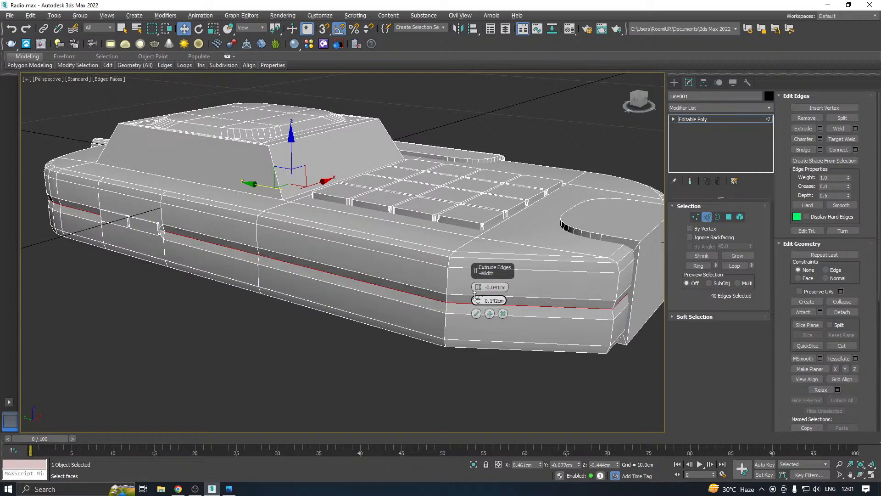
pyautogui.moveTo(478, 300); pyautogui.dragTo(478, 301)
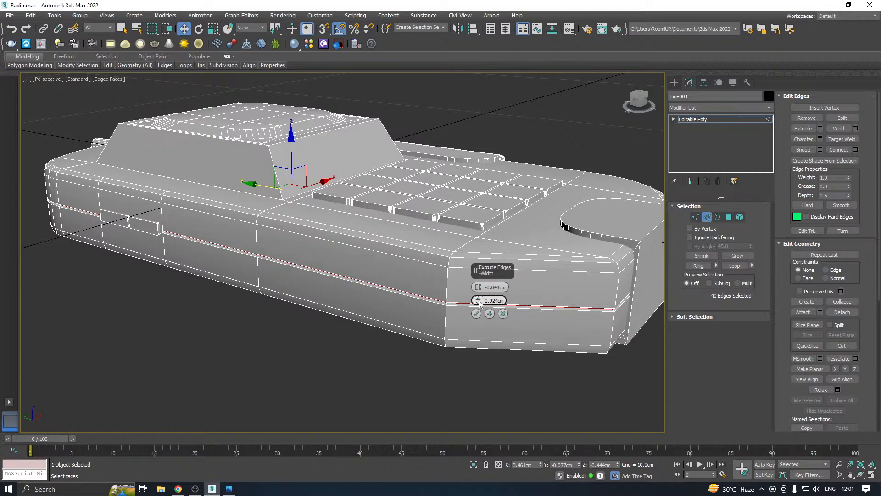
pyautogui.moveTo(478, 300); pyautogui.dragTo(478, 295)
pyautogui.click(476, 313)
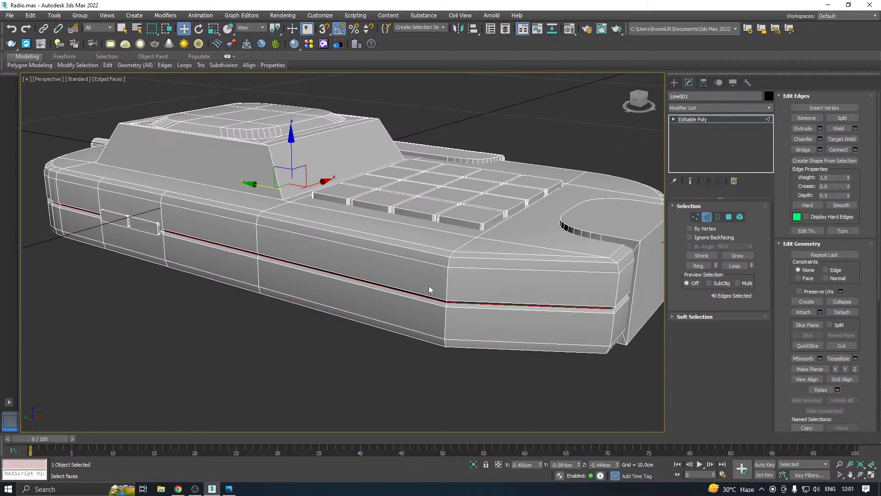
# - Move the two top-face vertices beside the screen housing about 0.09 cm along Y toward the antenna, and shift the body-edge vertex below them likewise
pyautogui.keyDown('alt'); pyautogui.moveTo(429, 291); pyautogui.dragTo(487, 287, button='middle'); pyautogui.keyUp('alt')
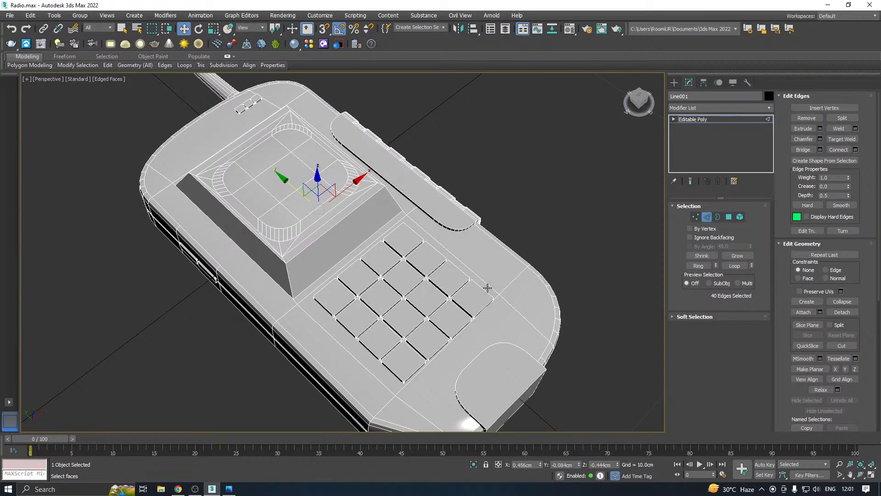
pyautogui.click(229, 489)
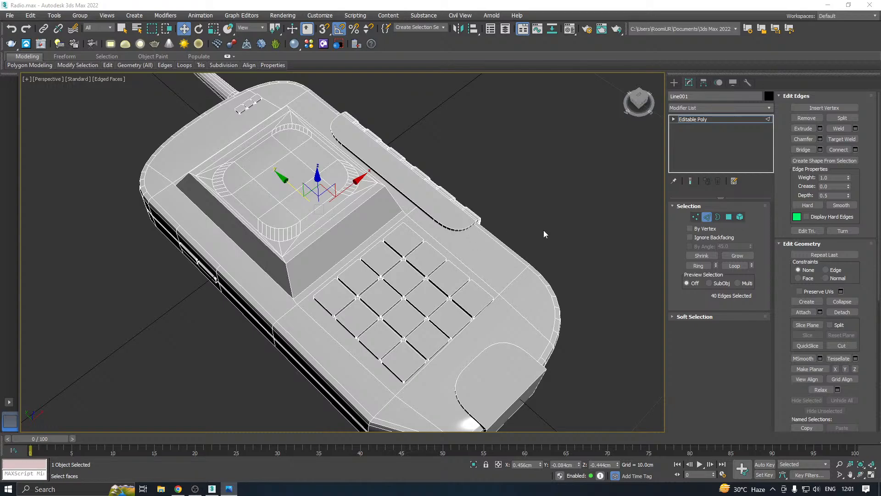
pyautogui.keyDown('alt'); pyautogui.moveTo(545, 234); pyautogui.dragTo(385, 246, button='middle'); pyautogui.keyUp('alt')
pyautogui.scroll(4, 349, 288)
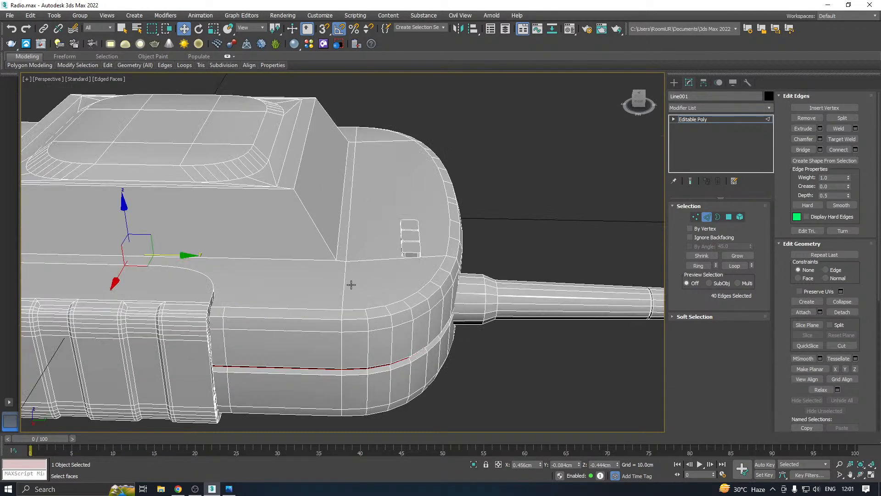
pyautogui.click(696, 216)
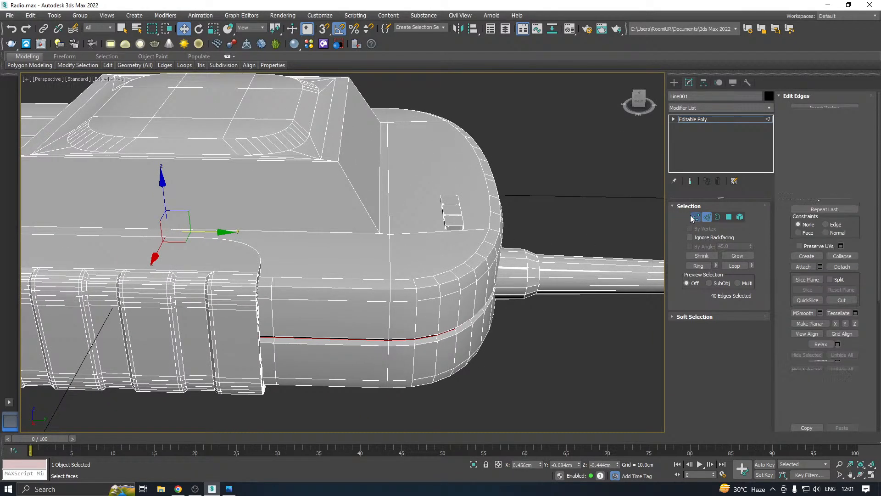
pyautogui.click(392, 233)
pyautogui.keyDown('ctrl'); pyautogui.click(394, 123); pyautogui.keyUp('ctrl')
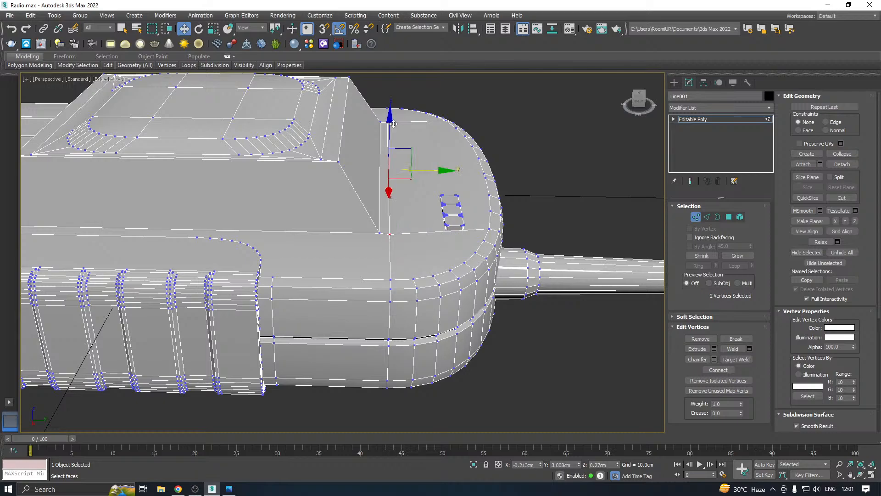
pyautogui.moveTo(436, 171); pyautogui.dragTo(450, 170)
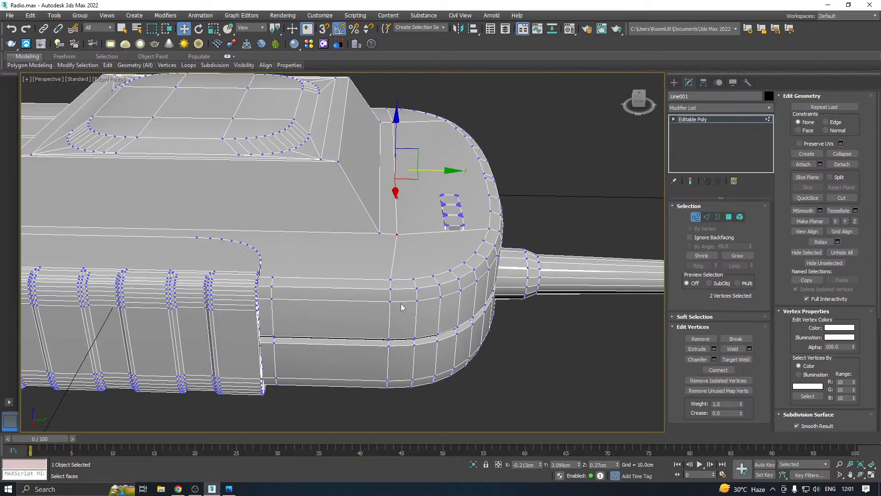
pyautogui.click(389, 283)
pyautogui.moveTo(431, 280); pyautogui.dragTo(439, 281)
pyautogui.click(437, 250)
pyautogui.scroll(-2, 449, 232)
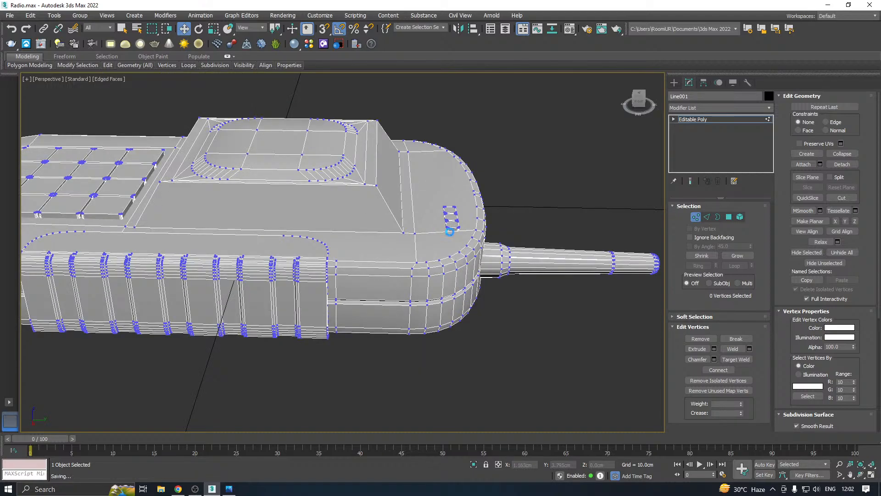
# - Select the edge loop crossing the body between the screen housing and the antenna, and make it planar along Y
pyautogui.moveTo(435, 235)
pyautogui.keyDown('alt'); pyautogui.mouseDown(button='middle')
pyautogui.moveTo(468, 255)
pyautogui.moveTo(441, 236)
pyautogui.mouseUp(button='middle'); pyautogui.keyUp('alt')
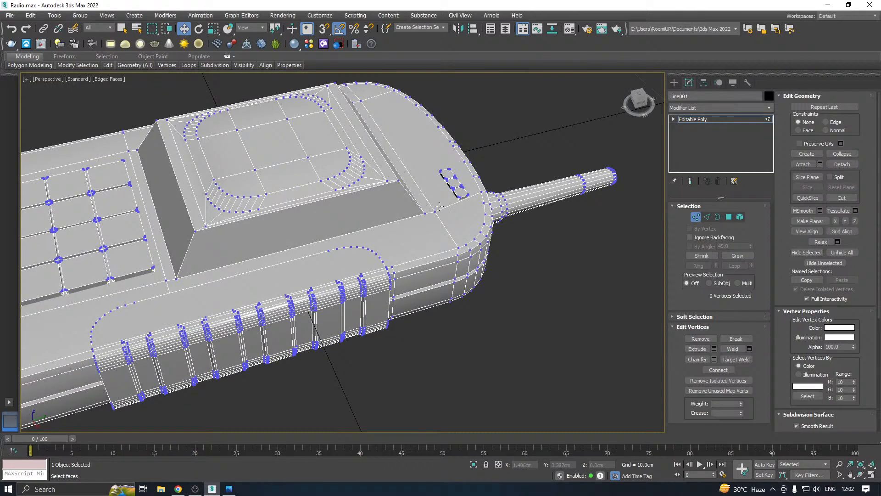
pyautogui.keyDown('alt'); pyautogui.moveTo(468, 274); pyautogui.dragTo(568, 261, button='middle'); pyautogui.keyUp('alt')
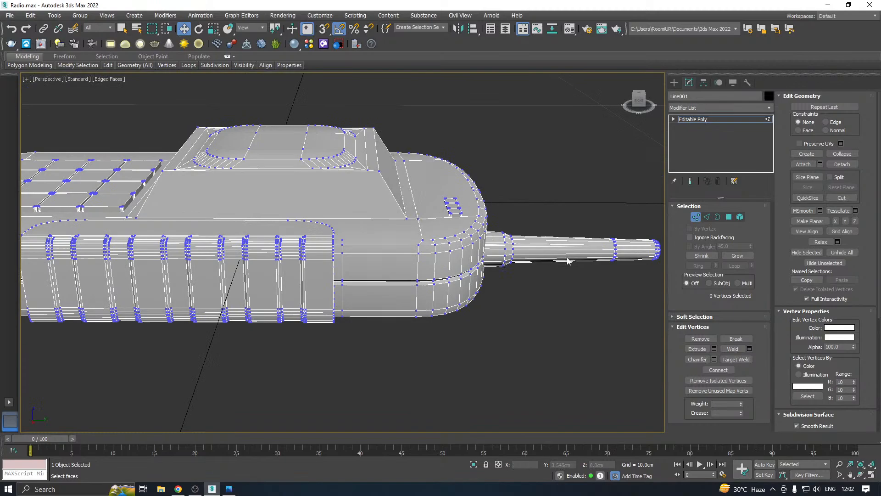
pyautogui.click(706, 217)
pyautogui.doubleClick(415, 271)
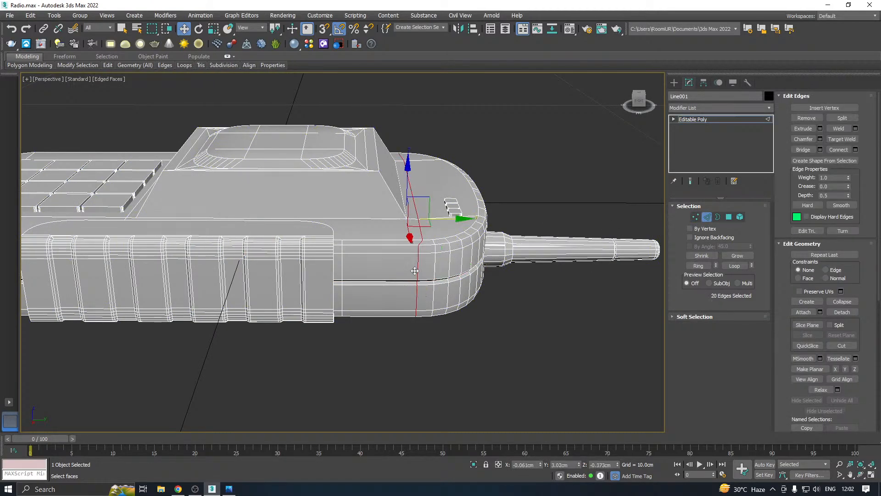
pyautogui.keyDown('alt'); pyautogui.moveTo(414, 271); pyautogui.dragTo(456, 281, button='middle'); pyautogui.keyUp('alt')
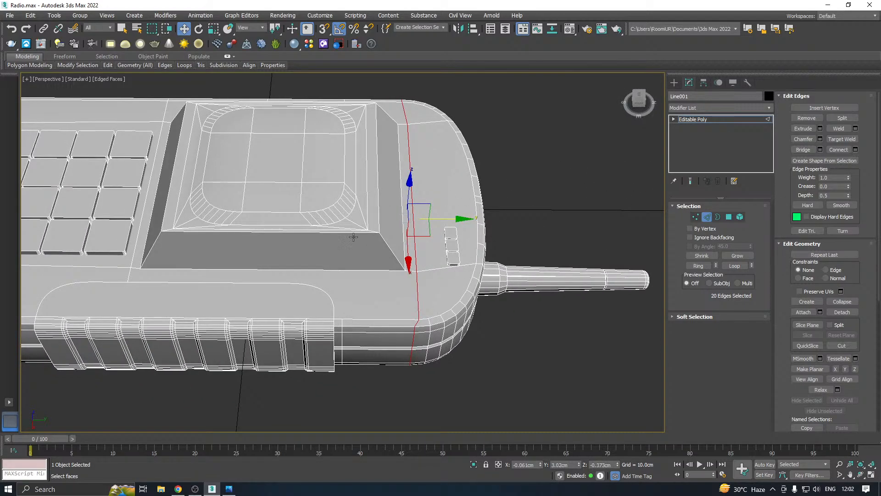
pyautogui.click(808, 369)
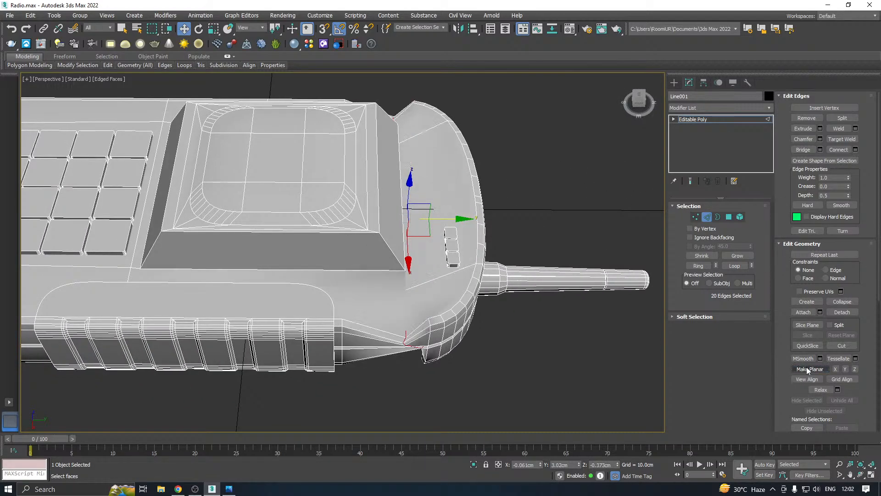
pyautogui.click(835, 369)
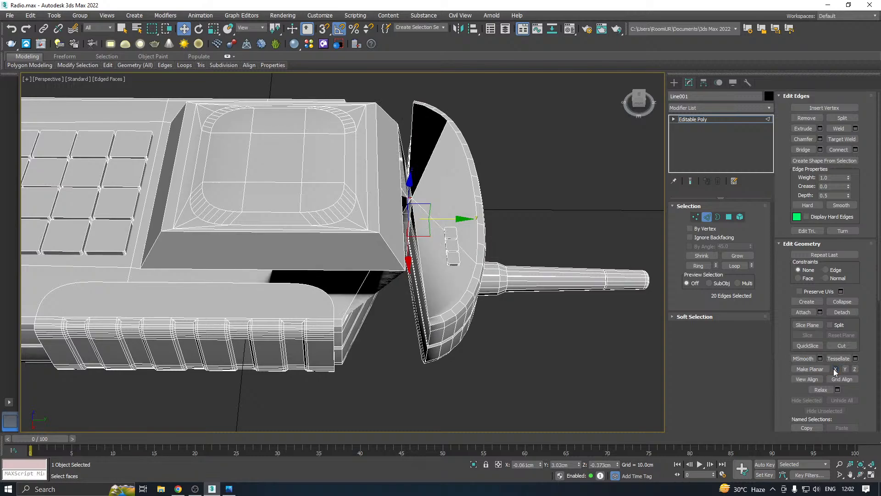
pyautogui.click(845, 368)
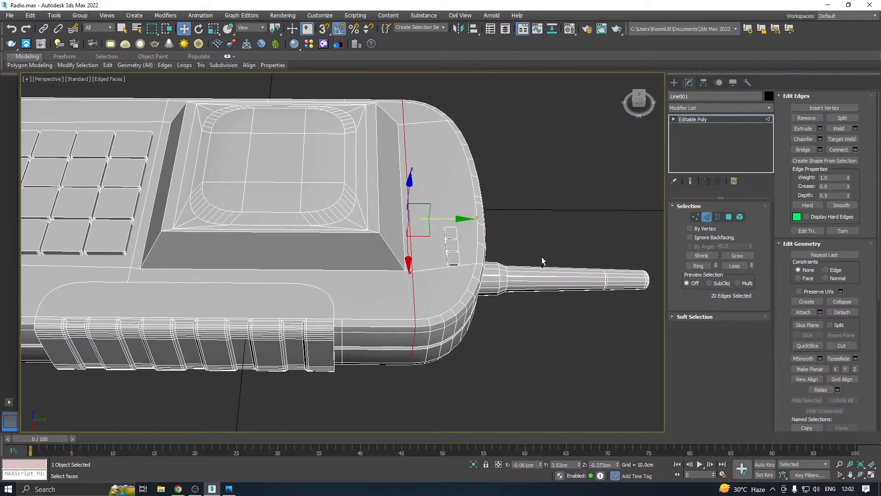
# - Save a copy of the scene as Radio14.max in the Work folder
pyautogui.click(9, 15)
pyautogui.click(39, 105)
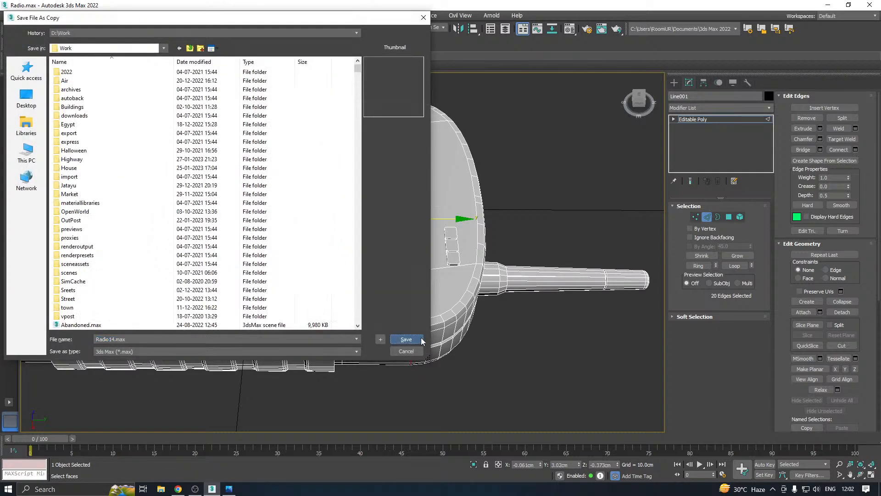
pyautogui.click(403, 393)
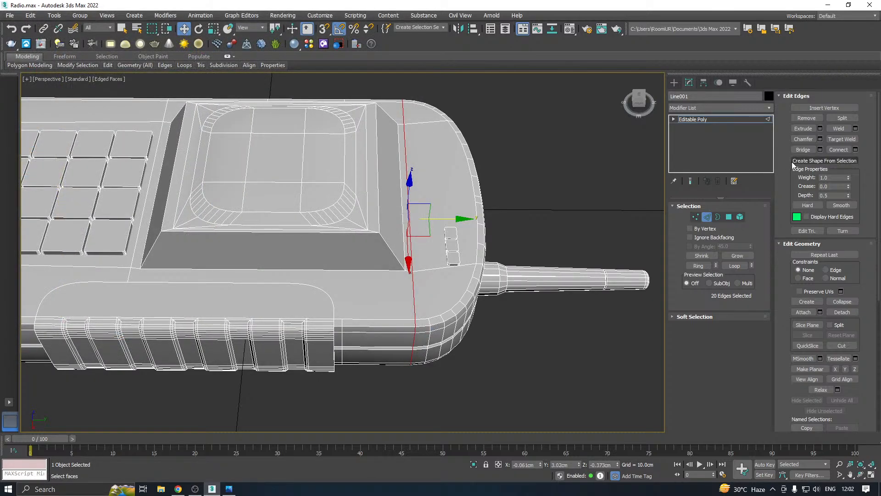
# - Try to extrude the flattened edge loop near the antenna end inward with height -0.041 cm and width 0.018 cm
pyautogui.click(820, 131)
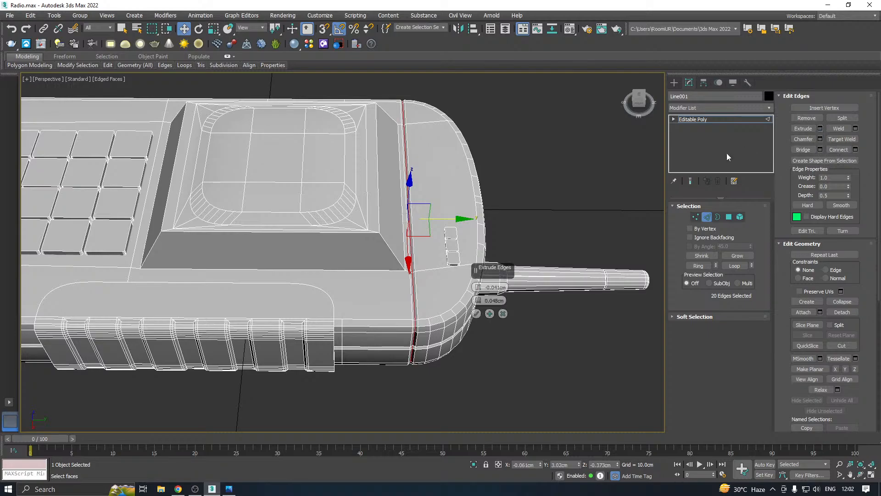
pyautogui.moveTo(440, 225)
pyautogui.keyDown('alt'); pyautogui.mouseDown(button='middle')
pyautogui.moveTo(435, 185)
pyautogui.moveTo(435, 213)
pyautogui.mouseUp(button='middle'); pyautogui.keyUp('alt')
pyautogui.scroll(4, 436, 212)
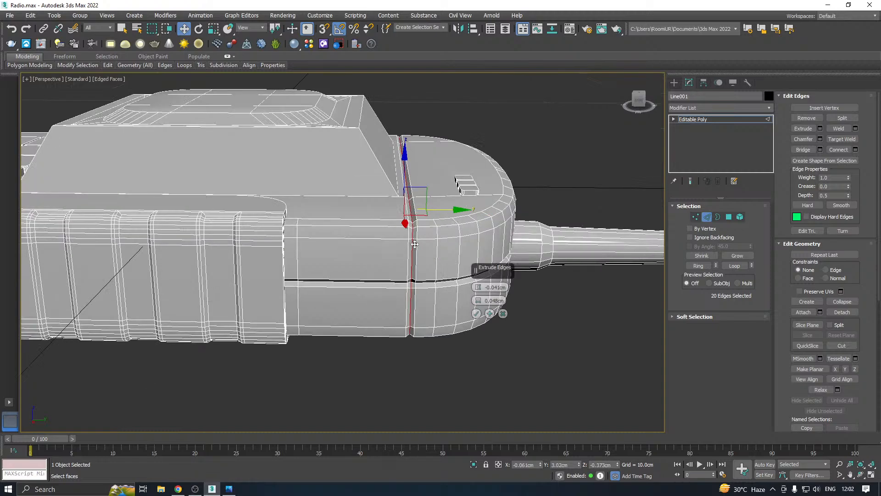
pyautogui.moveTo(479, 307); pyautogui.dragTo(479, 306)
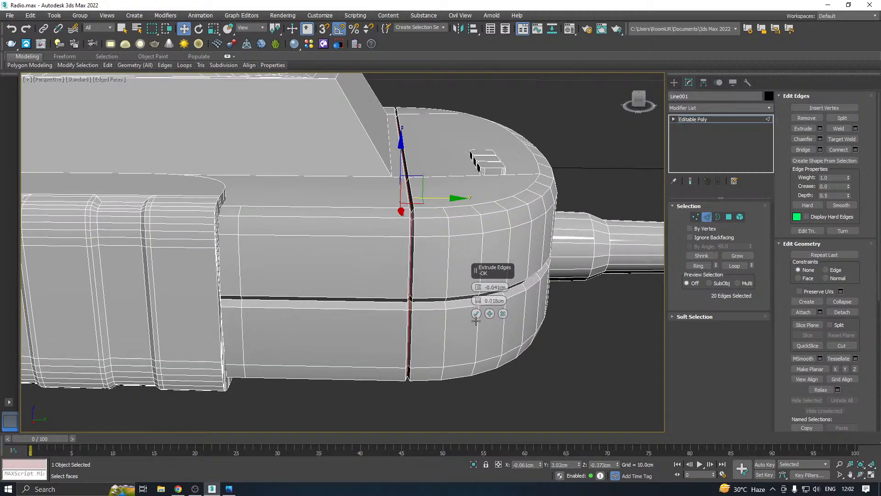
pyautogui.click(477, 315)
pyautogui.scroll(-4, 473, 258)
pyautogui.moveTo(473, 259)
pyautogui.keyDown('alt'); pyautogui.mouseDown(button='middle')
pyautogui.moveTo(489, 303)
pyautogui.moveTo(468, 291)
pyautogui.moveTo(475, 259)
pyautogui.mouseUp(button='middle'); pyautogui.keyUp('alt')
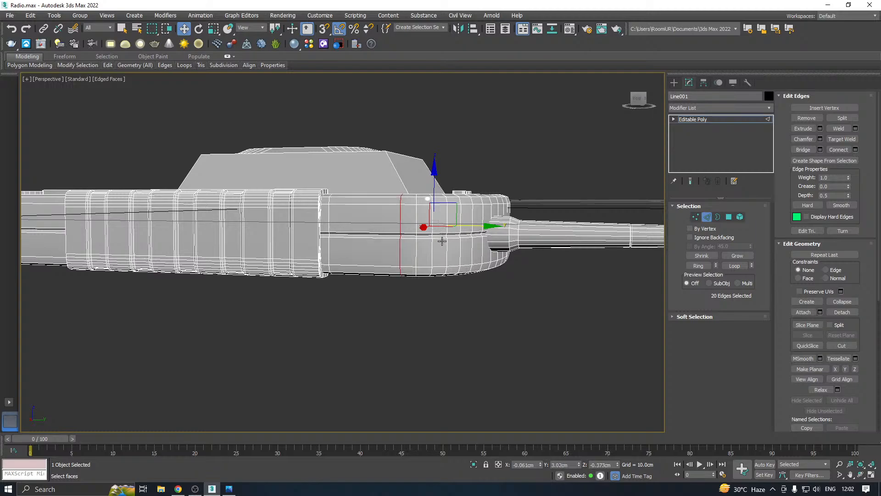
# - Extrude the selected edge loop across the body's antenna end into a groove with height -0.041 cm and width 0.018 cm
pyautogui.click(820, 129)
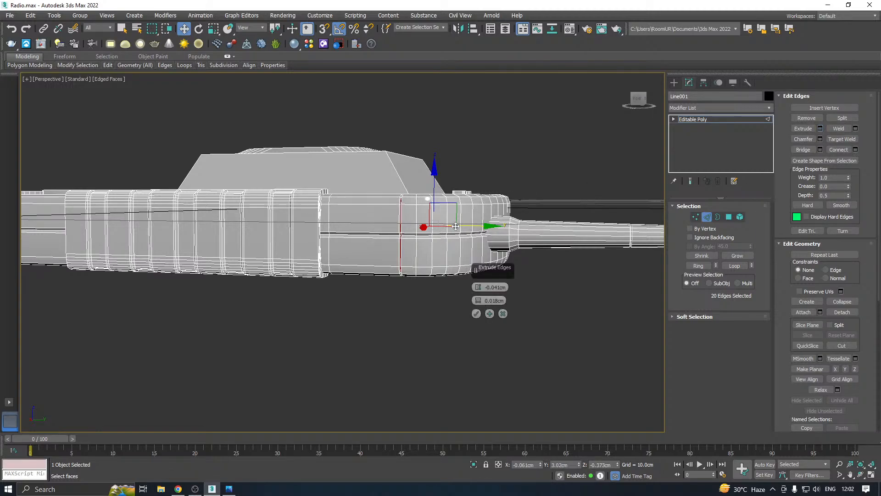
pyautogui.scroll(3, 408, 225)
pyautogui.moveTo(478, 301); pyautogui.dragTo(479, 307)
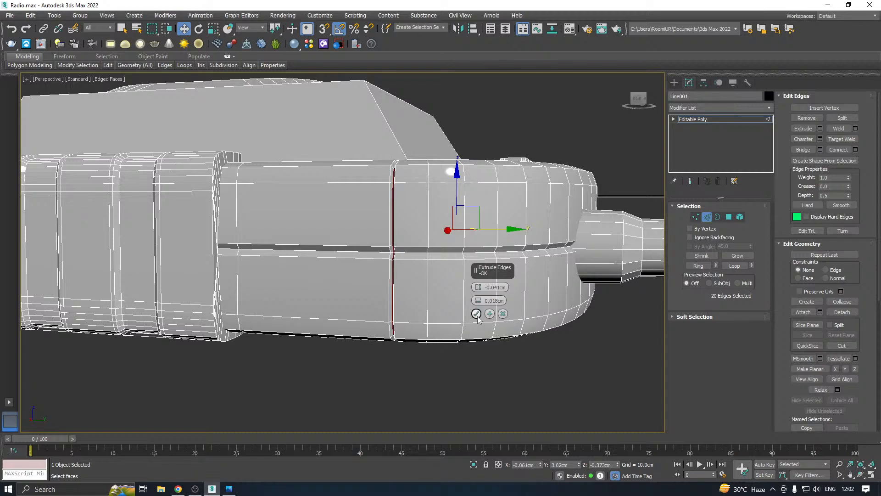
pyautogui.click(476, 313)
pyautogui.keyDown('alt'); pyautogui.moveTo(473, 308); pyautogui.dragTo(531, 251, button='middle'); pyautogui.keyUp('alt')
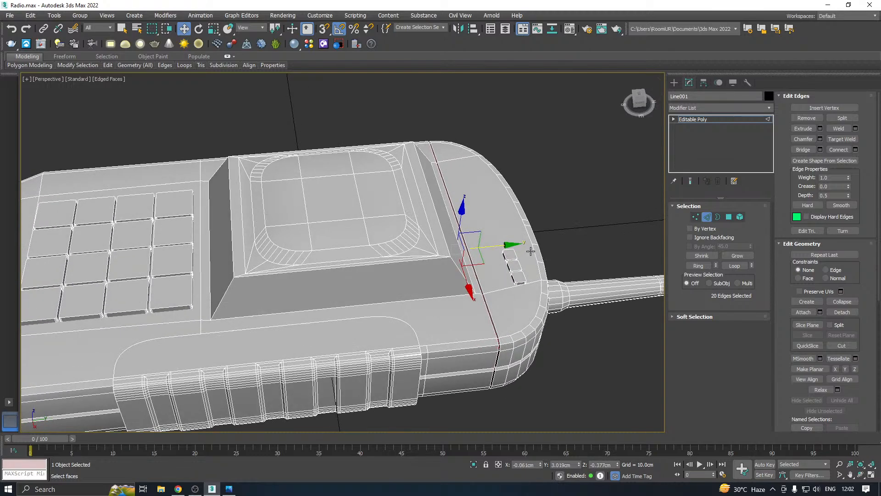
pyautogui.scroll(-5, 530, 251)
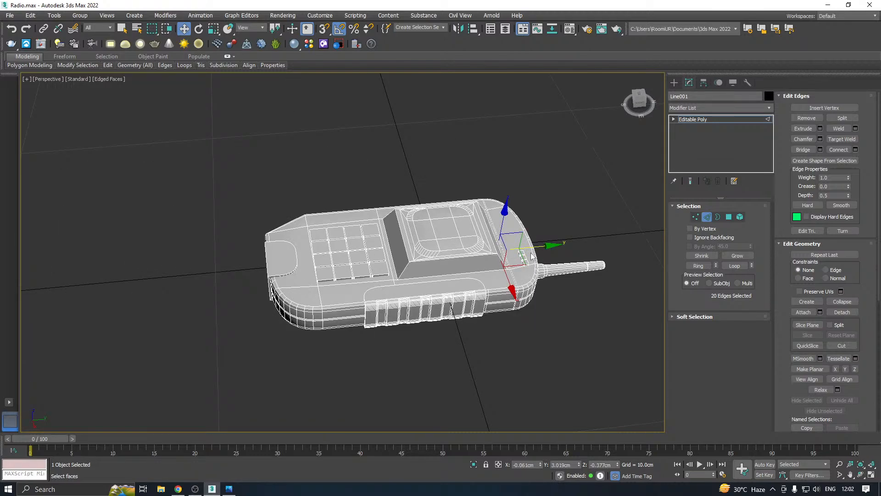
# - Leave edge editing on the radio body and bring the keypad area into close view
pyautogui.keyDown('alt'); pyautogui.moveTo(531, 256); pyautogui.dragTo(571, 247, button='middle'); pyautogui.keyUp('alt')
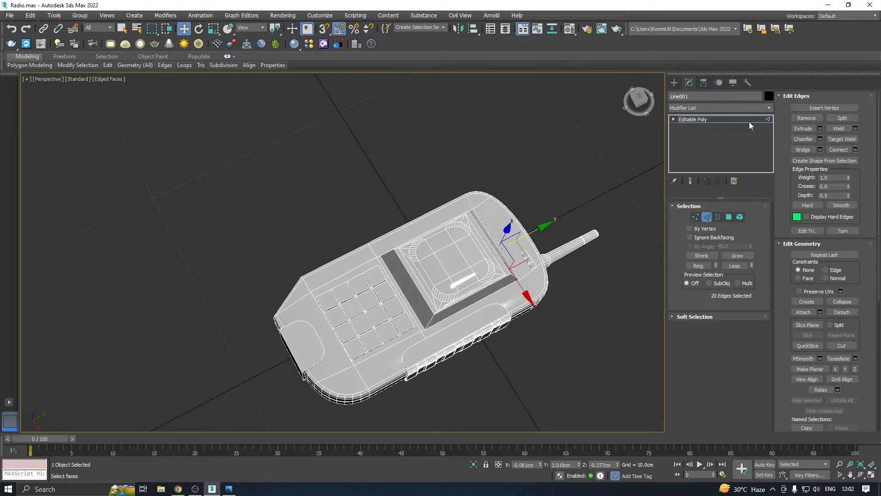
pyautogui.click(730, 120)
pyautogui.scroll(6, 362, 329)
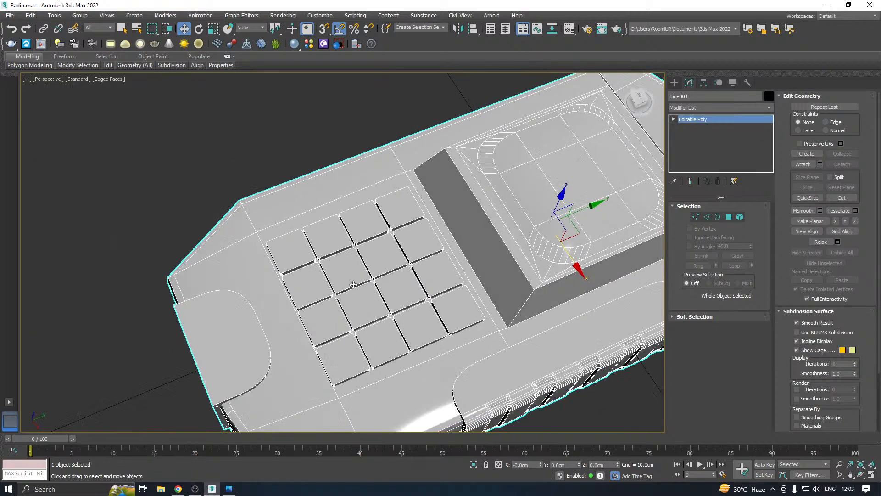
pyautogui.keyDown('alt'); pyautogui.moveTo(362, 288); pyautogui.dragTo(341, 262, button='middle'); pyautogui.keyUp('alt')
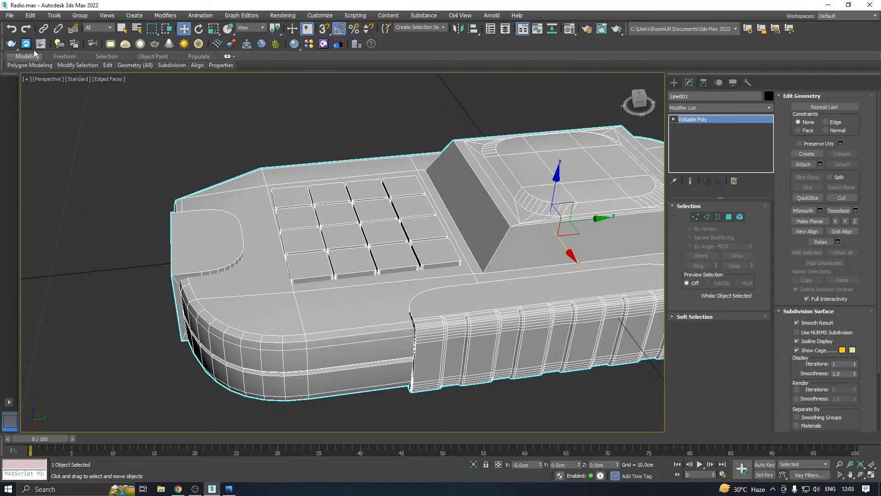
pyautogui.click(9, 15)
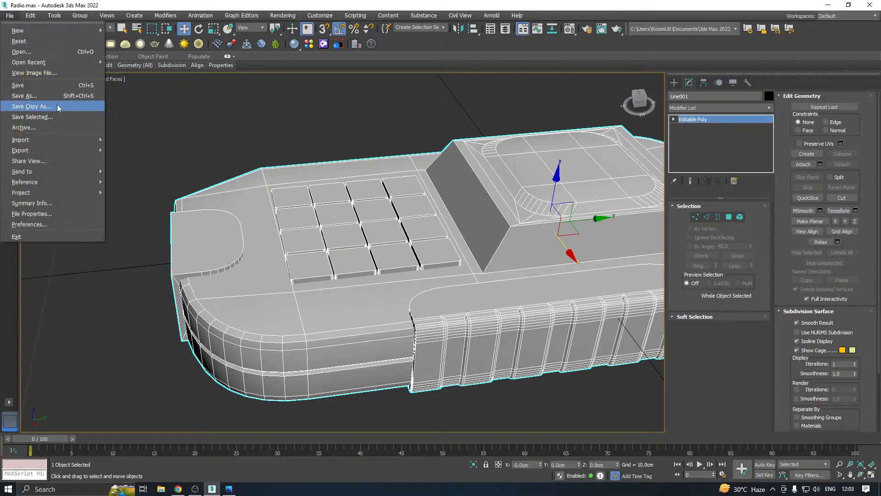
pyautogui.click(57, 103)
pyautogui.click(423, 17)
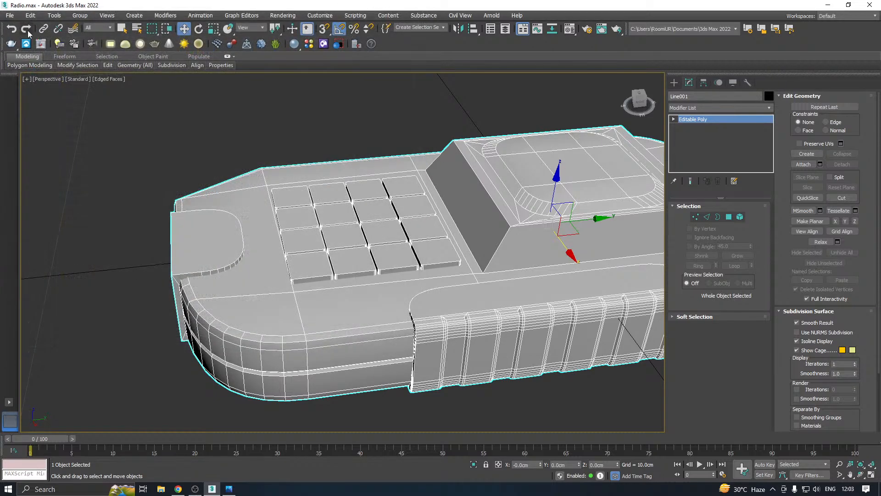
# - Save a copy of the scene as Radio15.max
pyautogui.click(9, 15)
pyautogui.click(45, 109)
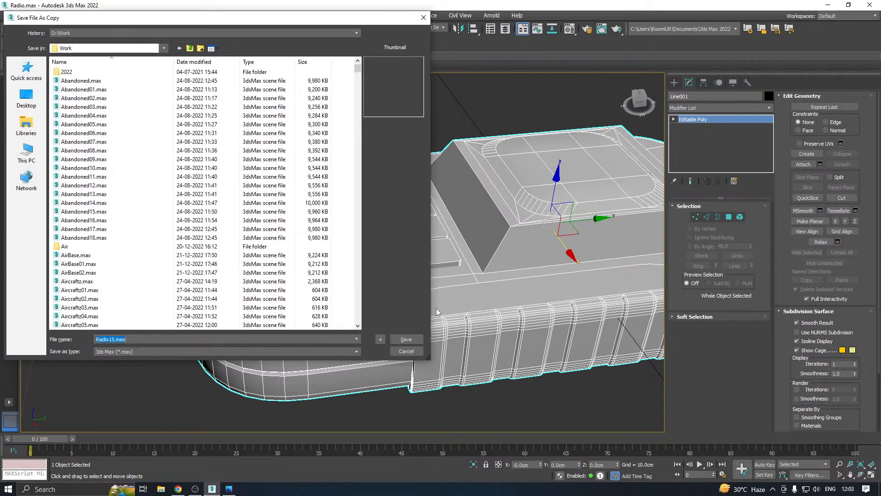
pyautogui.click(403, 336)
# - Draw a rectangle spline about 3.55 cm long and 3.61 cm wide around the keypad in the top view
pyautogui.press('t')
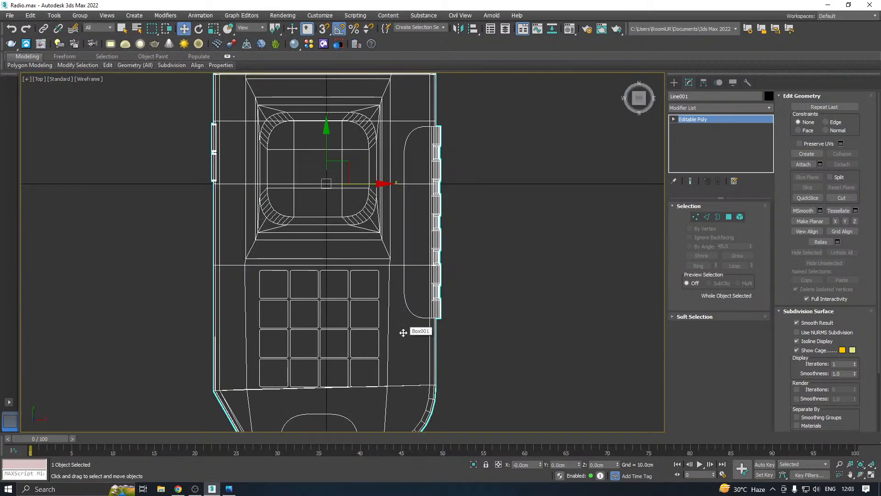
pyautogui.scroll(-2, 304, 332)
pyautogui.scroll(1, 304, 334)
pyautogui.scroll(8, 304, 335)
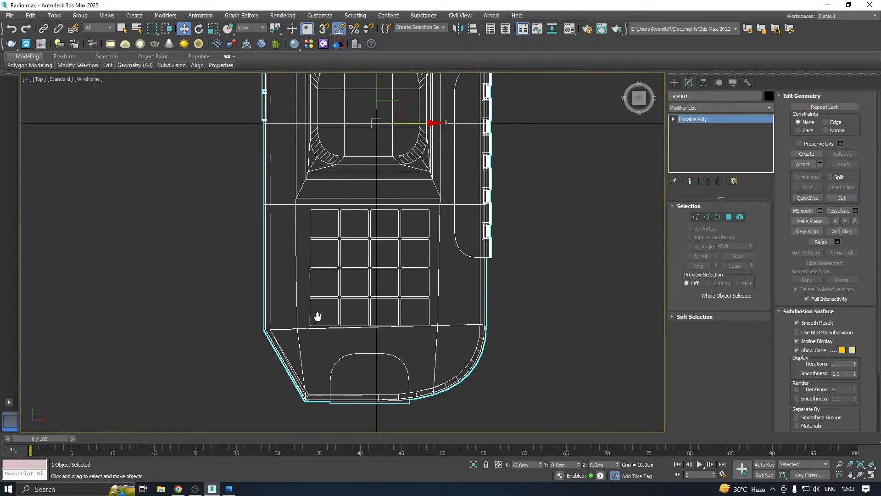
pyautogui.scroll(-3, 302, 345)
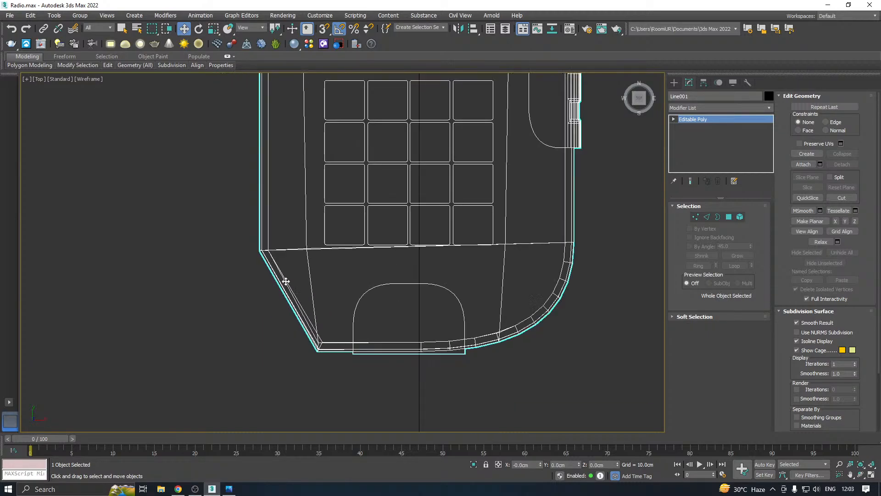
pyautogui.scroll(-3, 287, 281)
pyautogui.moveTo(282, 287); pyautogui.dragTo(302, 336, button='middle')
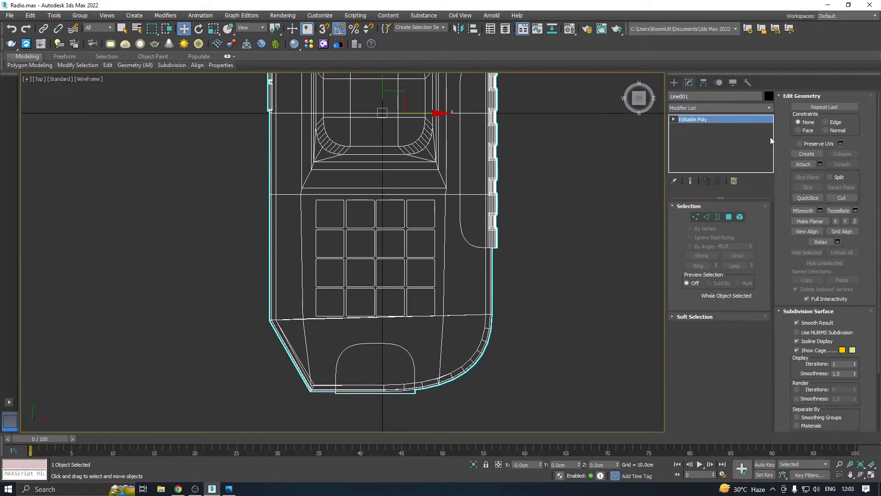
pyautogui.click(675, 82)
pyautogui.click(694, 155)
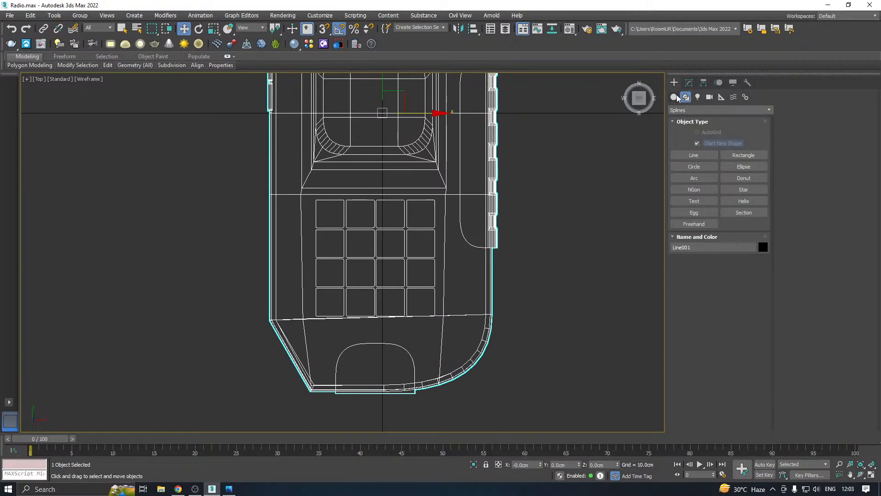
pyautogui.click(743, 155)
pyautogui.scroll(2, 291, 258)
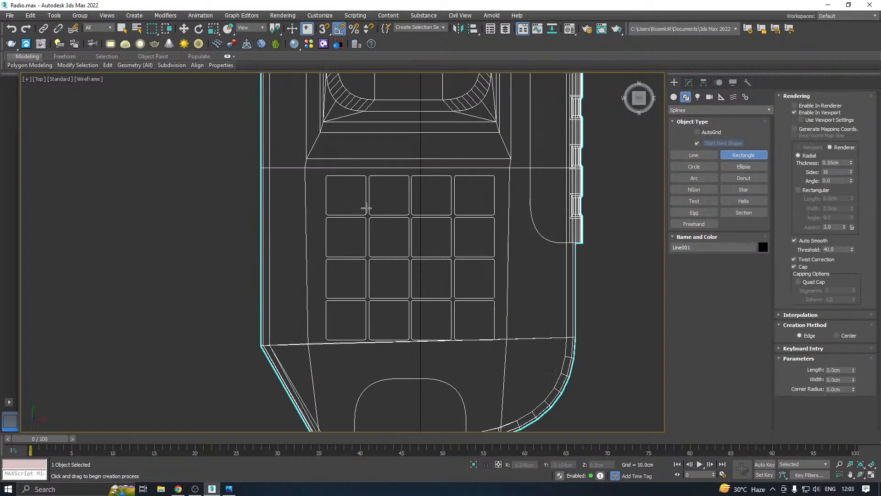
pyautogui.moveTo(323, 173); pyautogui.dragTo(510, 356)
pyautogui.rightClick(502, 316)
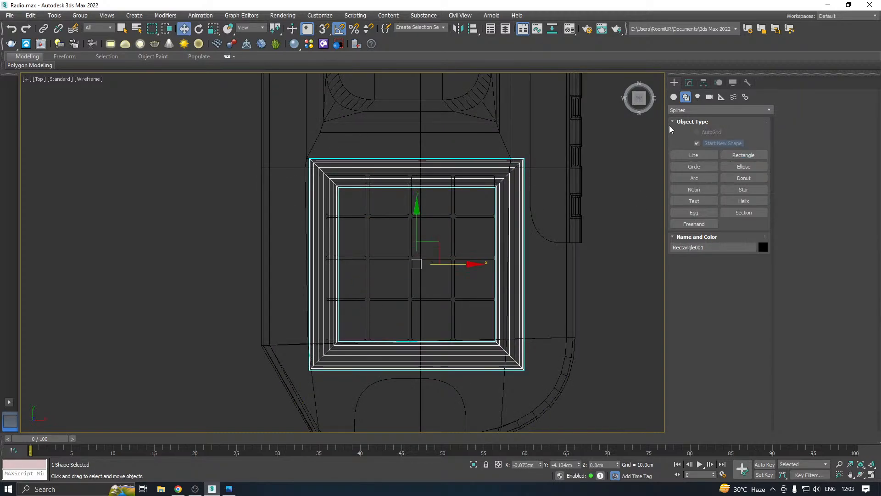
# - Render the keypad rectangle with a rectangular cross-section 2.246 cm long and 0.18 cm wide
pyautogui.click(689, 82)
pyautogui.click(693, 299)
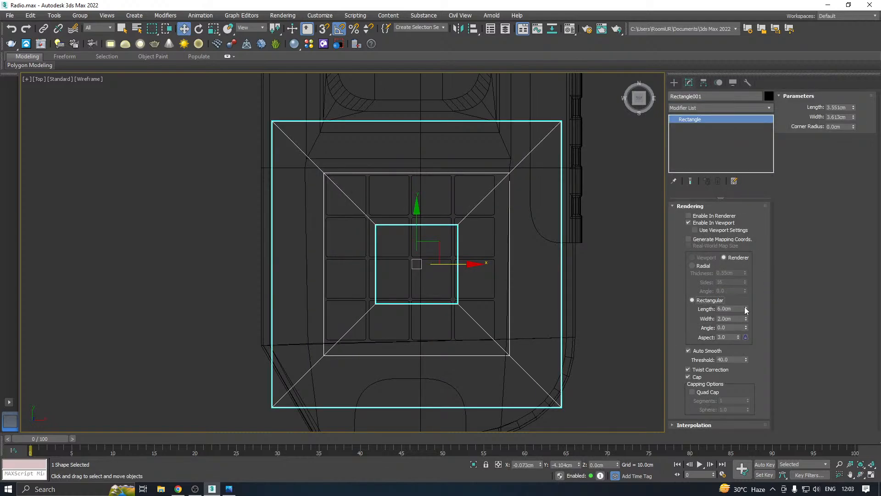
pyautogui.moveTo(746, 311); pyautogui.dragTo(748, 335)
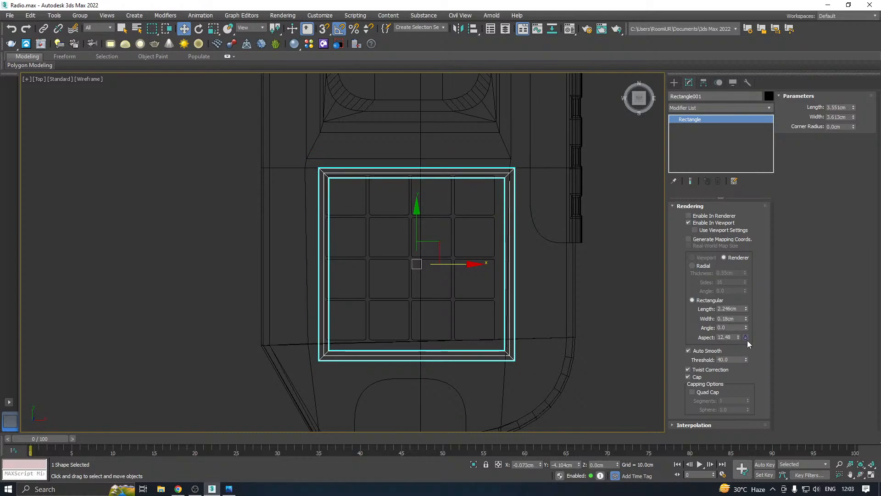
# - In the perspective view, reduce the frame's cross-section length to 0.135 cm and raise it to Z 0.315 cm around the keys
pyautogui.press('p')
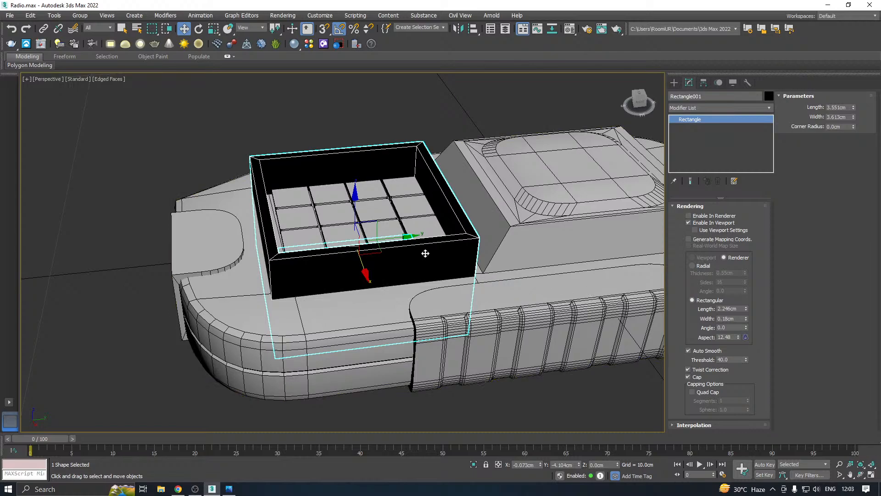
pyautogui.keyDown('alt'); pyautogui.moveTo(381, 241); pyautogui.dragTo(399, 224, button='middle'); pyautogui.keyUp('alt')
pyautogui.scroll(3, 399, 222)
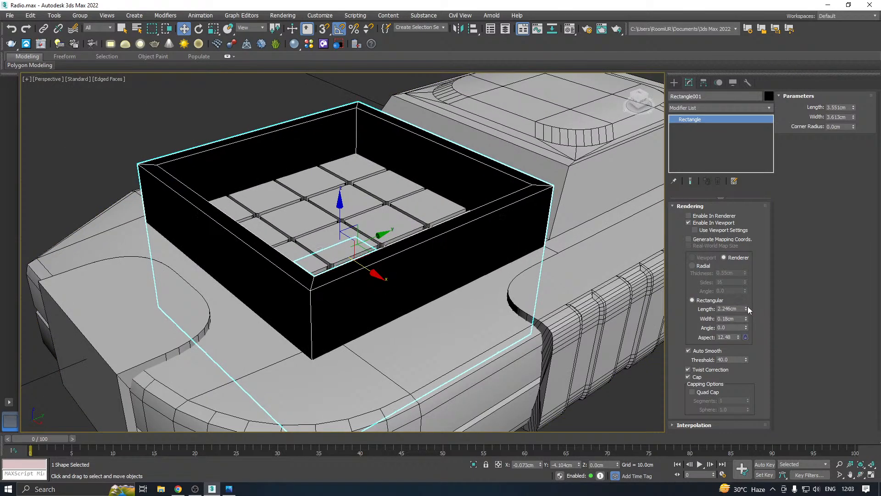
pyautogui.moveTo(746, 307); pyautogui.dragTo(756, 360)
pyautogui.moveTo(334, 221); pyautogui.dragTo(344, 201)
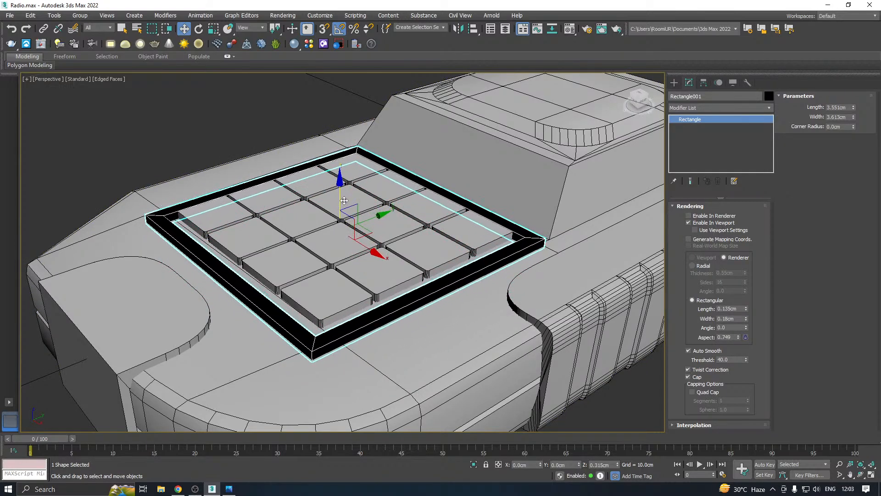
# - Assign the grey material to the black keypad frame
pyautogui.keyDown('alt'); pyautogui.moveTo(386, 233); pyautogui.dragTo(372, 227, button='middle'); pyautogui.keyUp('alt')
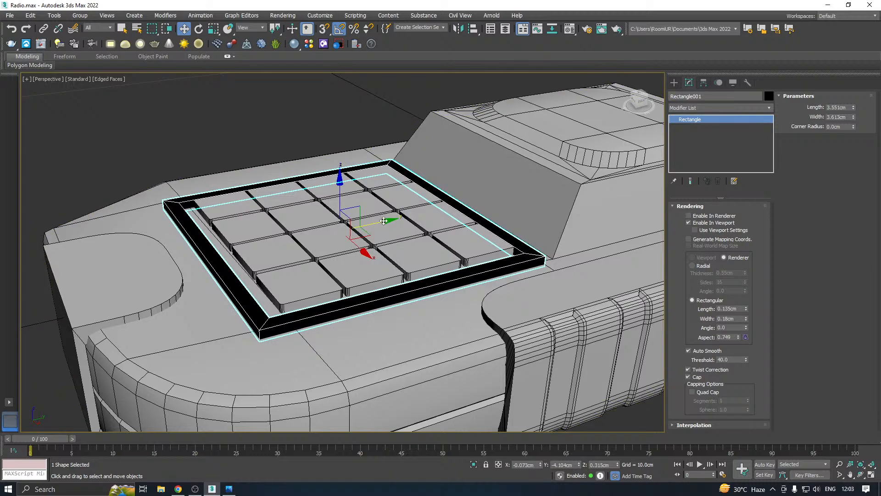
pyautogui.press('m')
pyautogui.click(68, 219)
pyautogui.press('m')
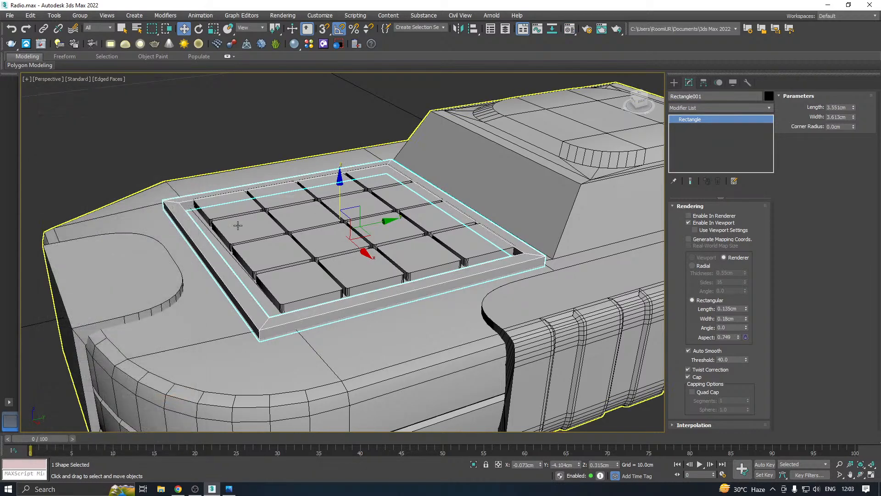
# - Convert the frame to an Editable Spline and move its two vertices farthest from the display along Y toward the keys
pyautogui.keyDown('alt'); pyautogui.moveTo(238, 225); pyautogui.dragTo(199, 218, button='middle'); pyautogui.keyUp('alt')
pyautogui.rightClick(678, 123)
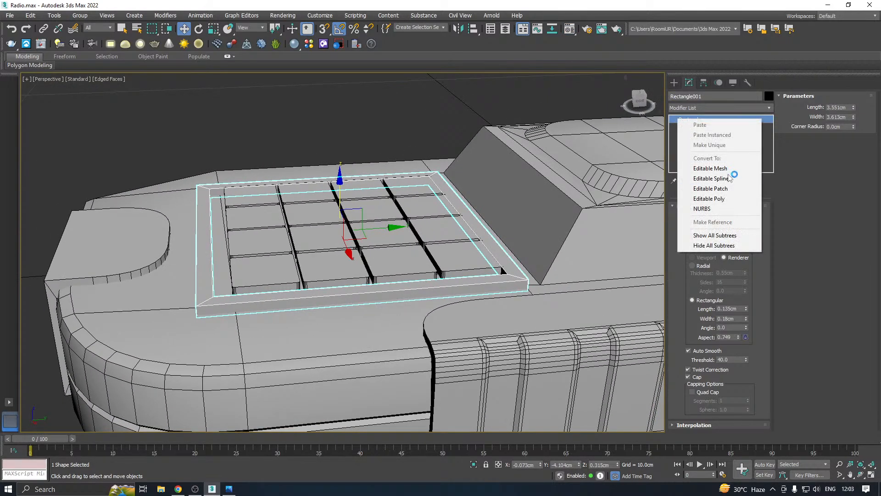
pyautogui.click(733, 178)
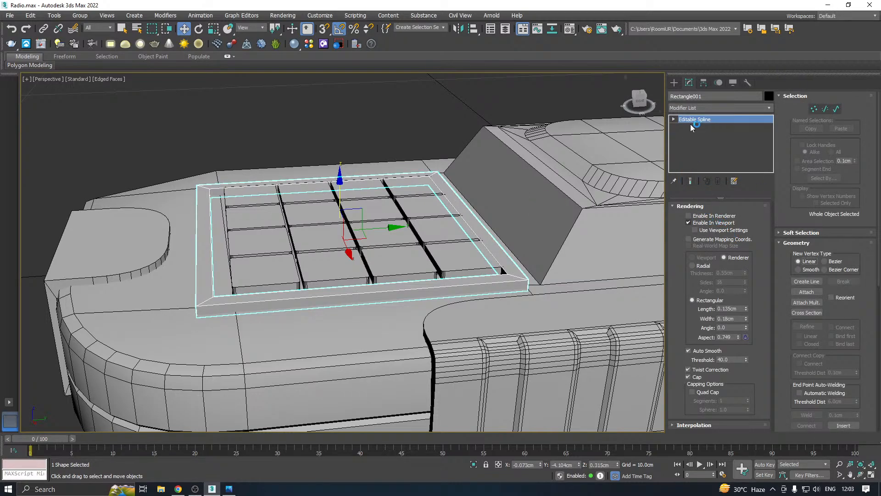
pyautogui.press('1')
pyautogui.moveTo(133, 157); pyautogui.dragTo(270, 402)
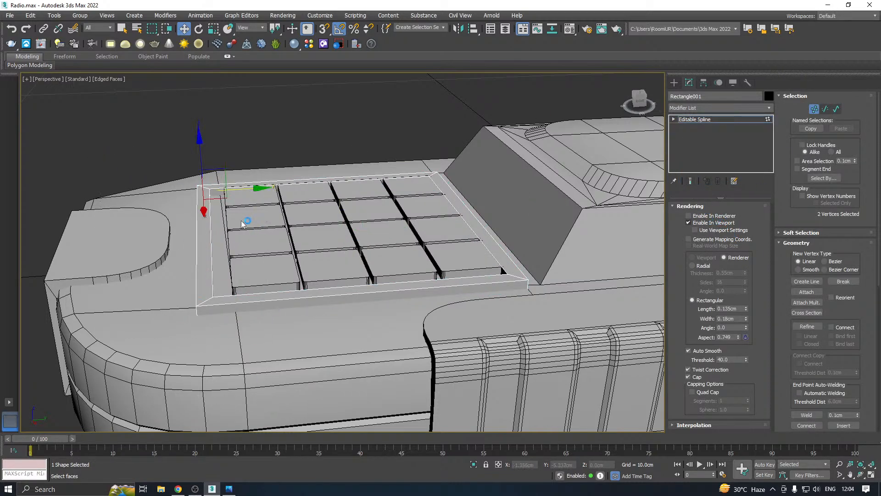
pyautogui.moveTo(232, 189); pyautogui.dragTo(246, 183)
# - Move the frame's two vertices nearest the display slightly along Y toward the display block
pyautogui.keyDown('alt'); pyautogui.moveTo(351, 209); pyautogui.dragTo(329, 191, button='middle'); pyautogui.keyUp('alt')
pyautogui.moveTo(439, 198); pyautogui.dragTo(543, 417)
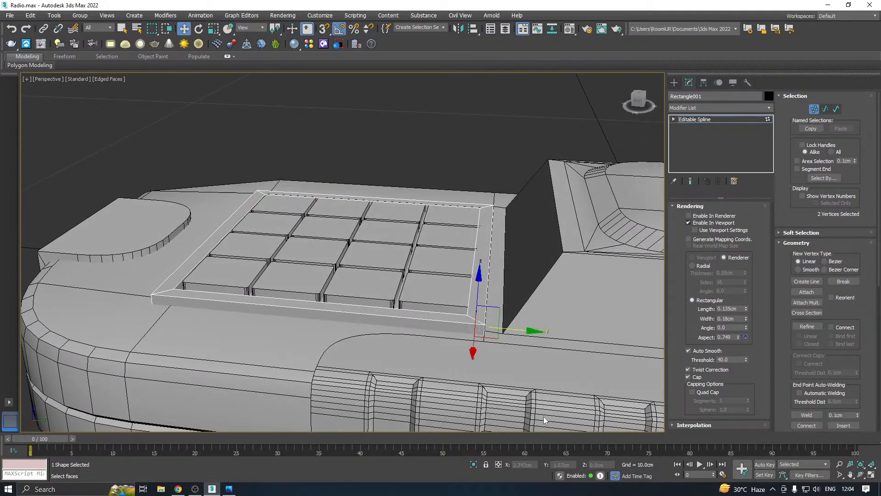
pyautogui.moveTo(510, 329); pyautogui.dragTo(515, 330)
# - Adjust the frame's side vertices along X, pulling the pair beside the ribbed grip in close to the keys
pyautogui.scroll(-3, 476, 306)
pyautogui.keyDown('alt'); pyautogui.moveTo(407, 301); pyautogui.dragTo(292, 301, button='middle'); pyautogui.keyUp('alt')
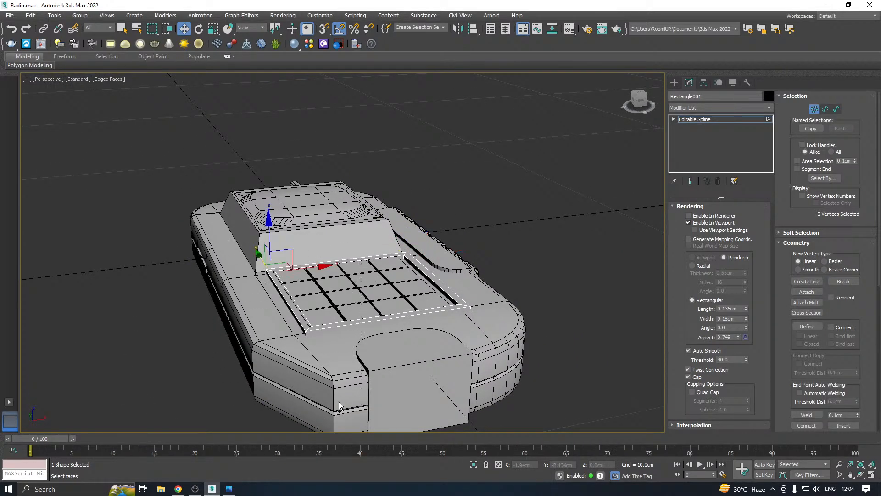
pyautogui.scroll(5, 292, 301)
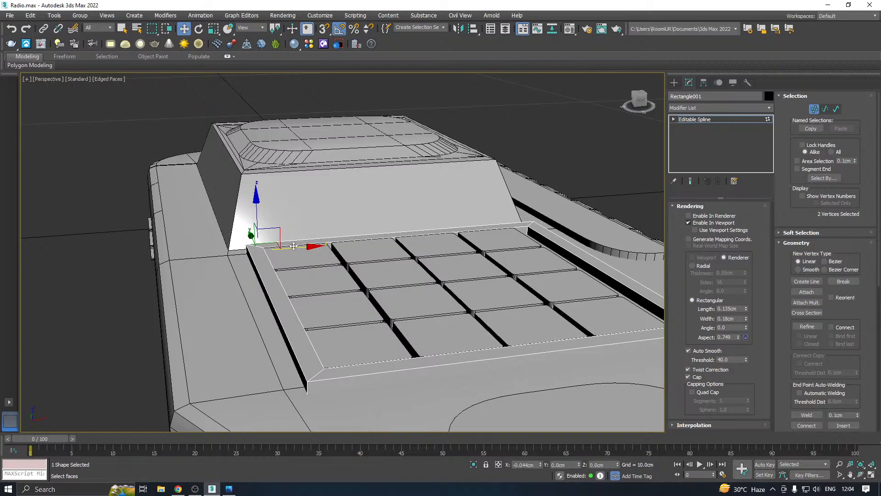
pyautogui.keyDown('alt'); pyautogui.moveTo(298, 247); pyautogui.dragTo(290, 259, button='middle'); pyautogui.keyUp('alt')
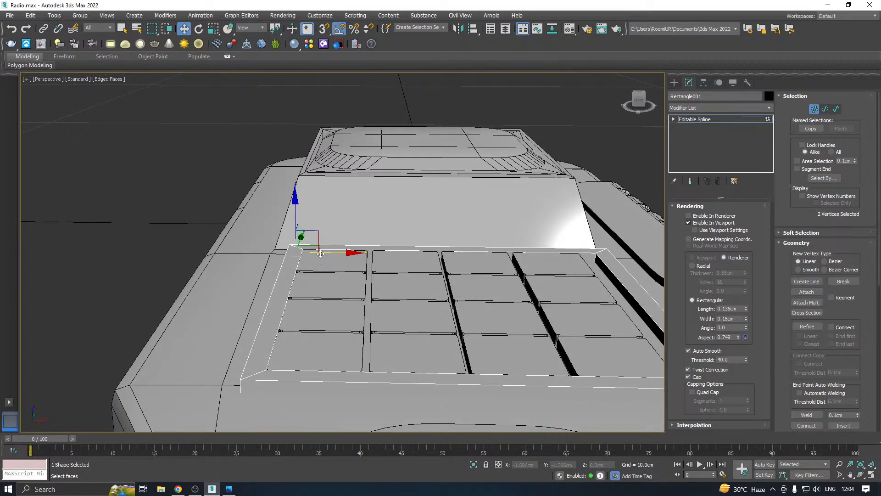
pyautogui.moveTo(320, 253); pyautogui.dragTo(320, 254)
pyautogui.moveTo(392, 268); pyautogui.dragTo(257, 262, button='middle')
pyautogui.moveTo(382, 450); pyautogui.dragTo(383, 448)
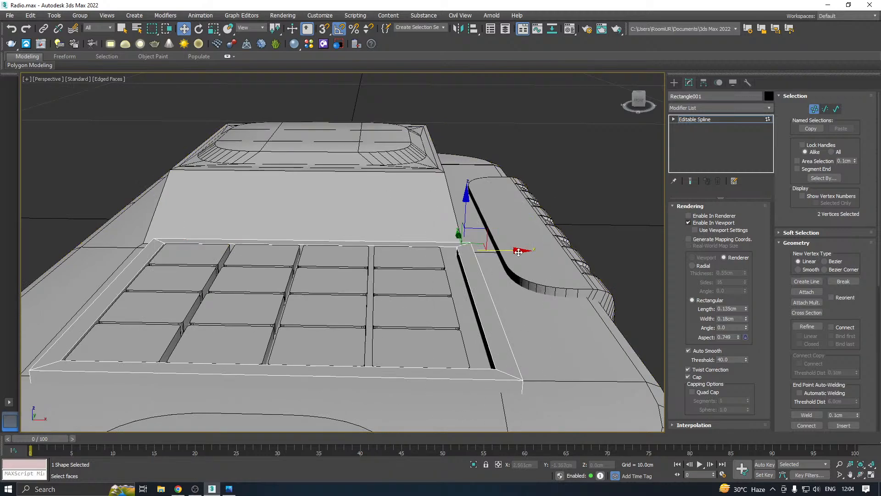
pyautogui.moveTo(510, 248); pyautogui.dragTo(477, 248)
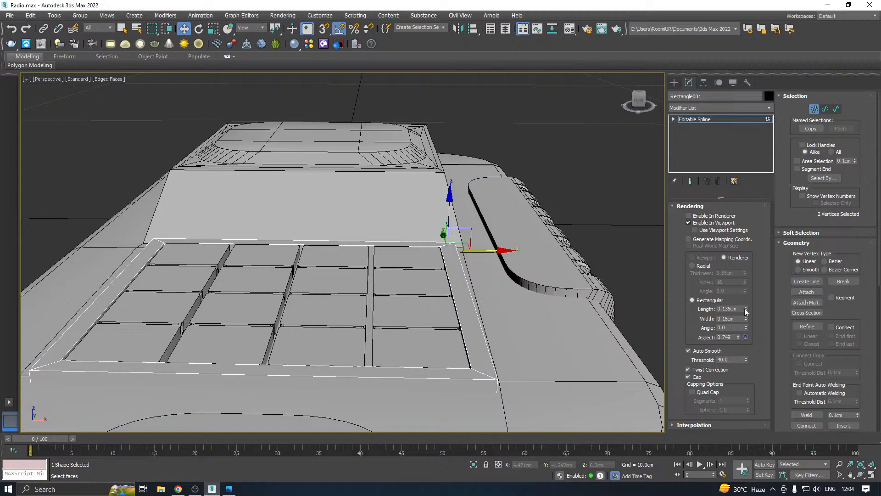
# - Set the frame's cross-section length to 0.055 cm and lower the whole frame to Z 0.258 cm on the radio body
pyautogui.moveTo(746, 311); pyautogui.dragTo(746, 324)
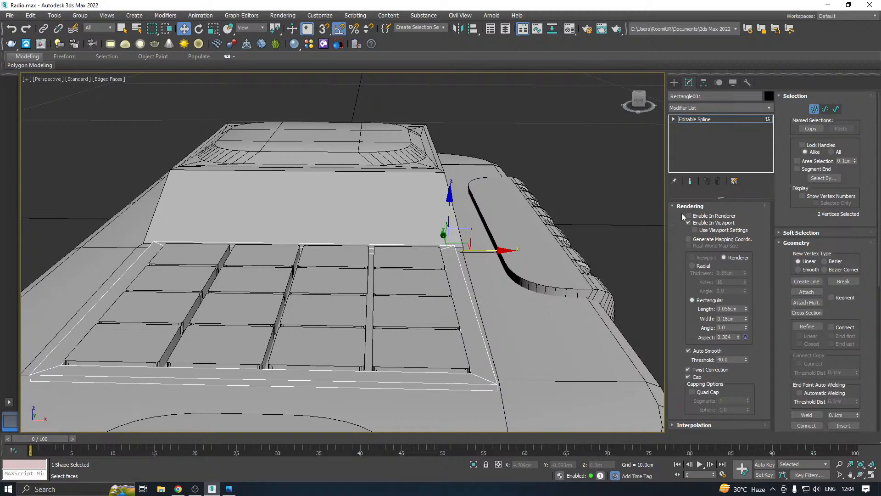
pyautogui.click(709, 120)
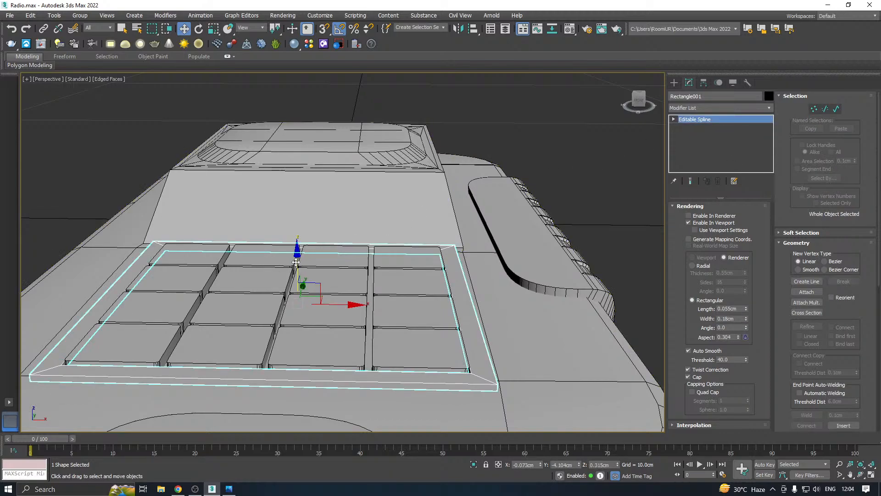
pyautogui.moveTo(296, 262); pyautogui.dragTo(299, 268)
pyautogui.scroll(-5, 328, 278)
pyautogui.moveTo(328, 278)
pyautogui.keyDown('alt'); pyautogui.mouseDown(button='middle')
pyautogui.moveTo(395, 319)
pyautogui.moveTo(316, 280)
pyautogui.mouseUp(button='middle'); pyautogui.keyUp('alt')
pyautogui.keyDown('alt'); pyautogui.moveTo(348, 287); pyautogui.dragTo(349, 264, button='middle'); pyautogui.keyUp('alt')
pyautogui.scroll(4, 350, 264)
# - Convert the keypad frame to an Editable Poly
pyautogui.rightClick(719, 140)
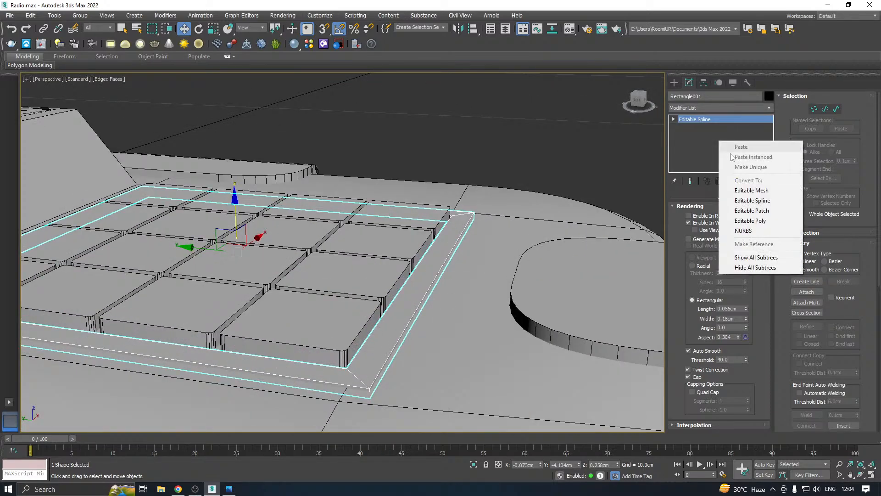
pyautogui.click(753, 220)
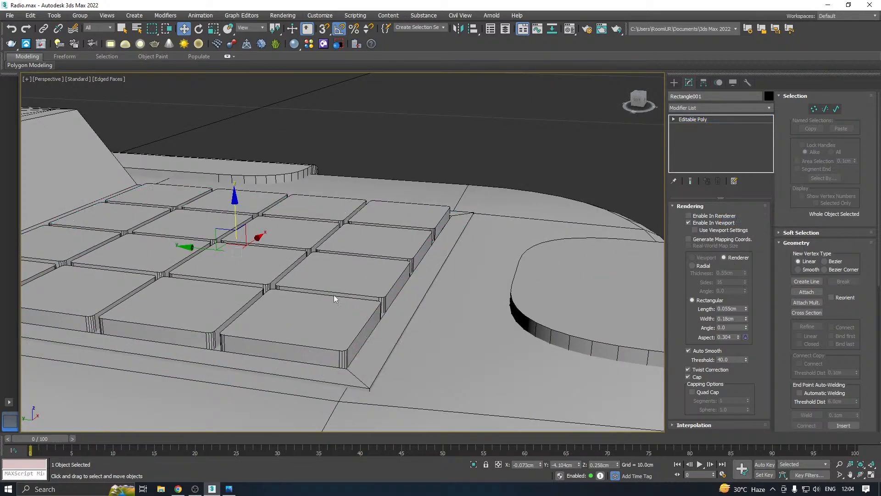
pyautogui.keyDown('alt'); pyautogui.moveTo(334, 295); pyautogui.dragTo(368, 289, button='middle'); pyautogui.keyUp('alt')
# - Select the keypad frame's four top polygons and raise them to Z 0.306 cm
pyautogui.click(729, 216)
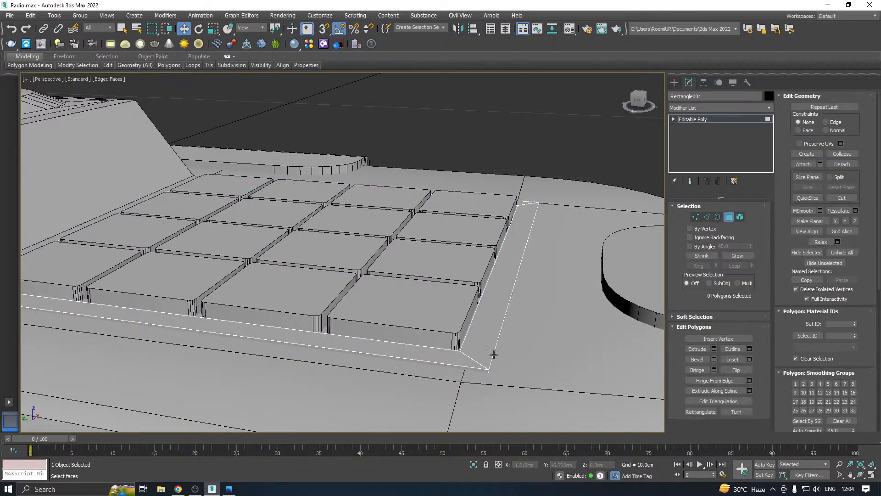
pyautogui.click(453, 357)
pyautogui.keyDown('ctrl'); pyautogui.click(481, 337); pyautogui.keyUp('ctrl')
pyautogui.keyDown('shift'); pyautogui.click(480, 337); pyautogui.keyUp('shift')
pyautogui.keyDown('alt'); pyautogui.moveTo(477, 338); pyautogui.dragTo(433, 315, button='middle'); pyautogui.keyUp('alt')
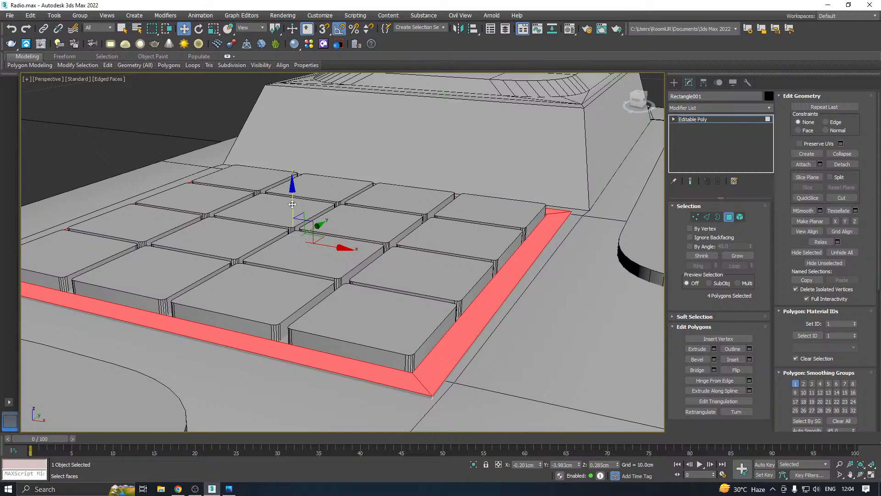
pyautogui.moveTo(290, 203); pyautogui.dragTo(287, 200)
# - Chamfer the frame's outer top edge loop by 0.118 cm with 4 segments
pyautogui.click(707, 216)
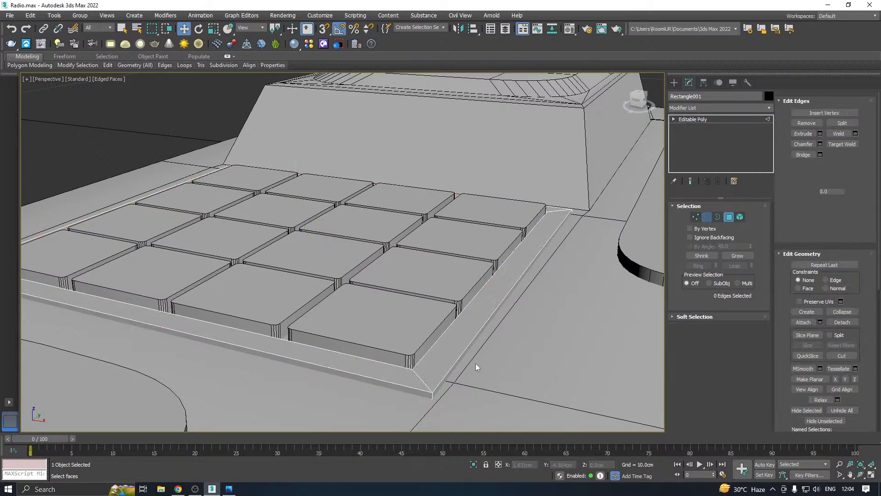
pyautogui.click(410, 386)
pyautogui.keyDown('shift'); pyautogui.click(410, 386); pyautogui.keyUp('shift')
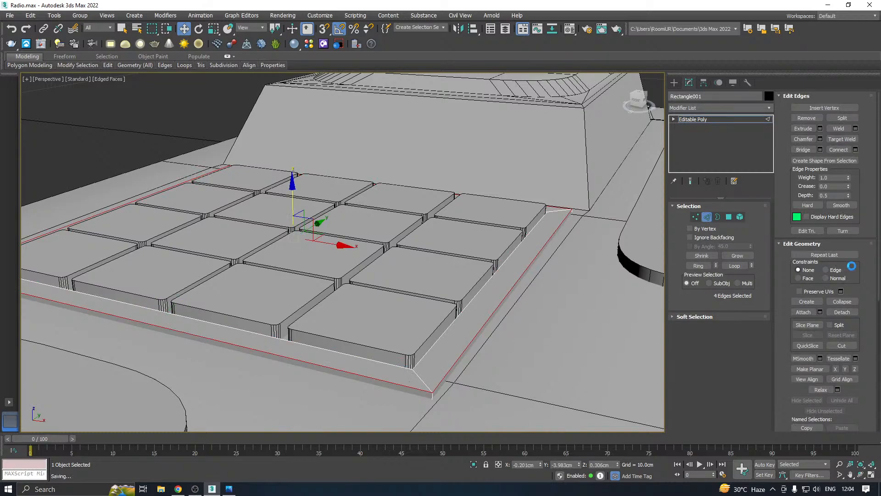
pyautogui.click(820, 139)
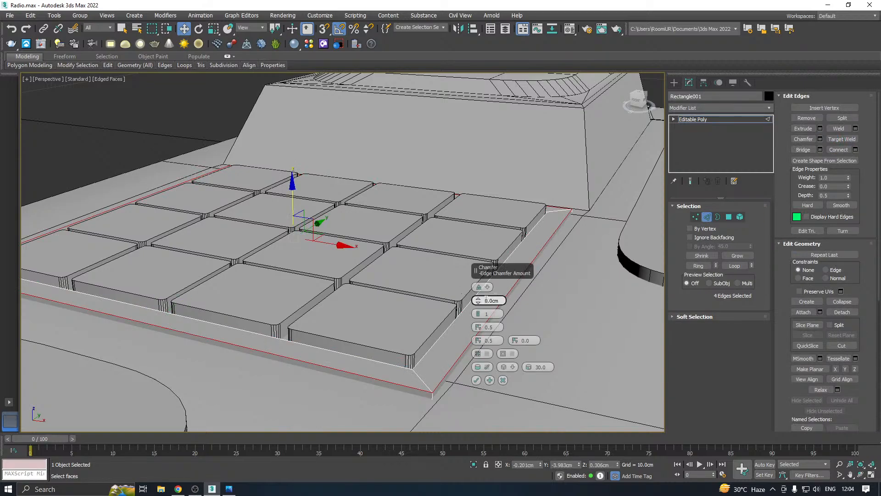
pyautogui.moveTo(478, 300)
pyautogui.mouseDown()
pyautogui.moveTo(478, 293)
pyautogui.moveTo(479, 314)
pyautogui.mouseUp()
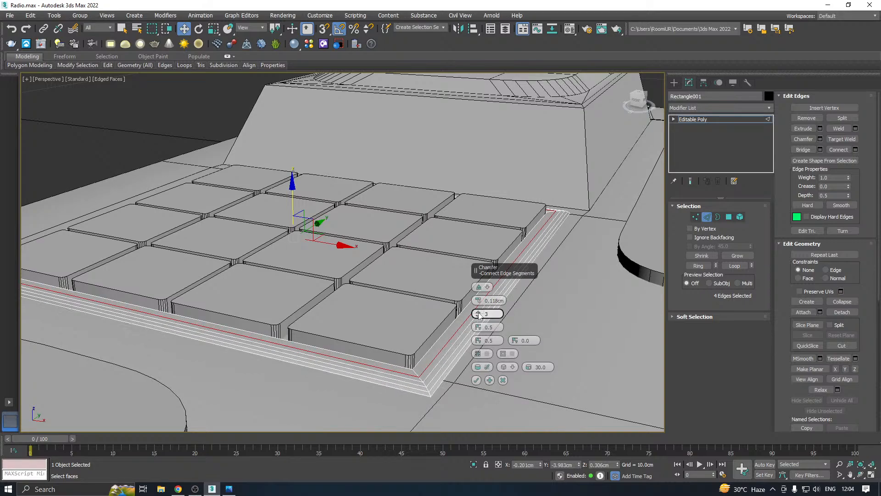
pyautogui.rightClick(478, 320)
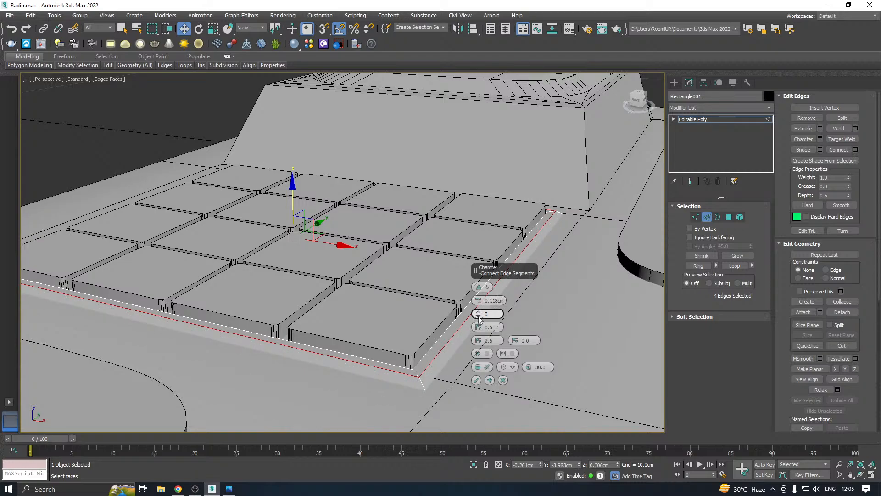
pyautogui.moveTo(478, 316); pyautogui.dragTo(479, 309)
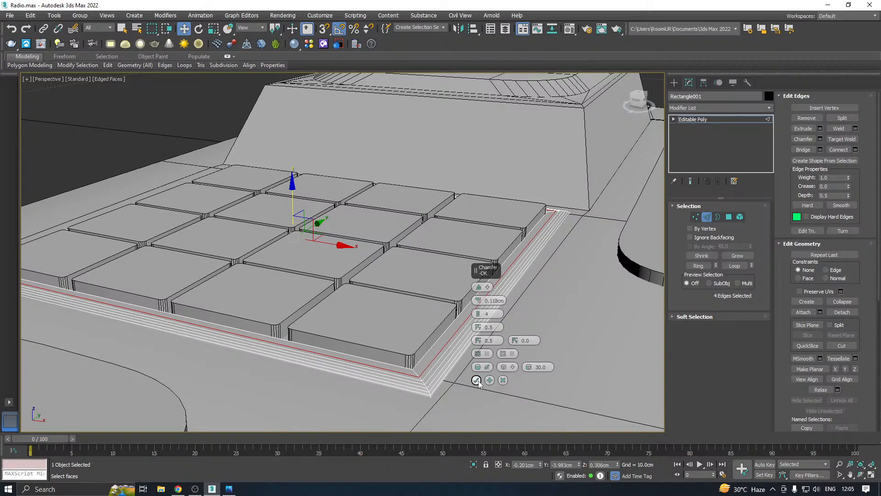
pyautogui.click(477, 380)
# - Raise the whole keypad frame to Z 0.28 cm on the radio body and deselect it
pyautogui.click(692, 120)
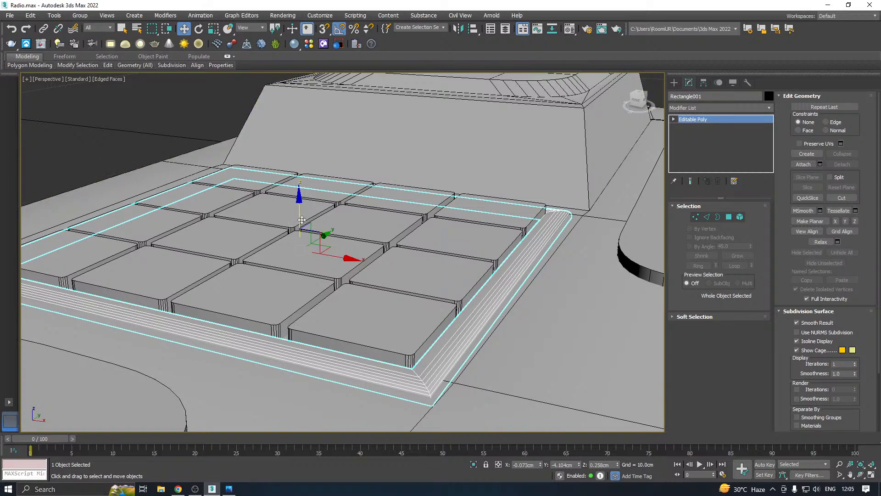
pyautogui.moveTo(299, 220); pyautogui.dragTo(298, 216)
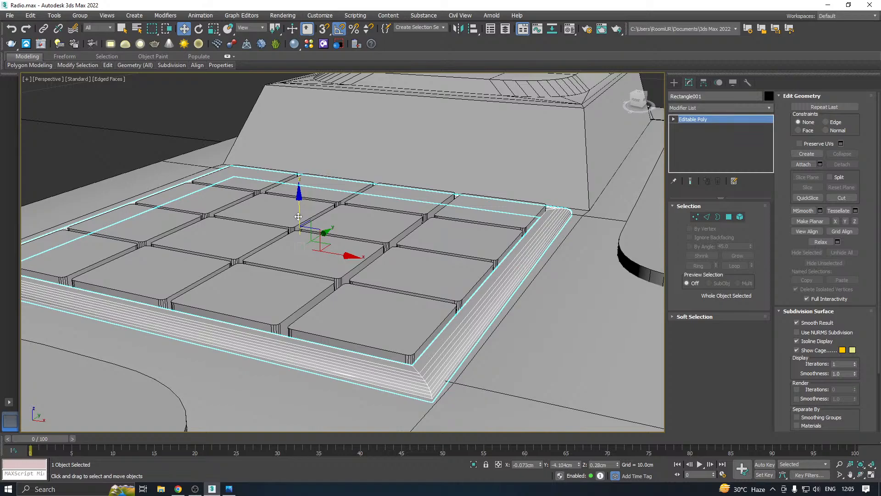
pyautogui.scroll(-4, 298, 216)
pyautogui.keyDown('alt'); pyautogui.moveTo(298, 216); pyautogui.dragTo(413, 295, button='middle'); pyautogui.keyUp('alt')
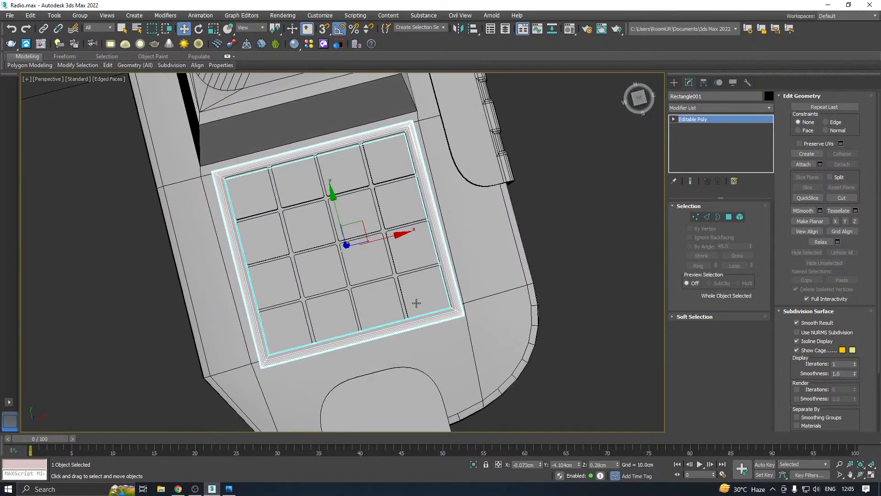
pyautogui.click(562, 284)
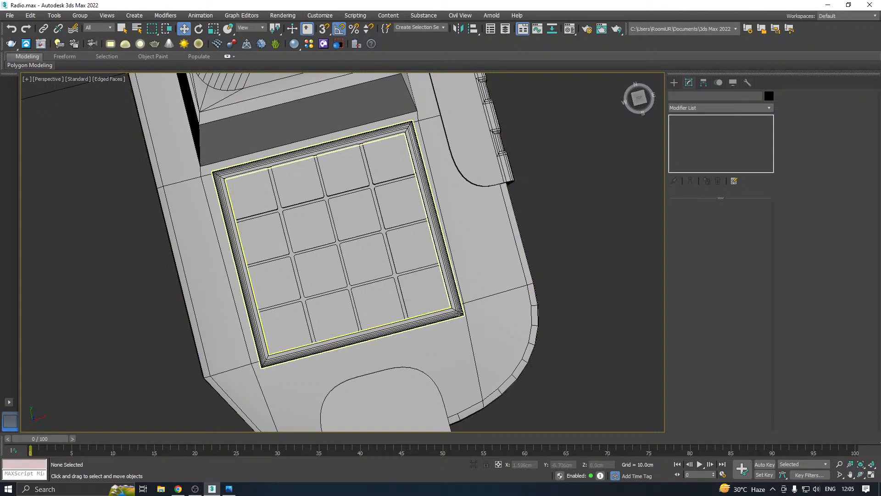
# - Select an edge loop along the frame's rounded bevel and extrude it inward with a height of -0.005 cm
pyautogui.click(466, 315)
pyautogui.keyDown('alt'); pyautogui.moveTo(466, 316); pyautogui.dragTo(537, 239, button='middle'); pyautogui.keyUp('alt')
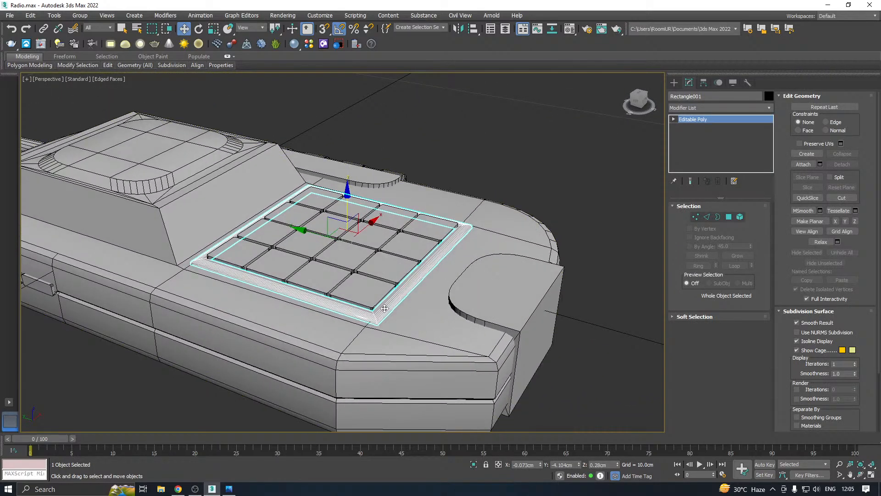
pyautogui.scroll(5, 537, 238)
pyautogui.click(707, 217)
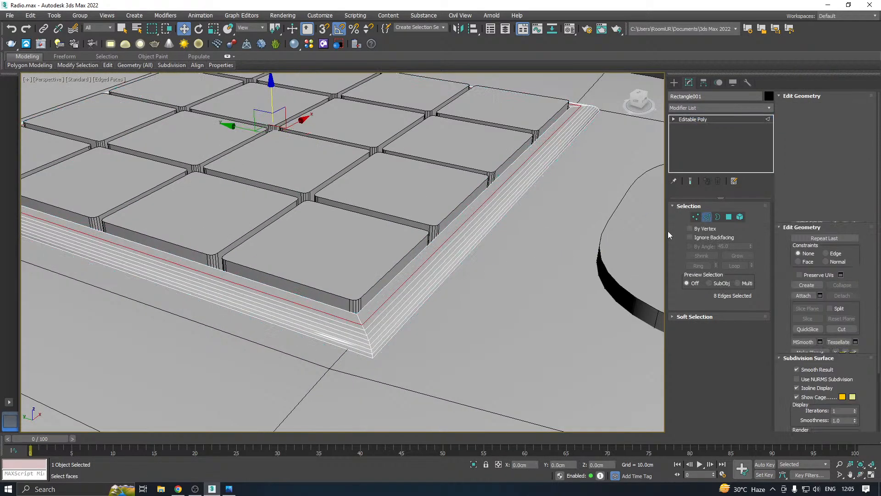
pyautogui.doubleClick(349, 336)
pyautogui.scroll(2, 356, 324)
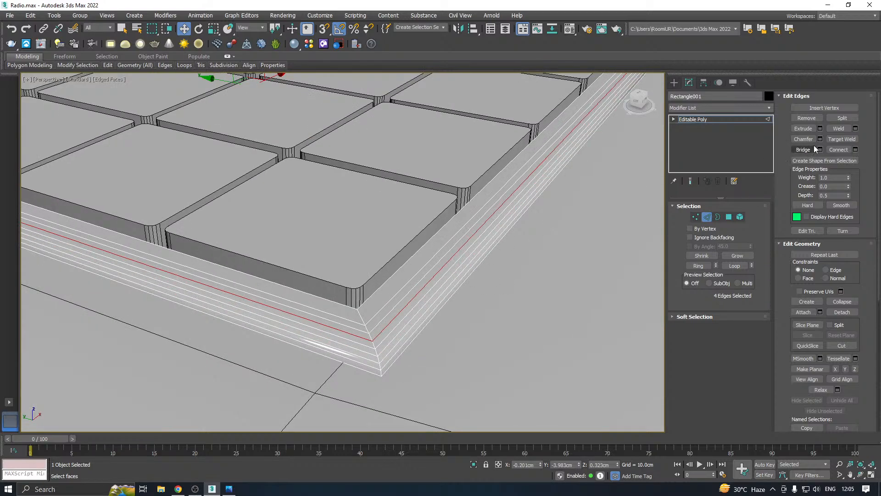
pyautogui.click(820, 129)
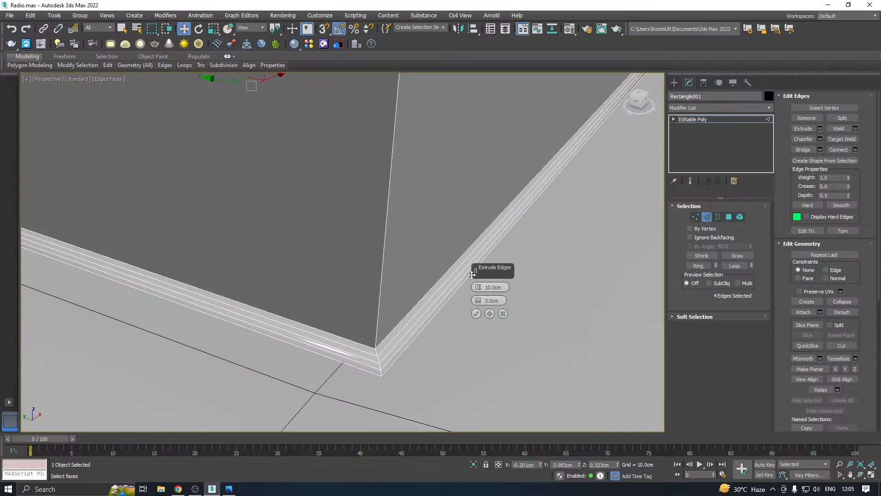
pyautogui.moveTo(478, 287); pyautogui.dragTo(478, 327)
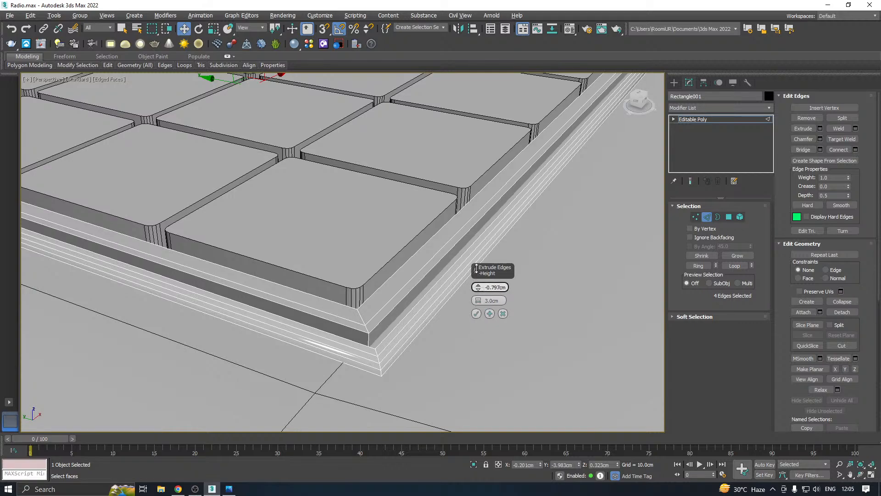
pyautogui.moveTo(476, 258)
pyautogui.mouseDown()
pyautogui.moveTo(473, 229)
pyautogui.moveTo(471, 253)
pyautogui.mouseUp()
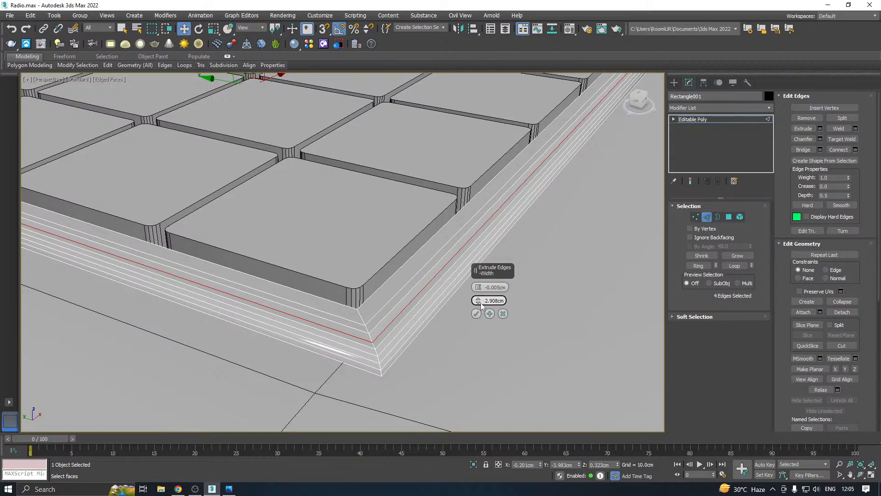
# - Set the frame edge extrusion's width to about 0.106 cm, apply it and leave edge editing
pyautogui.moveTo(480, 302); pyautogui.dragTo(485, 312)
pyautogui.moveTo(477, 264); pyautogui.dragTo(482, 348)
pyautogui.rightClick(478, 300)
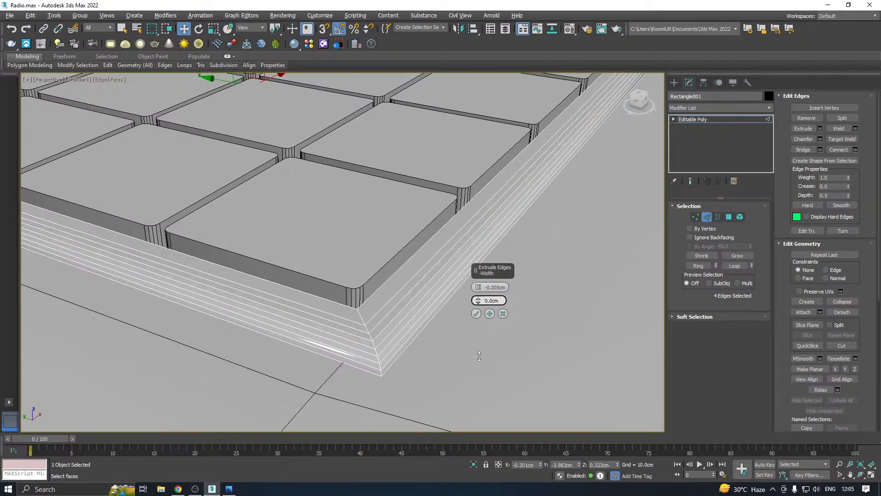
pyautogui.moveTo(474, 300); pyautogui.dragTo(478, 298)
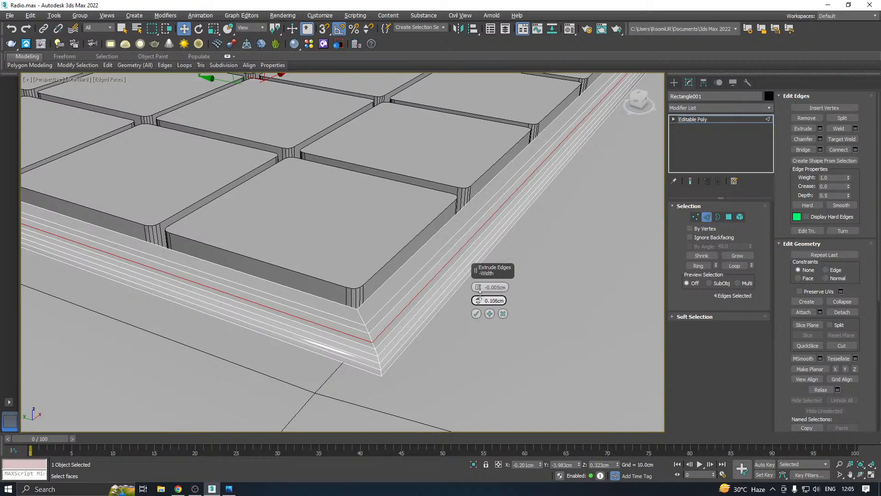
pyautogui.click(477, 314)
pyautogui.scroll(-5, 429, 321)
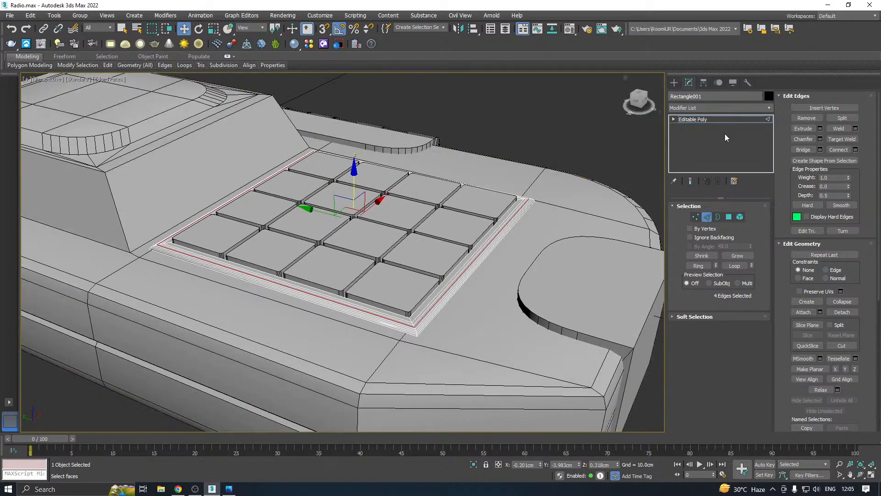
pyautogui.click(697, 119)
# - Examine the keypad frame and the neighbouring display area from several angles
pyautogui.press('z')
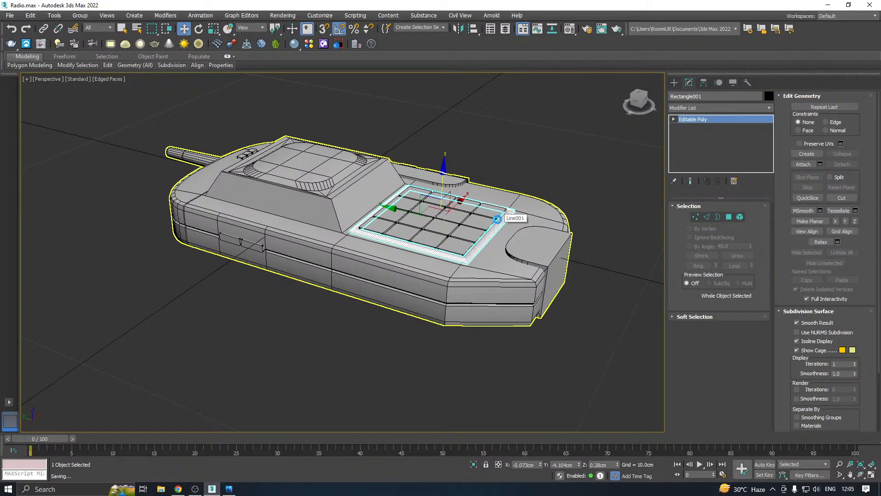
pyautogui.keyDown('alt'); pyautogui.moveTo(499, 220); pyautogui.dragTo(508, 253, button='middle'); pyautogui.keyUp('alt')
pyautogui.scroll(5, 411, 345)
pyautogui.keyDown('alt'); pyautogui.moveTo(410, 344); pyautogui.dragTo(387, 309, button='middle'); pyautogui.keyUp('alt')
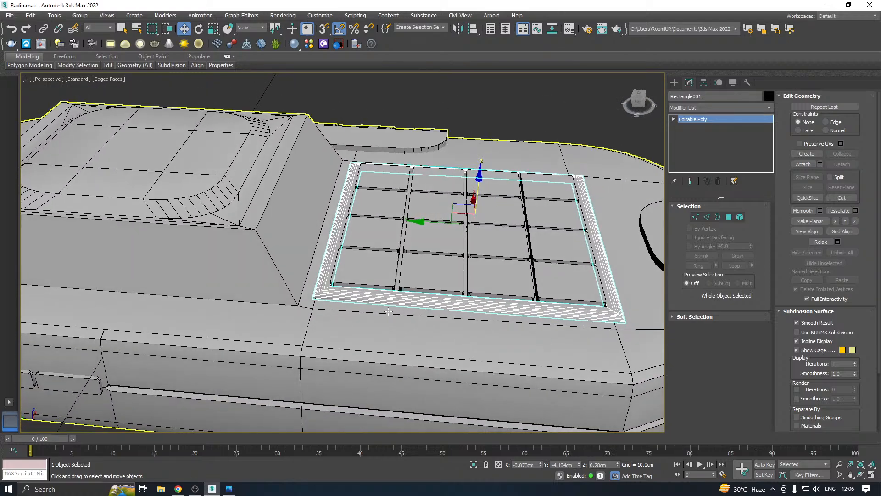
pyautogui.scroll(4, 330, 289)
pyautogui.scroll(-6, 331, 289)
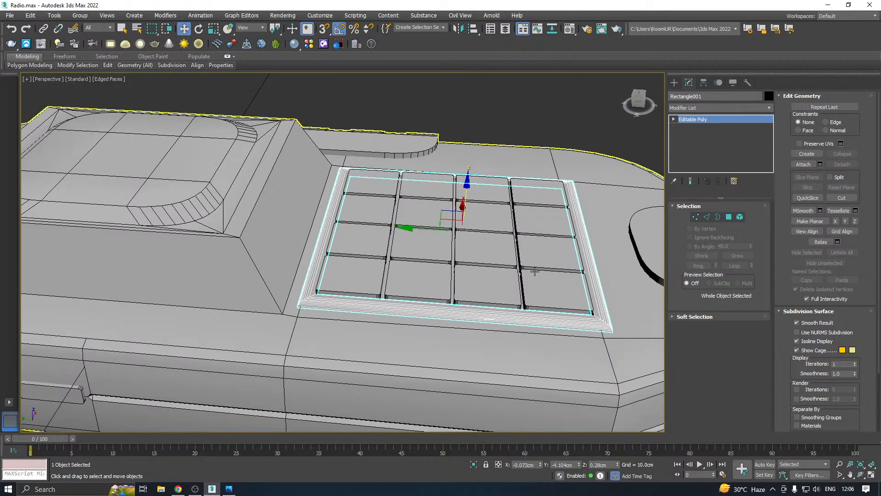
pyautogui.keyDown('alt'); pyautogui.moveTo(529, 258); pyautogui.dragTo(521, 273, button='middle'); pyautogui.keyUp('alt')
pyautogui.moveTo(397, 249); pyautogui.dragTo(505, 294, button='middle')
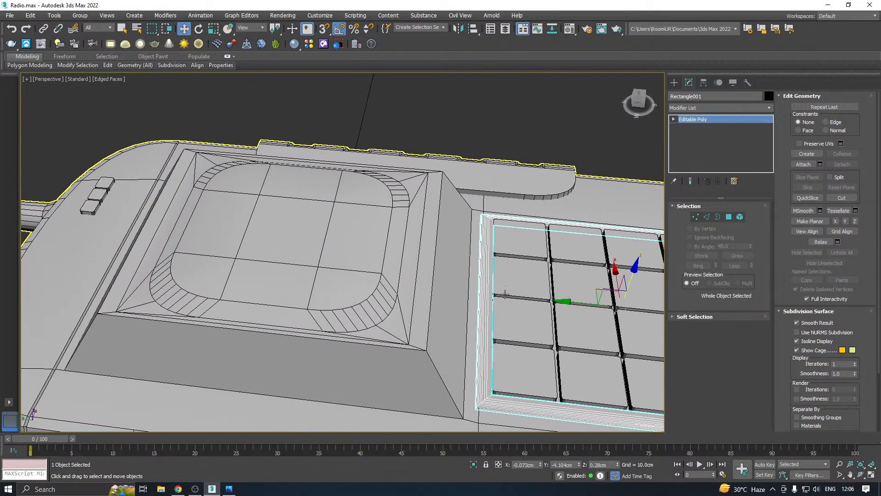
pyautogui.moveTo(389, 291); pyautogui.dragTo(485, 287, button='middle')
pyautogui.scroll(4, 464, 290)
# - Connect the ring of short edges around the rounded display border on the radio body with 1 segment
pyautogui.click(464, 289)
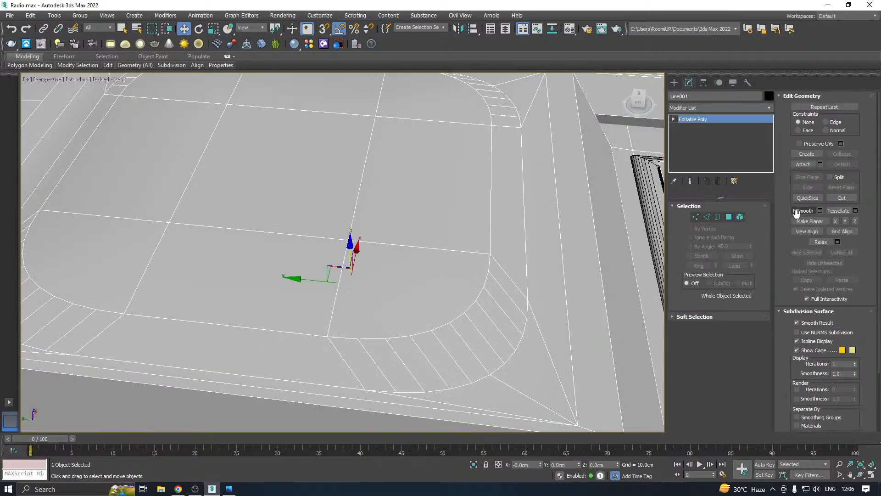
pyautogui.click(707, 216)
pyautogui.click(437, 346)
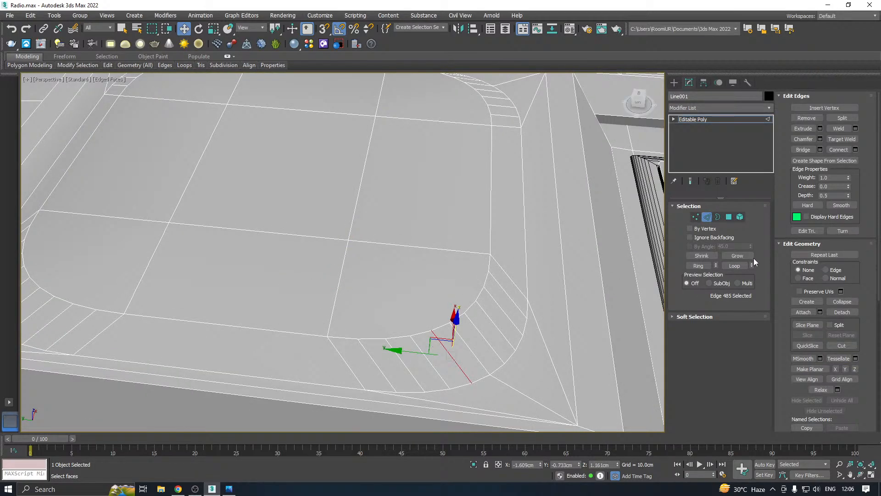
pyautogui.click(695, 268)
pyautogui.scroll(-4, 449, 291)
pyautogui.keyDown('alt'); pyautogui.moveTo(519, 266); pyautogui.dragTo(500, 265, button='middle'); pyautogui.keyUp('alt')
pyautogui.click(478, 190)
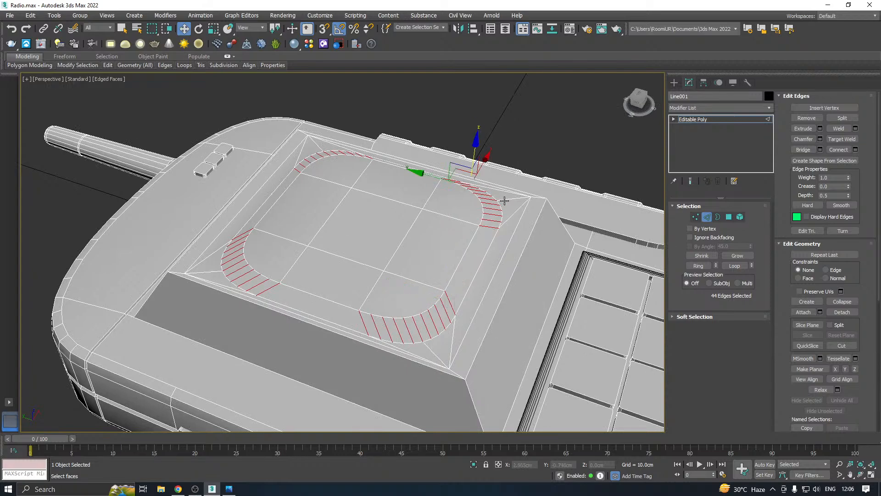
pyautogui.moveTo(402, 217); pyautogui.dragTo(410, 196, button='middle')
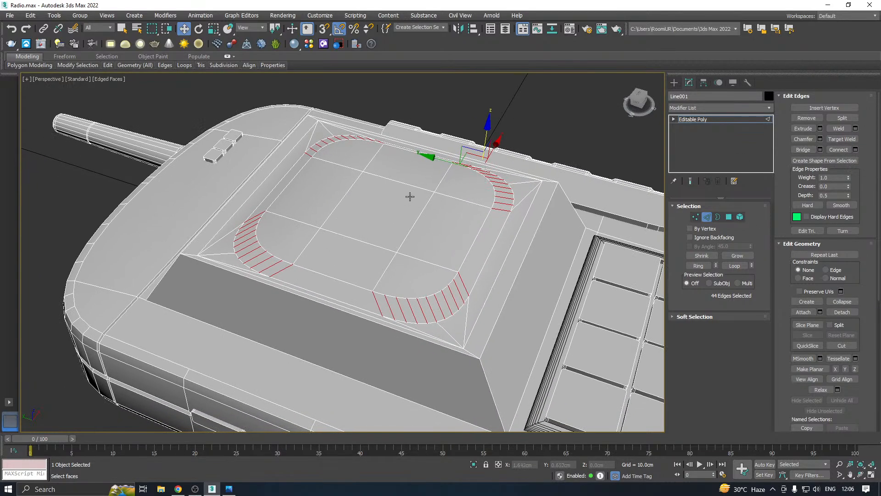
pyautogui.keyDown('ctrl'); pyautogui.click(443, 292); pyautogui.keyUp('ctrl')
pyautogui.click(855, 150)
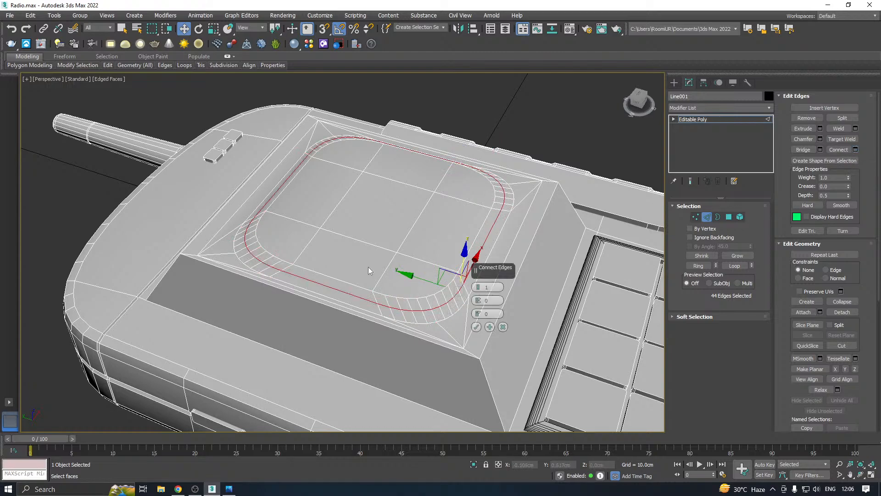
pyautogui.click(476, 326)
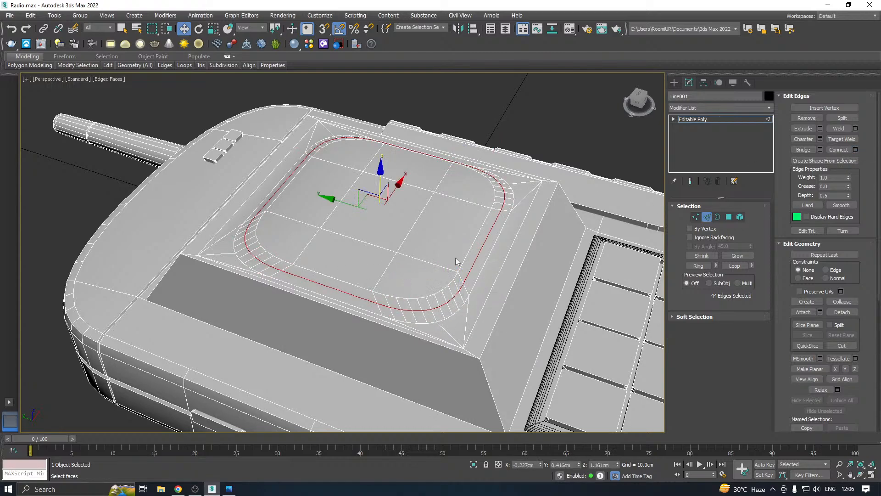
# - Extrude the display border's edge loop into a groove with height -0.041 cm and width 0.018 cm, and save the scene
pyautogui.click(820, 129)
pyautogui.scroll(4, 428, 307)
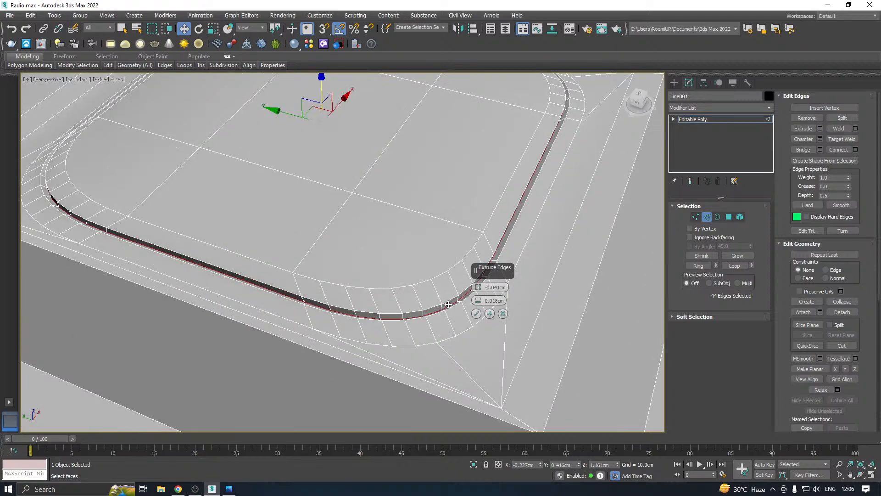
pyautogui.click(476, 313)
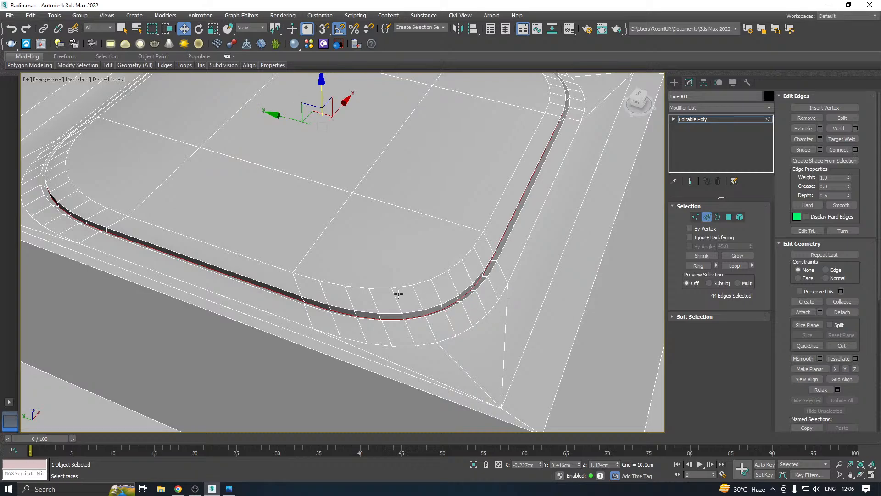
pyautogui.scroll(-6, 399, 293)
pyautogui.hotkey('ctrl', 's')
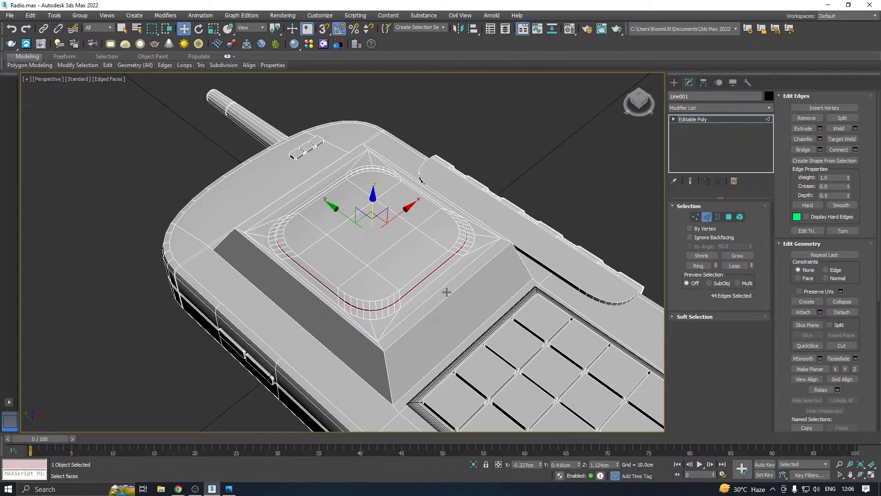
# - Extrude the edge loop around the base of the raised display block into a groove with height -0.041 cm and width 0.018 cm
pyautogui.keyDown('alt'); pyautogui.moveTo(447, 292); pyautogui.dragTo(378, 369, button='middle'); pyautogui.keyUp('alt')
pyautogui.doubleClick(367, 372)
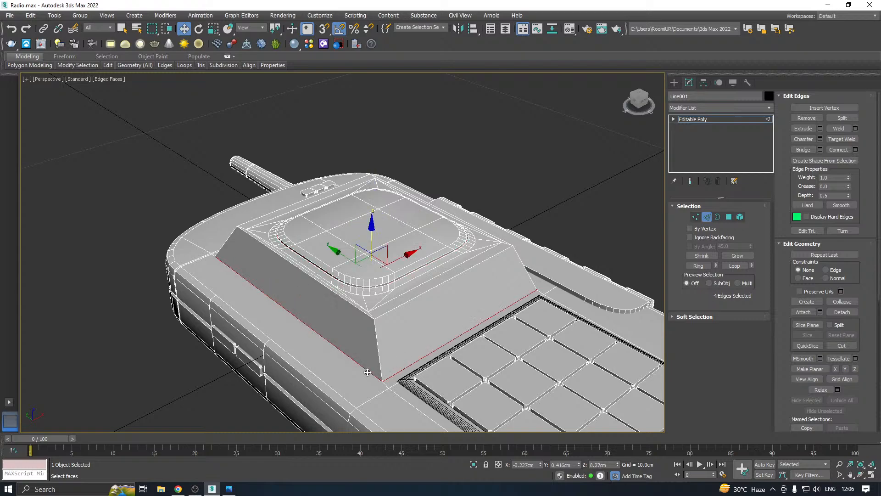
pyautogui.keyDown('alt'); pyautogui.moveTo(417, 345); pyautogui.dragTo(474, 360, button='middle'); pyautogui.keyUp('alt')
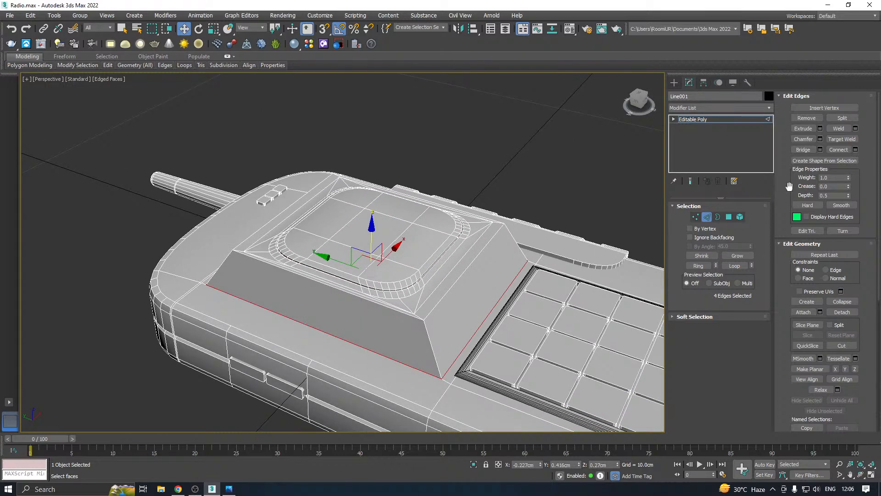
pyautogui.click(820, 129)
pyautogui.scroll(4, 427, 369)
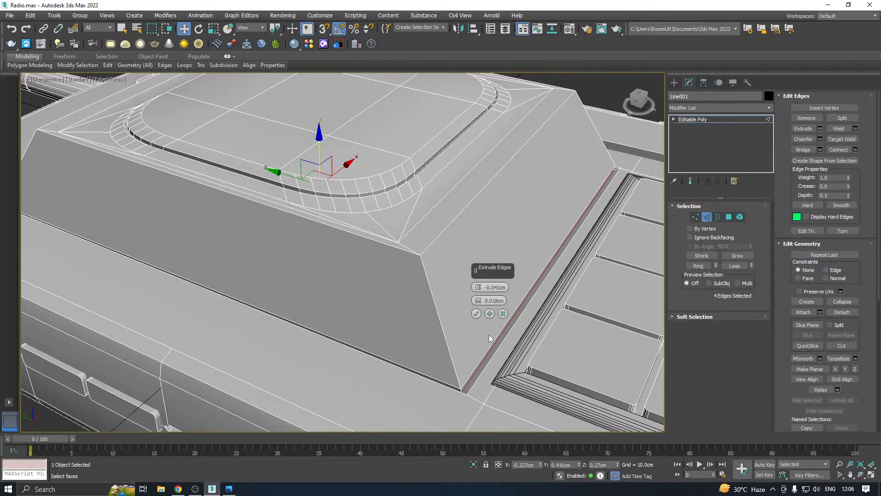
pyautogui.click(476, 314)
pyautogui.scroll(-4, 376, 297)
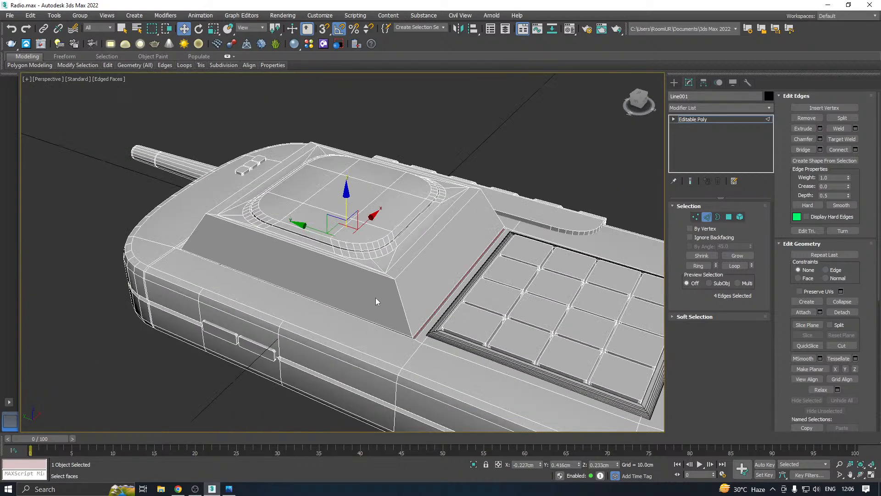
# - Select the display's centre polygon and grow the selection to fill the rounded display face
pyautogui.scroll(1, 437, 311)
pyautogui.keyDown('alt'); pyautogui.moveTo(437, 311); pyautogui.dragTo(374, 294, button='middle'); pyautogui.keyUp('alt')
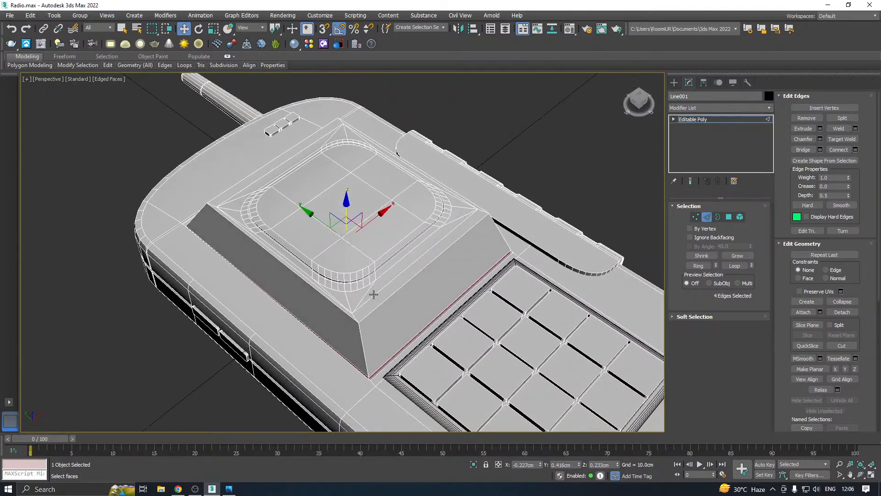
pyautogui.scroll(4, 333, 268)
pyautogui.moveTo(364, 258); pyautogui.dragTo(361, 303, button='middle')
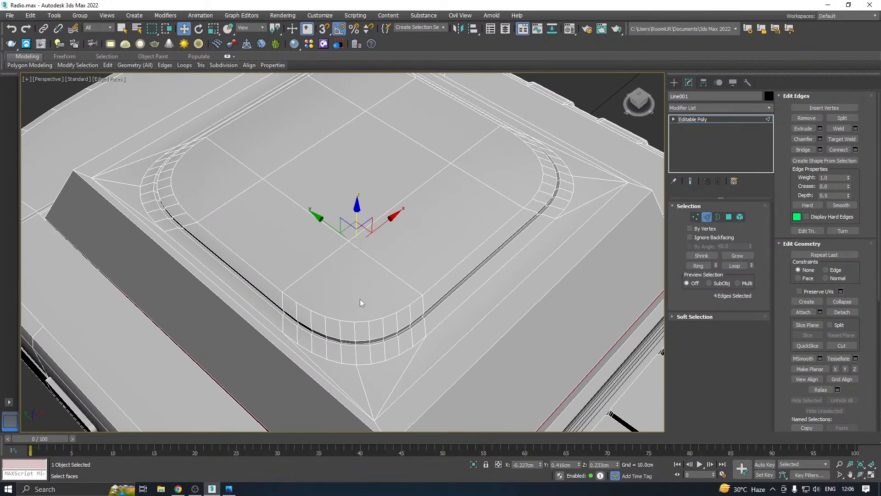
pyautogui.click(408, 303)
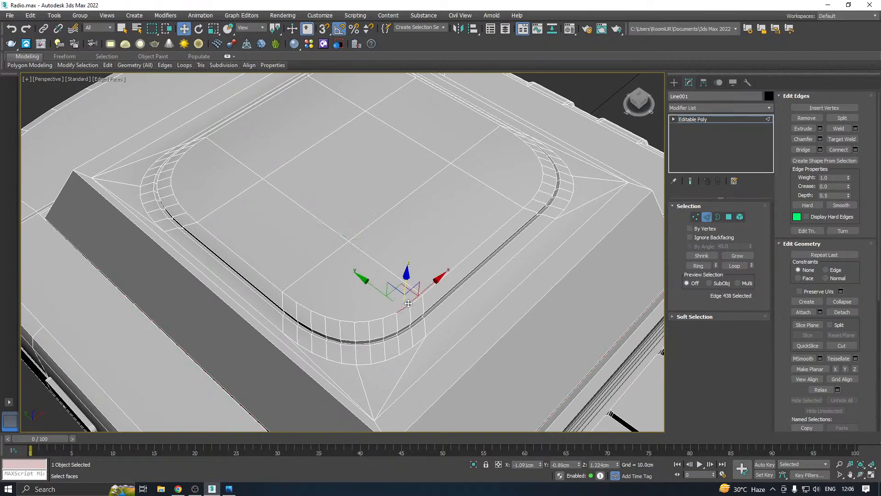
pyautogui.click(729, 216)
pyautogui.click(350, 187)
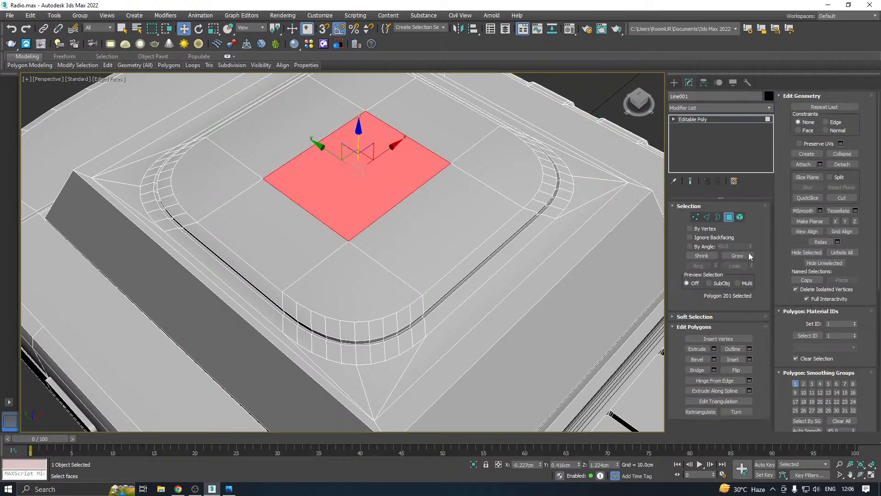
pyautogui.click(737, 256)
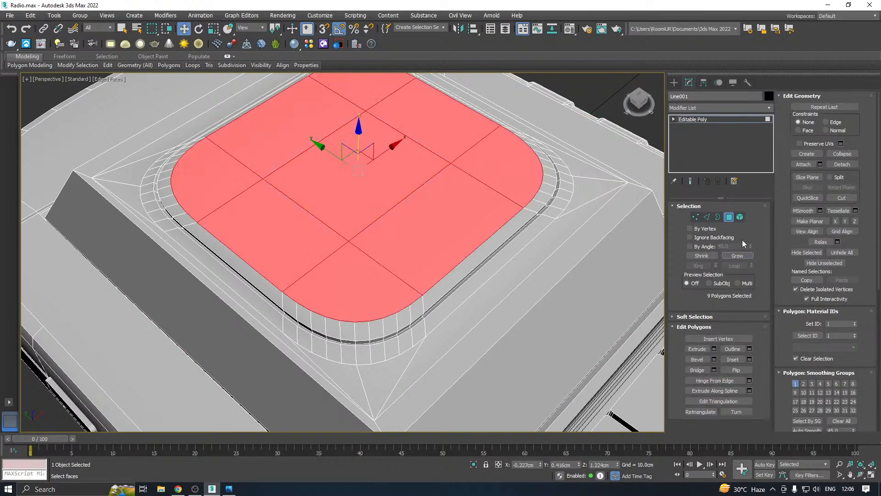
# - Convert the display face selection to edges and deselect the inner grid edges, keeping only the rounded outline
pyautogui.keyDown('ctrl'); pyautogui.click(709, 216); pyautogui.keyUp('ctrl')
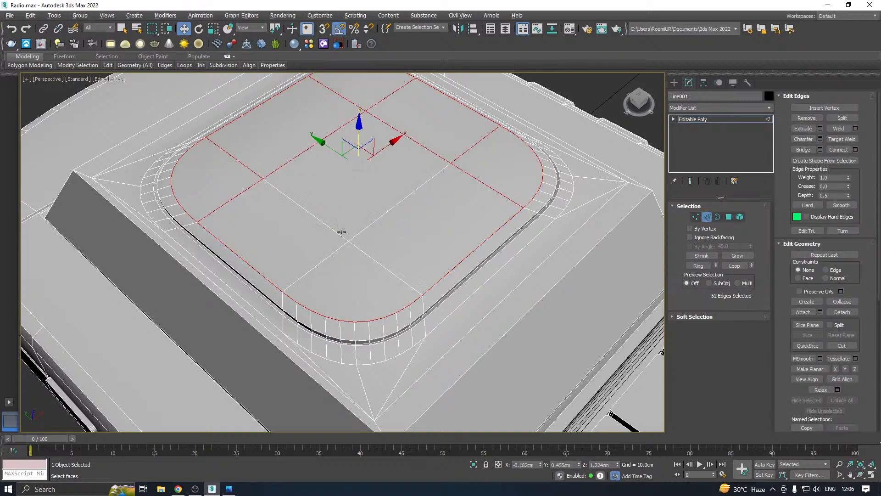
pyautogui.keyDown('alt'); pyautogui.click(239, 156); pyautogui.keyUp('alt')
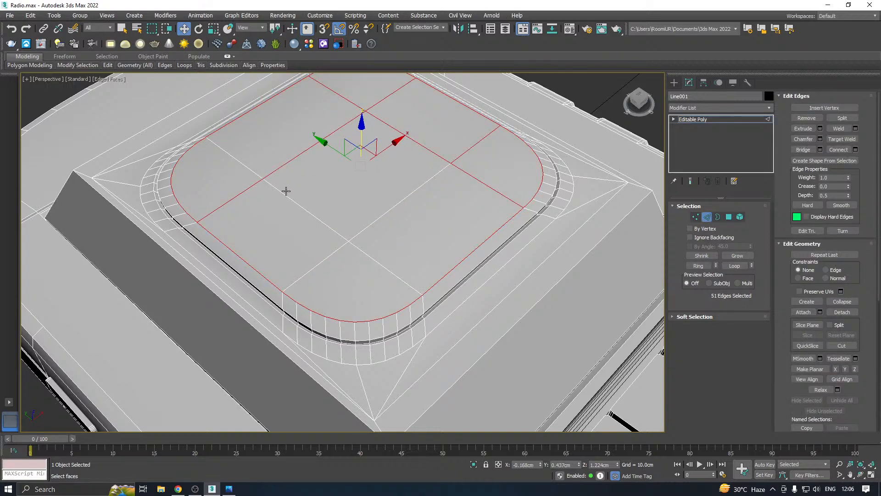
pyautogui.hotkey('ctrl', 'z')
pyautogui.keyDown('alt'); pyautogui.moveTo(232, 172); pyautogui.dragTo(279, 198); pyautogui.keyUp('alt')
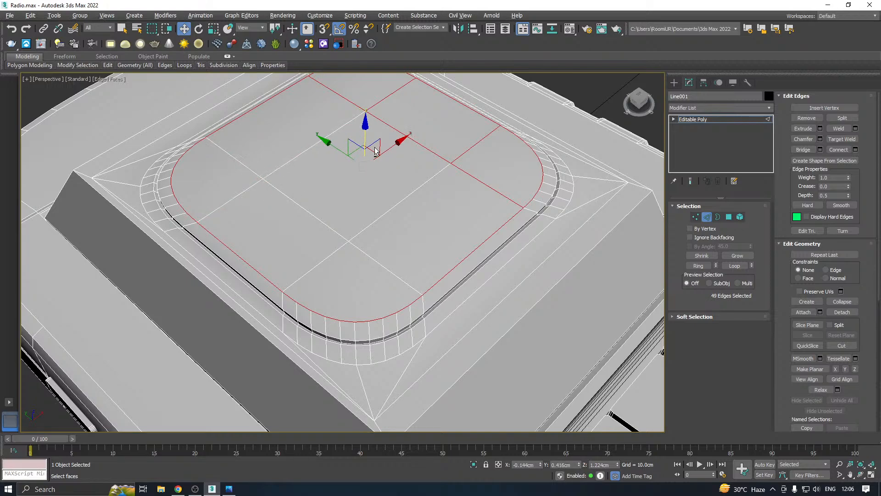
pyautogui.keyDown('alt'); pyautogui.moveTo(329, 177); pyautogui.dragTo(395, 109); pyautogui.keyUp('alt')
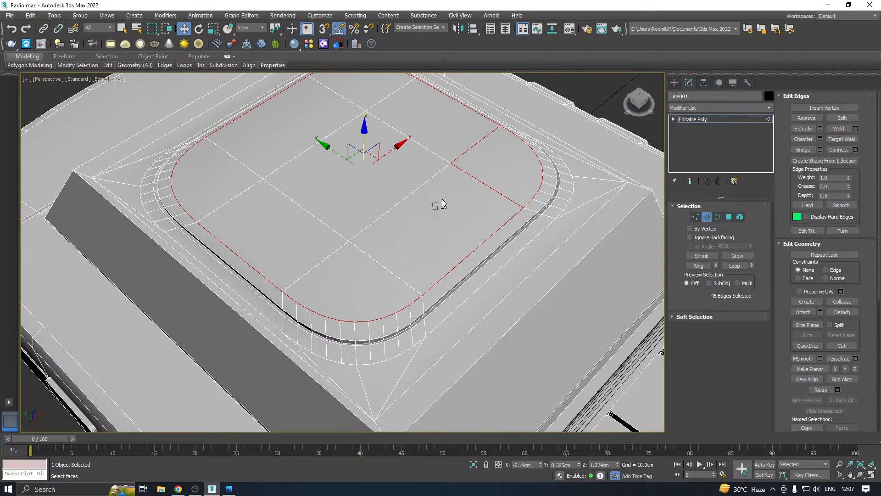
pyautogui.keyDown('alt'); pyautogui.moveTo(443, 205); pyautogui.dragTo(463, 155); pyautogui.keyUp('alt')
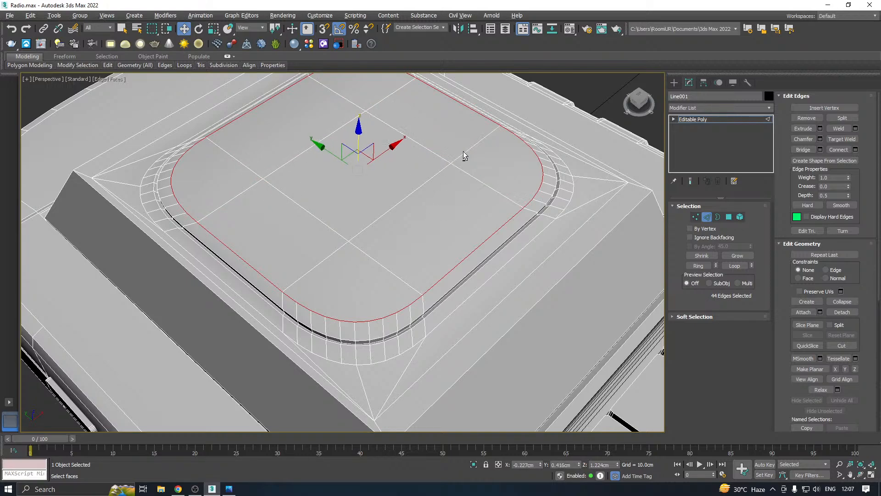
# - Extrude the display's rounded outline into a groove with height -0.017 cm and width 0.018 cm, leave edge editing and save the scene
pyautogui.click(820, 130)
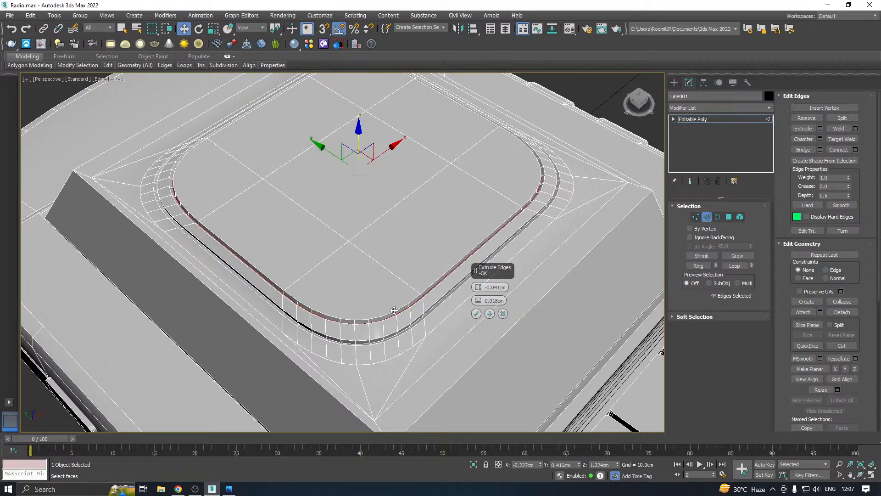
pyautogui.scroll(5, 394, 310)
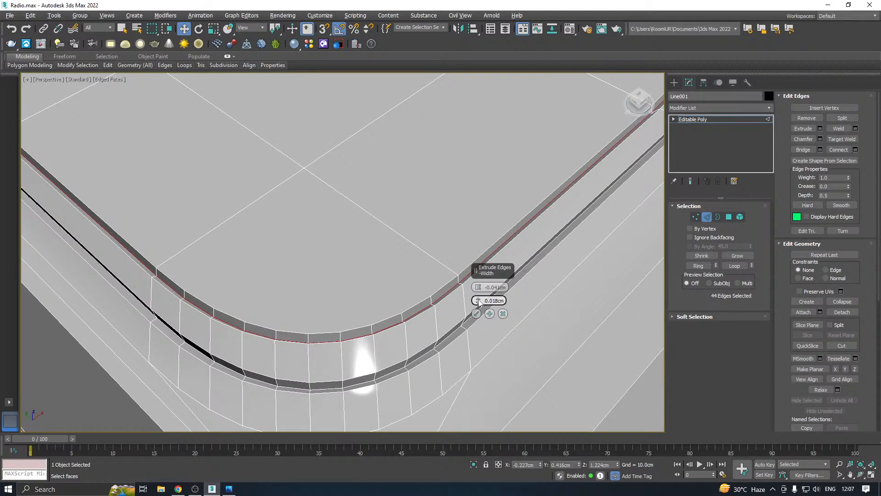
pyautogui.moveTo(479, 302); pyautogui.dragTo(479, 286)
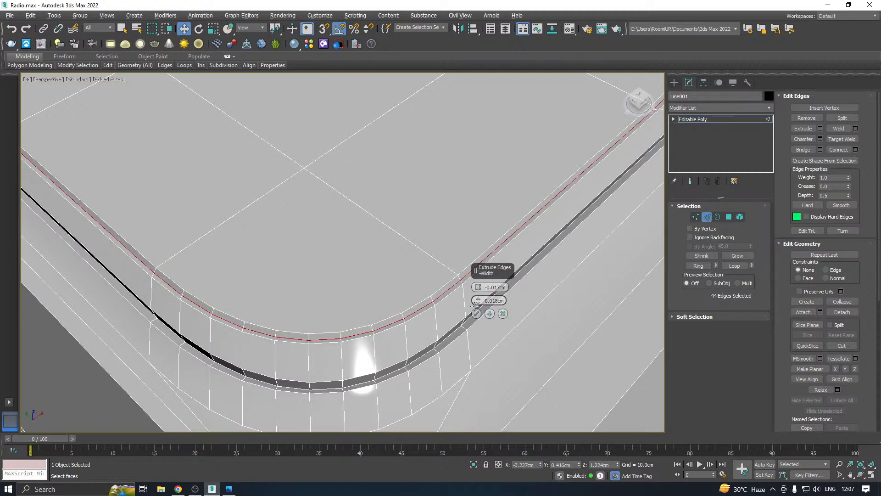
pyautogui.click(476, 314)
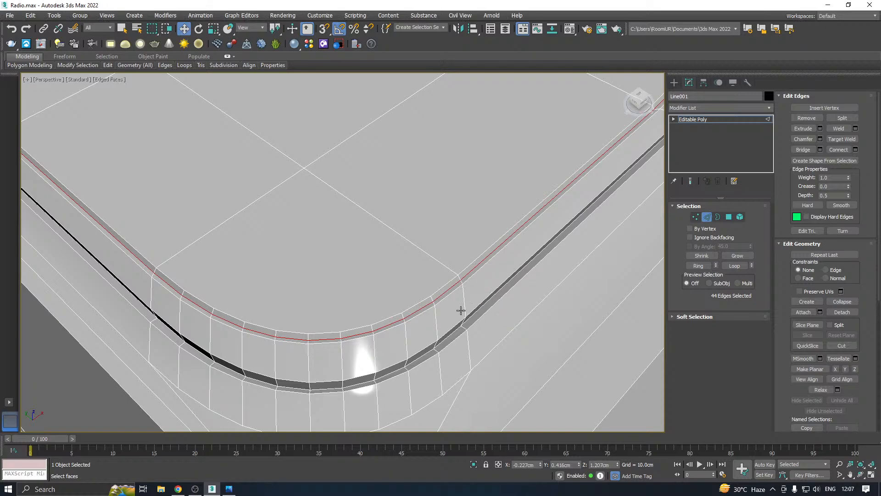
pyautogui.click(718, 119)
pyautogui.scroll(-6, 340, 204)
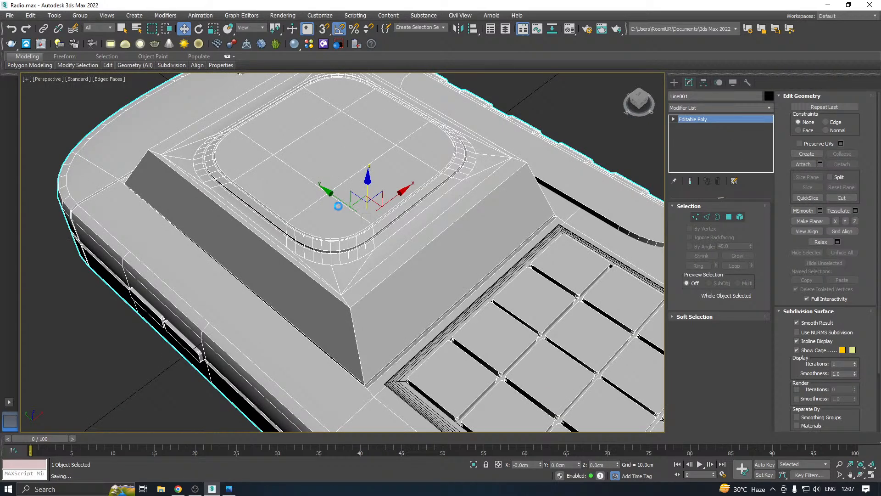
# - Examine the radio's side buttons, side groove, display block and keypad from several angles
pyautogui.keyDown('alt'); pyautogui.moveTo(339, 206); pyautogui.dragTo(472, 225, button='middle'); pyautogui.keyUp('alt')
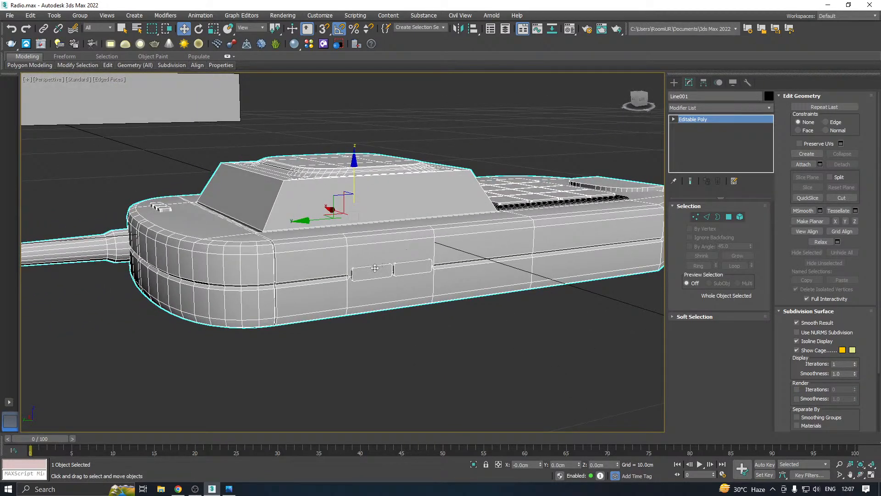
pyautogui.scroll(6, 375, 268)
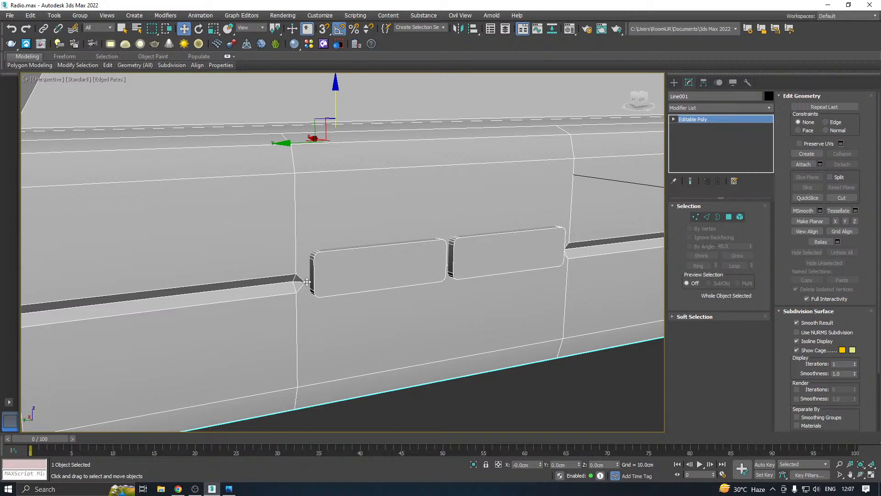
pyautogui.scroll(-5, 320, 272)
pyautogui.moveTo(379, 259)
pyautogui.keyDown('alt'); pyautogui.mouseDown(button='middle')
pyautogui.moveTo(353, 280)
pyautogui.moveTo(330, 282)
pyautogui.moveTo(372, 257)
pyautogui.mouseUp(button='middle'); pyautogui.keyUp('alt')
pyautogui.scroll(-4, 331, 283)
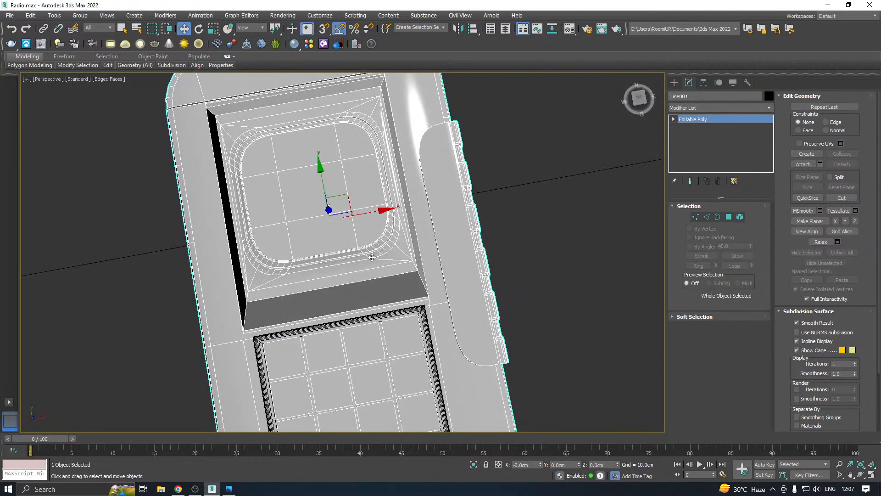
pyautogui.scroll(-2, 372, 257)
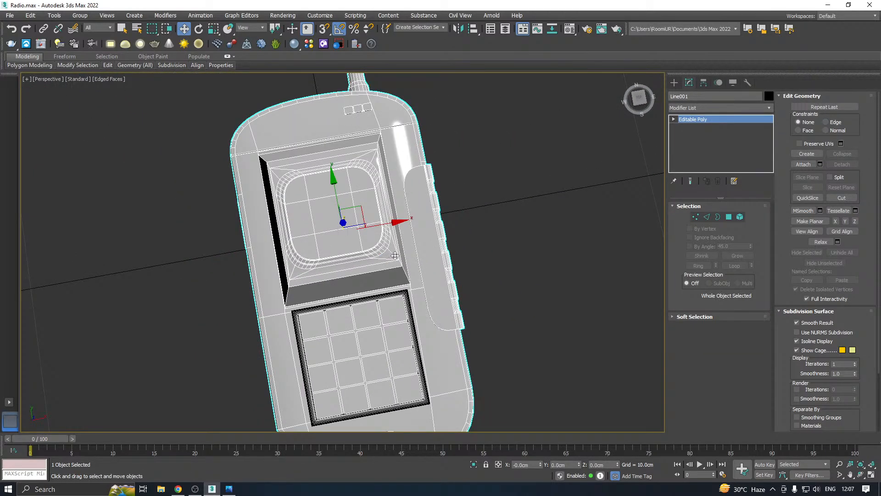
pyautogui.keyDown('alt'); pyautogui.moveTo(395, 255); pyautogui.dragTo(413, 235, button='middle'); pyautogui.keyUp('alt')
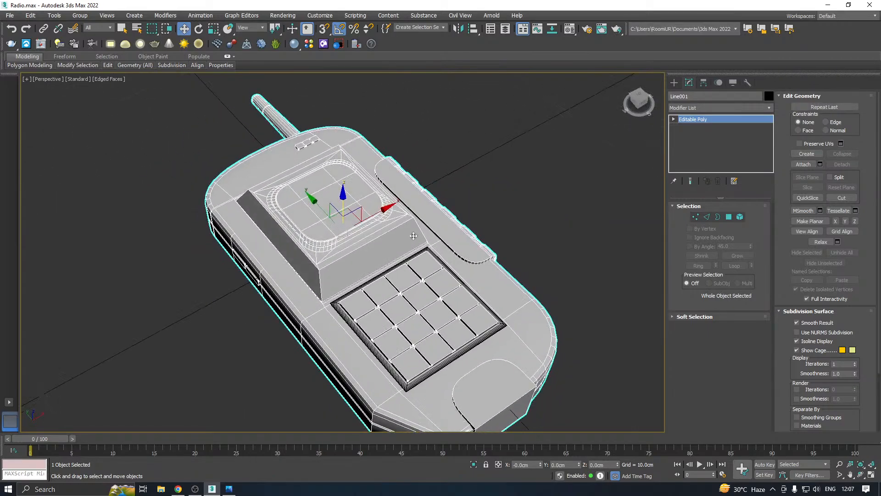
pyautogui.scroll(-3, 413, 236)
pyautogui.keyDown('alt'); pyautogui.moveTo(466, 242); pyautogui.dragTo(462, 225, button='middle'); pyautogui.keyUp('alt')
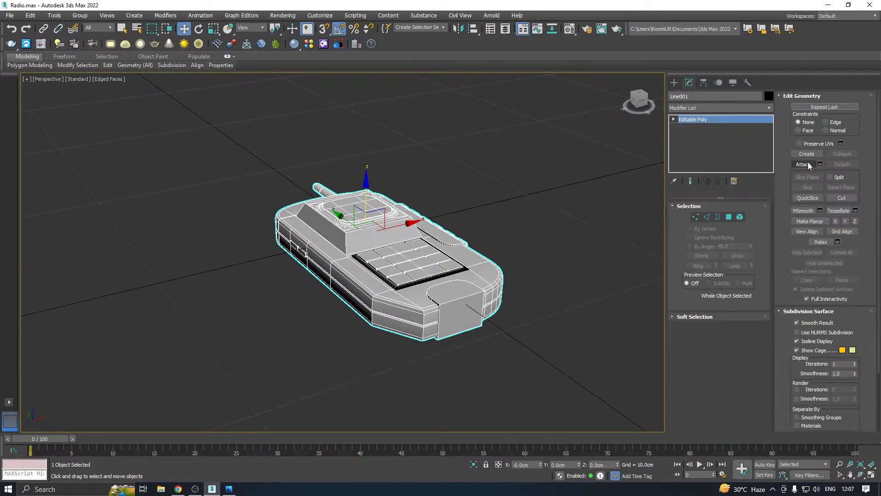
# - Attach the keypad frame to the radio body and clear the selection
pyautogui.click(804, 164)
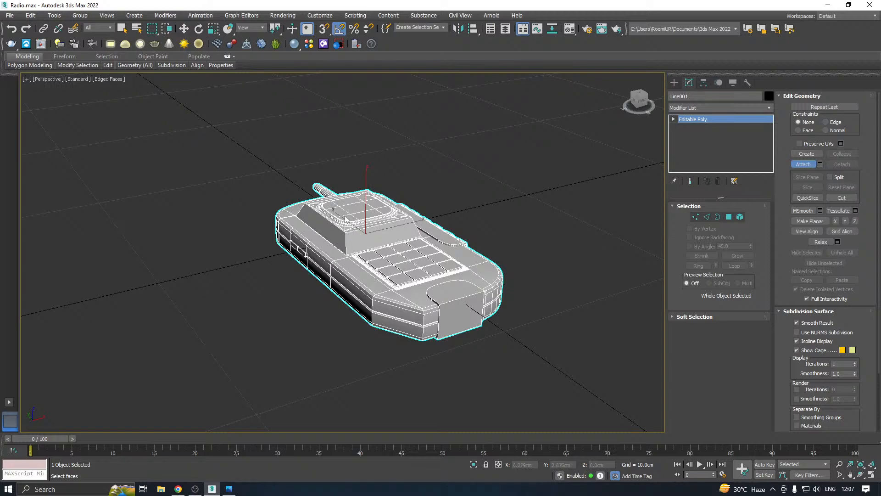
pyautogui.keyDown('alt'); pyautogui.moveTo(460, 303); pyautogui.dragTo(520, 242, button='middle'); pyautogui.keyUp('alt')
pyautogui.press('w')
pyautogui.click(503, 249)
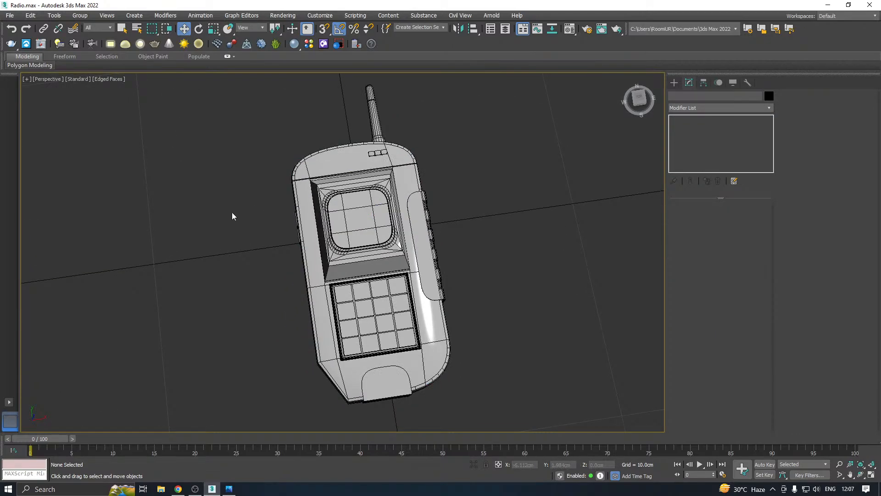
# - Examine the angled corner at the radio's lower end and save the scene
pyautogui.click(10, 16)
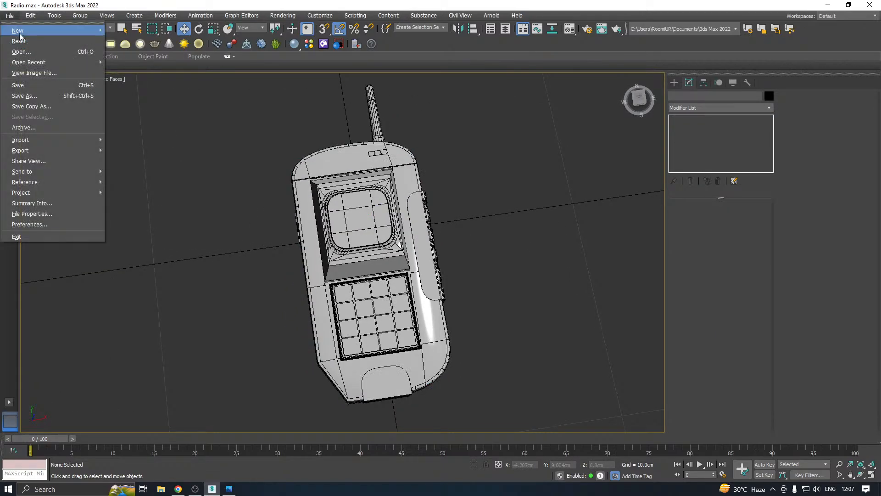
pyautogui.click(45, 107)
pyautogui.keyDown('alt'); pyautogui.moveTo(406, 337); pyautogui.dragTo(447, 259, button='middle'); pyautogui.keyUp('alt')
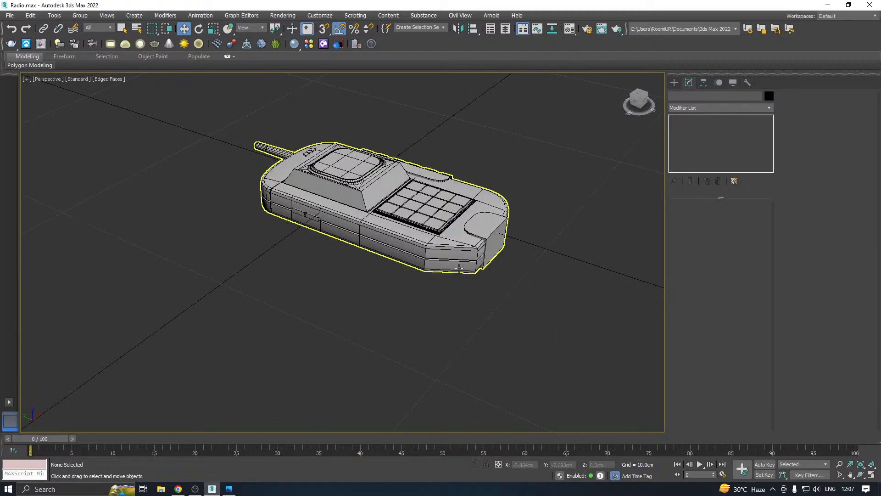
pyautogui.scroll(4, 443, 265)
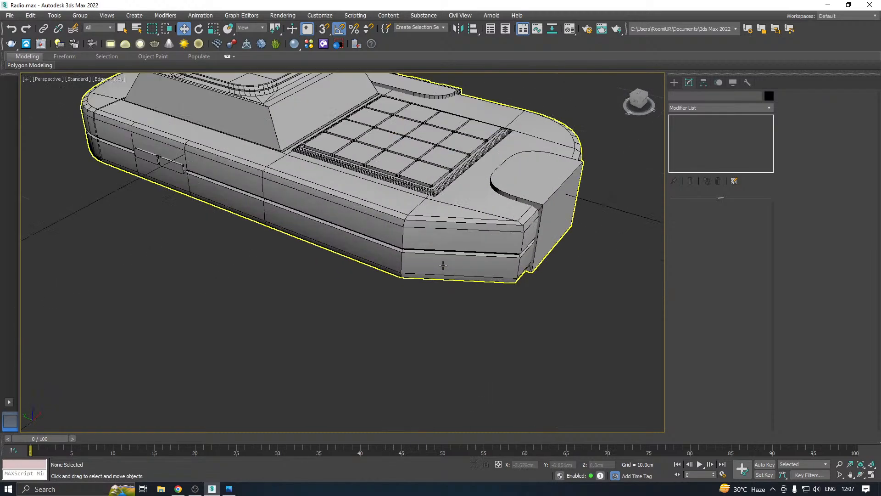
pyautogui.keyDown('alt'); pyautogui.moveTo(477, 252); pyautogui.dragTo(455, 266, button='middle'); pyautogui.keyUp('alt')
pyautogui.scroll(2, 340, 326)
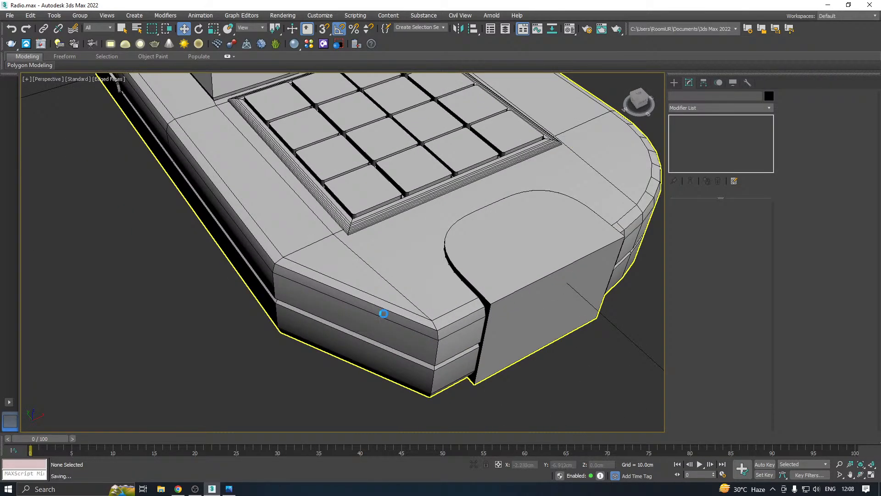
pyautogui.scroll(-6, 385, 311)
# - Try moving the whole radio aside to check that its parts travel together, and undo the move
pyautogui.click(410, 313)
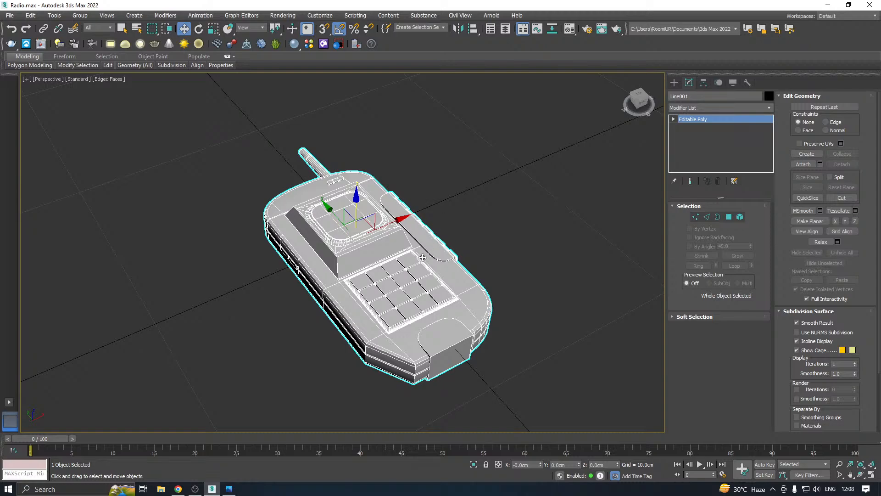
pyautogui.moveTo(422, 258); pyautogui.dragTo(629, 160)
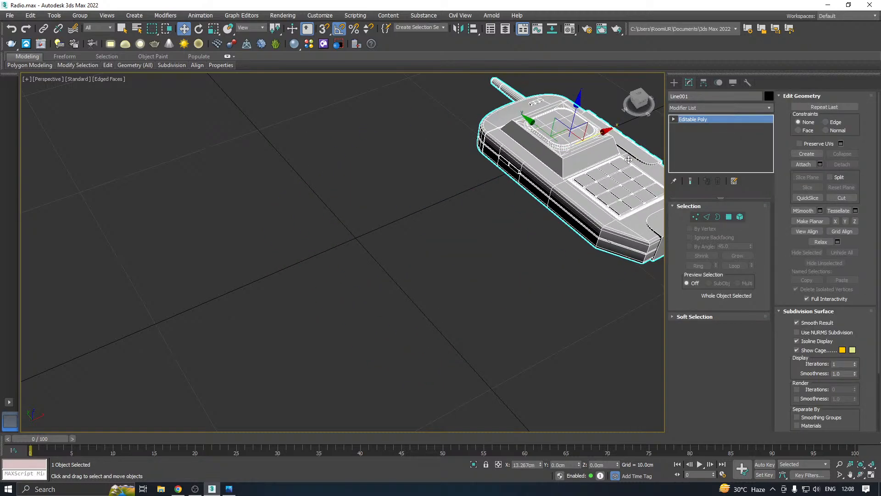
pyautogui.hotkey('ctrl', 'z')
pyautogui.click(771, 108)
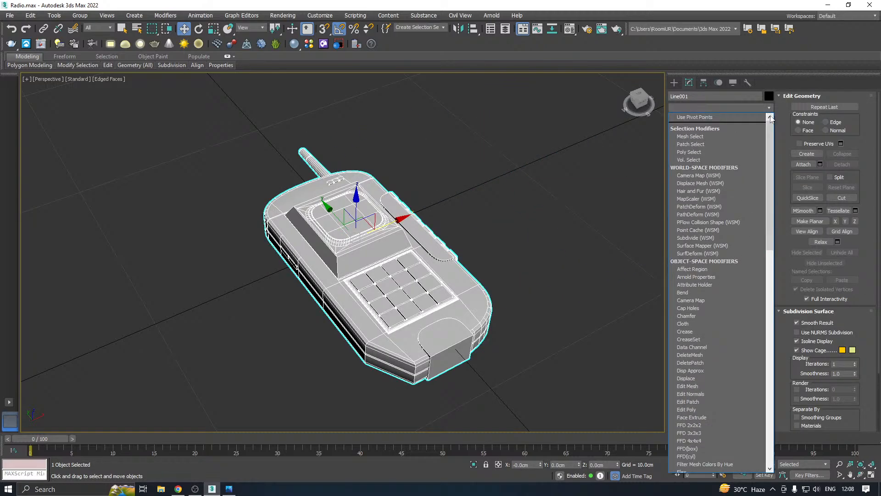
pyautogui.click(266, 103)
pyautogui.click(9, 15)
pyautogui.click(37, 114)
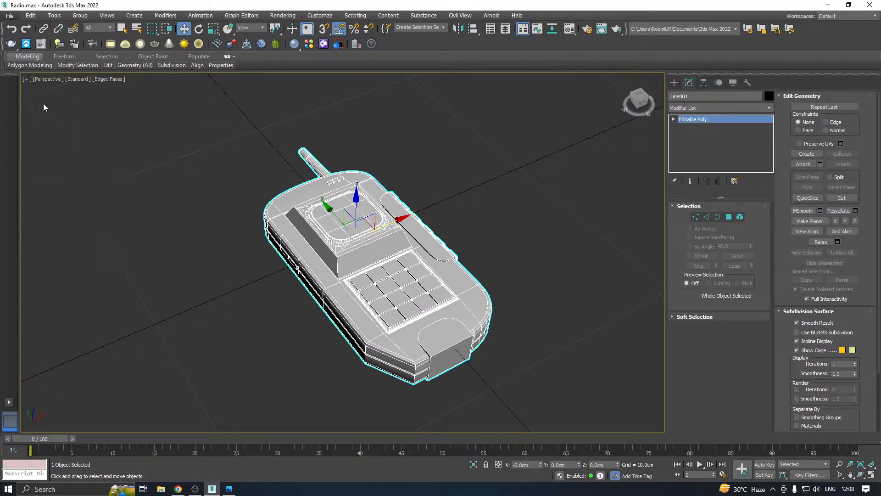
# - Add a Chamfer modifier to the radio with its amount set to 0.0 cm and its smoothing filter limited to unsmoothed edges
pyautogui.click(407, 340)
pyautogui.click(769, 108)
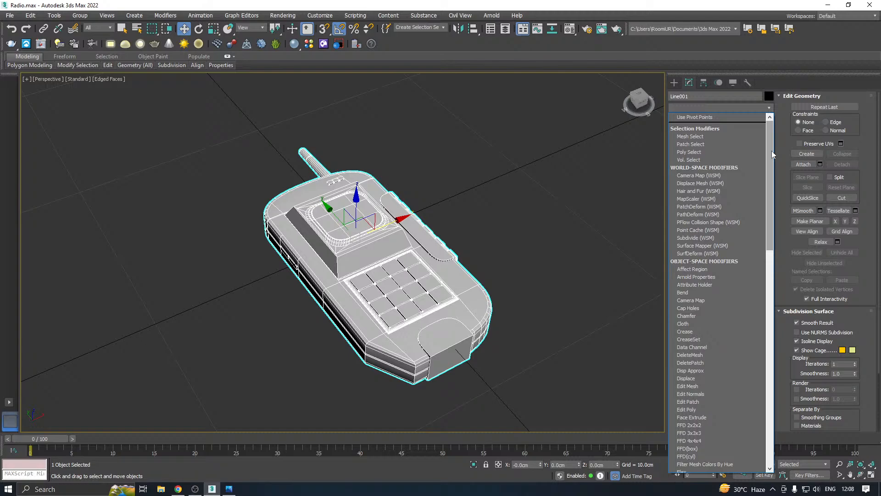
pyautogui.click(695, 315)
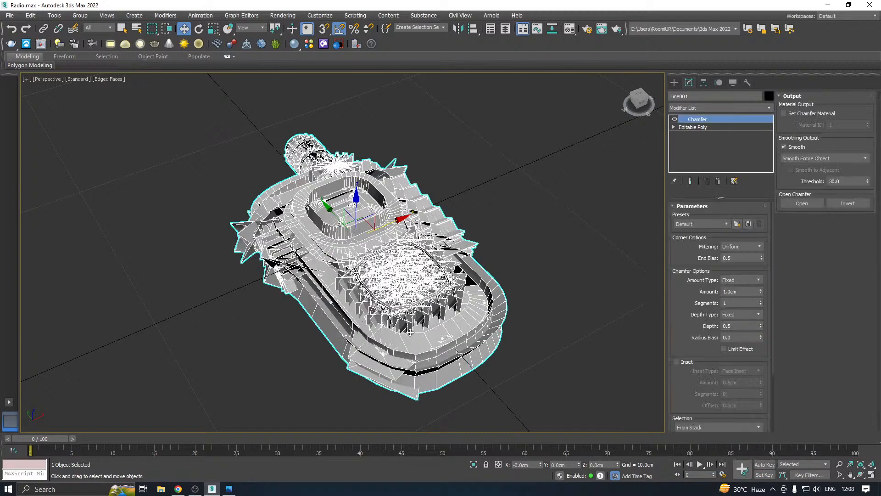
pyautogui.scroll(2, 410, 333)
pyautogui.moveTo(762, 294); pyautogui.dragTo(765, 373)
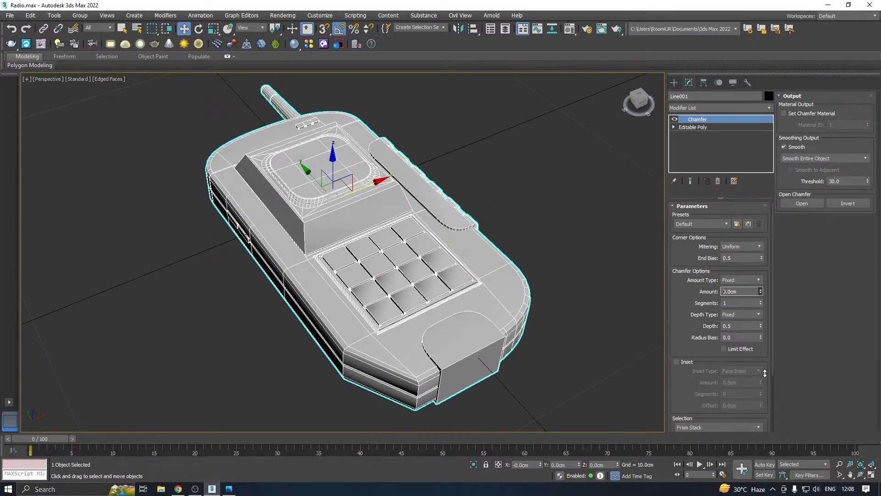
pyautogui.scroll(-3, 698, 339)
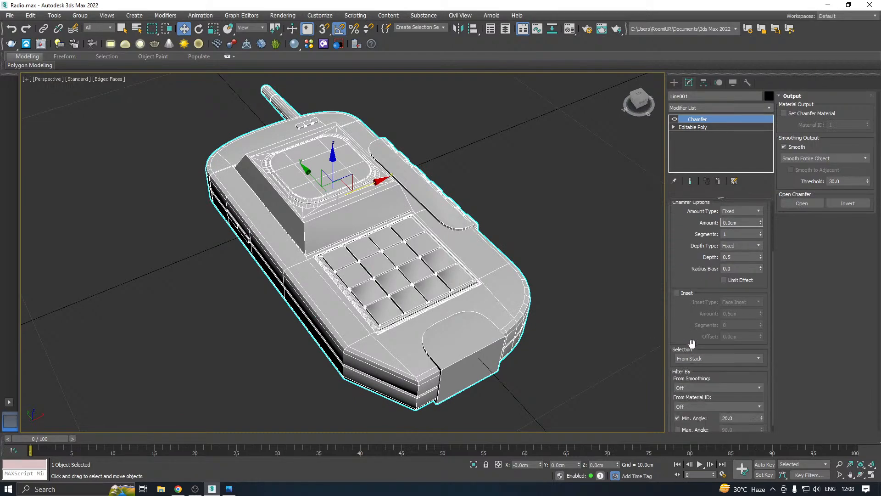
pyautogui.click(693, 388)
pyautogui.click(693, 416)
pyautogui.scroll(3, 375, 307)
pyautogui.click(179, 489)
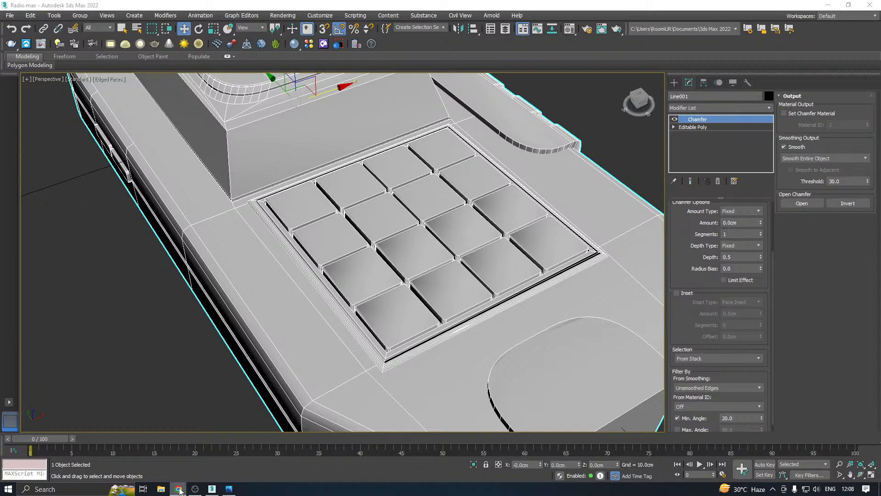
pyautogui.click(571, 337)
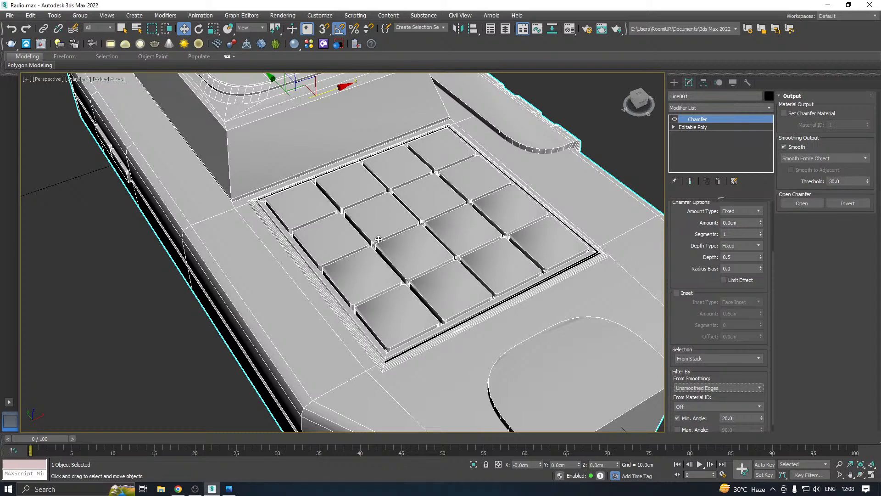
# - Raise the chamfer amount to 0.007 cm while checking the bevel at the body's angled lower corner
pyautogui.click(762, 221)
pyautogui.moveTo(466, 294); pyautogui.dragTo(485, 234, button='middle')
pyautogui.keyDown('alt'); pyautogui.moveTo(420, 287); pyautogui.dragTo(406, 265, button='middle'); pyautogui.keyUp('alt')
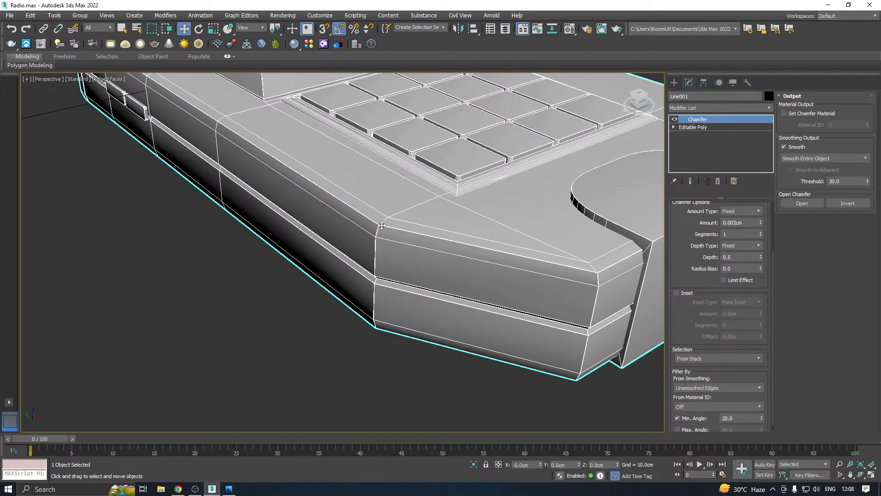
pyautogui.scroll(4, 382, 225)
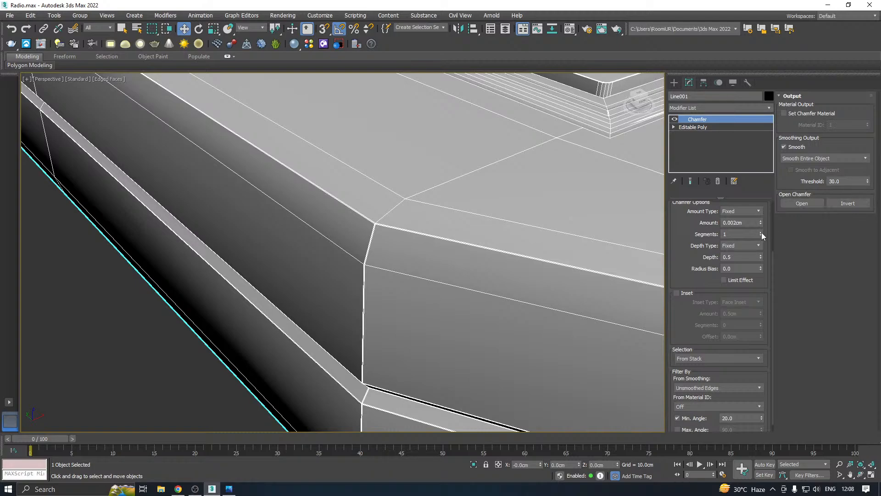
pyautogui.click(761, 222)
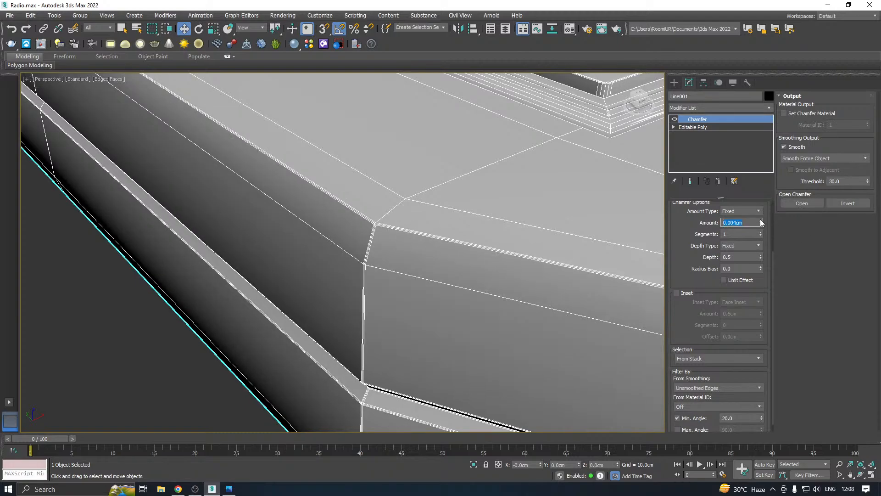
pyautogui.click(761, 221)
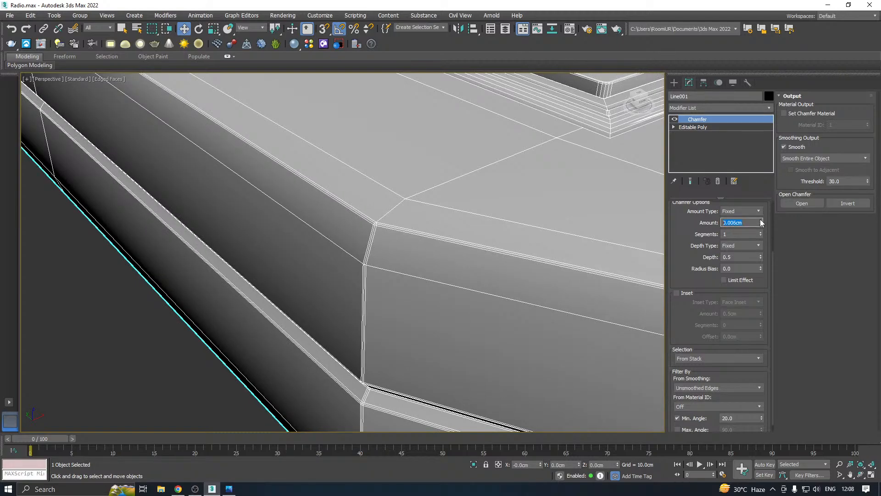
pyautogui.click(761, 222)
# - Add a TurboSmooth modifier above the Chamfer and inspect the smoothed keypad, display block and side
pyautogui.click(769, 108)
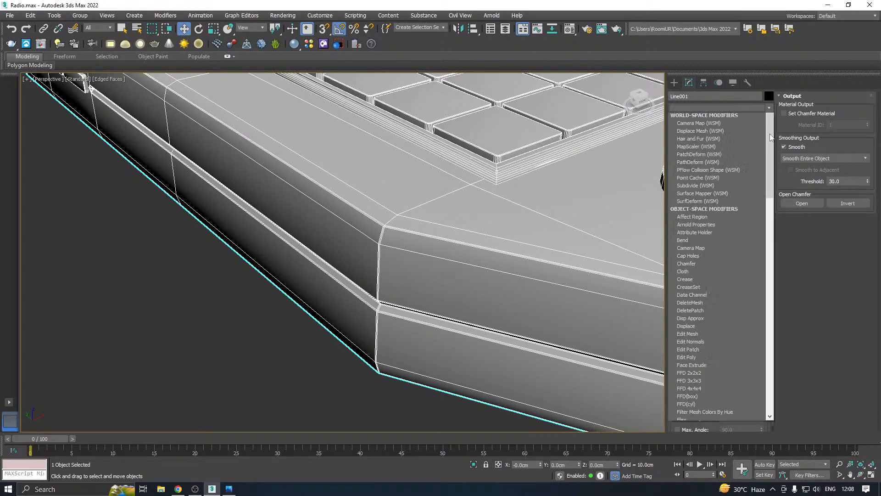
pyautogui.scroll(-10, 766, 269)
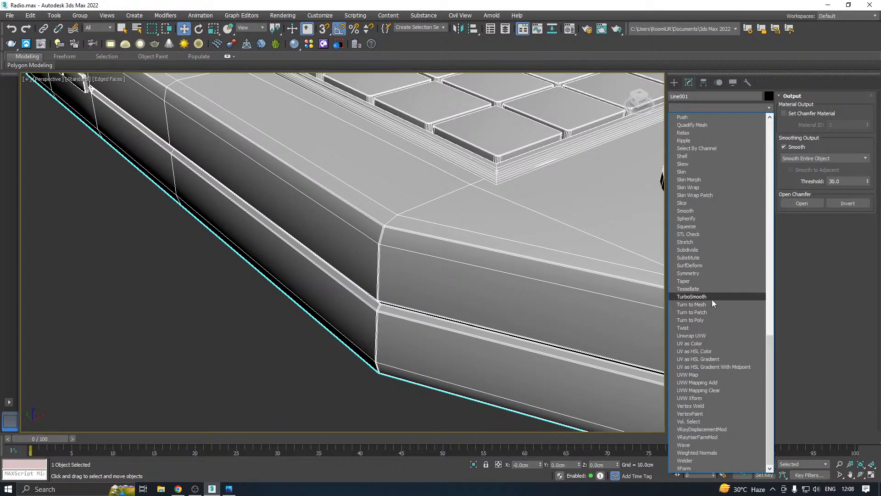
pyautogui.click(712, 299)
pyautogui.scroll(-5, 386, 359)
pyautogui.keyDown('alt'); pyautogui.moveTo(482, 329); pyautogui.dragTo(413, 332, button='middle'); pyautogui.keyUp('alt')
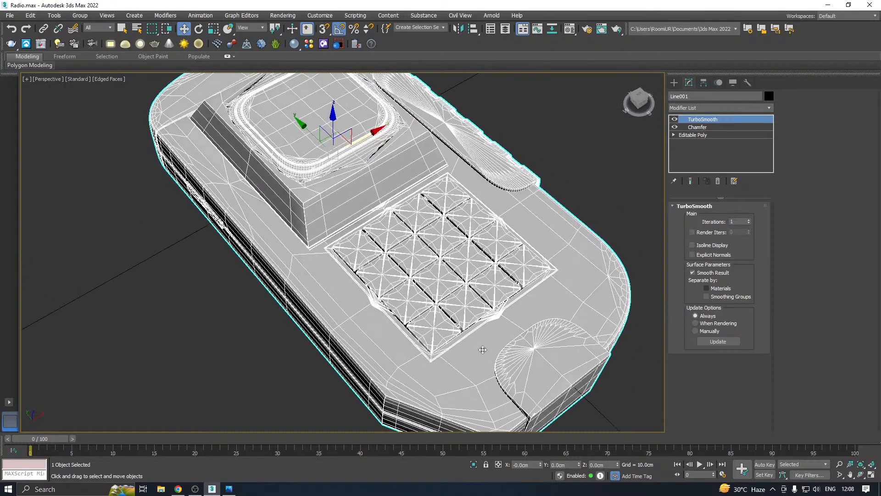
pyautogui.keyDown('alt'); pyautogui.moveTo(415, 294); pyautogui.dragTo(487, 257, button='middle'); pyautogui.keyUp('alt')
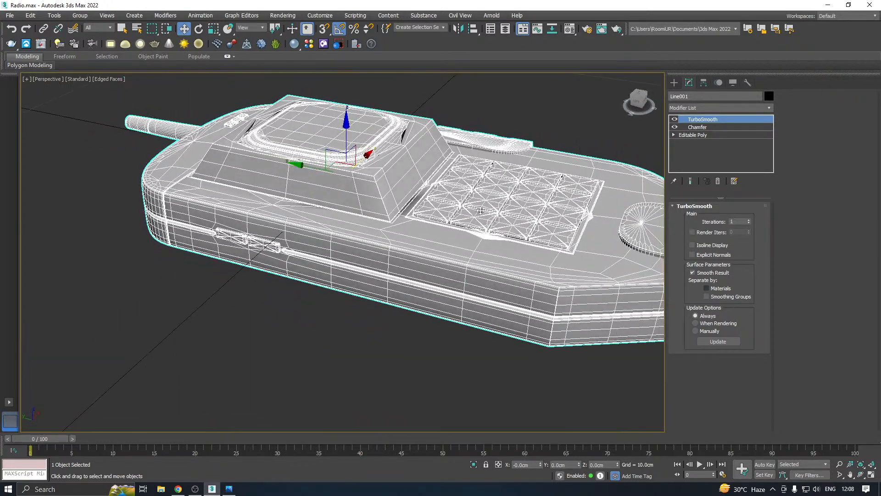
# - Clear the smoothing groups on all polygons of the base mesh and auto smooth them with a 45.0 threshold
pyautogui.click(693, 135)
pyautogui.press('z')
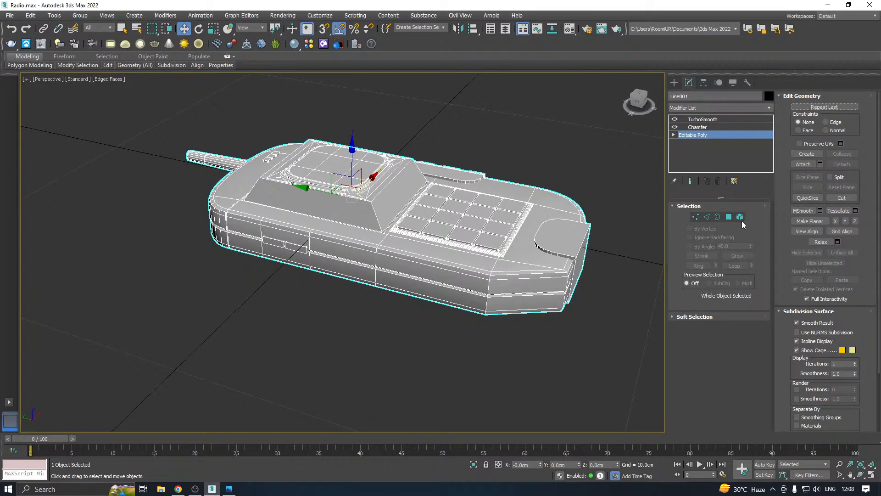
pyautogui.click(728, 217)
pyautogui.hotkey('ctrl', 'a')
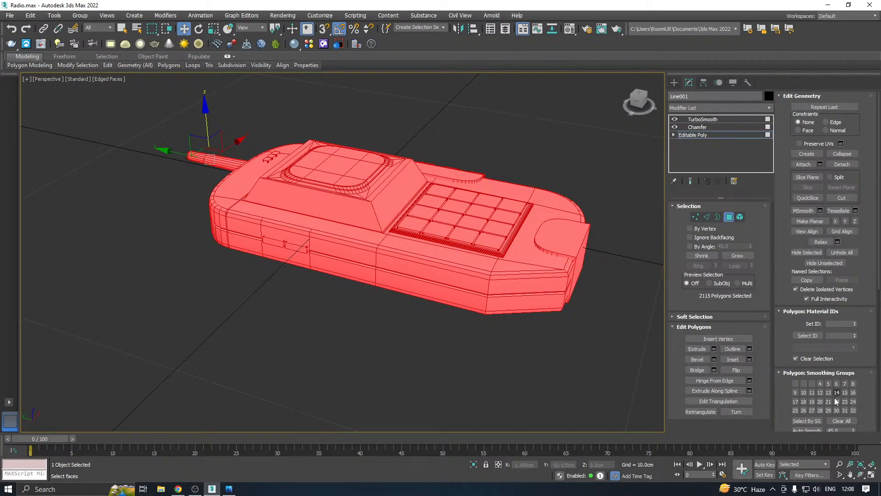
pyautogui.click(836, 421)
pyautogui.scroll(-1, 835, 408)
pyautogui.click(816, 404)
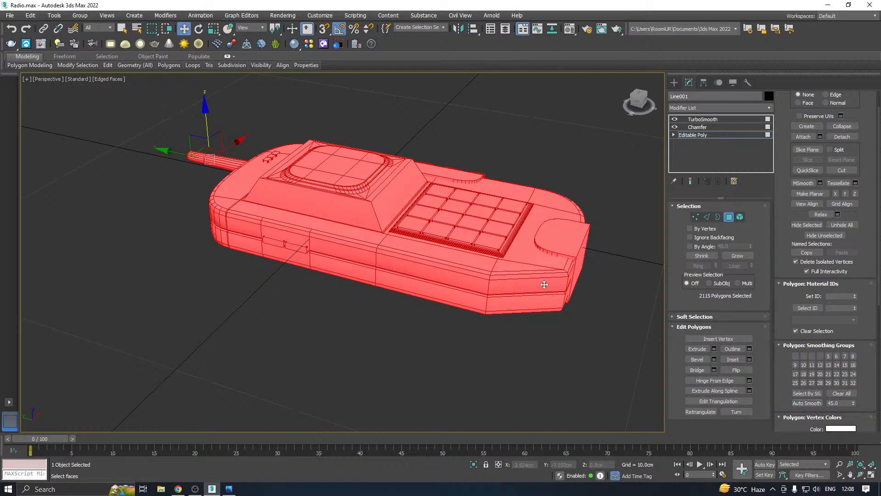
pyautogui.click(709, 134)
# - Compare the body's angled corner and keypad at the Chamfer level and with TurboSmooth applied
pyautogui.click(703, 127)
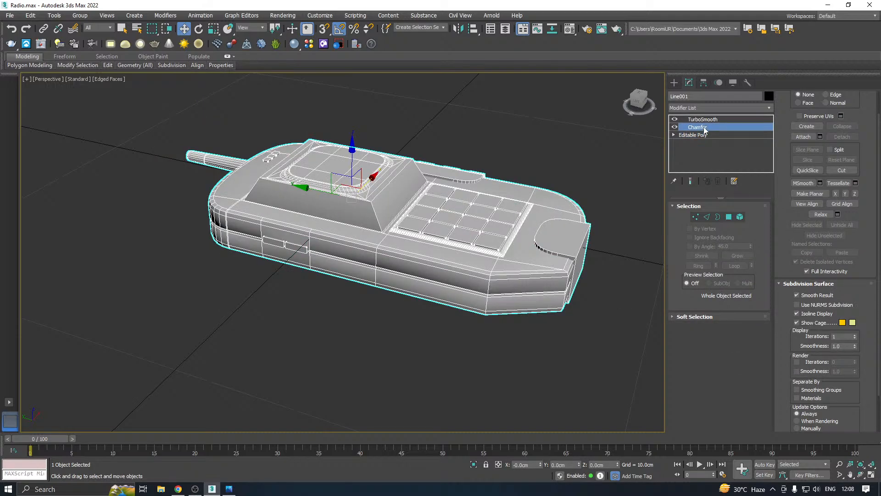
pyautogui.keyDown('alt'); pyautogui.moveTo(617, 182); pyautogui.dragTo(528, 212, button='middle'); pyautogui.keyUp('alt')
pyautogui.scroll(5, 392, 306)
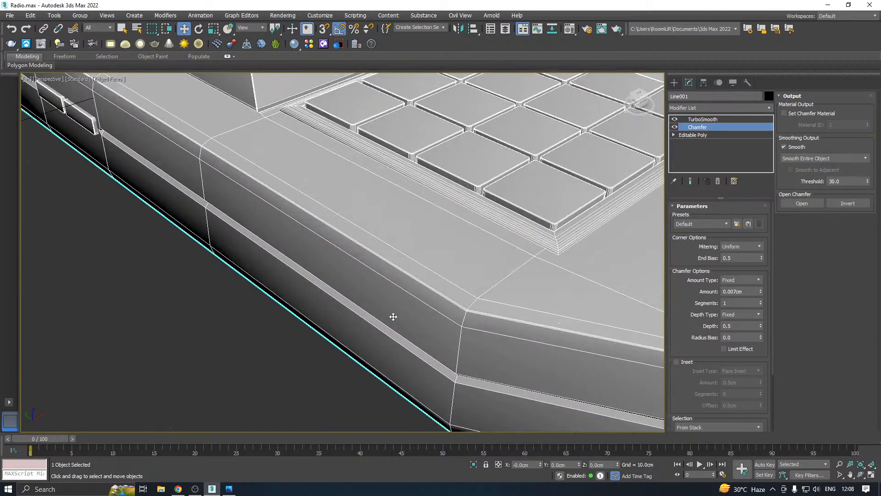
pyautogui.click(737, 119)
pyautogui.scroll(-5, 355, 307)
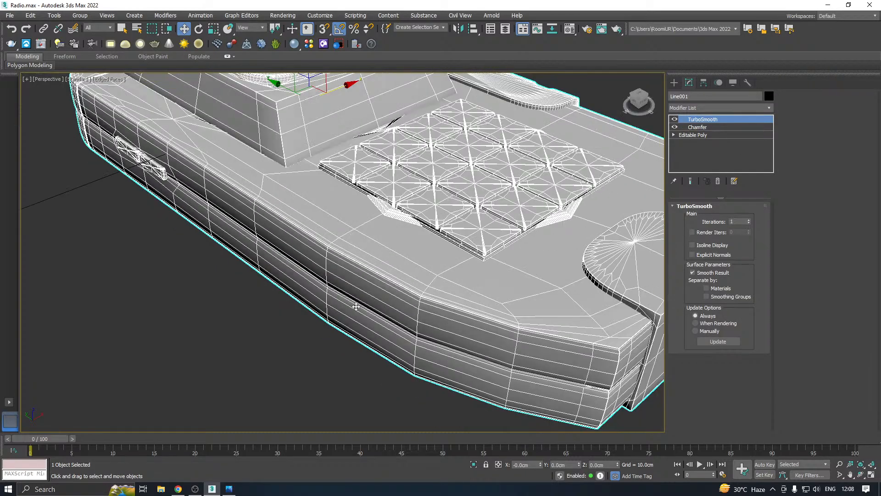
pyautogui.scroll(-2, 399, 288)
pyautogui.scroll(-4, 395, 288)
pyautogui.keyDown('alt'); pyautogui.moveTo(395, 288); pyautogui.dragTo(646, 196, button='middle'); pyautogui.keyUp('alt')
# - Try the Chamfer with its smoothing filter off and check the TurboSmooth result around the radio
pyautogui.click(707, 127)
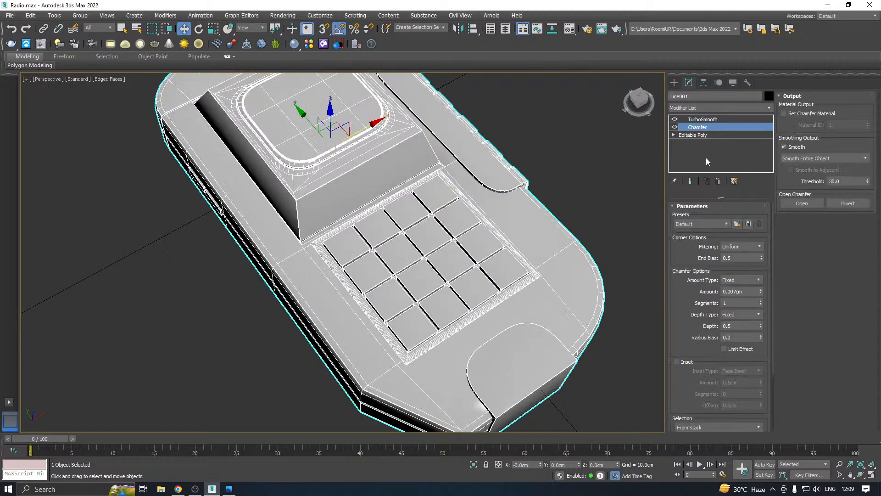
pyautogui.scroll(-1, 703, 354)
pyautogui.click(698, 415)
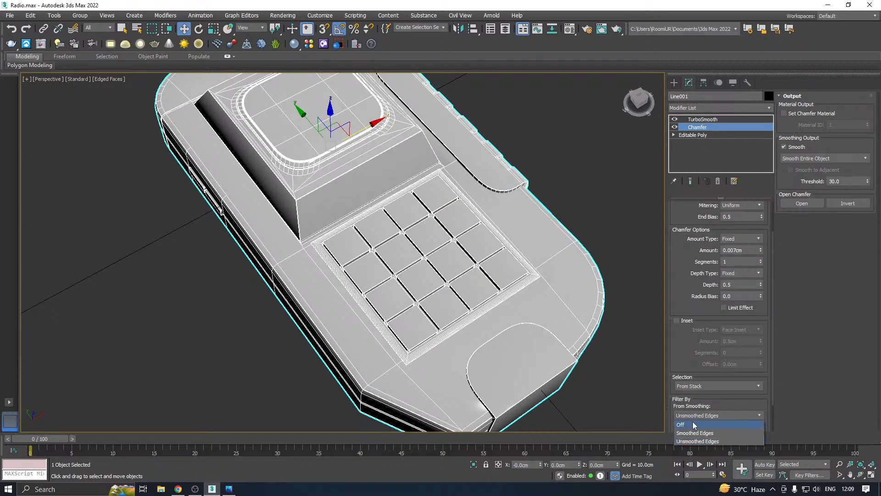
pyautogui.click(692, 425)
pyautogui.keyDown('alt'); pyautogui.moveTo(637, 399); pyautogui.dragTo(581, 351, button='middle'); pyautogui.keyUp('alt')
pyautogui.click(714, 119)
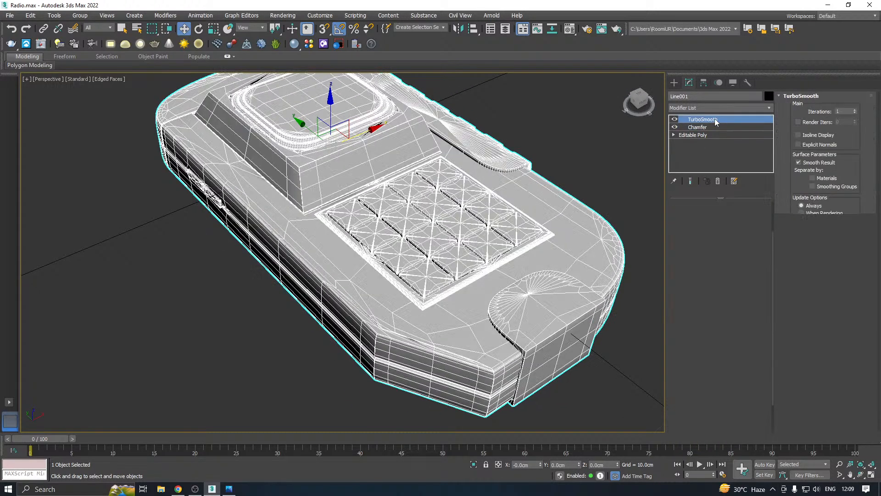
pyautogui.keyDown('alt'); pyautogui.moveTo(591, 149); pyautogui.dragTo(780, 126, button='middle'); pyautogui.keyUp('alt')
# - Delete the TurboSmooth and Chamfer modifiers from the radio
pyautogui.rightClick(710, 125)
pyautogui.click(730, 137)
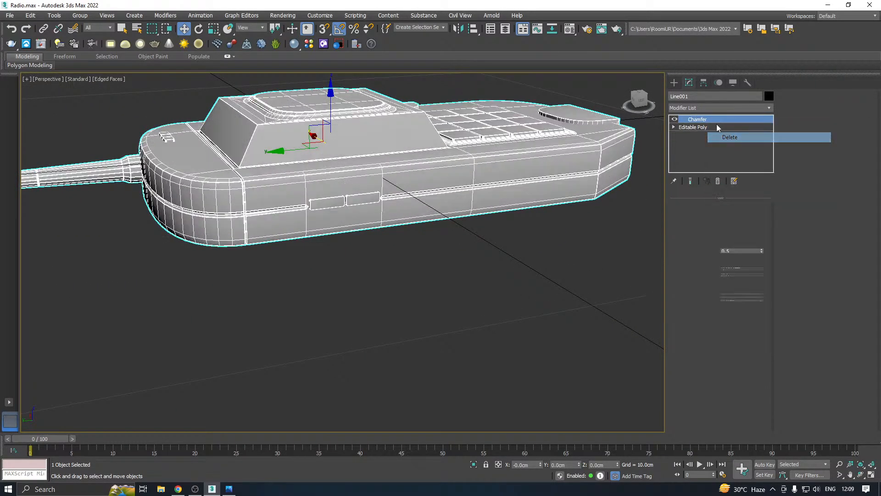
pyautogui.rightClick(716, 120)
pyautogui.click(730, 132)
# - Add a fresh Chamfer modifier to the radio, filtered to unsmoothed edges, with an amount of 0.02 cm
pyautogui.click(769, 108)
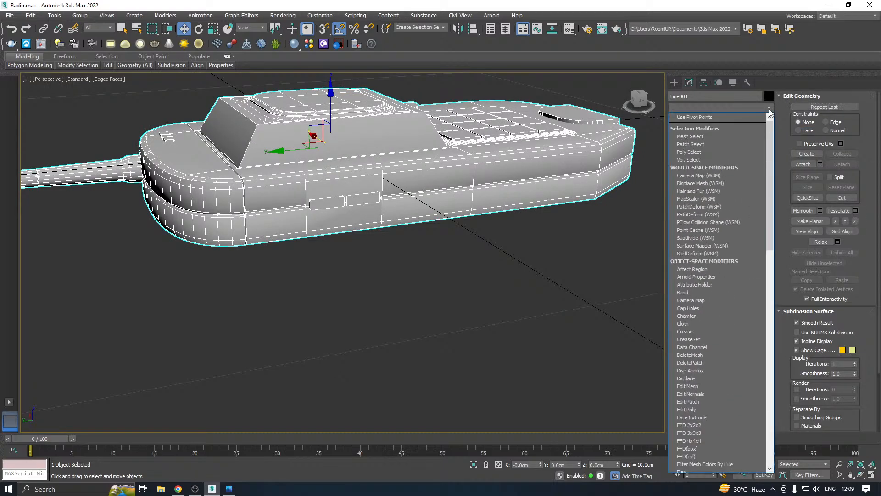
pyautogui.click(686, 316)
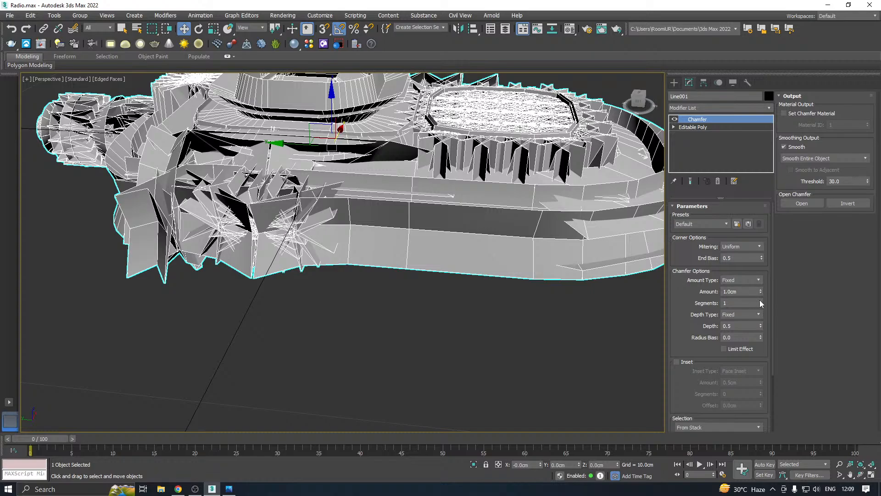
pyautogui.moveTo(760, 292); pyautogui.dragTo(755, 355)
pyautogui.scroll(-2, 687, 387)
pyautogui.click(686, 415)
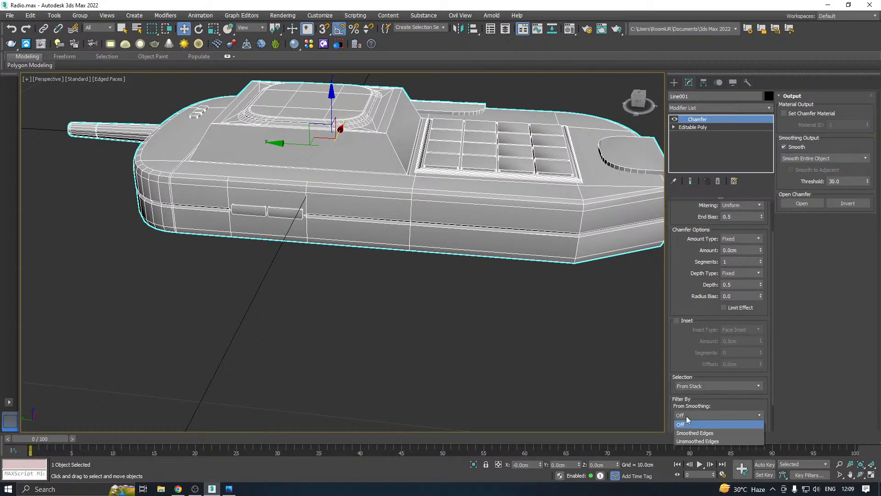
pyautogui.click(684, 442)
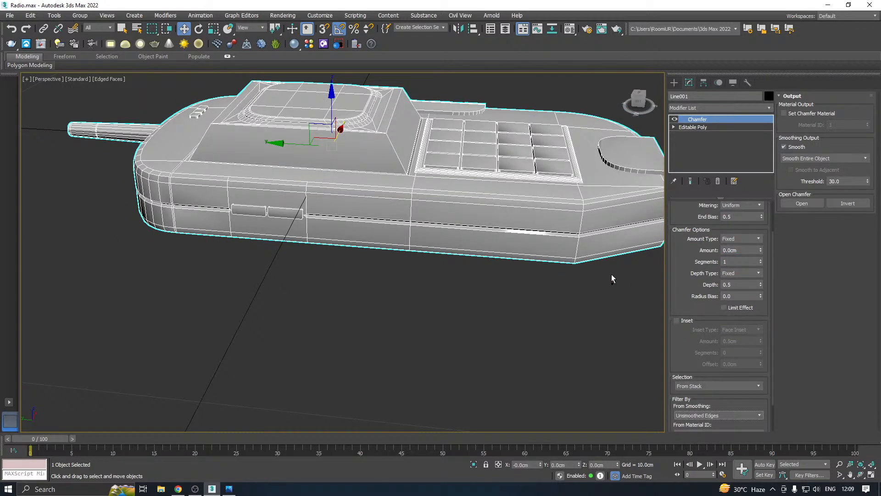
pyautogui.keyDown('alt'); pyautogui.moveTo(612, 274); pyautogui.dragTo(574, 294, button='middle'); pyautogui.keyUp('alt')
pyautogui.click(760, 248)
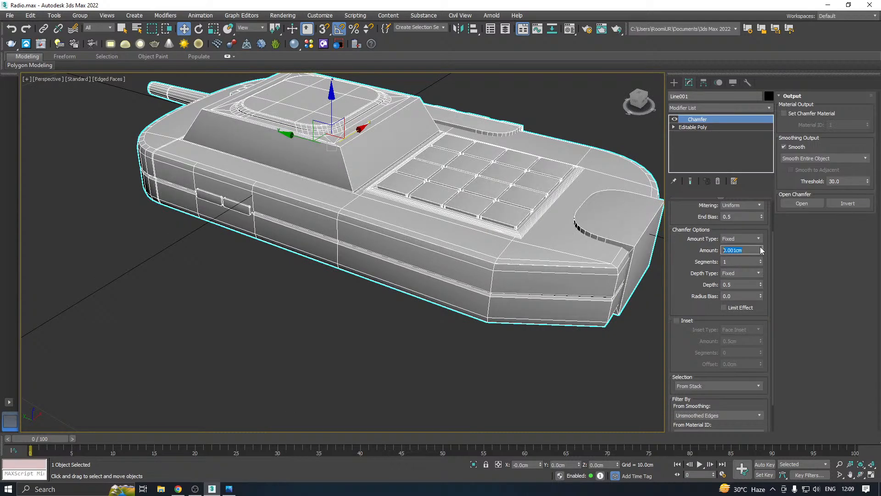
pyautogui.moveTo(760, 247); pyautogui.dragTo(759, 249)
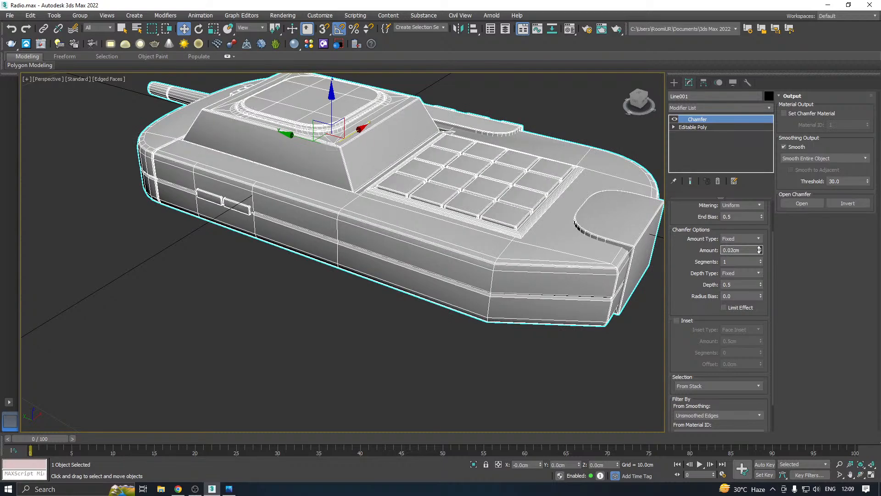
# - Add a TurboSmooth modifier above the new Chamfer and inspect the smoothed radio
pyautogui.click(769, 109)
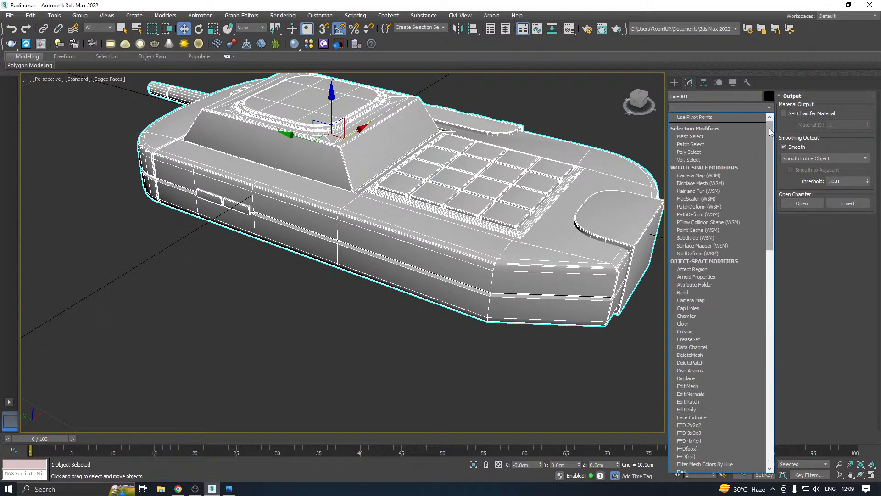
pyautogui.scroll(-15, 748, 390)
pyautogui.click(712, 296)
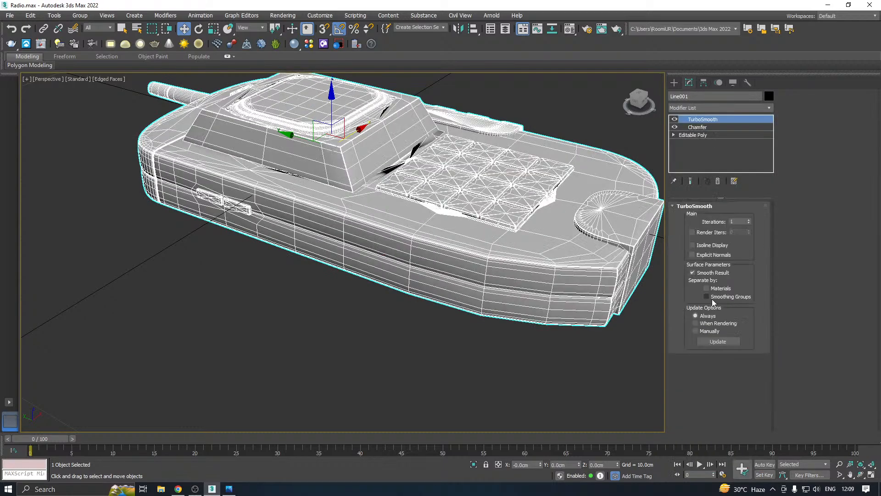
pyautogui.keyDown('alt'); pyautogui.moveTo(501, 268); pyautogui.dragTo(758, 181, button='middle'); pyautogui.keyUp('alt')
# - Switch the Chamfer's smoothing filter to Smoothed Edges and check the radio with TurboSmooth applied
pyautogui.click(698, 127)
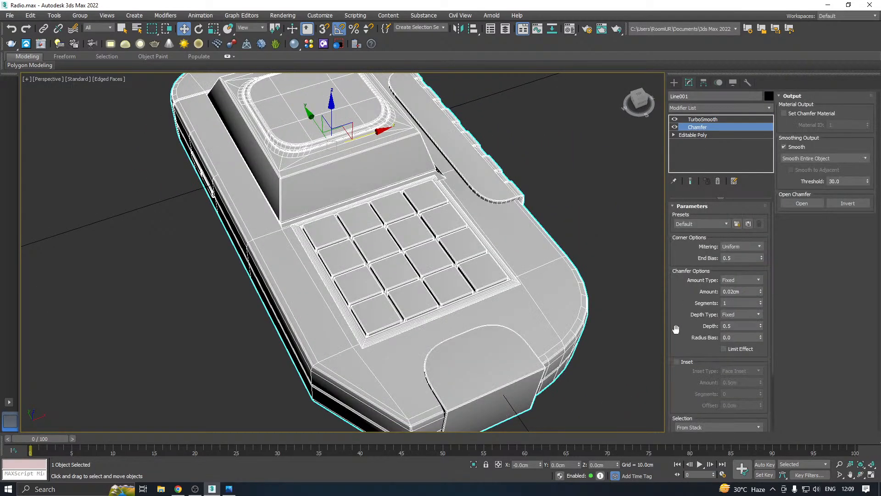
pyautogui.scroll(-3, 676, 328)
pyautogui.click(692, 416)
pyautogui.click(694, 433)
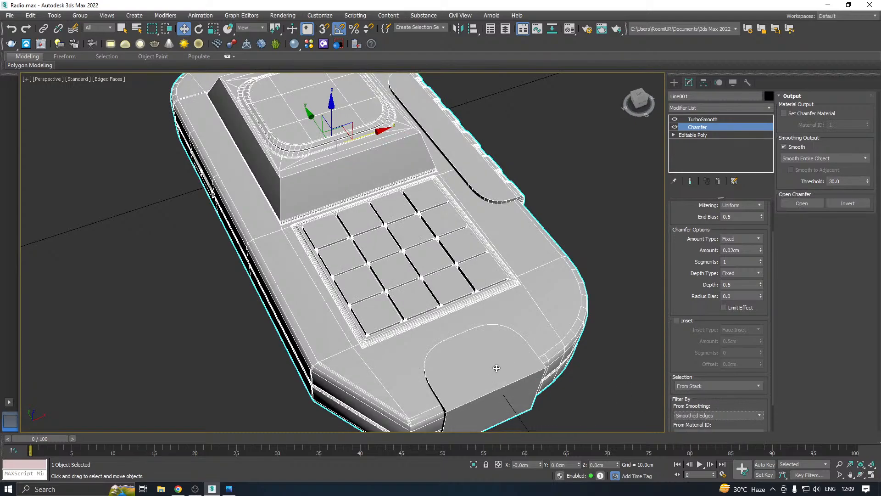
pyautogui.click(710, 121)
pyautogui.keyDown('alt'); pyautogui.moveTo(568, 178); pyautogui.dragTo(564, 161, button='middle'); pyautogui.keyUp('alt')
# - Switch the Chamfer modifier's smoothing filter back to Unsmoothed Edges
pyautogui.click(711, 127)
pyautogui.scroll(-3, 686, 344)
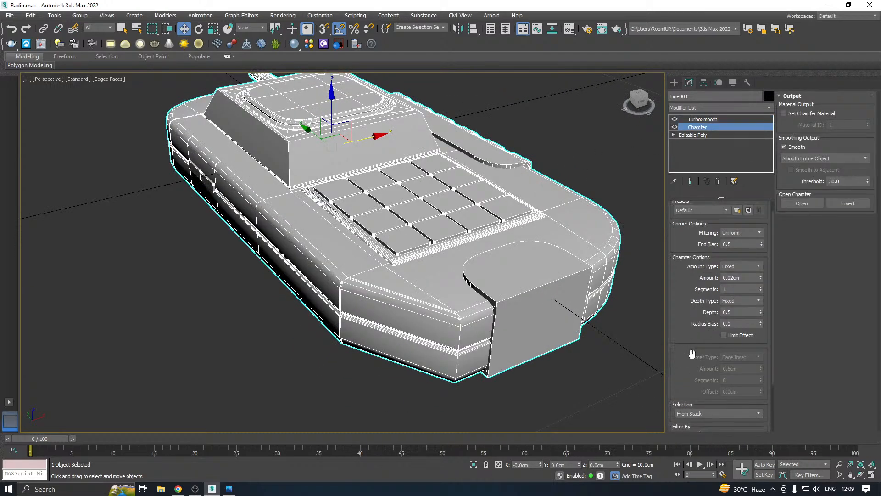
pyautogui.click(698, 402)
pyautogui.click(690, 428)
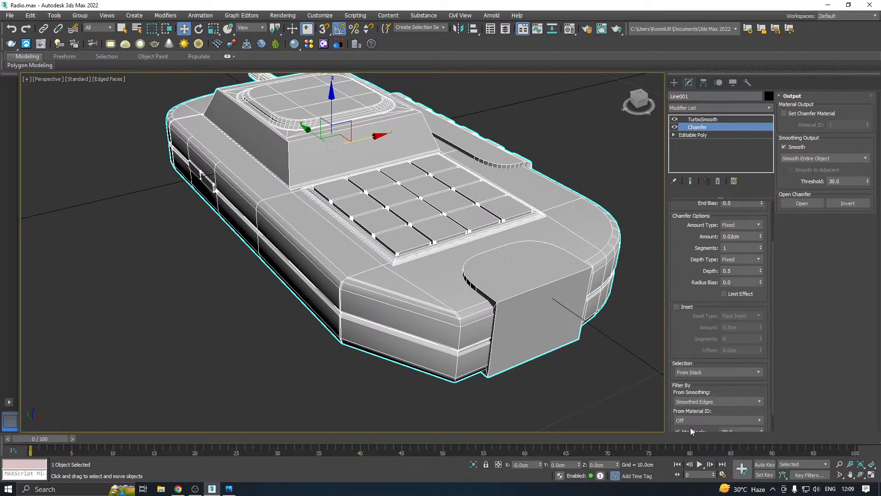
pyautogui.keyDown('alt'); pyautogui.moveTo(452, 324); pyautogui.dragTo(475, 339, button='middle'); pyautogui.keyUp('alt')
pyautogui.scroll(6, 474, 339)
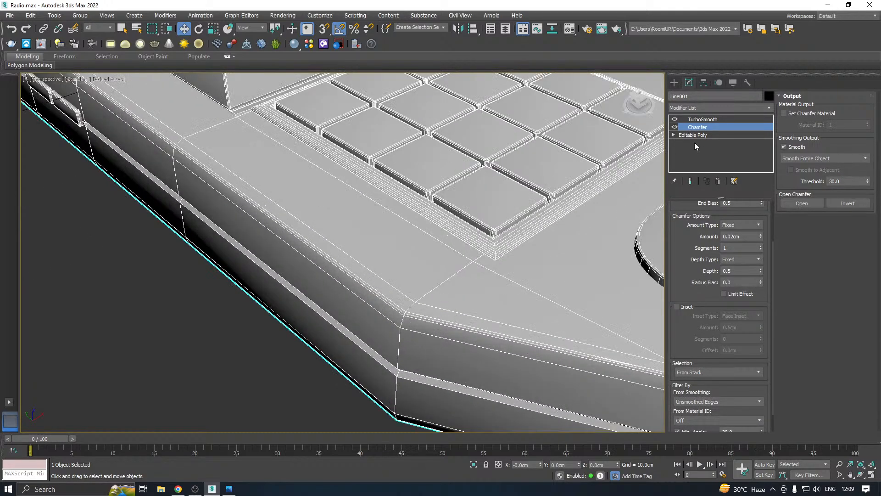
# - Examine the TurboSmooth result around the raised screen housing and the keypad
pyautogui.click(694, 121)
pyautogui.scroll(-3, 459, 219)
pyautogui.keyDown('alt'); pyautogui.moveTo(459, 219); pyautogui.dragTo(500, 335, button='middle'); pyautogui.keyUp('alt')
pyautogui.moveTo(434, 293); pyautogui.dragTo(458, 349, button='middle')
pyautogui.scroll(2, 358, 256)
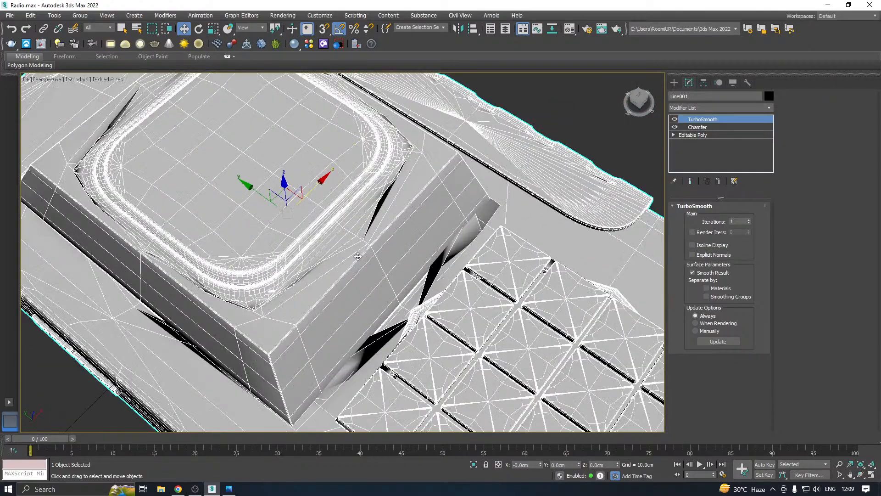
pyautogui.moveTo(358, 257); pyautogui.dragTo(536, 271, button='middle')
pyautogui.scroll(-4, 442, 286)
# - Chamfer the edge loops of the groove around the body's side in the Editable Poly by 0.02 cm with 2 segments
pyautogui.click(697, 135)
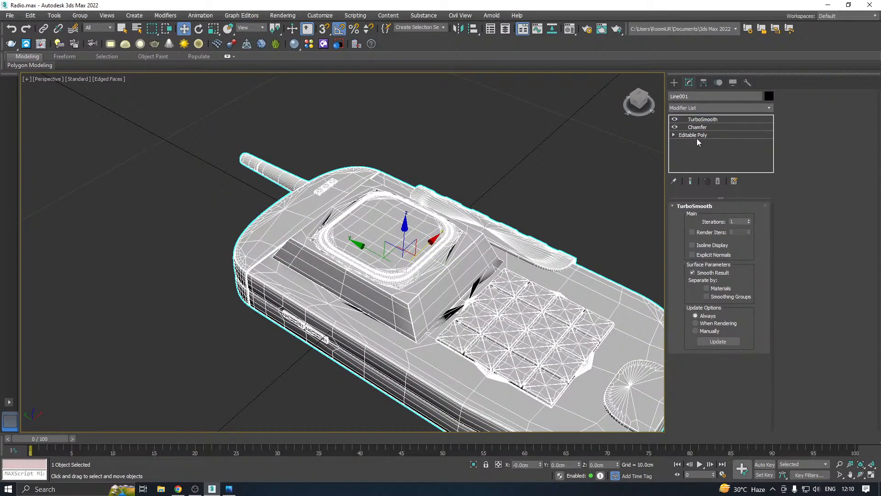
pyautogui.keyDown('alt'); pyautogui.moveTo(436, 211); pyautogui.dragTo(457, 248, button='middle'); pyautogui.keyUp('alt')
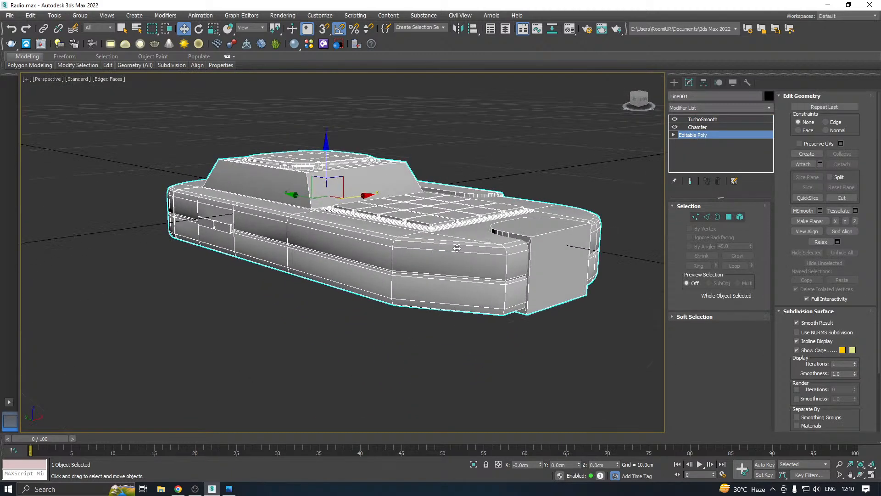
pyautogui.scroll(5, 460, 270)
pyautogui.click(708, 217)
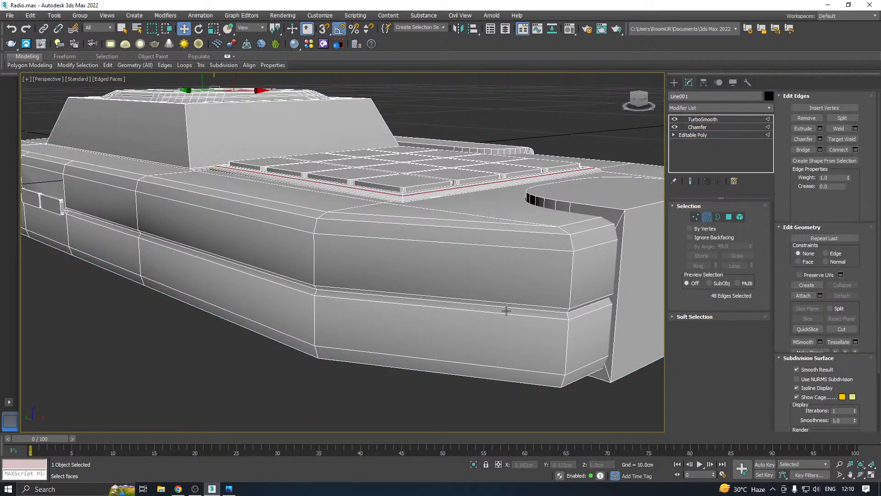
pyautogui.scroll(3, 481, 311)
pyautogui.doubleClick(481, 312)
pyautogui.keyDown('ctrl'); pyautogui.doubleClick(481, 312); pyautogui.keyUp('ctrl')
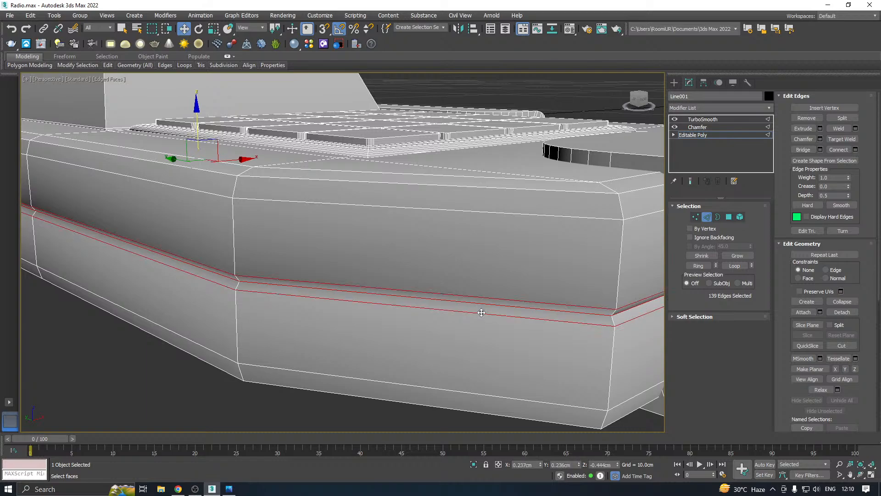
pyautogui.keyDown('alt'); pyautogui.moveTo(503, 289); pyautogui.dragTo(553, 246, button='middle'); pyautogui.keyUp('alt')
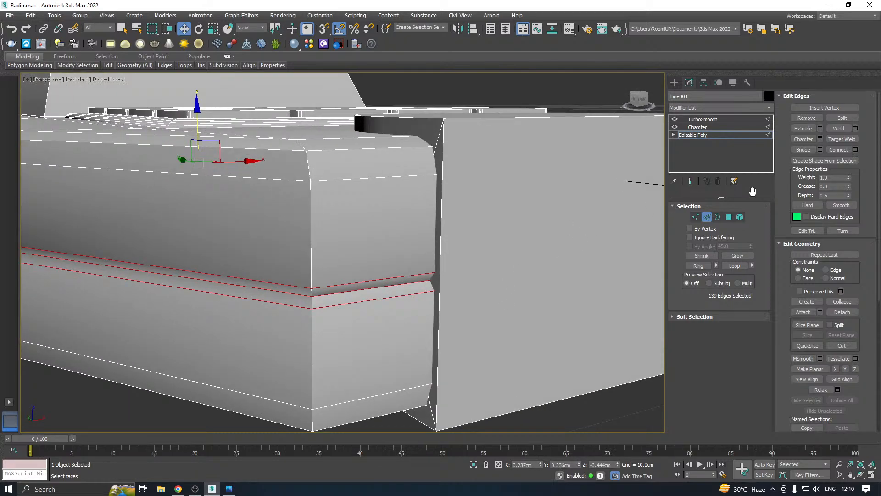
pyautogui.click(820, 139)
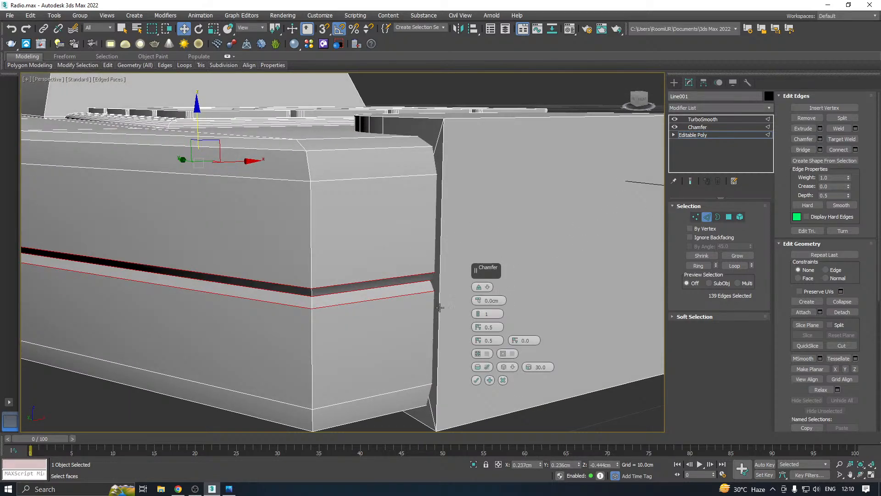
pyautogui.moveTo(480, 301); pyautogui.dragTo(480, 301)
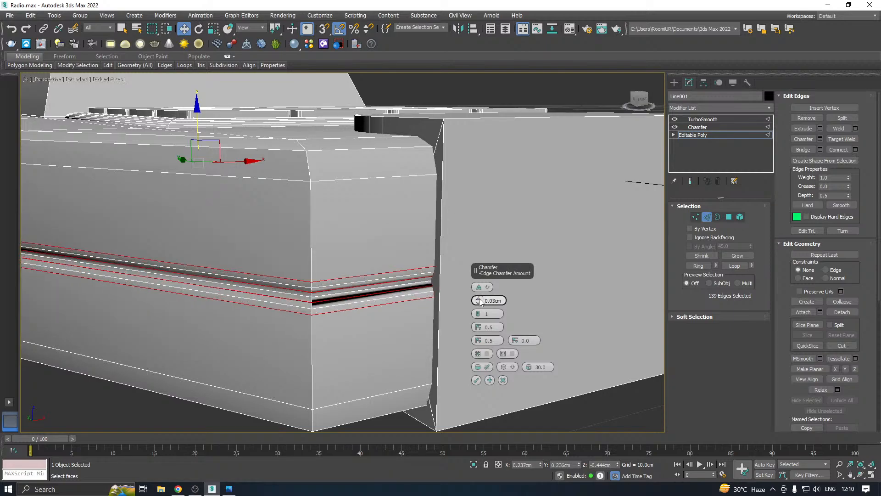
pyautogui.click(478, 302)
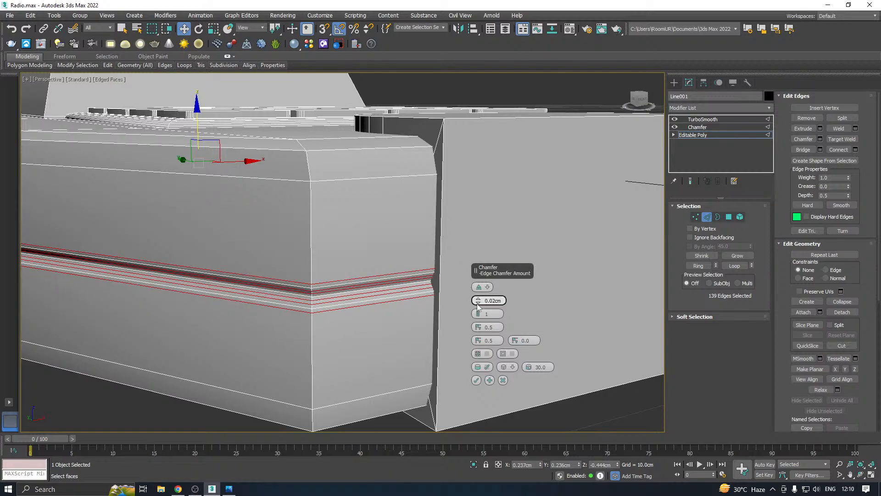
pyautogui.moveTo(478, 314); pyautogui.dragTo(478, 312)
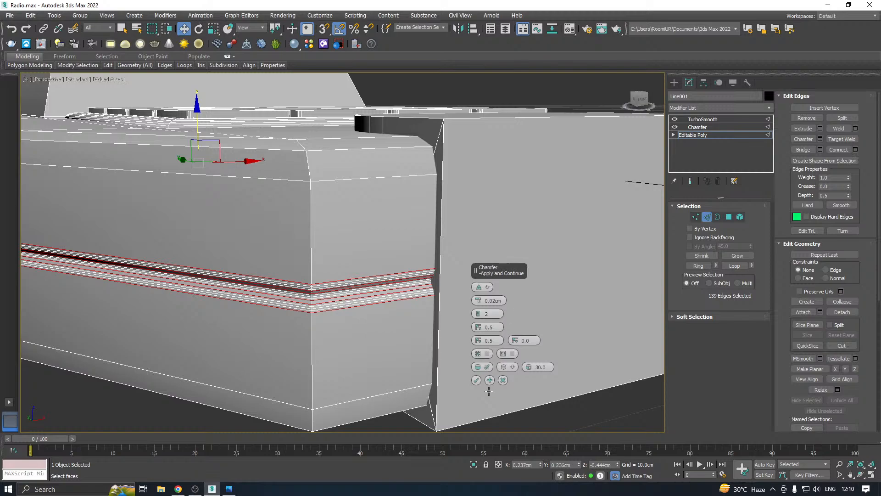
pyautogui.click(477, 381)
# - Preview the smoothed end result of the modifier stack on the radio, then return to the base mesh display
pyautogui.scroll(-6, 458, 330)
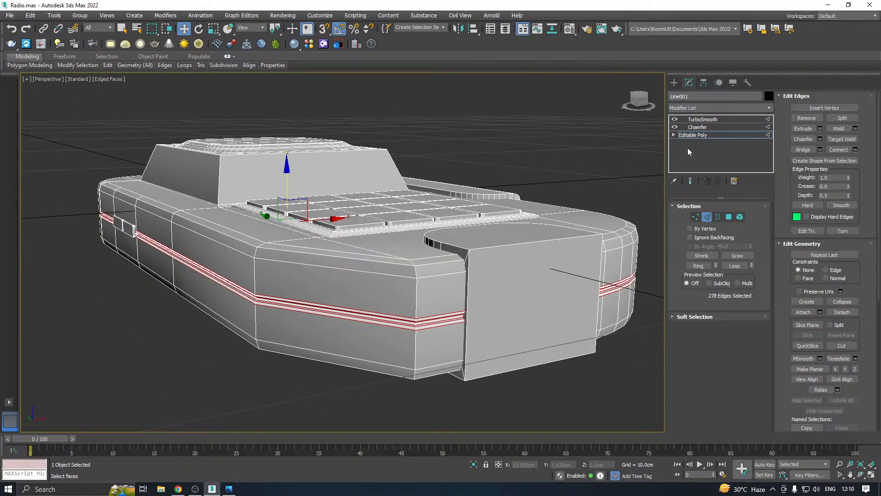
pyautogui.click(689, 181)
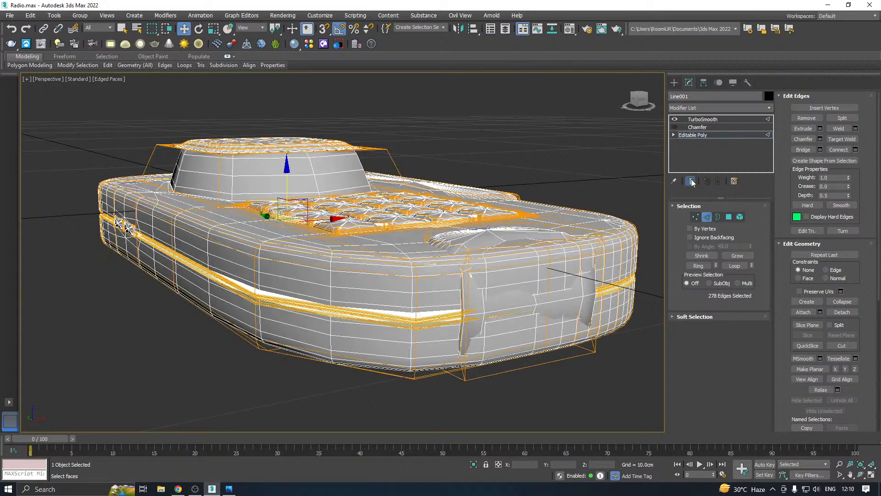
pyautogui.press('z')
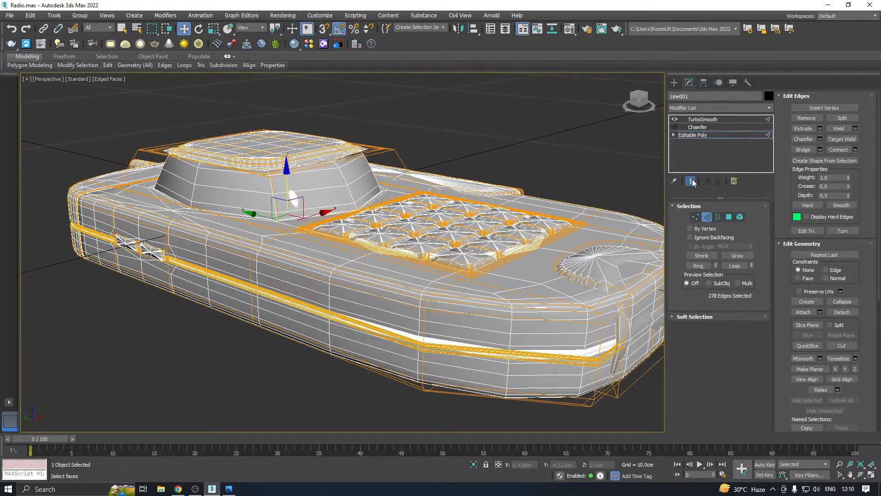
pyautogui.click(691, 181)
# - Chamfer the edge loop crossing the body at the keypad's lower end by 0.02 cm with 2 segments
pyautogui.doubleClick(430, 336)
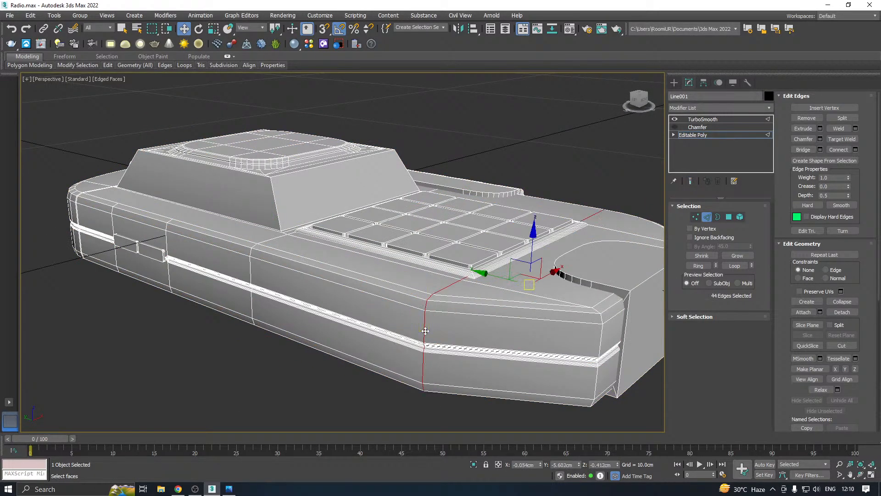
pyautogui.click(820, 139)
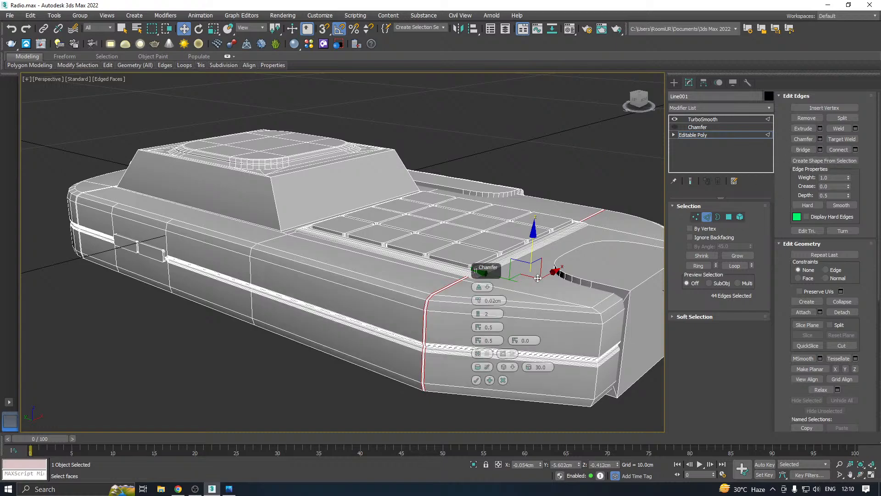
pyautogui.click(476, 381)
pyautogui.doubleClick(602, 342)
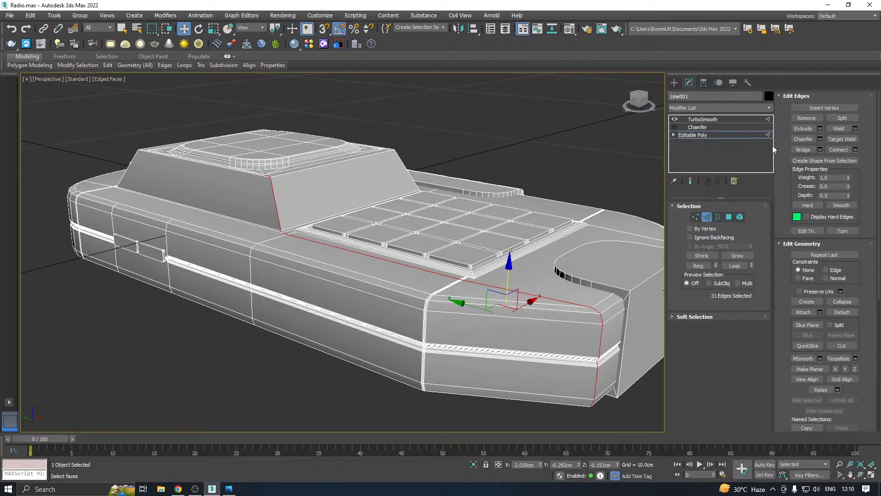
# - Delete the Chamfer modifier from the radio's stack and check the mesh with TurboSmooth alone
pyautogui.click(739, 136)
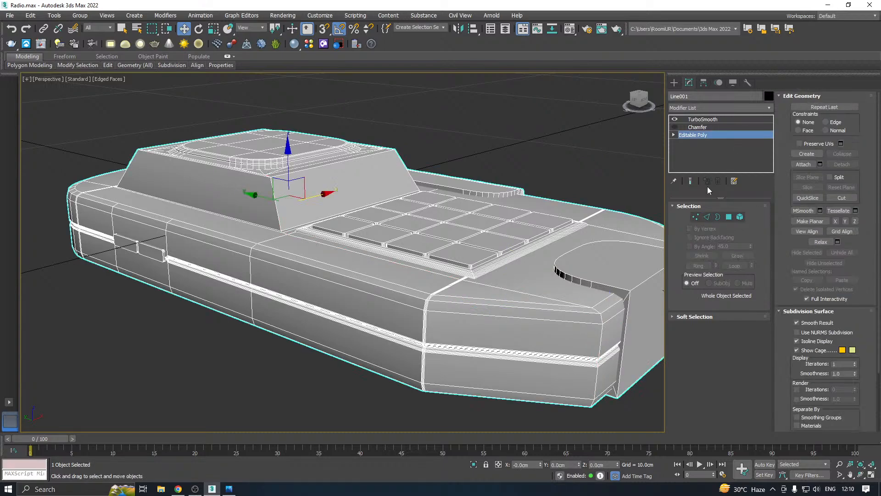
pyautogui.click(704, 127)
pyautogui.rightClick(703, 126)
pyautogui.click(711, 143)
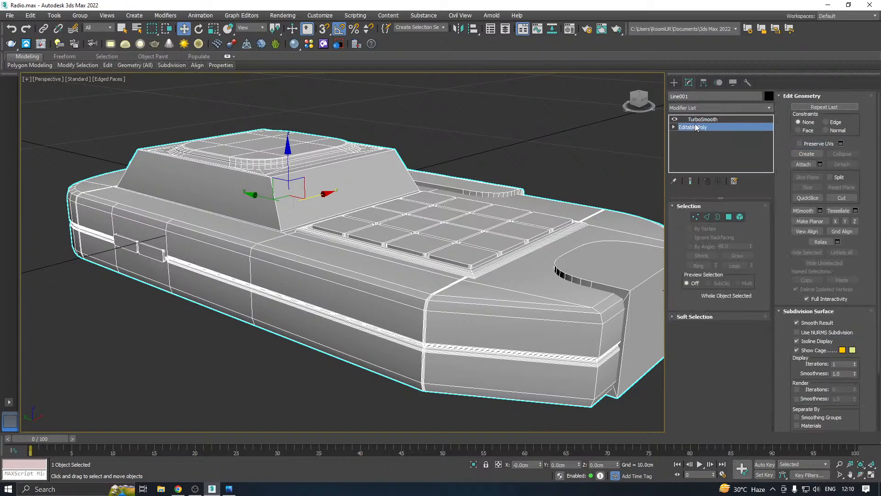
pyautogui.click(698, 121)
pyautogui.keyDown('alt'); pyautogui.moveTo(562, 182); pyautogui.dragTo(573, 170, button='middle'); pyautogui.keyUp('alt')
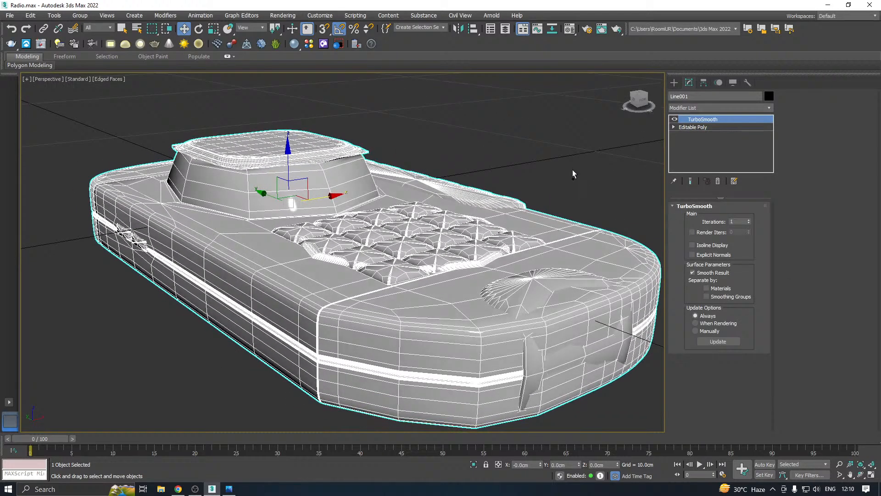
# - Chamfer the edge loops around the base of the raised screen housing by 0.02 cm with 2 segments
pyautogui.click(684, 128)
pyautogui.keyDown('alt'); pyautogui.moveTo(503, 195); pyautogui.dragTo(579, 202, button='middle'); pyautogui.keyUp('alt')
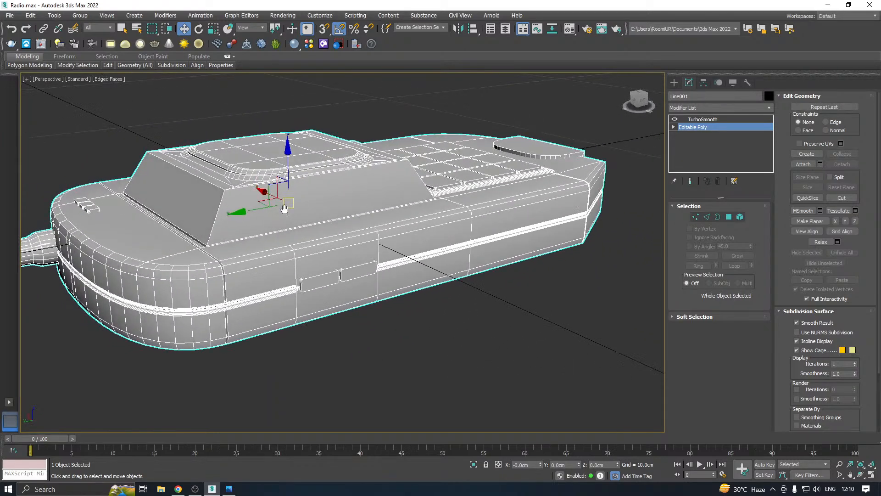
pyautogui.moveTo(286, 206); pyautogui.dragTo(296, 232, button='middle')
pyautogui.scroll(4, 356, 273)
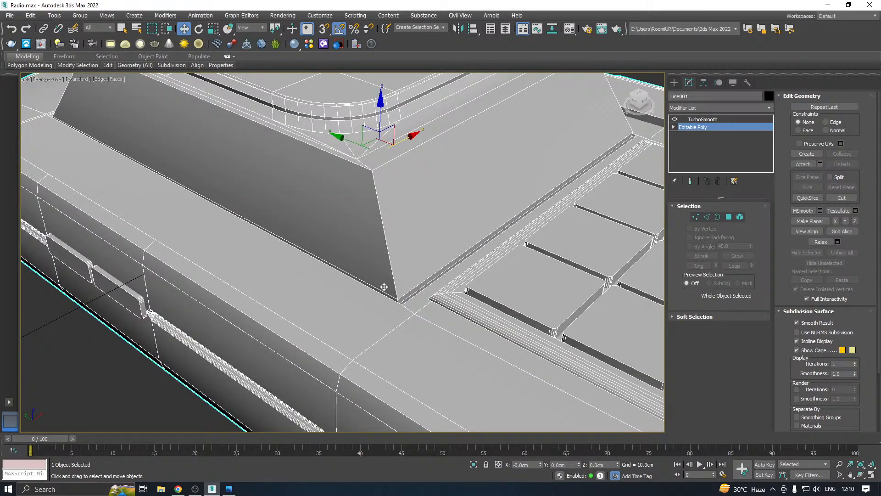
pyautogui.scroll(2, 384, 287)
pyautogui.click(707, 217)
pyautogui.click(423, 295)
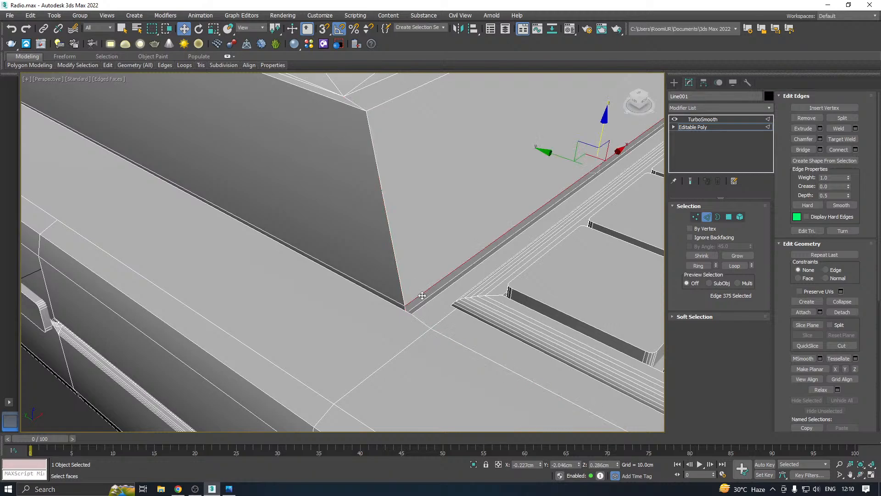
pyautogui.doubleClick(422, 296)
pyautogui.keyDown('ctrl'); pyautogui.doubleClick(424, 303); pyautogui.keyUp('ctrl')
pyautogui.keyDown('ctrl'); pyautogui.doubleClick(421, 302); pyautogui.keyUp('ctrl')
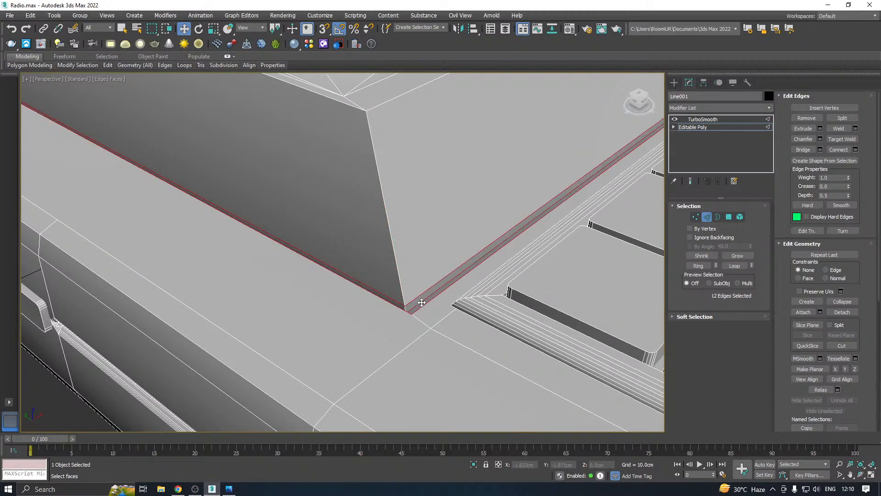
pyautogui.click(820, 139)
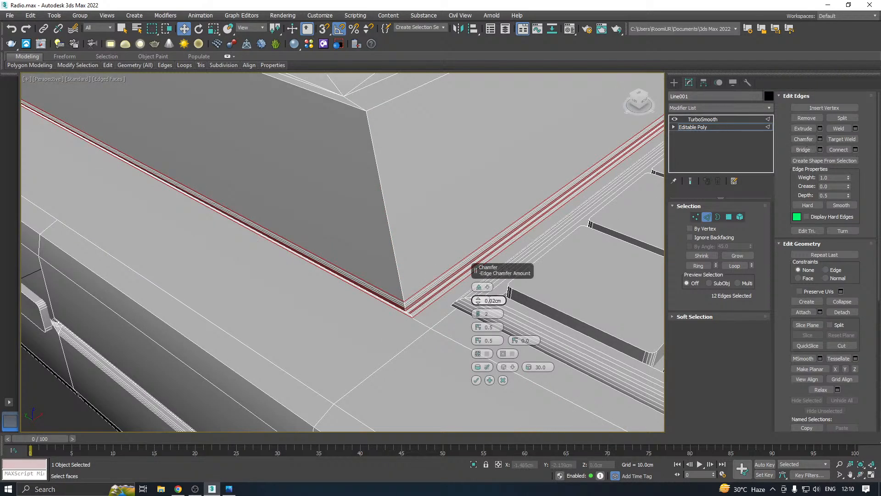
pyautogui.click(476, 380)
# - Chamfer the three edge loops of the groove around the screen by 0.02 cm with 2 segments
pyautogui.scroll(-5, 414, 377)
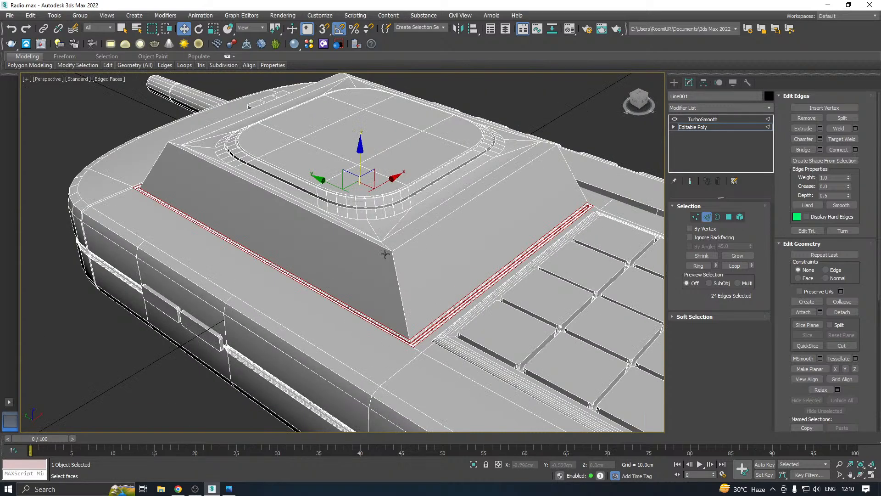
pyautogui.moveTo(385, 254); pyautogui.dragTo(425, 295, button='middle')
pyautogui.scroll(6, 398, 247)
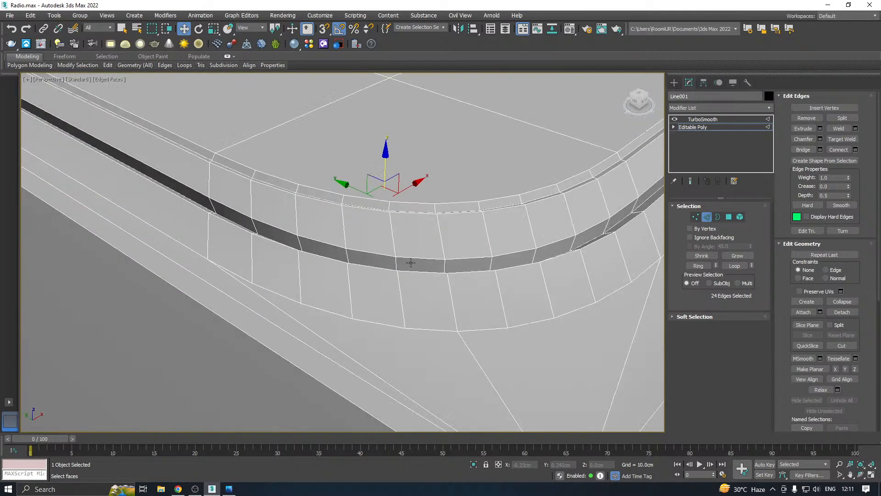
pyautogui.doubleClick(411, 260)
pyautogui.keyDown('alt'); pyautogui.moveTo(411, 260); pyautogui.dragTo(415, 275, button='middle'); pyautogui.keyUp('alt')
pyautogui.keyDown('ctrl'); pyautogui.doubleClick(397, 335); pyautogui.keyUp('ctrl')
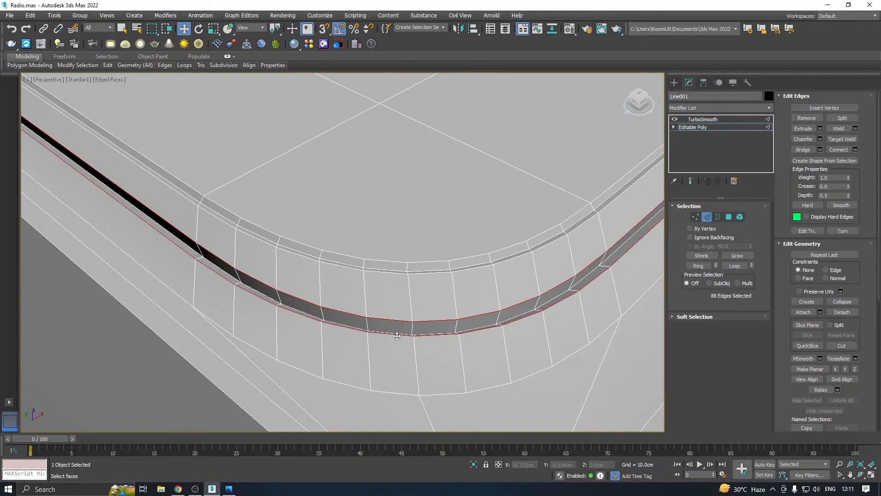
pyautogui.keyDown('ctrl'); pyautogui.doubleClick(301, 312); pyautogui.keyUp('ctrl')
pyautogui.click(821, 139)
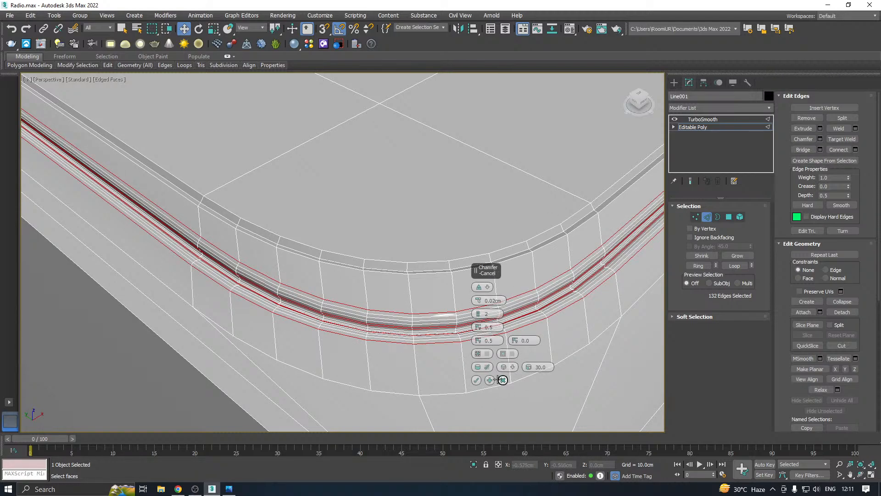
pyautogui.click(477, 383)
# - Chamfer the two edge loops along the raised inner rim of the screen by 0.02 cm with 2 segments
pyautogui.doubleClick(468, 268)
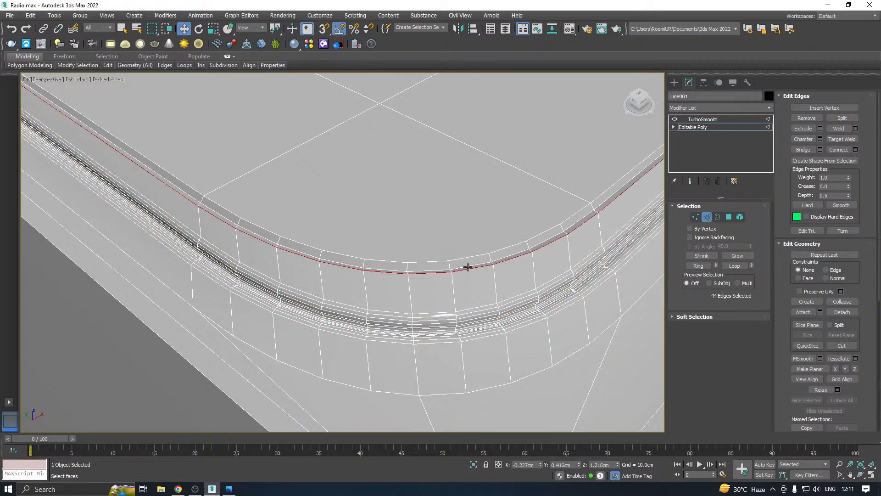
pyautogui.scroll(5, 468, 268)
pyautogui.scroll(-4, 467, 268)
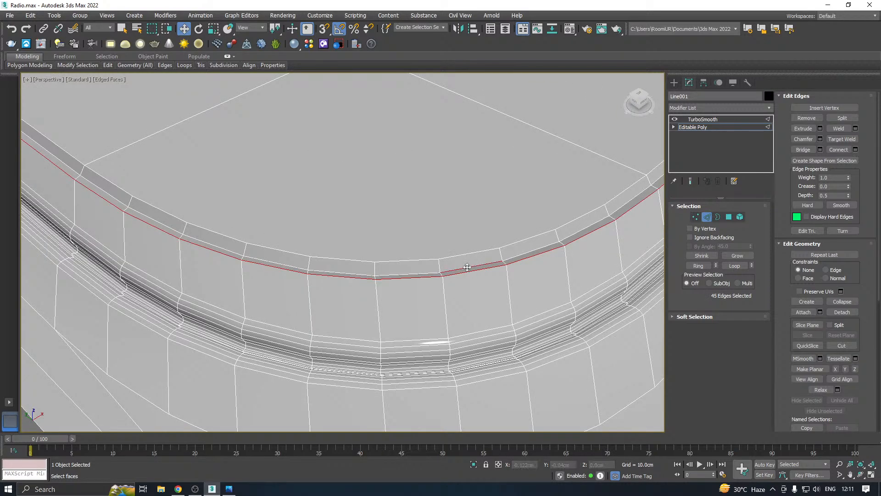
pyautogui.keyDown('ctrl'); pyautogui.doubleClick(465, 272); pyautogui.keyUp('ctrl')
pyautogui.keyDown('alt'); pyautogui.moveTo(467, 277); pyautogui.dragTo(467, 282, button='middle'); pyautogui.keyUp('alt')
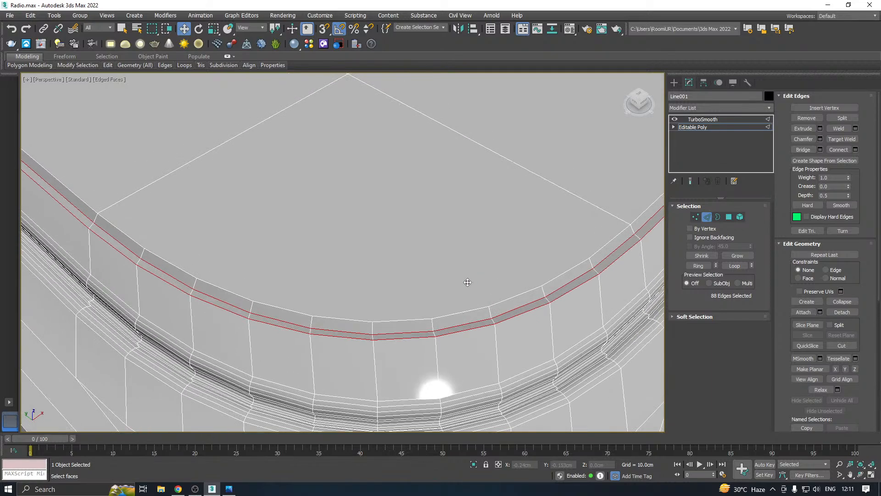
pyautogui.keyDown('alt'); pyautogui.moveTo(383, 338); pyautogui.dragTo(300, 324, button='middle'); pyautogui.keyUp('alt')
pyautogui.scroll(-10, 276, 360)
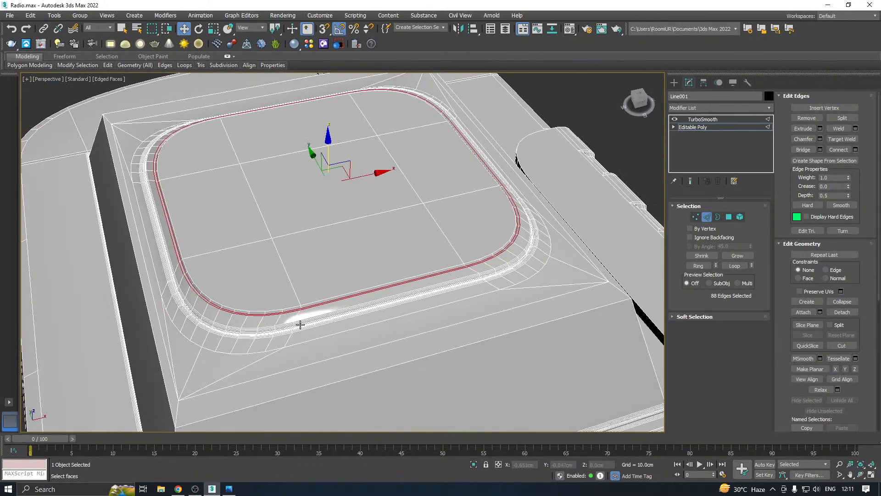
pyautogui.scroll(5, 216, 303)
pyautogui.keyDown('alt'); pyautogui.moveTo(212, 304); pyautogui.dragTo(258, 327, button='middle'); pyautogui.keyUp('alt')
pyautogui.scroll(3, 257, 327)
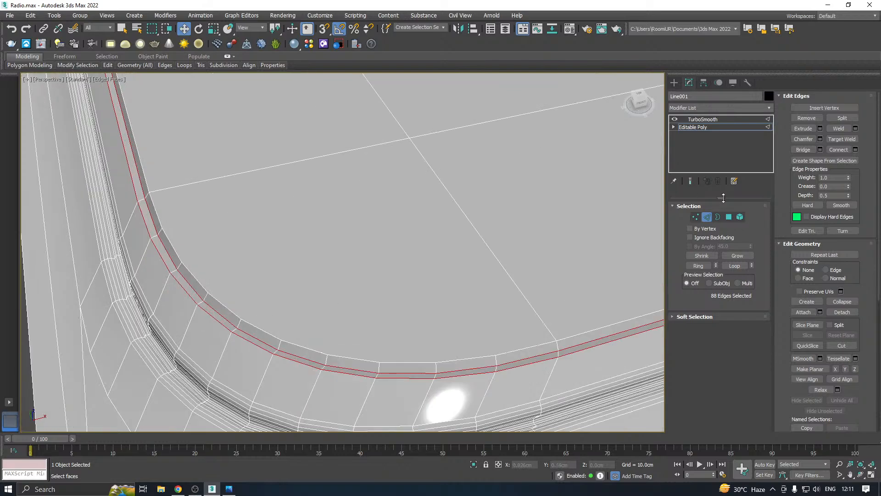
pyautogui.click(821, 139)
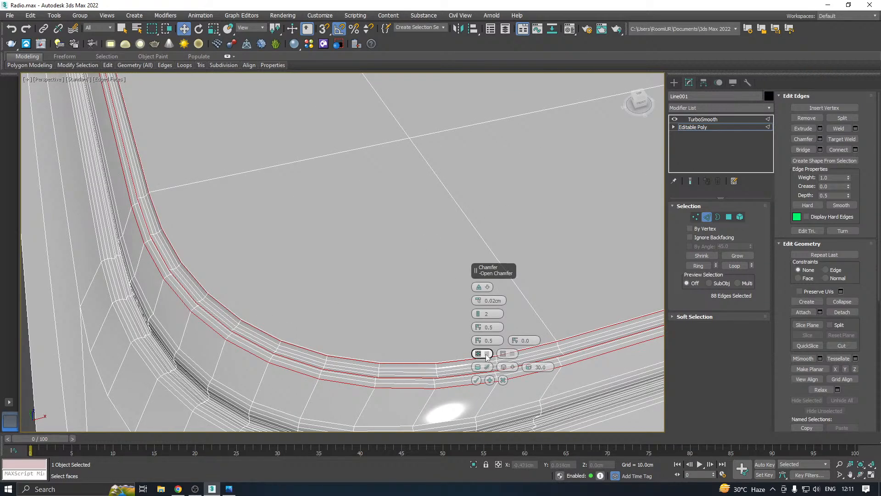
pyautogui.click(477, 381)
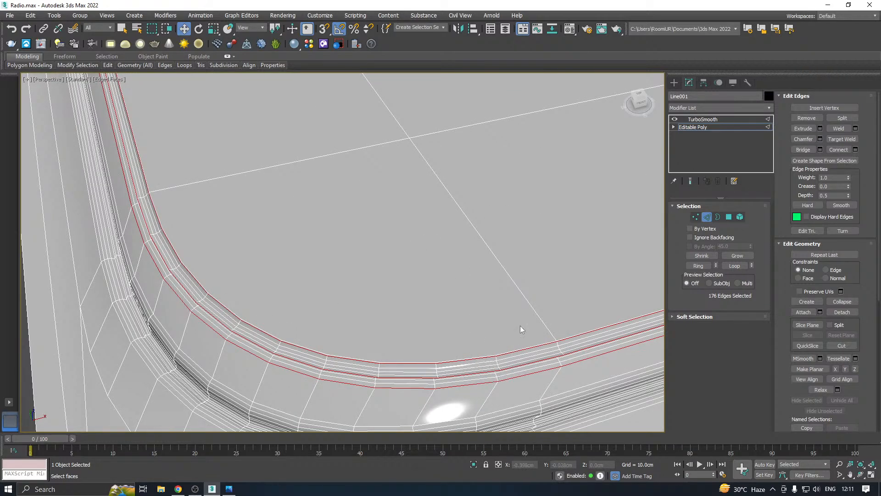
# - Check the screen housing with TurboSmooth applied and return to the Editable Poly level
pyautogui.click(689, 128)
pyautogui.click(693, 119)
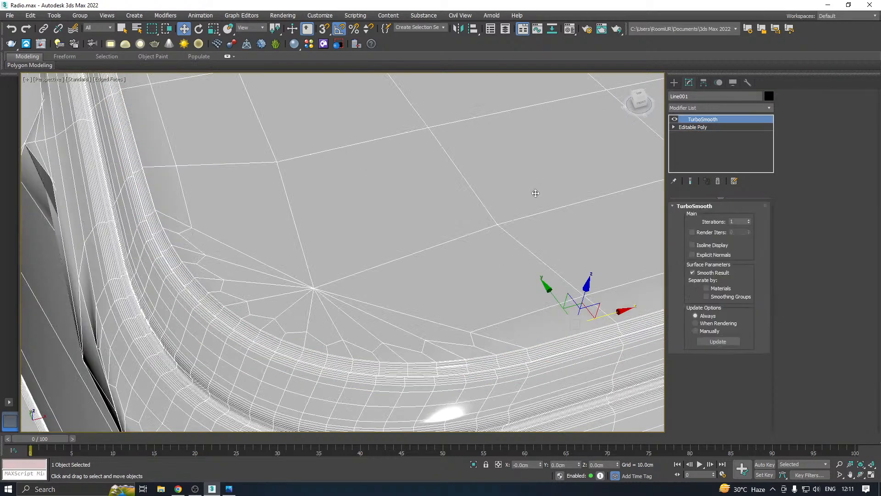
pyautogui.scroll(-5, 440, 246)
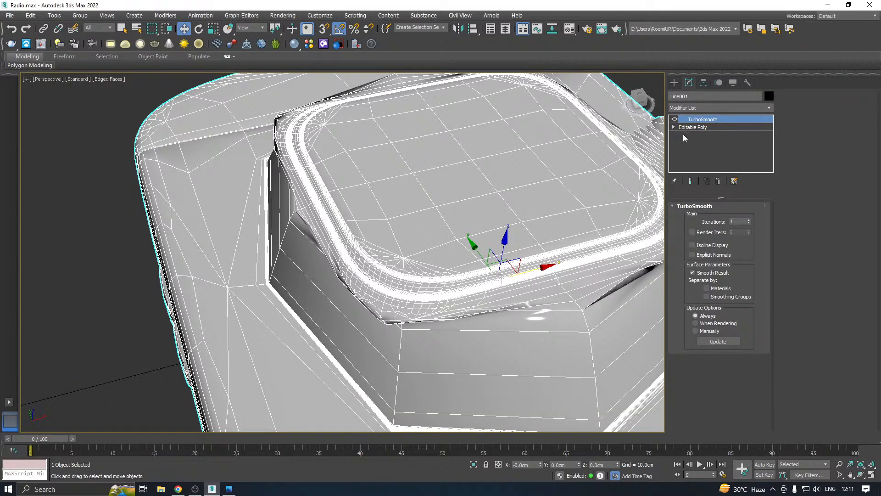
pyautogui.click(690, 126)
# - Add a supporting edge loop with SwiftLoop close to the sloped corner edge at the screen housing's antenna end
pyautogui.scroll(-5, 390, 232)
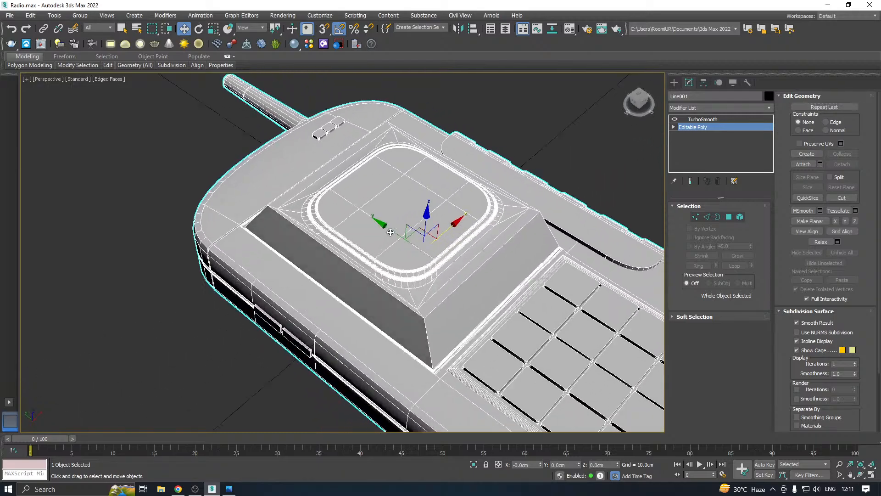
pyautogui.keyDown('alt'); pyautogui.moveTo(391, 232); pyautogui.dragTo(344, 117, button='middle'); pyautogui.keyUp('alt')
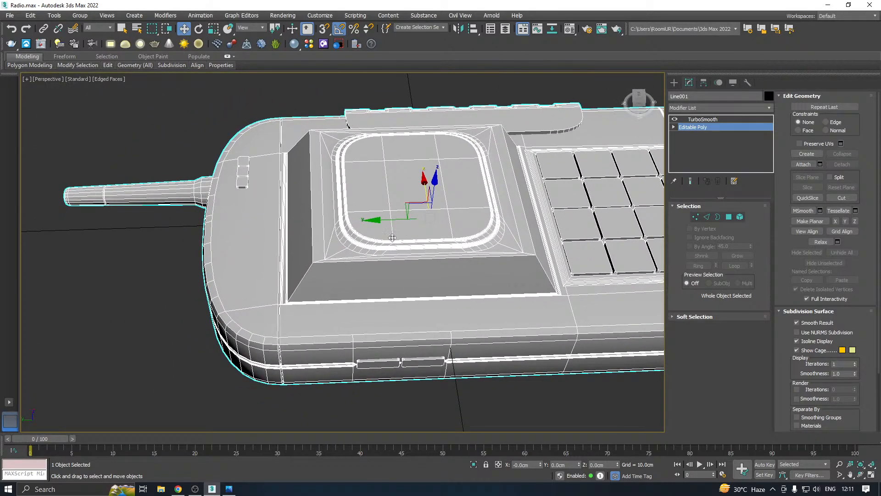
pyautogui.keyDown('alt'); pyautogui.moveTo(392, 238); pyautogui.dragTo(449, 234, button='middle'); pyautogui.keyUp('alt')
pyautogui.scroll(-5, 372, 230)
pyautogui.scroll(6, 407, 233)
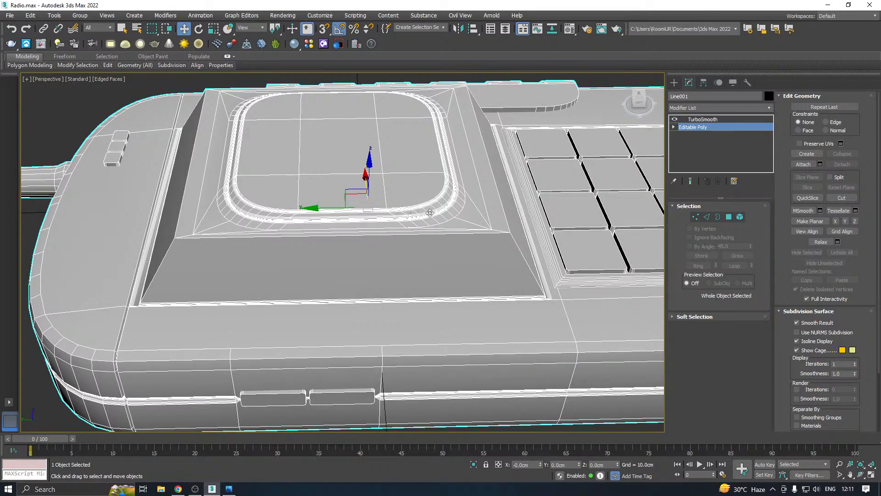
pyautogui.moveTo(430, 213); pyautogui.dragTo(607, 223, button='middle')
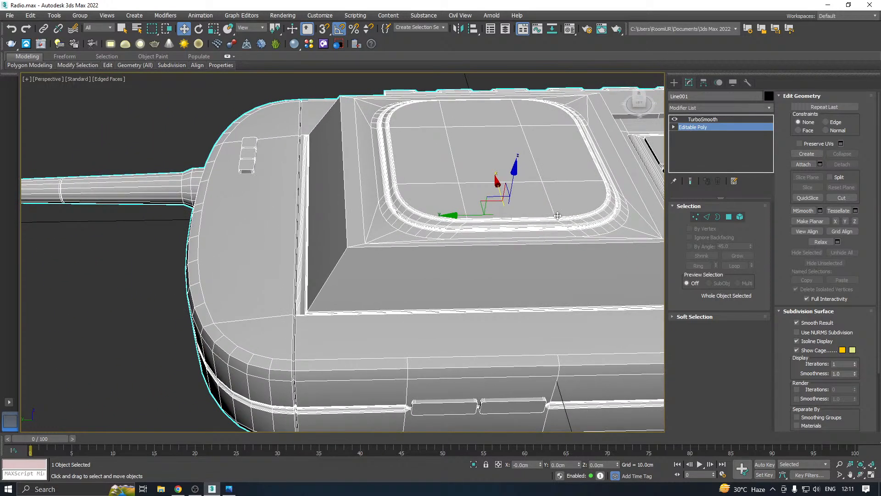
pyautogui.moveTo(107, 65)
pyautogui.click(182, 87)
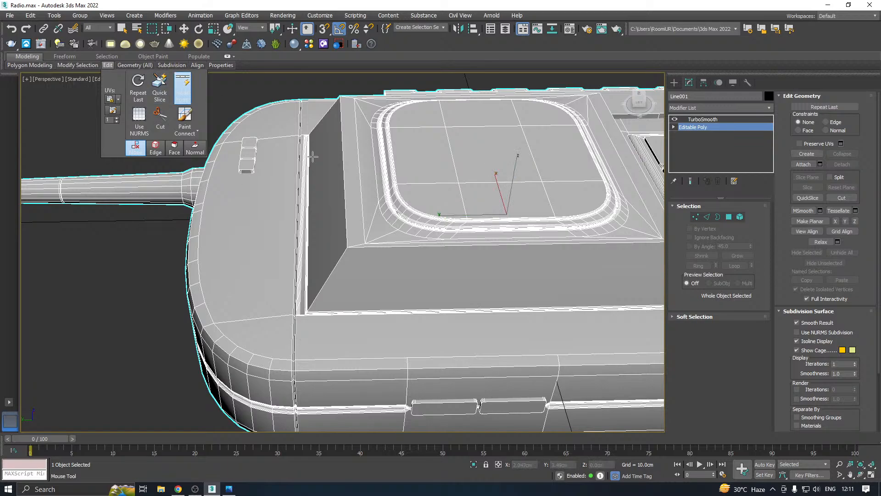
pyautogui.scroll(2, 347, 248)
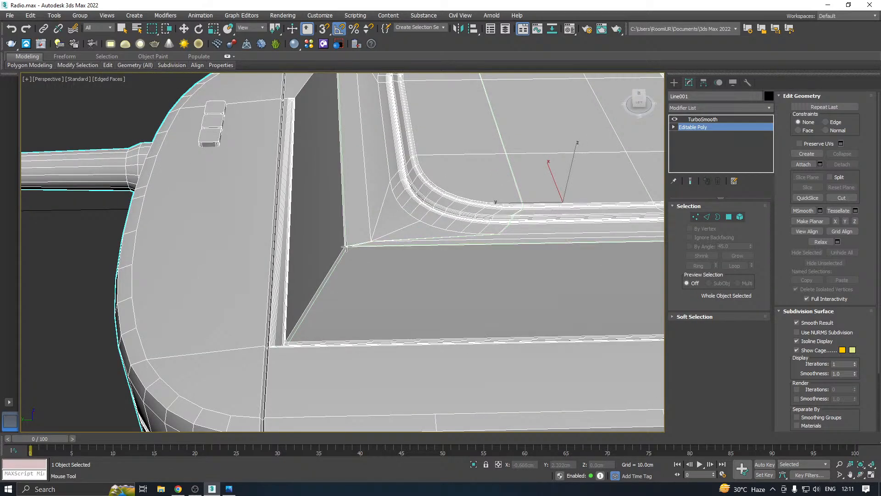
pyautogui.click(344, 245)
pyautogui.scroll(-4, 323, 269)
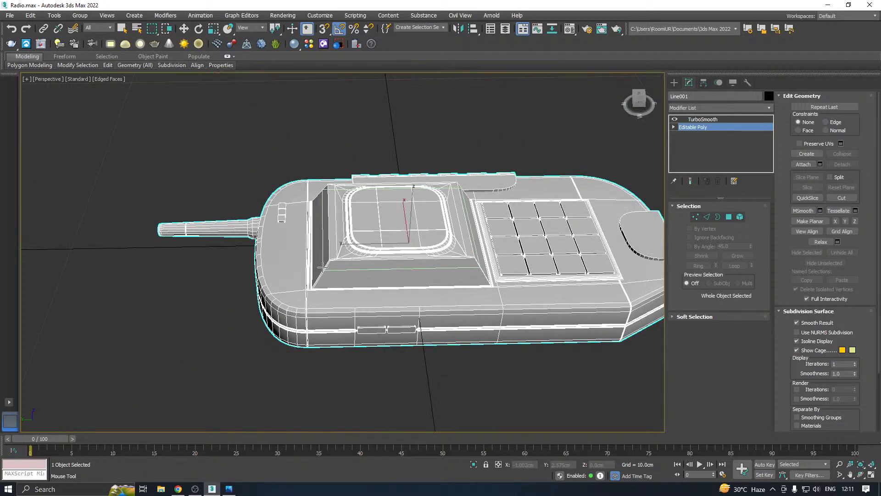
pyautogui.rightClick(323, 269)
# - Preview the smoothed end result around the housing corner, turn the preview off and save the scene
pyautogui.click(687, 182)
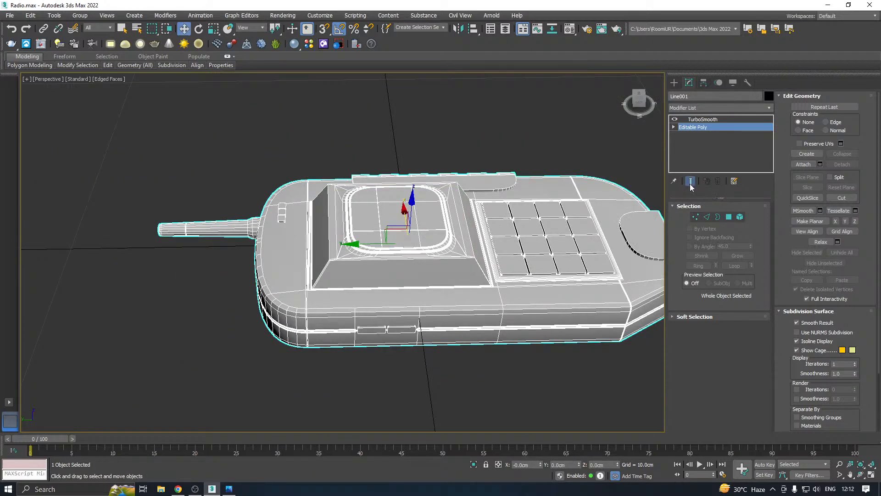
pyautogui.keyDown('alt'); pyautogui.moveTo(528, 220); pyautogui.dragTo(477, 236, button='middle'); pyautogui.keyUp('alt')
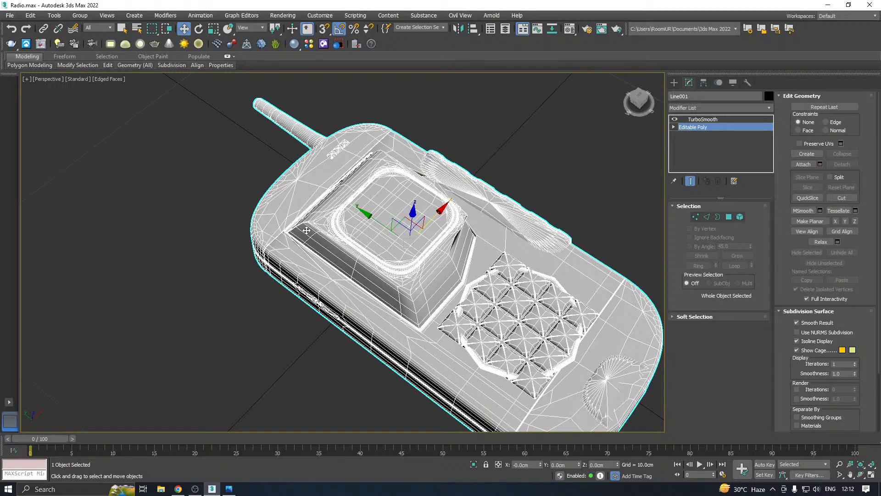
pyautogui.scroll(6, 306, 230)
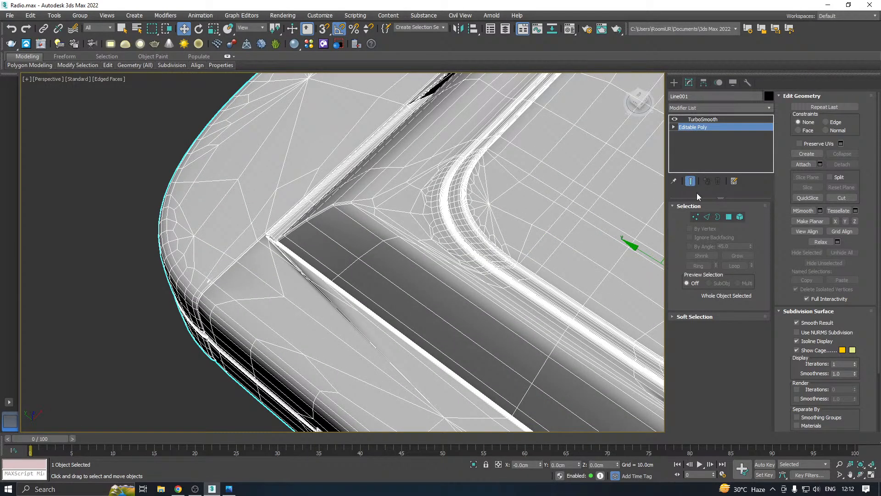
pyautogui.click(690, 181)
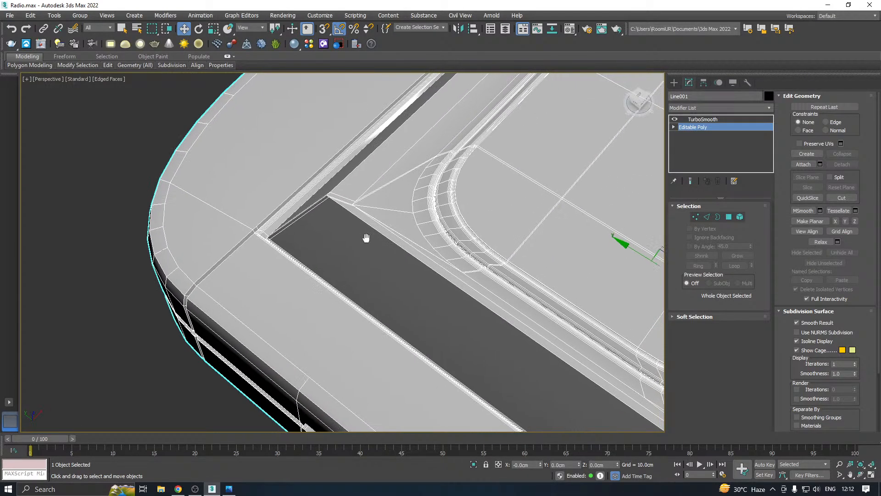
pyautogui.moveTo(366, 238); pyautogui.dragTo(271, 216, button='middle')
pyautogui.scroll(-5, 271, 216)
pyautogui.keyDown('alt'); pyautogui.moveTo(390, 231); pyautogui.dragTo(417, 237, button='middle'); pyautogui.keyUp('alt')
pyautogui.hotkey('ctrl', 's')
# - Add supporting edge loops with SwiftLoop beside the remaining sloped corner edges of the screen housing
pyautogui.scroll(3, 436, 275)
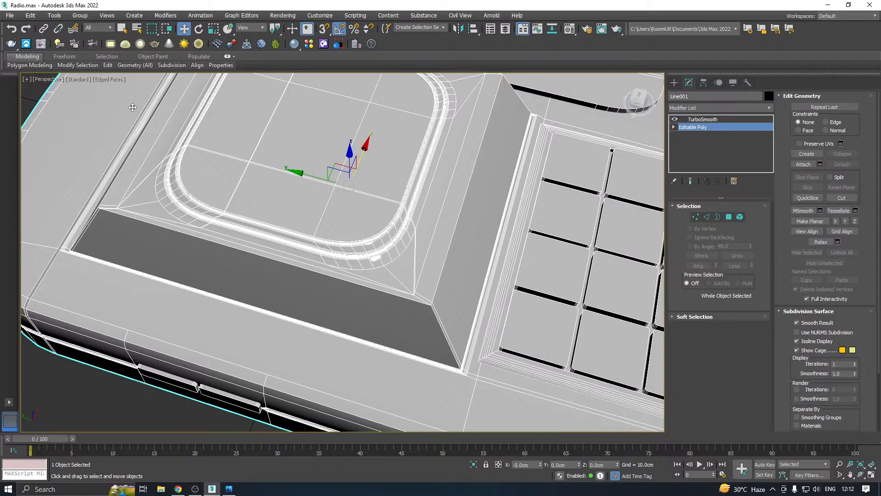
pyautogui.moveTo(108, 66)
pyautogui.click(190, 95)
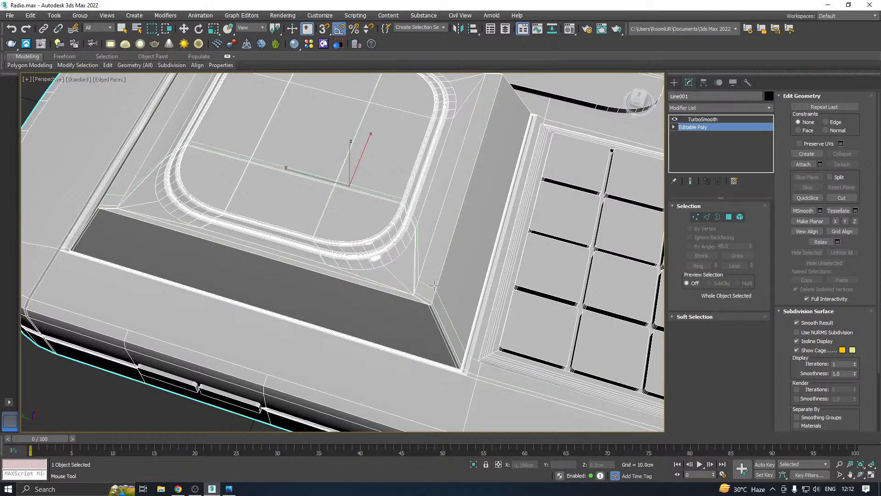
pyautogui.keyDown('alt'); pyautogui.moveTo(428, 304); pyautogui.dragTo(294, 214, button='middle'); pyautogui.keyUp('alt')
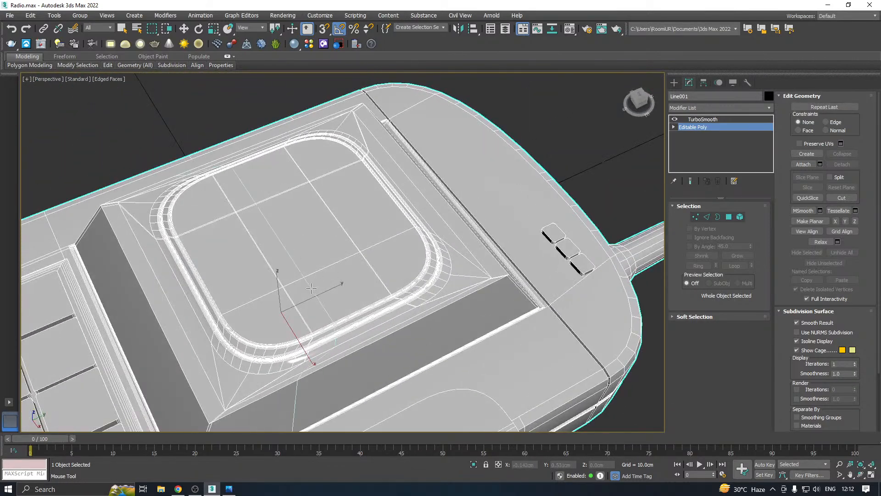
pyautogui.moveTo(232, 388); pyautogui.dragTo(319, 275, button='middle')
pyautogui.scroll(2, 323, 281)
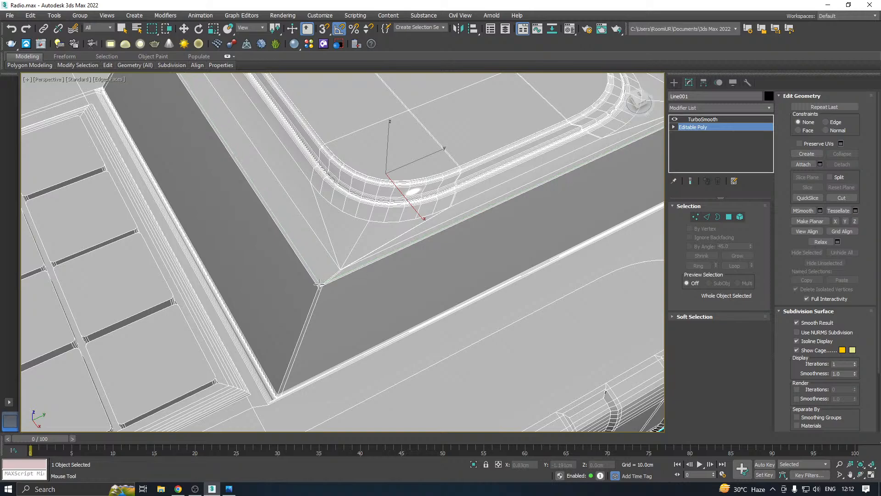
pyautogui.scroll(-3, 294, 328)
pyautogui.keyDown('alt'); pyautogui.moveTo(501, 247); pyautogui.dragTo(487, 266, button='middle'); pyautogui.keyUp('alt')
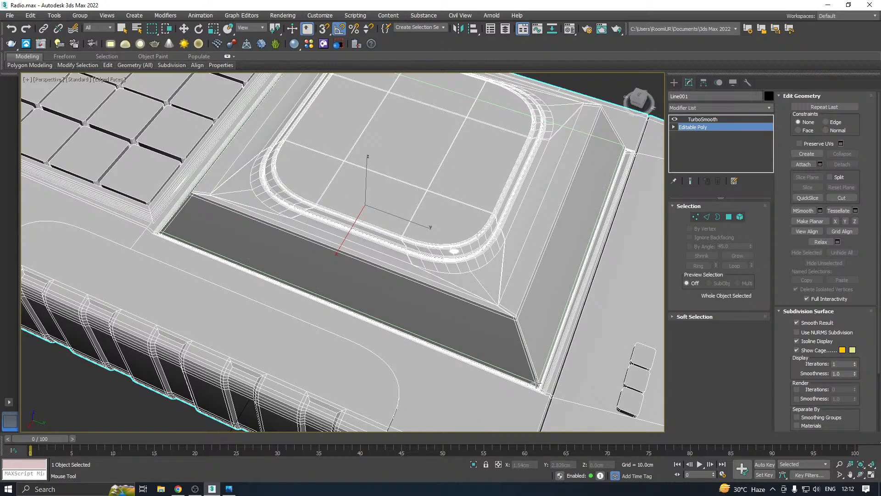
pyautogui.press('z')
pyautogui.press('w')
# - Inspect the whole radio at the TurboSmooth level and return to the Editable Poly level
pyautogui.click(685, 119)
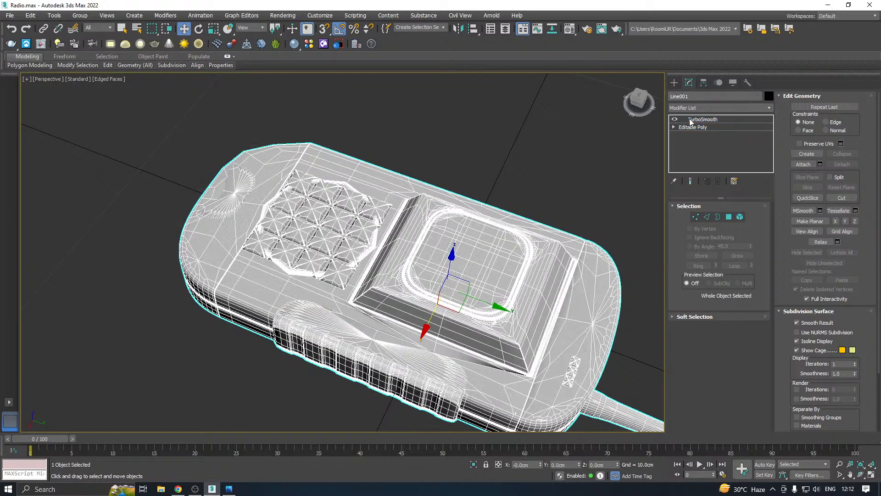
pyautogui.keyDown('alt'); pyautogui.moveTo(367, 200); pyautogui.dragTo(550, 196, button='middle'); pyautogui.keyUp('alt')
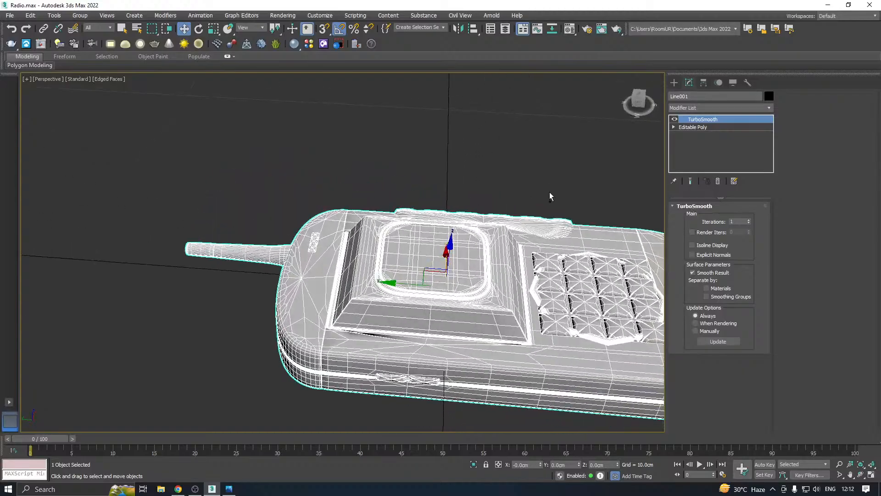
pyautogui.keyDown('alt'); pyautogui.moveTo(402, 271); pyautogui.dragTo(408, 199, button='middle'); pyautogui.keyUp('alt')
pyautogui.click(690, 127)
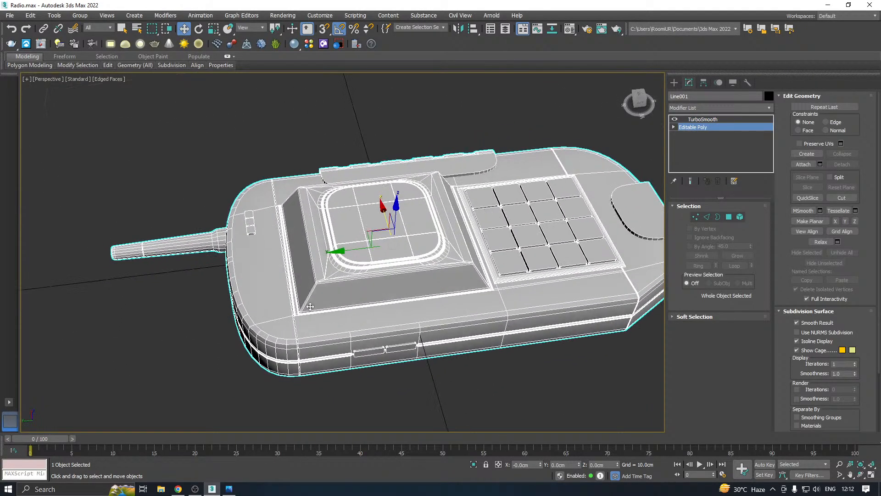
# - Connect the housing's base corner vertex at the antenna end to the body's side edge vertex above the side buttons
pyautogui.scroll(5, 429, 275)
pyautogui.click(695, 216)
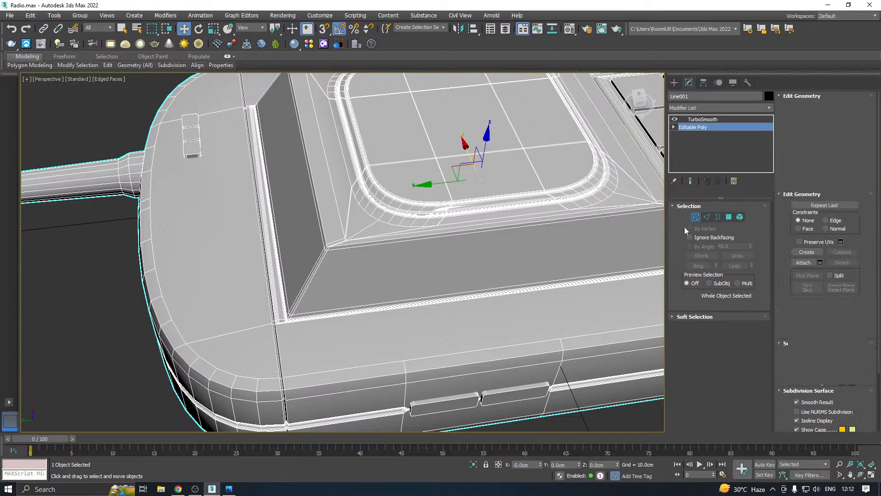
pyautogui.click(407, 359)
pyautogui.scroll(5, 294, 331)
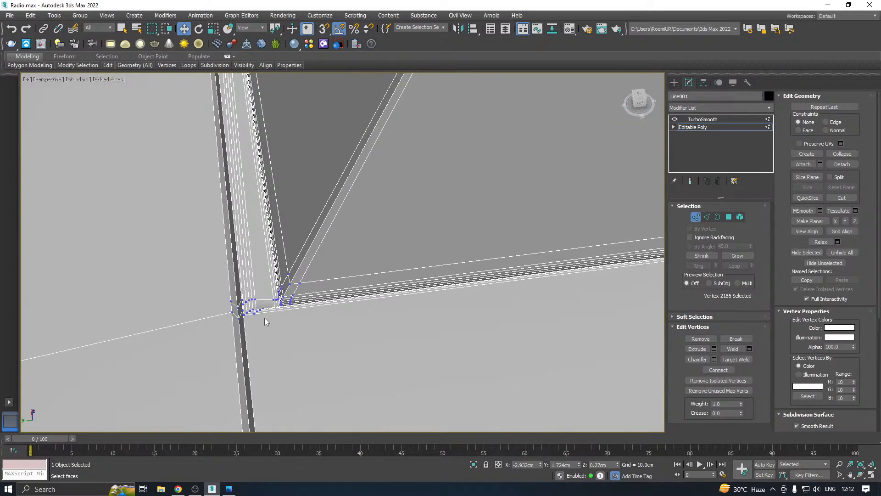
pyautogui.keyDown('ctrl'); pyautogui.click(248, 311); pyautogui.keyUp('ctrl')
pyautogui.click(718, 370)
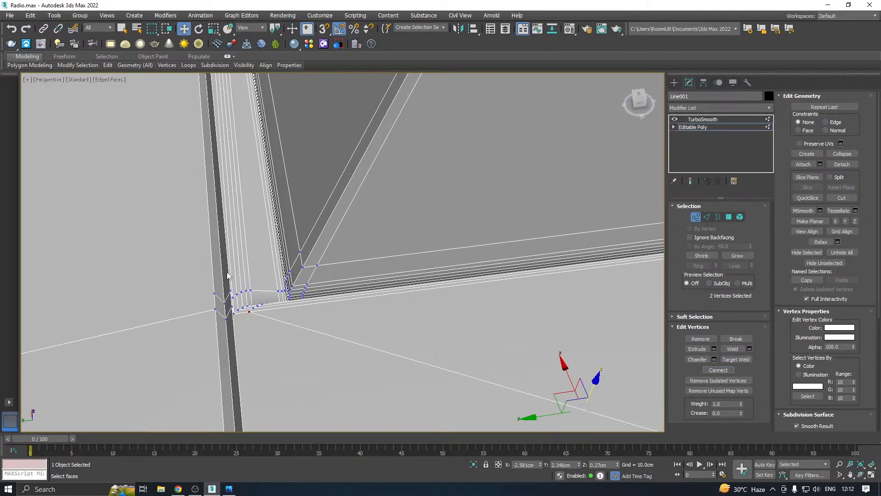
pyautogui.scroll(-5, 225, 275)
pyautogui.scroll(-5, 220, 303)
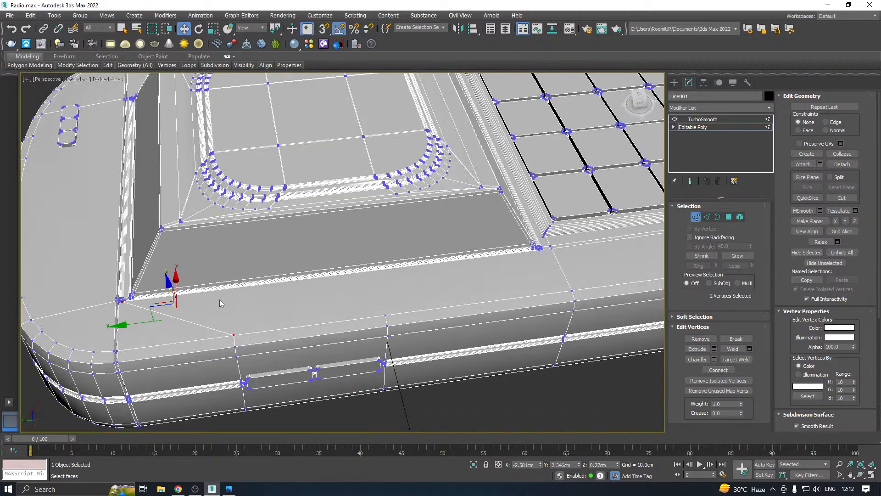
# - Connect the housing's base corner vertex at the keypad end to the nearby body side edge vertex and preview the smoothed result
pyautogui.scroll(4, 547, 248)
pyautogui.click(538, 251)
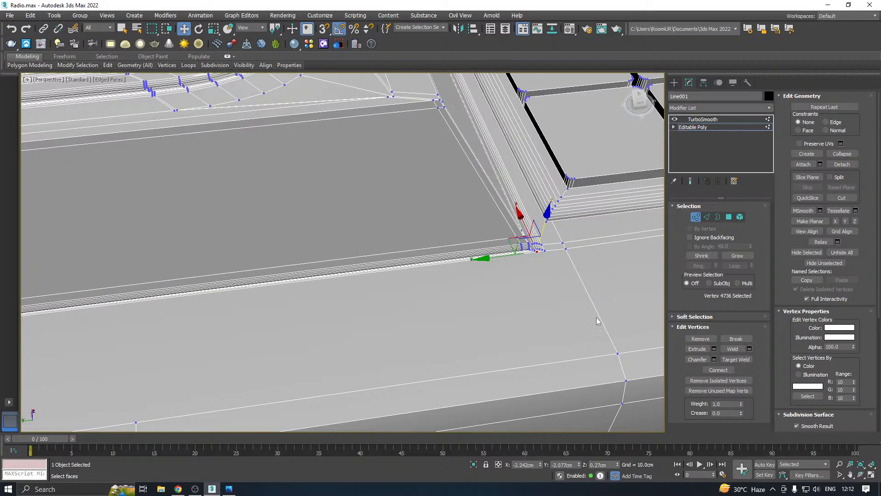
pyautogui.keyDown('ctrl'); pyautogui.click(619, 353); pyautogui.keyUp('ctrl')
pyautogui.click(718, 370)
pyautogui.scroll(-3, 497, 275)
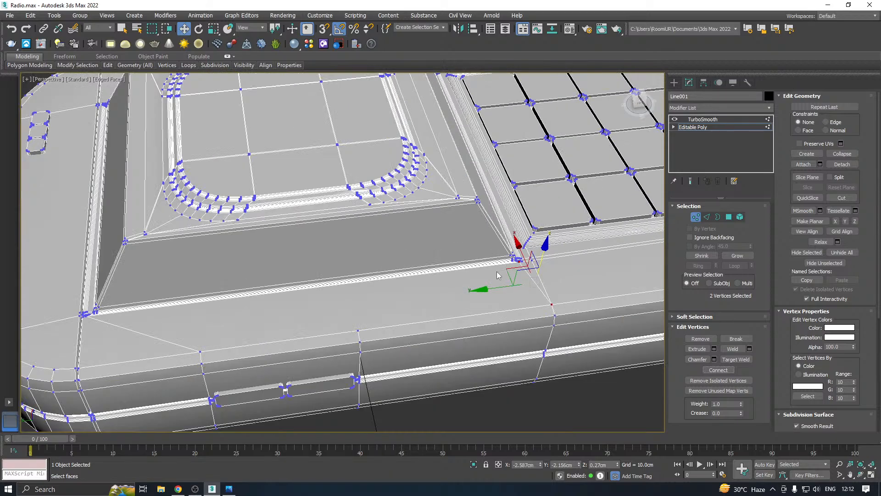
pyautogui.click(690, 181)
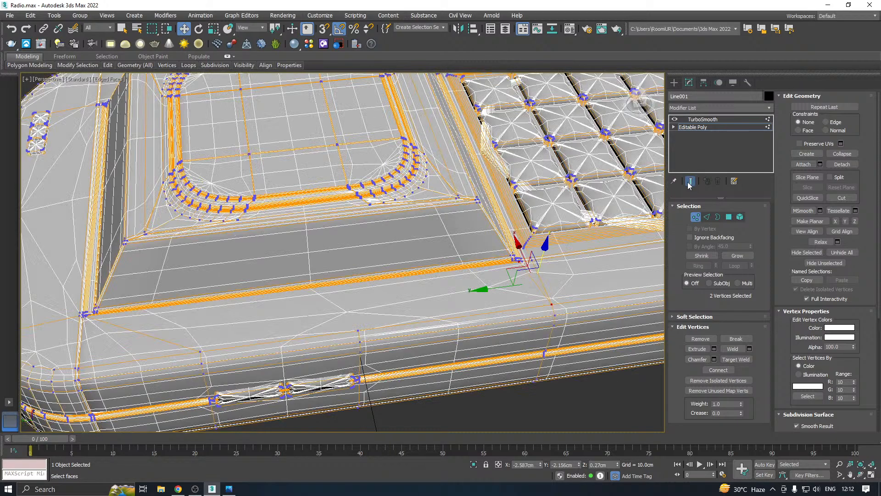
# - Connect the housing's base corner vertex at the antenna end to the body's side edge vertex on the ribbed grip's side
pyautogui.scroll(-3, 435, 263)
pyautogui.keyDown('alt'); pyautogui.moveTo(486, 249); pyautogui.dragTo(465, 253, button='middle'); pyautogui.keyUp('alt')
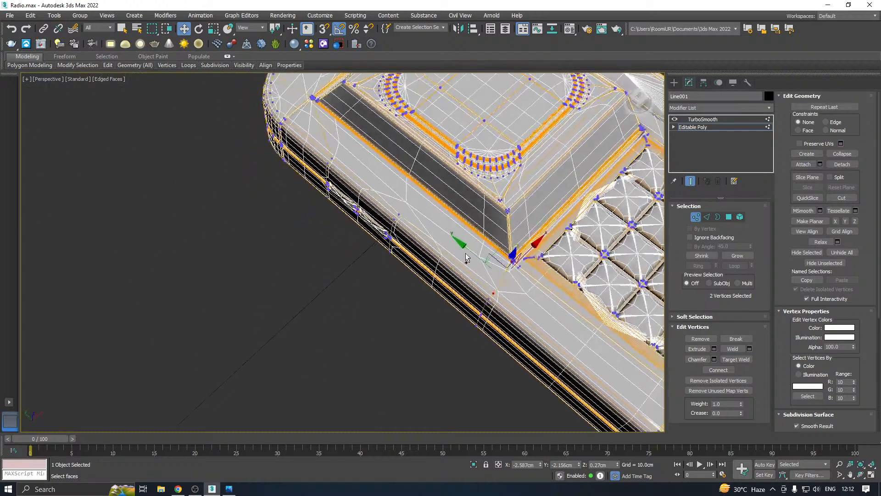
pyautogui.moveTo(431, 221); pyautogui.dragTo(385, 305, button='middle')
pyautogui.scroll(-4, 386, 305)
pyautogui.keyDown('alt'); pyautogui.moveTo(473, 262); pyautogui.dragTo(384, 217, button='middle'); pyautogui.keyUp('alt')
pyautogui.moveTo(383, 218); pyautogui.dragTo(253, 113, button='middle')
pyautogui.click(691, 182)
pyautogui.scroll(8, 466, 254)
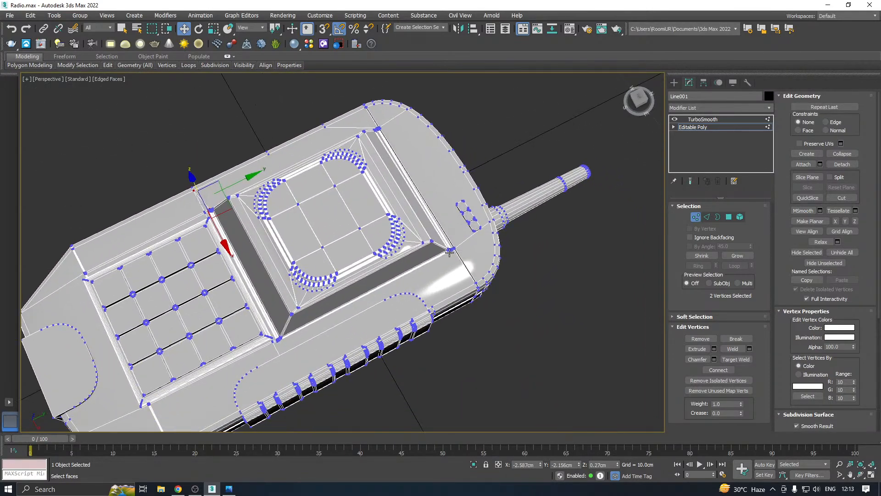
pyautogui.click(493, 239)
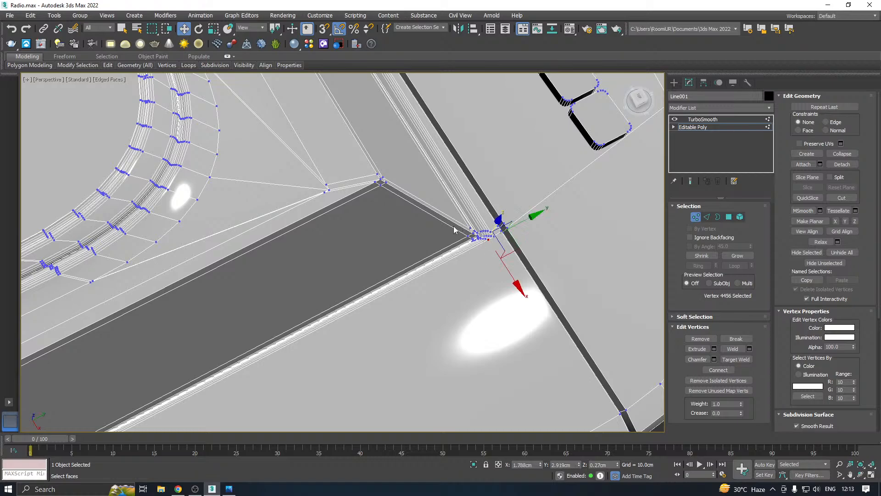
pyautogui.scroll(-5, 494, 241)
pyautogui.keyDown('ctrl'); pyautogui.click(513, 308); pyautogui.keyUp('ctrl')
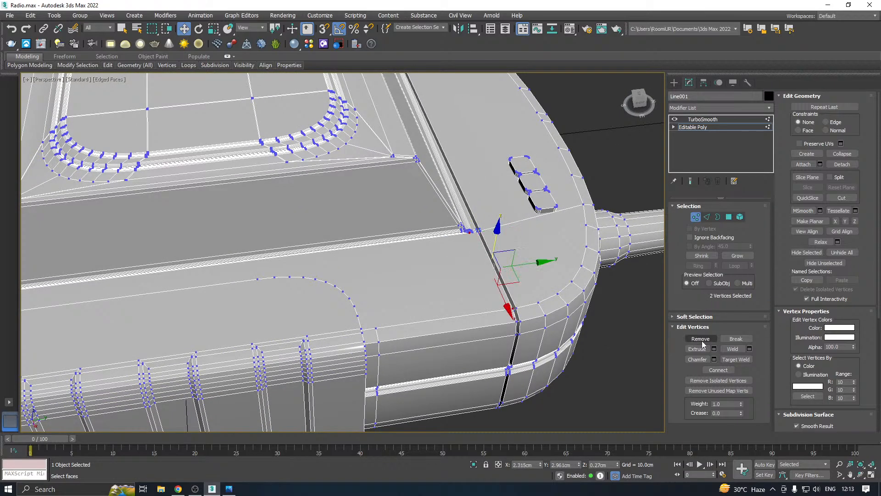
pyautogui.click(721, 373)
# - Connect the housing's base corner vertex at the keypad end to the body edge vertex past the grip, near the keypad's lower corner
pyautogui.moveTo(477, 268); pyautogui.dragTo(629, 230, button='middle')
pyautogui.moveTo(368, 227); pyautogui.dragTo(512, 228, button='middle')
pyautogui.click(400, 261)
pyautogui.scroll(3, 413, 275)
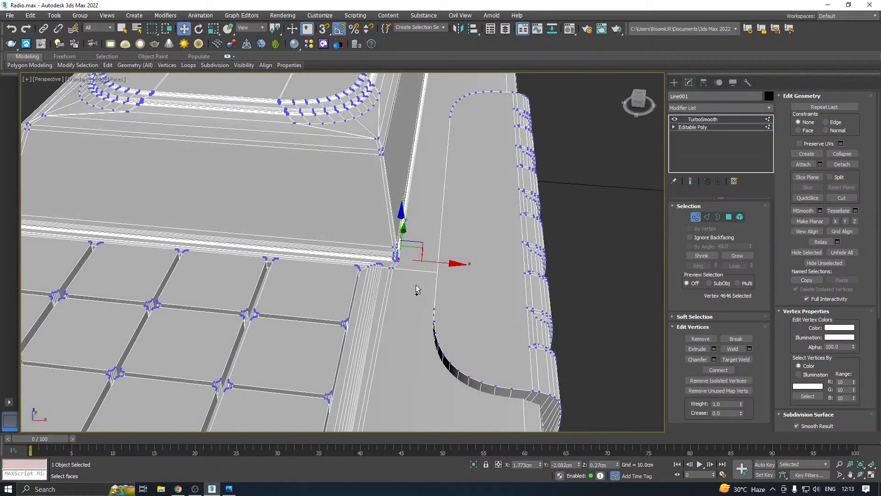
pyautogui.scroll(1, 404, 274)
pyautogui.click(383, 250)
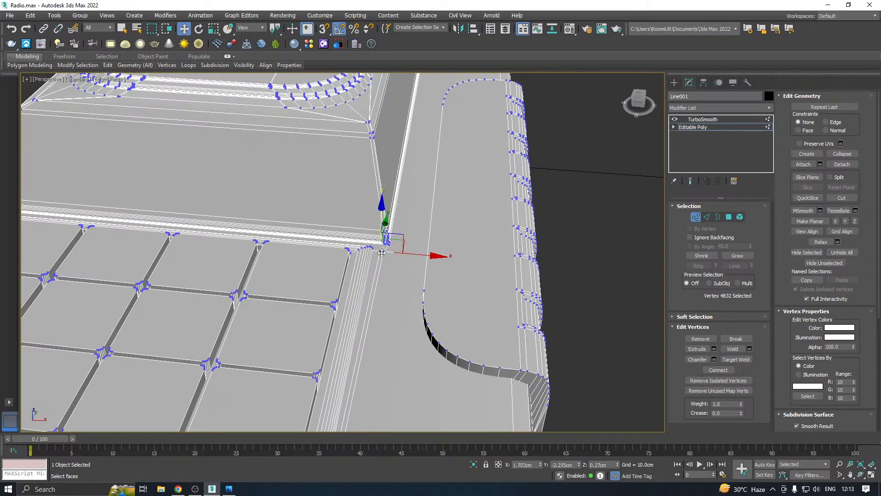
pyautogui.scroll(-2, 402, 248)
pyautogui.click(389, 251)
pyautogui.moveTo(414, 268); pyautogui.dragTo(390, 225, button='middle')
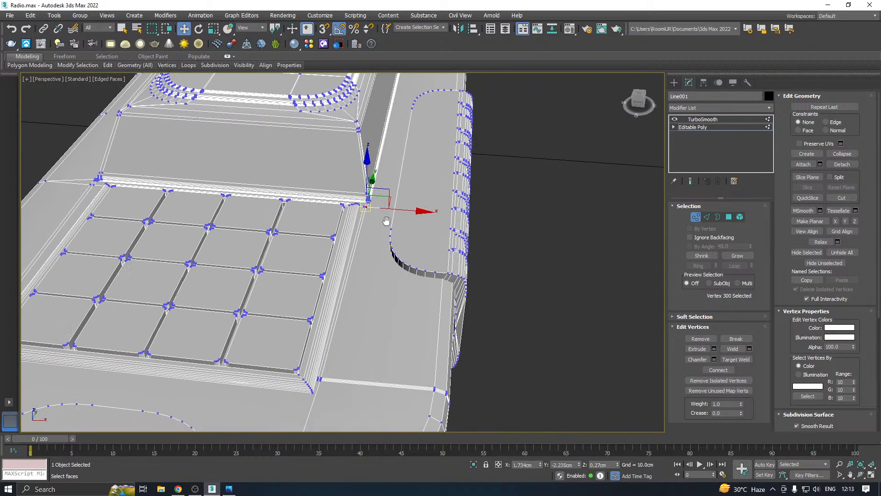
pyautogui.keyDown('ctrl'); pyautogui.click(433, 387); pyautogui.keyUp('ctrl')
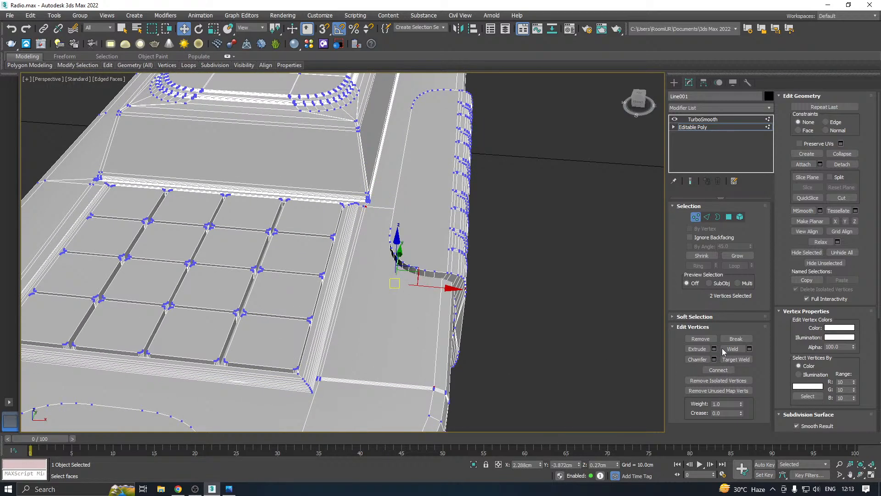
pyautogui.click(719, 369)
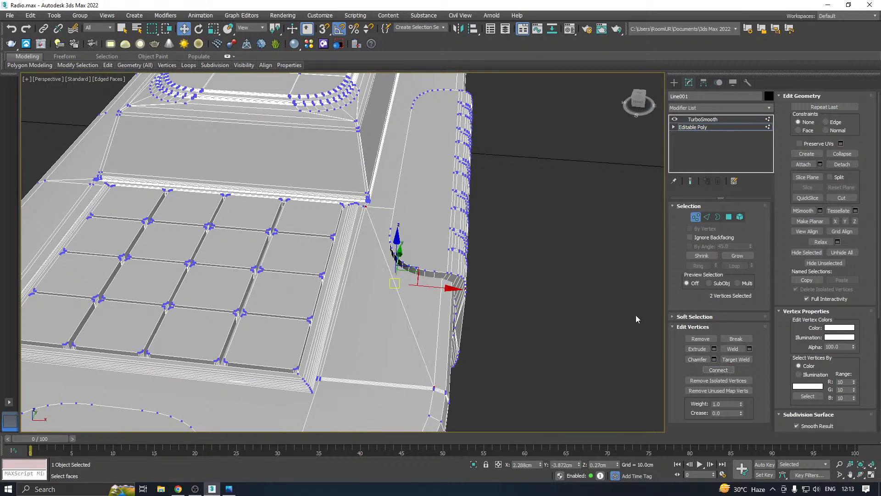
pyautogui.click(691, 181)
pyautogui.click(690, 181)
# - Select the ribbed side grip element and display the viewport in wireframe
pyautogui.click(740, 217)
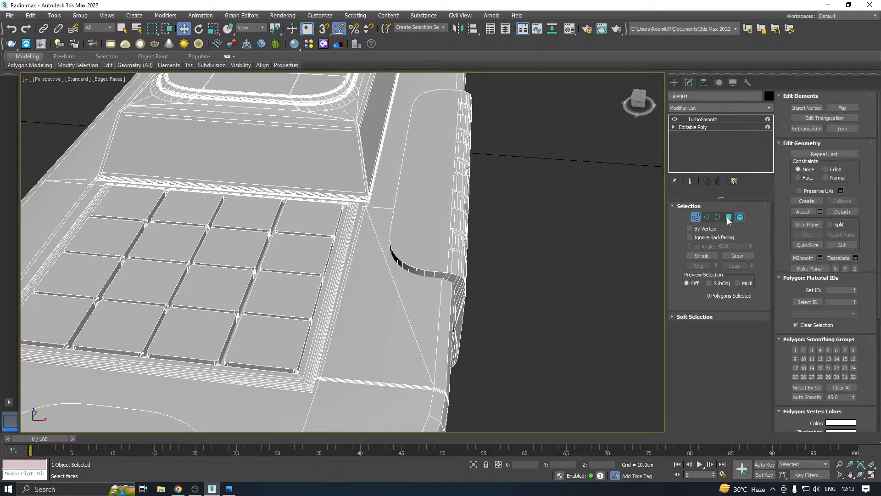
pyautogui.click(431, 235)
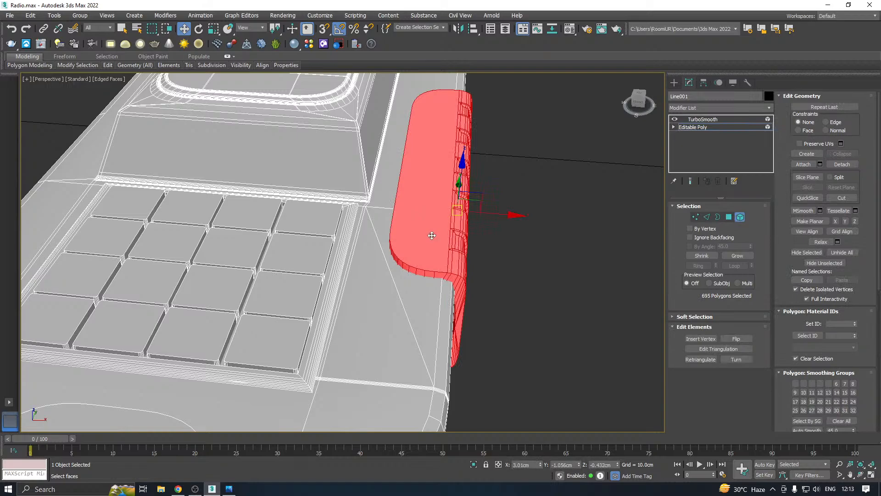
pyautogui.click(99, 83)
pyautogui.click(133, 164)
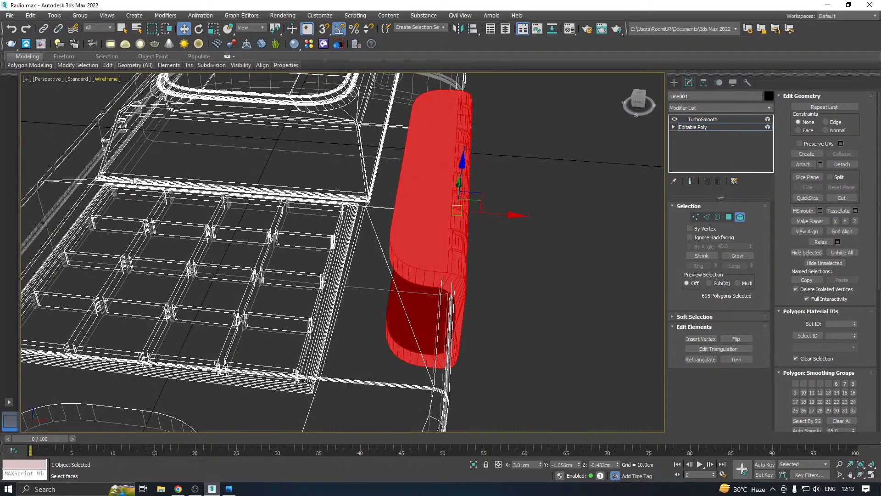
# - Connect the housing's keypad-end corner vertex to the body side edge vertex hidden beneath the grip, then restore the shaded display
pyautogui.click(696, 217)
pyautogui.keyDown('alt'); pyautogui.moveTo(565, 226); pyautogui.dragTo(345, 237, button='middle'); pyautogui.keyUp('alt')
pyautogui.scroll(5, 477, 229)
pyautogui.click(461, 237)
pyautogui.keyDown('ctrl'); pyautogui.click(316, 234); pyautogui.keyUp('ctrl')
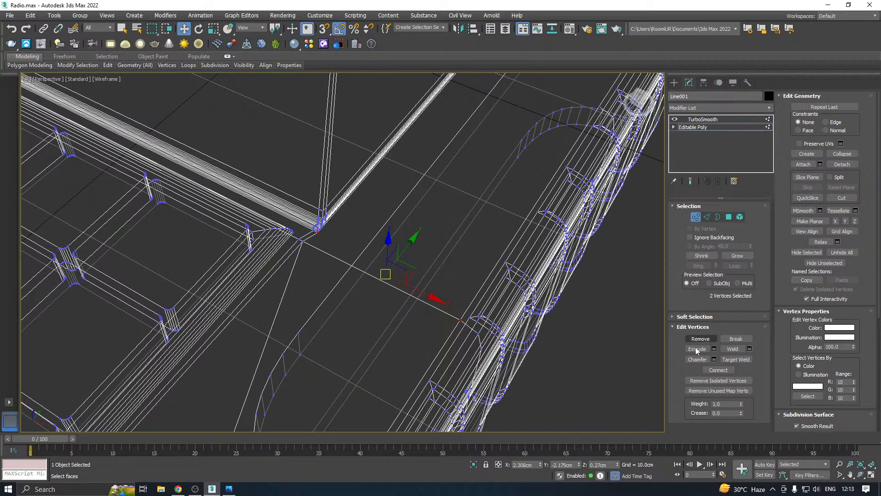
pyautogui.click(719, 370)
pyautogui.keyDown('alt'); pyautogui.moveTo(446, 303); pyautogui.dragTo(411, 334, button='middle'); pyautogui.keyUp('alt')
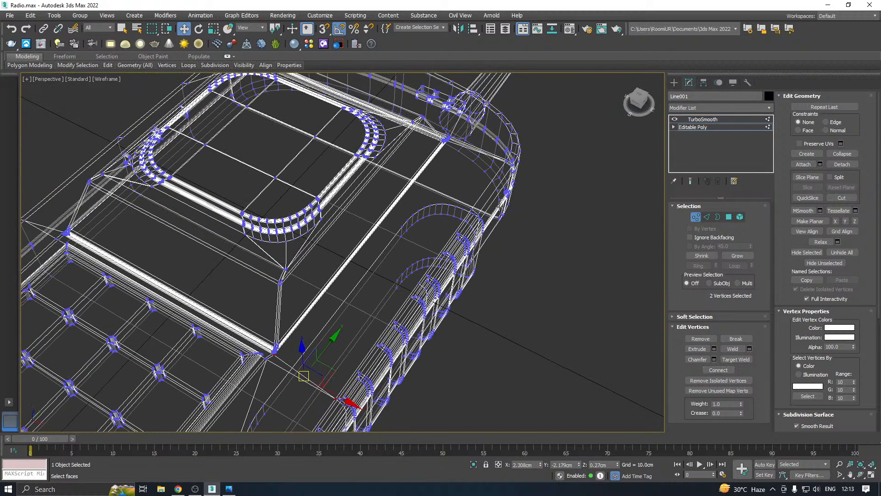
pyautogui.click(115, 80)
pyautogui.click(125, 99)
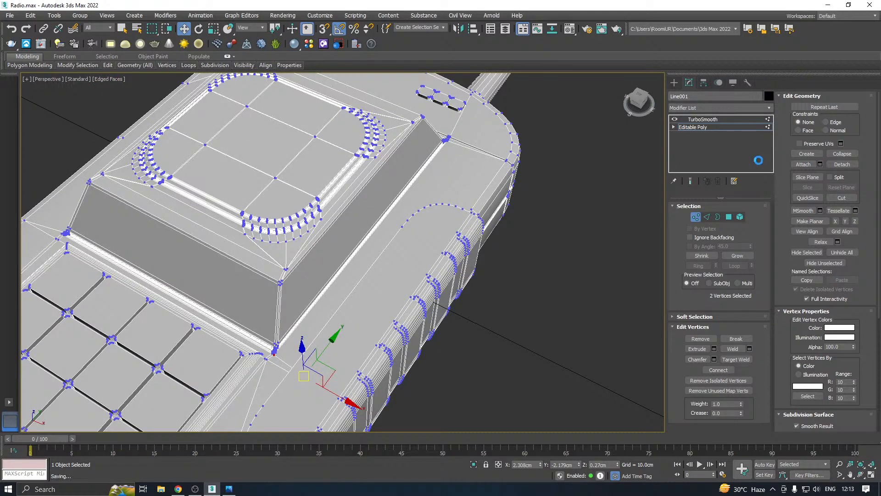
# - Examine the whole radio at the TurboSmooth level and return to the Editable Poly level
pyautogui.click(706, 121)
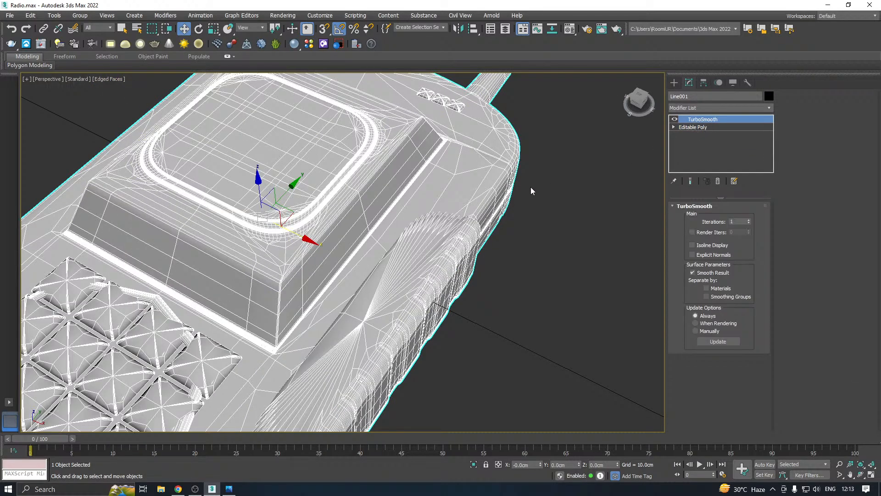
pyautogui.press('z')
pyautogui.click(700, 127)
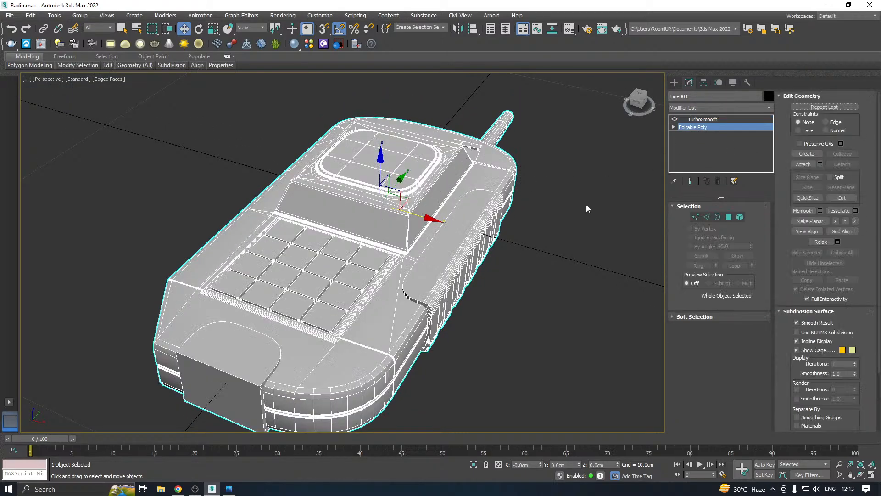
# - Detach the ribbed side grip element from the radio body as a separate object
pyautogui.scroll(6, 410, 266)
pyautogui.moveTo(411, 266); pyautogui.dragTo(390, 250, button='middle')
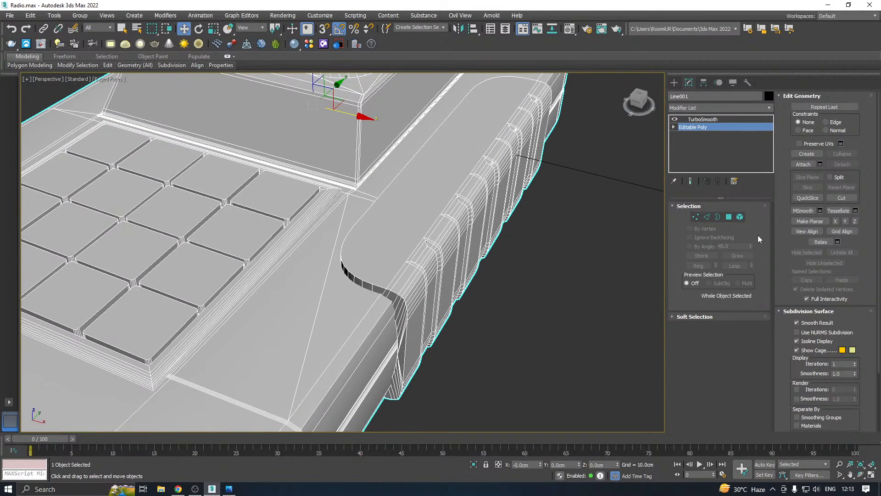
pyautogui.click(740, 217)
pyautogui.click(455, 257)
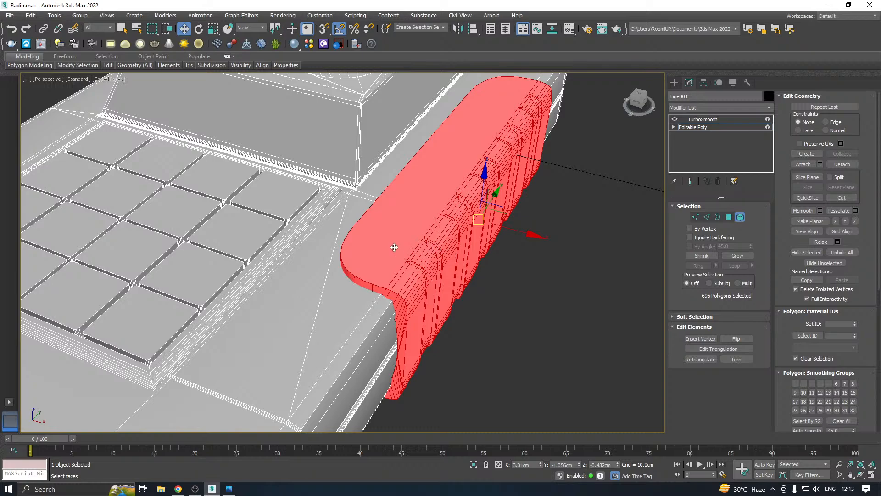
pyautogui.click(701, 127)
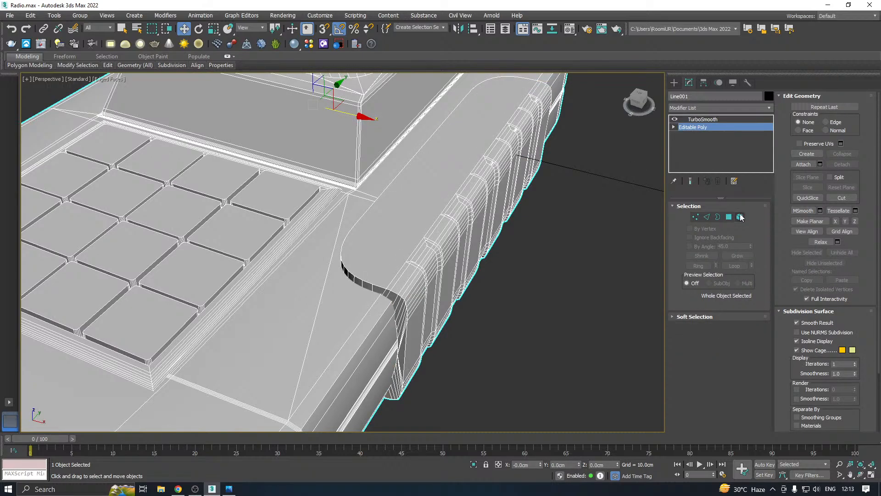
pyautogui.click(740, 217)
pyautogui.click(842, 165)
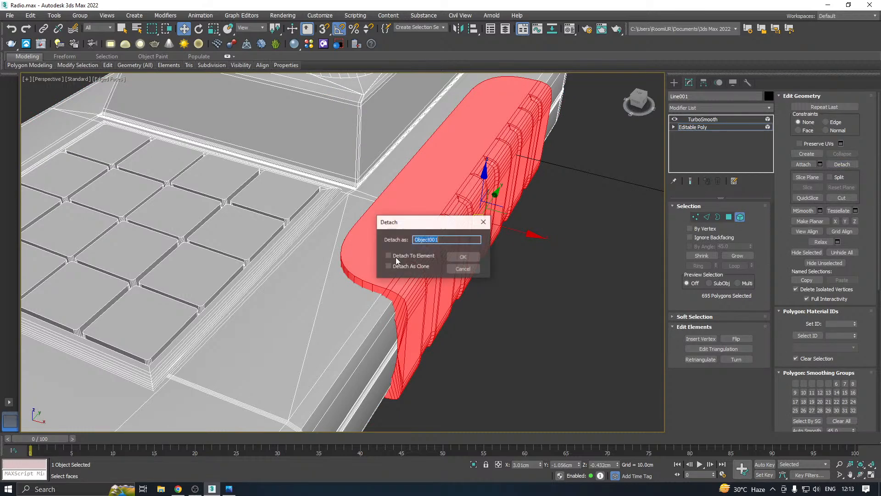
pyautogui.click(464, 257)
pyautogui.click(705, 128)
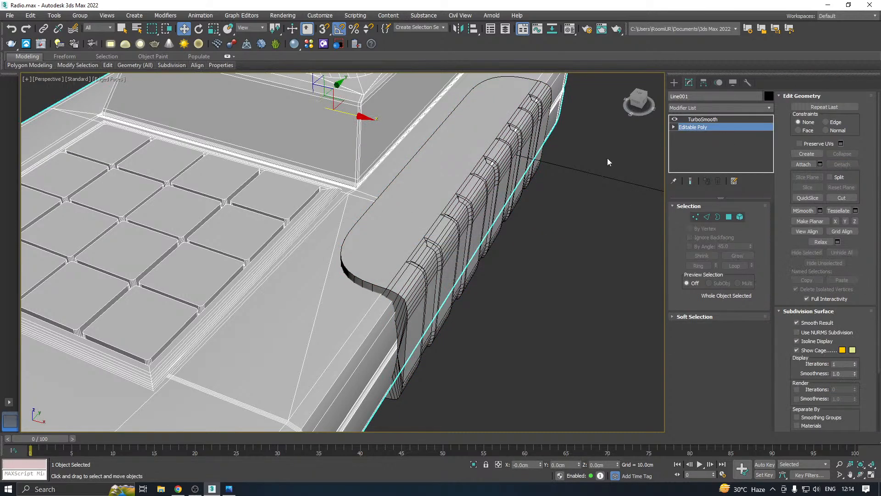
# - Add a Chamfer modifier to the detached side grip and set its amount to 0.008 cm
pyautogui.click(482, 230)
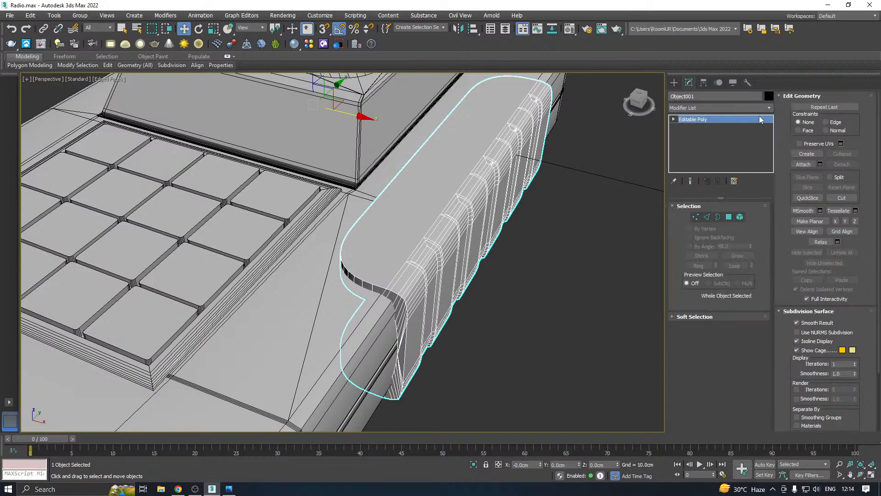
pyautogui.click(721, 108)
pyautogui.click(695, 316)
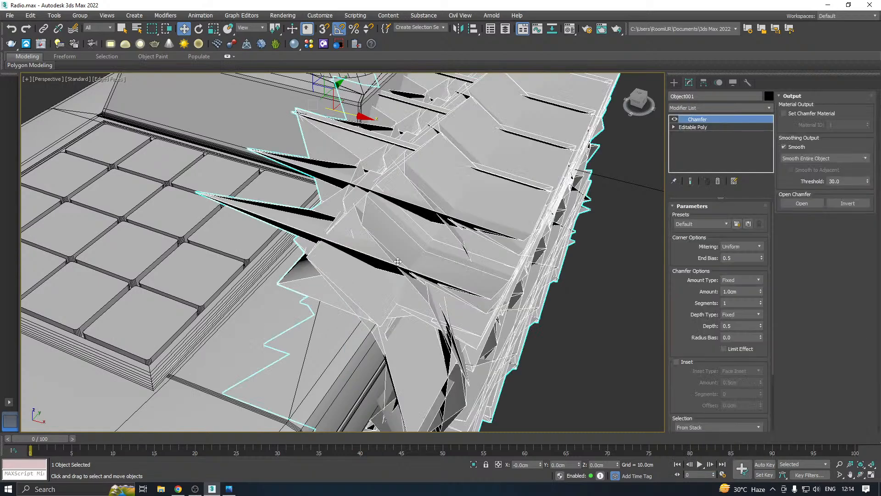
pyautogui.rightClick(760, 291)
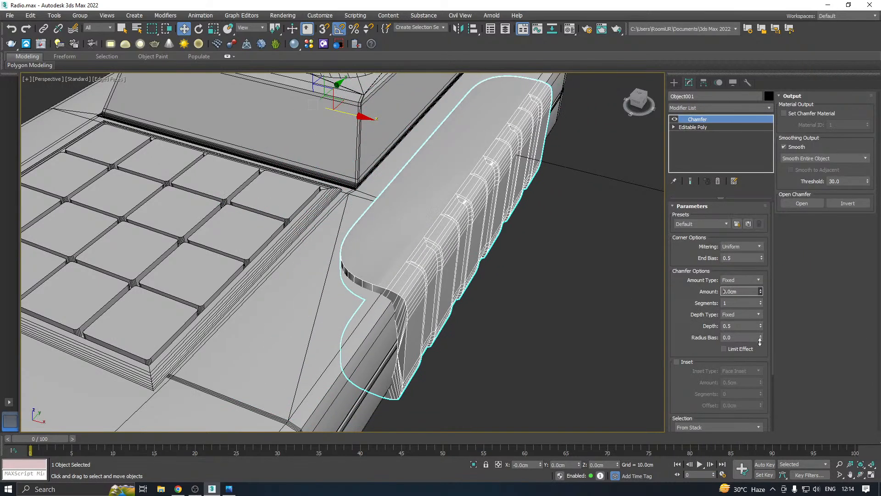
pyautogui.click(760, 290)
pyautogui.click(760, 290)
pyautogui.click(760, 290)
pyautogui.click(760, 290)
pyautogui.click(760, 290)
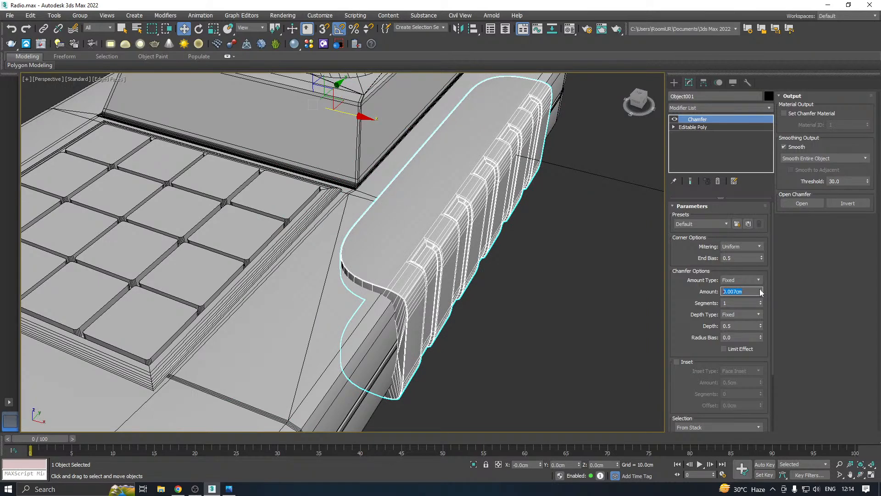
pyautogui.click(760, 290)
# - Filter the grip's Chamfer modifier from smoothing to Unsmoothed Edges
pyautogui.scroll(-3, 684, 327)
pyautogui.click(689, 388)
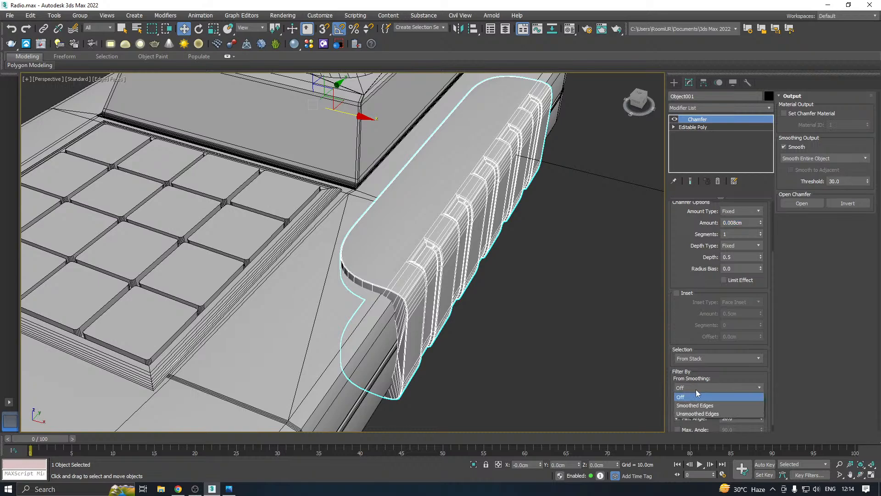
pyautogui.click(695, 401)
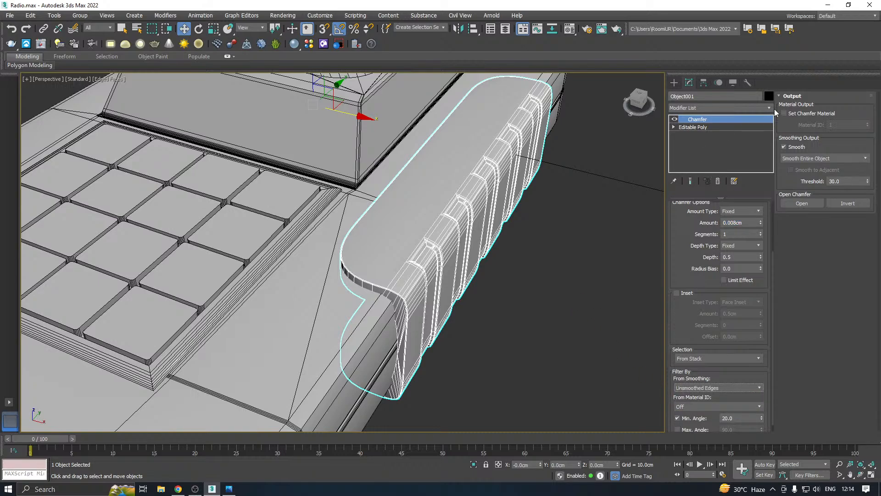
# - Add a TurboSmooth modifier above the grip's Chamfer and set its iterations to 2
pyautogui.click(769, 108)
pyautogui.scroll(-10, 753, 353)
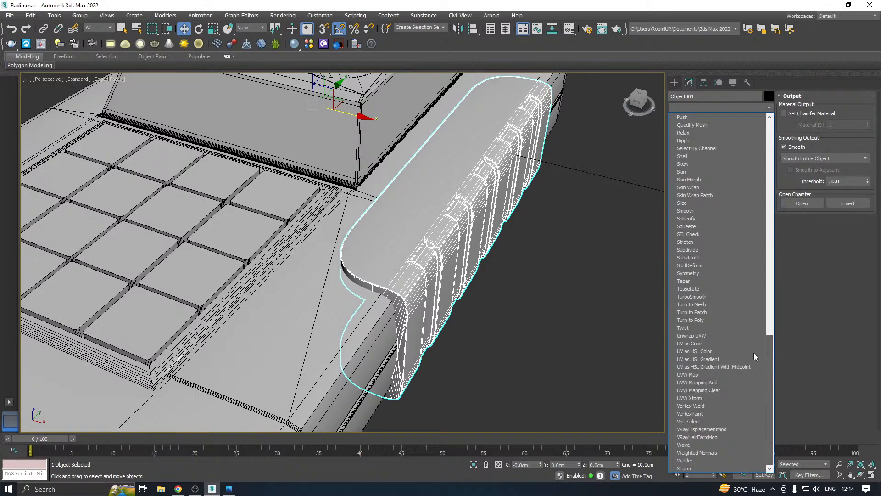
pyautogui.click(701, 296)
pyautogui.keyDown('alt'); pyautogui.moveTo(482, 220); pyautogui.dragTo(441, 196, button='middle'); pyautogui.keyUp('alt')
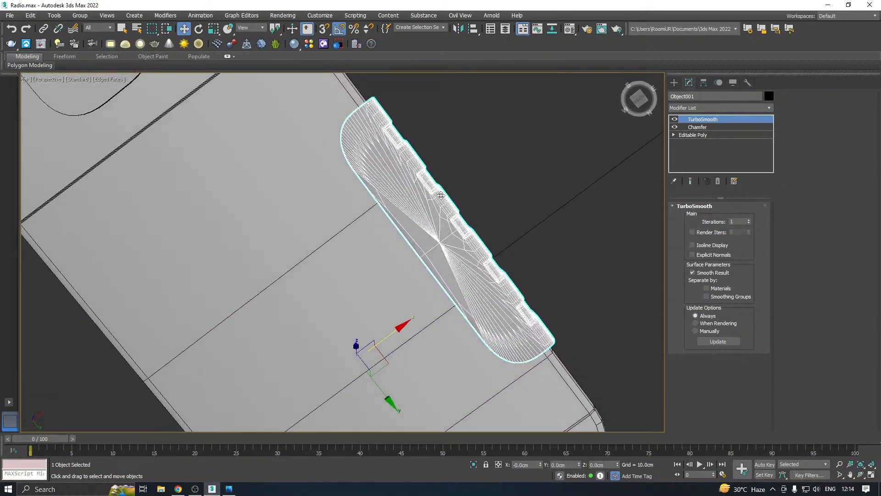
pyautogui.click(749, 220)
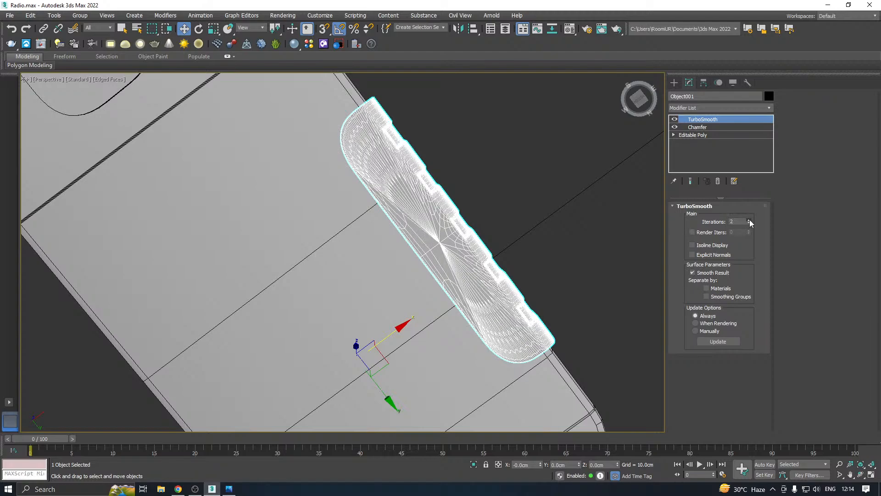
# - Turn off the edged faces display and inspect the smoothed grip's ribs and edges from several angles
pyautogui.keyDown('alt'); pyautogui.moveTo(625, 210); pyautogui.dragTo(168, 144, button='middle'); pyautogui.keyUp('alt')
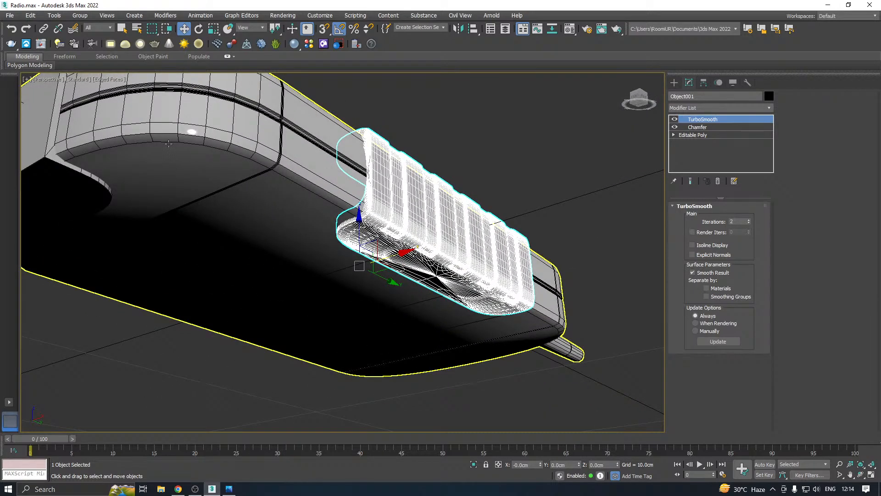
pyautogui.click(128, 83)
pyautogui.click(137, 181)
pyautogui.keyDown('alt'); pyautogui.moveTo(137, 181); pyautogui.dragTo(482, 255, button='middle'); pyautogui.keyUp('alt')
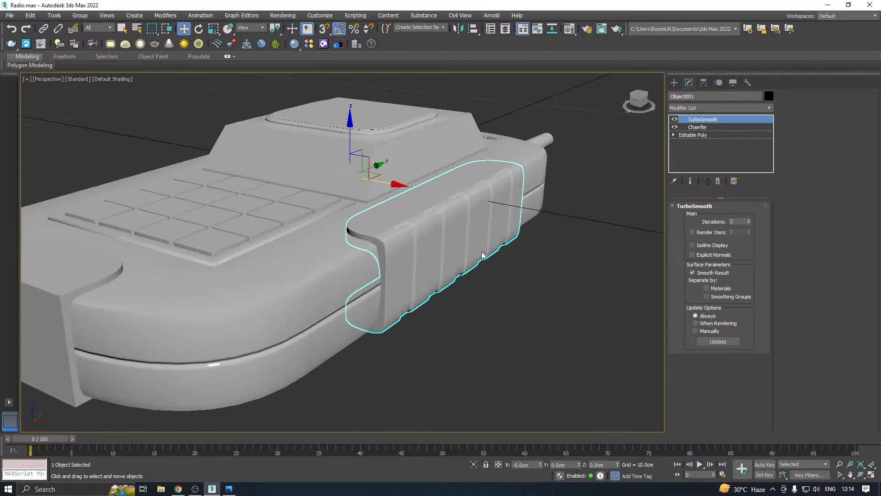
pyautogui.scroll(8, 399, 248)
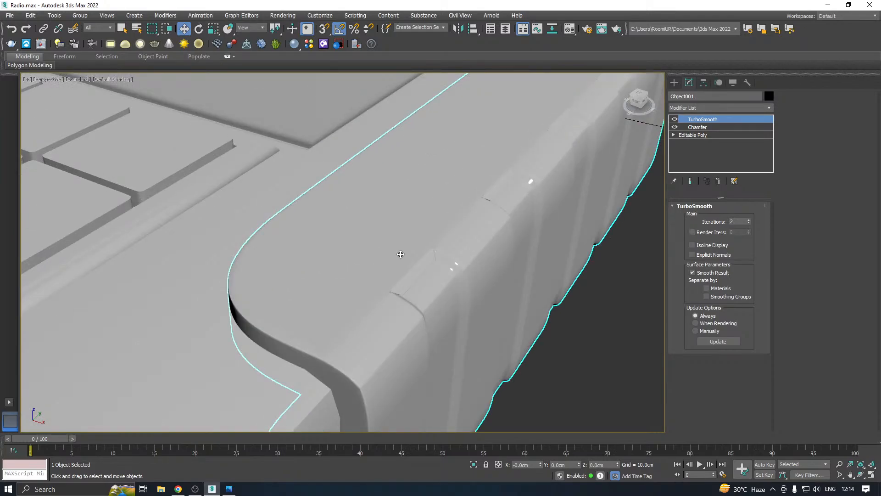
pyautogui.scroll(-5, 400, 254)
pyautogui.keyDown('alt'); pyautogui.moveTo(401, 254); pyautogui.dragTo(437, 239, button='middle'); pyautogui.keyUp('alt')
pyautogui.scroll(-3, 432, 243)
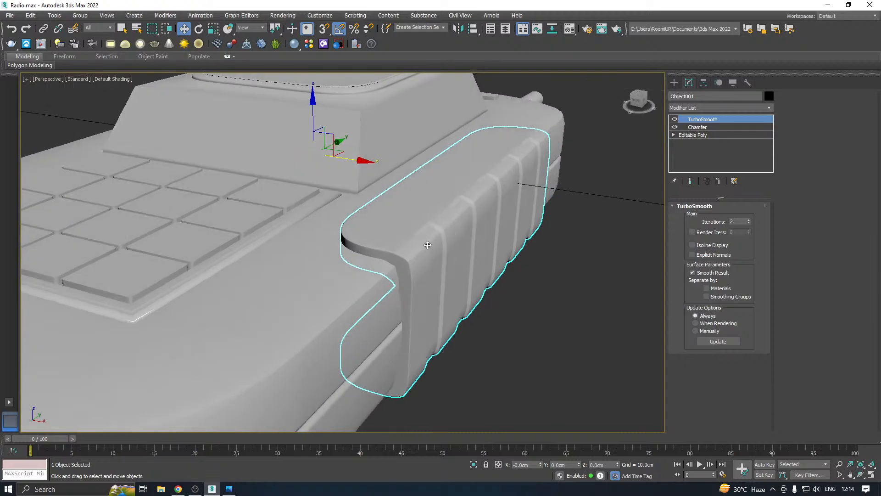
# - Delete the side grip's TurboSmooth modifier and collapse its remaining Chamfer into an Editable Poly
pyautogui.rightClick(731, 120)
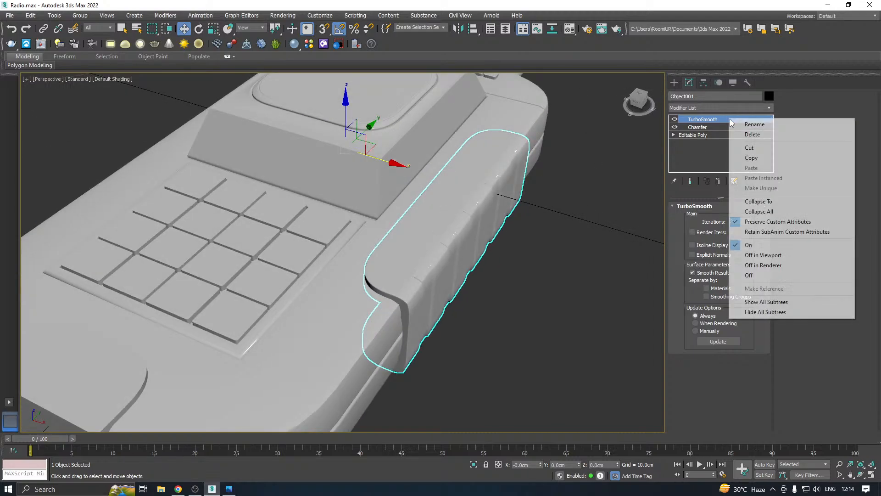
pyautogui.click(736, 132)
pyautogui.rightClick(711, 121)
pyautogui.click(738, 215)
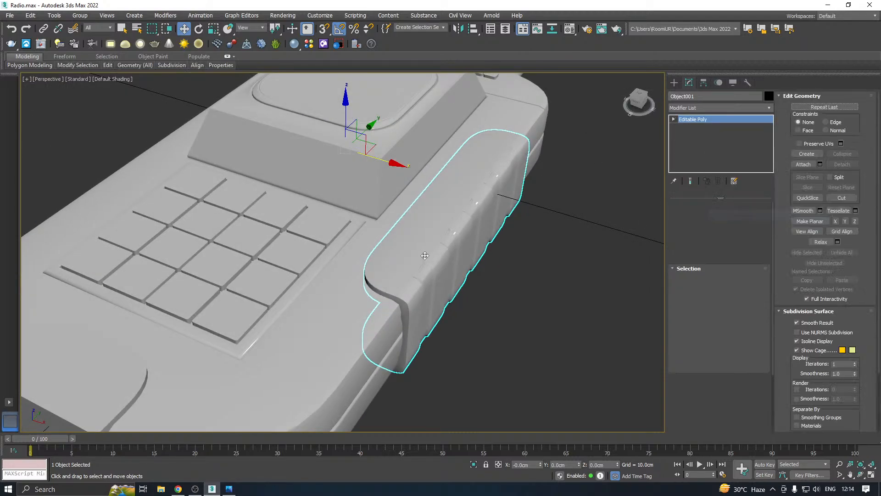
pyautogui.keyDown('alt'); pyautogui.moveTo(413, 238); pyautogui.dragTo(468, 256, button='middle'); pyautogui.keyUp('alt')
# - Enable TurboSmooth on the radio body and show edged faces to examine the smoothing around the keypad and rounded end
pyautogui.click(382, 245)
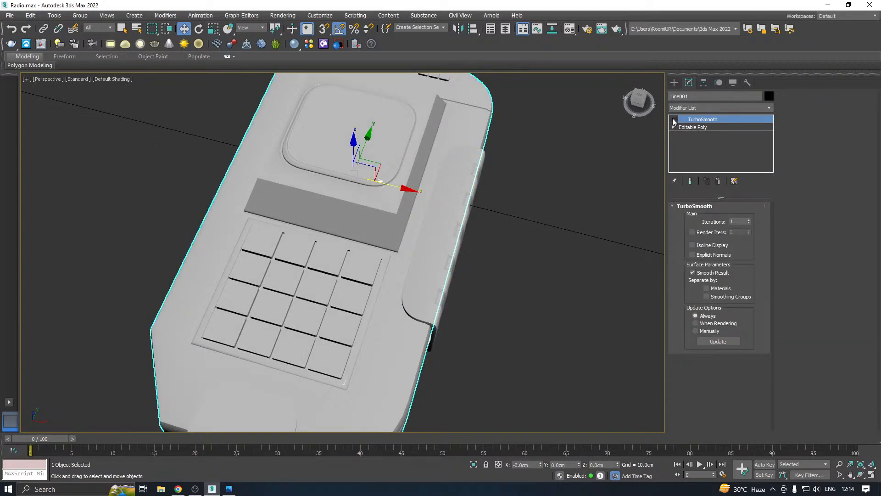
pyautogui.click(674, 120)
pyautogui.scroll(-3, 431, 257)
pyautogui.keyDown('alt'); pyautogui.moveTo(431, 257); pyautogui.dragTo(451, 274, button='middle'); pyautogui.keyUp('alt')
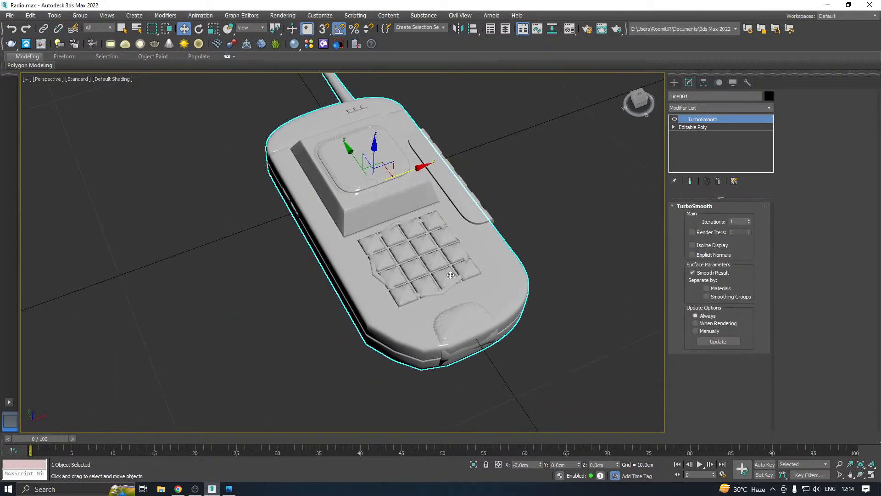
pyautogui.scroll(3, 434, 295)
pyautogui.keyDown('alt'); pyautogui.moveTo(356, 248); pyautogui.dragTo(510, 224, button='middle'); pyautogui.keyUp('alt')
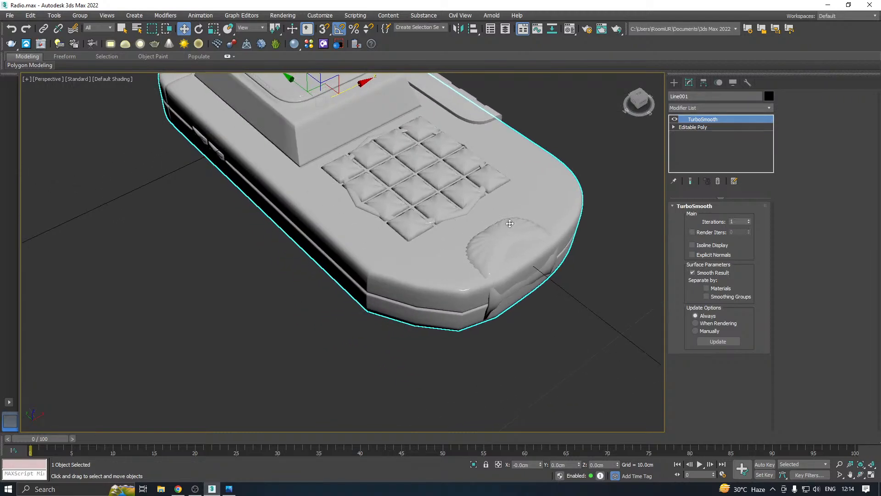
pyautogui.click(111, 80)
pyautogui.click(141, 186)
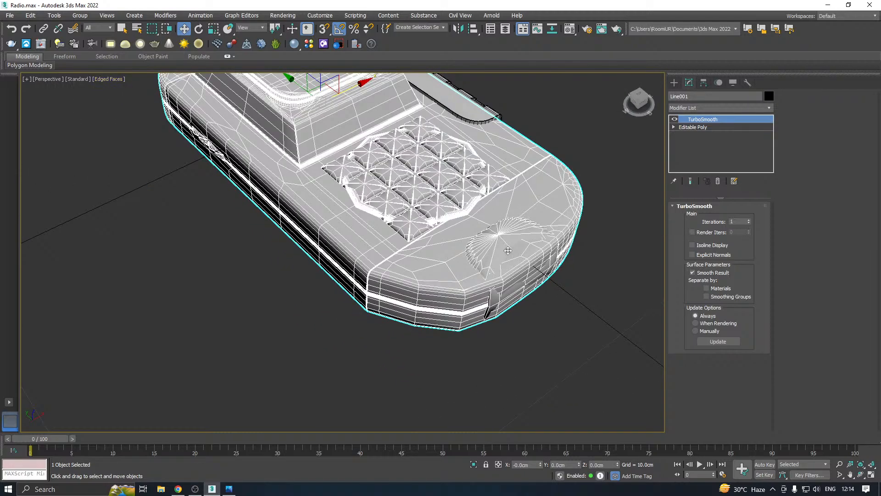
# - Detach the end cap element from the radio body's Editable Poly as a separate object named Object002
pyautogui.click(682, 129)
pyautogui.scroll(6, 600, 233)
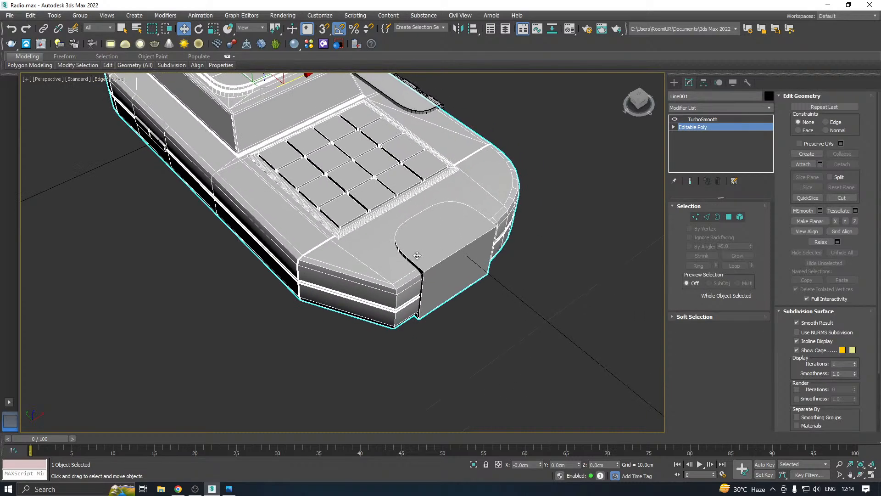
pyautogui.scroll(-4, 334, 293)
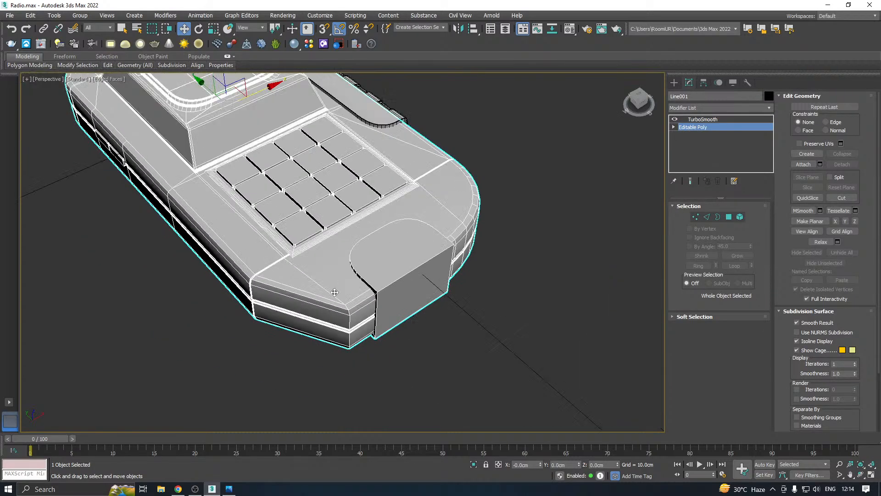
pyautogui.click(735, 217)
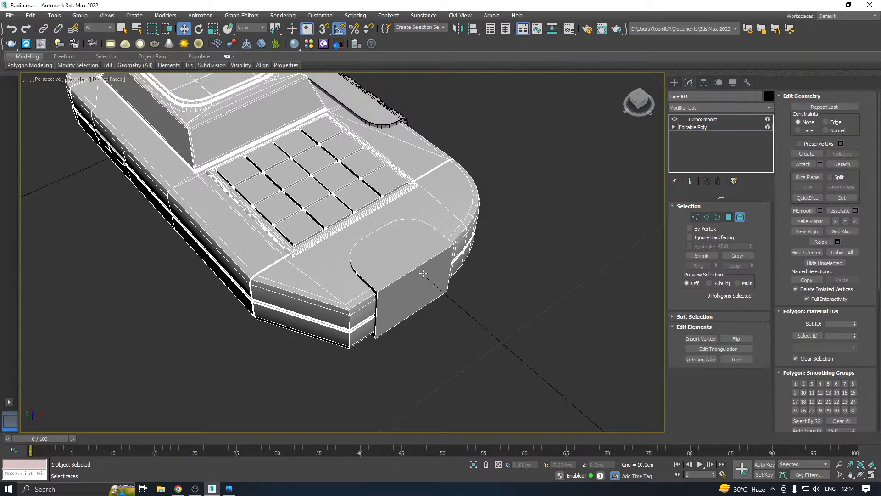
pyautogui.click(844, 164)
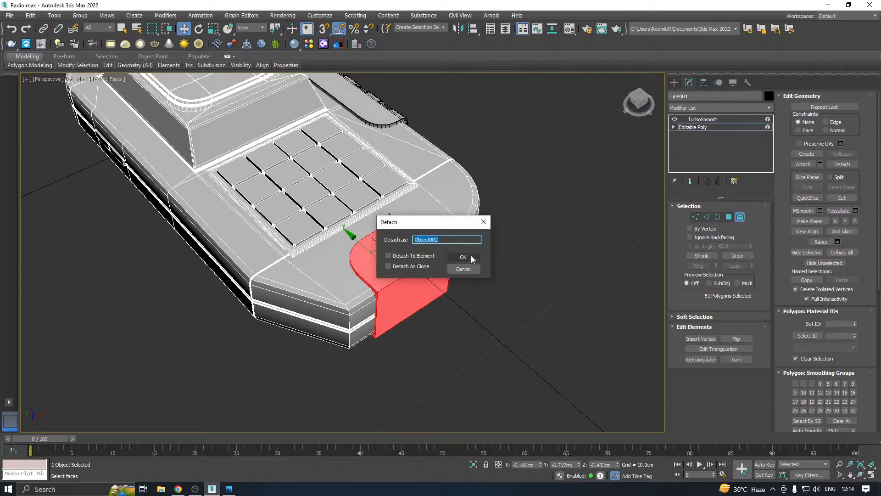
pyautogui.click(463, 257)
pyautogui.click(690, 128)
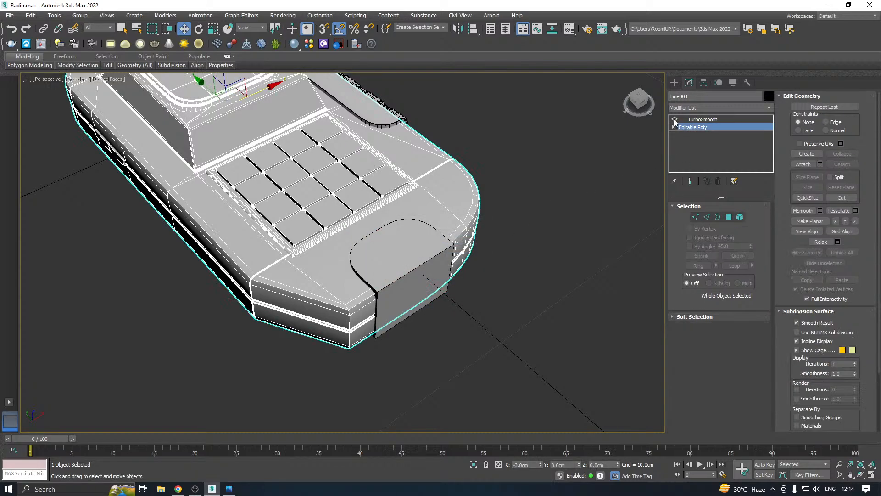
# - Add a Chamfer modifier to the detached end cap and set its amount to 0.014 cm
pyautogui.click(433, 244)
pyautogui.click(769, 108)
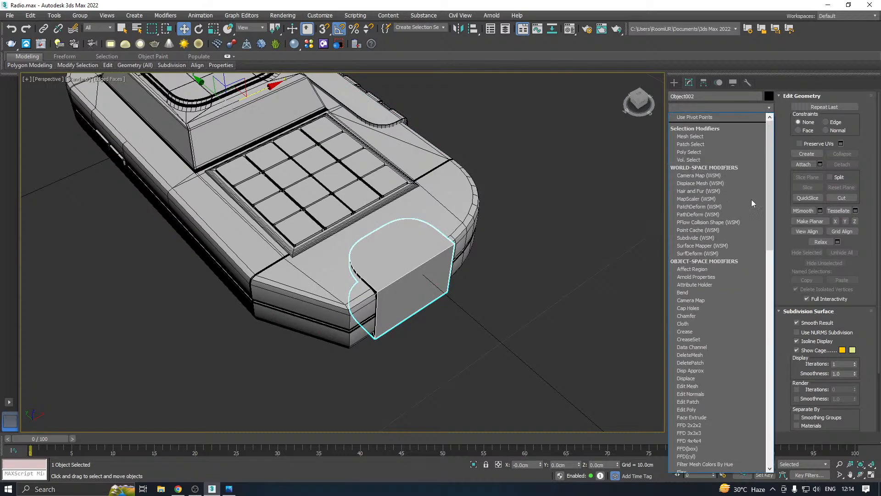
pyautogui.click(690, 318)
pyautogui.scroll(3, 403, 297)
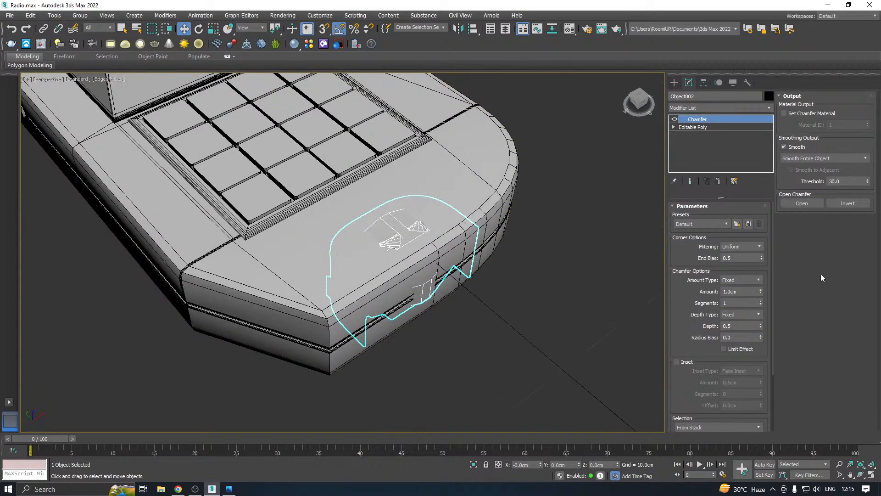
pyautogui.moveTo(760, 290); pyautogui.dragTo(761, 292)
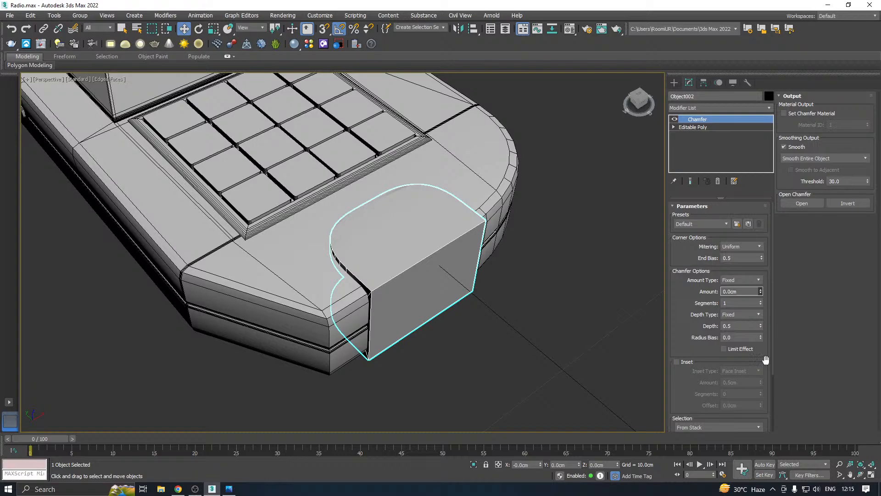
pyautogui.click(761, 290)
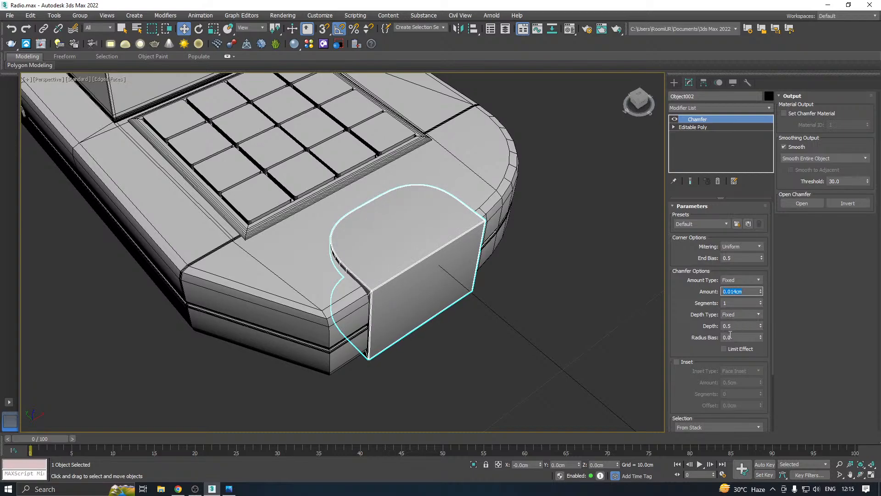
# - Filter the end cap's Chamfer modifier from smoothing to Unsmoothed Edges
pyautogui.scroll(-3, 699, 347)
pyautogui.click(695, 379)
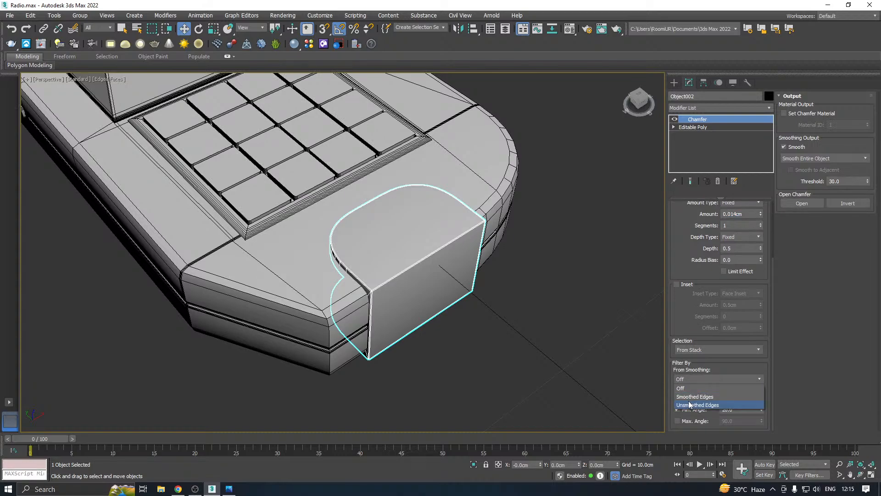
pyautogui.click(689, 403)
# - Add a TurboSmooth modifier above the end cap's Chamfer and check the smoothed shape from the side
pyautogui.click(769, 108)
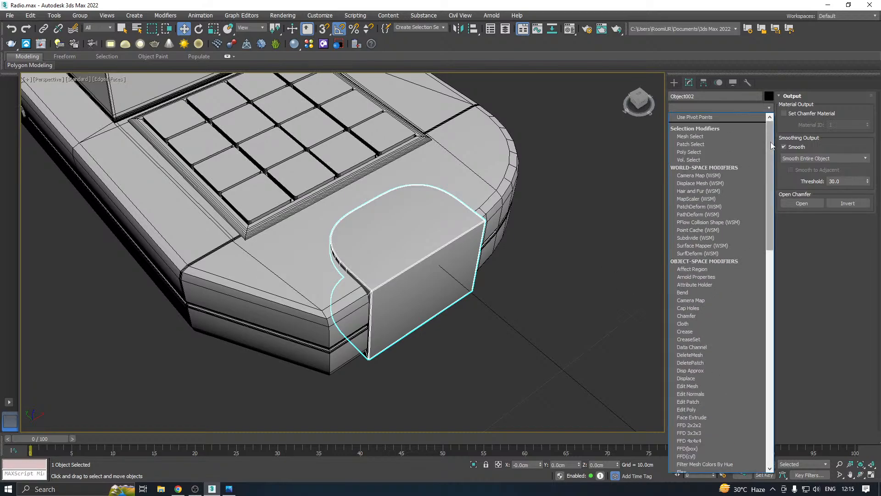
pyautogui.scroll(-10, 735, 275)
pyautogui.click(732, 296)
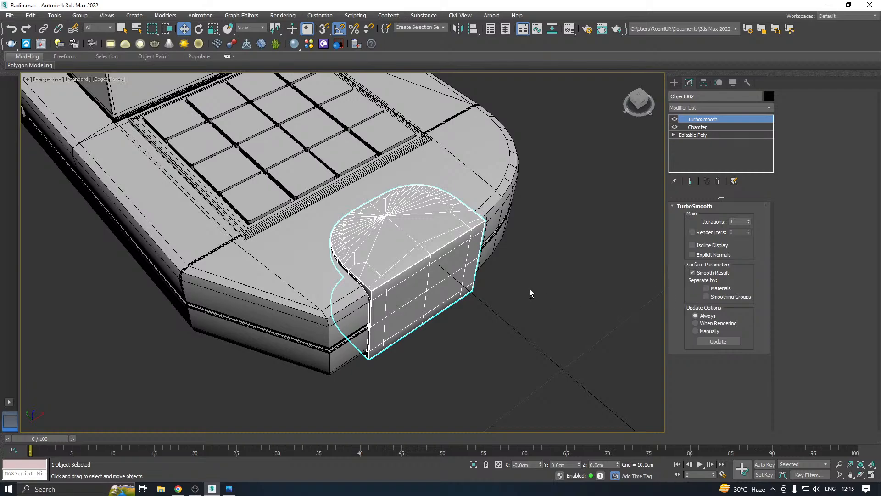
pyautogui.keyDown('alt'); pyautogui.moveTo(531, 293); pyautogui.dragTo(594, 218, button='middle'); pyautogui.keyUp('alt')
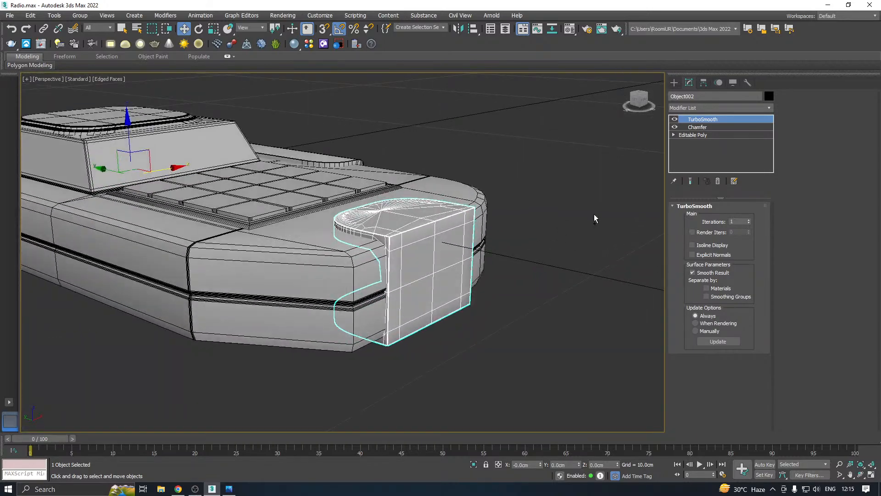
# - Delete the end cap's TurboSmooth and collapse its Chamfer into an Editable Poly
pyautogui.rightClick(714, 120)
pyautogui.click(734, 132)
pyautogui.rightClick(724, 133)
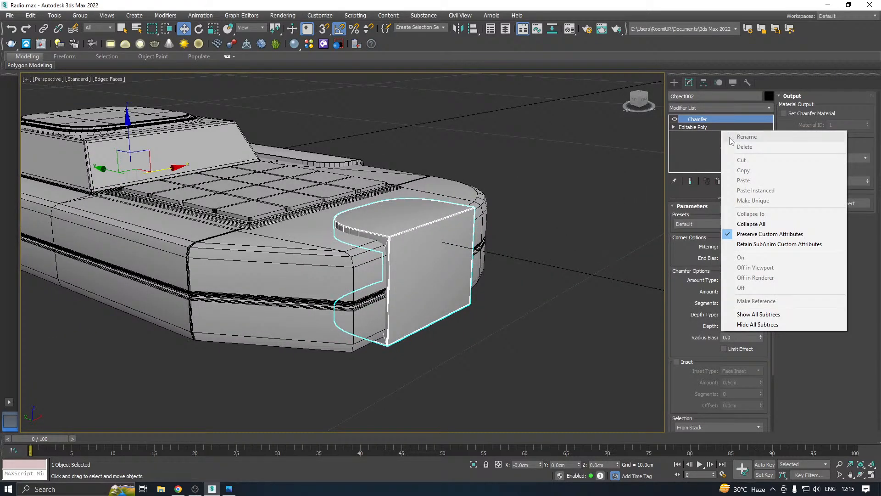
pyautogui.click(755, 223)
# - Select the diagonal corner edges of the radio body's keypad frame and extend the selection to all four corners with Ring
pyautogui.scroll(-3, 494, 286)
pyautogui.keyDown('alt'); pyautogui.moveTo(459, 320); pyautogui.dragTo(441, 363, button='middle'); pyautogui.keyUp('alt')
pyautogui.scroll(5, 405, 356)
pyautogui.click(493, 326)
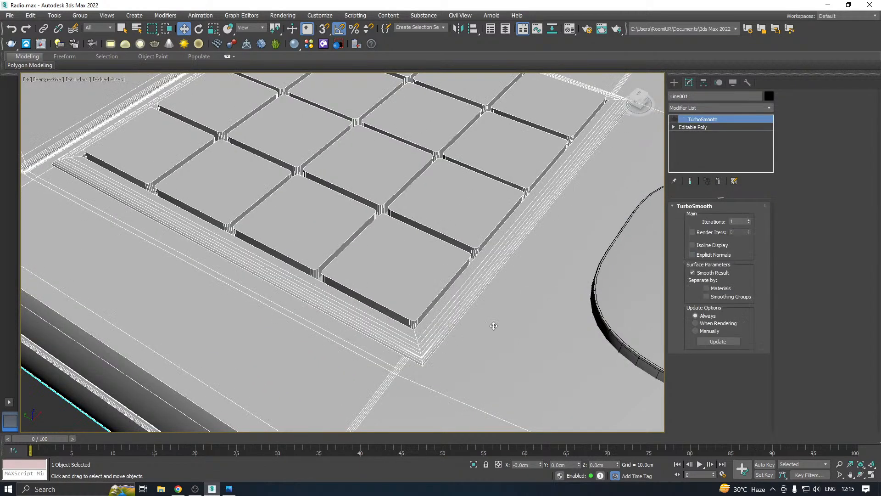
pyautogui.click(701, 128)
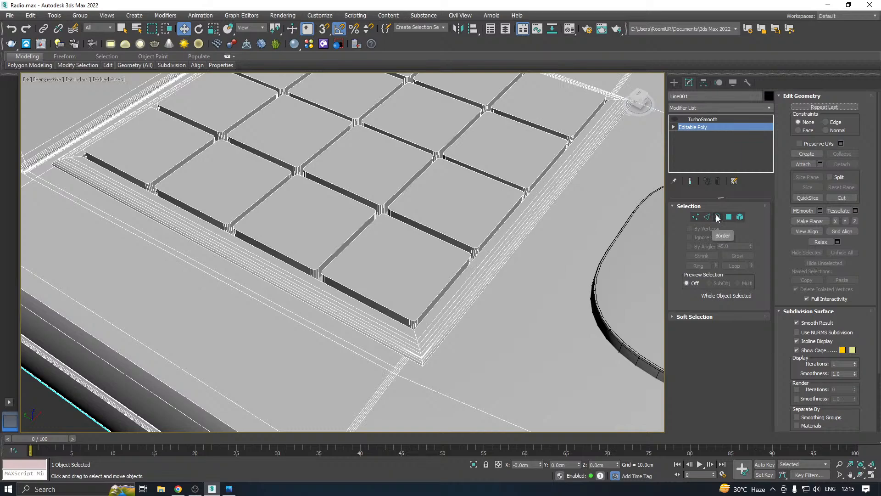
pyautogui.click(707, 217)
pyautogui.click(416, 350)
pyautogui.scroll(4, 417, 350)
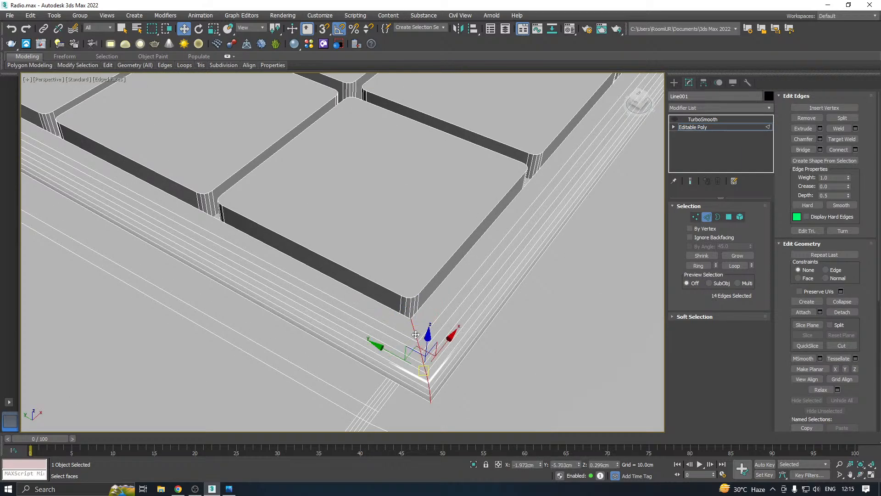
pyautogui.click(698, 266)
pyautogui.scroll(-2, 459, 353)
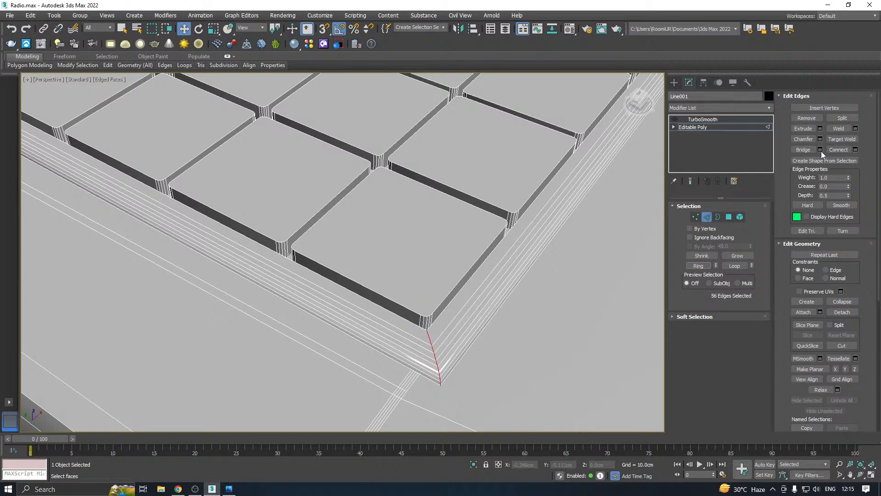
# - Start an edge chamfer on the keypad frame's corner edges with 1 segment and an amount of 0.03 cm
pyautogui.click(821, 138)
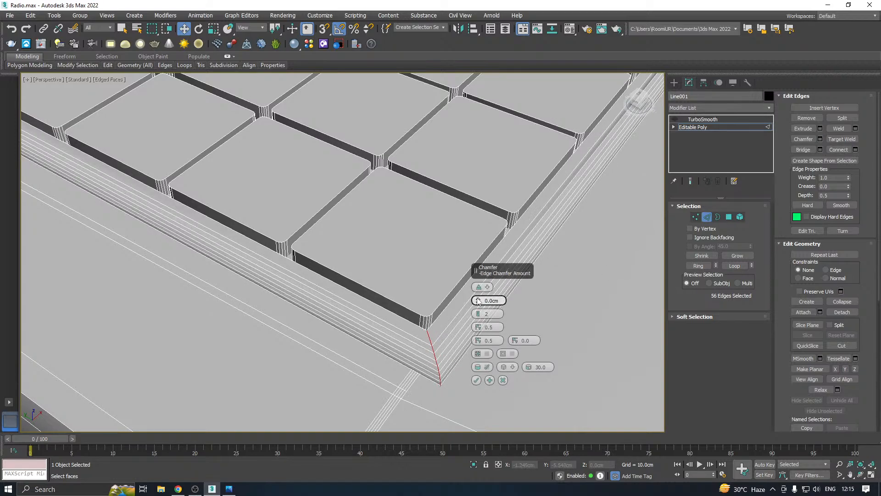
pyautogui.click(478, 315)
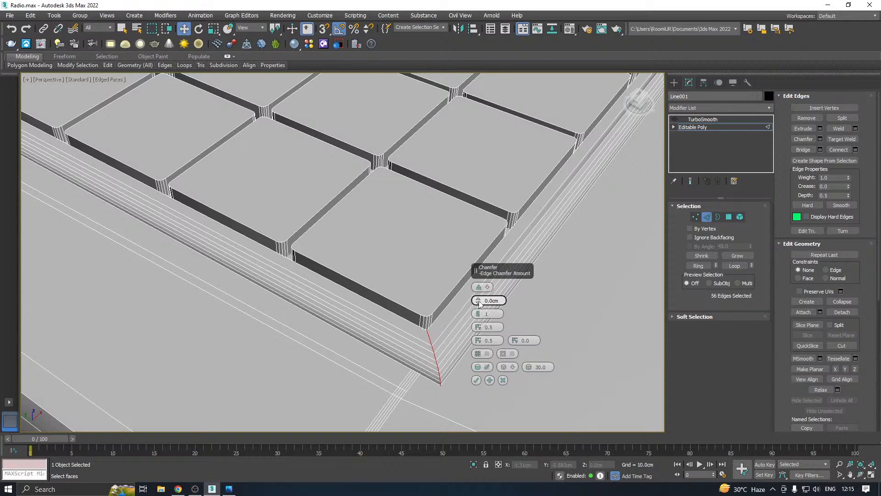
pyautogui.click(478, 299)
pyautogui.click(479, 299)
pyautogui.click(479, 299)
# - Try Uniform and other chamfer types on the corner edges with an edge tension of 0.11, and return to the original type
pyautogui.click(479, 288)
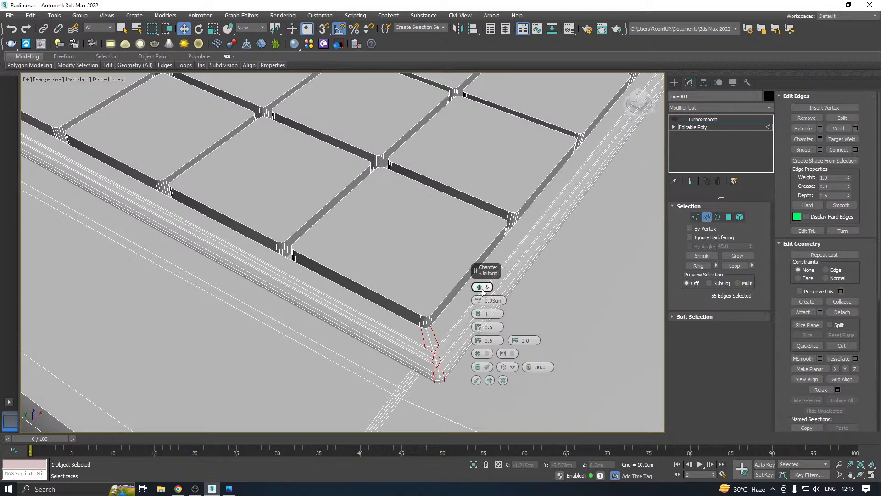
pyautogui.click(479, 287)
pyautogui.click(479, 288)
pyautogui.click(479, 287)
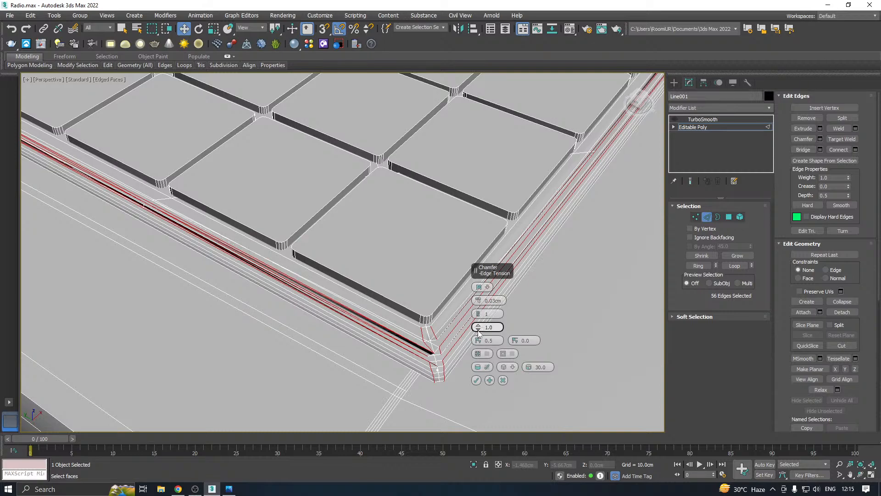
pyautogui.moveTo(478, 331); pyautogui.dragTo(489, 419)
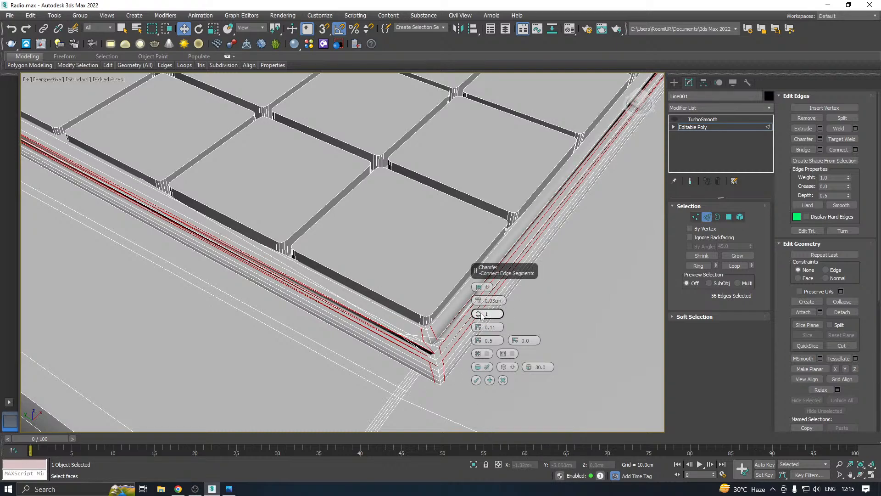
pyautogui.click(481, 289)
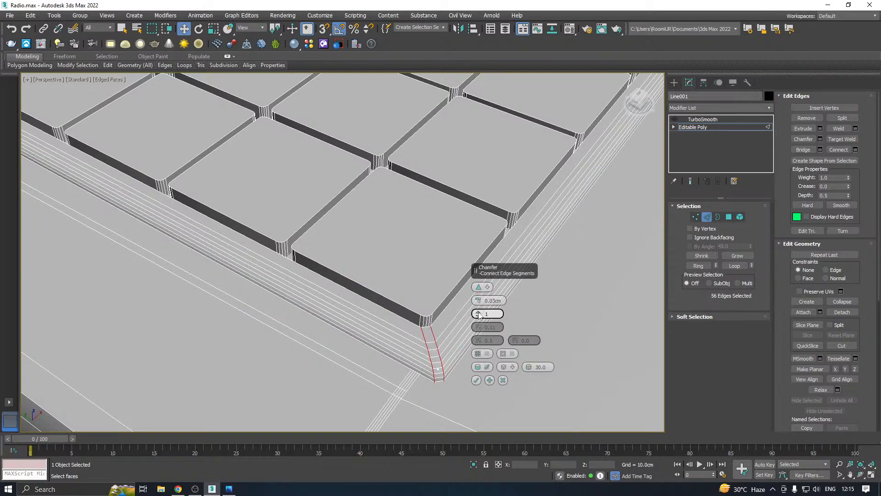
# - Set the corner chamfer to 3 segments, reduce its amount to a narrow width, and apply it to the keypad frame
pyautogui.moveTo(479, 314); pyautogui.dragTo(478, 305)
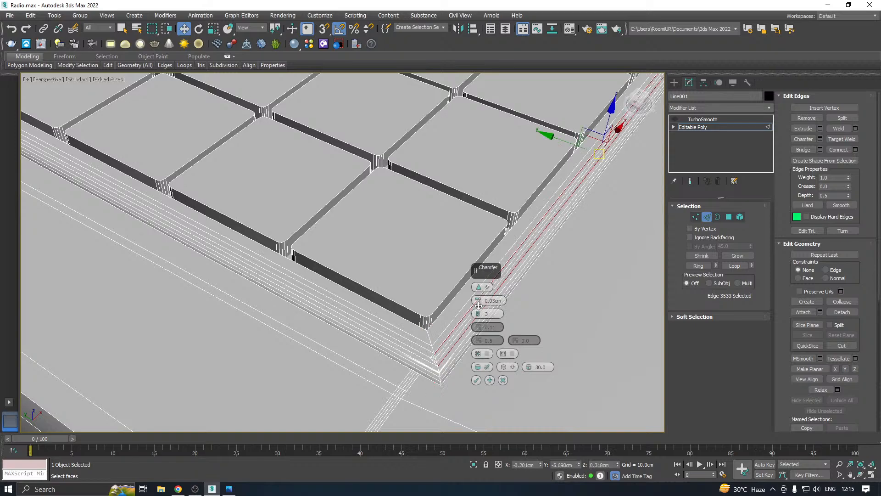
pyautogui.click(479, 304)
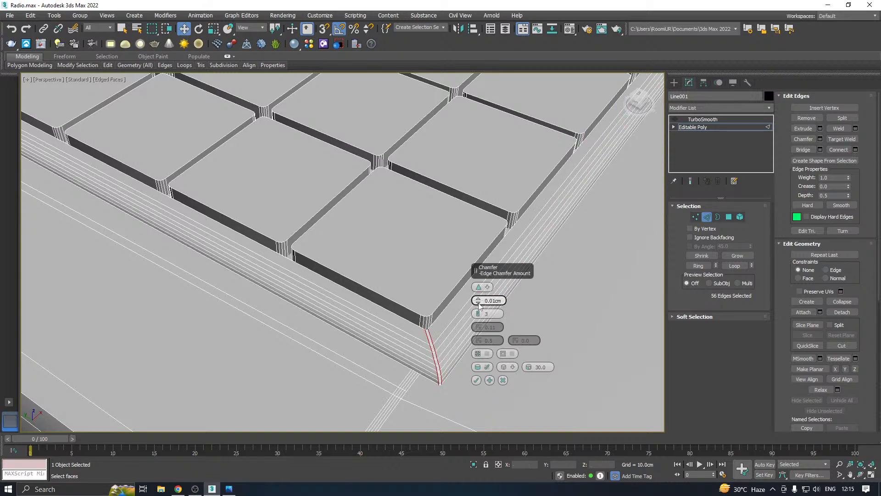
pyautogui.click(478, 304)
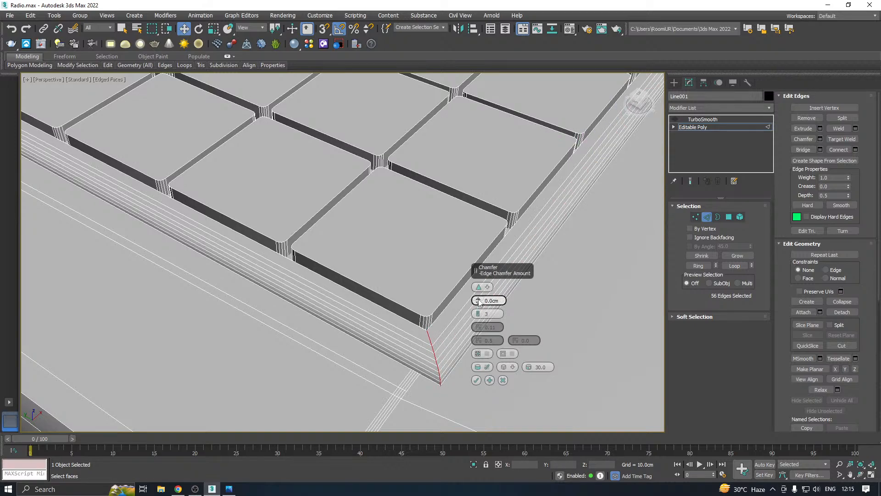
pyautogui.moveTo(479, 301); pyautogui.dragTo(479, 297)
pyautogui.click(476, 380)
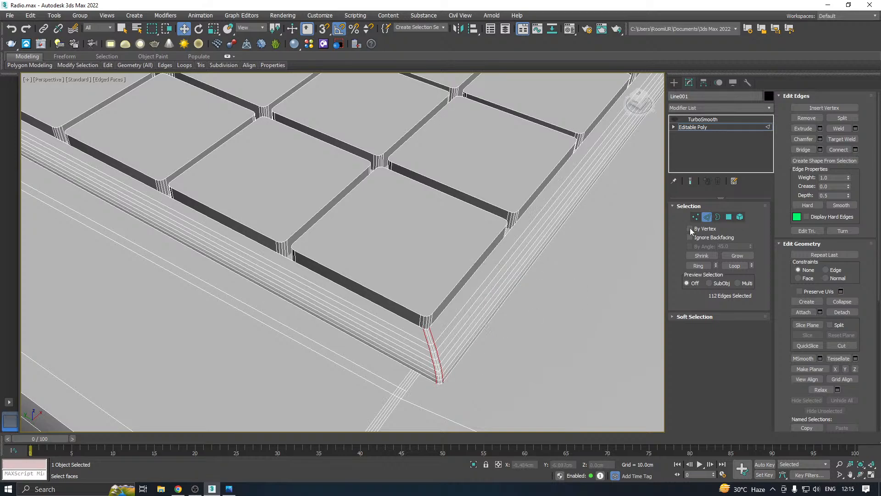
pyautogui.click(695, 127)
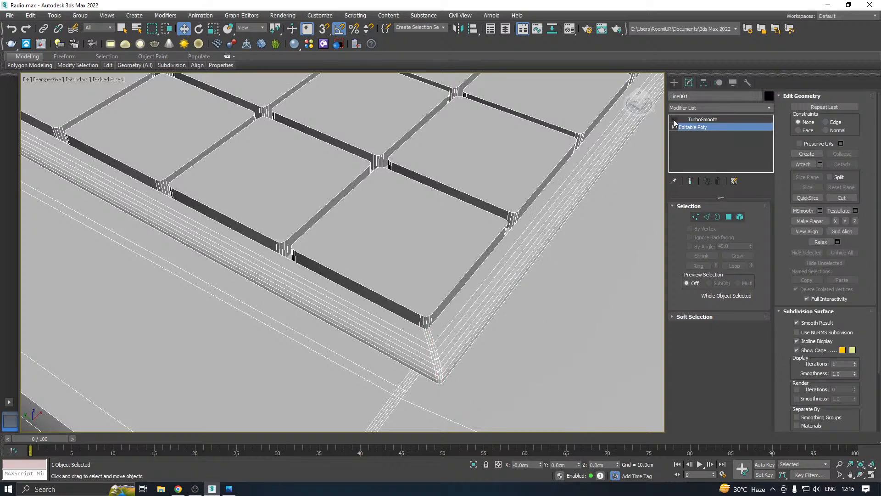
# - Preview the TurboSmooth result on the radio body and inspect the keypad and the surrounding surfaces
pyautogui.click(701, 120)
pyautogui.scroll(-6, 476, 244)
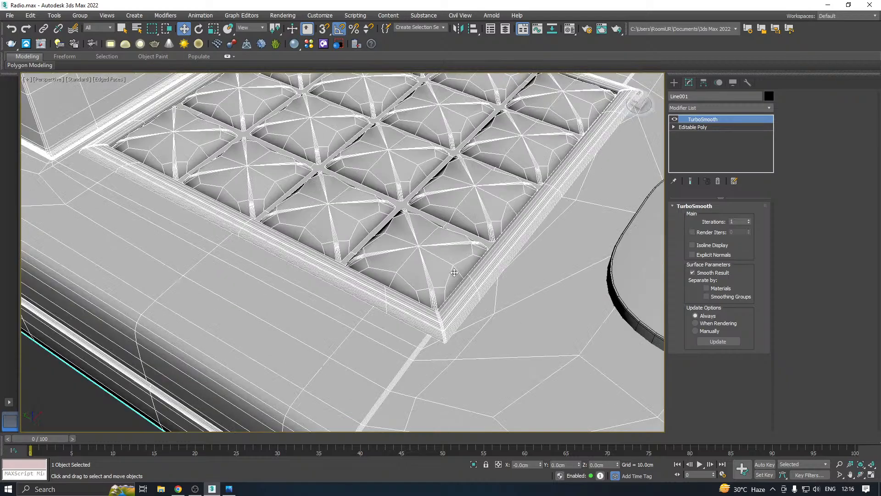
pyautogui.scroll(-5, 471, 268)
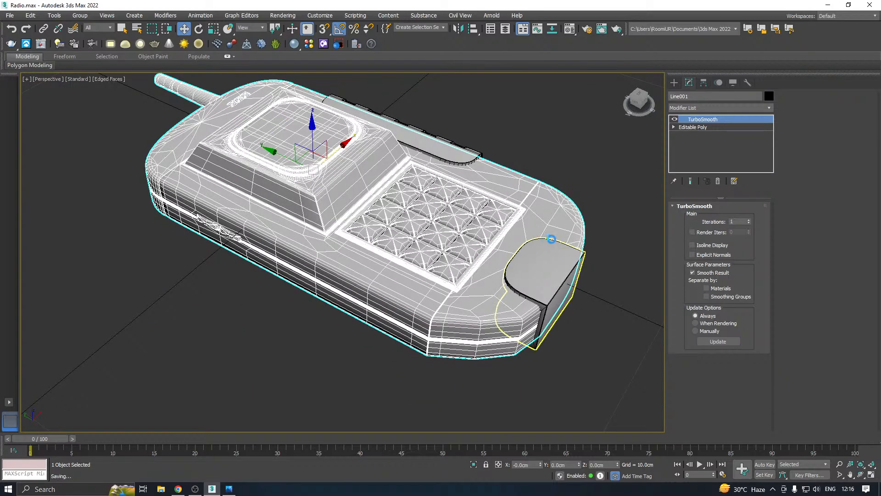
pyautogui.keyDown('alt'); pyautogui.moveTo(551, 238); pyautogui.dragTo(523, 266, button='middle'); pyautogui.keyUp('alt')
pyautogui.scroll(3, 522, 267)
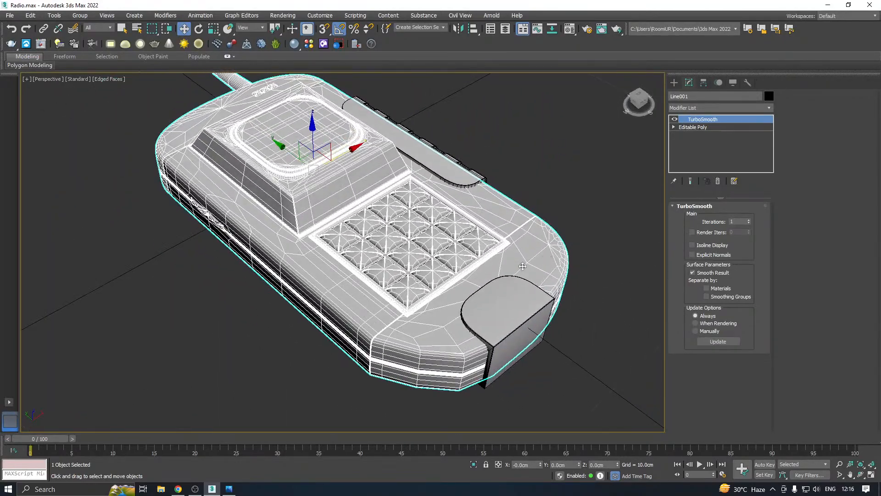
# - Select all 16 keypad keys of the radio body as elements and detach them as a separate object
pyautogui.click(694, 128)
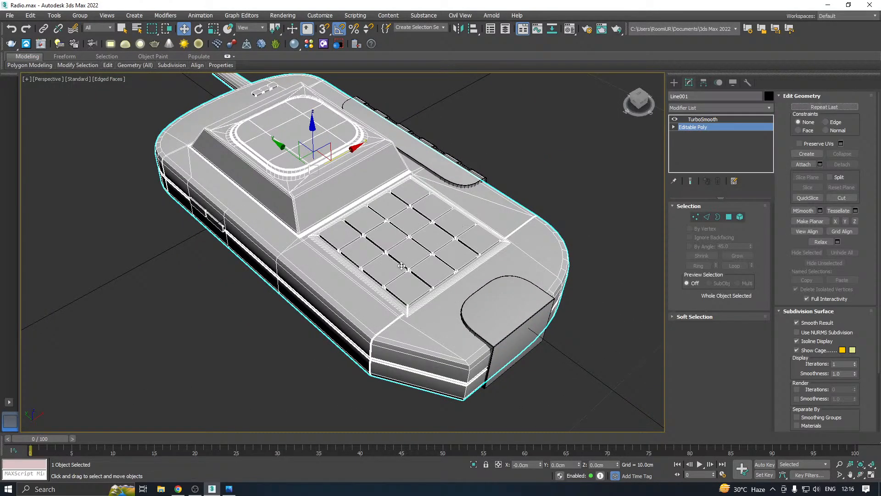
pyautogui.scroll(3, 401, 265)
pyautogui.click(740, 216)
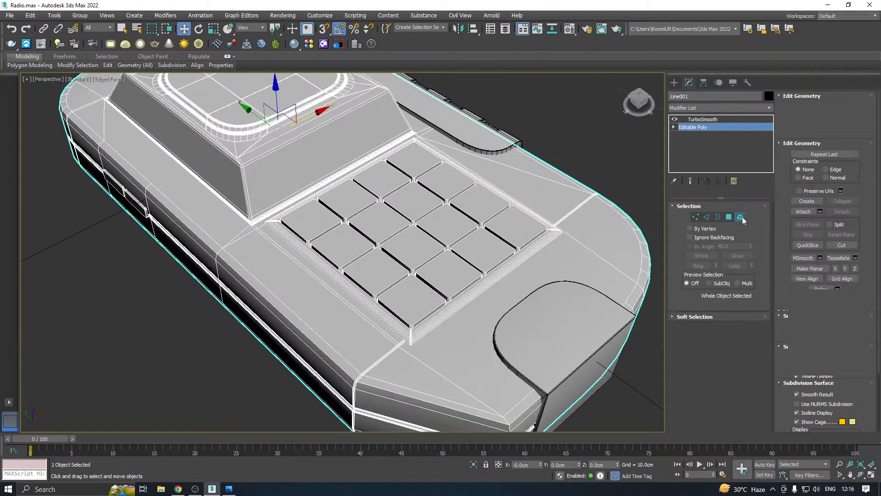
pyautogui.click(430, 295)
pyautogui.keyDown('ctrl'); pyautogui.click(455, 278); pyautogui.keyUp('ctrl')
pyautogui.keyDown('ctrl'); pyautogui.click(484, 248); pyautogui.keyUp('ctrl')
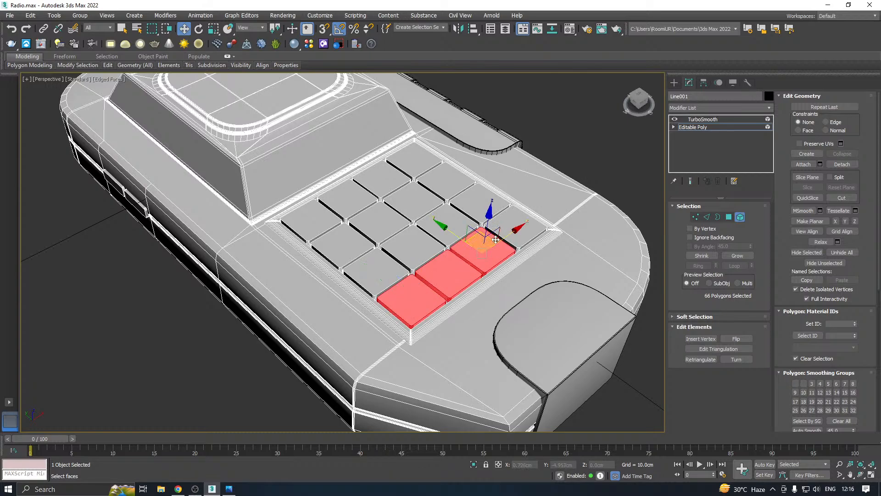
pyautogui.keyDown('ctrl'); pyautogui.click(515, 225); pyautogui.keyUp('ctrl')
pyautogui.keyDown('ctrl'); pyautogui.click(478, 202); pyautogui.keyUp('ctrl')
pyautogui.keyDown('ctrl'); pyautogui.click(444, 225); pyautogui.keyUp('ctrl')
pyautogui.keyDown('ctrl'); pyautogui.click(413, 241); pyautogui.keyUp('ctrl')
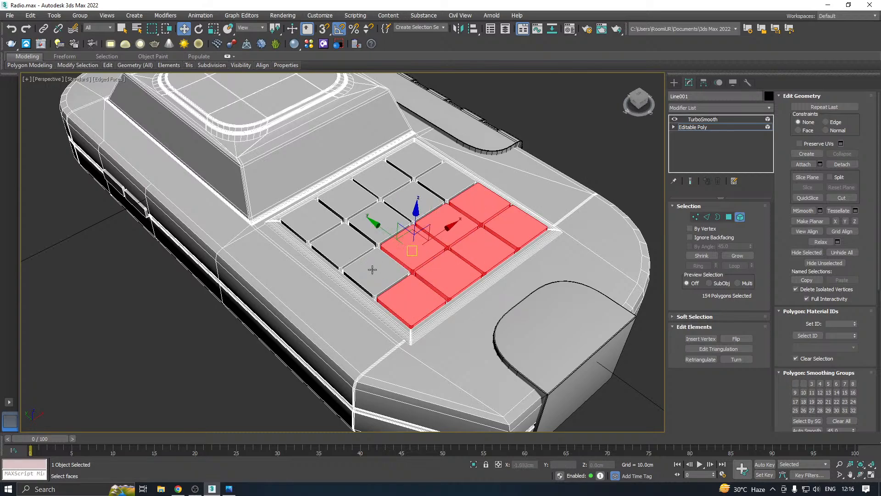
pyautogui.keyDown('ctrl'); pyautogui.click(378, 266); pyautogui.keyUp('ctrl')
pyautogui.keyDown('ctrl'); pyautogui.click(344, 248); pyautogui.keyUp('ctrl')
pyautogui.keyDown('ctrl'); pyautogui.click(381, 223); pyautogui.keyUp('ctrl')
pyautogui.keyDown('ctrl'); pyautogui.click(425, 196); pyautogui.keyUp('ctrl')
pyautogui.keyDown('ctrl'); pyautogui.click(446, 180); pyautogui.keyUp('ctrl')
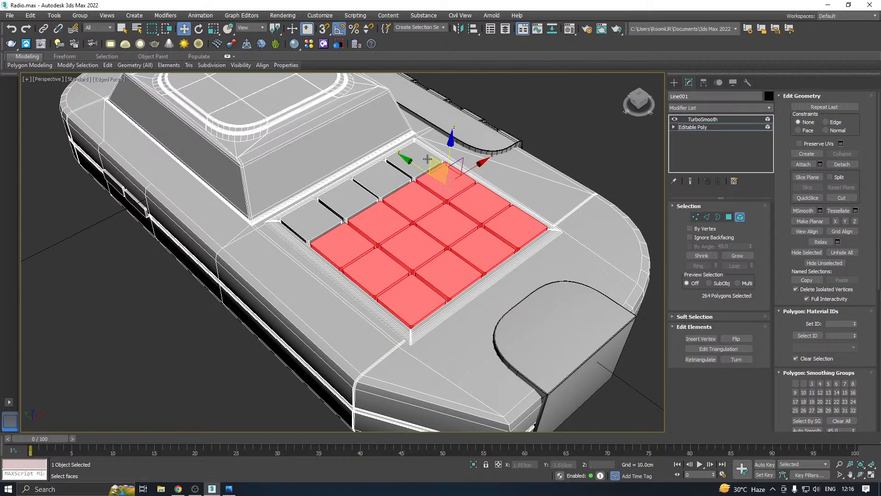
pyautogui.keyDown('ctrl'); pyautogui.click(413, 158); pyautogui.keyUp('ctrl')
pyautogui.keyDown('ctrl'); pyautogui.click(378, 182); pyautogui.keyUp('ctrl')
pyautogui.keyDown('ctrl'); pyautogui.click(354, 197); pyautogui.keyUp('ctrl')
pyautogui.keyDown('ctrl'); pyautogui.click(326, 214); pyautogui.keyUp('ctrl')
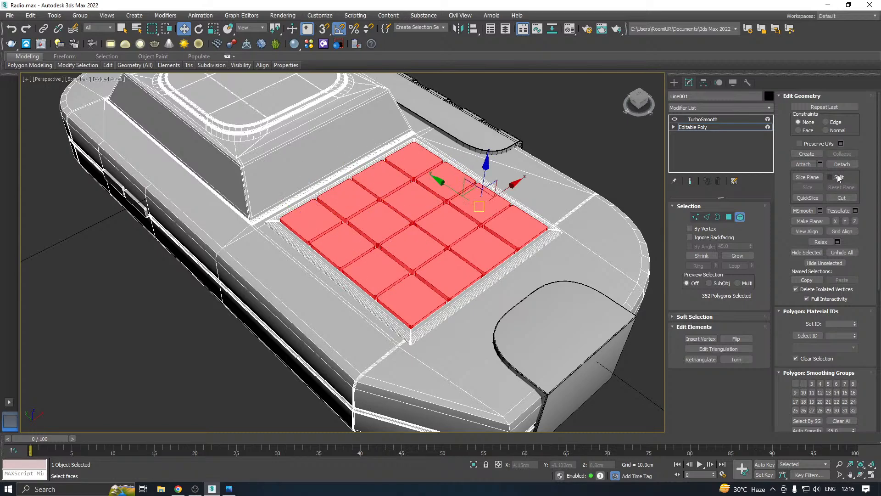
pyautogui.click(832, 164)
pyautogui.click(464, 253)
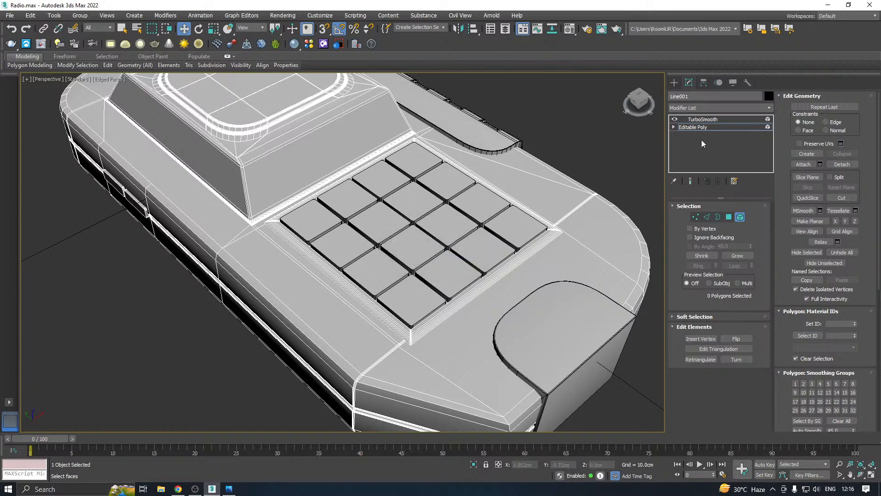
pyautogui.click(687, 128)
# - Add a Chamfer modifier to the detached keypad keys and set its amount to 0.006 cm
pyautogui.click(429, 248)
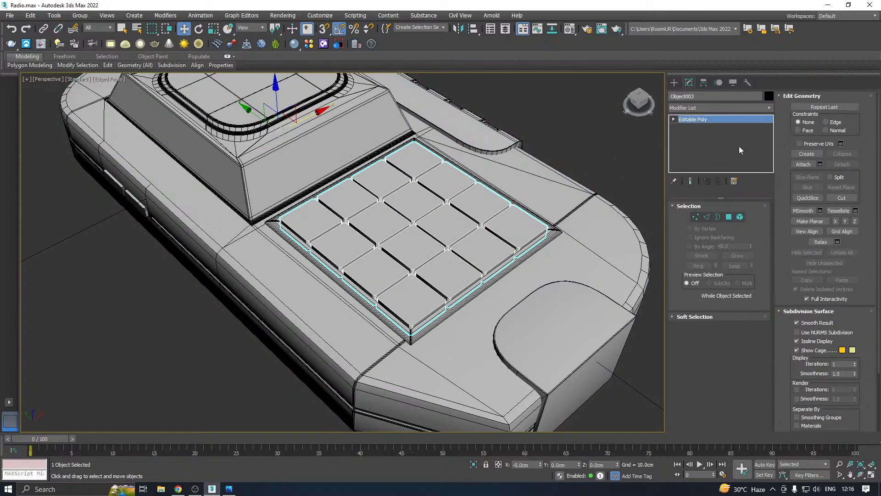
pyautogui.click(769, 107)
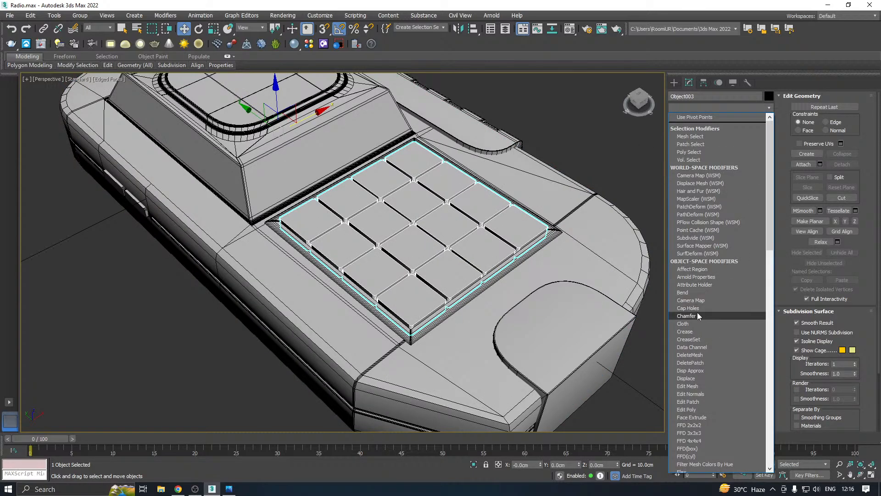
pyautogui.click(686, 316)
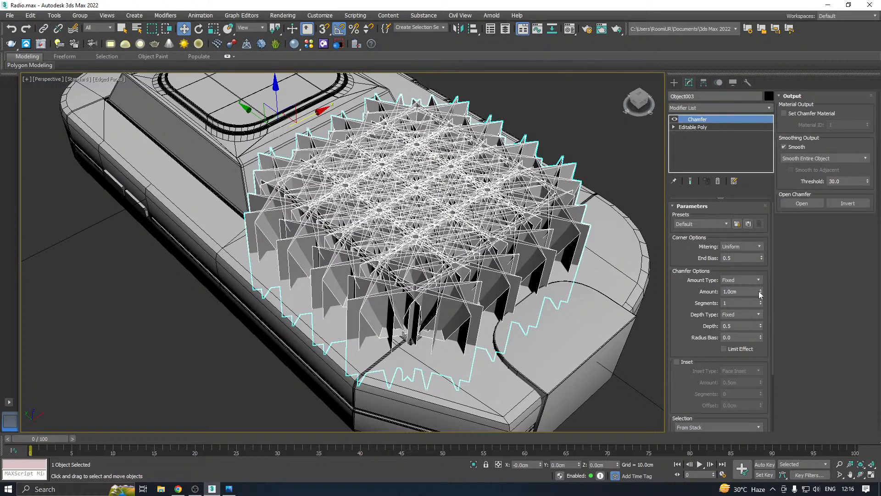
pyautogui.moveTo(761, 295); pyautogui.dragTo(764, 352)
pyautogui.press('z')
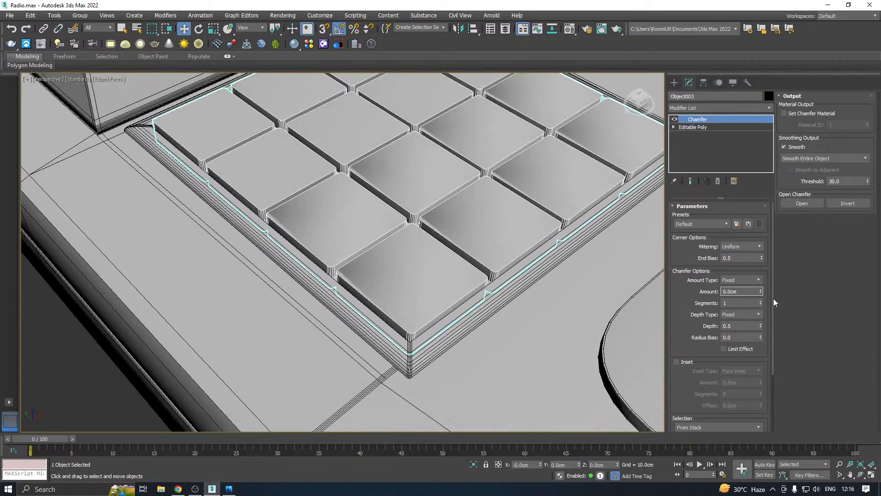
pyautogui.click(761, 290)
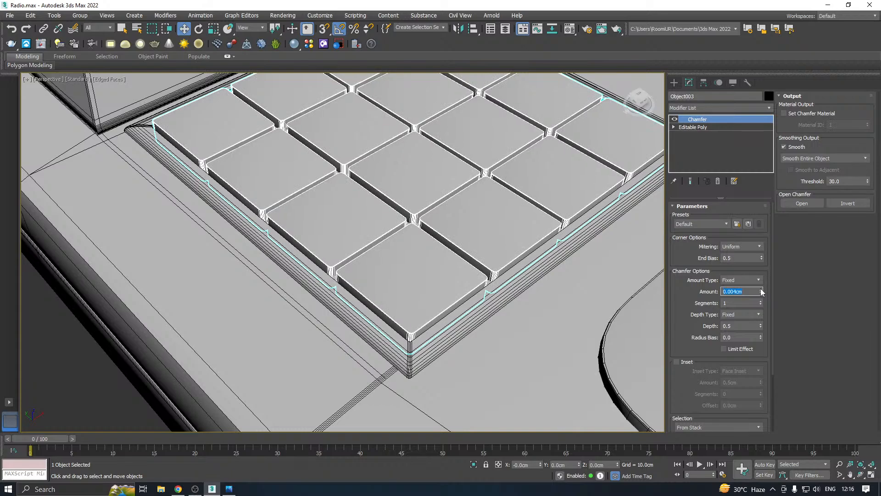
pyautogui.click(761, 290)
# - Filter the keypad chamfer to unsmoothed edges and set it to 0.009 cm with 2 segments
pyautogui.scroll(-3, 694, 350)
pyautogui.click(701, 387)
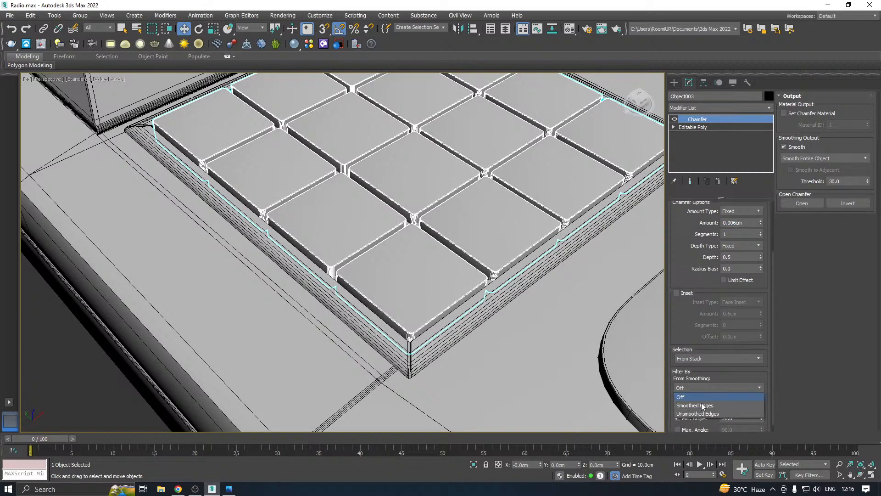
pyautogui.click(699, 414)
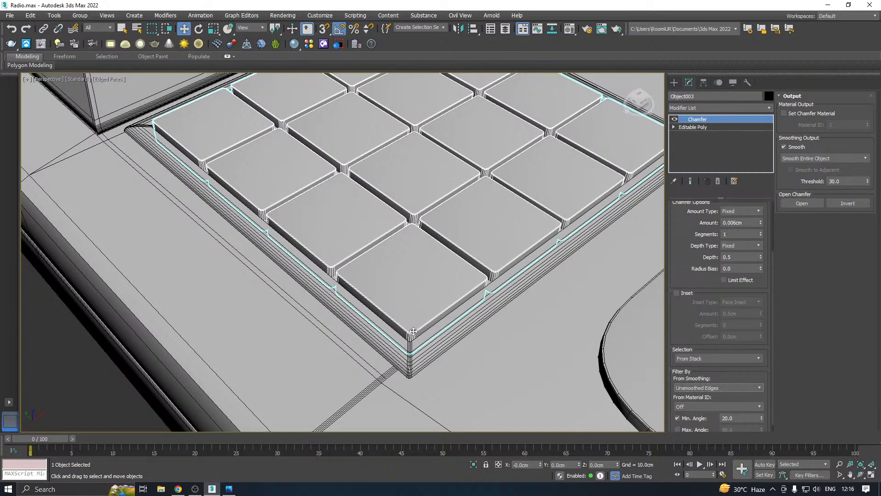
pyautogui.scroll(5, 425, 334)
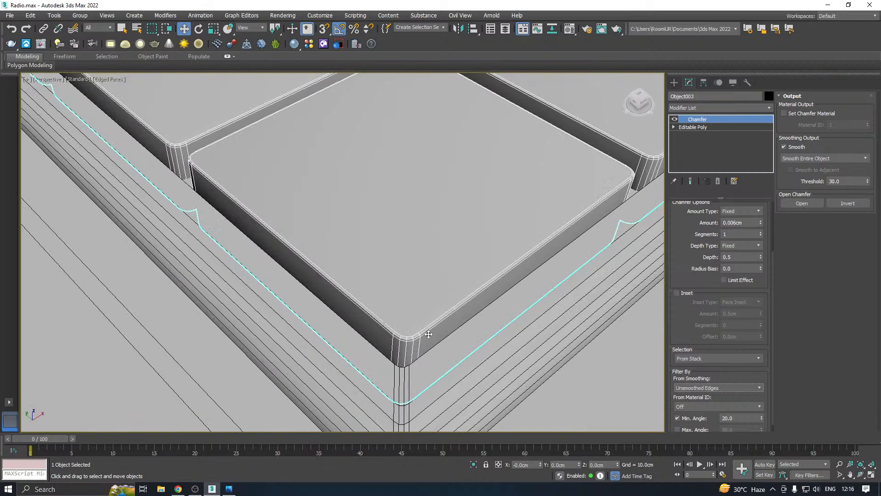
pyautogui.click(760, 222)
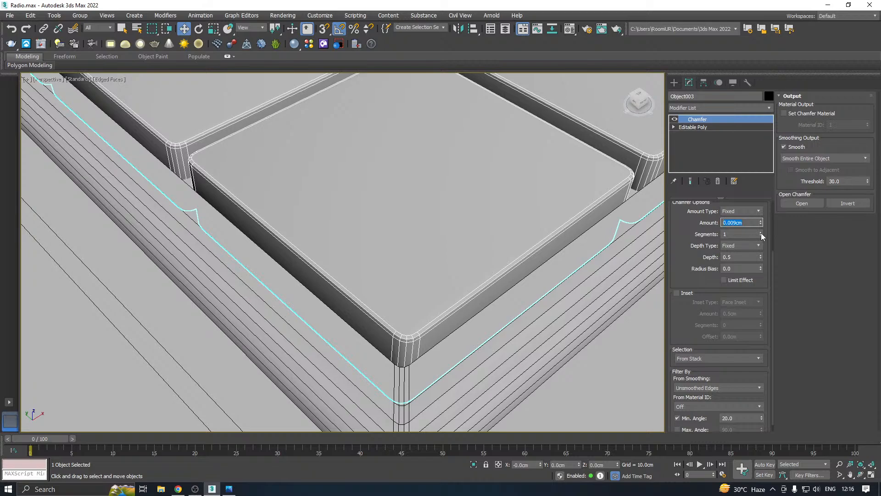
pyautogui.click(761, 232)
# - Try a TurboSmooth modifier on the chamfered keypad keys, inspect the smoothing, and remove the modifier
pyautogui.click(769, 108)
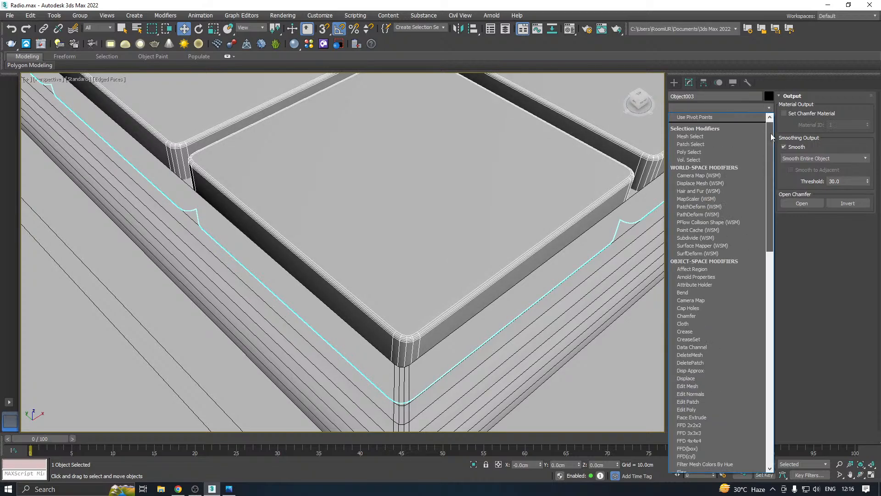
pyautogui.scroll(-5, 703, 349)
pyautogui.click(707, 295)
pyautogui.scroll(-8, 492, 370)
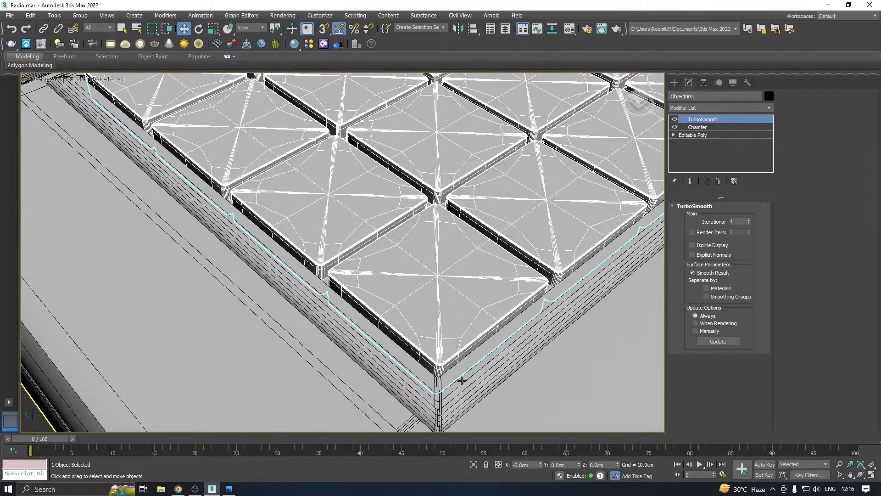
pyautogui.scroll(3, 512, 379)
pyautogui.keyDown('alt'); pyautogui.moveTo(513, 379); pyautogui.dragTo(519, 427, button='middle'); pyautogui.keyUp('alt')
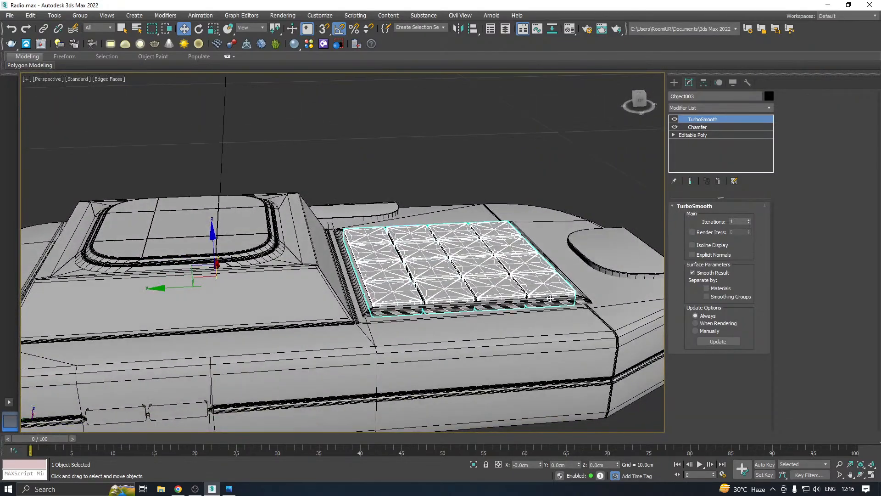
pyautogui.rightClick(714, 122)
pyautogui.click(718, 131)
# - Collapse the keypad keys' modifier stack into an Editable Poly
pyautogui.rightClick(716, 130)
pyautogui.click(741, 223)
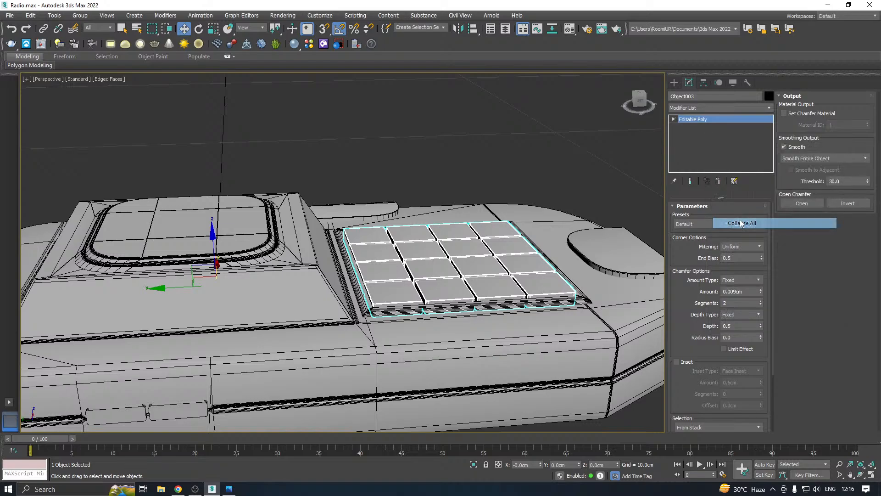
pyautogui.scroll(-4, 494, 239)
pyautogui.keyDown('alt'); pyautogui.moveTo(476, 268); pyautogui.dragTo(521, 296, button='middle'); pyautogui.keyUp('alt')
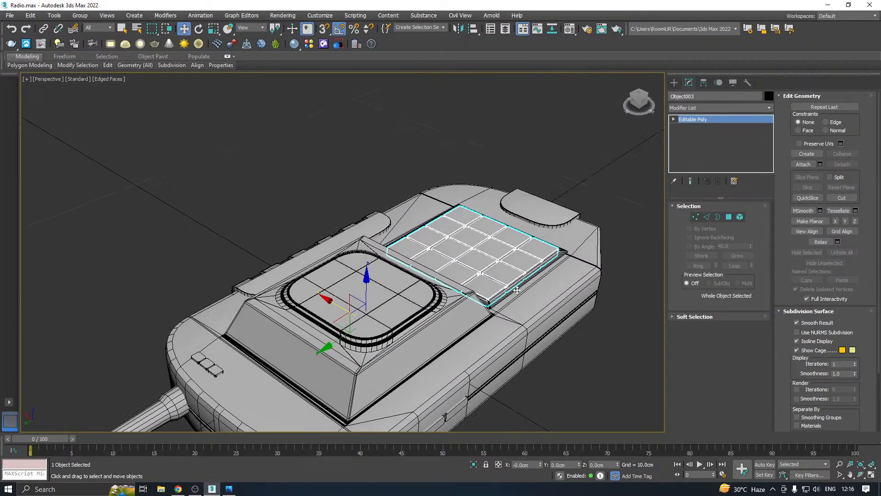
# - Chamfer the two edge loops at the antenna base's tapered collar by 0.02 cm with 3 segments
pyautogui.moveTo(321, 331); pyautogui.dragTo(388, 230, button='middle')
pyautogui.scroll(5, 256, 311)
pyautogui.scroll(2, 327, 302)
pyautogui.click(328, 302)
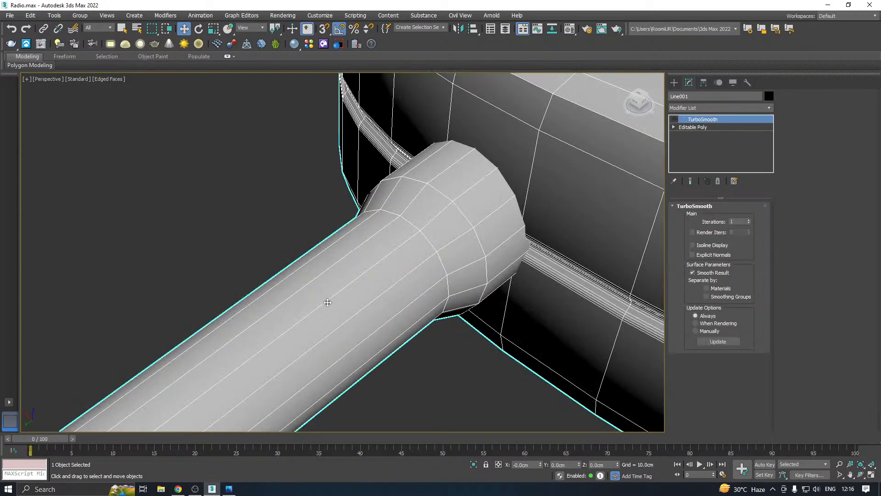
pyautogui.click(692, 127)
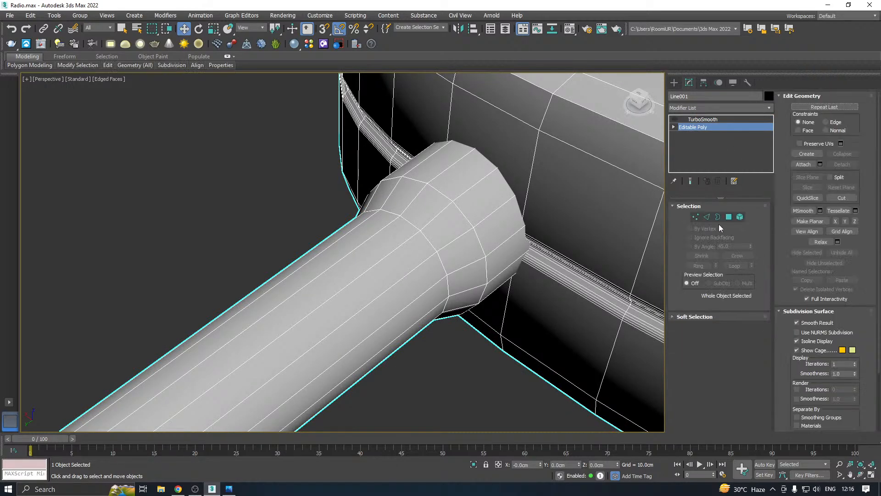
pyautogui.click(707, 216)
pyautogui.doubleClick(441, 256)
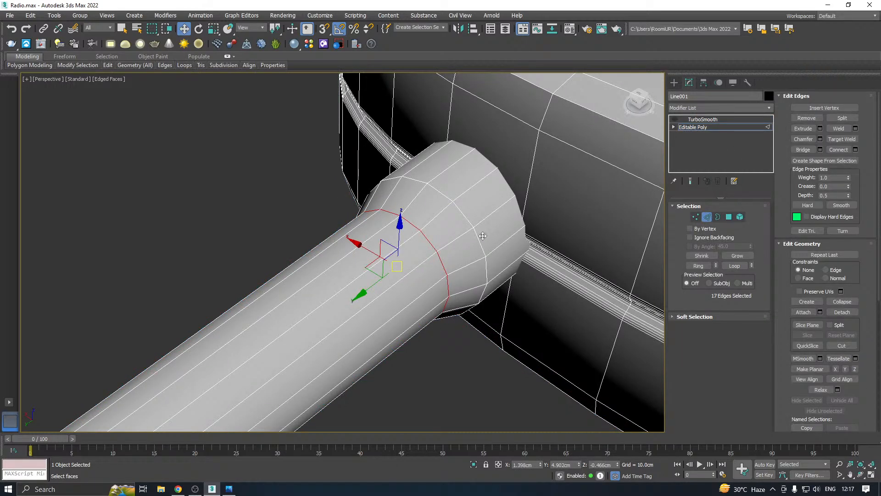
pyautogui.doubleClick(480, 236)
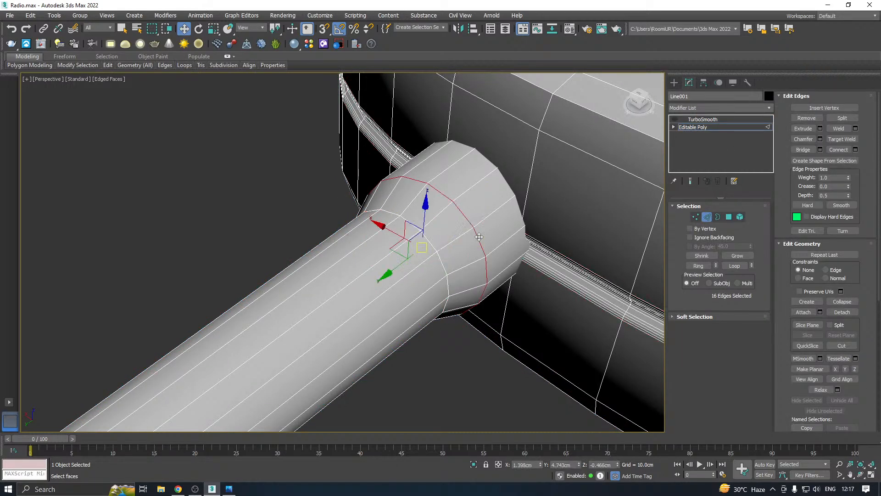
pyautogui.keyDown('ctrl'); pyautogui.doubleClick(442, 264); pyautogui.keyUp('ctrl')
pyautogui.click(820, 138)
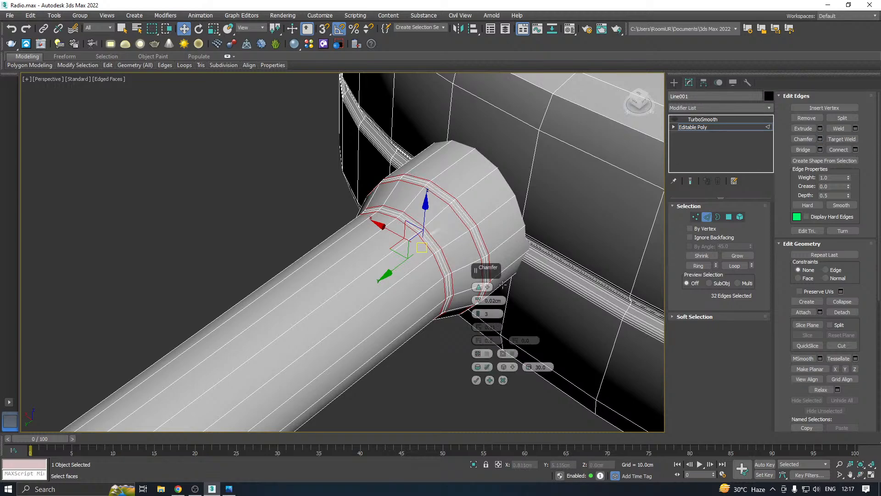
pyautogui.click(476, 380)
# - Extrude the edge loop next to the antenna's rounded tip by -0.017 cm with a width of 0.018 cm
pyautogui.scroll(-5, 488, 248)
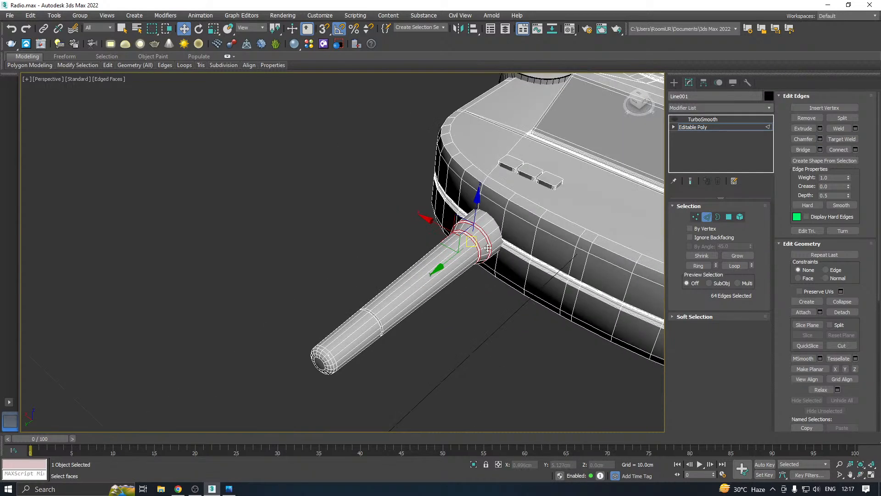
pyautogui.scroll(5, 329, 349)
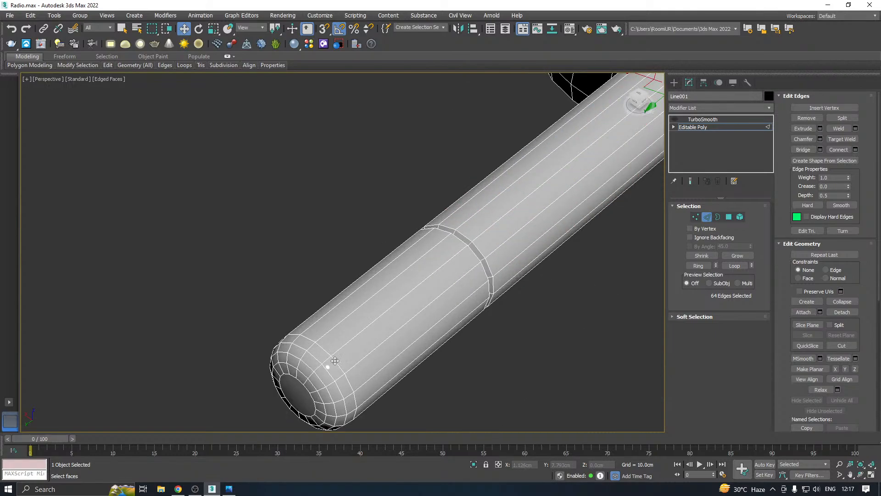
pyautogui.doubleClick(335, 361)
pyautogui.click(819, 129)
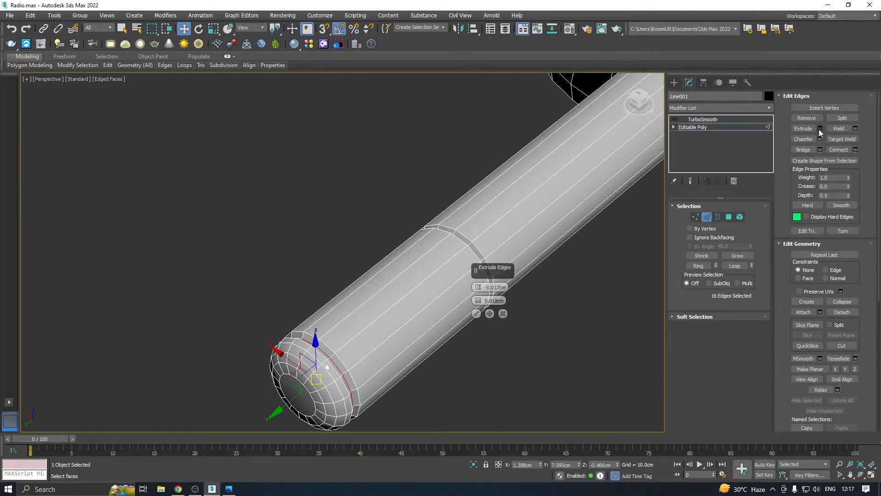
pyautogui.click(476, 314)
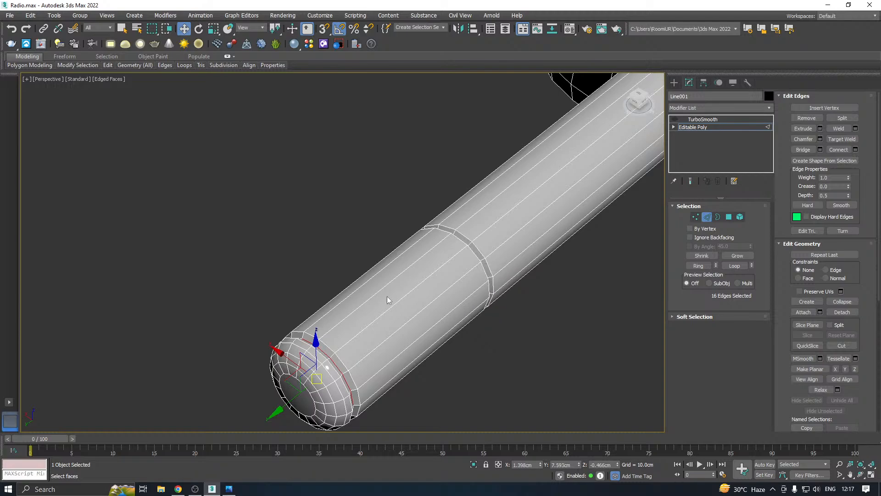
pyautogui.scroll(-5, 381, 300)
pyautogui.click(717, 128)
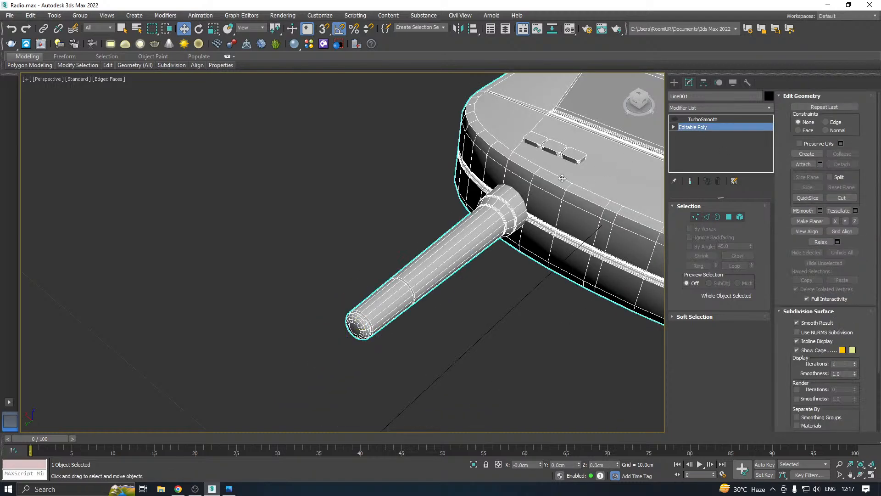
# - Detach the two side buttons and the three small top buttons near the antenna from the radio body as a separate object
pyautogui.keyDown('alt'); pyautogui.moveTo(432, 240); pyautogui.dragTo(384, 246, button='middle'); pyautogui.keyUp('alt')
pyautogui.moveTo(492, 223); pyautogui.dragTo(394, 290, button='middle')
pyautogui.click(740, 217)
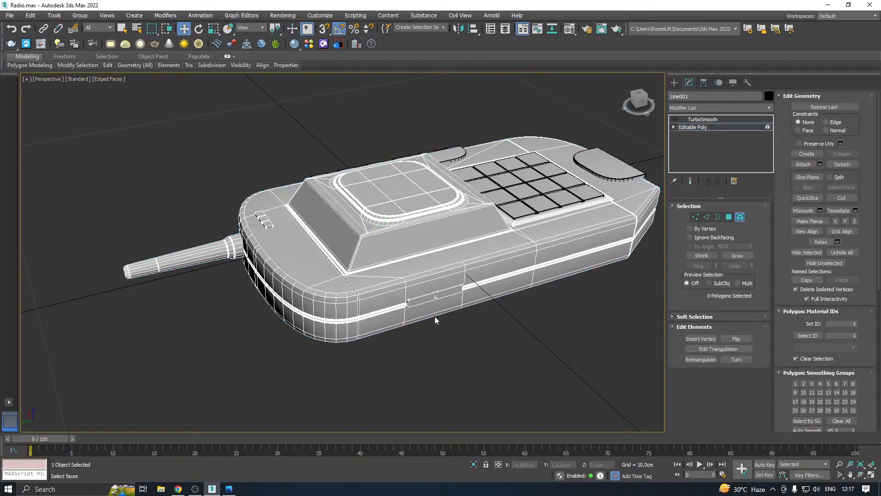
pyautogui.click(426, 297)
pyautogui.keyDown('ctrl'); pyautogui.click(451, 292); pyautogui.keyUp('ctrl')
pyautogui.scroll(2, 269, 229)
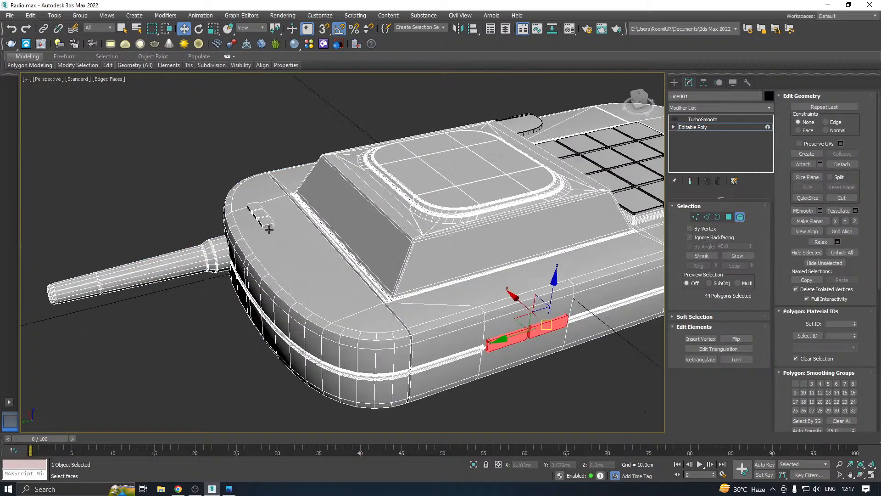
pyautogui.keyDown('ctrl'); pyautogui.click(265, 215); pyautogui.keyUp('ctrl')
pyautogui.keyDown('ctrl'); pyautogui.click(256, 207); pyautogui.keyUp('ctrl')
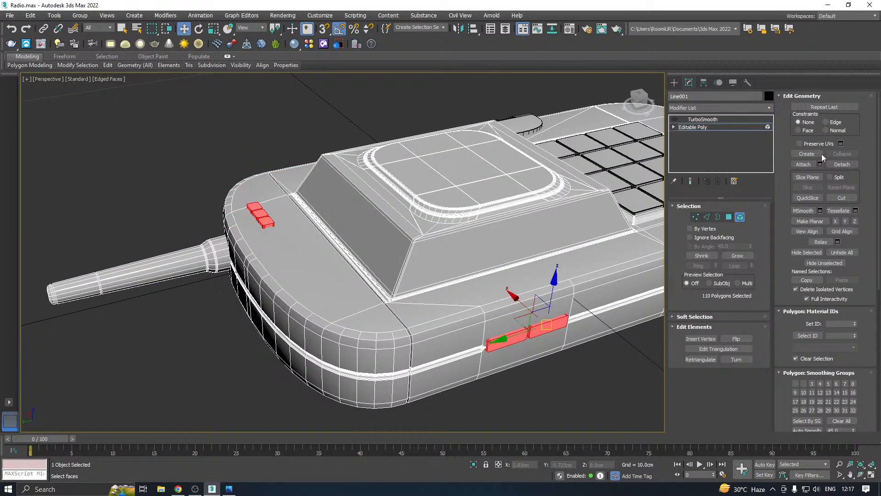
pyautogui.click(836, 165)
pyautogui.click(459, 251)
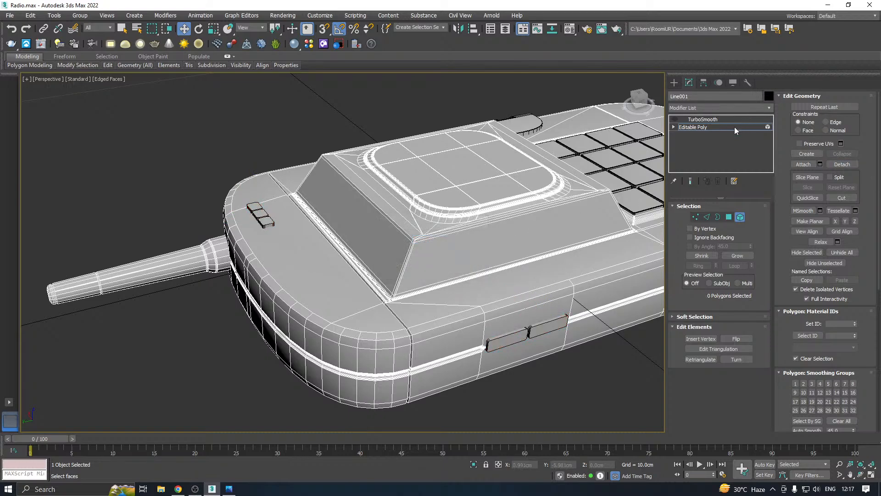
# - Add a Chamfer modifier to the detached buttons, zero its amount, and filter it to unsmoothed edges only
pyautogui.click(734, 126)
pyautogui.click(483, 347)
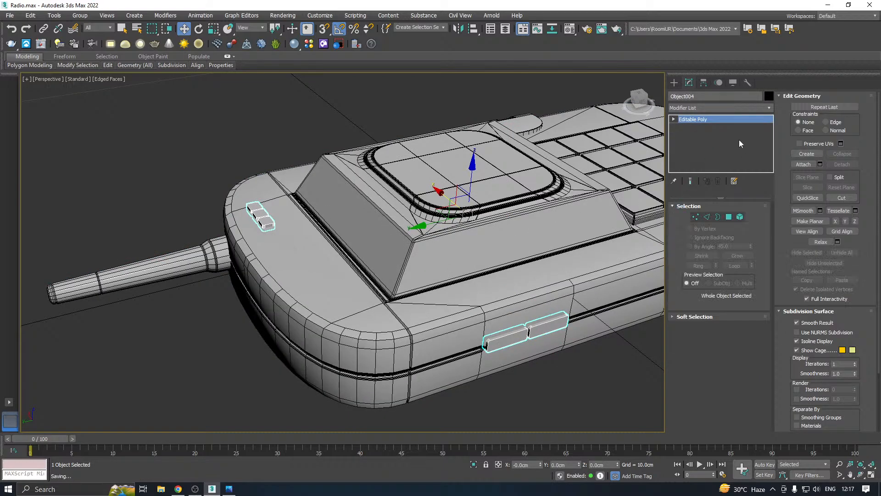
pyautogui.click(734, 108)
pyautogui.click(698, 315)
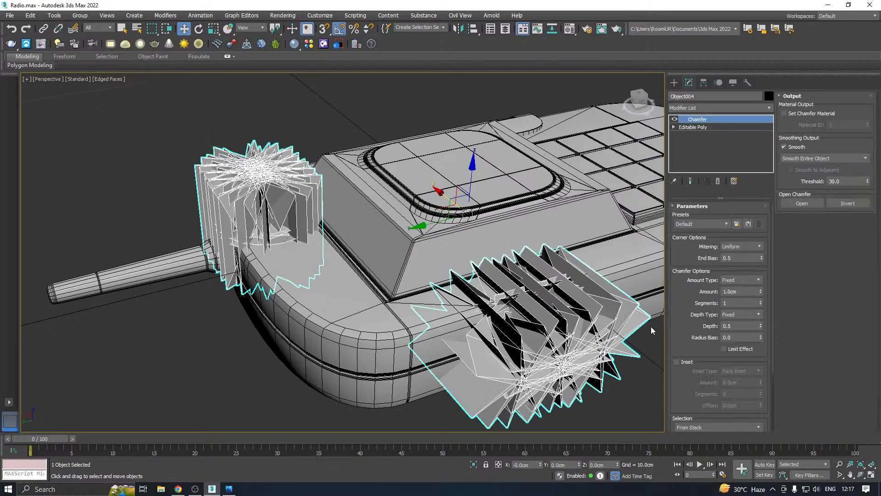
pyautogui.rightClick(760, 292)
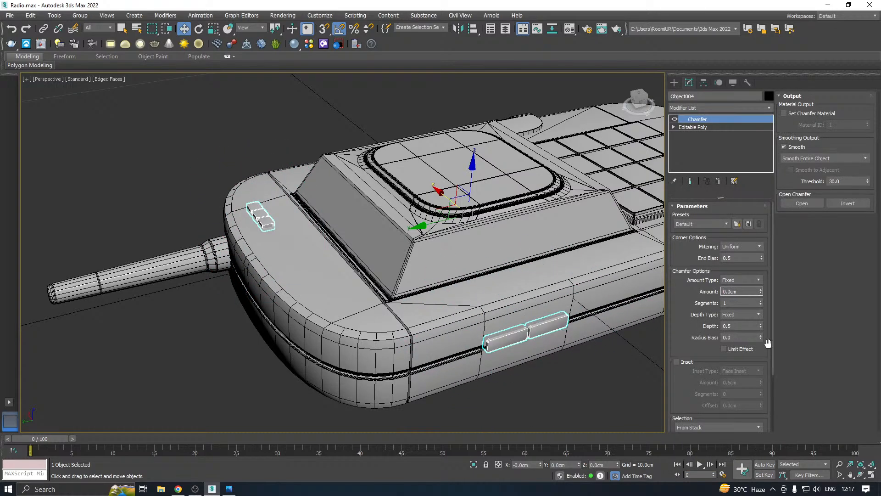
pyautogui.scroll(-3, 696, 367)
pyautogui.click(707, 415)
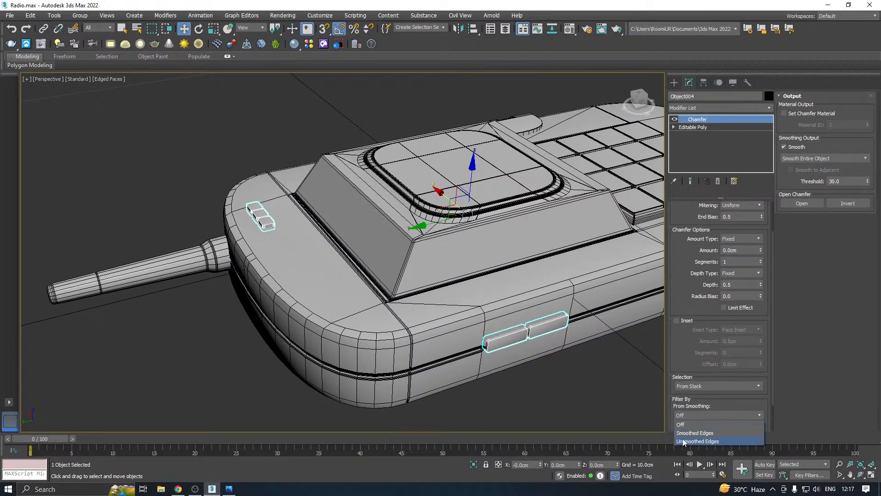
pyautogui.click(686, 442)
# - Set the buttons' chamfer amount to 0.009 cm, raise the segment count, and collapse the modifier stack
pyautogui.scroll(5, 491, 342)
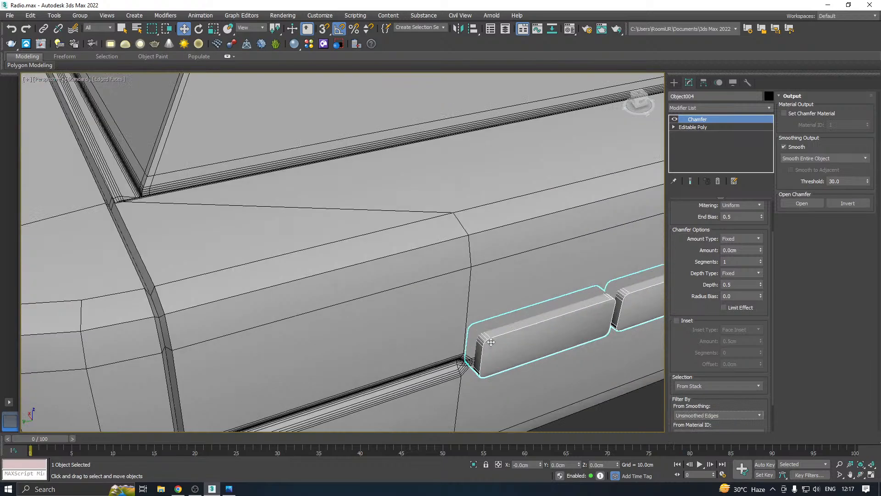
pyautogui.click(760, 249)
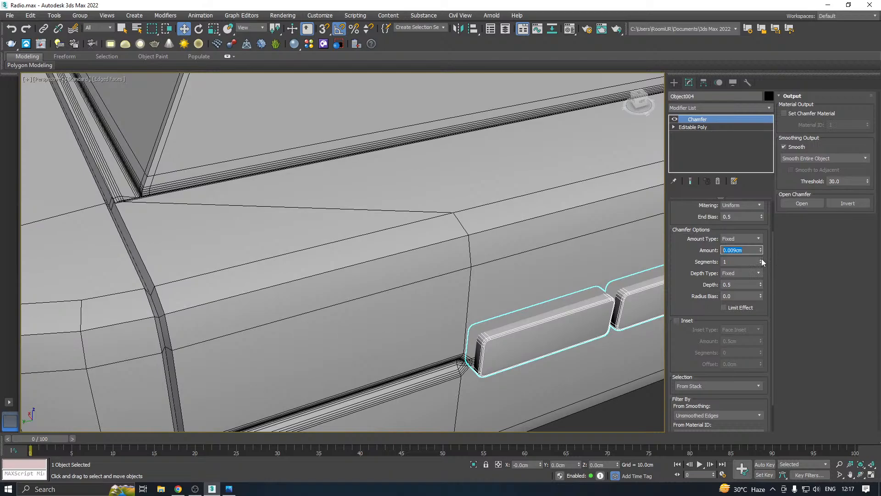
pyautogui.click(761, 259)
pyautogui.rightClick(710, 146)
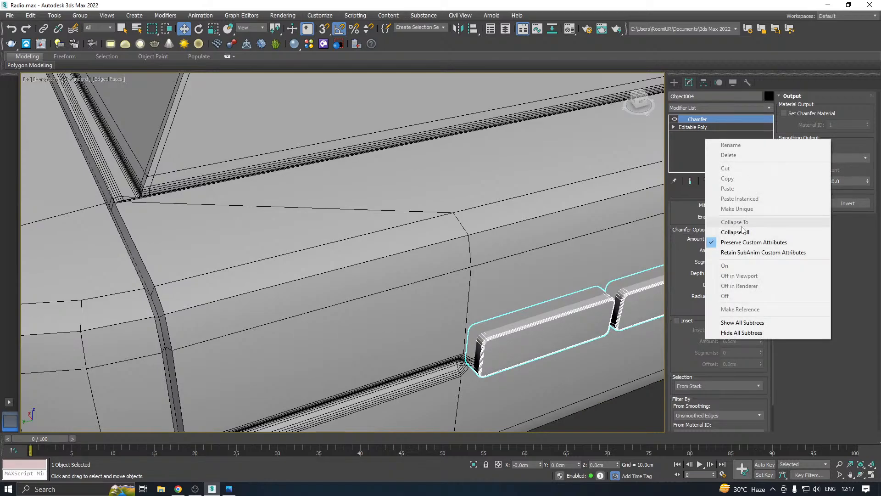
pyautogui.click(734, 232)
# - Examine the radio body's angled lower corner and its edge loops around the keypad and bottom clip
pyautogui.press('z')
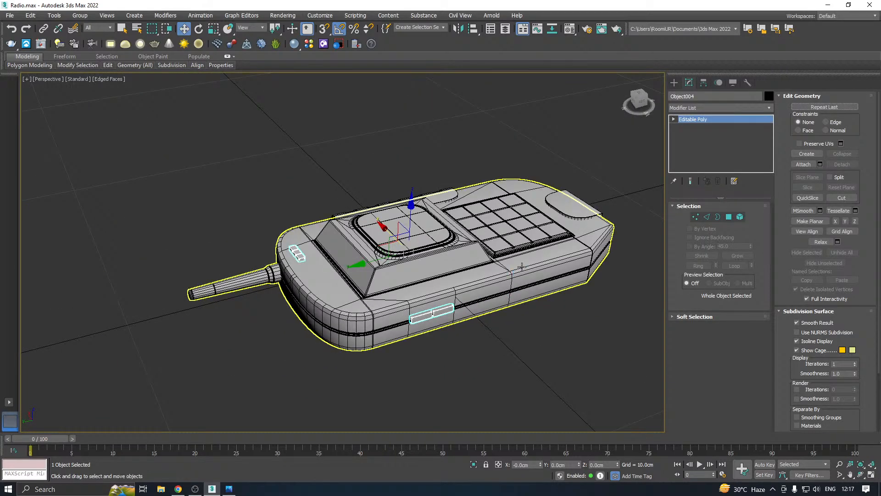
pyautogui.keyDown('alt'); pyautogui.moveTo(419, 310); pyautogui.dragTo(424, 260, button='middle'); pyautogui.keyUp('alt')
pyautogui.scroll(5, 444, 334)
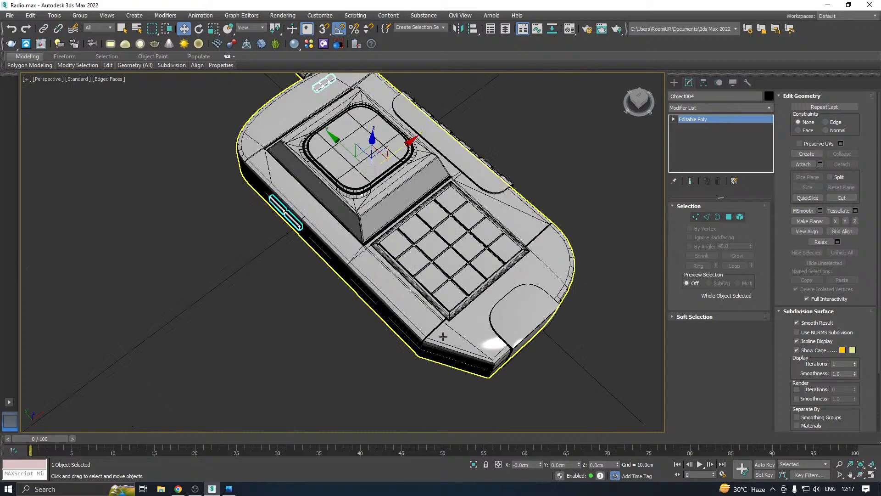
pyautogui.keyDown('alt'); pyautogui.moveTo(444, 334); pyautogui.dragTo(480, 326, button='middle'); pyautogui.keyUp('alt')
pyautogui.click(451, 346)
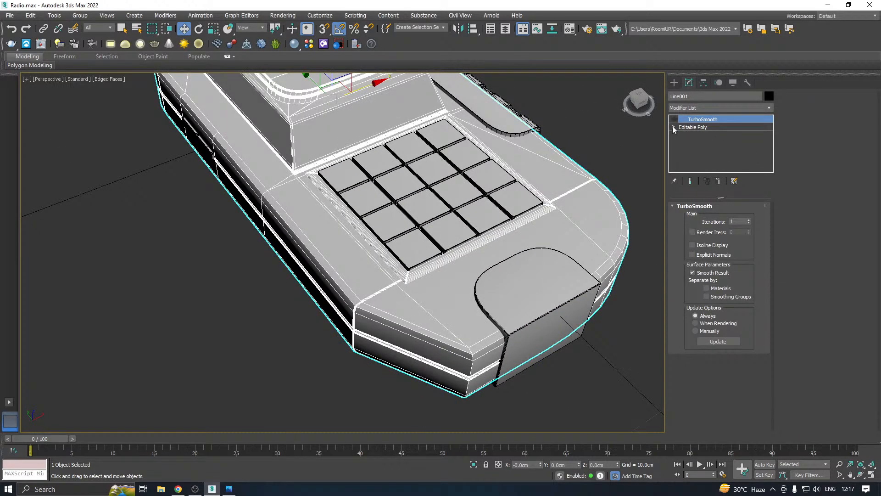
pyautogui.click(673, 127)
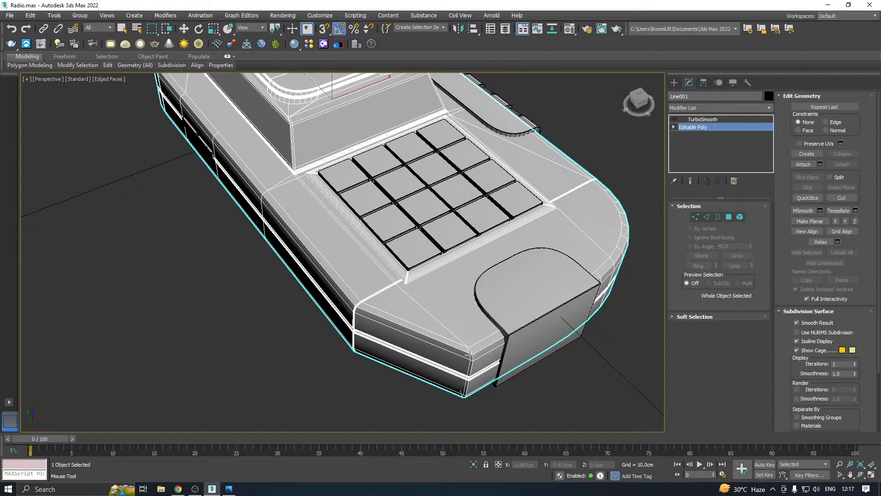
pyautogui.scroll(2, 471, 356)
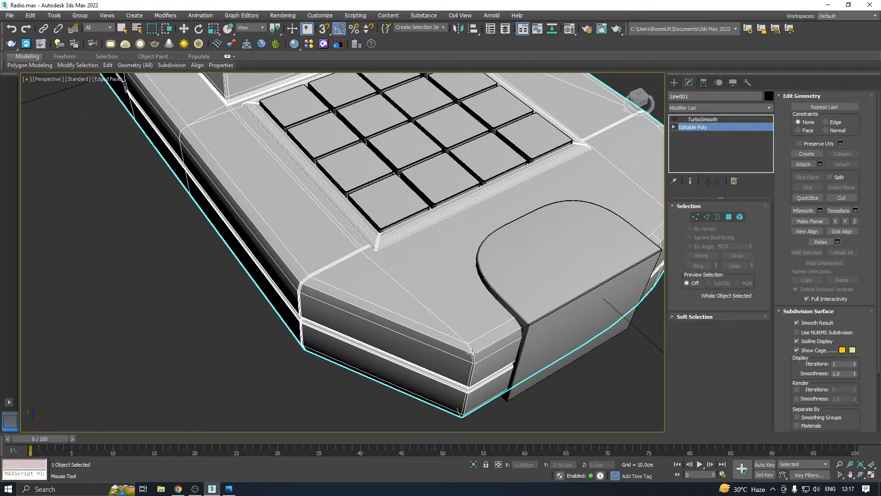
pyautogui.press('w')
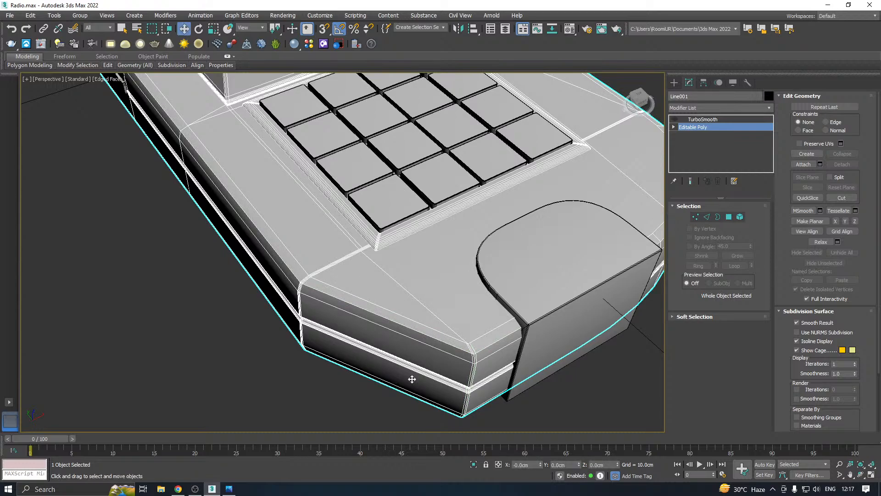
pyautogui.scroll(-3, 412, 376)
# - Switch on the radio body's TurboSmooth modifier, review the whole model, and delete the modifier from the stack
pyautogui.click(675, 119)
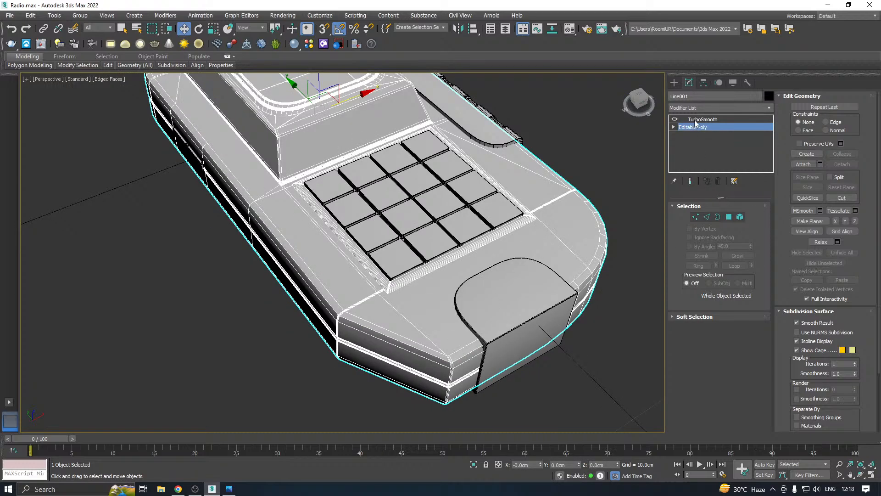
pyautogui.click(702, 119)
pyautogui.scroll(-2, 355, 318)
pyautogui.keyDown('alt'); pyautogui.moveTo(354, 318); pyautogui.dragTo(376, 303, button='middle'); pyautogui.keyUp('alt')
pyautogui.scroll(-2, 336, 323)
pyautogui.rightClick(709, 120)
pyautogui.click(733, 129)
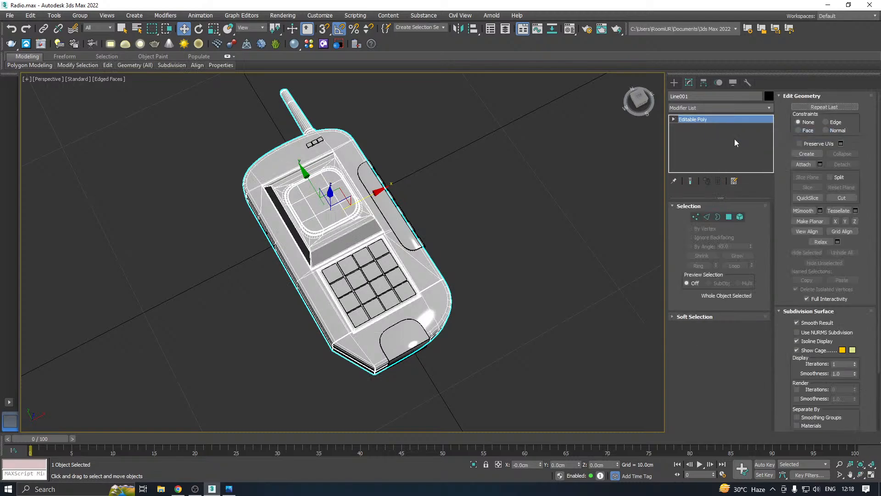
# - Attach the keypad keys, side grip, bottom clip and small buttons to the radio body
pyautogui.click(803, 164)
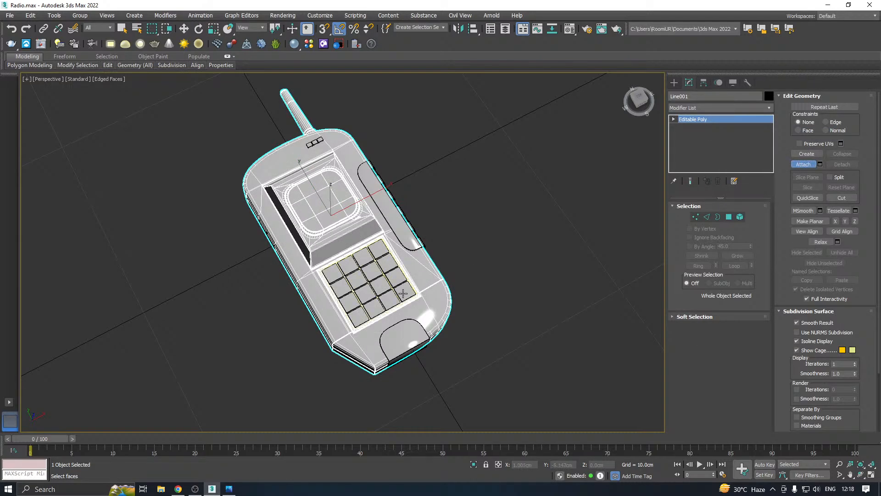
pyautogui.click(413, 237)
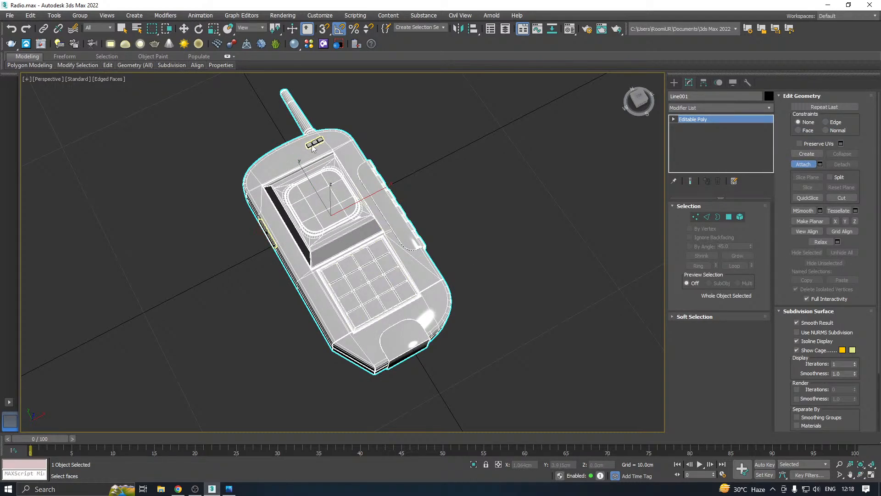
pyautogui.rightClick(474, 162)
pyautogui.keyDown('alt'); pyautogui.moveTo(540, 156); pyautogui.dragTo(527, 145, button='middle'); pyautogui.keyUp('alt')
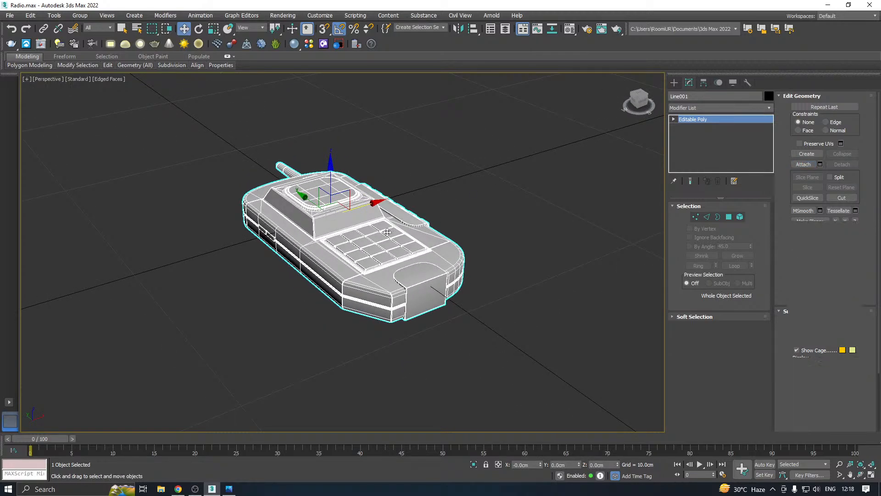
pyautogui.moveTo(392, 210); pyautogui.dragTo(576, 150, button='middle')
pyautogui.rightClick(541, 464)
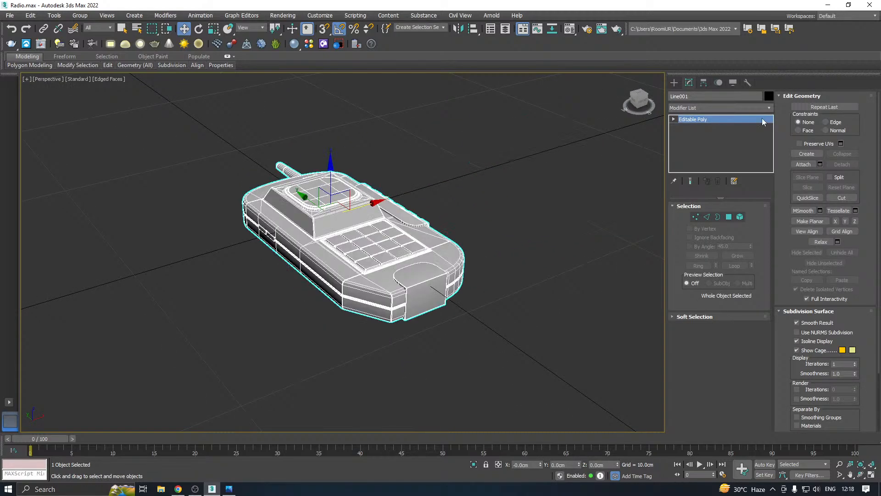
# - Apply a TurboSmooth modifier with 2 iterations to the combined radio, checking the side grip and bottom clip for smoothing problems
pyautogui.click(769, 108)
pyautogui.moveTo(769, 193); pyautogui.dragTo(792, 456)
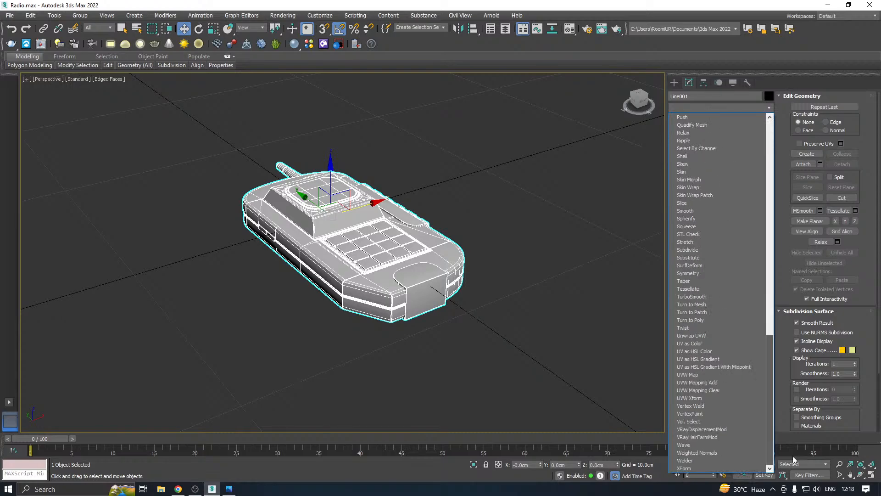
pyautogui.click(699, 297)
pyautogui.keyDown('alt'); pyautogui.moveTo(655, 283); pyautogui.dragTo(476, 296, button='middle'); pyautogui.keyUp('alt')
pyautogui.scroll(2, 378, 207)
pyautogui.keyDown('alt'); pyautogui.moveTo(409, 226); pyautogui.dragTo(368, 237, button='middle'); pyautogui.keyUp('alt')
pyautogui.scroll(3, 362, 269)
pyautogui.scroll(2, 362, 269)
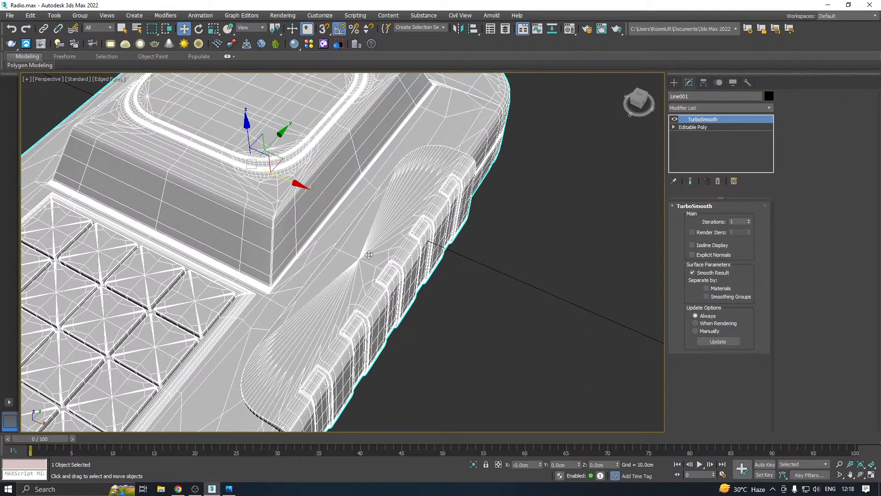
pyautogui.scroll(-4, 419, 251)
pyautogui.keyDown('alt'); pyautogui.moveTo(420, 251); pyautogui.dragTo(507, 198, button='middle'); pyautogui.keyUp('alt')
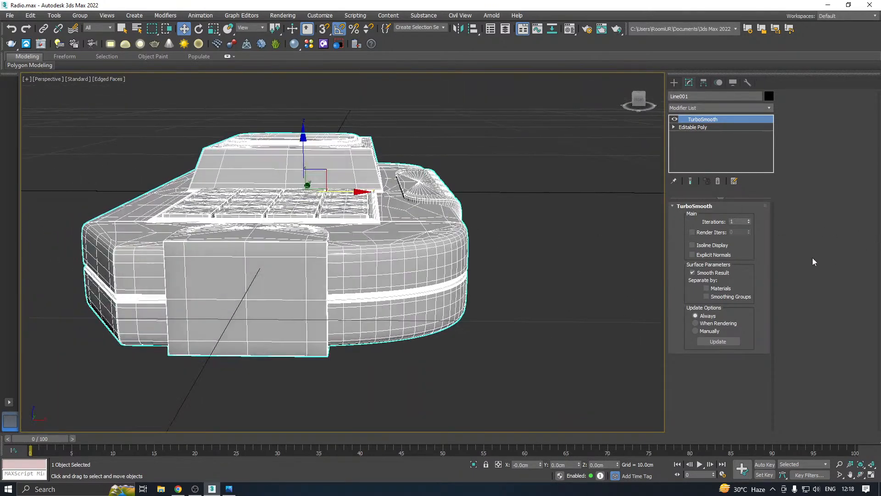
pyautogui.keyDown('alt'); pyautogui.moveTo(355, 230); pyautogui.dragTo(400, 285, button='middle'); pyautogui.keyUp('alt')
pyautogui.click(750, 220)
pyautogui.scroll(-5, 399, 285)
# - Turn off the edged faces display, switch the viewport to High Quality, and view the deselected radio
pyautogui.click(102, 79)
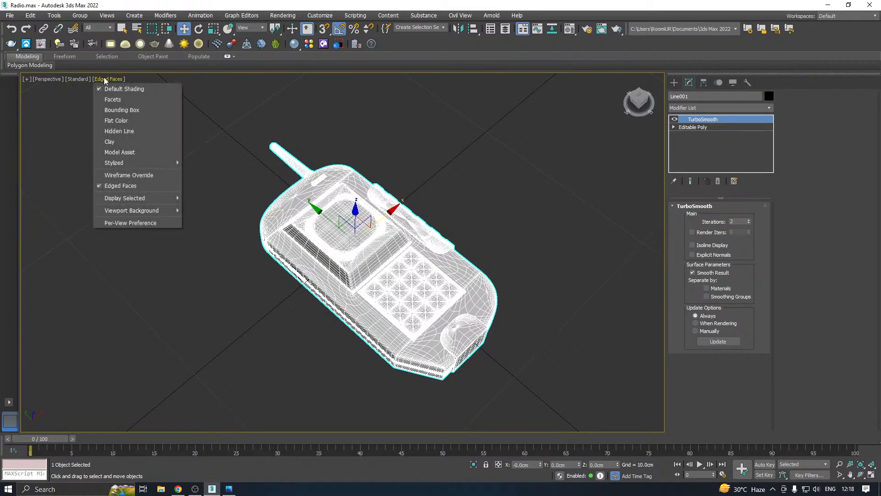
pyautogui.click(105, 186)
pyautogui.moveTo(386, 293)
pyautogui.keyDown('alt'); pyautogui.mouseDown(button='middle')
pyautogui.moveTo(400, 280)
pyautogui.moveTo(477, 275)
pyautogui.mouseUp(button='middle'); pyautogui.keyUp('alt')
pyautogui.click(73, 79)
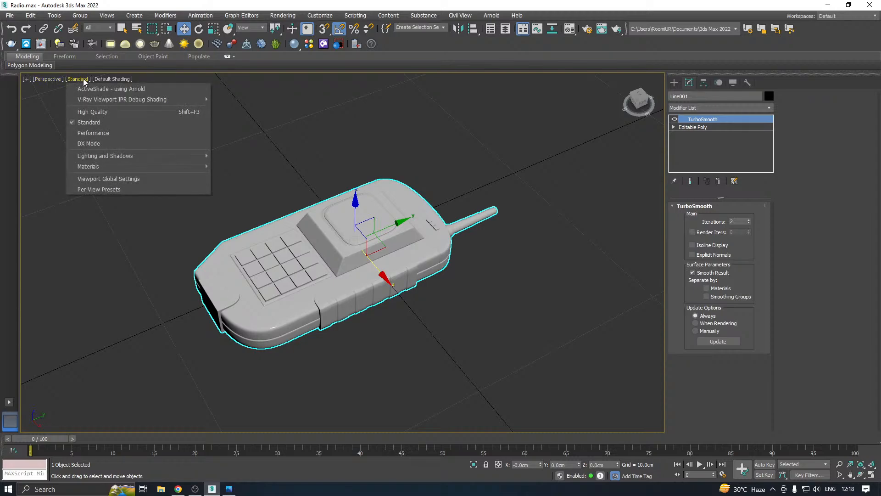
pyautogui.click(96, 119)
pyautogui.keyDown('alt'); pyautogui.moveTo(272, 164); pyautogui.dragTo(283, 179, button='middle'); pyautogui.keyUp('alt')
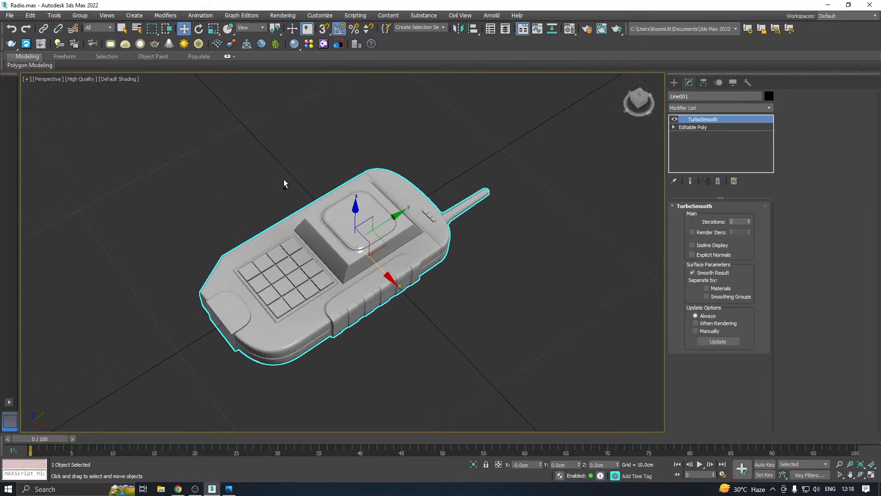
pyautogui.click(573, 247)
pyautogui.keyDown('alt'); pyautogui.moveTo(574, 249); pyautogui.dragTo(484, 278, button='middle'); pyautogui.keyUp('alt')
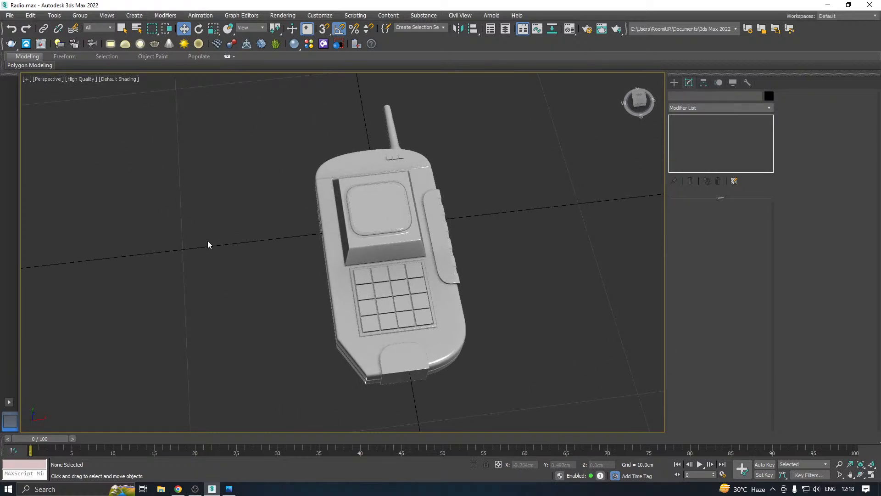
# - Save two successive copies of the radio scene, viewing the model from a lower angle in between
pyautogui.click(179, 488)
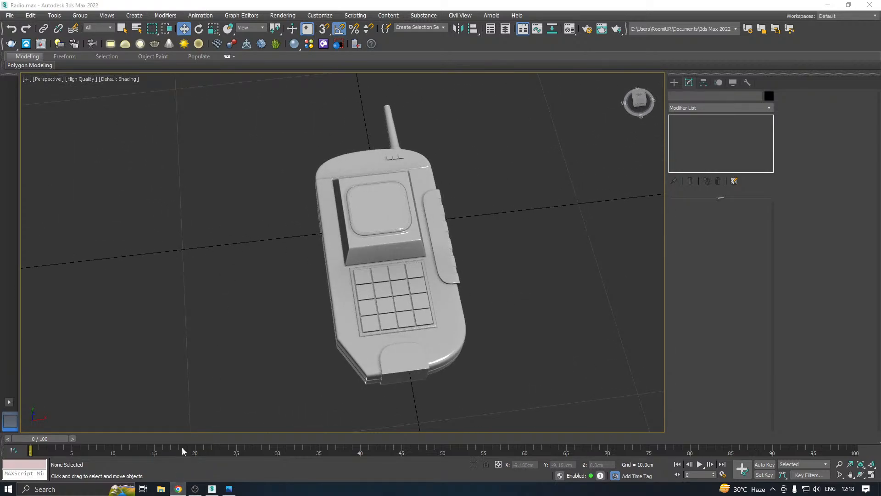
pyautogui.click(9, 15)
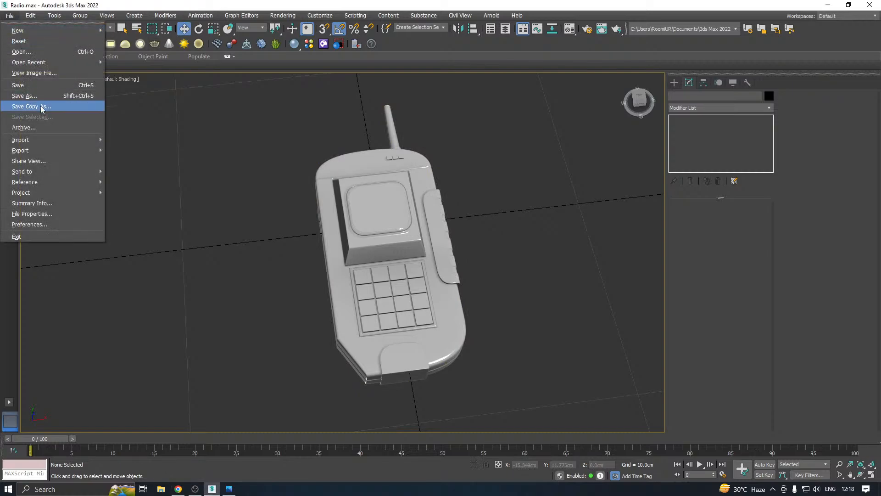
pyautogui.click(27, 108)
pyautogui.click(406, 340)
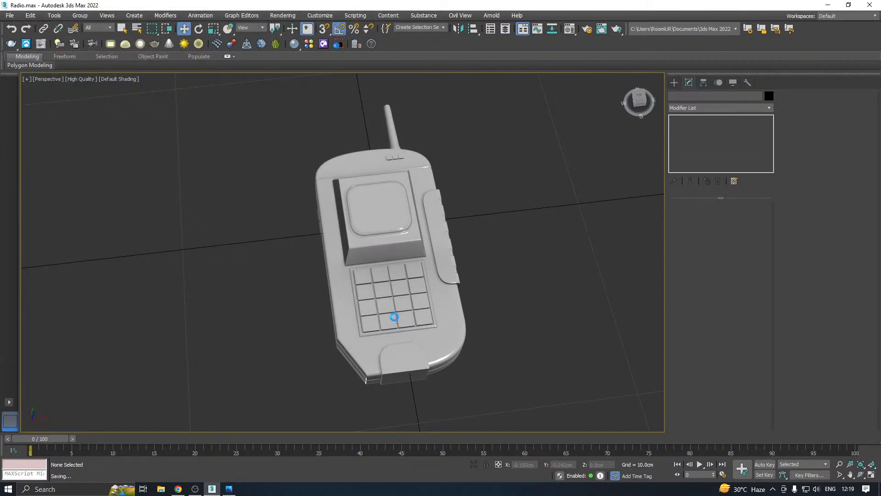
pyautogui.keyDown('alt'); pyautogui.moveTo(293, 248); pyautogui.dragTo(325, 203, button='middle'); pyautogui.keyUp('alt')
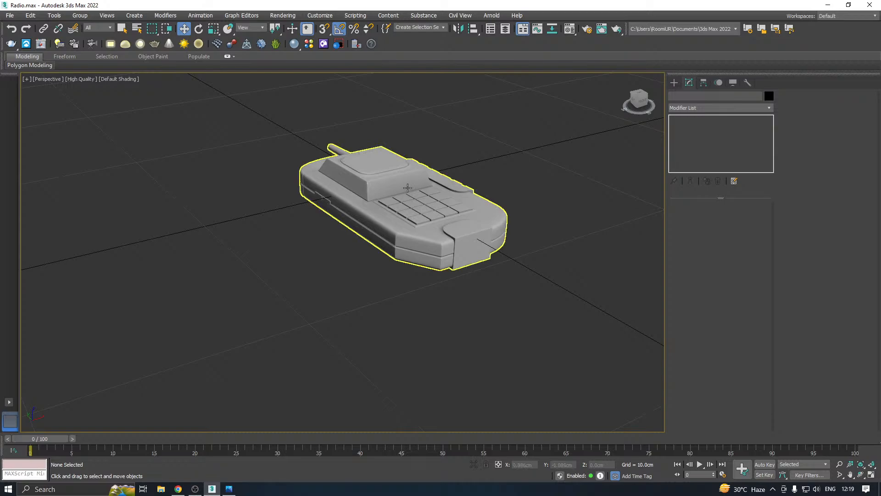
pyautogui.click(15, 15)
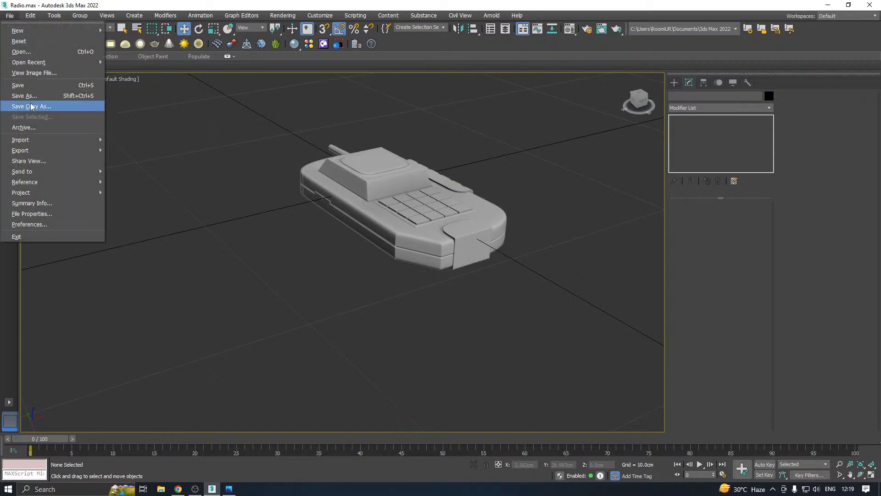
pyautogui.click(28, 102)
pyautogui.click(414, 341)
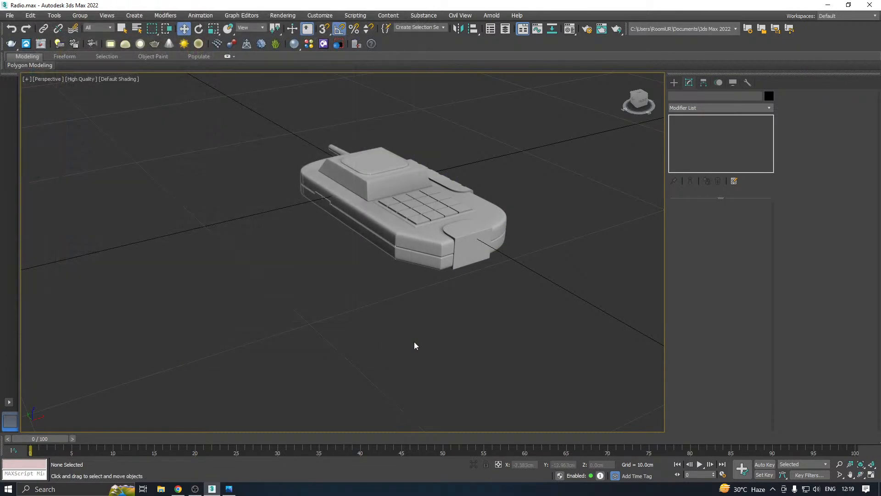
# - Collapse the radio's whole modifier stack, including TurboSmooth, isolate the radio, and convert it to an Editable Poly
pyautogui.click(416, 244)
pyautogui.rightClick(733, 119)
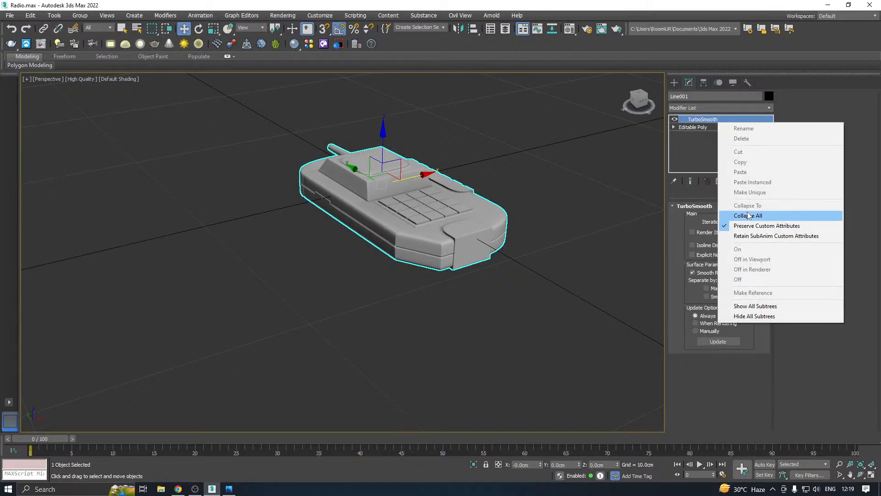
pyautogui.click(737, 216)
pyautogui.keyDown('alt'); pyautogui.moveTo(472, 185); pyautogui.dragTo(477, 373, button='middle'); pyautogui.keyUp('alt')
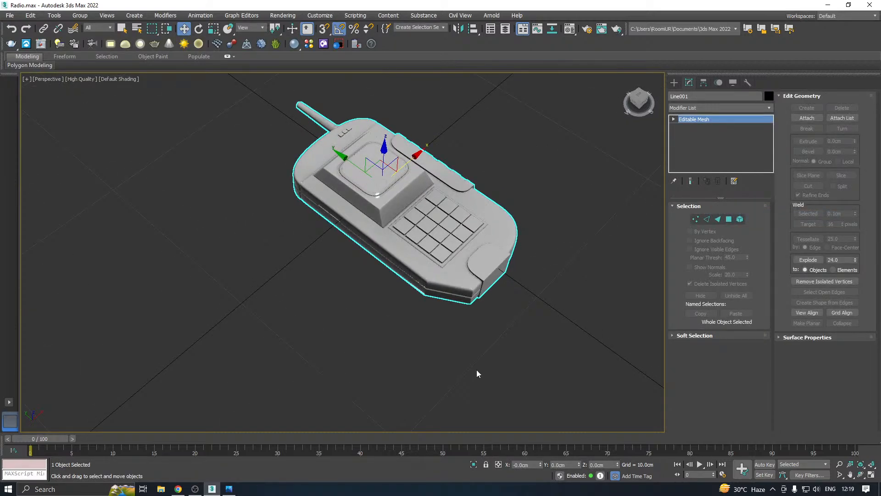
pyautogui.click(473, 464)
pyautogui.rightClick(724, 130)
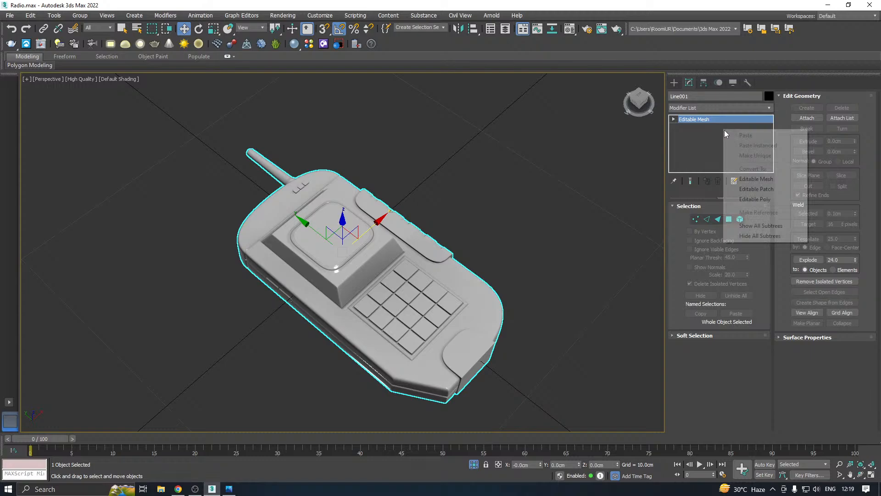
pyautogui.click(753, 199)
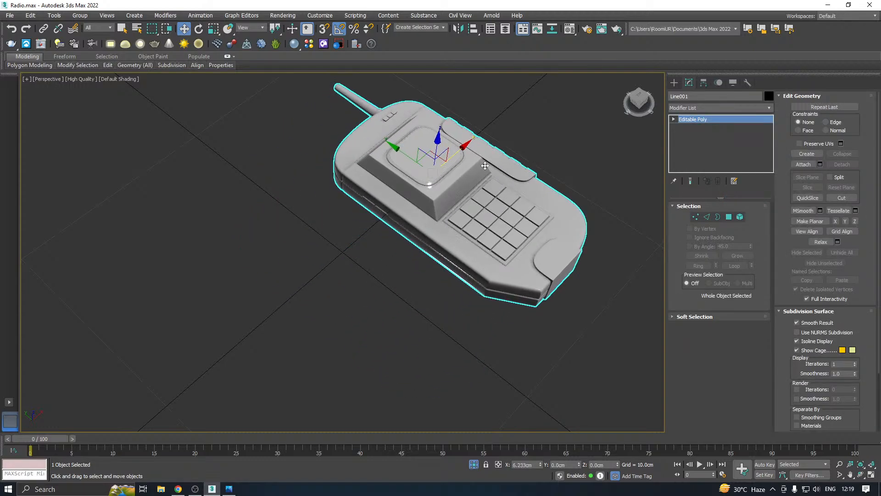
# - End the radio's isolation and unhide all hidden objects in the scene
pyautogui.click(473, 464)
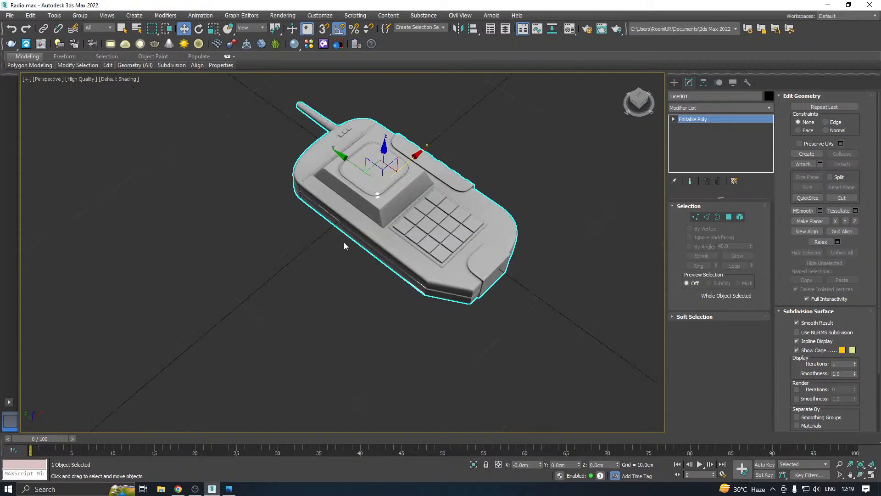
pyautogui.rightClick(422, 207)
pyautogui.click(434, 162)
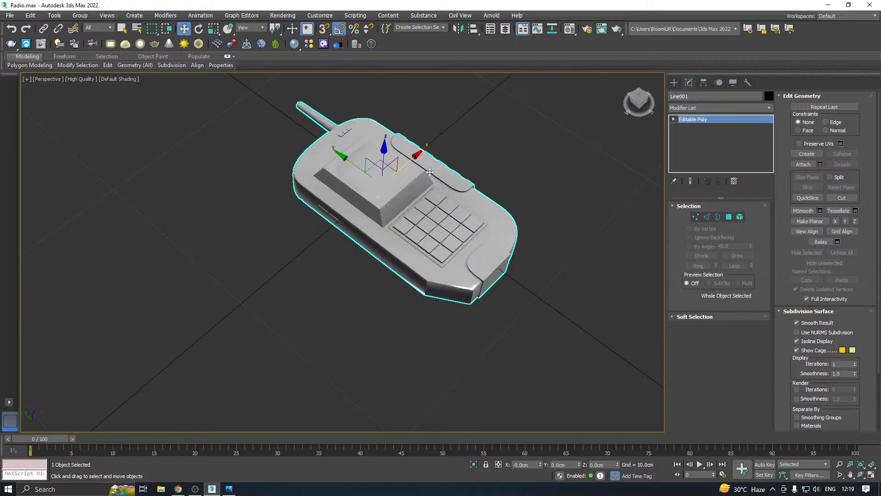
# - Move the smoothed radio about 7.9 cm along X to compare it with the unhidden version, and undo the move
pyautogui.keyDown('shift'); pyautogui.moveTo(419, 194); pyautogui.dragTo(536, 95); pyautogui.keyUp('shift')
pyautogui.keyDown('alt'); pyautogui.moveTo(535, 128); pyautogui.dragTo(514, 181, button='middle'); pyautogui.keyUp('alt')
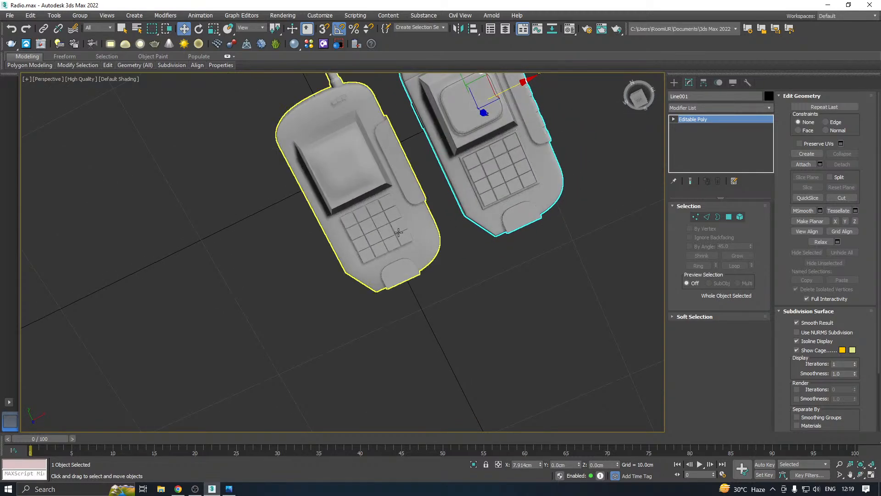
pyautogui.moveTo(434, 210); pyautogui.dragTo(433, 289, button='middle')
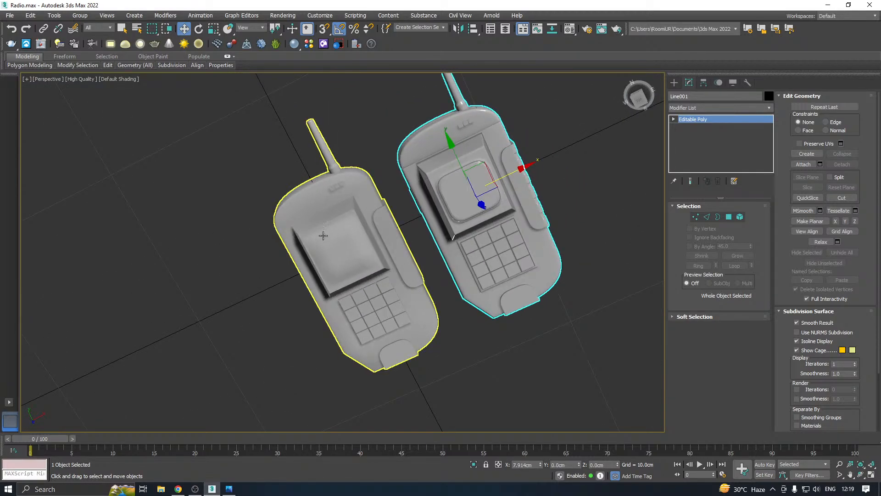
pyautogui.keyDown('alt'); pyautogui.moveTo(509, 164); pyautogui.dragTo(452, 210, button='middle'); pyautogui.keyUp('alt')
pyautogui.hotkey('alt', 'q')
# - Export the selected smoothed radio as Radio_High in FBX format to a new desktop folder, keeping the current export settings
pyautogui.click(9, 15)
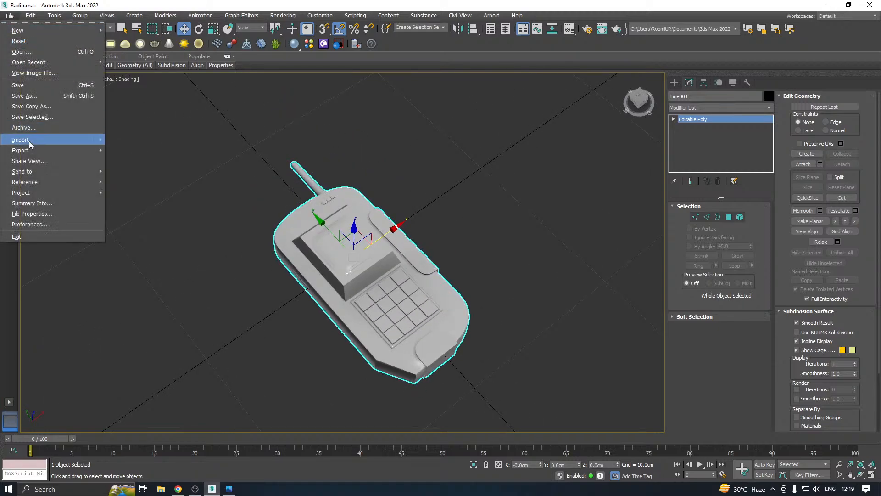
pyautogui.moveTo(29, 150)
pyautogui.click(158, 156)
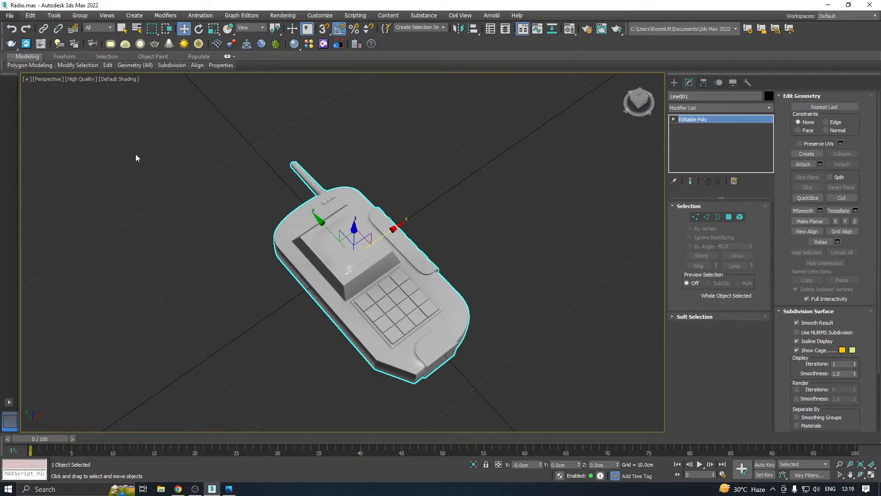
pyautogui.click(200, 49)
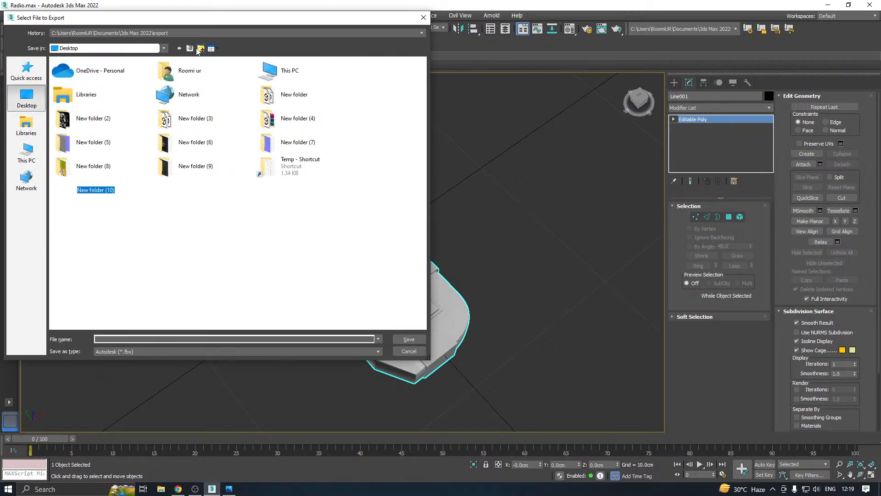
pyautogui.click(137, 188)
pyautogui.doubleClick(137, 188)
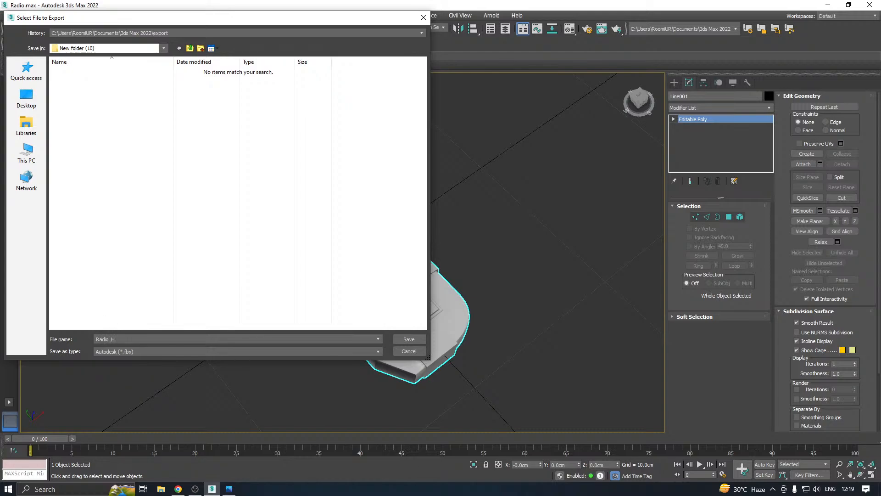
pyautogui.click(421, 338)
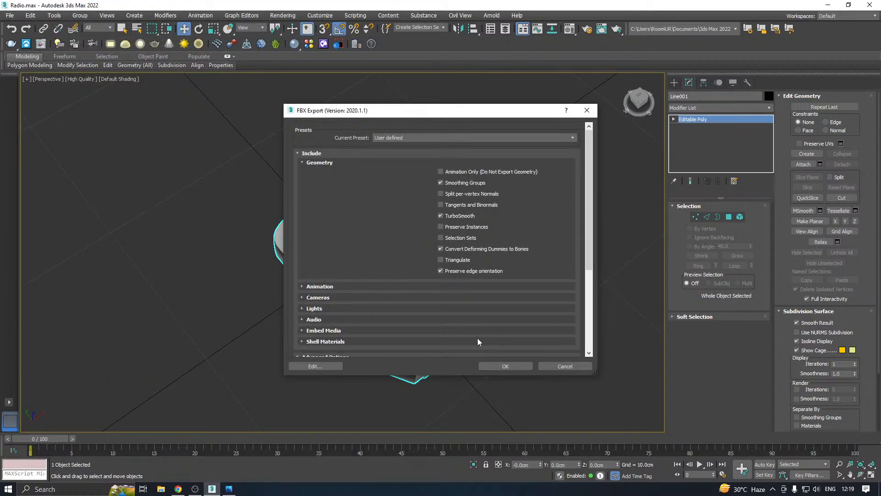
pyautogui.click(487, 365)
# - Select everything to locate the scene's objects, and delete the large box standing apart from the radio
pyautogui.press('q')
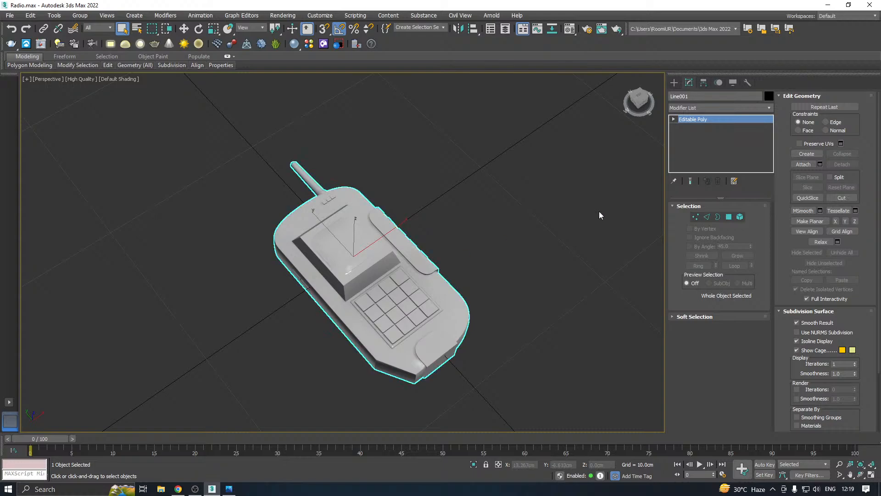
pyautogui.press('w')
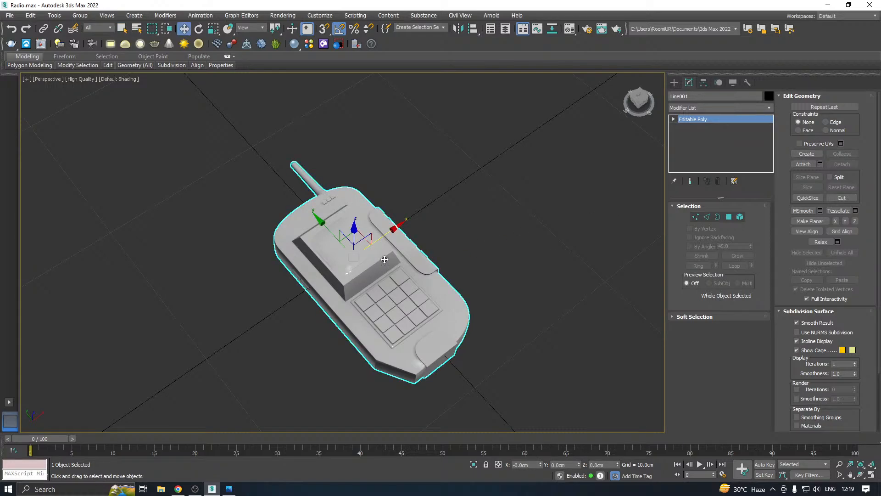
pyautogui.hotkey('ctrl', 'a')
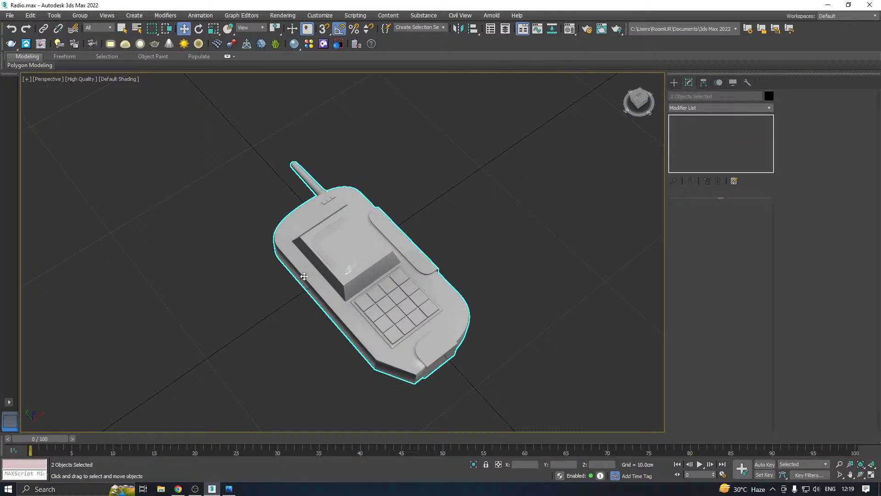
pyautogui.scroll(-4, 306, 275)
pyautogui.click(532, 157)
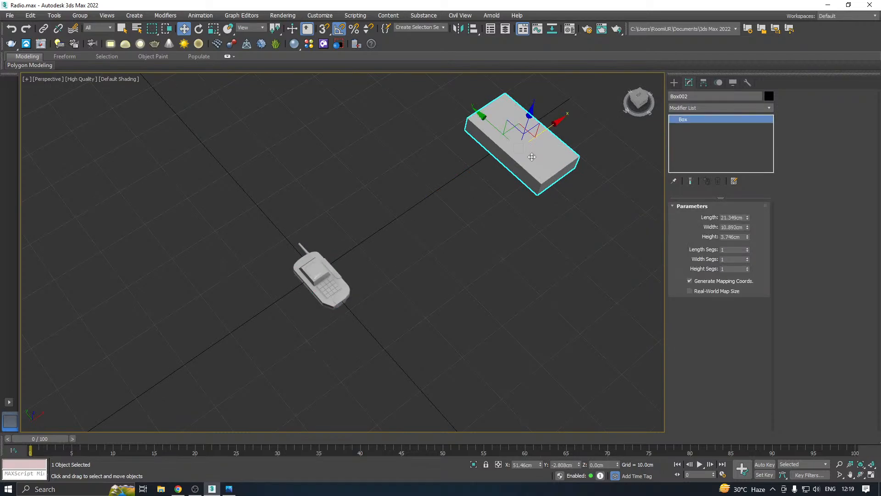
pyautogui.press('Delete')
# - Select the UV-unwrapped radio, move it about 15.9 cm along X to tell it from the smoothed one, and undo the move
pyautogui.click(320, 290)
pyautogui.scroll(3, 321, 289)
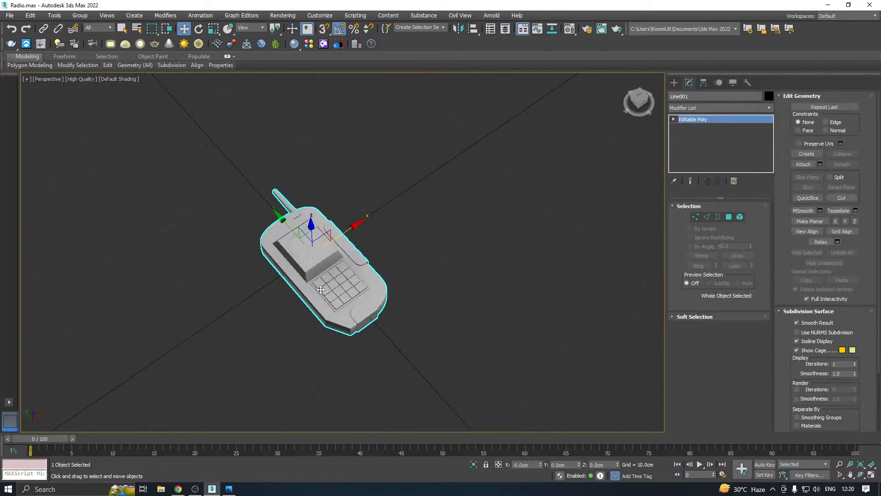
pyautogui.click(317, 288)
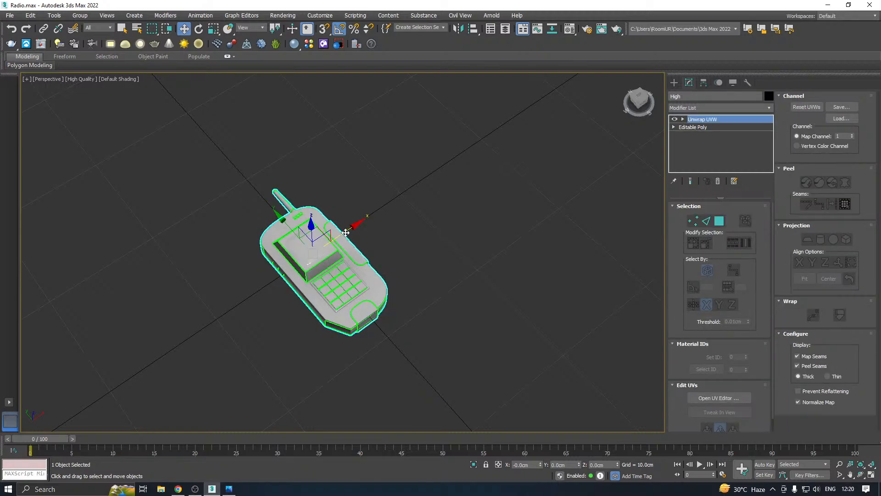
pyautogui.moveTo(345, 232); pyautogui.dragTo(484, 156)
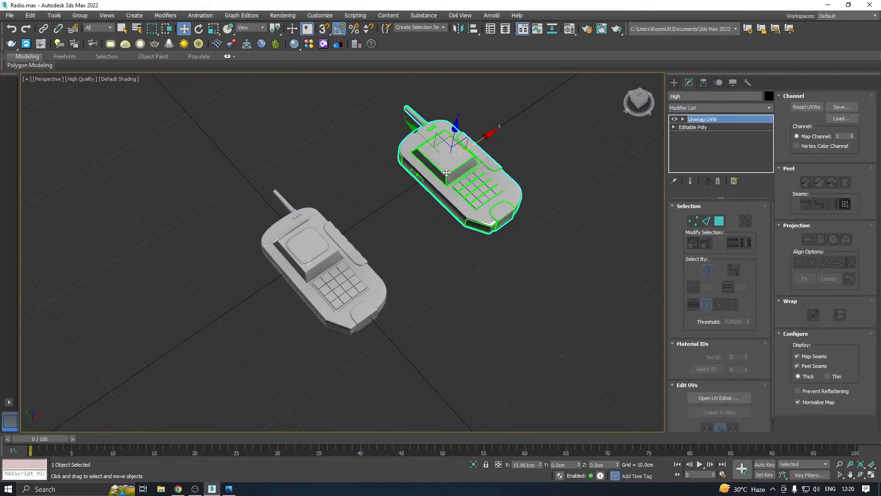
pyautogui.hotkey('ctrl', 'z')
# - Start exporting the selected UV-unwrapped radio as FBX to New folder (10), and decline replacing Radio_High.fbx
pyautogui.click(9, 15)
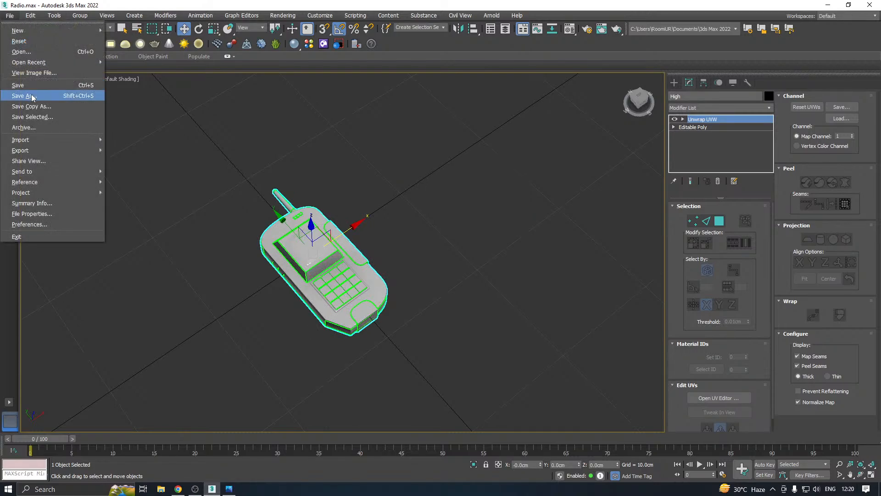
pyautogui.moveTo(41, 150)
pyautogui.click(154, 161)
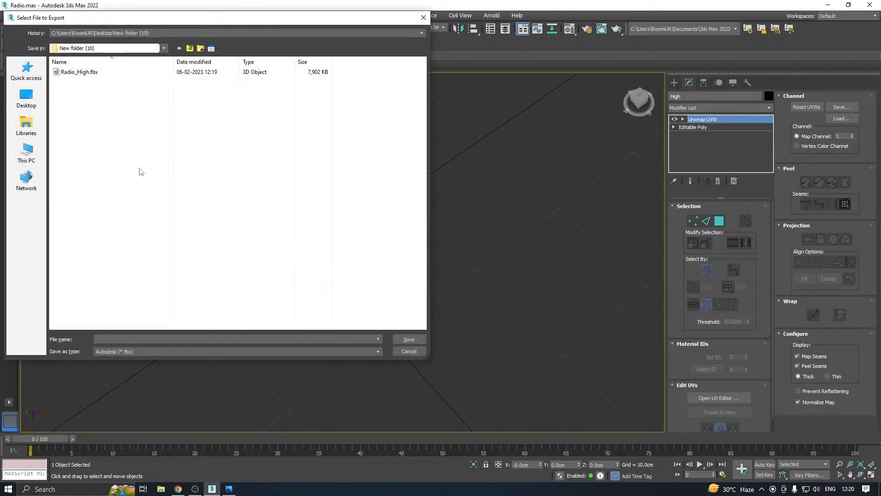
pyautogui.click(81, 72)
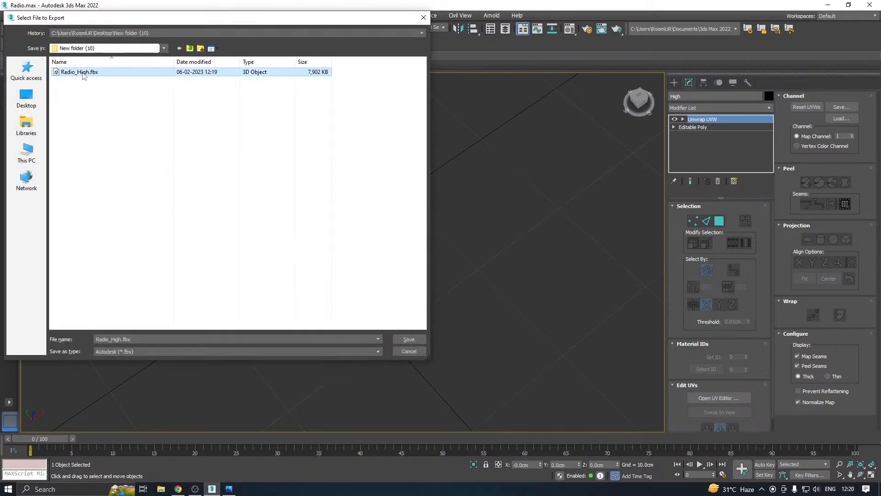
pyautogui.doubleClick(113, 339)
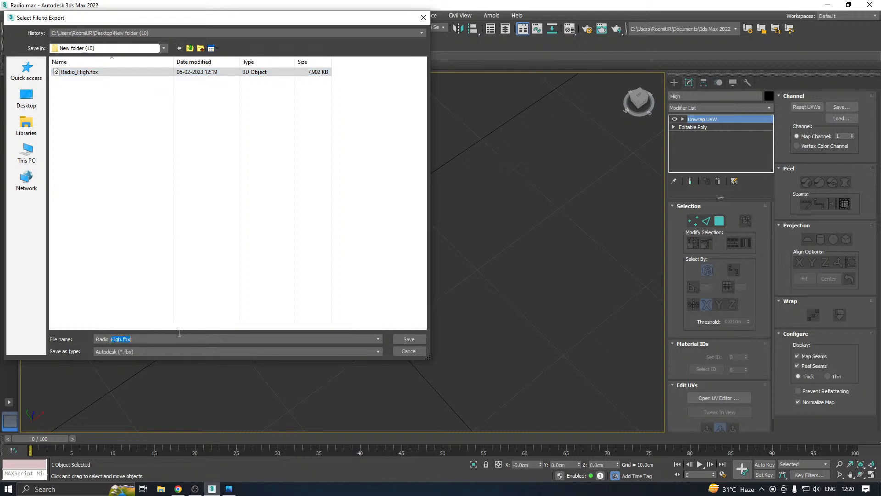
pyautogui.press('BackSpace')
pyautogui.click(175, 305)
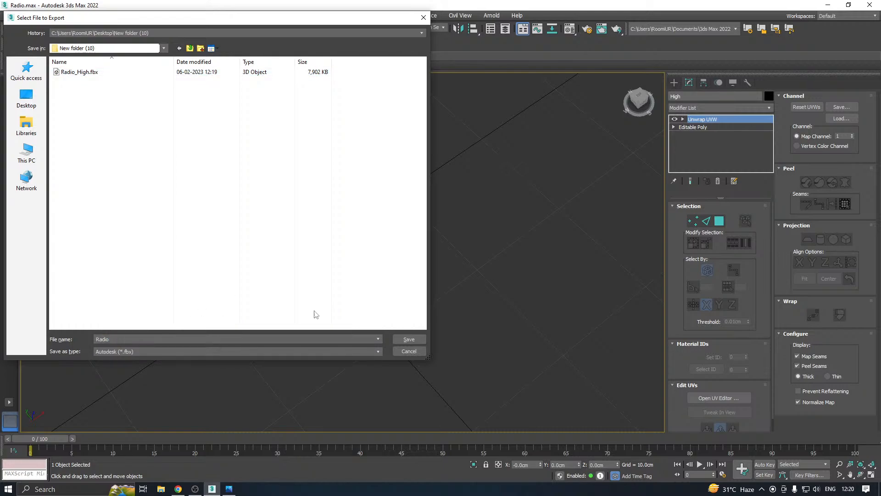
pyautogui.click(397, 340)
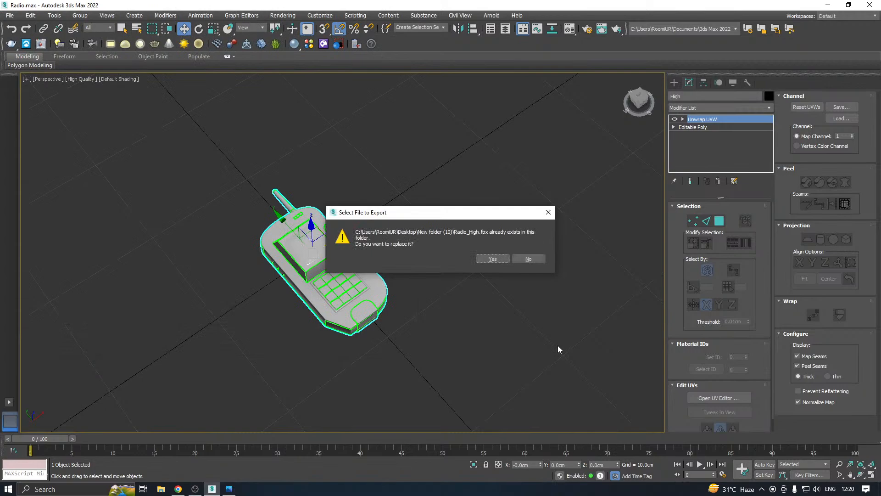
pyautogui.click(529, 259)
# - Give the UV-unwrapped radio's FBX a different file name beginning with Radio, and export it with the current settings
pyautogui.press('BackSpace')
pyautogui.press('BackSpace')
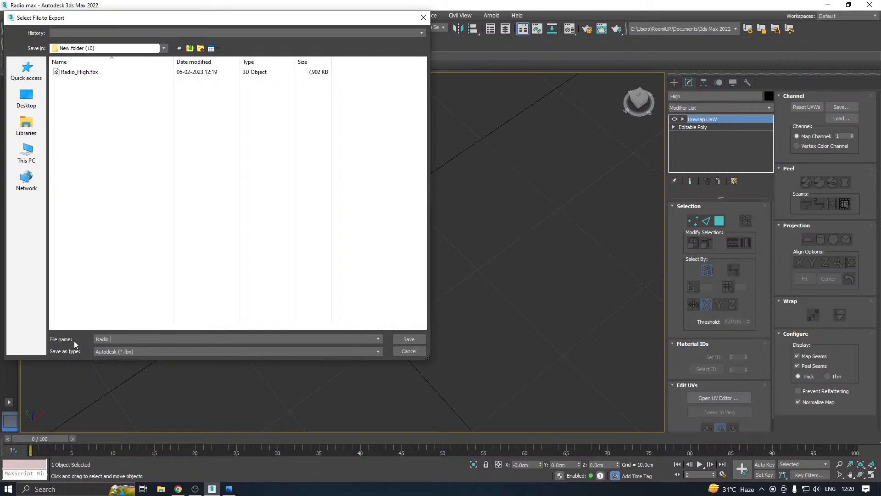
pyautogui.click(408, 339)
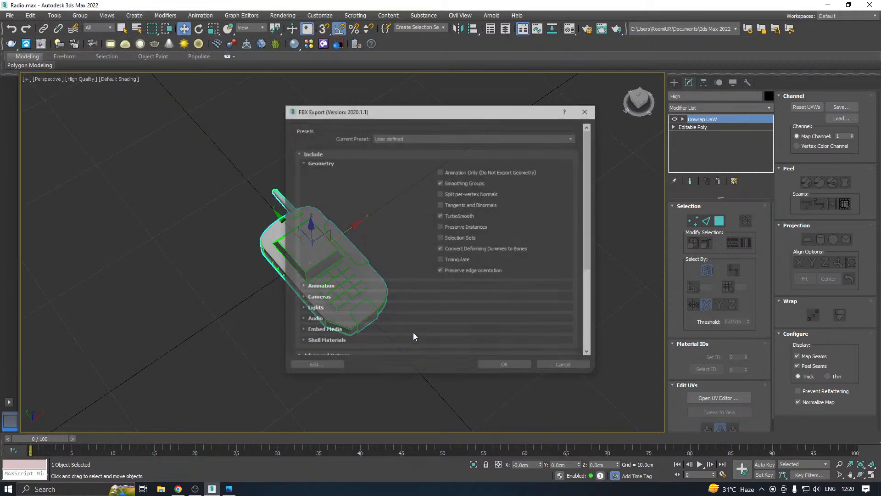
pyautogui.click(505, 368)
pyautogui.press('w')
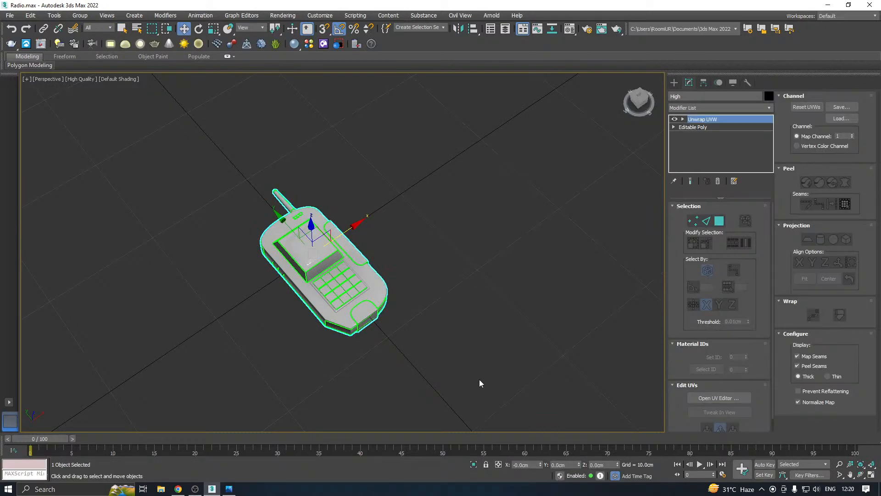
# - Isolate the UV-unwrapped radio and check its dimensions, vertex count and face count in Object Properties
pyautogui.click(473, 465)
pyautogui.rightClick(364, 312)
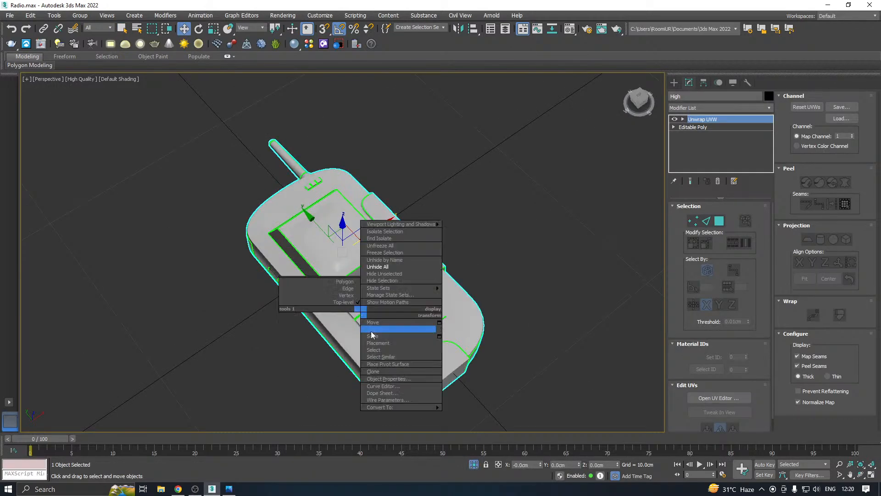
pyautogui.click(388, 379)
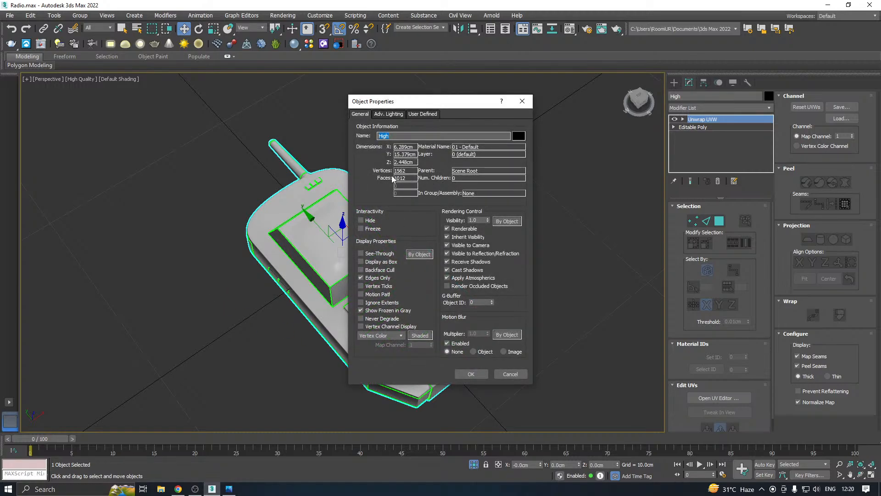
pyautogui.click(510, 374)
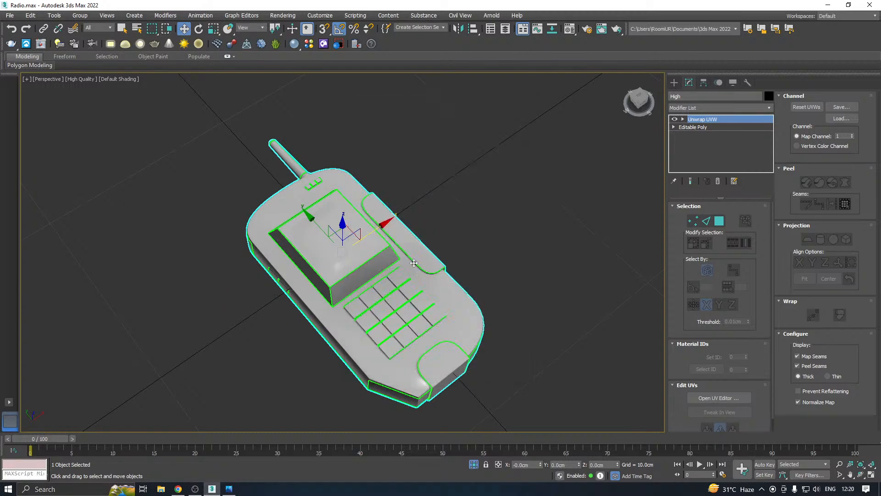
# - Undo the recent scene edits back through the radio's mesh conversions, to its TurboSmooth modifier on top of the Editable Poly
pyautogui.click(12, 30)
pyautogui.click(12, 31)
pyautogui.click(13, 30)
pyautogui.click(12, 31)
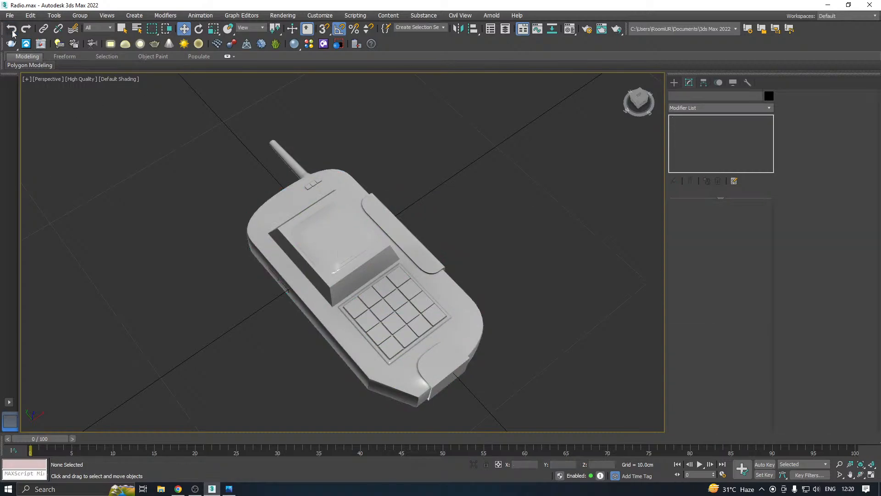
pyautogui.click(12, 30)
pyautogui.click(13, 31)
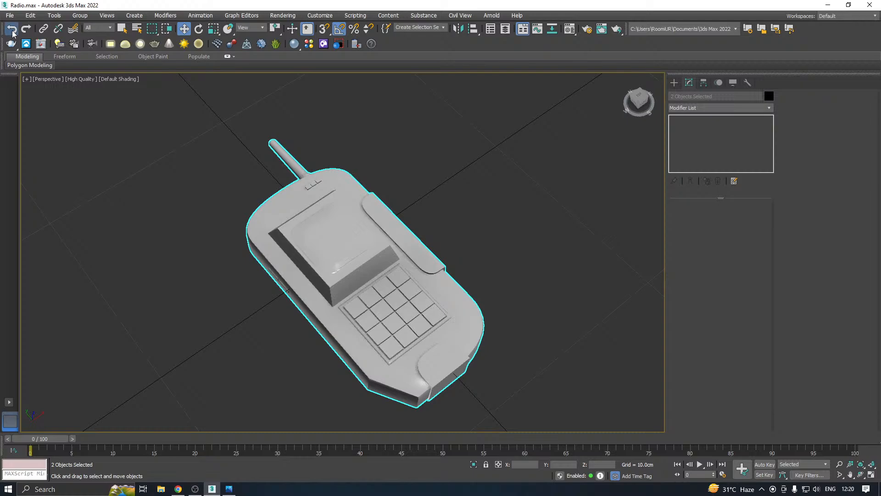
pyautogui.click(13, 30)
pyautogui.click(12, 31)
pyautogui.click(13, 30)
pyautogui.click(13, 30)
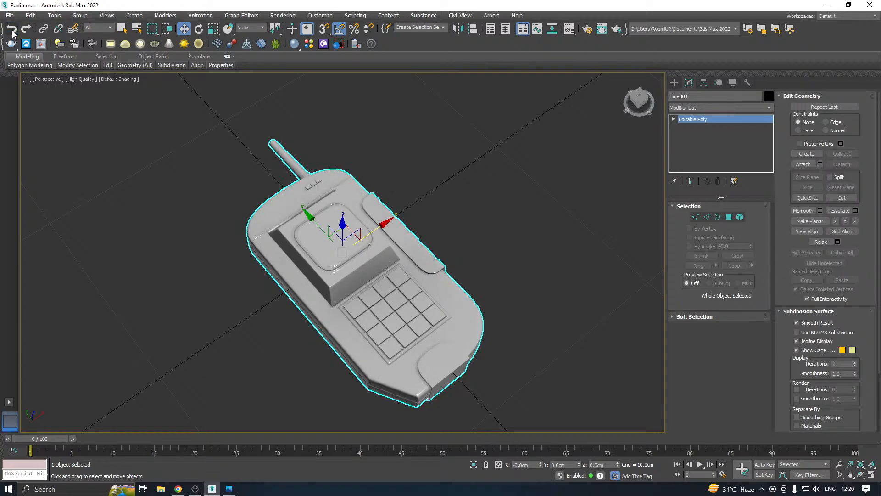
pyautogui.click(13, 31)
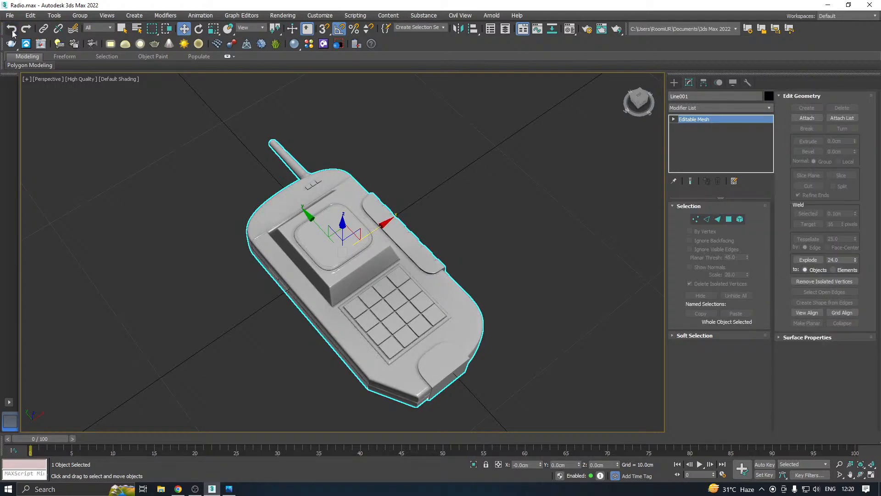
pyautogui.click(12, 29)
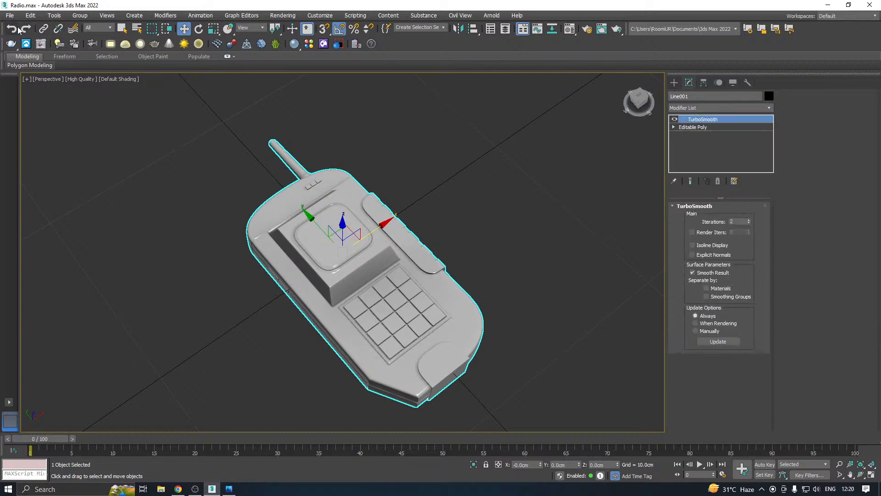
# - Turn off the TurboSmooth modifier's effect on the radio model and deselect the model
pyautogui.click(674, 119)
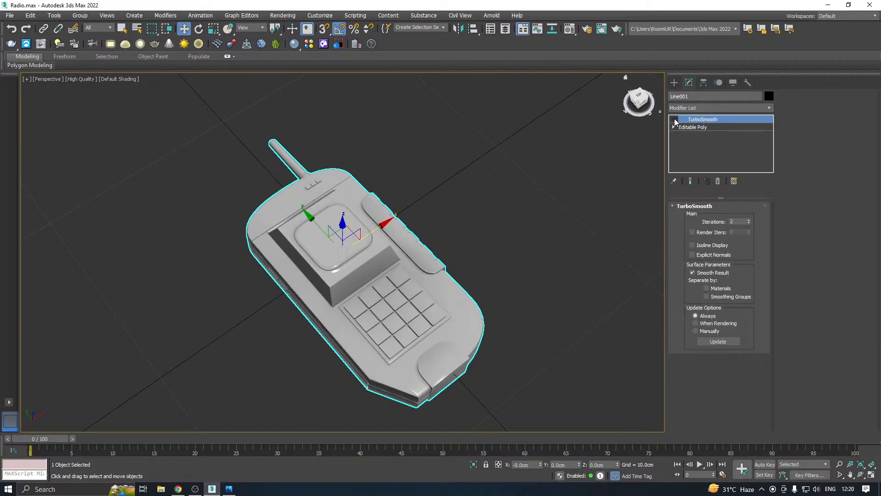
pyautogui.click(439, 193)
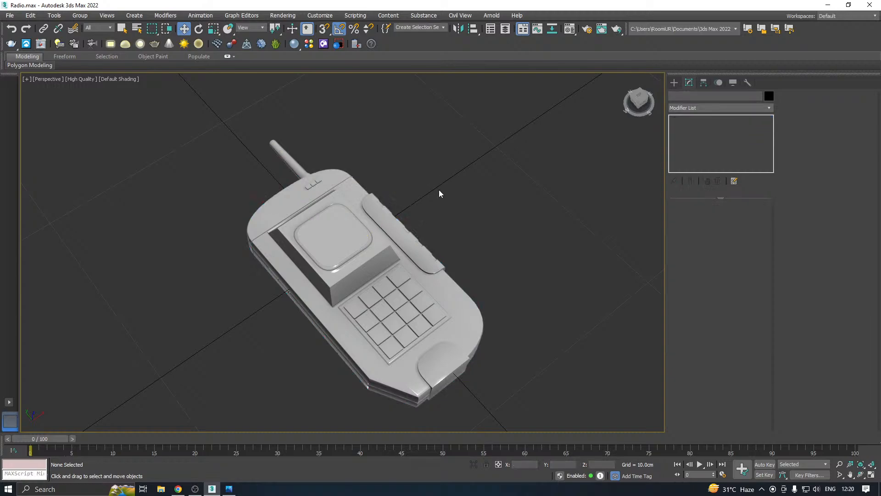
# - Go to the desktop, launch Substance Painter 2020 and hide the desktop icons
pyautogui.click(827, 5)
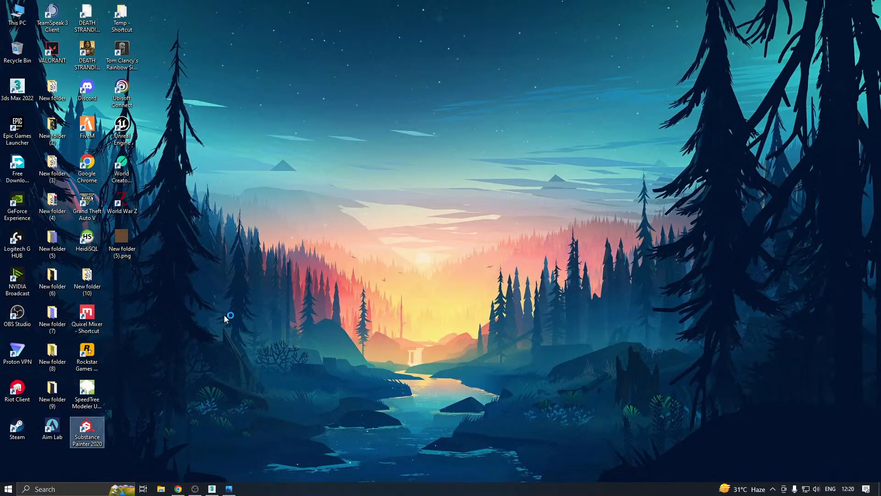
pyautogui.rightClick(257, 277)
pyautogui.moveTo(297, 286)
pyautogui.click(383, 341)
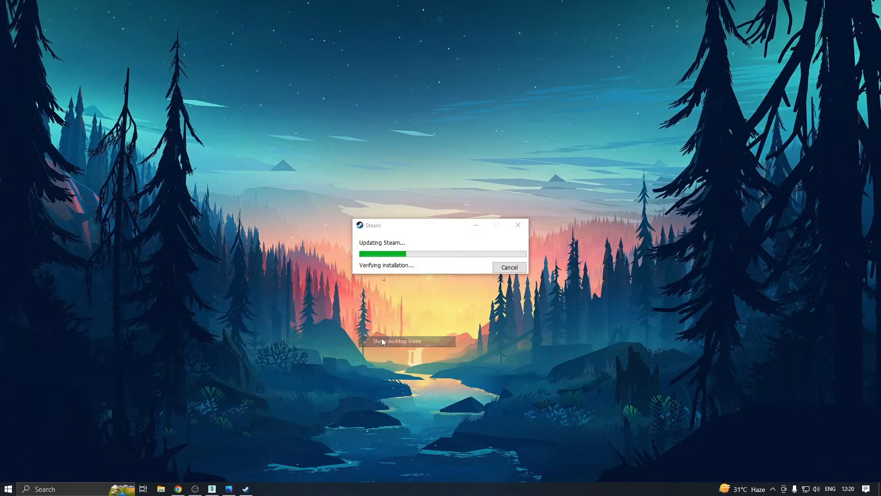
# - Switch back to 3ds Max and close it, saving the changes to the Radio.max scene
pyautogui.click(217, 489)
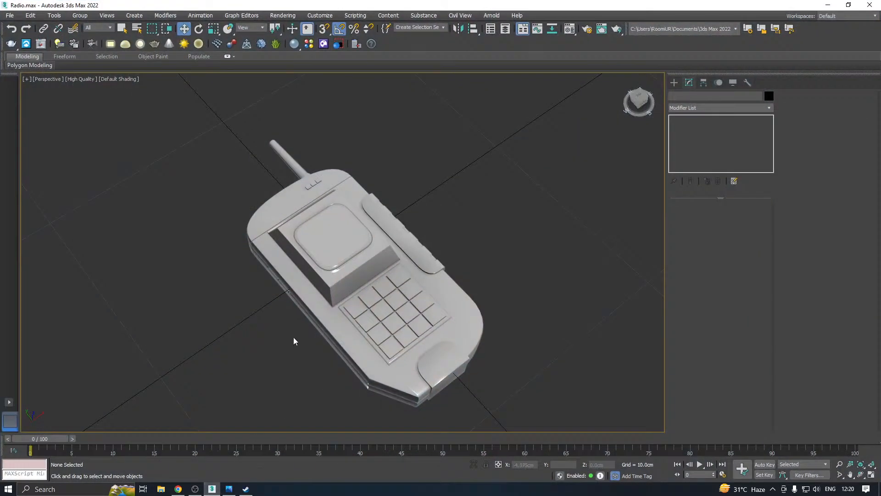
pyautogui.moveTo(638, 99)
pyautogui.mouseDown()
pyautogui.moveTo(650, 44)
pyautogui.moveTo(648, 80)
pyautogui.moveTo(625, 106)
pyautogui.mouseUp()
pyautogui.scroll(-4, 442, 186)
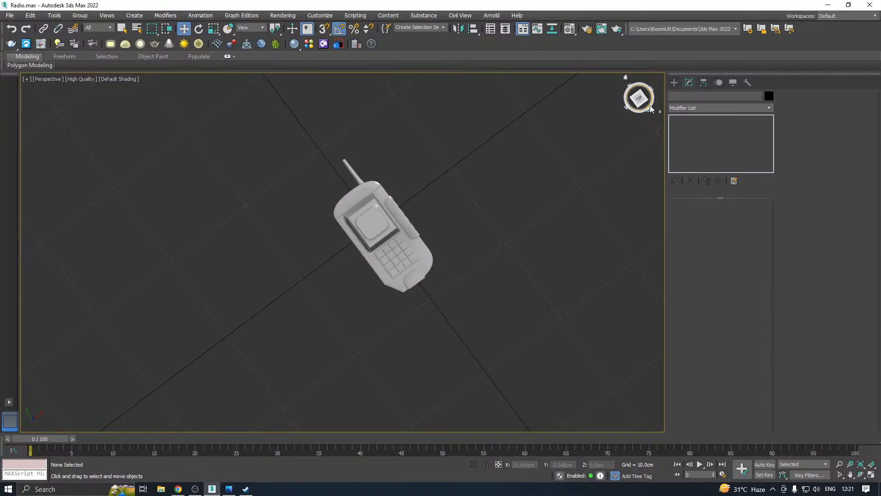
pyautogui.keyDown('alt'); pyautogui.moveTo(375, 225); pyautogui.dragTo(257, 222, button='middle'); pyautogui.keyUp('alt')
pyautogui.moveTo(625, 113); pyautogui.dragTo(663, 105)
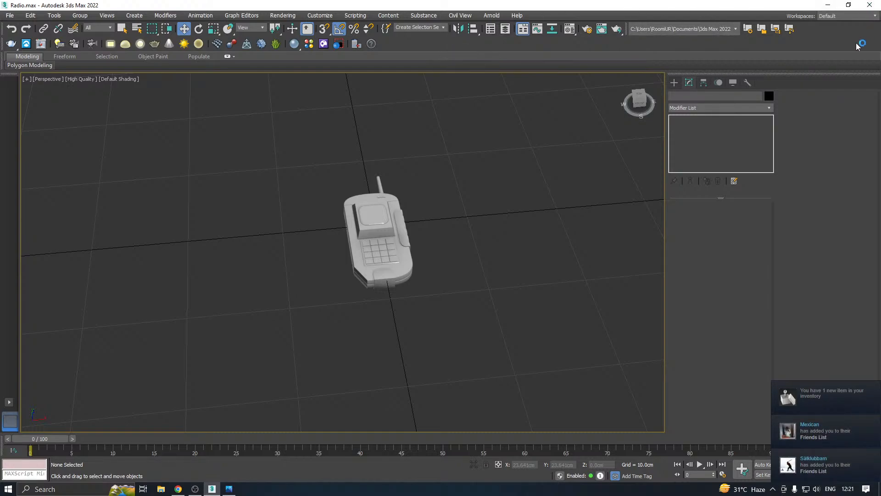
pyautogui.click(877, 4)
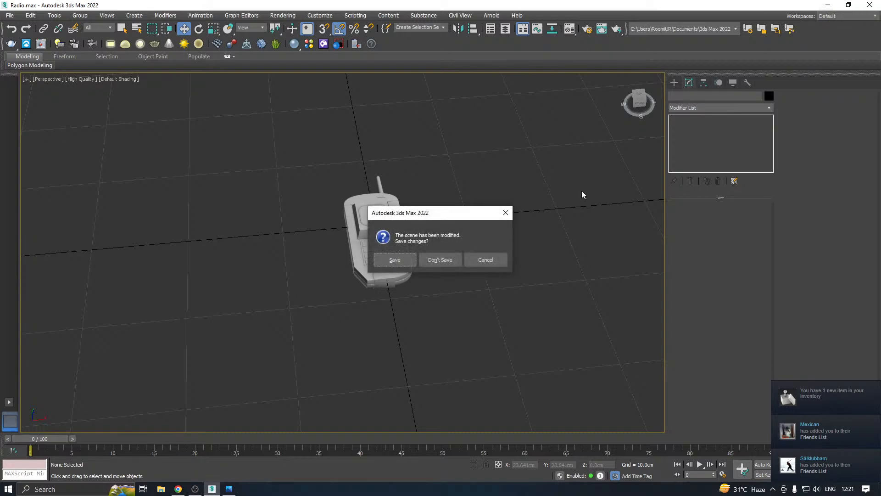
pyautogui.click(403, 260)
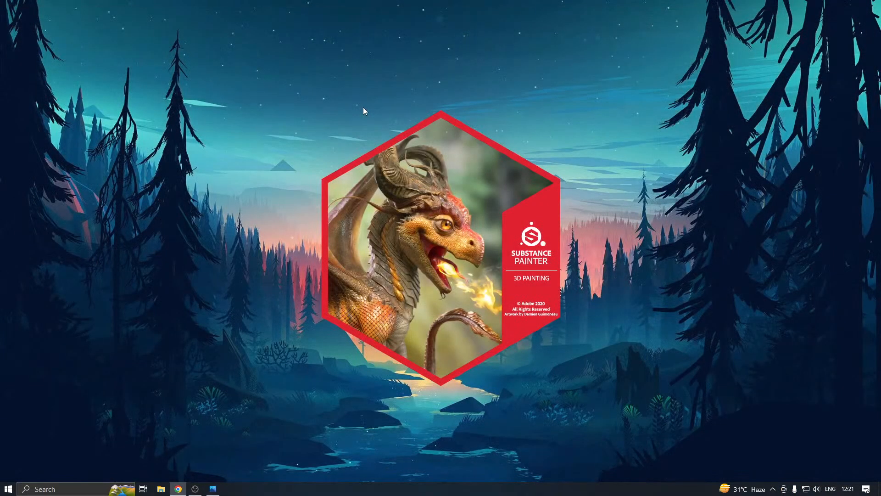
pyautogui.rightClick(322, 97)
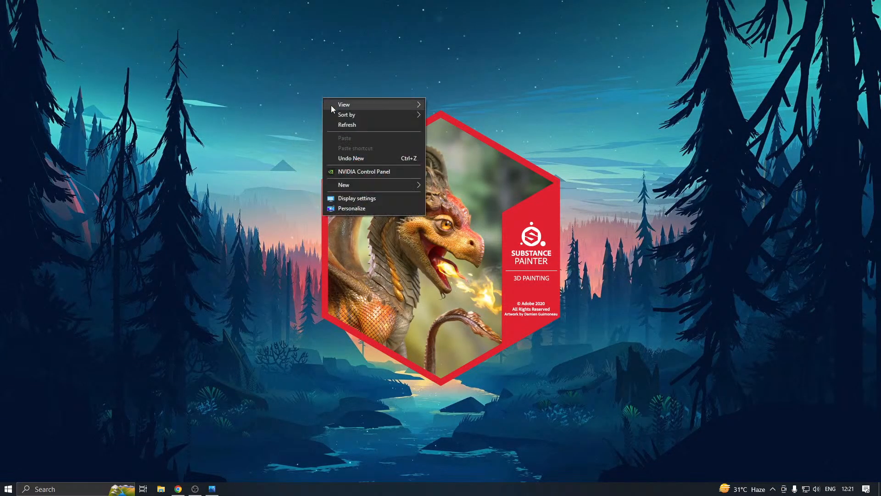
pyautogui.click(345, 125)
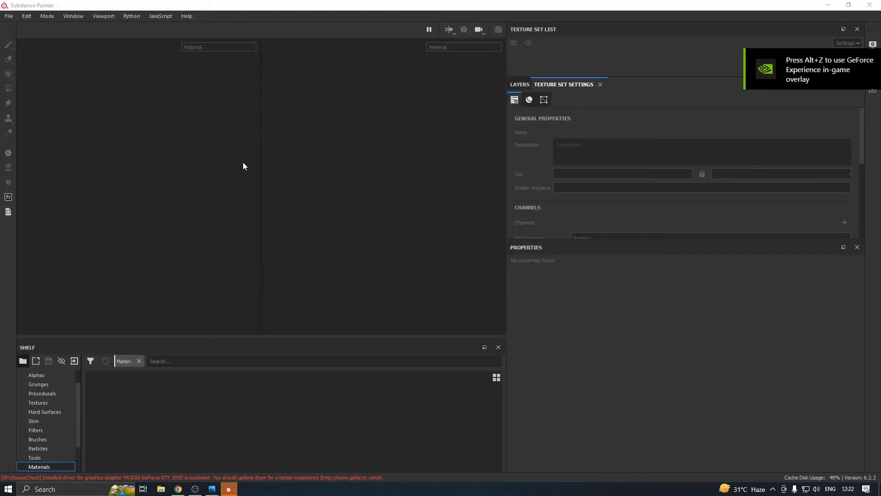
pyautogui.moveTo(262, 204); pyautogui.dragTo(323, 205)
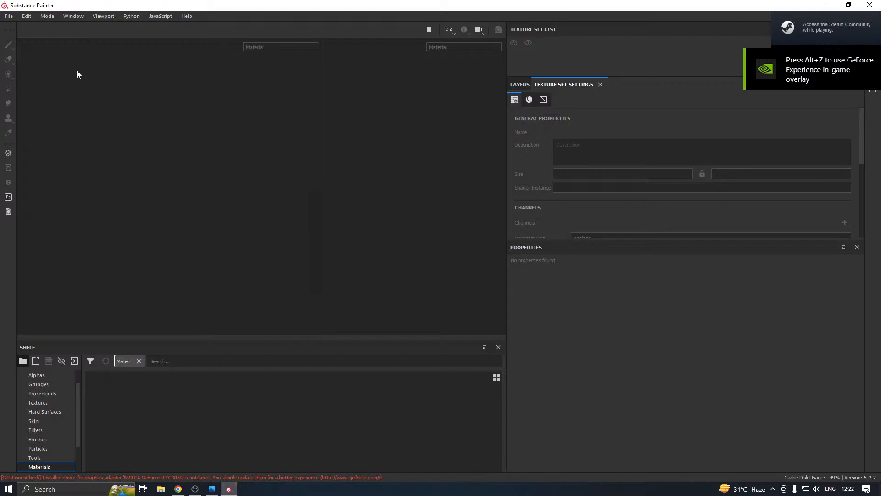
# - Start a new project and choose Radio.fbx from New folder (10) on the desktop as its mesh
pyautogui.click(8, 16)
pyautogui.click(12, 29)
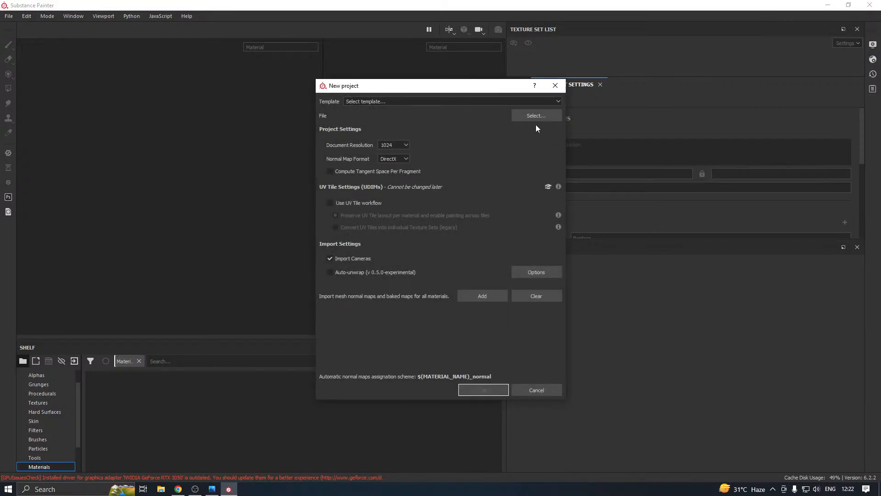
pyautogui.click(533, 117)
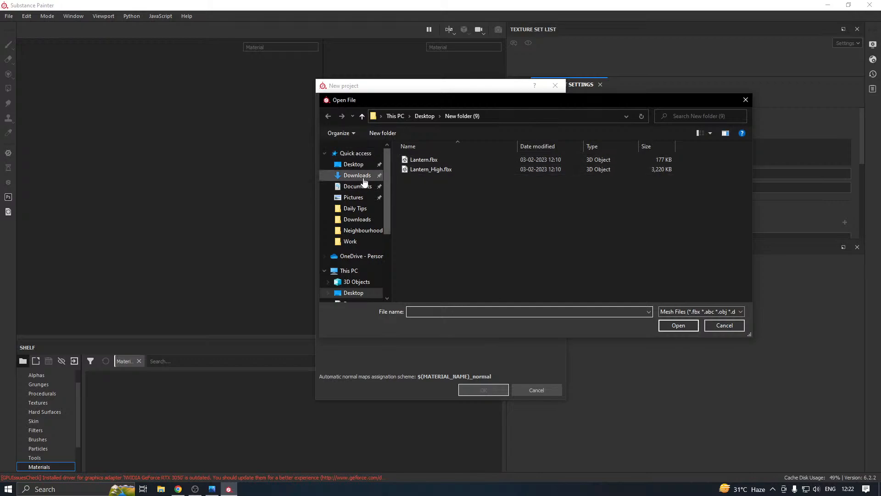
pyautogui.click(353, 165)
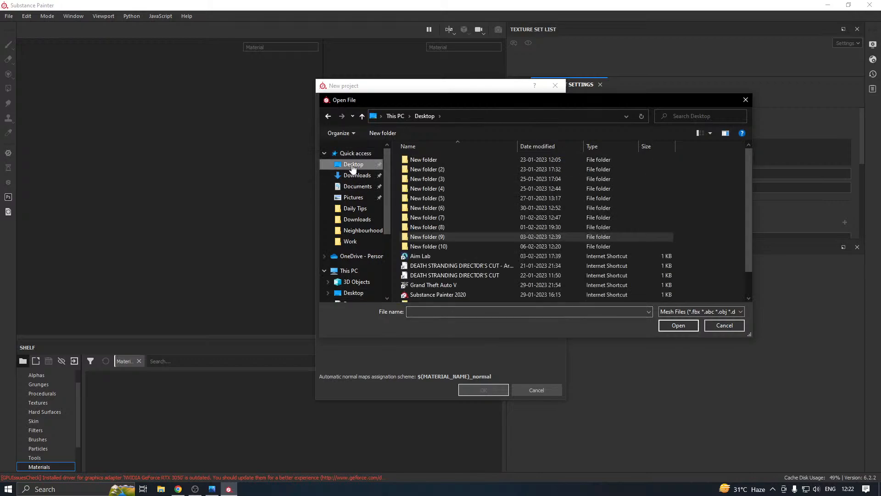
pyautogui.doubleClick(434, 246)
pyautogui.doubleClick(418, 159)
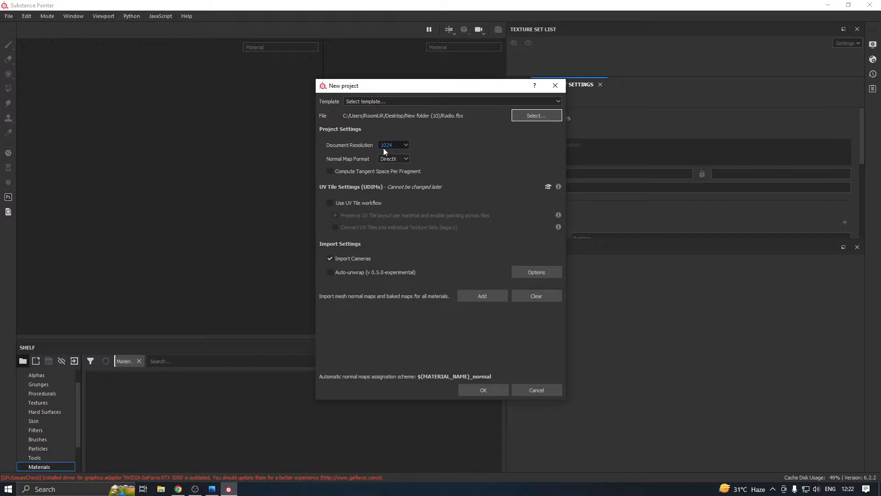
# - Choose DirectX as the normal map format and create the project
pyautogui.click(406, 159)
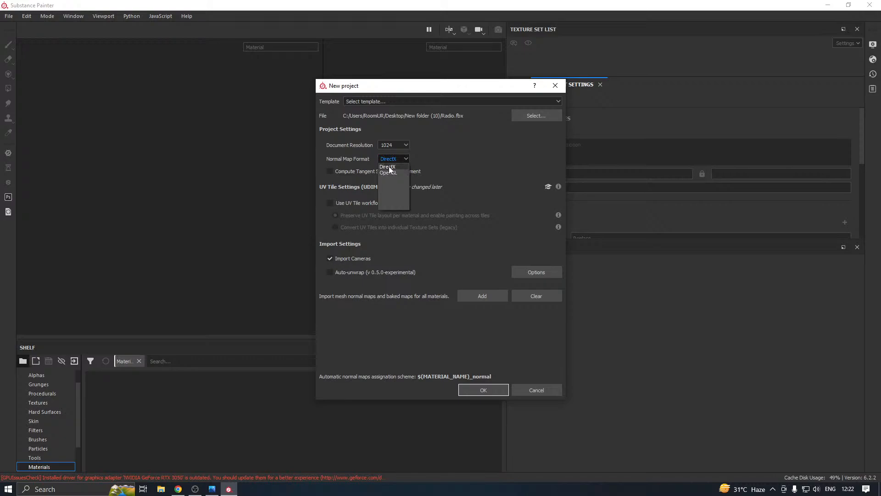
pyautogui.click(389, 166)
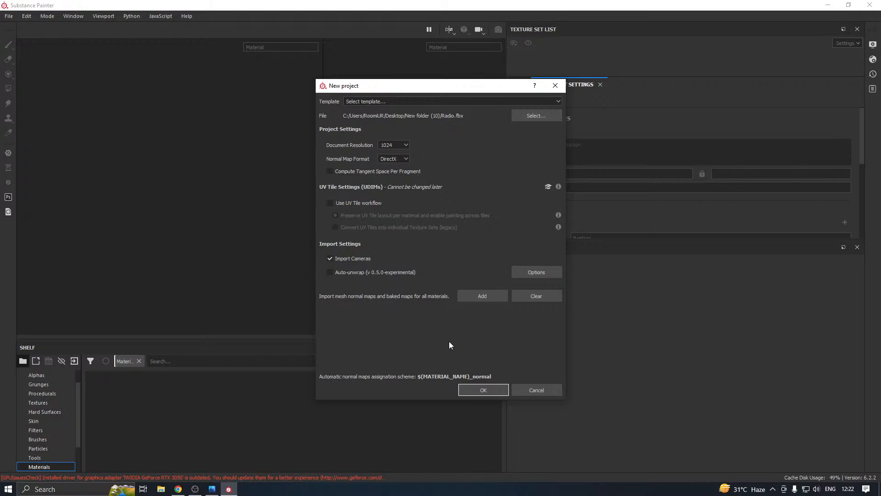
pyautogui.click(483, 390)
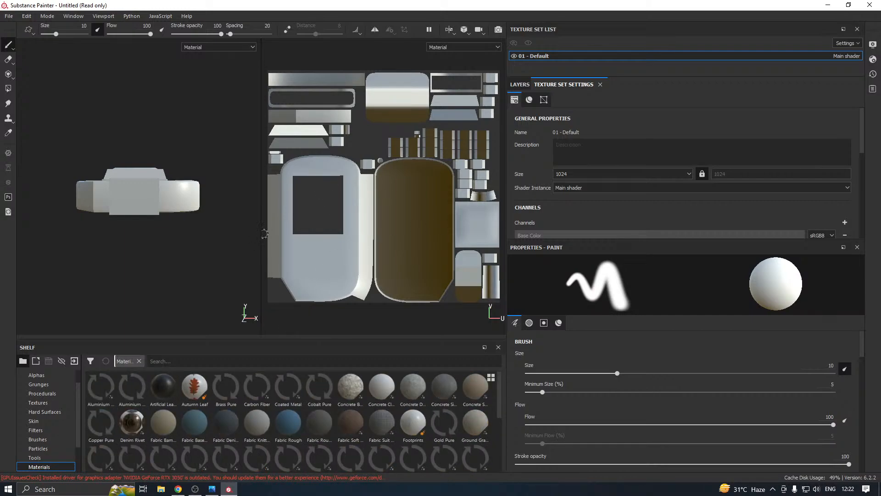
# - Enlarge the 3D view over the UV view and rotate the environment lighting around the radio
pyautogui.moveTo(270, 232); pyautogui.dragTo(499, 233)
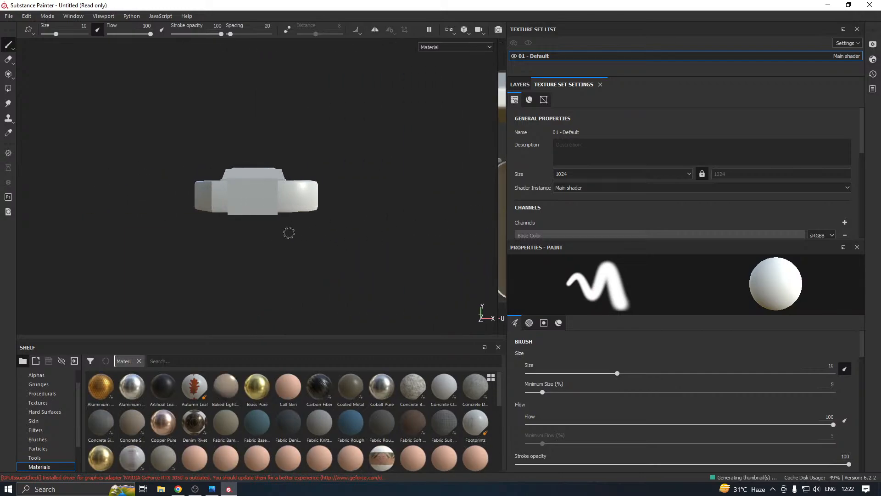
pyautogui.scroll(-1, 288, 232)
pyautogui.keyDown('alt'); pyautogui.moveTo(264, 203); pyautogui.dragTo(315, 273); pyautogui.keyUp('alt')
pyautogui.keyDown('alt'); pyautogui.moveTo(234, 218); pyautogui.dragTo(322, 311, button='middle'); pyautogui.keyUp('alt')
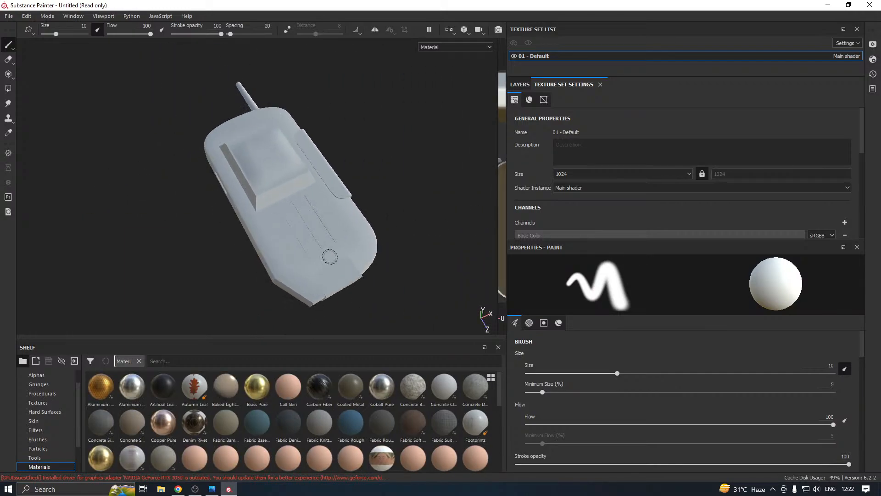
pyautogui.keyDown('shift'); pyautogui.moveTo(372, 237); pyautogui.dragTo(298, 249, button='right'); pyautogui.keyUp('shift')
pyautogui.moveTo(323, 232)
pyautogui.keyDown('alt'); pyautogui.mouseDown()
pyautogui.moveTo(324, 272)
pyautogui.moveTo(386, 191)
pyautogui.moveTo(291, 173)
pyautogui.moveTo(271, 206)
pyautogui.mouseUp(); pyautogui.keyUp('alt')
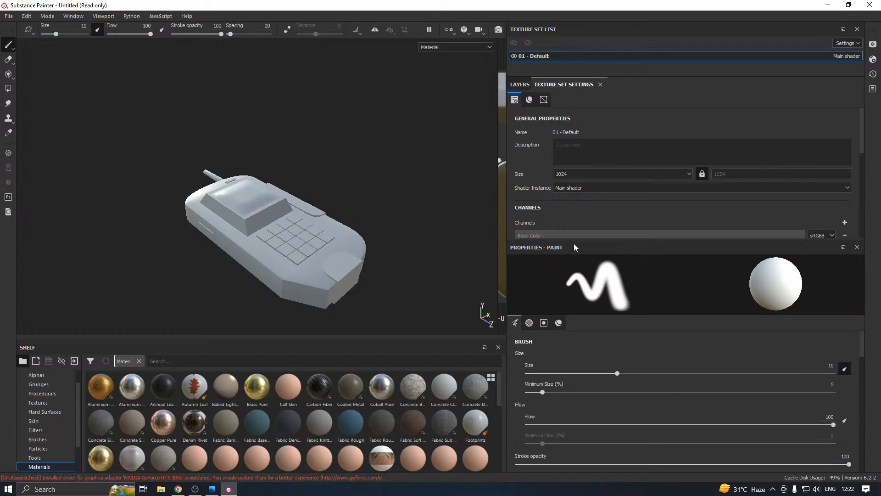
# - Open the mesh map baking settings and set the output size to 2048 and the dilation width to 4
pyautogui.moveTo(568, 238); pyautogui.dragTo(571, 329)
pyautogui.scroll(-4, 590, 238)
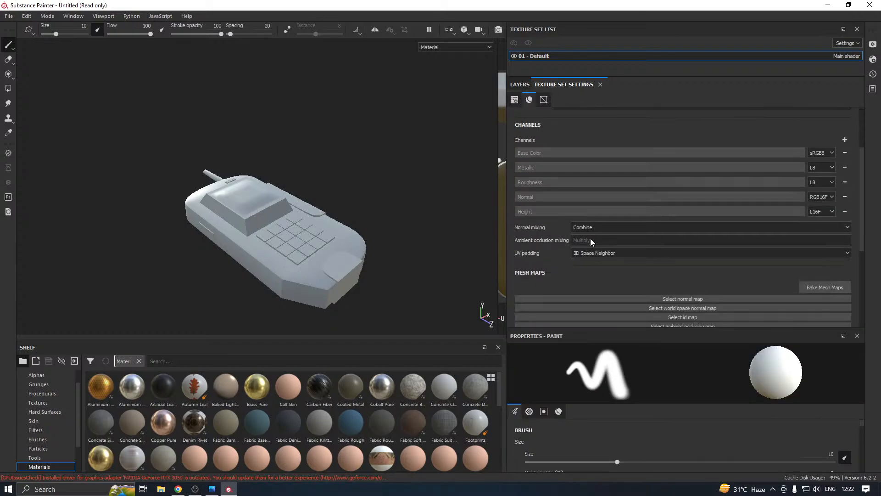
pyautogui.click(838, 260)
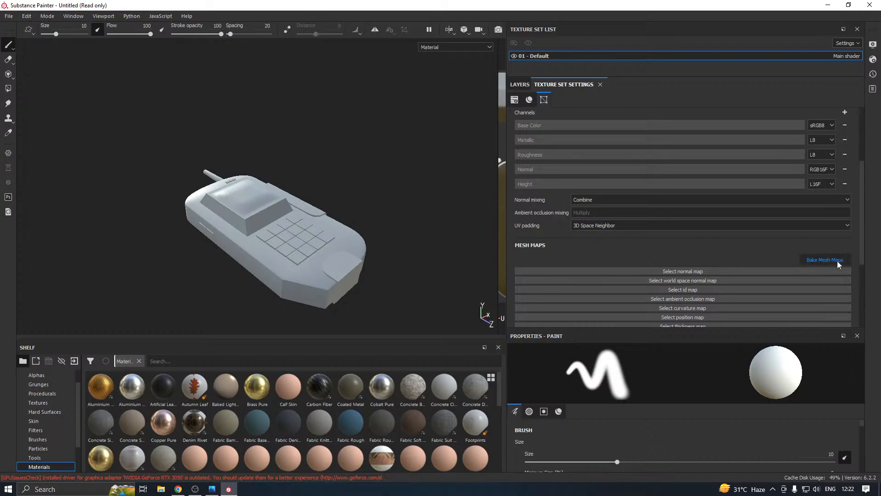
pyautogui.click(439, 121)
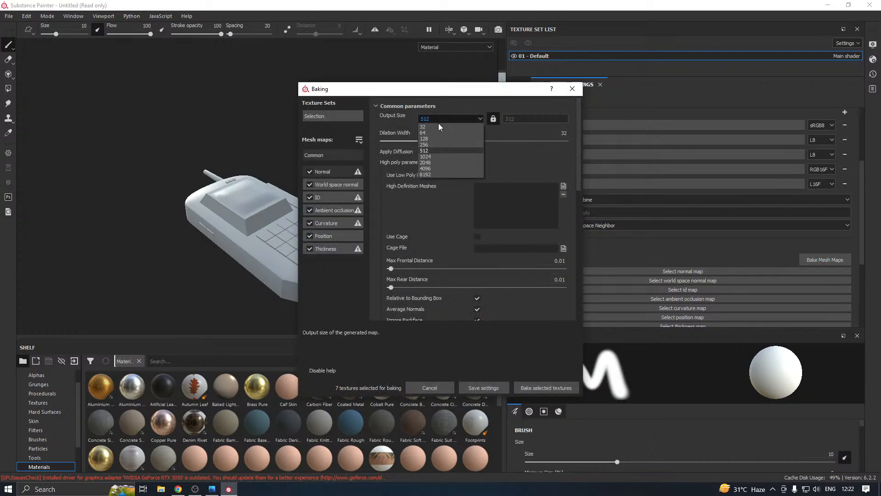
pyautogui.click(433, 167)
pyautogui.moveTo(428, 141); pyautogui.dragTo(388, 143)
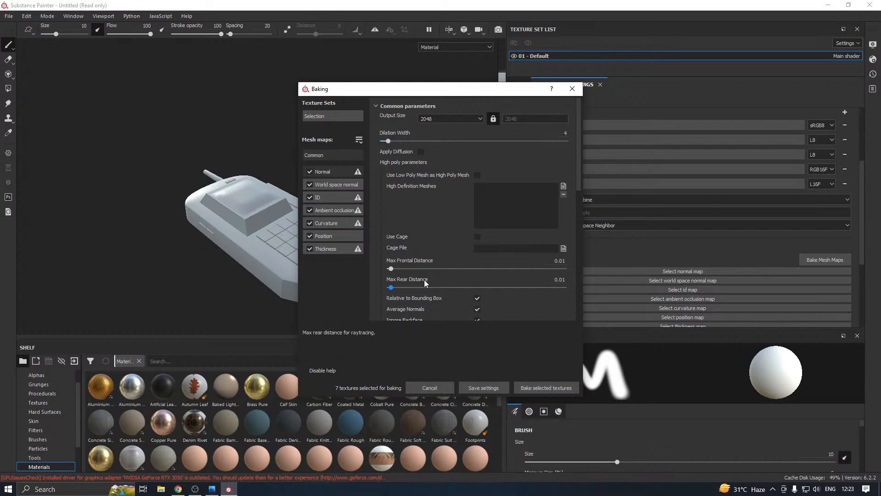
# - Set the max rear distance to 0.314 and add Radio_High.fbx as the high definition mesh
pyautogui.moveTo(439, 288)
pyautogui.mouseDown()
pyautogui.moveTo(462, 287)
pyautogui.moveTo(421, 288)
pyautogui.moveTo(464, 287)
pyautogui.moveTo(445, 288)
pyautogui.mouseUp()
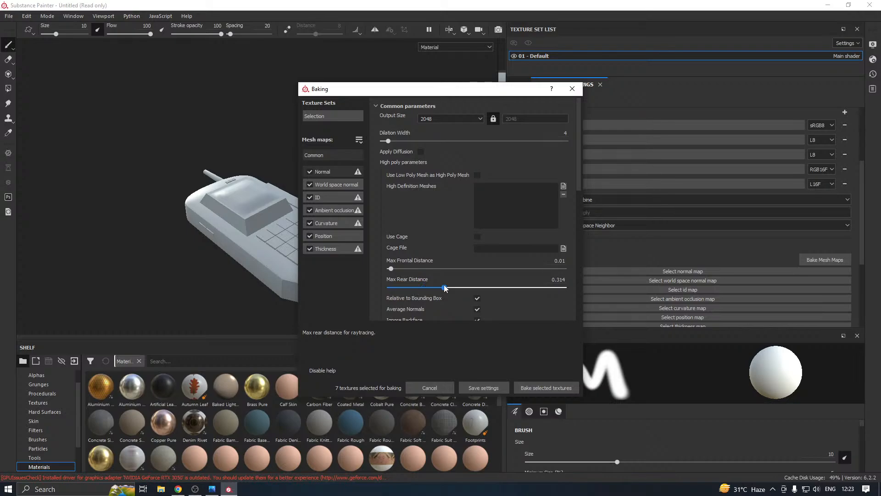
pyautogui.click(564, 187)
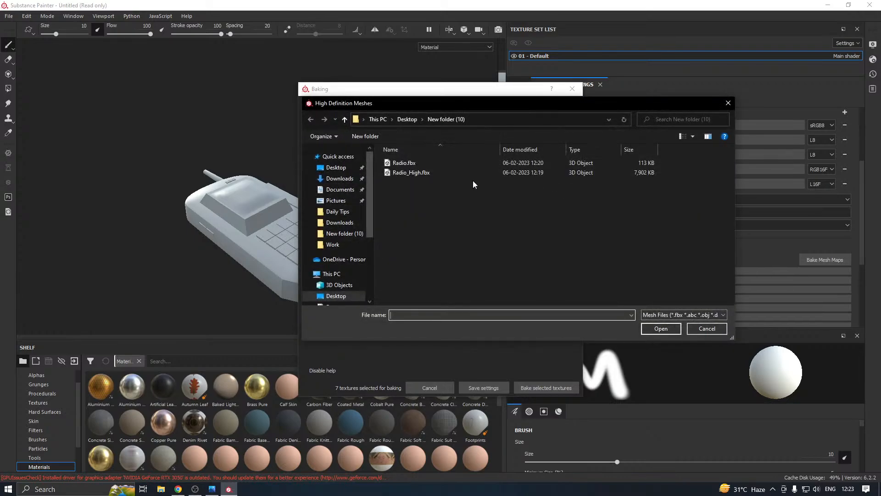
pyautogui.doubleClick(410, 173)
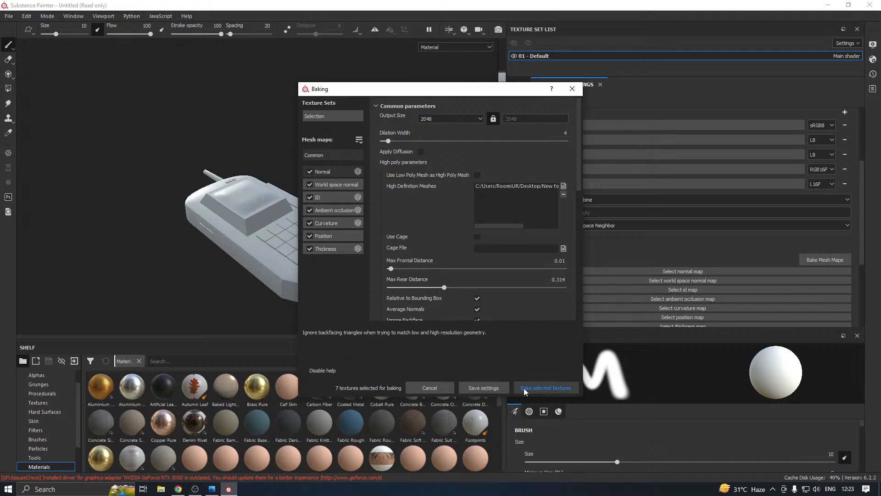
# - Bake all the selected mesh maps for the radio and dismiss the baking report
pyautogui.click(544, 387)
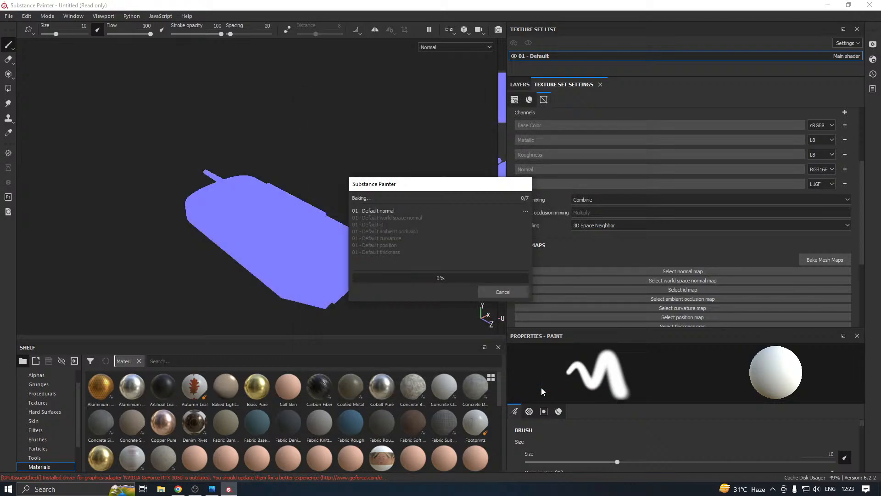
pyautogui.moveTo(413, 181); pyautogui.dragTo(480, 166)
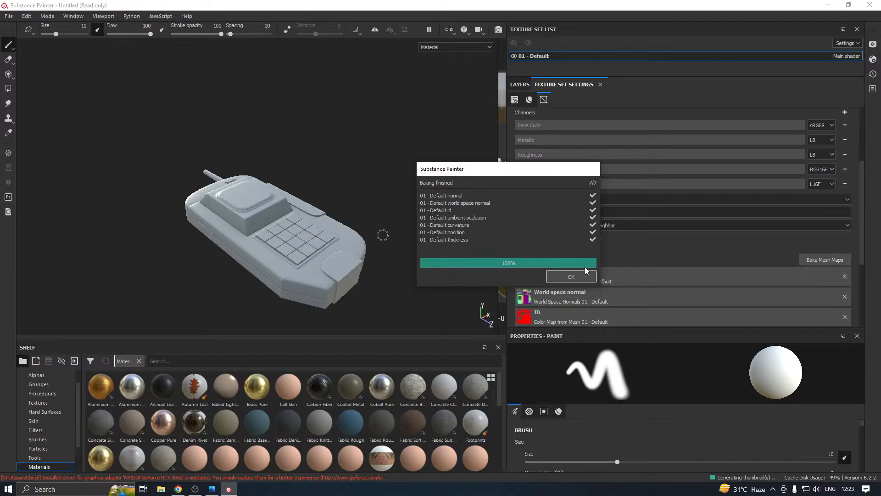
pyautogui.click(574, 277)
# - Show the project's baked maps in the shelf, preview the normal map and examine the baked detail on the radio
pyautogui.scroll(1, 43, 398)
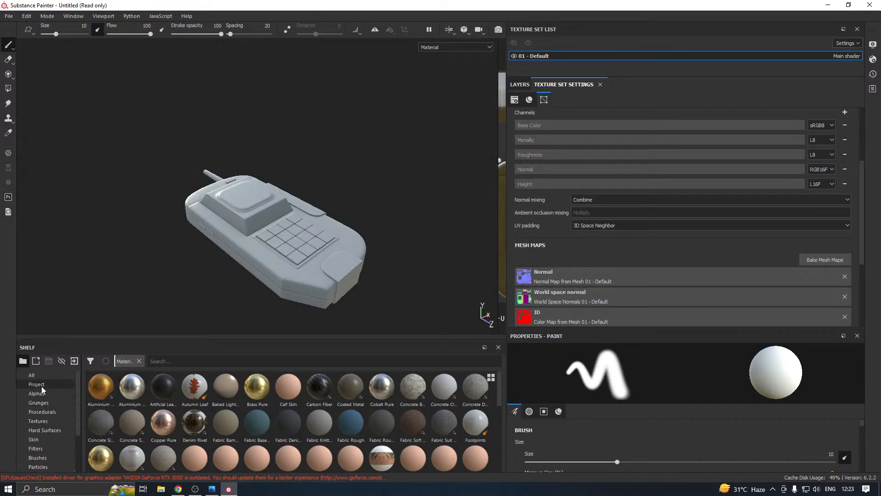
pyautogui.click(34, 385)
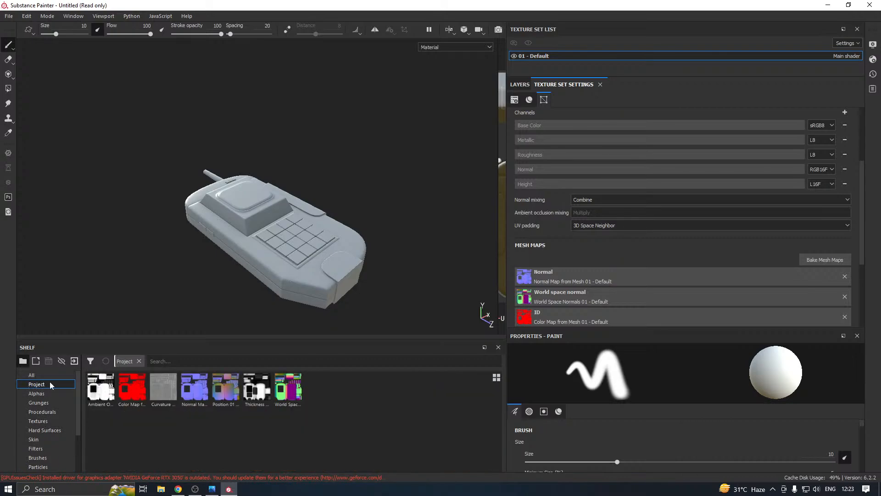
pyautogui.moveTo(201, 389)
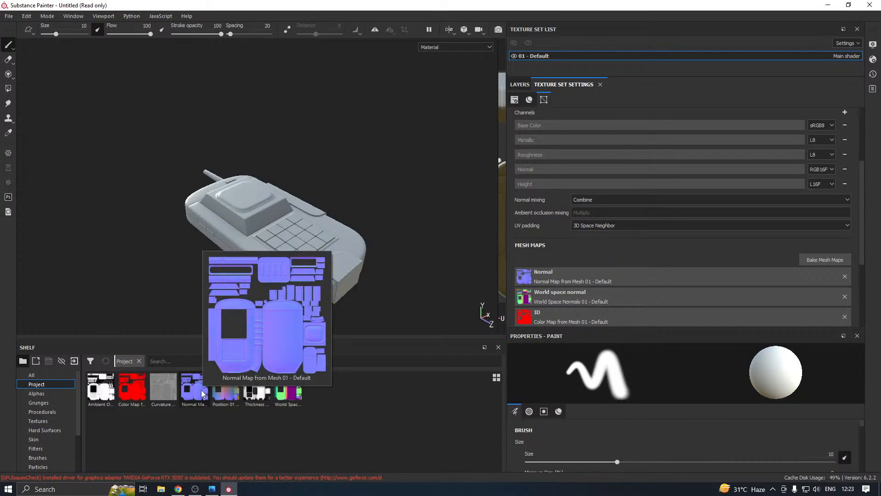
pyautogui.keyDown('alt'); pyautogui.moveTo(294, 214); pyautogui.dragTo(314, 244); pyautogui.keyUp('alt')
pyautogui.keyDown('alt'); pyautogui.moveTo(314, 244); pyautogui.dragTo(283, 293, button='middle'); pyautogui.keyUp('alt')
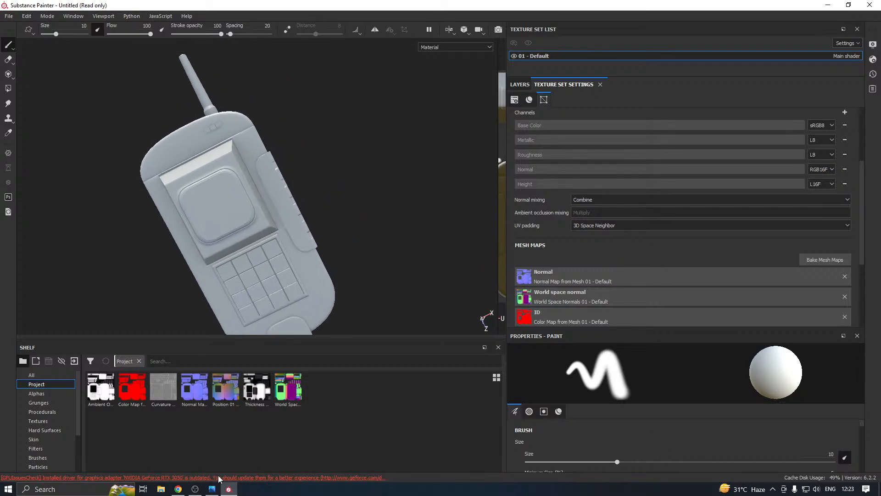
# - Save the project as Radio in New folder (10)
pyautogui.click(9, 16)
pyautogui.click(21, 95)
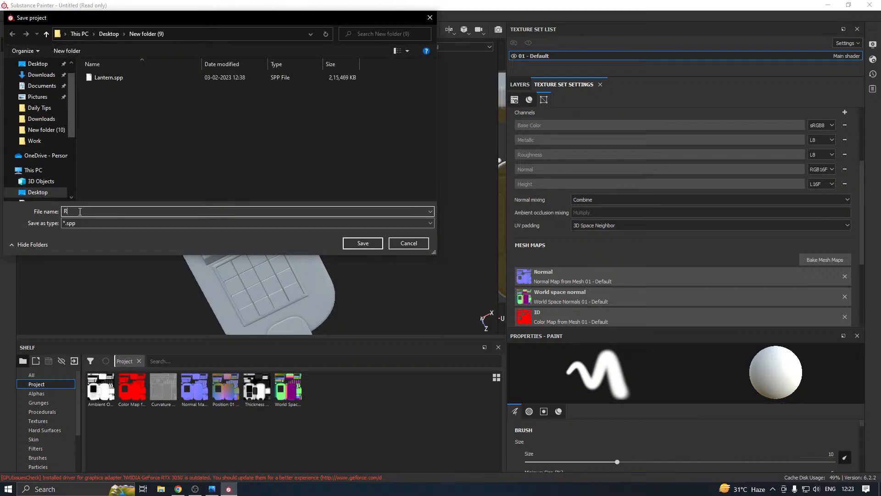
pyautogui.write('Radio')
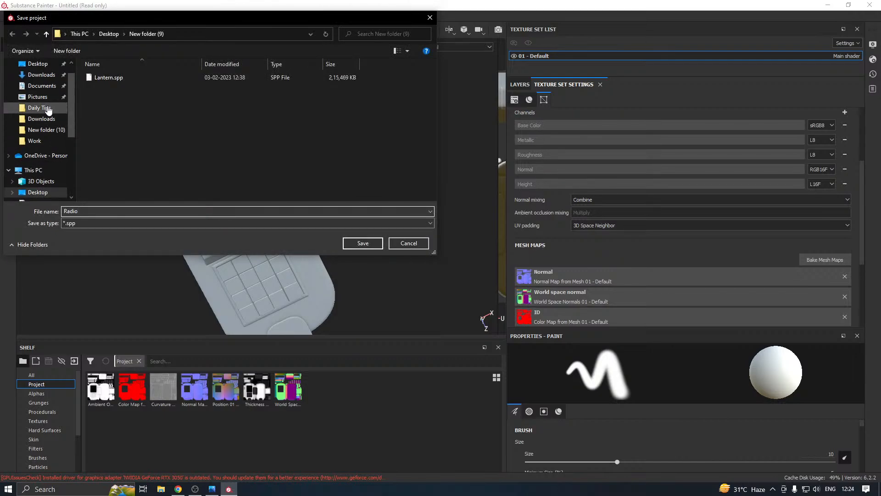
pyautogui.click(61, 133)
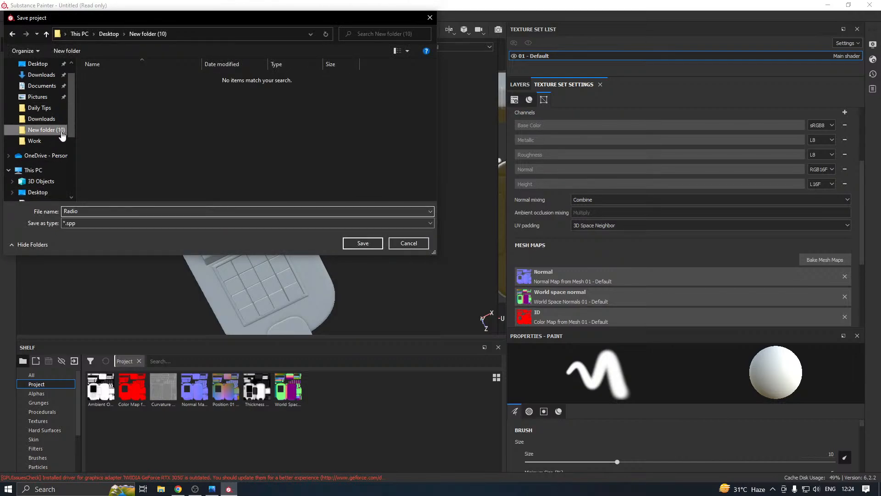
pyautogui.click(351, 244)
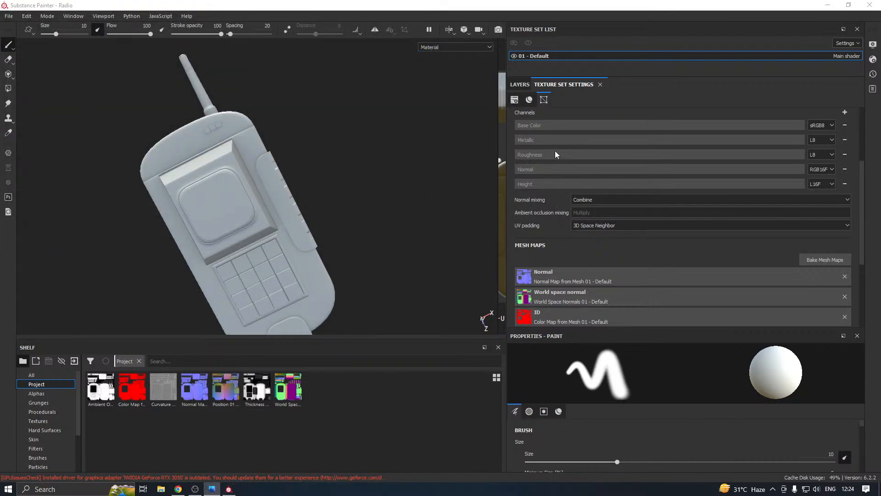
# - Add a fill layer above Layer 1 and group it into a folder
pyautogui.click(519, 87)
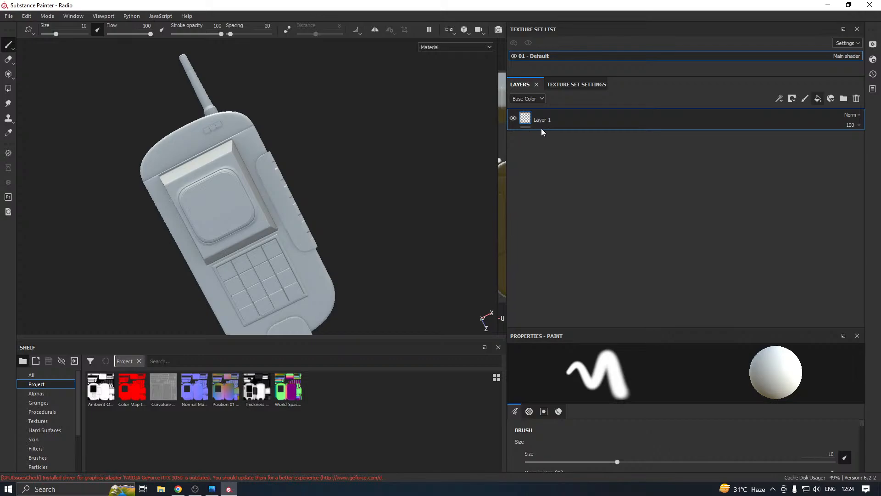
pyautogui.click(818, 98)
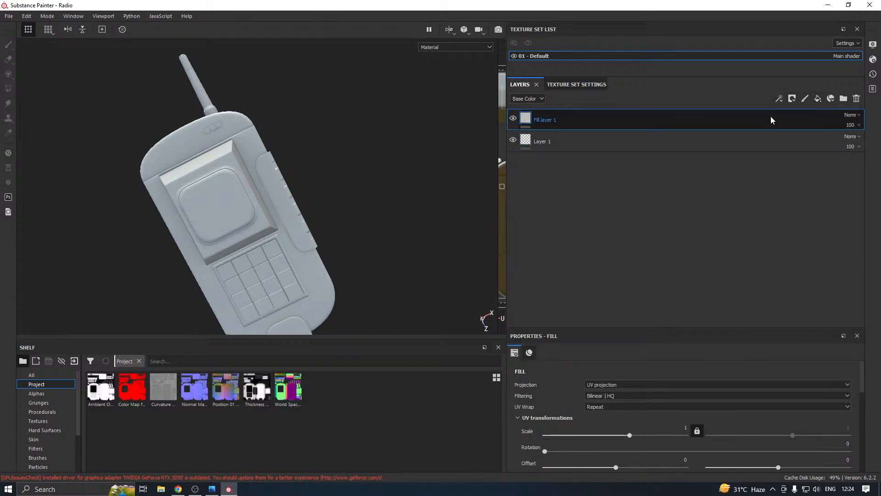
pyautogui.rightClick(576, 119)
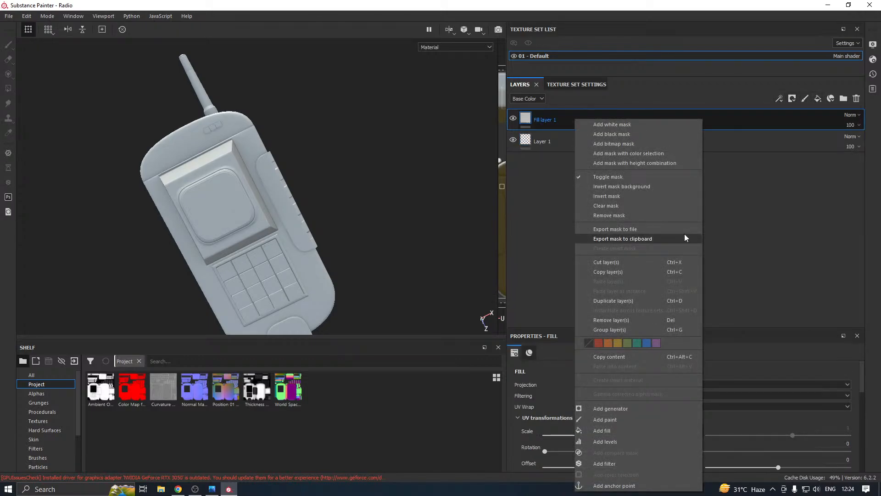
pyautogui.click(597, 329)
# - Add a black mask to the new folder and rename the folder Body
pyautogui.rightClick(576, 123)
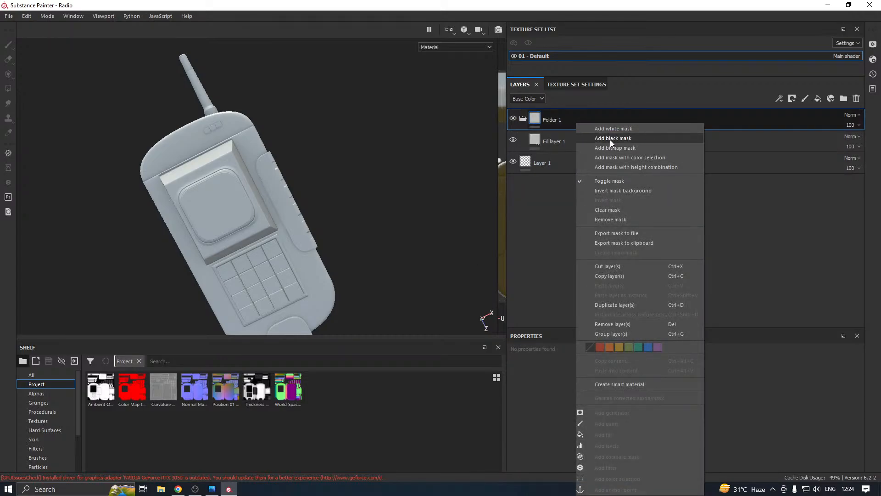
pyautogui.click(611, 139)
pyautogui.doubleClick(567, 121)
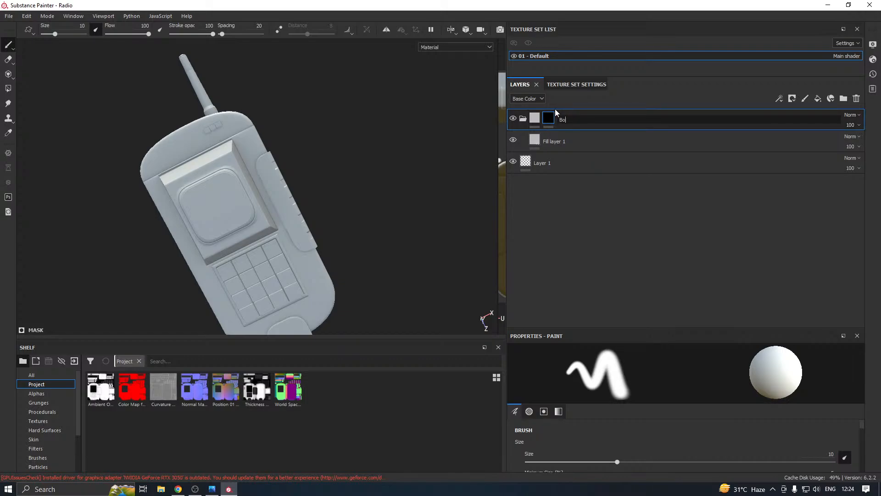
pyautogui.write('Body')
pyautogui.press('Return')
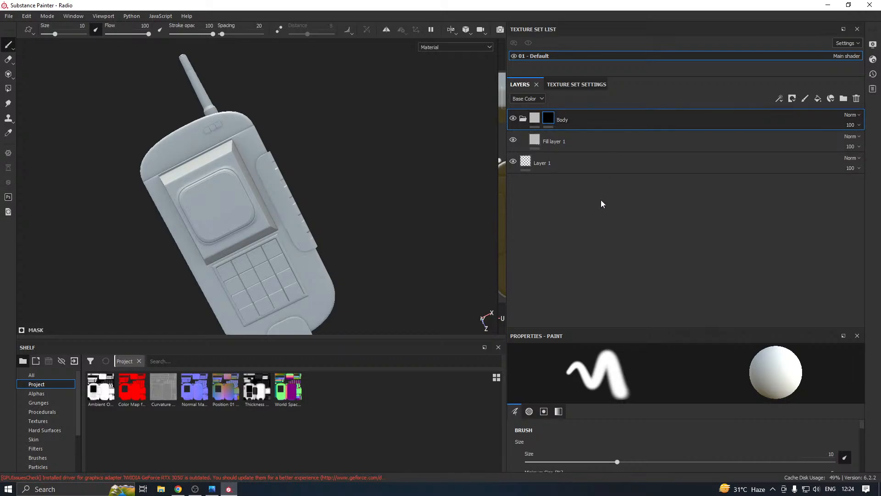
# - Apply the Plastic Glossy Pure material to the fill layer inside the Body folder
pyautogui.click(559, 145)
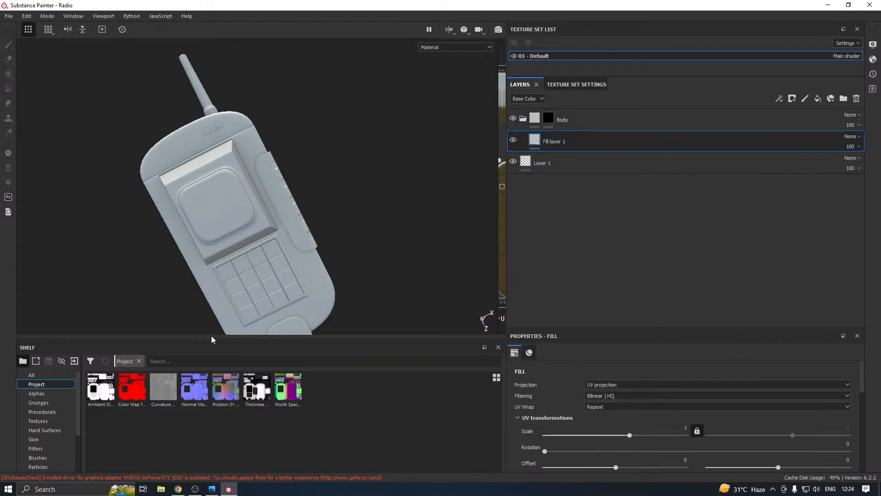
pyautogui.moveTo(209, 339); pyautogui.dragTo(210, 292)
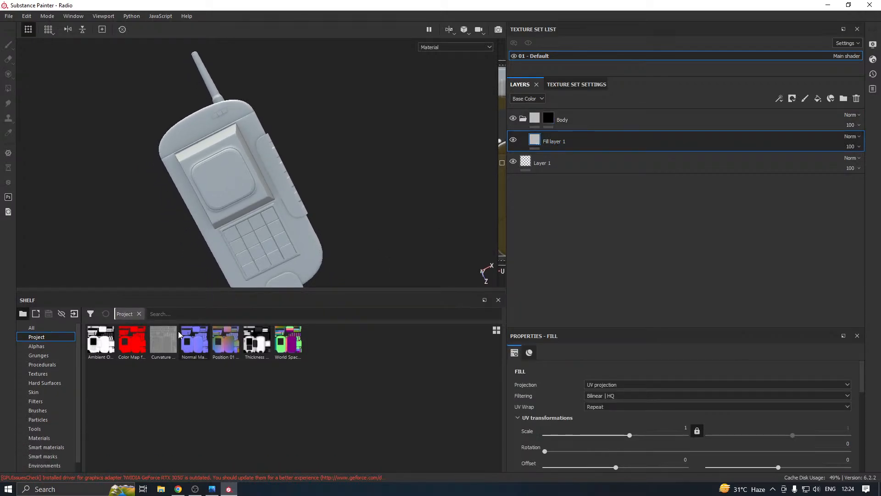
pyautogui.click(39, 438)
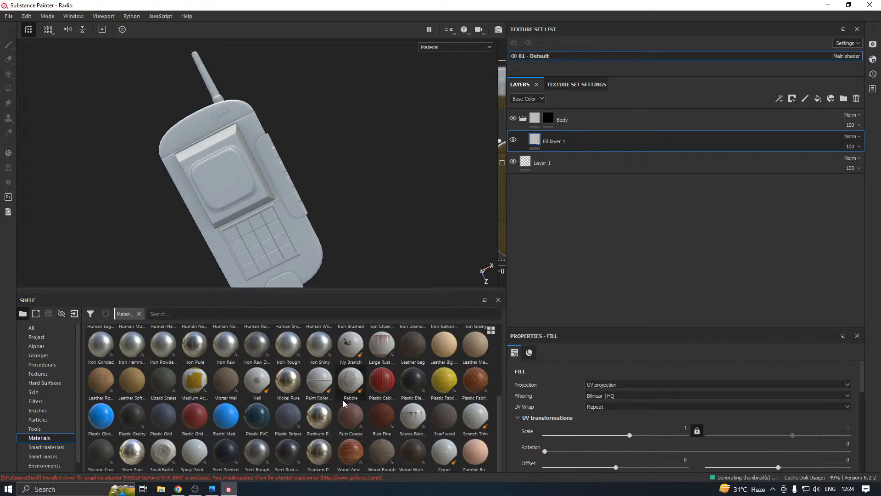
pyautogui.moveTo(103, 427)
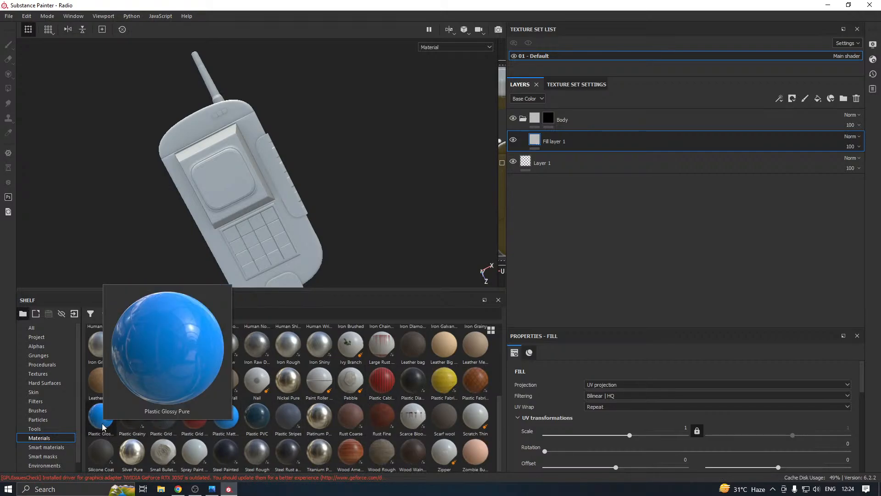
pyautogui.click(102, 427)
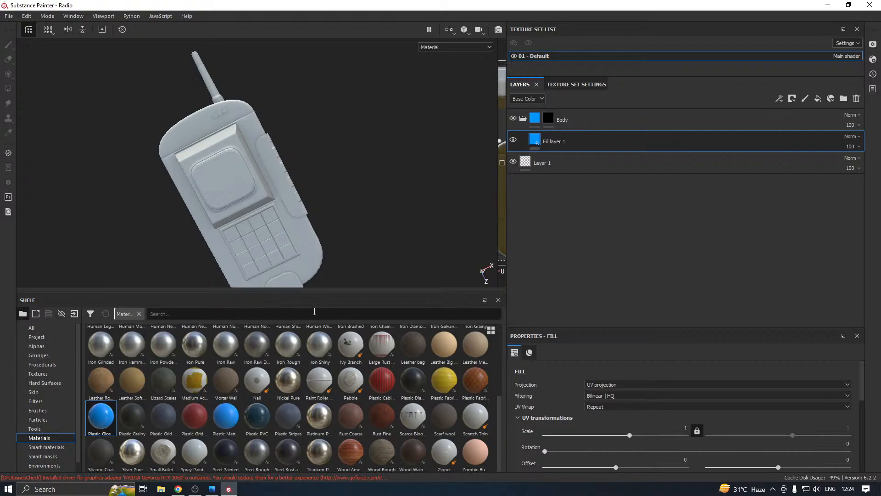
pyautogui.moveTo(294, 292); pyautogui.dragTo(294, 346)
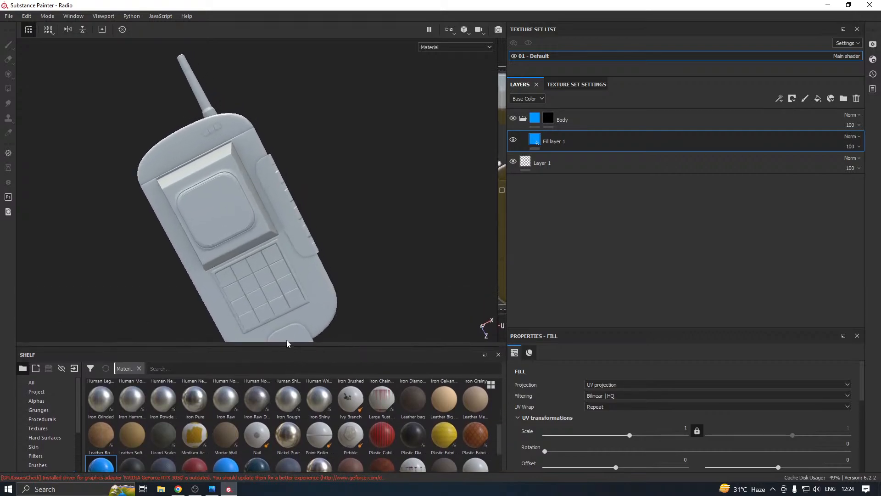
# - Reveal the radio's main body in the Body folder's mask using Polygon Fill in UV chunk mode
pyautogui.keyDown('alt'); pyautogui.moveTo(317, 230); pyautogui.dragTo(285, 225); pyautogui.keyUp('alt')
pyautogui.keyDown('alt'); pyautogui.moveTo(285, 225); pyautogui.dragTo(306, 206, button='middle'); pyautogui.keyUp('alt')
pyautogui.keyDown('alt'); pyautogui.moveTo(307, 207); pyautogui.dragTo(305, 236, button='right'); pyautogui.keyUp('alt')
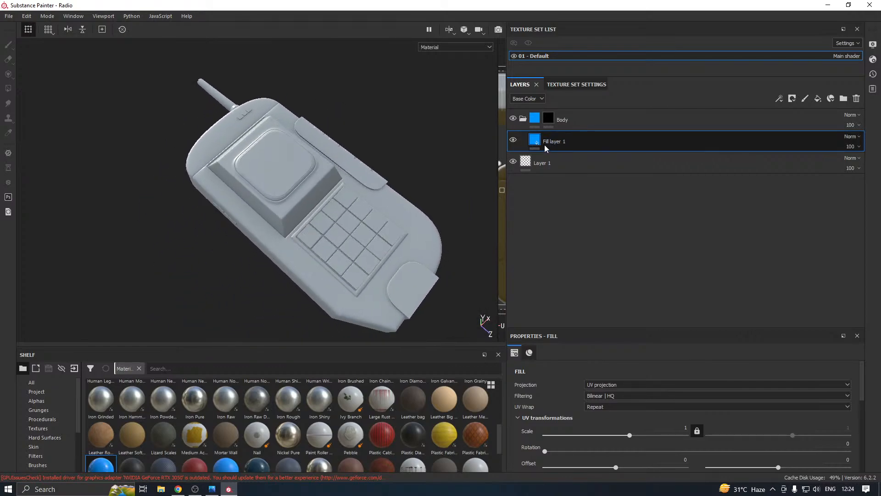
pyautogui.click(541, 121)
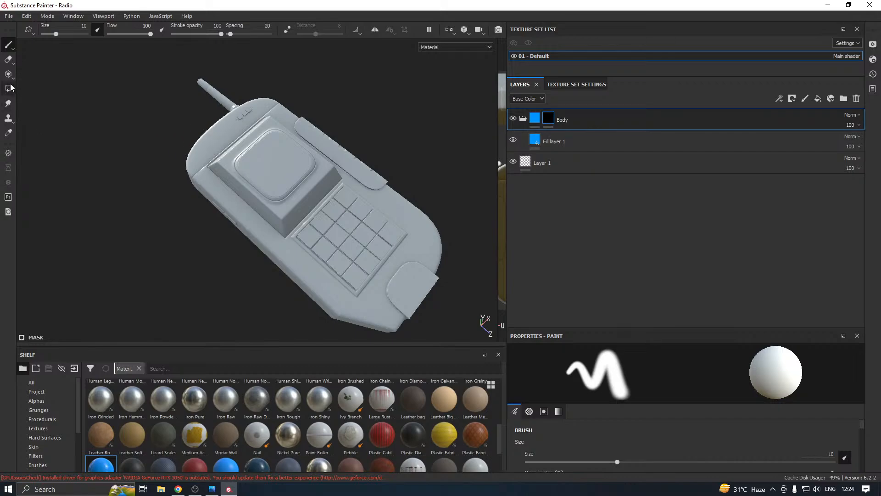
pyautogui.click(8, 88)
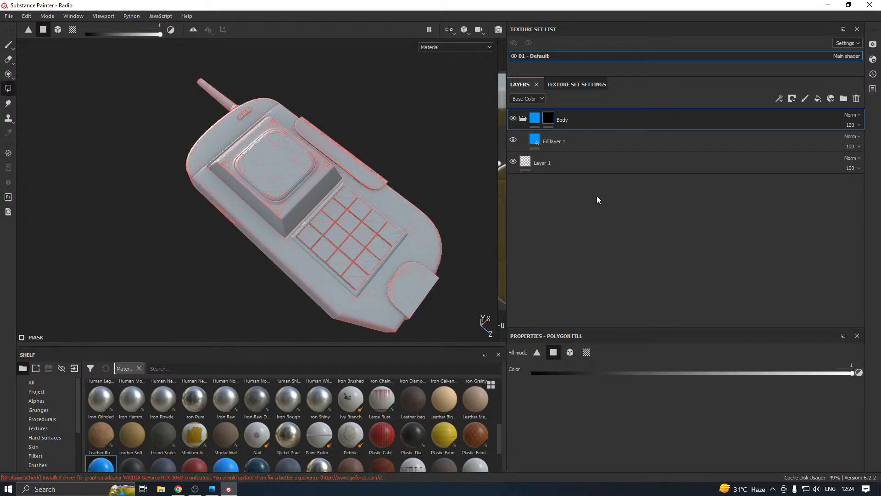
pyautogui.moveTo(573, 327); pyautogui.dragTo(585, 215)
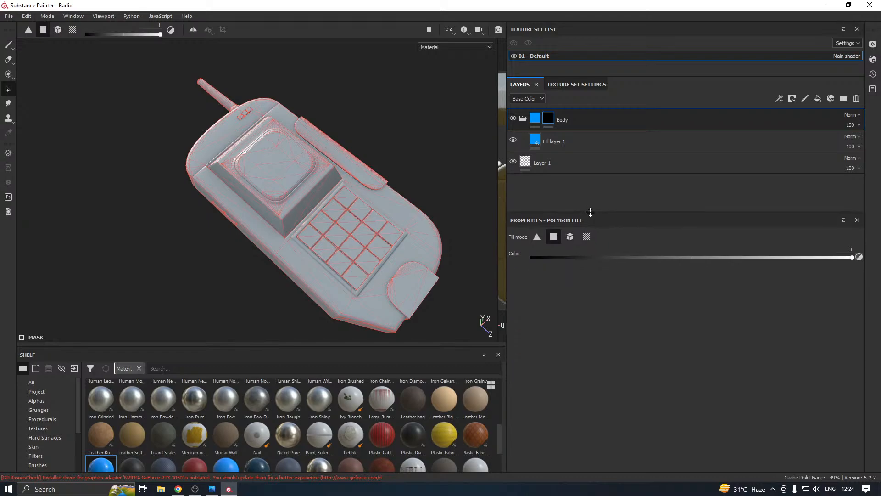
pyautogui.click(586, 238)
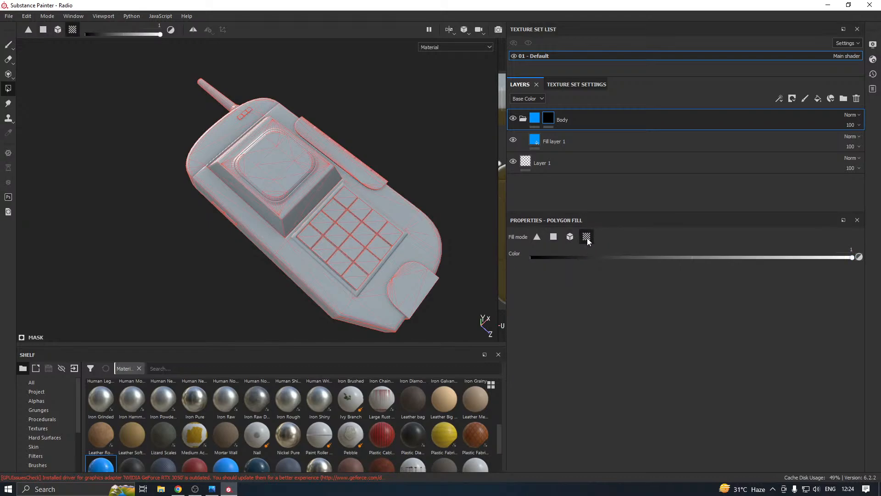
pyautogui.click(313, 277)
pyautogui.keyDown('alt'); pyautogui.moveTo(271, 272); pyautogui.dragTo(356, 307); pyautogui.keyUp('alt')
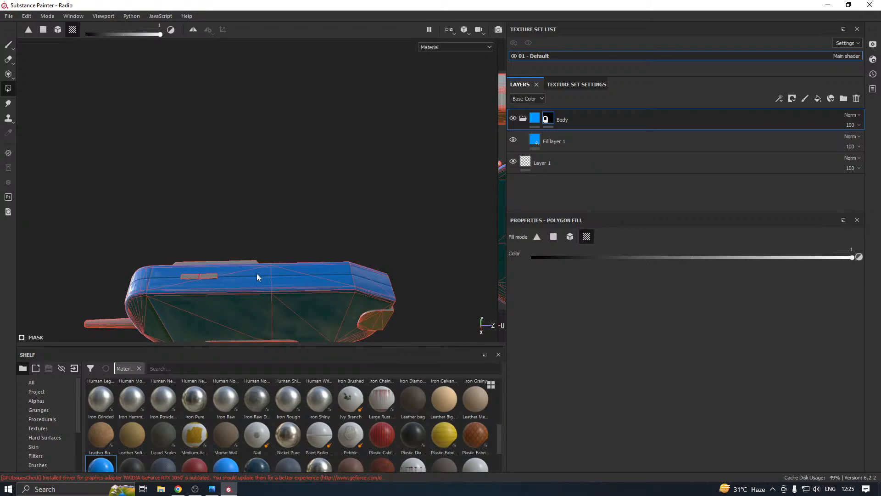
pyautogui.keyDown('alt'); pyautogui.moveTo(257, 277); pyautogui.dragTo(353, 133); pyautogui.keyUp('alt')
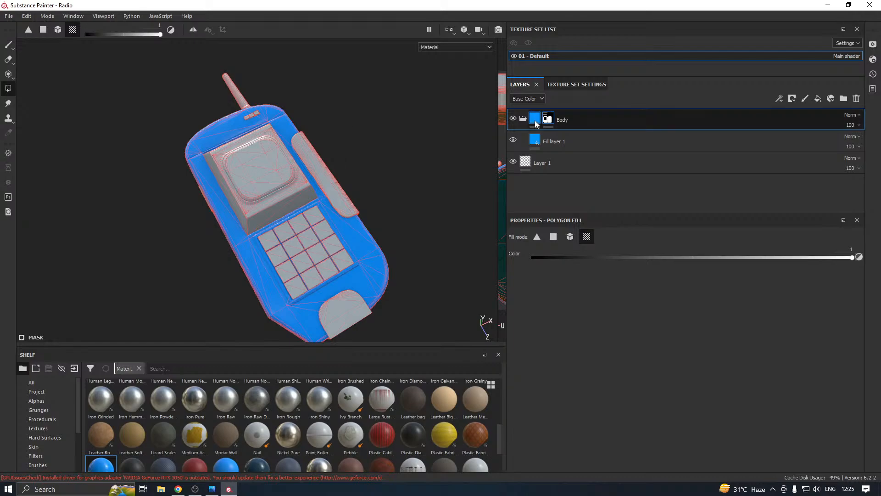
# - Duplicate the Body folder as Screen, with the copy's mask cleared
pyautogui.rightClick(596, 117)
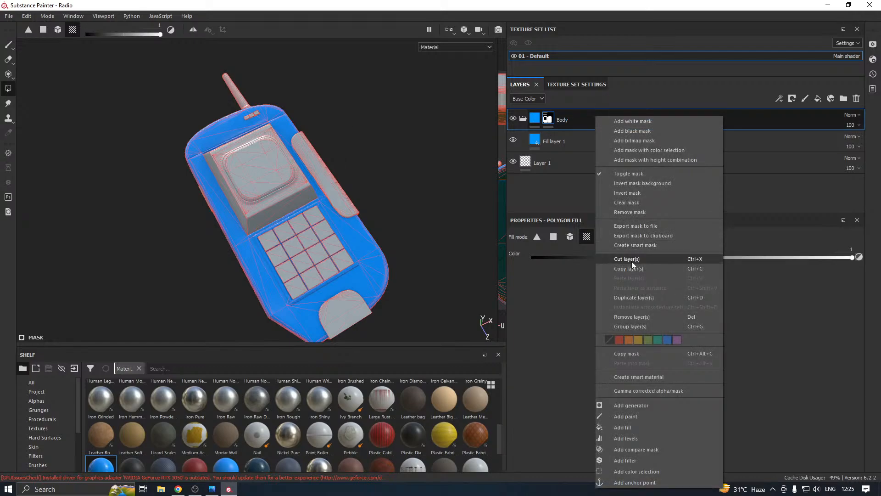
pyautogui.click(634, 297)
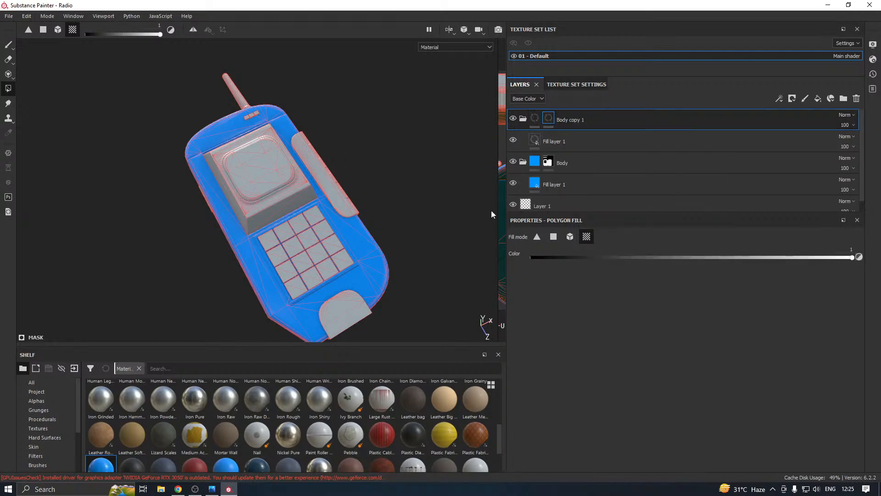
pyautogui.rightClick(549, 118)
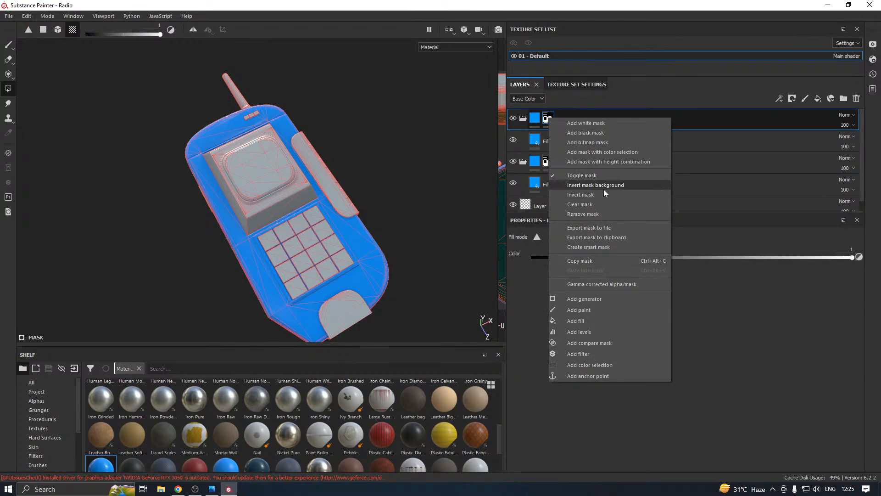
pyautogui.click(597, 203)
pyautogui.doubleClick(576, 120)
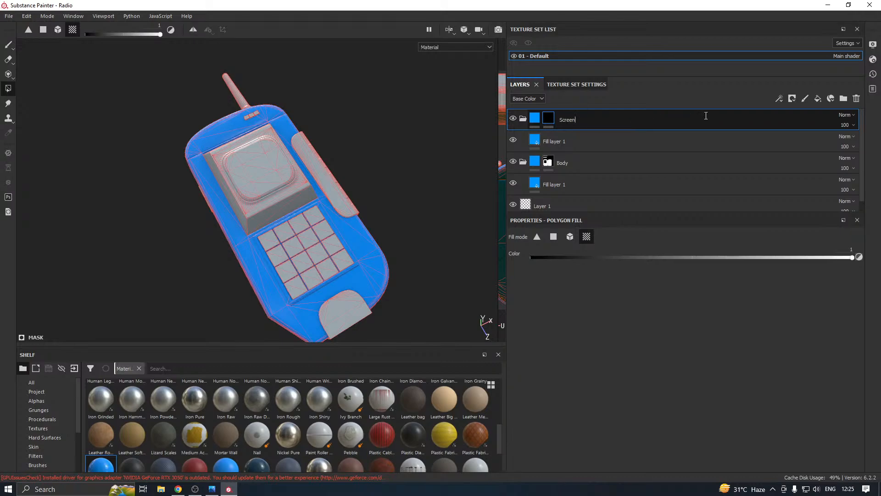
pyautogui.press('Return')
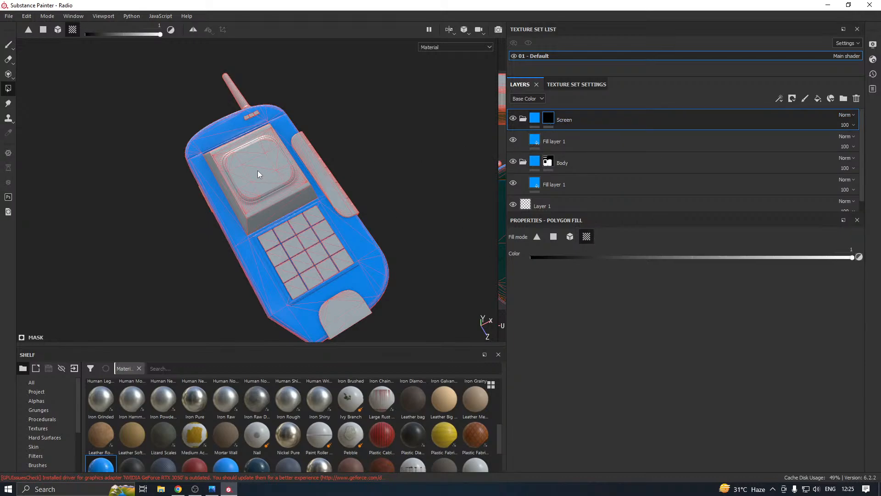
# - Fill the raised screen housing's front face and all its sloped sides in the Screen folder's mask
pyautogui.click(268, 212)
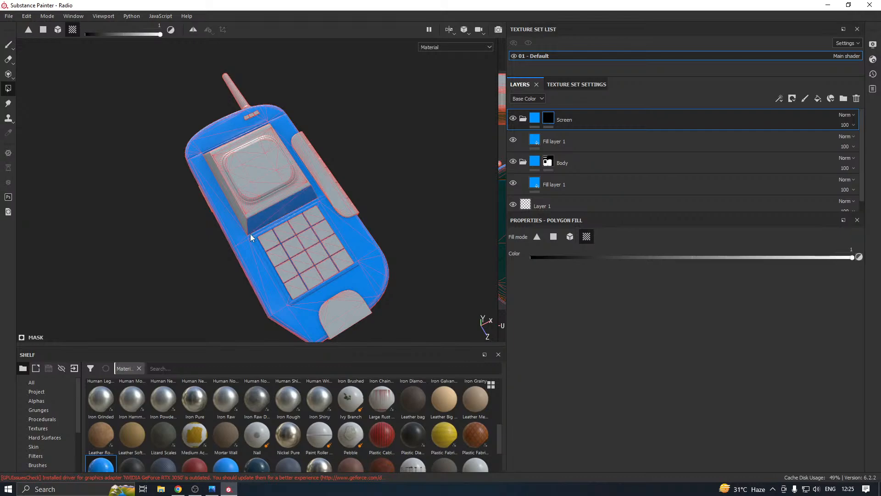
pyautogui.click(242, 218)
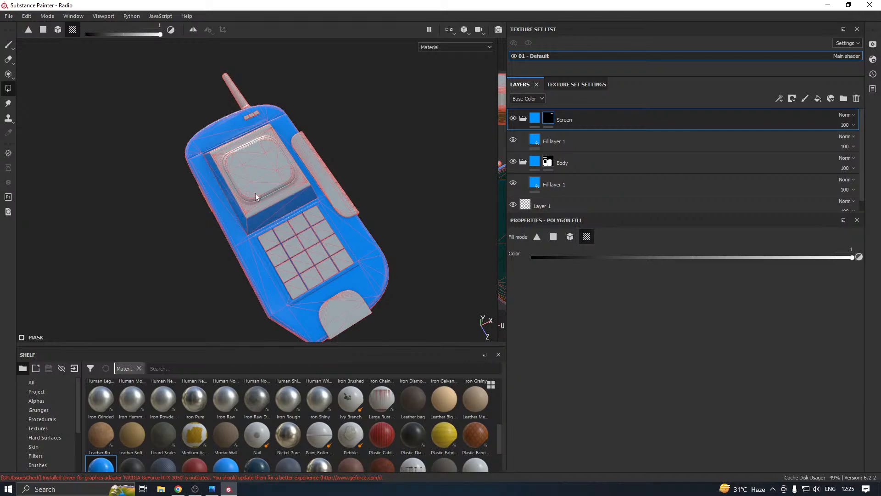
pyautogui.click(260, 194)
pyautogui.keyDown('alt'); pyautogui.moveTo(335, 173); pyautogui.dragTo(288, 190); pyautogui.keyUp('alt')
pyautogui.scroll(5, 246, 168)
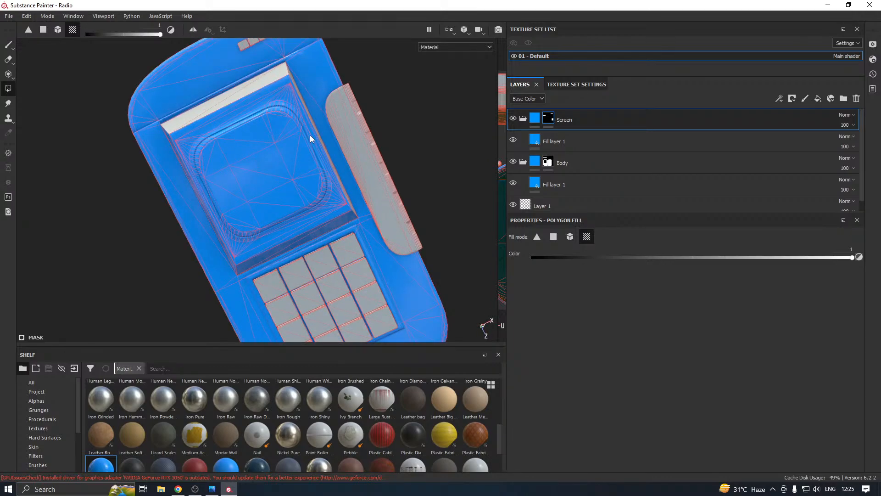
pyautogui.keyDown('alt'); pyautogui.moveTo(310, 135); pyautogui.dragTo(225, 81); pyautogui.keyUp('alt')
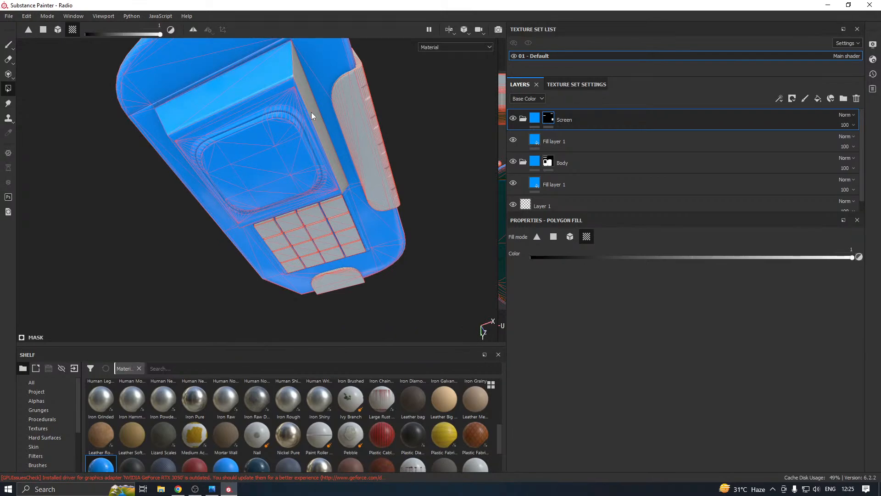
pyautogui.keyDown('alt'); pyautogui.moveTo(323, 127); pyautogui.dragTo(310, 170); pyautogui.keyUp('alt')
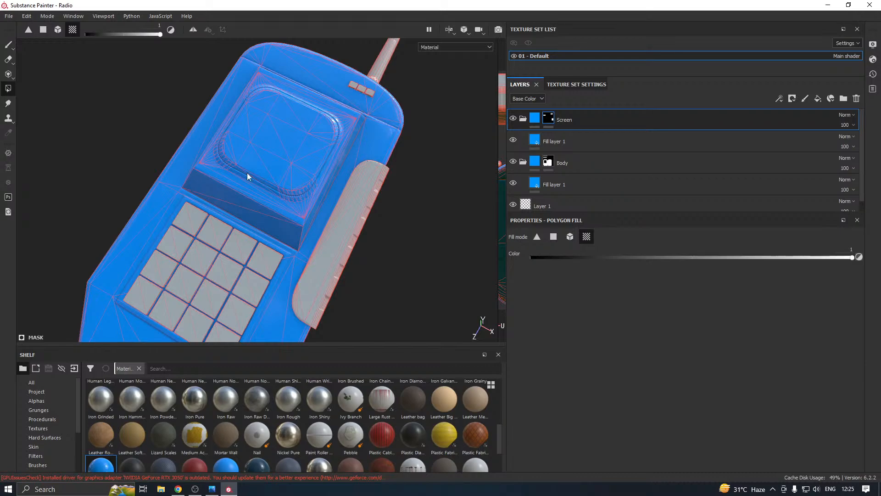
# - Remove the screen's front face from the Screen mask with fill value 0 and refill it with value 1
pyautogui.moveTo(592, 256); pyautogui.dragTo(517, 259)
pyautogui.click(282, 149)
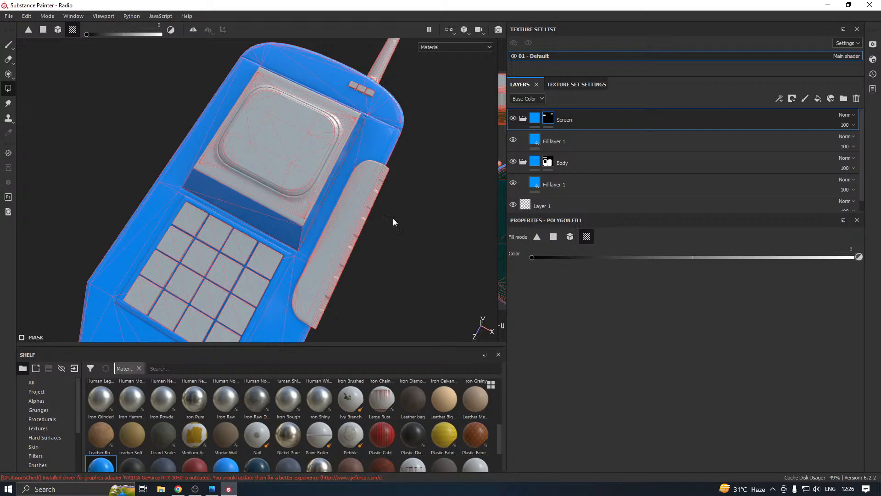
pyautogui.press('x')
pyautogui.click(281, 158)
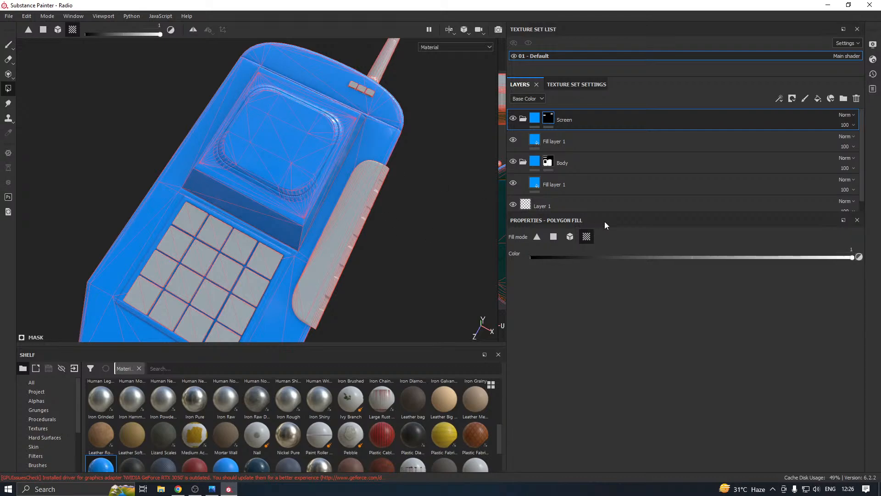
# - Remove the flat display surface inside the bezel from the Screen mask, using Polygon Fill in quad mode with value 0
pyautogui.click(557, 237)
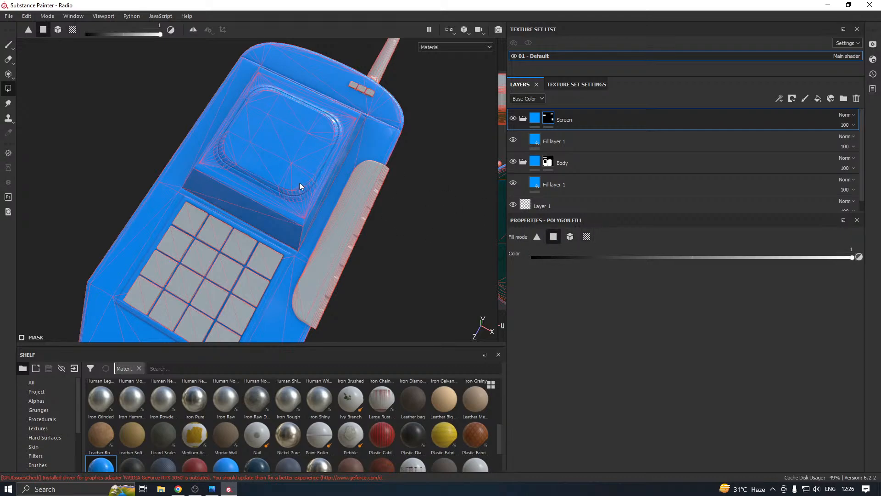
pyautogui.press('x')
pyautogui.click(285, 155)
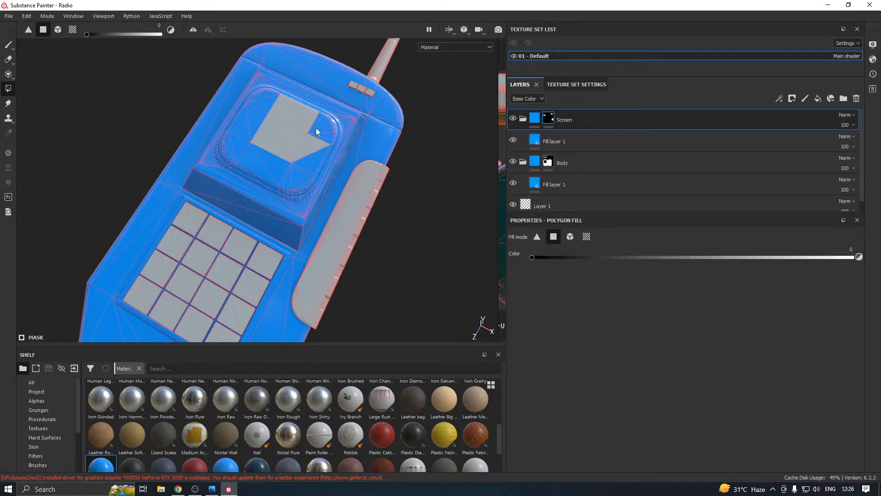
pyautogui.click(279, 178)
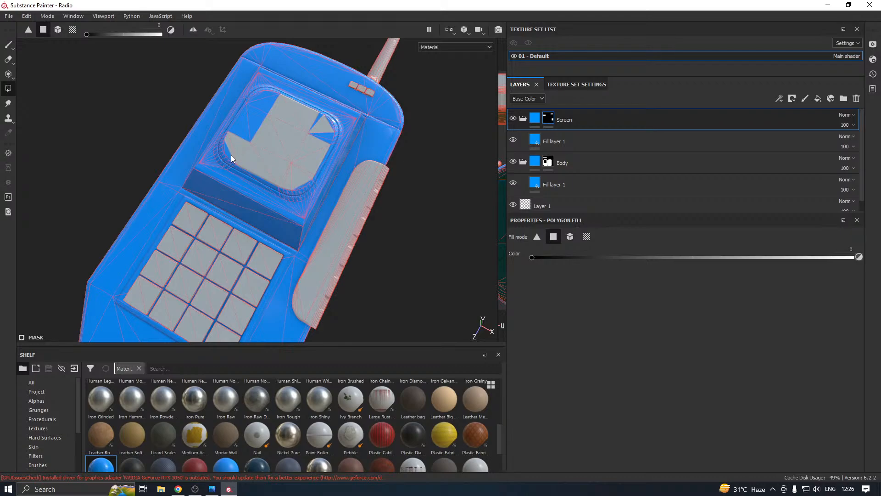
pyautogui.scroll(6, 249, 110)
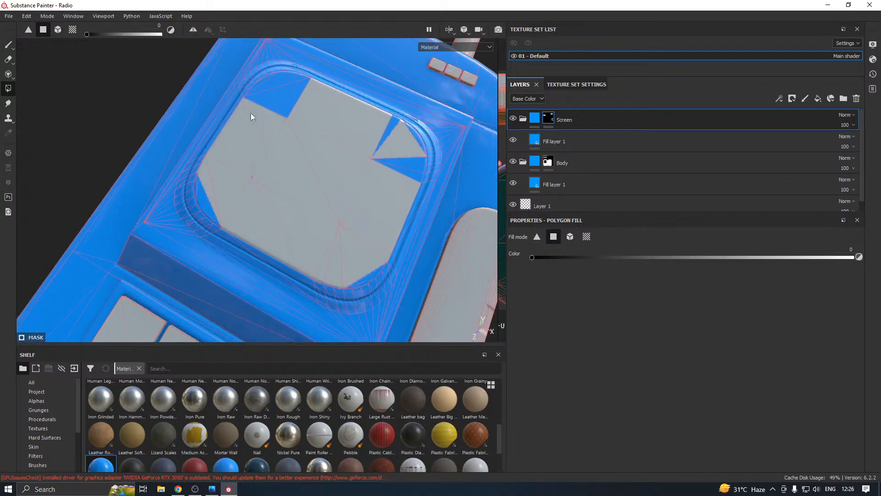
pyautogui.click(272, 86)
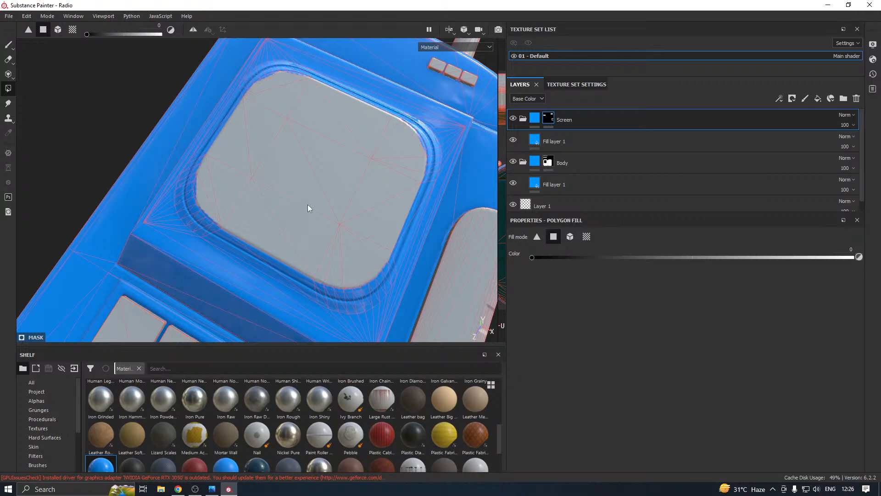
# - Examine the Screen mask's edge around the display corners and the rest of the radio from several angles
pyautogui.keyDown('alt'); pyautogui.moveTo(308, 205); pyautogui.dragTo(272, 303); pyautogui.keyUp('alt')
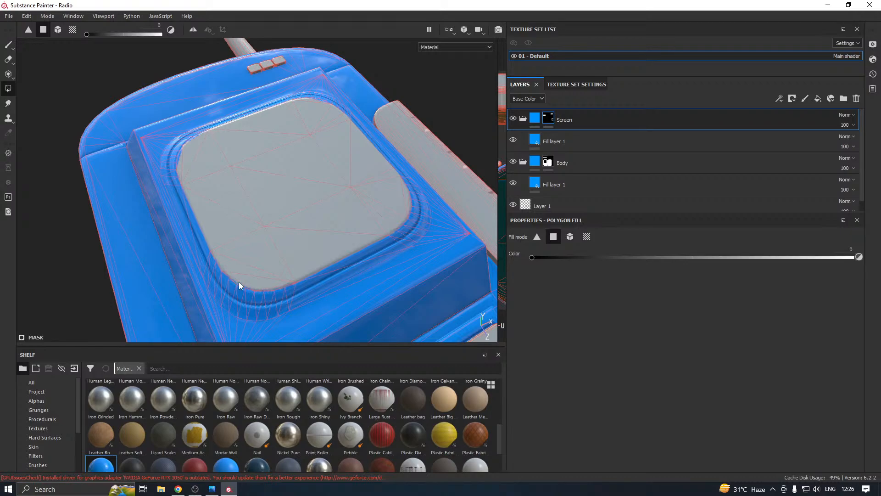
pyautogui.keyDown('alt'); pyautogui.moveTo(228, 216); pyautogui.dragTo(259, 274); pyautogui.keyUp('alt')
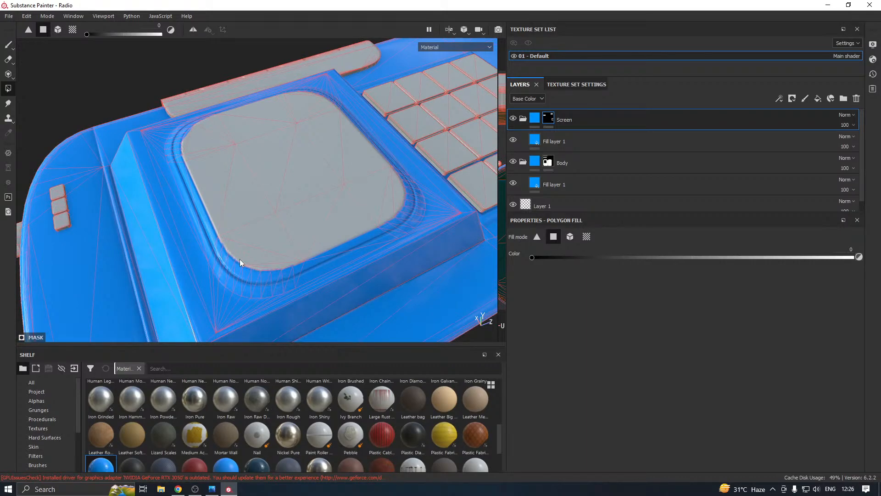
pyautogui.keyDown('alt'); pyautogui.moveTo(240, 261); pyautogui.dragTo(295, 209); pyautogui.keyUp('alt')
pyautogui.scroll(3, 276, 198)
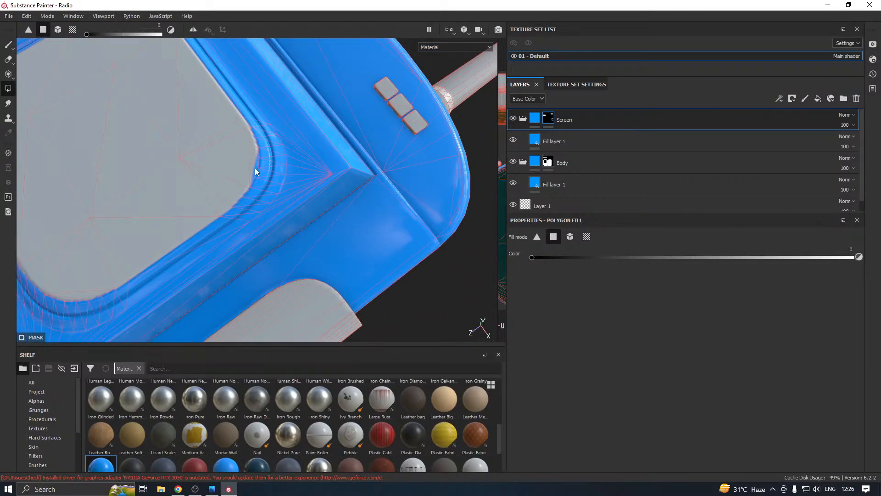
pyautogui.scroll(-4, 254, 188)
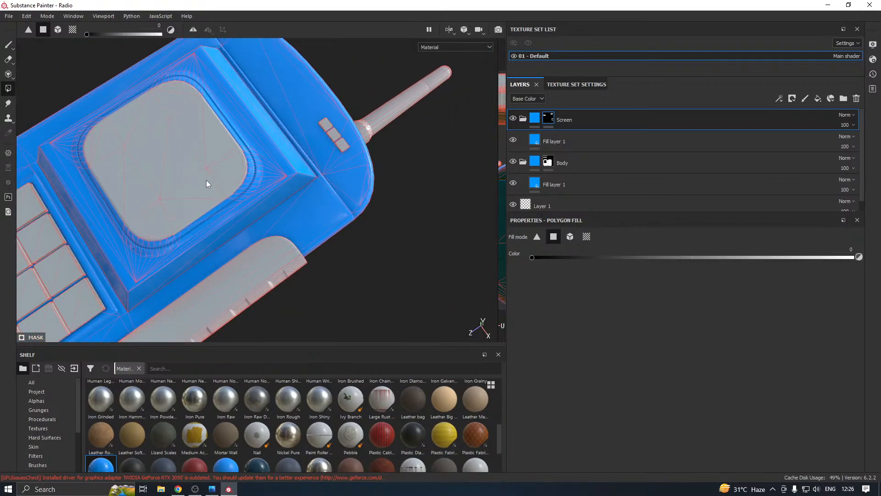
pyautogui.keyDown('alt'); pyautogui.moveTo(205, 180); pyautogui.dragTo(243, 176); pyautogui.keyUp('alt')
pyautogui.keyDown('alt'); pyautogui.moveTo(243, 177); pyautogui.dragTo(295, 183, button='middle'); pyautogui.keyUp('alt')
pyautogui.scroll(-4, 279, 191)
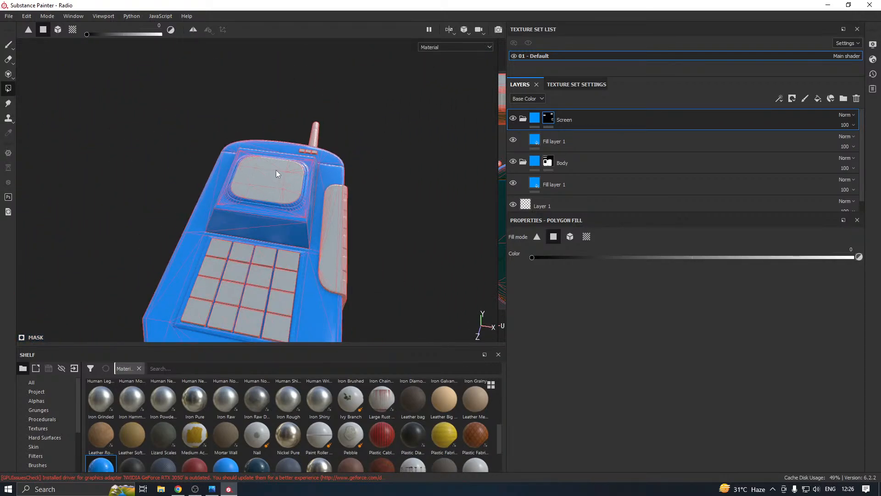
pyautogui.keyDown('alt'); pyautogui.moveTo(277, 173); pyautogui.dragTo(351, 208); pyautogui.keyUp('alt')
pyautogui.keyDown('alt'); pyautogui.moveTo(352, 208); pyautogui.dragTo(299, 207, button='middle'); pyautogui.keyUp('alt')
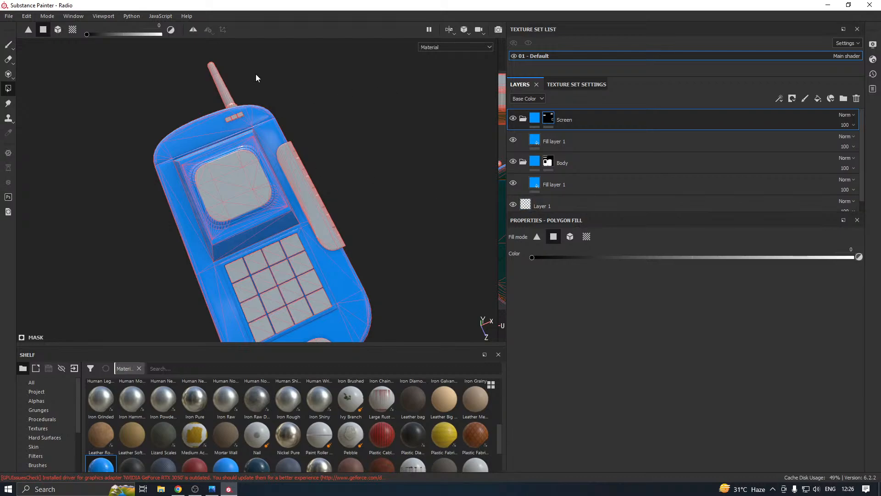
# - Leave Polygon Fill and set the base color of the Screen folder's fill layer to green
pyautogui.click(11, 46)
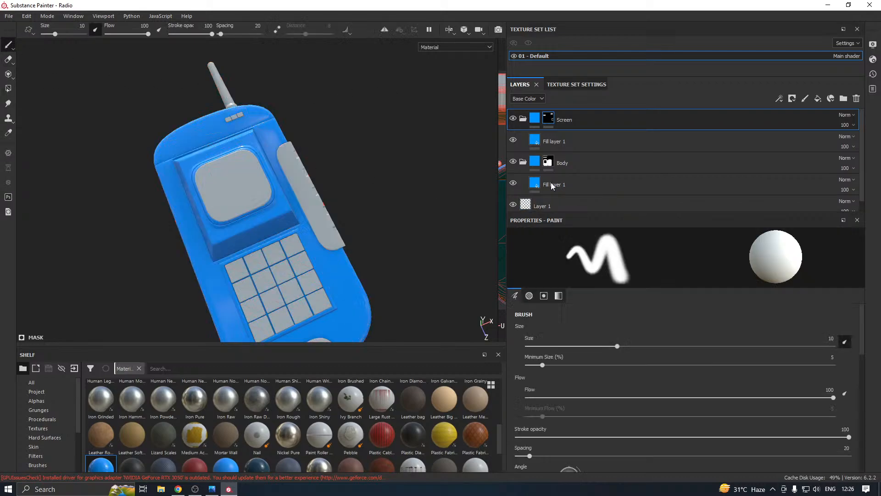
pyautogui.click(552, 144)
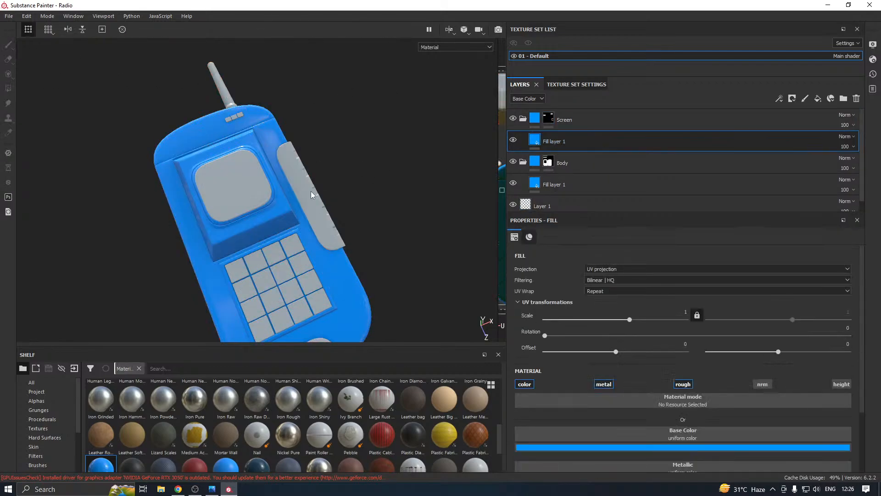
pyautogui.click(542, 447)
pyautogui.moveTo(633, 391); pyautogui.dragTo(611, 390)
pyautogui.click(603, 407)
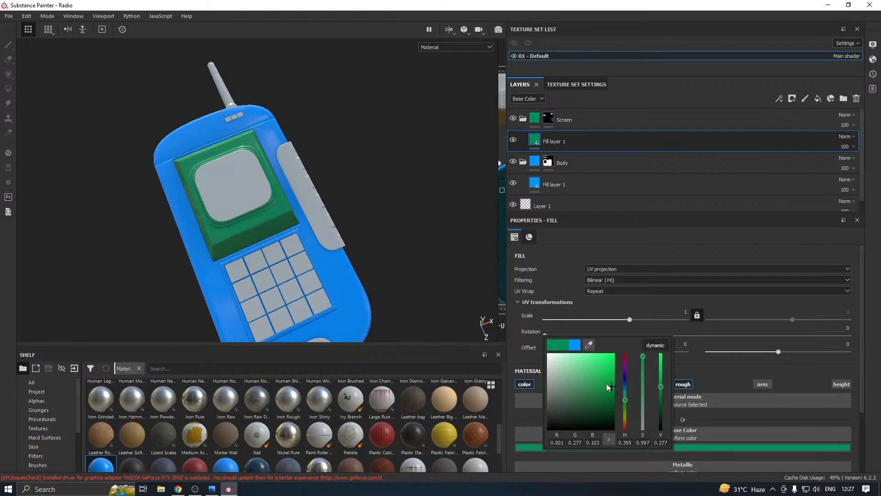
# - Set the base color of the Body folder's fill layer to a dark mustard yellow
pyautogui.click(561, 185)
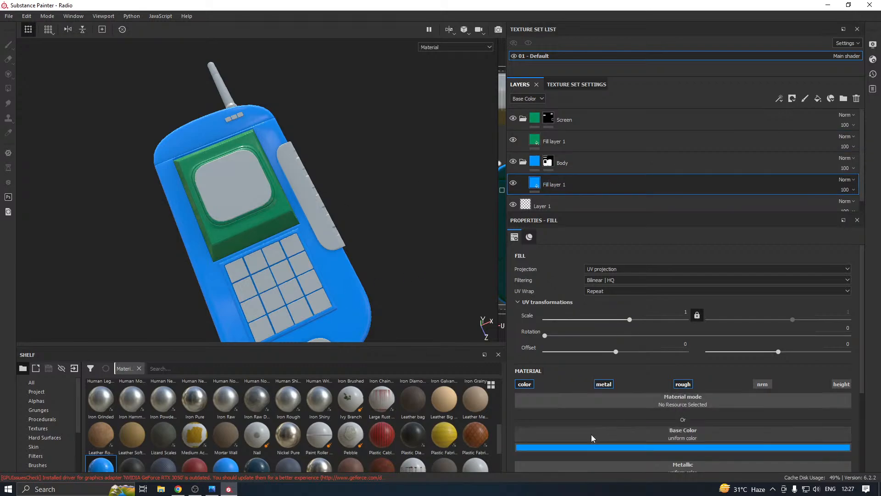
pyautogui.click(569, 448)
pyautogui.moveTo(657, 407)
pyautogui.mouseDown()
pyautogui.moveTo(654, 427)
pyautogui.moveTo(652, 421)
pyautogui.mouseUp()
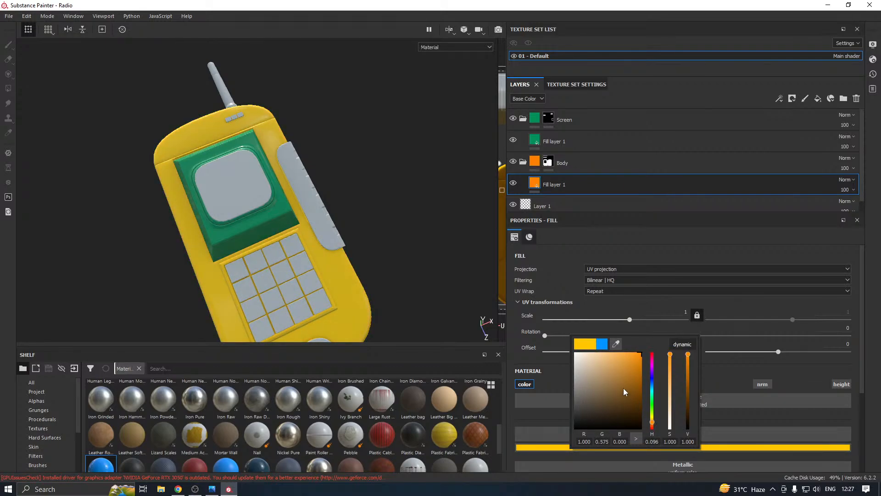
pyautogui.moveTo(625, 387); pyautogui.dragTo(654, 386)
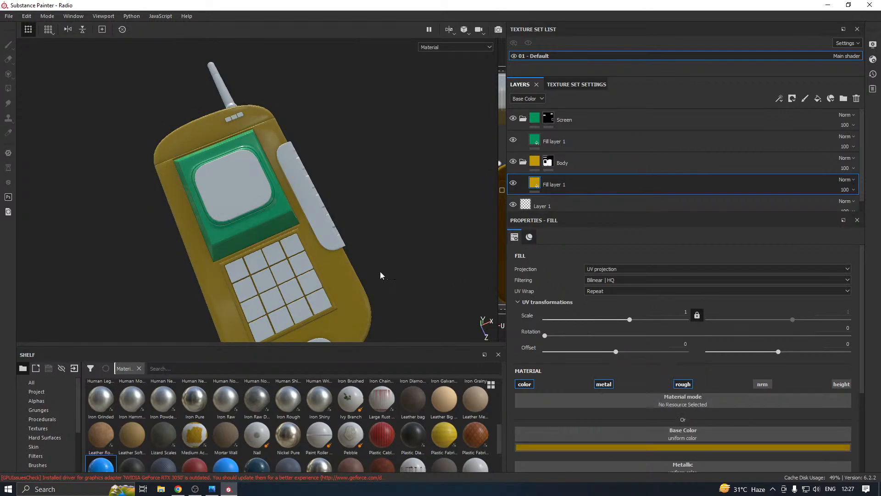
# - Increase the roughness of the Body fill layer and set the Screen fill layer's roughness to 0.3764
pyautogui.keyDown('alt'); pyautogui.moveTo(427, 284); pyautogui.dragTo(342, 248); pyautogui.keyUp('alt')
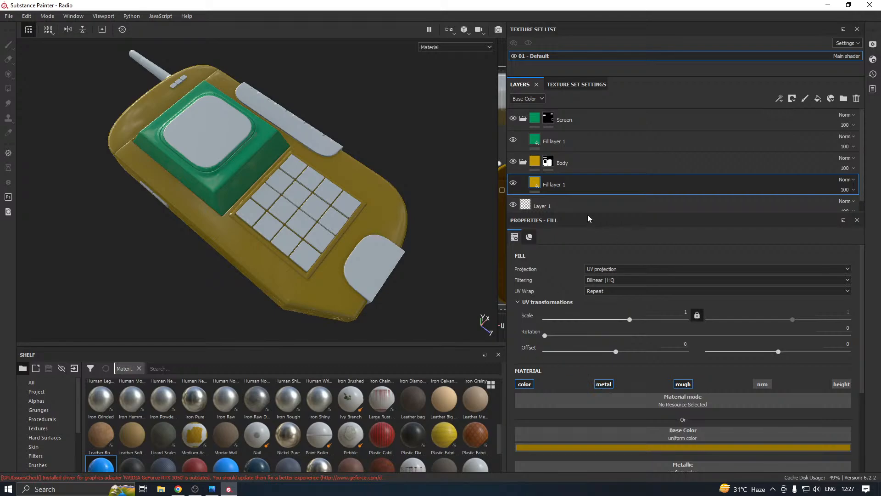
pyautogui.scroll(-5, 574, 404)
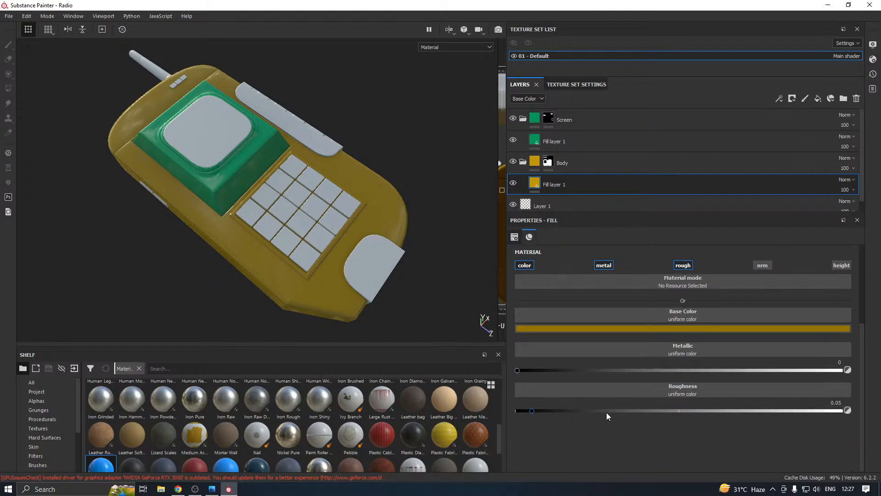
pyautogui.moveTo(606, 411); pyautogui.dragTo(659, 410)
pyautogui.keyDown('alt'); pyautogui.moveTo(358, 257); pyautogui.dragTo(284, 216); pyautogui.keyUp('alt')
pyautogui.click(549, 143)
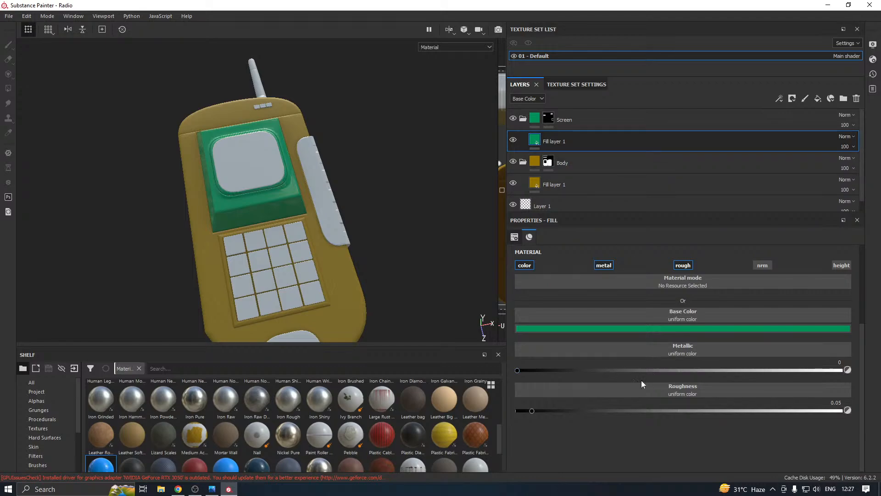
pyautogui.moveTo(541, 411); pyautogui.dragTo(638, 411)
pyautogui.keyDown('alt'); pyautogui.moveTo(394, 321); pyautogui.dragTo(338, 243); pyautogui.keyUp('alt')
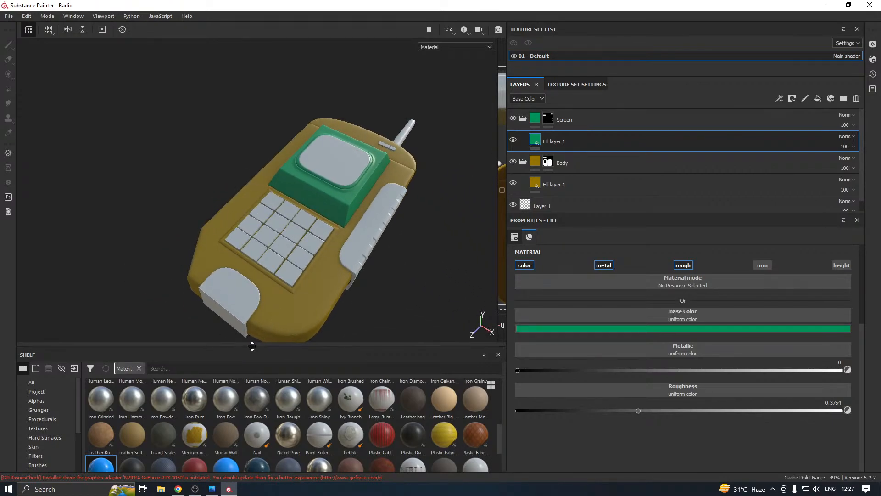
# - Enlarge the material shelf and apply the Steel Rough material to the Screen folder's fill layer
pyautogui.moveTo(252, 346); pyautogui.dragTo(252, 262)
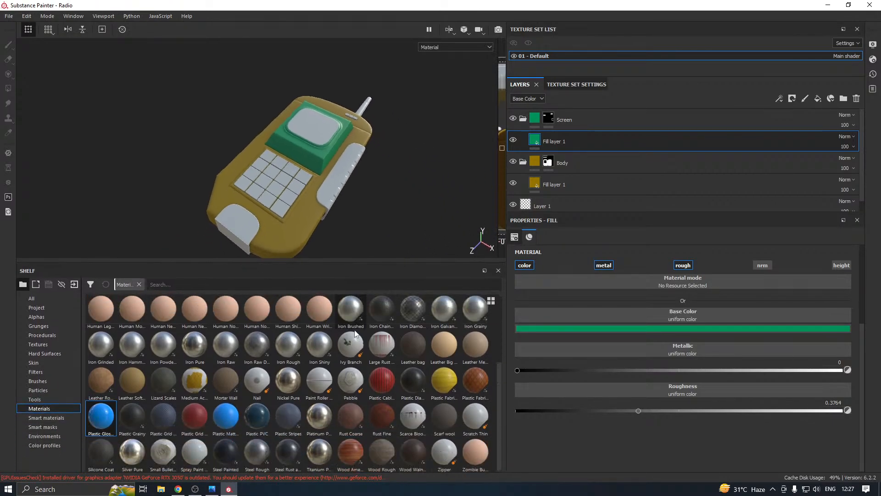
pyautogui.click(263, 453)
pyautogui.moveTo(156, 379)
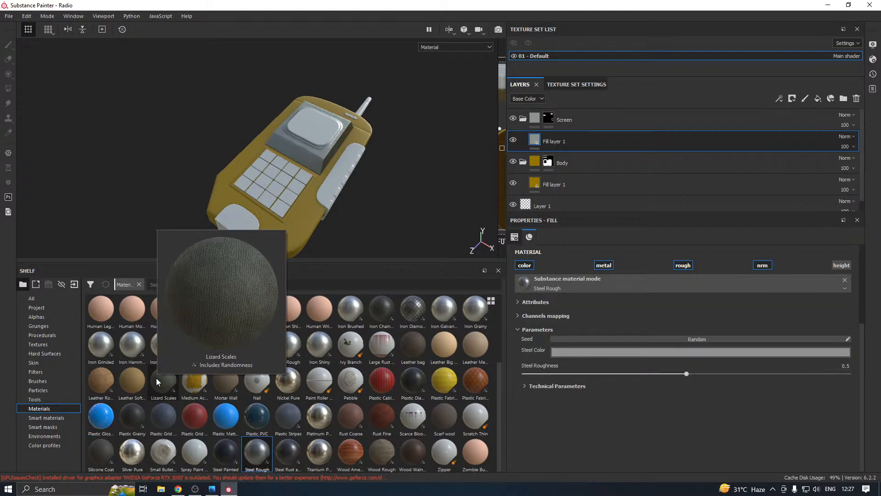
pyautogui.scroll(6, 297, 162)
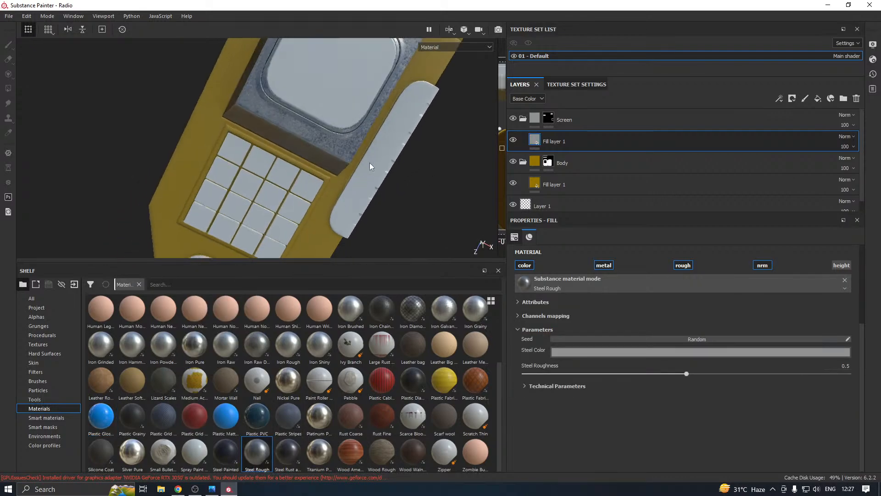
pyautogui.keyDown('alt'); pyautogui.moveTo(371, 166); pyautogui.dragTo(312, 137); pyautogui.keyUp('alt')
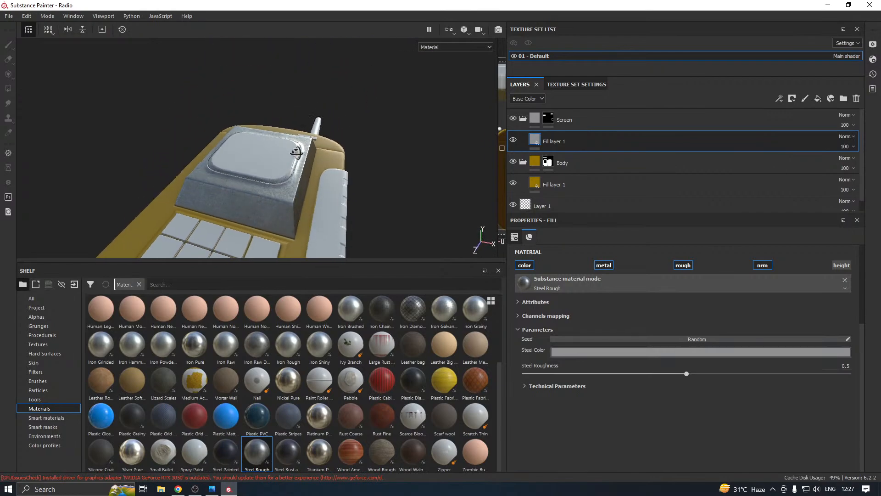
# - Set the Steel Color of the Screen fill layer to green, about RGB 0.083, 0.533, 0.283
pyautogui.click(596, 352)
pyautogui.moveTo(678, 409)
pyautogui.mouseDown()
pyautogui.moveTo(676, 436)
pyautogui.moveTo(676, 418)
pyautogui.mouseUp()
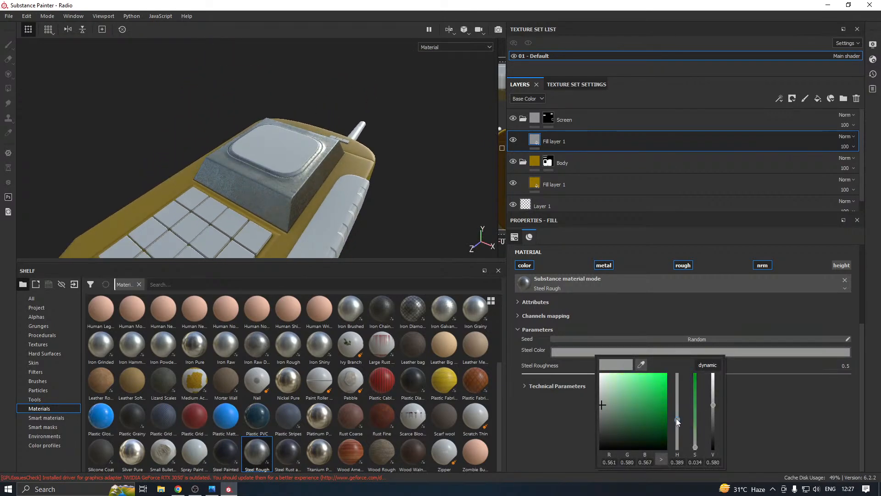
pyautogui.click(651, 420)
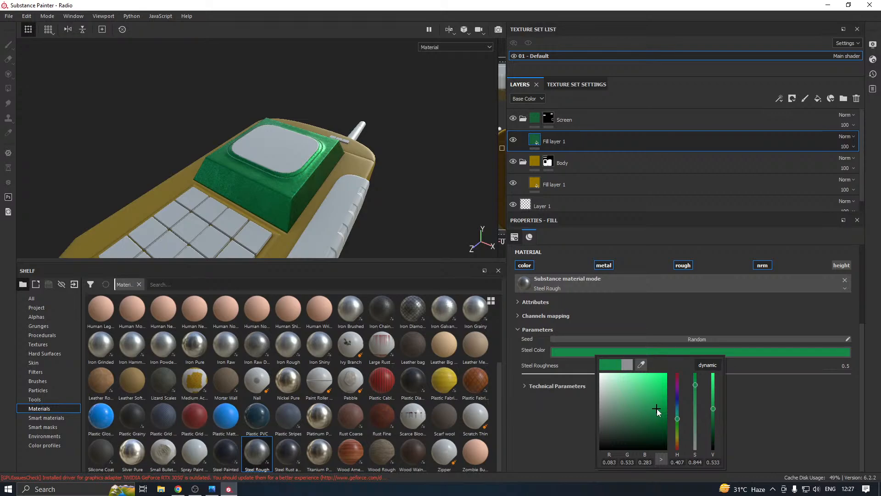
pyautogui.click(541, 453)
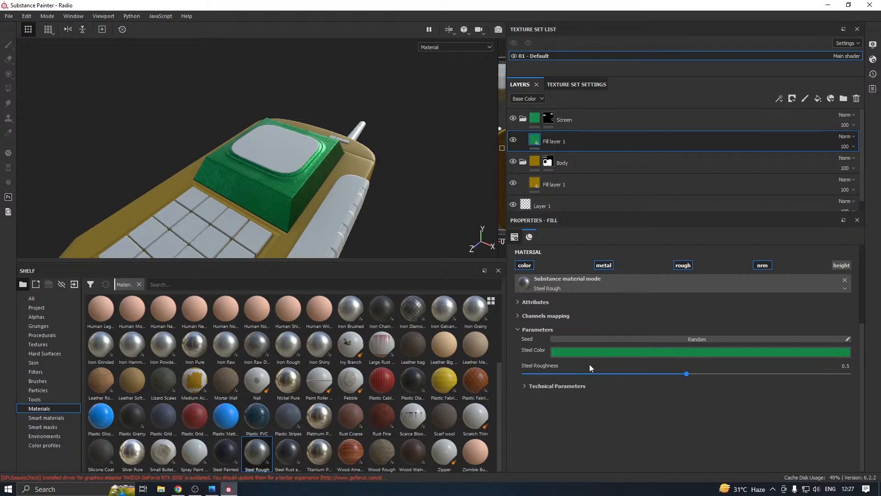
# - Disable the metal channel on the Screen fill layer and set its Steel Roughness to 0.33
pyautogui.click(604, 266)
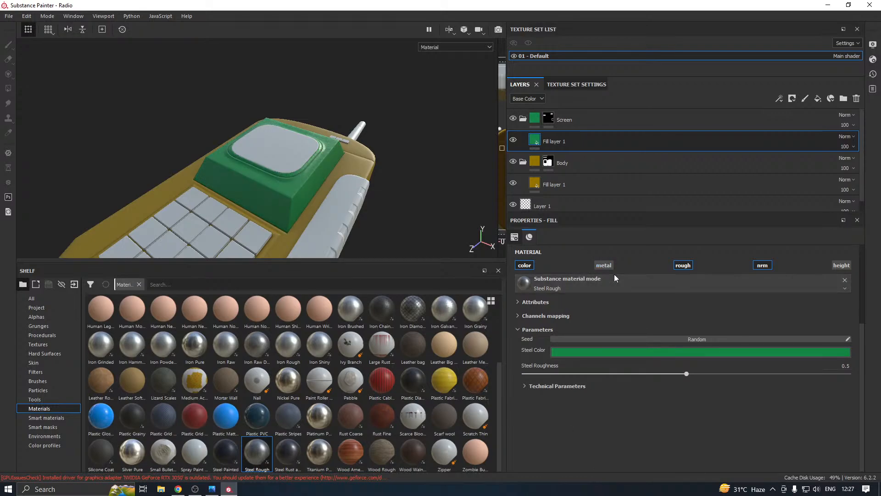
pyautogui.click(631, 373)
pyautogui.keyDown('alt'); pyautogui.moveTo(354, 192); pyautogui.dragTo(393, 134); pyautogui.keyUp('alt')
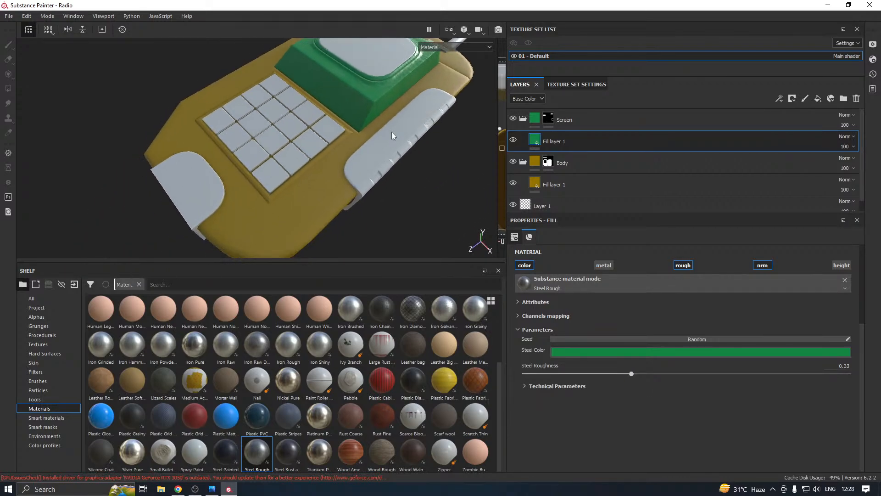
# - Apply the Steel Rough material to the Body folder's fill layer and set its Steel Color to dark grey, RGB 0.204
pyautogui.click(584, 184)
pyautogui.moveTo(256, 452); pyautogui.dragTo(683, 282)
pyautogui.click(597, 351)
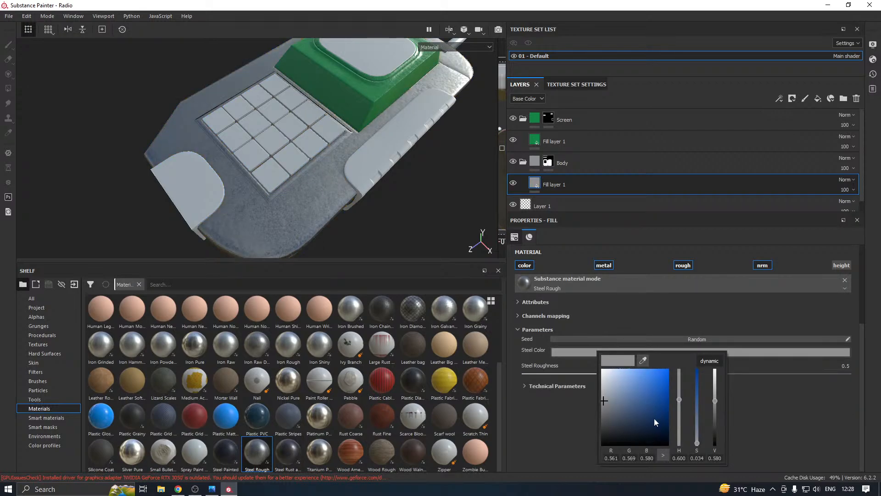
pyautogui.moveTo(676, 400); pyautogui.dragTo(593, 430)
pyautogui.moveTo(440, 223)
pyautogui.keyDown('alt'); pyautogui.mouseDown()
pyautogui.moveTo(250, 228)
pyautogui.moveTo(331, 135)
pyautogui.moveTo(457, 222)
pyautogui.mouseUp(); pyautogui.keyUp('alt')
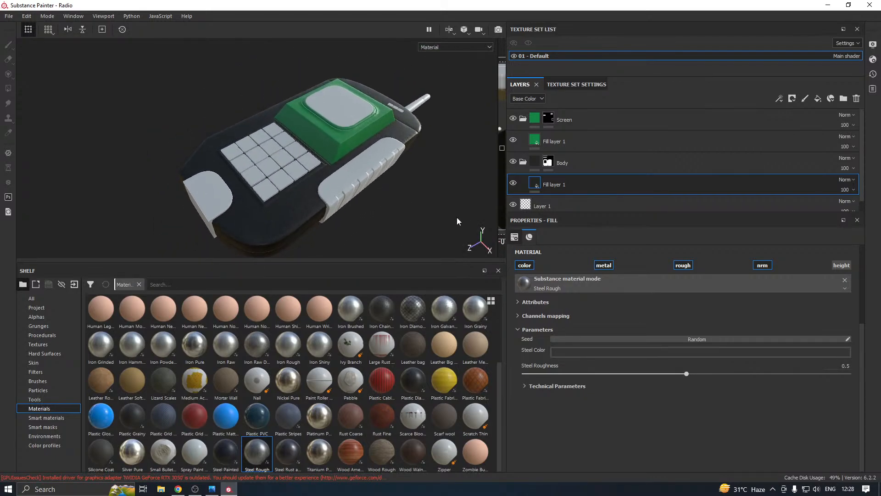
# - Change the Body fill layer's Steel Color to a brownish orange and disable its metal channel
pyautogui.click(627, 352)
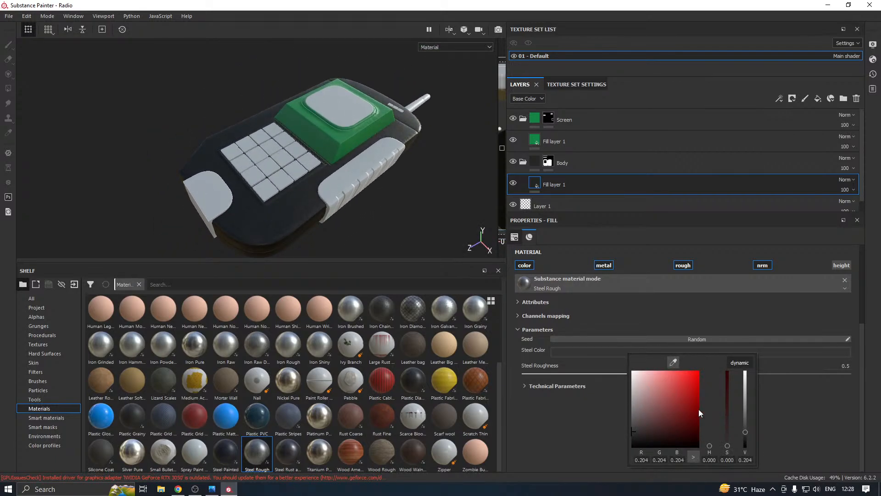
pyautogui.moveTo(709, 448); pyautogui.dragTo(710, 440)
pyautogui.moveTo(691, 406); pyautogui.dragTo(695, 398)
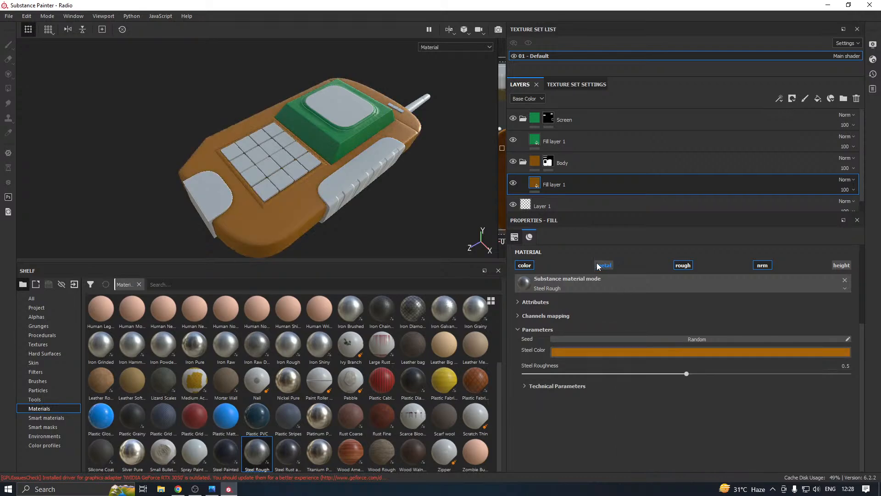
pyautogui.keyDown('alt'); pyautogui.moveTo(309, 197); pyautogui.dragTo(410, 241); pyautogui.keyUp('alt')
pyautogui.scroll(-6, 264, 213)
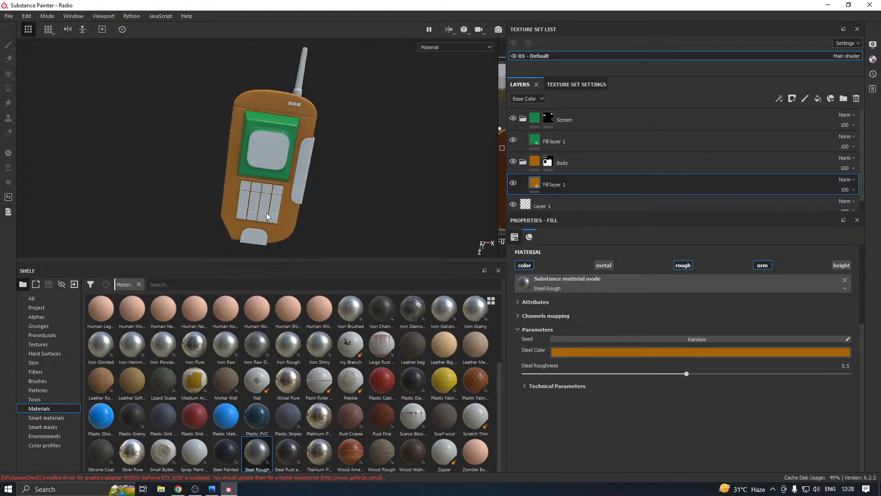
# - Set the Steel Color of the Body folder's fill layer to dark grey, RGB 0.120
pyautogui.keyDown('alt'); pyautogui.moveTo(266, 213); pyautogui.dragTo(162, 169); pyautogui.keyUp('alt')
pyautogui.scroll(3, 172, 183)
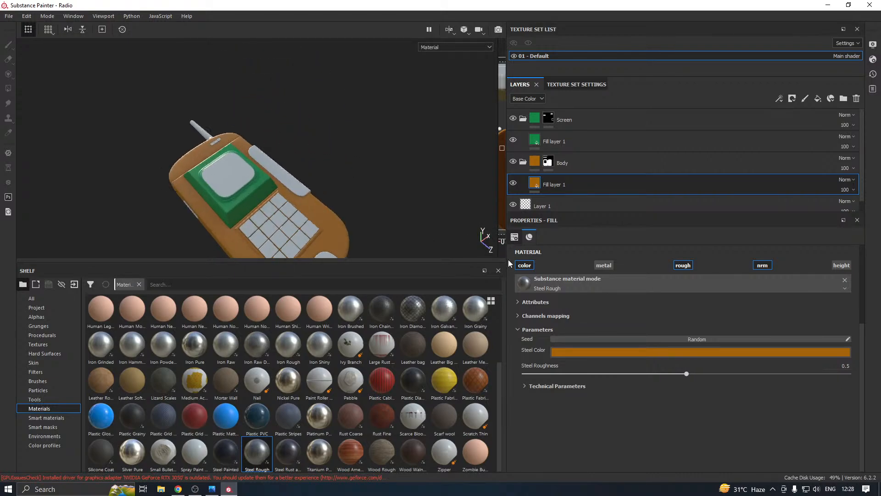
pyautogui.click(592, 350)
pyautogui.click(599, 431)
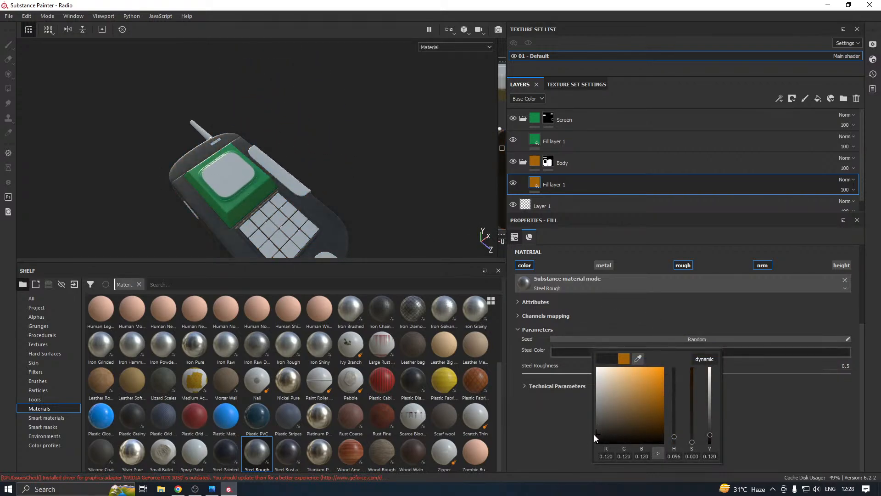
pyautogui.click(388, 223)
pyautogui.keyDown('alt'); pyautogui.moveTo(389, 223); pyautogui.dragTo(280, 197); pyautogui.keyUp('alt')
# - Set the Steel Color of the Screen folder's fill layer to medium grey, RGB 0.407, and enlarge the 3D viewport
pyautogui.click(579, 143)
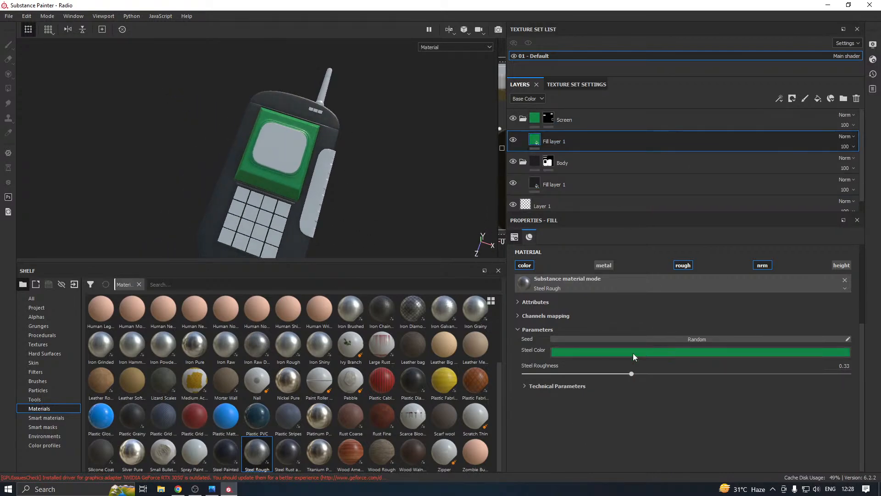
pyautogui.click(607, 354)
pyautogui.moveTo(621, 413); pyautogui.dragTo(594, 420)
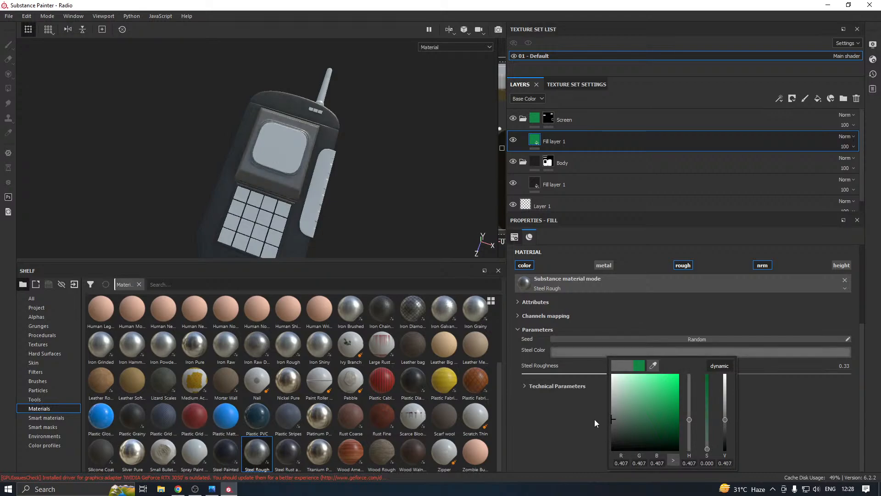
pyautogui.click(385, 218)
pyautogui.keyDown('alt'); pyautogui.moveTo(386, 218); pyautogui.dragTo(337, 166); pyautogui.keyUp('alt')
pyautogui.moveTo(276, 262); pyautogui.dragTo(276, 367)
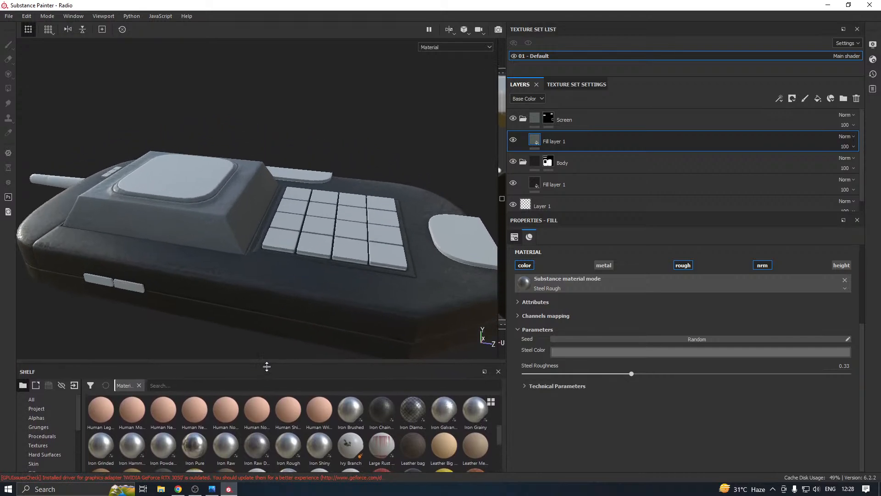
pyautogui.keyDown('alt'); pyautogui.moveTo(271, 322); pyautogui.dragTo(235, 172); pyautogui.keyUp('alt')
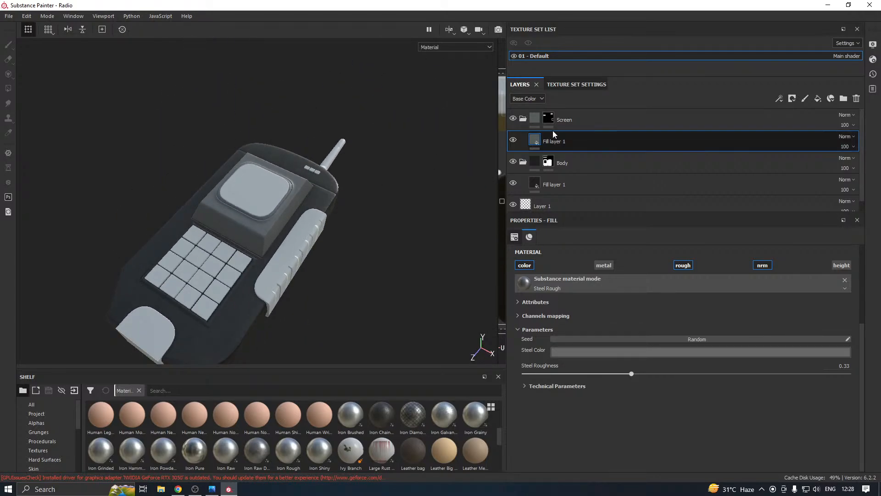
# - Duplicate the Screen folder and clear the mask on the copy
pyautogui.click(591, 121)
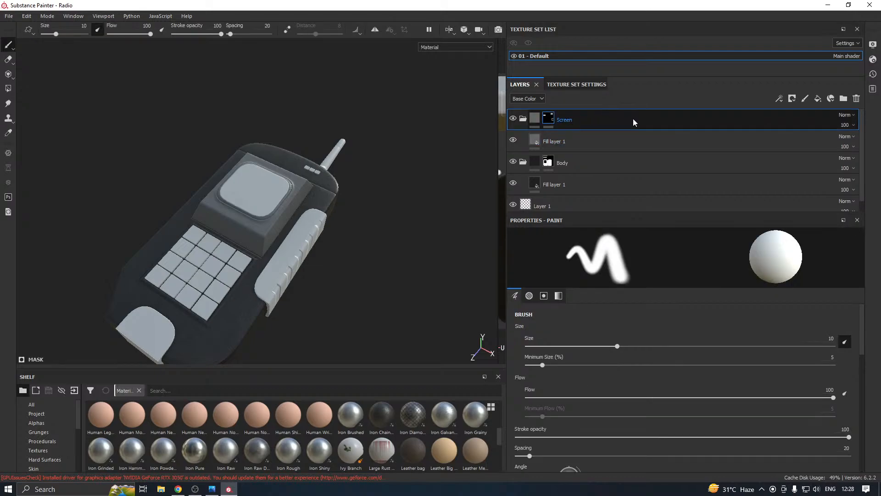
pyautogui.rightClick(633, 121)
pyautogui.click(673, 298)
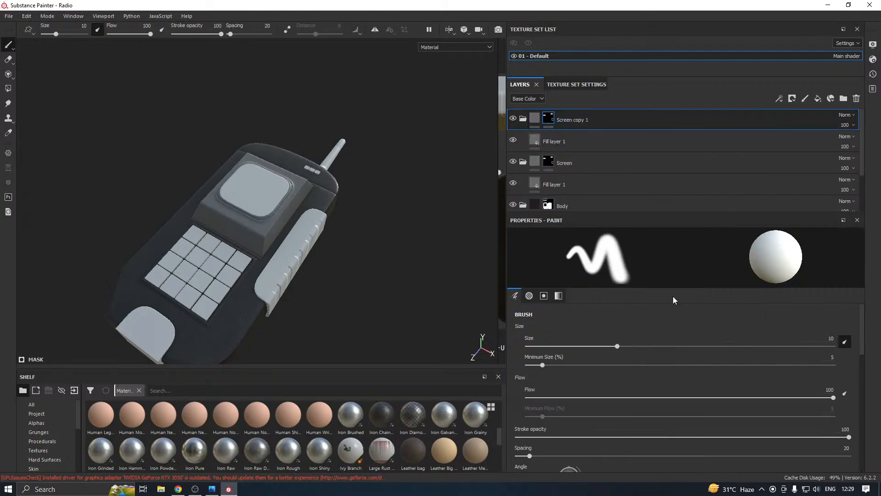
pyautogui.doubleClick(564, 120)
pyautogui.rightClick(548, 120)
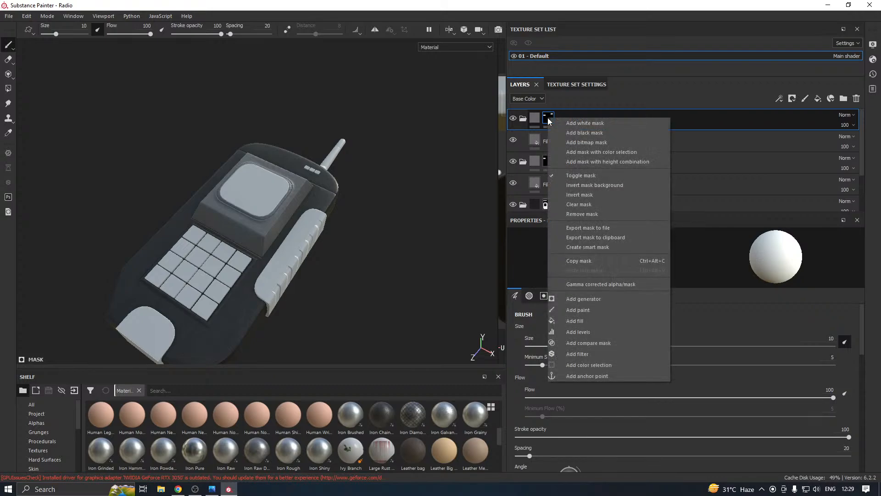
pyautogui.click(590, 206)
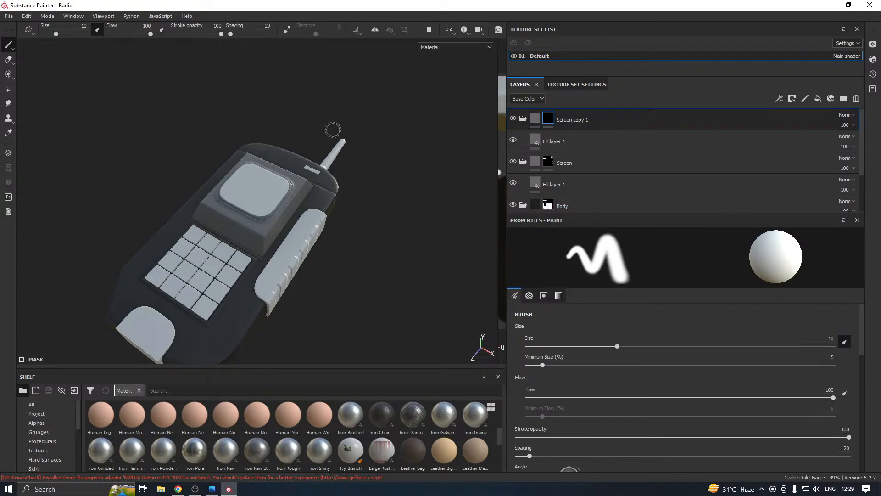
# - Set Polygon Fill to mesh mode and apply the Leather bag material to the fill layer in the copied Screen folder
pyautogui.click(9, 88)
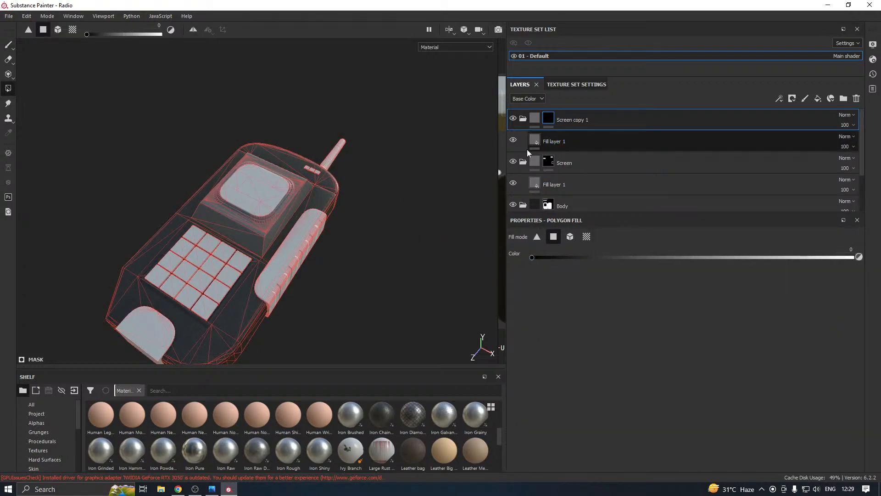
pyautogui.click(570, 239)
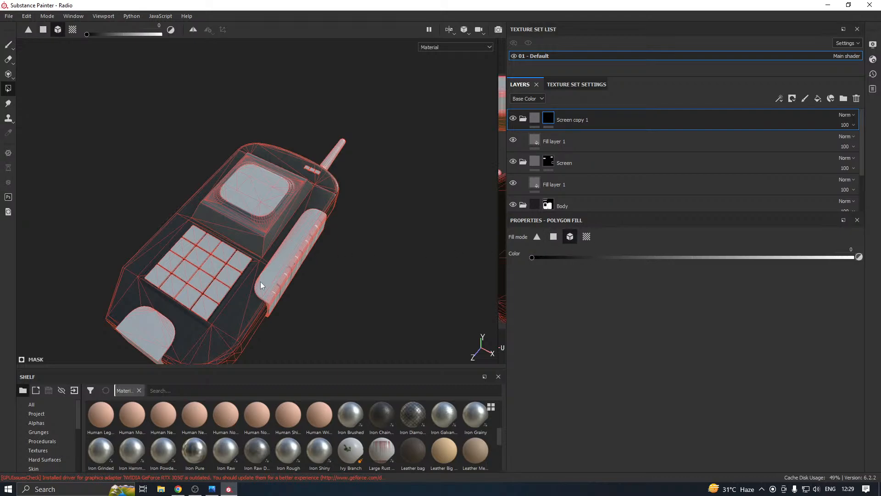
pyautogui.click(553, 142)
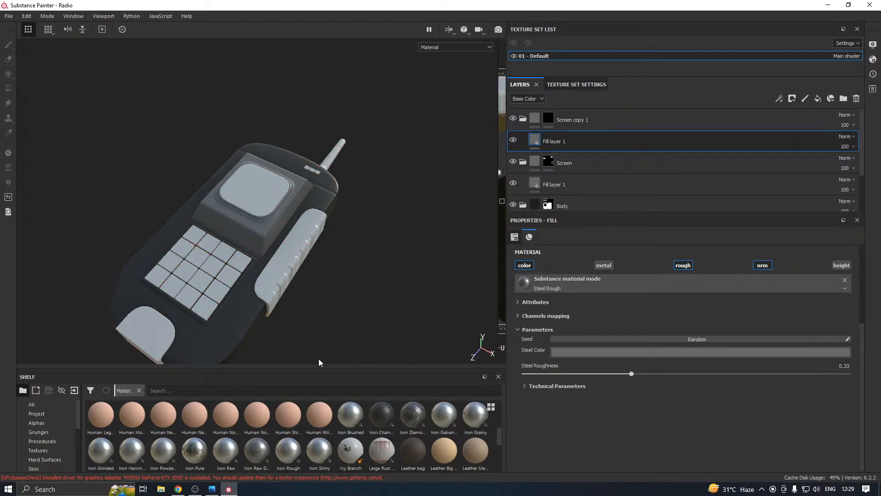
pyautogui.click(415, 449)
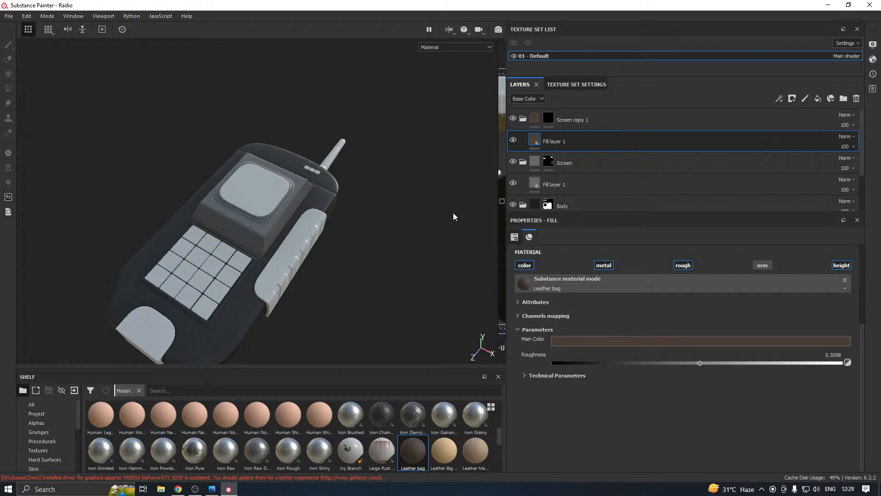
# - Reveal the leather on the side grip and lower pad by filling those meshes white in the copied folder's mask
pyautogui.click(549, 118)
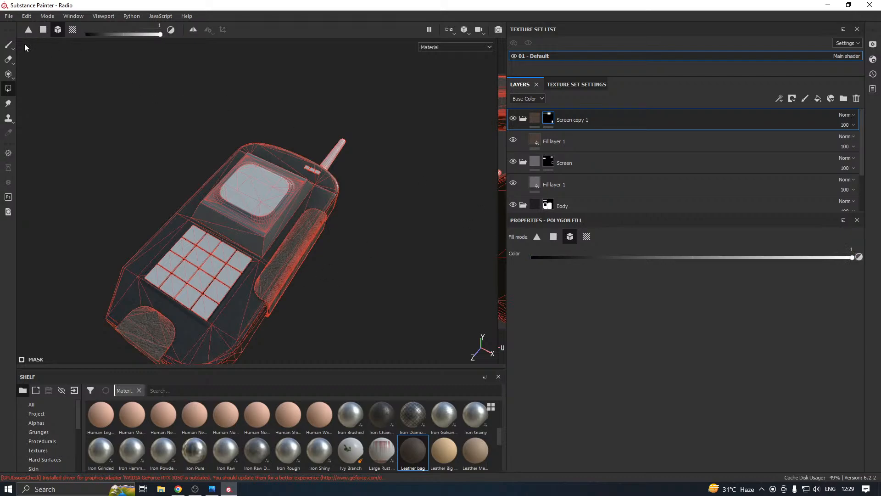
pyautogui.click(9, 44)
pyautogui.moveTo(197, 123)
pyautogui.keyDown('alt'); pyautogui.mouseDown()
pyautogui.moveTo(255, 187)
pyautogui.moveTo(281, 235)
pyautogui.moveTo(315, 240)
pyautogui.moveTo(385, 348)
pyautogui.moveTo(343, 214)
pyautogui.mouseUp(); pyautogui.keyUp('alt')
pyautogui.scroll(4, 293, 259)
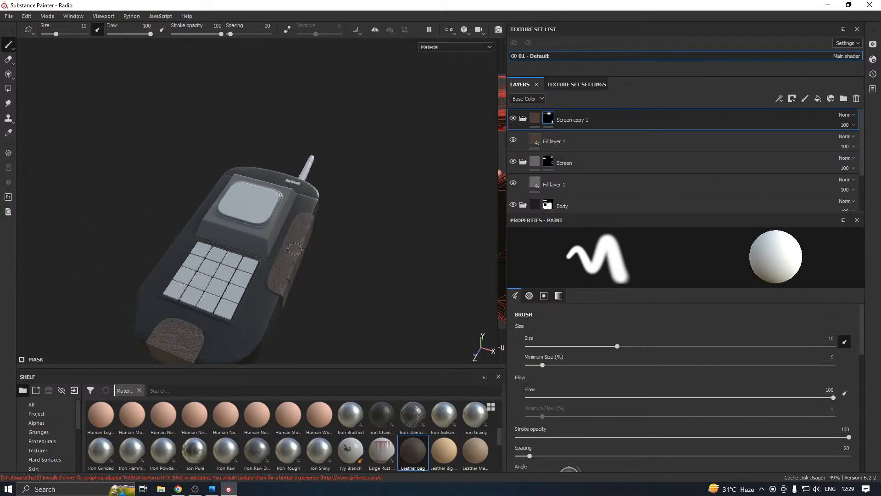
pyautogui.keyDown('alt'); pyautogui.moveTo(292, 259); pyautogui.dragTo(211, 202); pyautogui.keyUp('alt')
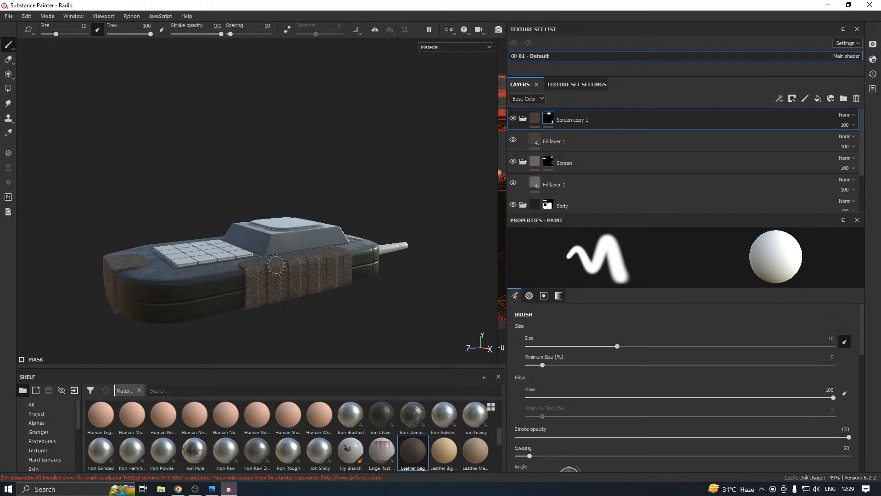
# - Set the UV scale of the Leather bag fill layer to 2
pyautogui.click(532, 145)
pyautogui.scroll(5, 623, 294)
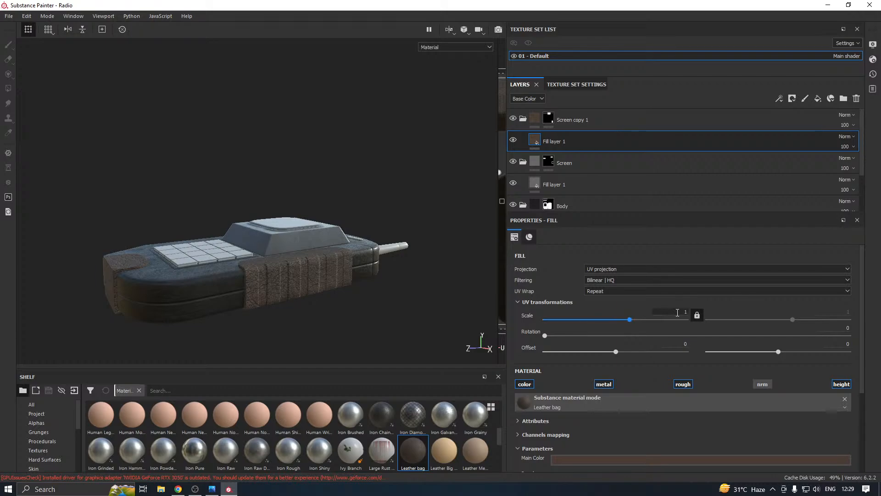
pyautogui.write('2')
pyautogui.click(672, 421)
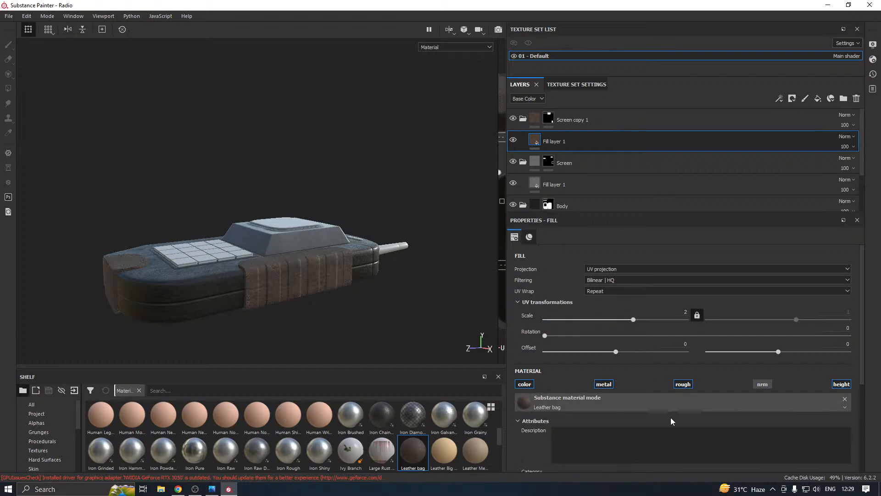
pyautogui.scroll(5, 274, 278)
pyautogui.keyDown('alt'); pyautogui.moveTo(299, 291); pyautogui.dragTo(327, 318); pyautogui.keyUp('alt')
# - Switch the Leather bag fill layer to Tri-planar projection and set its UV scale to 6.38
pyautogui.click(608, 270)
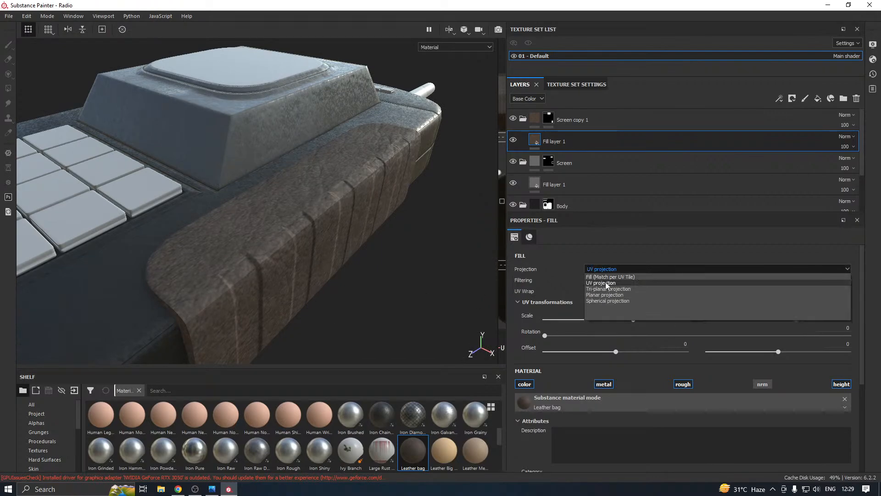
pyautogui.click(602, 289)
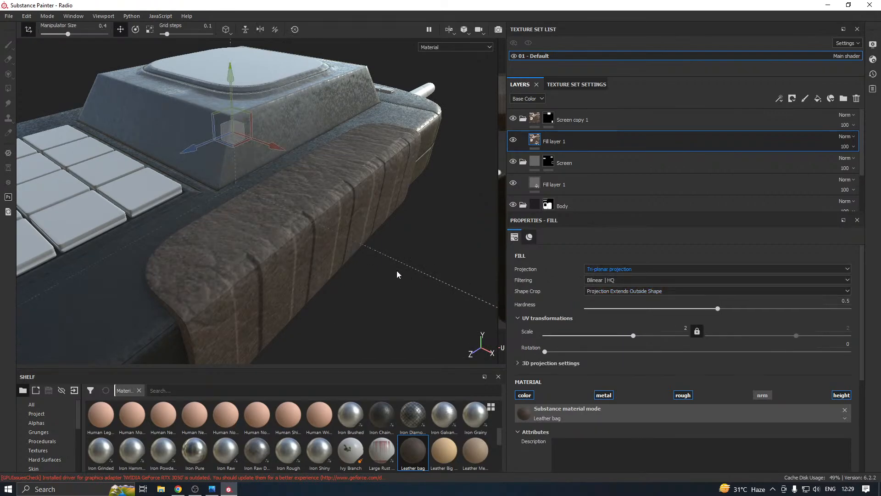
pyautogui.moveTo(638, 336); pyautogui.dragTo(641, 336)
pyautogui.scroll(-1, 297, 226)
pyautogui.scroll(-3, 297, 228)
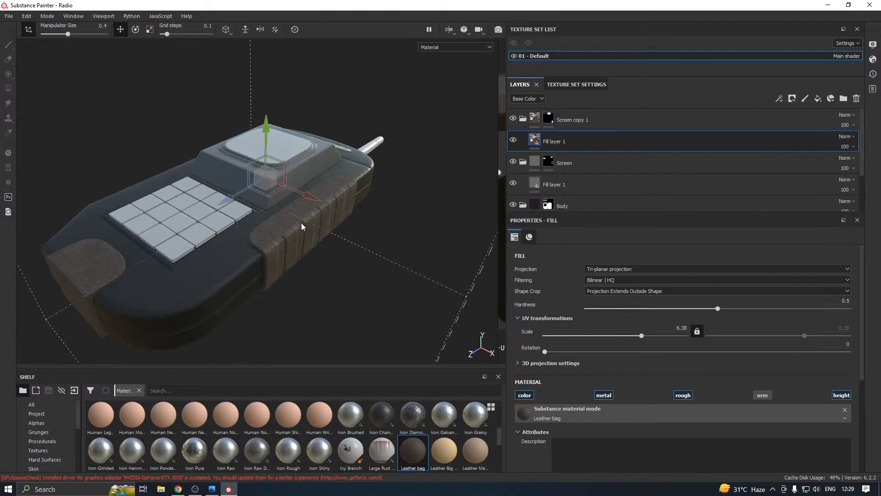
pyautogui.keyDown('alt'); pyautogui.moveTo(303, 227); pyautogui.dragTo(391, 265); pyautogui.keyUp('alt')
pyautogui.click(419, 251)
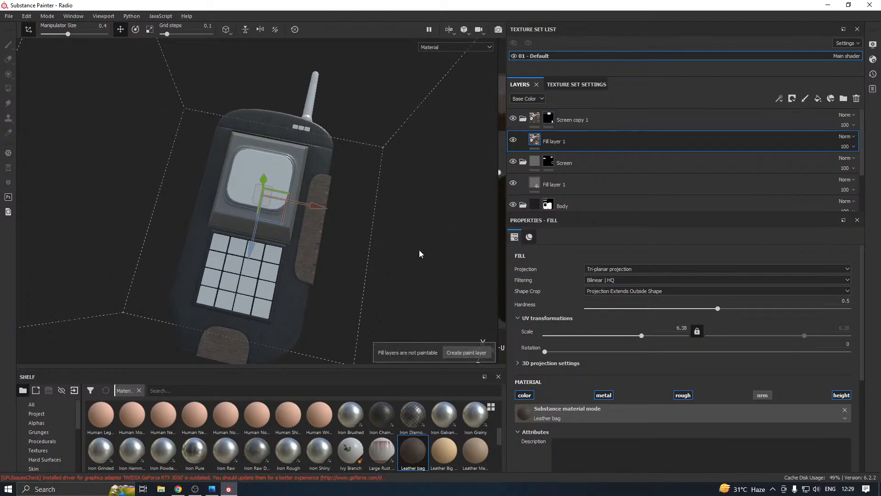
# - Set the Leather bag fill layer's projection back to UV projection and inspect the leather on the side grip
pyautogui.click(625, 270)
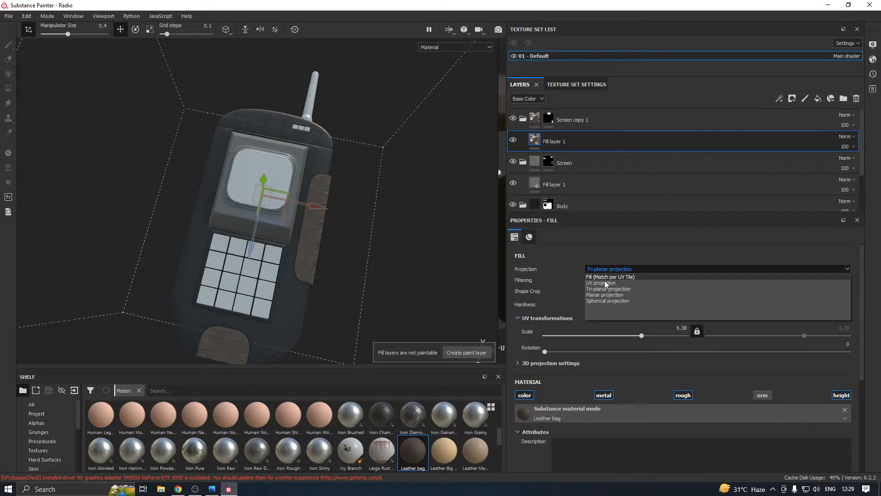
pyautogui.click(603, 280)
pyautogui.moveTo(349, 266)
pyautogui.keyDown('alt'); pyautogui.mouseDown()
pyautogui.moveTo(275, 243)
pyautogui.moveTo(338, 266)
pyautogui.moveTo(350, 282)
pyautogui.moveTo(222, 185)
pyautogui.moveTo(234, 195)
pyautogui.mouseUp(); pyautogui.keyUp('alt')
pyautogui.scroll(1, 348, 280)
pyautogui.scroll(4, 258, 216)
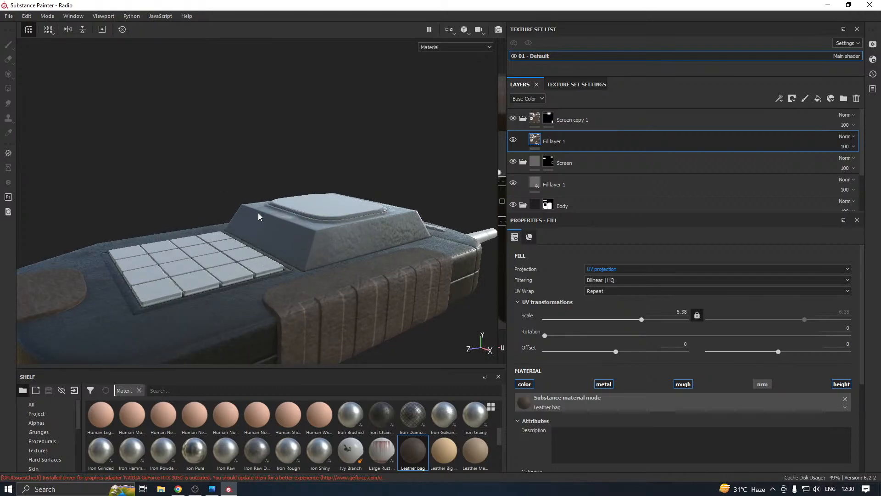
pyautogui.keyDown('alt'); pyautogui.moveTo(268, 225); pyautogui.dragTo(271, 202); pyautogui.keyUp('alt')
pyautogui.scroll(-5, 274, 212)
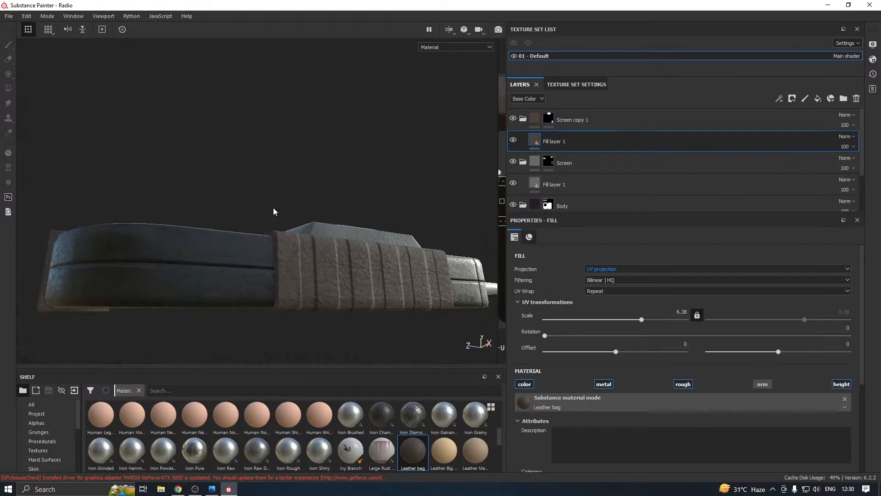
pyautogui.keyDown('alt'); pyautogui.moveTo(333, 192); pyautogui.dragTo(360, 142); pyautogui.keyUp('alt')
pyautogui.keyDown('alt'); pyautogui.moveTo(231, 192); pyautogui.dragTo(279, 183, button='middle'); pyautogui.keyUp('alt')
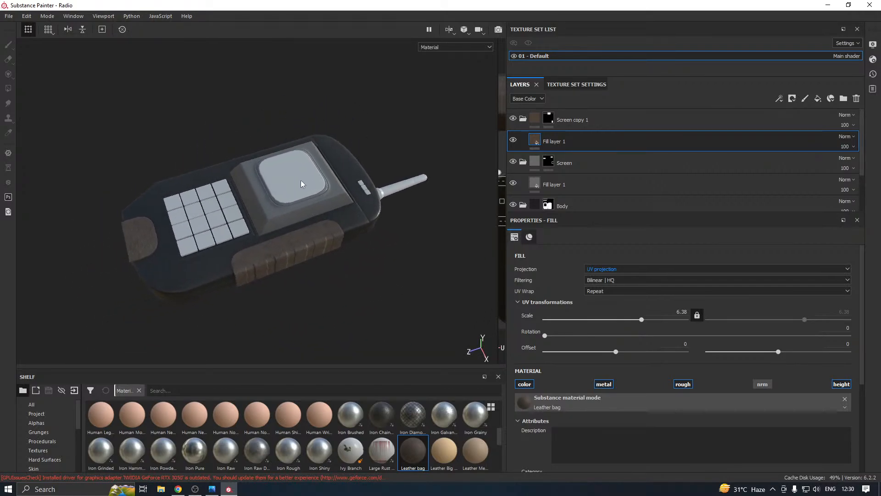
# - Set the Steel Color of the original Screen folder's fill layer to dark grey, RGB 0.162
pyautogui.click(620, 185)
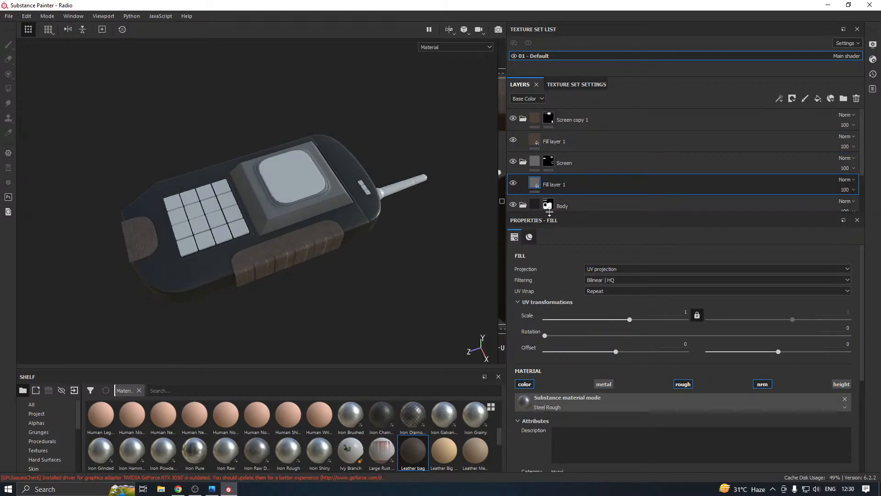
pyautogui.moveTo(550, 212); pyautogui.dragTo(549, 183)
pyautogui.scroll(-5, 549, 403)
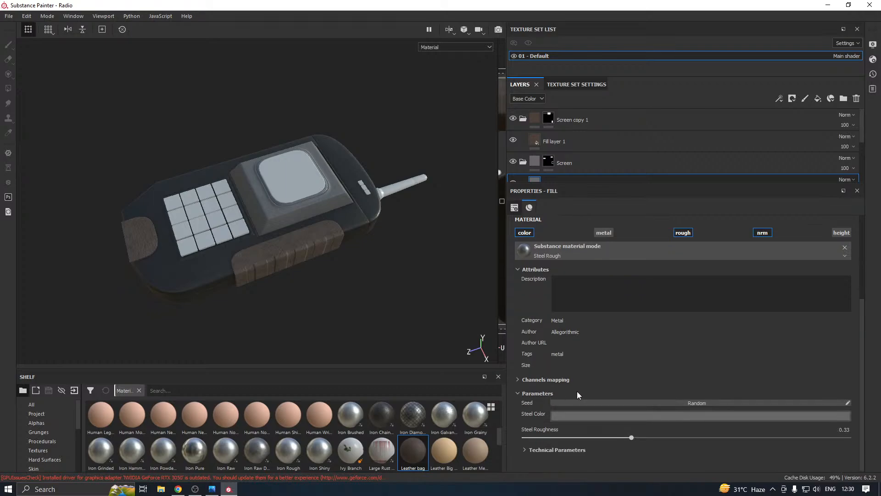
pyautogui.click(571, 415)
pyautogui.moveTo(586, 382); pyautogui.dragTo(572, 387)
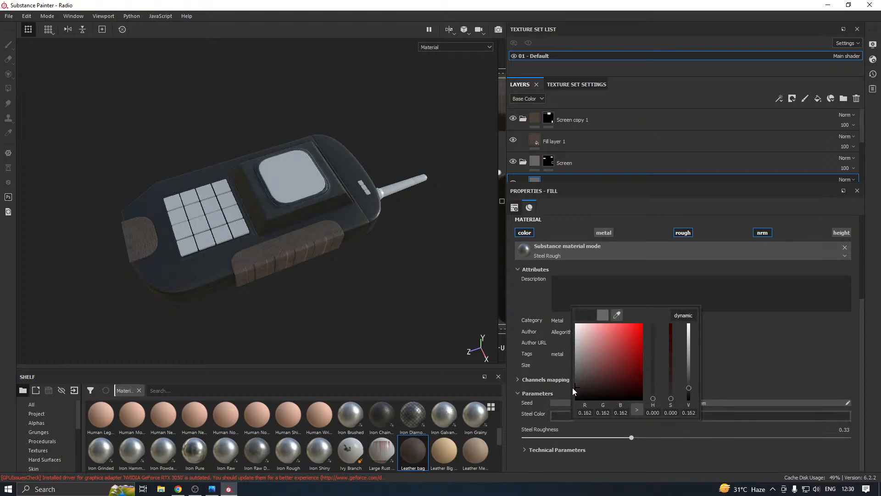
pyautogui.keyDown('alt'); pyautogui.moveTo(322, 276); pyautogui.dragTo(435, 248); pyautogui.keyUp('alt')
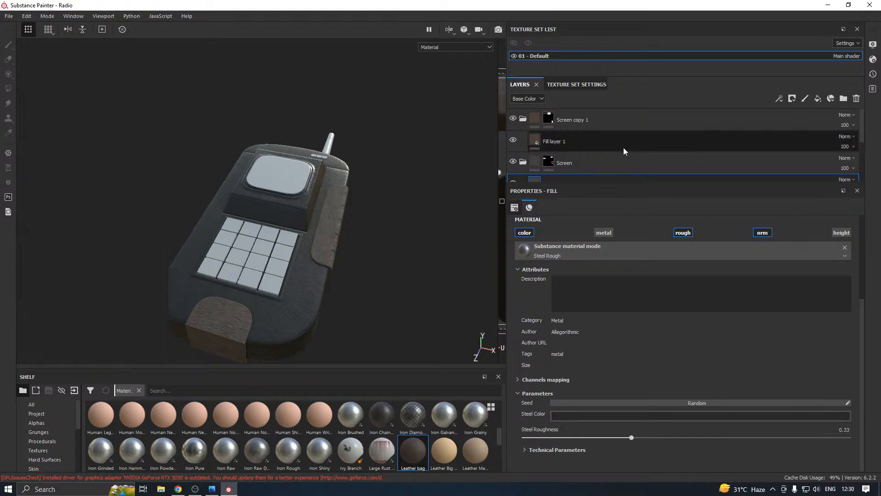
# - Duplicate the Body folder and clear the mask on the duplicate
pyautogui.moveTo(565, 183); pyautogui.dragTo(565, 255)
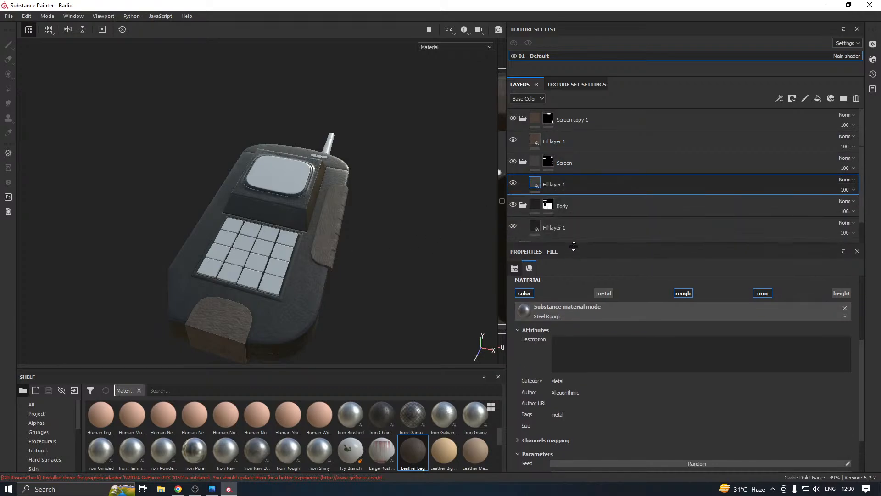
pyautogui.click(587, 128)
pyautogui.keyDown('alt'); pyautogui.moveTo(343, 158); pyautogui.dragTo(334, 190); pyautogui.keyUp('alt')
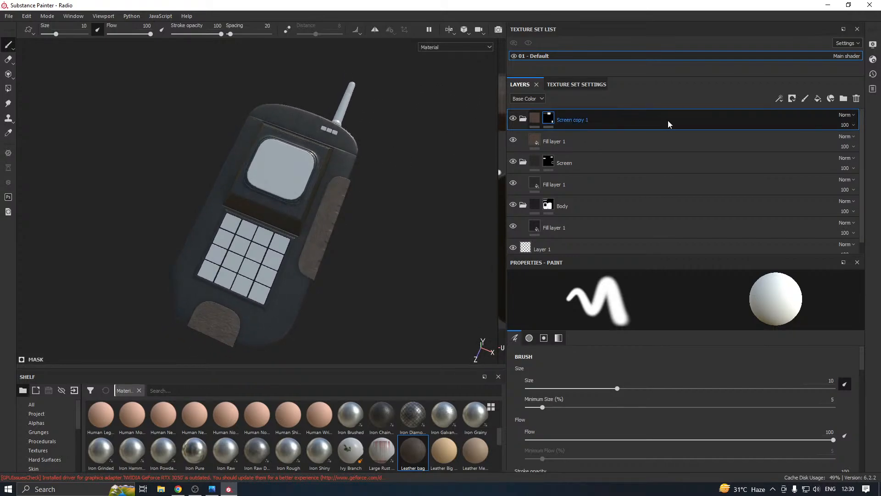
pyautogui.rightClick(618, 121)
pyautogui.click(581, 195)
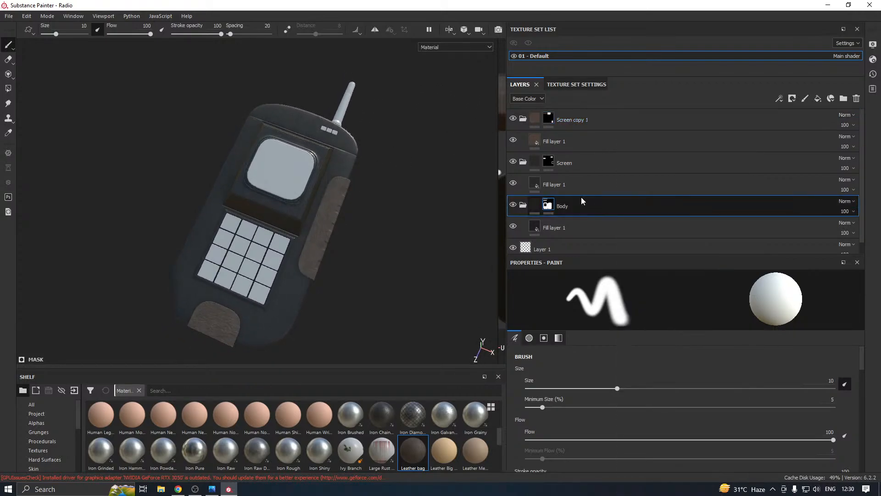
pyautogui.rightClick(580, 197)
pyautogui.click(615, 183)
pyautogui.rightClick(550, 205)
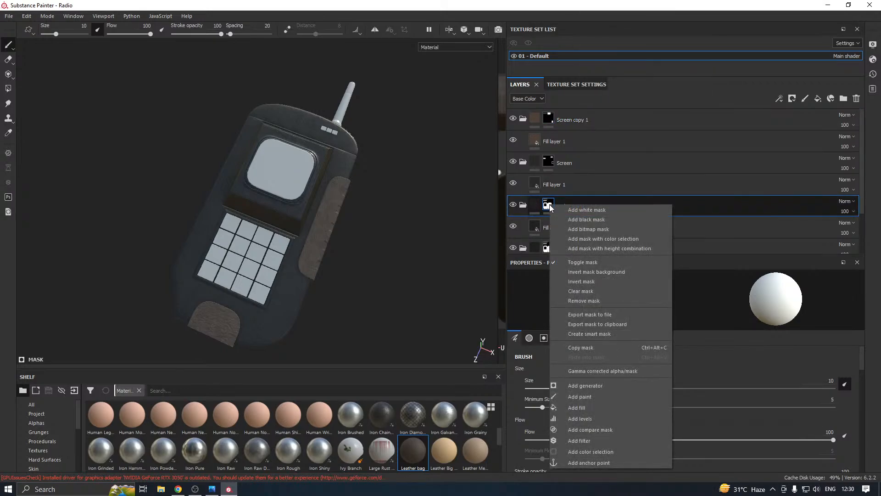
pyautogui.click(585, 291)
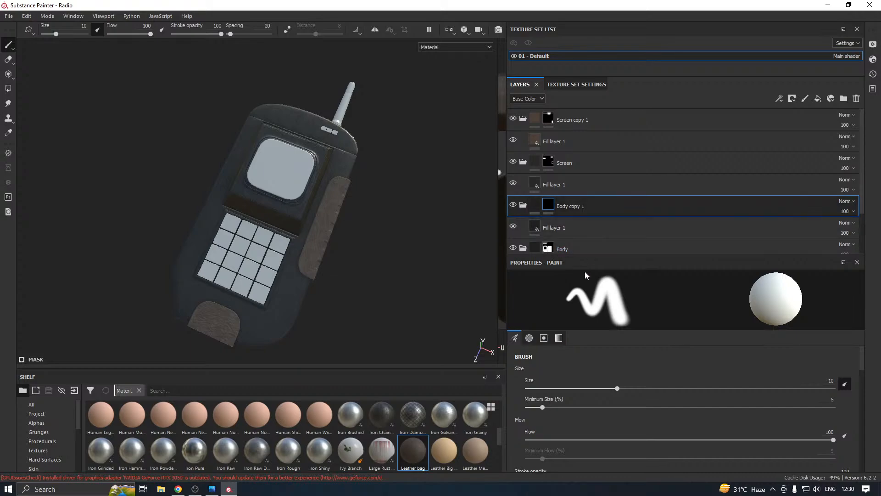
# - Rename the duplicated Body folder as Keys
pyautogui.moveTo(577, 253); pyautogui.dragTo(577, 284)
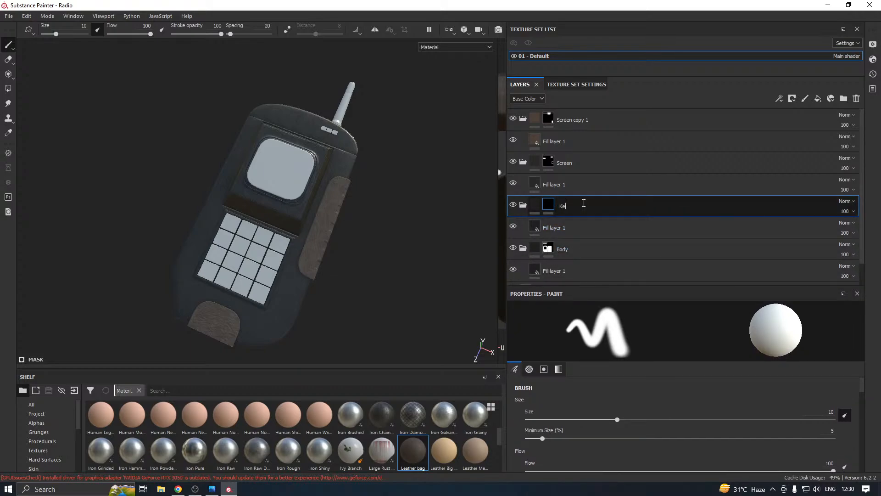
pyautogui.click(589, 213)
pyautogui.write('Keys')
pyautogui.press('Return')
# - Fill all the keypad keys and the raised button on the radio's side into the Keys folder's mask using Polygon Fill
pyautogui.click(554, 234)
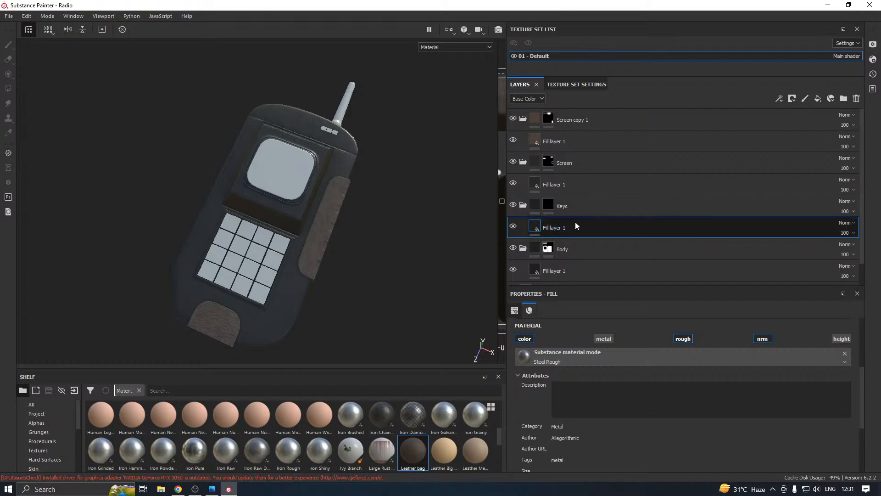
pyautogui.click(548, 205)
pyautogui.click(8, 88)
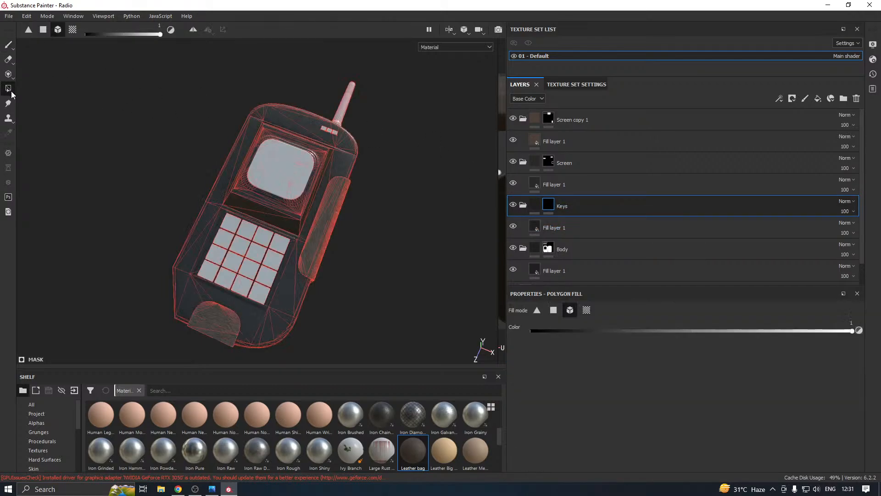
pyautogui.click(264, 296)
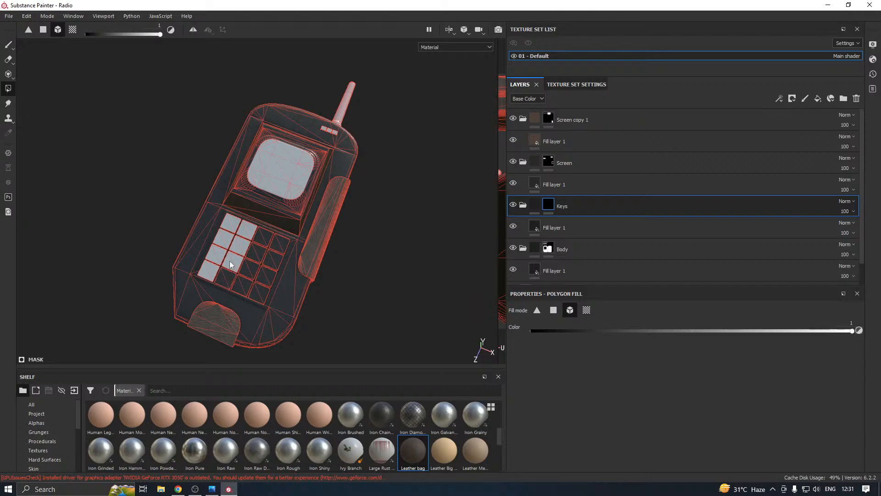
pyautogui.moveTo(237, 229)
pyautogui.keyDown('ctrl'); pyautogui.mouseDown()
pyautogui.moveTo(223, 239)
pyautogui.moveTo(214, 276)
pyautogui.moveTo(377, 213)
pyautogui.moveTo(173, 230)
pyautogui.moveTo(251, 246)
pyautogui.mouseUp(); pyautogui.keyUp('ctrl')
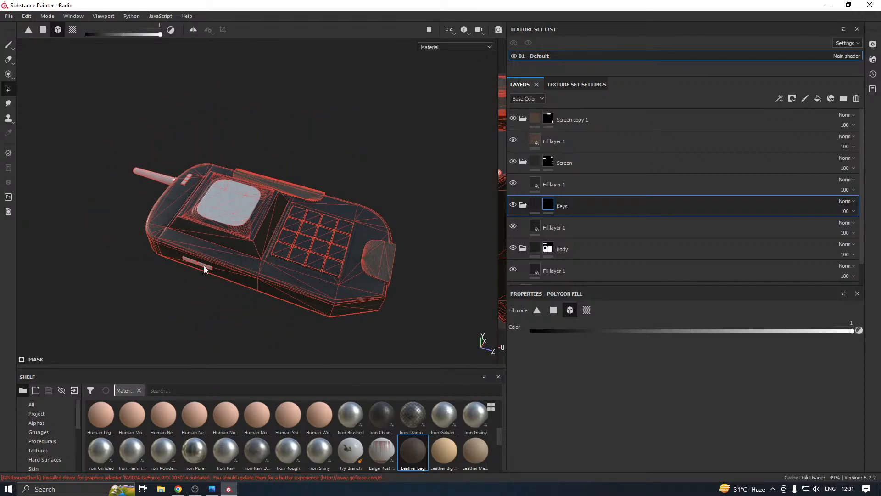
pyautogui.keyDown('ctrl'); pyautogui.moveTo(203, 266); pyautogui.dragTo(194, 260); pyautogui.keyUp('ctrl')
pyautogui.scroll(5, 190, 177)
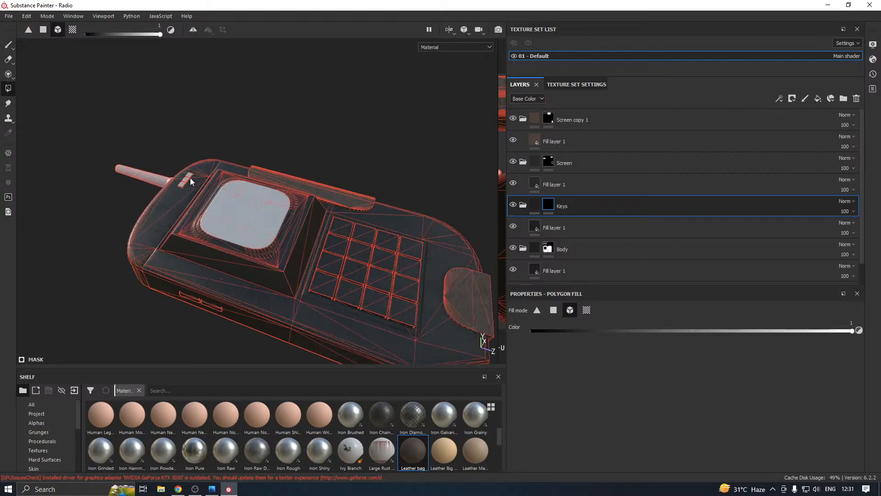
pyautogui.scroll(-5, 160, 183)
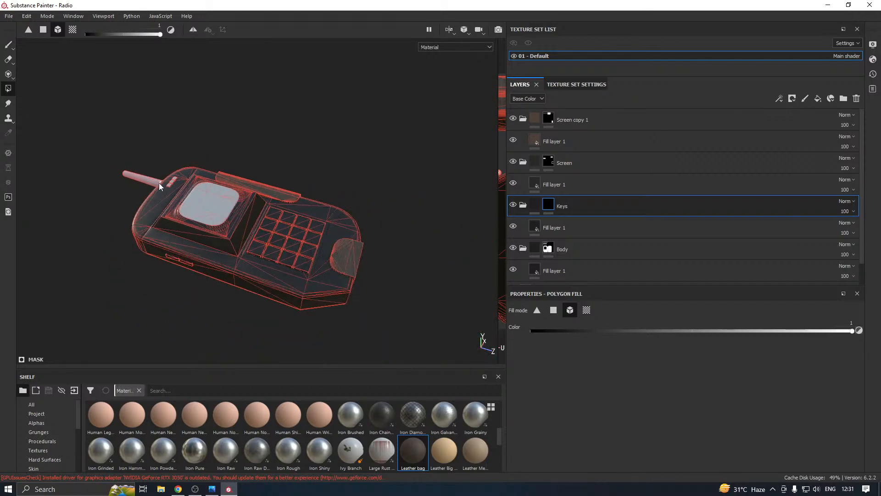
# - Examine the masked keypad and the small buttons beside the antenna from several angles, with and without the wireframe
pyautogui.keyDown('alt'); pyautogui.moveTo(159, 183); pyautogui.dragTo(181, 196); pyautogui.keyUp('alt')
pyautogui.scroll(6, 210, 205)
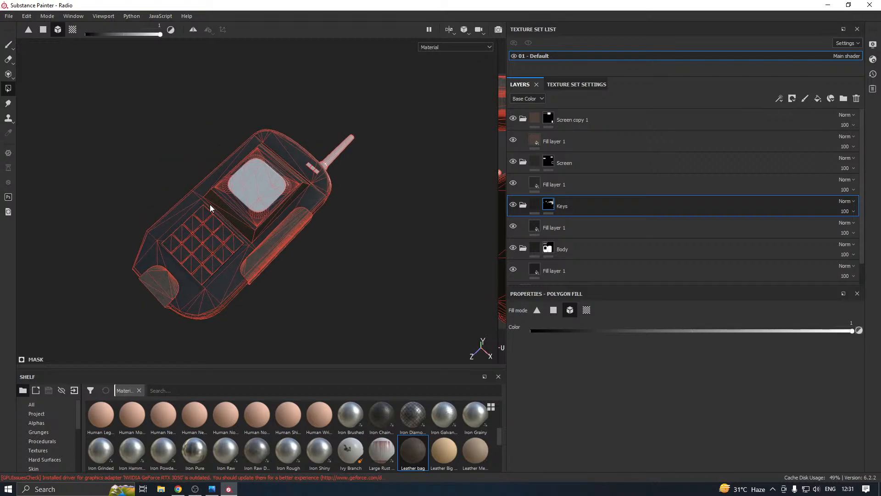
pyautogui.scroll(3, 327, 182)
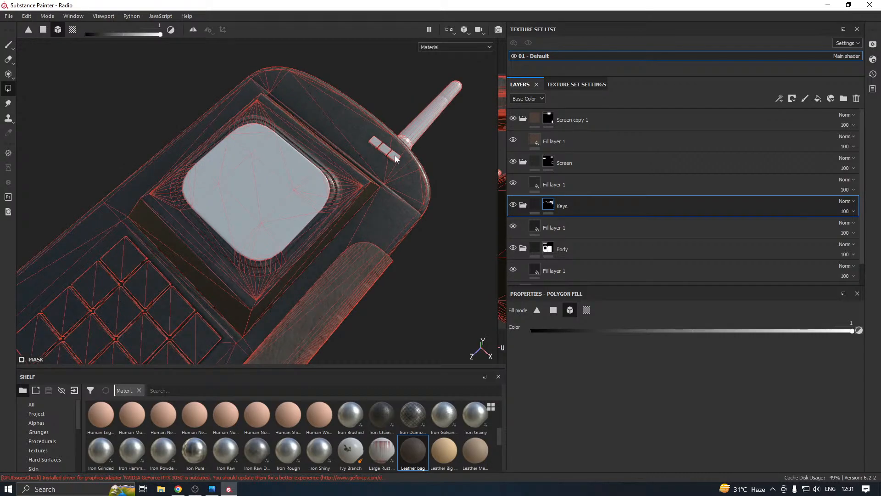
pyautogui.scroll(-5, 395, 155)
pyautogui.keyDown('alt'); pyautogui.moveTo(309, 183); pyautogui.dragTo(315, 147); pyautogui.keyUp('alt')
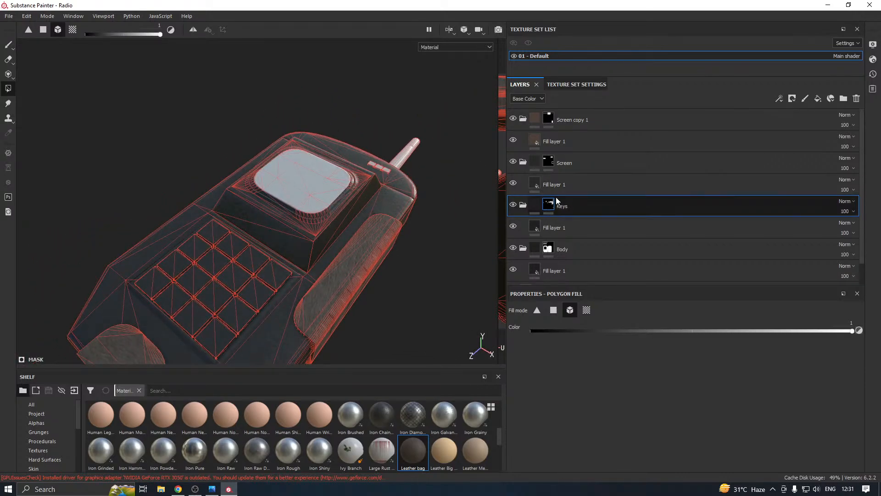
pyautogui.click(8, 45)
pyautogui.scroll(-2, 190, 162)
pyautogui.keyDown('alt'); pyautogui.moveTo(190, 163); pyautogui.dragTo(214, 183); pyautogui.keyUp('alt')
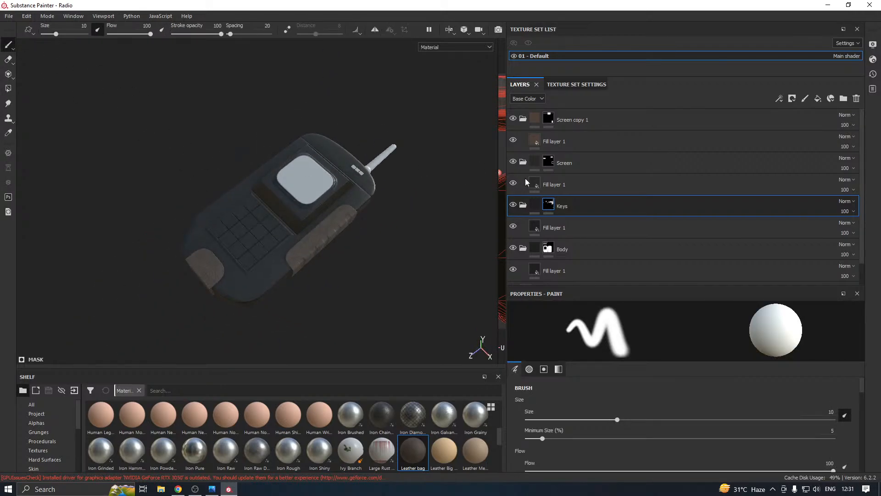
# - Add the antenna to the Body folder's mask with Polygon Fill and inspect the textured radio up close
pyautogui.scroll(-1, 592, 208)
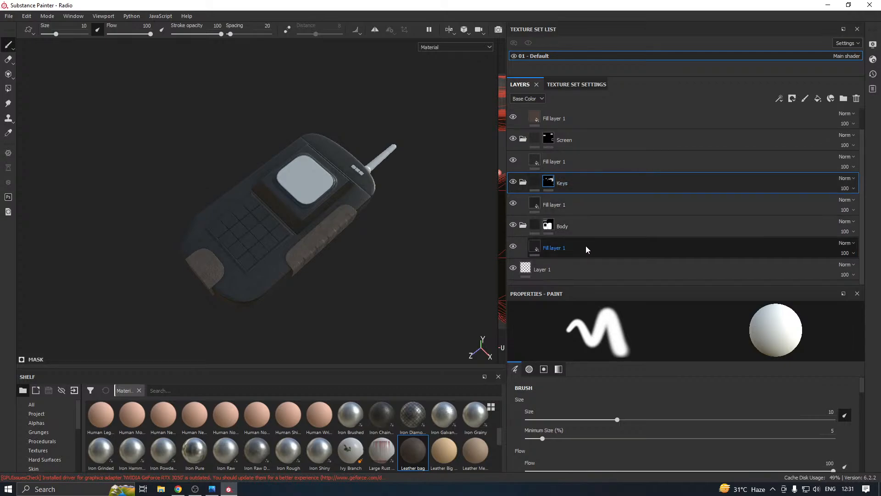
pyautogui.click(555, 227)
pyautogui.click(549, 225)
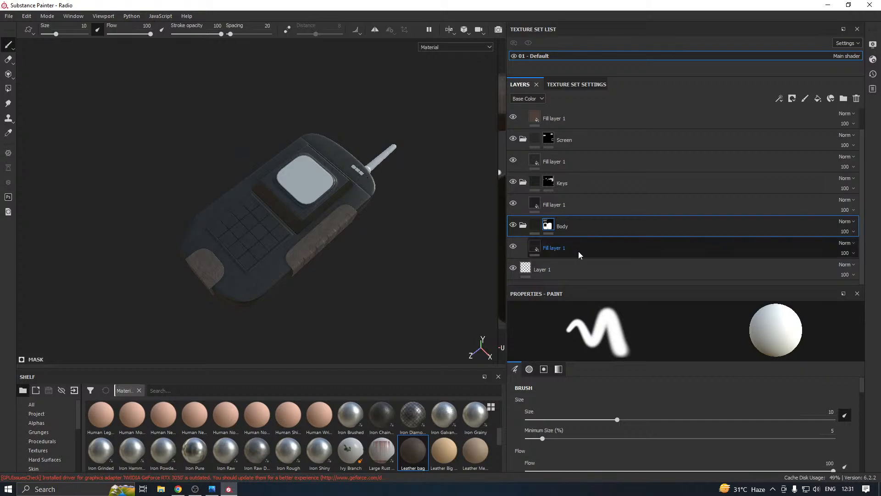
pyautogui.click(8, 88)
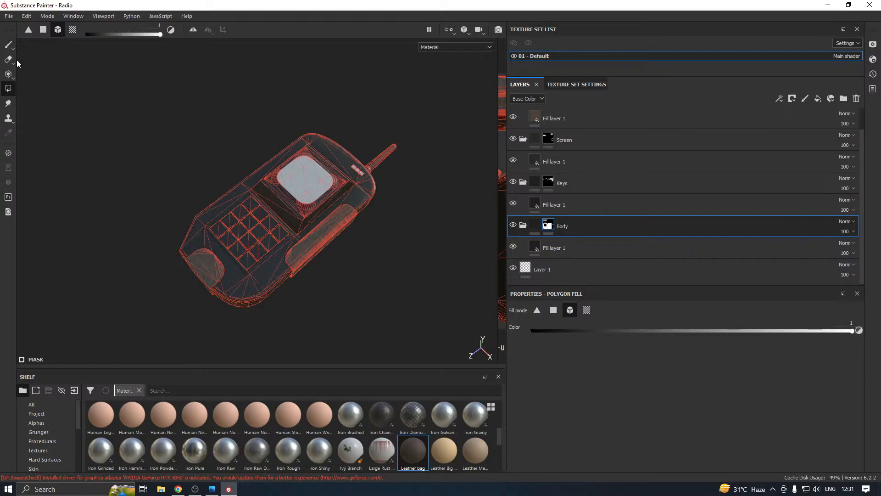
pyautogui.click(8, 45)
pyautogui.moveTo(472, 222)
pyautogui.keyDown('alt'); pyautogui.mouseDown()
pyautogui.moveTo(293, 154)
pyautogui.moveTo(293, 132)
pyautogui.moveTo(387, 208)
pyautogui.moveTo(431, 275)
pyautogui.moveTo(456, 269)
pyautogui.moveTo(404, 193)
pyautogui.moveTo(318, 138)
pyautogui.moveTo(200, 151)
pyautogui.moveTo(188, 199)
pyautogui.moveTo(270, 185)
pyautogui.moveTo(161, 192)
pyautogui.moveTo(85, 128)
pyautogui.moveTo(282, 151)
pyautogui.moveTo(282, 185)
pyautogui.mouseUp(); pyautogui.keyUp('alt')
pyautogui.scroll(4, 335, 197)
pyautogui.scroll(2, 571, 189)
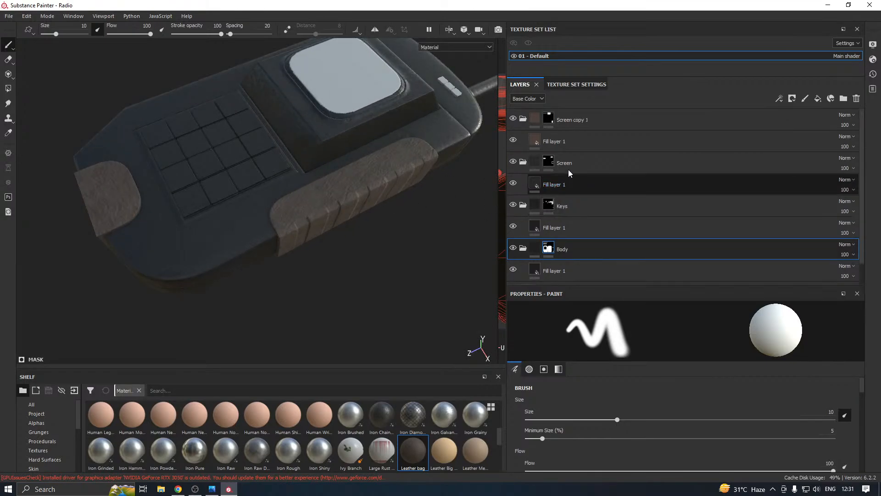
# - Set the Main Color of the Leather bag fill layer to dark grey, RGB 0.120, and check the grips
pyautogui.click(568, 141)
pyautogui.scroll(-3, 587, 404)
pyautogui.click(588, 415)
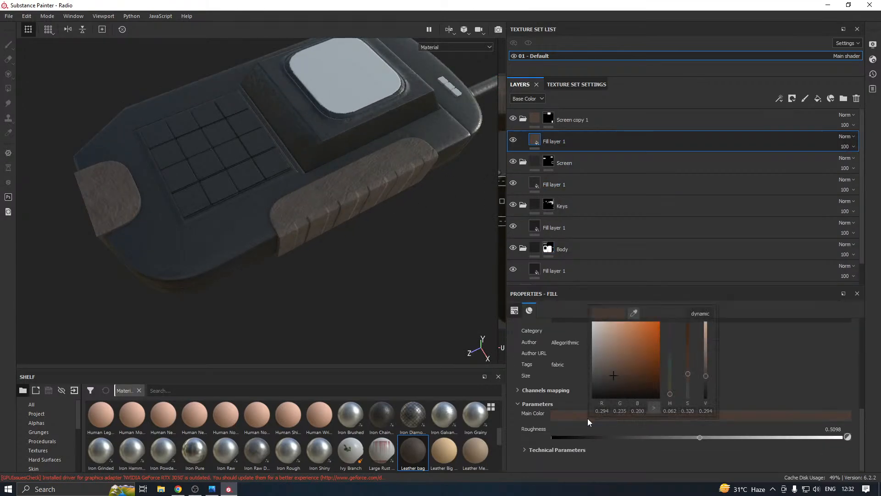
pyautogui.moveTo(597, 380); pyautogui.dragTo(590, 389)
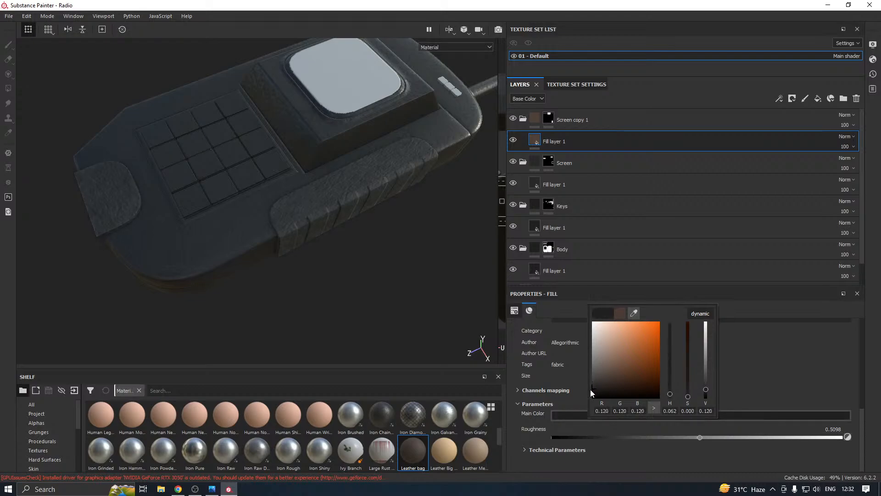
pyautogui.keyDown('alt'); pyautogui.moveTo(413, 323); pyautogui.dragTo(344, 323); pyautogui.keyUp('alt')
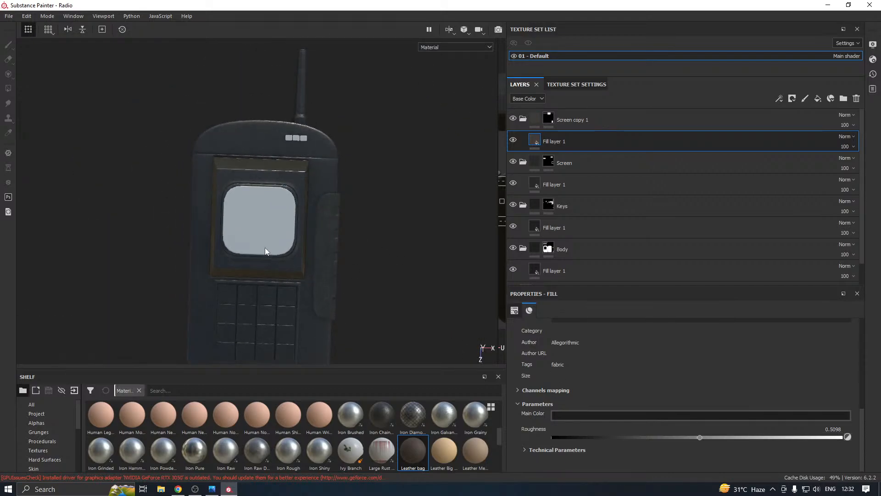
pyautogui.scroll(-4, 265, 247)
pyautogui.keyDown('alt'); pyautogui.moveTo(266, 247); pyautogui.dragTo(239, 250); pyautogui.keyUp('alt')
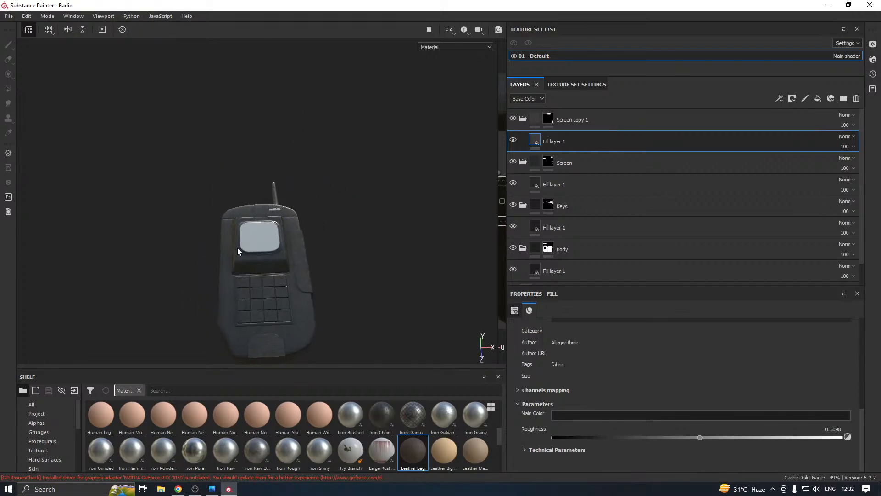
pyautogui.keyDown('alt'); pyautogui.moveTo(239, 250); pyautogui.dragTo(244, 232, button='middle'); pyautogui.keyUp('alt')
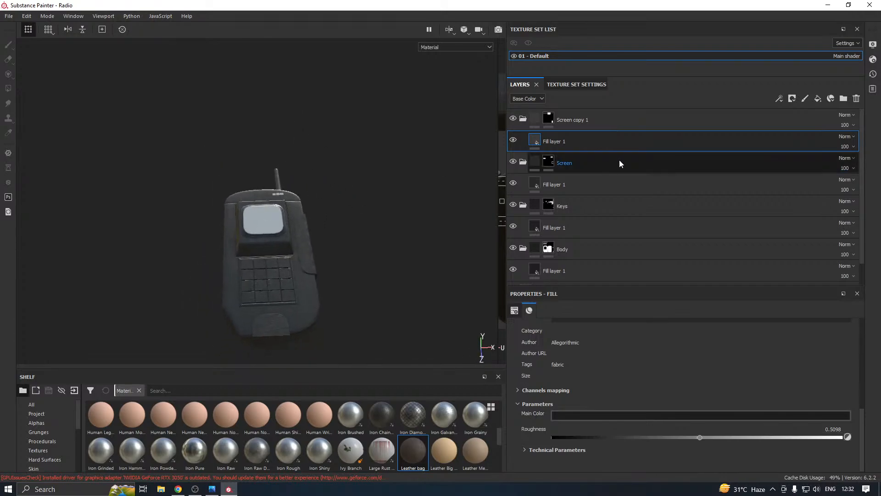
# - Duplicate the Body folder and rename the duplicate as Screens
pyautogui.rightClick(587, 249)
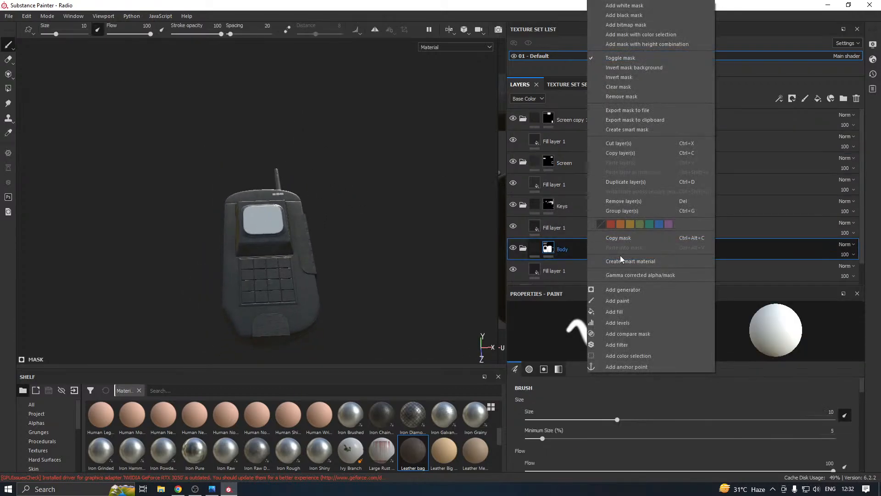
pyautogui.click(635, 182)
pyautogui.doubleClick(577, 251)
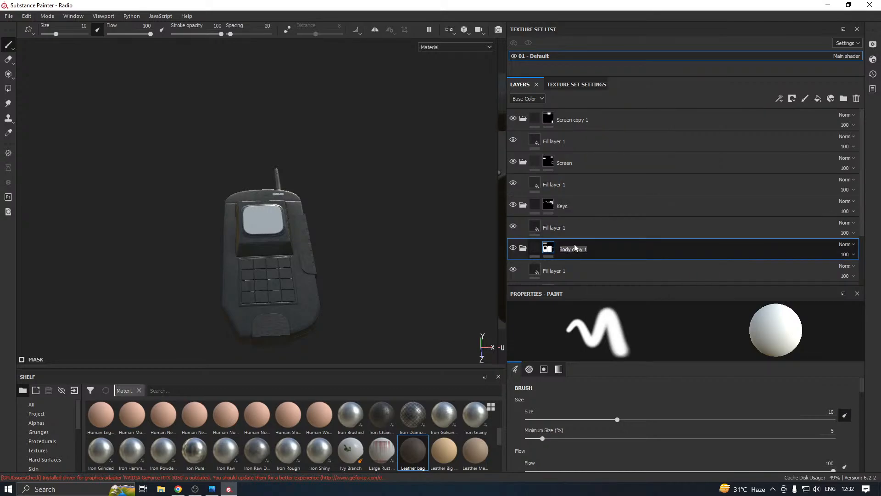
pyautogui.write('Scree')
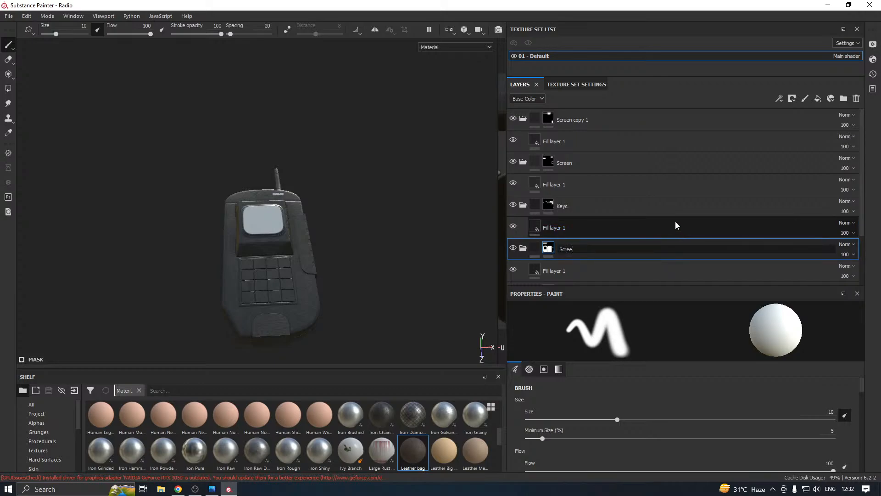
pyautogui.write('ns')
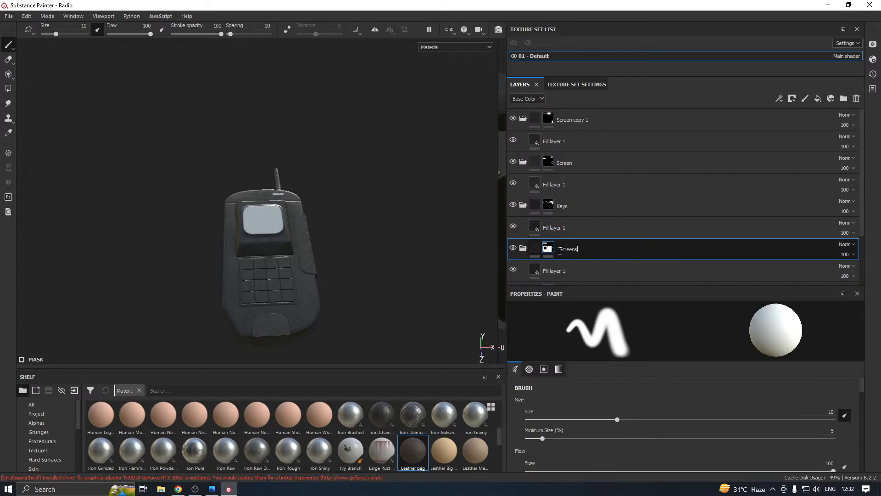
# - Target the Screens folder's mask with Polygon Fill in quad mode and frame the radio's display
pyautogui.click(536, 269)
pyautogui.click(546, 248)
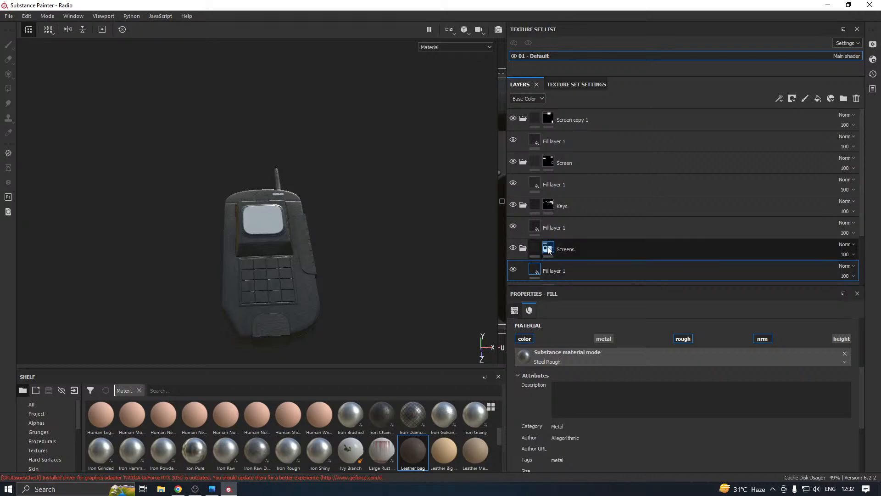
pyautogui.rightClick(546, 248)
pyautogui.click(580, 145)
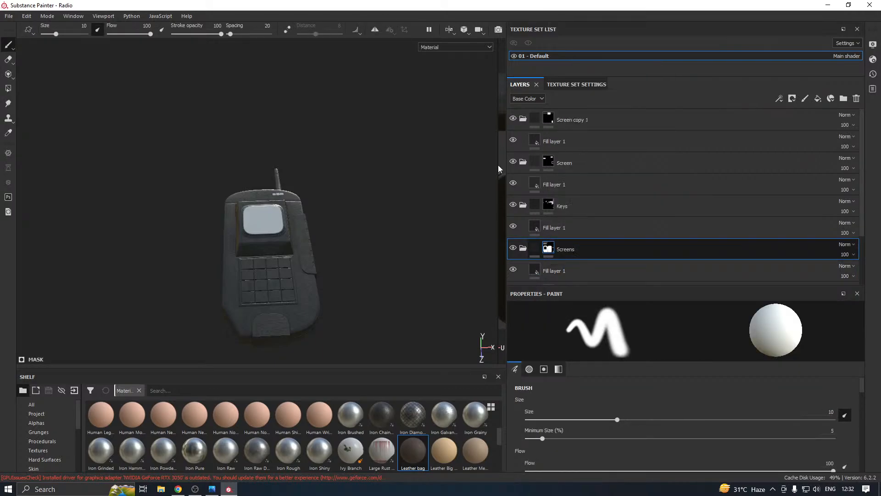
pyautogui.click(7, 88)
pyautogui.scroll(3, 274, 228)
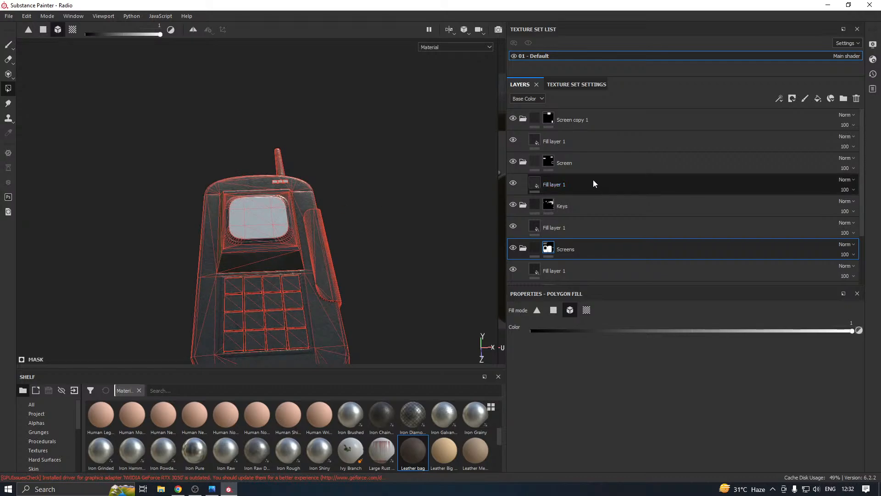
pyautogui.scroll(3, 252, 225)
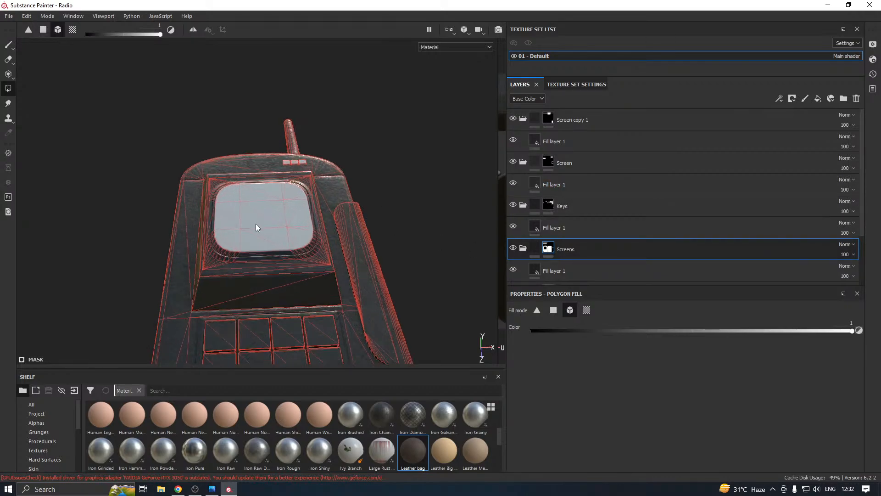
pyautogui.keyDown('alt'); pyautogui.moveTo(328, 259); pyautogui.dragTo(345, 301); pyautogui.keyUp('alt')
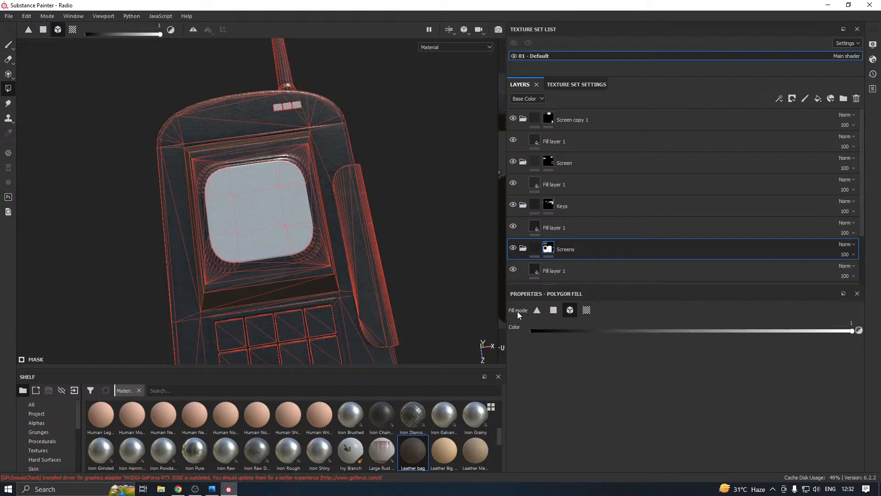
pyautogui.click(553, 310)
# - Fill all faces of the display glass in the Screens folder's mask with Polygon Fill
pyautogui.click(252, 232)
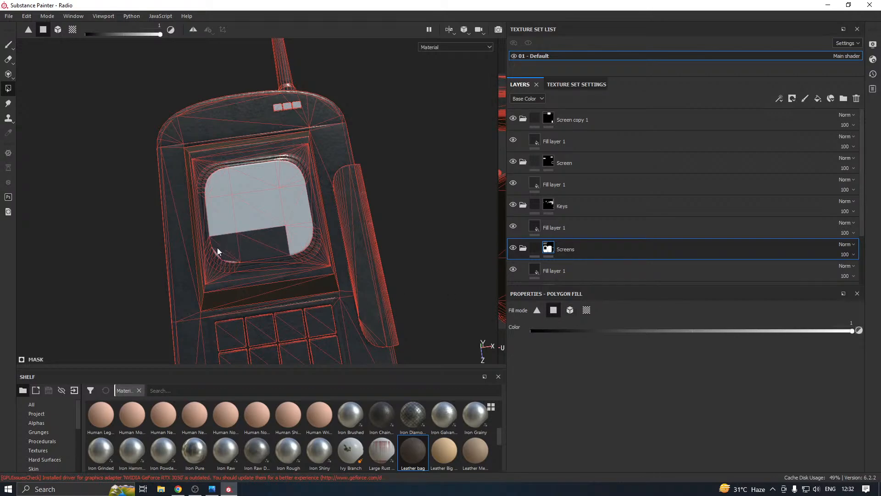
pyautogui.scroll(4, 220, 255)
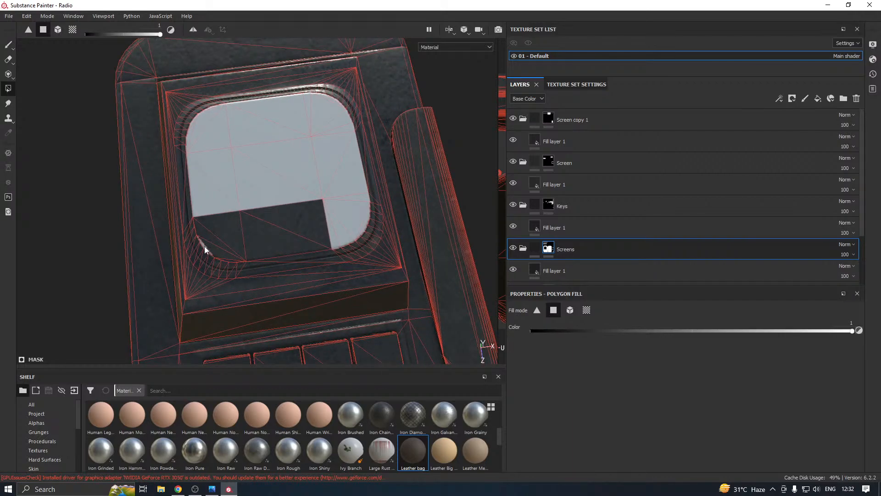
pyautogui.click(342, 236)
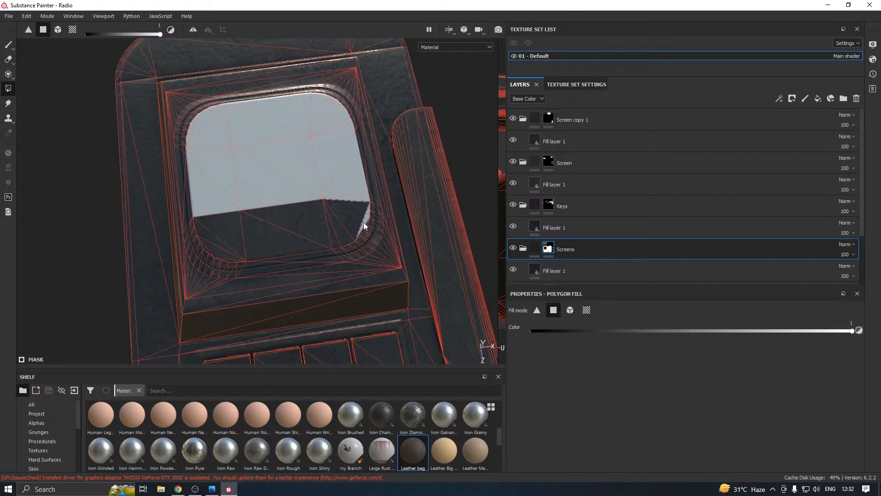
pyautogui.click(345, 170)
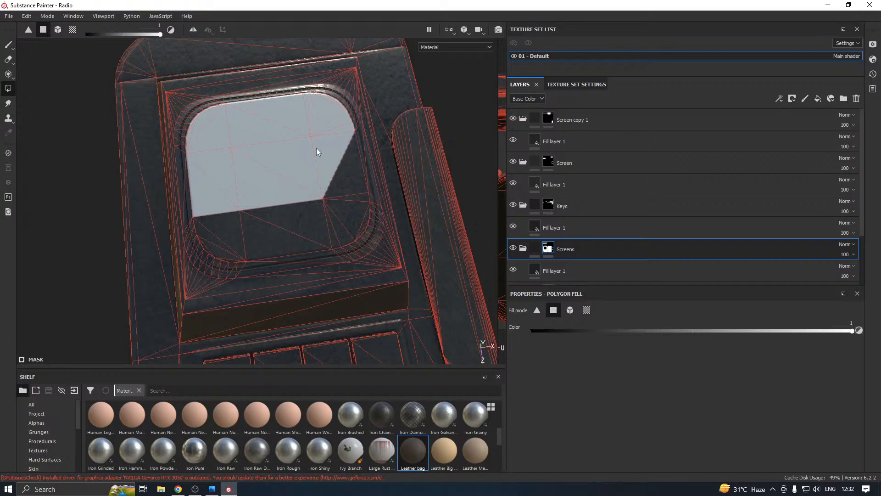
pyautogui.click(304, 122)
pyautogui.click(341, 139)
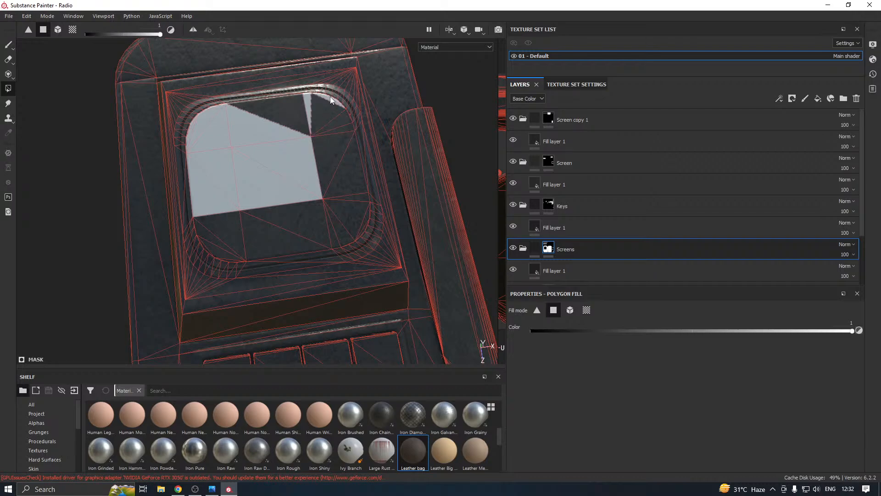
pyautogui.click(310, 108)
pyautogui.click(302, 146)
pyautogui.click(276, 188)
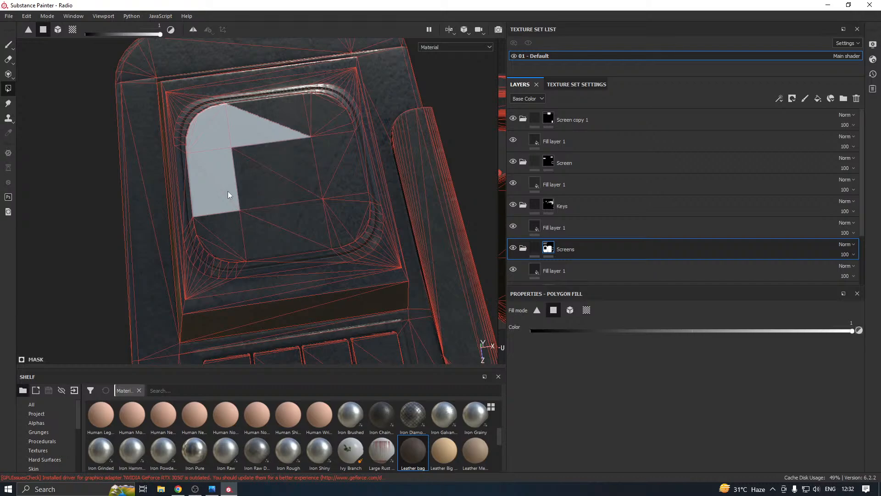
pyautogui.click(212, 165)
pyautogui.click(235, 122)
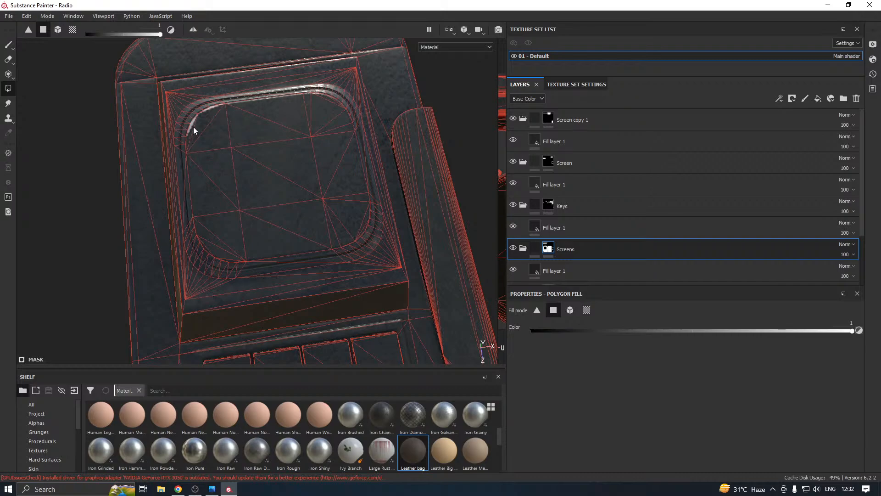
# - Try the Plastic Glossy material on the Screens folder's fill layer and undo it
pyautogui.click(9, 44)
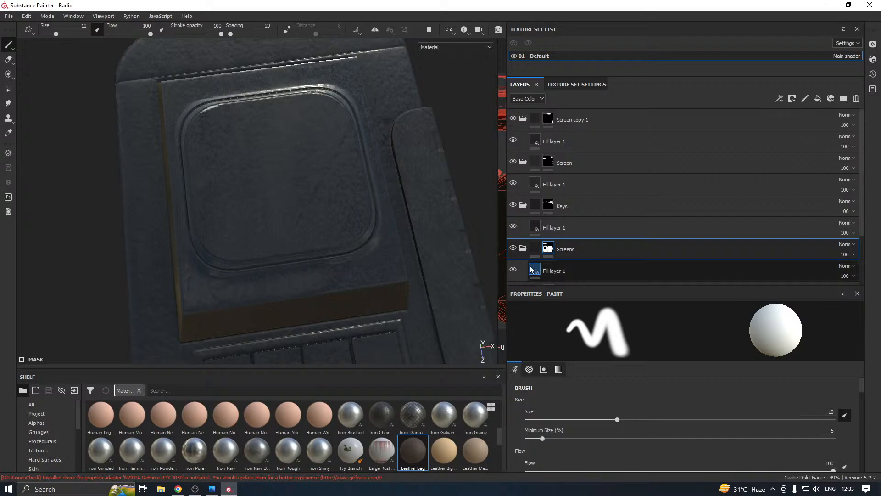
pyautogui.click(564, 270)
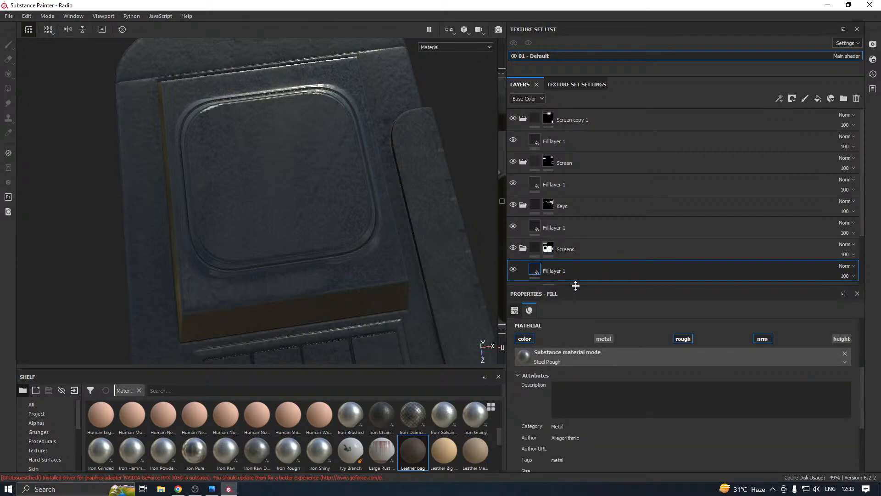
pyautogui.moveTo(574, 286); pyautogui.dragTo(629, 138)
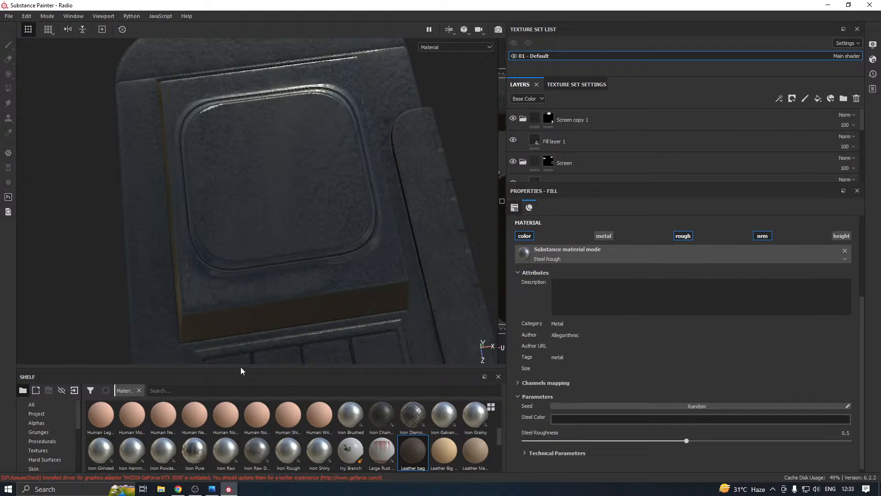
pyautogui.moveTo(242, 370); pyautogui.dragTo(241, 216)
pyautogui.moveTo(97, 436); pyautogui.dragTo(279, 154)
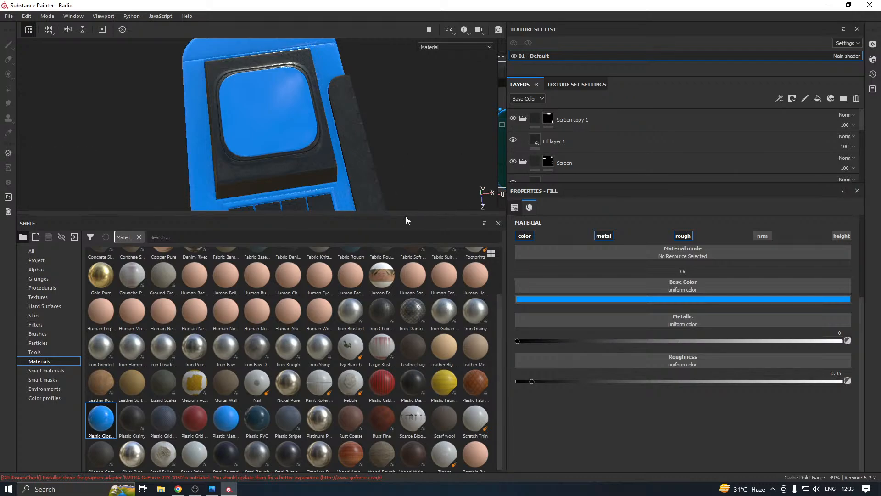
pyautogui.moveTo(402, 215); pyautogui.dragTo(401, 310)
pyautogui.hotkey('ctrl', 'z')
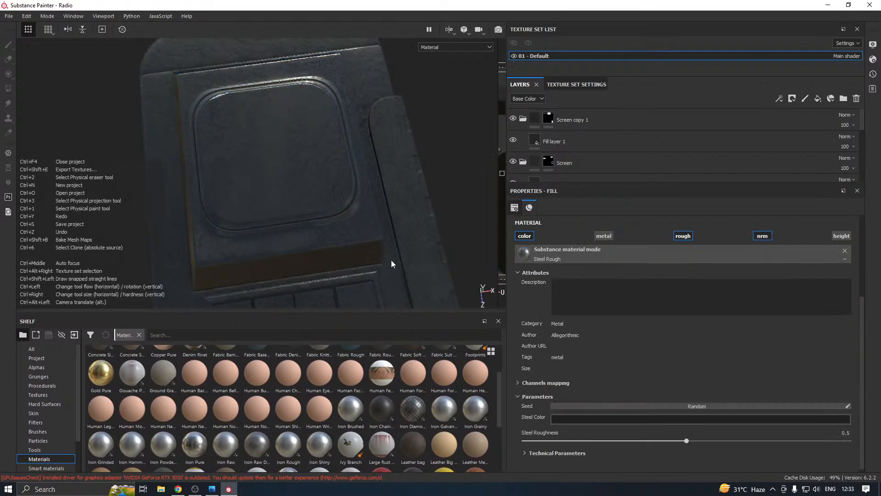
# - Toggle the visibility of the Screens folder and its fill layer to check which parts they cover
pyautogui.moveTo(601, 183); pyautogui.dragTo(599, 310)
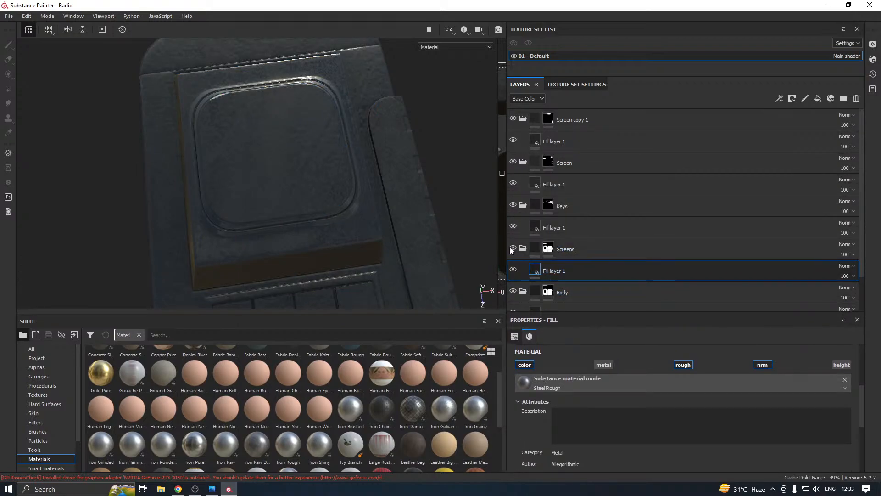
pyautogui.click(513, 270)
pyautogui.click(512, 249)
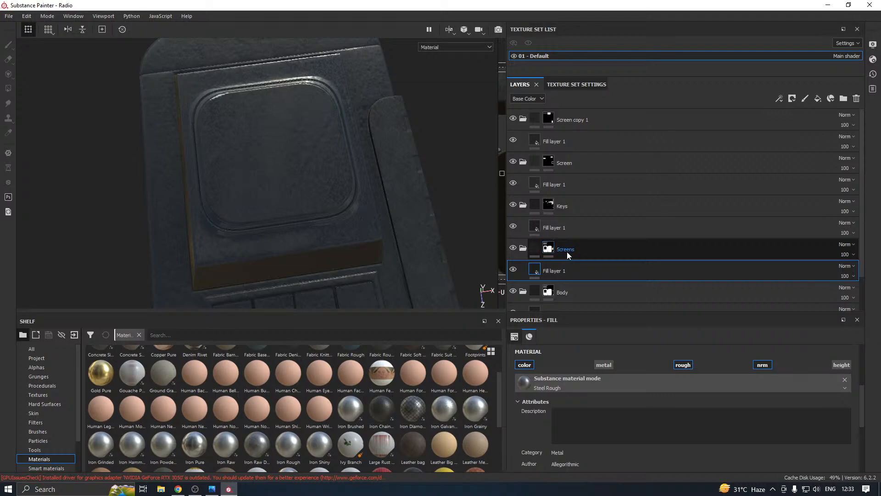
pyautogui.click(549, 248)
pyautogui.click(514, 248)
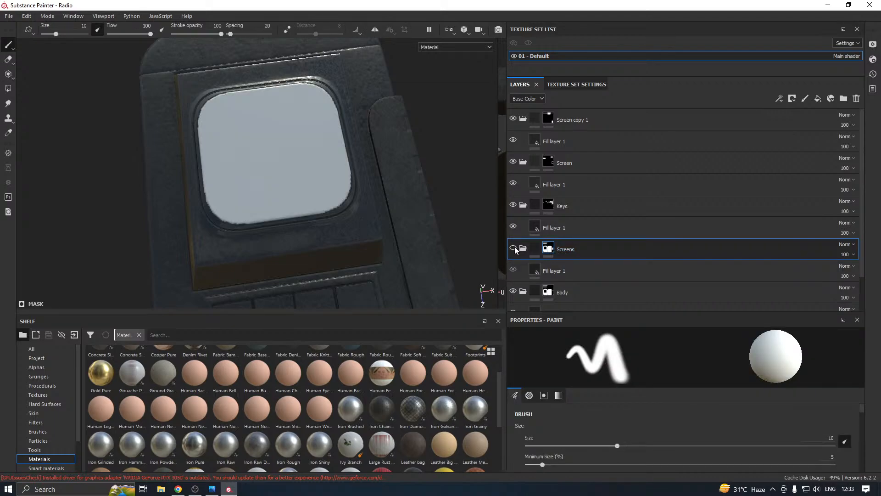
pyautogui.click(513, 269)
# - Set the Steel Color of the Screens folder's fill layer to dusty pink to reveal the masked area
pyautogui.click(548, 270)
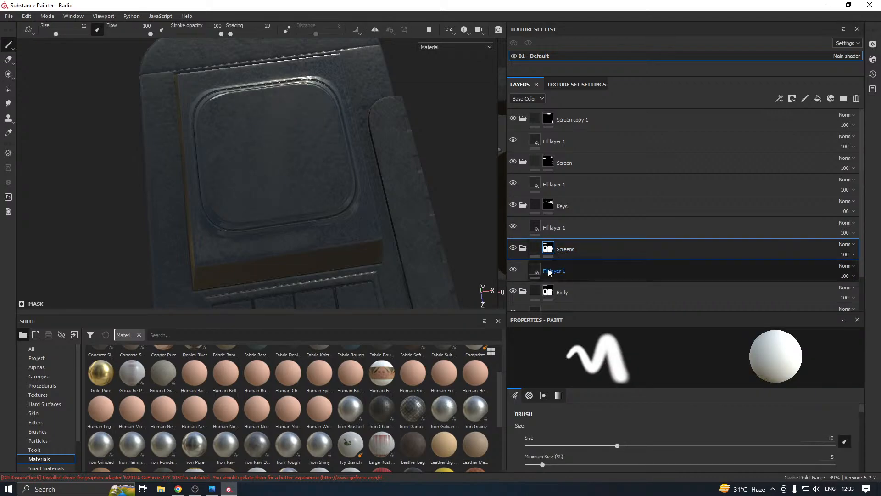
pyautogui.scroll(-3, 579, 411)
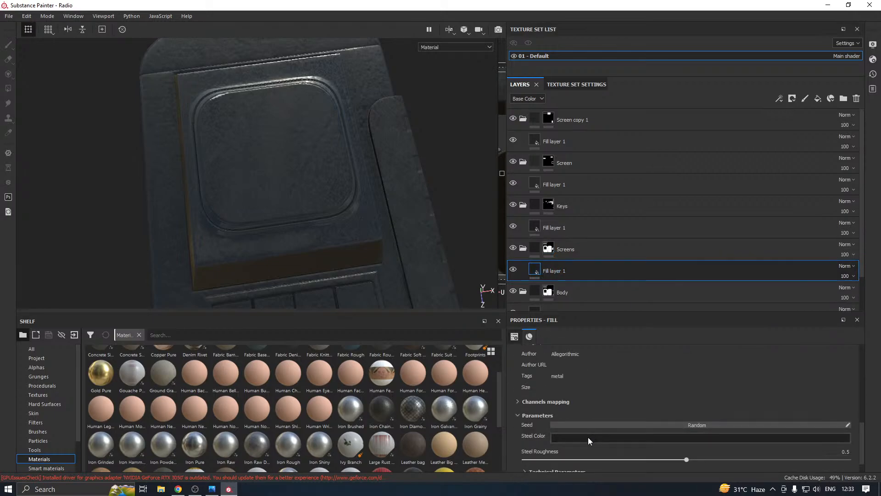
pyautogui.click(588, 436)
pyautogui.click(610, 362)
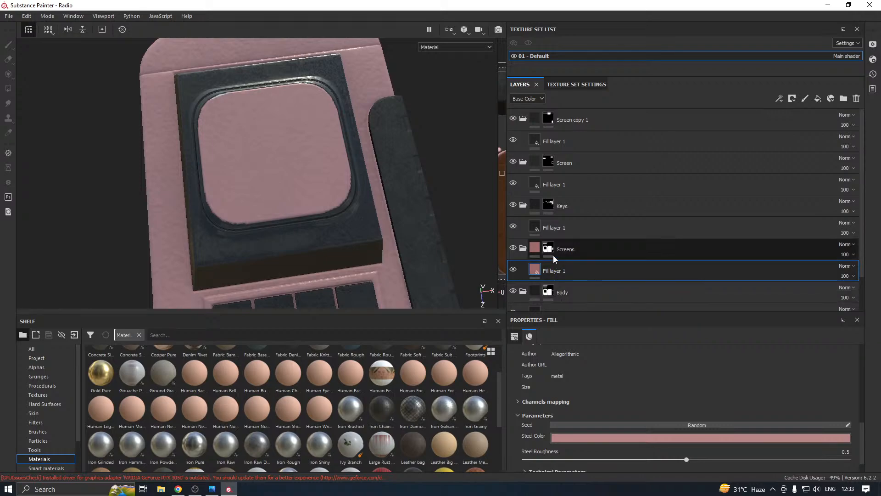
# - Clear the Screens folder's mask and fill the display's central and lower-middle faces with Polygon Fill
pyautogui.click(588, 246)
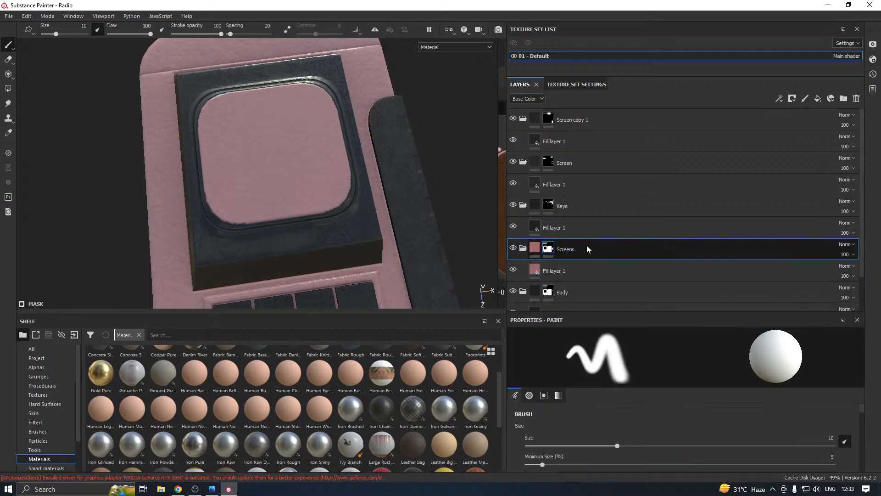
pyautogui.rightClick(549, 248)
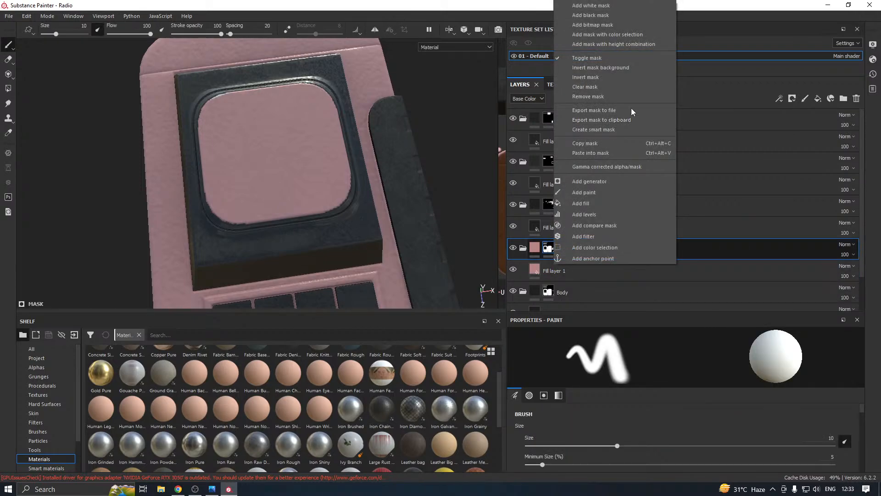
pyautogui.click(591, 86)
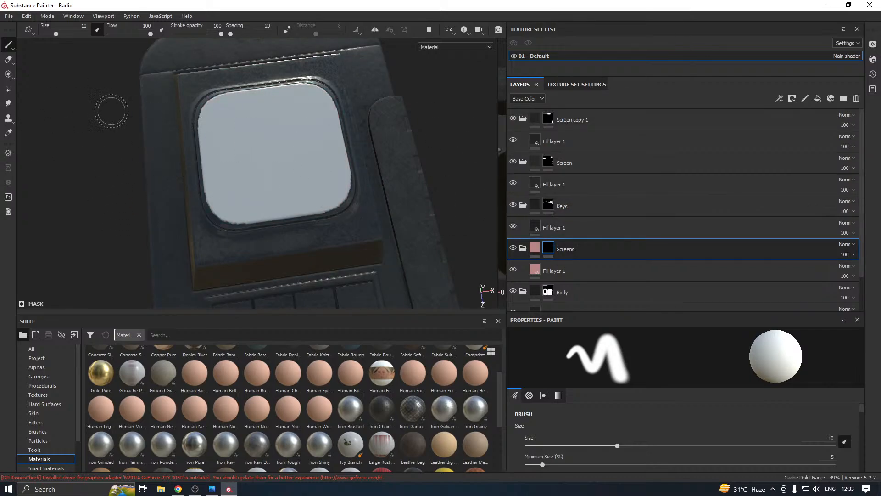
pyautogui.click(8, 88)
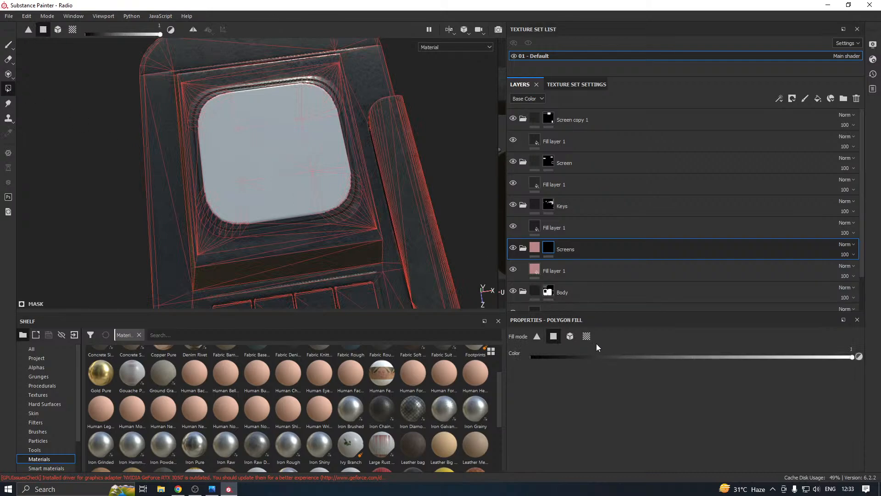
pyautogui.moveTo(274, 152)
pyautogui.mouseDown()
pyautogui.moveTo(276, 142)
pyautogui.moveTo(288, 158)
pyautogui.moveTo(268, 194)
pyautogui.moveTo(236, 201)
pyautogui.mouseUp()
# - Apply the Plastic Glossy material to the Screens folder's fill layer and disable its metal channel
pyautogui.click(578, 272)
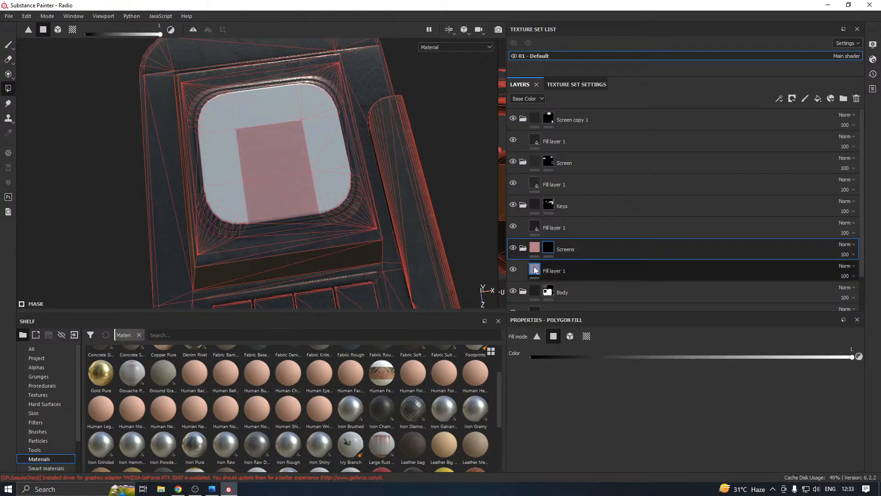
pyautogui.scroll(-3, 186, 436)
pyautogui.click(99, 417)
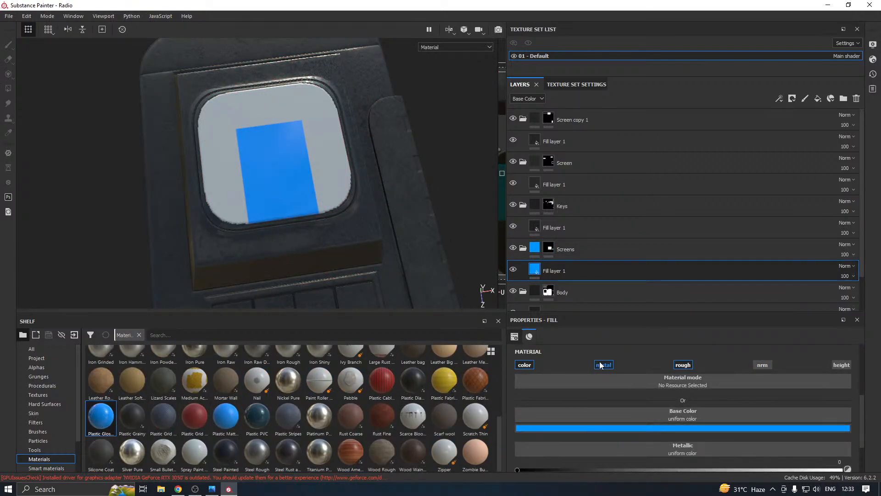
pyautogui.click(604, 364)
# - Set the Screens fill layer's Base Color to near-black and its Roughness to 0, and check the reflections
pyautogui.click(607, 416)
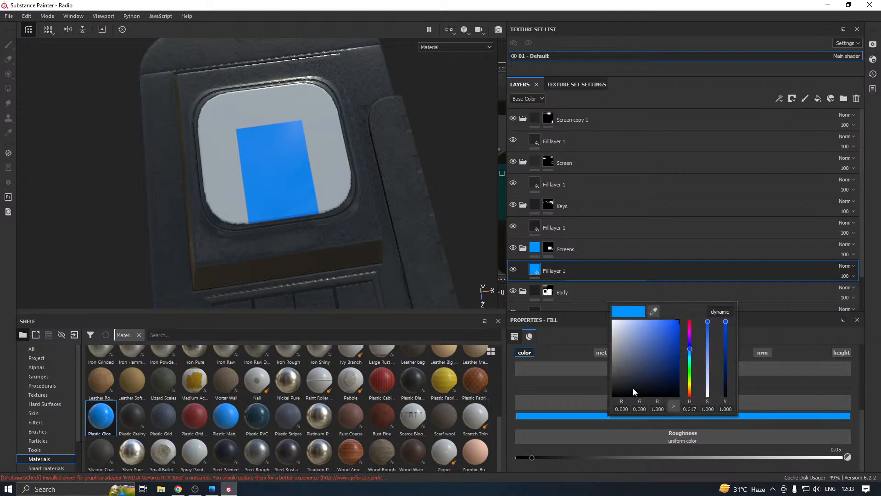
pyautogui.moveTo(632, 387); pyautogui.dragTo(607, 389)
pyautogui.moveTo(531, 458); pyautogui.dragTo(510, 458)
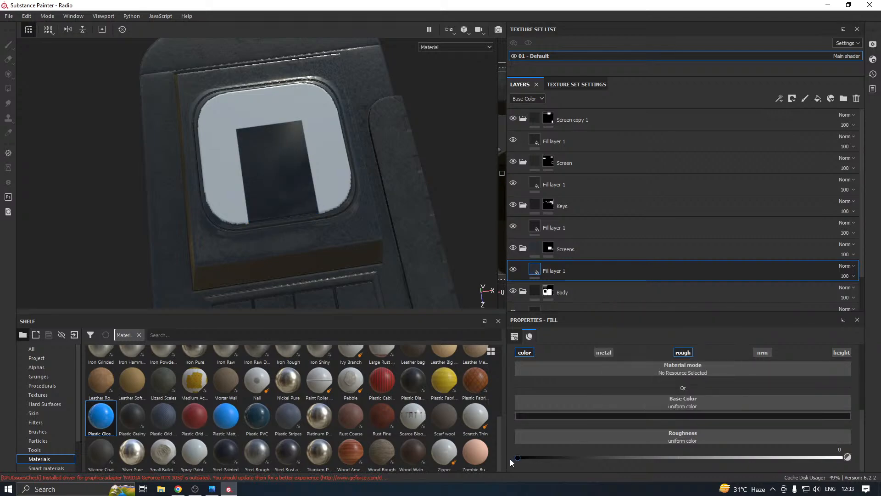
pyautogui.keyDown('alt'); pyautogui.moveTo(243, 196); pyautogui.dragTo(253, 177); pyautogui.keyUp('alt')
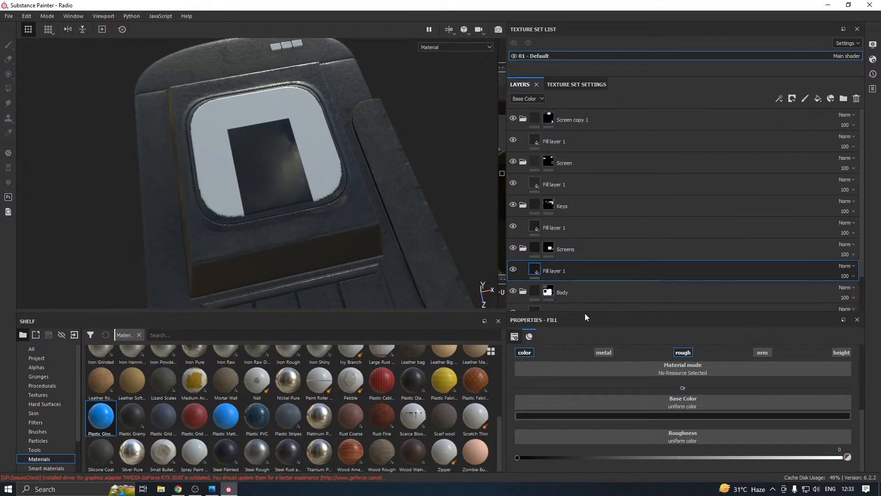
# - Add the display's lower-left corner and right-side faces to the Screens folder's mask with Polygon Fill
pyautogui.click(551, 251)
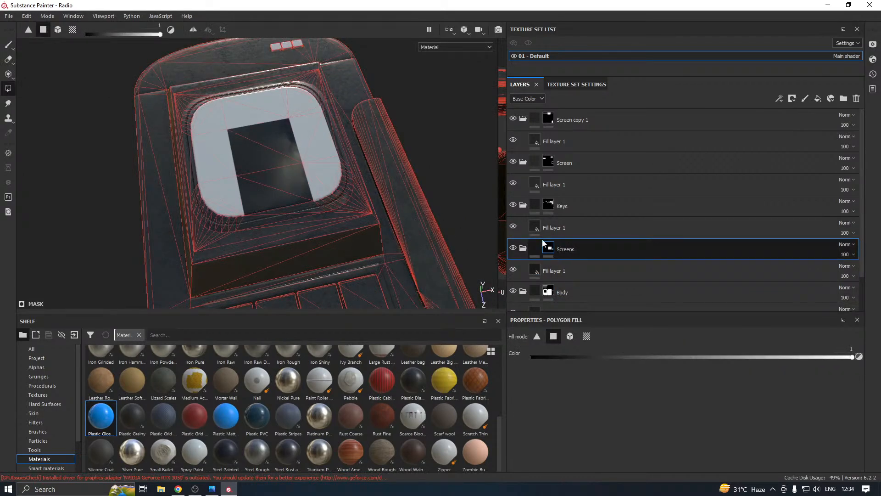
pyautogui.click(213, 196)
pyautogui.scroll(3, 213, 197)
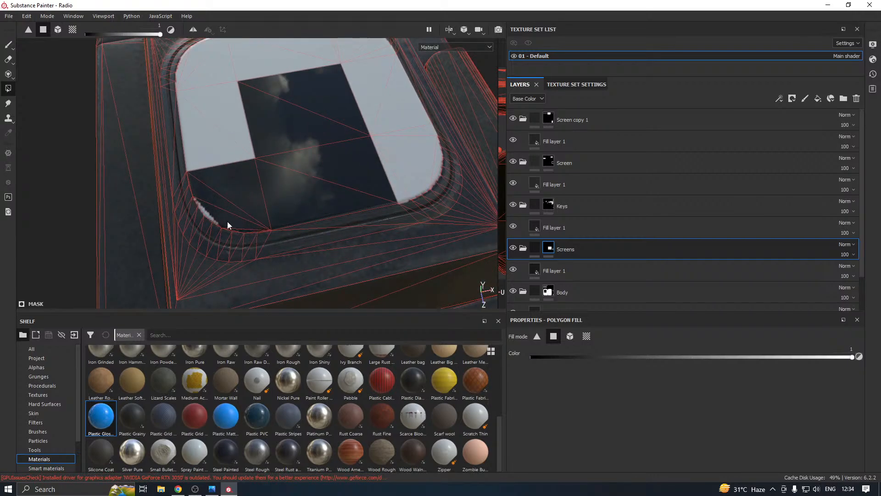
pyautogui.click(400, 186)
pyautogui.click(419, 181)
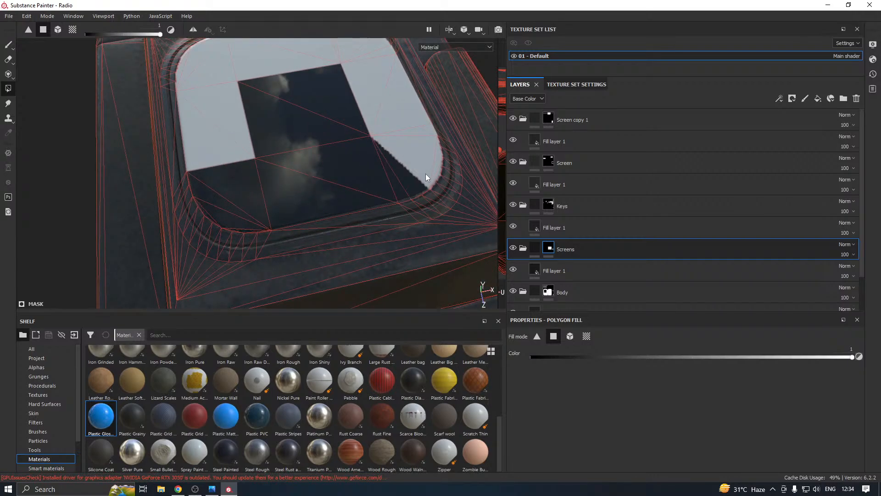
pyautogui.click(424, 157)
pyautogui.click(406, 128)
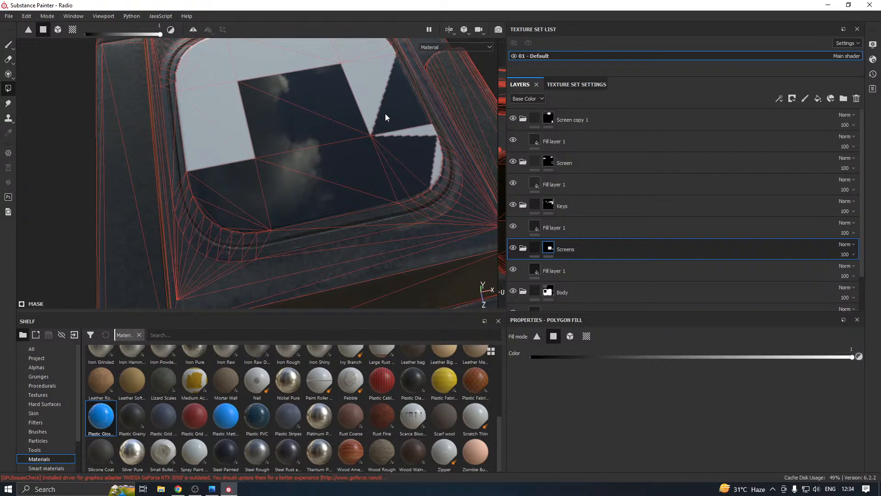
pyautogui.click(385, 114)
pyautogui.click(428, 130)
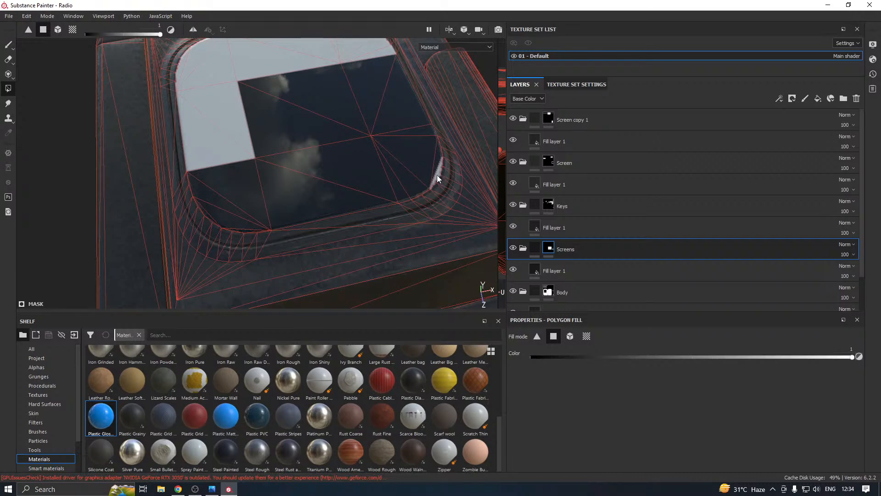
# - Fill the display's remaining left, upper and corner faces into the Screens mask, completing the whole display
pyautogui.click(223, 137)
pyautogui.click(230, 115)
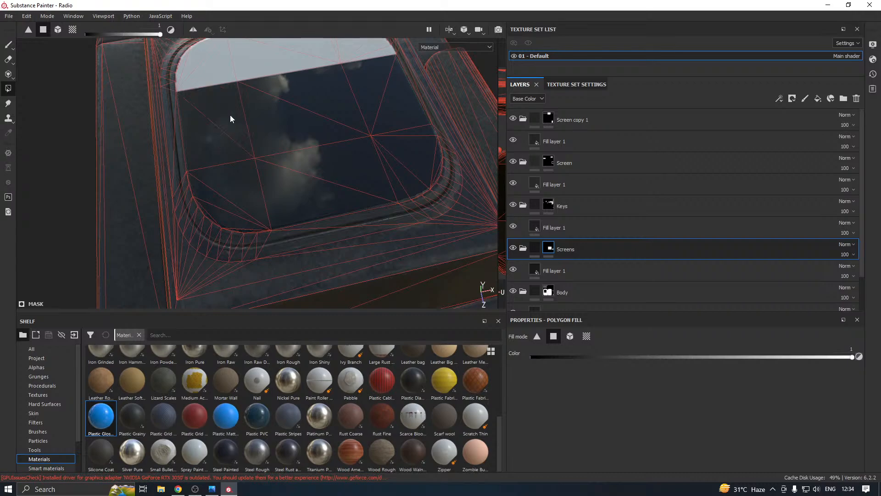
pyautogui.click(211, 82)
pyautogui.keyDown('alt'); pyautogui.moveTo(298, 59); pyautogui.dragTo(312, 177, button='middle'); pyautogui.keyUp('alt')
pyautogui.click(296, 163)
pyautogui.click(314, 143)
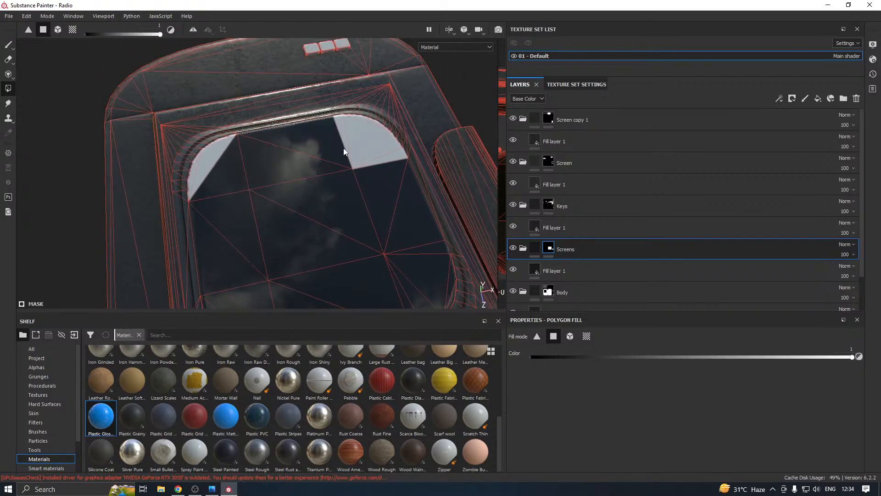
pyautogui.click(394, 156)
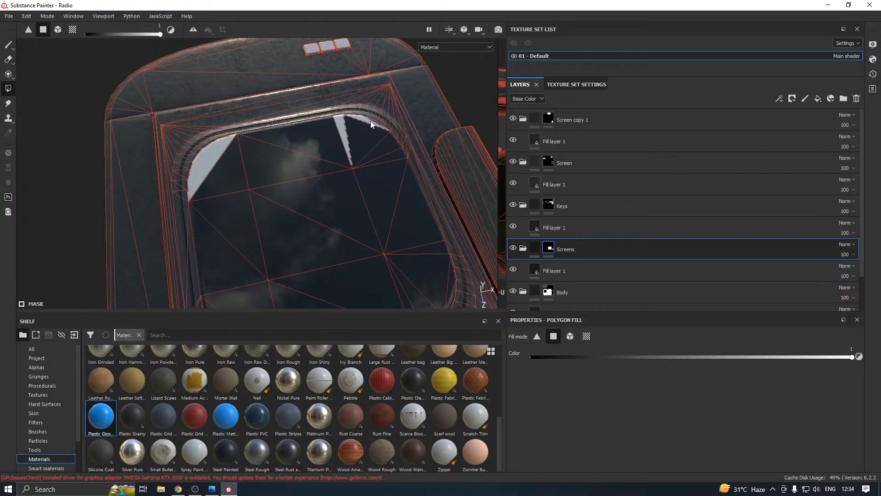
pyautogui.click(341, 120)
pyautogui.click(218, 147)
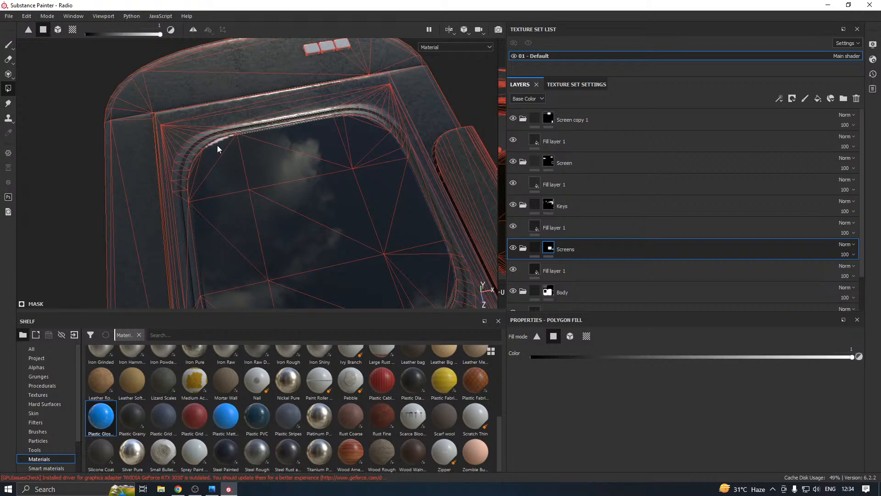
pyautogui.scroll(-8, 222, 139)
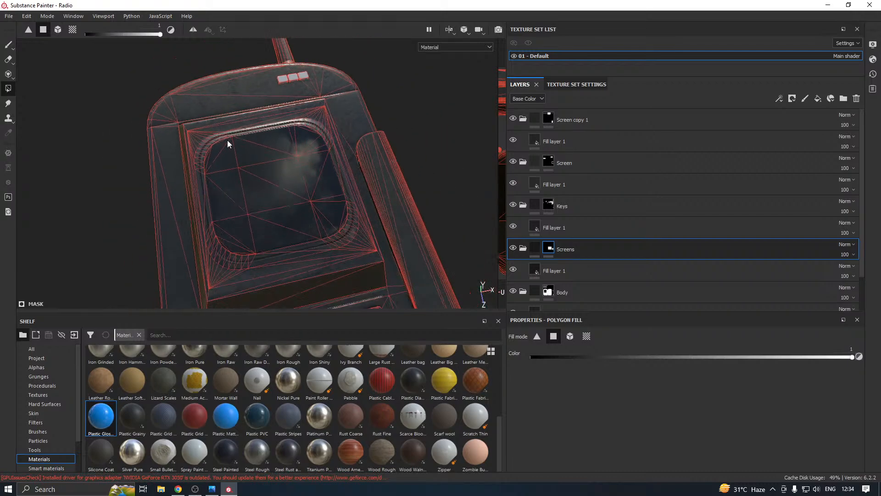
pyautogui.click(9, 48)
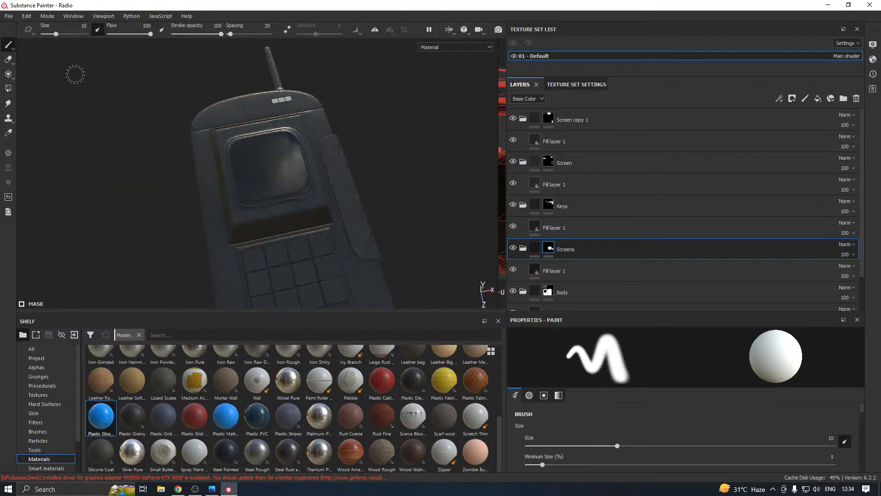
# - Remove the stray area on the radio's back from the Screens mask using Polygon Fill with color 0
pyautogui.scroll(-4, 245, 134)
pyautogui.moveTo(246, 133)
pyautogui.keyDown('alt'); pyautogui.mouseDown()
pyautogui.moveTo(309, 83)
pyautogui.moveTo(413, 137)
pyautogui.moveTo(417, 276)
pyautogui.moveTo(220, 161)
pyautogui.moveTo(264, 67)
pyautogui.moveTo(399, 103)
pyautogui.moveTo(379, 170)
pyautogui.mouseUp(); pyautogui.keyUp('alt')
pyautogui.keyDown('alt'); pyautogui.moveTo(394, 196); pyautogui.dragTo(263, 149); pyautogui.keyUp('alt')
pyautogui.keyDown('shift'); pyautogui.moveTo(323, 165); pyautogui.dragTo(356, 171, button='right'); pyautogui.keyUp('shift')
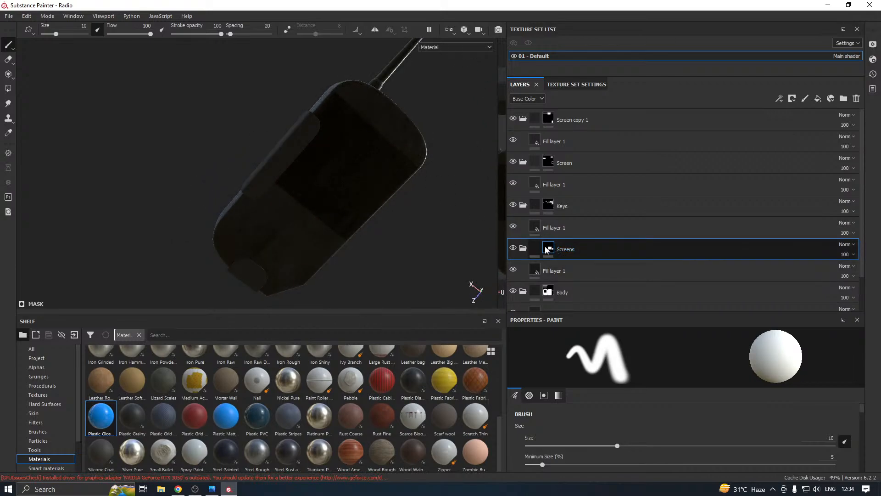
pyautogui.click(513, 248)
pyautogui.click(513, 248)
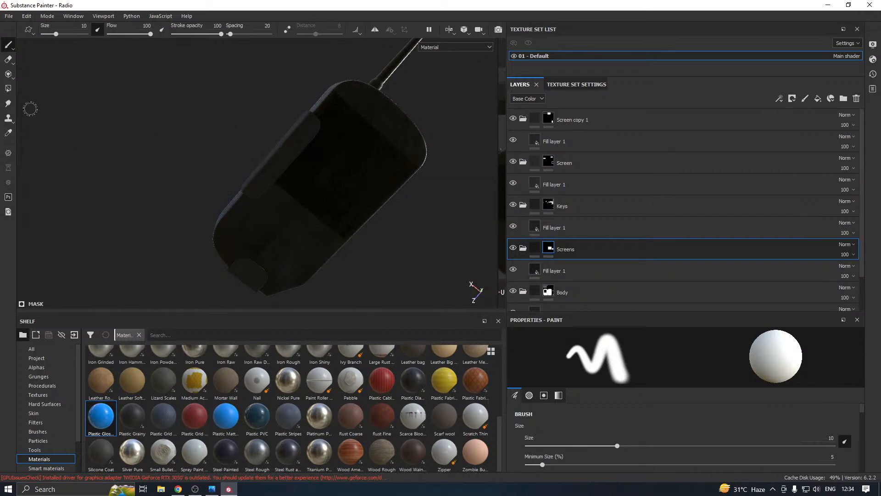
pyautogui.click(8, 88)
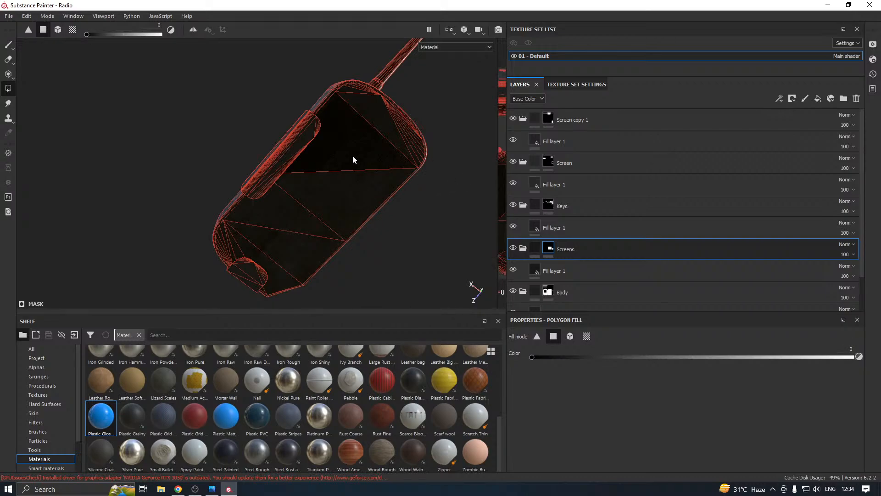
pyautogui.moveTo(356, 146)
pyautogui.keyDown('alt'); pyautogui.mouseDown()
pyautogui.moveTo(430, 258)
pyautogui.moveTo(299, 161)
pyautogui.moveTo(302, 82)
pyautogui.moveTo(338, 55)
pyautogui.moveTo(427, 78)
pyautogui.moveTo(476, 183)
pyautogui.moveTo(344, 140)
pyautogui.mouseUp(); pyautogui.keyUp('alt')
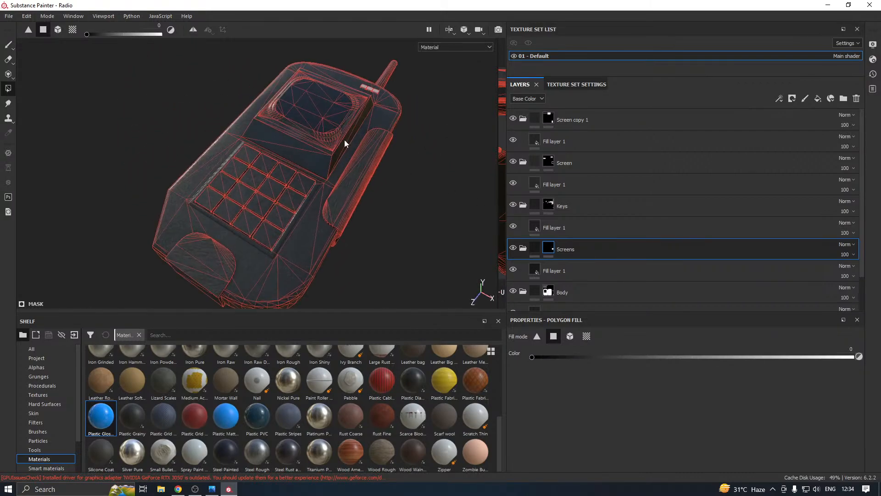
pyautogui.click(7, 46)
pyautogui.moveTo(213, 218)
pyautogui.keyDown('alt'); pyautogui.mouseDown()
pyautogui.moveTo(280, 248)
pyautogui.moveTo(306, 231)
pyautogui.moveTo(215, 201)
pyautogui.mouseUp(); pyautogui.keyUp('alt')
pyautogui.scroll(3, 209, 197)
pyautogui.keyDown('alt'); pyautogui.moveTo(190, 172); pyautogui.dragTo(200, 201); pyautogui.keyUp('alt')
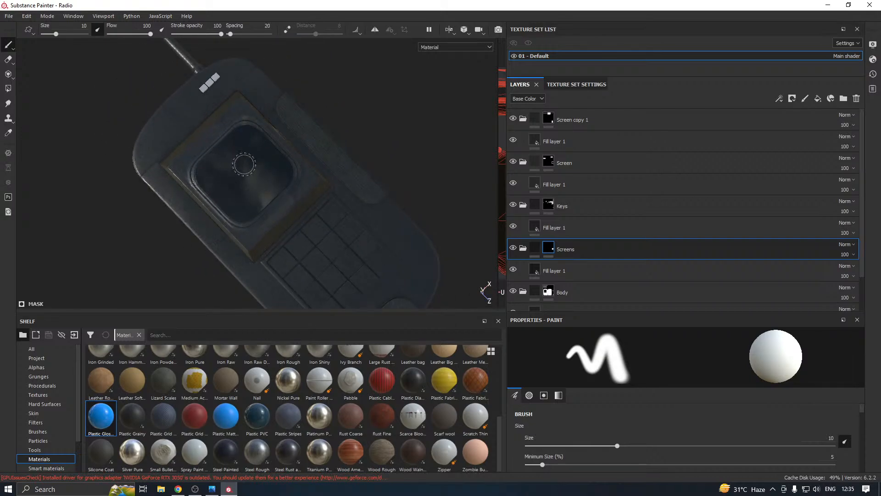
# - Add the three small buttons above the display to the Keys mask with Mesh Fill at color 1, and enlarge the 3D viewport
pyautogui.click(548, 205)
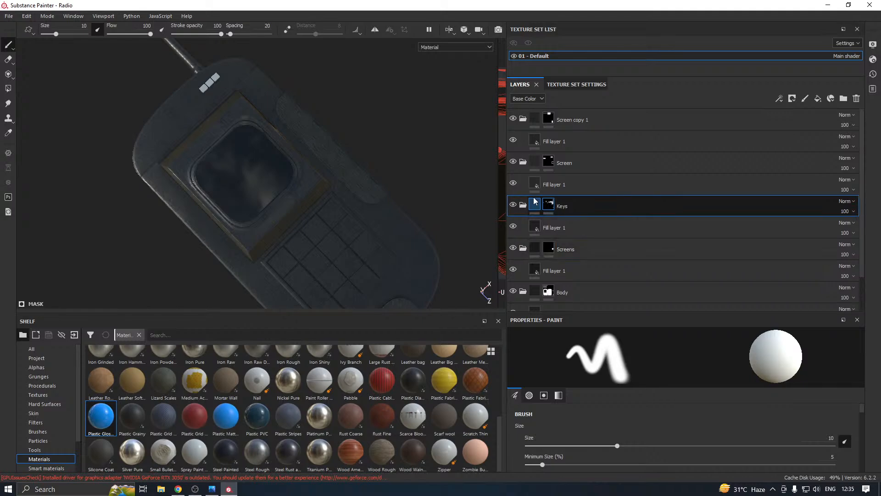
pyautogui.click(8, 88)
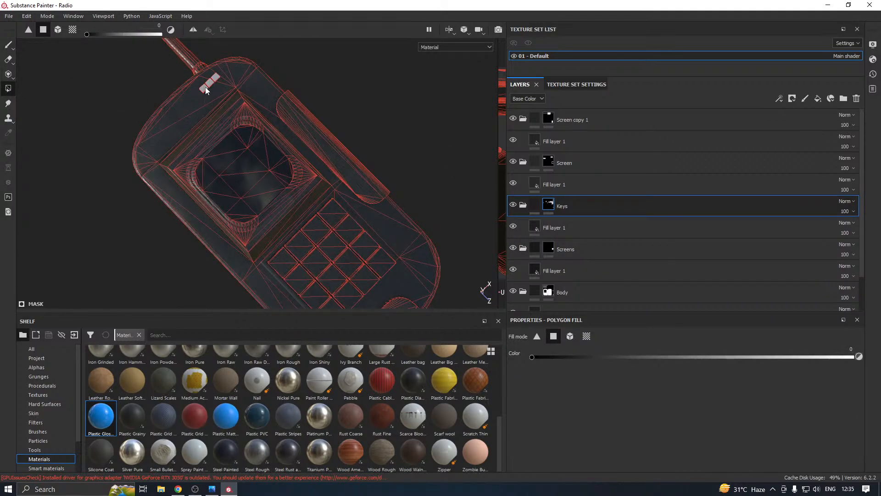
pyautogui.press('x')
pyautogui.click(570, 336)
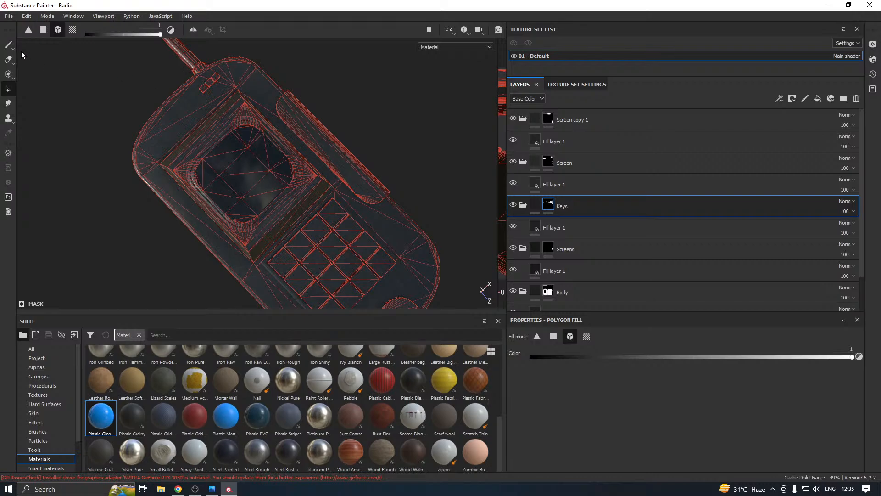
pyautogui.click(8, 45)
pyautogui.scroll(-3, 144, 91)
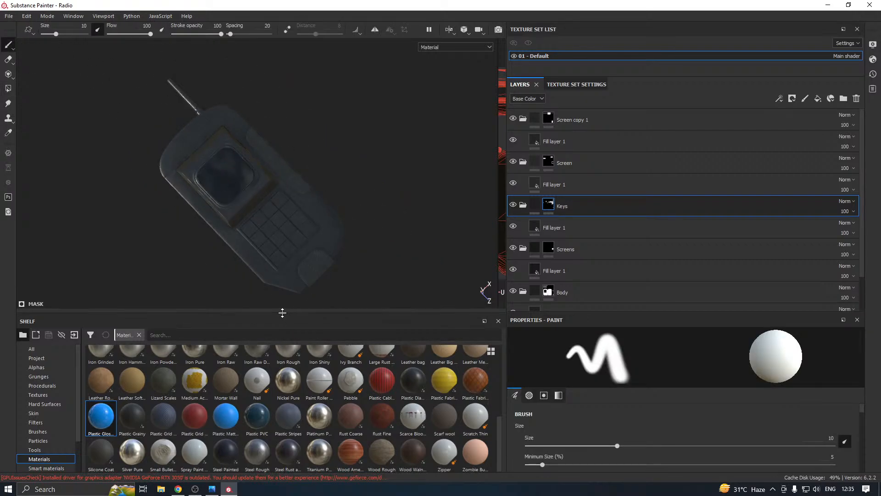
pyautogui.moveTo(283, 312); pyautogui.dragTo(270, 249)
pyautogui.scroll(3, 248, 241)
pyautogui.keyDown('alt'); pyautogui.moveTo(269, 249); pyautogui.dragTo(264, 271, button='middle'); pyautogui.keyUp('alt')
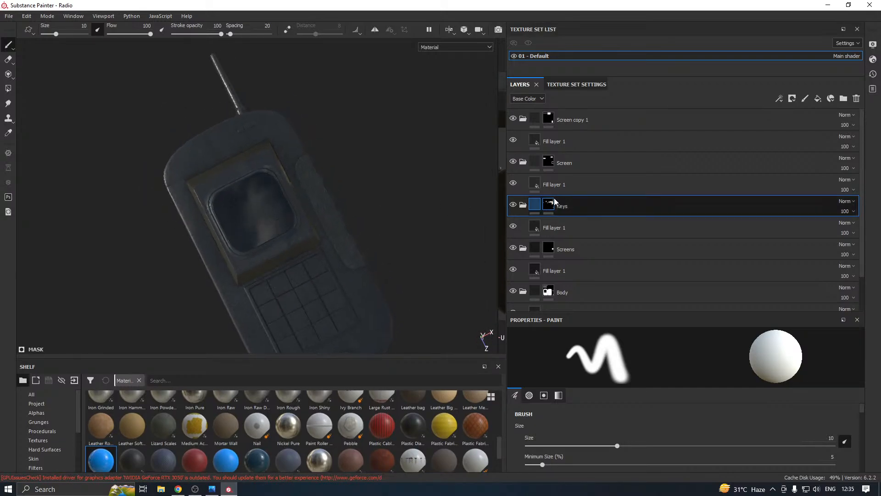
# - Add an Emissive channel to the texture set and return to the layer stack
pyautogui.click(551, 203)
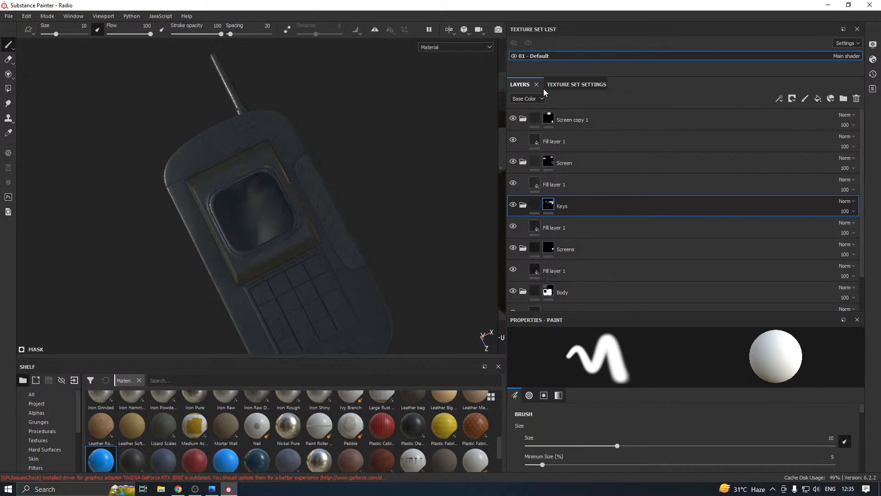
pyautogui.click(567, 86)
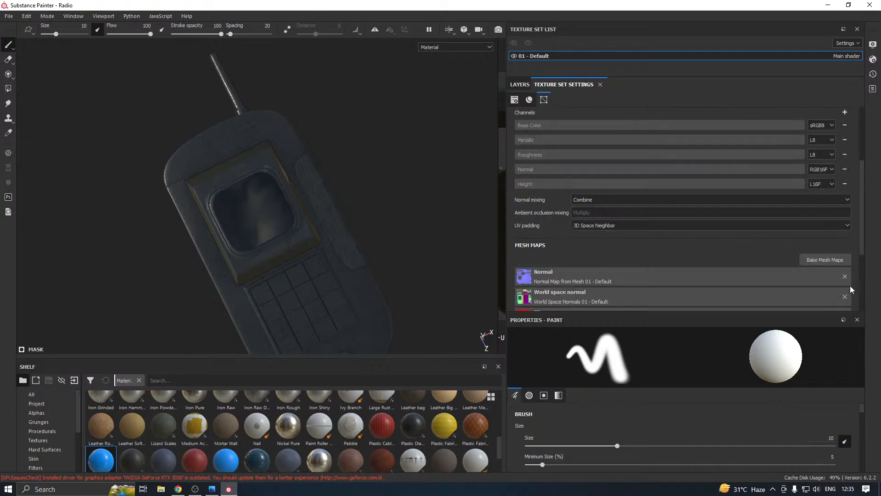
pyautogui.click(844, 112)
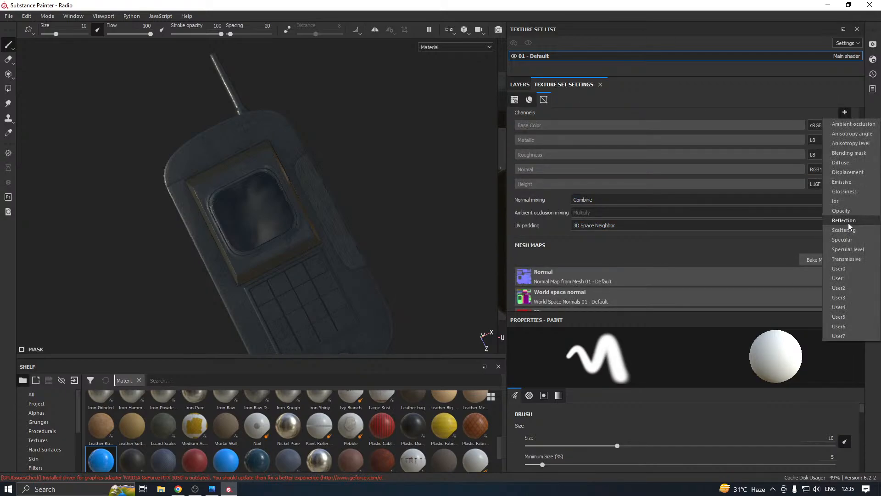
pyautogui.click(849, 182)
pyautogui.click(528, 84)
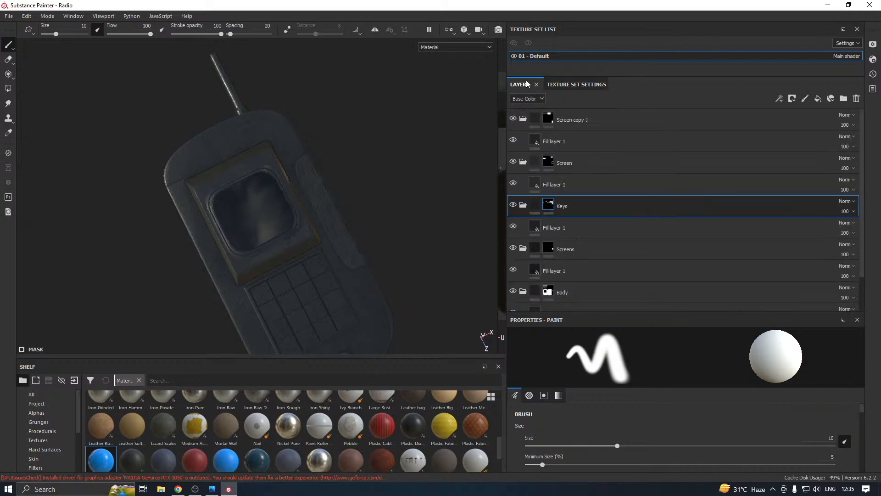
# - Enable the emissive channel on the Screens folder's fill layer and enlarge its fill properties
pyautogui.click(553, 233)
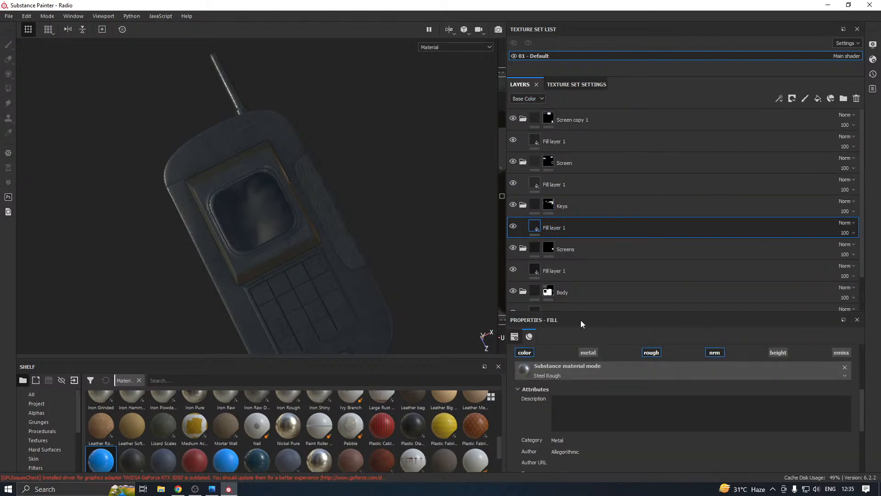
pyautogui.moveTo(574, 311); pyautogui.dragTo(573, 313)
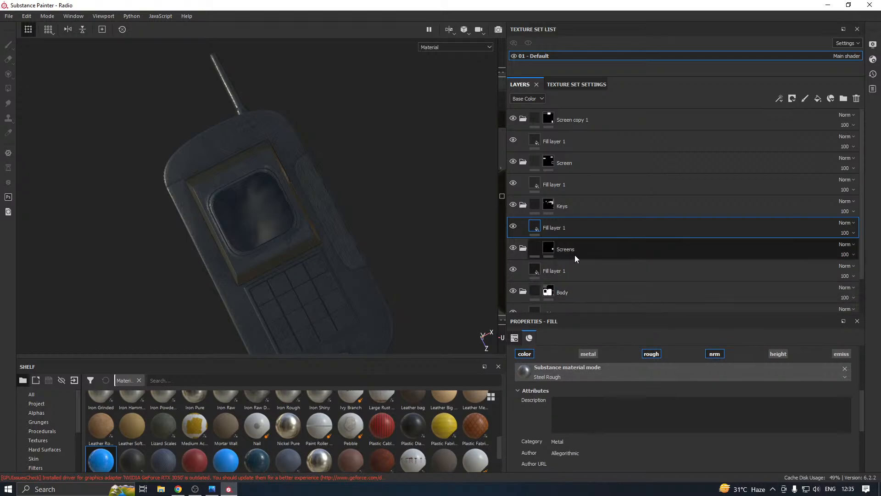
pyautogui.click(536, 274)
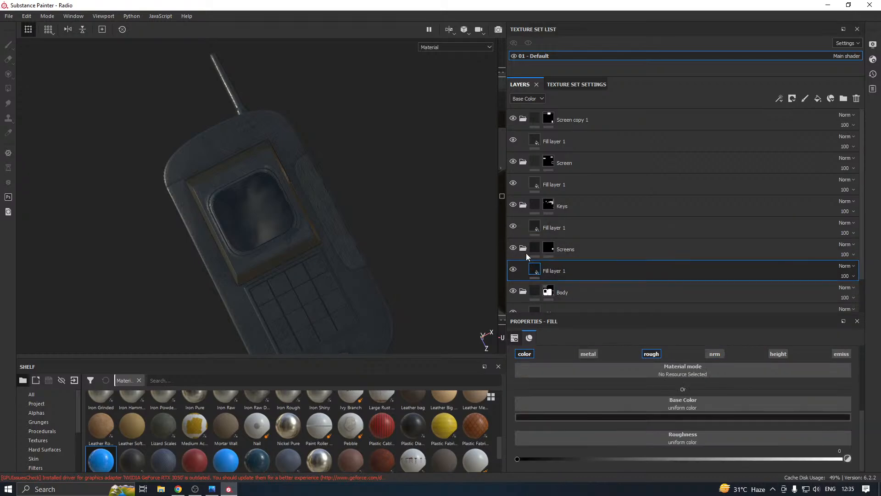
pyautogui.click(513, 270)
pyautogui.click(513, 270)
pyautogui.click(841, 354)
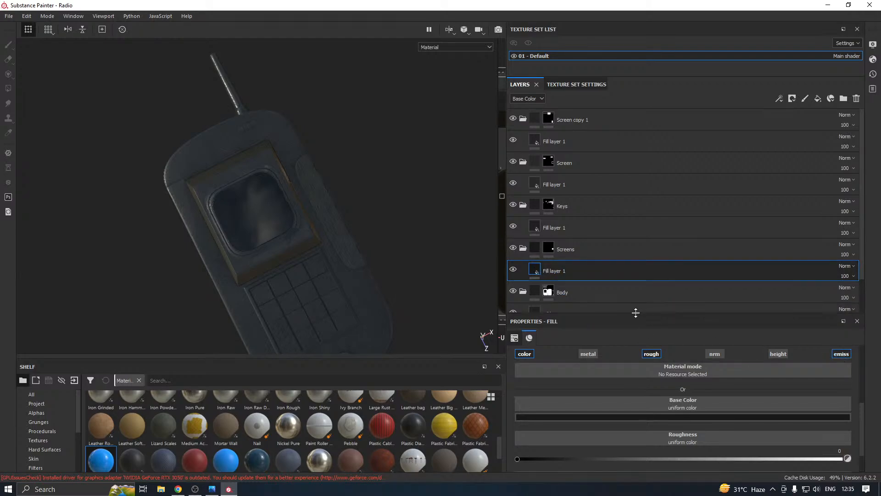
pyautogui.moveTo(629, 313); pyautogui.dragTo(592, 186)
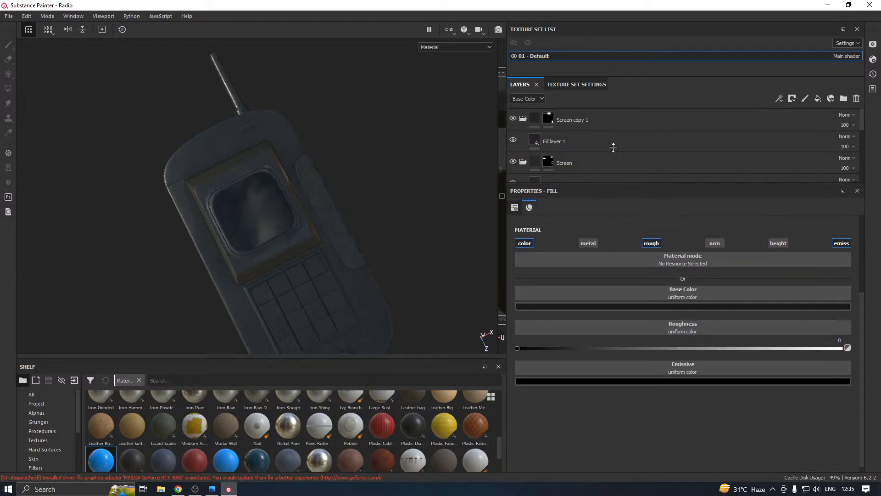
# - Set the Screens fill layer's Emissive color to teal green (R 0.059, G 0.424, B 0.312) and check the display
pyautogui.click(679, 381)
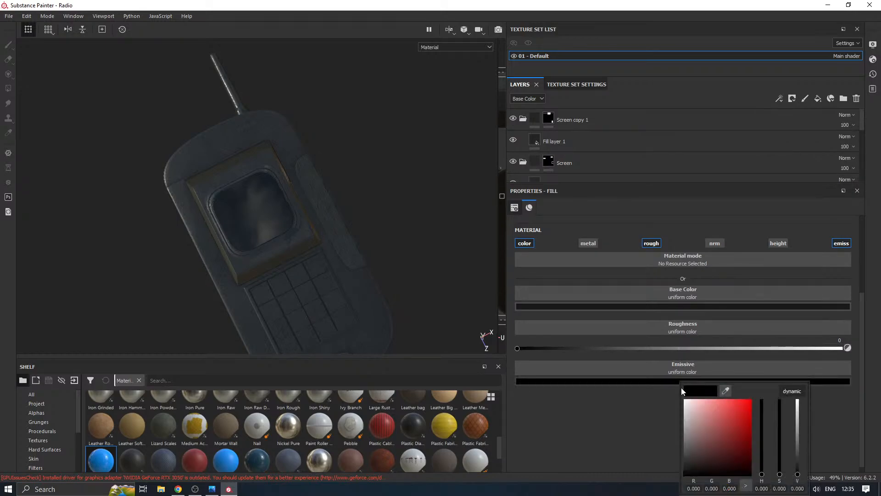
pyautogui.moveTo(697, 417)
pyautogui.mouseDown()
pyautogui.moveTo(688, 410)
pyautogui.moveTo(691, 420)
pyautogui.mouseUp()
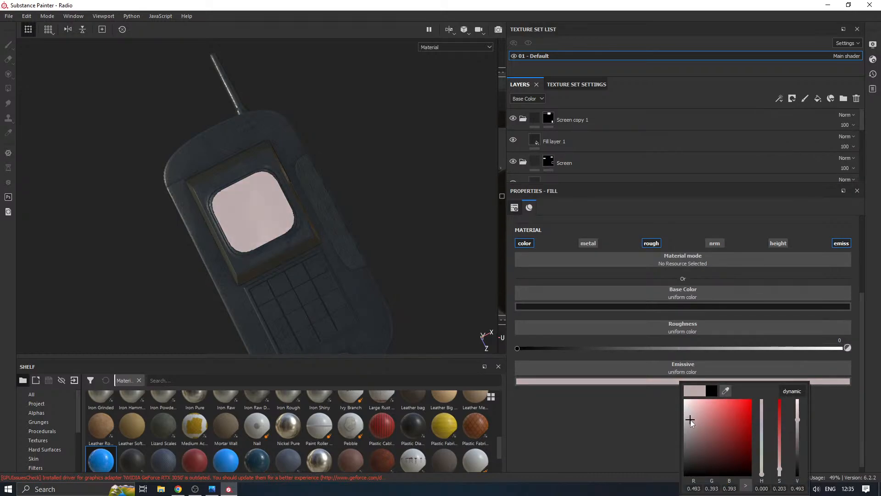
pyautogui.moveTo(766, 456)
pyautogui.mouseDown()
pyautogui.moveTo(766, 472)
pyautogui.moveTo(764, 445)
pyautogui.mouseUp()
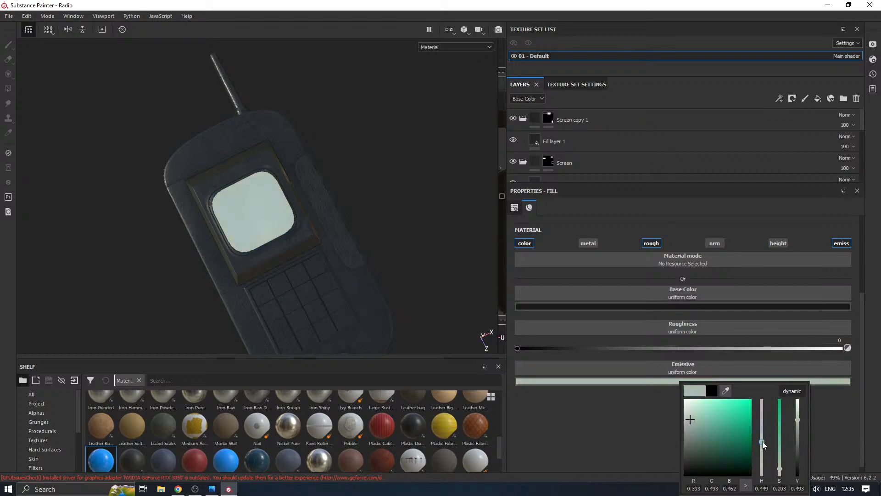
pyautogui.click(730, 419)
pyautogui.moveTo(731, 420)
pyautogui.mouseDown()
pyautogui.moveTo(686, 403)
pyautogui.moveTo(734, 423)
pyautogui.moveTo(726, 430)
pyautogui.moveTo(720, 417)
pyautogui.mouseUp()
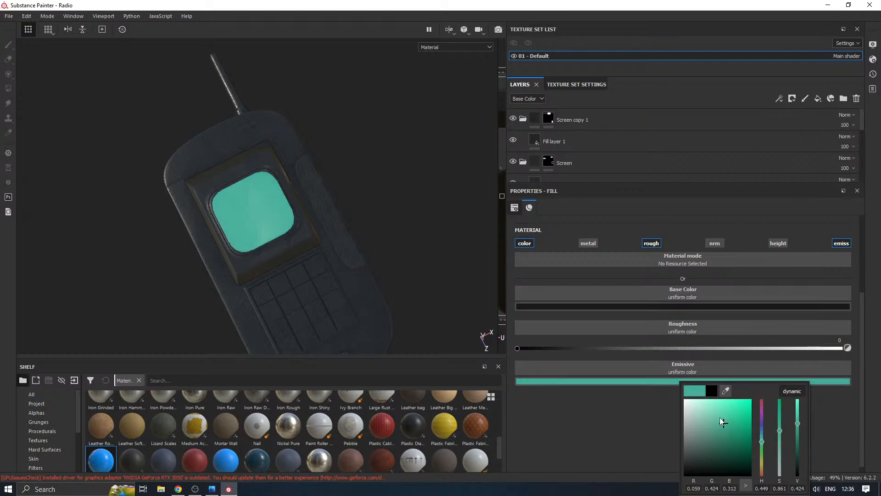
pyautogui.keyDown('alt'); pyautogui.moveTo(414, 244); pyautogui.dragTo(204, 221); pyautogui.keyUp('alt')
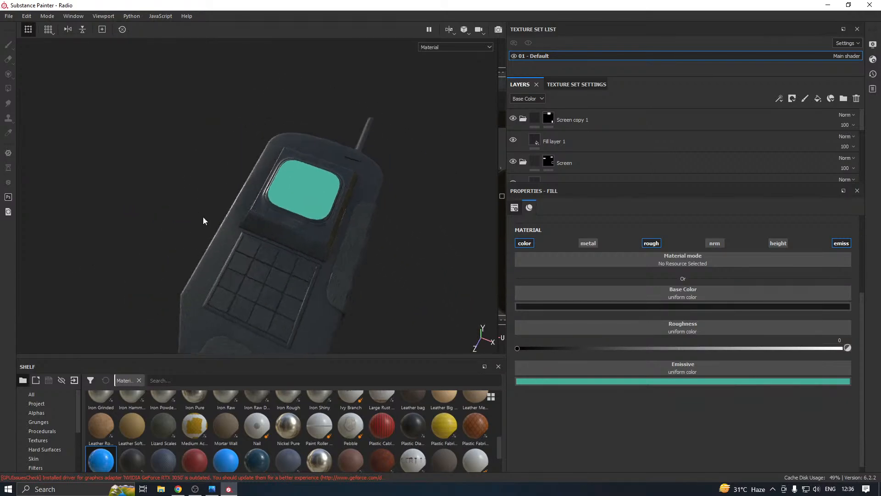
# - Check the glowing display on the radio from several angles and save the project
pyautogui.keyDown('alt'); pyautogui.moveTo(401, 188); pyautogui.dragTo(314, 182); pyautogui.keyUp('alt')
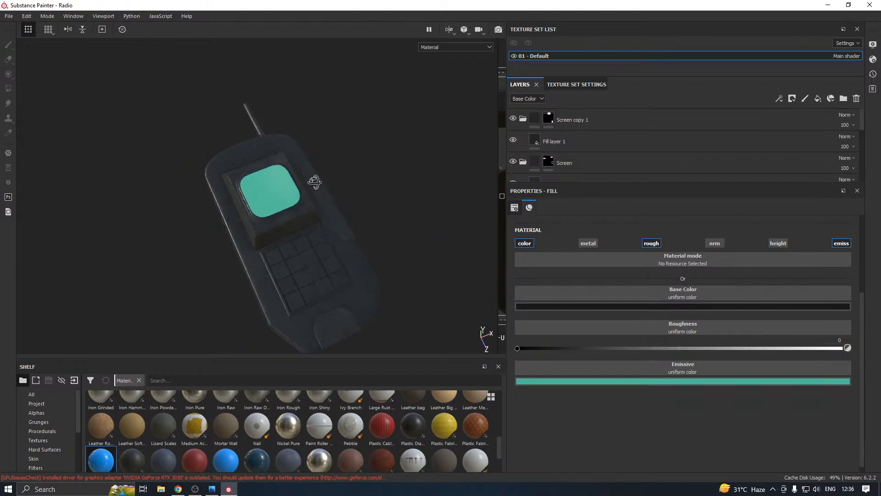
pyautogui.keyDown('alt'); pyautogui.moveTo(374, 195); pyautogui.dragTo(435, 143); pyautogui.keyUp('alt')
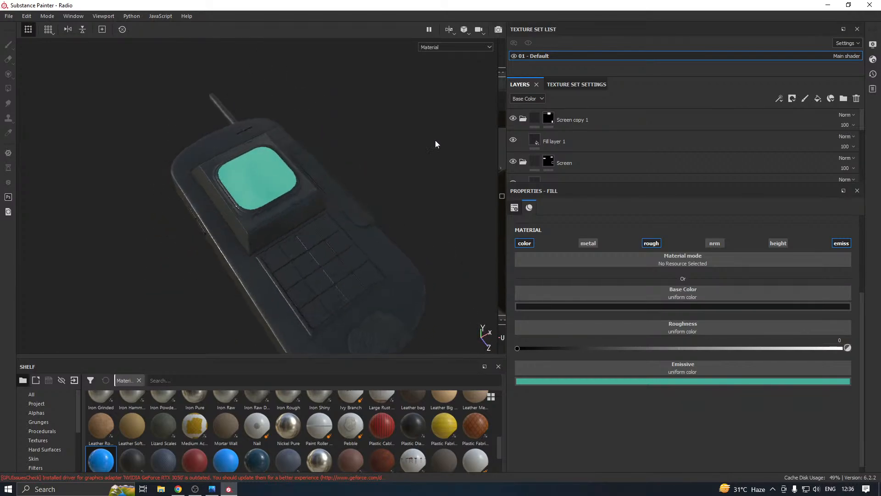
pyautogui.moveTo(557, 181); pyautogui.dragTo(557, 257)
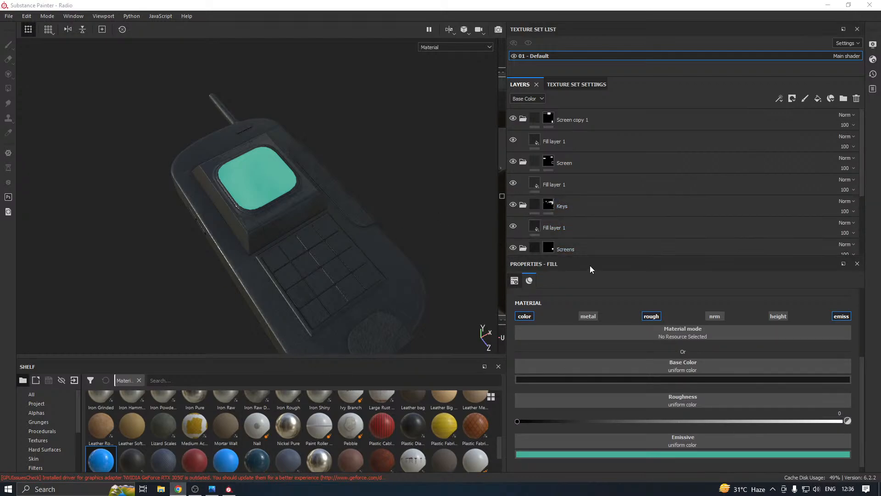
pyautogui.scroll(-3, 605, 224)
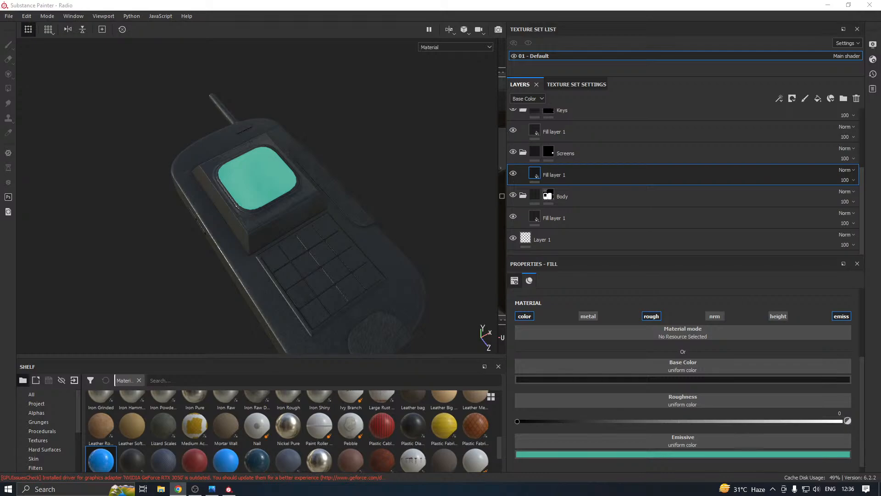
pyautogui.click(365, 241)
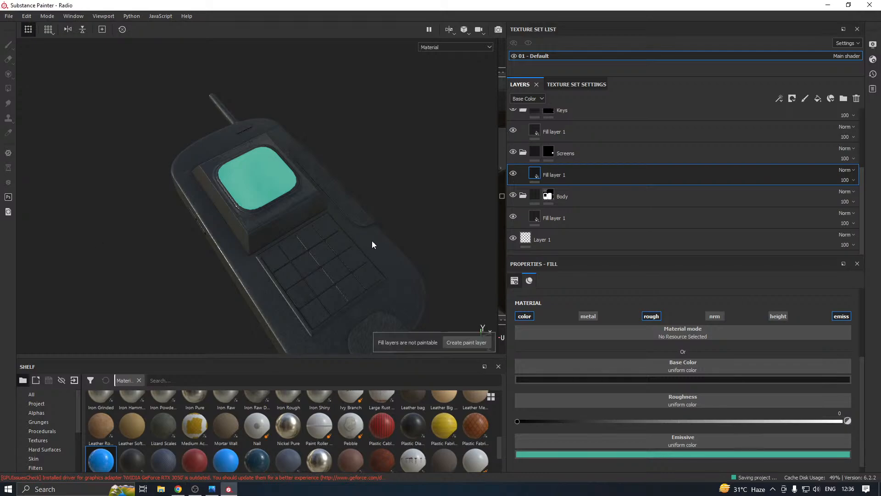
pyautogui.keyDown('alt'); pyautogui.moveTo(346, 220); pyautogui.dragTo(335, 193); pyautogui.keyUp('alt')
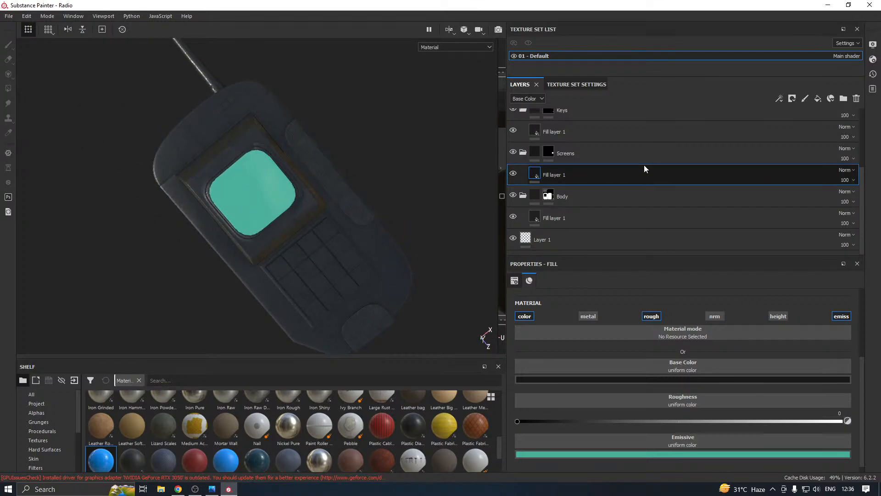
# - Try an olive yellow Steel Color (R 0.485, G 0.436, B 0.132) on the Body folder's fill layer
pyautogui.click(580, 218)
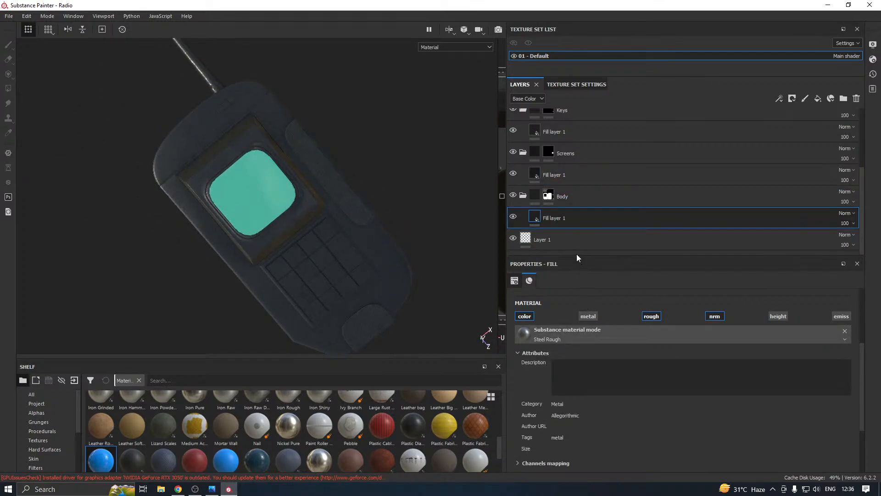
pyautogui.moveTo(581, 255); pyautogui.dragTo(586, 165)
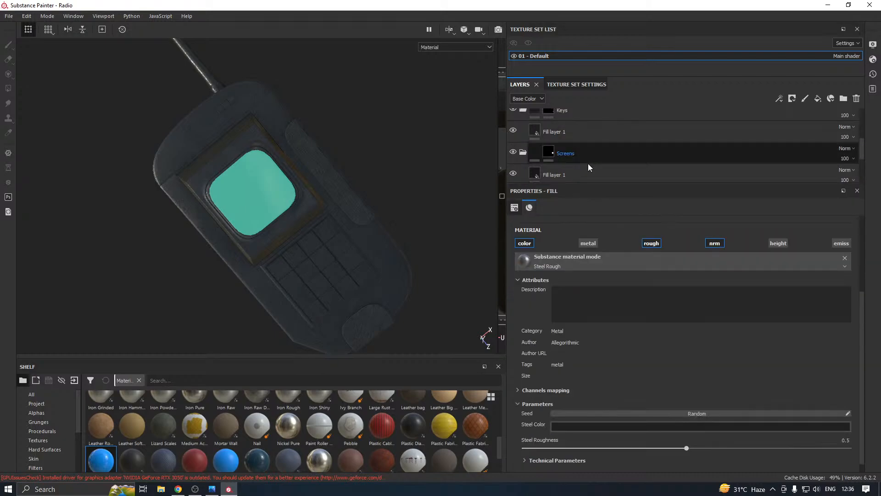
pyautogui.keyDown('alt'); pyautogui.moveTo(348, 275); pyautogui.dragTo(263, 210); pyautogui.keyUp('alt')
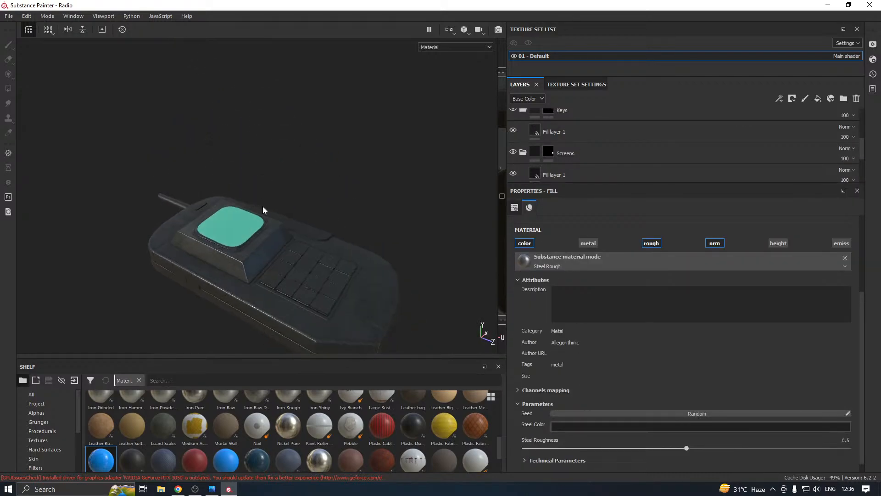
pyautogui.click(607, 426)
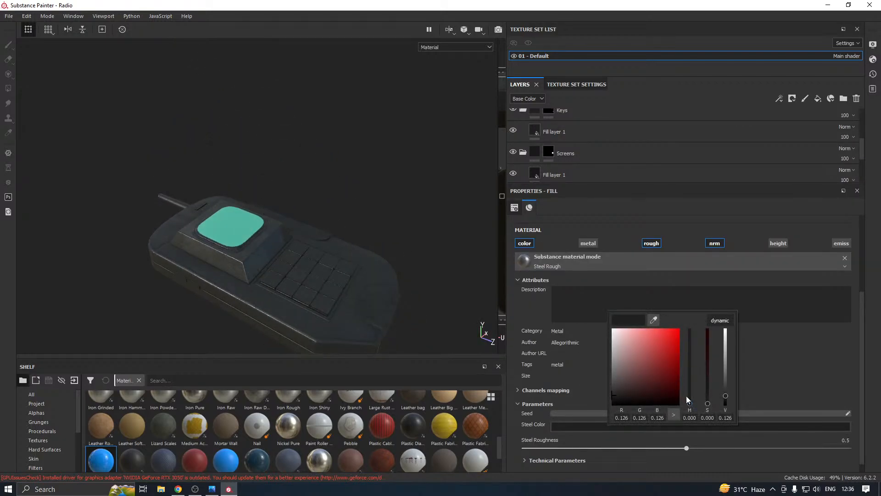
pyautogui.moveTo(689, 398); pyautogui.dragTo(689, 394)
pyautogui.click(661, 368)
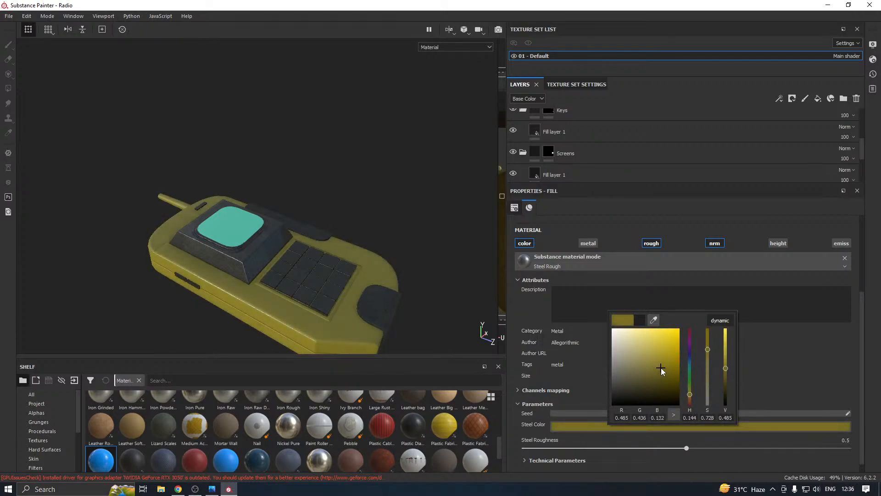
pyautogui.click(377, 288)
# - View the radio from other angles and try a brown Steel Color on the Body folder's fill layer
pyautogui.keyDown('alt'); pyautogui.moveTo(391, 230); pyautogui.dragTo(303, 327); pyautogui.keyUp('alt')
pyautogui.click(214, 489)
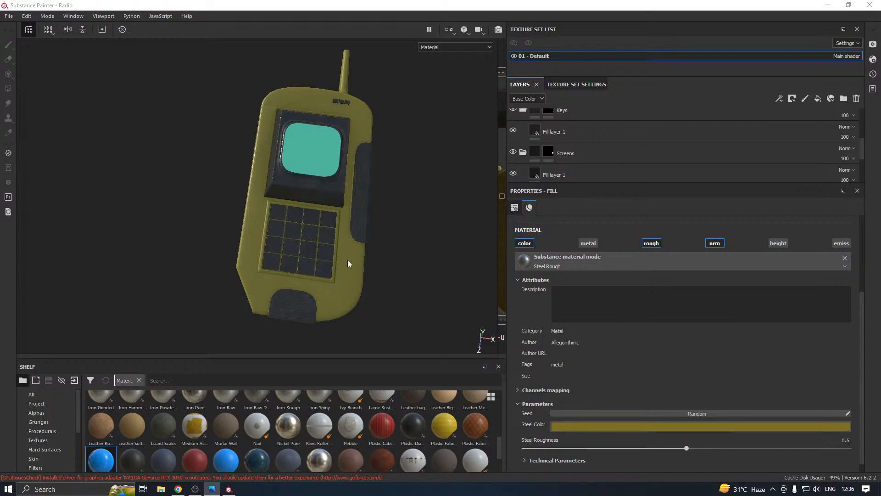
pyautogui.moveTo(348, 262)
pyautogui.keyDown('alt'); pyautogui.mouseDown()
pyautogui.moveTo(298, 238)
pyautogui.moveTo(213, 219)
pyautogui.moveTo(228, 247)
pyautogui.moveTo(345, 269)
pyautogui.mouseUp(); pyautogui.keyUp('alt')
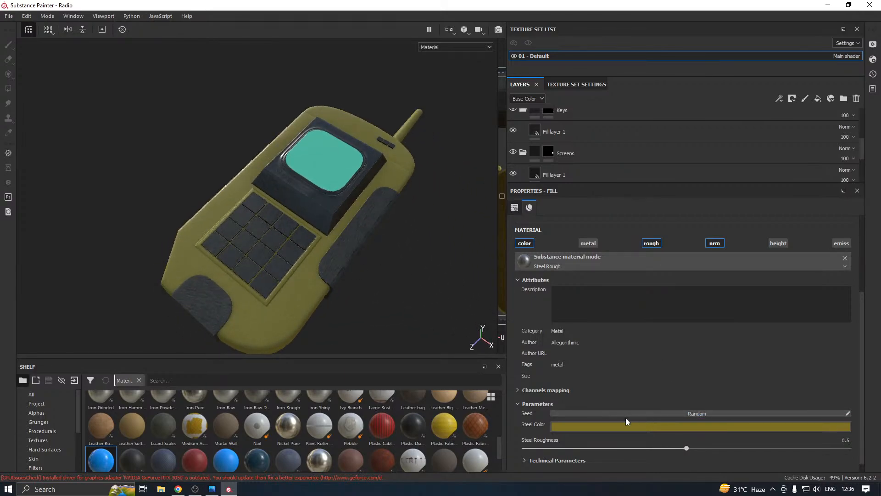
pyautogui.click(648, 423)
pyautogui.moveTo(690, 383); pyautogui.dragTo(673, 372)
pyautogui.click(552, 323)
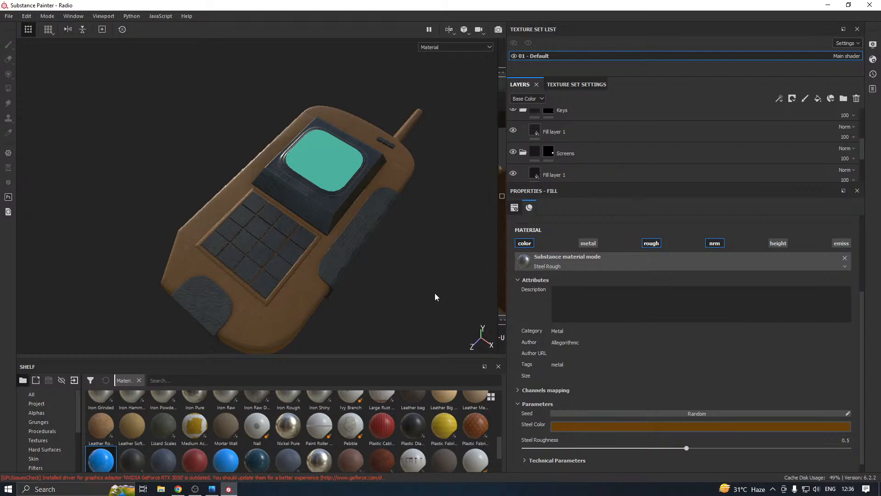
# - Try a light grey Steel Color (R, G, B 0.671) on the Body folder's fill layer
pyautogui.keyDown('alt'); pyautogui.moveTo(440, 288); pyautogui.dragTo(459, 275); pyautogui.keyUp('alt')
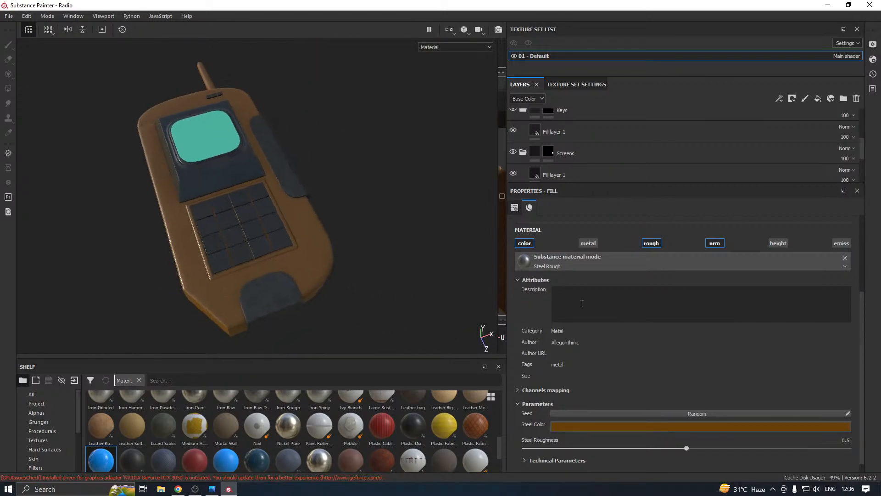
pyautogui.click(593, 423)
pyautogui.click(595, 351)
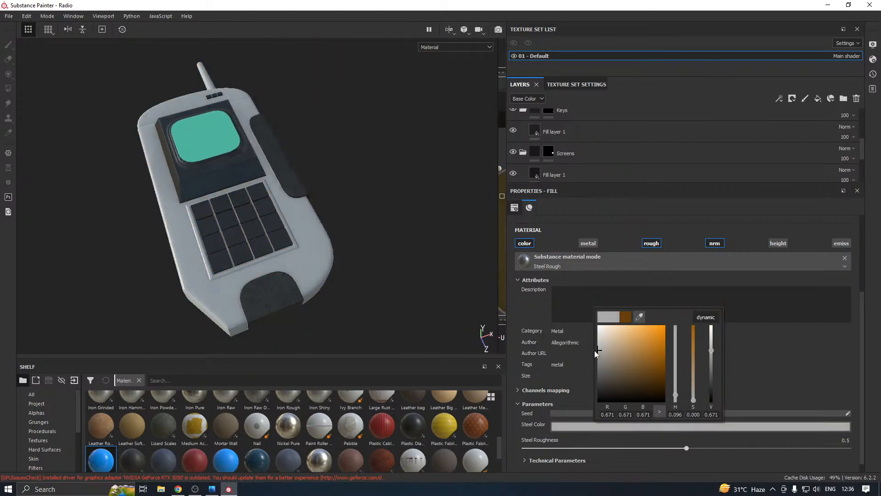
pyautogui.keyDown('alt'); pyautogui.moveTo(353, 219); pyautogui.dragTo(319, 238); pyautogui.keyUp('alt')
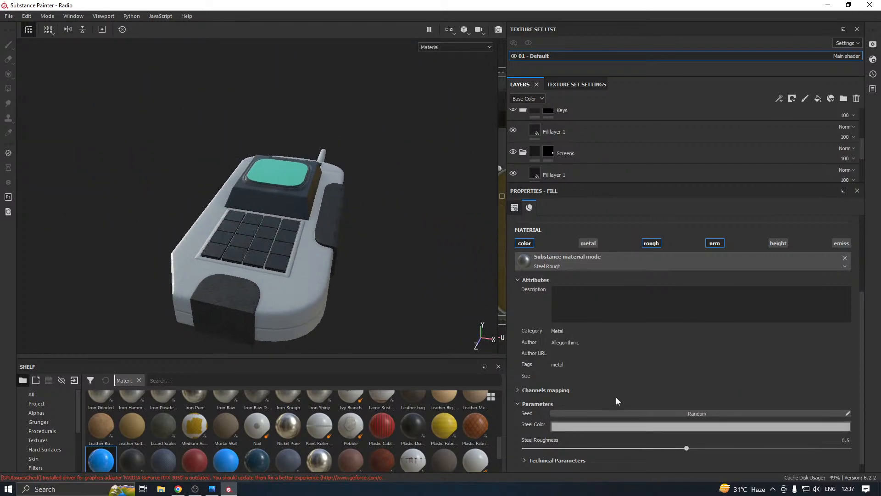
# - Set the Body fill layer's Steel Color to near-black grey and enlarge the layer stack
pyautogui.click(597, 427)
pyautogui.click(600, 392)
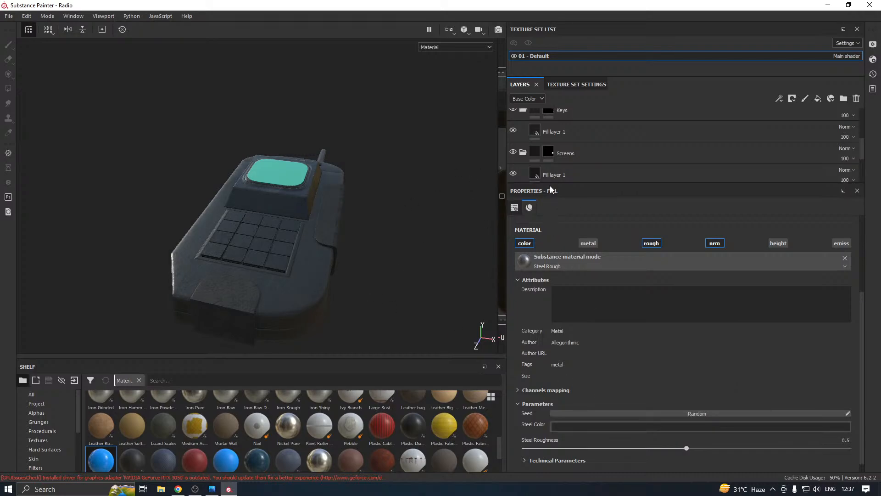
pyautogui.moveTo(546, 182); pyautogui.dragTo(579, 294)
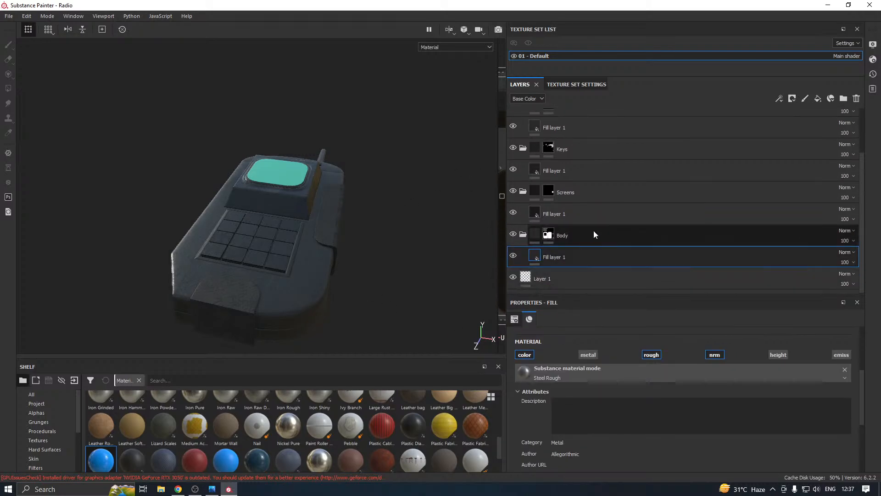
pyautogui.scroll(3, 594, 231)
pyautogui.keyDown('alt'); pyautogui.moveTo(420, 209); pyautogui.dragTo(418, 243); pyautogui.keyUp('alt')
pyautogui.scroll(-3, 590, 274)
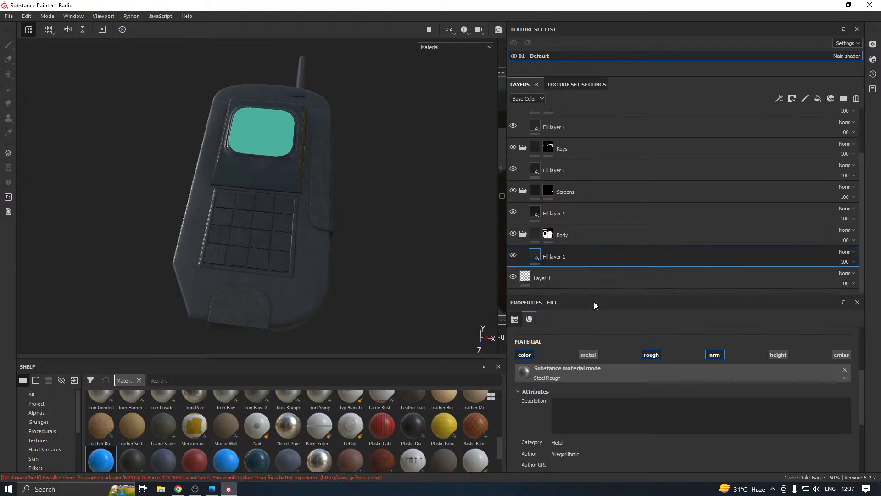
# - Collapse the UV transformations settings of the Body folder's fill layer
pyautogui.scroll(-5, 571, 396)
pyautogui.scroll(5, 599, 429)
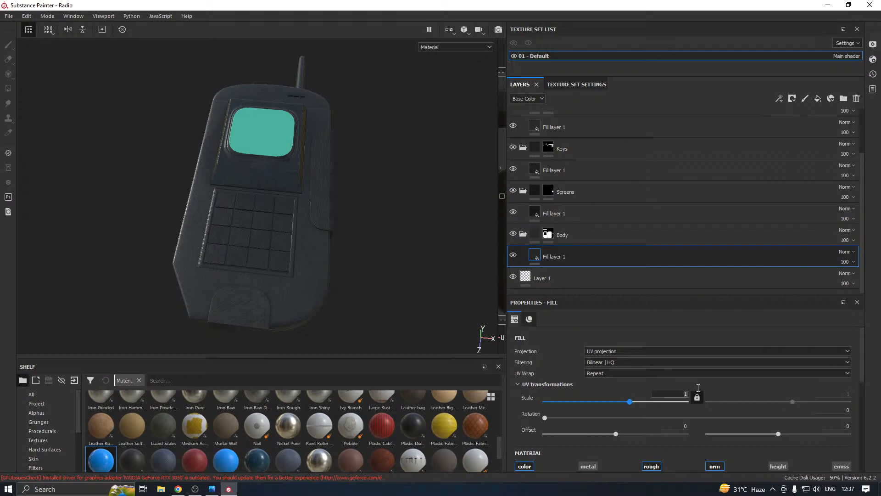
pyautogui.click(611, 384)
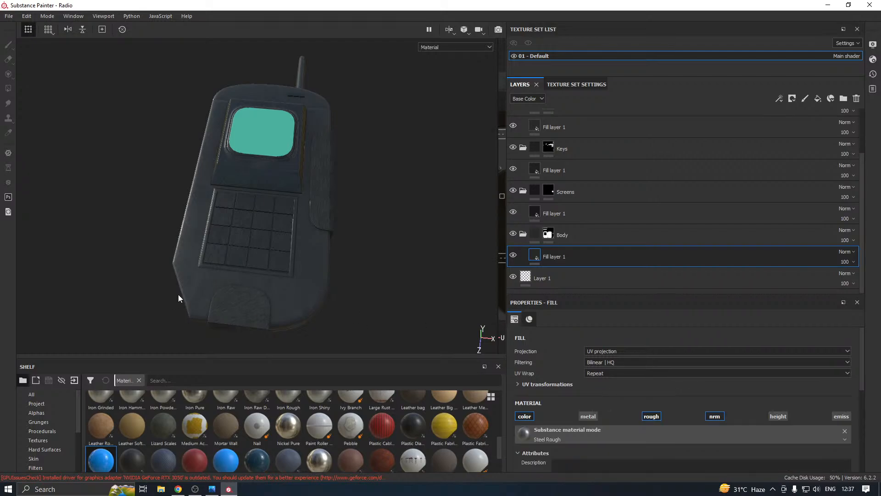
# - Add a new fill layer at the top of the stack, above the Screen copy 1 folder
pyautogui.keyDown('alt'); pyautogui.moveTo(227, 267); pyautogui.dragTo(293, 285); pyautogui.keyUp('alt')
pyautogui.keyDown('alt'); pyautogui.moveTo(221, 227); pyautogui.dragTo(259, 282, button='middle'); pyautogui.keyUp('alt')
pyautogui.scroll(2, 253, 278)
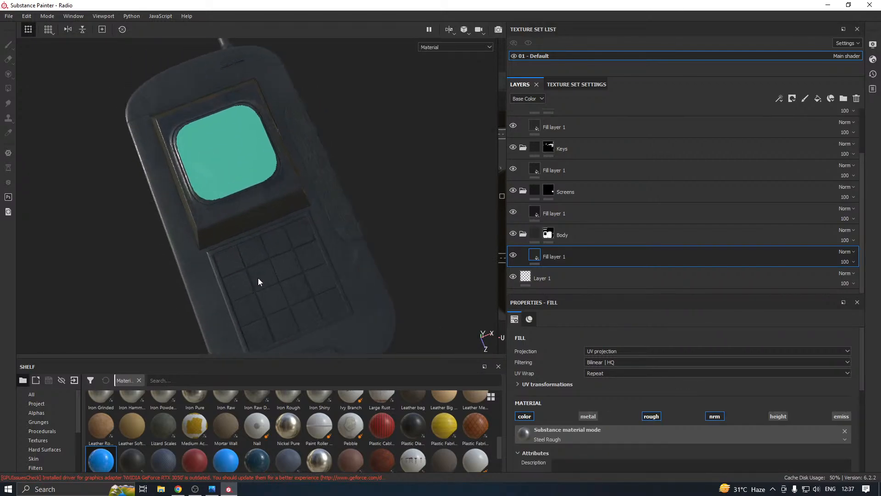
pyautogui.keyDown('alt'); pyautogui.moveTo(258, 282); pyautogui.dragTo(296, 222); pyautogui.keyUp('alt')
pyautogui.scroll(3, 636, 185)
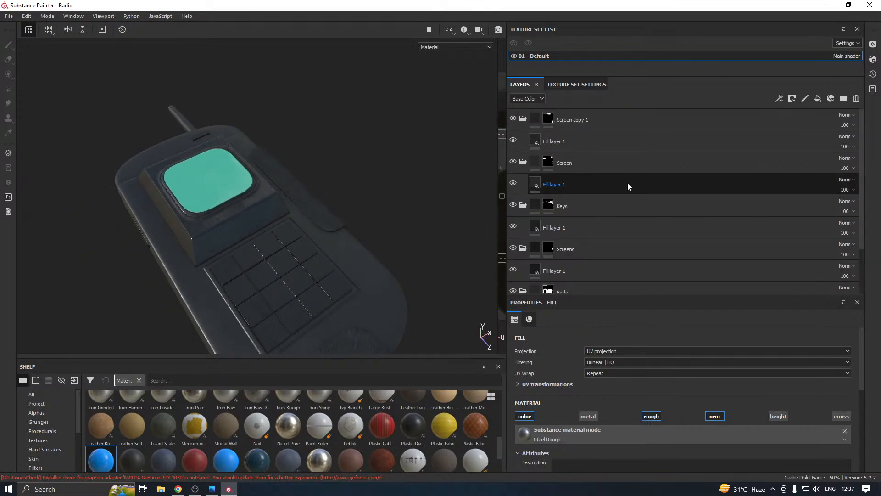
pyautogui.click(584, 120)
pyautogui.click(819, 98)
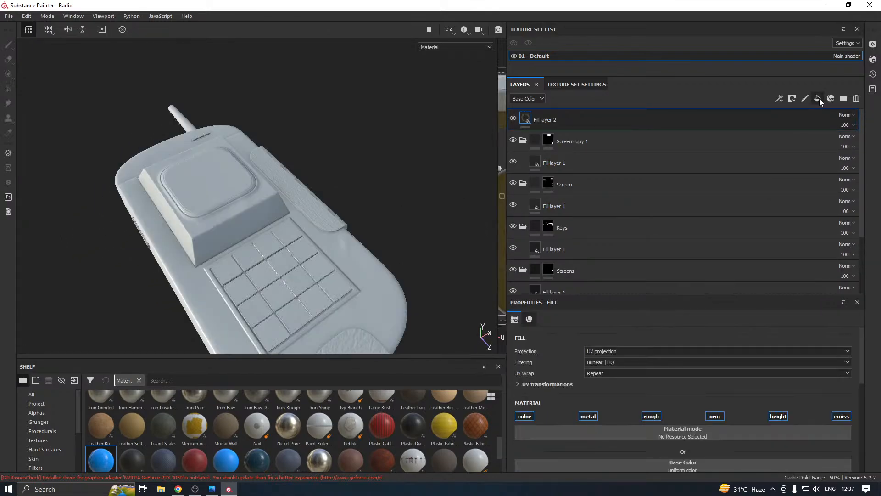
# - Apply the Dust Occlusion smart mask to Fill layer 2 and check the dirt on the radio
pyautogui.moveTo(229, 361); pyautogui.dragTo(220, 287)
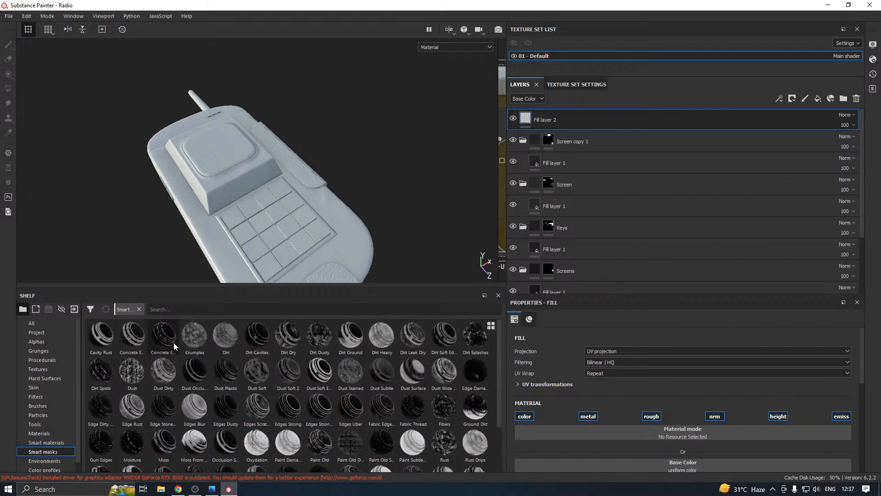
pyautogui.moveTo(158, 344)
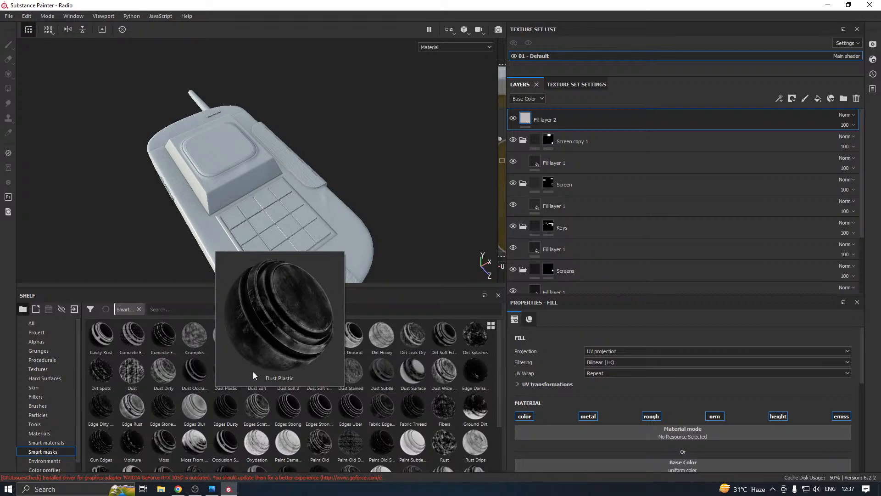
pyautogui.moveTo(198, 385)
pyautogui.moveTo(198, 384)
pyautogui.mouseDown()
pyautogui.moveTo(413, 238)
pyautogui.moveTo(559, 164)
pyautogui.moveTo(565, 115)
pyautogui.mouseUp()
pyautogui.keyDown('alt'); pyautogui.moveTo(300, 199); pyautogui.dragTo(257, 225); pyautogui.keyUp('alt')
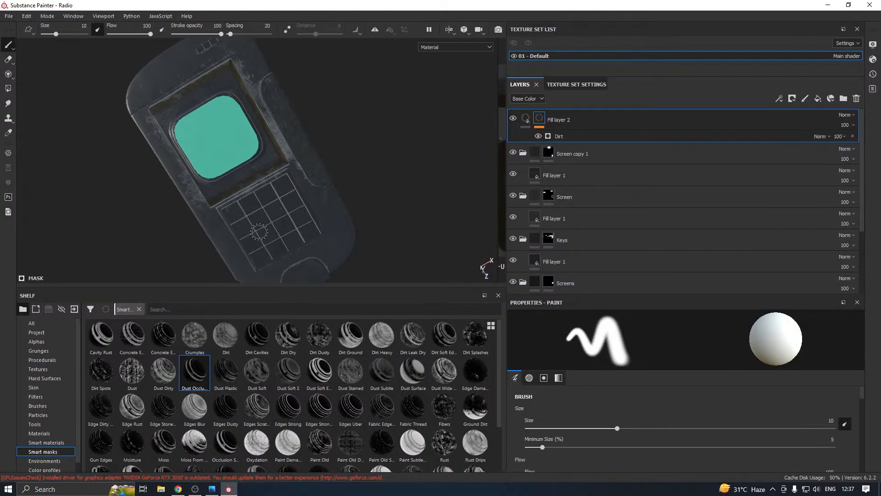
pyautogui.keyDown('alt'); pyautogui.moveTo(257, 225); pyautogui.dragTo(315, 224, button='middle'); pyautogui.keyUp('alt')
pyautogui.scroll(2, 315, 189)
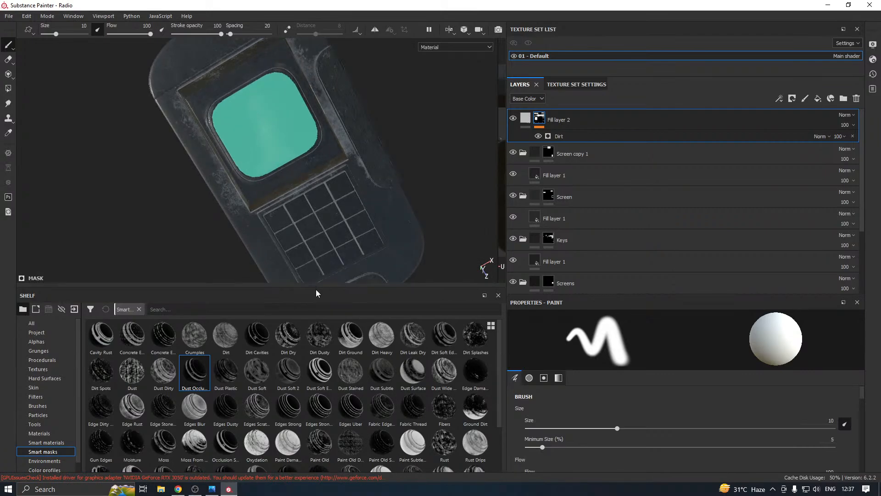
pyautogui.moveTo(311, 287)
pyautogui.mouseDown()
pyautogui.moveTo(315, 362)
pyautogui.moveTo(343, 239)
pyautogui.moveTo(275, 212)
pyautogui.moveTo(293, 223)
pyautogui.mouseUp()
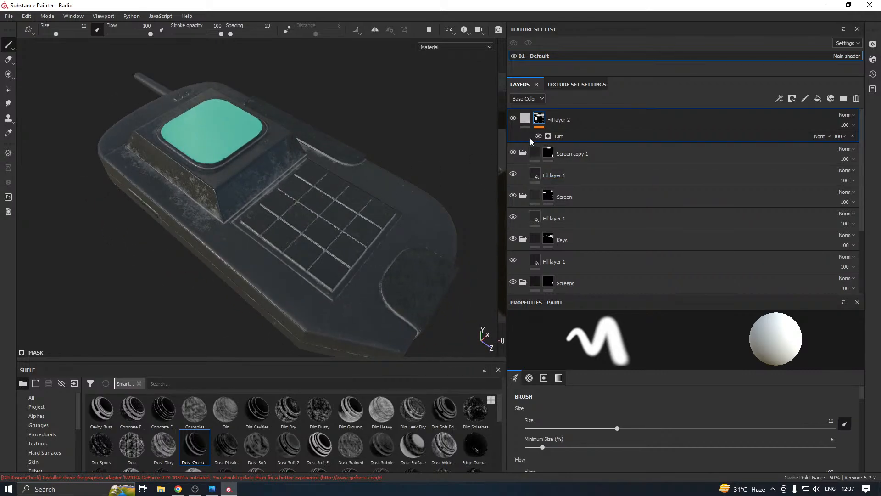
# - Disable the metal channel on Fill layer 2 and set its Base Color to dark grey (R, G, B 0.211)
pyautogui.click(526, 119)
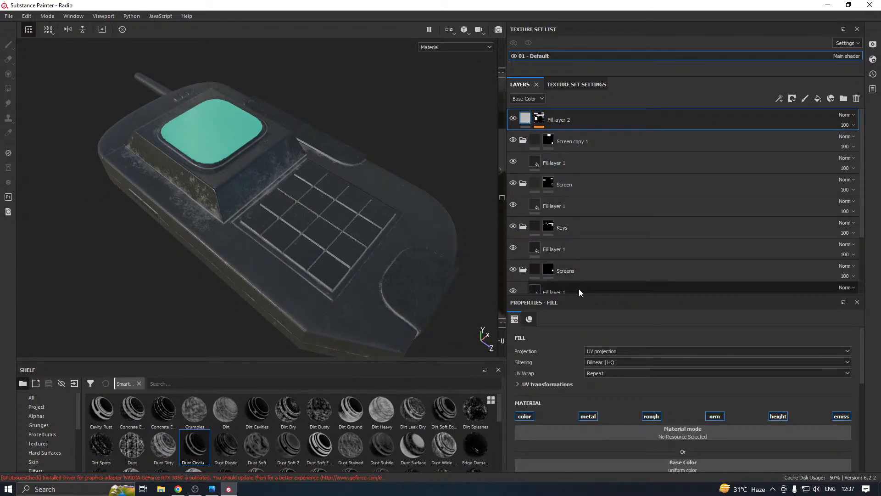
pyautogui.moveTo(579, 295); pyautogui.dragTo(605, 201)
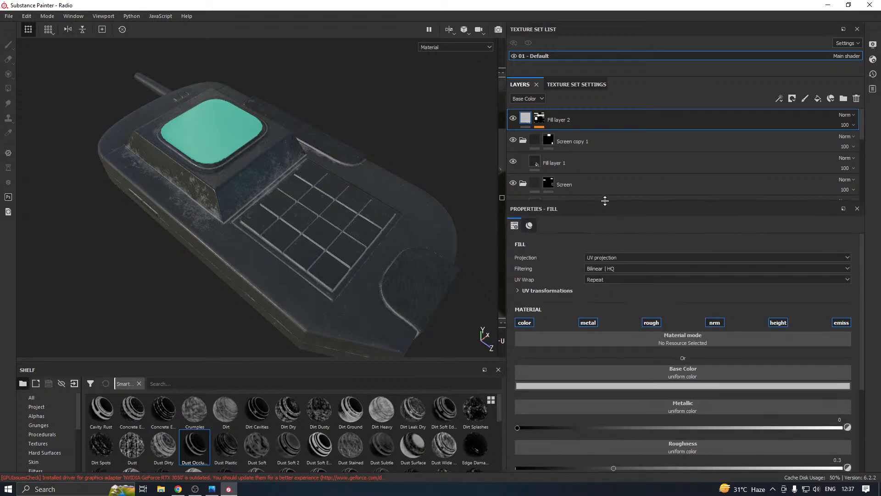
pyautogui.click(597, 323)
pyautogui.click(604, 385)
pyautogui.moveTo(684, 366); pyautogui.dragTo(684, 360)
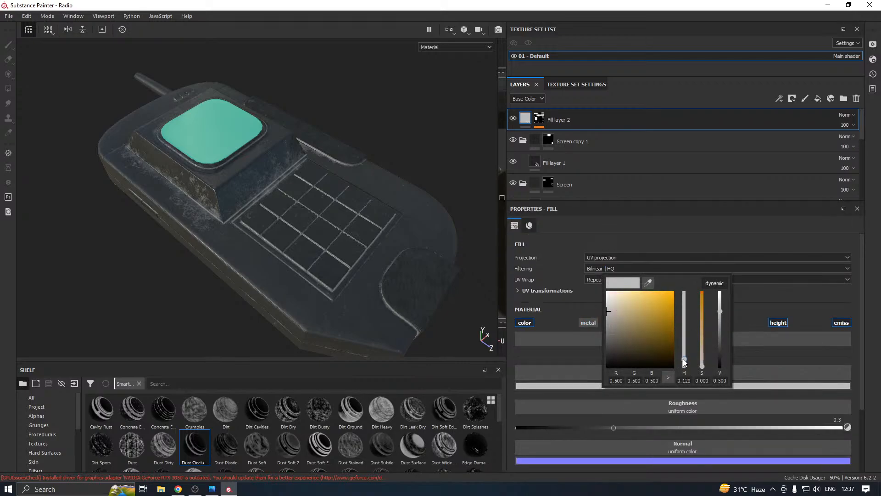
pyautogui.moveTo(643, 339); pyautogui.dragTo(639, 340)
pyautogui.moveTo(631, 330); pyautogui.dragTo(609, 332)
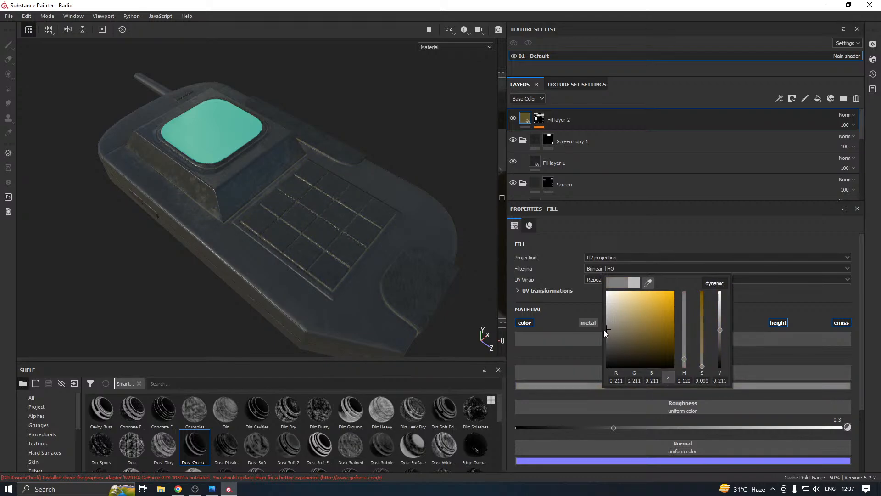
pyautogui.click(378, 280)
# - Raise the Dirt Level slightly in the Dirt generator of Fill layer 2's mask
pyautogui.keyDown('alt'); pyautogui.moveTo(459, 317); pyautogui.dragTo(395, 193); pyautogui.keyUp('alt')
pyautogui.click(538, 120)
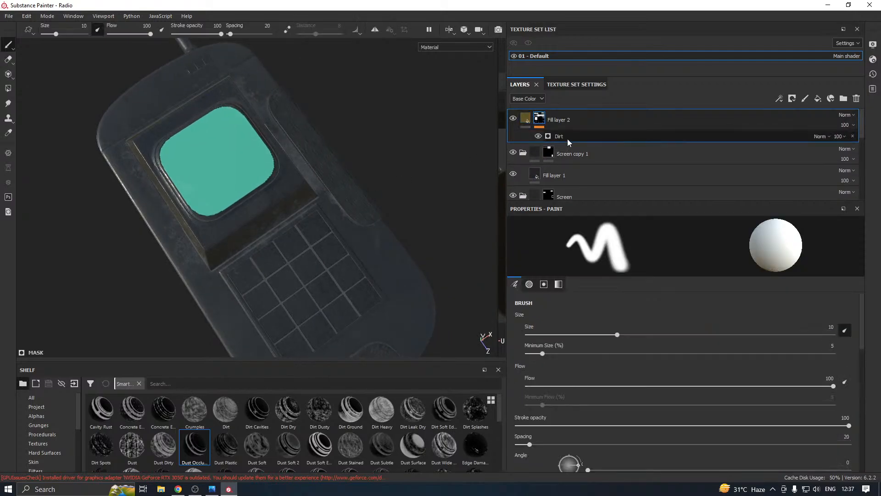
pyautogui.click(568, 136)
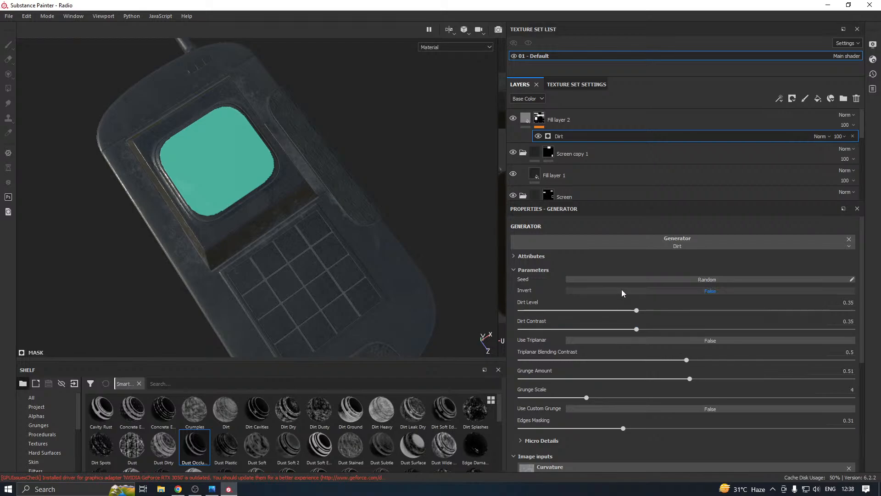
pyautogui.click(706, 311)
pyautogui.moveTo(699, 311); pyautogui.dragTo(660, 310)
pyautogui.keyDown('alt'); pyautogui.moveTo(262, 247); pyautogui.dragTo(207, 232); pyautogui.keyUp('alt')
# - Change Fill layer 2's Base Color to a muted greyish brown and check the dirt from several angles
pyautogui.click(525, 118)
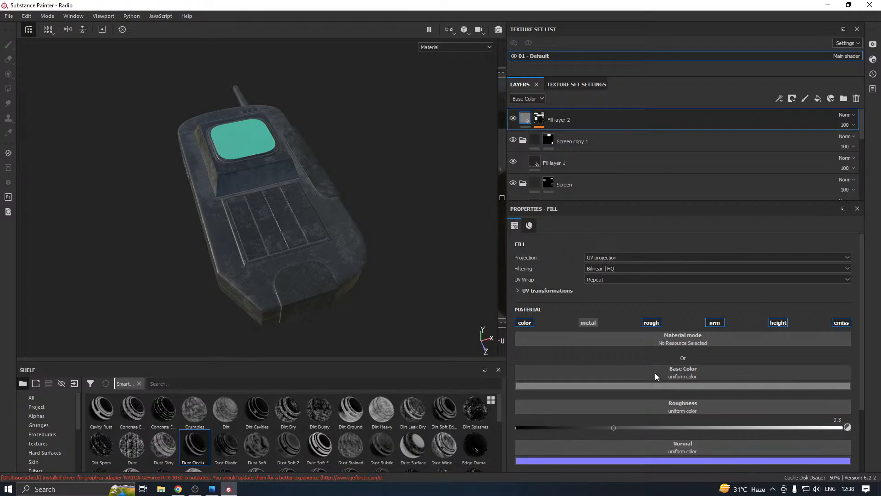
pyautogui.click(632, 385)
pyautogui.moveTo(714, 369); pyautogui.dragTo(675, 328)
pyautogui.keyDown('alt'); pyautogui.moveTo(386, 235); pyautogui.dragTo(477, 310); pyautogui.keyUp('alt')
pyautogui.click(622, 386)
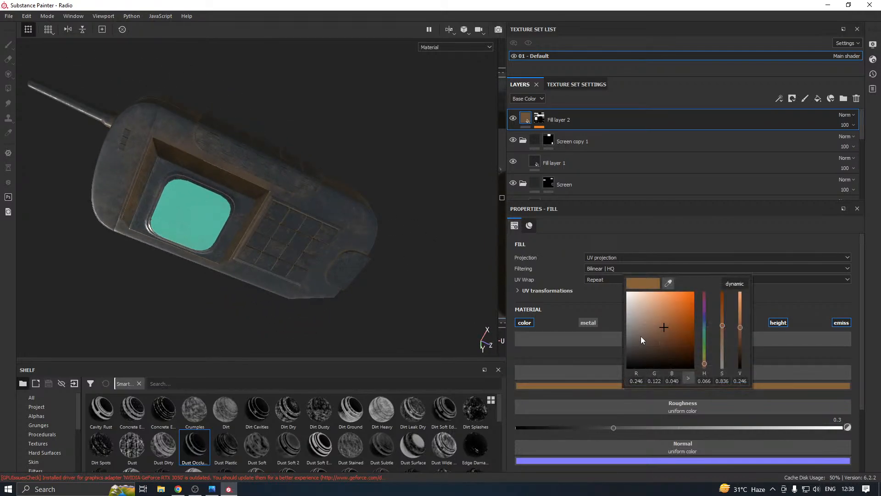
pyautogui.moveTo(640, 336); pyautogui.dragTo(640, 331)
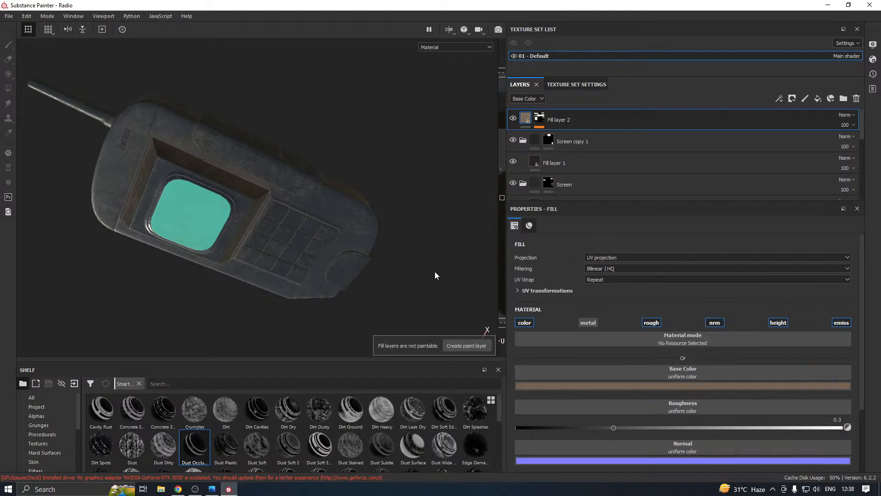
pyautogui.keyDown('alt'); pyautogui.moveTo(434, 271); pyautogui.dragTo(309, 133); pyautogui.keyUp('alt')
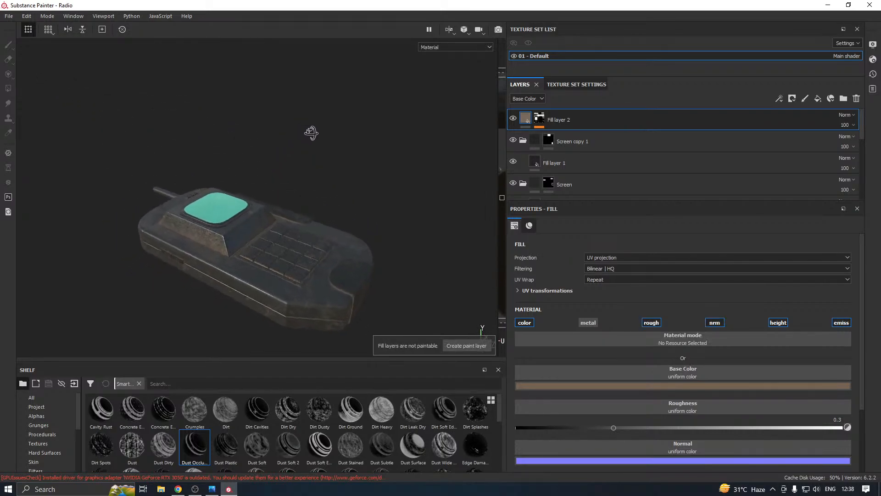
pyautogui.keyDown('alt'); pyautogui.moveTo(356, 211); pyautogui.dragTo(257, 216); pyautogui.keyUp('alt')
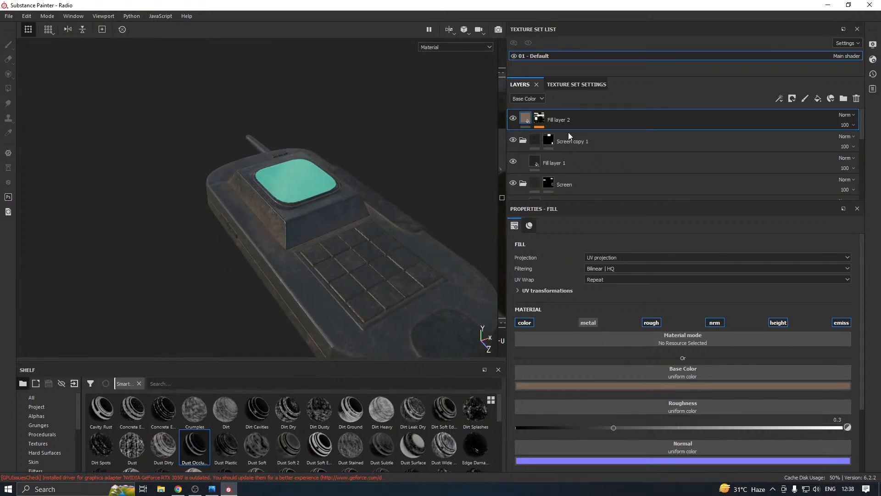
pyautogui.keyDown('alt'); pyautogui.moveTo(352, 201); pyautogui.dragTo(321, 230); pyautogui.keyUp('alt')
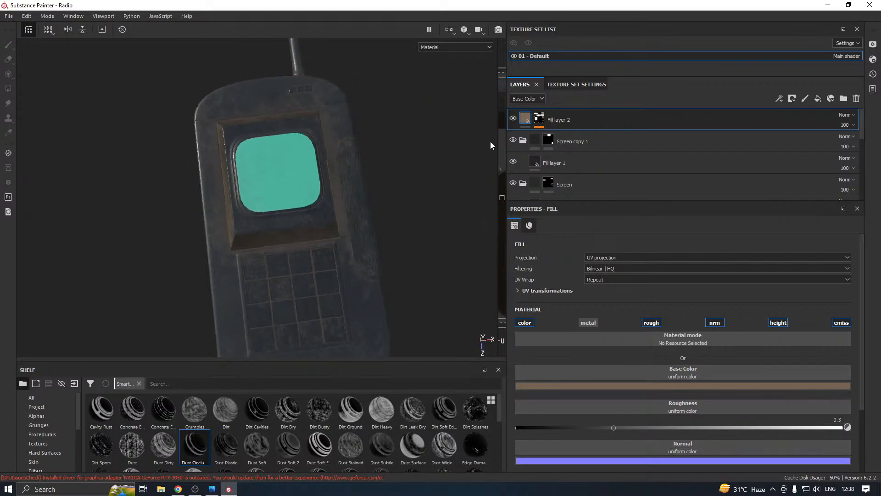
# - Set the Emissive color of the Screens folder's Fill layer 1 to near black, keeping its emissive channel enabled
pyautogui.scroll(-3, 626, 170)
pyautogui.click(599, 172)
pyautogui.scroll(2, 599, 172)
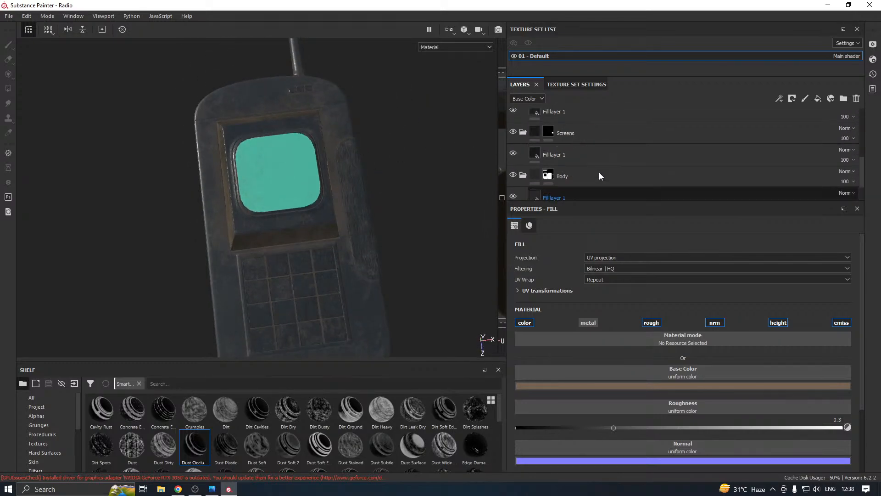
pyautogui.click(543, 153)
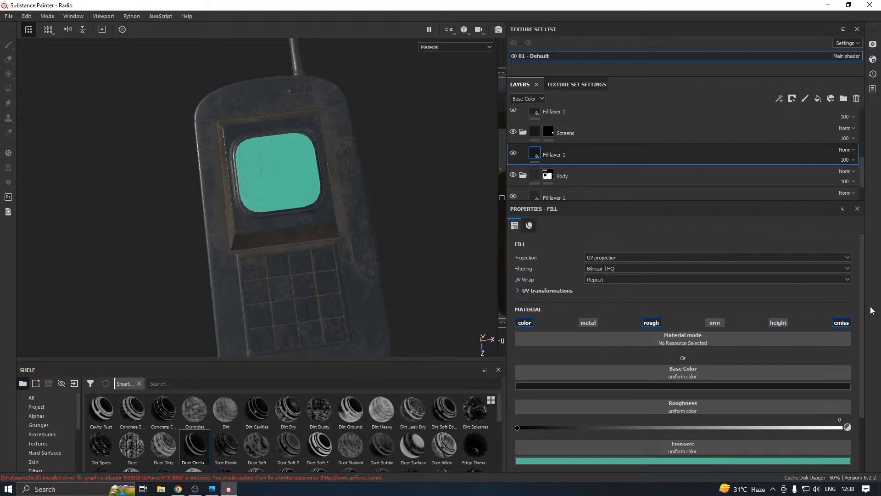
pyautogui.click(841, 322)
pyautogui.keyDown('alt'); pyautogui.moveTo(343, 219); pyautogui.dragTo(409, 232); pyautogui.keyUp('alt')
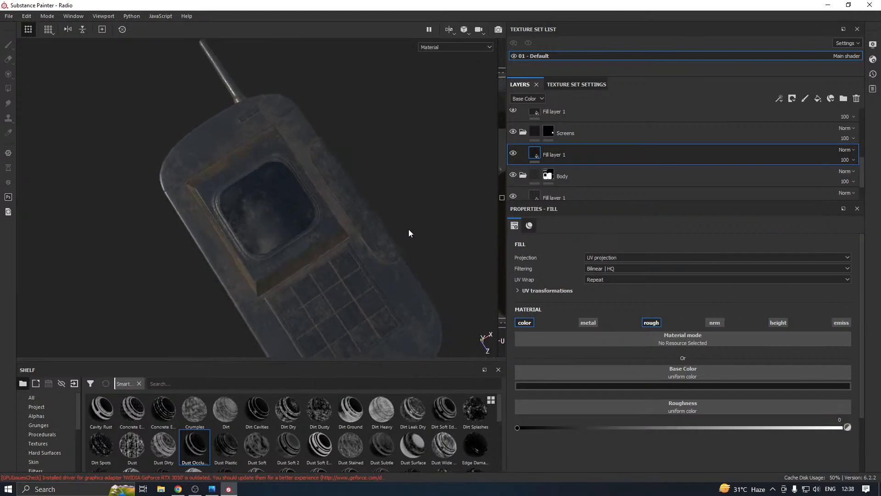
pyautogui.click(841, 324)
pyautogui.click(640, 461)
pyautogui.moveTo(648, 414); pyautogui.dragTo(641, 427)
pyautogui.keyDown('alt'); pyautogui.moveTo(428, 217); pyautogui.dragTo(349, 230); pyautogui.keyUp('alt')
# - Duplicate Fill layer 2 and clear the mask of the duplicate
pyautogui.scroll(3, 602, 150)
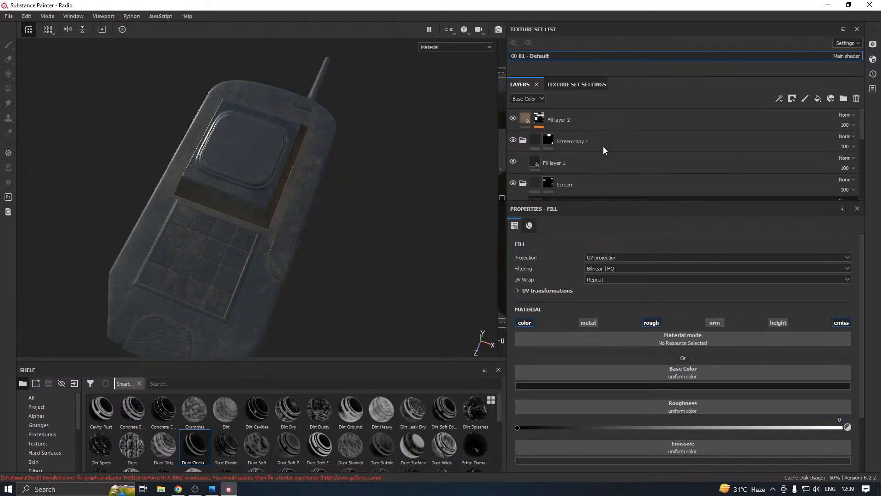
pyautogui.rightClick(576, 120)
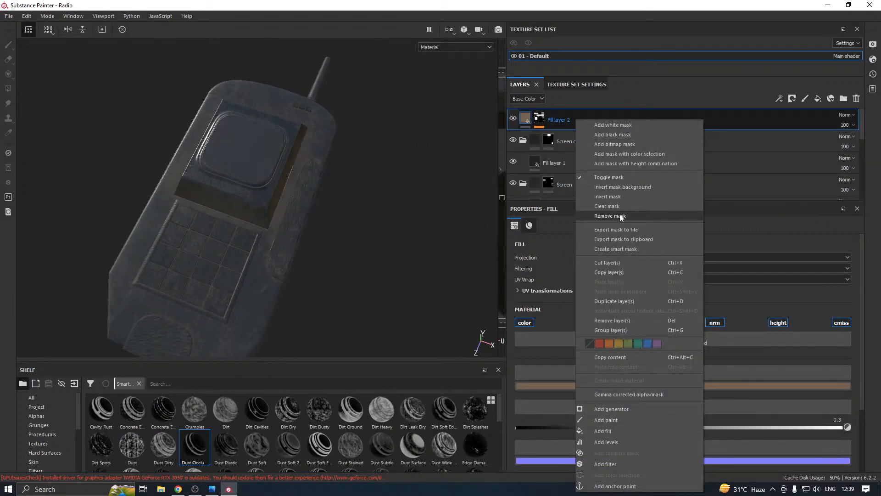
pyautogui.click(621, 299)
pyautogui.rightClick(568, 120)
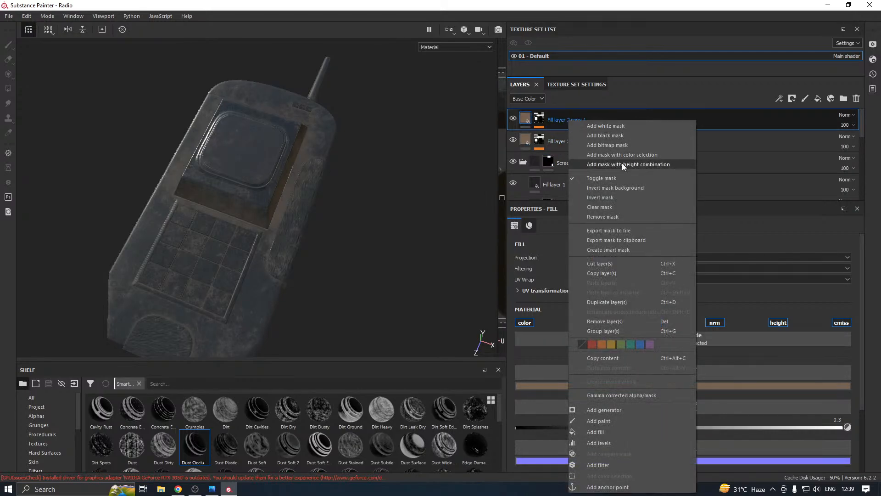
pyautogui.click(604, 203)
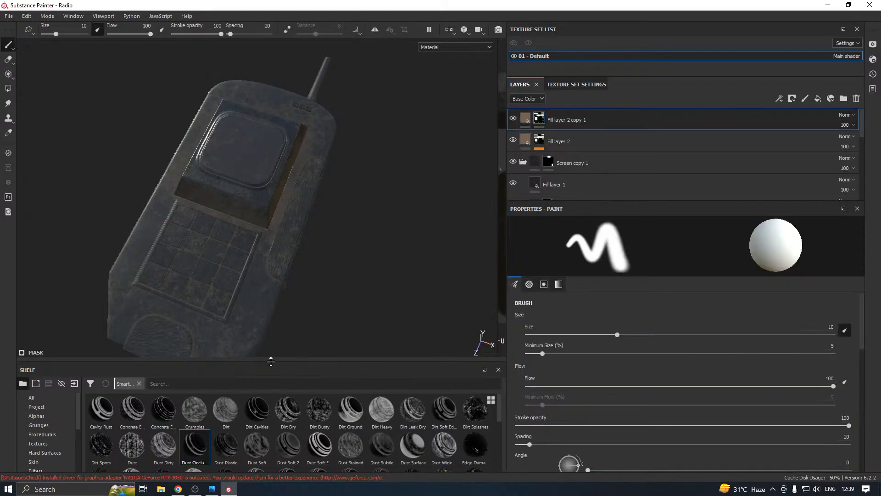
# - Apply the Edges Strong smart mask to Fill layer 2 copy 1 and check the edge wear
pyautogui.moveTo(261, 361); pyautogui.dragTo(262, 283)
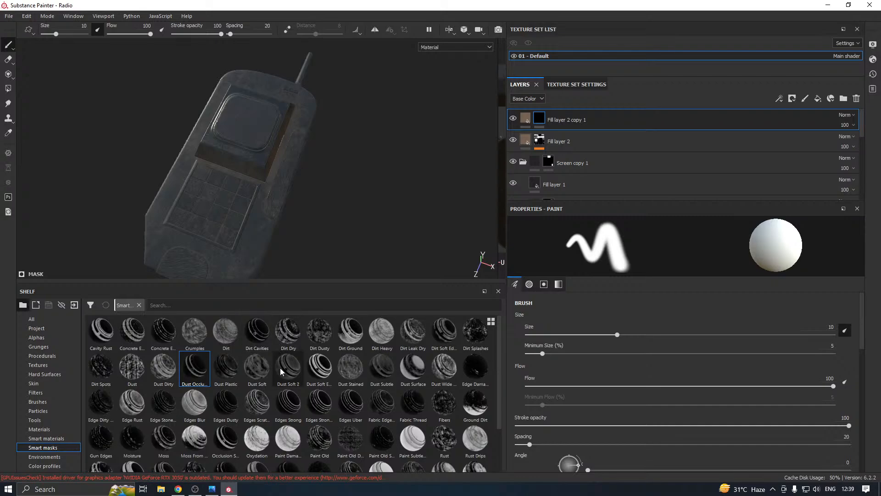
pyautogui.click(293, 408)
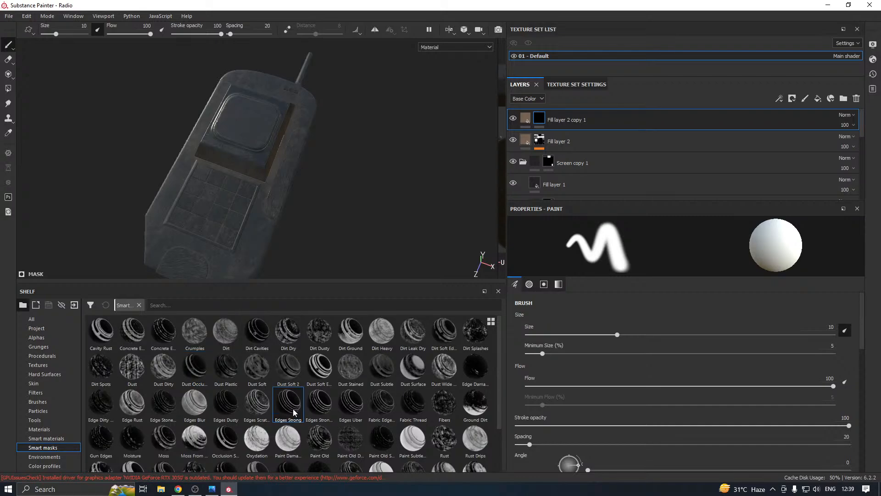
pyautogui.moveTo(296, 410); pyautogui.dragTo(594, 120)
pyautogui.keyDown('alt'); pyautogui.moveTo(470, 151); pyautogui.dragTo(367, 183); pyautogui.keyUp('alt')
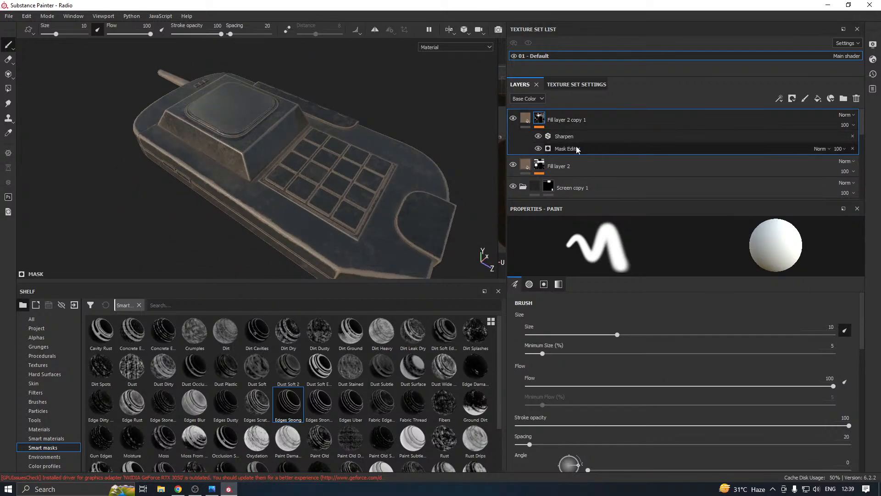
# - Set Global Balance to 0.03 and Global Contrast to 0.05 in the Mask Editor of Fill layer 2 copy 1
pyautogui.moveTo(609, 317)
pyautogui.mouseDown()
pyautogui.moveTo(555, 320)
pyautogui.moveTo(530, 308)
pyautogui.mouseUp()
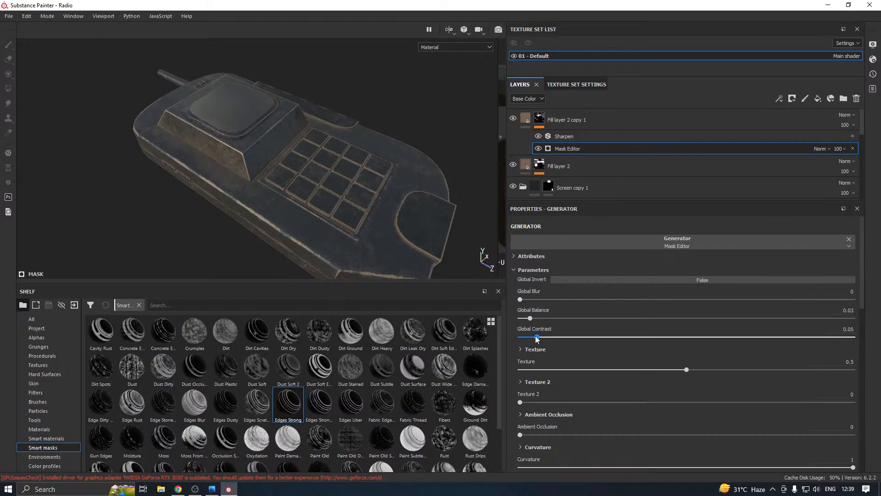
pyautogui.scroll(3, 324, 231)
pyautogui.keyDown('alt'); pyautogui.moveTo(350, 209); pyautogui.dragTo(325, 194); pyautogui.keyUp('alt')
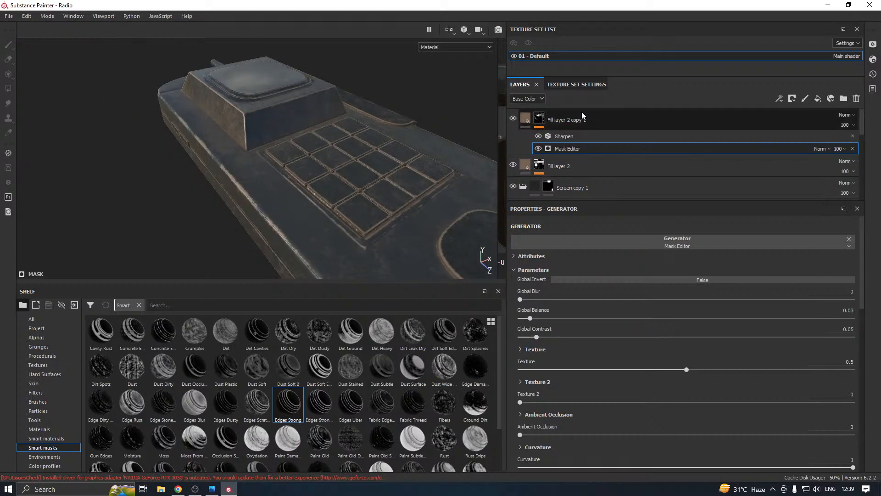
# - Give Fill layer 2 copy 1 a roughness of 0.4789 and a dark grey Base Color, and inspect the worn edges
pyautogui.click(526, 119)
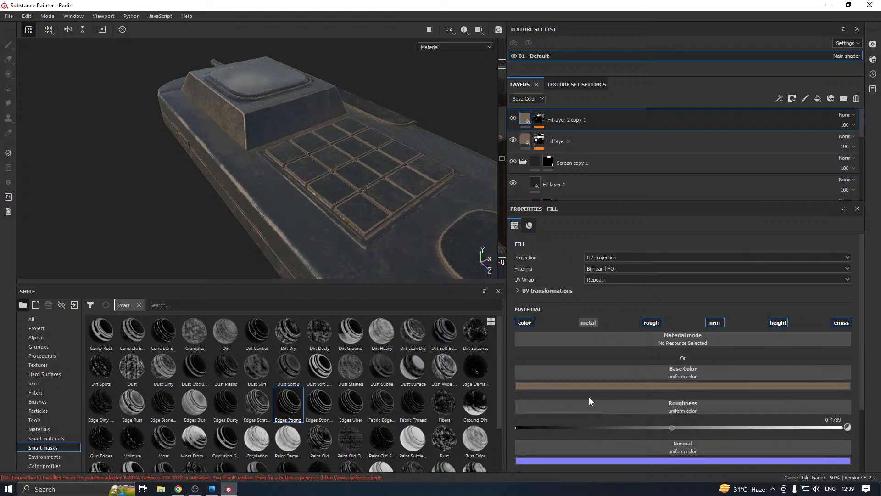
pyautogui.click(571, 386)
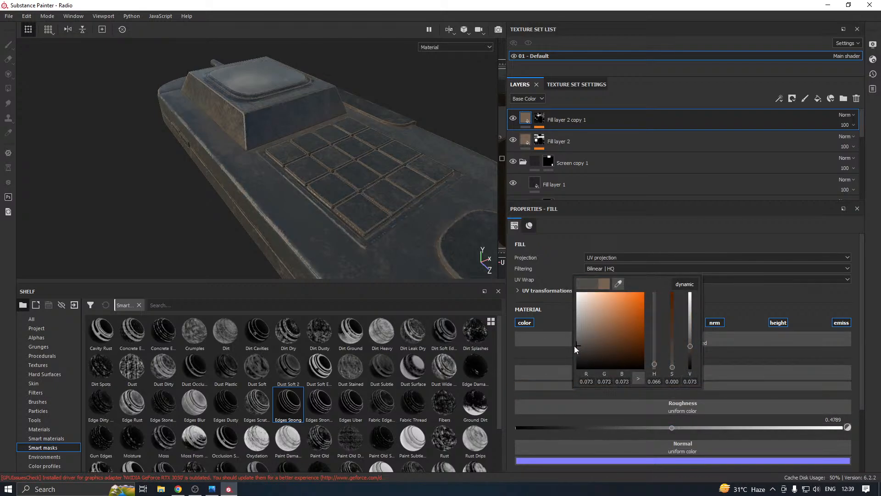
pyautogui.moveTo(574, 345); pyautogui.dragTo(572, 343)
pyautogui.keyDown('alt'); pyautogui.moveTo(209, 238); pyautogui.dragTo(326, 257); pyautogui.keyUp('alt')
pyautogui.moveTo(293, 281); pyautogui.dragTo(298, 333)
pyautogui.keyDown('alt'); pyautogui.moveTo(258, 269); pyautogui.dragTo(425, 136); pyautogui.keyUp('alt')
pyautogui.scroll(3, 283, 202)
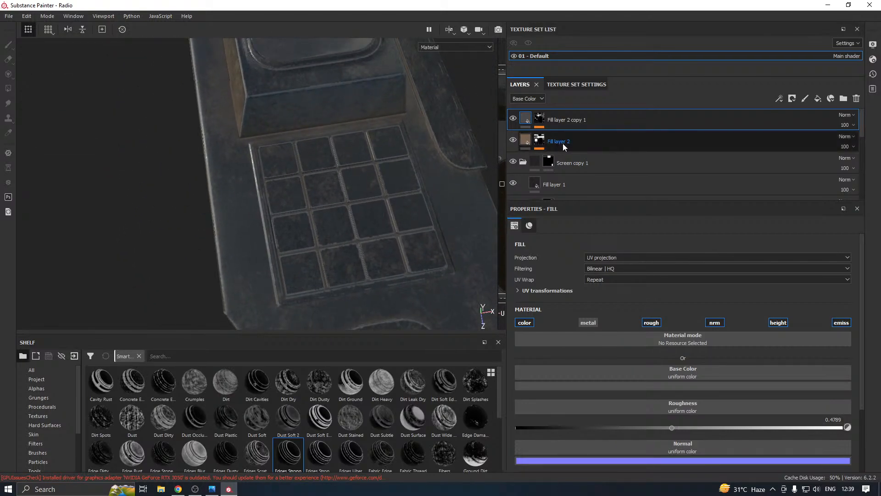
# - Add a new fill layer, place it directly below Fill layer 2 and give it a black mask
pyautogui.click(818, 99)
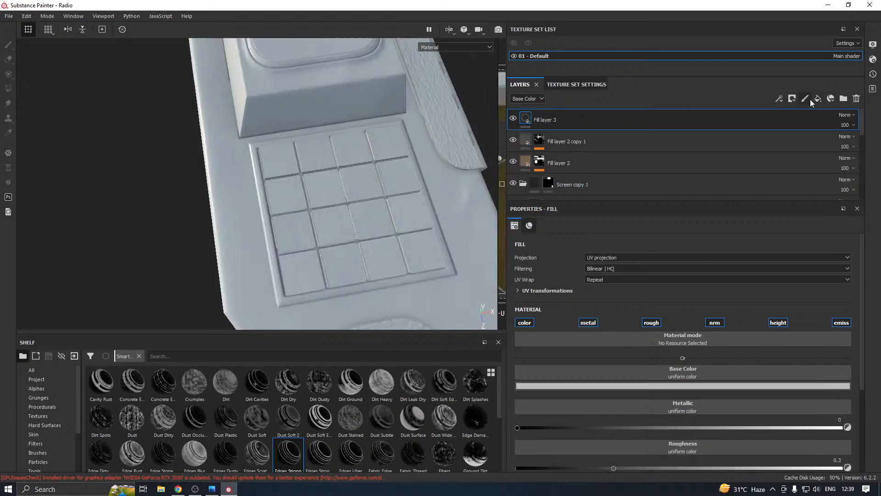
pyautogui.moveTo(553, 123); pyautogui.dragTo(569, 173)
pyautogui.rightClick(588, 161)
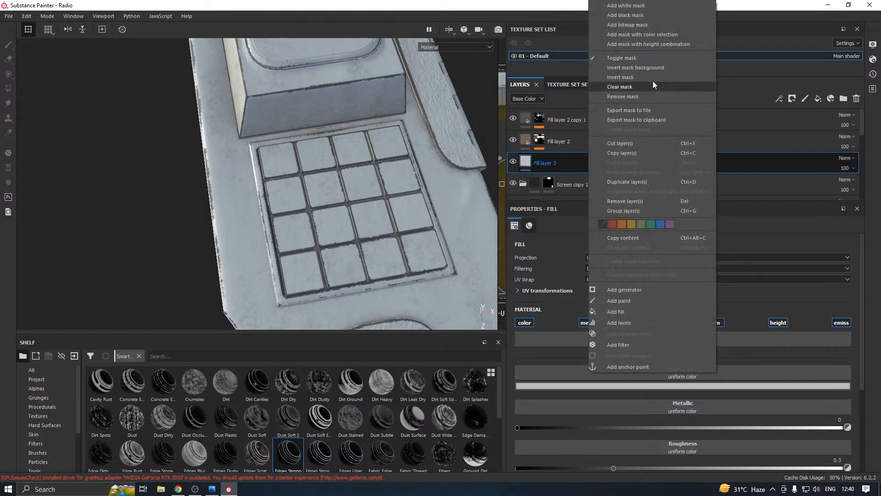
pyautogui.click(632, 17)
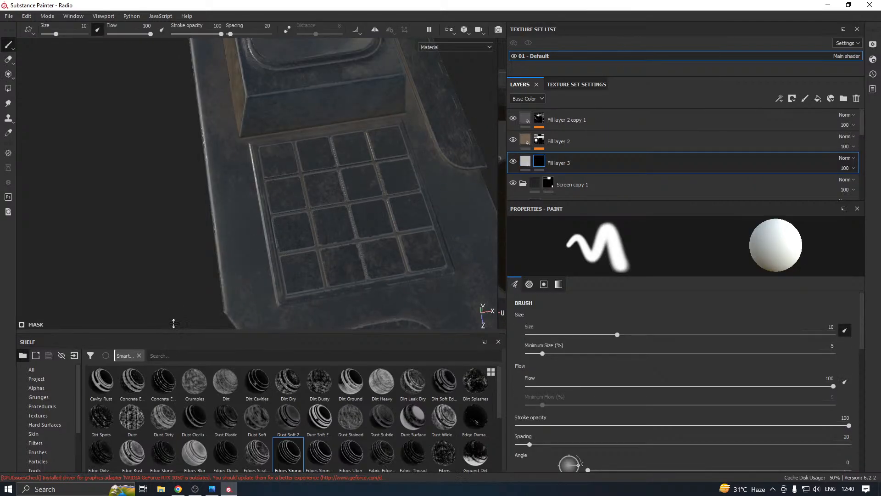
# - Load the Arrow Simple alpha into the brush for painting on Fill layer 3's mask over the keypad
pyautogui.moveTo(174, 335); pyautogui.dragTo(172, 292)
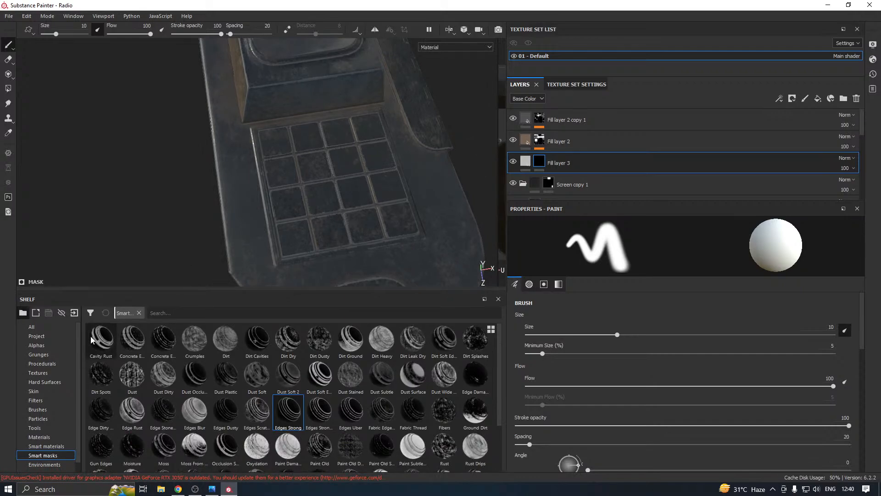
pyautogui.click(36, 345)
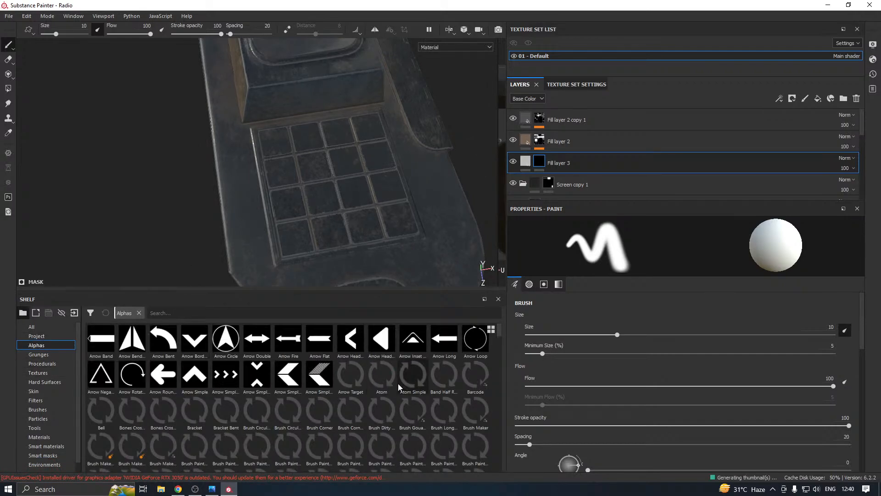
pyautogui.moveTo(386, 395)
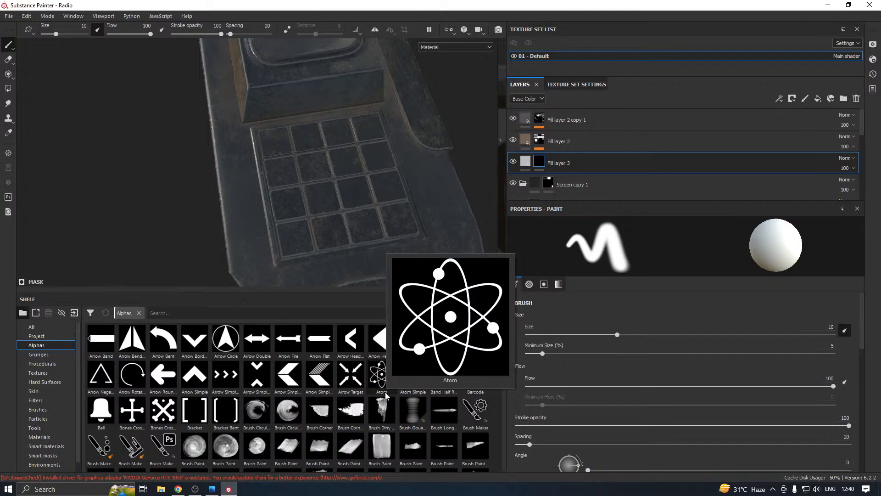
pyautogui.click(196, 387)
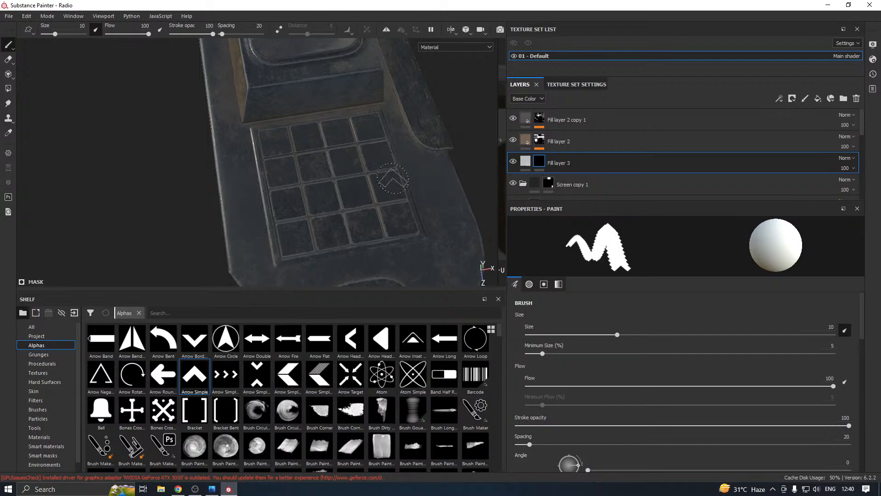
pyautogui.keyDown('alt'); pyautogui.moveTo(393, 178); pyautogui.dragTo(325, 215); pyautogui.keyUp('alt')
pyautogui.keyDown('alt'); pyautogui.moveTo(325, 215); pyautogui.dragTo(338, 232, button='middle'); pyautogui.keyUp('alt')
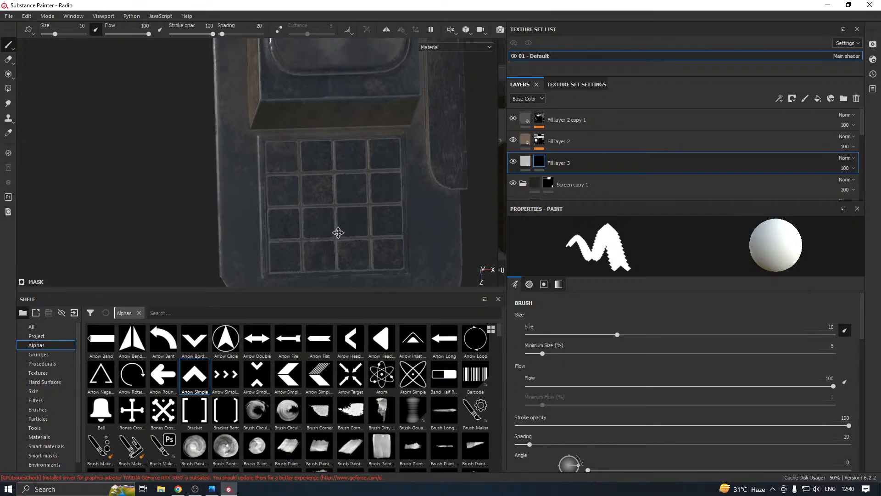
pyautogui.scroll(3, 284, 161)
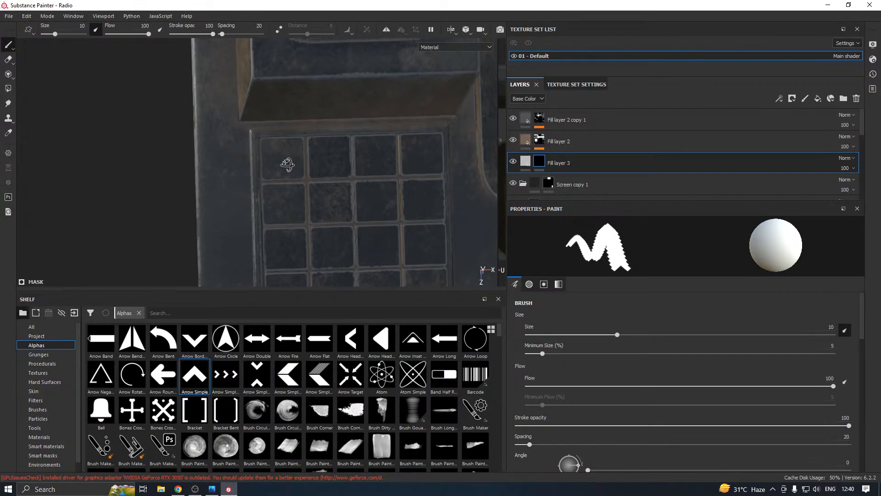
# - Stamp the Arrow Simple alpha on the top row's first key at brush size 5.58 and a downward arrow alpha on the second
pyautogui.keyDown('ctrl'); pyautogui.moveTo(286, 163); pyautogui.dragTo(284, 160, button='right'); pyautogui.keyUp('ctrl')
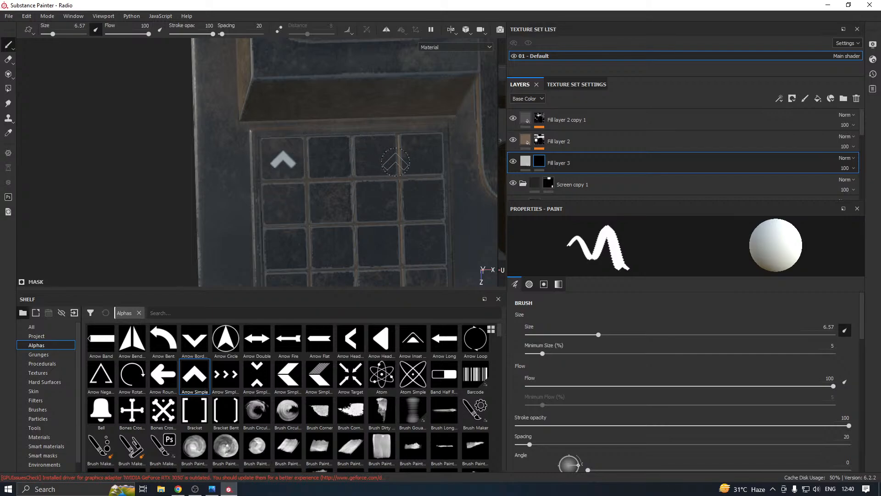
pyautogui.hotkey('ctrl', 'z')
pyautogui.keyDown('ctrl'); pyautogui.moveTo(291, 158); pyautogui.dragTo(292, 159, button='right'); pyautogui.keyUp('ctrl')
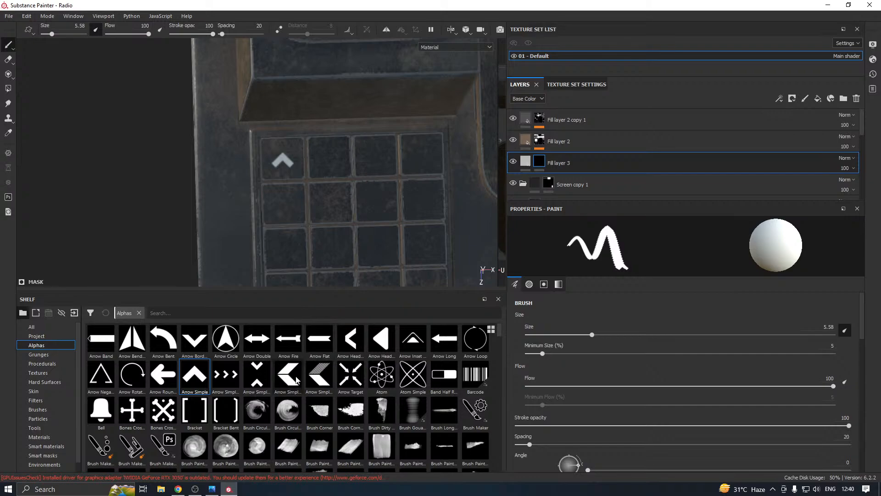
pyautogui.click(187, 345)
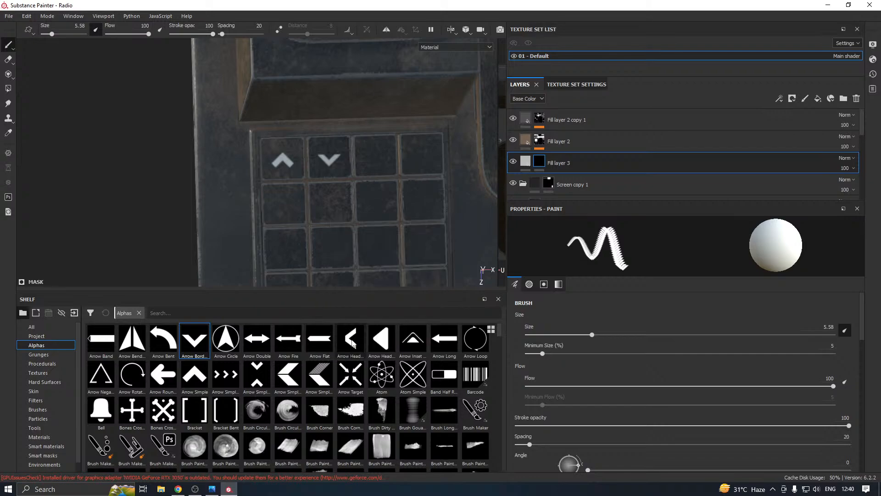
# - Stamp the Arrow Head Cut alpha on the top row's third key and the Arrow Inset alpha on the third row's third key
pyautogui.click(351, 340)
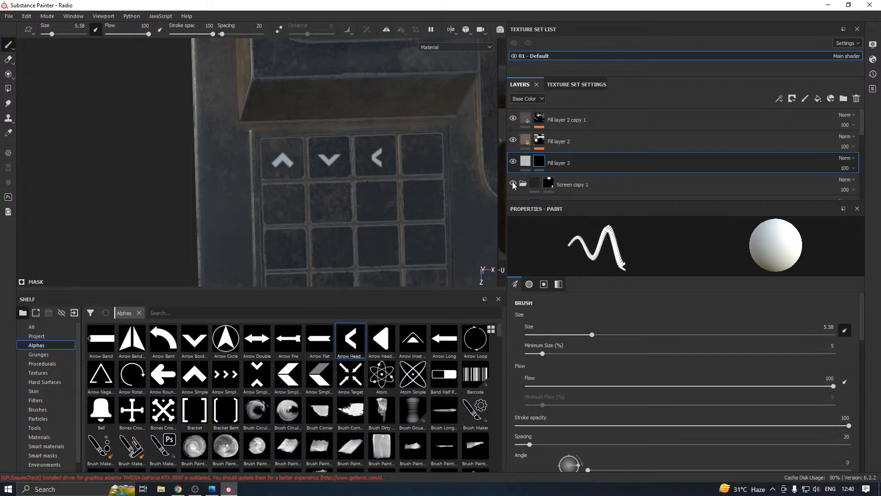
pyautogui.click(415, 342)
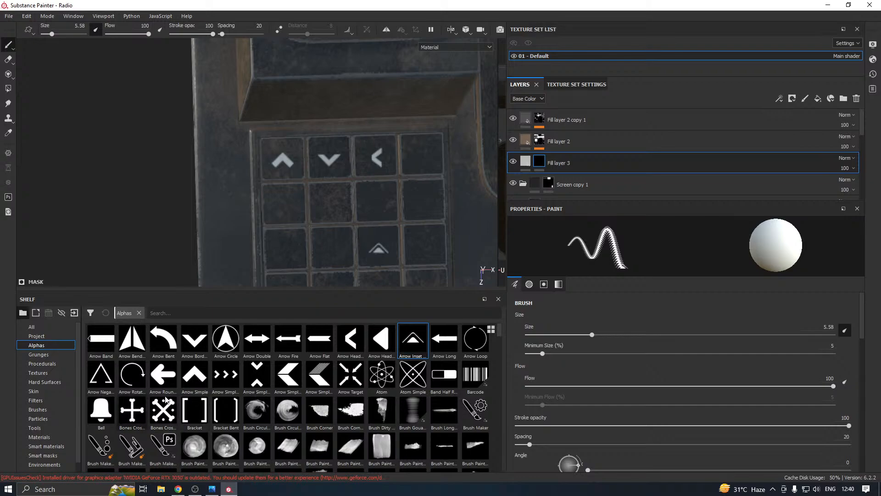
pyautogui.click(163, 339)
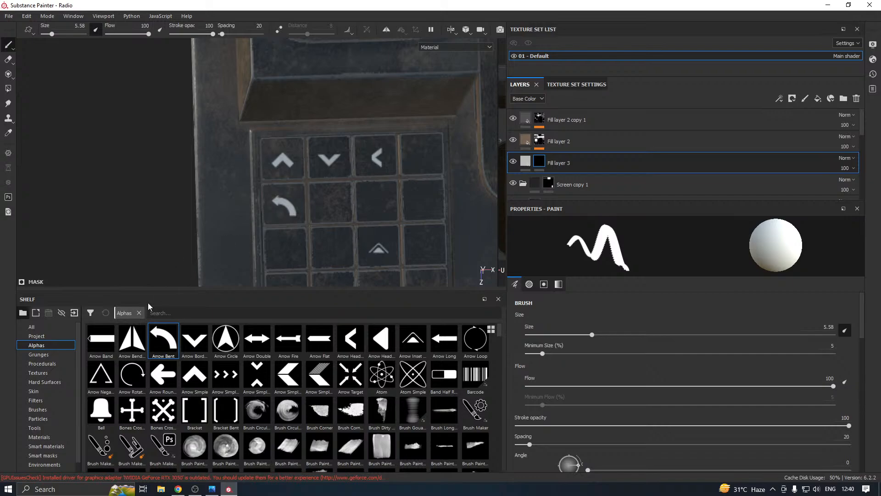
pyautogui.hotkey('ctrl', 'z')
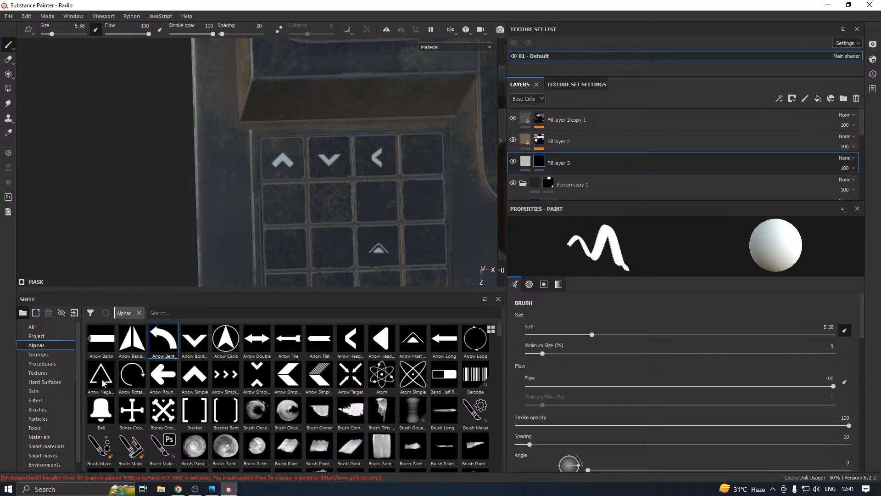
# - Stamp Arrow Double and a solid arrowhead on the third row's second and fourth keys, and a rounded left arrow at size 4.68 on the second row's first
pyautogui.click(257, 340)
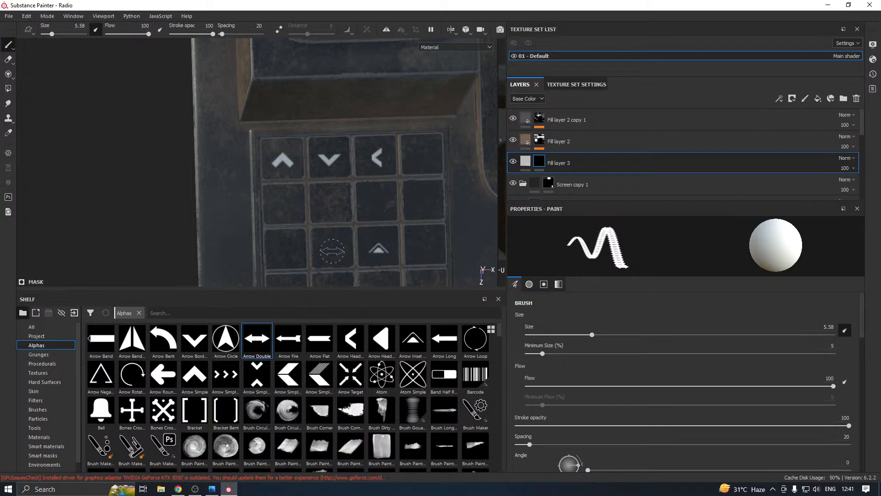
pyautogui.click(381, 340)
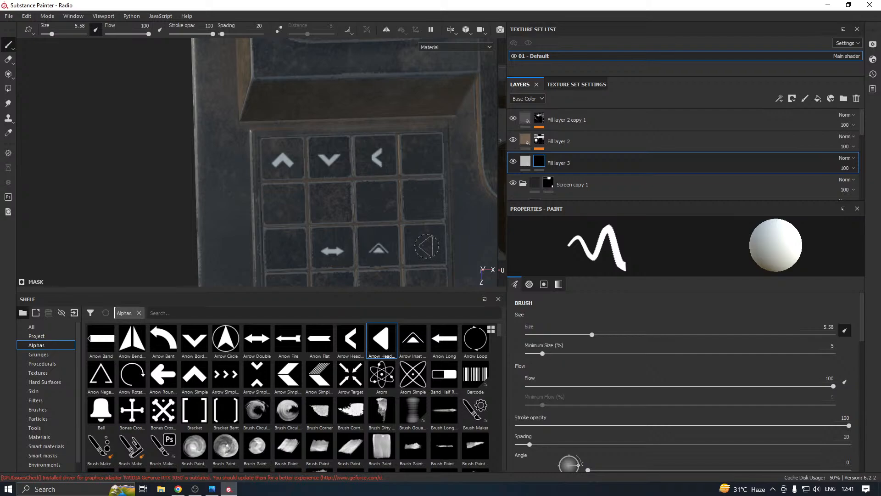
pyautogui.press('[')
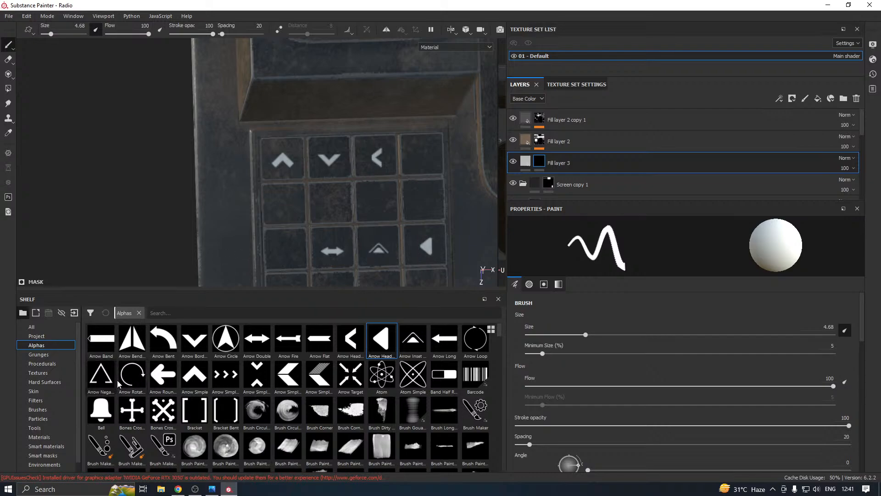
pyautogui.click(158, 375)
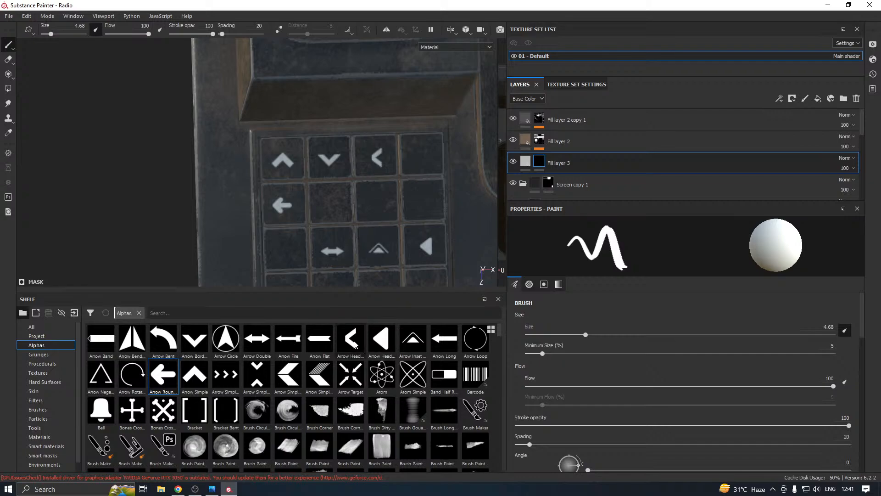
# - Load the Arrow Head Cut alpha into the brush and examine its alpha parameters
pyautogui.moveTo(353, 343)
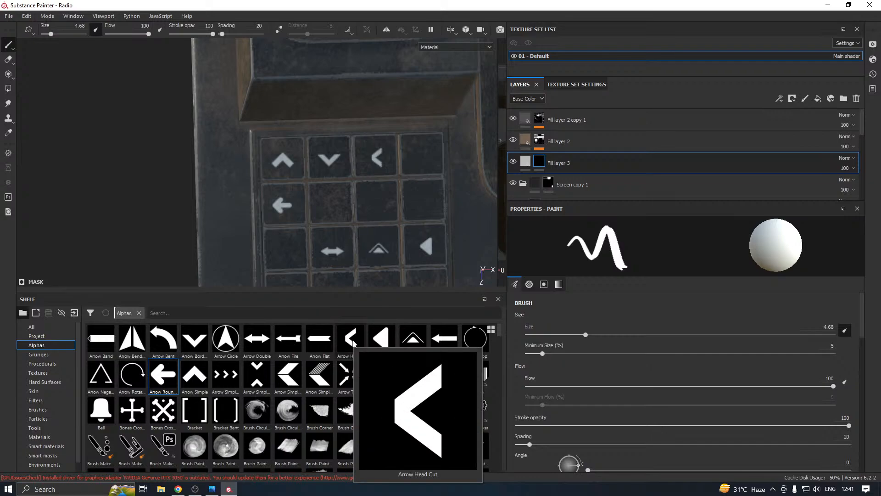
pyautogui.click(353, 343)
pyautogui.scroll(-5, 619, 371)
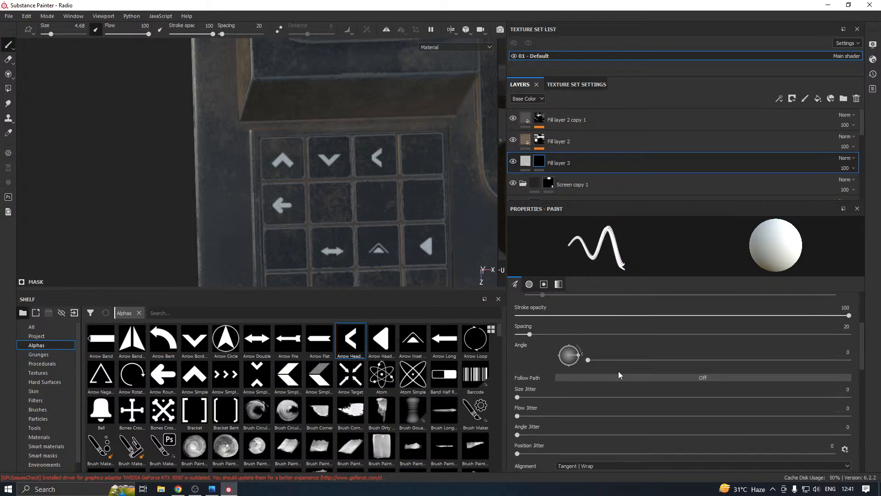
pyautogui.scroll(-3, 618, 371)
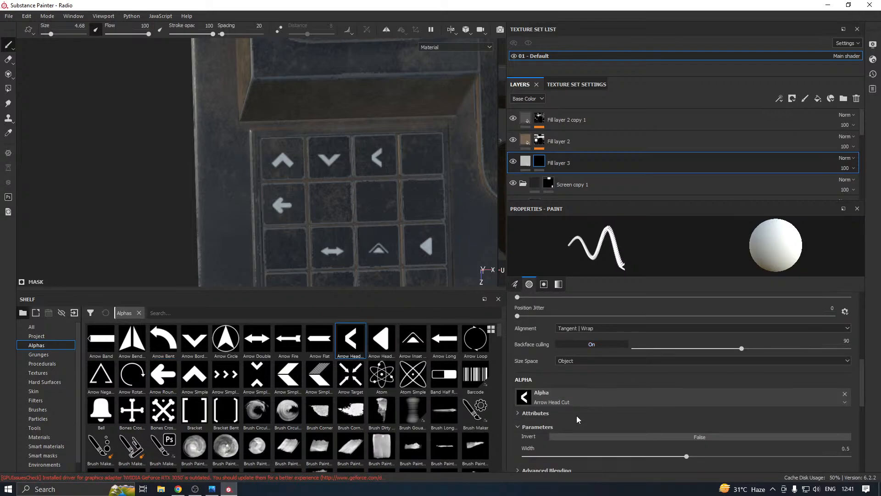
pyautogui.scroll(-1, 560, 445)
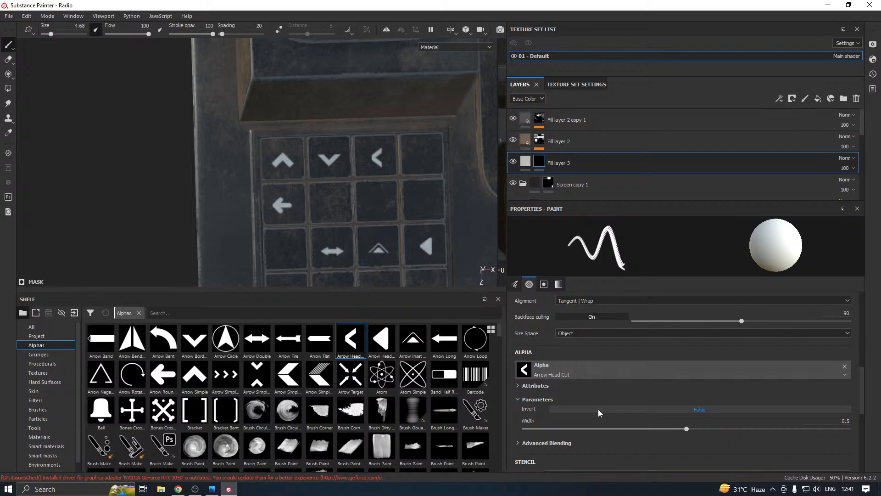
pyautogui.scroll(-2, 598, 409)
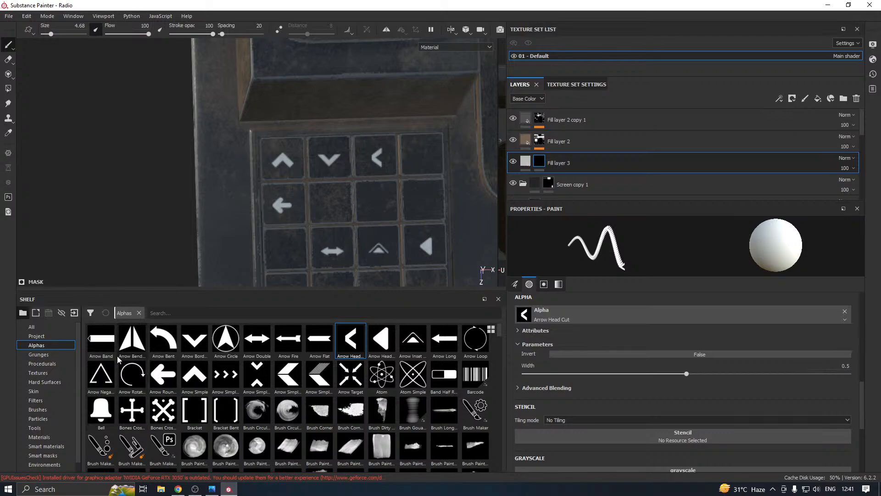
# - Stamp the Arrow Bent alpha on the bottom row's fourth key and Cross Medieval Curved on its third key
pyautogui.click(151, 340)
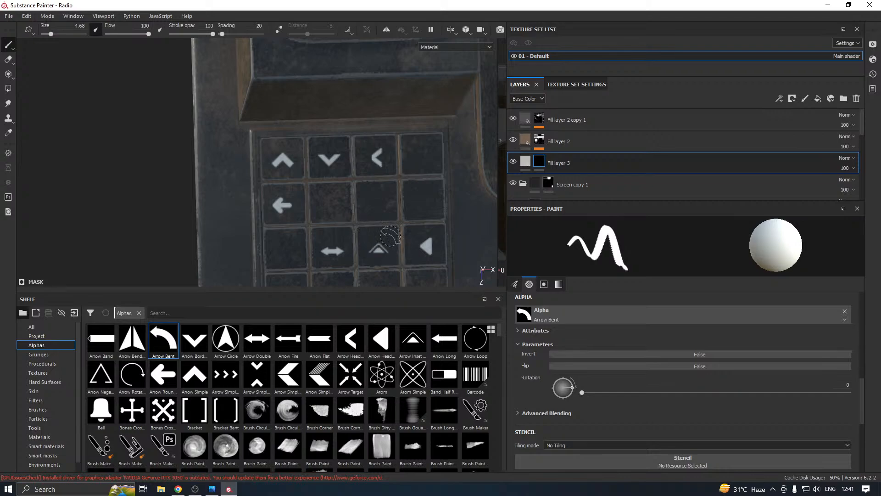
pyautogui.moveTo(426, 247); pyautogui.dragTo(397, 201, button='middle')
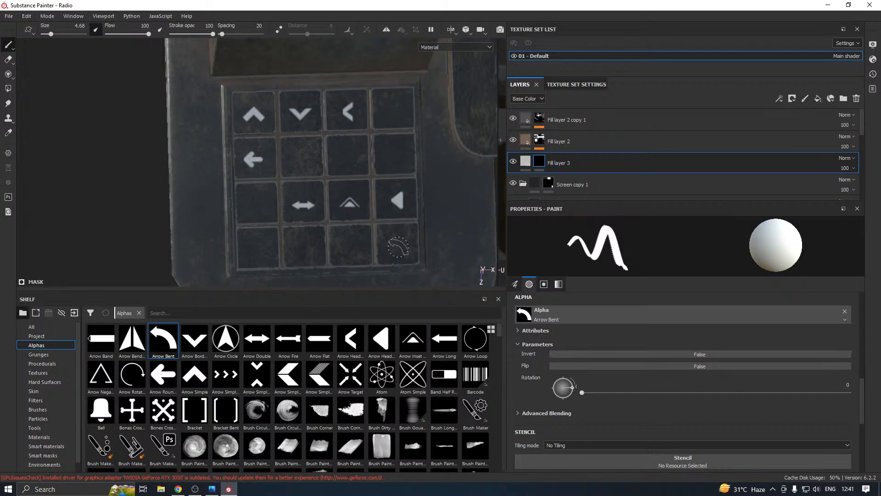
pyautogui.scroll(-3, 353, 387)
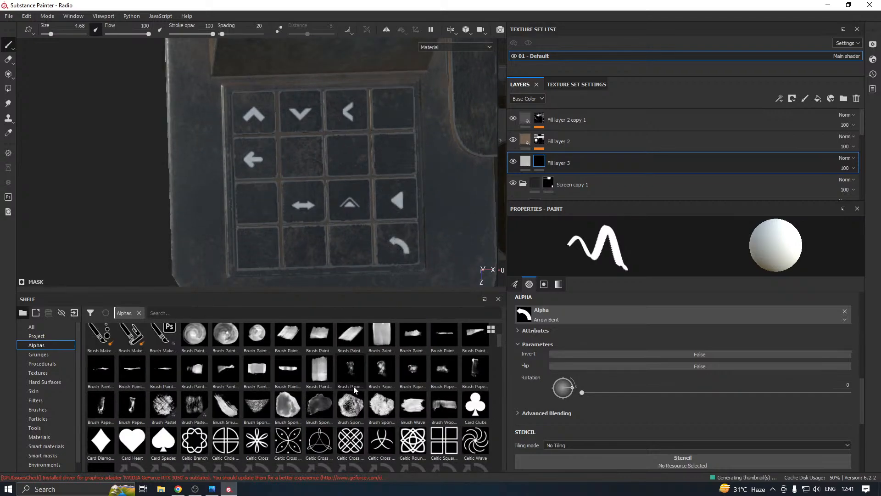
pyautogui.scroll(-6, 369, 408)
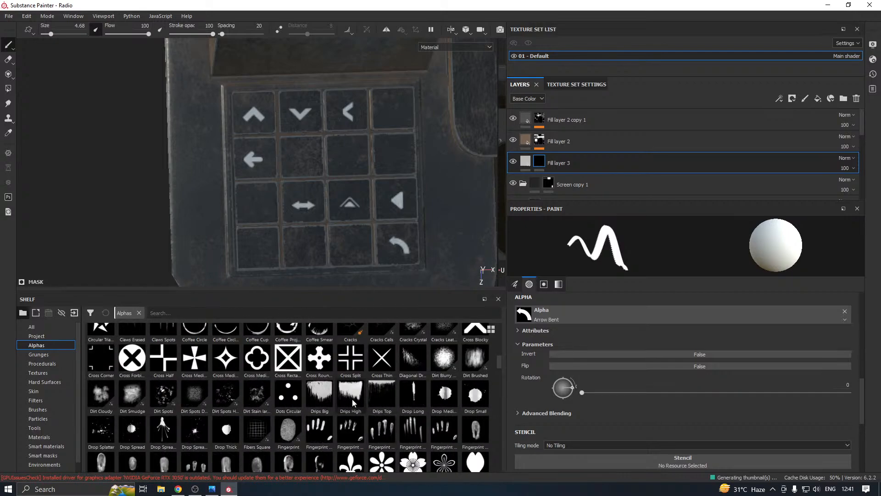
pyautogui.click(226, 358)
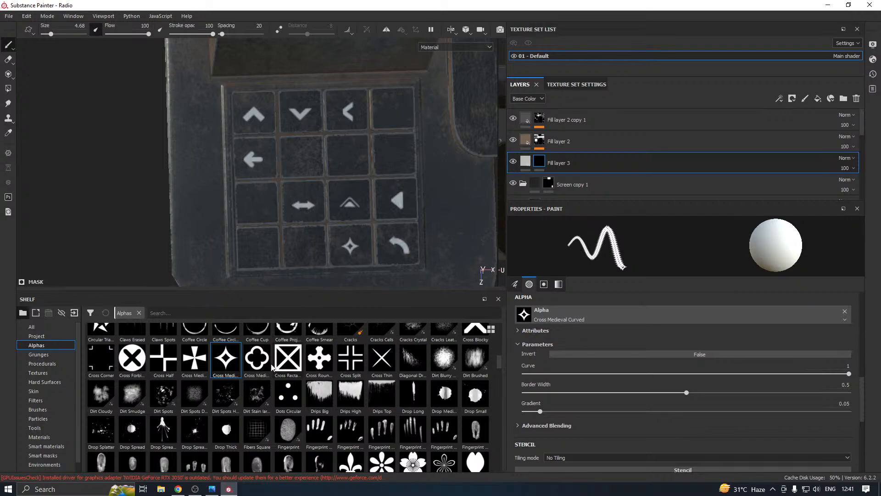
# - Stamp the Sign Arrow Sideway alpha on the bottom row's second key and Sign Circle info on its first key
pyautogui.scroll(-6, 143, 379)
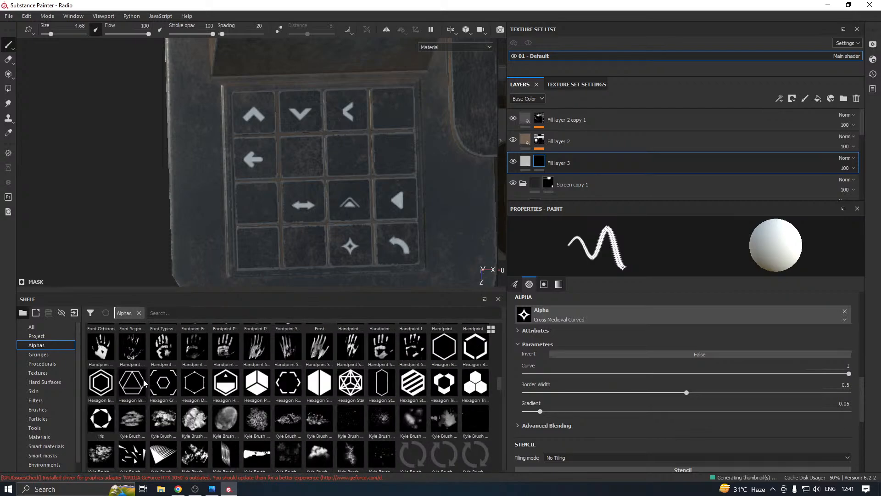
pyautogui.scroll(-3, 177, 387)
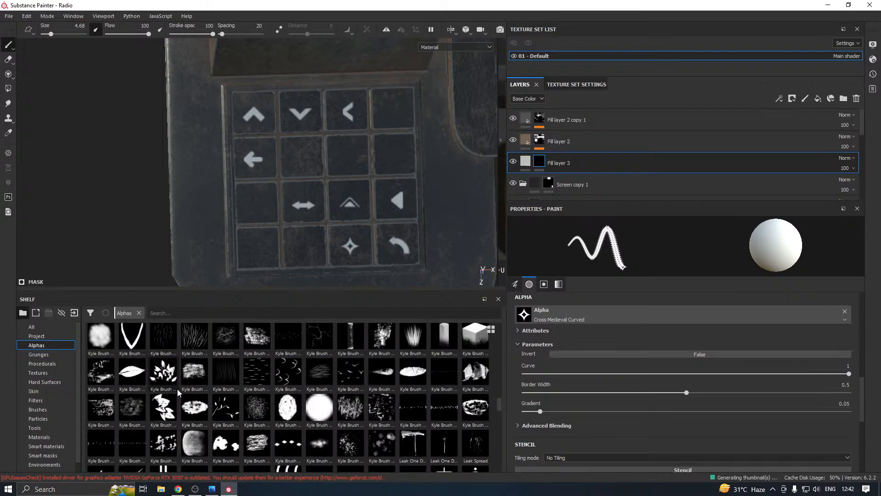
pyautogui.scroll(-10, 177, 389)
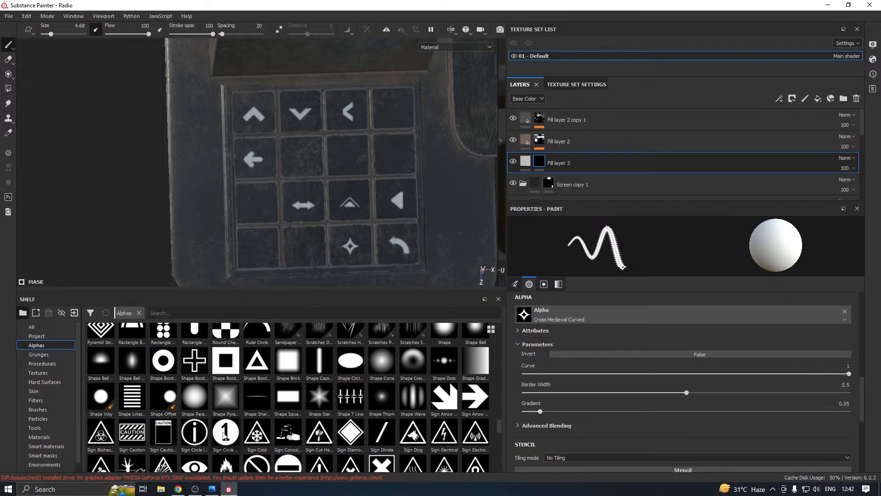
pyautogui.moveTo(224, 435)
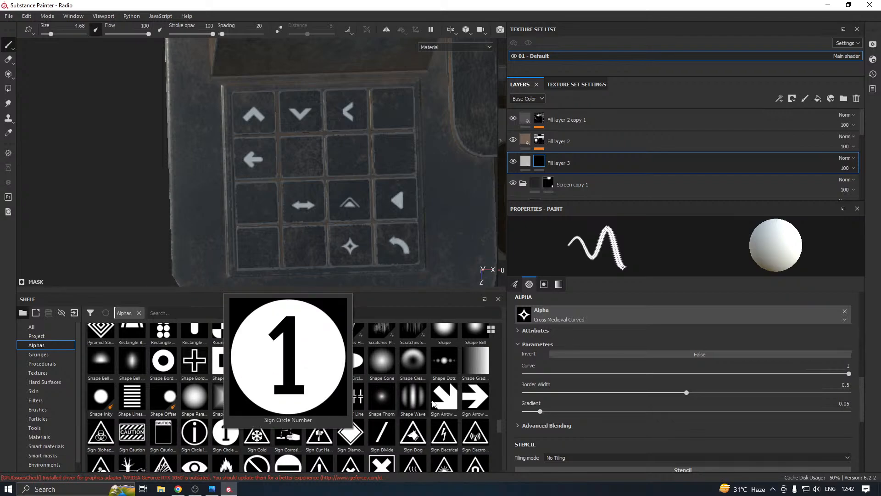
pyautogui.click(478, 405)
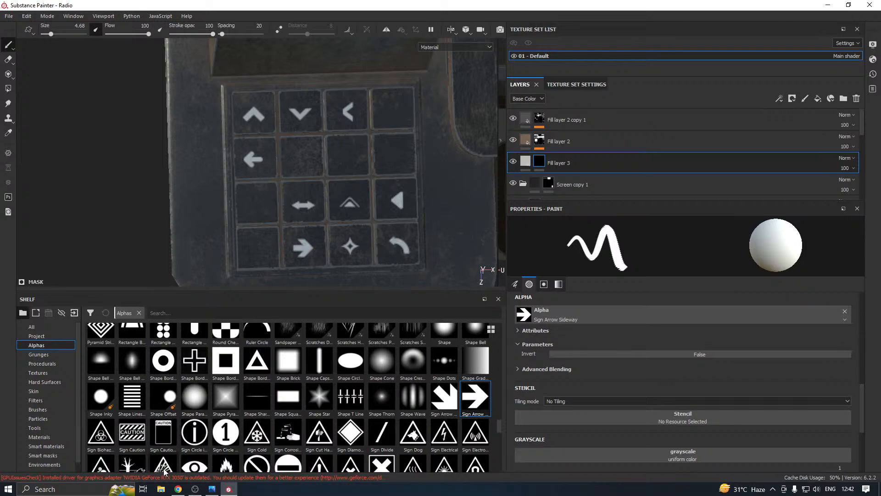
pyautogui.click(207, 436)
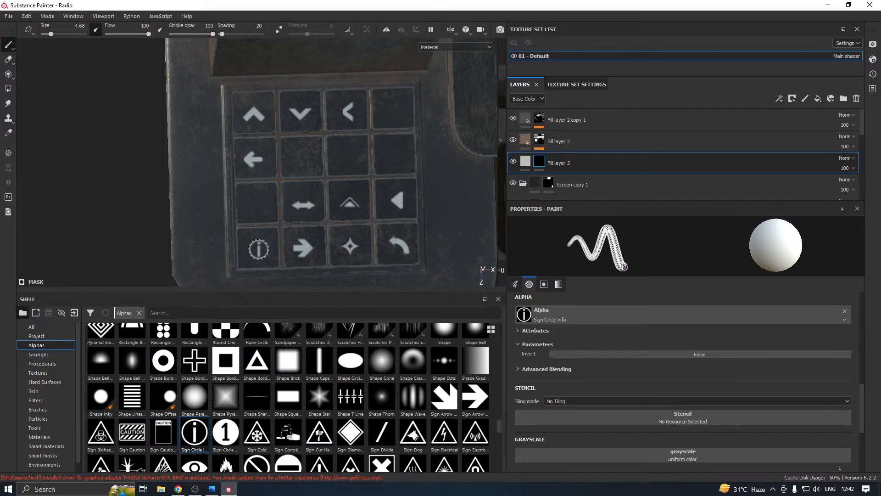
pyautogui.click(259, 249)
# - Stamp the solid Triangle alpha on the third row's first key
pyautogui.scroll(-3, 379, 384)
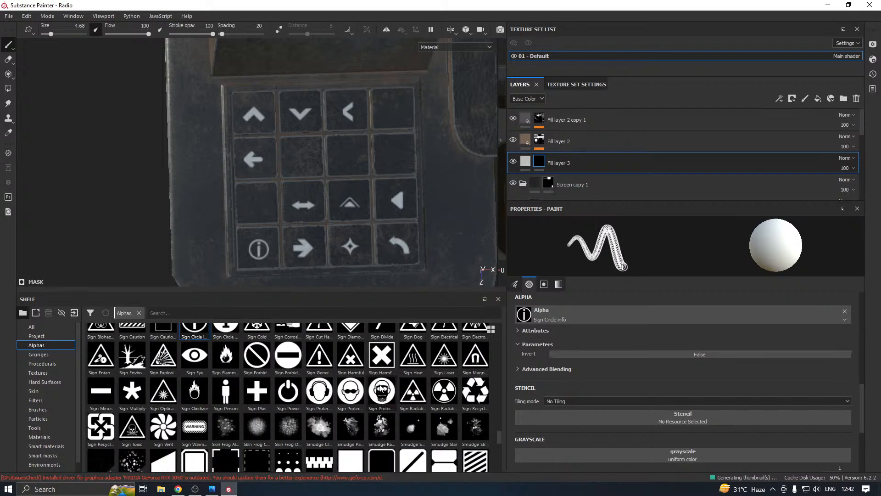
pyautogui.scroll(-10, 390, 390)
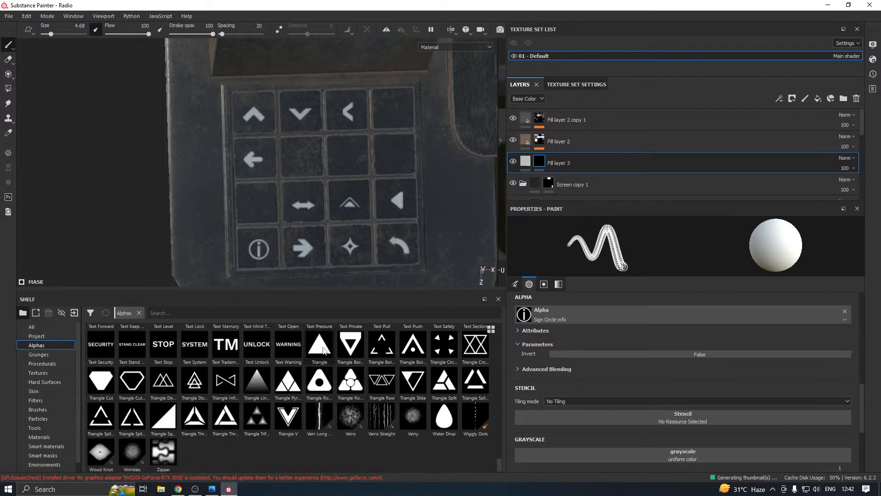
pyautogui.click(320, 345)
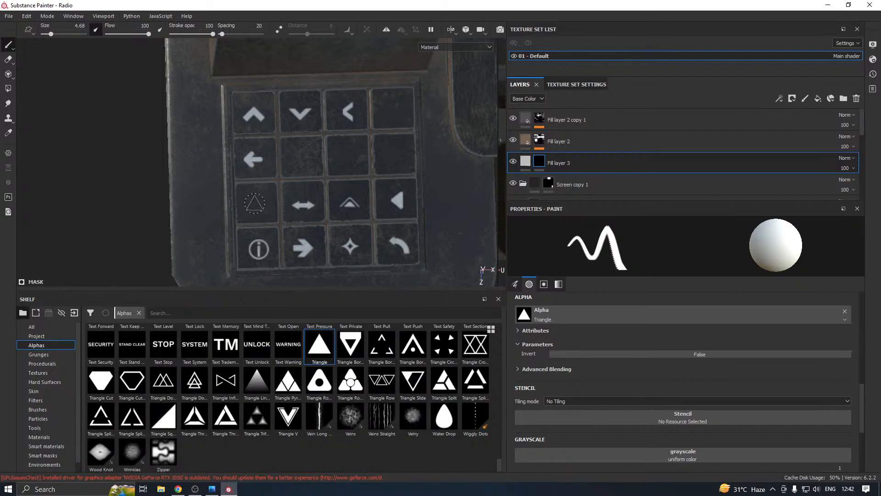
# - Fill the second row's second, third and fourth keys with the Triangle Slide, Triangle Split Border and Triangle V alphas
pyautogui.click(413, 381)
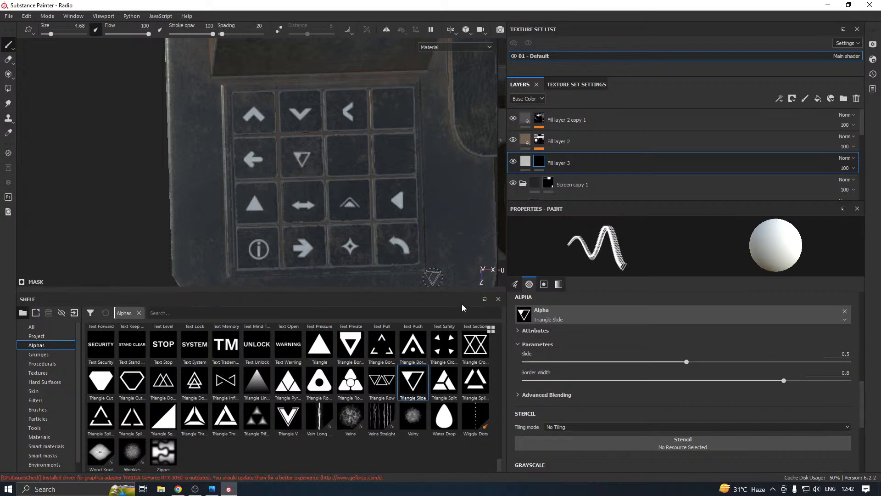
pyautogui.click(469, 379)
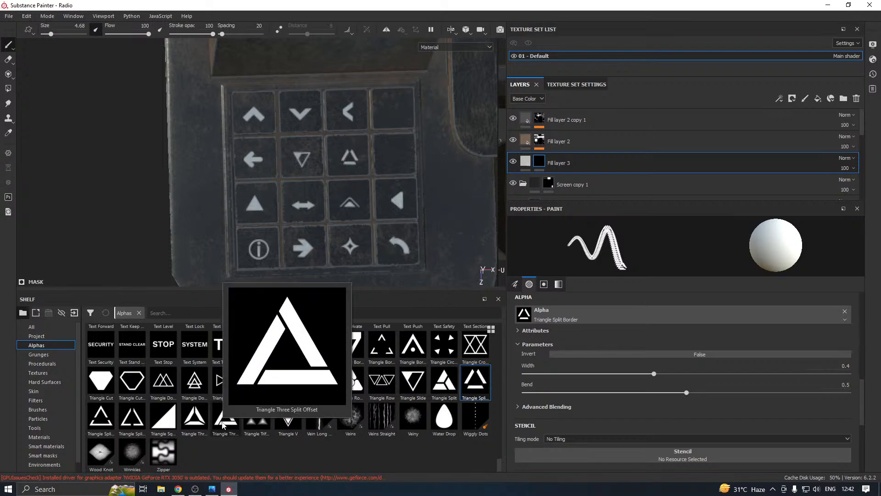
pyautogui.click(288, 415)
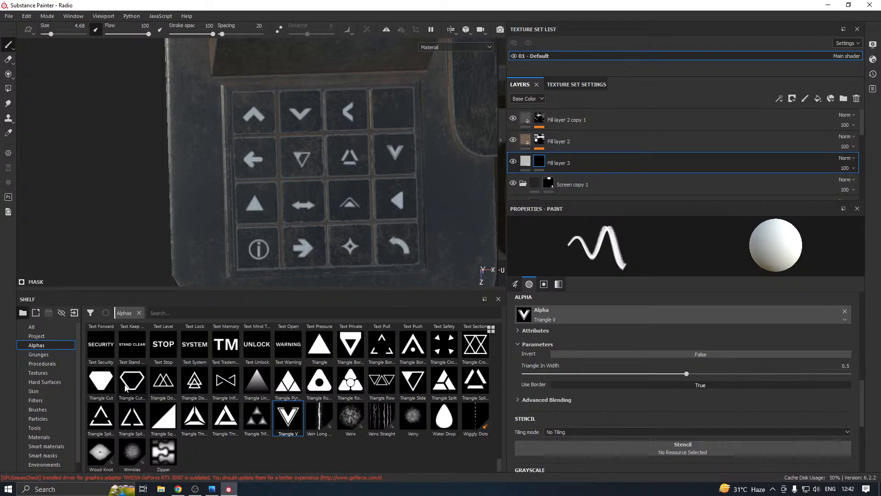
# - Stamp the Triangle Double Overlap alpha on the top row's fourth key and inspect the whole radio in an enlarged viewport
pyautogui.click(159, 384)
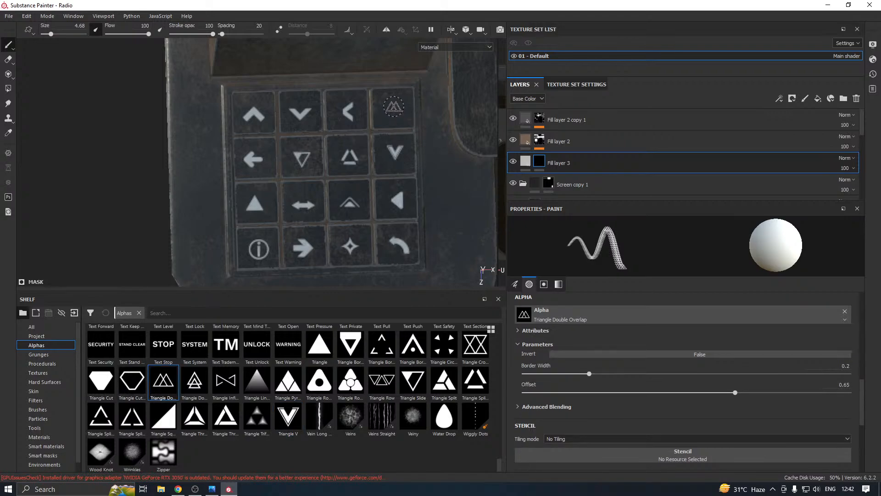
pyautogui.scroll(-6, 225, 242)
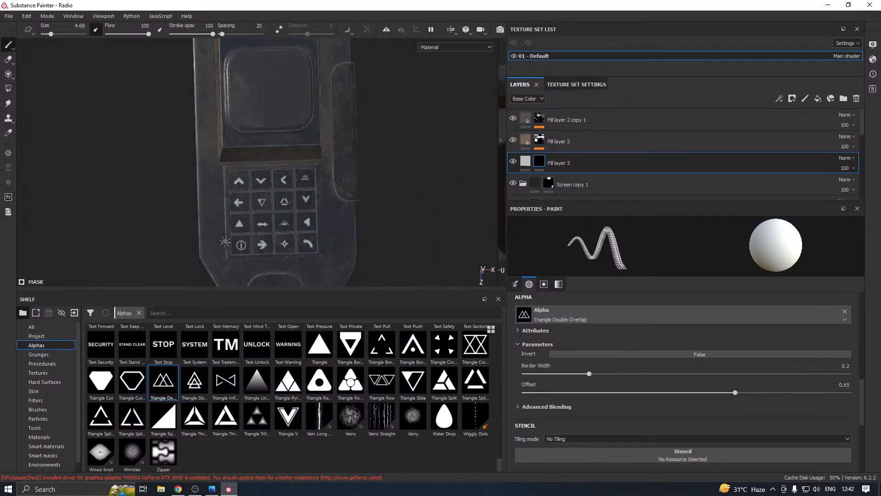
pyautogui.moveTo(296, 289); pyautogui.dragTo(414, 196)
pyautogui.keyDown('alt'); pyautogui.moveTo(343, 238); pyautogui.dragTo(398, 183); pyautogui.keyUp('alt')
pyautogui.keyDown('alt'); pyautogui.moveTo(339, 214); pyautogui.dragTo(326, 234); pyautogui.keyUp('alt')
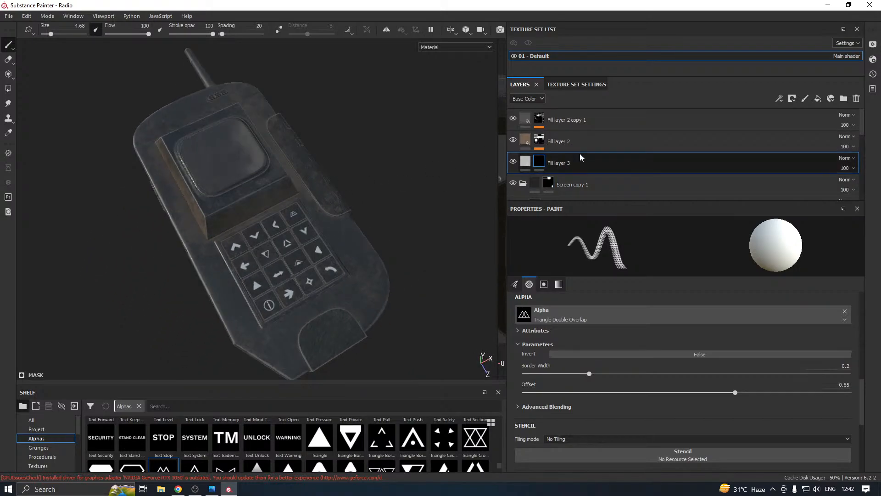
# - Turn off the metallic channel in Fill layer 3's material
pyautogui.click(530, 163)
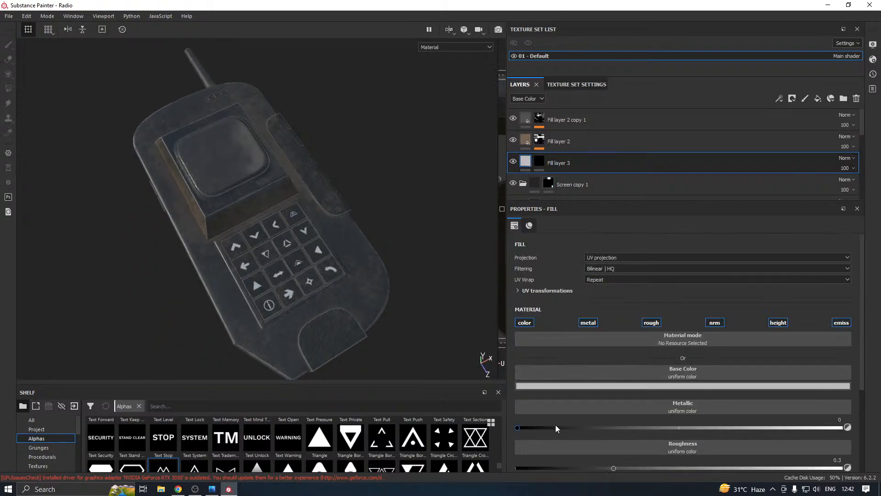
pyautogui.click(587, 323)
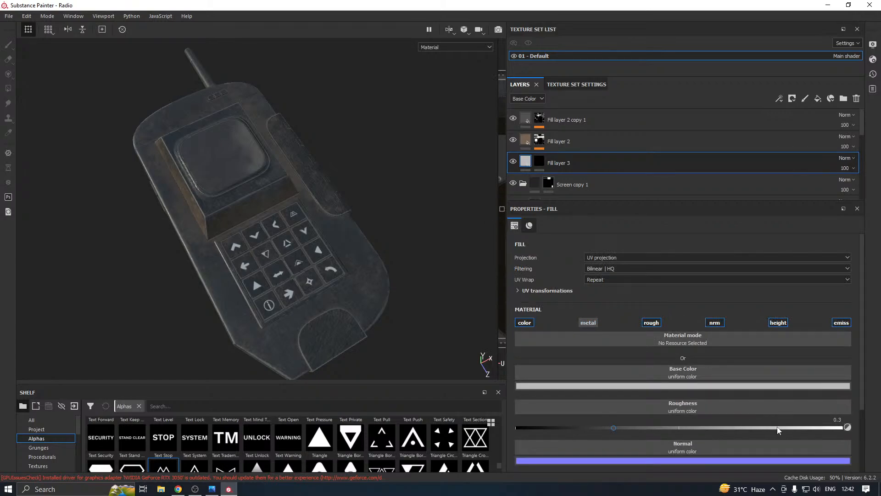
# - Darken Fill layer 3's base color to a neutral grey of 0.095 in all three RGB values
pyautogui.click(557, 386)
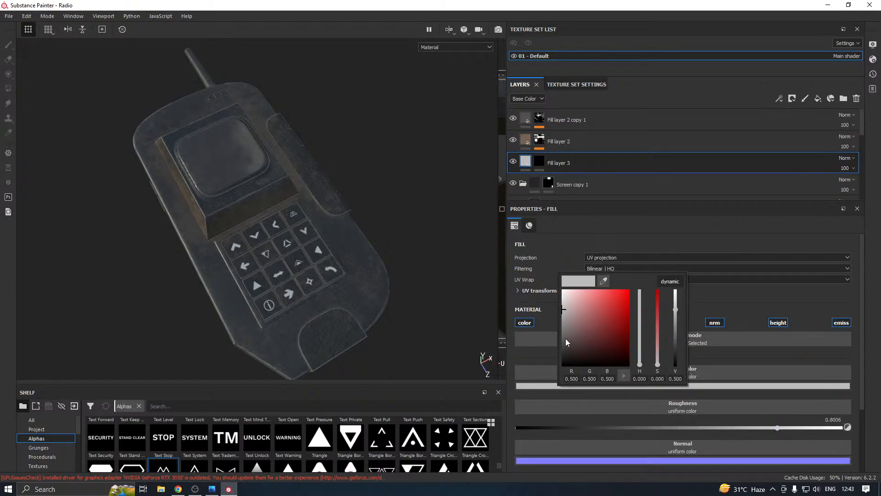
pyautogui.click(564, 338)
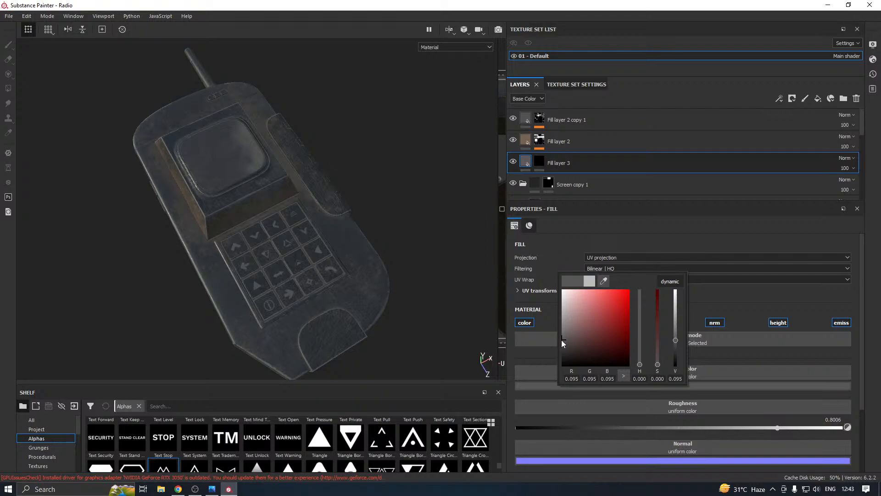
# - Inspect the keypad symbols and the whole radio from several angles and distances with the darker symbol color
pyautogui.scroll(4, 265, 285)
pyautogui.keyDown('alt'); pyautogui.moveTo(305, 278); pyautogui.dragTo(507, 238); pyautogui.keyUp('alt')
pyautogui.scroll(-5, 303, 228)
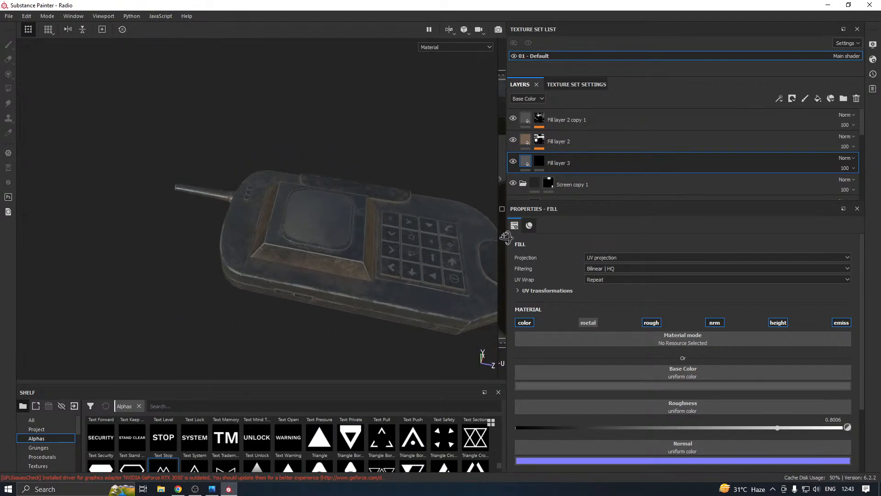
pyautogui.keyDown('alt'); pyautogui.moveTo(403, 252); pyautogui.dragTo(366, 261, button='middle'); pyautogui.keyUp('alt')
pyautogui.keyDown('alt'); pyautogui.moveTo(366, 260); pyautogui.dragTo(108, 224); pyautogui.keyUp('alt')
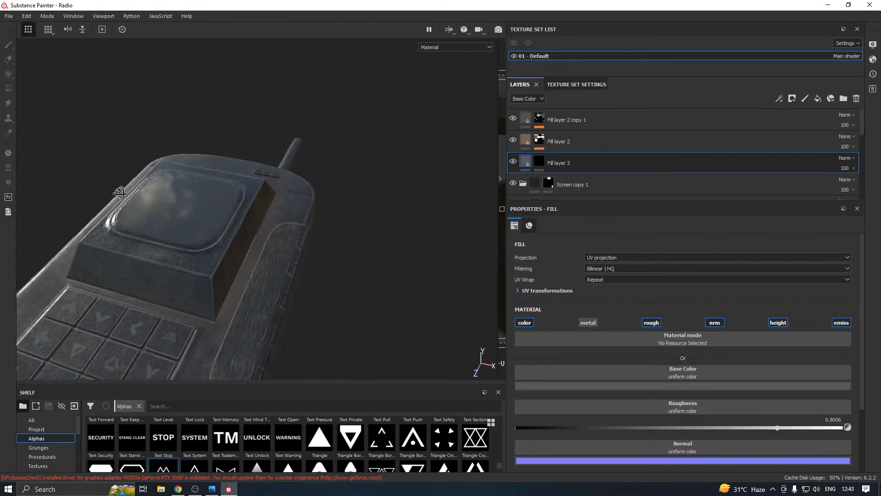
pyautogui.keyDown('alt'); pyautogui.moveTo(108, 224); pyautogui.dragTo(113, 243, button='middle'); pyautogui.keyUp('alt')
pyautogui.keyDown('alt'); pyautogui.moveTo(114, 242); pyautogui.dragTo(257, 235); pyautogui.keyUp('alt')
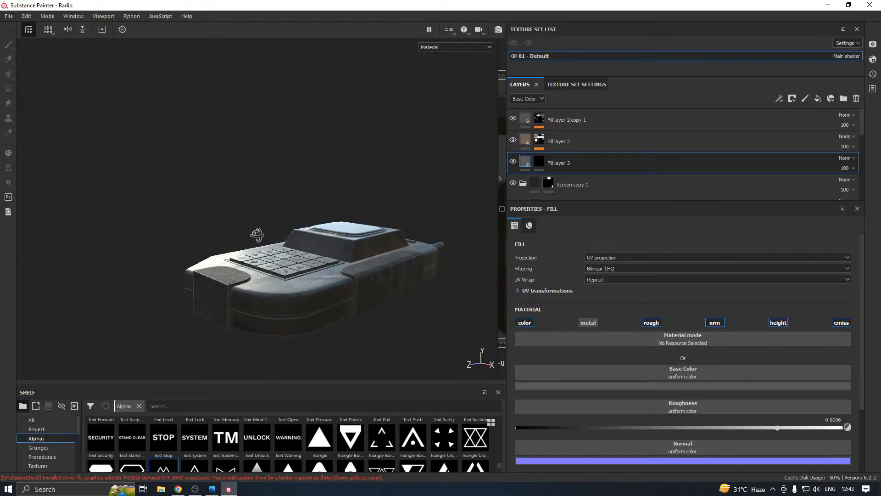
pyautogui.keyDown('alt'); pyautogui.moveTo(351, 241); pyautogui.dragTo(102, 311); pyautogui.keyUp('alt')
pyautogui.scroll(3, 309, 251)
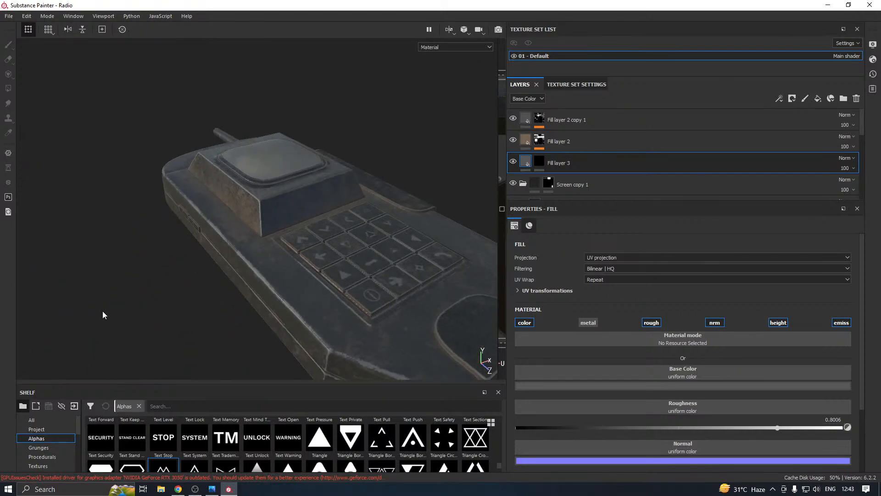
pyautogui.scroll(2, 225, 315)
pyautogui.scroll(2, 251, 291)
pyautogui.keyDown('alt'); pyautogui.moveTo(355, 252); pyautogui.dragTo(268, 295); pyautogui.keyUp('alt')
pyautogui.scroll(-3, 268, 298)
pyautogui.keyDown('alt'); pyautogui.moveTo(211, 287); pyautogui.dragTo(356, 290); pyautogui.keyUp('alt')
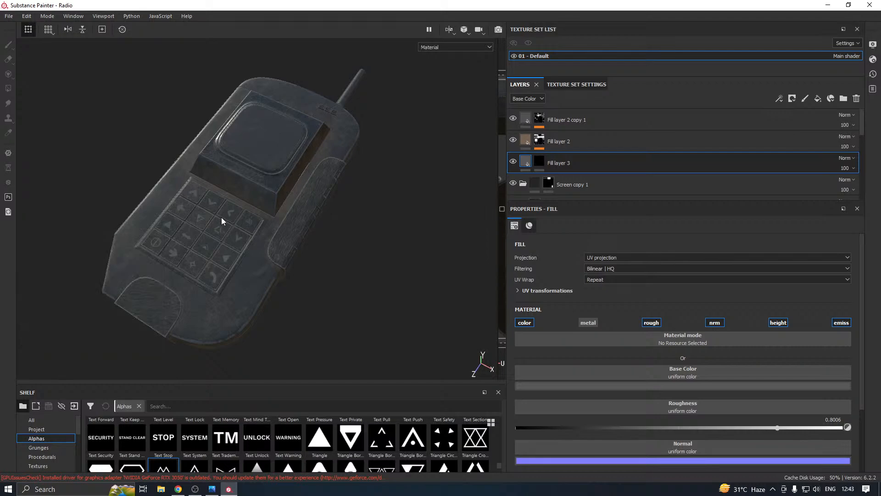
pyautogui.keyDown('alt'); pyautogui.moveTo(221, 216); pyautogui.dragTo(269, 240, button='middle'); pyautogui.keyUp('alt')
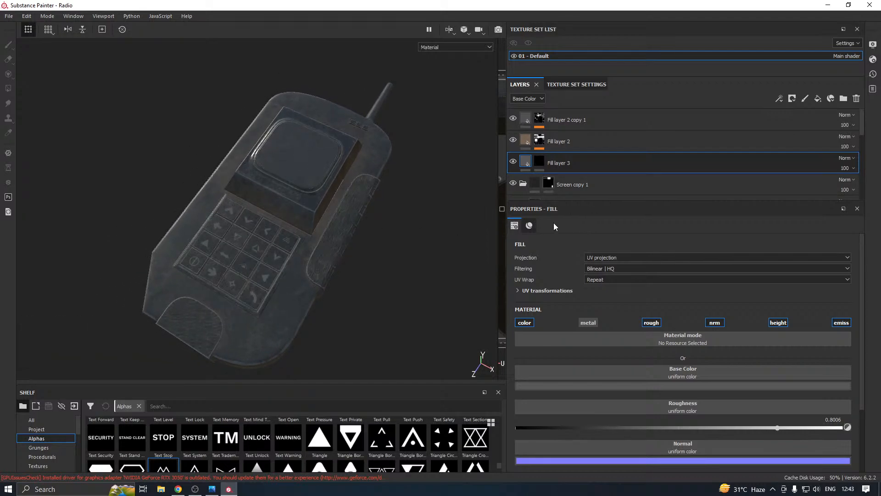
# - Set the texture set's size to 4096 in its general properties
pyautogui.click(588, 86)
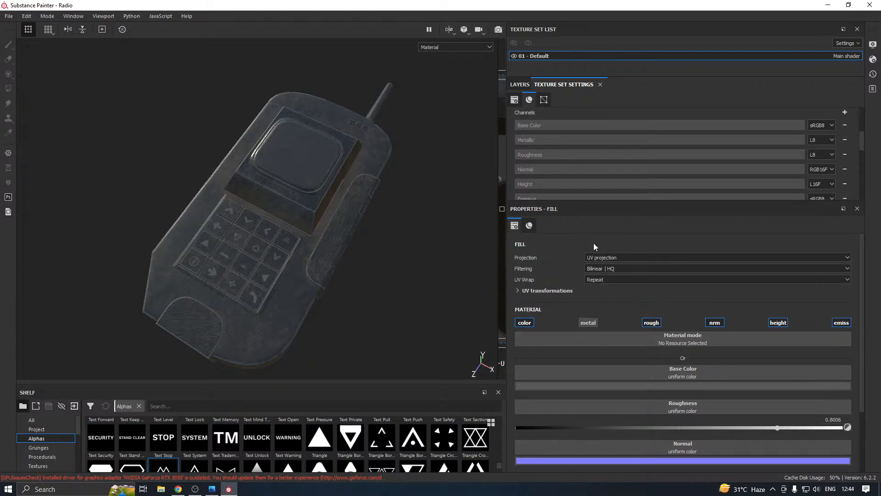
pyautogui.click(526, 84)
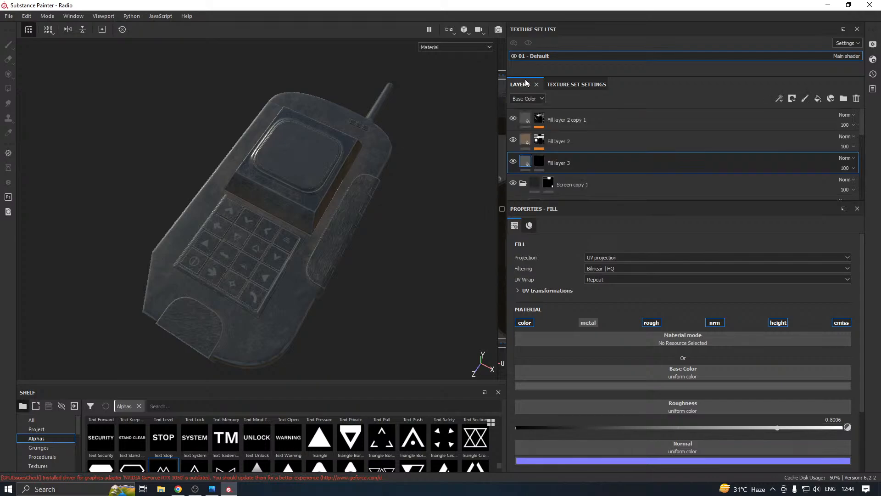
pyautogui.scroll(-3, 566, 260)
pyautogui.click(567, 85)
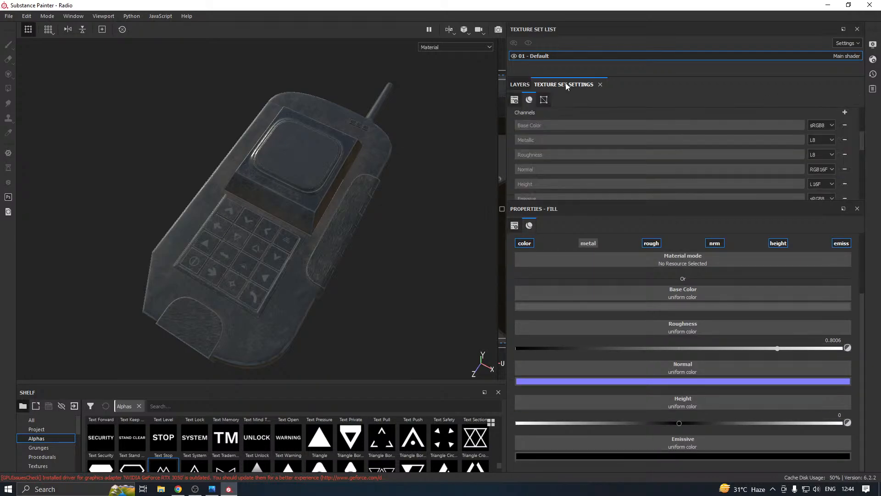
pyautogui.scroll(3, 589, 267)
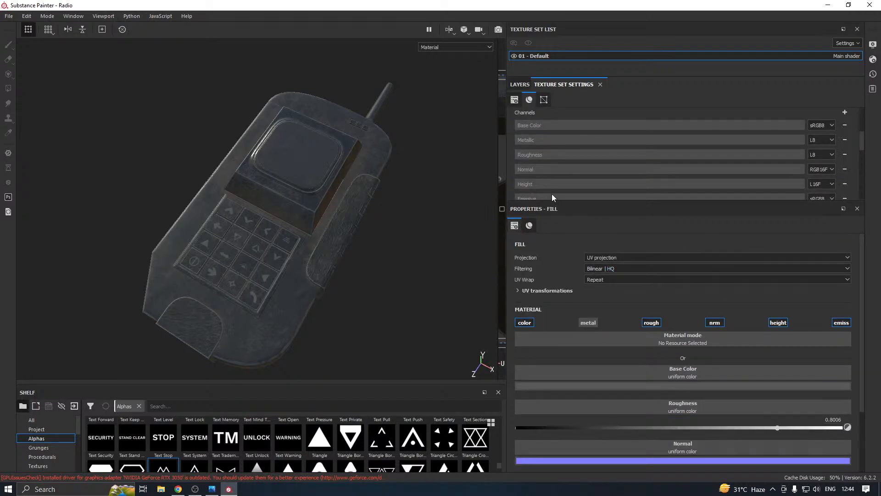
pyautogui.moveTo(556, 206); pyautogui.dragTo(556, 347)
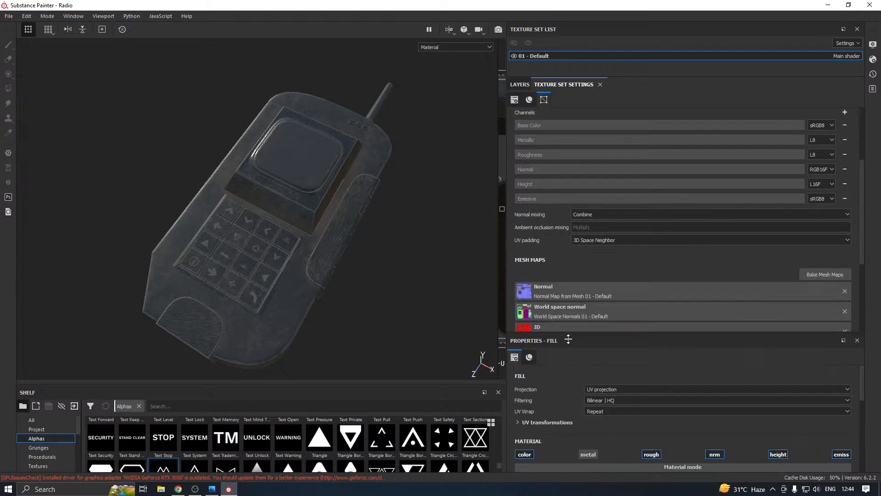
pyautogui.scroll(2, 564, 250)
pyautogui.click(571, 173)
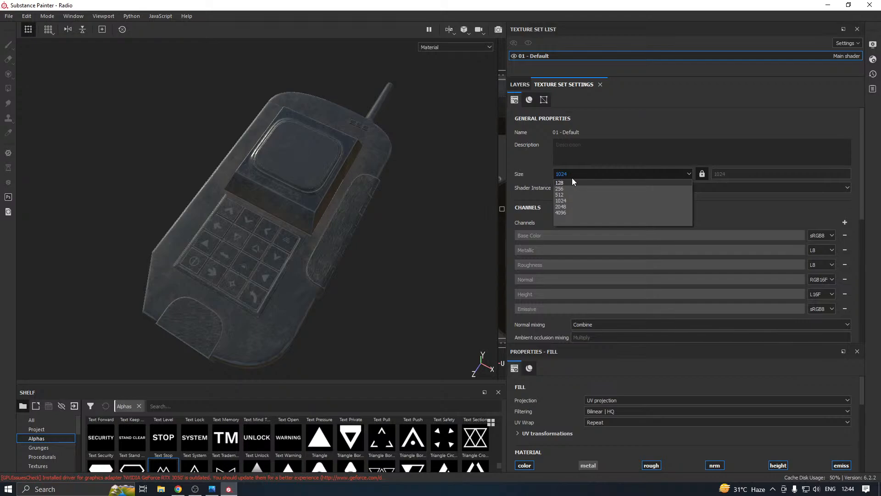
pyautogui.click(570, 213)
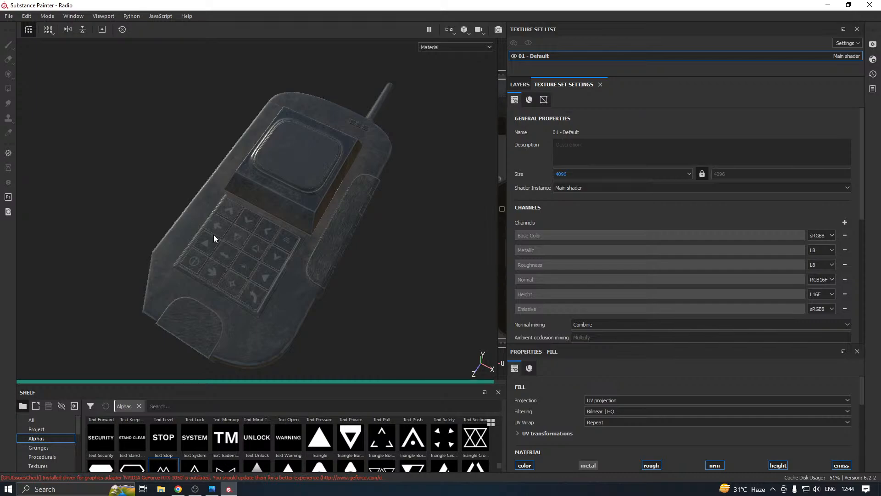
# - Examine the keypad, body and screen surfaces up close and from afar at the 4096 texture resolution
pyautogui.keyDown('alt'); pyautogui.moveTo(251, 227); pyautogui.dragTo(396, 226); pyautogui.keyUp('alt')
pyautogui.scroll(5, 267, 246)
pyautogui.keyDown('alt'); pyautogui.moveTo(288, 254); pyautogui.dragTo(191, 276); pyautogui.keyUp('alt')
pyautogui.scroll(-3, 274, 271)
pyautogui.keyDown('alt'); pyautogui.moveTo(274, 238); pyautogui.dragTo(318, 234); pyautogui.keyUp('alt')
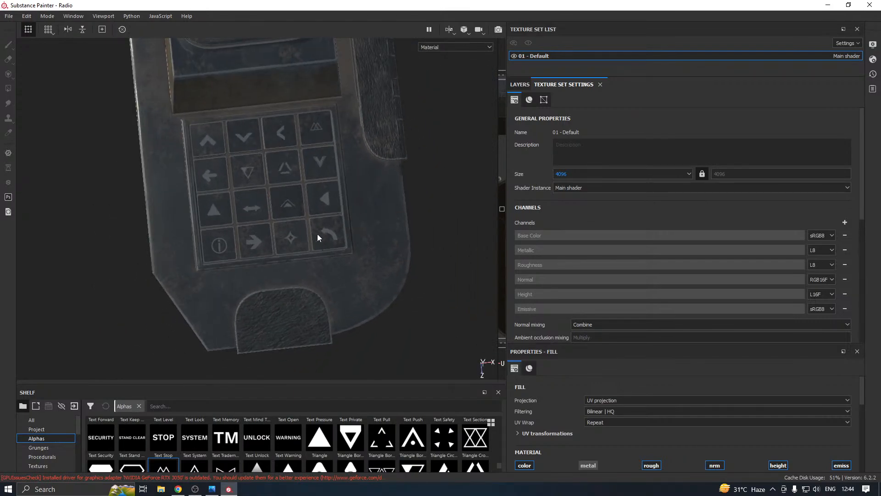
pyautogui.keyDown('alt'); pyautogui.moveTo(318, 233); pyautogui.dragTo(356, 339, button='middle'); pyautogui.keyUp('alt')
pyautogui.scroll(-5, 227, 242)
pyautogui.keyDown('alt'); pyautogui.moveTo(228, 242); pyautogui.dragTo(315, 221); pyautogui.keyUp('alt')
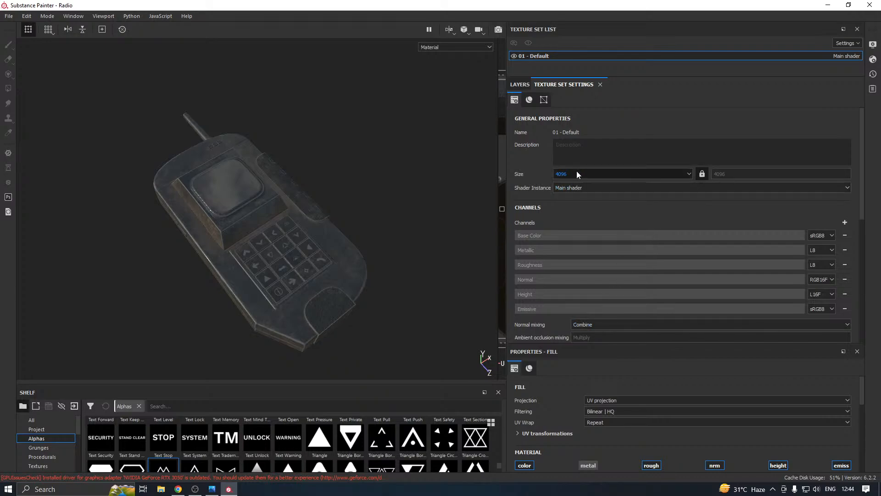
# - Save the project and switch to Iray rendering
pyautogui.hotkey('ctrl', 's')
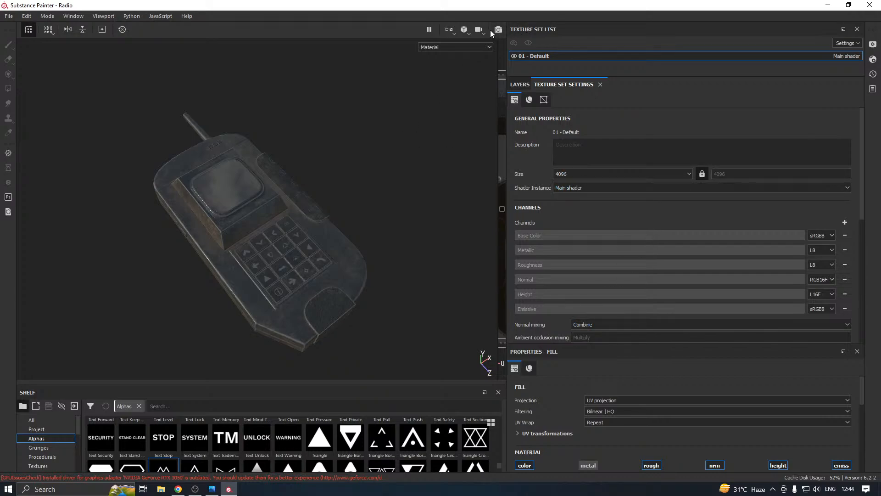
pyautogui.click(185, 489)
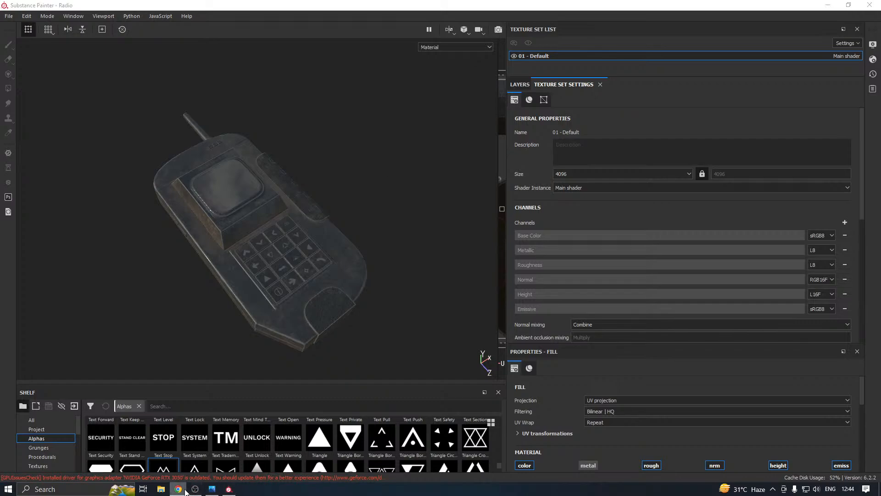
pyautogui.click(494, 30)
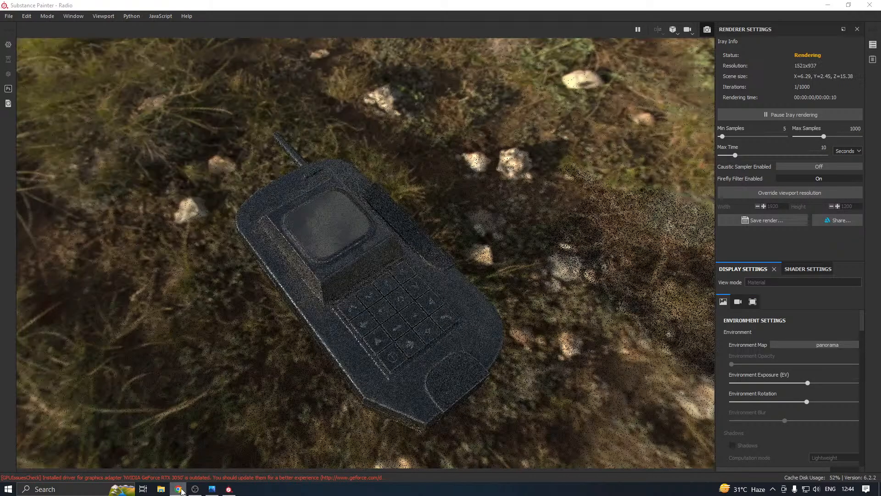
# - Enable the dome's clear color and set it to a dark grey of 0.021 in all three RGB values
pyautogui.scroll(-1, 764, 400)
pyautogui.scroll(-3, 762, 400)
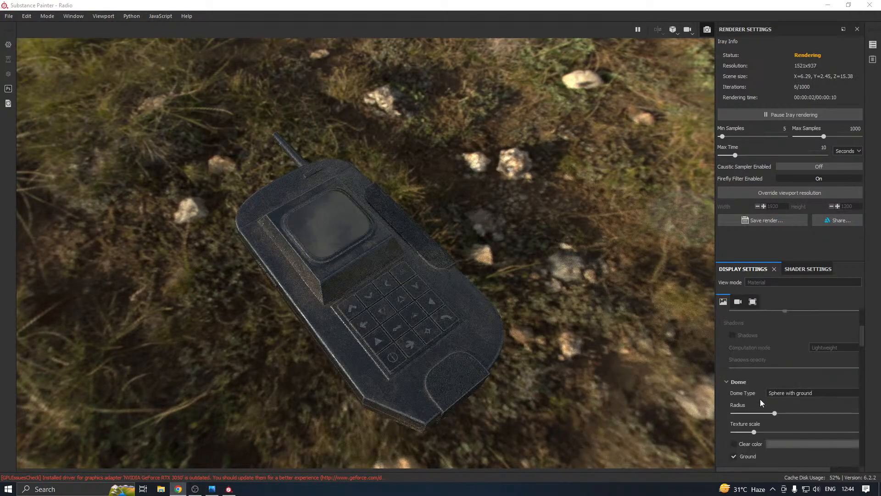
pyautogui.click(734, 445)
pyautogui.click(775, 442)
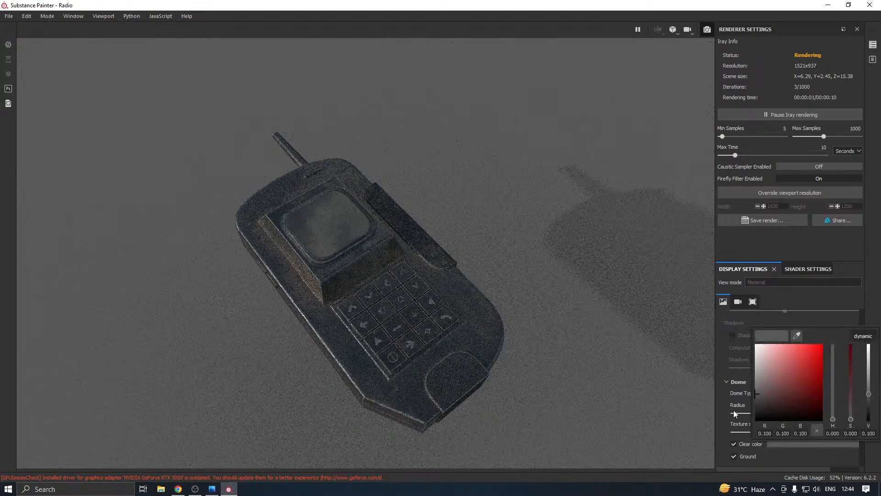
pyautogui.click(756, 408)
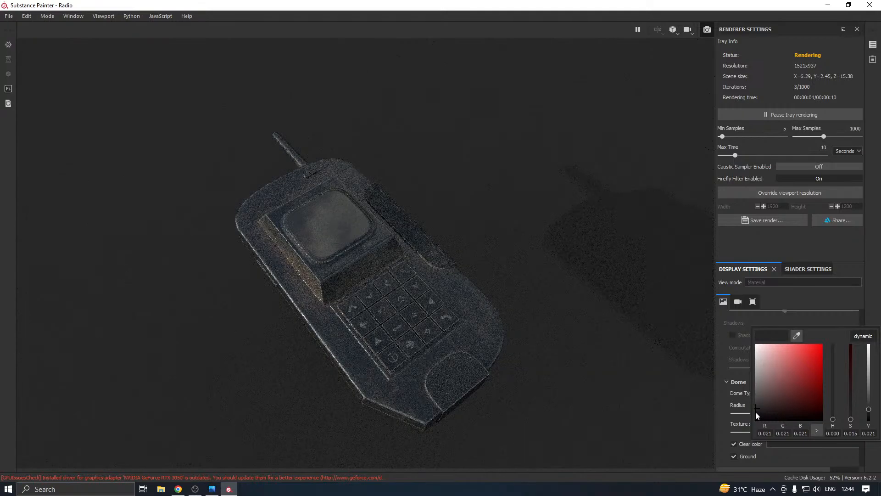
pyautogui.click(498, 341)
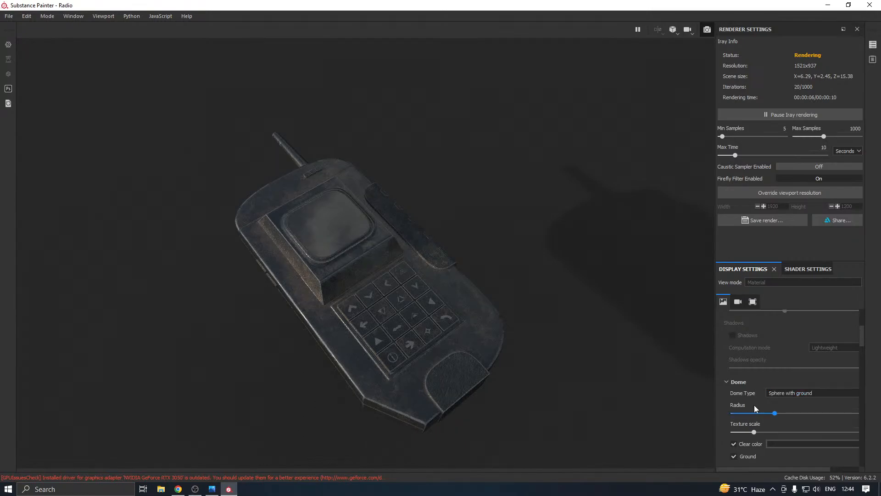
# - Adjust the dome ground's Y position so the ground sits just beneath the radio's base
pyautogui.scroll(-2, 753, 404)
pyautogui.scroll(-2, 812, 412)
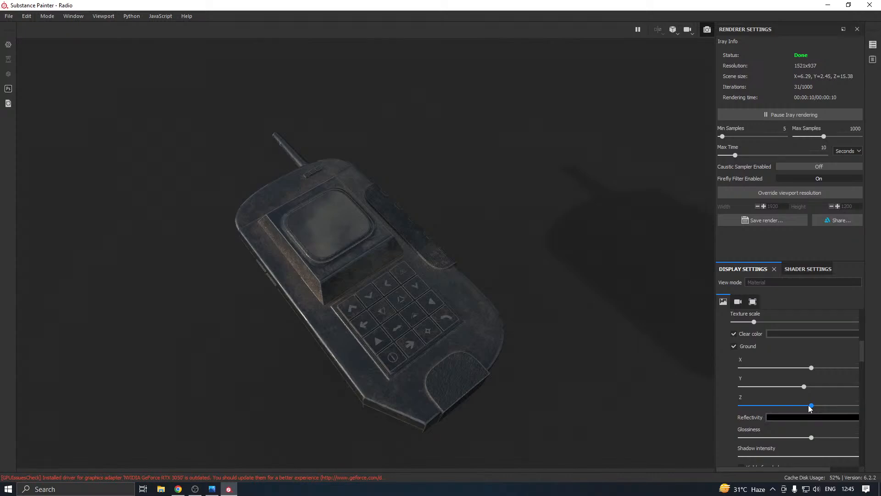
pyautogui.click(801, 387)
pyautogui.click(783, 389)
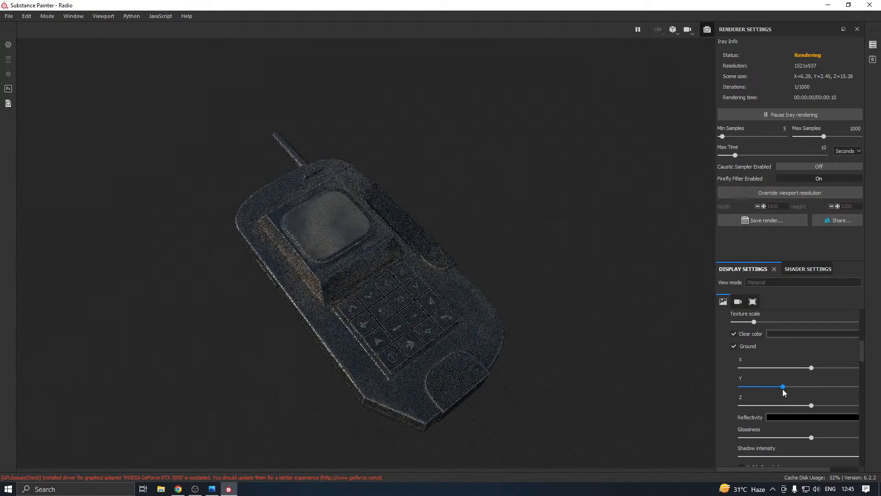
pyautogui.click(805, 387)
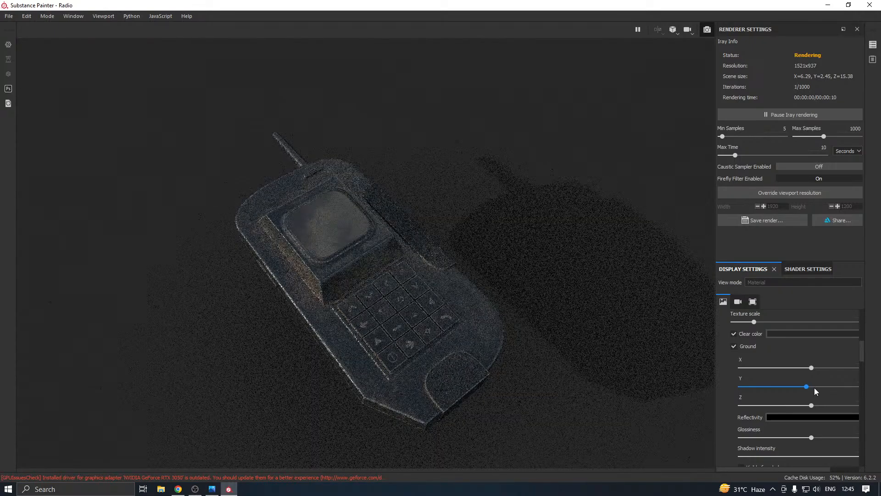
pyautogui.click(811, 387)
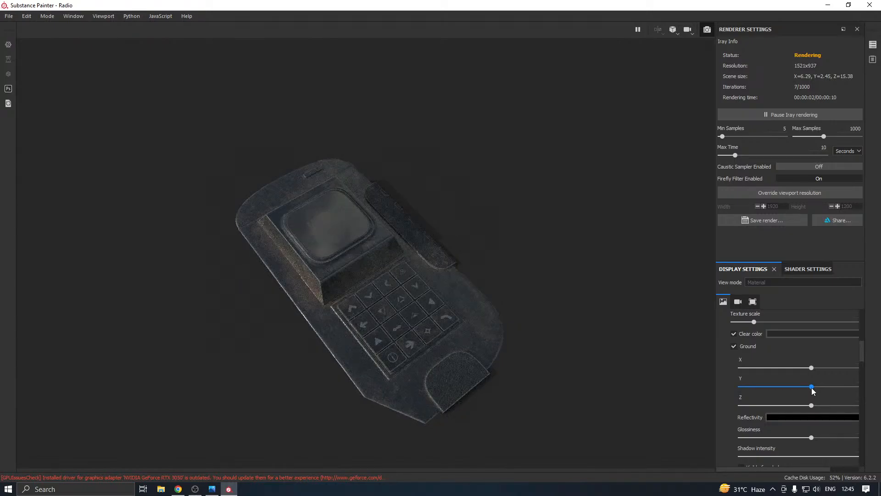
pyautogui.scroll(-1, 463, 323)
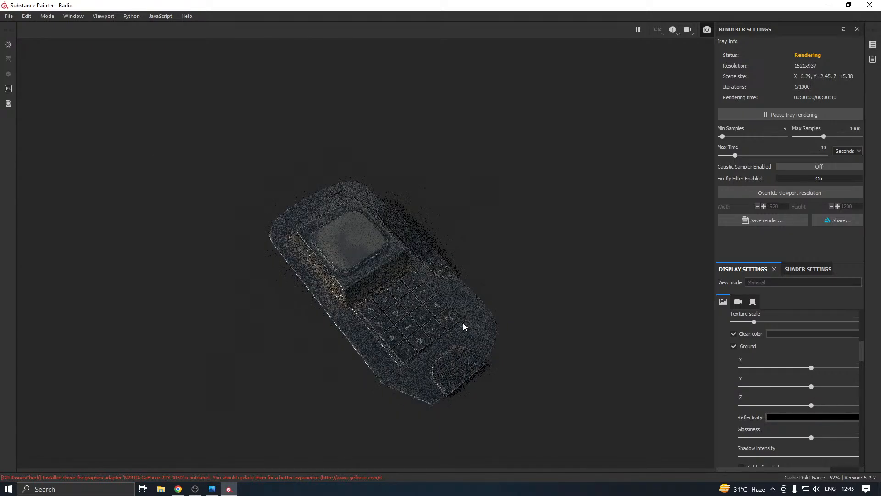
pyautogui.keyDown('alt'); pyautogui.moveTo(463, 323); pyautogui.dragTo(516, 305); pyautogui.keyUp('alt')
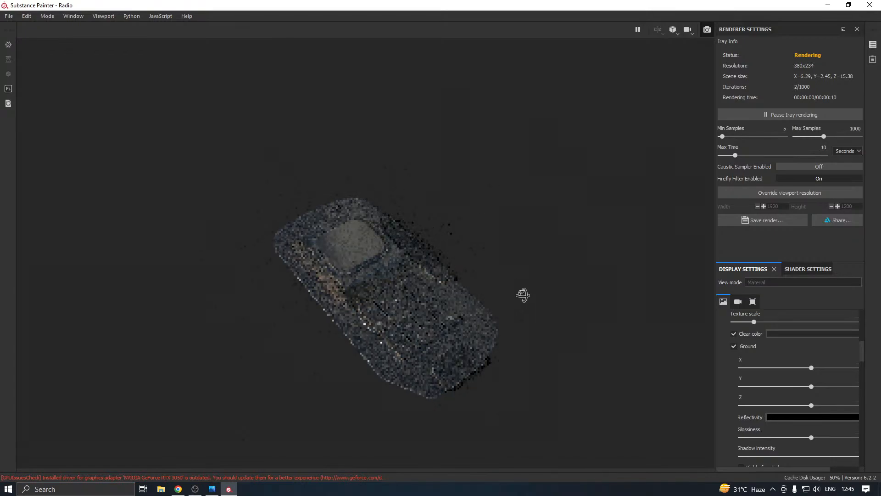
pyautogui.click(811, 387)
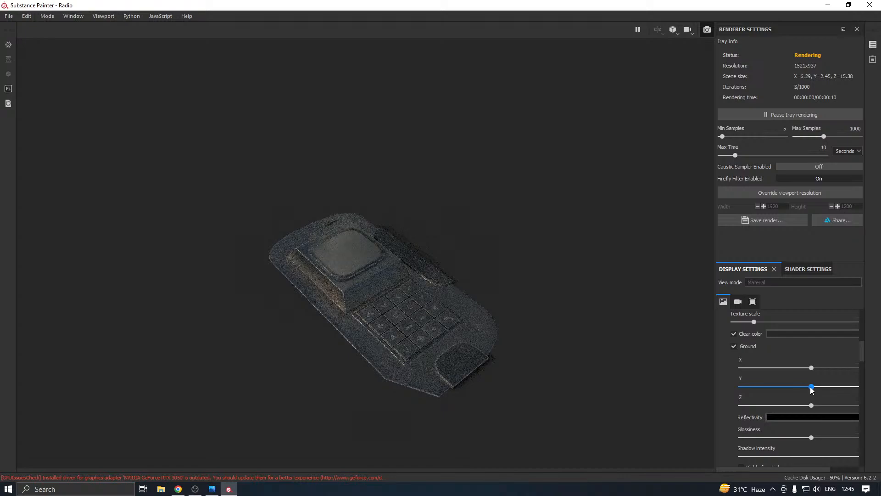
pyautogui.moveTo(811, 388); pyautogui.dragTo(811, 388)
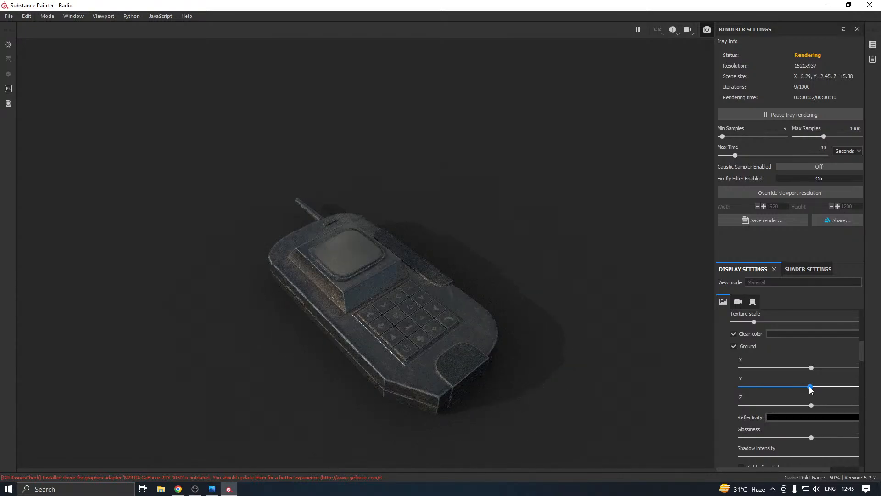
pyautogui.moveTo(811, 387); pyautogui.dragTo(810, 387)
# - Reframe the render on the whole radio from a higher angle
pyautogui.keyDown('alt'); pyautogui.moveTo(557, 279); pyautogui.dragTo(570, 321); pyautogui.keyUp('alt')
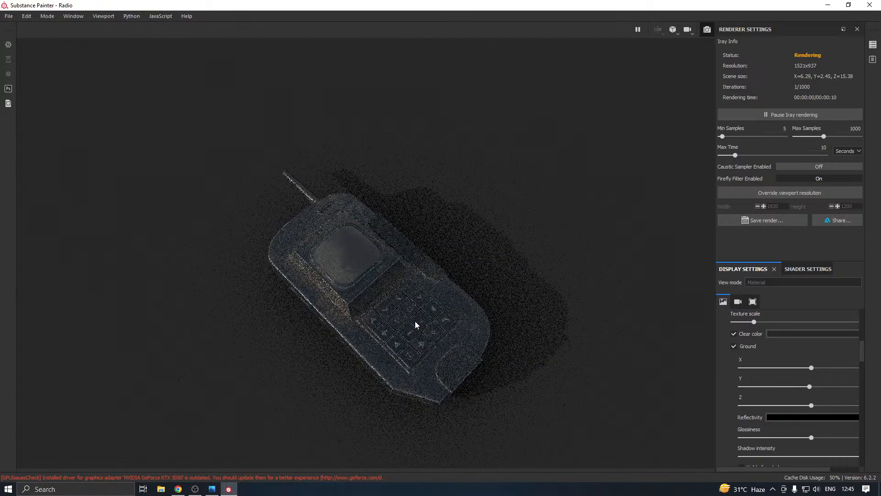
pyautogui.scroll(-1, 415, 321)
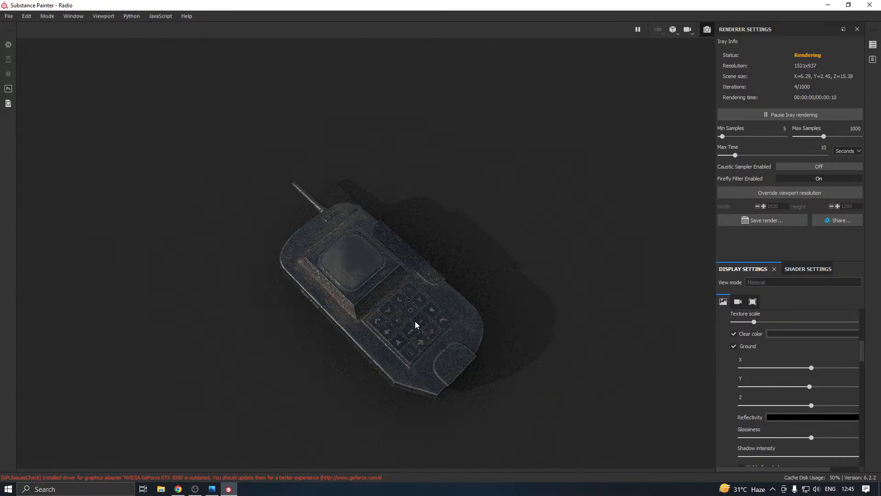
pyautogui.scroll(2, 414, 321)
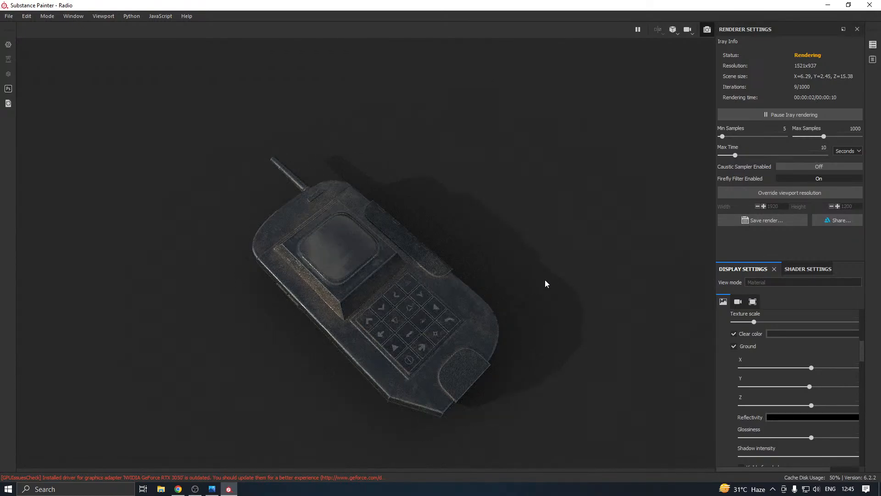
# - Set Iray's minimum samples to 48 and save the render as a JPEG named Radio in New folder (9), leaving Iray mode when done
pyautogui.moveTo(722, 137); pyautogui.dragTo(728, 140)
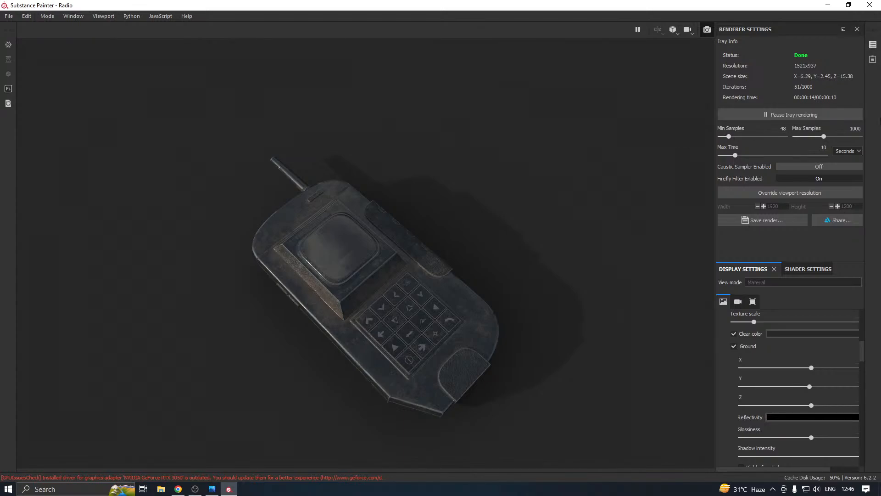
pyautogui.click(755, 218)
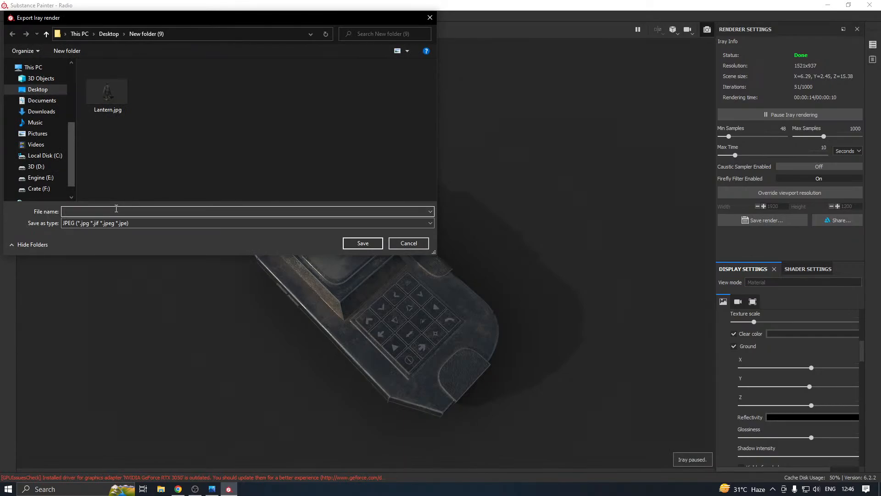
pyautogui.write('Radio')
pyautogui.click(351, 245)
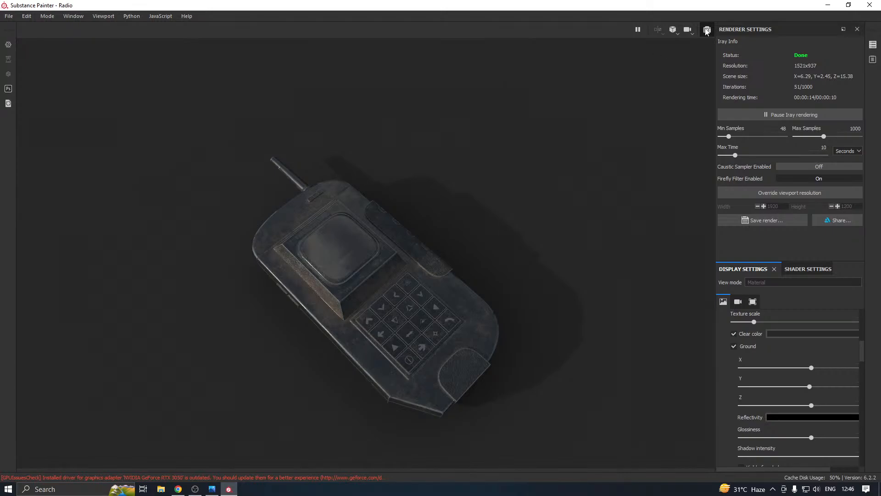
pyautogui.click(707, 29)
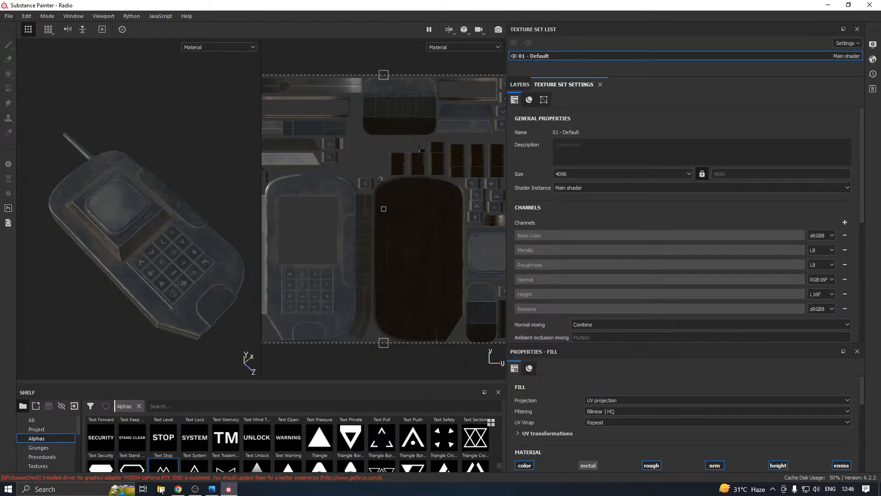
# - Switch to File Explorer and view the exported Radio.jpg and the neighbouring Lantern.jpg from New folder (9)
pyautogui.click(161, 490)
pyautogui.click(85, 132)
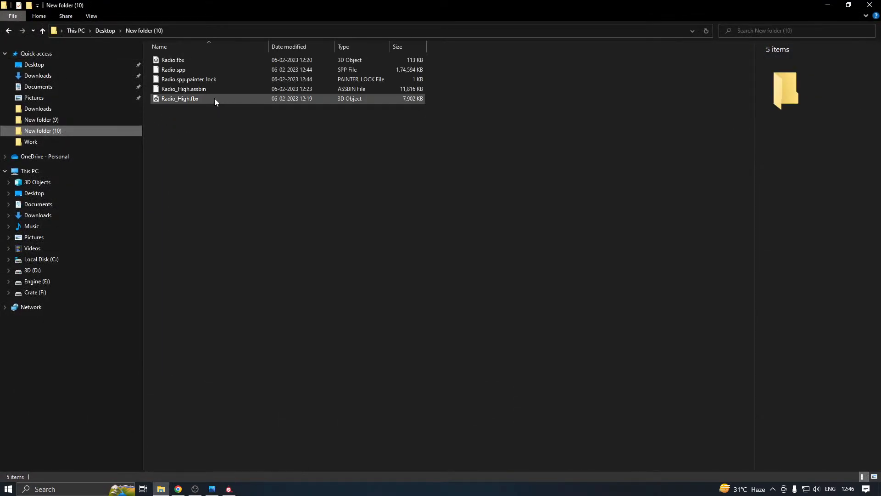
pyautogui.click(48, 121)
pyautogui.doubleClick(432, 85)
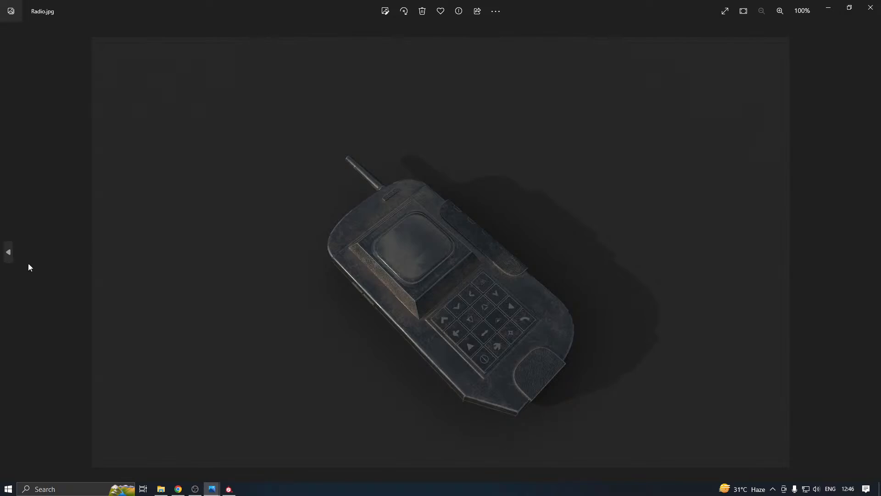
pyautogui.click(9, 252)
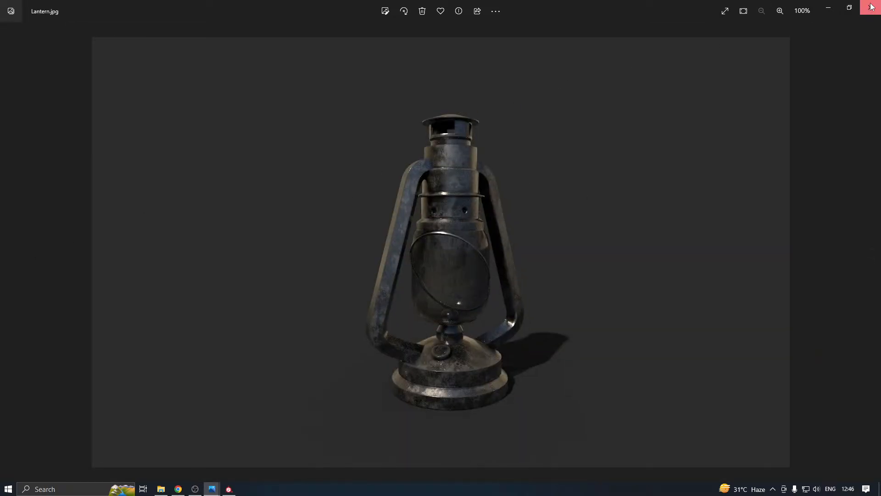
pyautogui.click(871, 7)
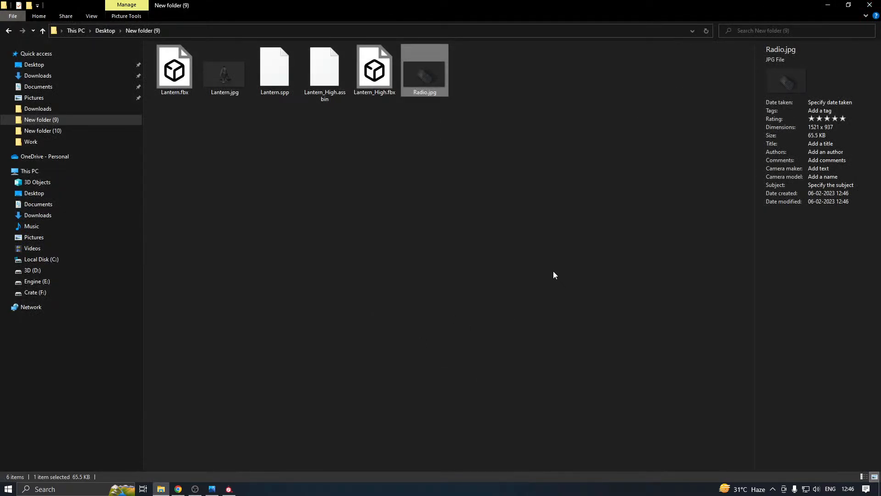
pyautogui.click(869, 5)
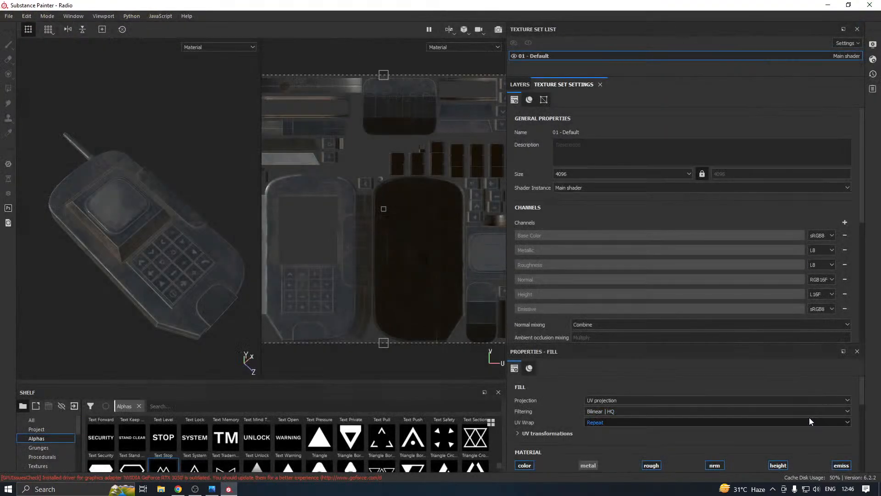